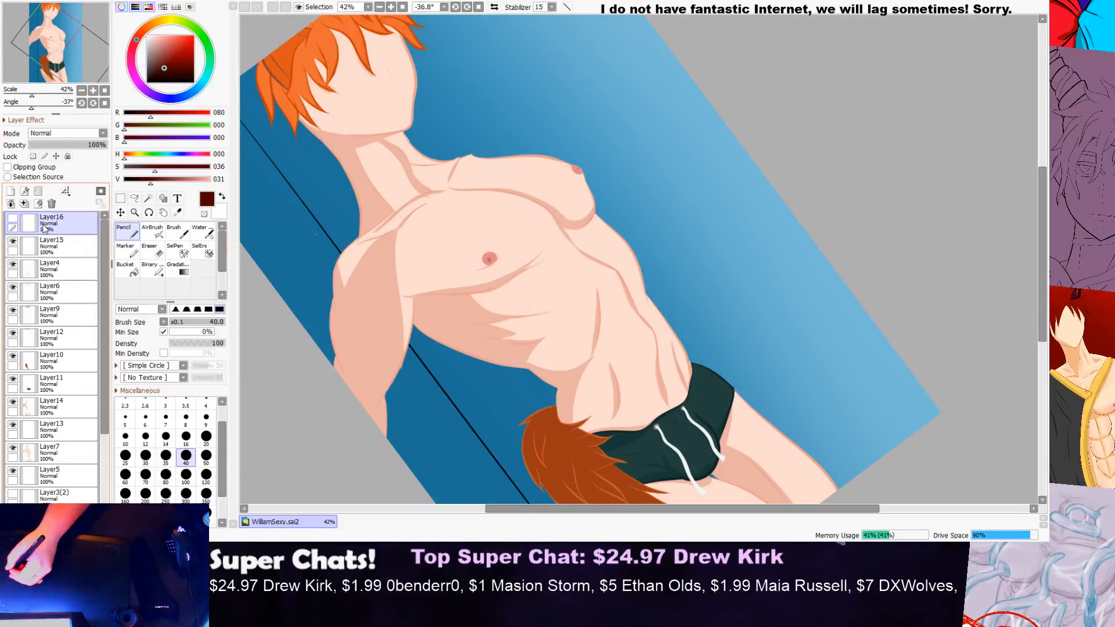
Step: Toggle the signature on Layer16 to check it, leave it shown, and make Layer15 the active layer
click(61, 247)
click(55, 232)
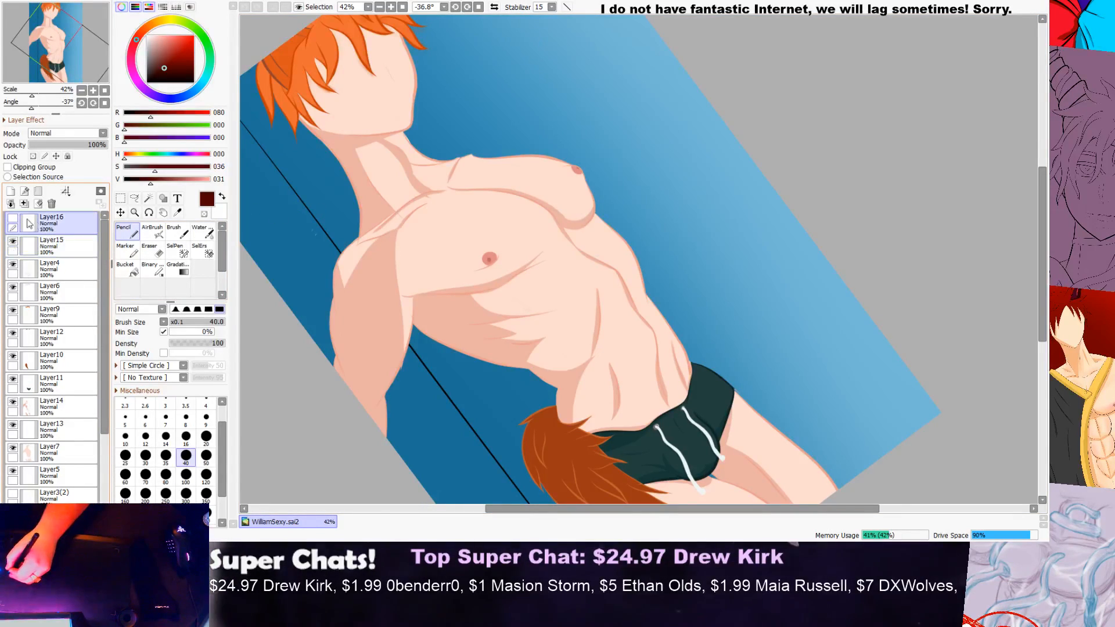
click(13, 219)
click(14, 219)
click(14, 219)
click(14, 219)
click(14, 219)
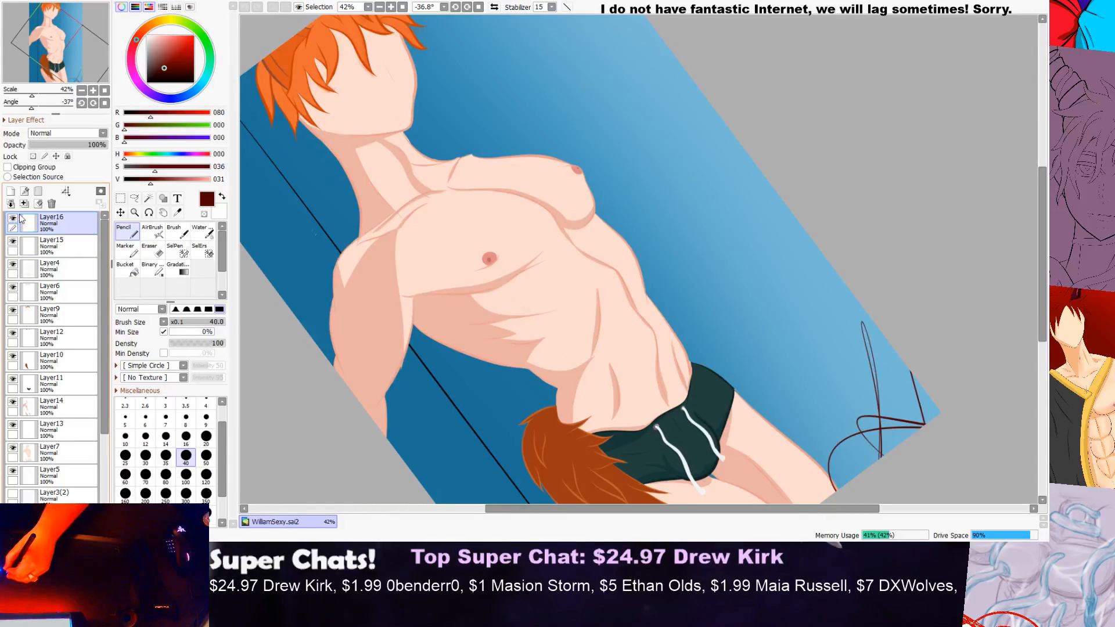
click(14, 219)
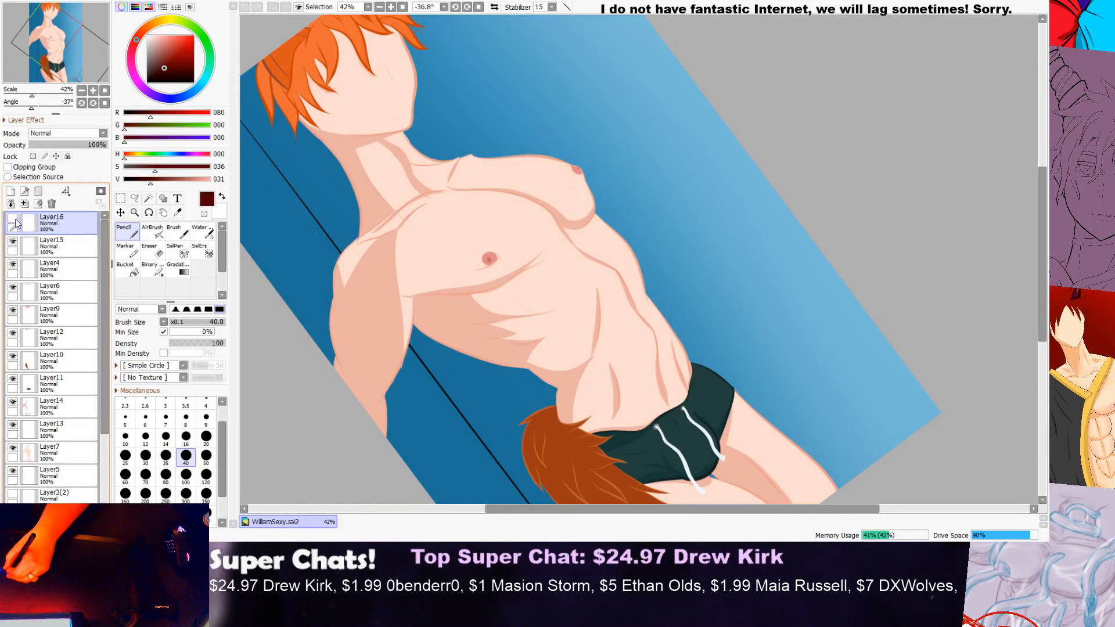
click(43, 239)
click(14, 219)
Step: Rotate the canvas view to an angle of -20.5° with the head and torso in view at 50%
scroll(513, 162, down, 2)
scroll(516, 170, up, 2)
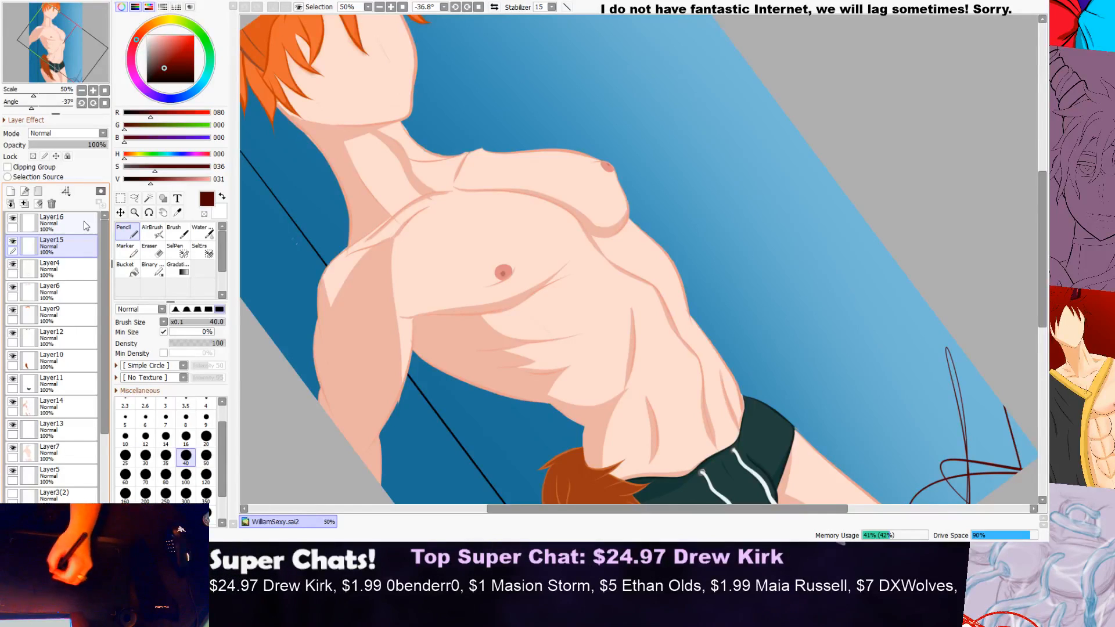
scroll(851, 170, down, 2)
scroll(847, 163, up, 2)
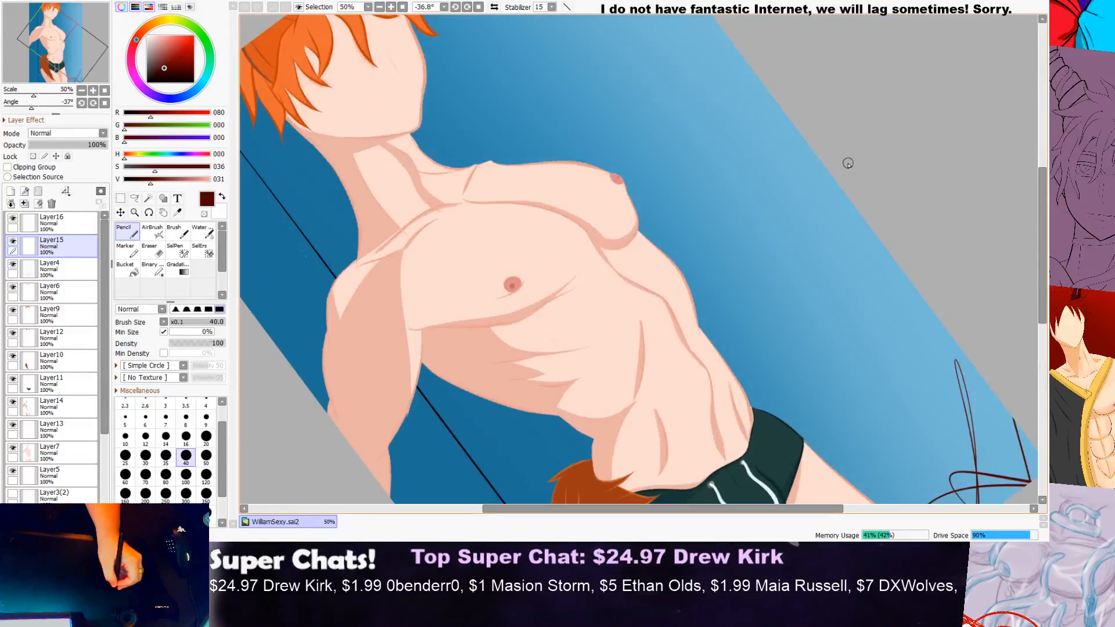
scroll(1044, 189, down, 2)
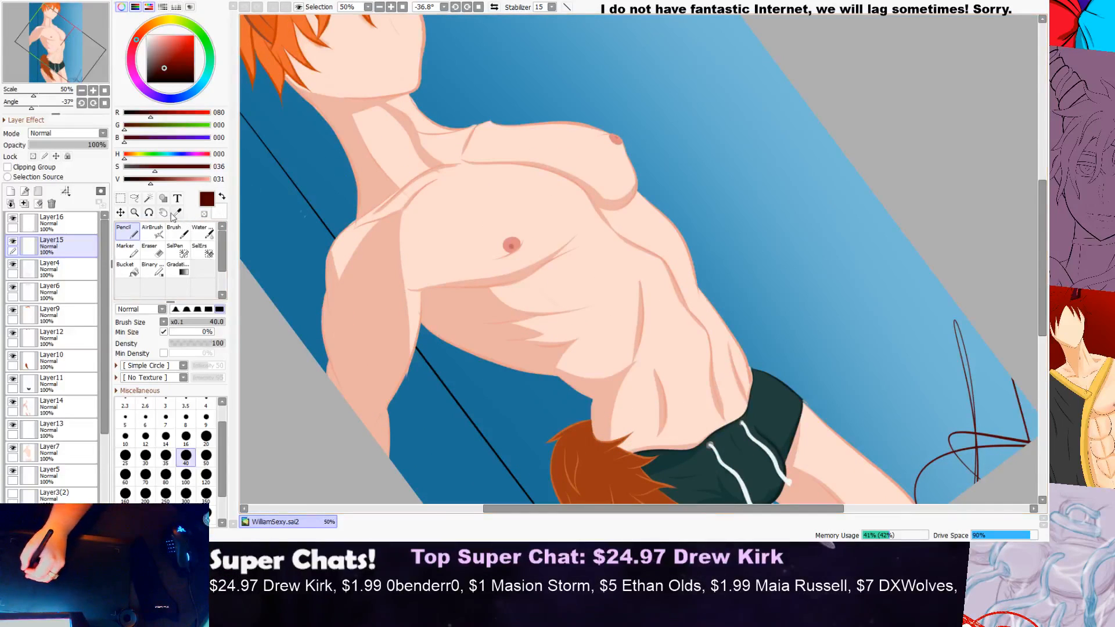
click(150, 213)
drag(295, 189, 399, 139)
scroll(444, 119, down, 2)
scroll(496, 56, up, 2)
scroll(501, 111, up, 3)
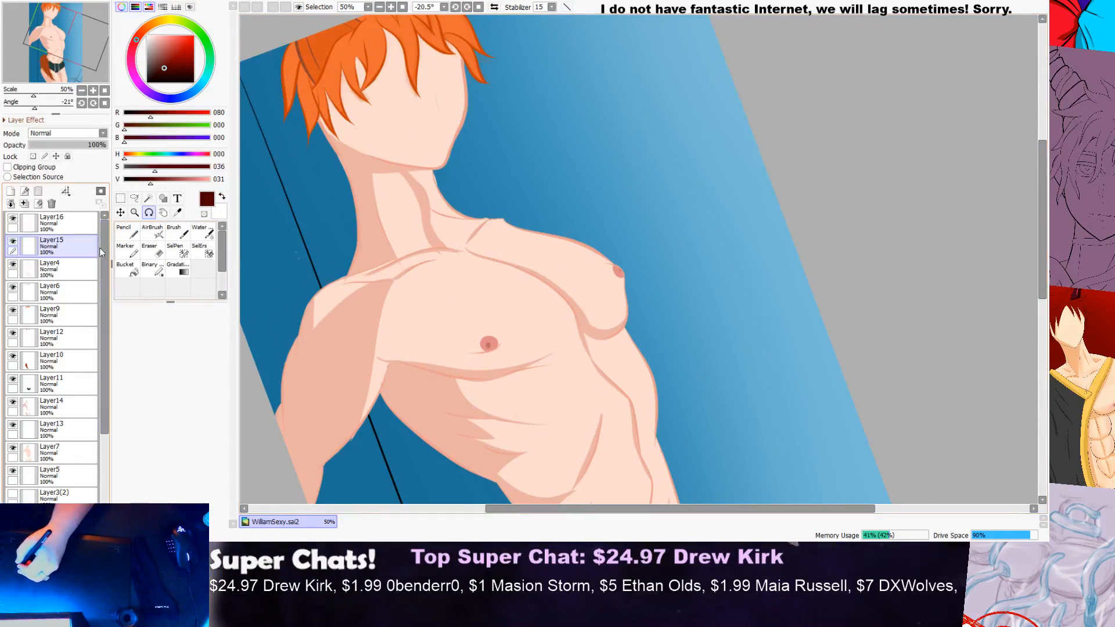
Step: Erase the skin colour spilling past the neck outline below the jaw on Layer7, with the Eraser at size 35
click(52, 452)
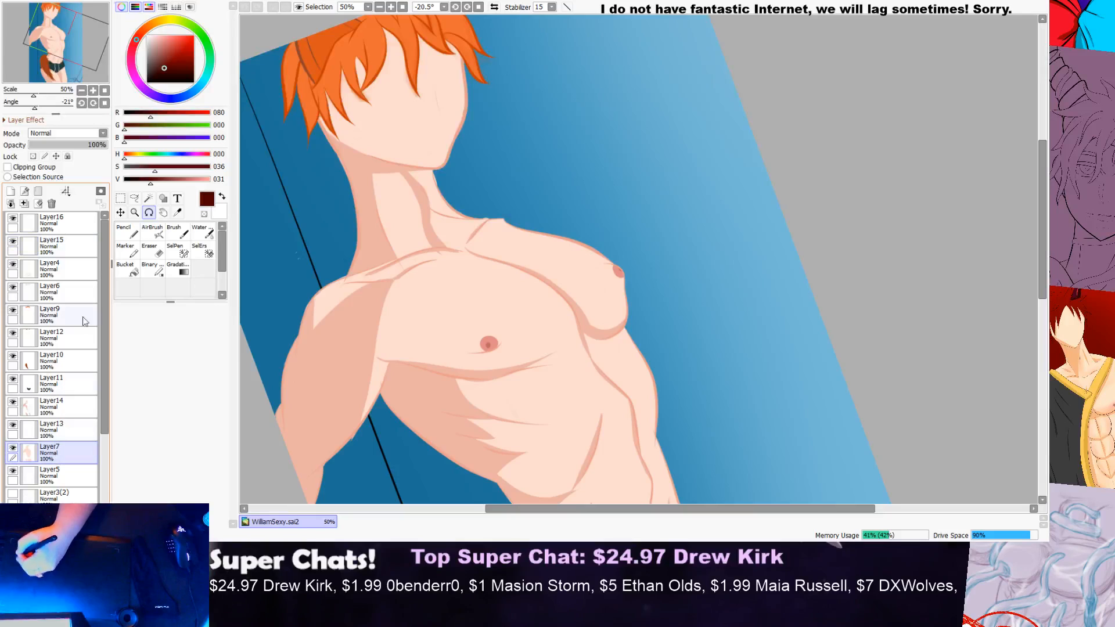
click(147, 249)
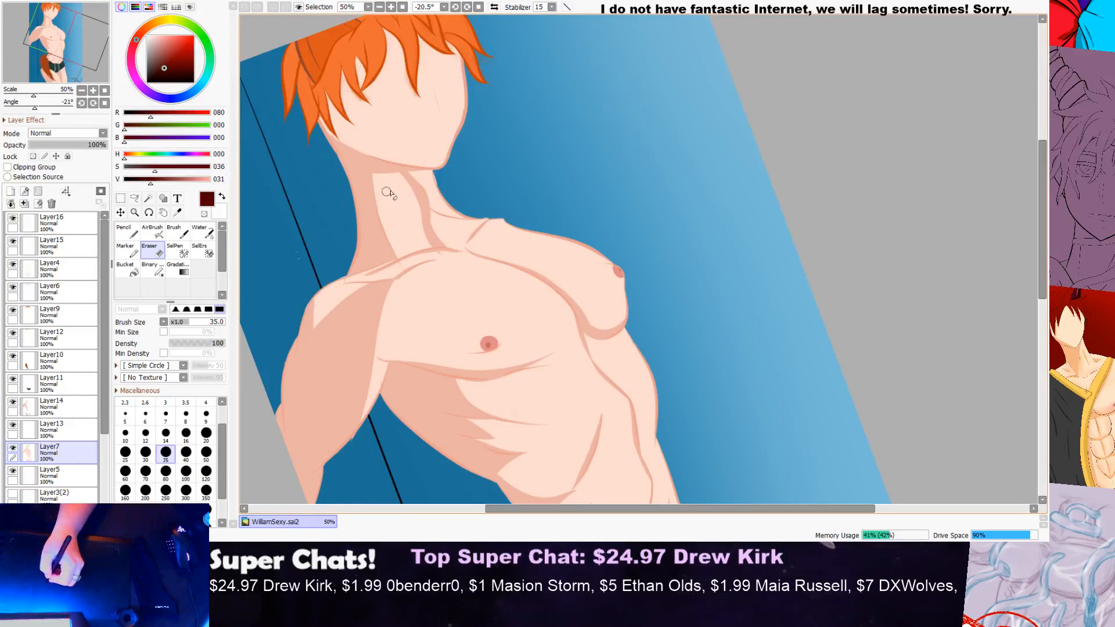
scroll(441, 148, up, 2)
scroll(442, 148, up, 4)
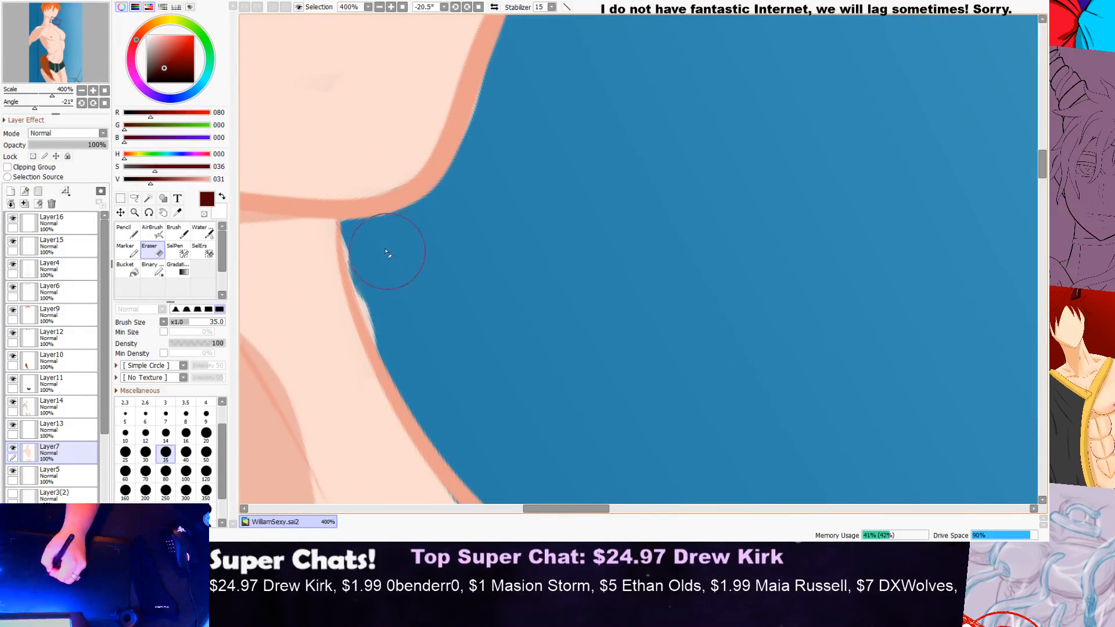
mouse_move(378, 245)
mouse_down()
mouse_move(395, 278)
mouse_move(408, 278)
mouse_move(389, 272)
mouse_move(408, 316)
mouse_up()
drag(386, 280, 416, 344)
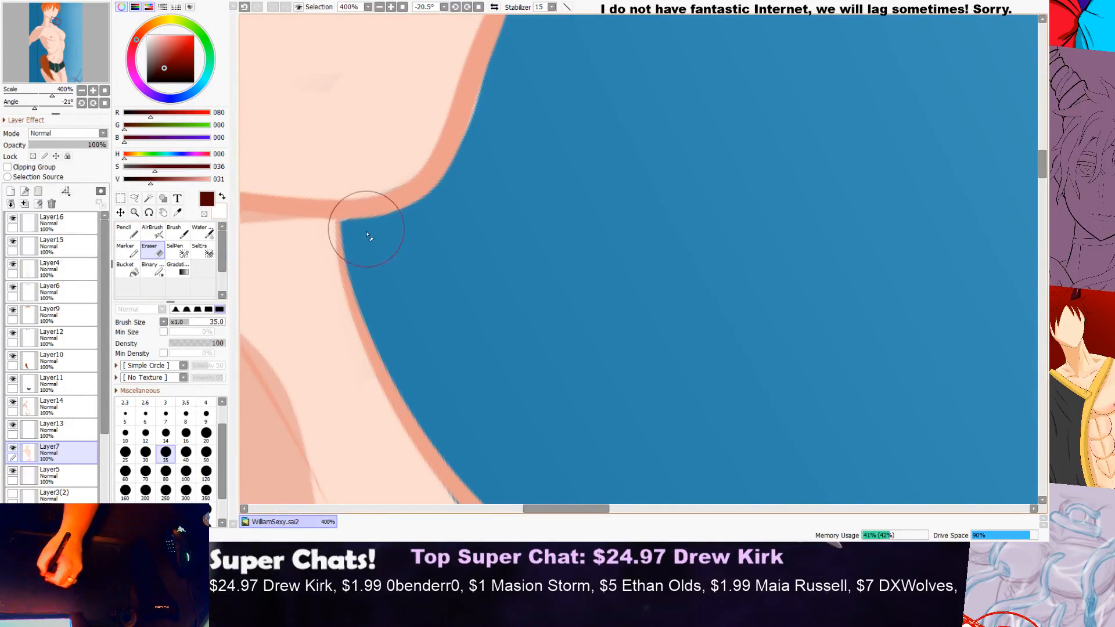
Step: Reduce the Eraser size to 16 for the narrow corner where the jaw meets the neck
click(186, 433)
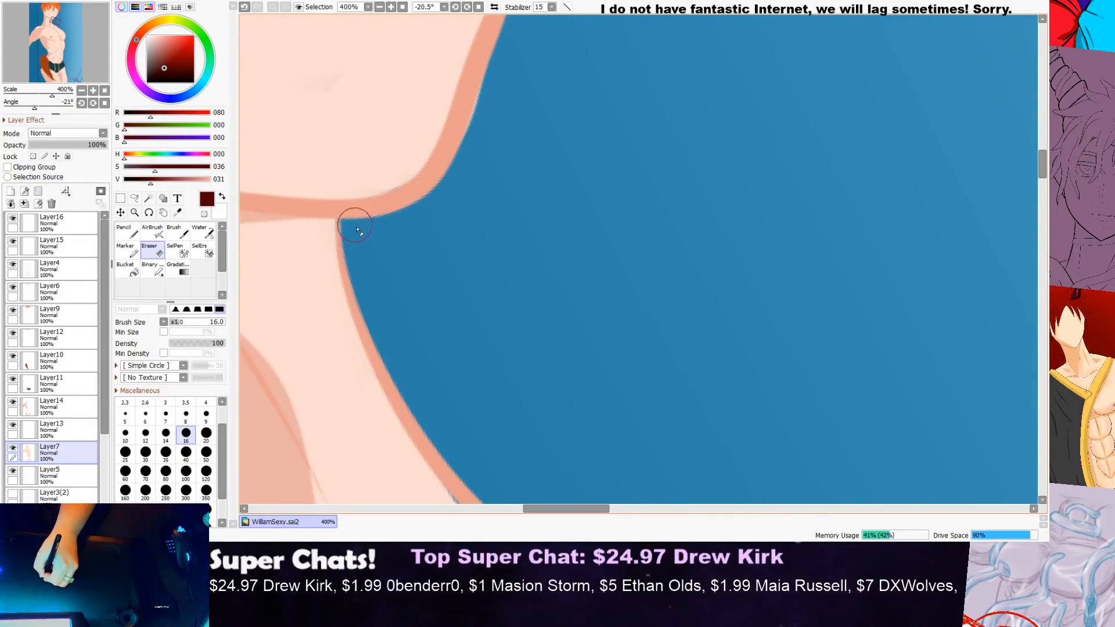
scroll(388, 219, down, 5)
scroll(423, 188, down, 2)
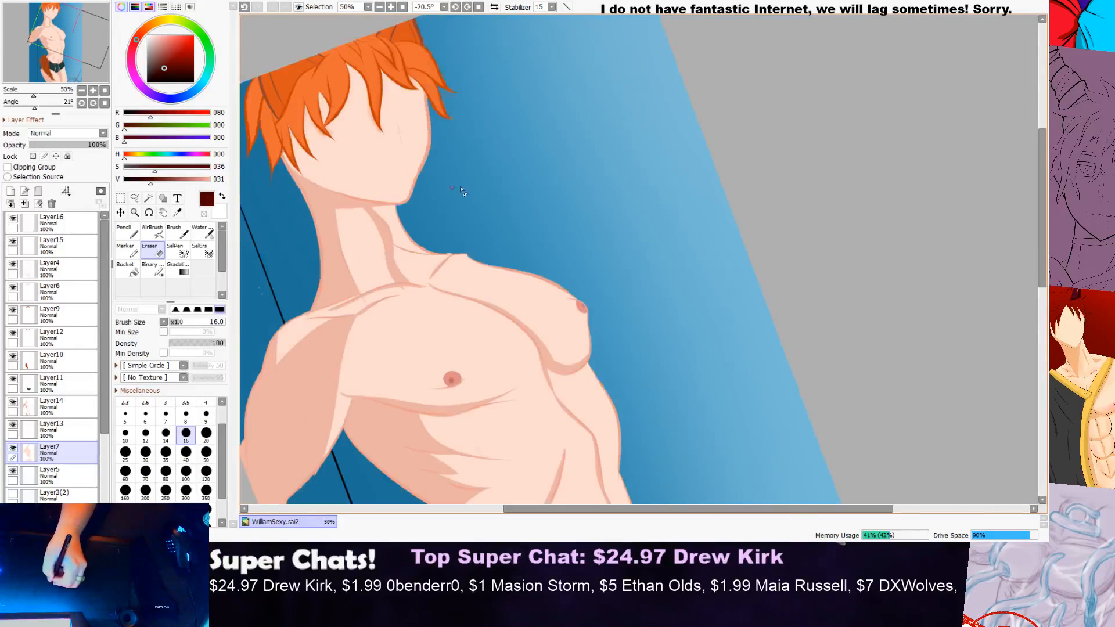
Step: Examine the torso and the shaded shoulder's outline for skin colour spilling onto the background
scroll(524, 274, up, 2)
drag(1043, 192, 1040, 245)
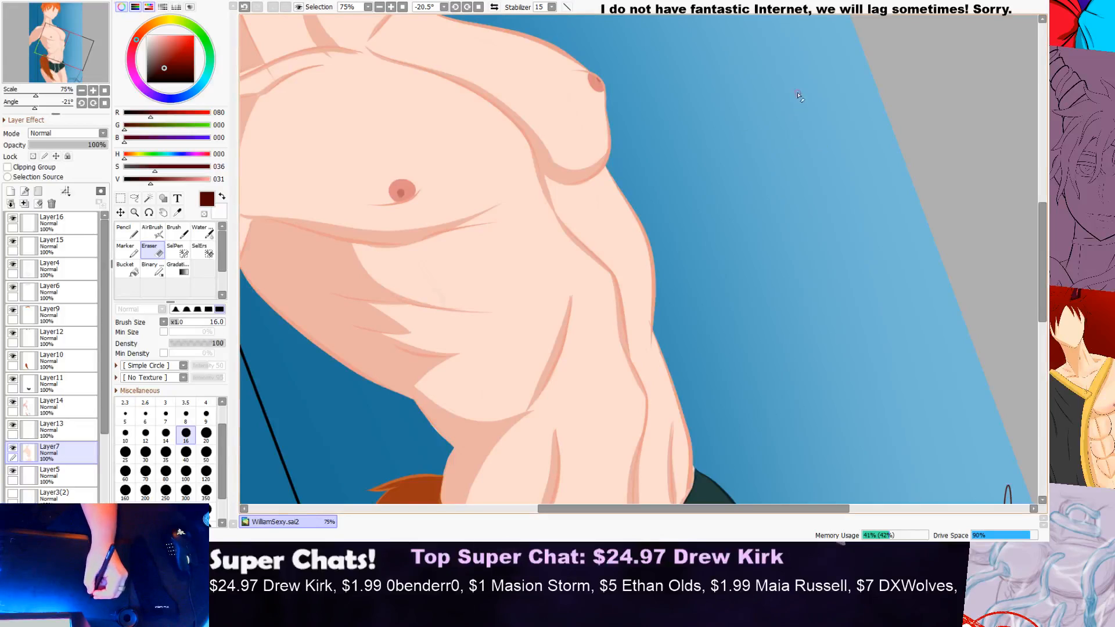
scroll(813, 177, down, 3)
scroll(503, 166, up, 4)
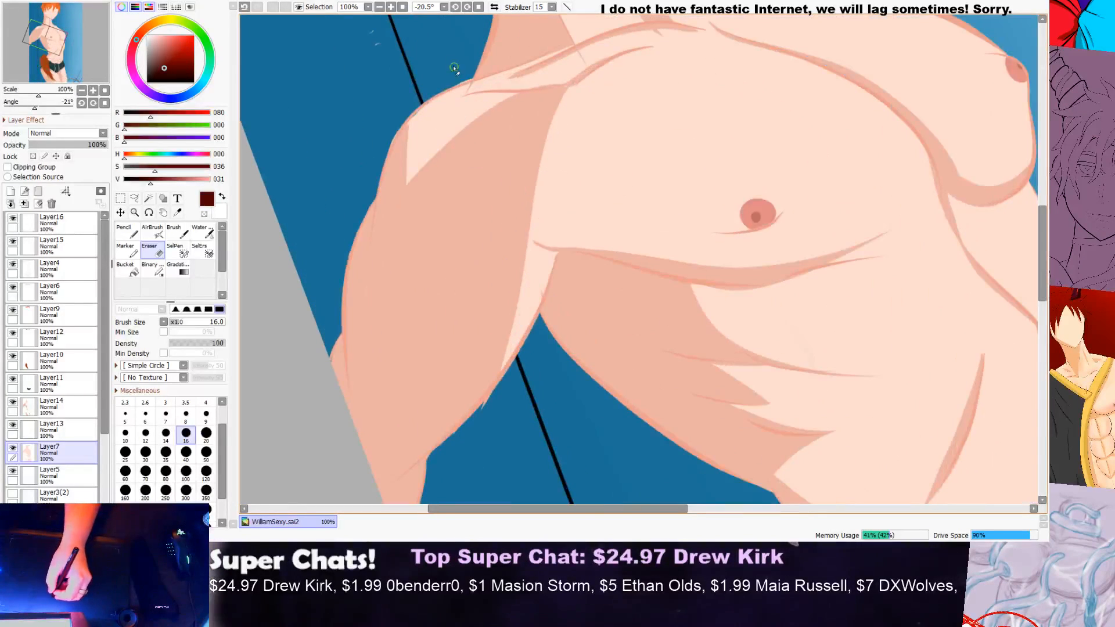
scroll(456, 72, up, 4)
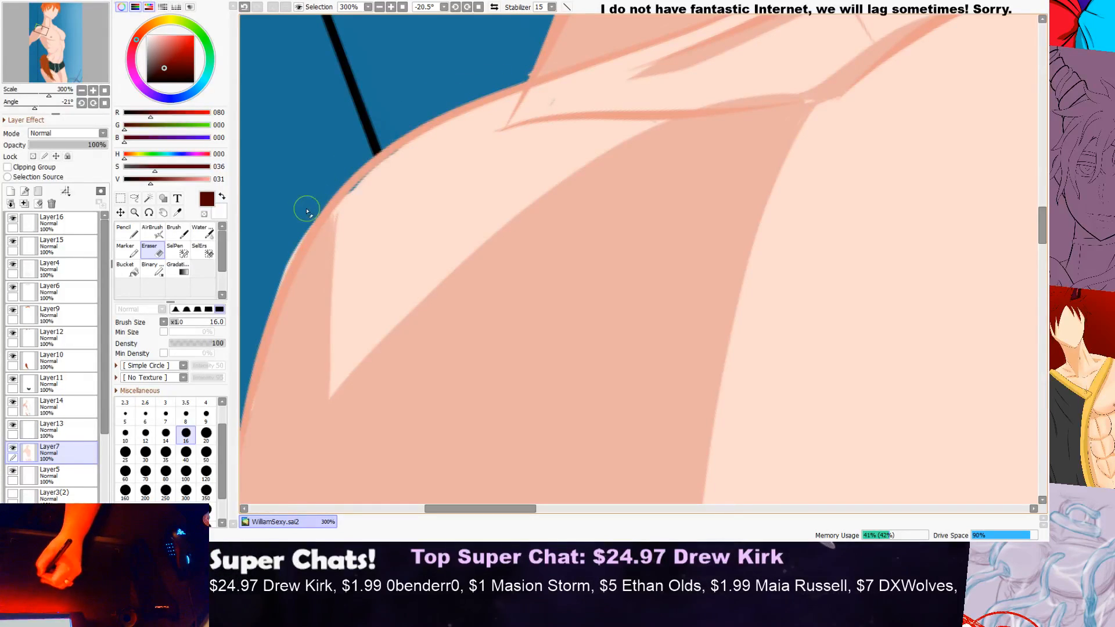
scroll(298, 231, down, 3)
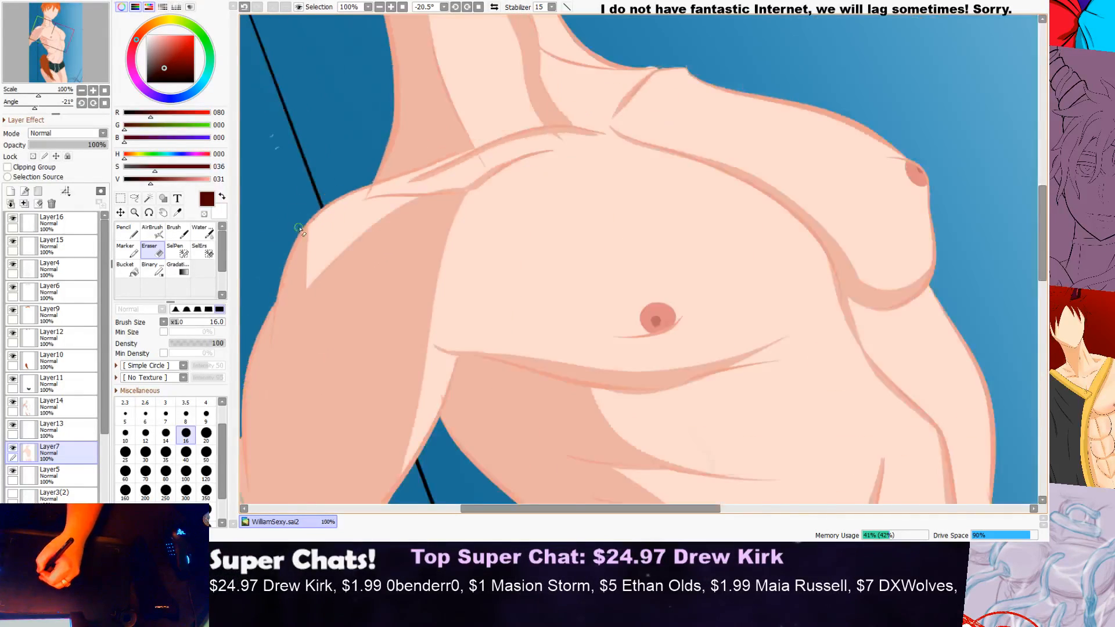
scroll(298, 230, down, 1)
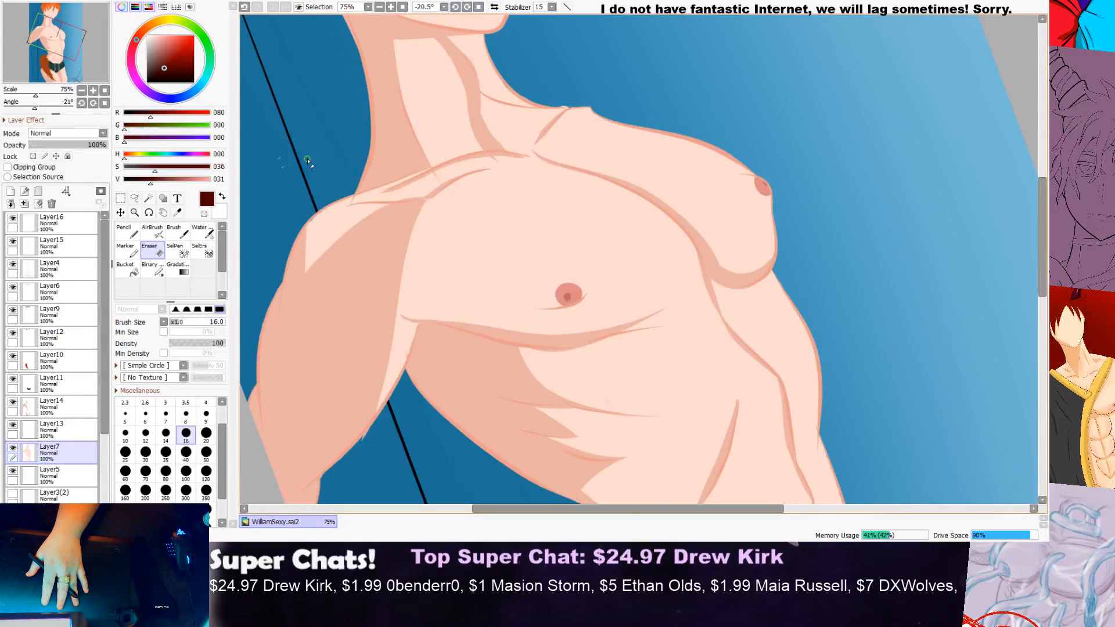
scroll(308, 163, down, 2)
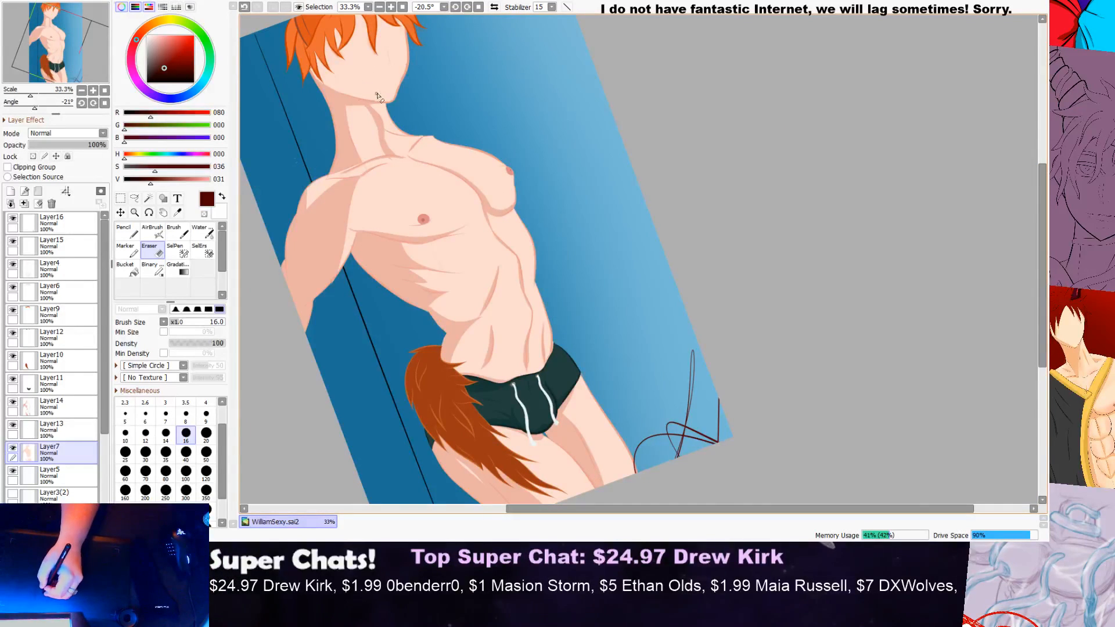
Step: Erase stray skin colour outside the outline along the neck and collarbone on Layer7
scroll(401, 110, up, 3)
scroll(389, 164, up, 2)
drag(355, 195, 398, 220)
drag(488, 234, 520, 229)
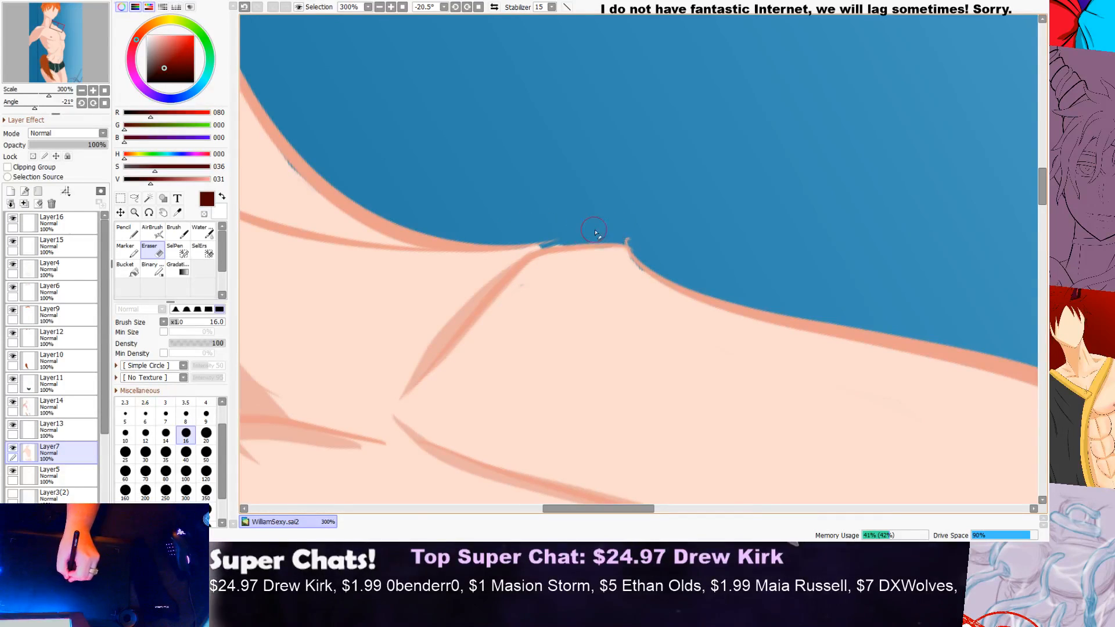
Step: Inspect the edges of the shaded shoulder and upper arm for colour outside the outline
scroll(619, 234, down, 6)
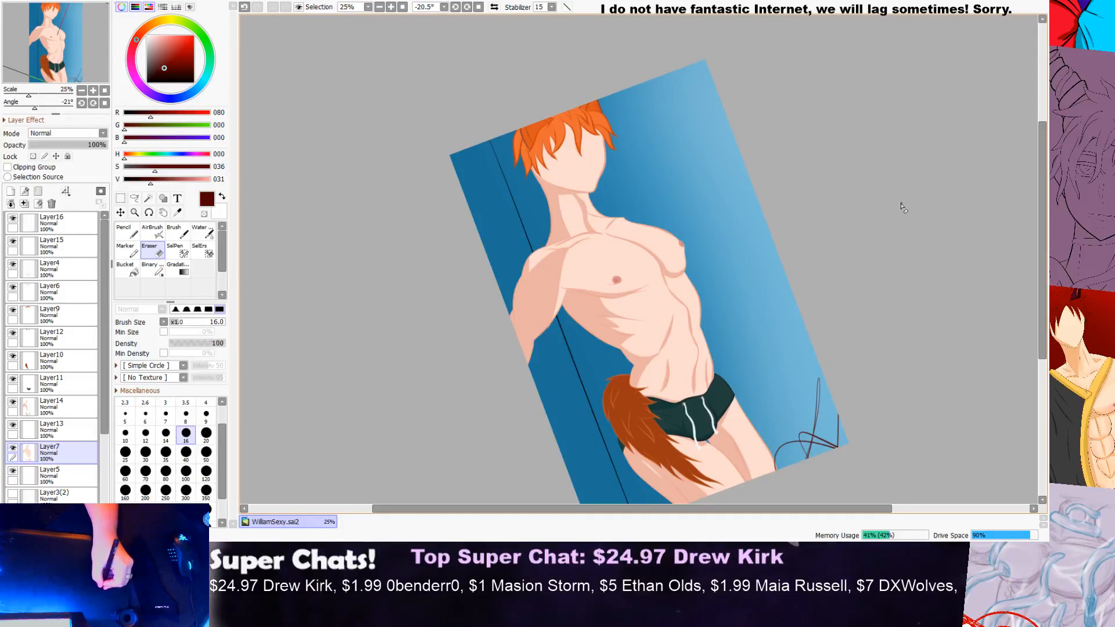
scroll(704, 242, up, 1)
scroll(704, 242, up, 1)
scroll(348, 251, up, 2)
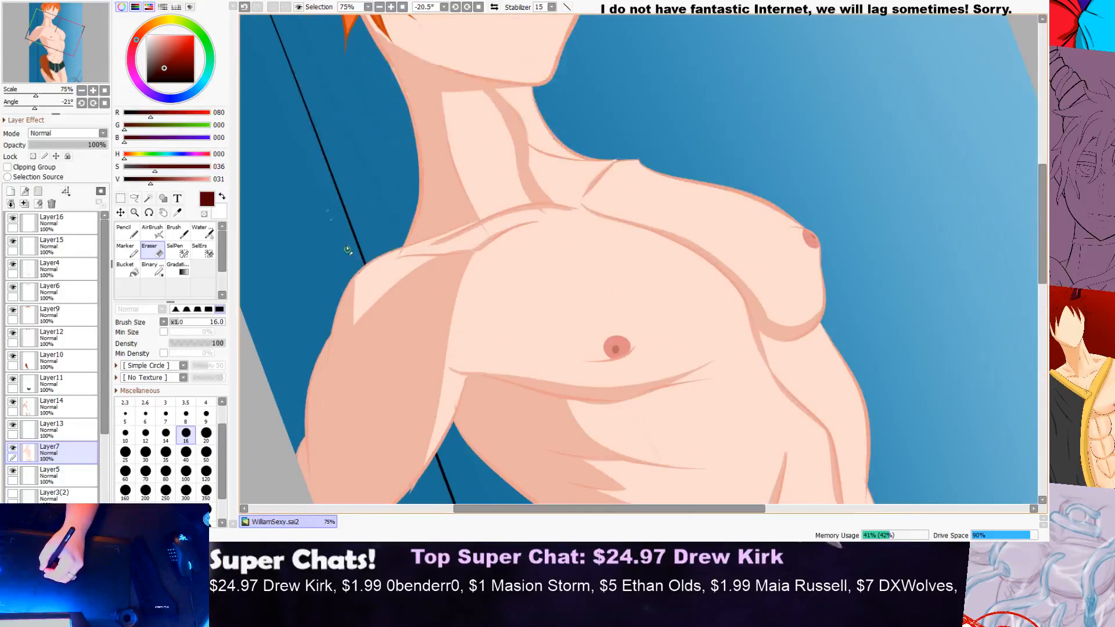
scroll(359, 288, down, 1)
scroll(361, 290, up, 2)
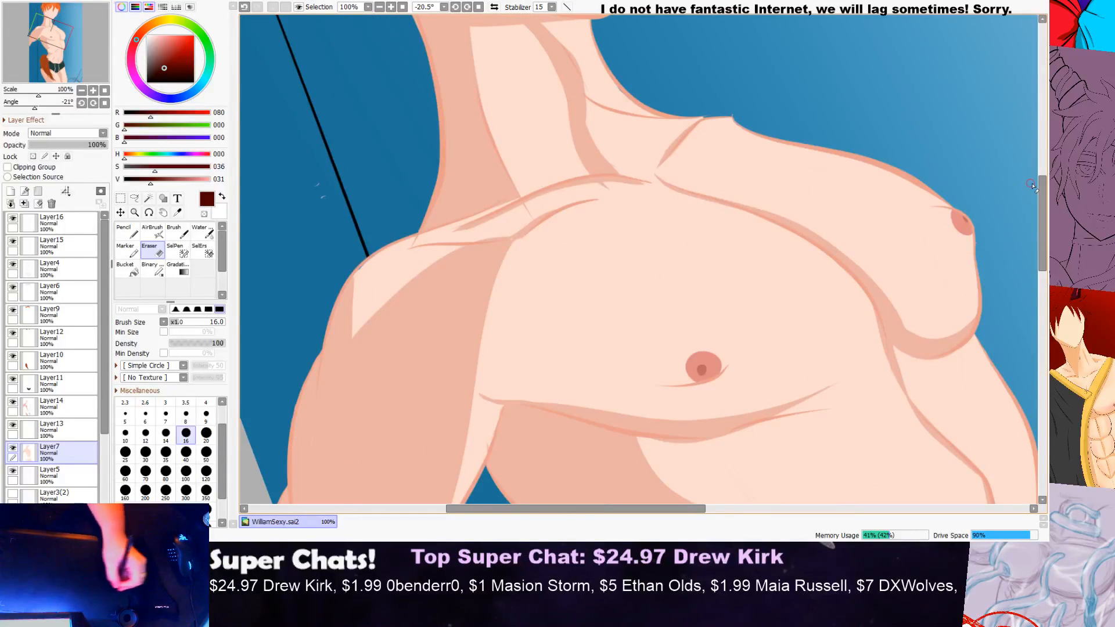
drag(1043, 204, 1044, 240)
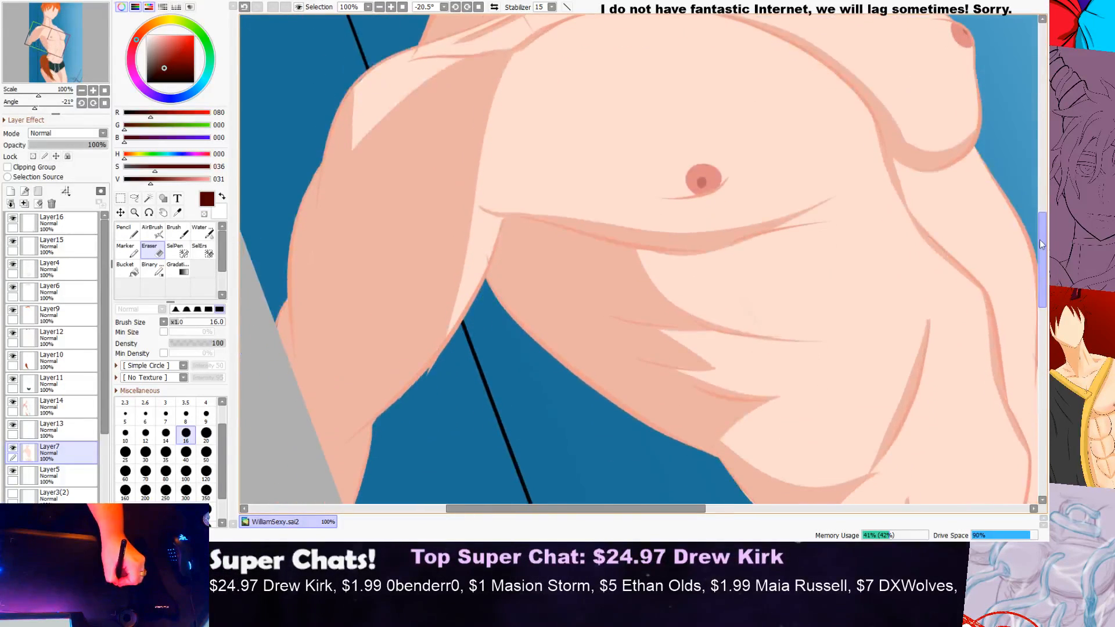
scroll(440, 241, up, 3)
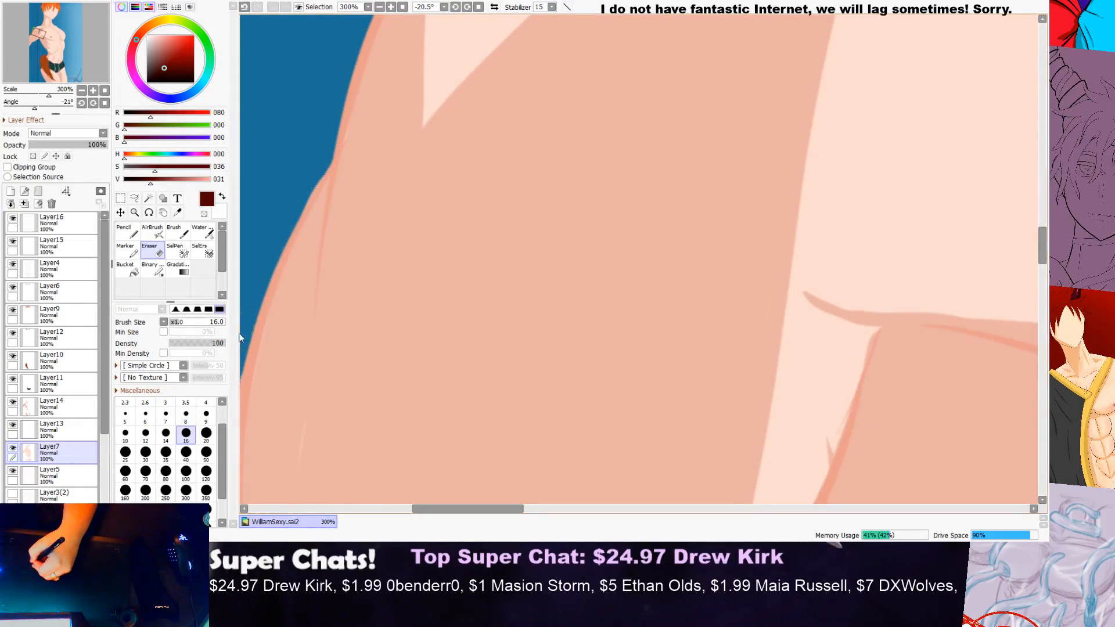
scroll(273, 348, down, 2)
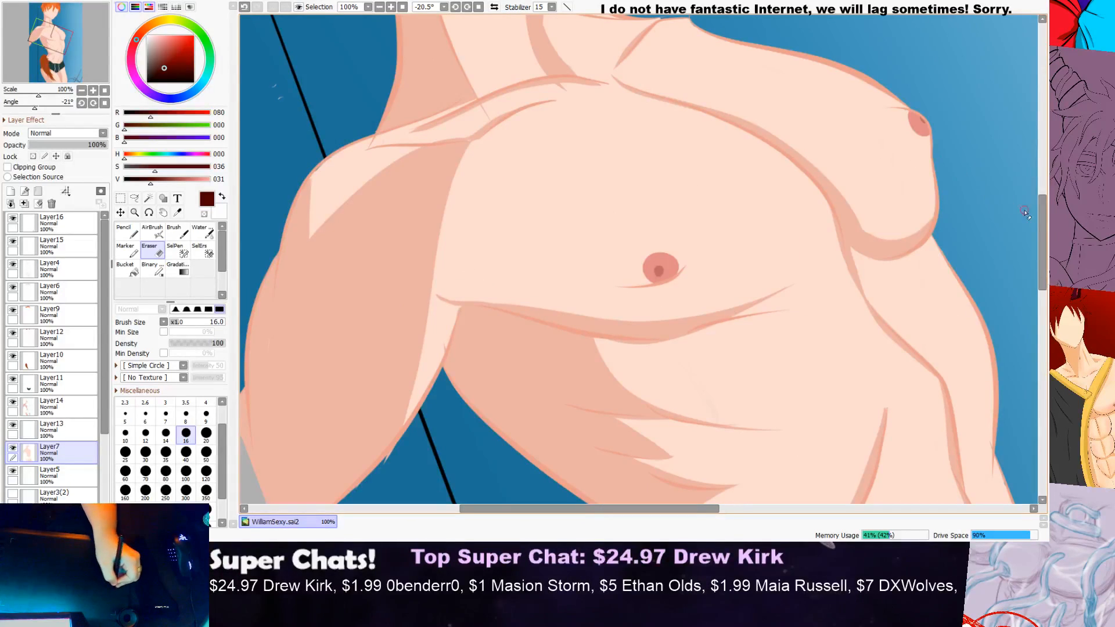
Step: Inspect the body edges around the gap between the arm and waist, down to the tail
scroll(1025, 251, down, 3)
scroll(381, 272, up, 1)
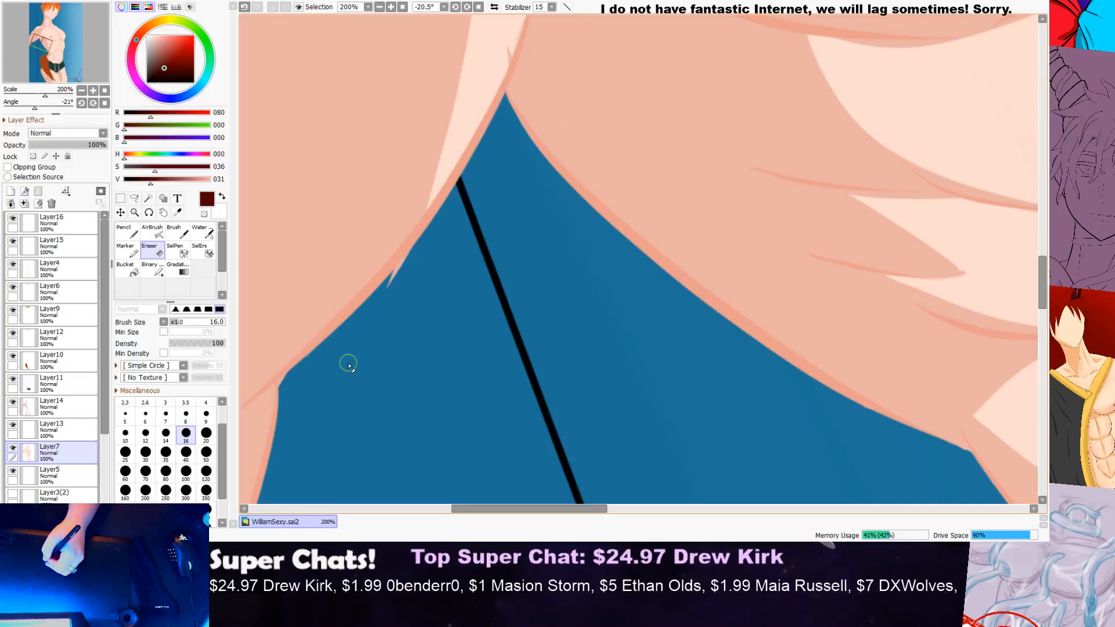
scroll(348, 366, down, 1)
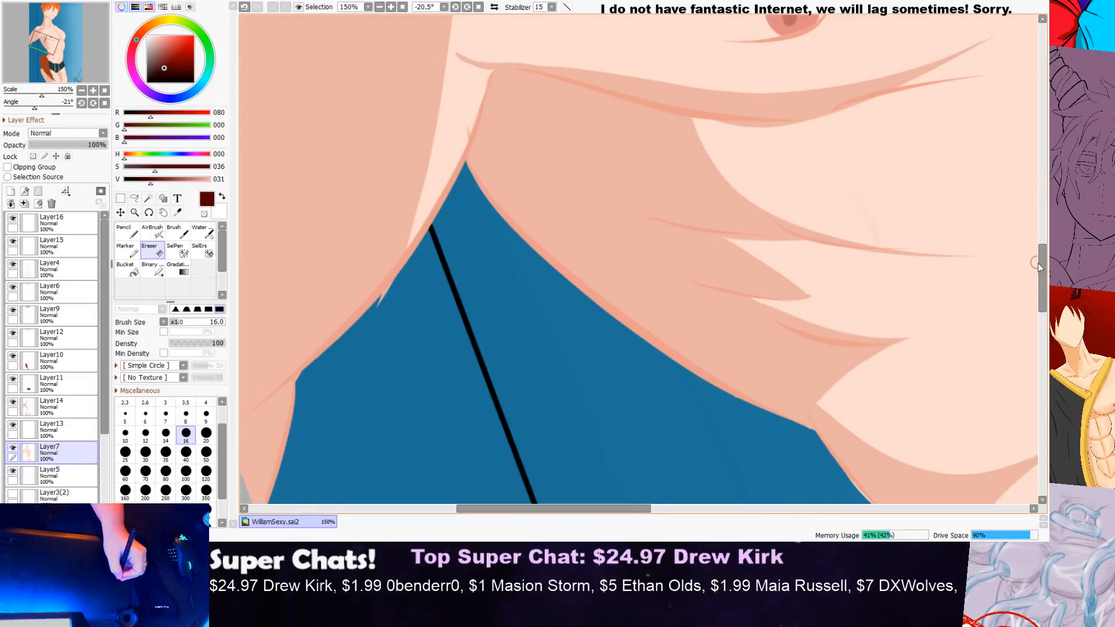
drag(1042, 264, 1021, 296)
scroll(775, 209, up, 2)
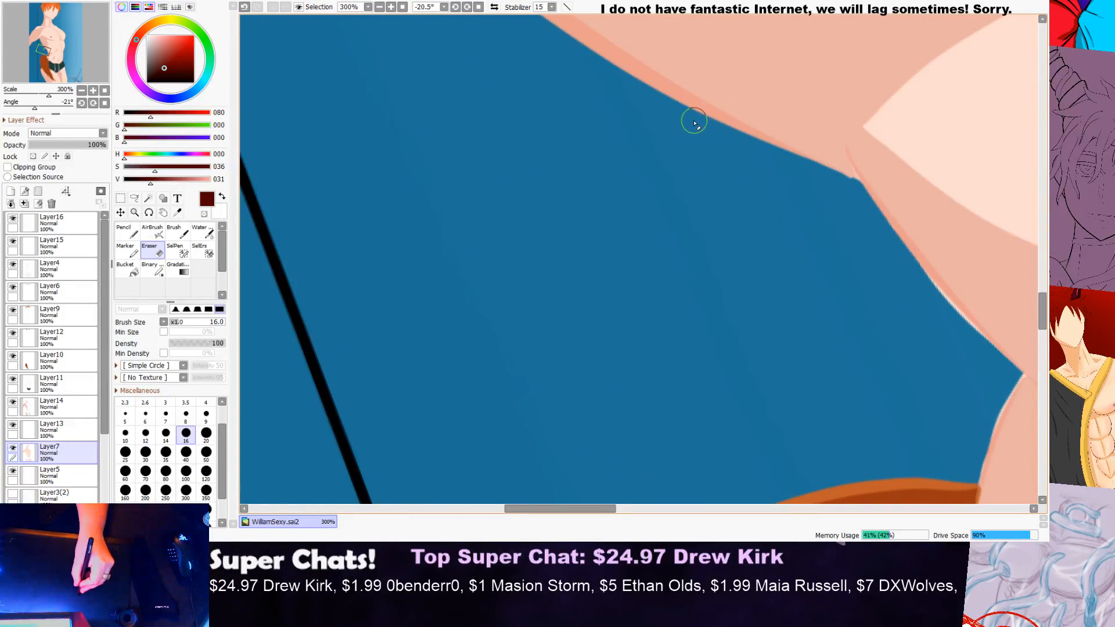
scroll(683, 126, down, 3)
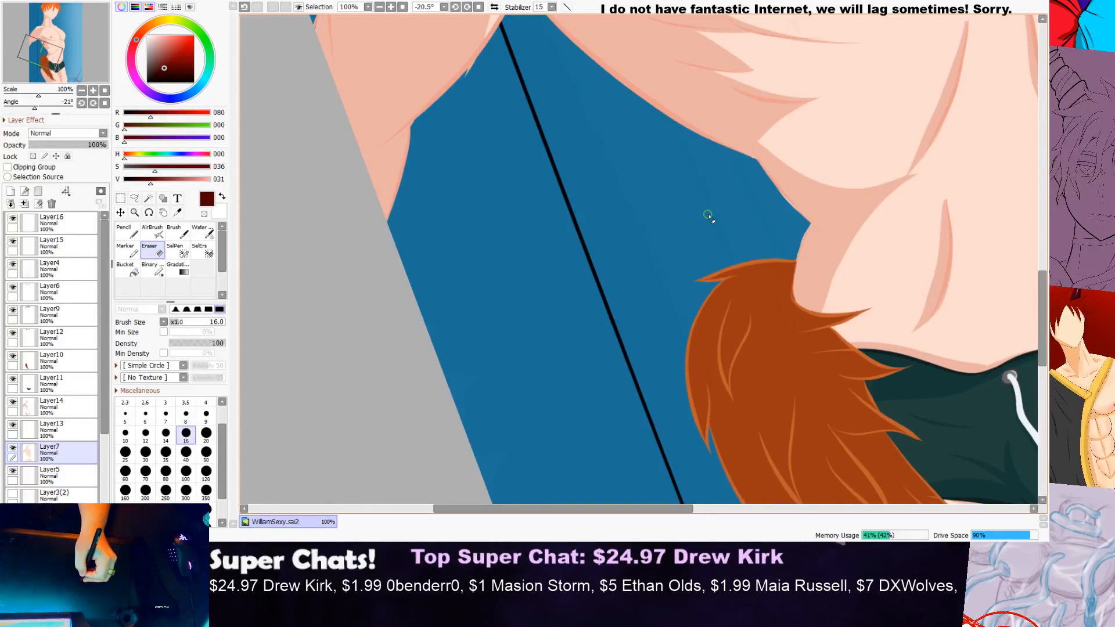
scroll(705, 215, down, 1)
Step: Inspect the outer chest outline from the collarbone to the far arm for stray skin colour
drag(1043, 284, 1039, 214)
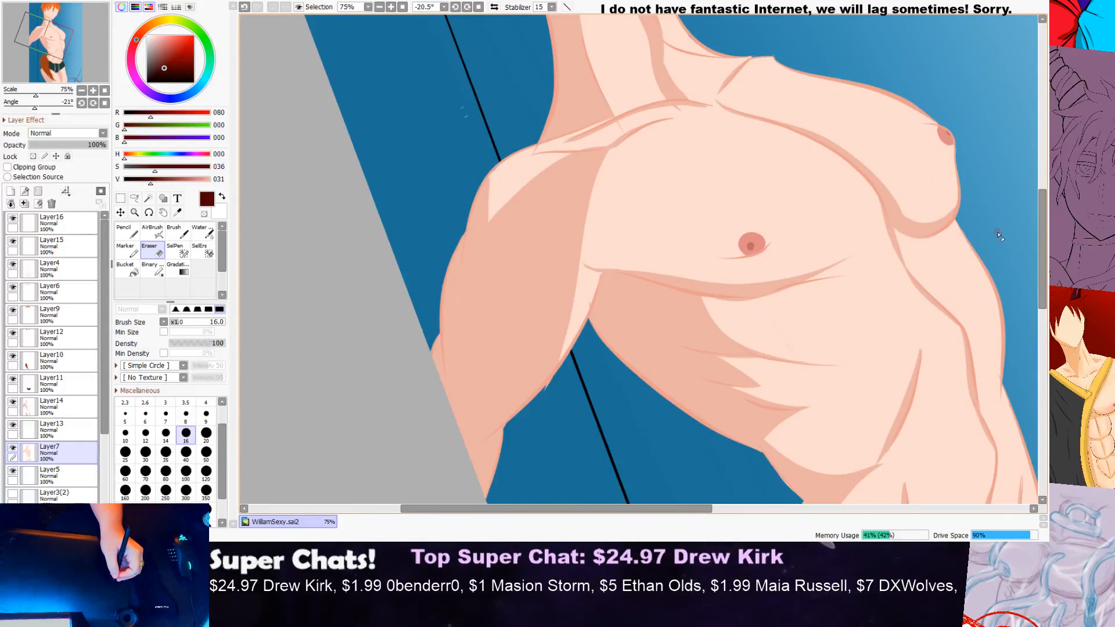
scroll(991, 235, down, 3)
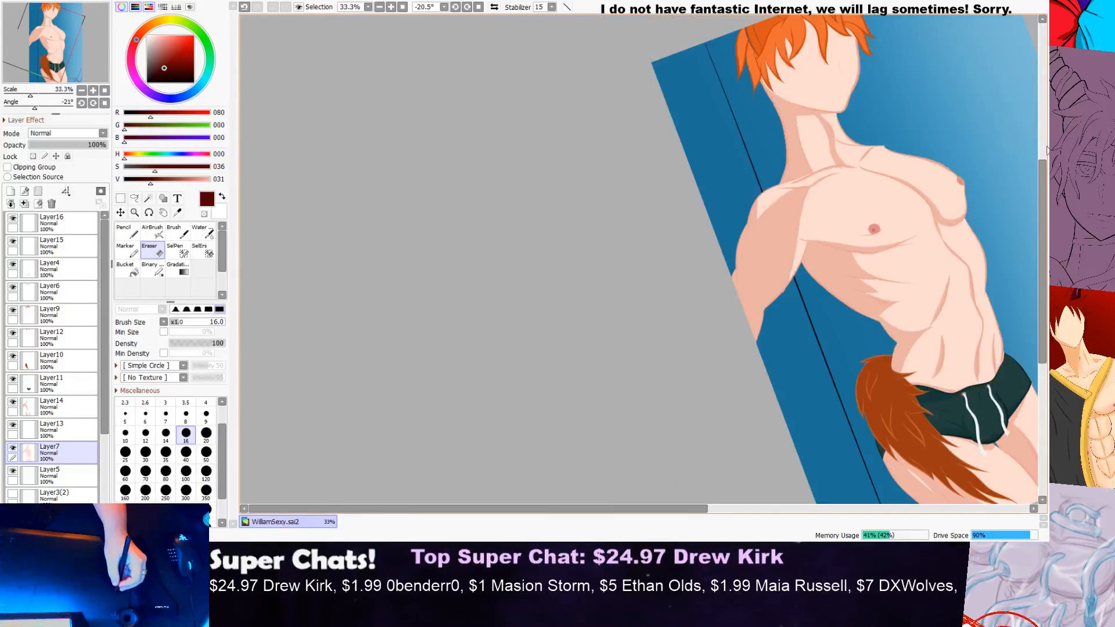
scroll(720, 219, up, 4)
drag(558, 507, 797, 454)
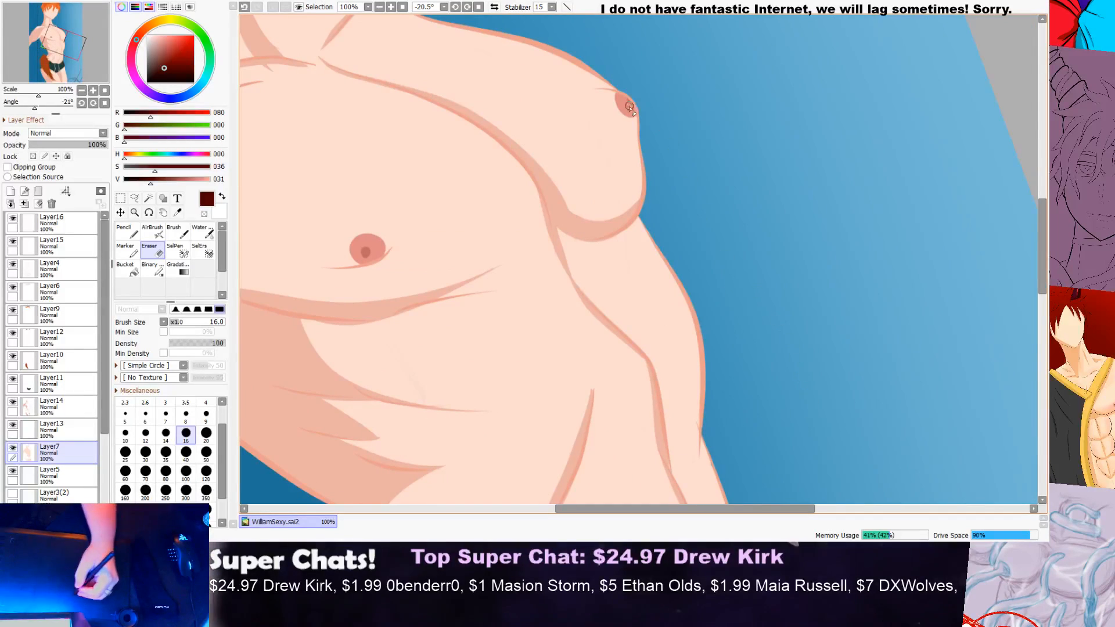
drag(1041, 224, 1043, 194)
scroll(505, 194, up, 4)
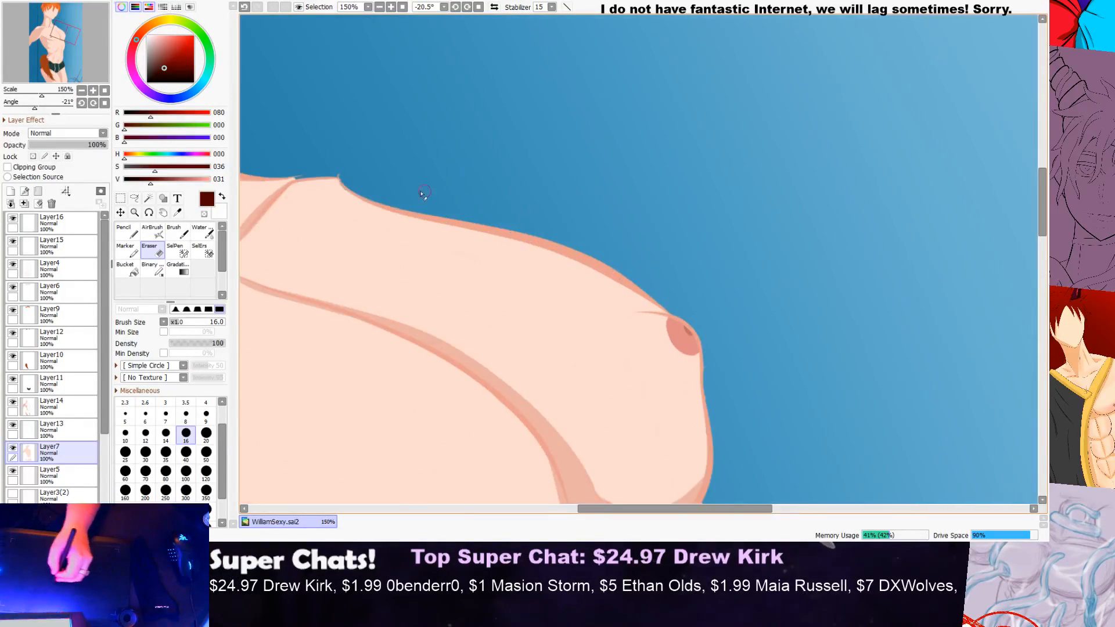
scroll(523, 142, down, 3)
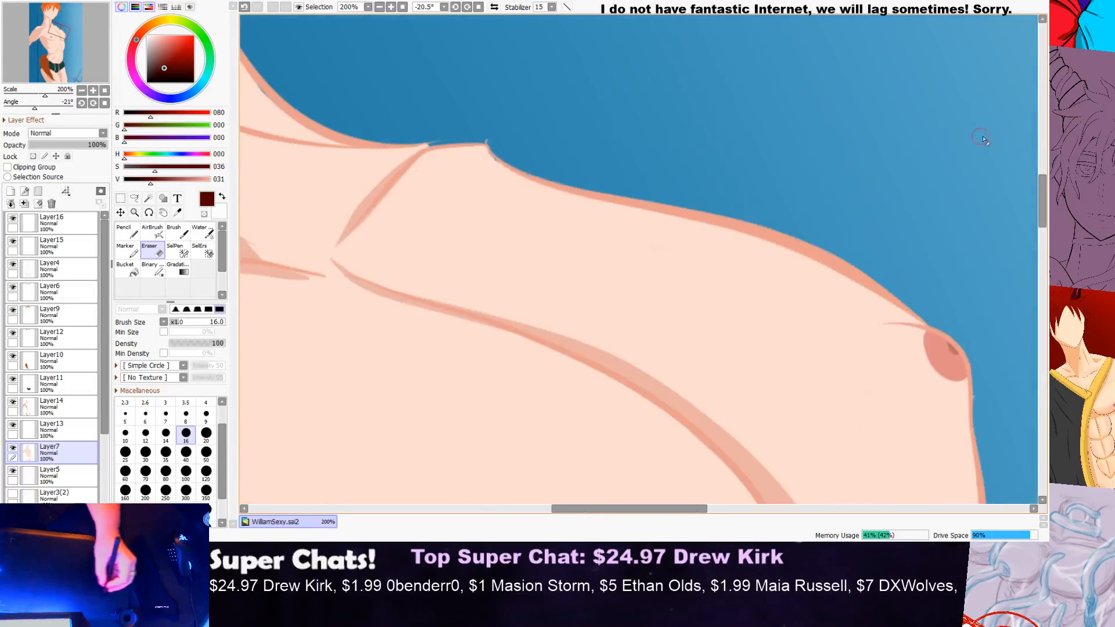
Step: Inspect the outline where the far chest meets the far side of the torso for stray skin colour
drag(1039, 191, 1023, 243)
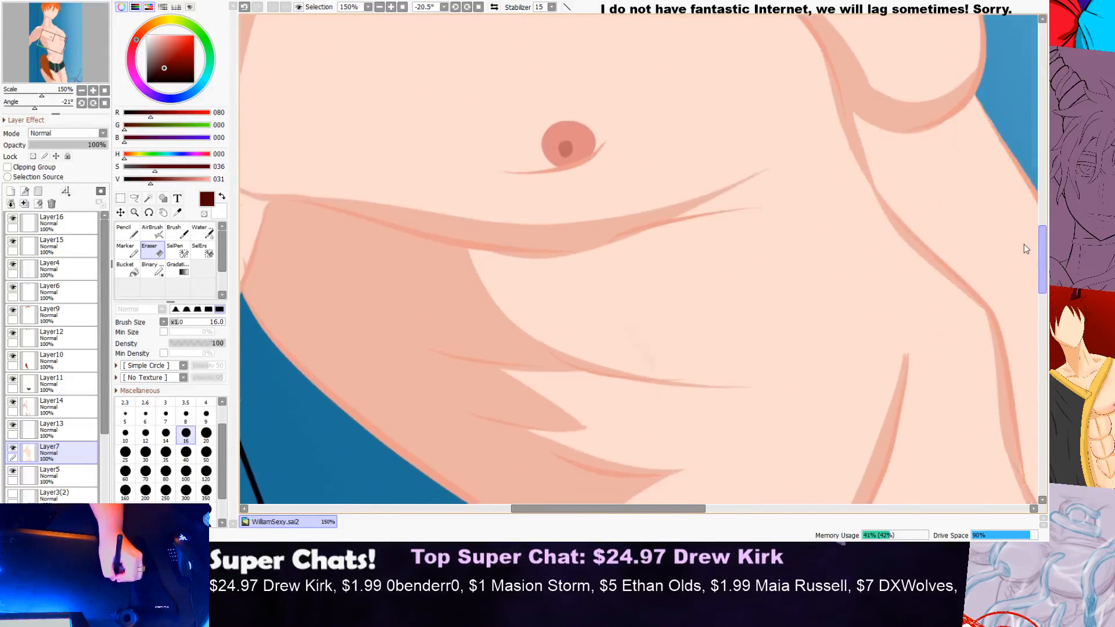
scroll(1020, 215, up, 1)
scroll(1020, 215, up, 3)
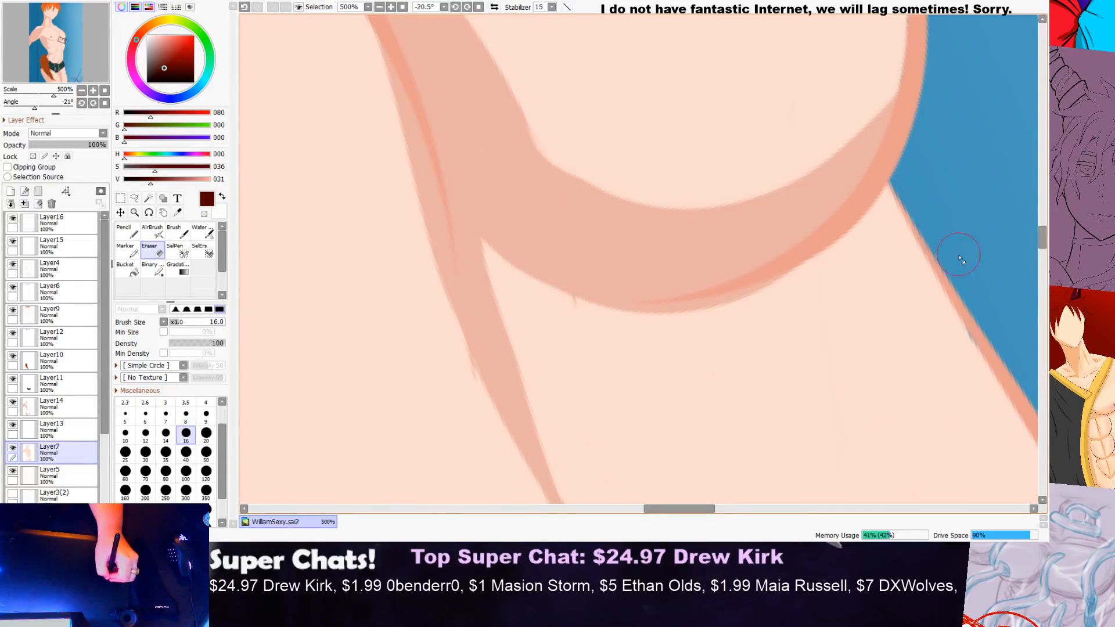
scroll(611, 266, down, 2)
scroll(612, 265, down, 3)
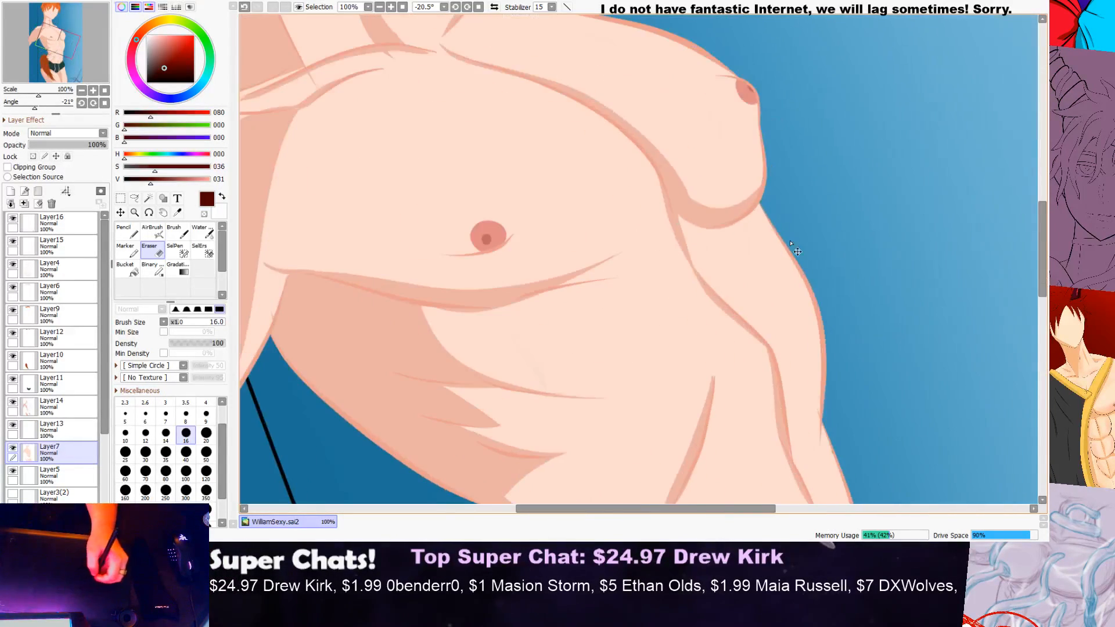
Step: Erase the stray skin colour outside the shaded waist outline just above the tail on Layer7
drag(1041, 221, 1036, 278)
scroll(677, 259, up, 3)
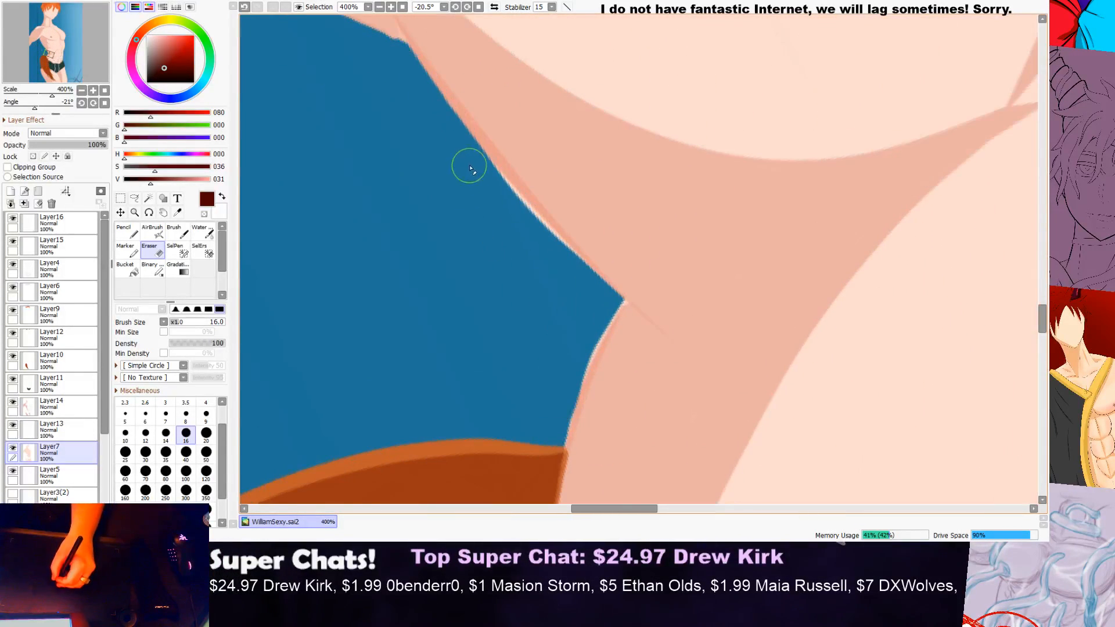
mouse_move(518, 214)
mouse_down()
mouse_move(569, 273)
mouse_move(613, 299)
mouse_move(554, 394)
mouse_move(564, 402)
mouse_move(545, 447)
mouse_up()
drag(590, 303, 607, 306)
scroll(605, 310, down, 3)
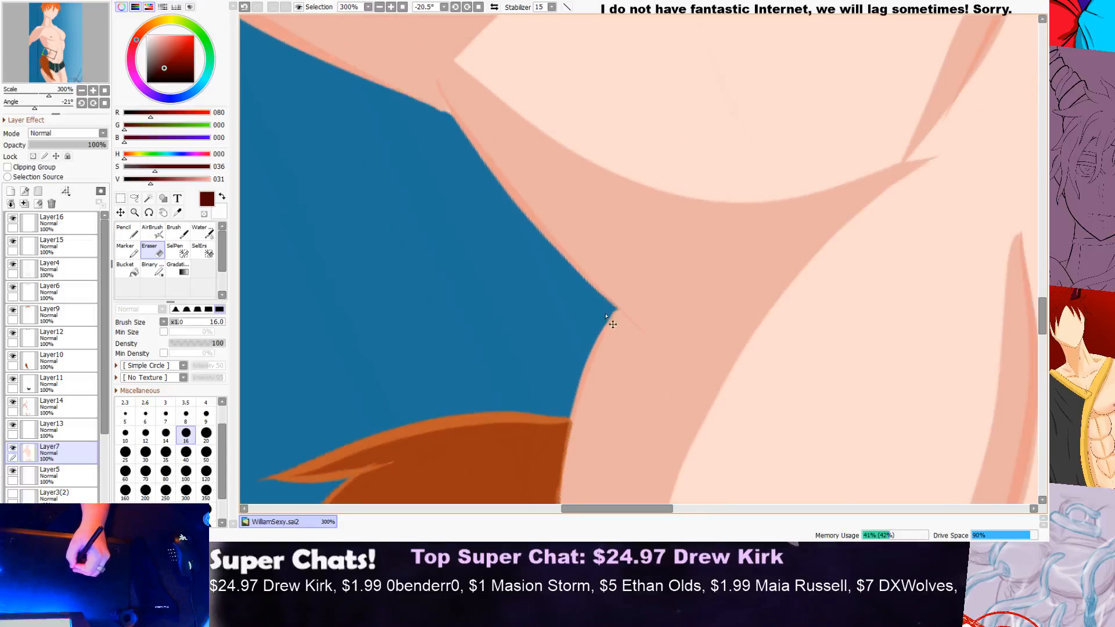
Step: Inspect the body edges from the waist and tail to the far hip above the shorts for stray colour
scroll(723, 274, up, 1)
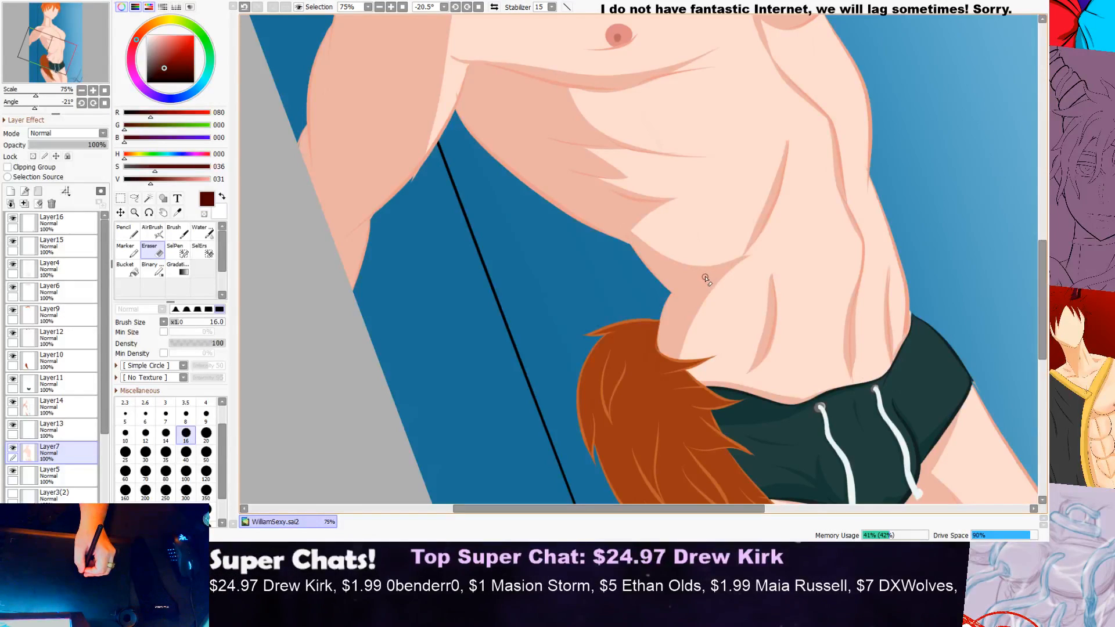
scroll(738, 268, down, 2)
scroll(854, 238, up, 2)
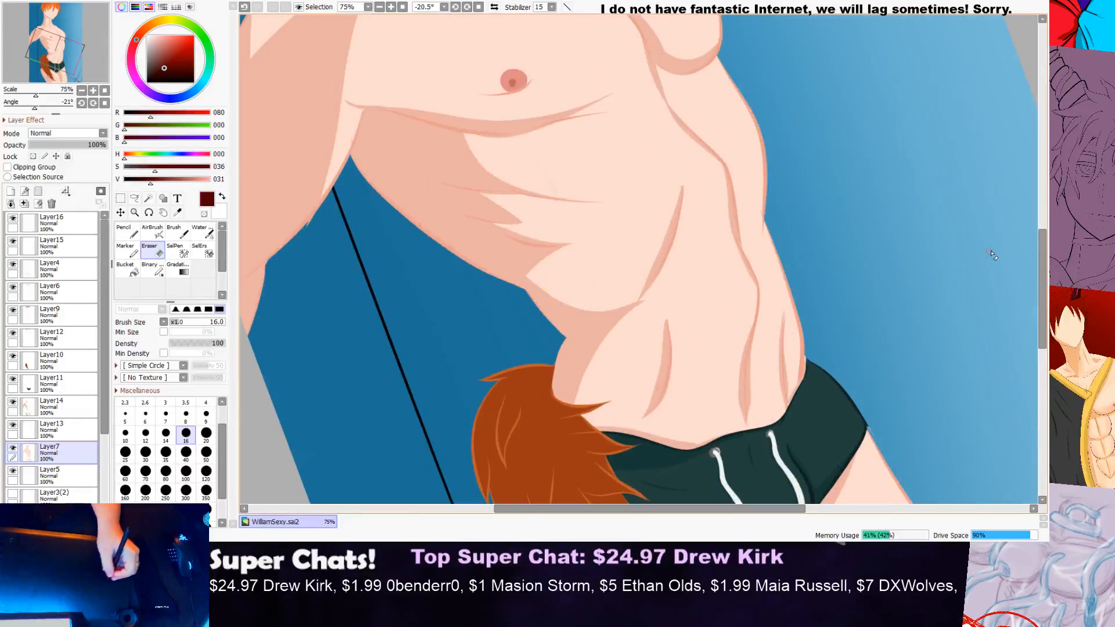
drag(1042, 242, 1041, 256)
drag(1034, 300, 1037, 298)
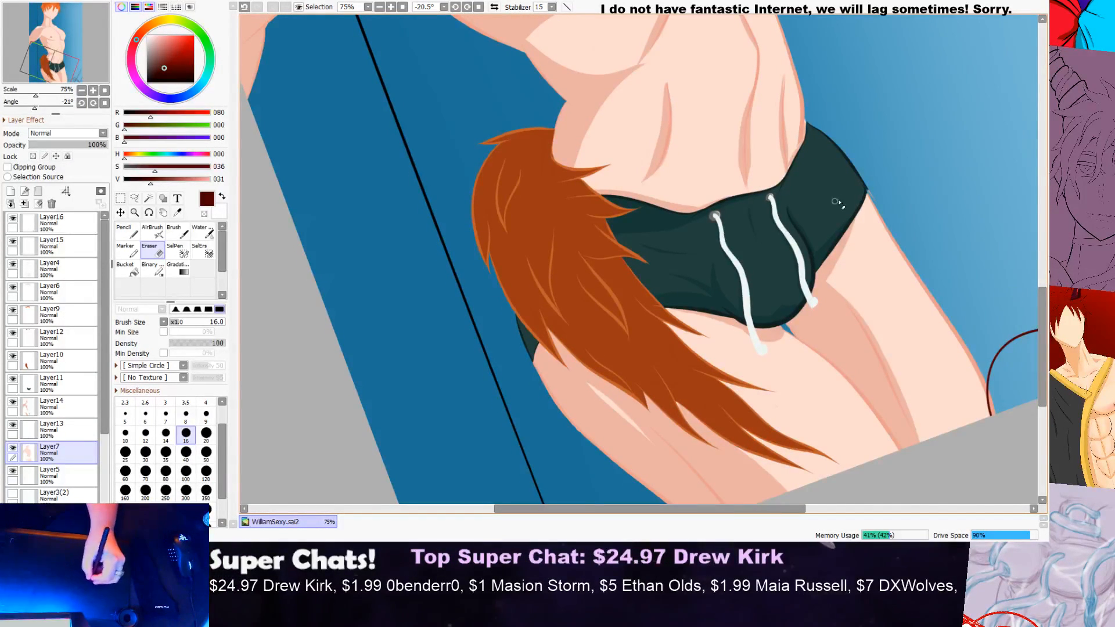
drag(1044, 299, 1038, 251)
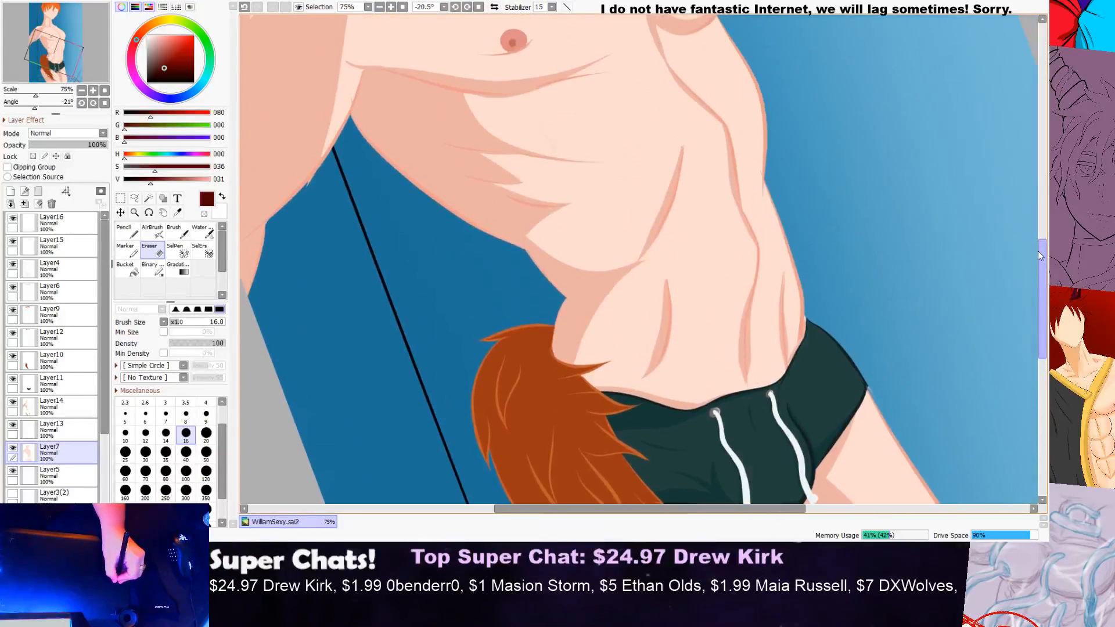
scroll(799, 305, up, 6)
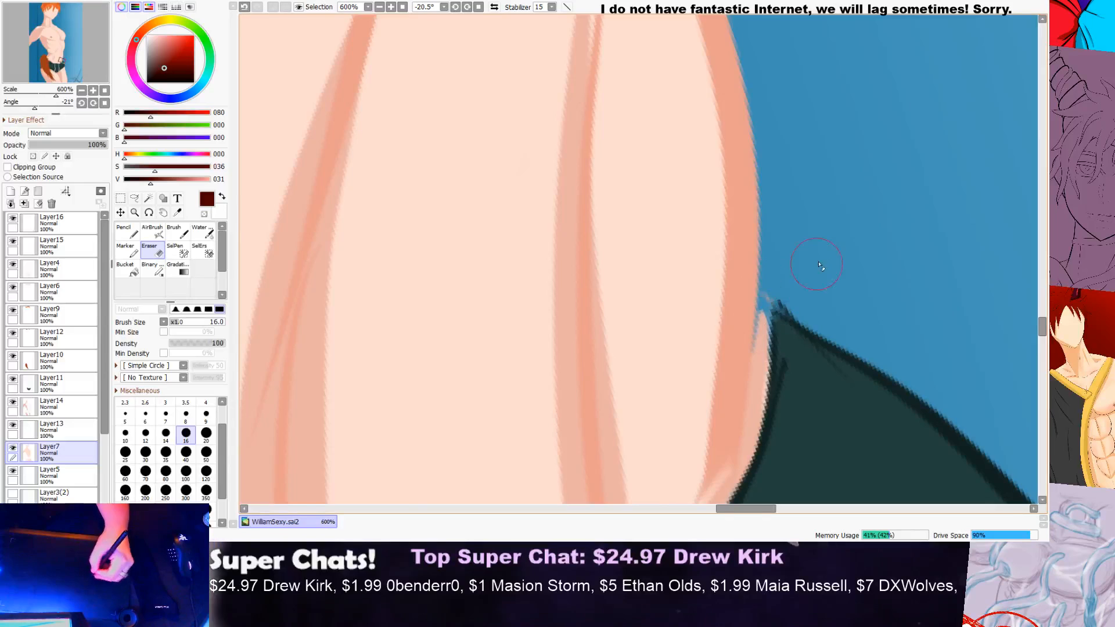
scroll(818, 267, down, 4)
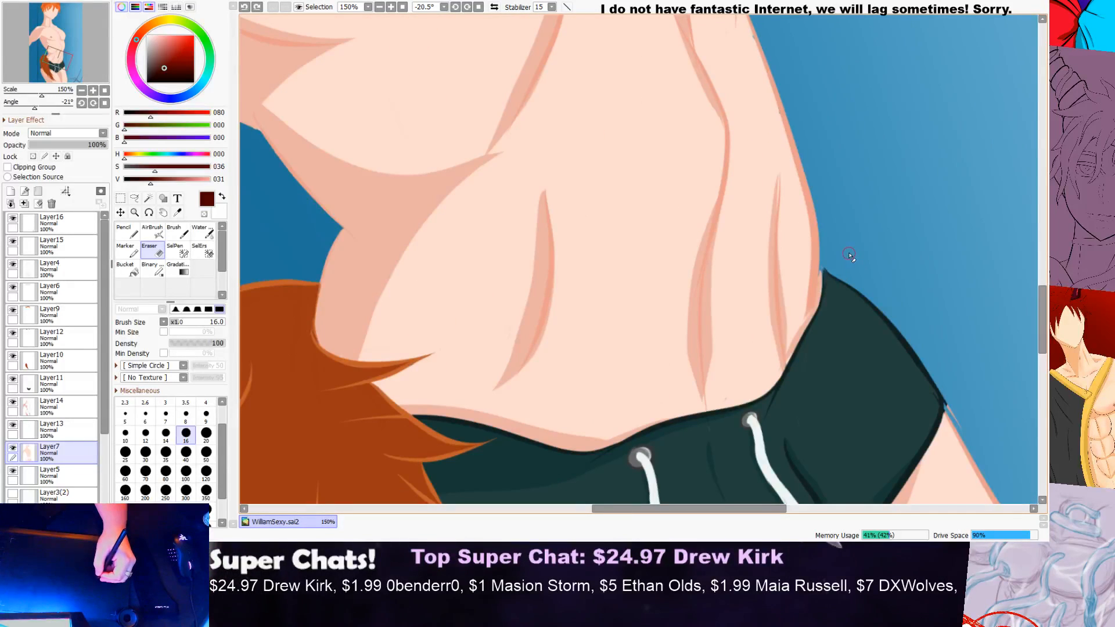
scroll(848, 254, down, 2)
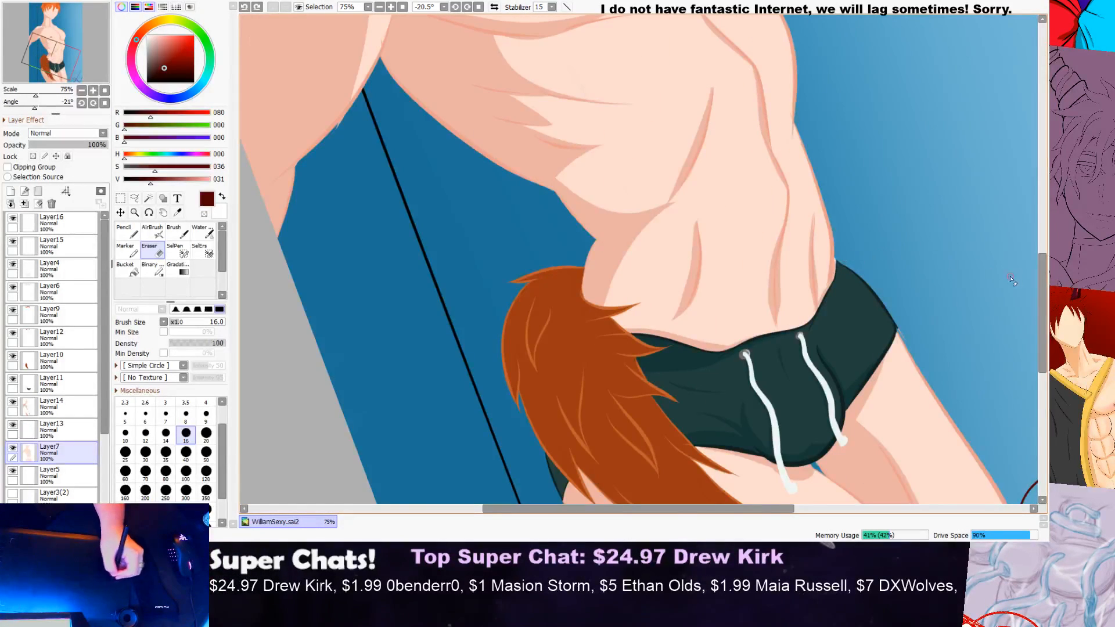
Step: Sample the light skin colour from the near shoulder for painting with the Pencil tool
scroll(1011, 281, up, 10)
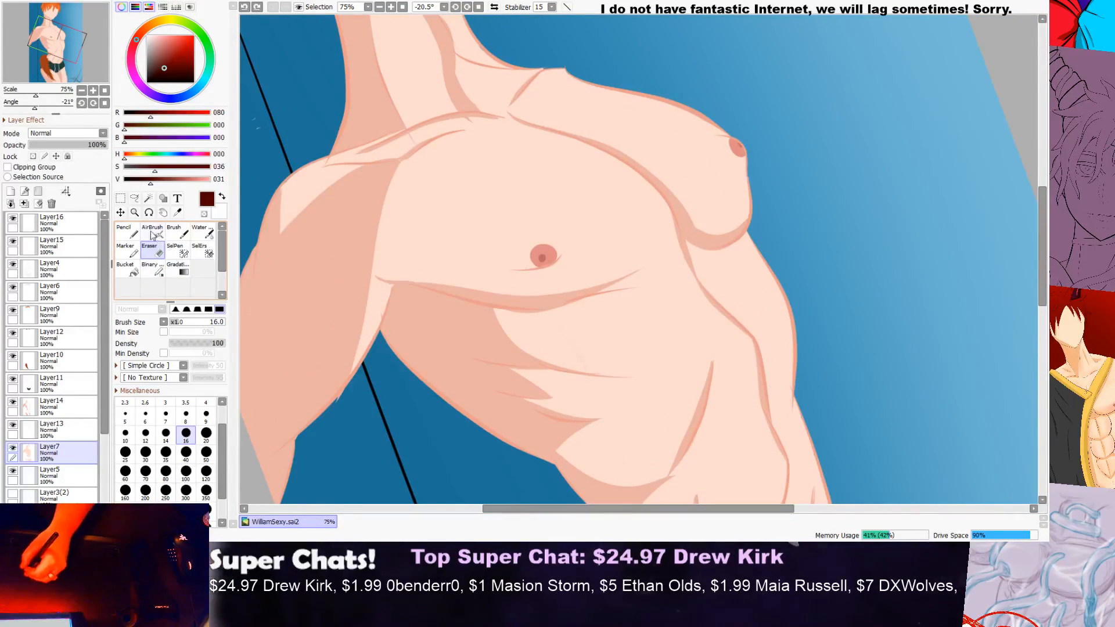
click(125, 231)
scroll(307, 181, up, 1)
scroll(308, 181, down, 1)
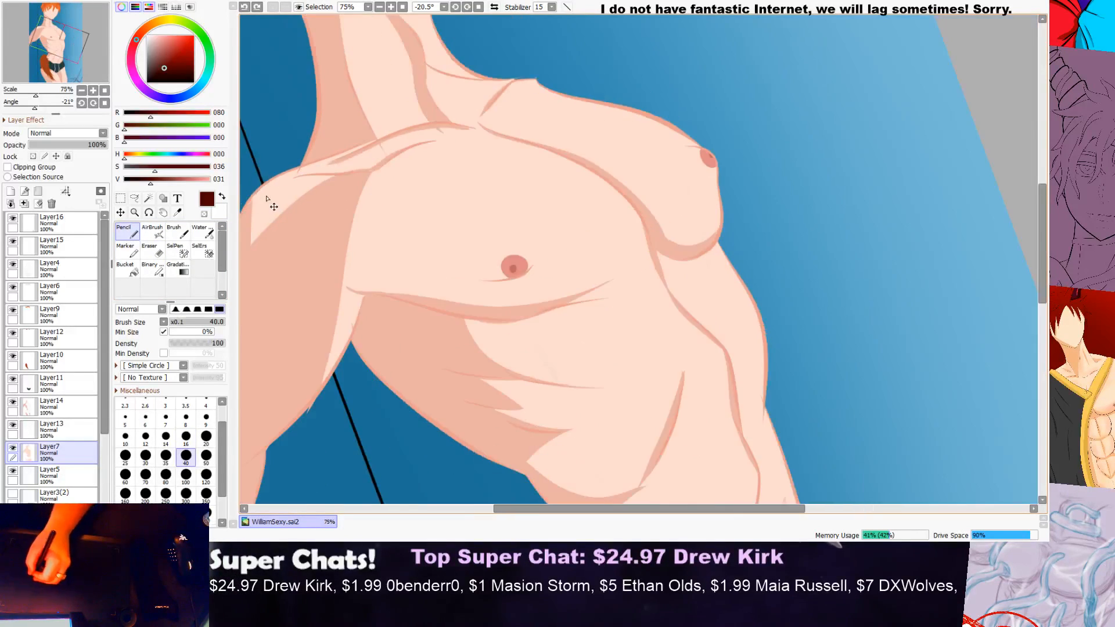
scroll(311, 181, up, 5)
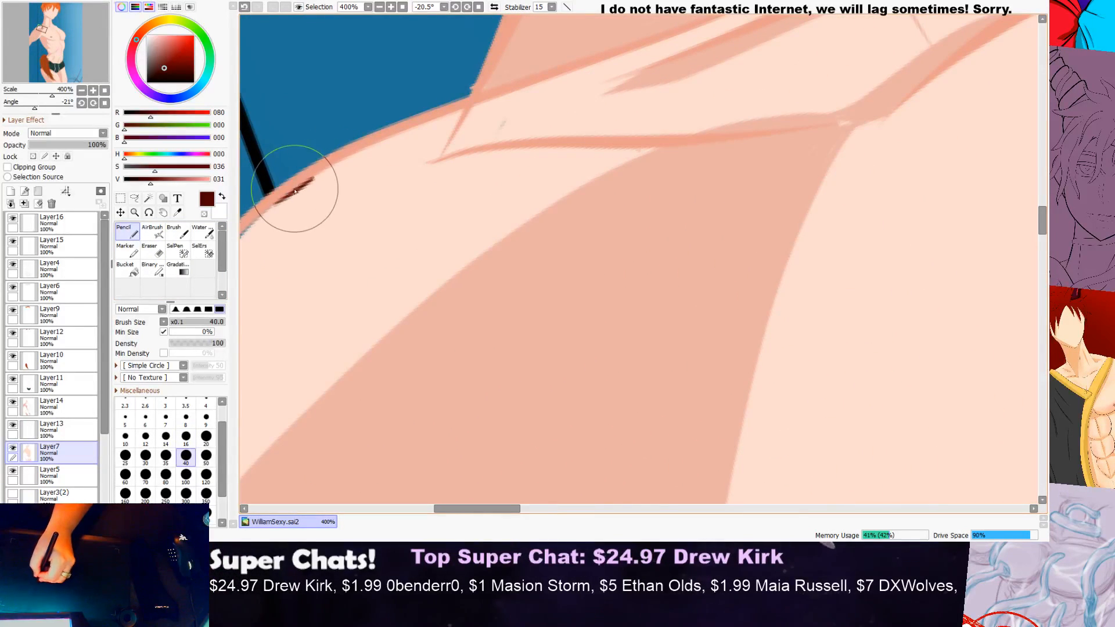
click(176, 211)
click(334, 196)
click(126, 231)
Step: Paint light skin colour over the gaps just inside the near shoulder's outline on Layer7
key(Page_Down)
key(Page_Down)
scroll(352, 248, up, 3)
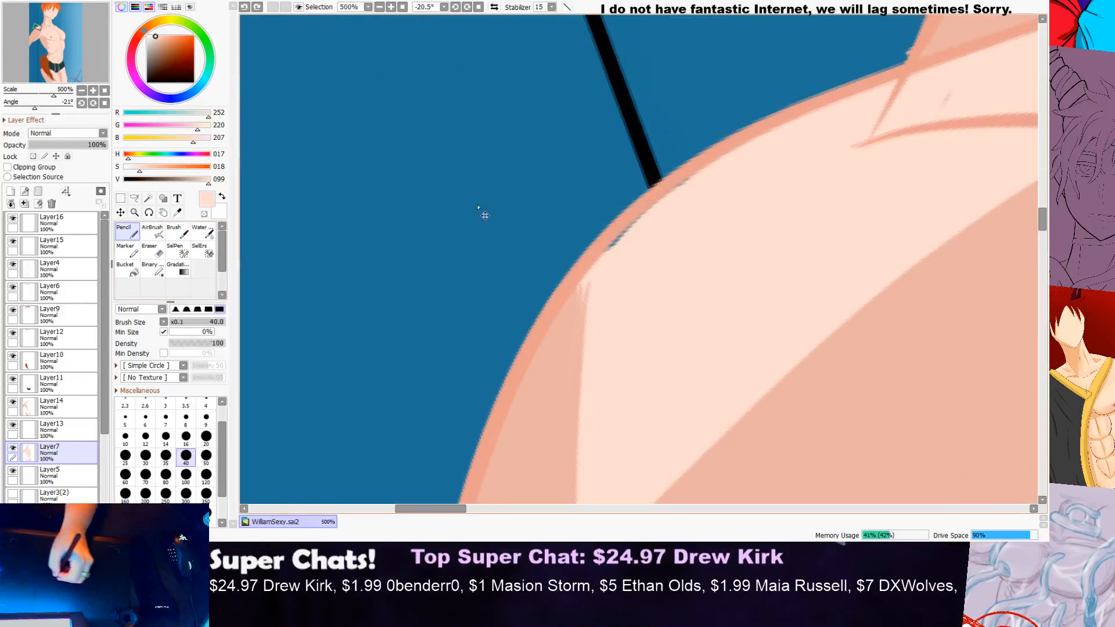
drag(620, 252, 594, 284)
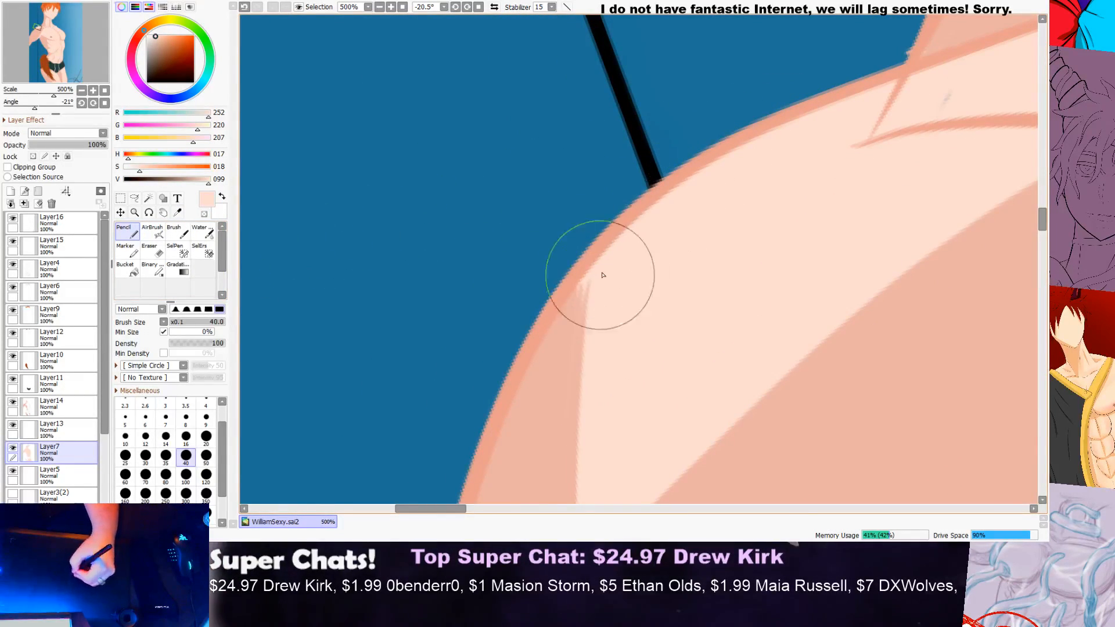
scroll(644, 226, down, 2)
scroll(852, 129, up, 1)
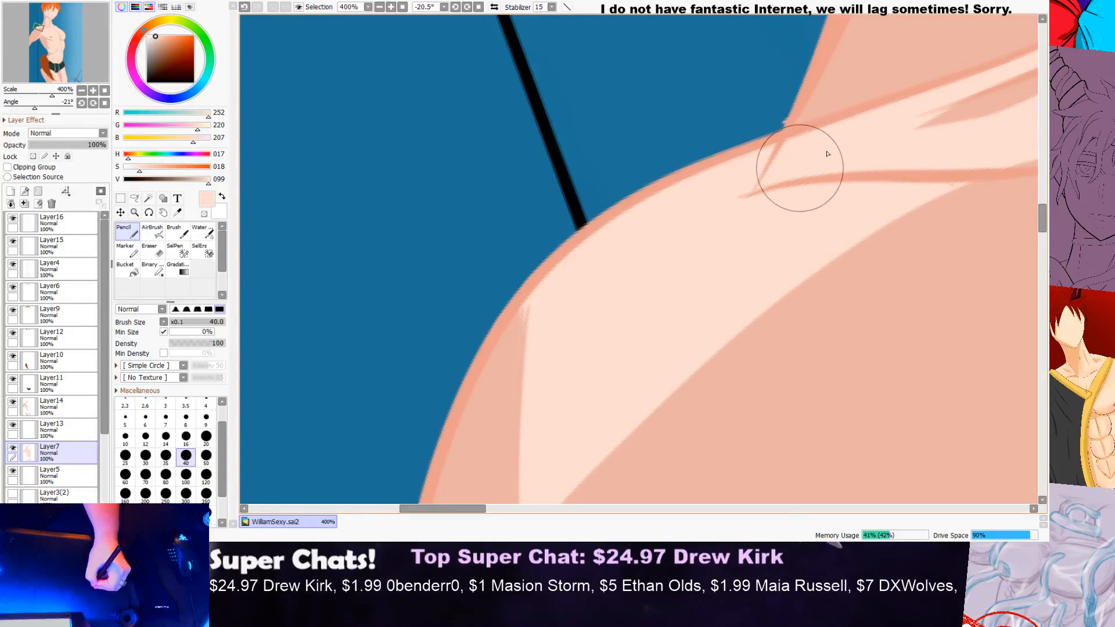
scroll(809, 159, up, 2)
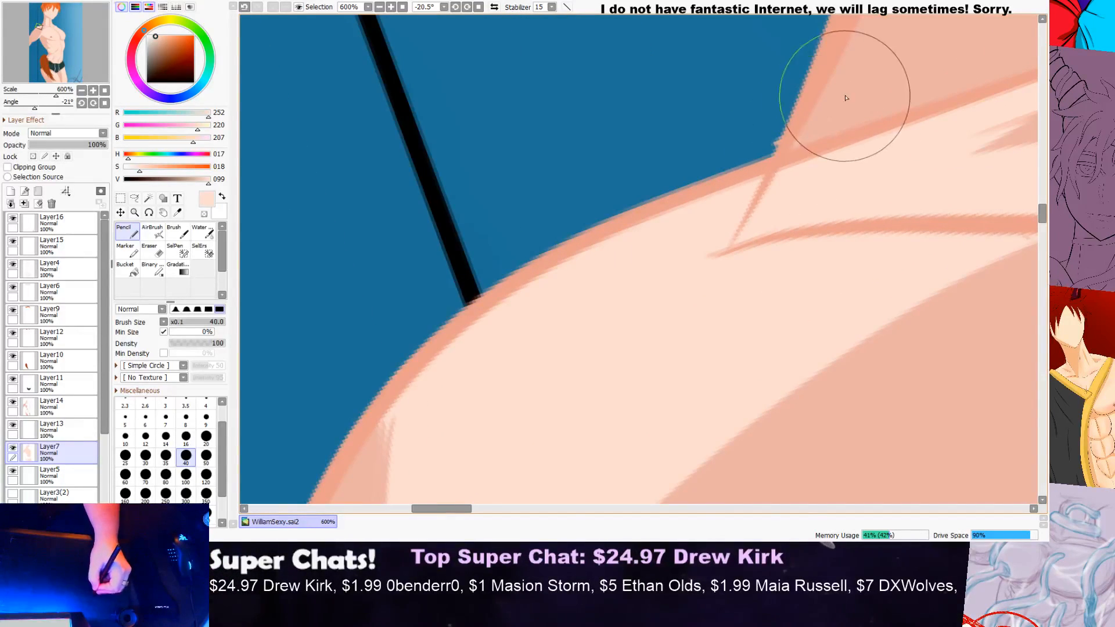
scroll(767, 174, down, 3)
Step: Fill the gap inside the near arm's outline beside the canvas edge with skin colour
drag(1046, 213, 1027, 269)
scroll(374, 256, up, 2)
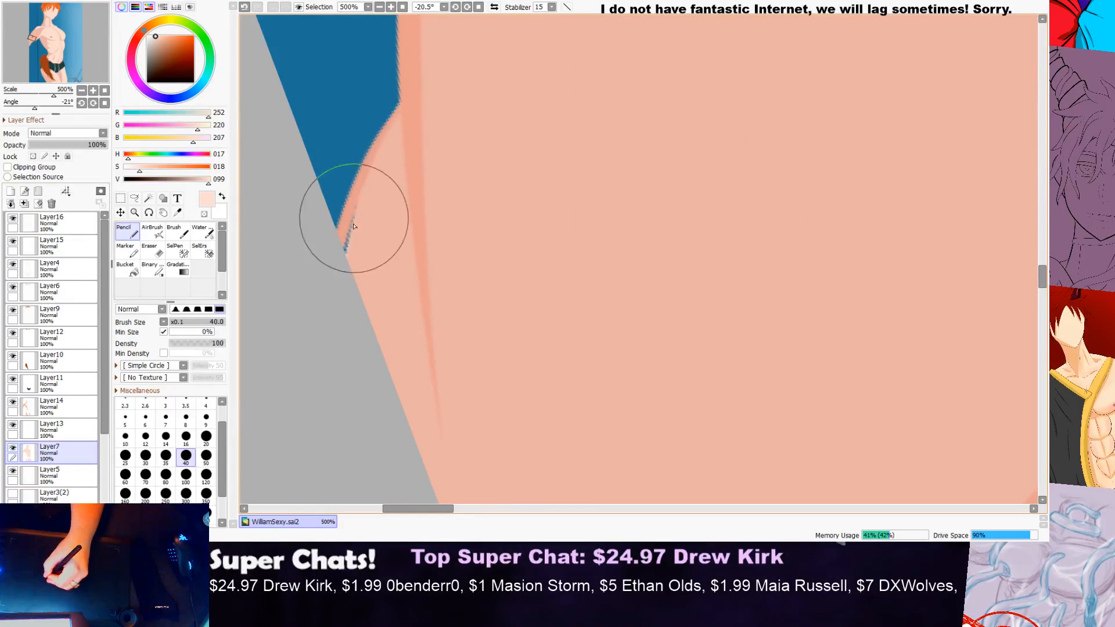
scroll(347, 258, down, 1)
scroll(348, 258, down, 3)
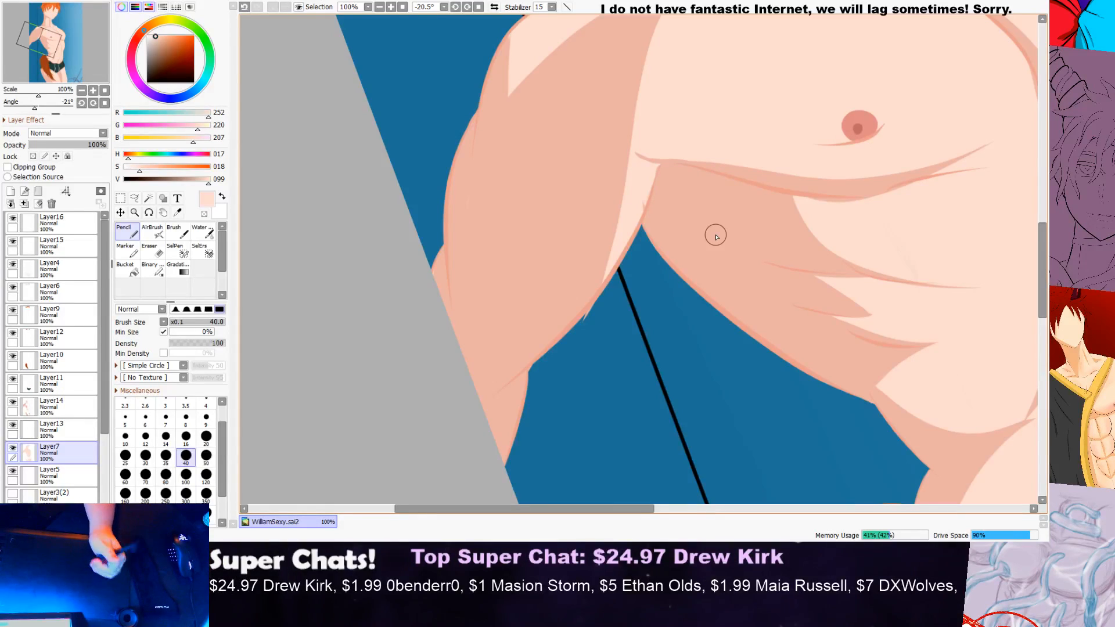
Step: Try to paint skin colour at the notch where the collarbone meets the far shoulder, and undo the stroke
scroll(715, 236, down, 1)
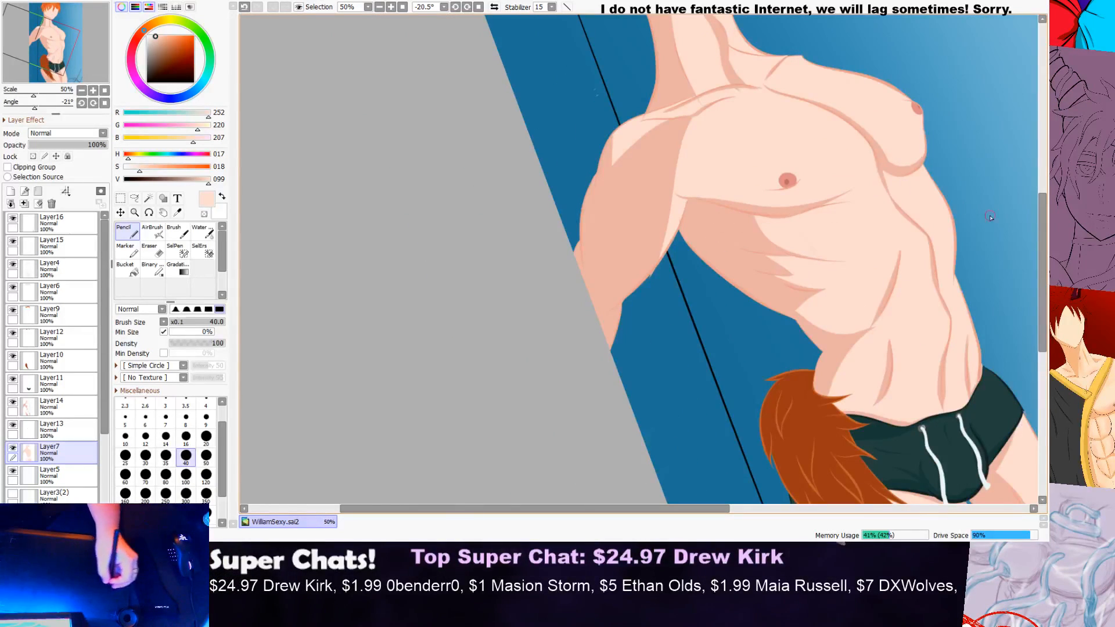
scroll(721, 128, up, 3)
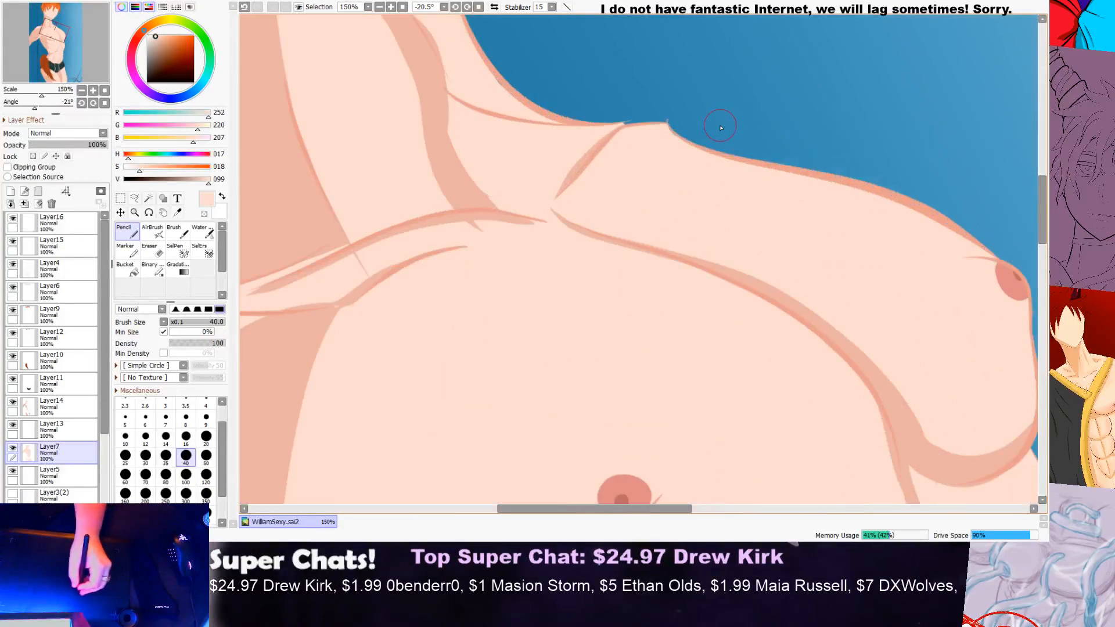
scroll(660, 240, up, 5)
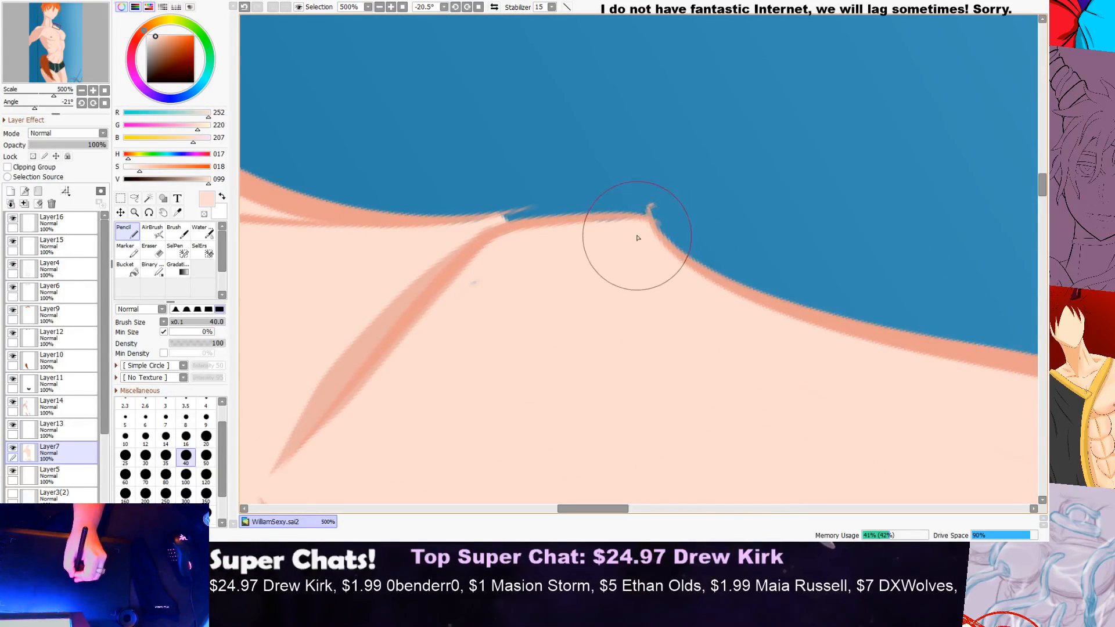
mouse_move(622, 225)
mouse_down()
mouse_move(568, 224)
mouse_move(643, 225)
mouse_up()
key(ctrl+z)
scroll(498, 262, down, 5)
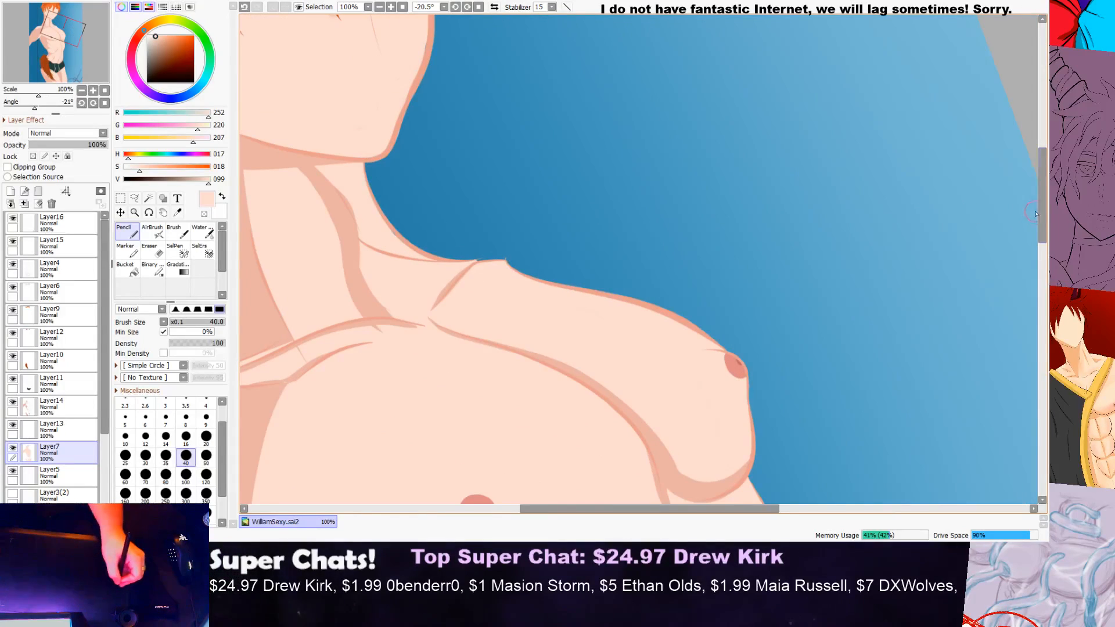
Step: Inspect the far side of the torso and the waistband edge for gaps in the skin fill
drag(1036, 214, 1024, 295)
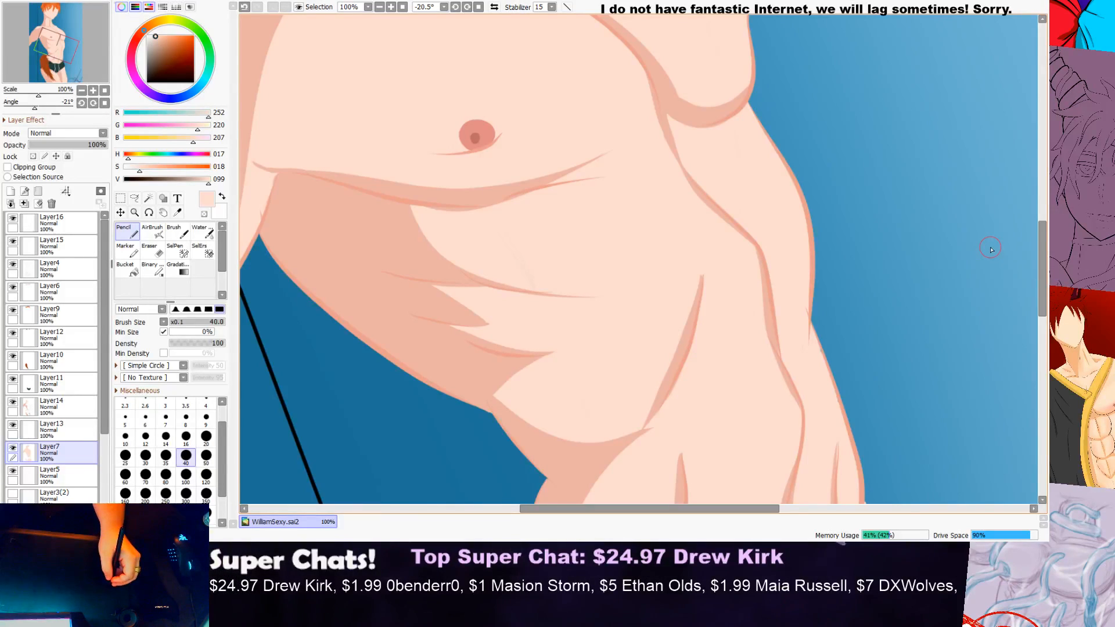
drag(1041, 253, 1034, 282)
scroll(807, 185, up, 2)
scroll(808, 184, up, 1)
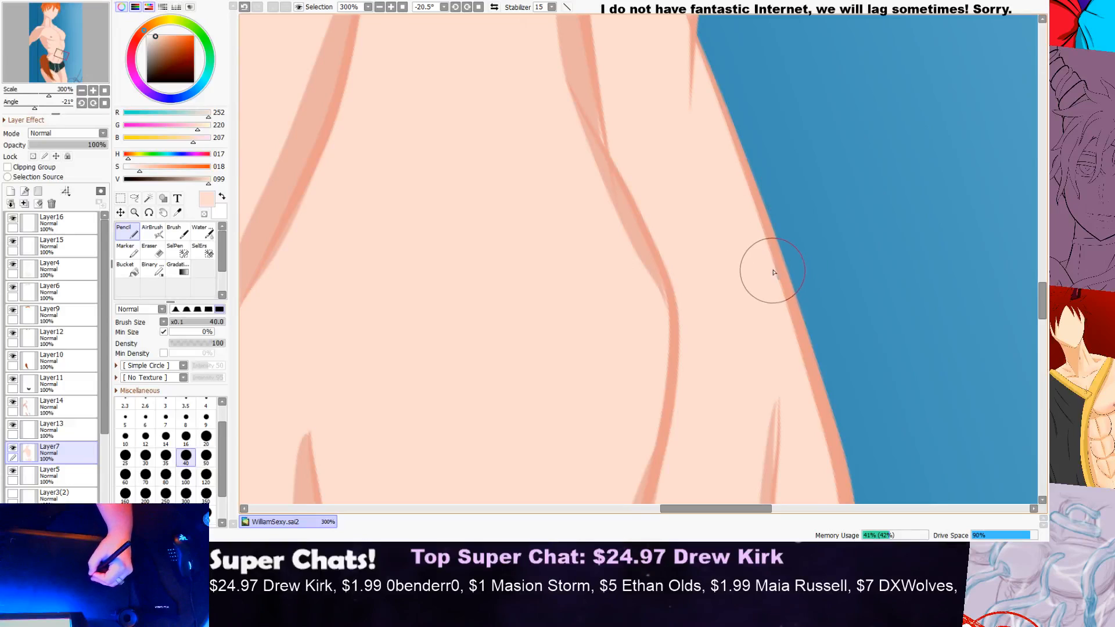
scroll(775, 276, down, 1)
drag(1045, 285, 1037, 317)
scroll(726, 319, up, 2)
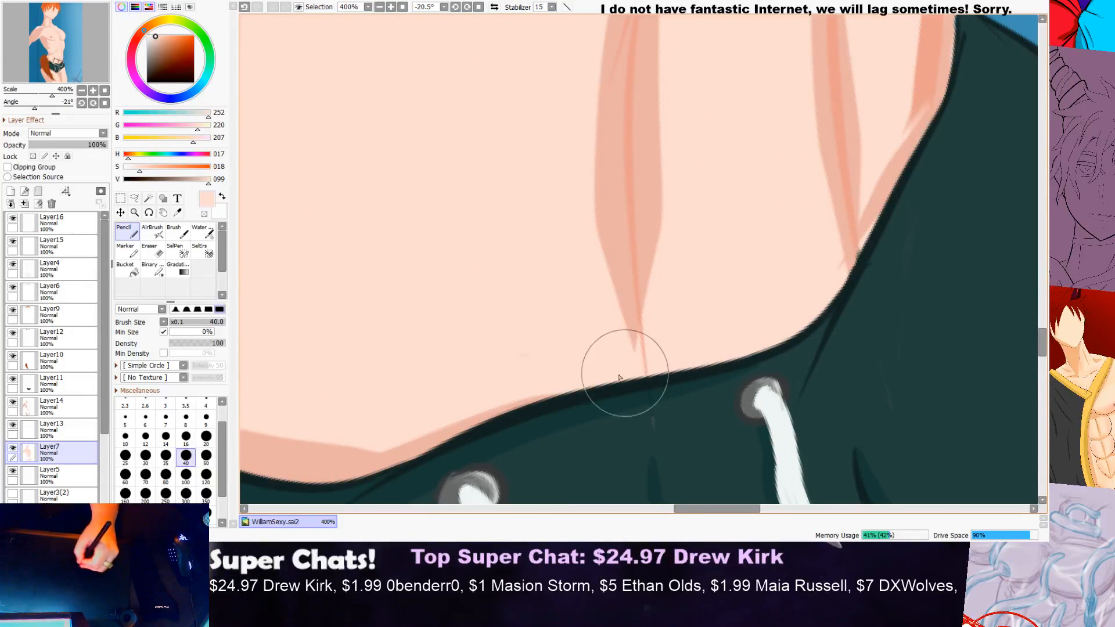
scroll(633, 373, down, 3)
Step: Touch up the skin fill along the jaw outline, erasing colour that spills outside the line
drag(1047, 329, 1044, 227)
scroll(786, 279, down, 3)
scroll(786, 279, up, 2)
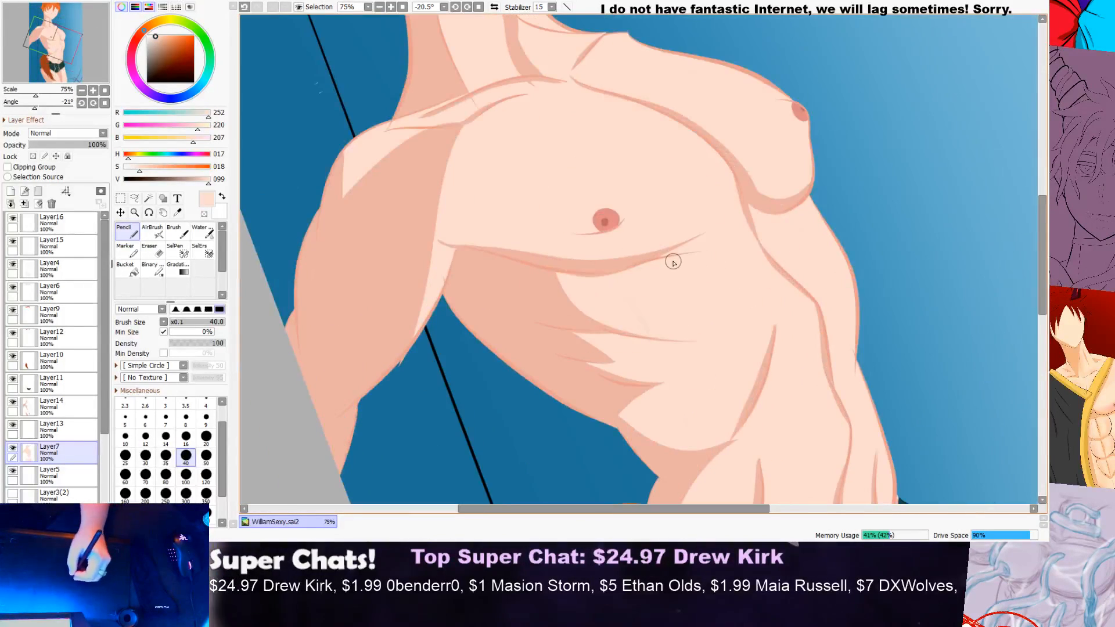
drag(1043, 290, 1010, 197)
scroll(591, 274, up, 1)
scroll(592, 273, up, 2)
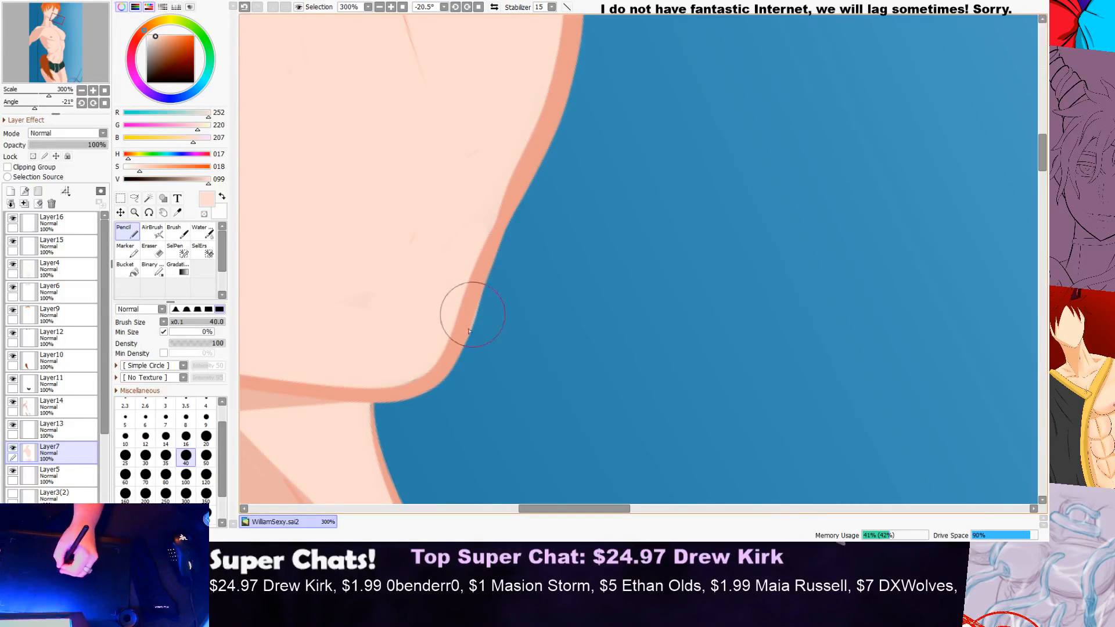
key(e)
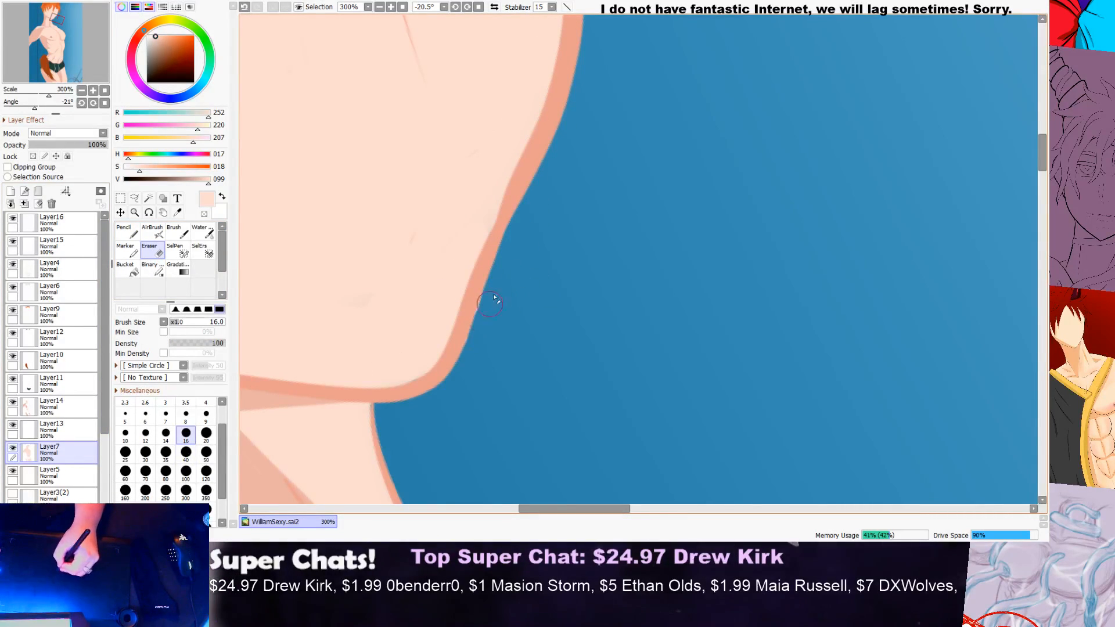
key(n)
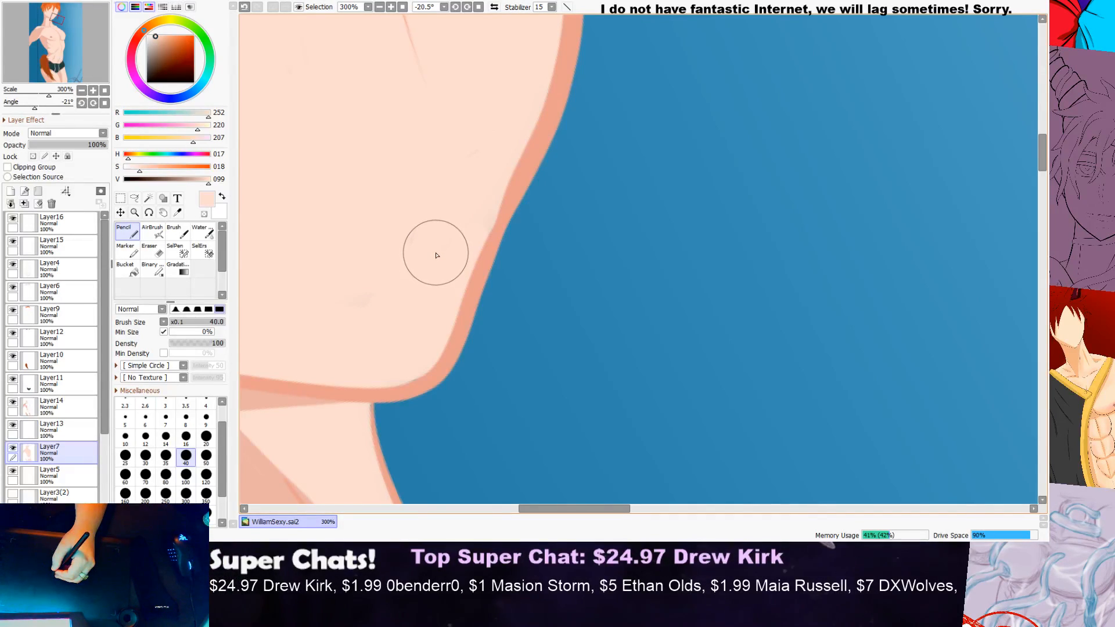
Step: Paint skin colour along the near-side hair strands and over the stray marks on the cheek
scroll(437, 255, down, 5)
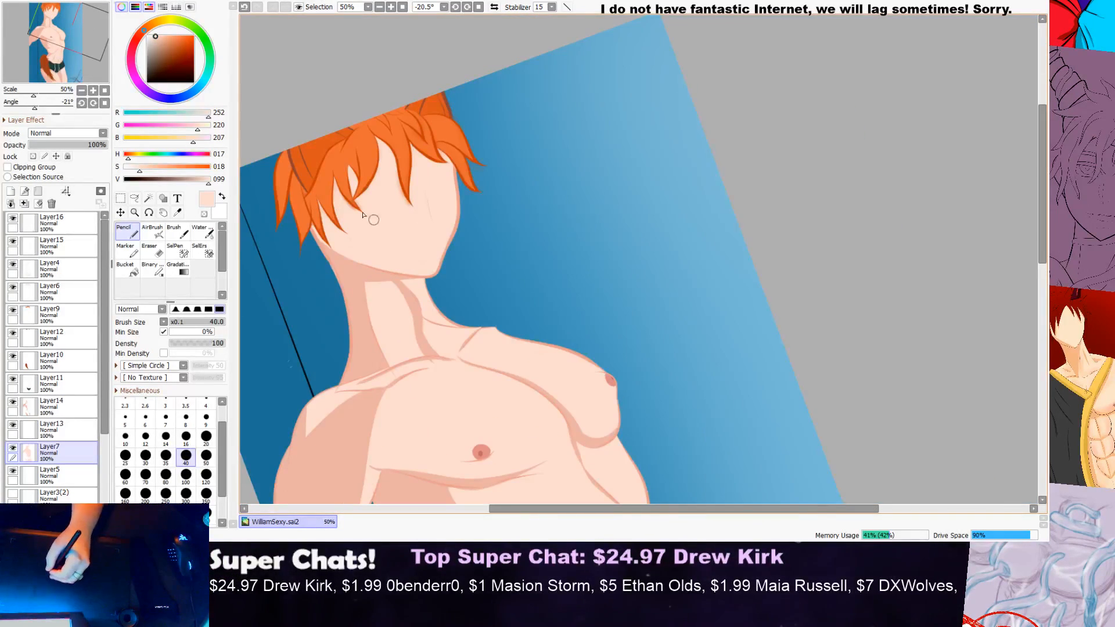
scroll(311, 214, up, 5)
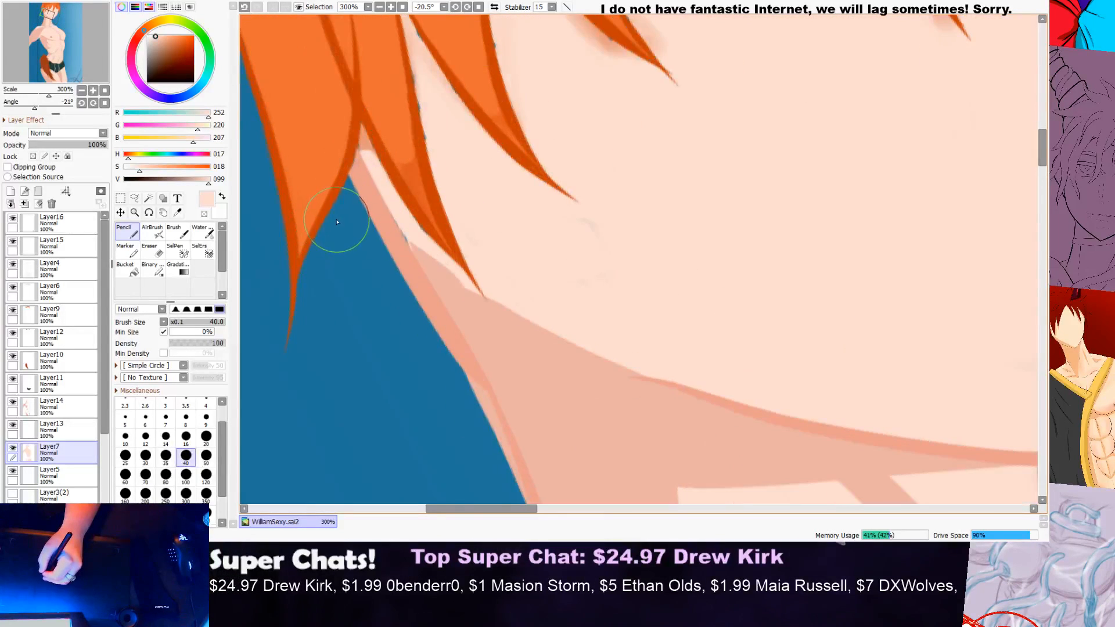
scroll(380, 220, up, 2)
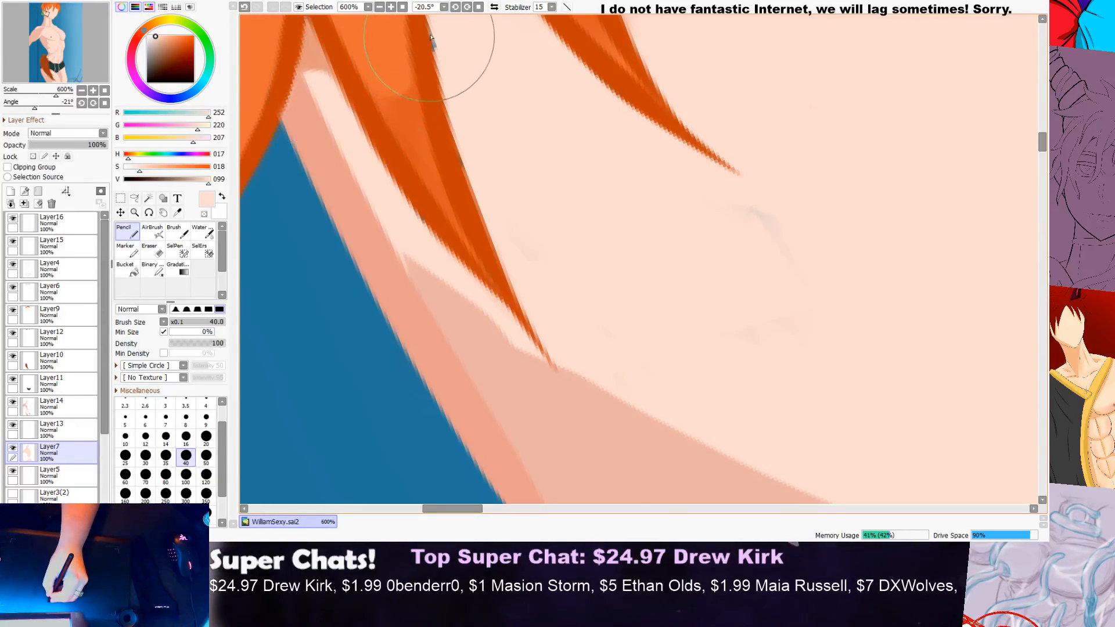
mouse_move(719, 201)
mouse_down()
mouse_move(784, 226)
mouse_move(760, 208)
mouse_move(781, 226)
mouse_up()
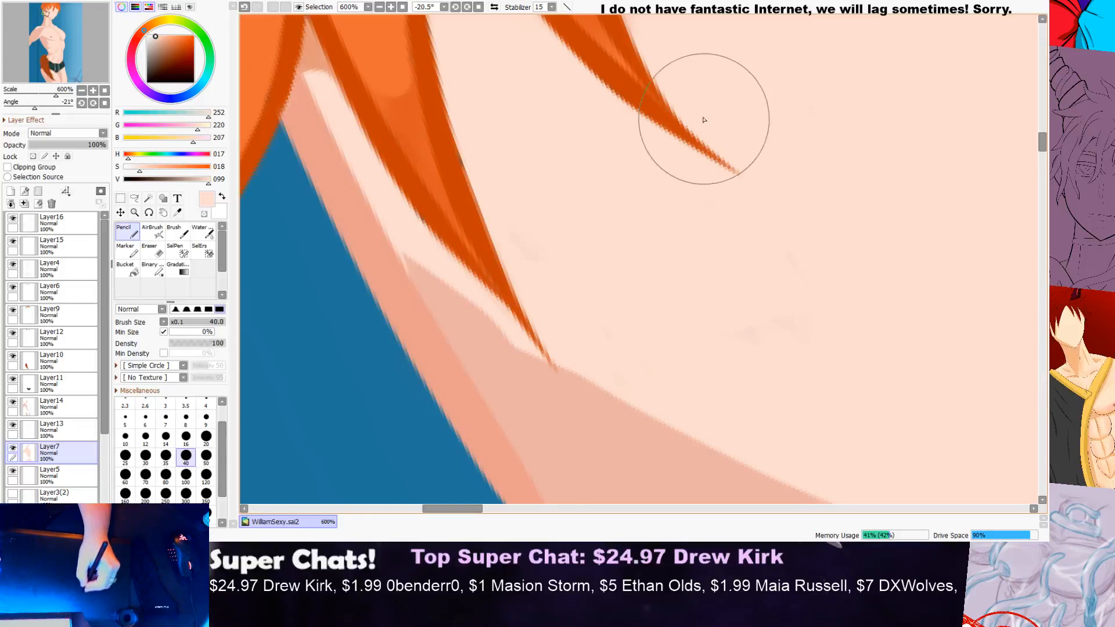
Step: Fill the small gaps in the skin colour between the fringe strands over the near side of the face
scroll(736, 210, down, 3)
scroll(865, 223, down, 2)
scroll(906, 212, up, 1)
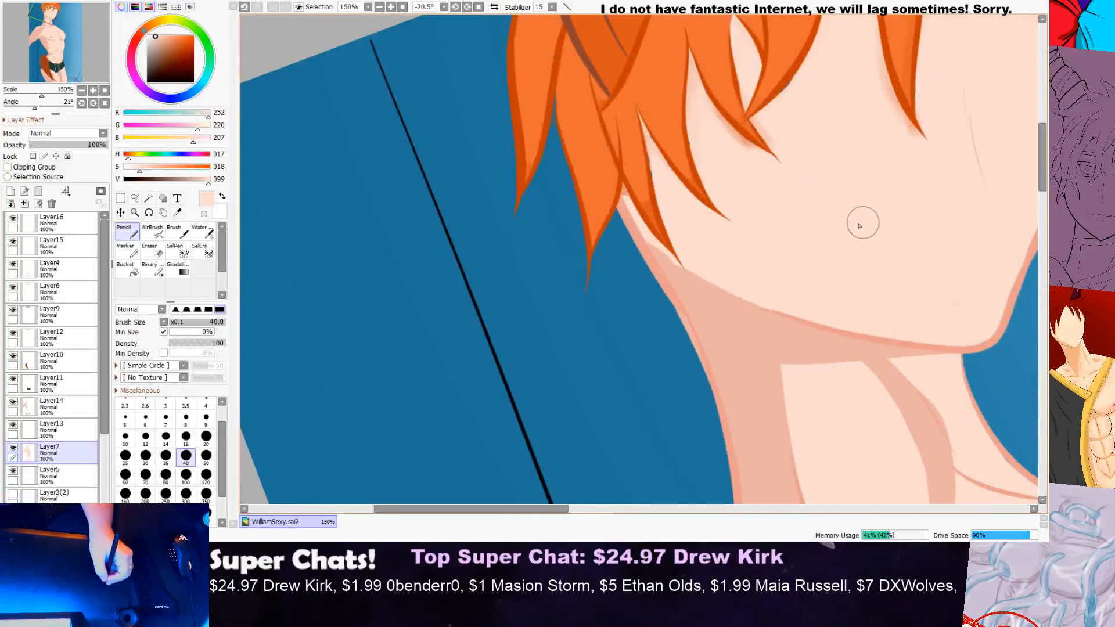
scroll(791, 86, up, 2)
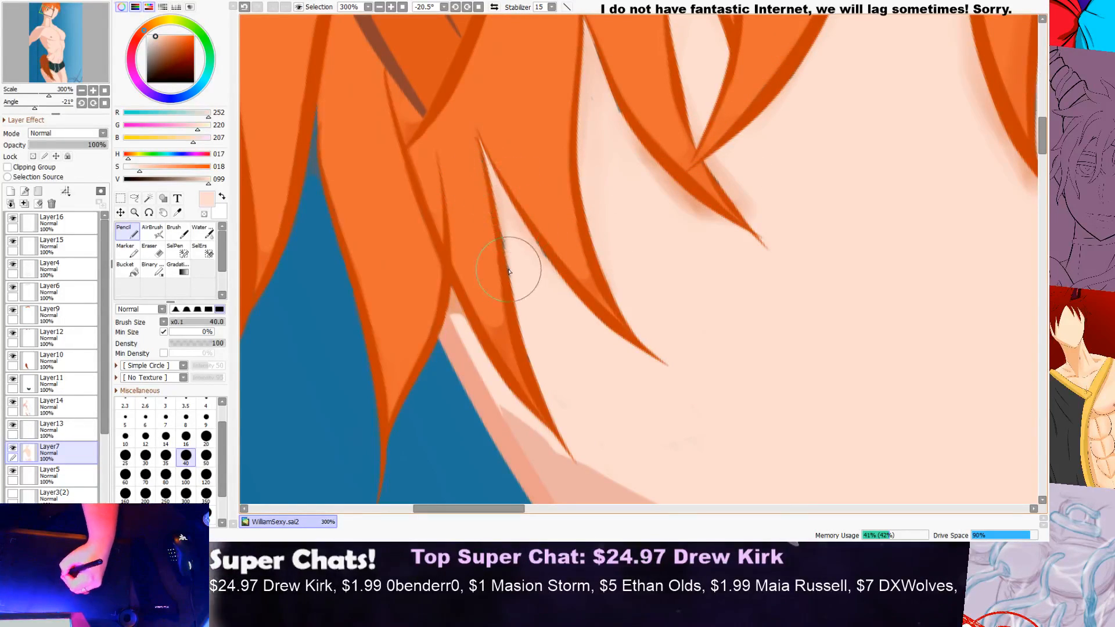
scroll(541, 253, down, 2)
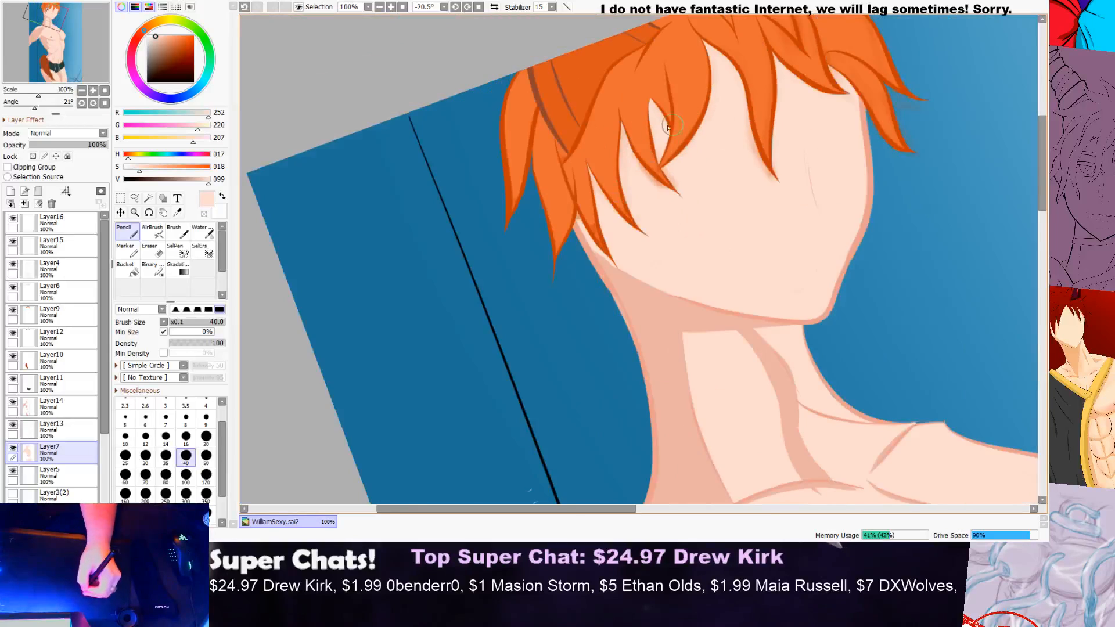
scroll(639, 175, up, 3)
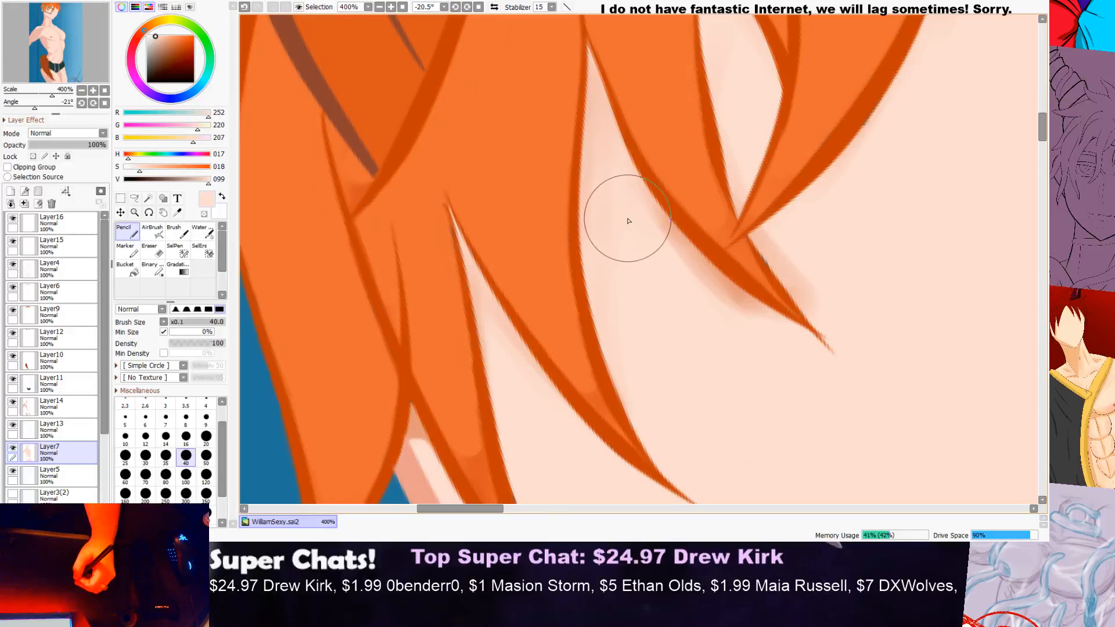
scroll(630, 220, down, 4)
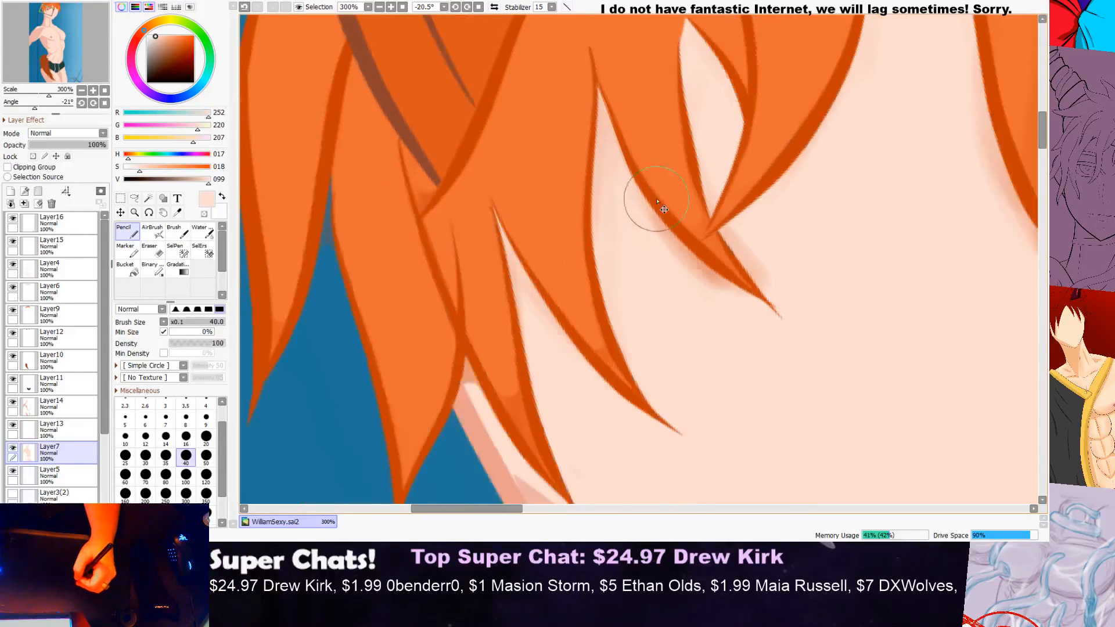
drag(732, 197, 848, 153)
Step: Fill the gaps in the skin colour around the hair tips and notches on the far side of the forehead
drag(522, 509, 626, 462)
scroll(588, 145, up, 5)
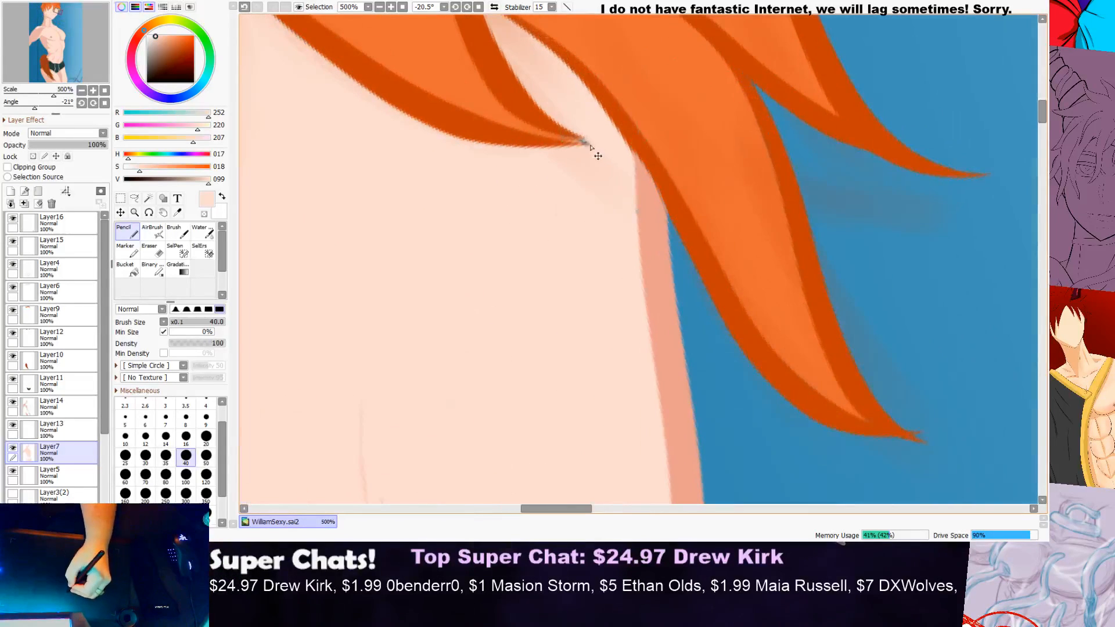
scroll(607, 221, down, 3)
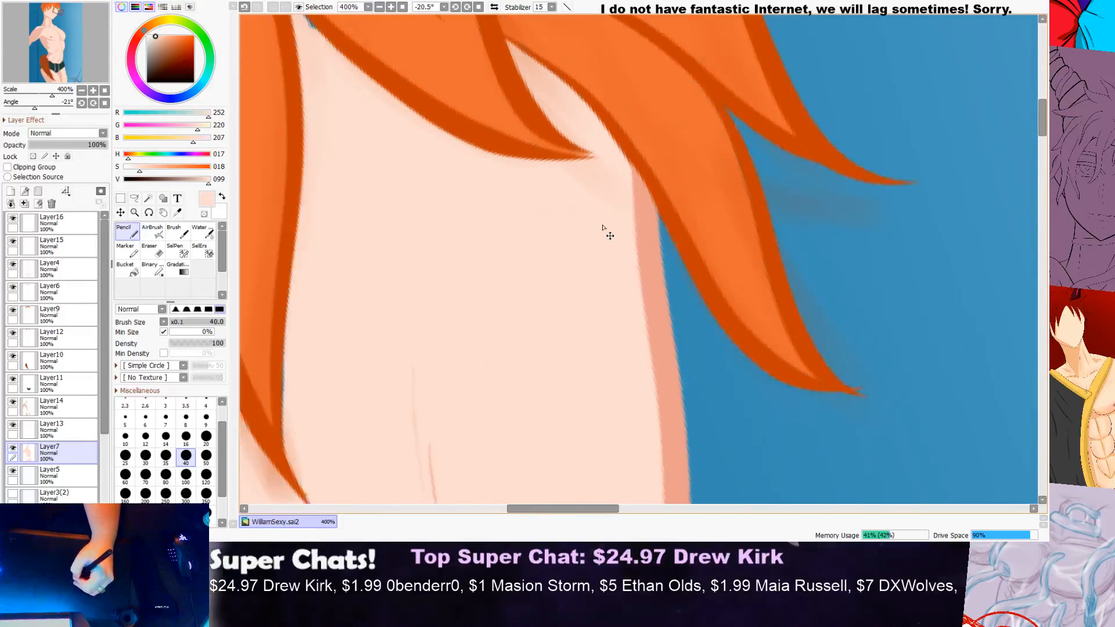
scroll(448, 109, up, 4)
drag(472, 138, 492, 151)
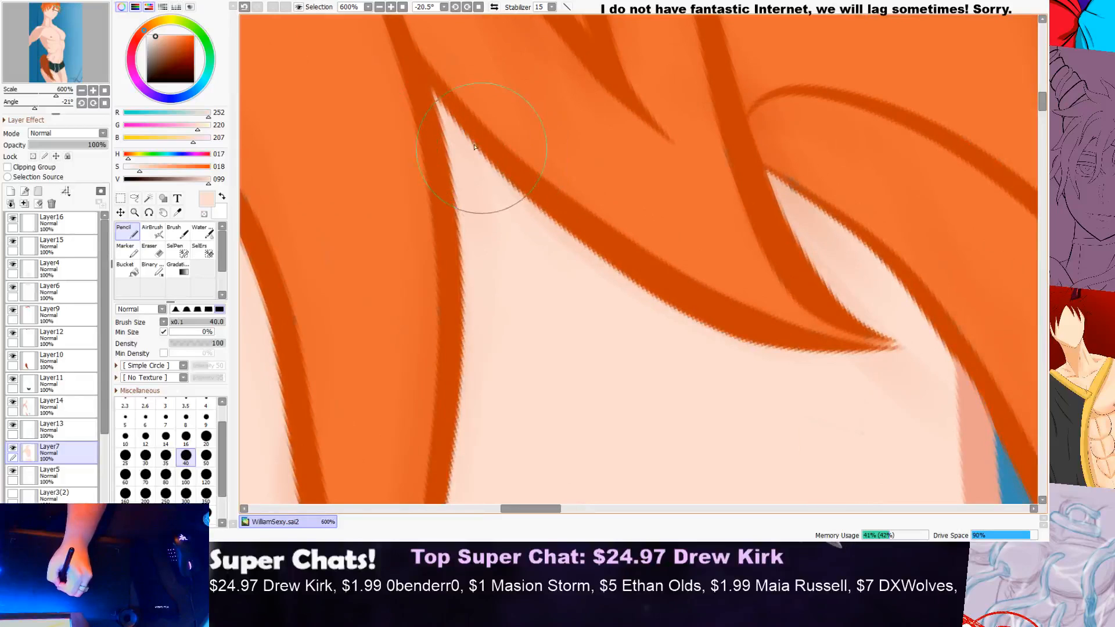
Step: Inspect the neck, collarbone, near arm and torso for remaining gaps in the skin fill
scroll(577, 198, down, 3)
scroll(691, 235, down, 1)
drag(1040, 119, 1022, 185)
scroll(705, 193, up, 2)
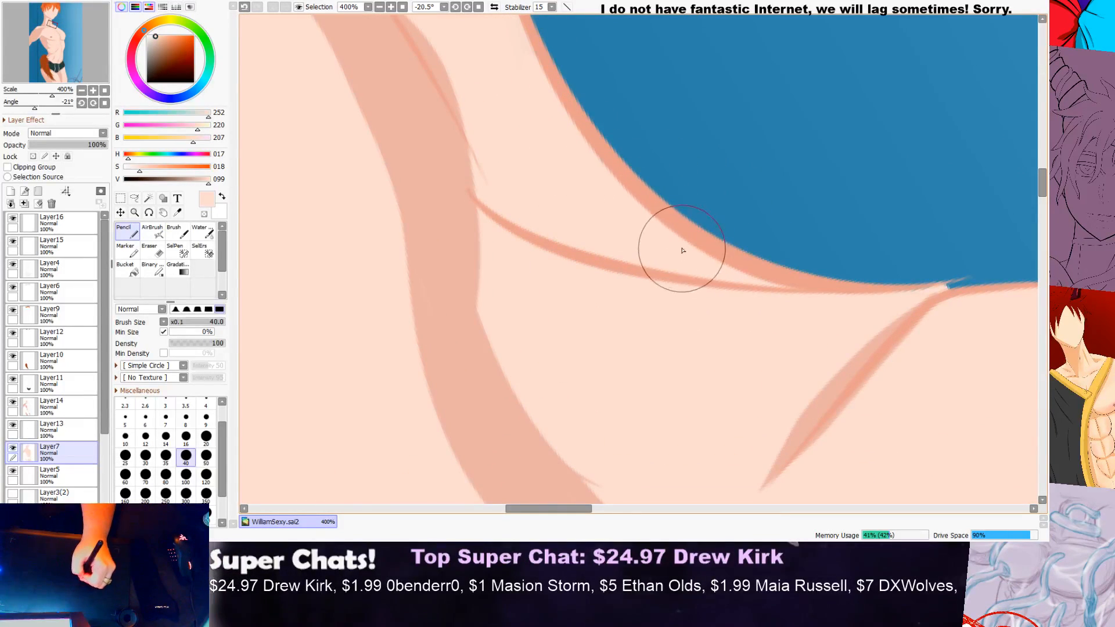
scroll(674, 244, down, 3)
drag(1042, 202, 1033, 298)
scroll(1031, 302, down, 2)
scroll(1032, 302, down, 1)
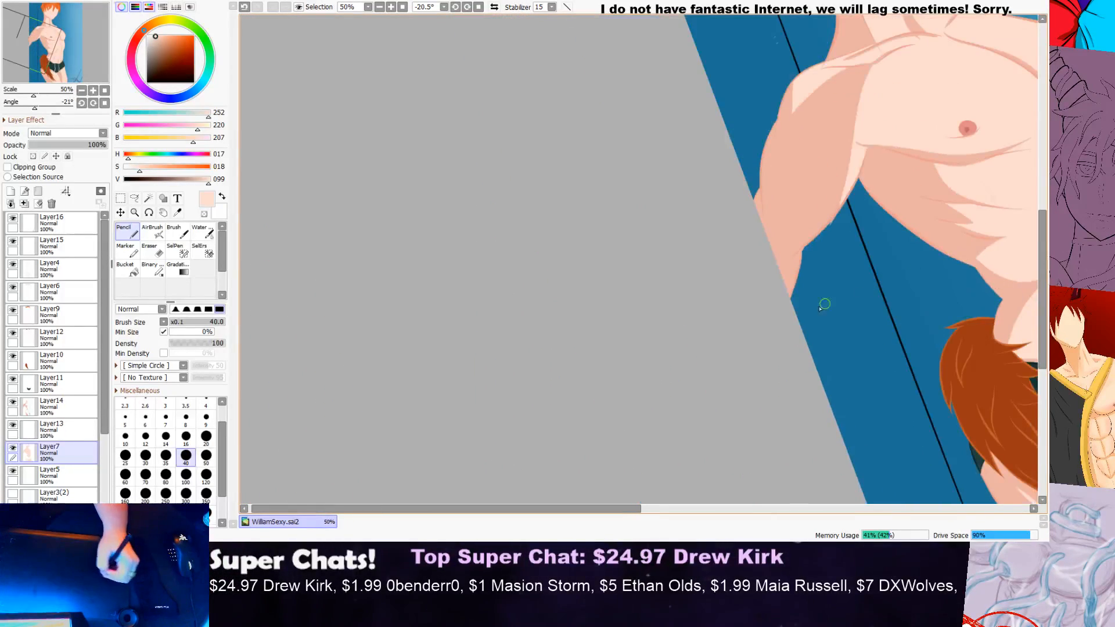
drag(612, 511, 792, 465)
drag(1044, 241, 1038, 308)
Step: Try erasing the Layer14 shading beside the blue gap under the shorts, and undo the stroke
scroll(832, 306, up, 2)
scroll(784, 270, up, 4)
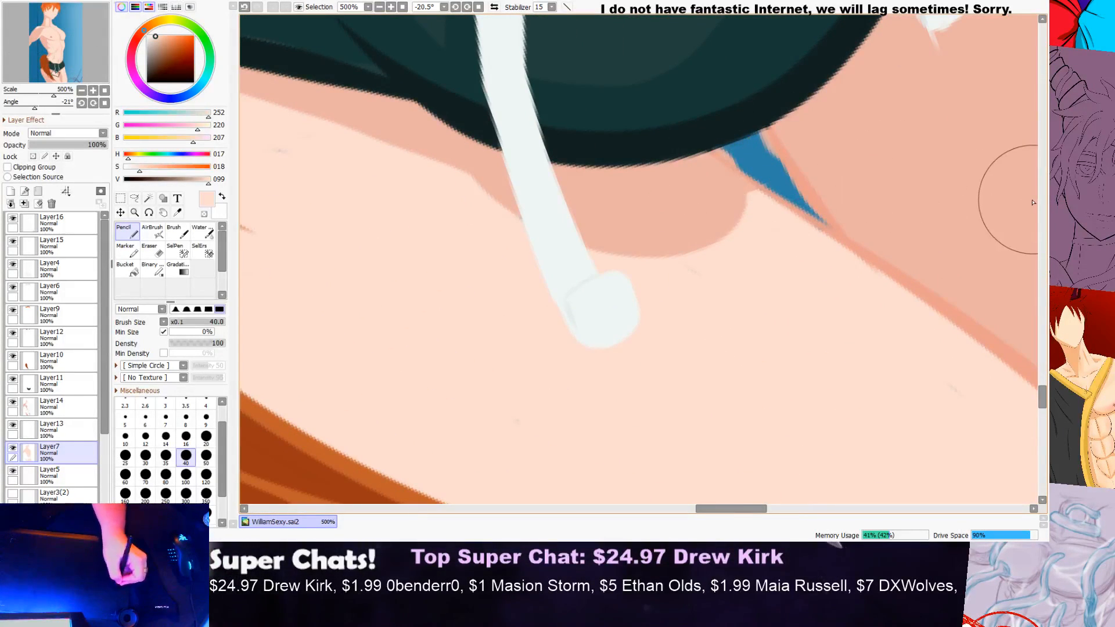
scroll(987, 372, up, 3)
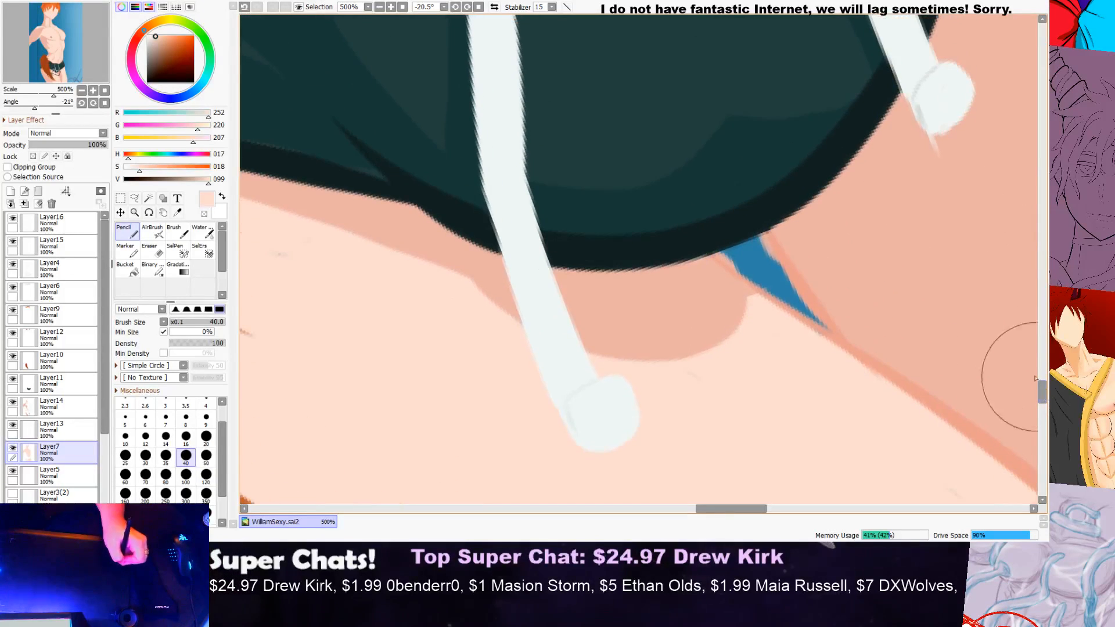
click(55, 403)
key(e)
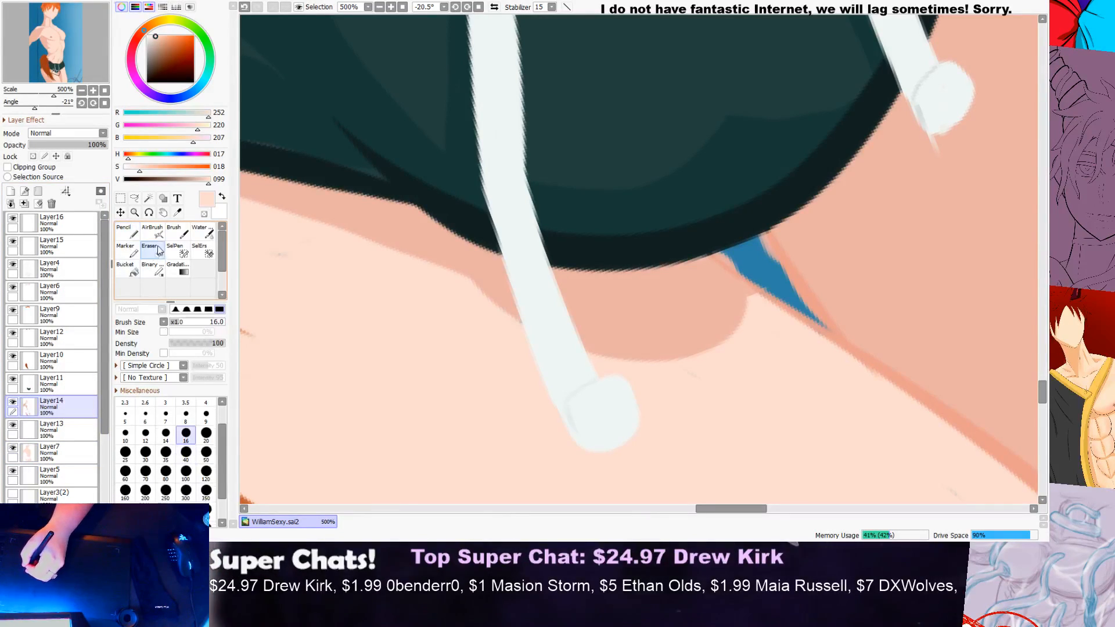
click(12, 403)
click(12, 402)
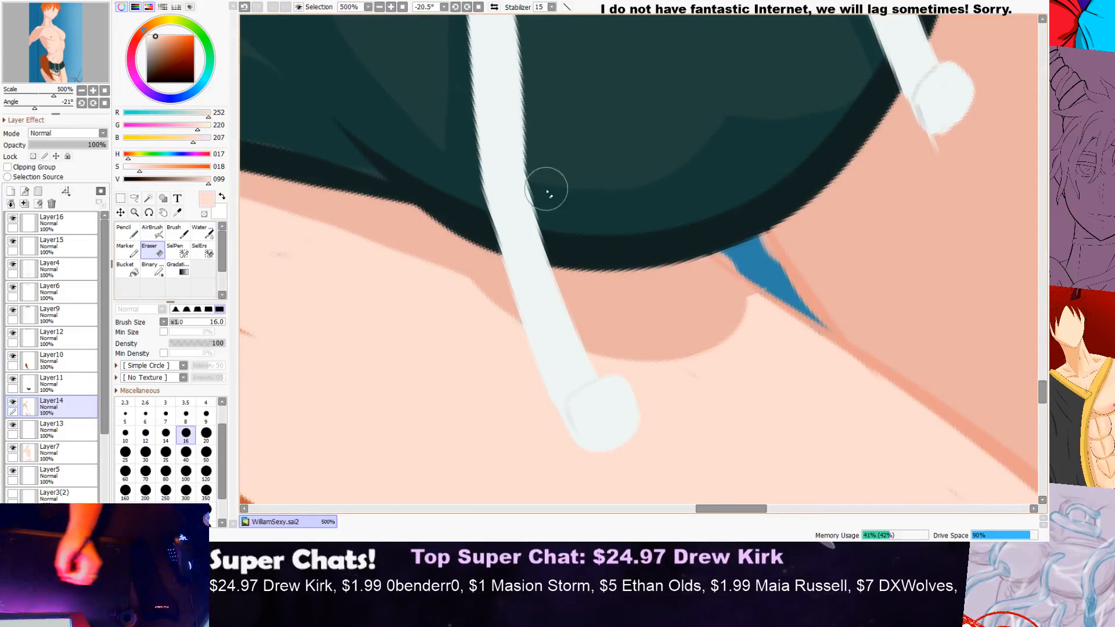
scroll(847, 289, up, 2)
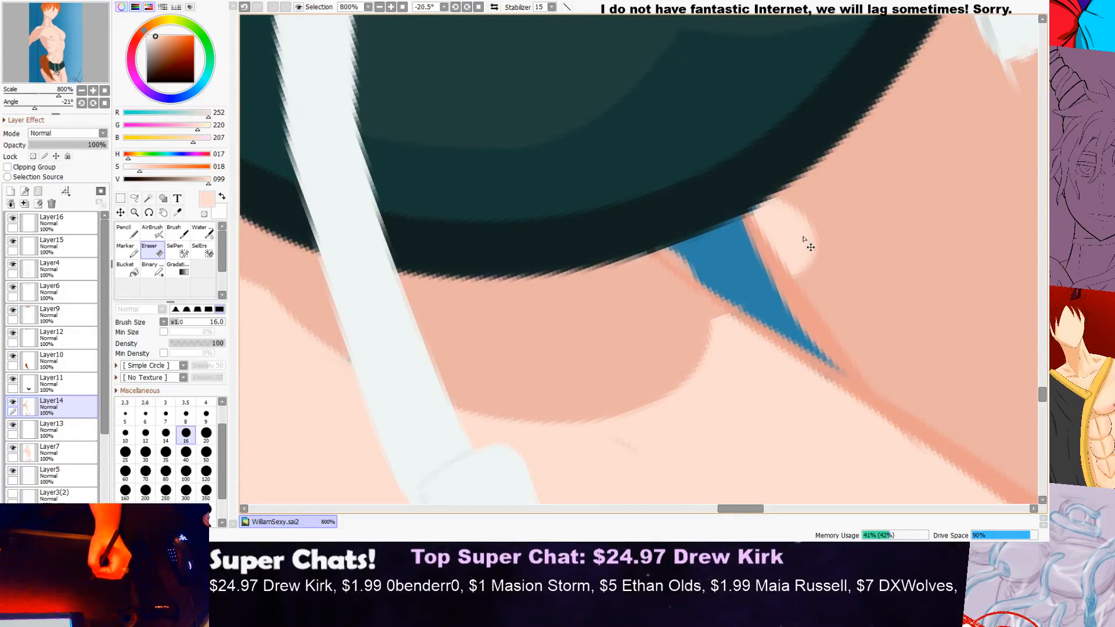
drag(799, 241, 811, 239)
scroll(780, 249, down, 2)
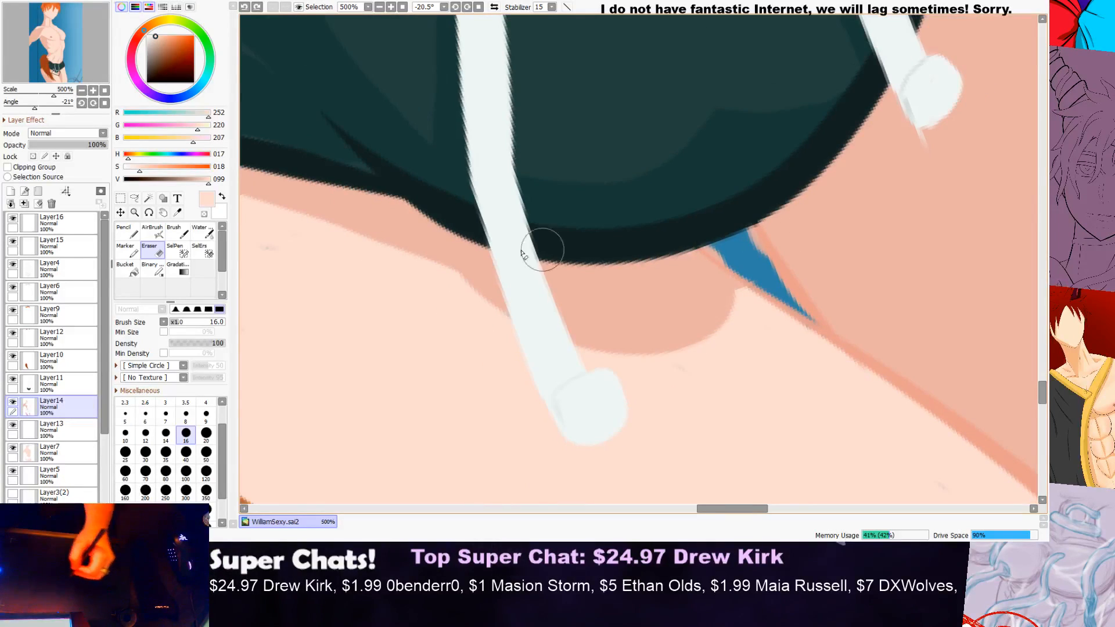
Step: Erase the outline beside the gap under the shorts on Layer4, and fill the gap on Layer14 with the sampled thigh shading colour
click(77, 267)
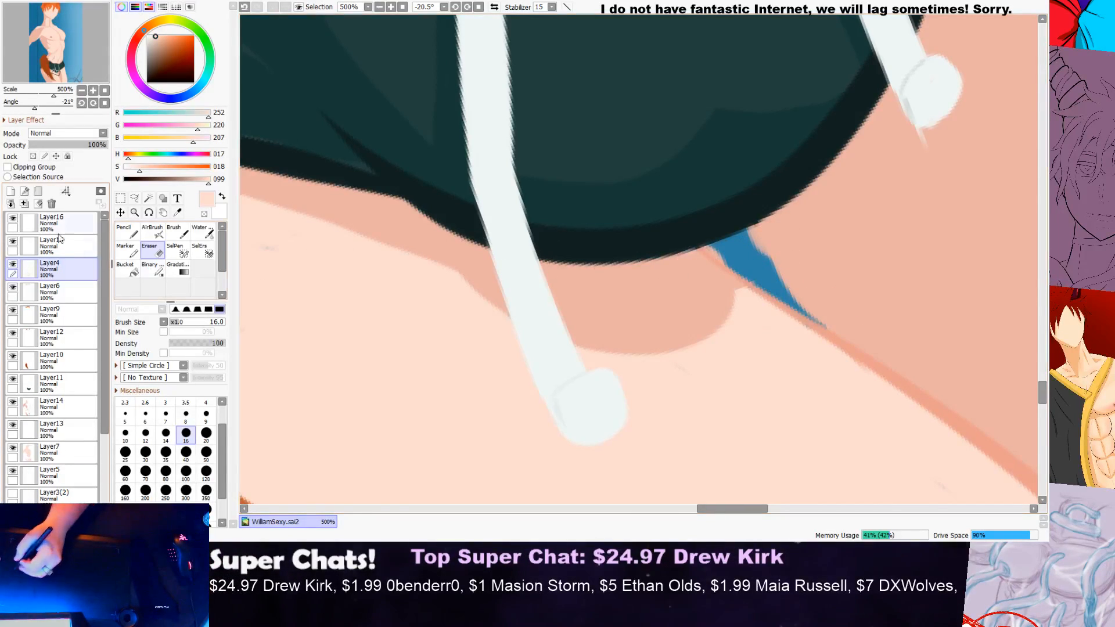
click(56, 411)
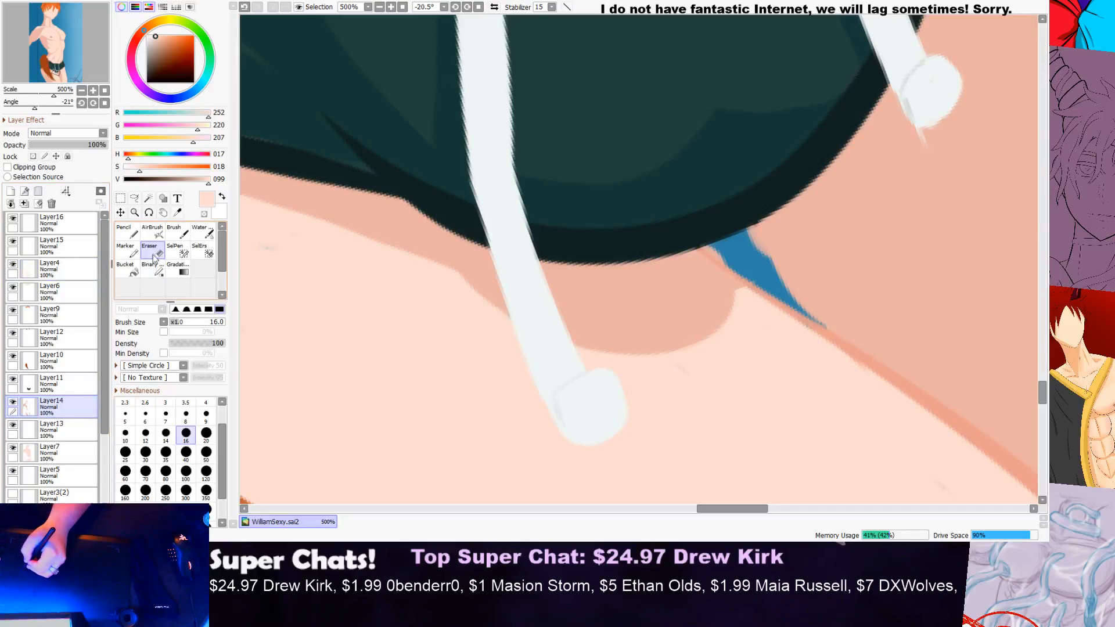
click(178, 214)
click(845, 203)
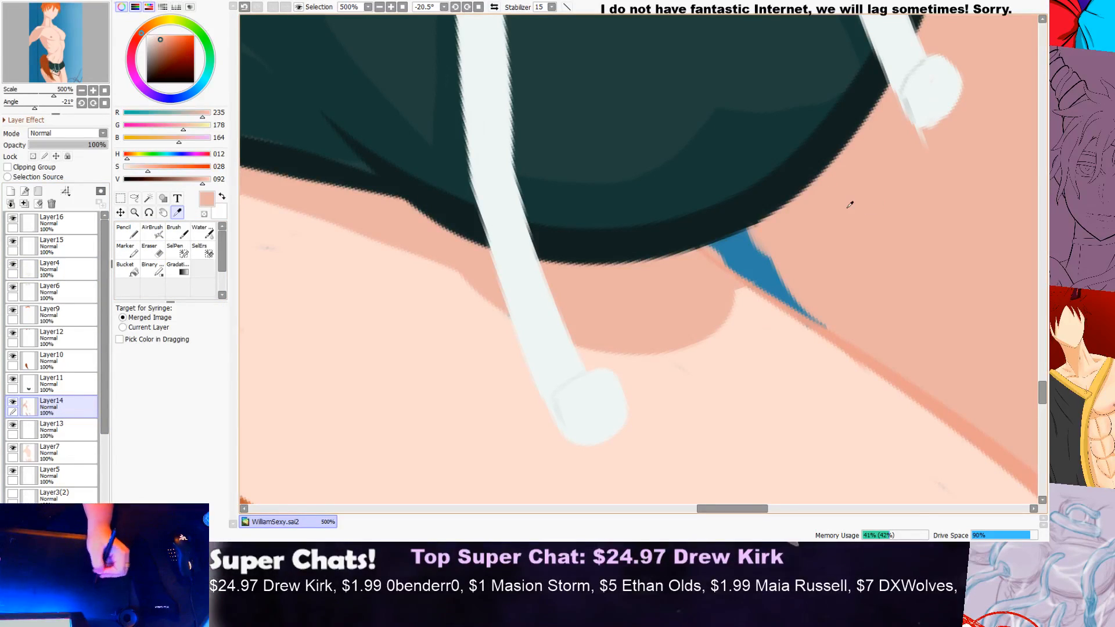
click(137, 238)
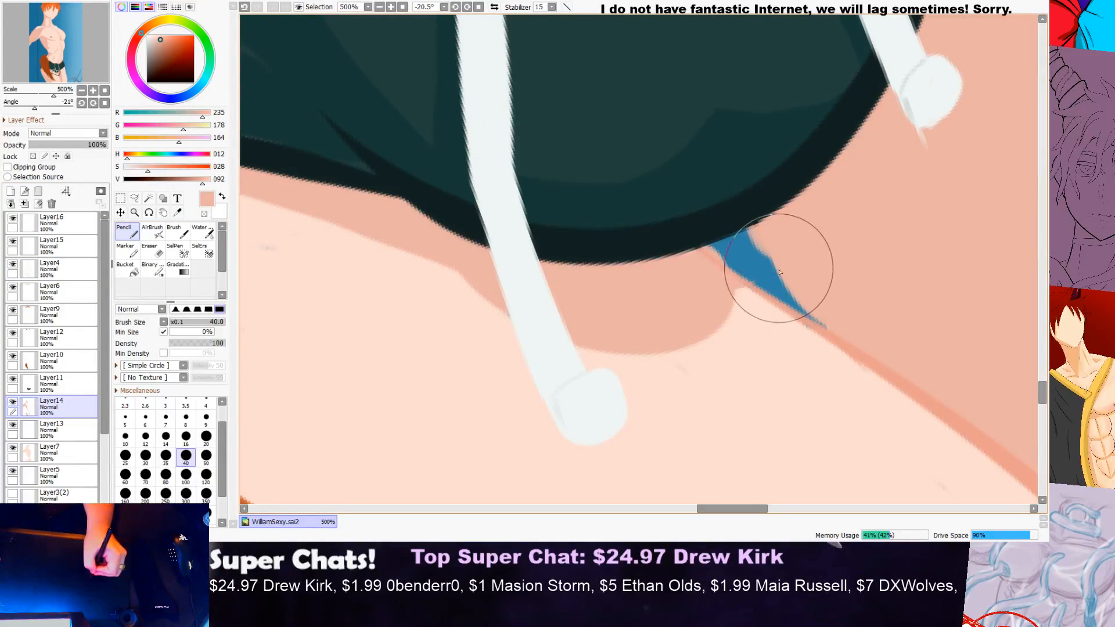
mouse_move(818, 319)
mouse_down()
mouse_move(765, 273)
mouse_move(751, 282)
mouse_move(718, 246)
mouse_move(747, 236)
mouse_move(787, 245)
mouse_move(785, 263)
mouse_move(722, 263)
mouse_move(749, 261)
mouse_up()
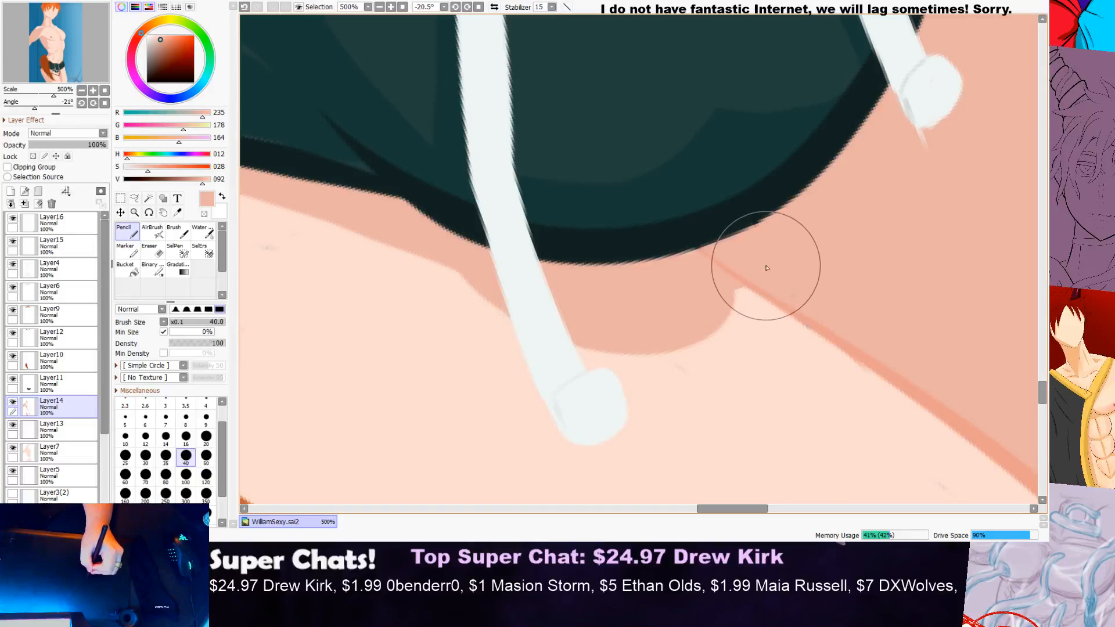
Step: Examine the whole figure, and the face, neck and chest up close, for remaining colouring flaws
scroll(723, 273, down, 1)
scroll(724, 269, down, 8)
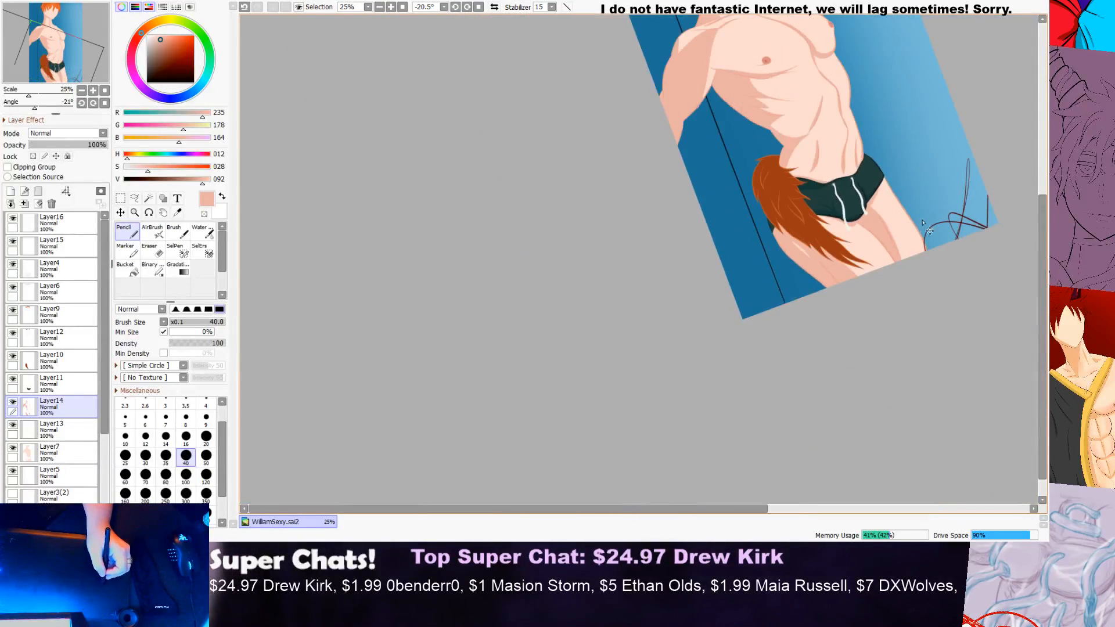
scroll(923, 221, down, 1)
drag(1043, 284, 1042, 238)
scroll(1016, 249, up, 1)
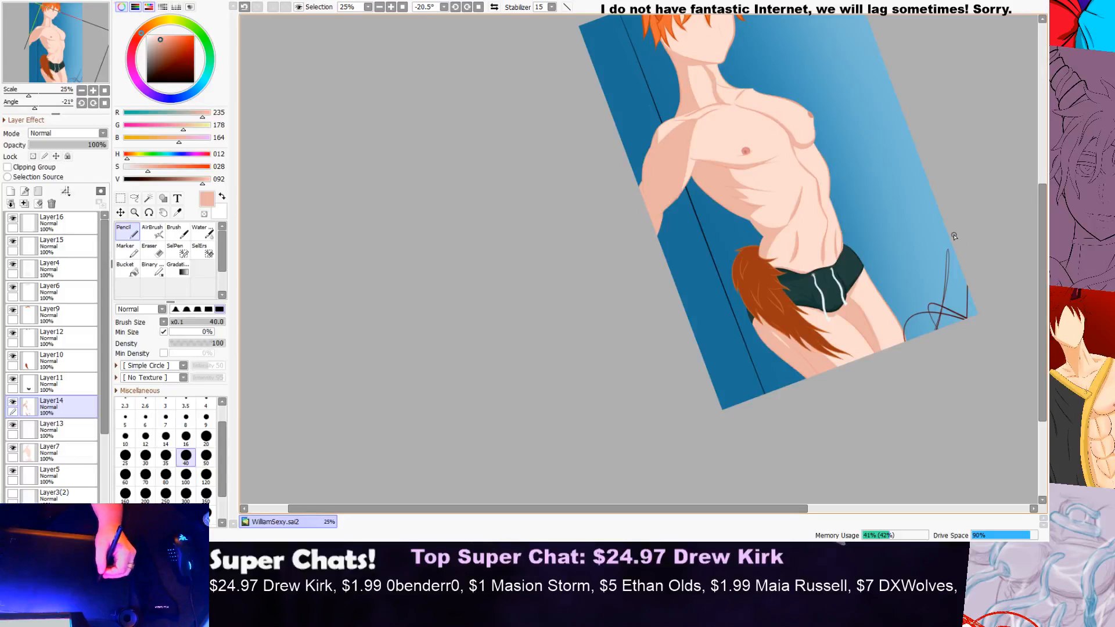
drag(1043, 280, 1043, 213)
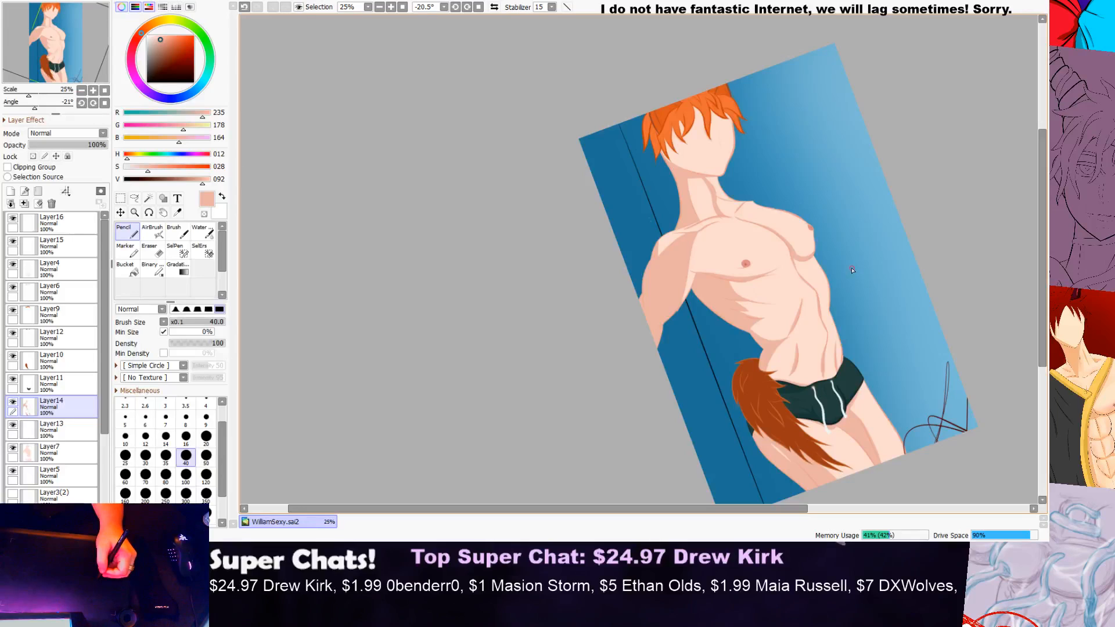
scroll(854, 269, down, 3)
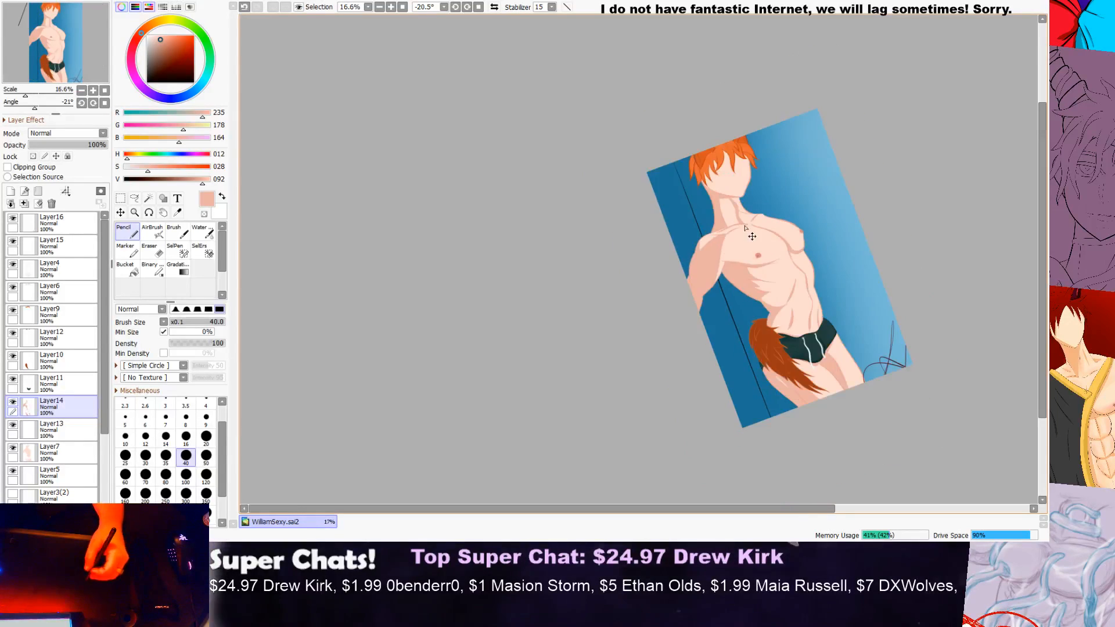
scroll(755, 192, up, 7)
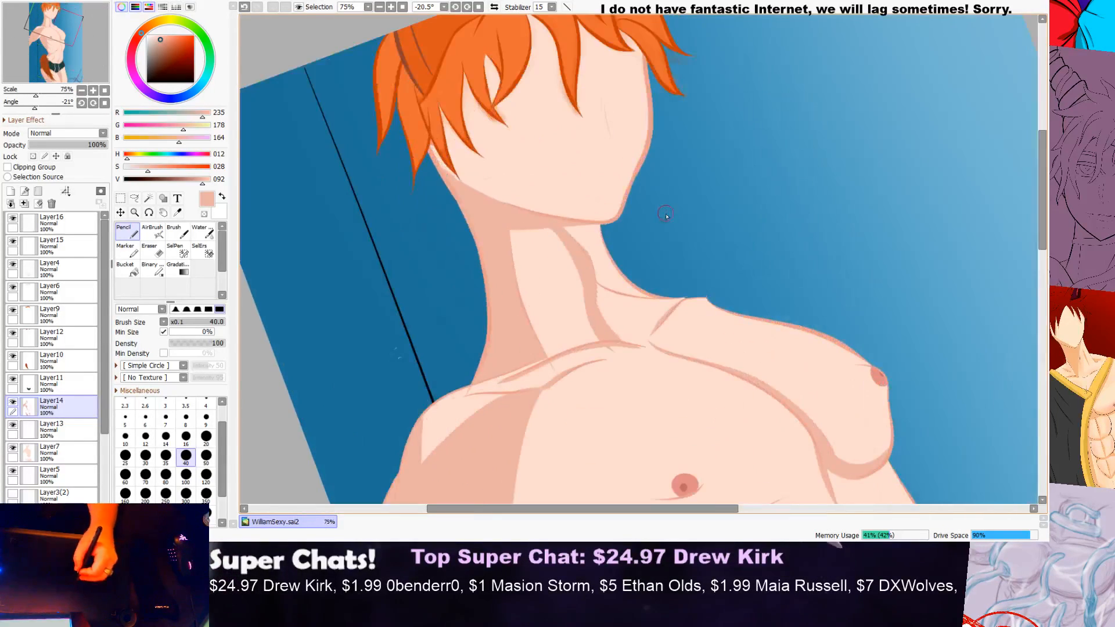
scroll(411, 167, up, 2)
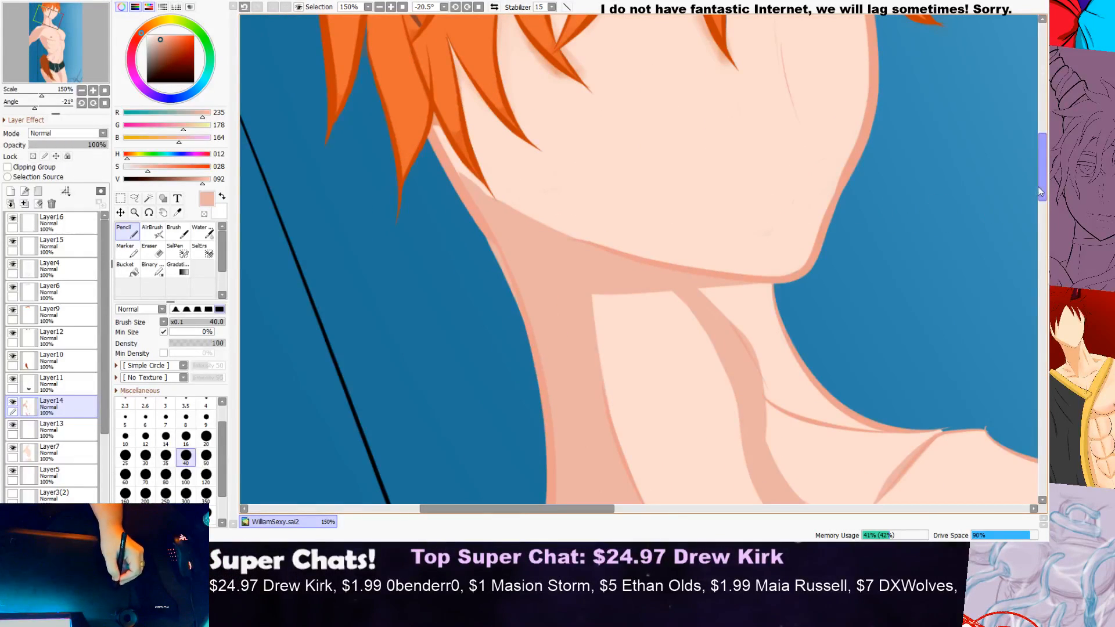
scroll(750, 251, down, 3)
drag(1042, 203, 1042, 222)
scroll(975, 218, down, 2)
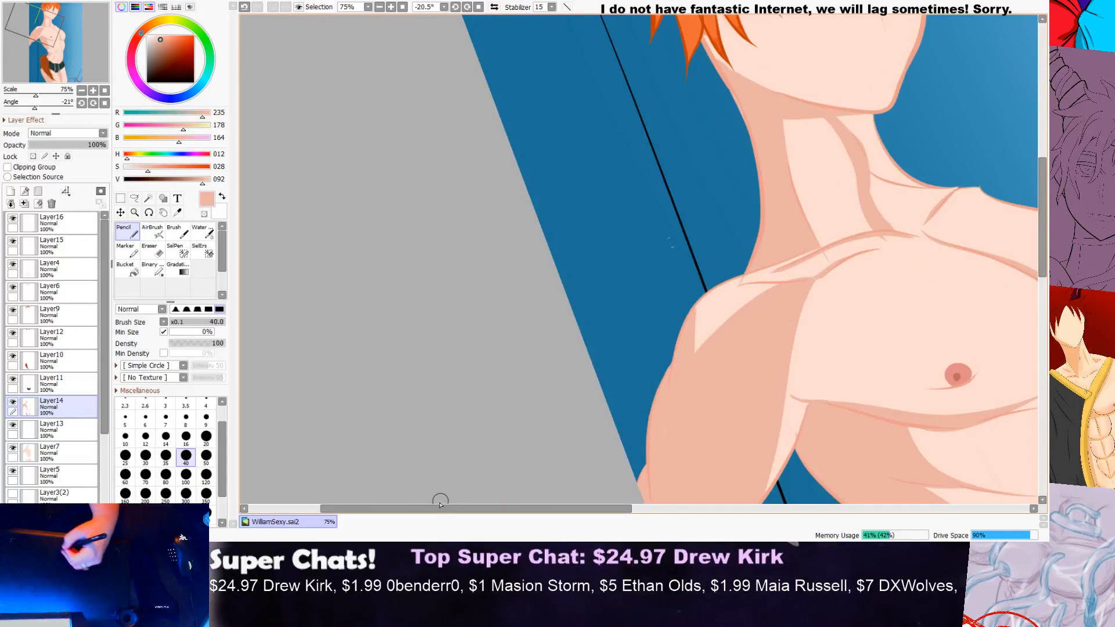
drag(416, 508, 521, 509)
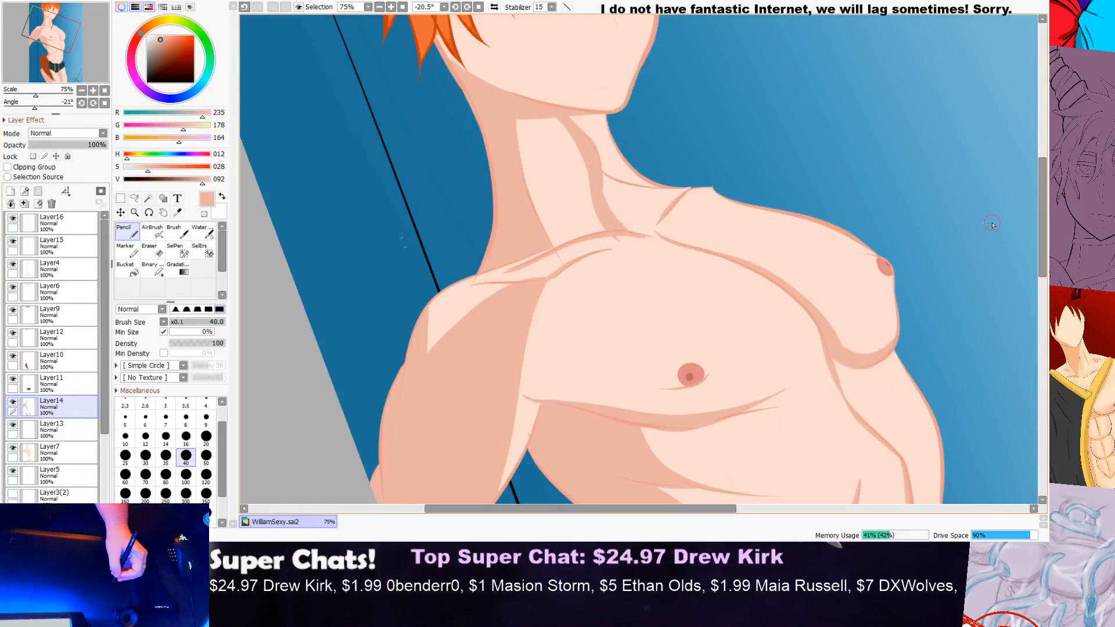
Step: Erase the stray shading beside the near armpit crease on Layer14 with a size 16 eraser
scroll(567, 344, up, 1)
scroll(552, 259, up, 2)
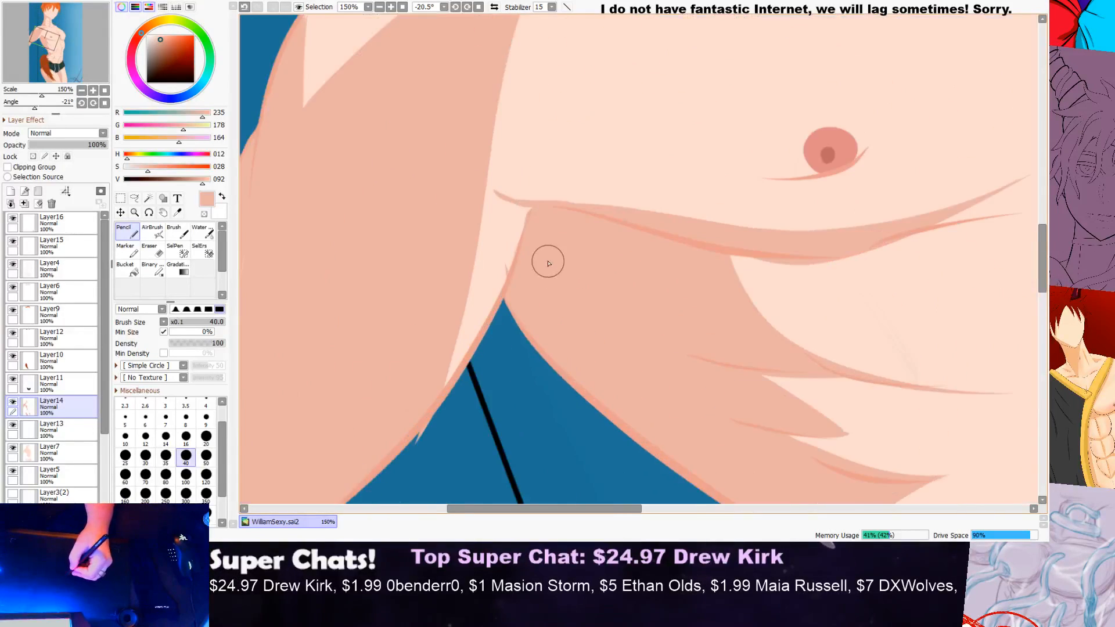
click(61, 459)
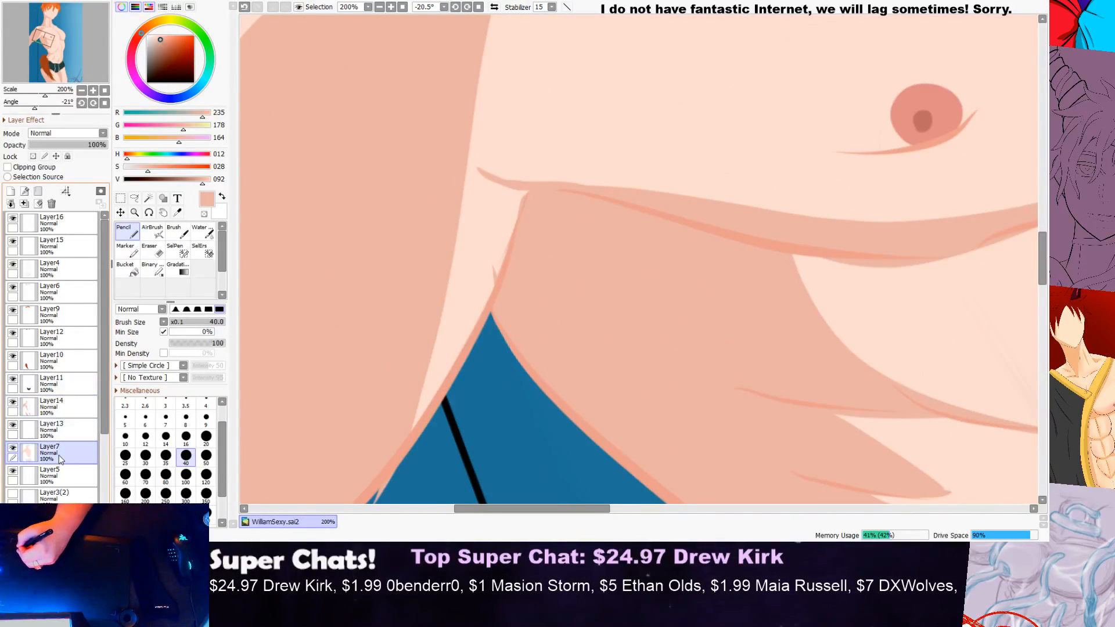
click(61, 406)
click(152, 250)
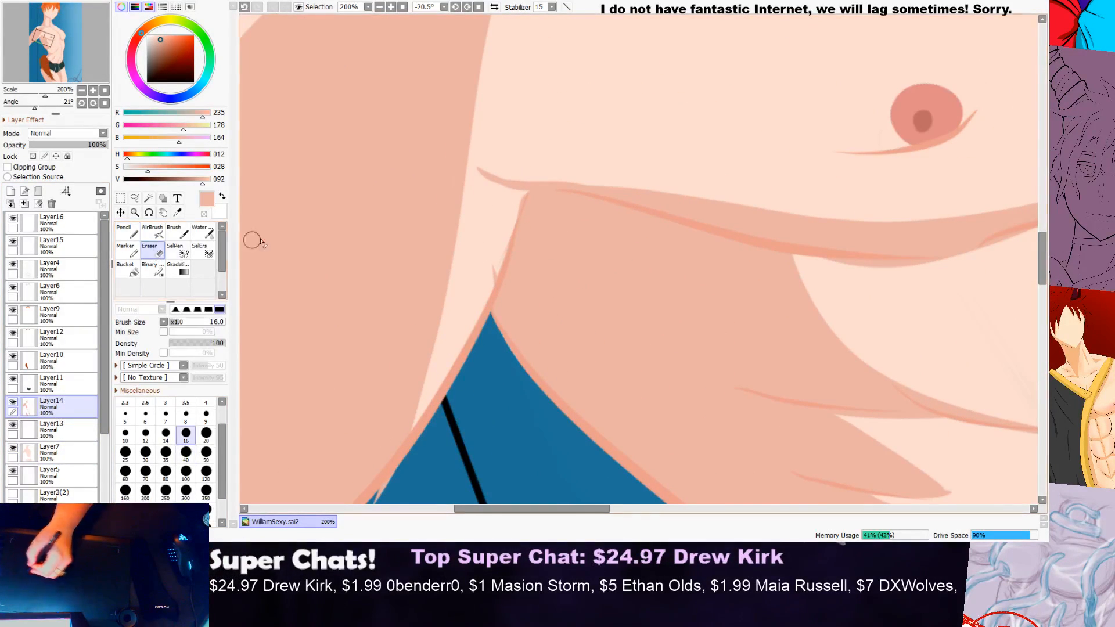
scroll(495, 264, up, 1)
scroll(495, 264, up, 1)
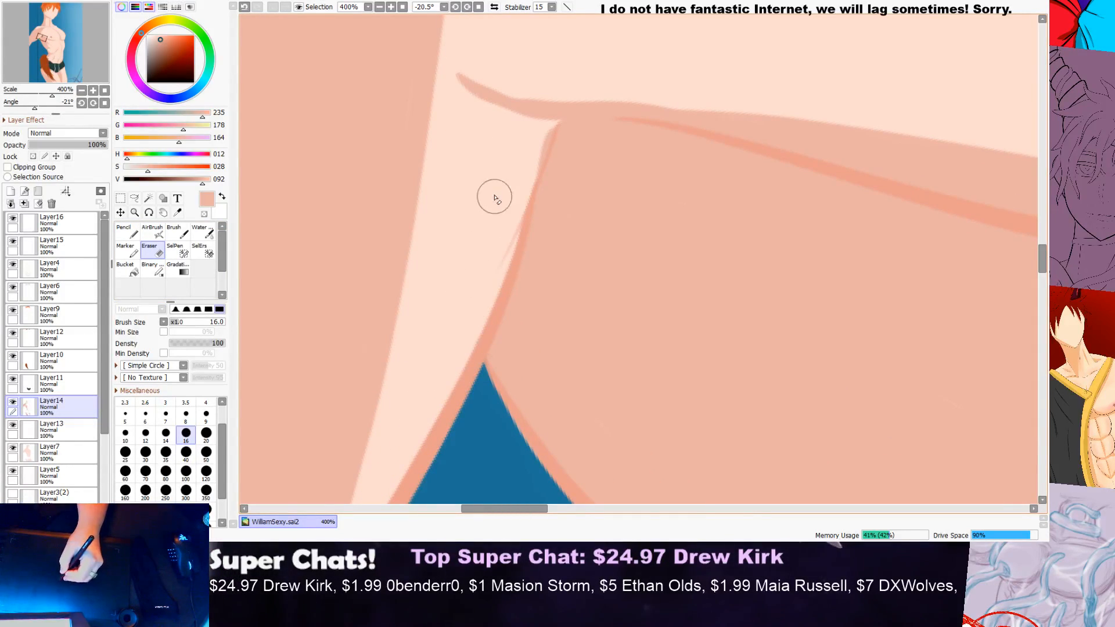
scroll(536, 146, down, 4)
scroll(536, 145, up, 3)
scroll(538, 148, up, 2)
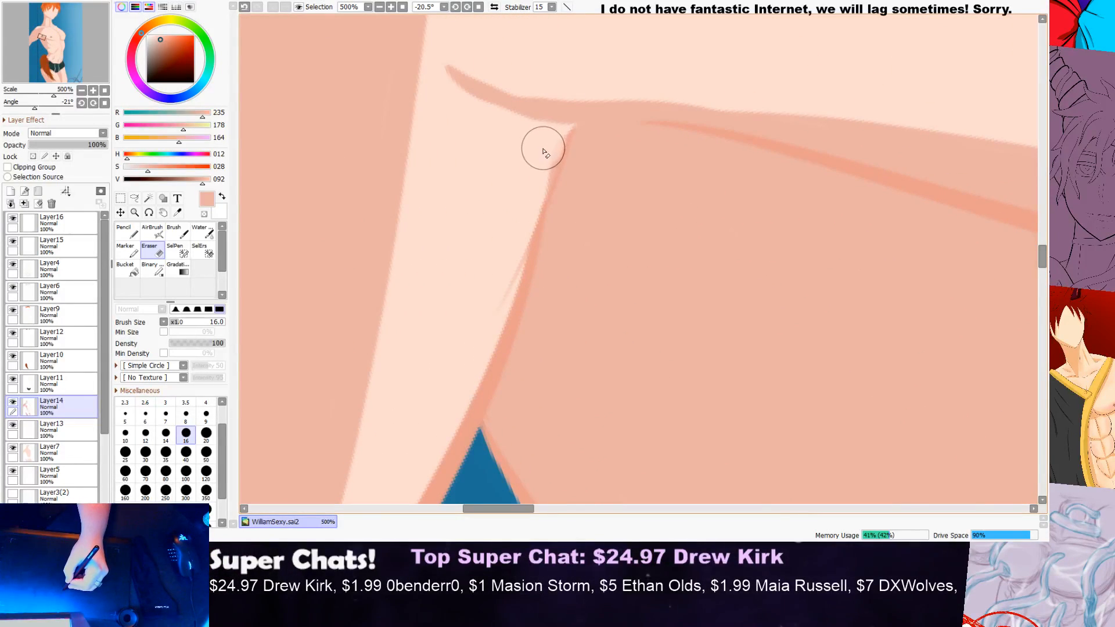
drag(543, 154, 534, 180)
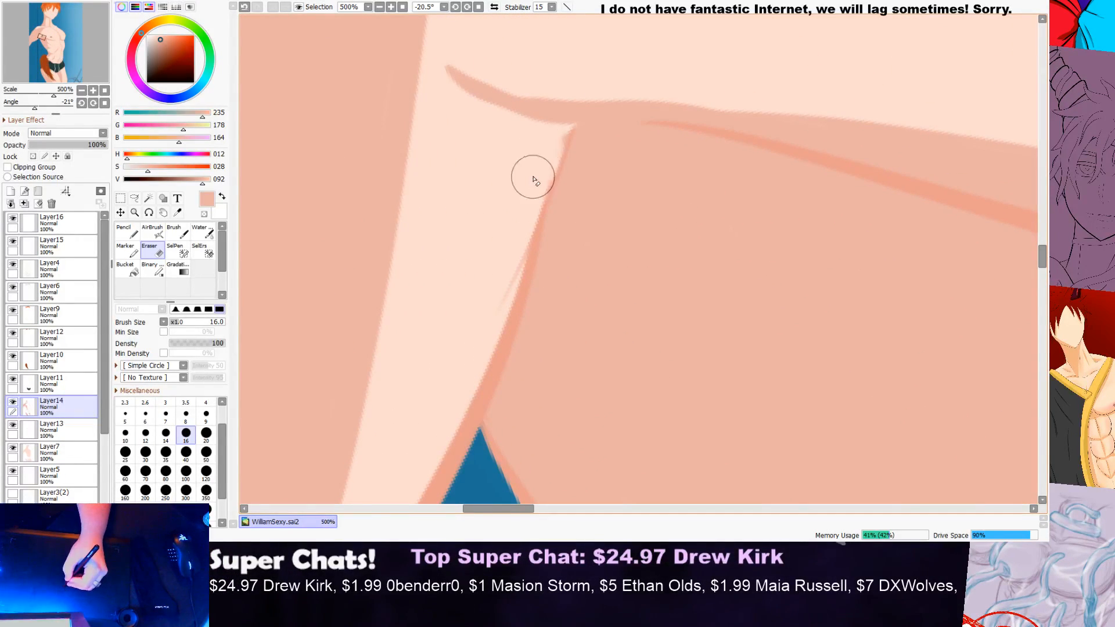
scroll(474, 335, down, 8)
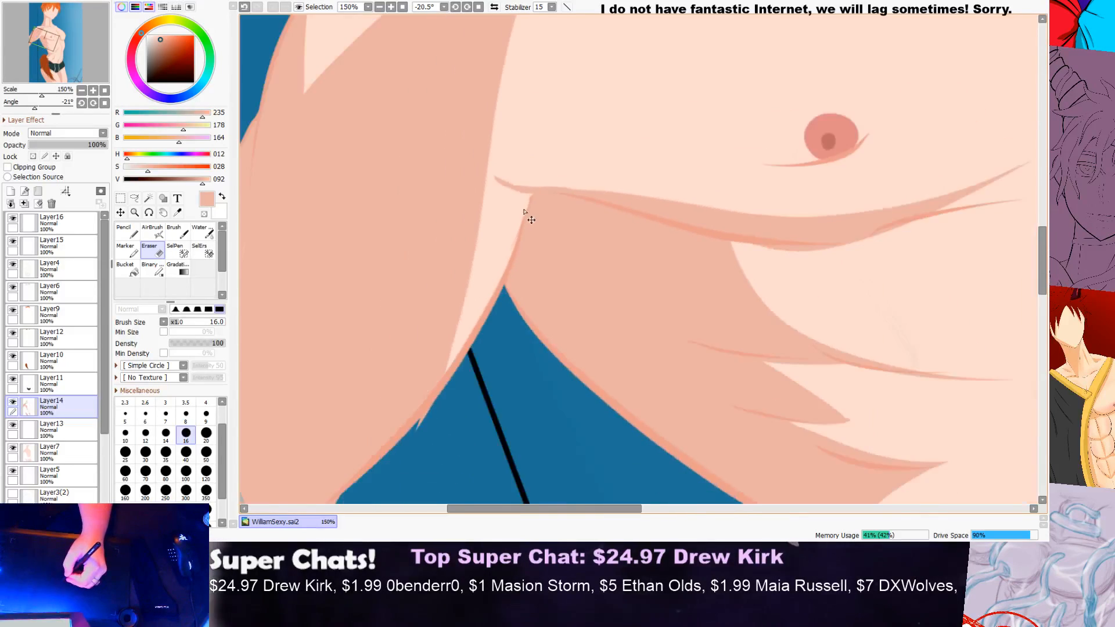
Step: Fill the small light gap in the shading under the near collarbone on Layer14 with the size 40 Pencil
scroll(853, 204, up, 1)
drag(1043, 209, 1043, 184)
scroll(579, 169, up, 3)
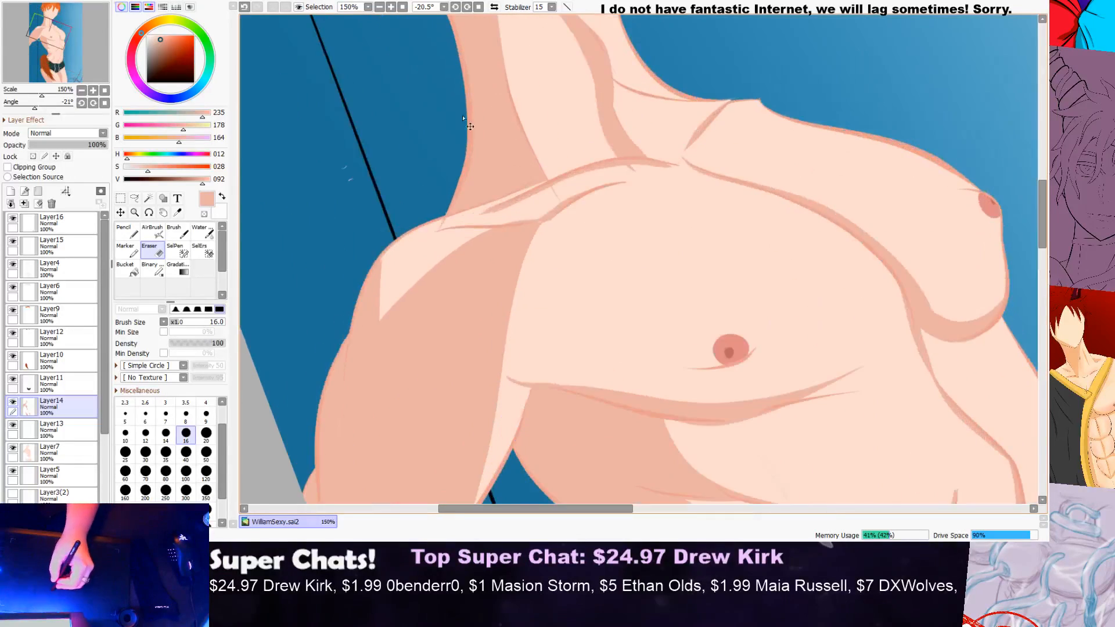
scroll(636, 241, up, 2)
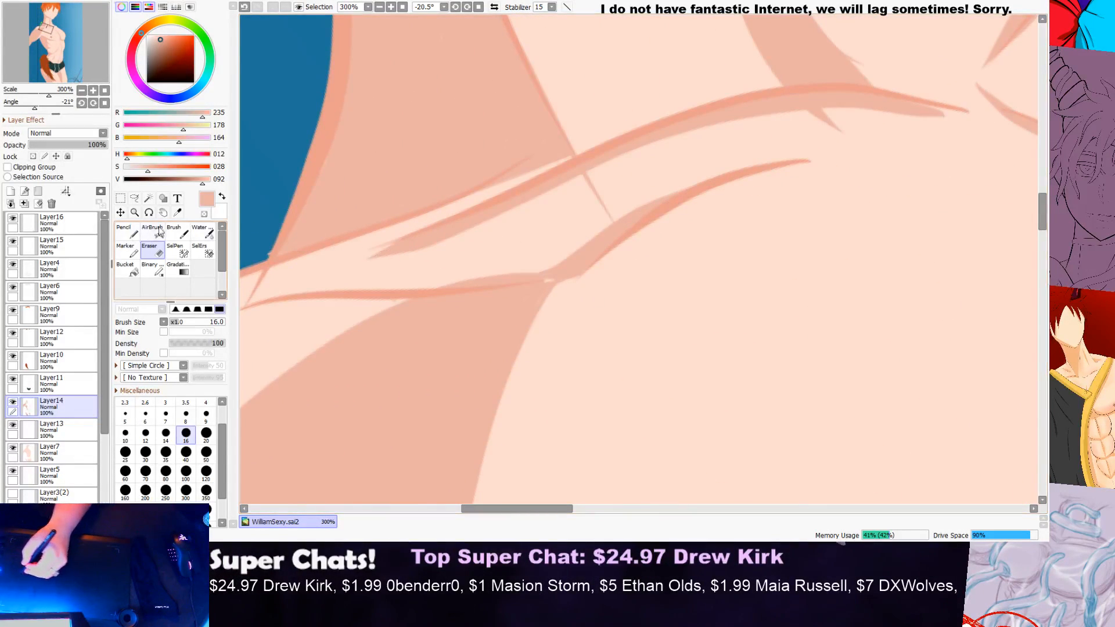
click(177, 213)
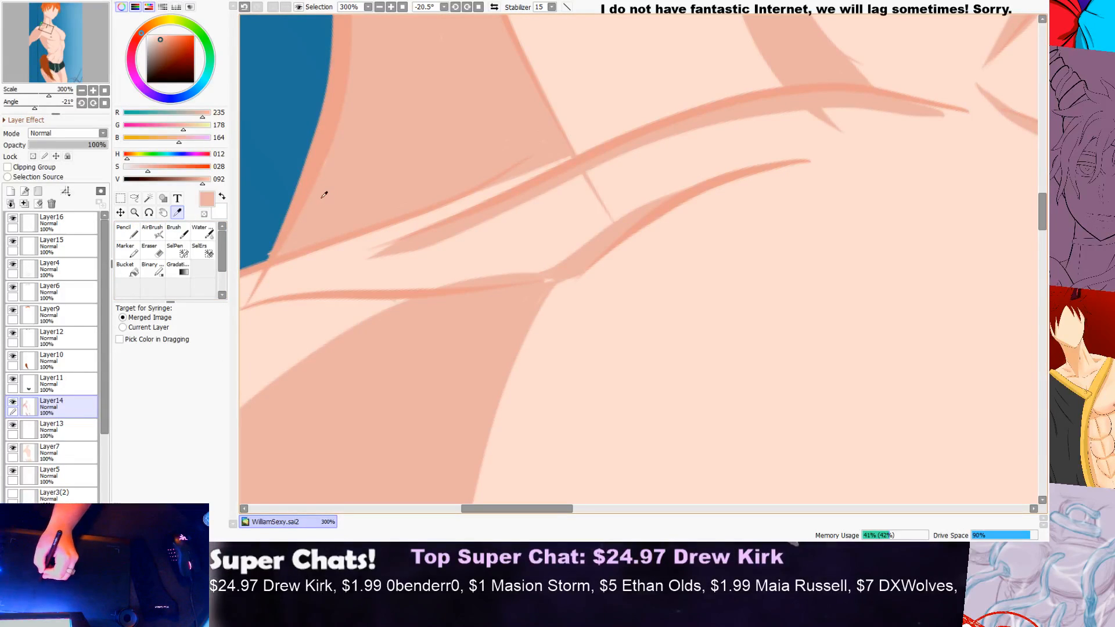
click(127, 232)
scroll(351, 229, up, 1)
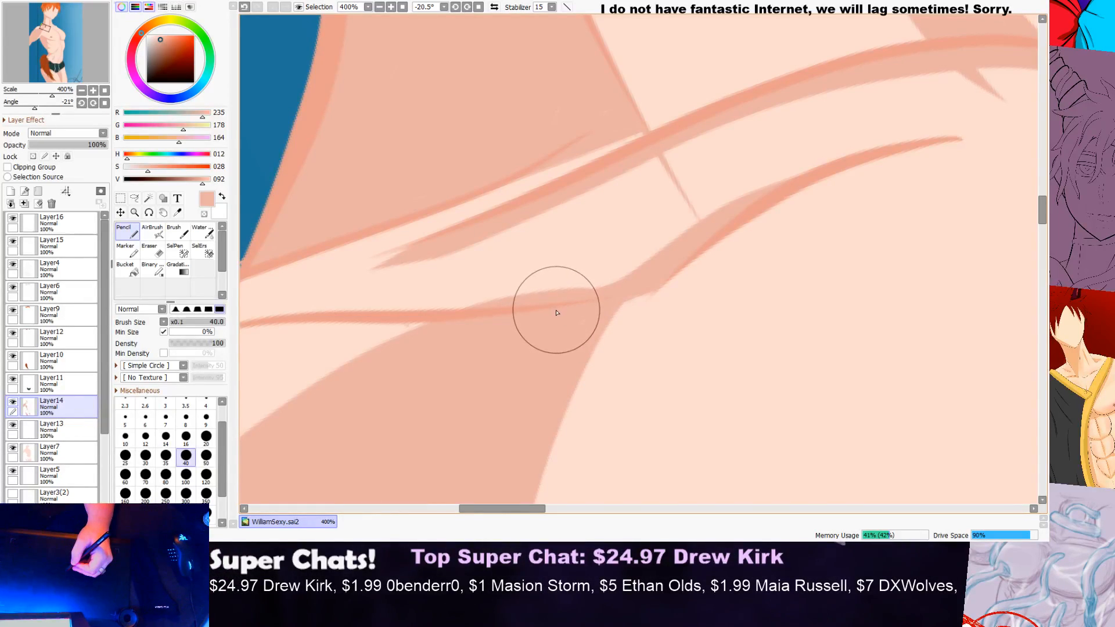
scroll(819, 244, down, 4)
Step: Erase the shading that spills past the underside of the near upper arm on Layer14
drag(588, 510, 718, 484)
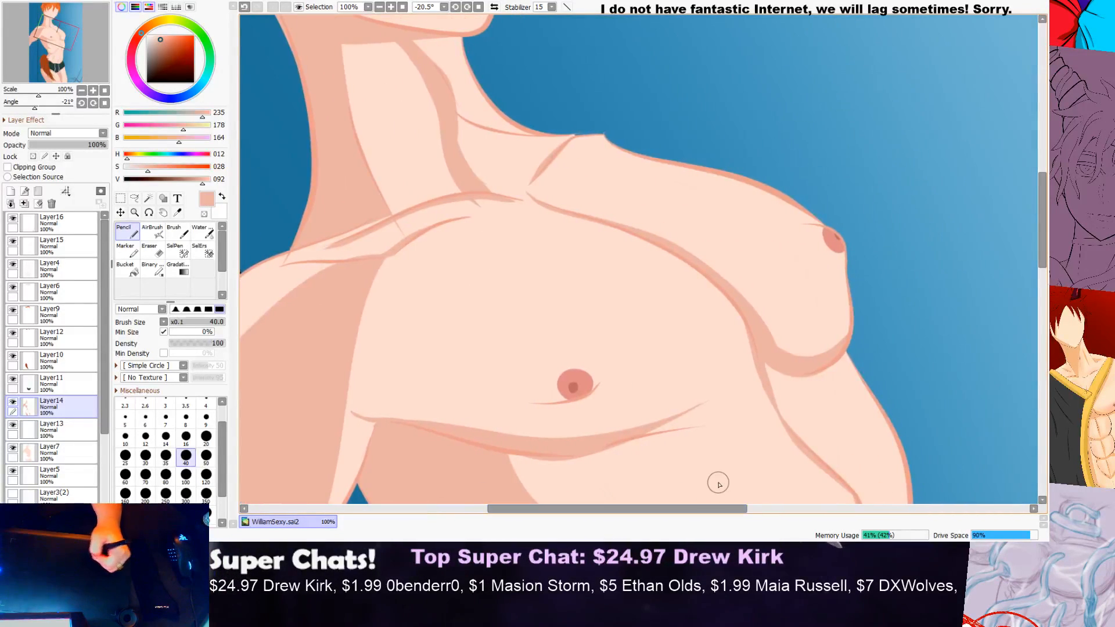
drag(1043, 223, 1036, 302)
scroll(403, 279, down, 2)
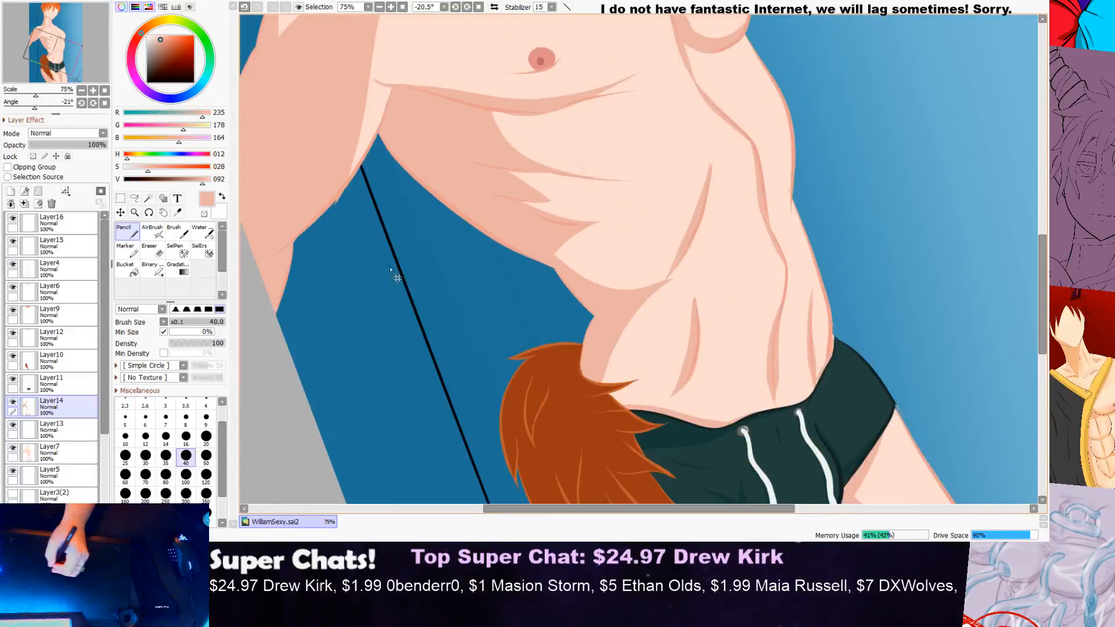
scroll(321, 256, up, 4)
click(156, 250)
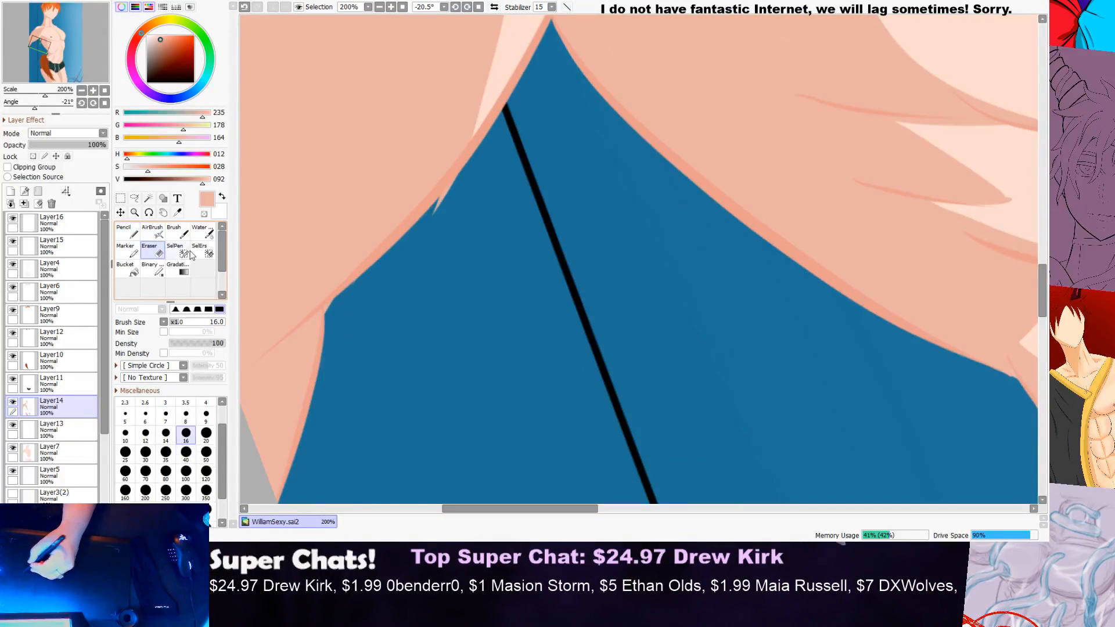
scroll(464, 187, up, 2)
drag(459, 168, 413, 244)
scroll(346, 321, down, 3)
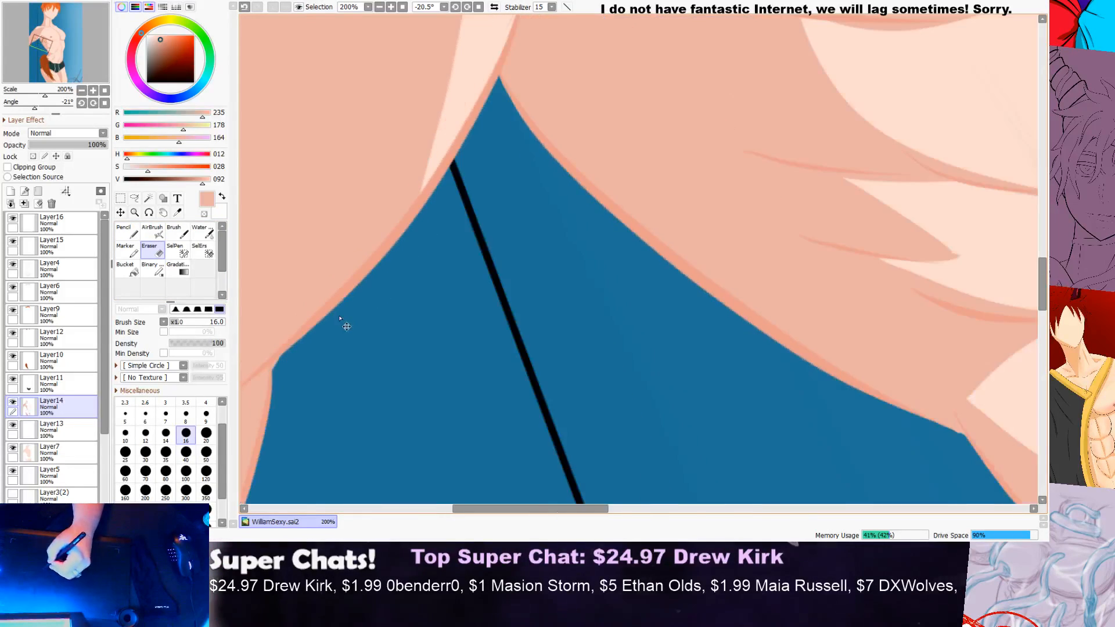
scroll(308, 348, up, 4)
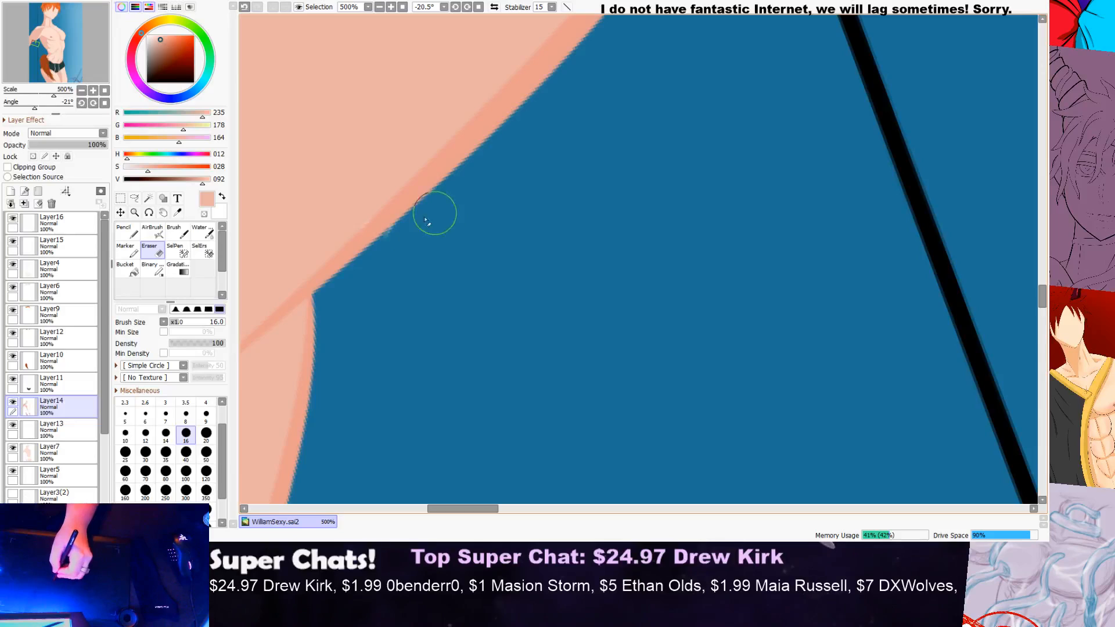
Step: Examine the near arm's underside, elbow and outer edge up close for remaining shading gaps and spill
click(129, 231)
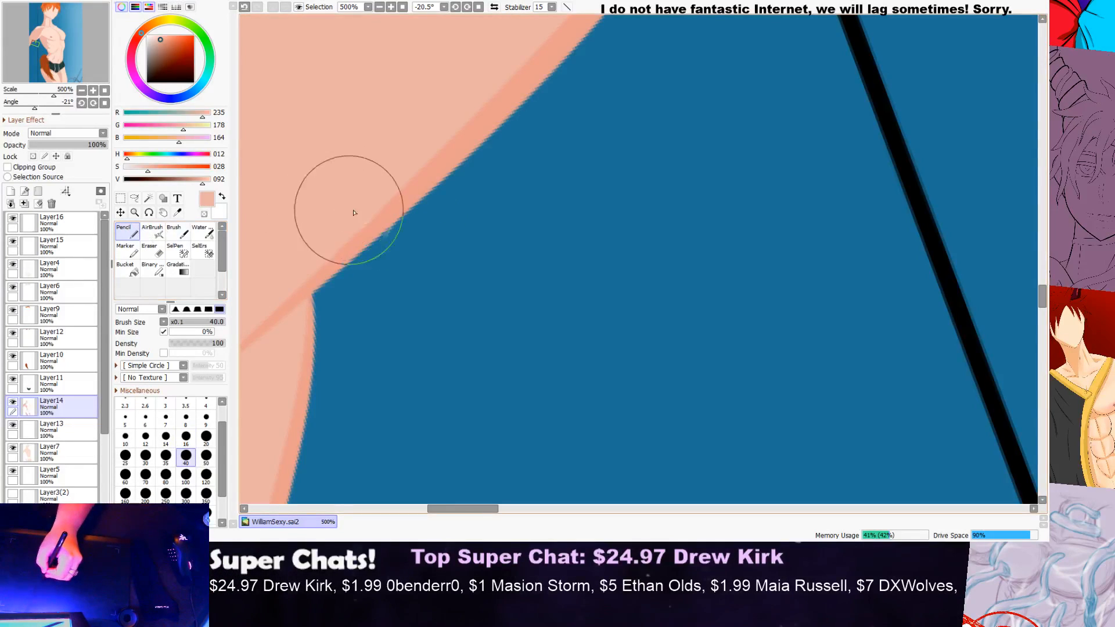
scroll(407, 197, down, 3)
scroll(402, 191, down, 2)
scroll(384, 236, up, 2)
scroll(351, 333, up, 1)
scroll(347, 337, down, 1)
scroll(332, 378, down, 2)
scroll(329, 390, up, 2)
scroll(331, 380, up, 3)
scroll(336, 325, down, 6)
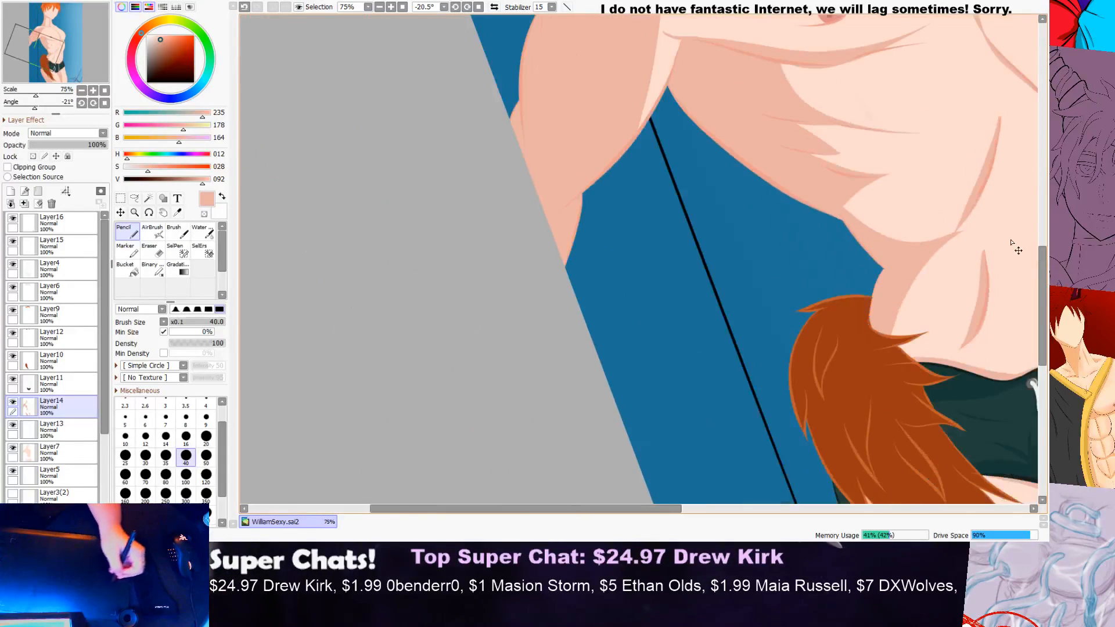
drag(1042, 285, 1043, 246)
scroll(530, 232, up, 1)
scroll(537, 218, up, 2)
scroll(538, 266, up, 3)
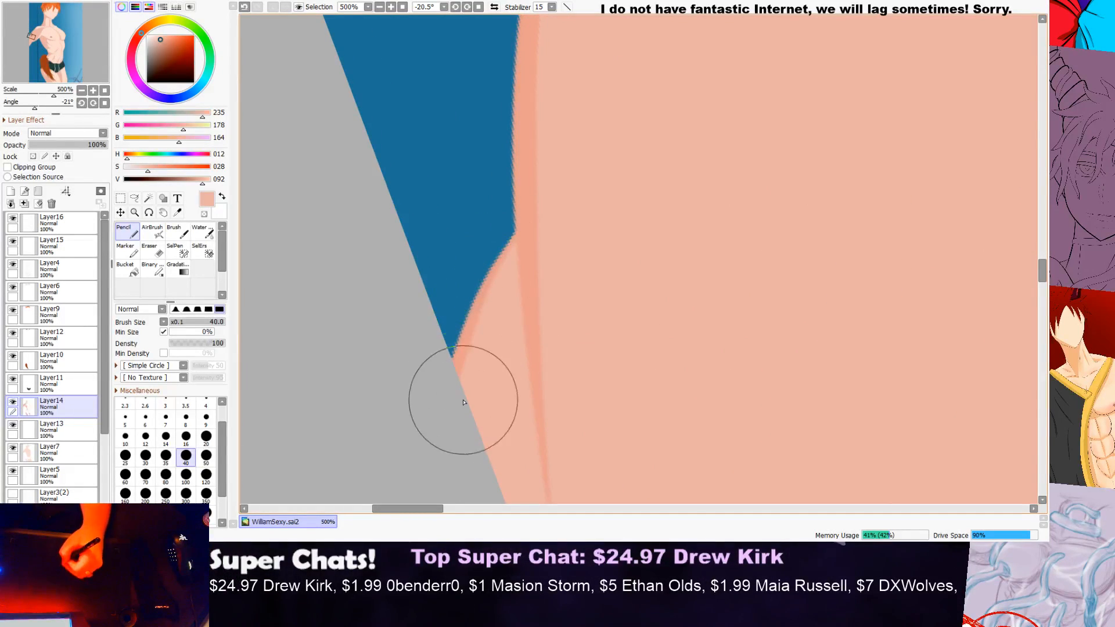
scroll(463, 344, down, 4)
scroll(589, 120, up, 4)
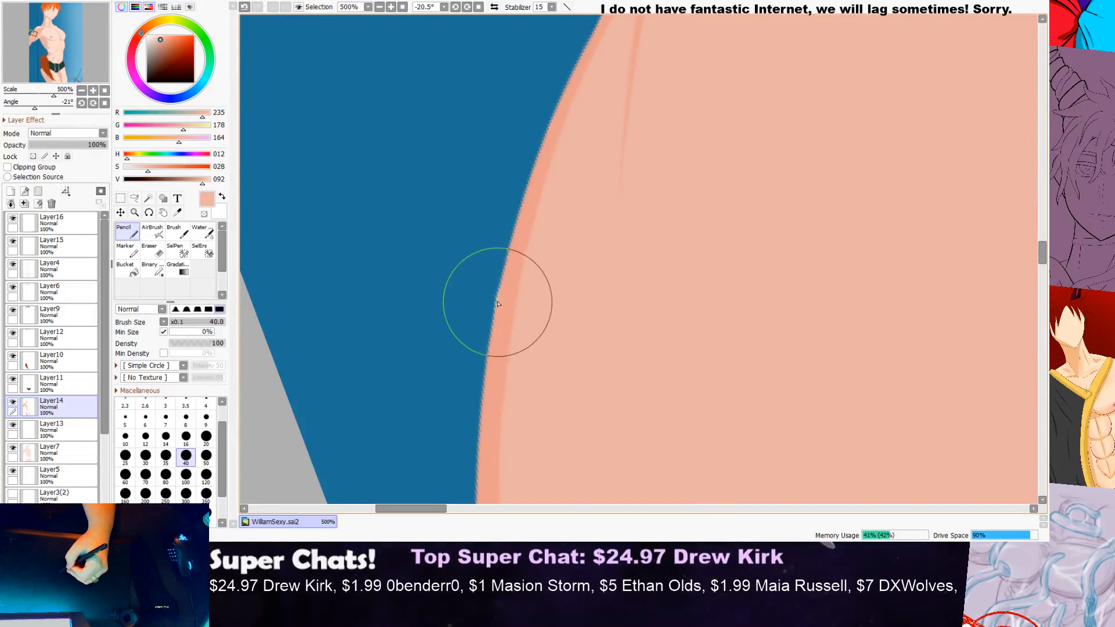
Step: Erase the stray colour at the corner where the neck meets the near shoulder on Layer14
click(157, 255)
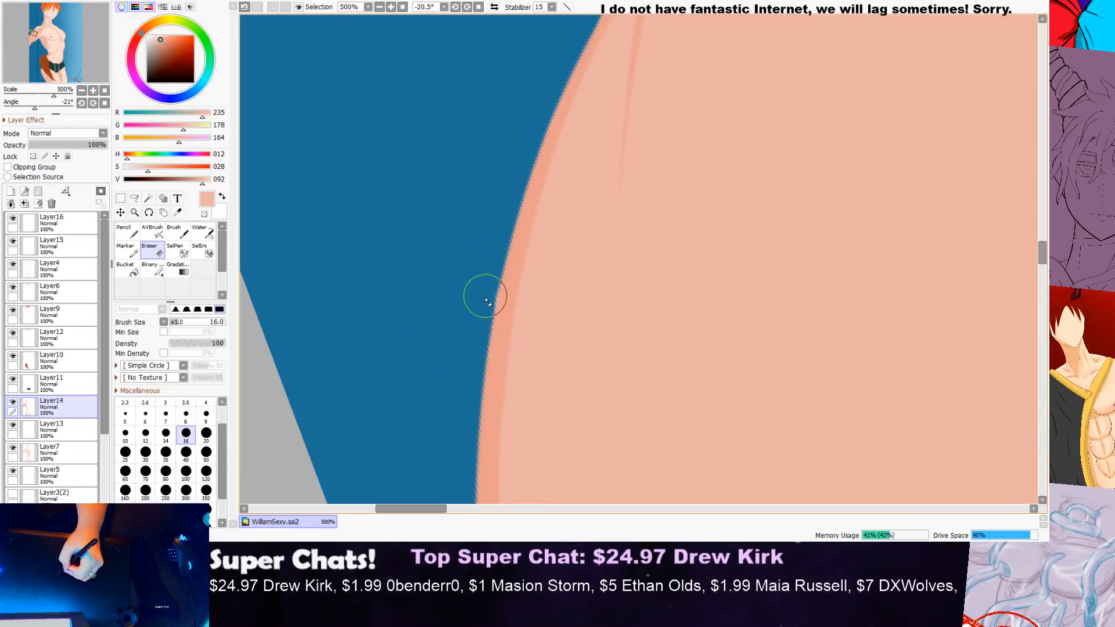
scroll(487, 279, down, 4)
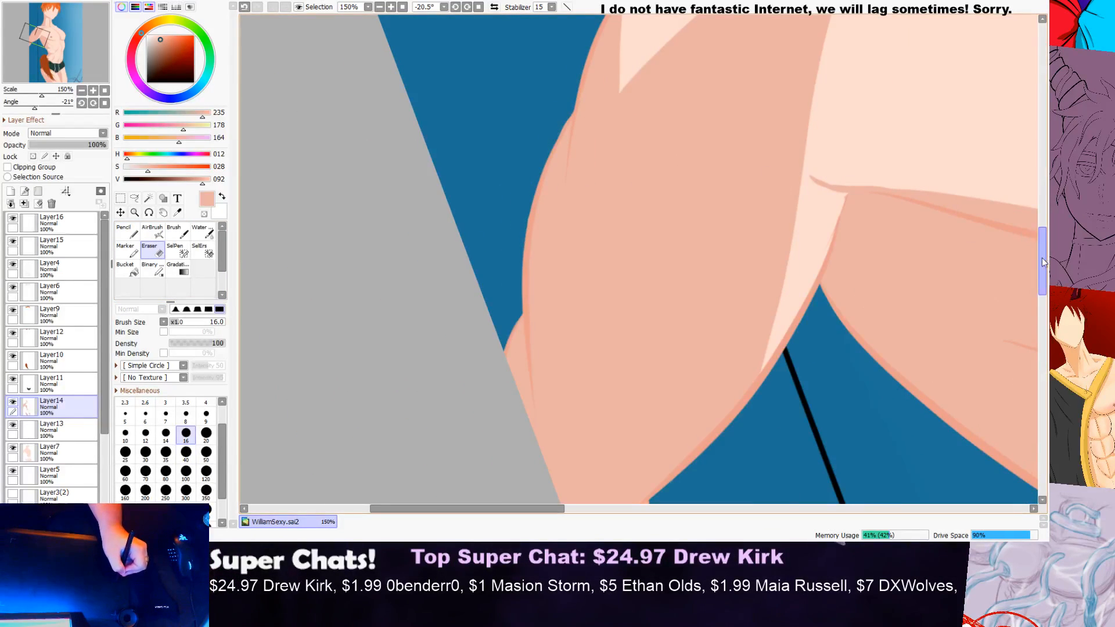
drag(1044, 264, 1047, 224)
scroll(587, 180, up, 4)
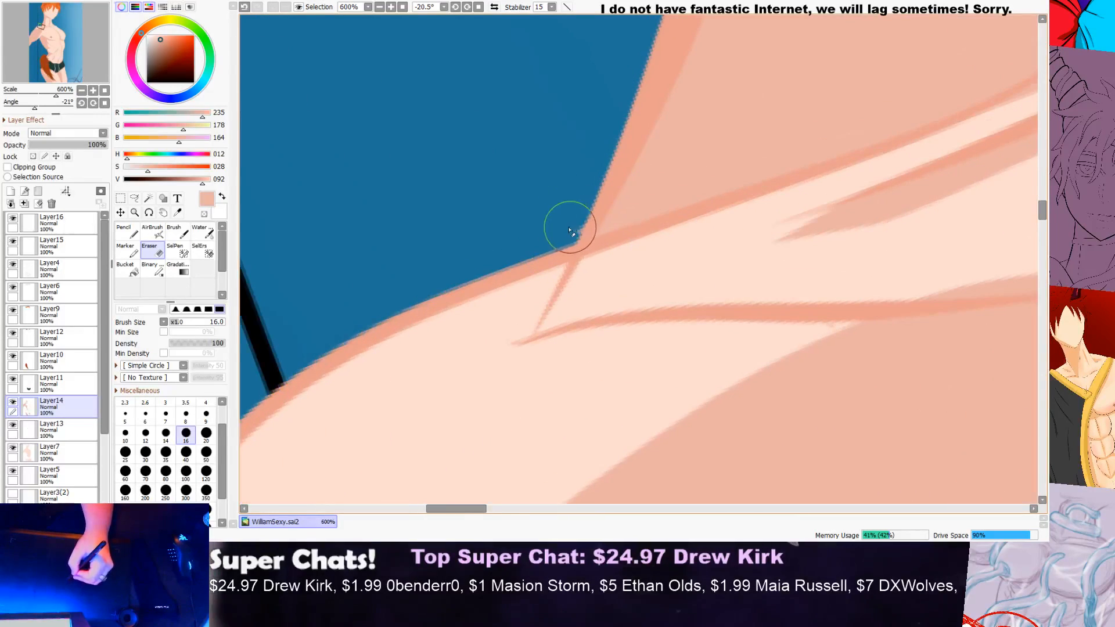
scroll(591, 216, down, 5)
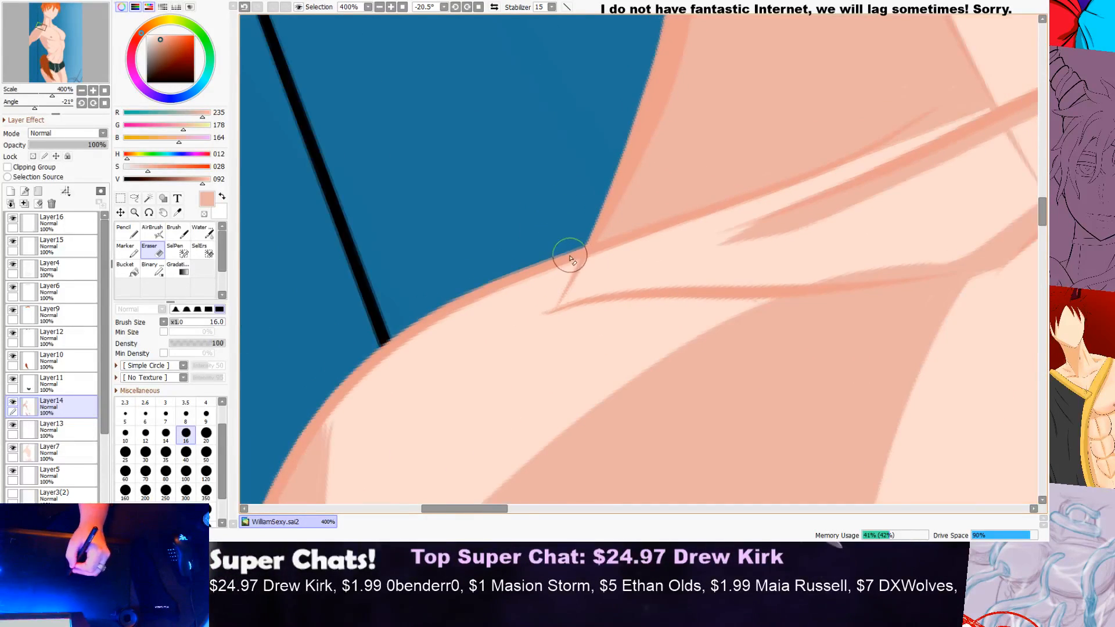
Step: Clean up the jagged tip of the shading at the near shoulder's outer edge on Layer14 with the Pencil
scroll(417, 342, up, 4)
scroll(417, 322, up, 1)
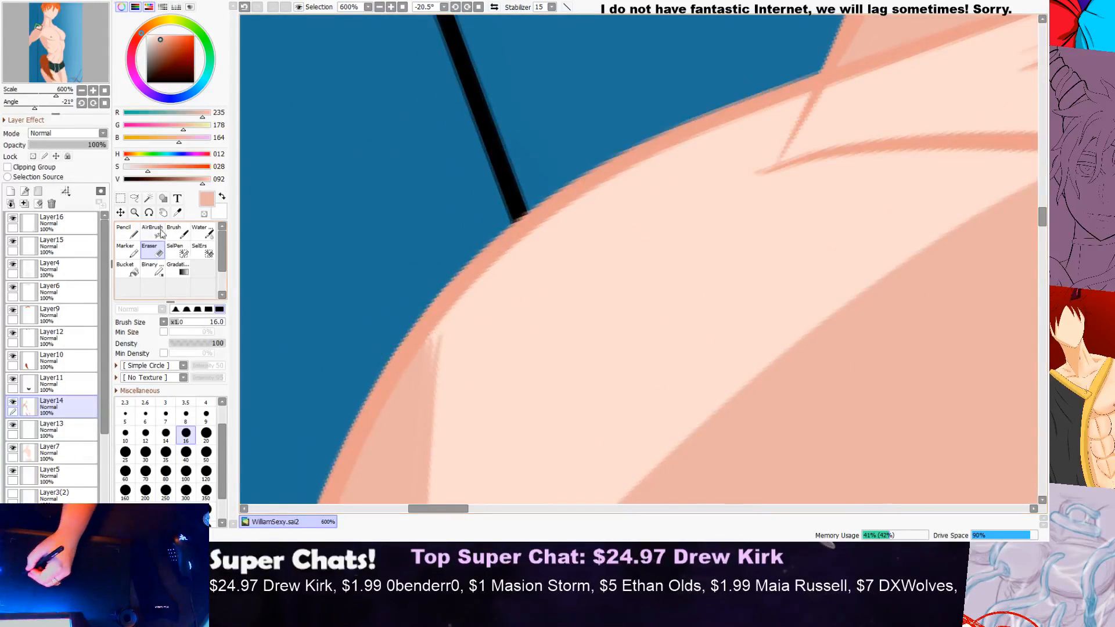
key(n)
scroll(348, 366, up, 2)
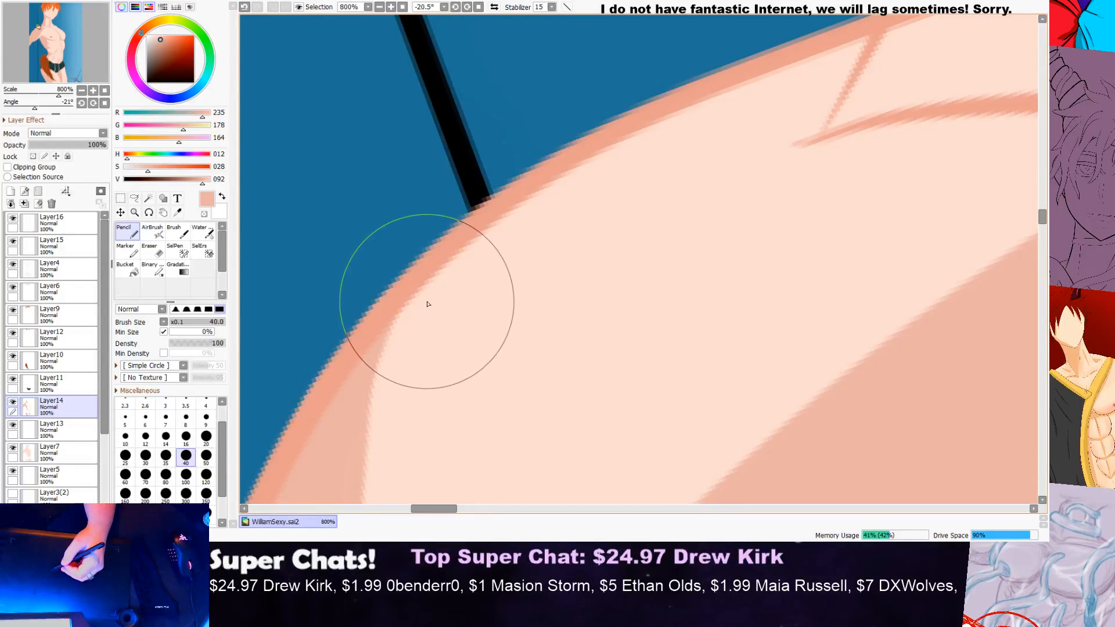
scroll(430, 303, down, 7)
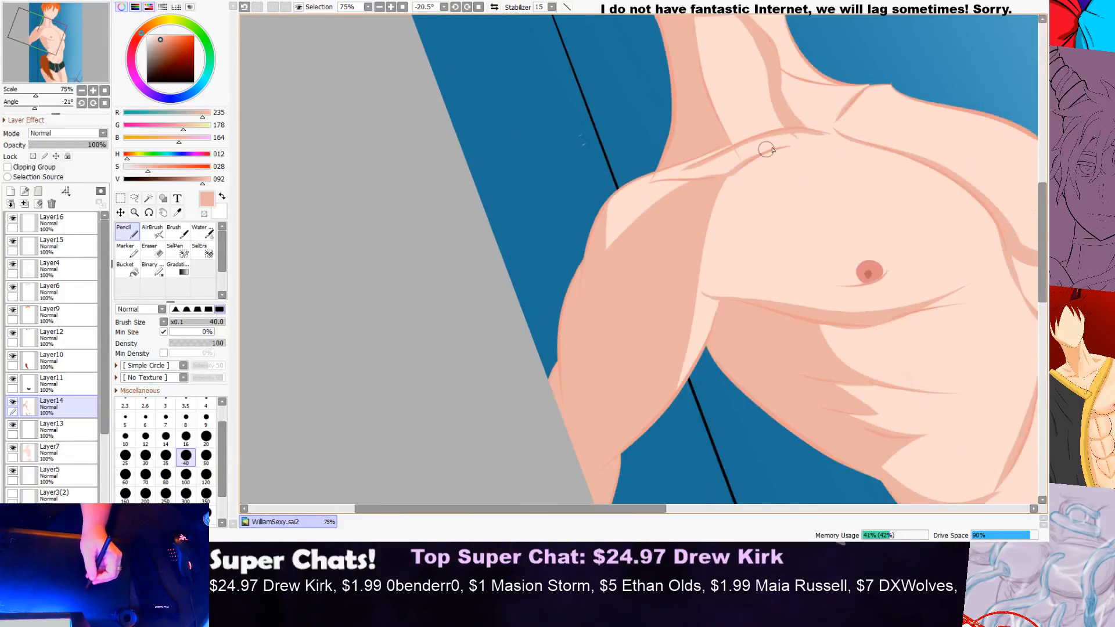
Step: Extend the skin outline down to the shorts' waistband at the far hip on Layer4, using the Pencil and the sampled outline colour
drag(521, 510, 668, 489)
drag(1041, 236, 1024, 312)
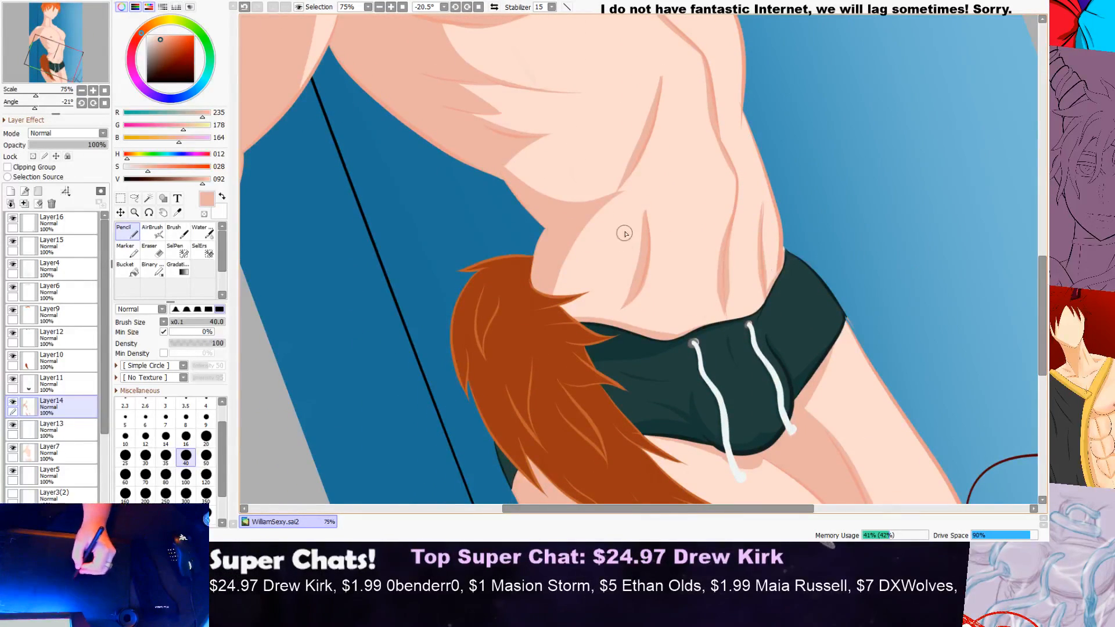
scroll(799, 247, up, 6)
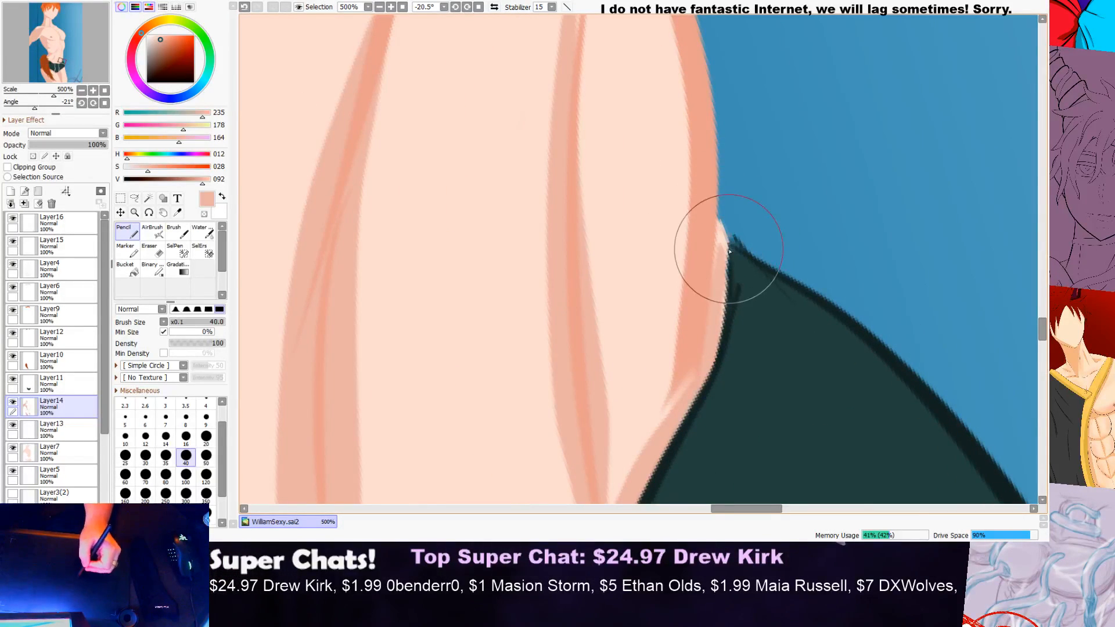
drag(728, 249, 682, 252)
scroll(684, 250, up, 1)
click(79, 268)
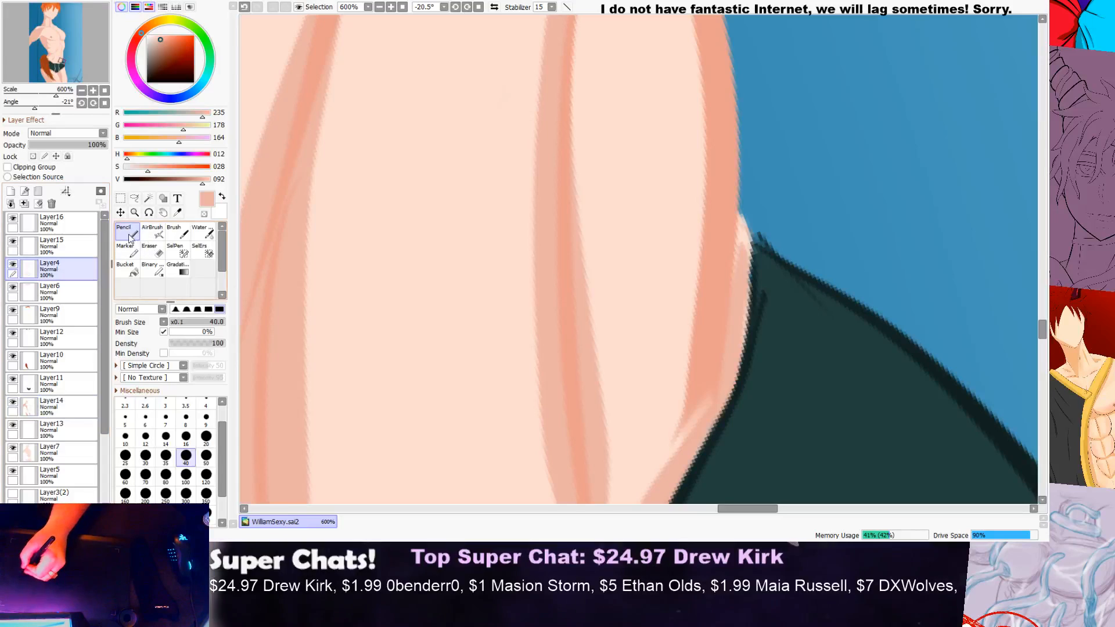
click(177, 213)
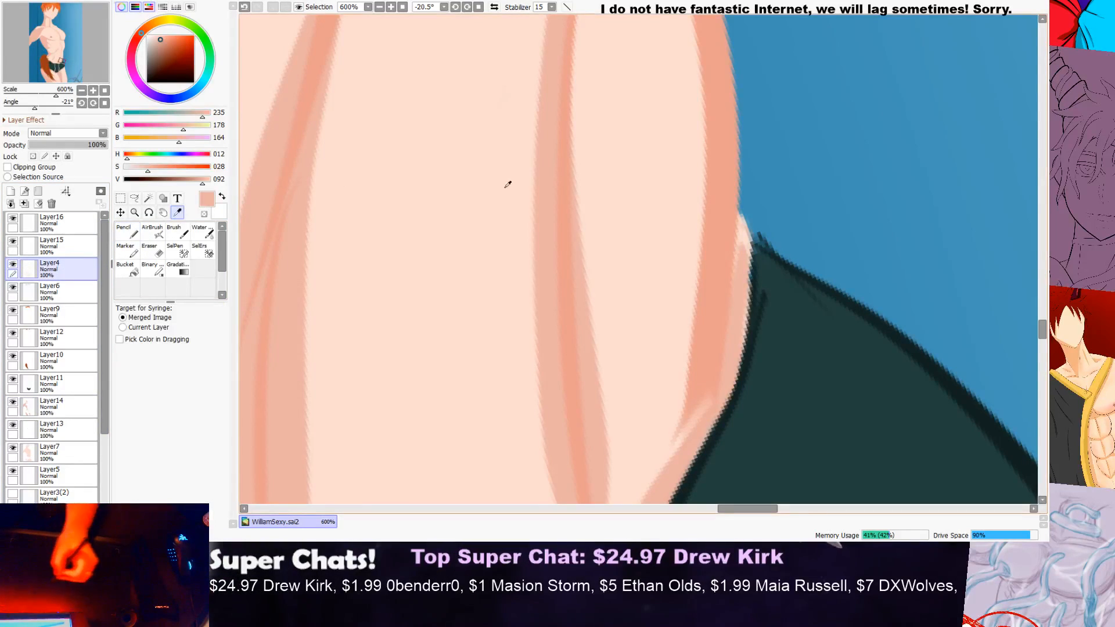
click(125, 231)
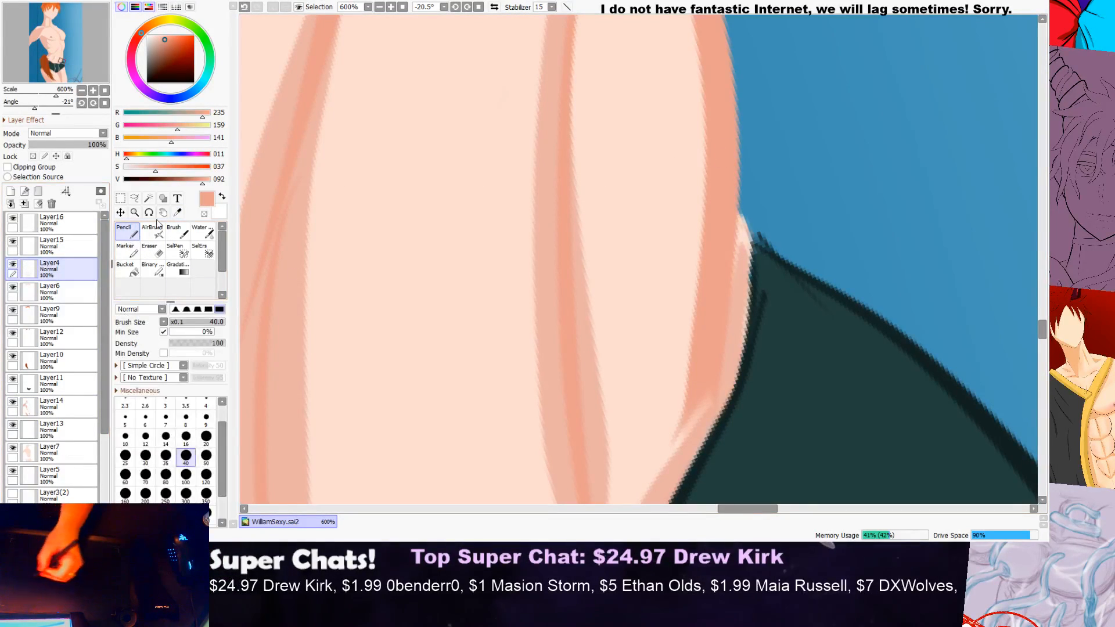
scroll(715, 214, up, 2)
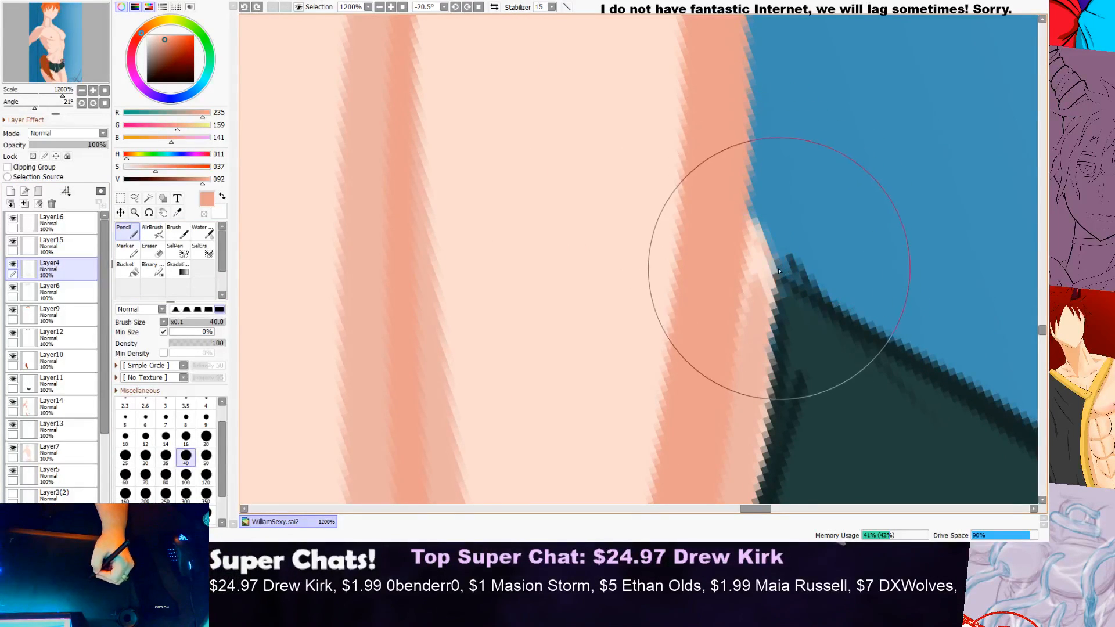
scroll(759, 219, down, 4)
scroll(797, 215, down, 4)
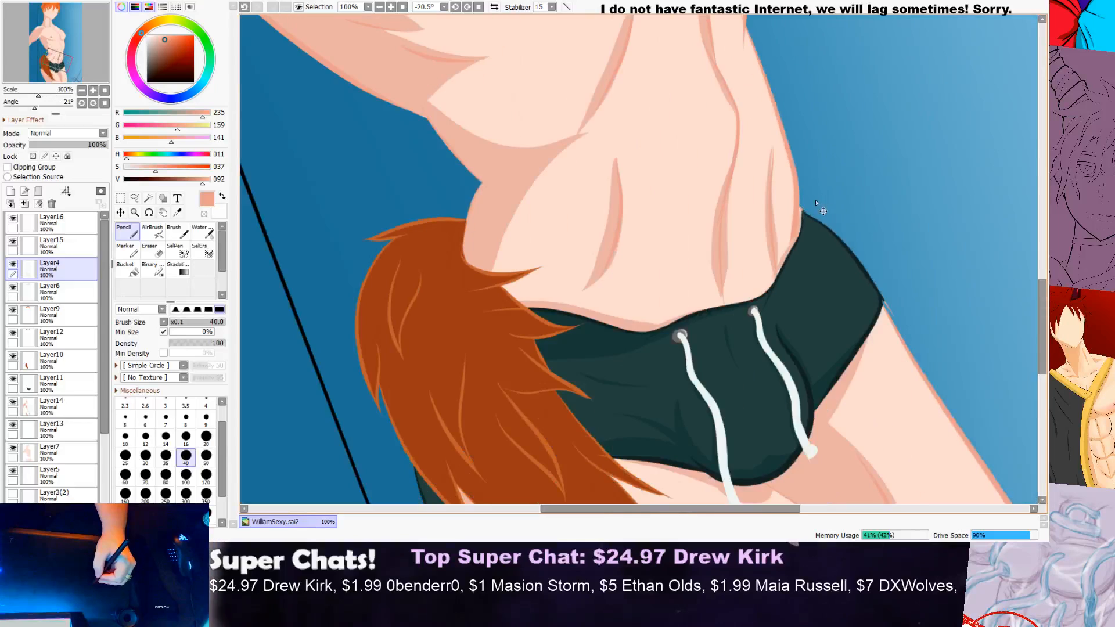
scroll(855, 185, up, 4)
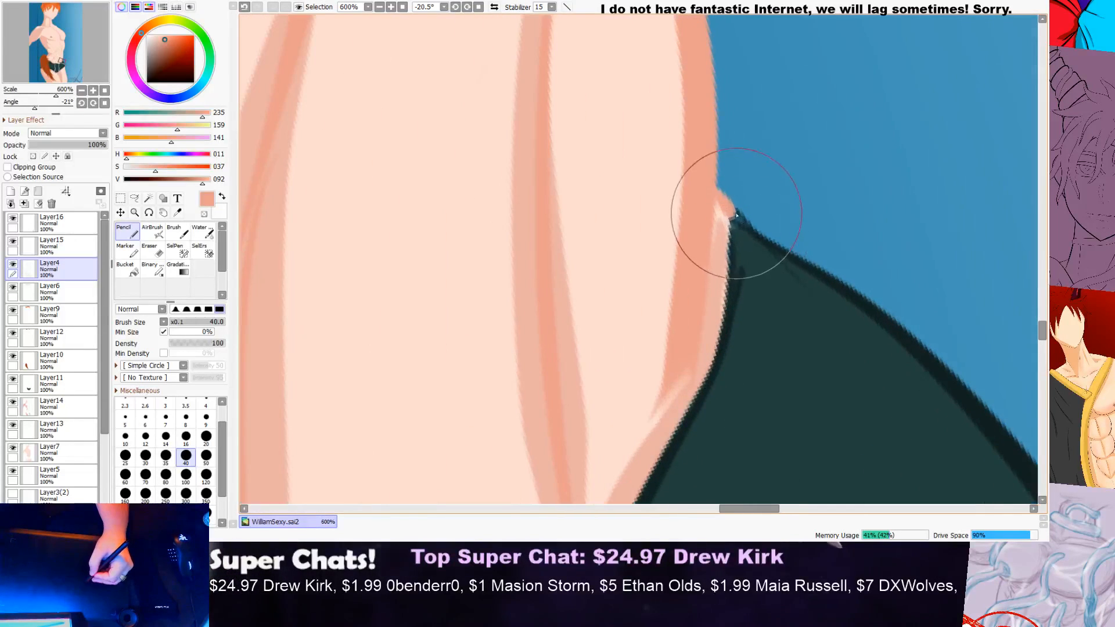
Step: Look over the shorts, tail and thighs and then the whole figure for remaining colouring flaws, with Layer14 active
scroll(745, 224, down, 5)
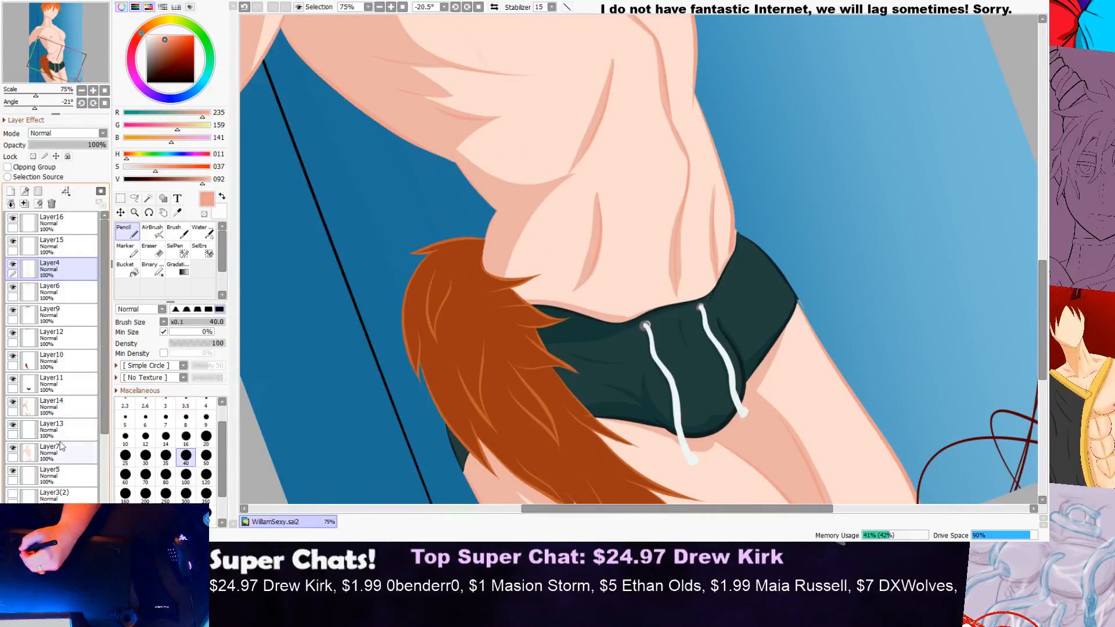
click(64, 407)
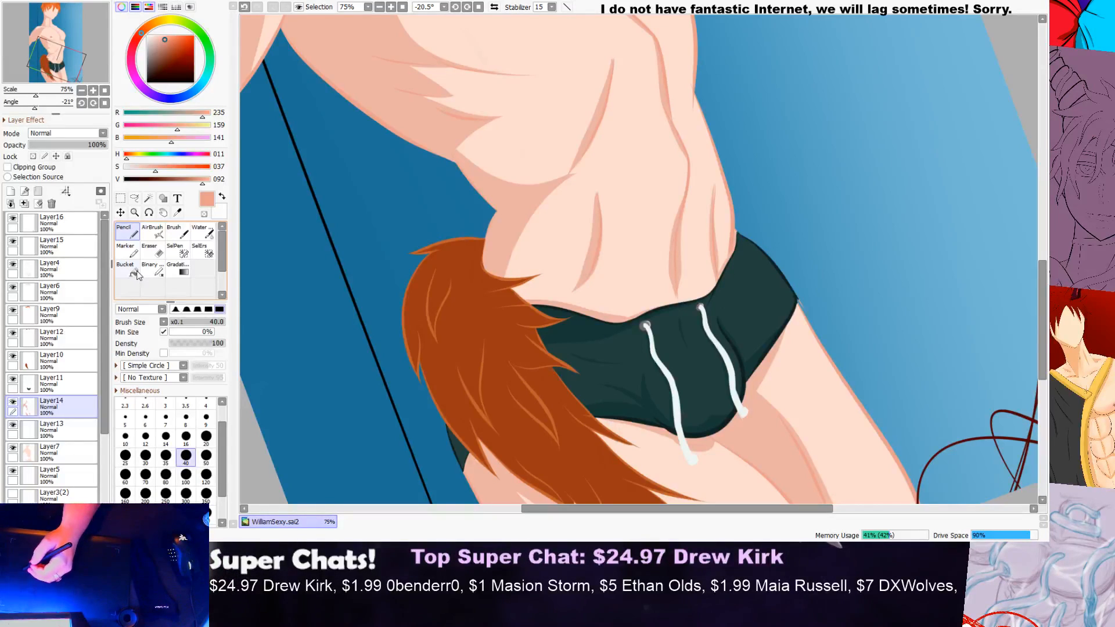
scroll(860, 177, down, 1)
scroll(860, 177, down, 2)
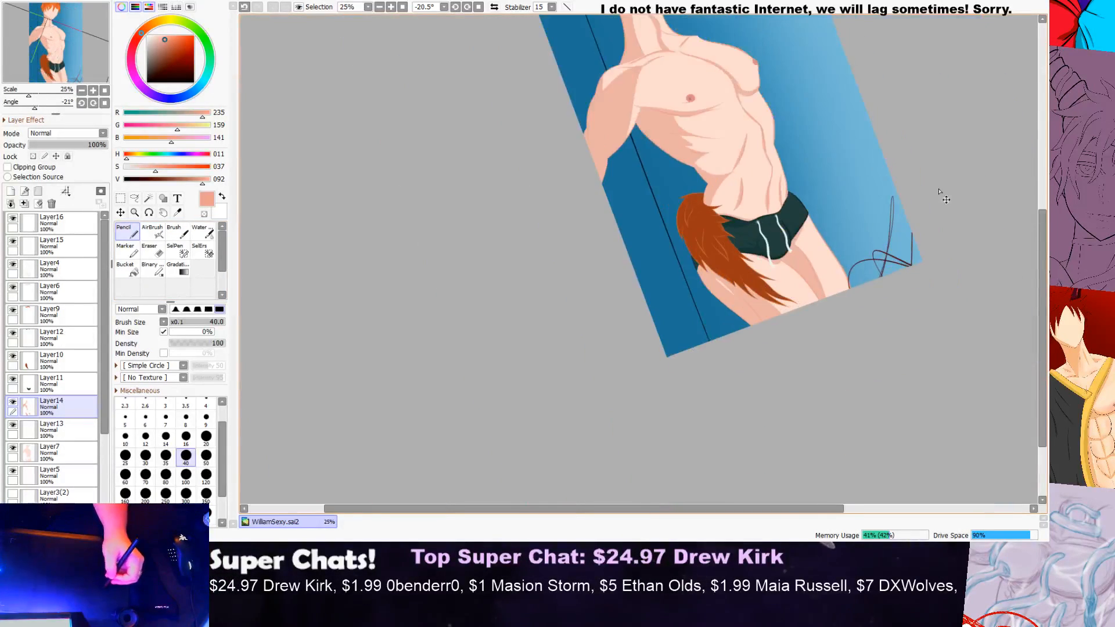
scroll(804, 255, up, 3)
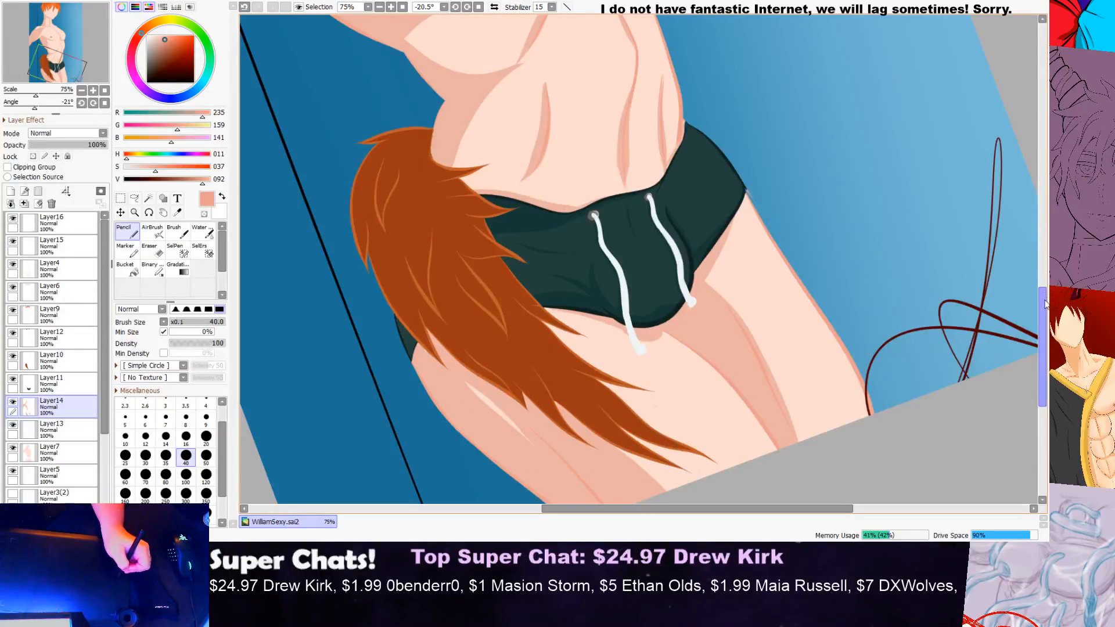
drag(1043, 314, 1040, 242)
scroll(1043, 278, up, 1)
scroll(1044, 271, down, 4)
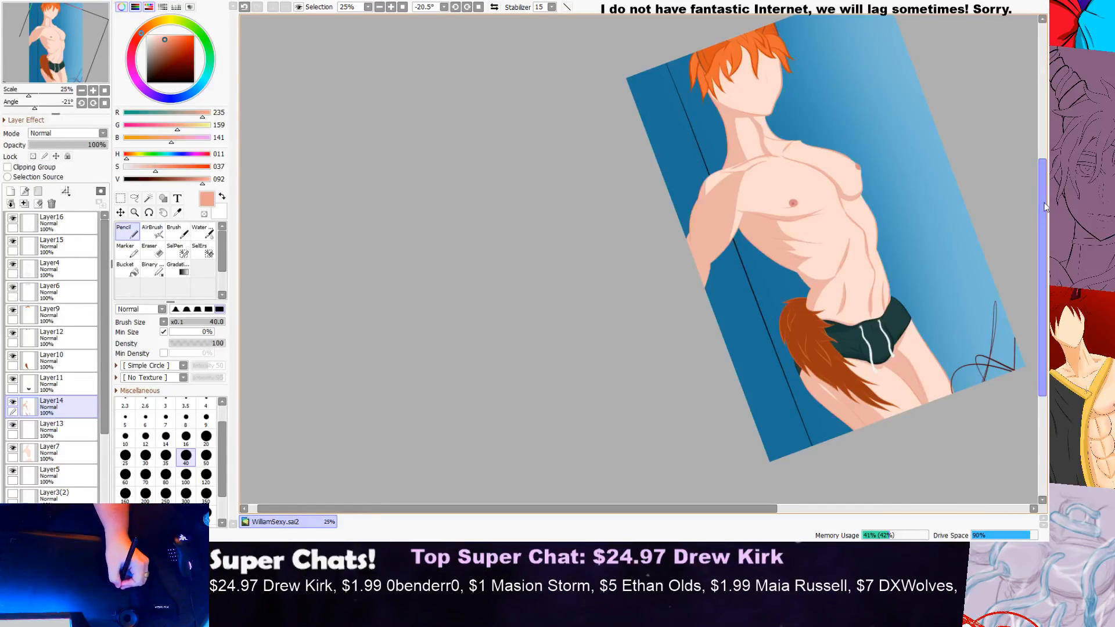
scroll(839, 207, up, 3)
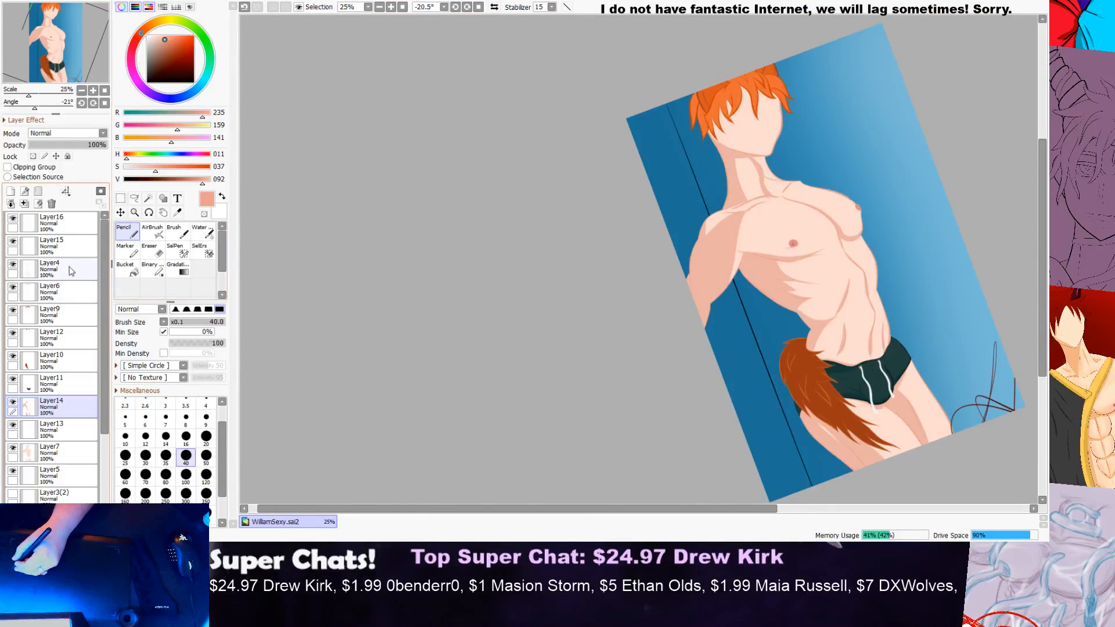
Step: Toggle the visibility of Layer4 and Layer7 to compare the figure with and without each layer's content
click(90, 270)
click(13, 265)
click(13, 266)
click(13, 266)
click(13, 265)
click(13, 266)
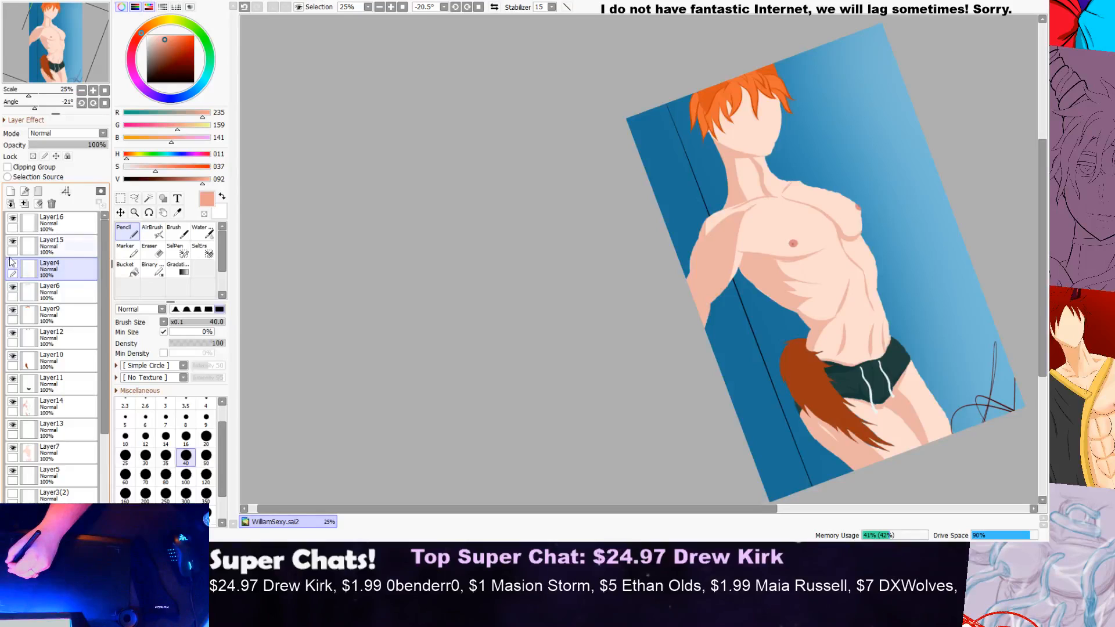
click(13, 265)
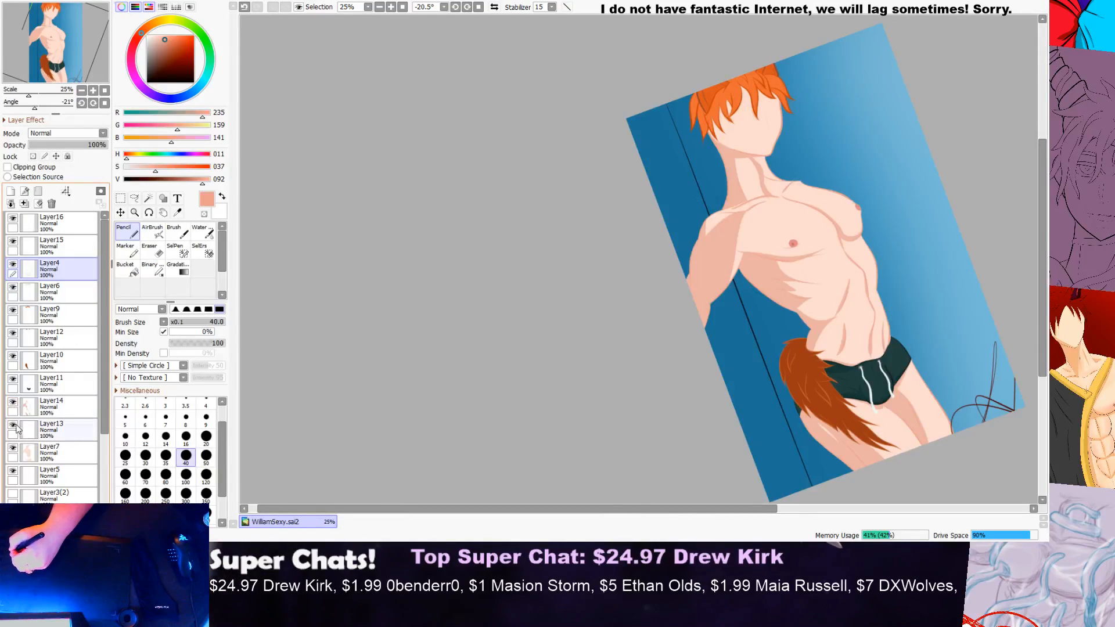
click(14, 450)
click(14, 450)
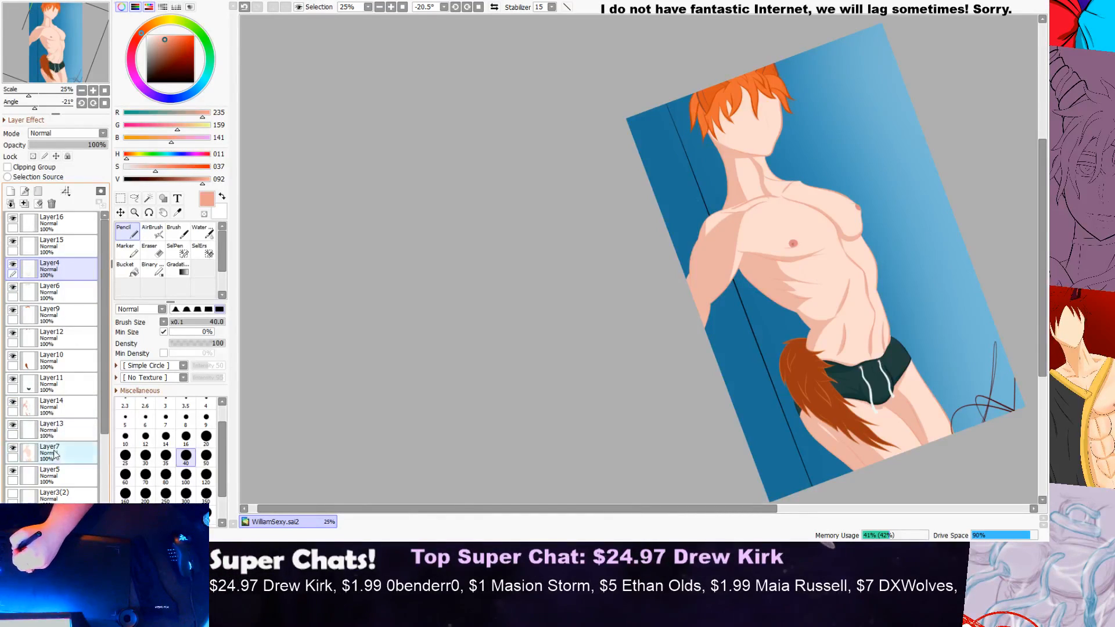
Step: Examine the neck, near shoulder and collarbone up close for stray marks, with Layer7 and the Eraser active
click(58, 453)
click(151, 250)
scroll(673, 186, up, 6)
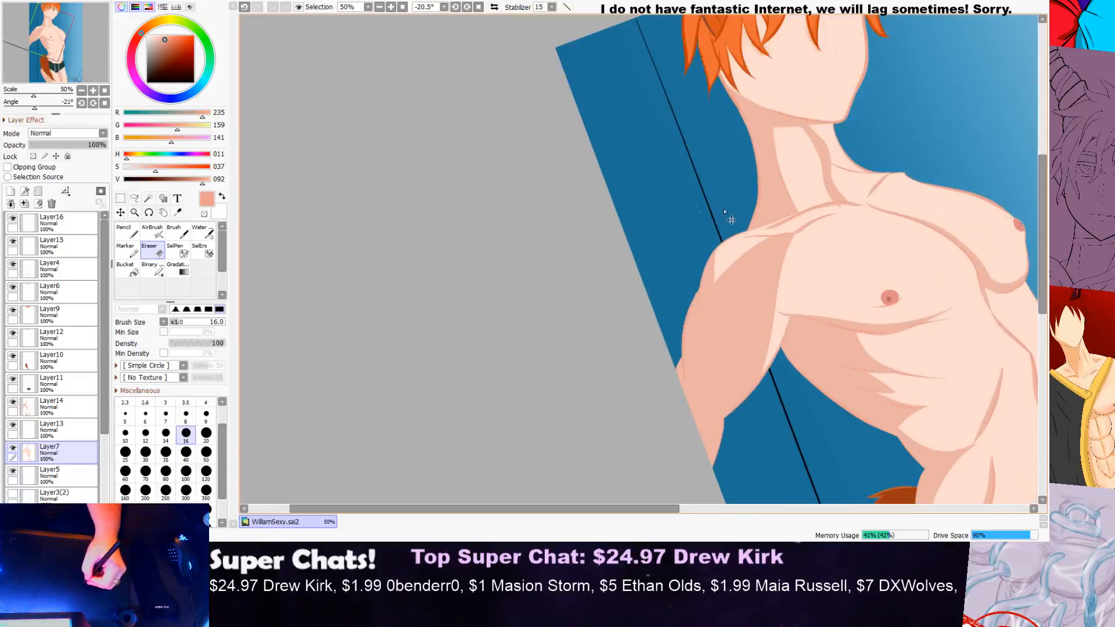
scroll(647, 219, down, 5)
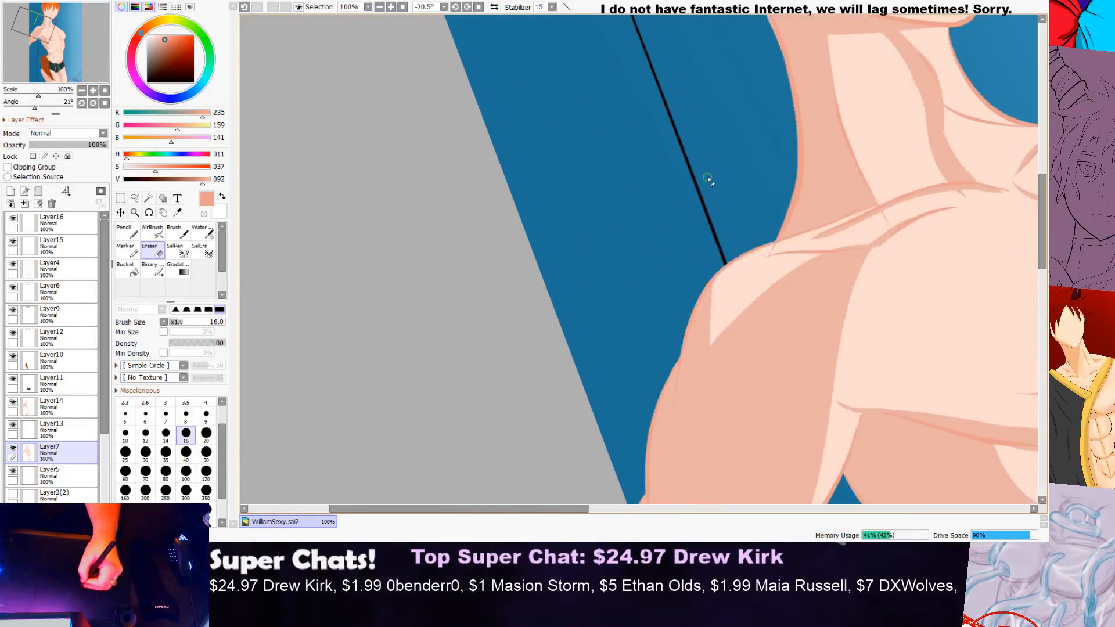
scroll(909, 172, up, 1)
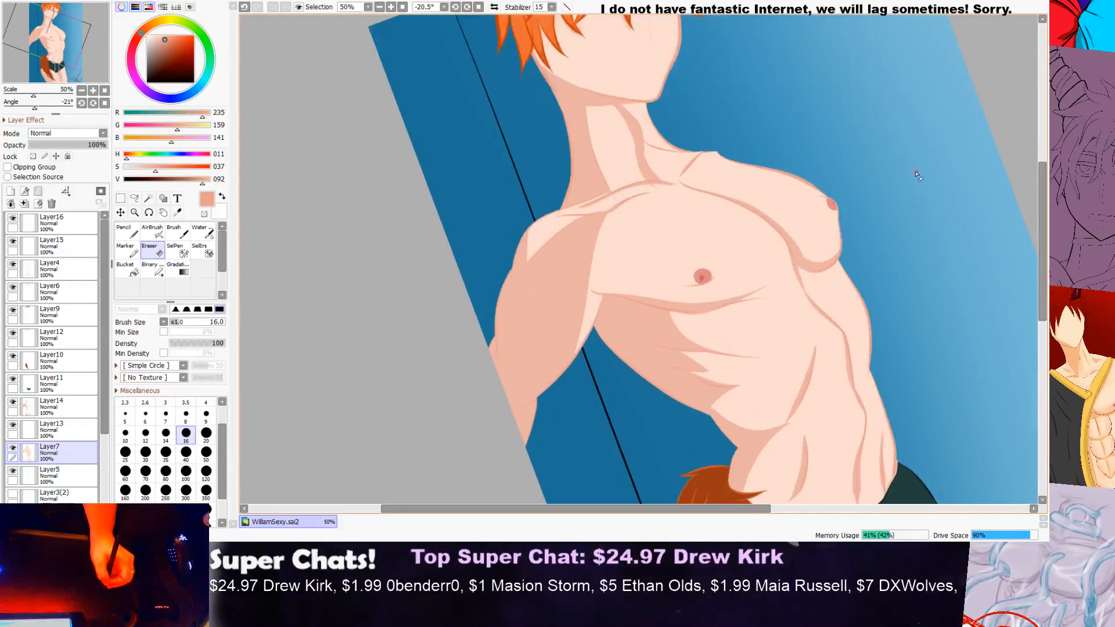
scroll(622, 194, up, 1)
scroll(622, 194, up, 4)
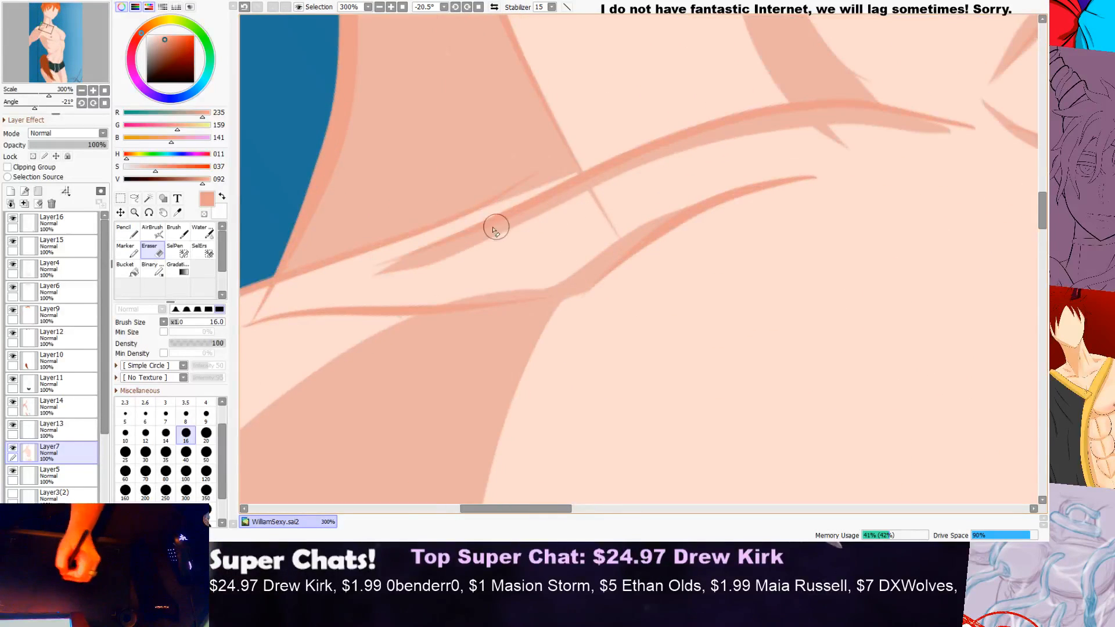
Step: Hide and show Layer4 repeatedly to check whether it holds the stray line between the two collarbone strokes
click(51, 224)
click(51, 269)
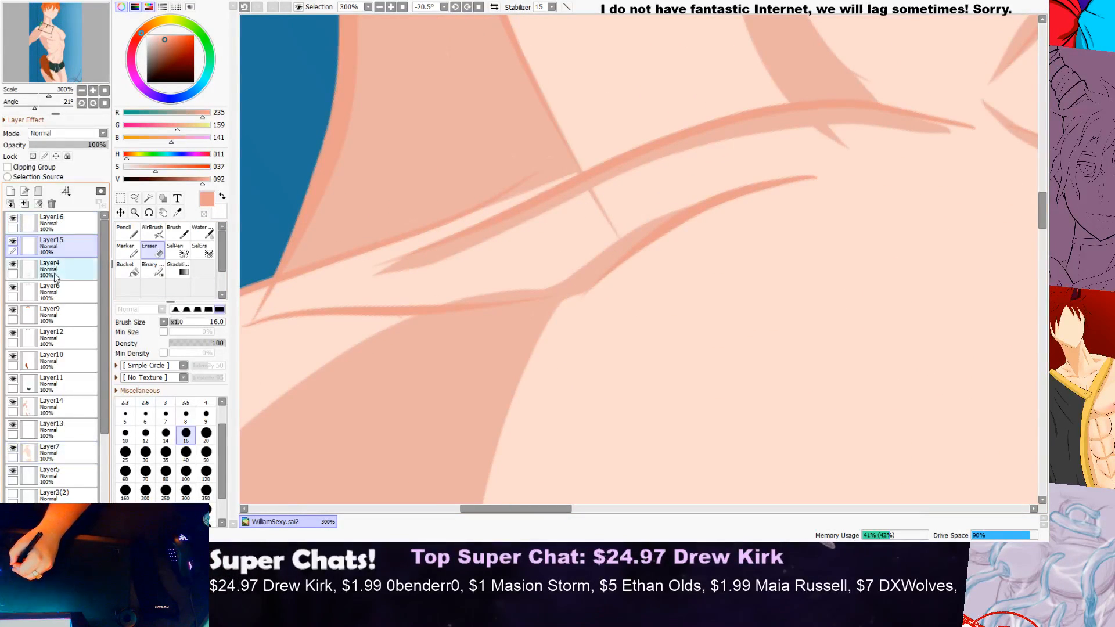
scroll(610, 209, up, 2)
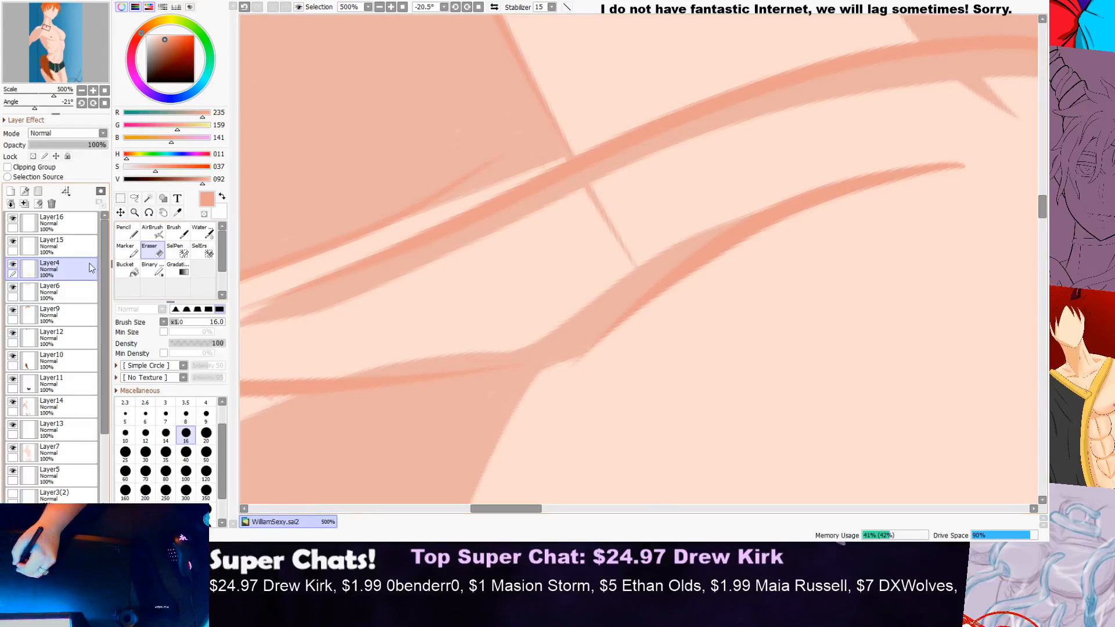
click(12, 265)
click(13, 266)
click(13, 266)
click(13, 266)
click(13, 266)
click(12, 267)
click(14, 266)
click(14, 266)
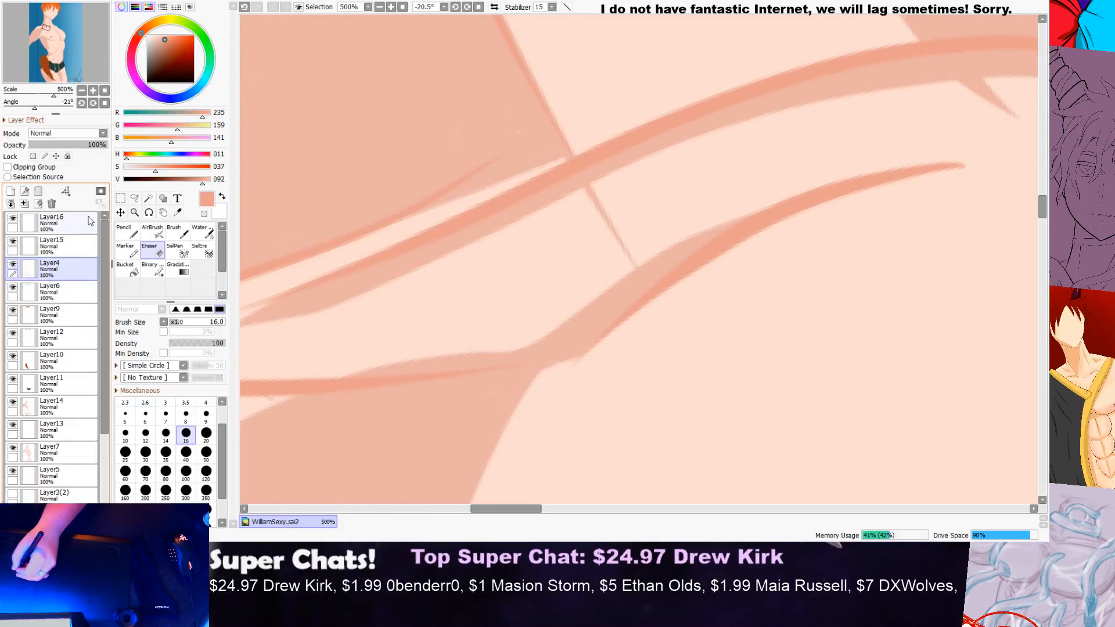
Step: Erase the short stray line between the two collarbone strokes on Layer14
click(58, 406)
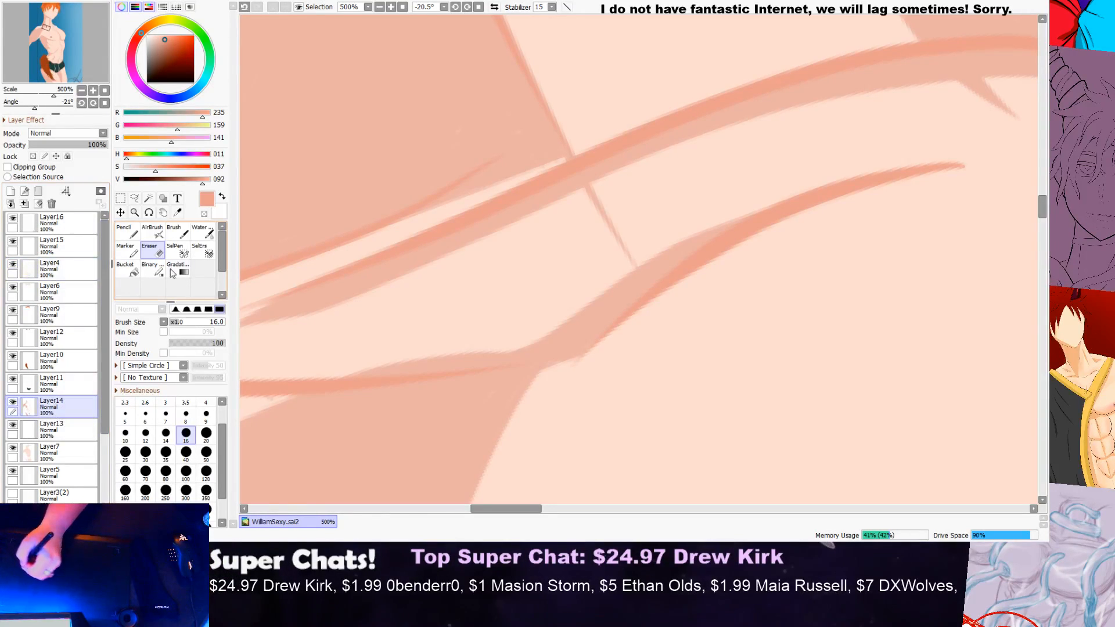
scroll(613, 212, up, 2)
mouse_move(607, 210)
mouse_down()
mouse_move(566, 220)
mouse_move(607, 201)
mouse_move(638, 238)
mouse_move(582, 275)
mouse_move(621, 248)
mouse_move(654, 255)
mouse_move(623, 277)
mouse_up()
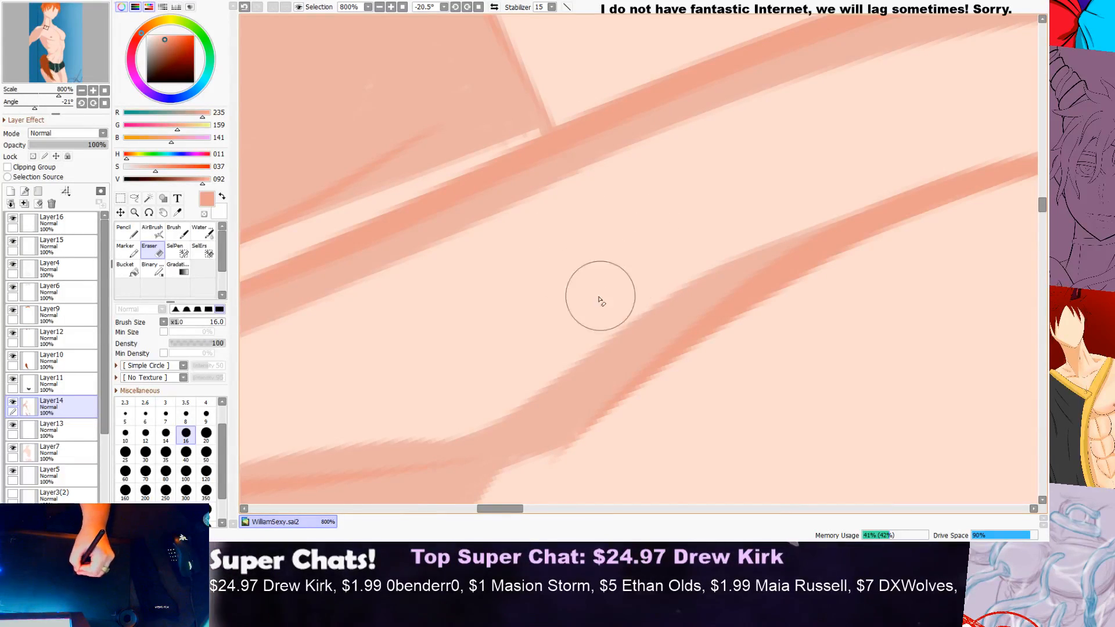
scroll(668, 290, down, 4)
scroll(667, 218, up, 3)
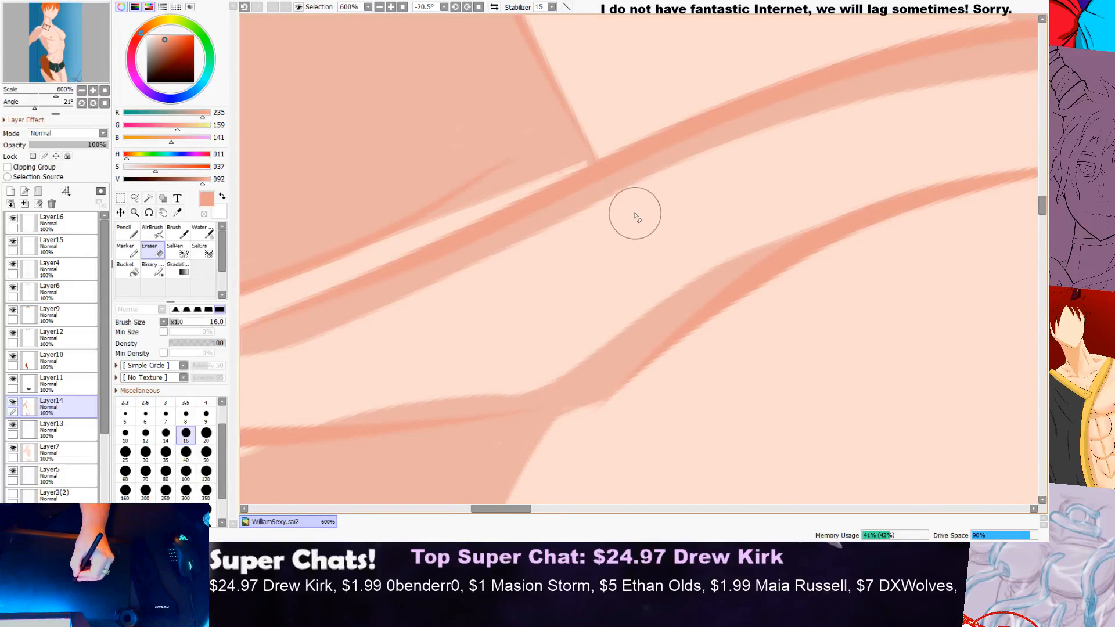
Step: Erase the small spike of shading that pokes below the collarbone under the neck shadow on Layer14
scroll(668, 224, up, 1)
scroll(674, 224, down, 4)
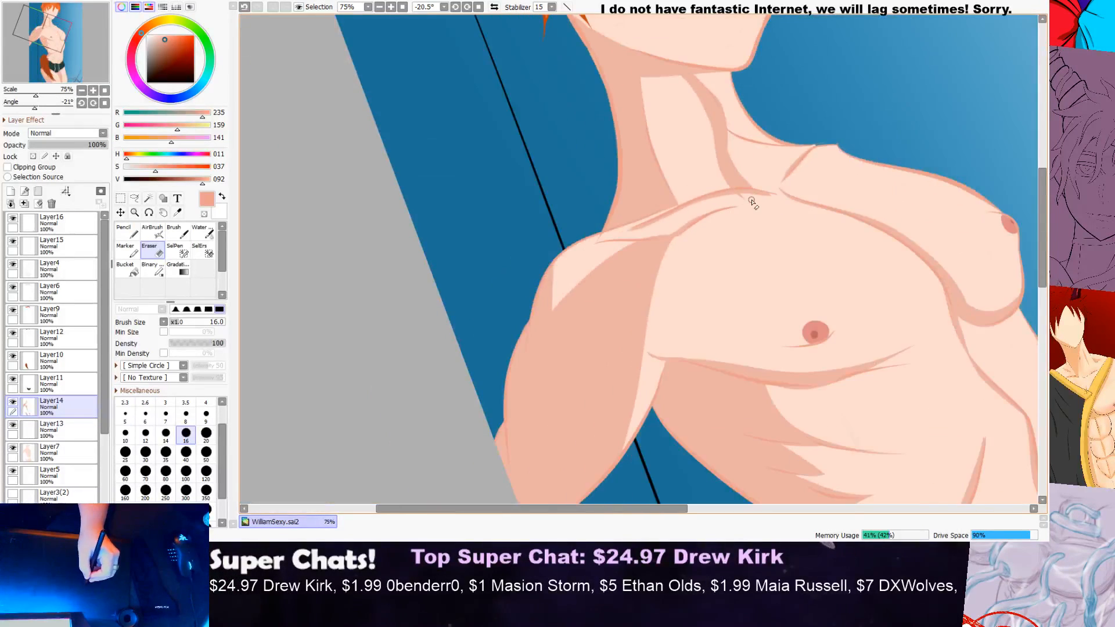
scroll(741, 198, up, 3)
scroll(740, 198, up, 2)
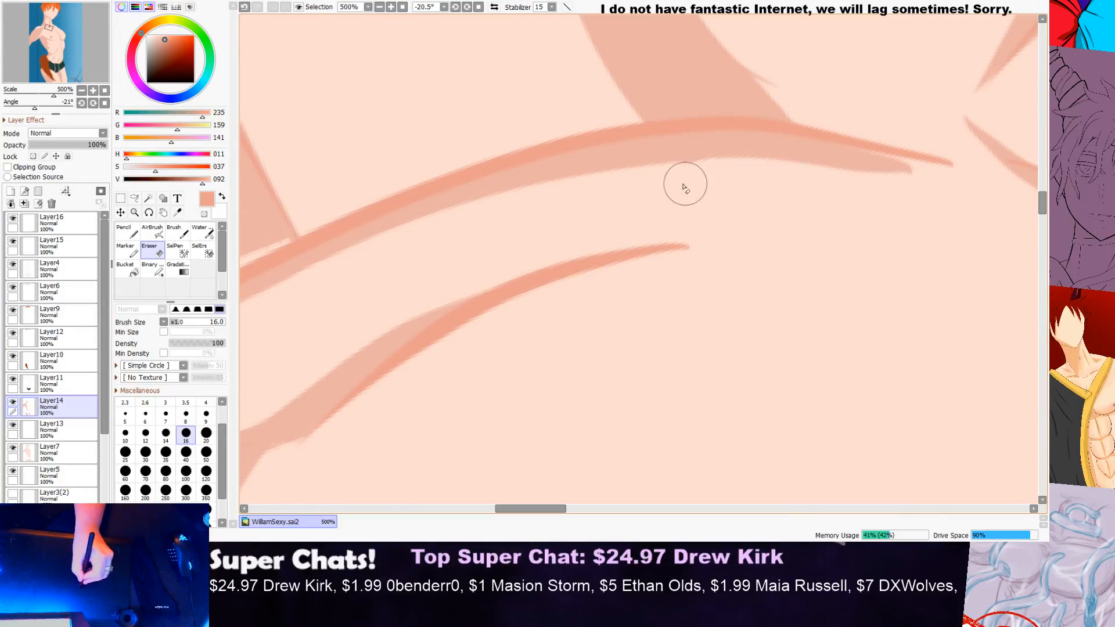
scroll(661, 194, down, 8)
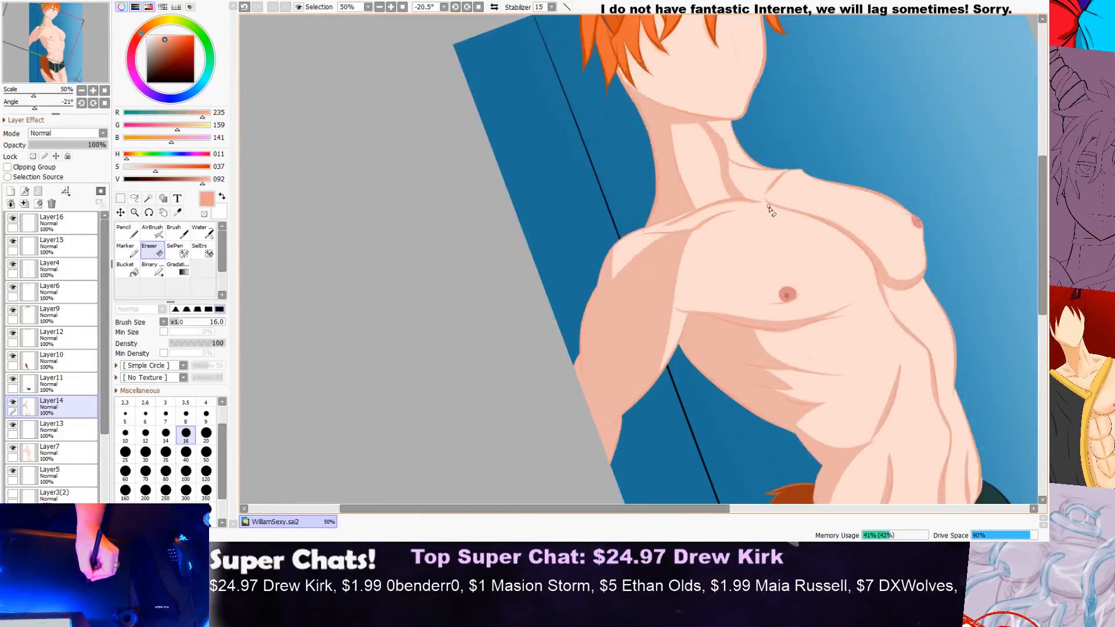
Step: Examine the near shoulder, the waist and tail, and the whole figure for remaining stray marks and shading gaps
scroll(764, 213, up, 5)
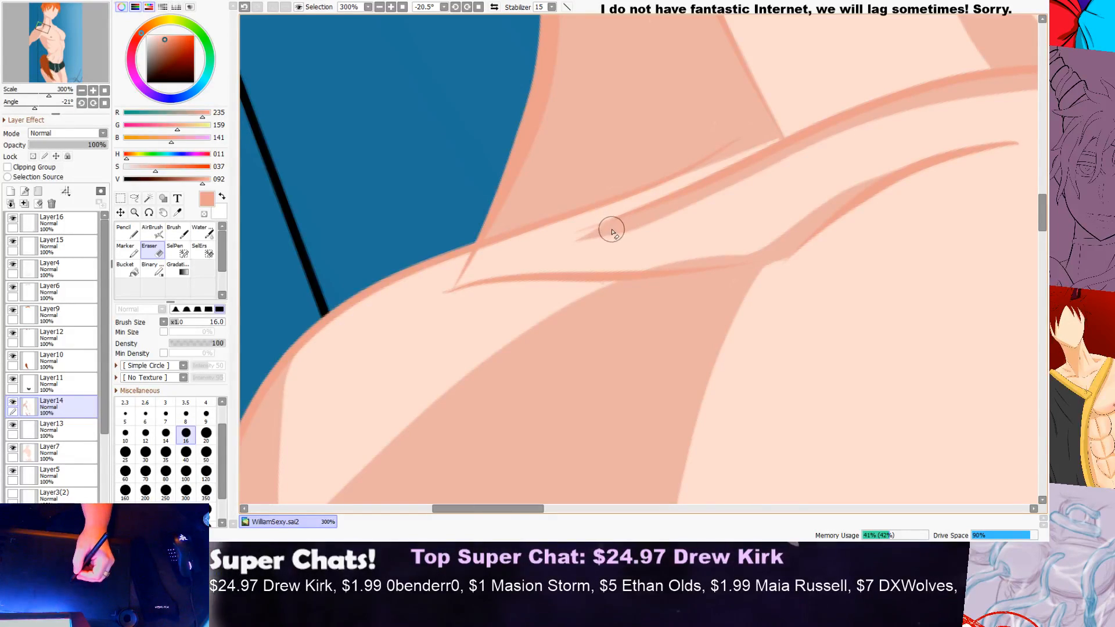
scroll(613, 228, down, 6)
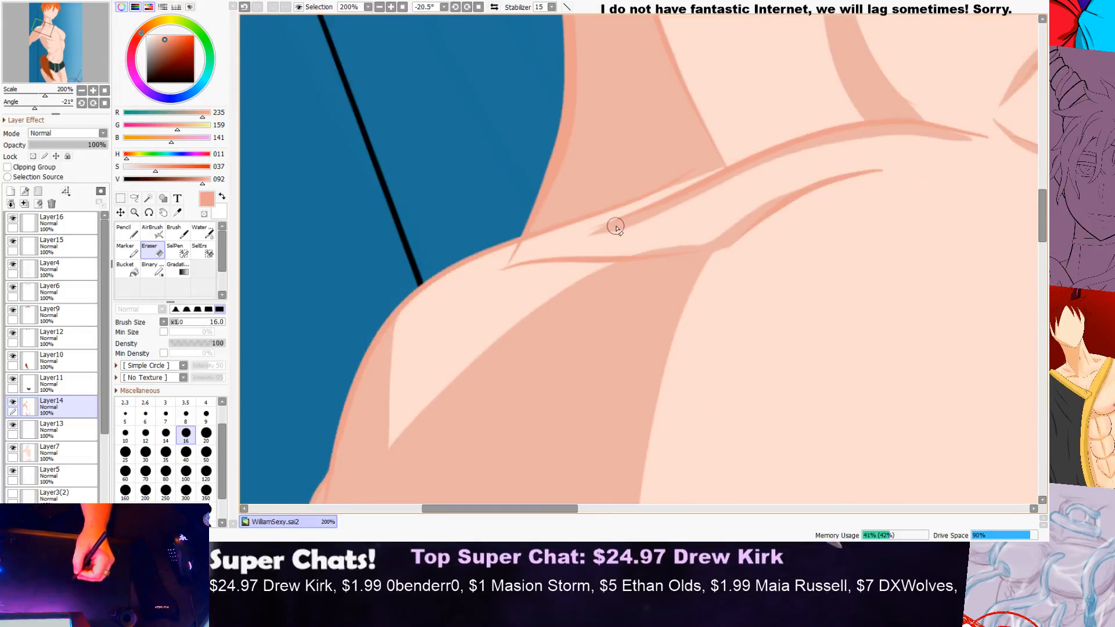
scroll(1044, 230, down, 3)
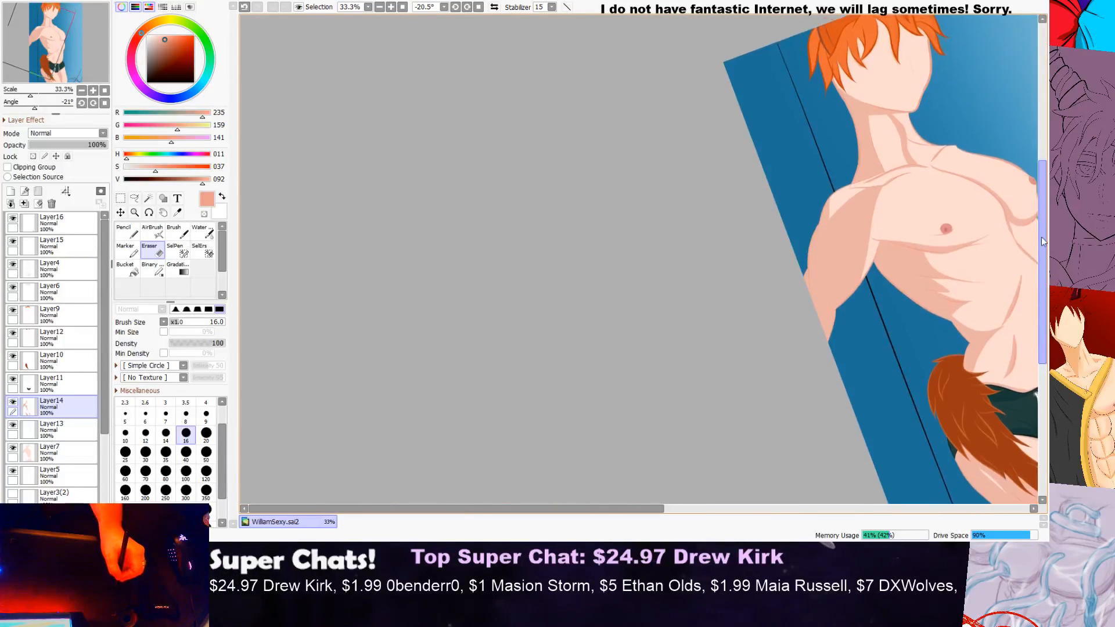
drag(651, 507, 837, 477)
scroll(644, 389, up, 1)
scroll(668, 407, up, 1)
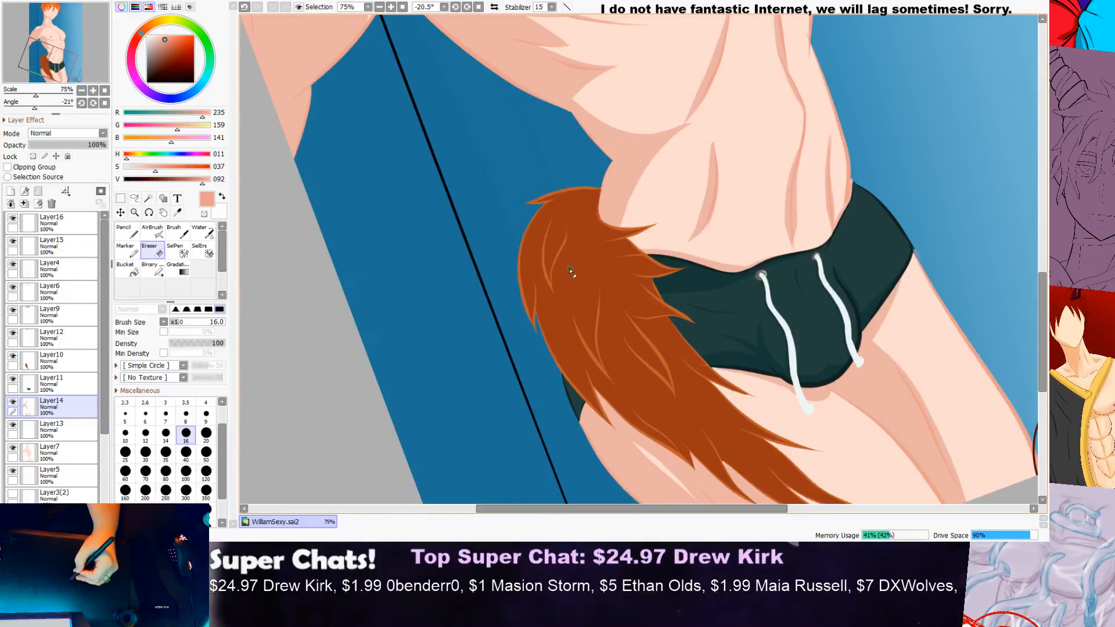
scroll(616, 254, down, 5)
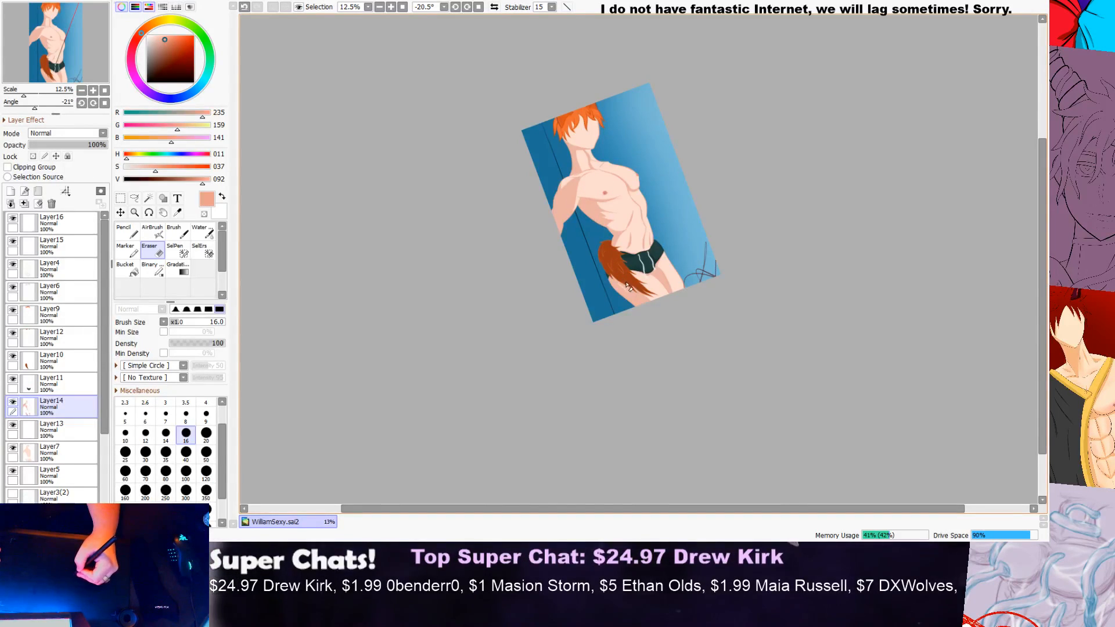
scroll(616, 264, up, 4)
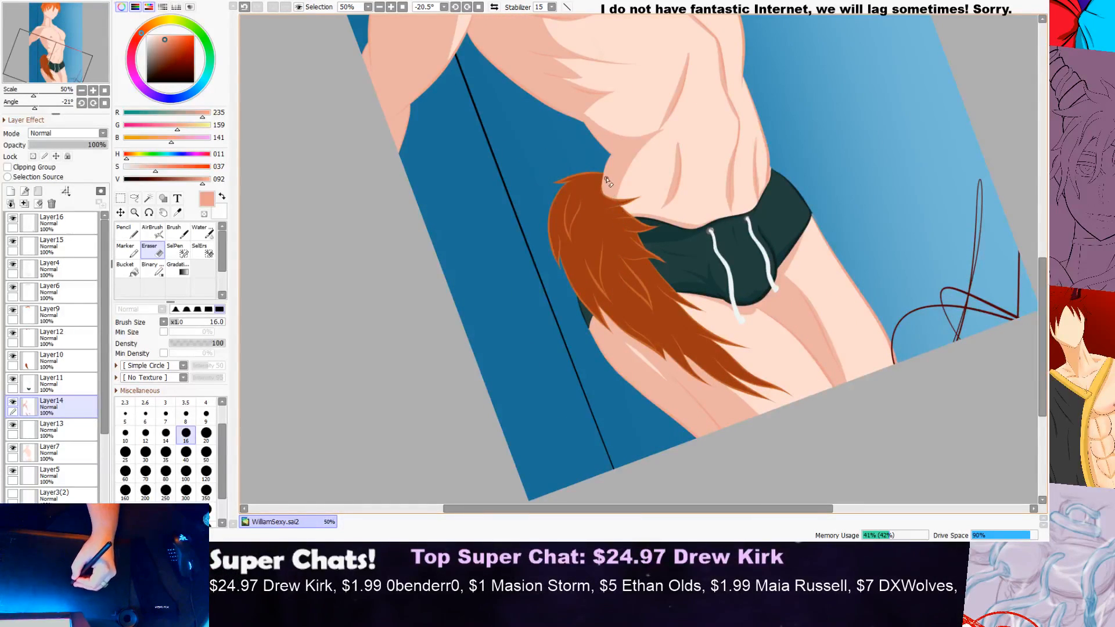
scroll(549, 84, down, 2)
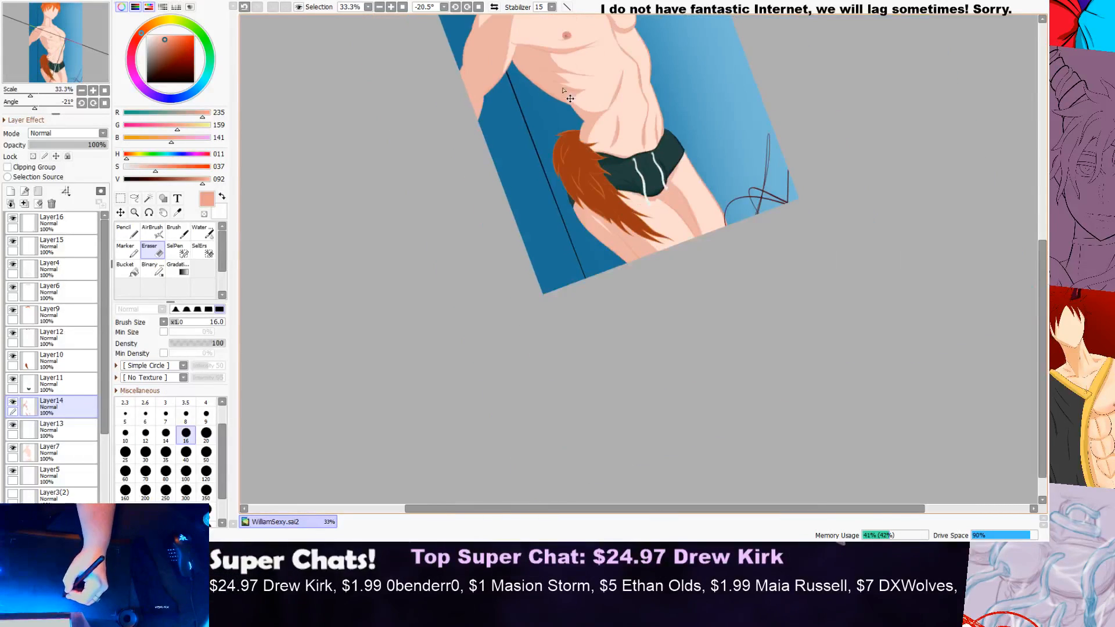
drag(1044, 265, 1040, 188)
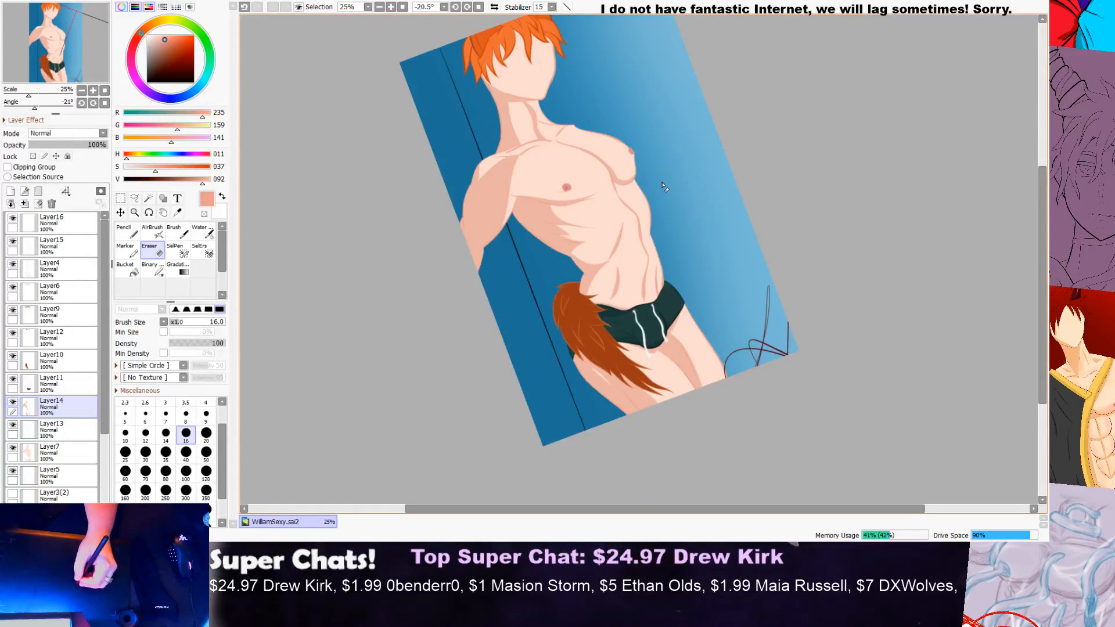
scroll(579, 189, up, 1)
drag(1043, 204, 1040, 156)
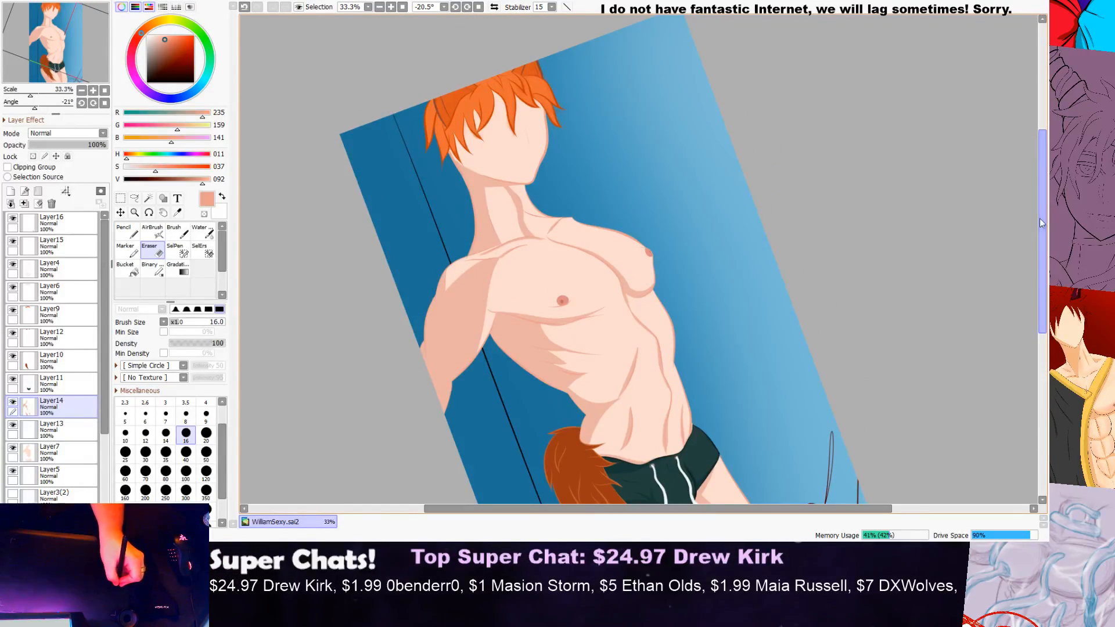
scroll(999, 214, up, 1)
Step: Pick the skin shading colour (RGB 235, 178, 164) from the shadow on the neck for use with the Pencil
click(128, 233)
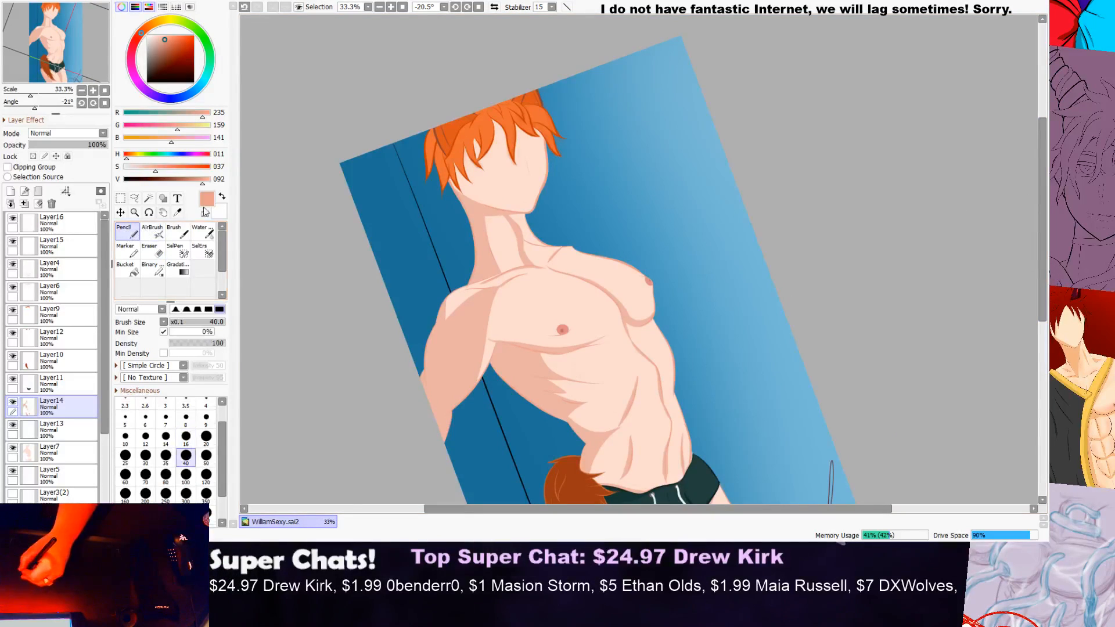
scroll(534, 234, up, 3)
click(150, 213)
mouse_move(913, 320)
mouse_down()
mouse_move(920, 204)
mouse_move(899, 137)
mouse_move(802, 122)
mouse_move(662, 151)
mouse_move(525, 218)
mouse_up()
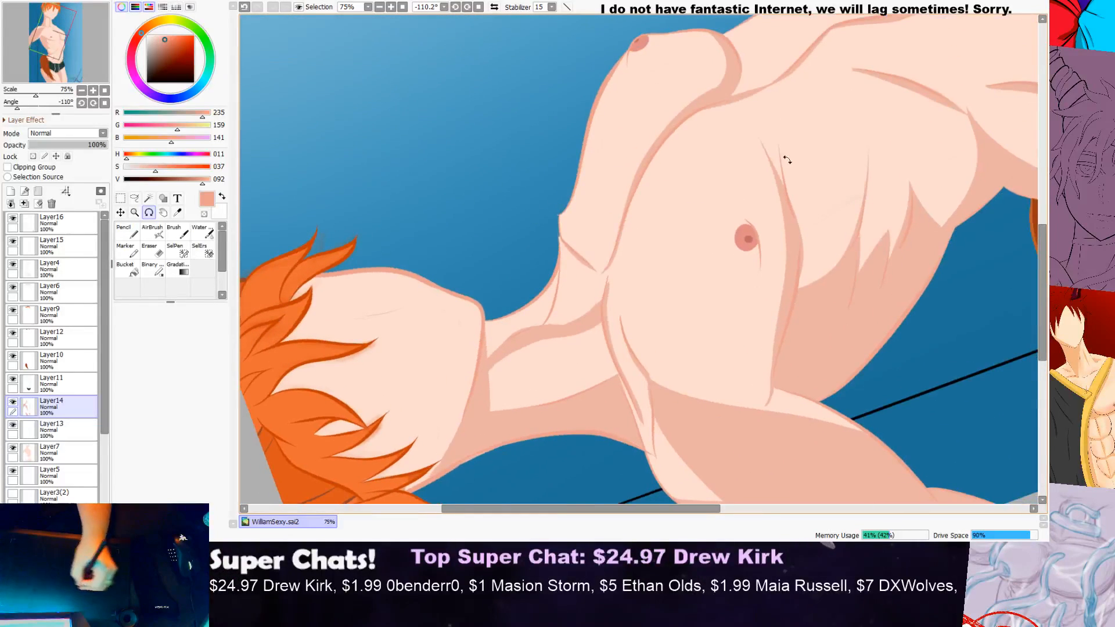
drag(1043, 236, 1030, 276)
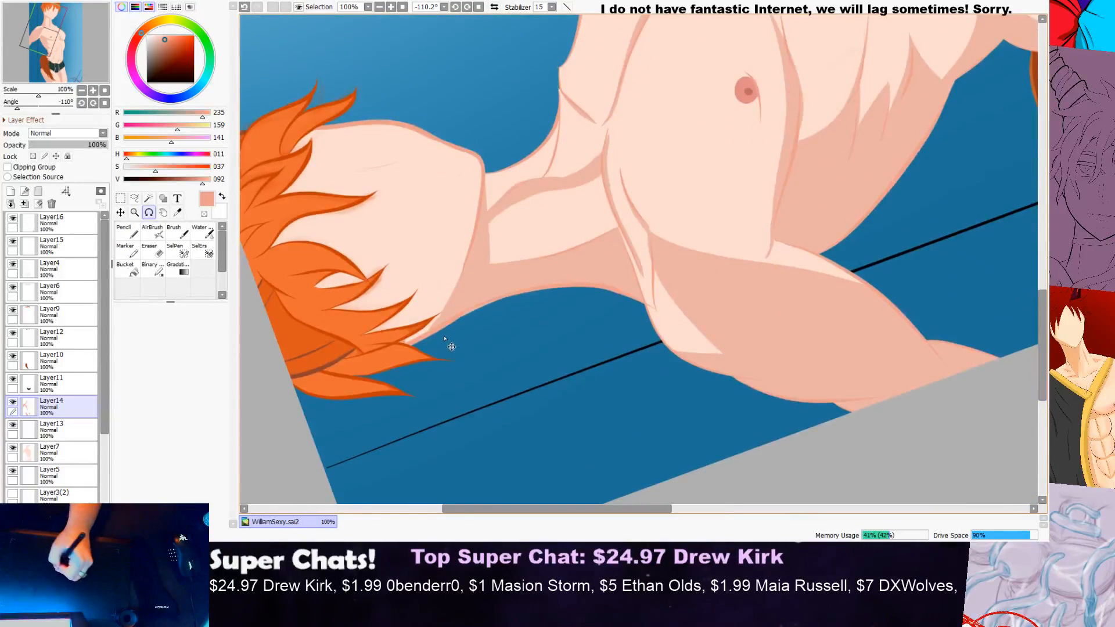
scroll(433, 337, up, 2)
click(124, 237)
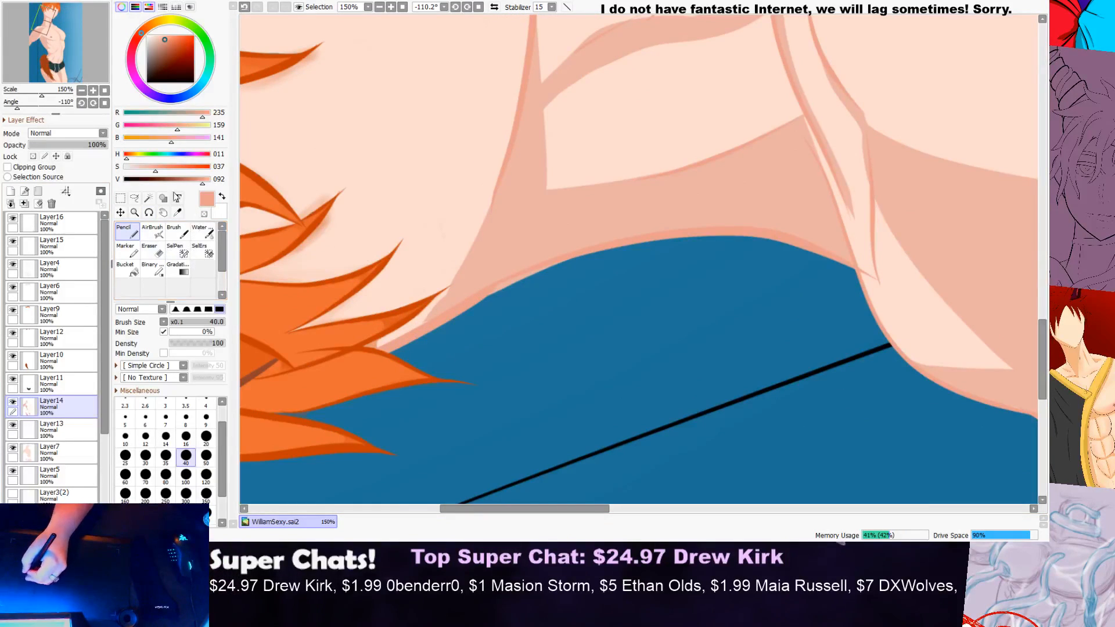
click(176, 234)
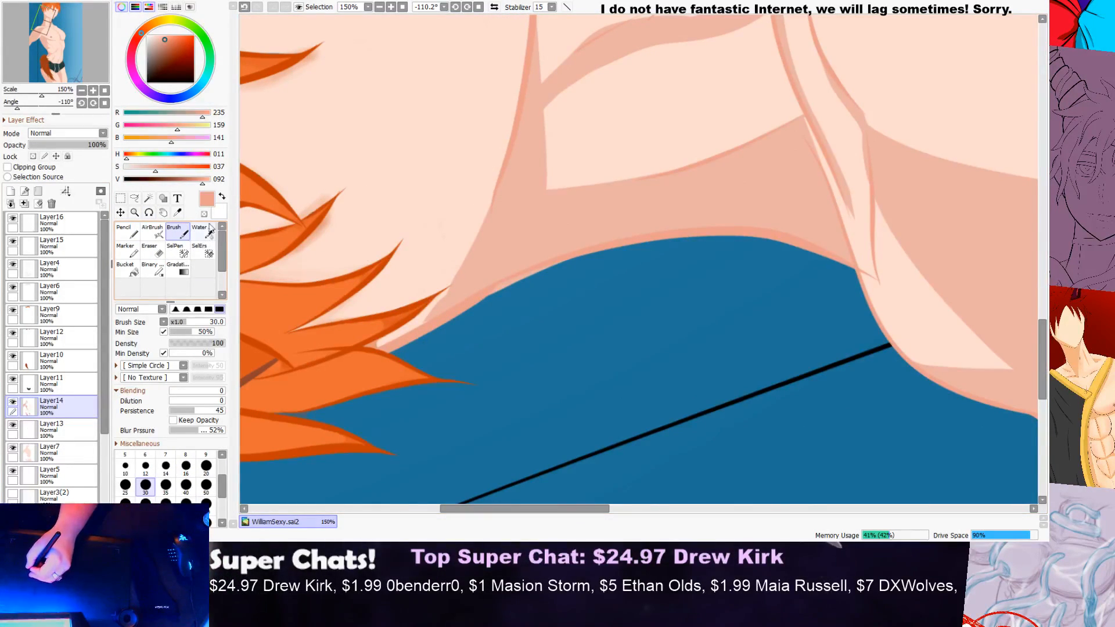
alt+click(530, 199)
click(134, 235)
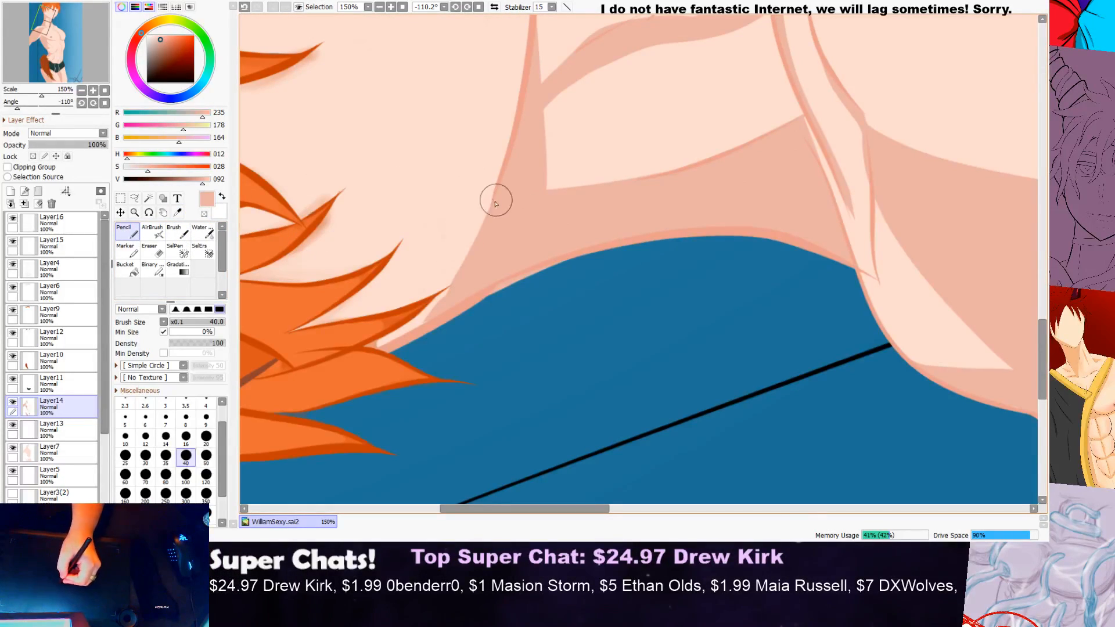
Step: Erase the shading that spills past the outline along the back of the neck beside the hair on Layer14
drag(1042, 357, 1042, 367)
scroll(410, 242, up, 2)
scroll(444, 233, up, 1)
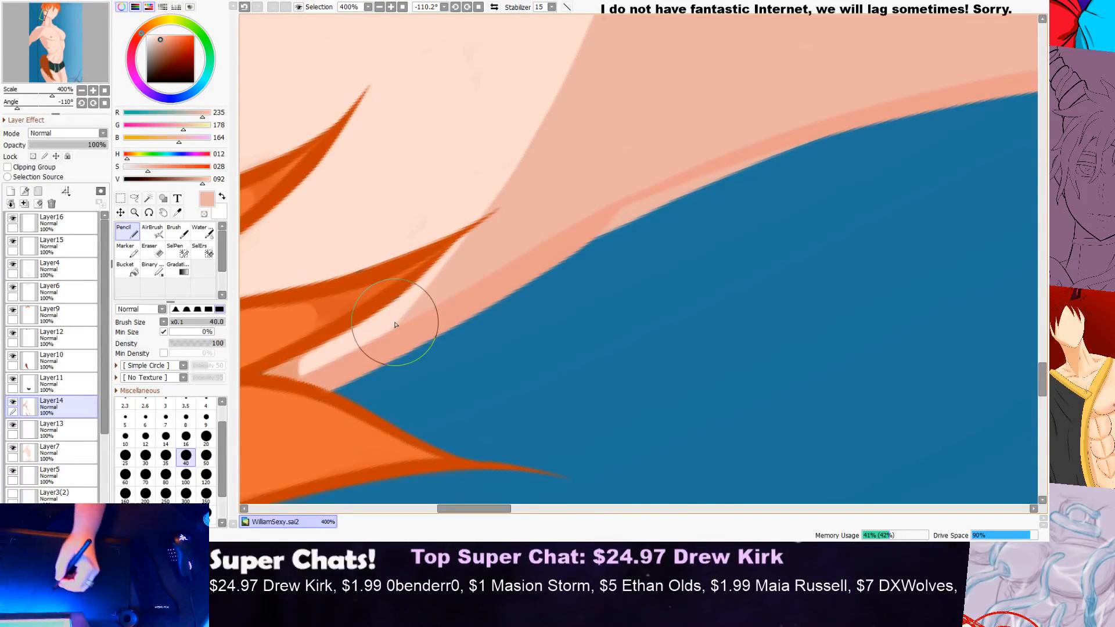
scroll(557, 171, down, 4)
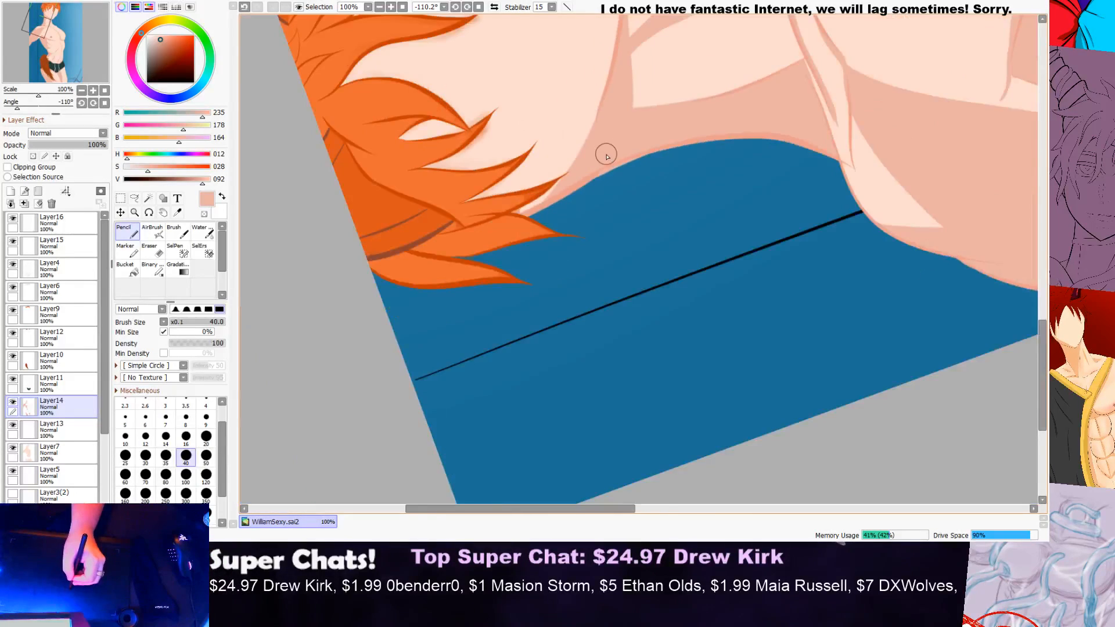
scroll(608, 157, down, 2)
scroll(624, 121, up, 4)
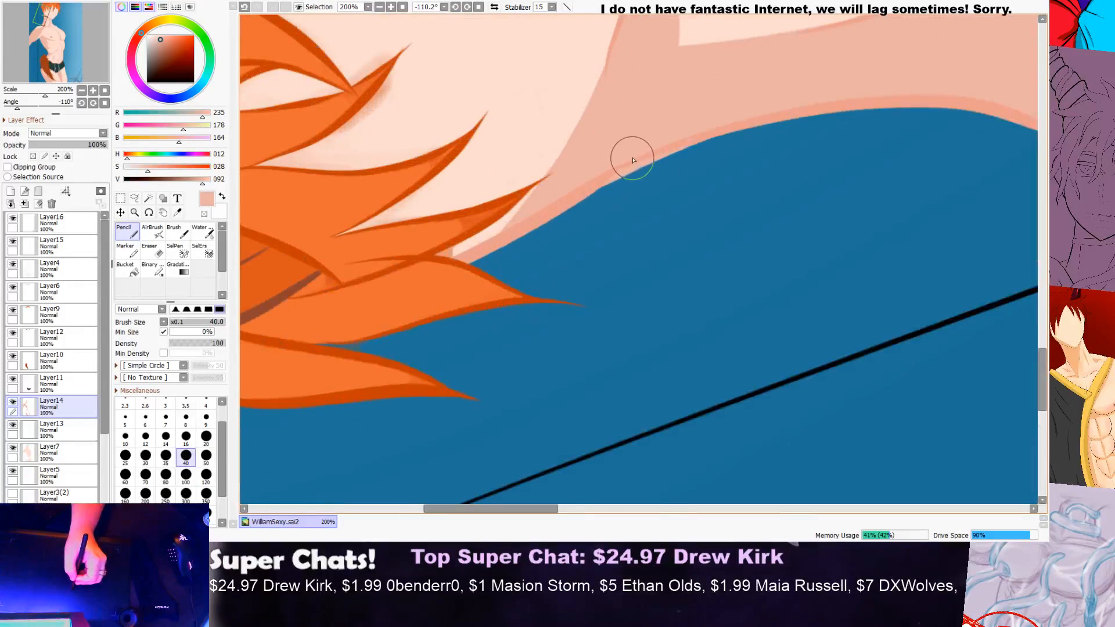
click(151, 249)
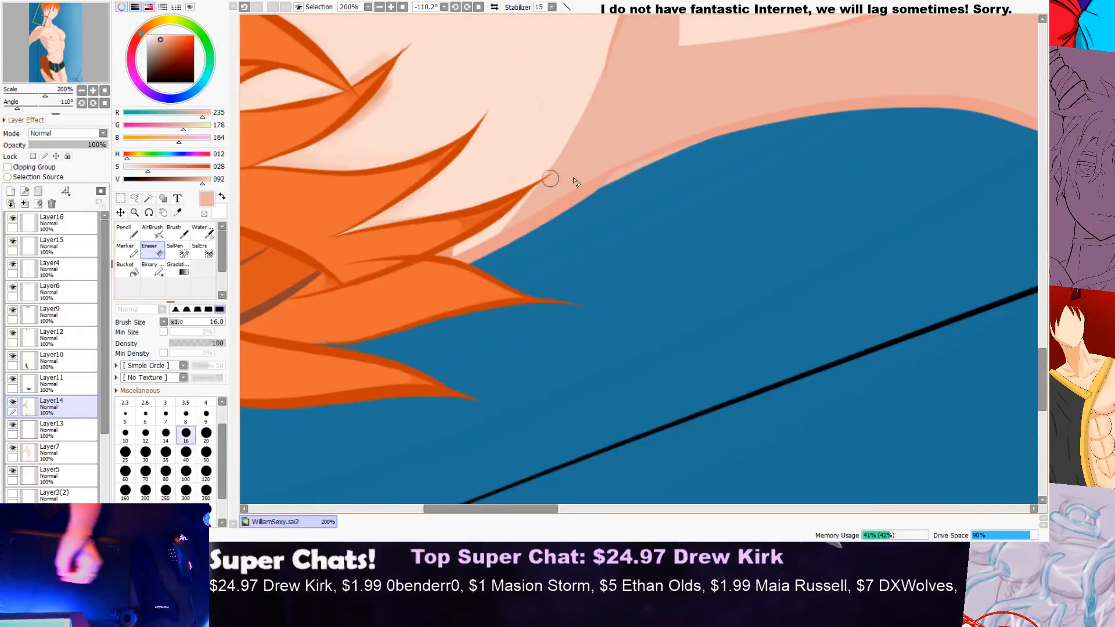
scroll(668, 165, up, 2)
drag(692, 141, 631, 170)
drag(727, 125, 528, 199)
key(ctrl+z)
drag(637, 152, 525, 214)
scroll(512, 227, down, 7)
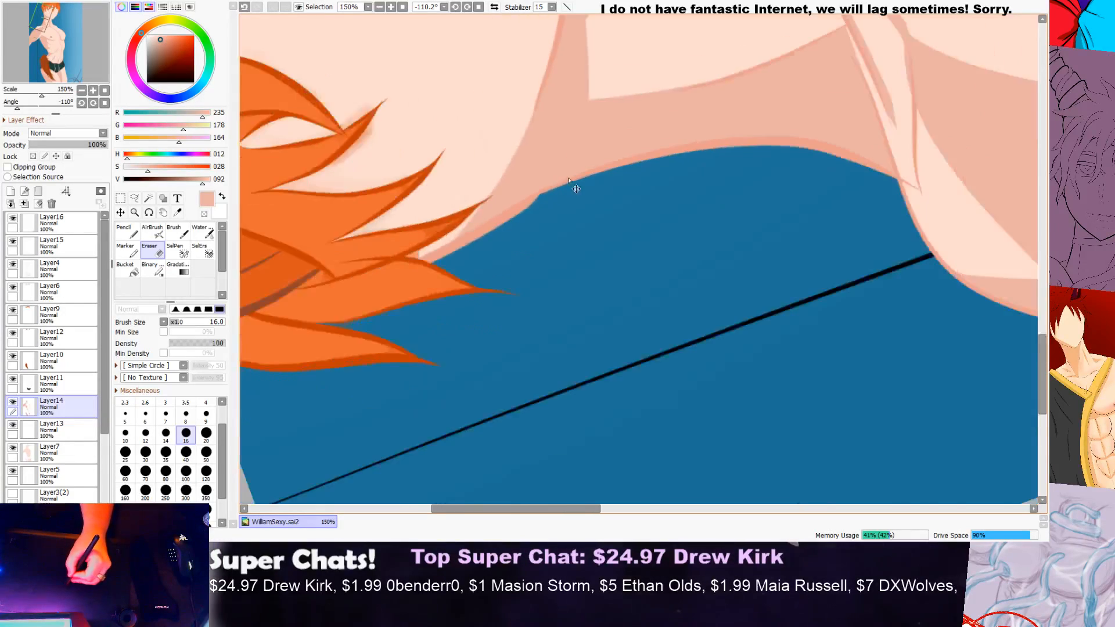
Step: Examine the head, neck, torso, tail and legs in a nearly upright view for remaining gaps and stray shading
scroll(575, 186, up, 3)
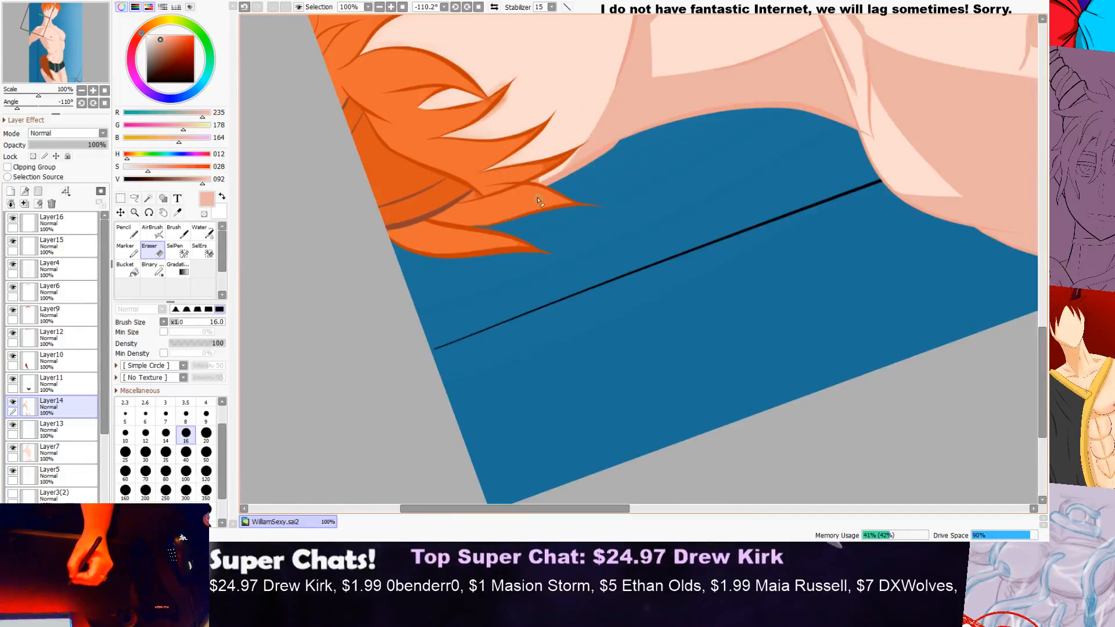
scroll(614, 151, down, 2)
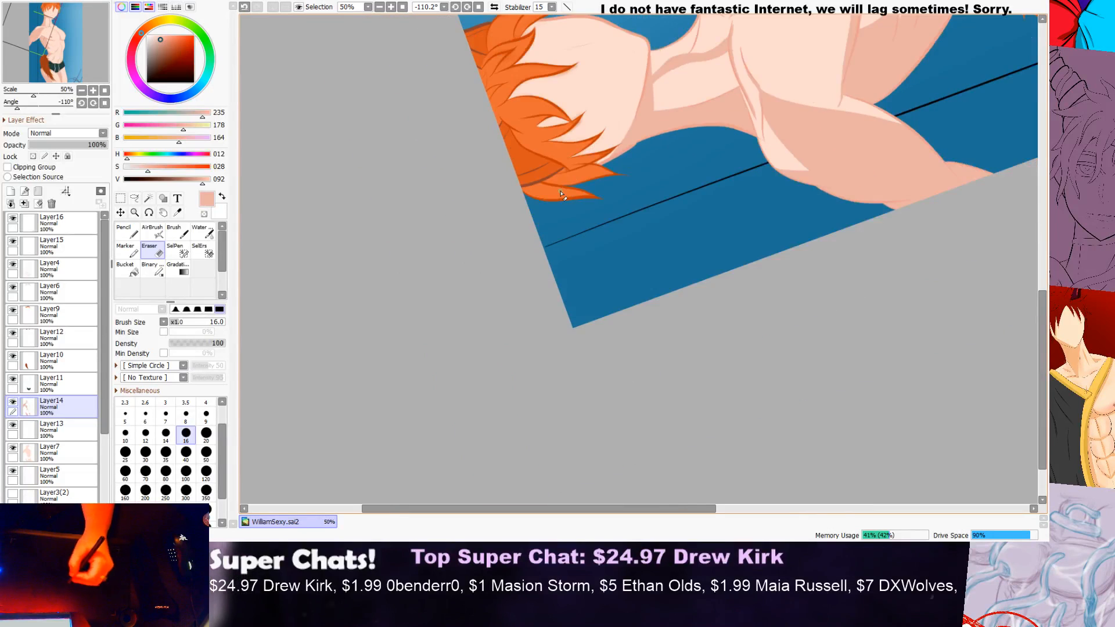
click(150, 213)
drag(310, 287, 653, 130)
scroll(652, 137, down, 1)
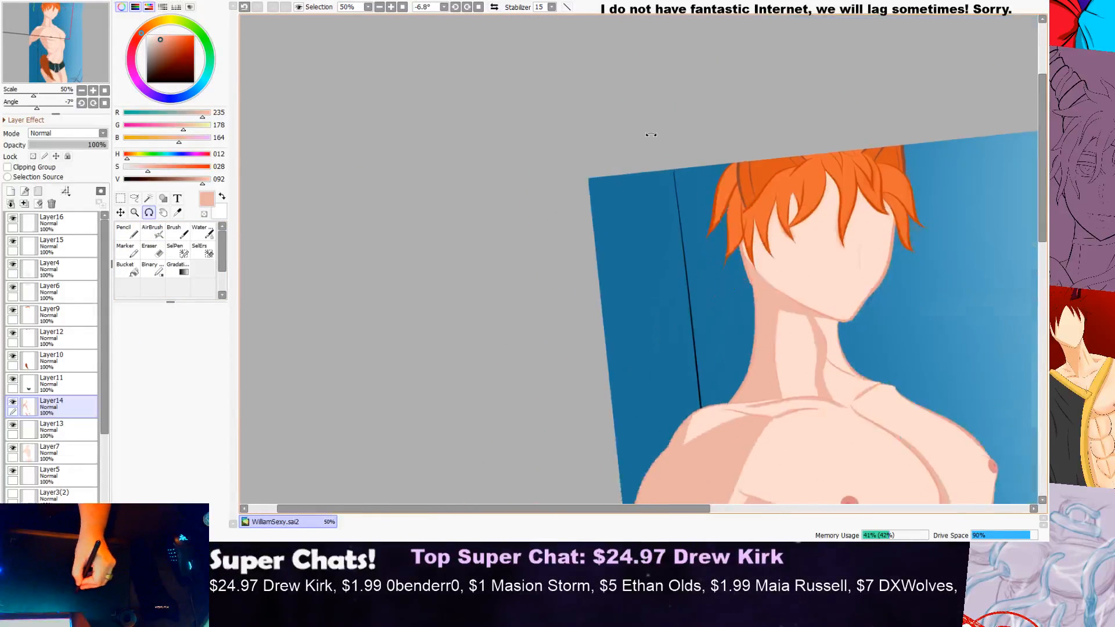
scroll(931, 165, up, 3)
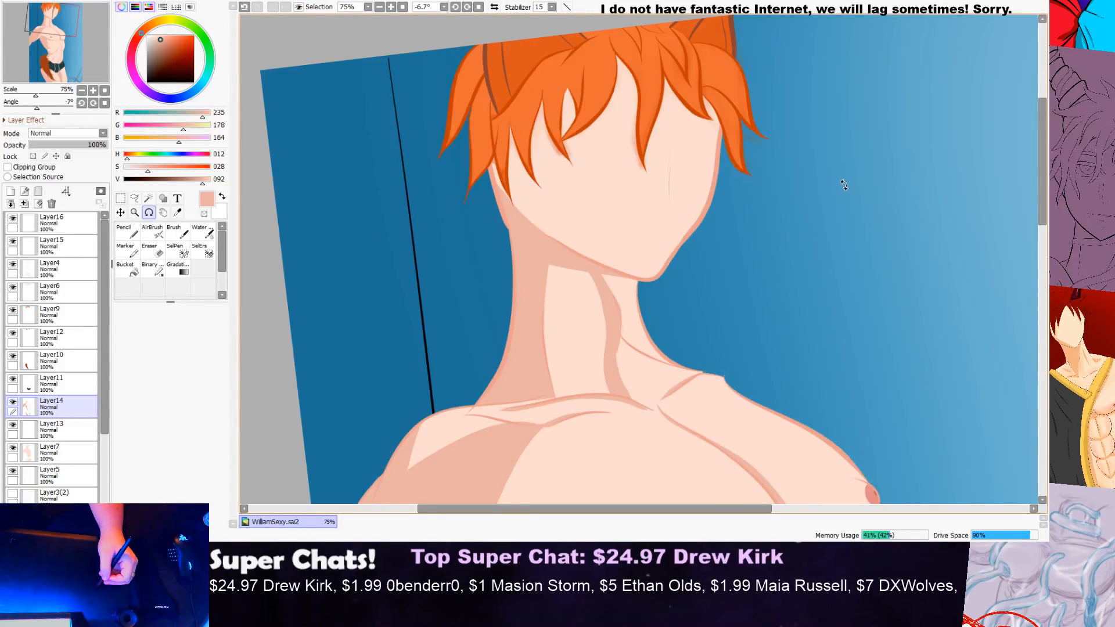
scroll(831, 186, down, 2)
scroll(941, 181, up, 3)
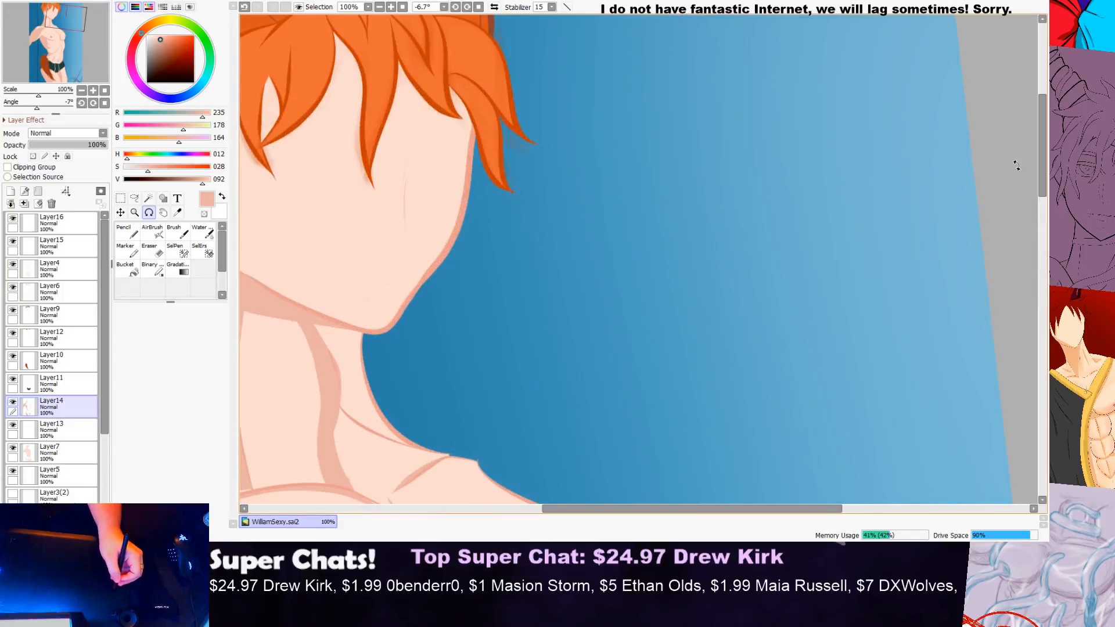
scroll(1013, 165, down, 1)
scroll(1044, 163, up, 1)
drag(1045, 163, 1039, 372)
scroll(1037, 372, down, 1)
scroll(1041, 327, up, 1)
scroll(1041, 328, down, 3)
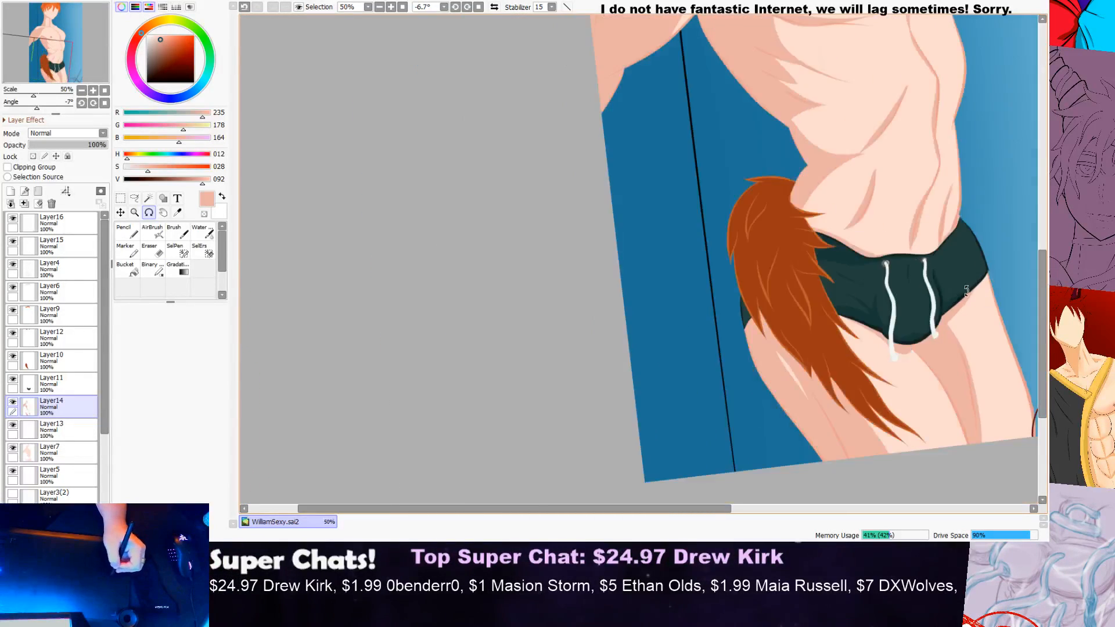
drag(617, 507, 767, 462)
drag(1044, 334, 1043, 224)
scroll(674, 293, up, 1)
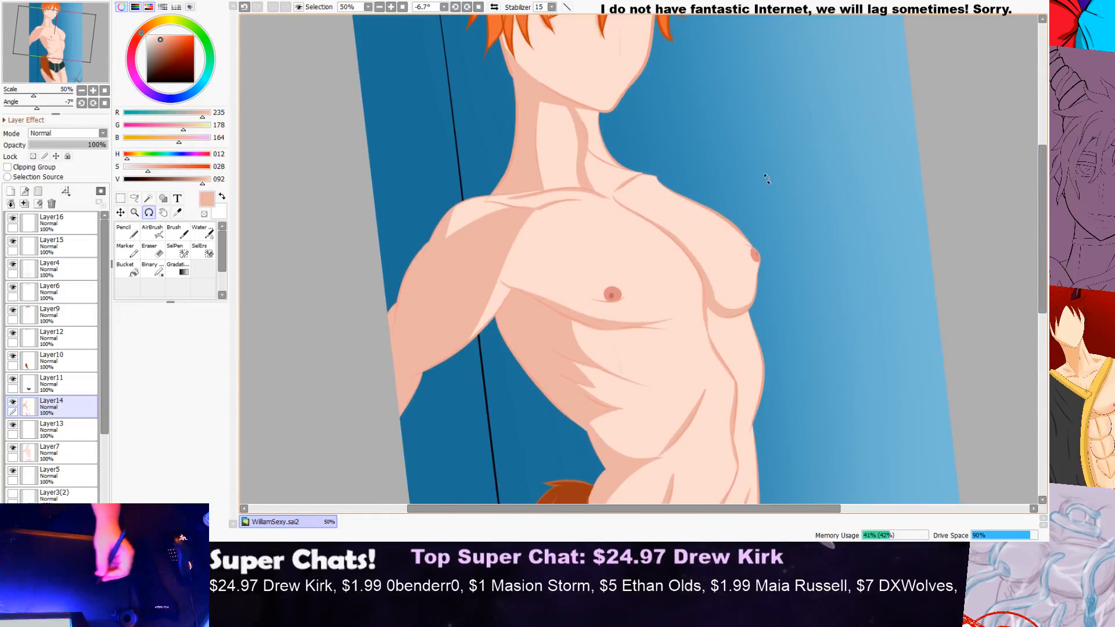
Step: Extend the shading in a curved band over the top edge of the near shoulder on Layer14 and fill the gap between band and outline
scroll(514, 177, up, 3)
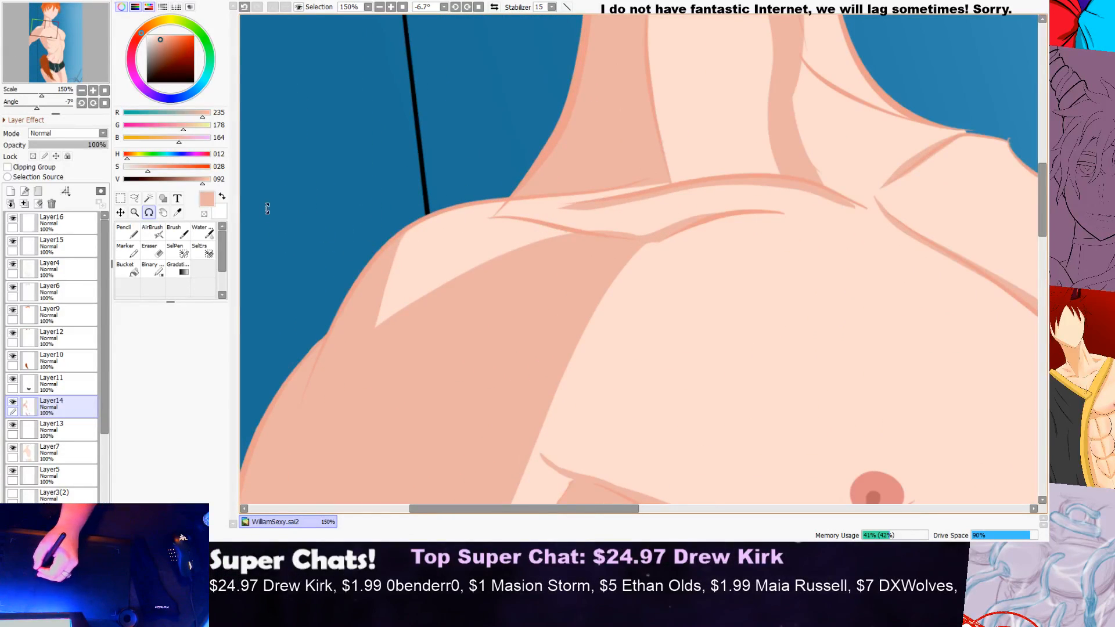
click(127, 233)
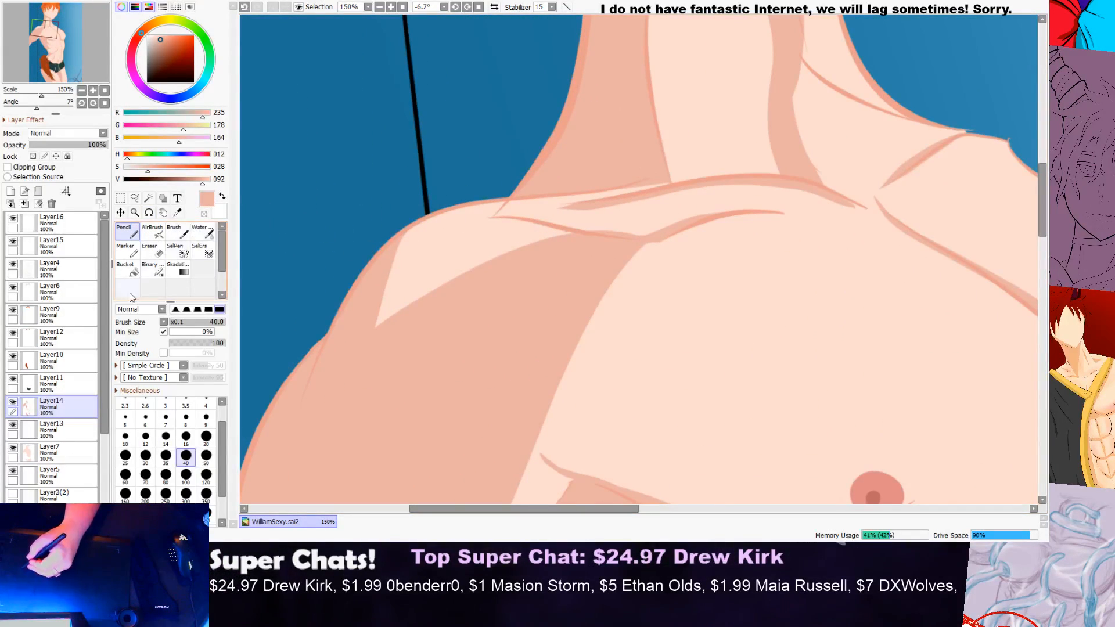
scroll(411, 262, up, 2)
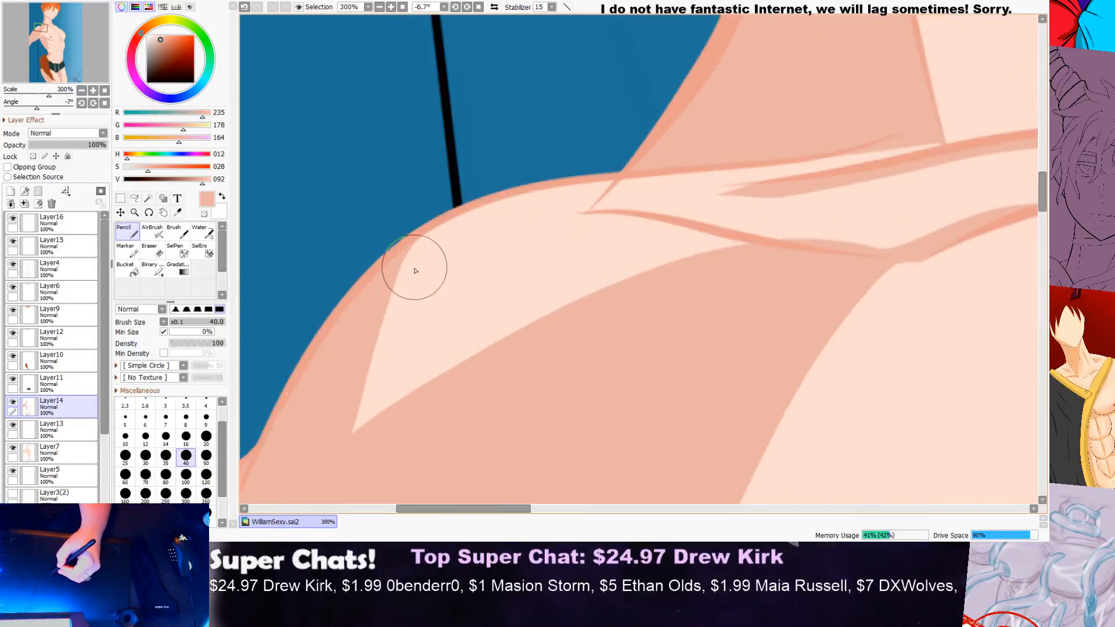
drag(456, 204, 505, 172)
key(ctrl+z)
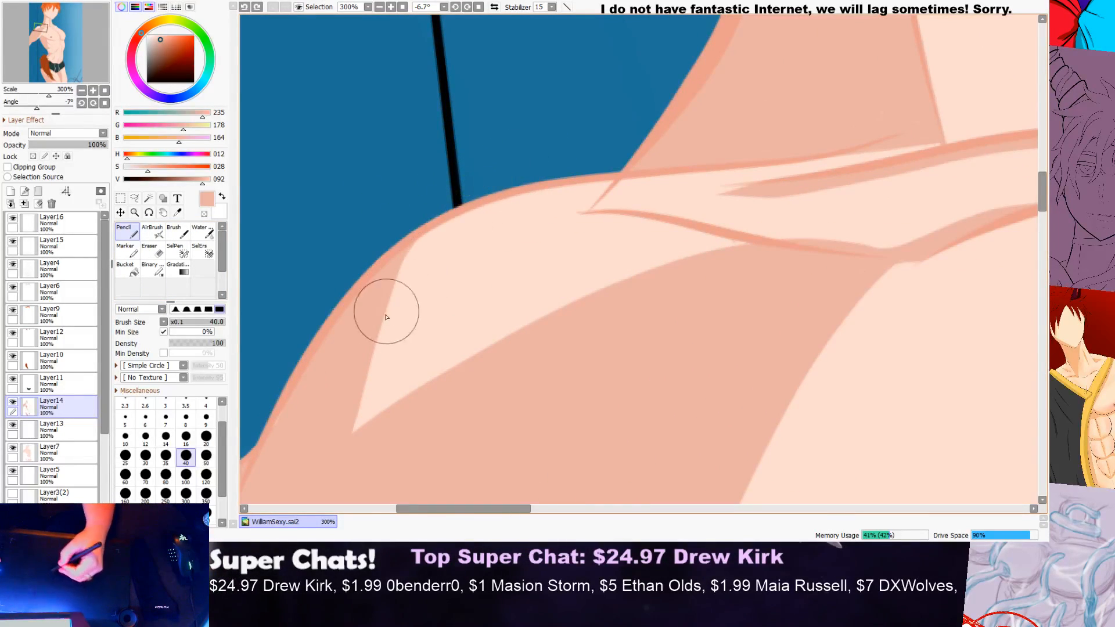
drag(373, 347, 553, 163)
key(ctrl+z)
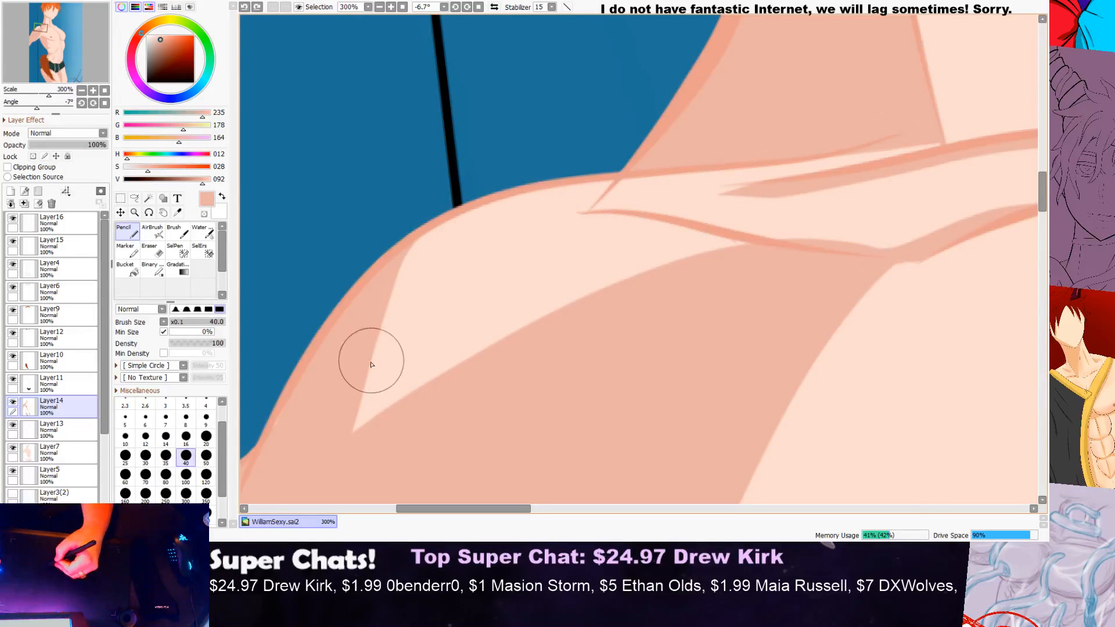
drag(370, 346, 533, 192)
scroll(544, 192, down, 2)
scroll(559, 164, up, 2)
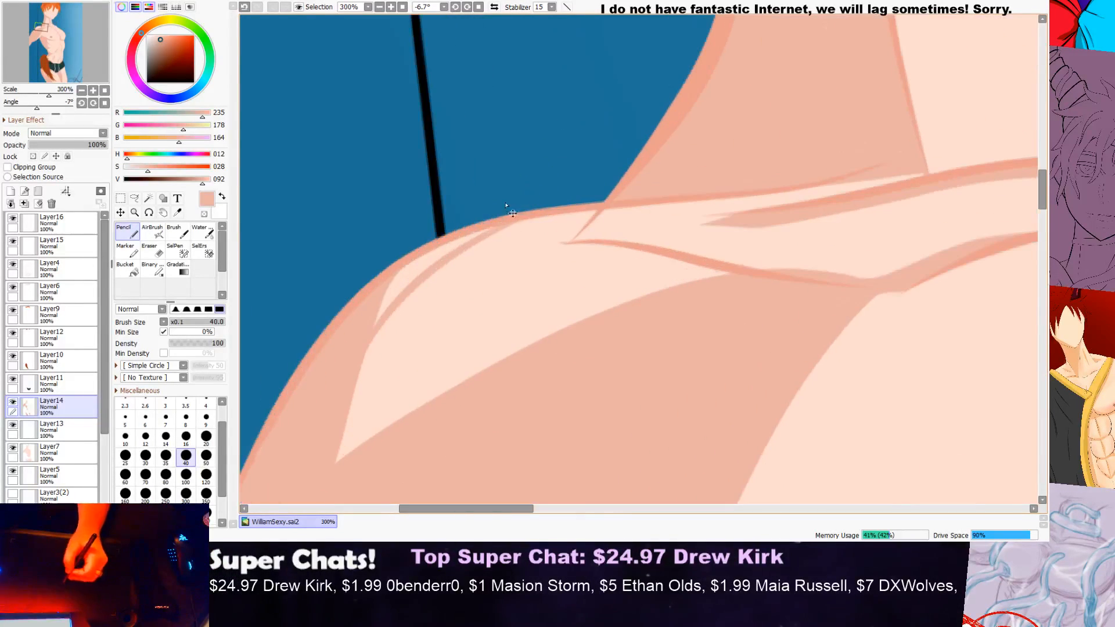
key(ctrl+z)
drag(370, 340, 576, 198)
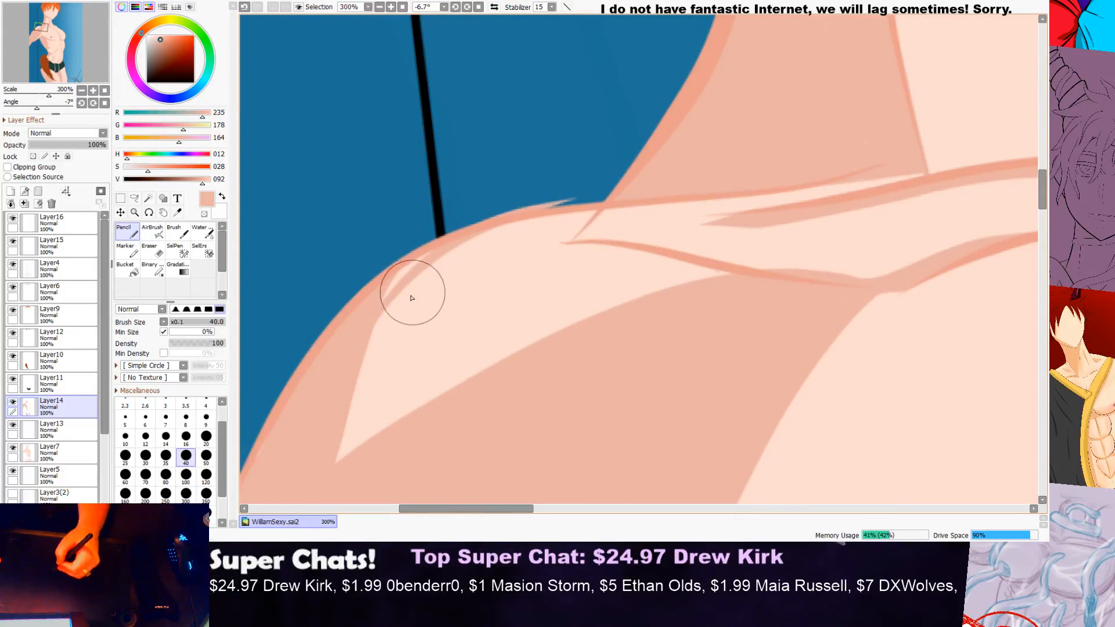
key(ctrl+z)
drag(342, 411, 535, 184)
key(ctrl+z)
drag(334, 433, 553, 186)
key(ctrl+z)
mouse_move(343, 413)
mouse_down()
mouse_move(408, 280)
mouse_move(593, 197)
mouse_up()
scroll(366, 289, up, 2)
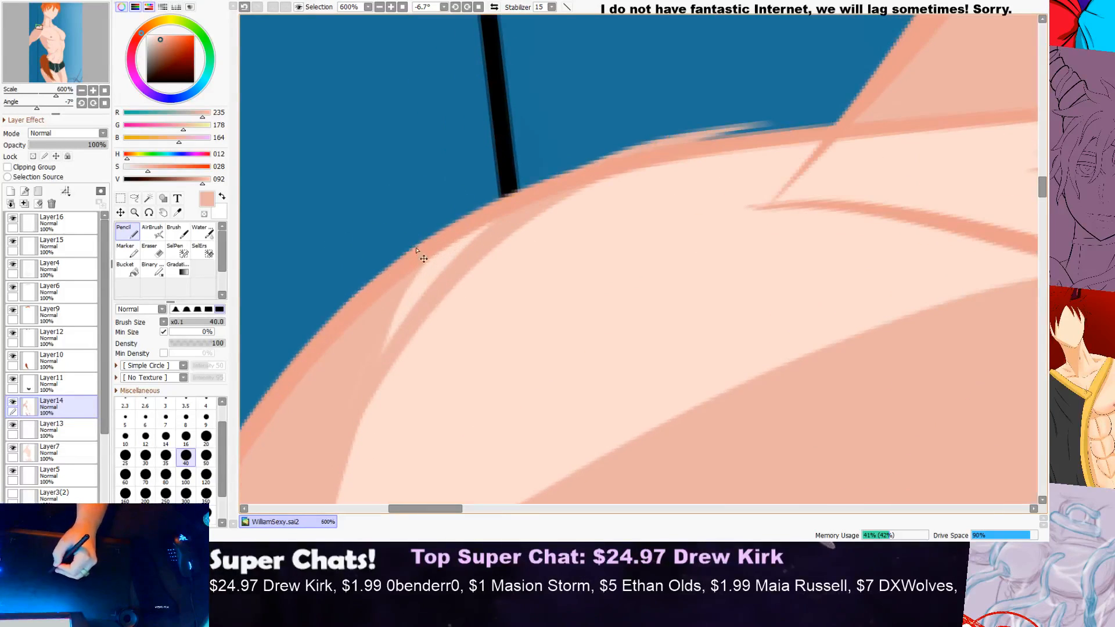
mouse_move(369, 335)
mouse_down()
mouse_move(427, 280)
mouse_move(379, 336)
mouse_move(371, 369)
mouse_up()
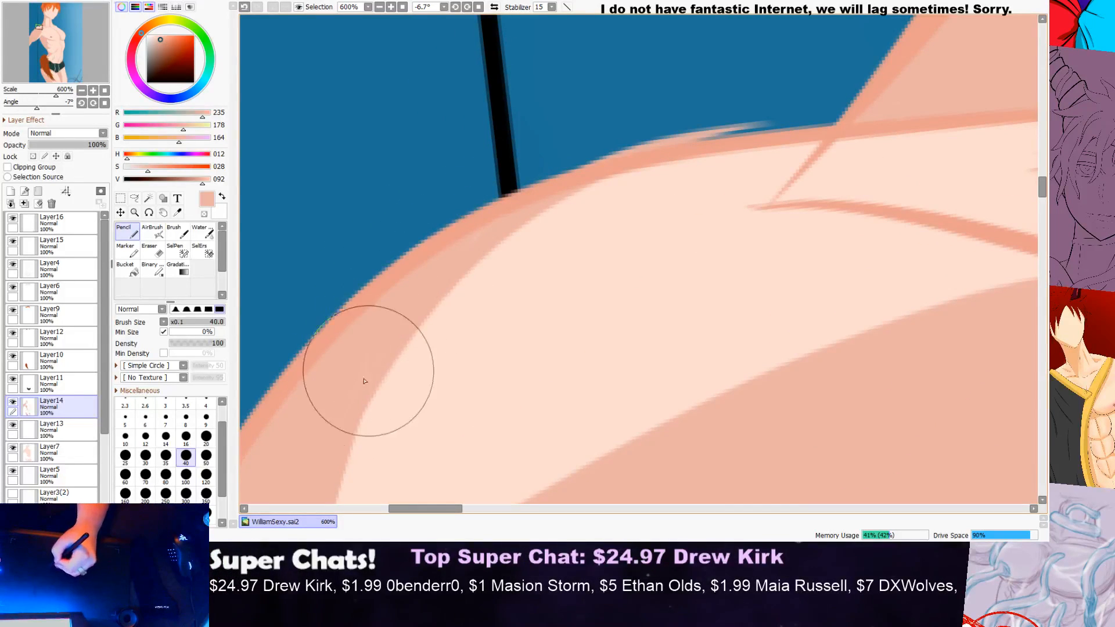
Step: Erase the shading that spills outside the outline on top of the near shoulder on Layer14
scroll(440, 269, down, 3)
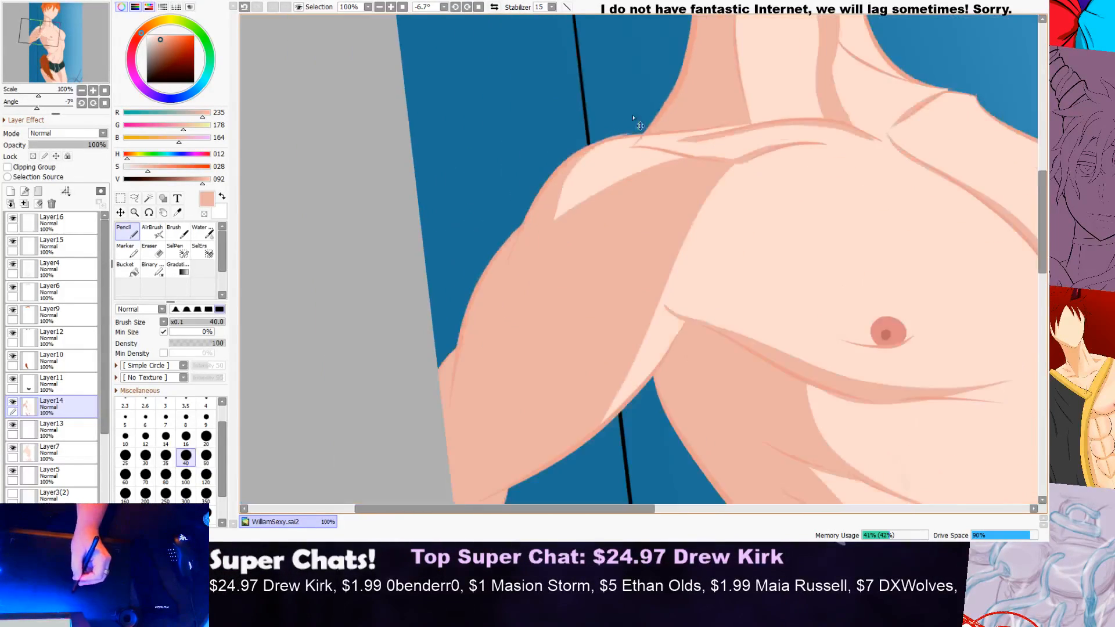
scroll(645, 98, up, 1)
key(e)
scroll(500, 198, up, 2)
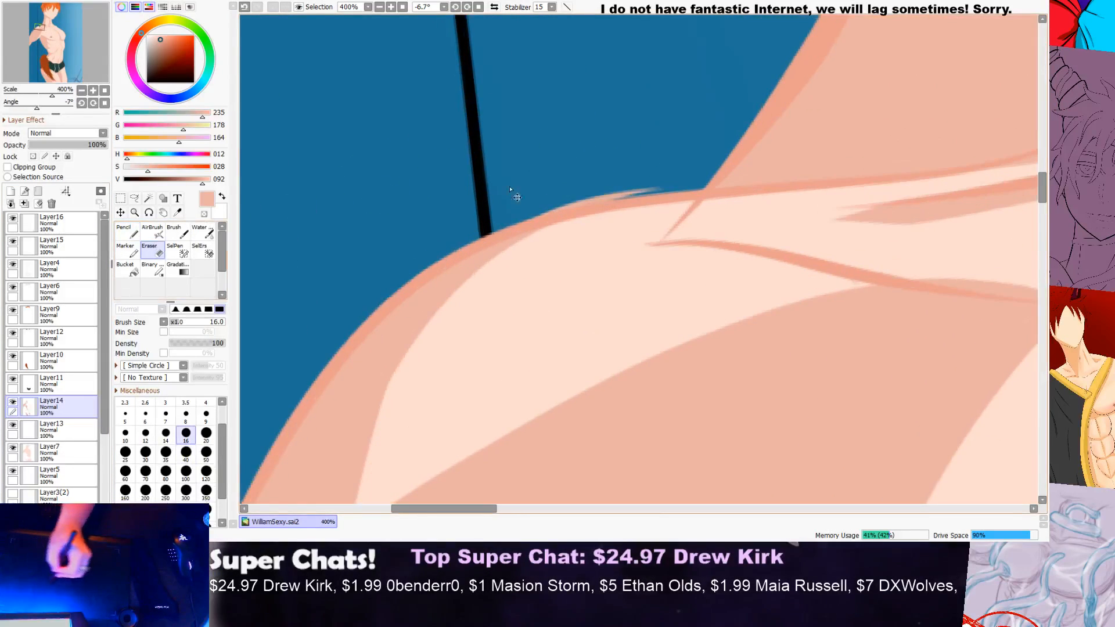
drag(681, 173, 544, 213)
drag(602, 186, 487, 226)
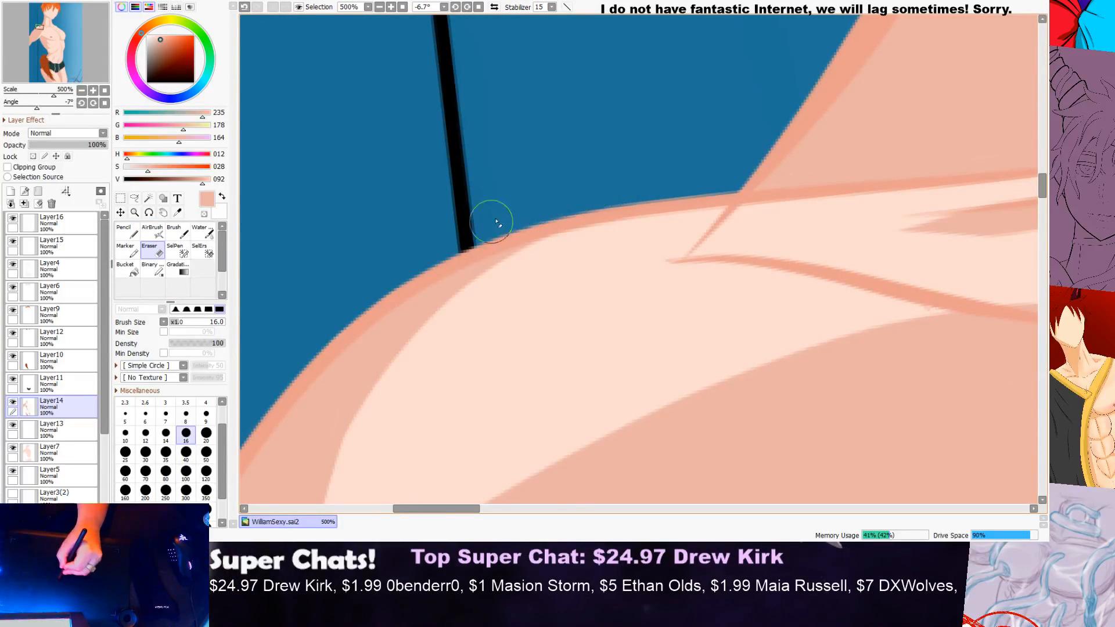
drag(554, 194, 459, 235)
scroll(628, 163, down, 2)
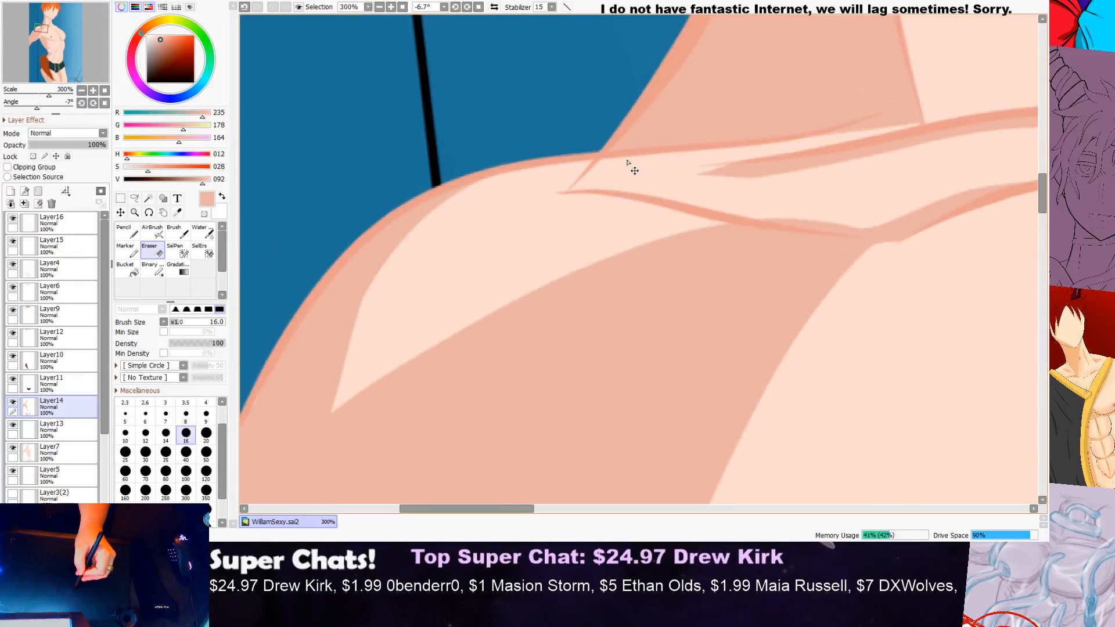
Step: Examine the shoulders, neck, chest, waist and tail for further shading gaps and stray marks
scroll(610, 204, down, 5)
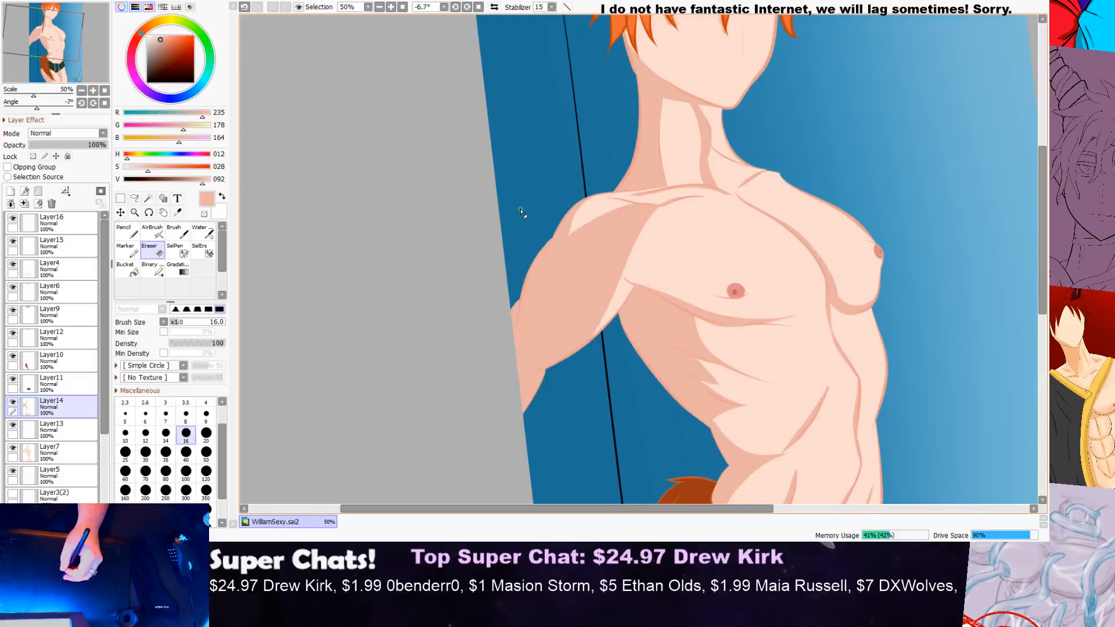
scroll(521, 211, down, 1)
scroll(668, 122, up, 3)
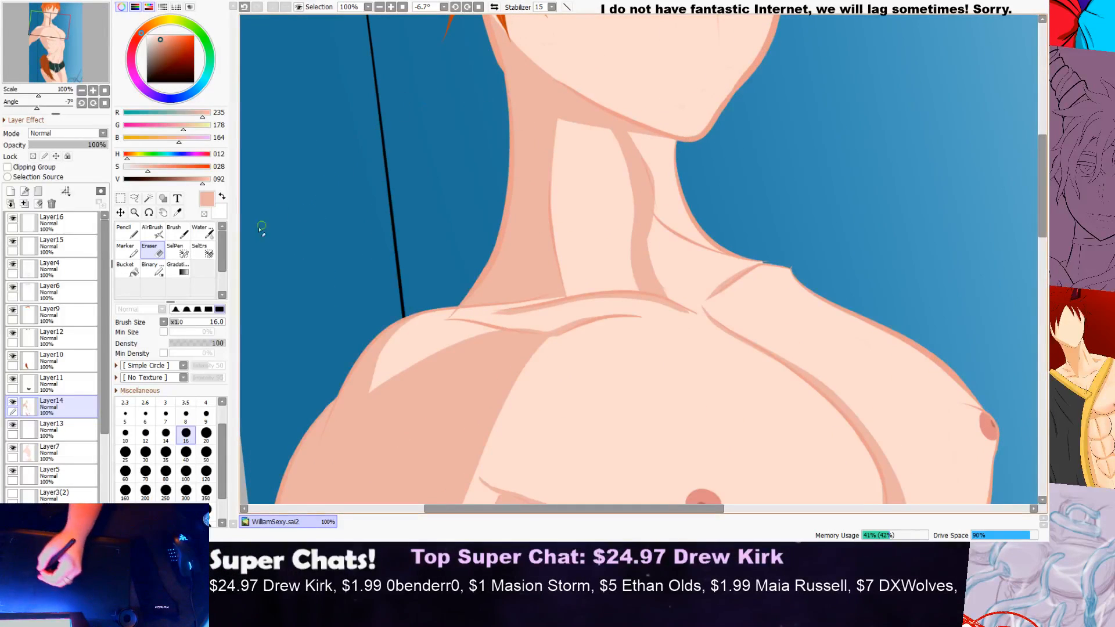
key(n)
scroll(643, 207, down, 1)
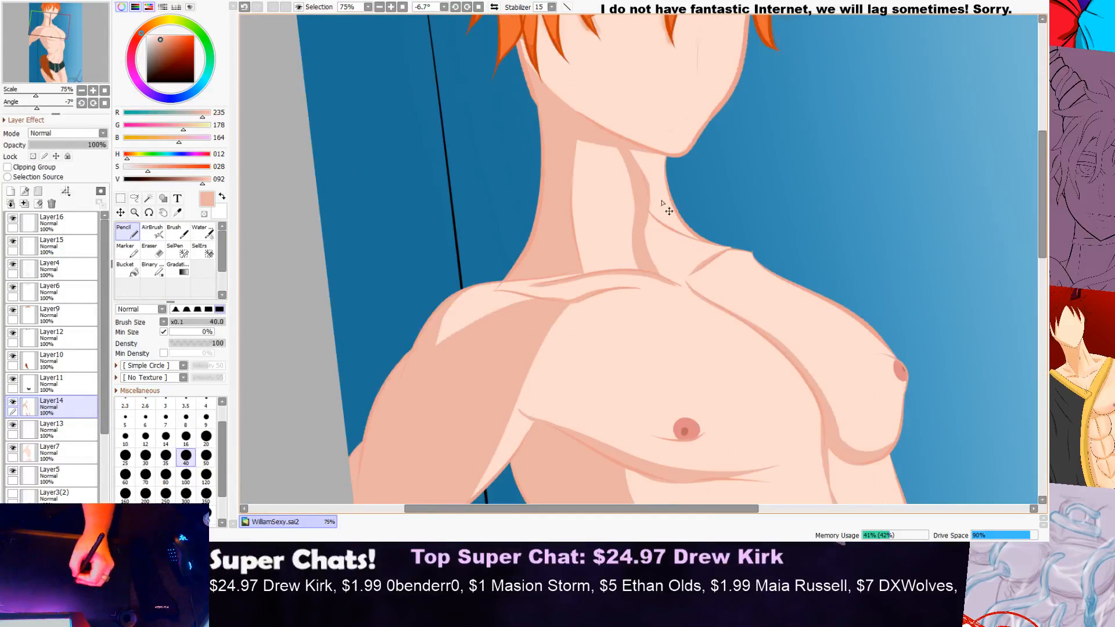
scroll(979, 209, up, 2)
drag(1041, 198, 1000, 319)
scroll(1030, 223, down, 2)
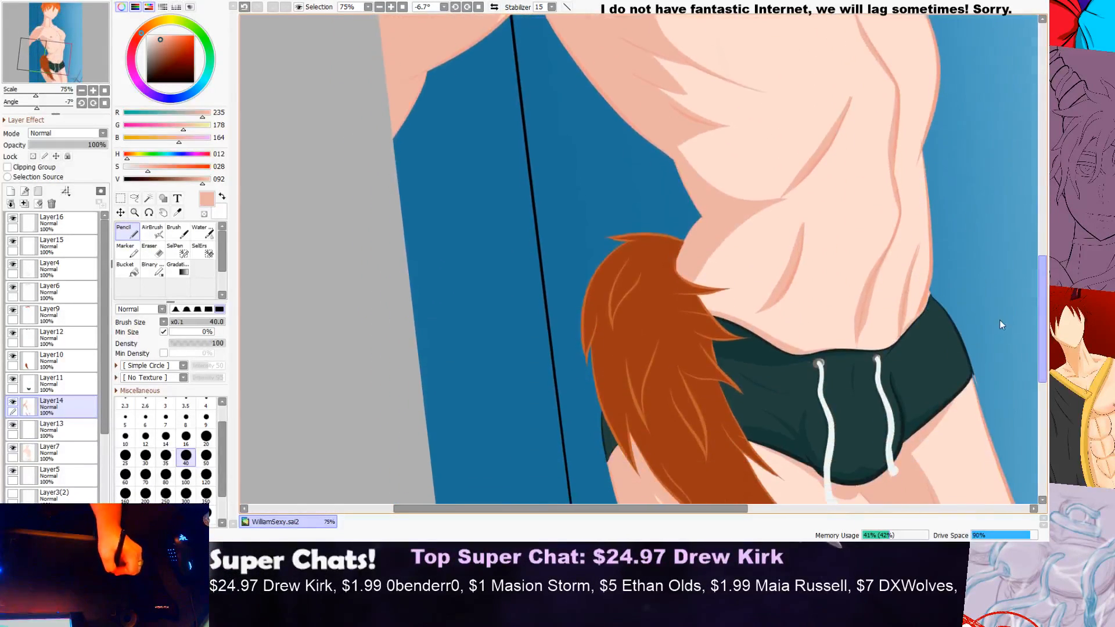
Step: Examine the waist, torso, shoulders, face and hair for remaining shading gaps and unshaded areas
scroll(1009, 263, up, 4)
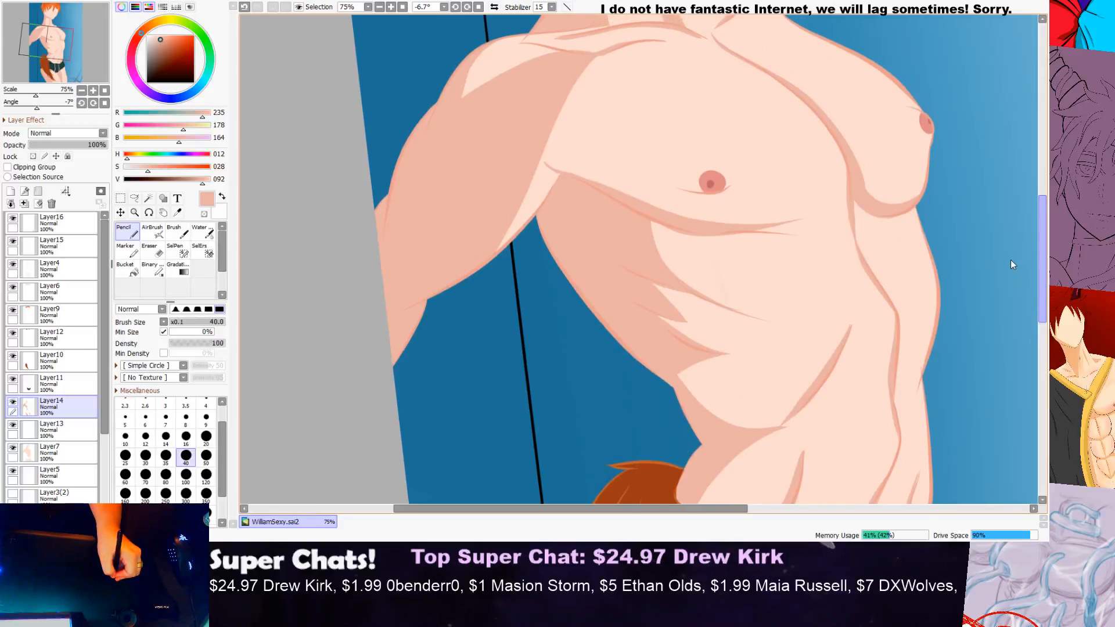
scroll(930, 224, up, 2)
scroll(486, 195, down, 2)
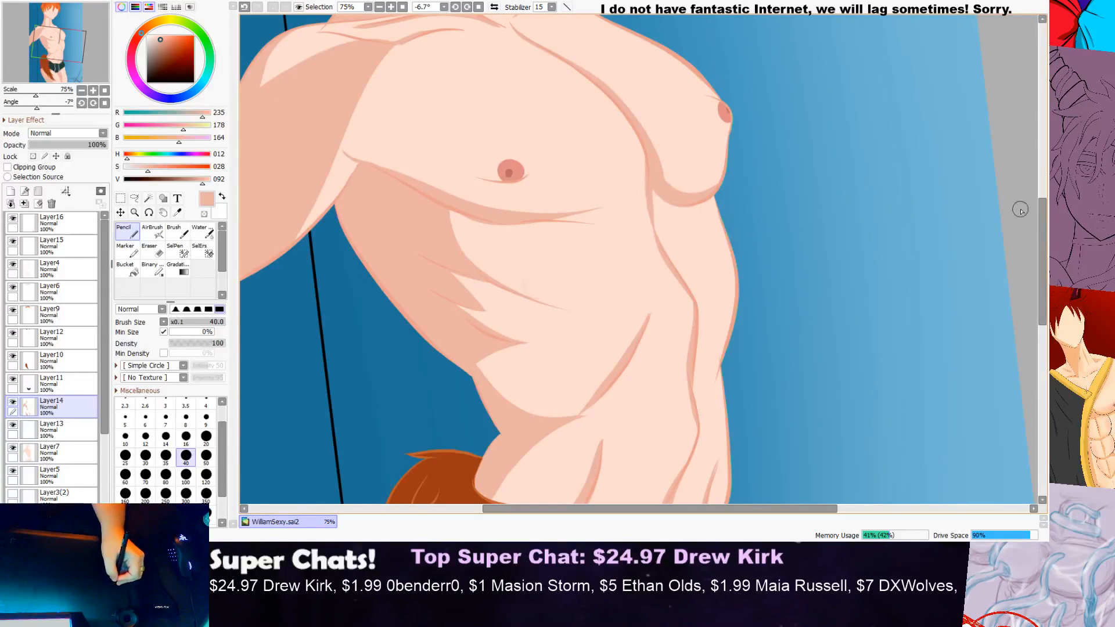
mouse_move(1043, 223)
mouse_down()
mouse_move(1010, 361)
mouse_move(1019, 273)
mouse_move(1048, 219)
mouse_up()
scroll(1029, 269, down, 3)
scroll(1044, 221, up, 3)
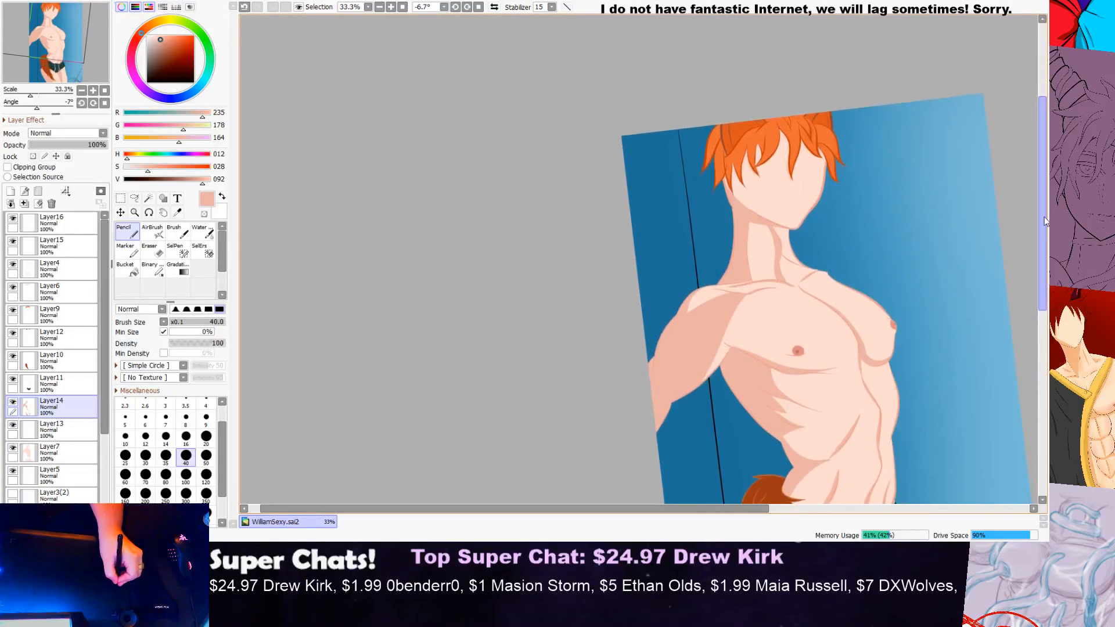
scroll(671, 92, up, 4)
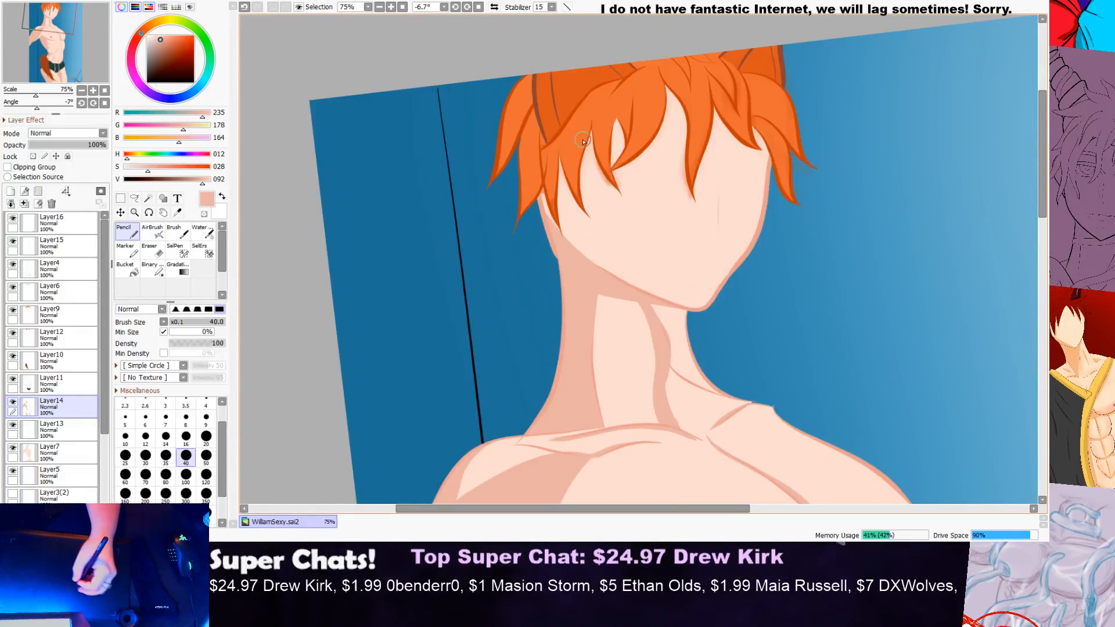
drag(1044, 186, 1037, 167)
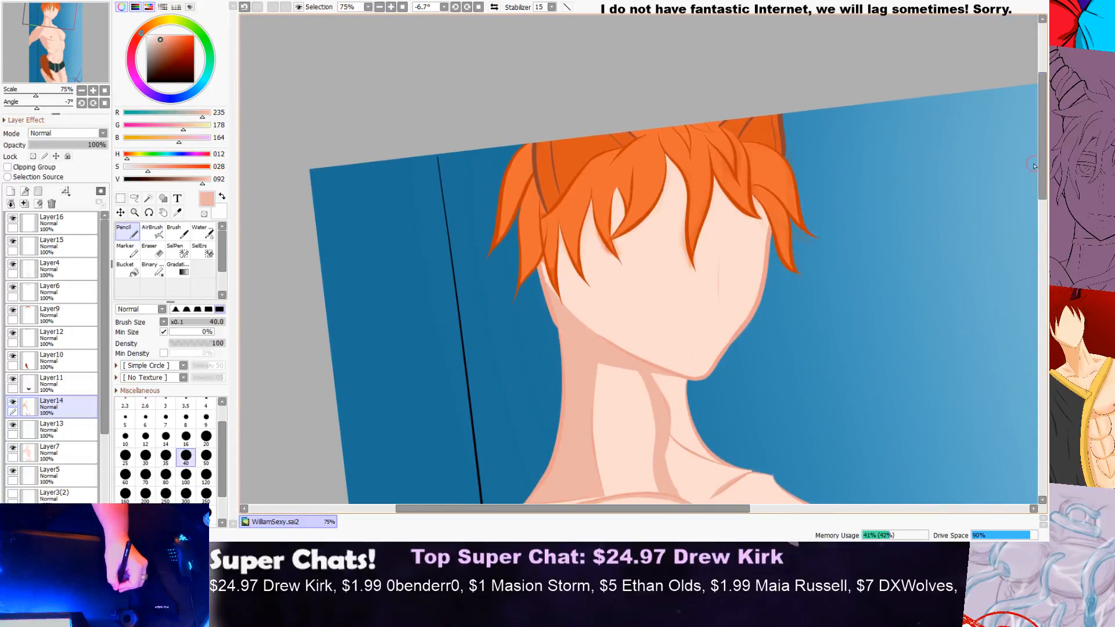
scroll(720, 155, up, 2)
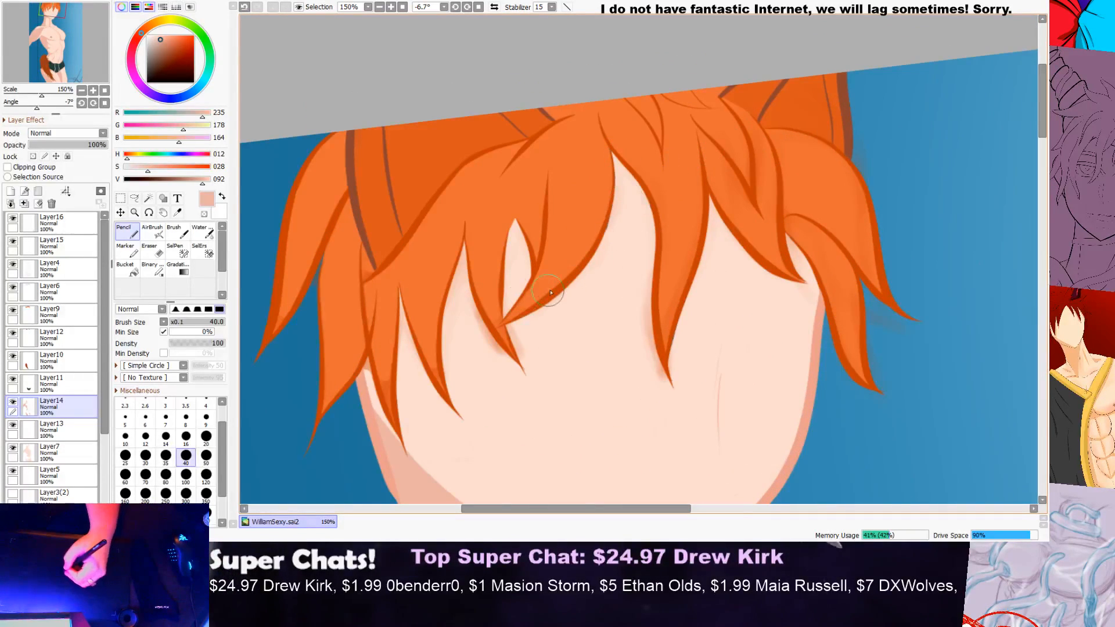
scroll(536, 295, down, 1)
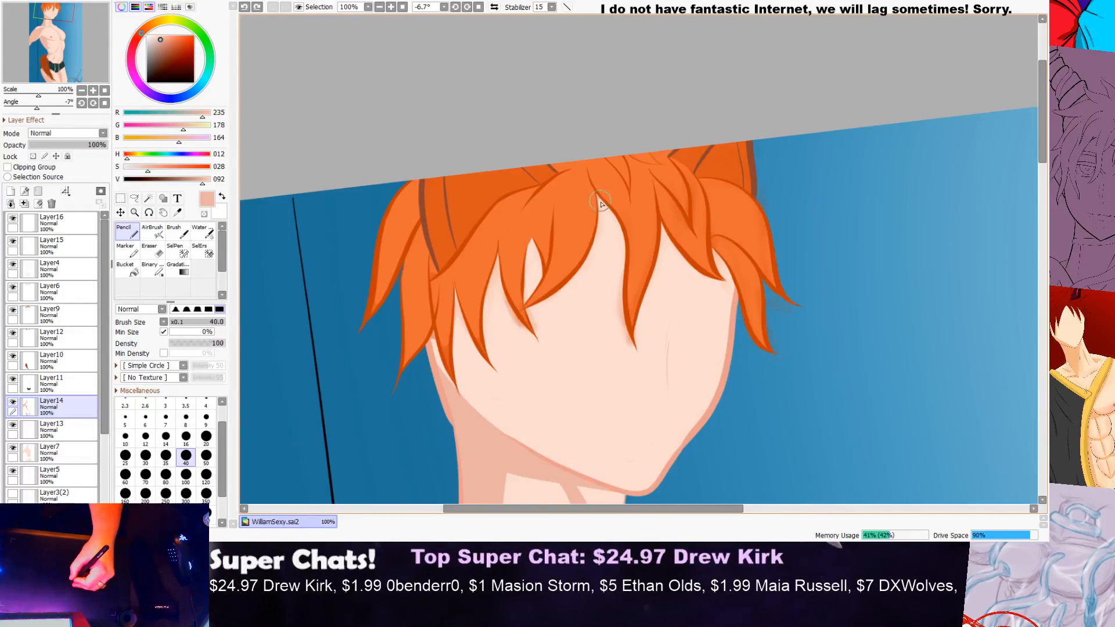
Step: Try to paint a shadow on the forehead along the edge of the central hair lock on Layer14
mouse_move(600, 200)
mouse_down()
mouse_move(630, 246)
mouse_move(630, 312)
mouse_up()
key(ctrl+z)
drag(598, 198, 631, 343)
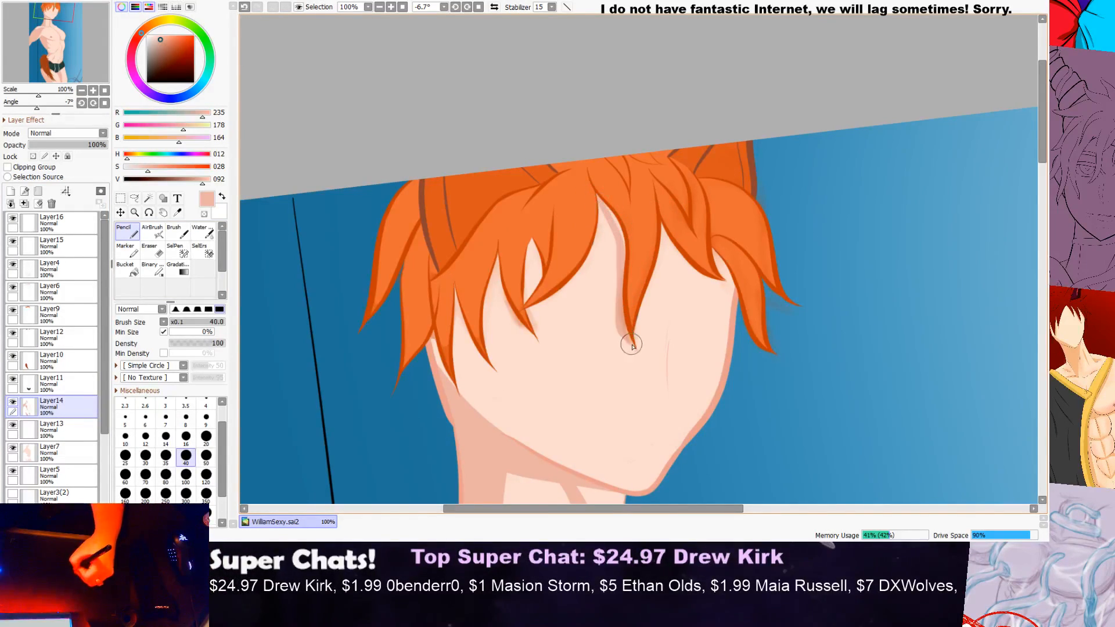
key(ctrl+z)
scroll(637, 268, up, 1)
scroll(638, 269, up, 1)
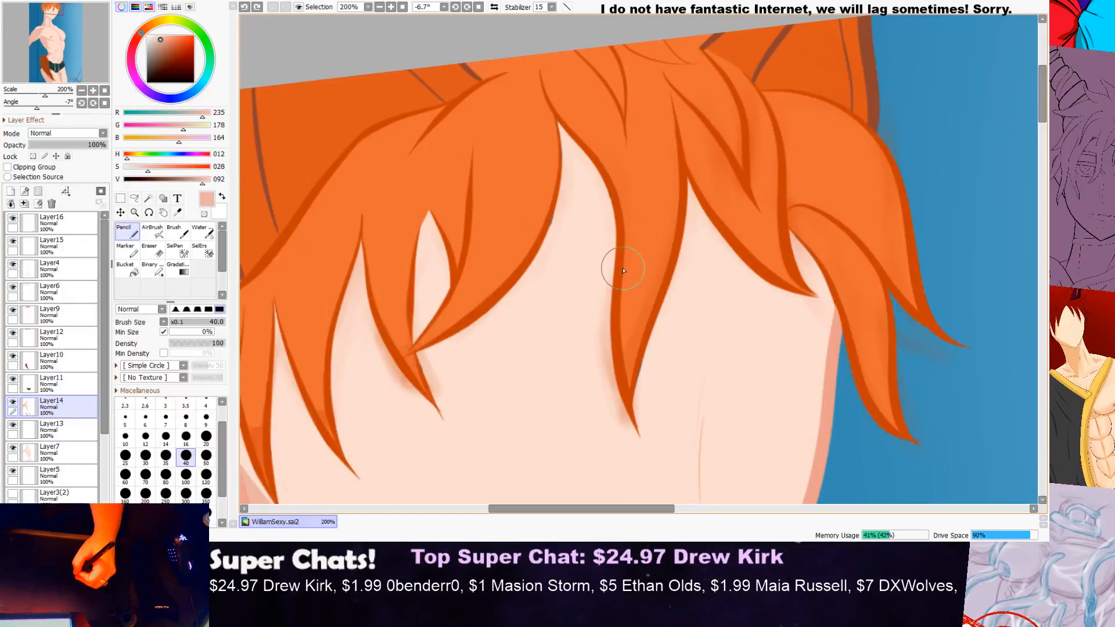
mouse_move(572, 138)
mouse_down()
mouse_move(610, 264)
mouse_move(598, 316)
mouse_up()
key(ctrl+z)
scroll(563, 221, up, 2)
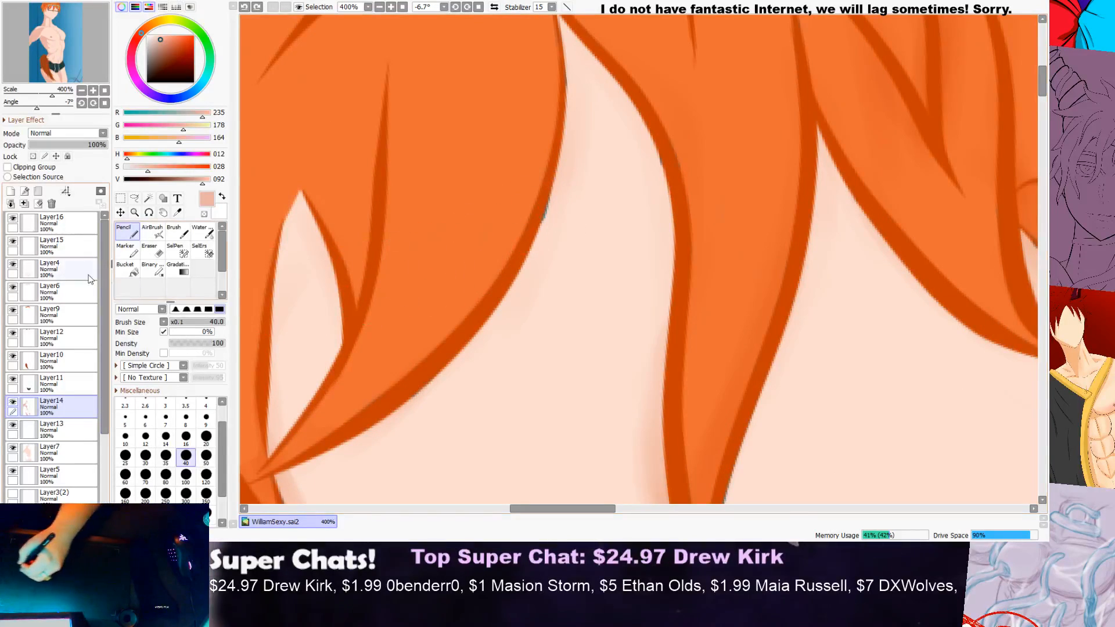
Step: Sample the forehead's base skin colour and pencil over the gaps along the central hair locks' edges on Layer7
click(51, 453)
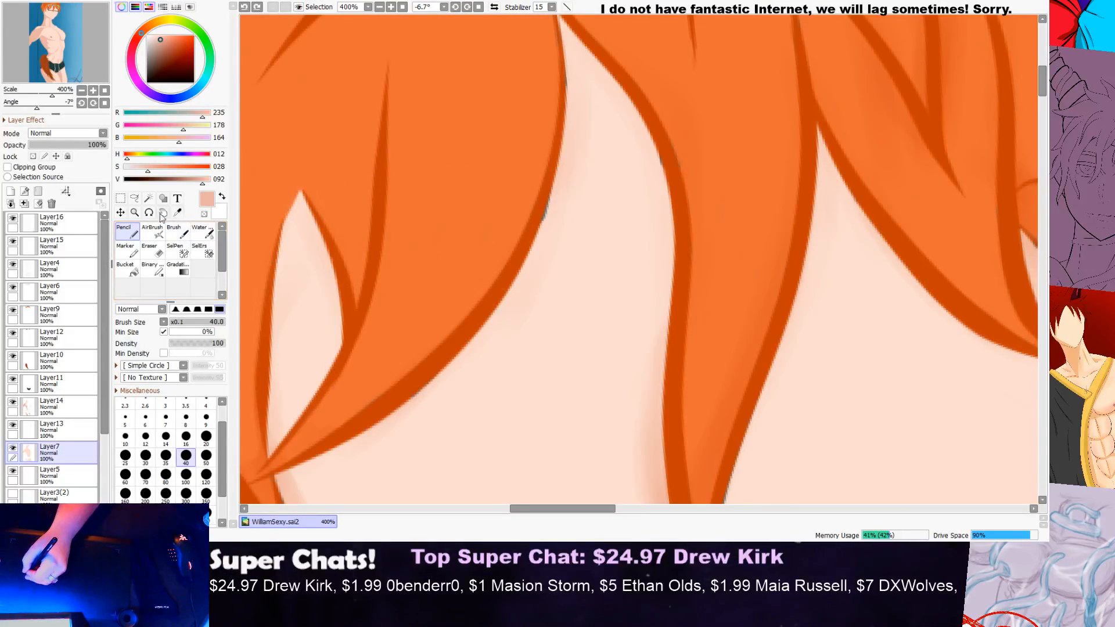
alt+click(614, 166)
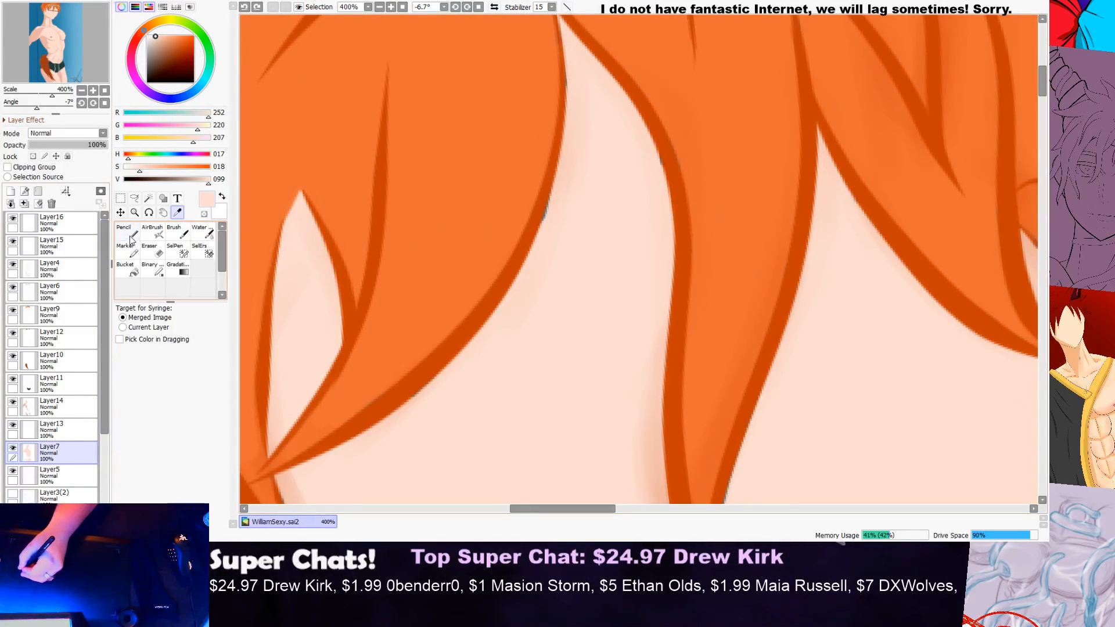
mouse_move(498, 209)
mouse_down()
mouse_move(555, 188)
mouse_move(527, 251)
mouse_move(555, 188)
mouse_move(660, 155)
mouse_move(665, 207)
mouse_up()
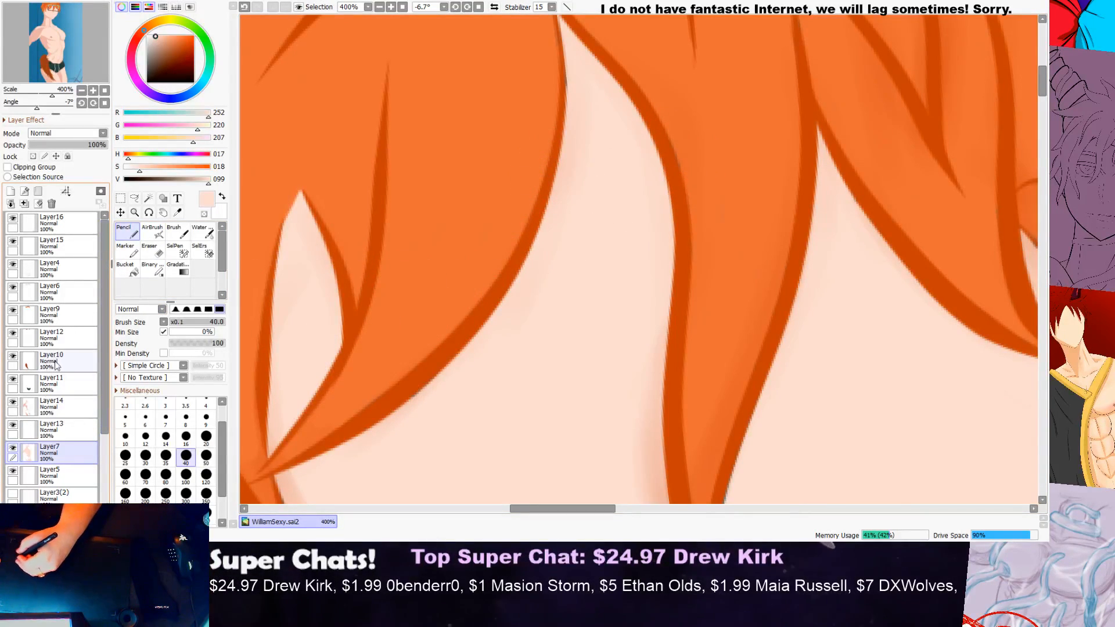
Step: Return to Layer14 and sample the skin shading colour below the jaw (RGB 235, 178, 164) for the Pencil
click(64, 407)
click(177, 212)
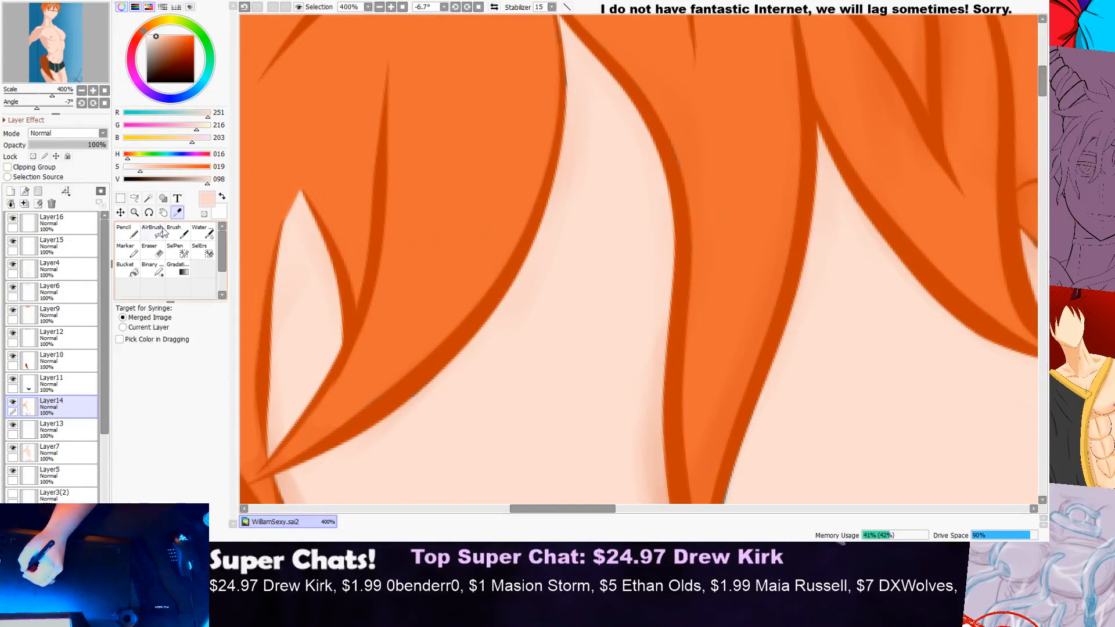
click(127, 235)
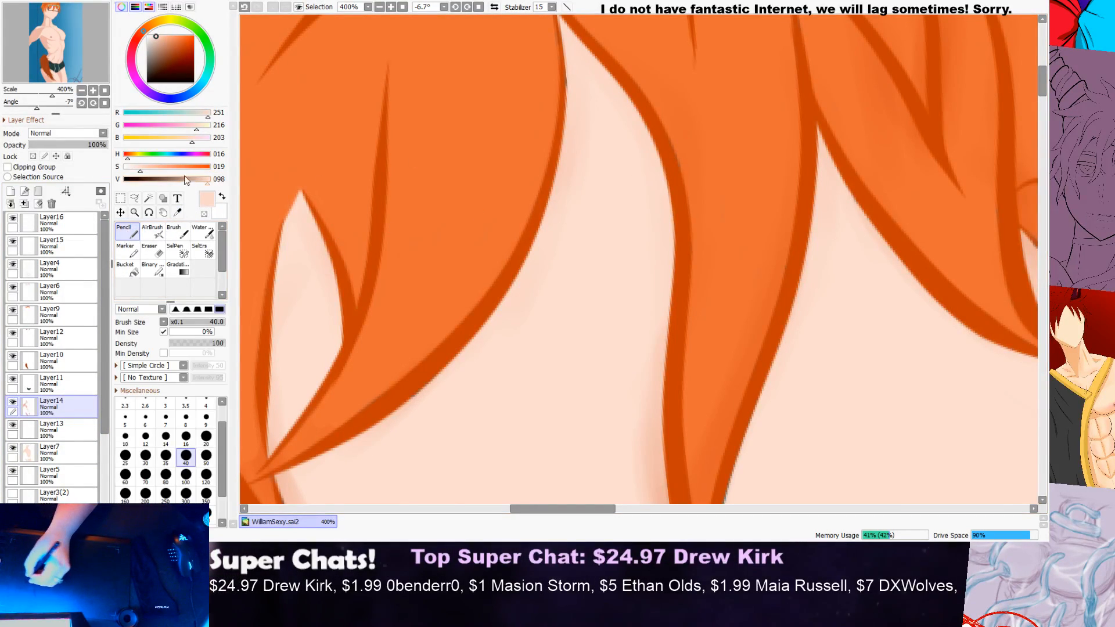
click(178, 214)
scroll(555, 232, down, 4)
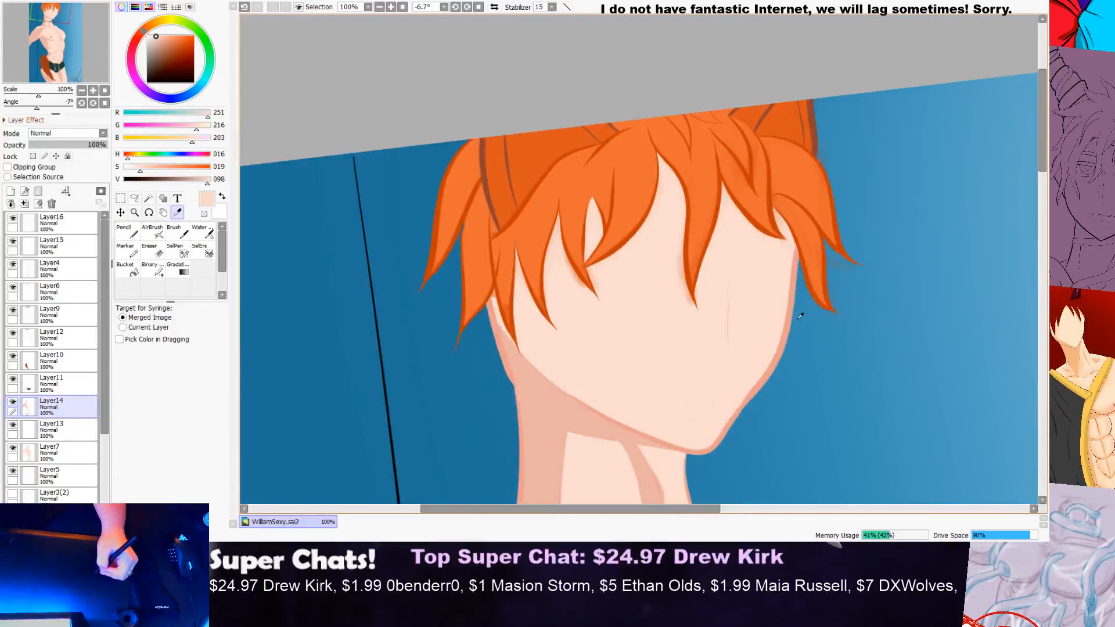
click(549, 401)
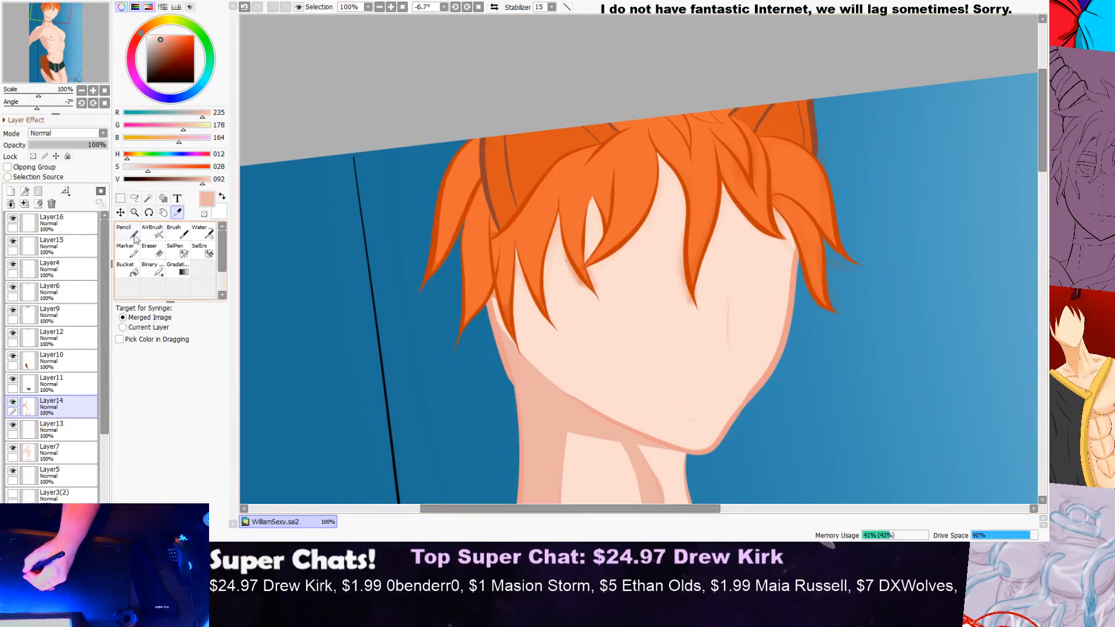
key(n)
Step: Try to shade the forehead with a long narrow stroke beside the central hair lock on Layer14
scroll(657, 180, up, 3)
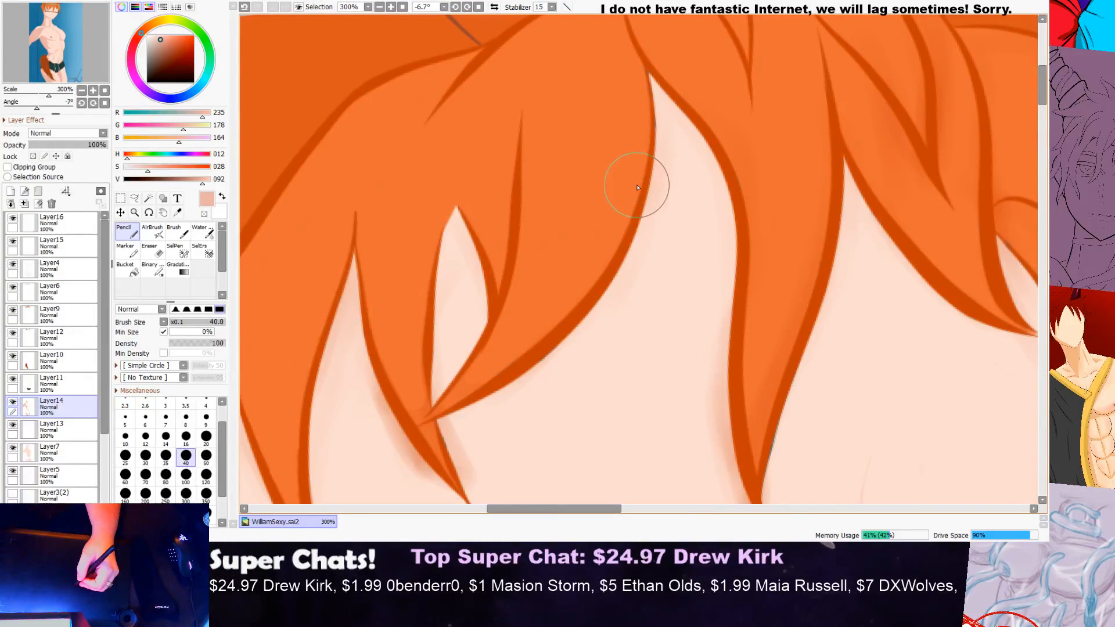
scroll(753, 124, down, 1)
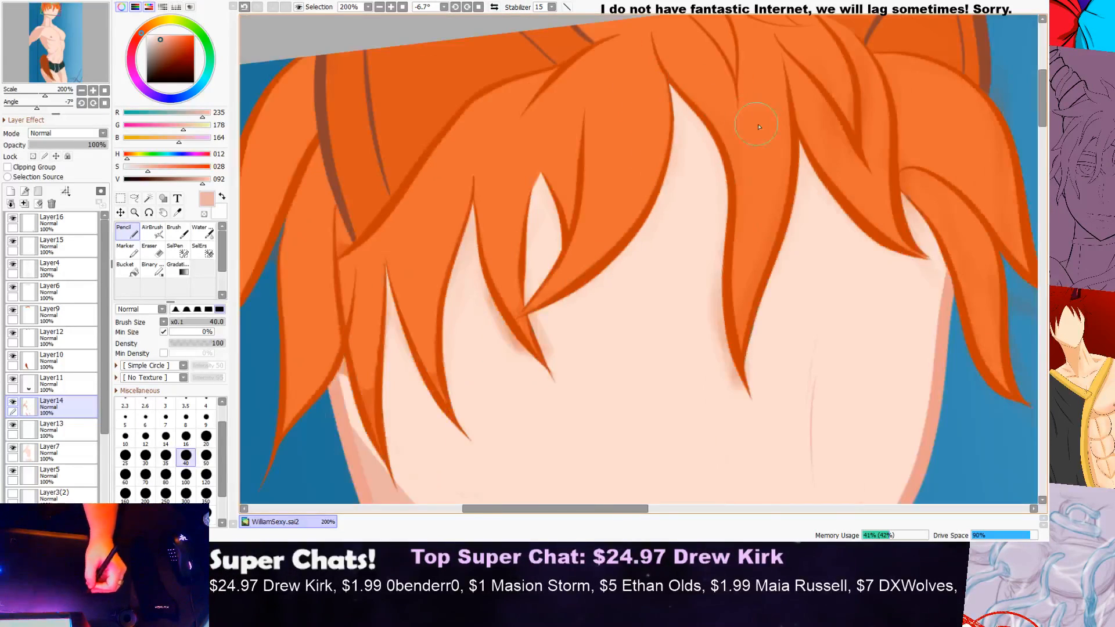
scroll(753, 124, down, 1)
drag(595, 509, 641, 509)
mouse_move(537, 101)
mouse_down()
mouse_move(579, 163)
mouse_move(586, 295)
mouse_up()
key(ctrl+z)
mouse_move(539, 99)
mouse_down()
mouse_move(581, 165)
mouse_move(570, 253)
mouse_move(584, 313)
mouse_up()
scroll(602, 163, down, 2)
scroll(593, 195, up, 2)
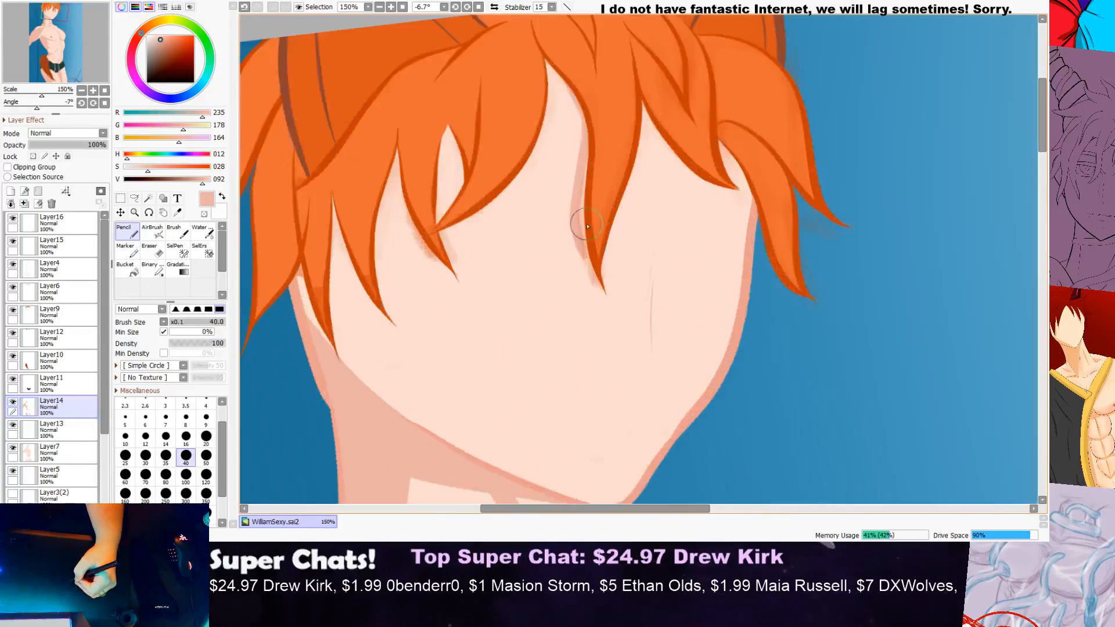
scroll(594, 235, up, 1)
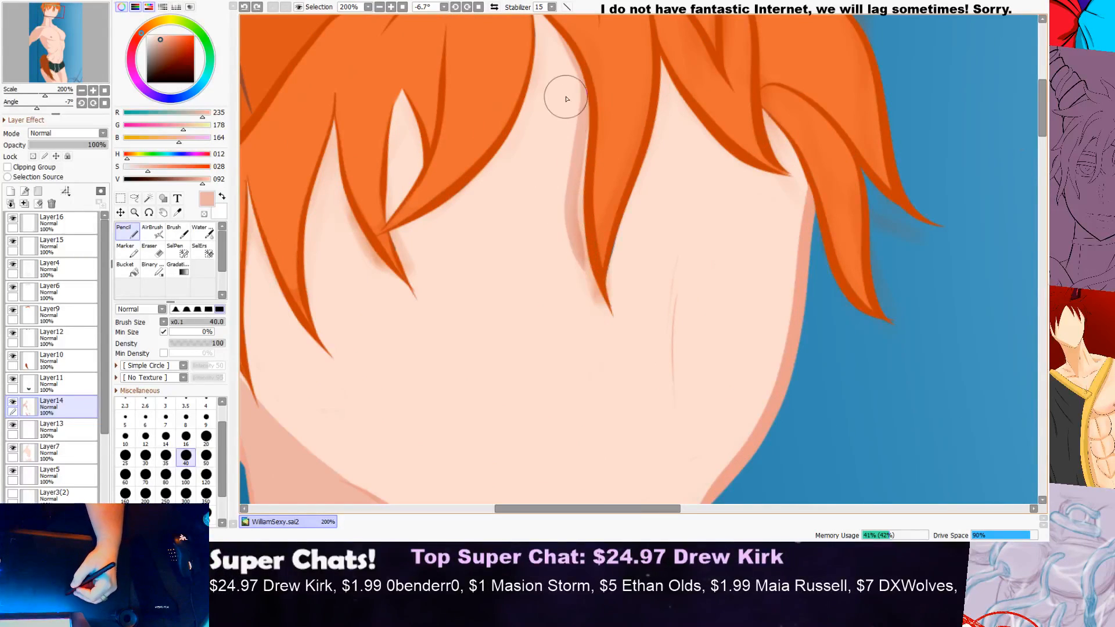
scroll(566, 102, down, 2)
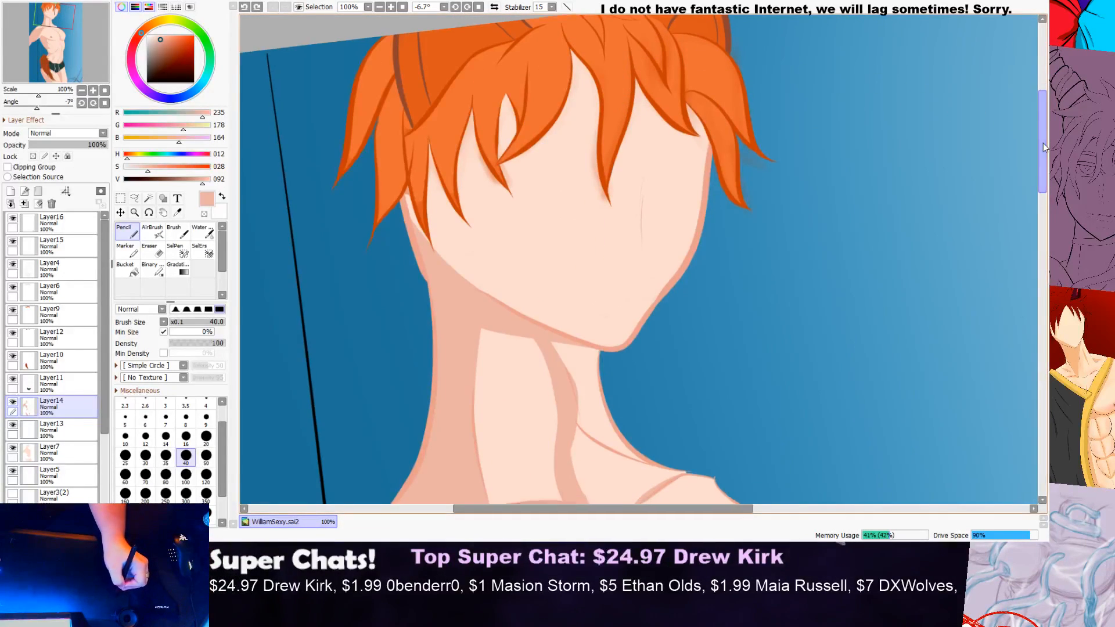
scroll(582, 110, up, 1)
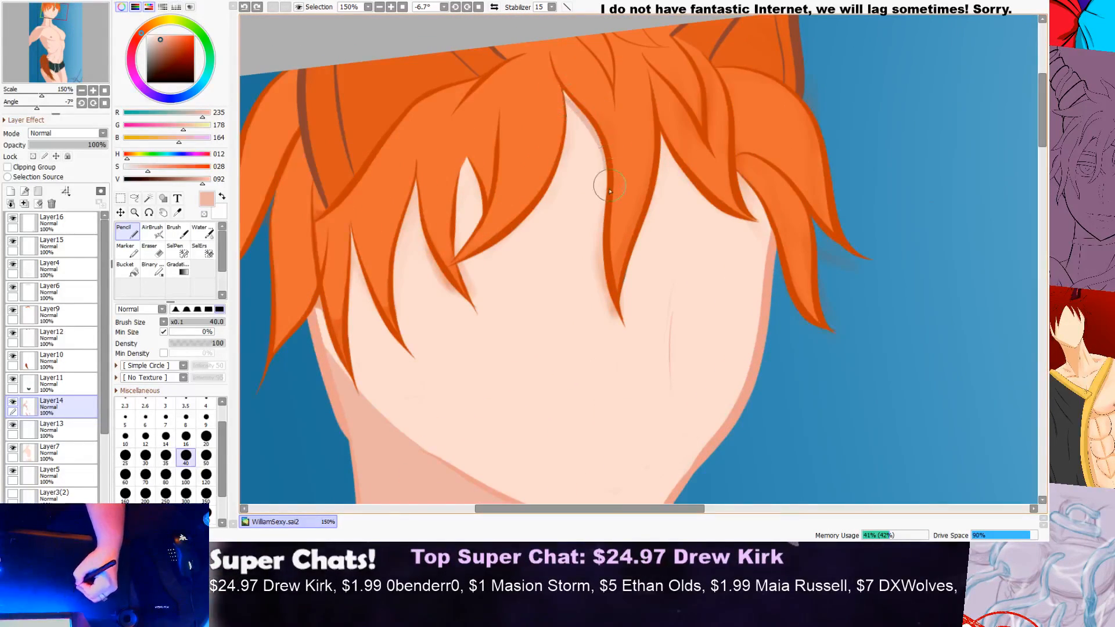
Step: Try a wider forehead shadow from the hair parting down to the tip of the central lock on Layer14
scroll(630, 326, down, 2)
scroll(625, 178, up, 2)
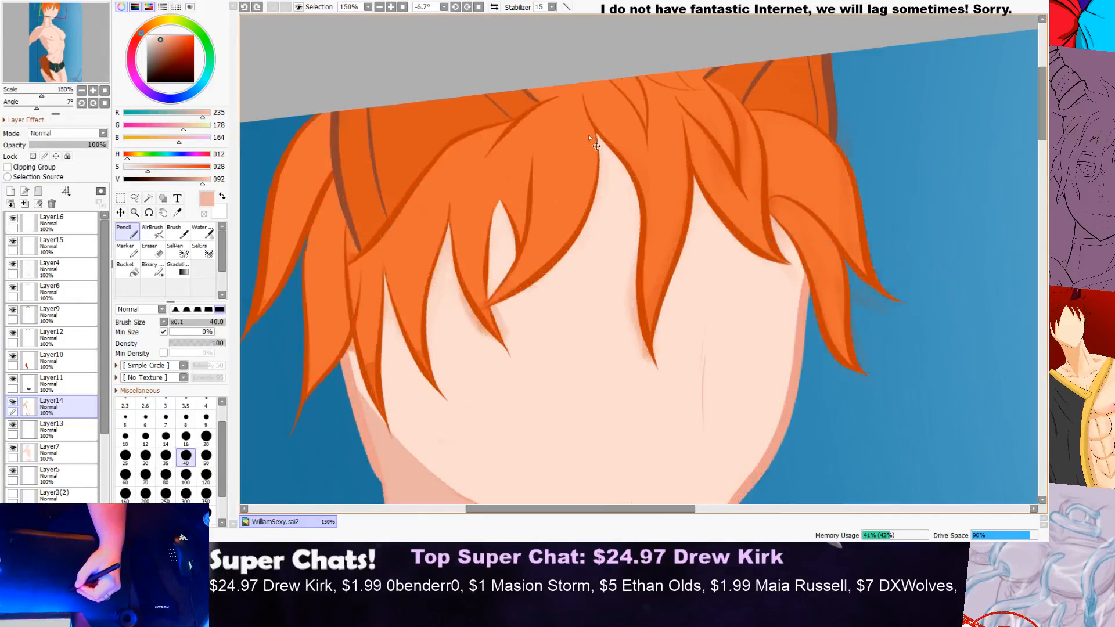
mouse_move(589, 138)
mouse_down()
mouse_move(619, 173)
mouse_move(640, 233)
mouse_move(638, 286)
mouse_move(658, 328)
mouse_up()
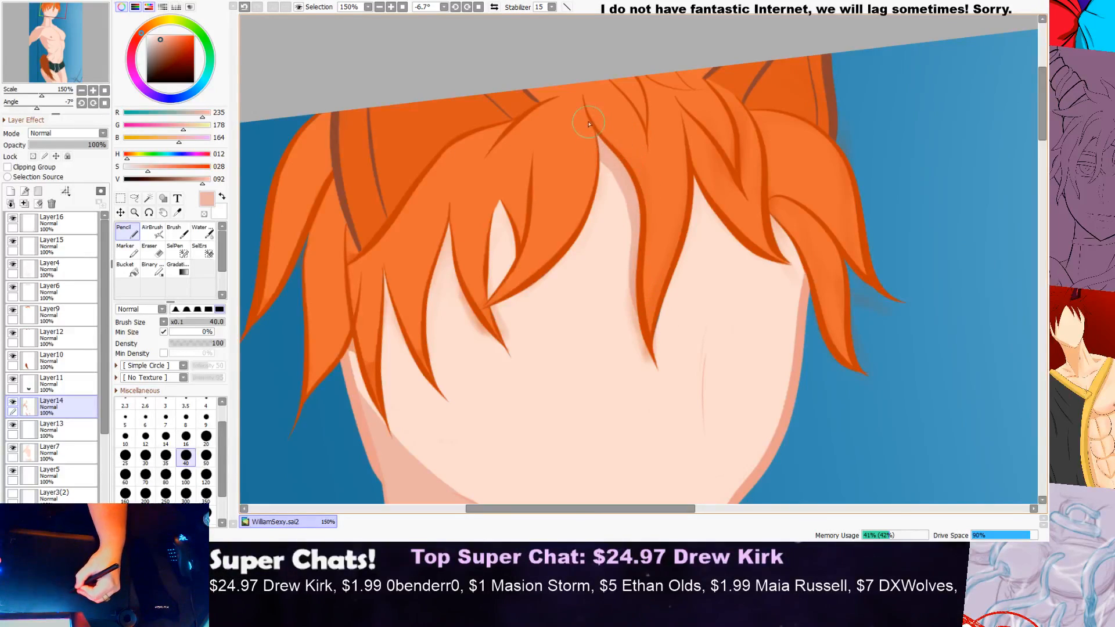
scroll(619, 172, down, 2)
scroll(620, 199, up, 2)
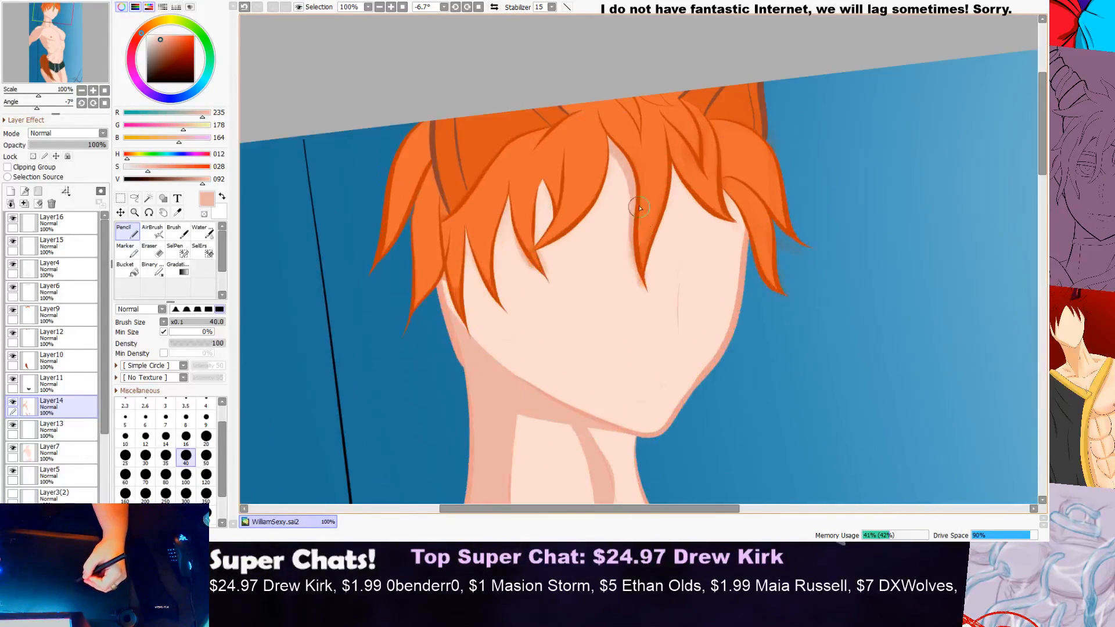
drag(589, 124, 639, 198)
scroll(627, 124, up, 1)
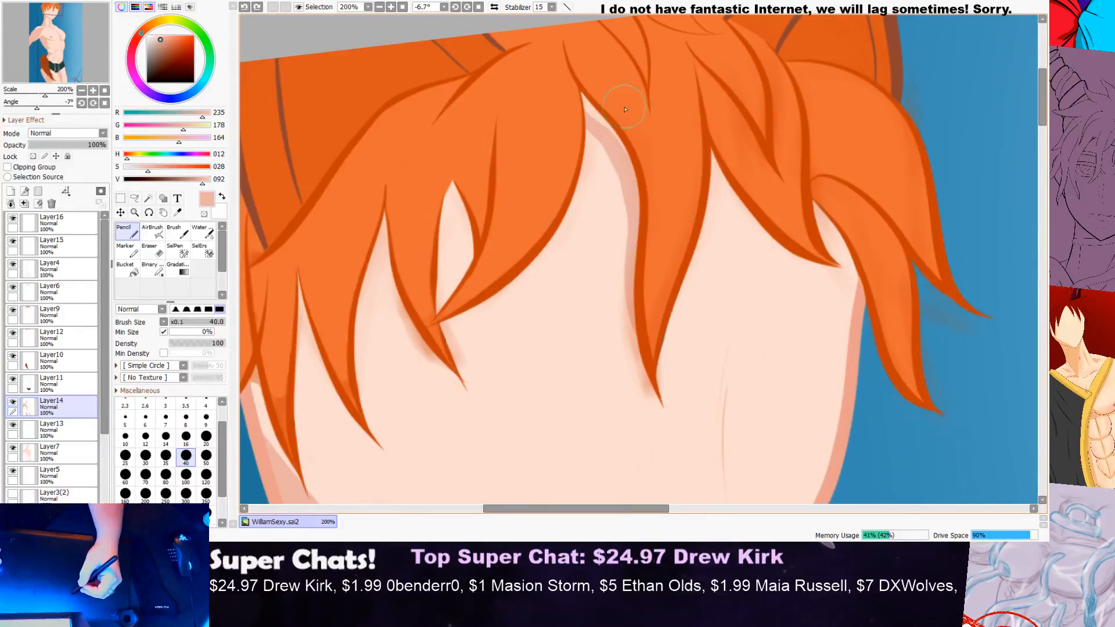
key(ctrl+z)
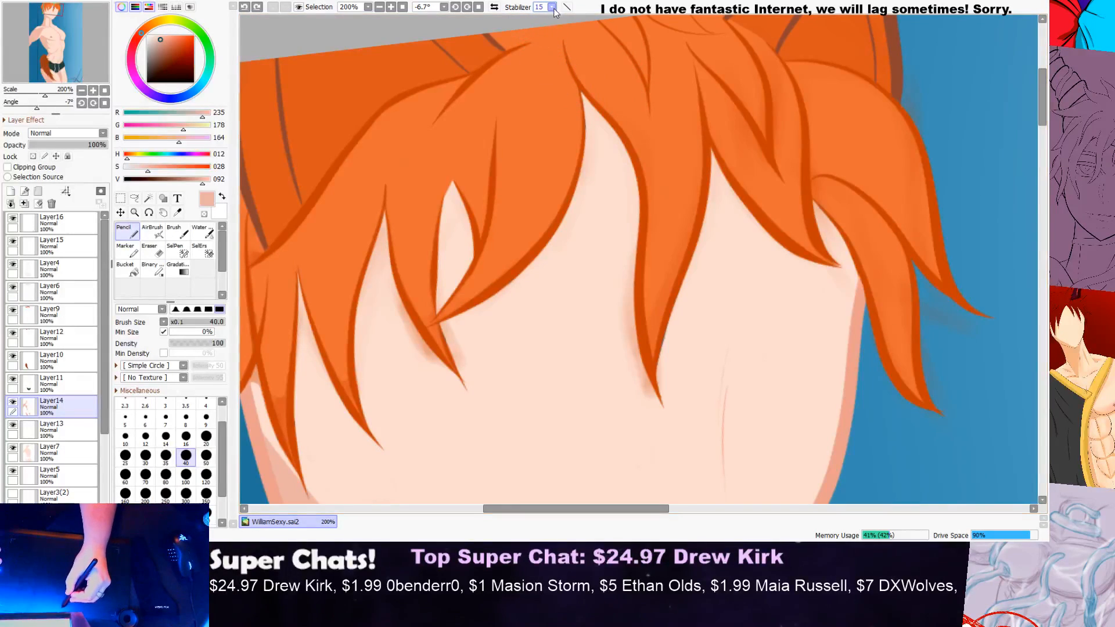
Step: Set the stabilizer to S-7 and paint a tapering forehead shadow along the central hair lock down to its tip on Layer14
click(540, 242)
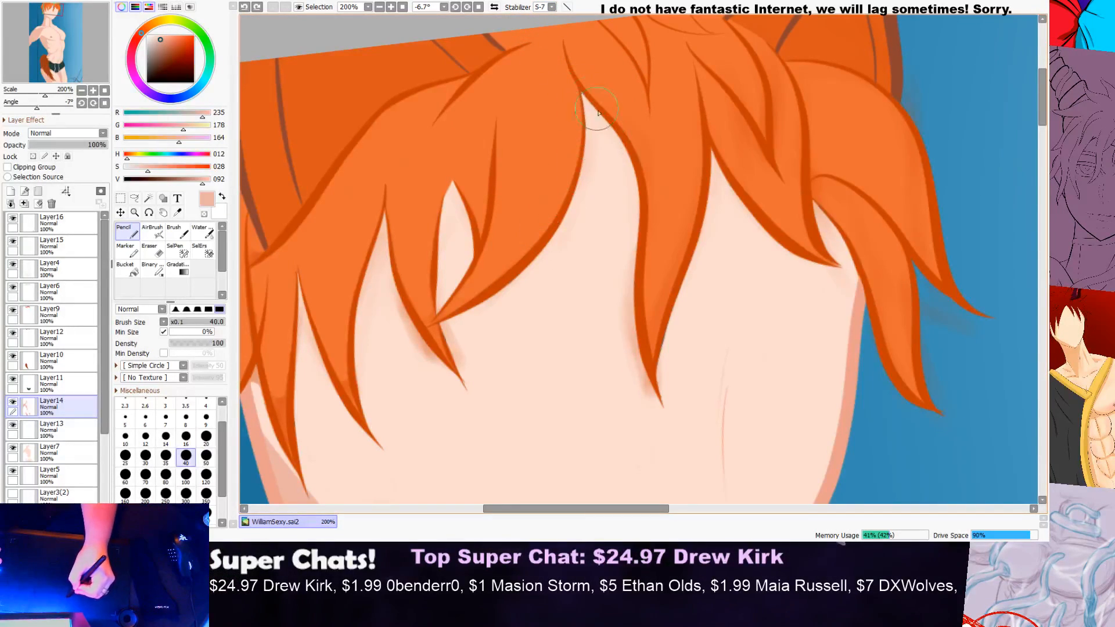
mouse_move(594, 108)
mouse_down()
mouse_move(644, 182)
mouse_move(654, 269)
mouse_up()
mouse_move(583, 95)
mouse_down()
mouse_move(646, 207)
mouse_move(641, 372)
mouse_up()
scroll(702, 337, down, 2)
scroll(720, 297, down, 1)
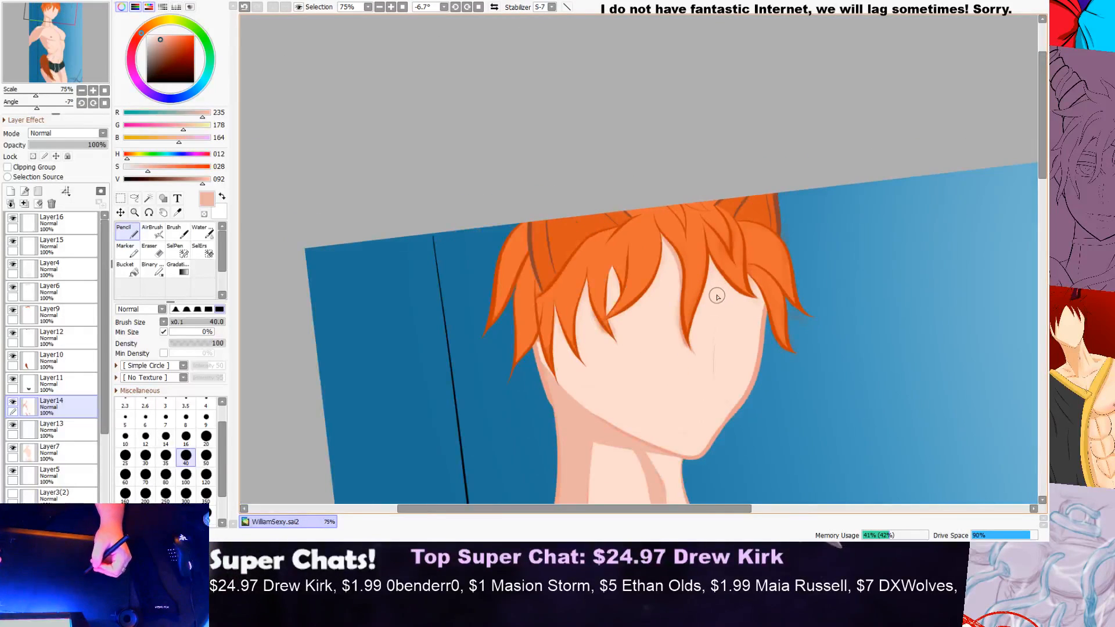
scroll(633, 194, up, 3)
mouse_move(633, 194)
mouse_down()
mouse_move(665, 269)
mouse_move(664, 419)
mouse_move(684, 468)
mouse_up()
key(ctrl+z)
mouse_move(608, 170)
mouse_down()
mouse_move(626, 188)
mouse_move(667, 265)
mouse_move(645, 382)
mouse_move(672, 461)
mouse_move(688, 482)
mouse_up()
scroll(678, 264, down, 1)
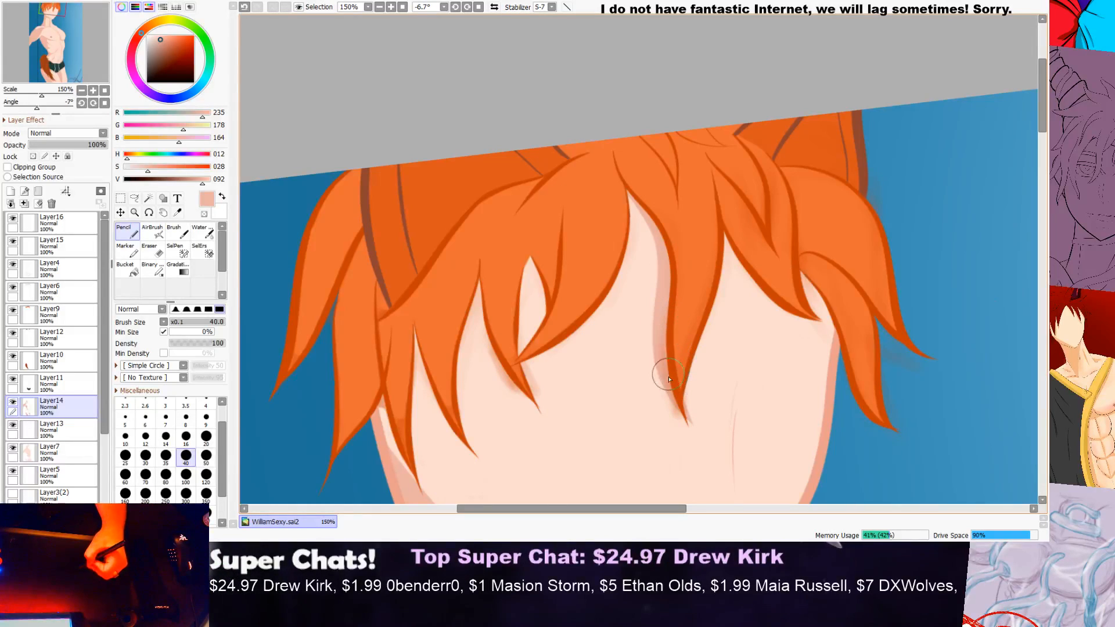
scroll(669, 361, down, 3)
scroll(628, 300, up, 2)
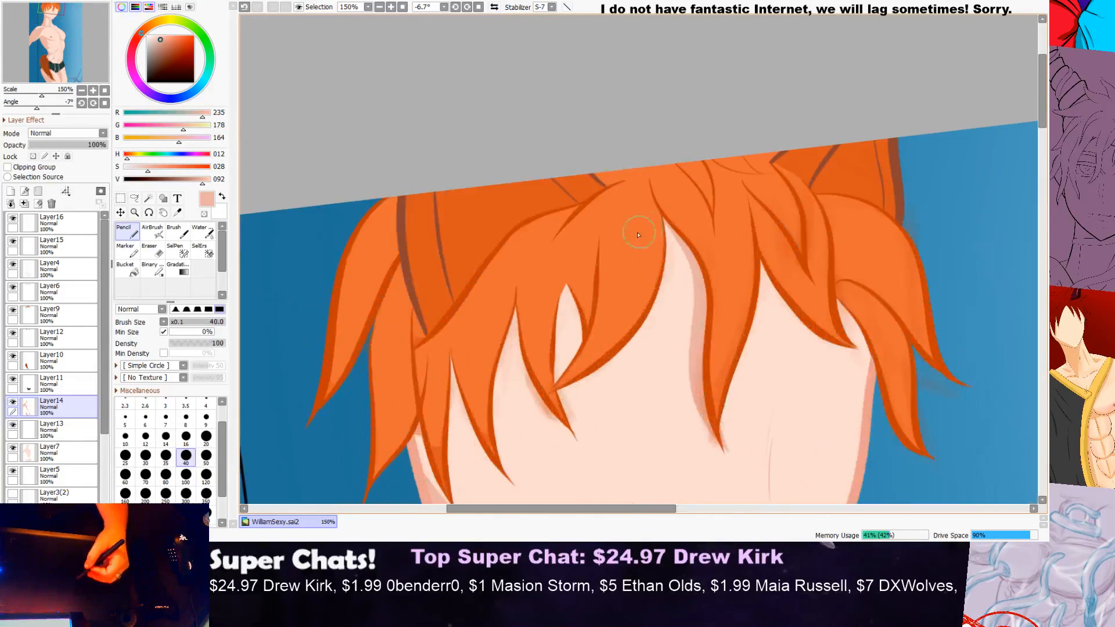
scroll(623, 295, up, 4)
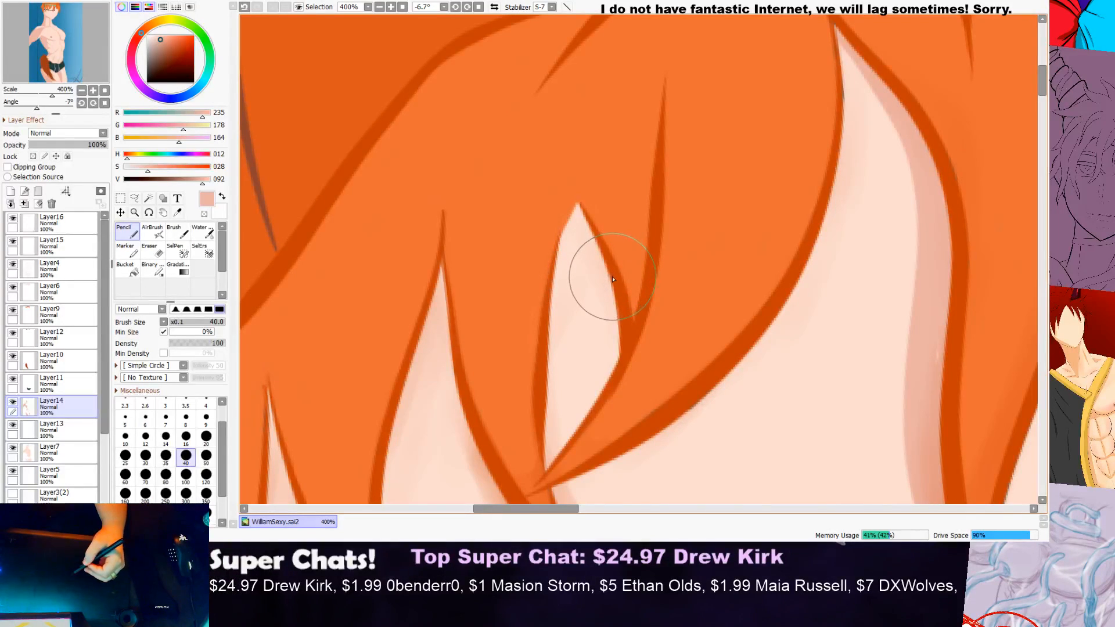
scroll(612, 276, down, 3)
scroll(940, 205, up, 1)
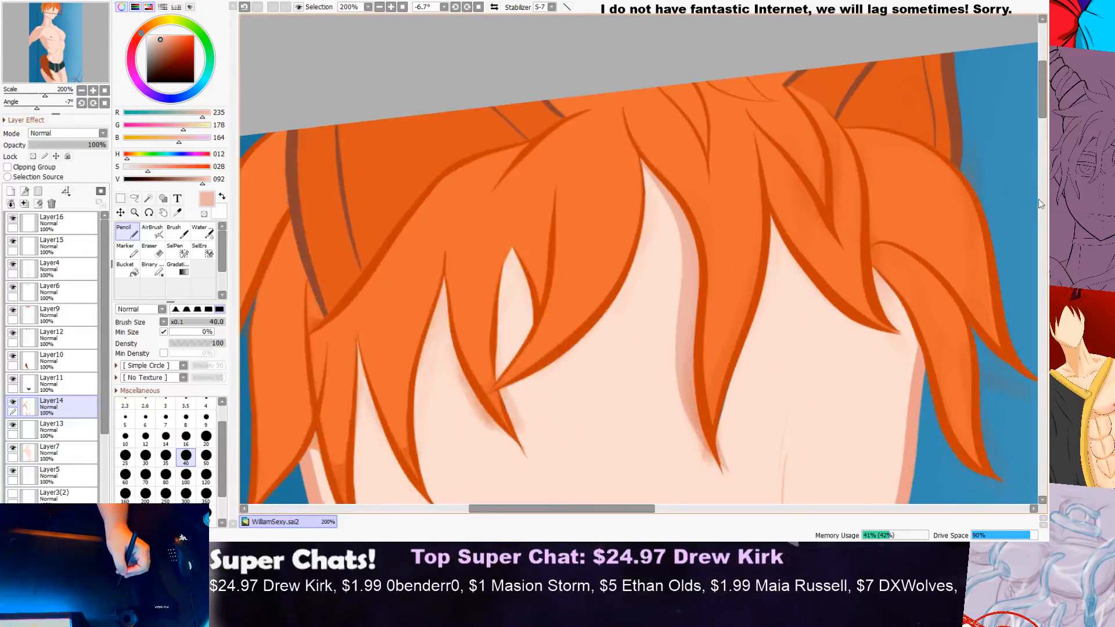
drag(1045, 115, 1046, 124)
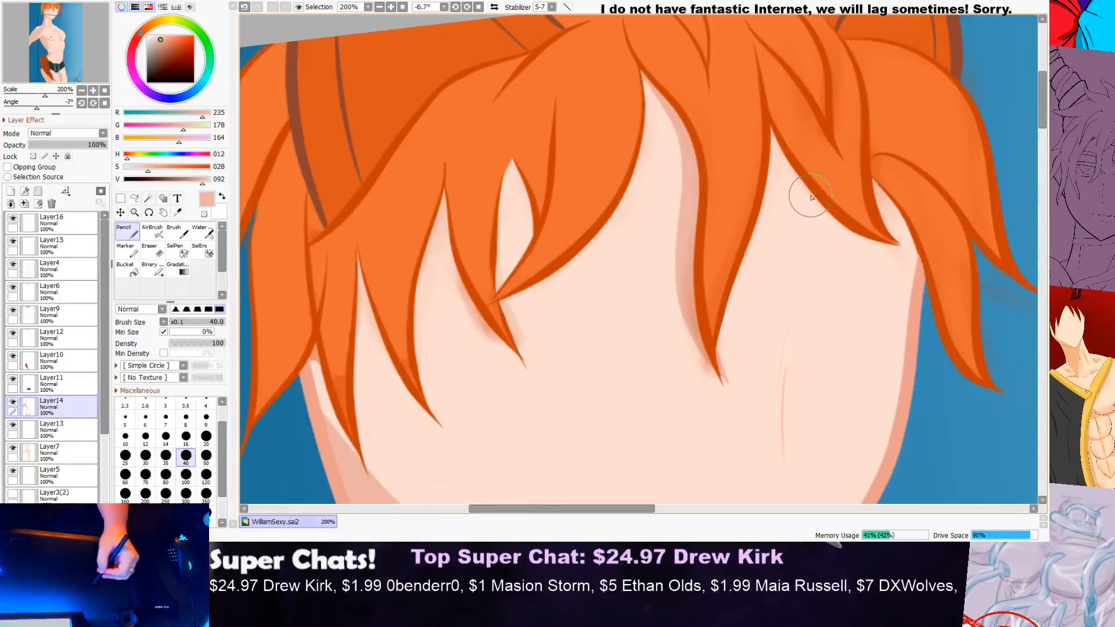
Step: Paint a shadow on the forehead beneath the hair lock at the viewer's right and fill it up to the hairline on Layer14
drag(772, 193, 886, 239)
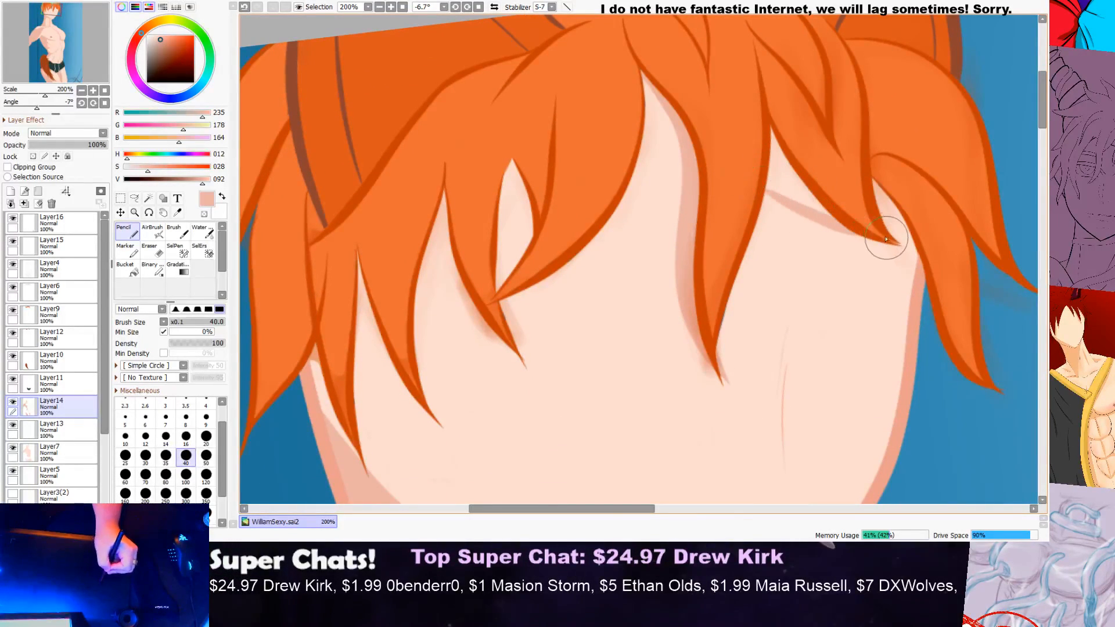
mouse_move(769, 127)
mouse_down()
mouse_move(798, 186)
mouse_move(850, 229)
mouse_move(774, 140)
mouse_move(802, 191)
mouse_move(851, 227)
mouse_up()
drag(783, 186, 837, 223)
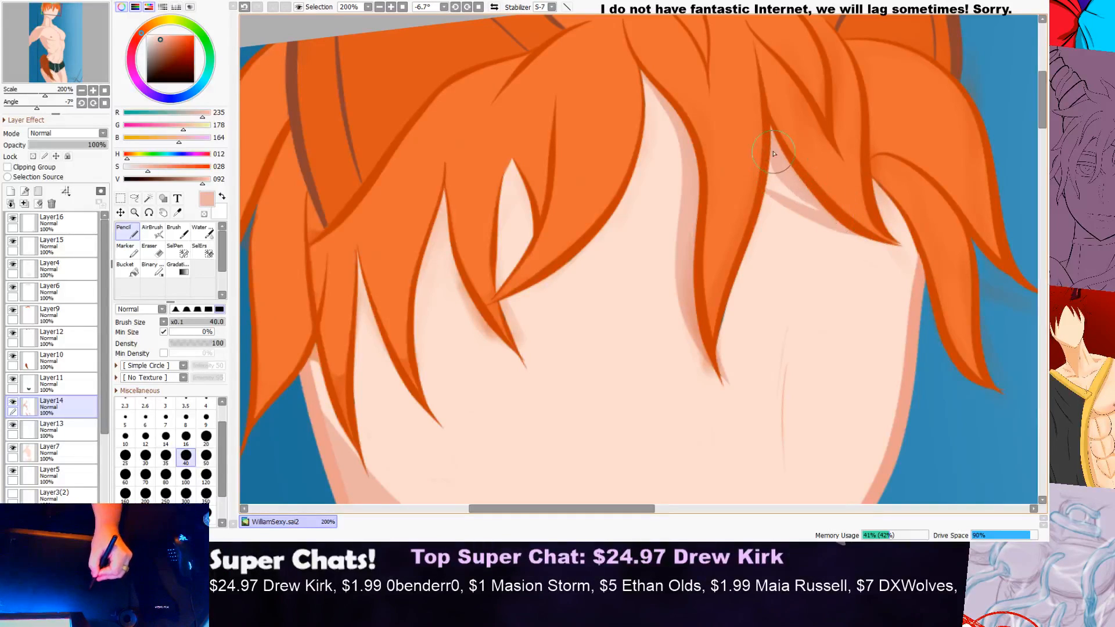
mouse_move(781, 174)
mouse_down()
mouse_move(833, 208)
mouse_move(774, 167)
mouse_move(800, 198)
mouse_move(777, 174)
mouse_move(834, 209)
mouse_move(778, 178)
mouse_move(774, 194)
mouse_move(855, 211)
mouse_up()
drag(773, 146, 778, 175)
drag(768, 123, 771, 140)
scroll(827, 159, down, 2)
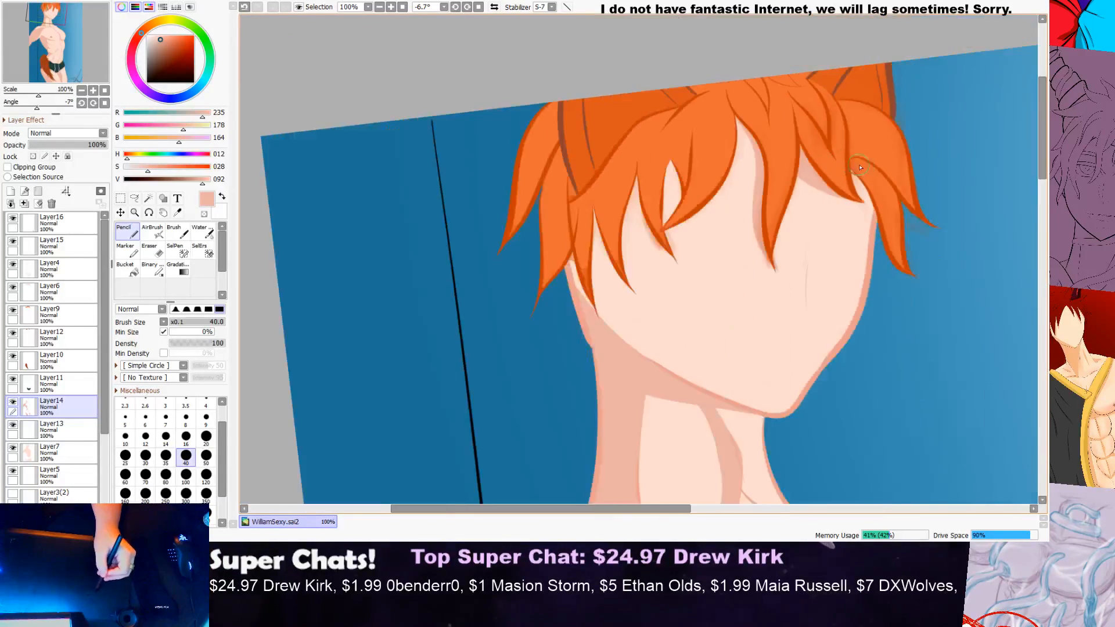
Step: Paint a thin tapering shadow along the underside of the sweeping fringe lock at the viewer's left, ending at its tip
scroll(862, 175, down, 1)
scroll(822, 182, up, 3)
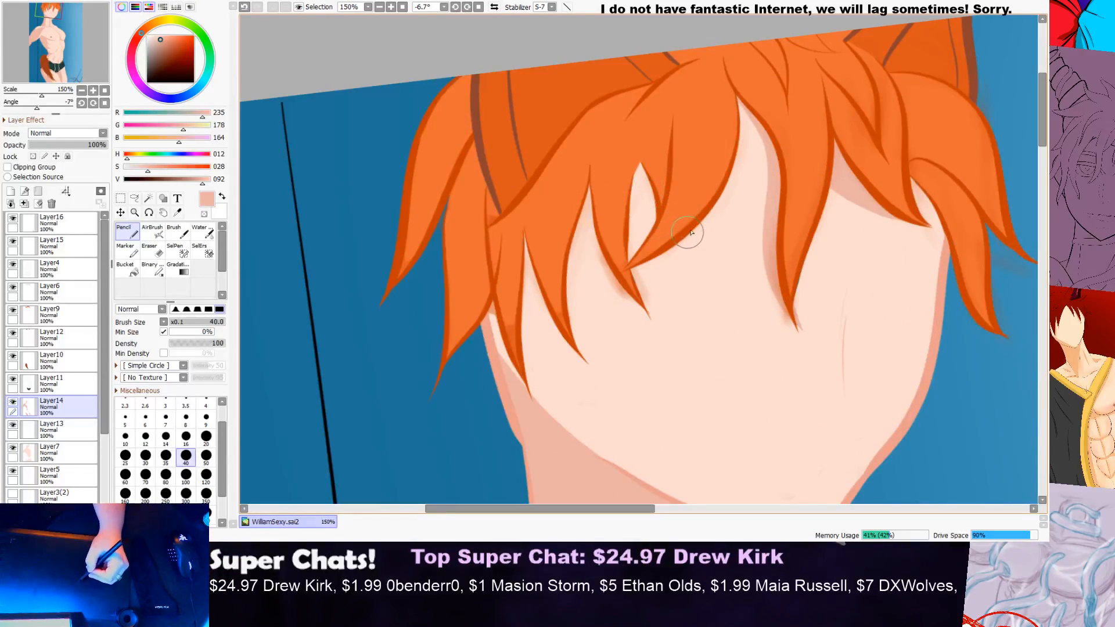
mouse_move(703, 213)
mouse_down()
mouse_move(671, 267)
mouse_move(627, 284)
mouse_move(652, 265)
mouse_up()
key(ctrl+z)
drag(692, 221, 631, 264)
scroll(638, 275, up, 4)
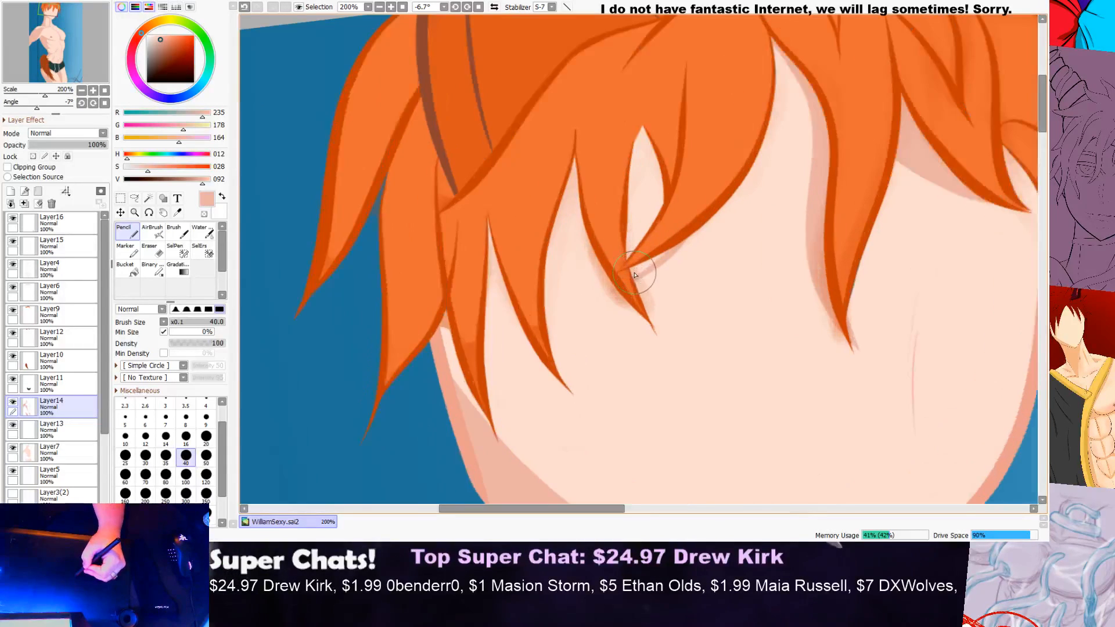
mouse_move(636, 281)
mouse_down()
mouse_move(730, 201)
mouse_move(681, 248)
mouse_move(701, 223)
mouse_up()
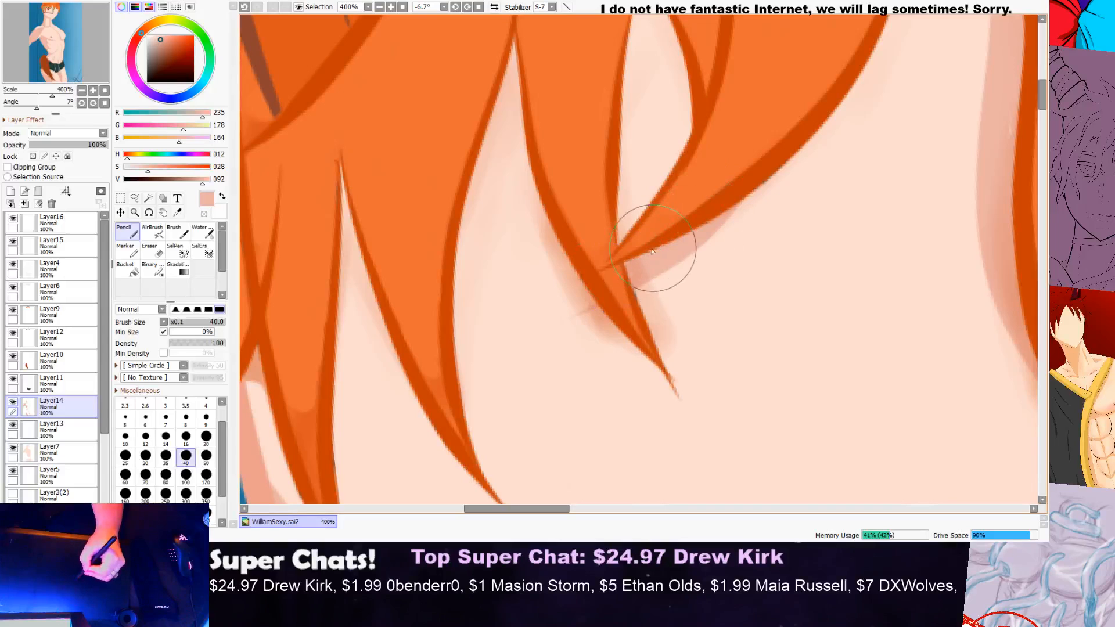
scroll(716, 147, down, 4)
Step: Shade the small skin gap inside the fringe with a narrow strip along its outer hair edge
scroll(716, 147, up, 2)
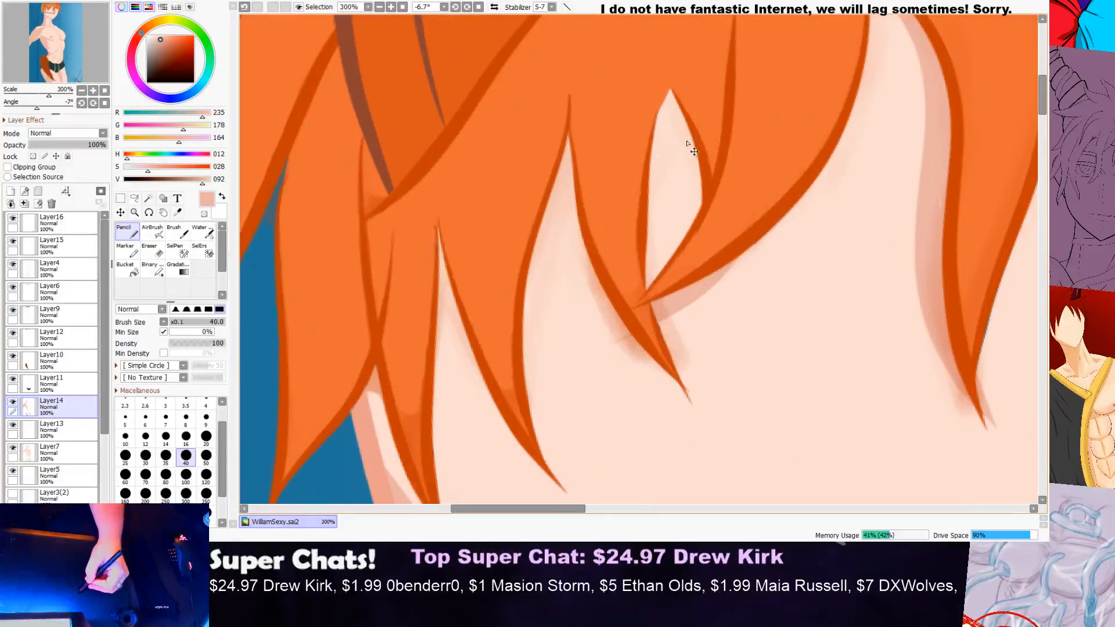
drag(667, 153, 668, 277)
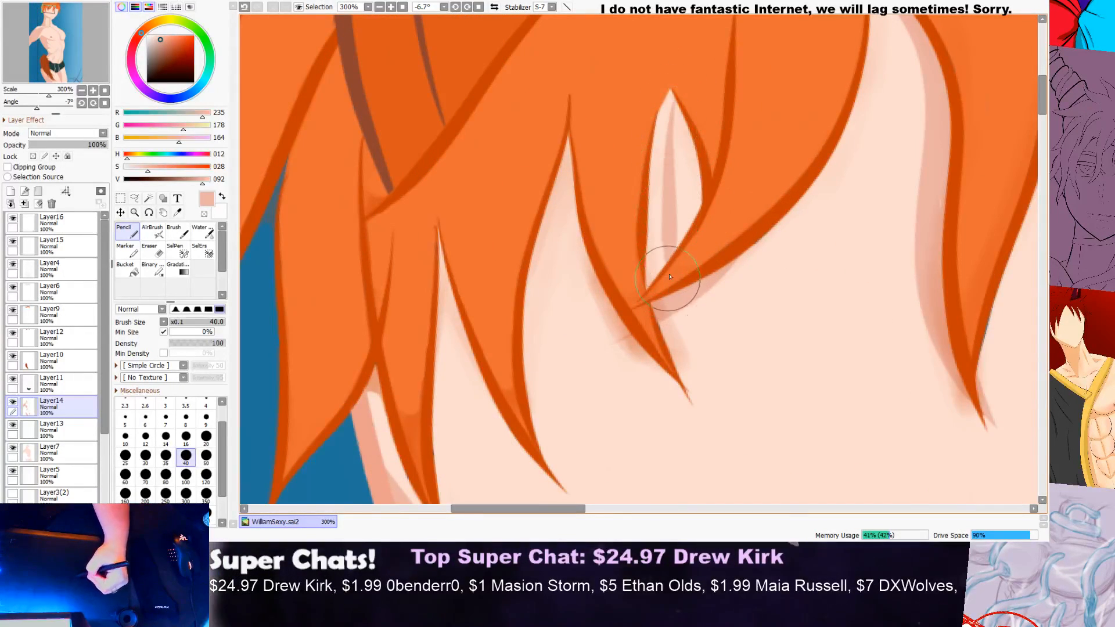
key(ctrl+z)
mouse_move(674, 99)
mouse_down()
mouse_move(662, 283)
mouse_move(673, 95)
mouse_move(649, 173)
mouse_move(652, 302)
mouse_up()
mouse_move(677, 74)
mouse_down()
mouse_move(643, 172)
mouse_move(675, 84)
mouse_move(651, 173)
mouse_move(659, 144)
mouse_move(649, 267)
mouse_up()
scroll(649, 267, down, 5)
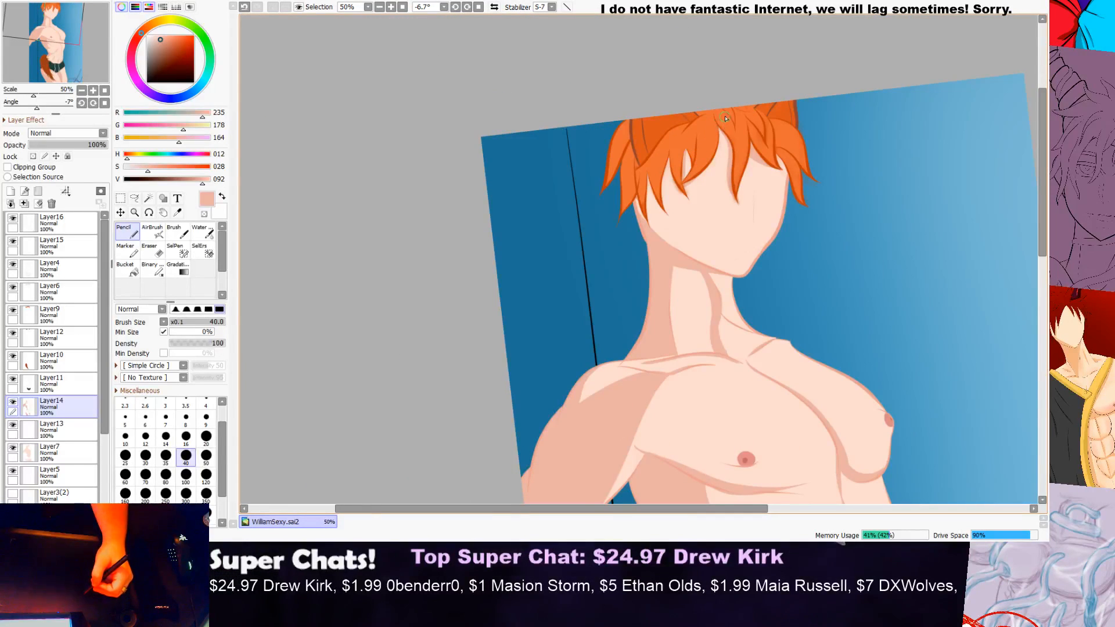
Step: Paint narrow shadows on the skin along the edges of the two pointed fringe locks at the viewer's left
scroll(725, 119, up, 4)
scroll(603, 289, up, 2)
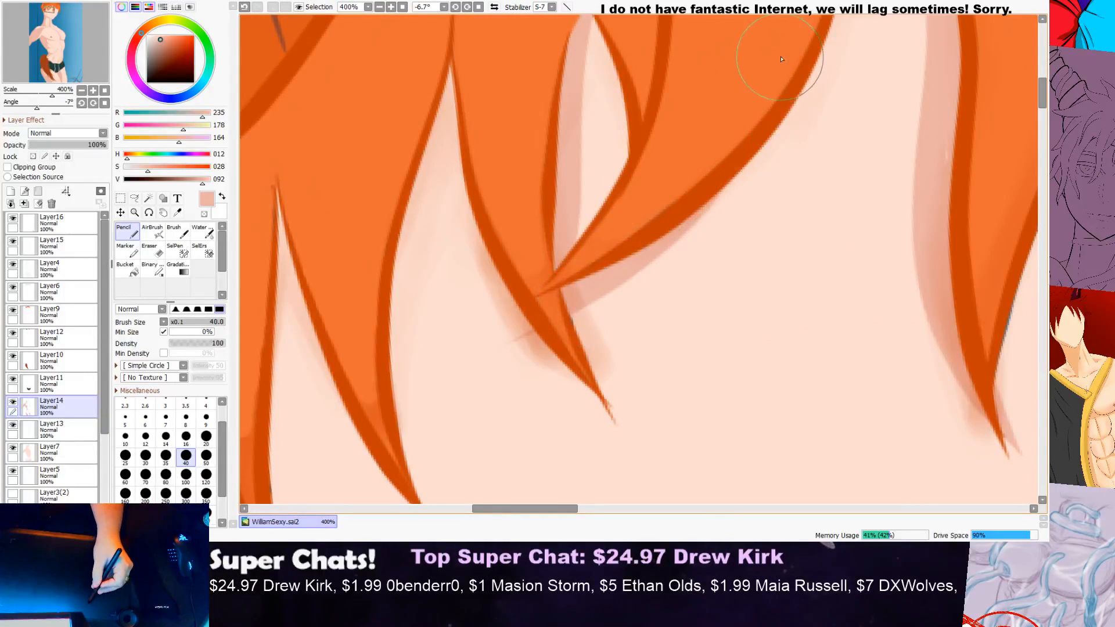
scroll(781, 60, down, 3)
scroll(667, 166, up, 1)
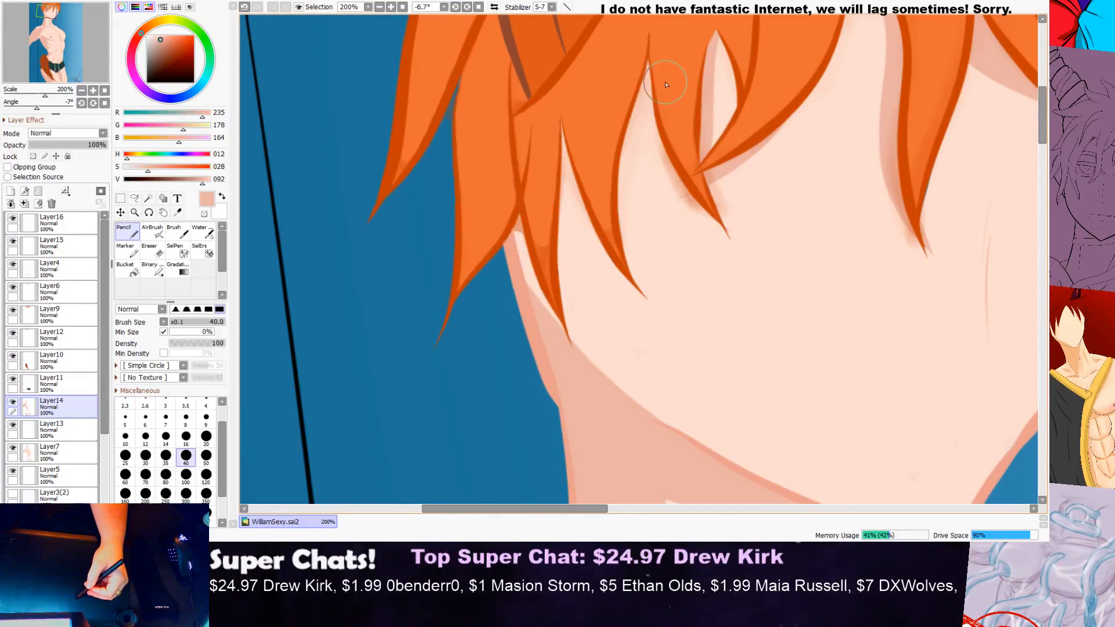
scroll(665, 84, down, 1)
scroll(646, 93, up, 2)
mouse_move(660, 51)
mouse_down()
mouse_move(624, 205)
mouse_move(621, 306)
mouse_move(648, 386)
mouse_move(670, 409)
mouse_up()
scroll(642, 171, down, 3)
scroll(642, 171, up, 2)
mouse_move(601, 131)
mouse_down()
mouse_move(599, 249)
mouse_move(630, 367)
mouse_up()
scroll(617, 238, down, 1)
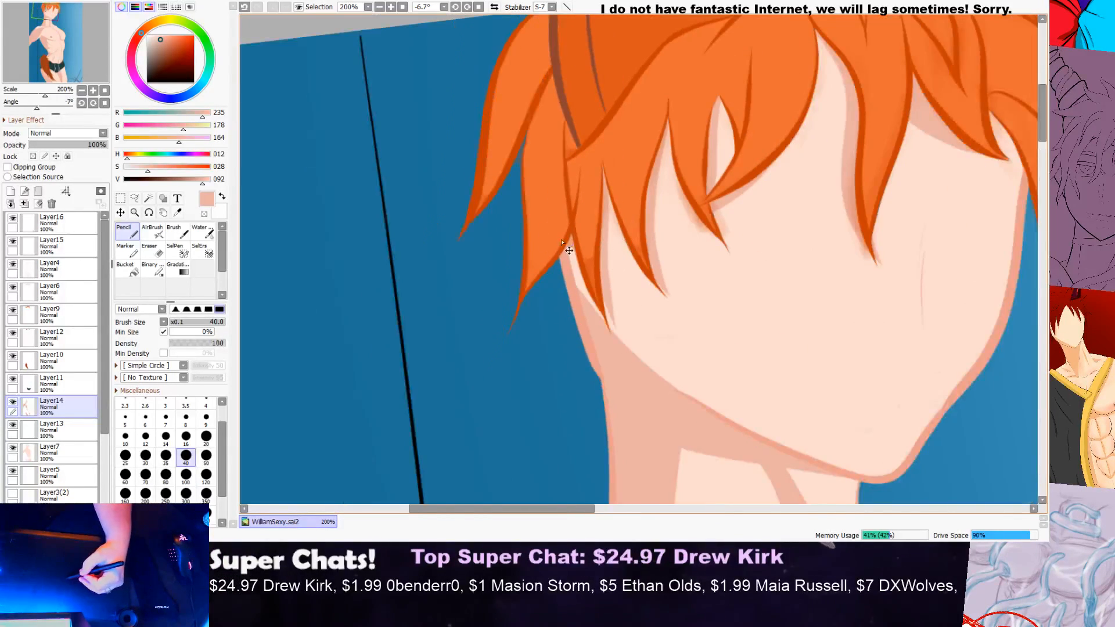
Step: Shade the side of the face beside the outermost fringe lock at the viewer's left, down towards the jaw
scroll(576, 246, up, 2)
drag(573, 244, 581, 319)
mouse_move(569, 261)
mouse_down()
mouse_move(578, 318)
mouse_move(577, 246)
mouse_move(600, 368)
mouse_move(569, 235)
mouse_move(588, 350)
mouse_move(579, 268)
mouse_move(607, 385)
mouse_up()
drag(588, 313, 639, 411)
drag(603, 332, 642, 413)
scroll(640, 304, down, 4)
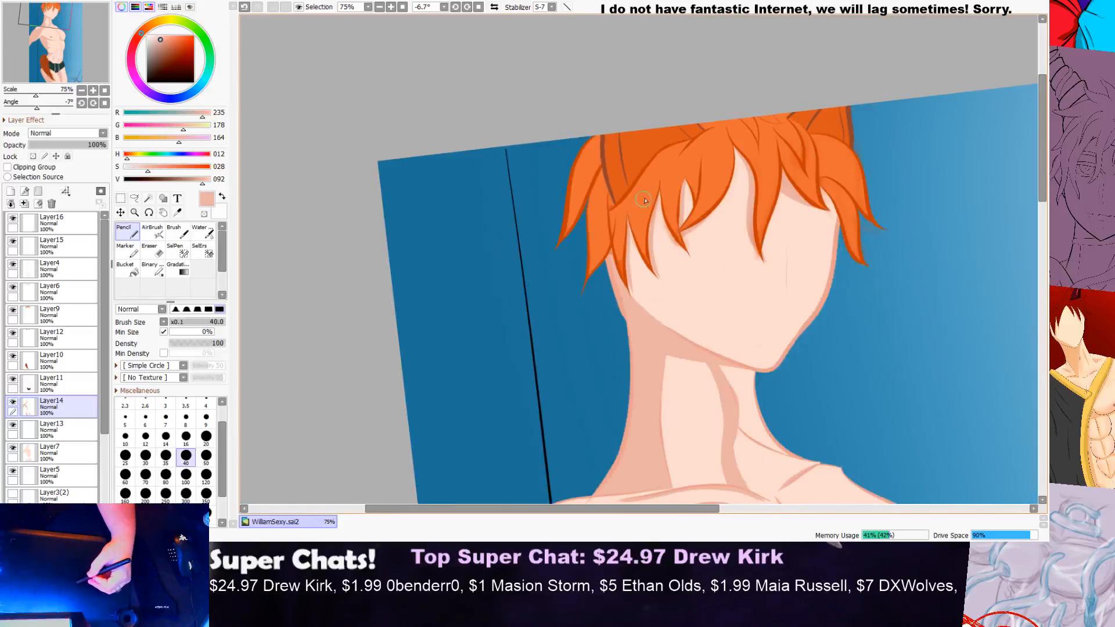
Step: Paint a shadow from the temple down past the face edge beside the side hair lock at the viewer's right
drag(761, 244, 721, 224)
scroll(728, 231, up, 2)
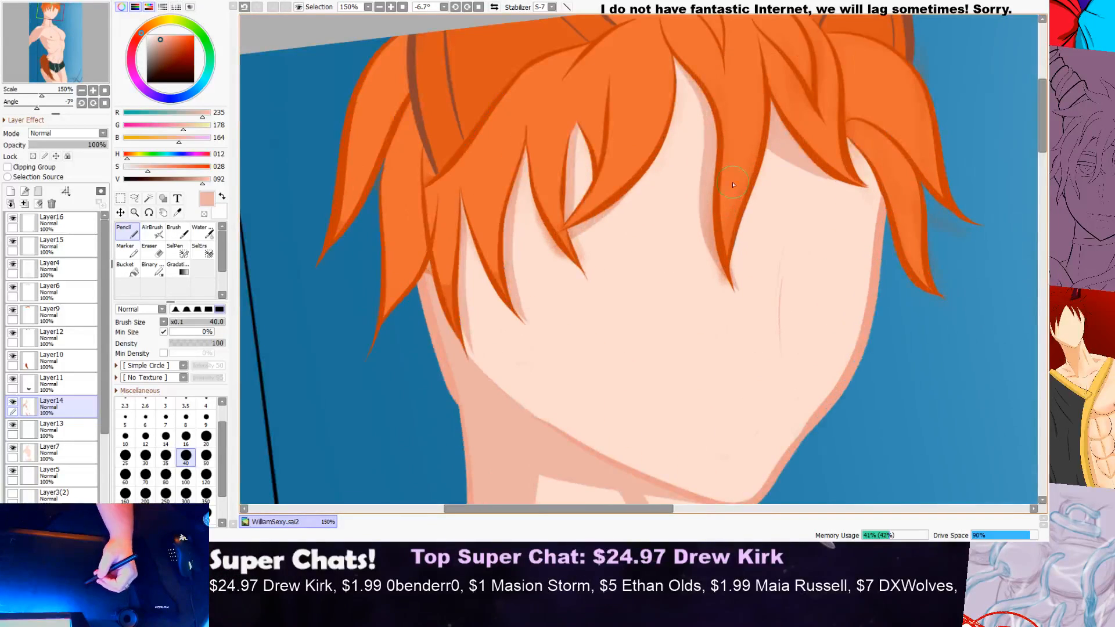
scroll(847, 155, up, 1)
mouse_move(842, 154)
mouse_down()
mouse_move(872, 279)
mouse_move(914, 347)
mouse_move(945, 351)
mouse_up()
mouse_move(824, 141)
mouse_down()
mouse_move(847, 158)
mouse_move(873, 178)
mouse_up()
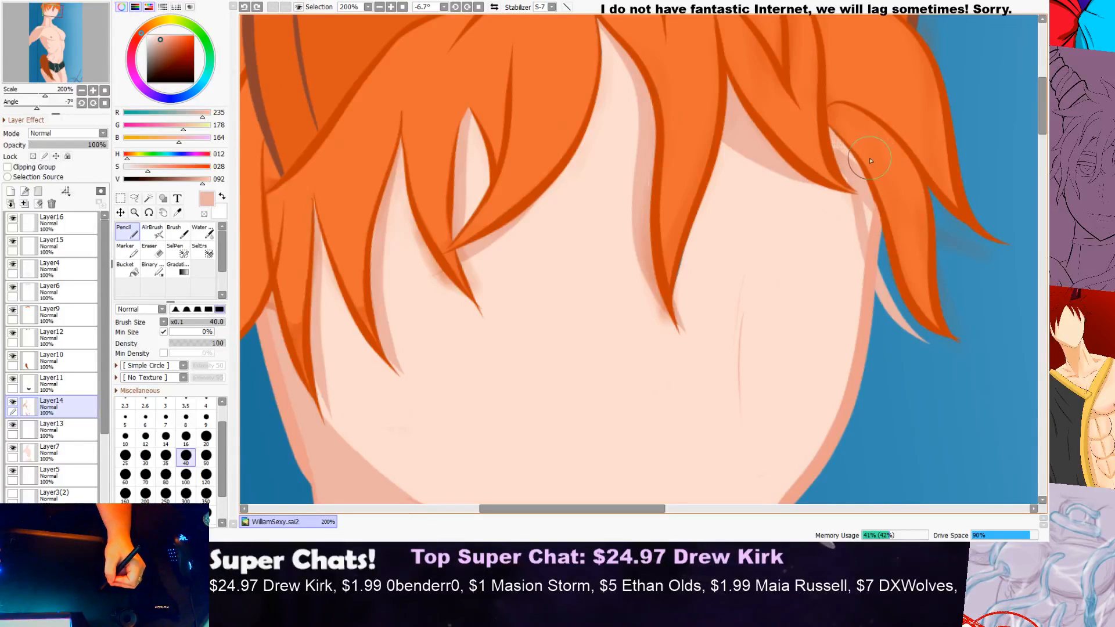
scroll(831, 142, up, 4)
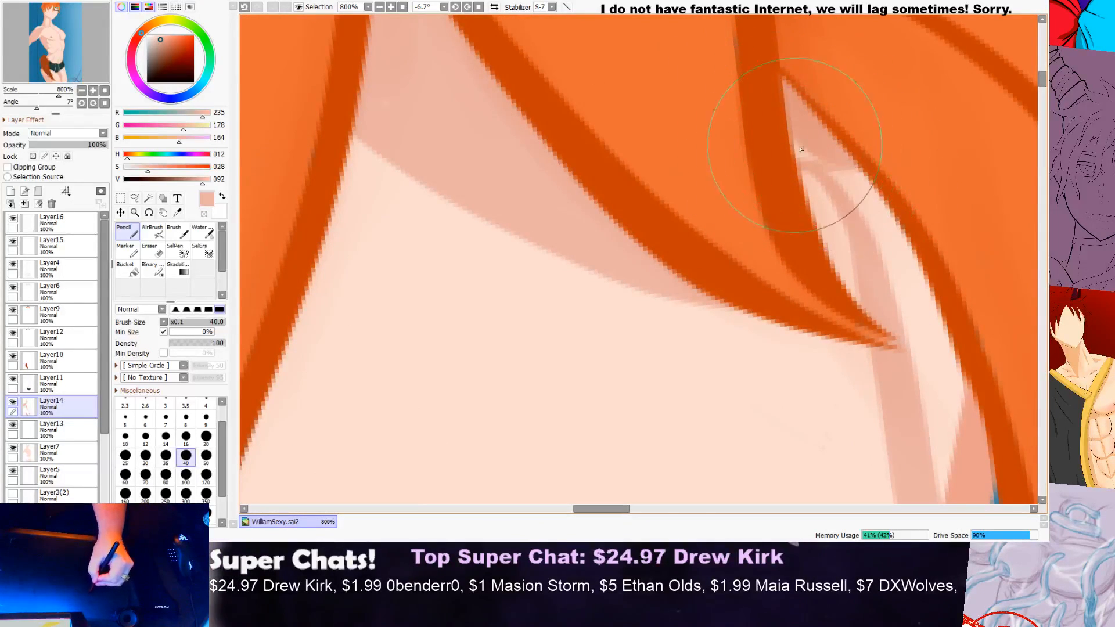
Step: Rotate the canvas to about 22° and fill in the temple shadow between the fringe tip and the side hair lock
scroll(935, 170, down, 3)
scroll(936, 170, down, 1)
key(r)
drag(323, 263, 426, 145)
drag(1044, 117, 1043, 132)
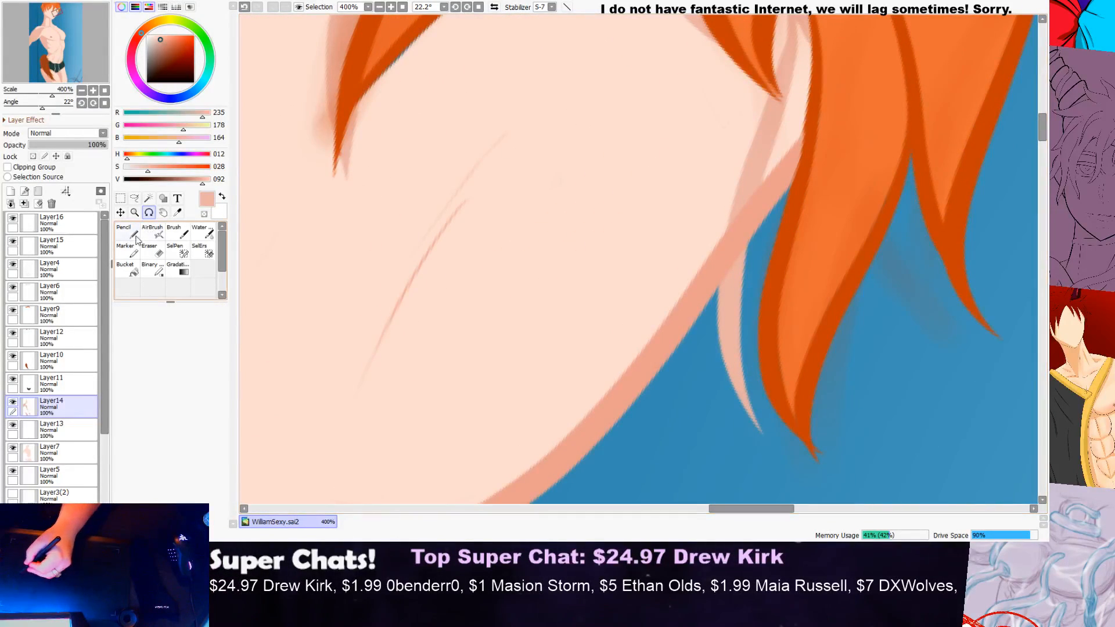
key(n)
scroll(823, 55, up, 1)
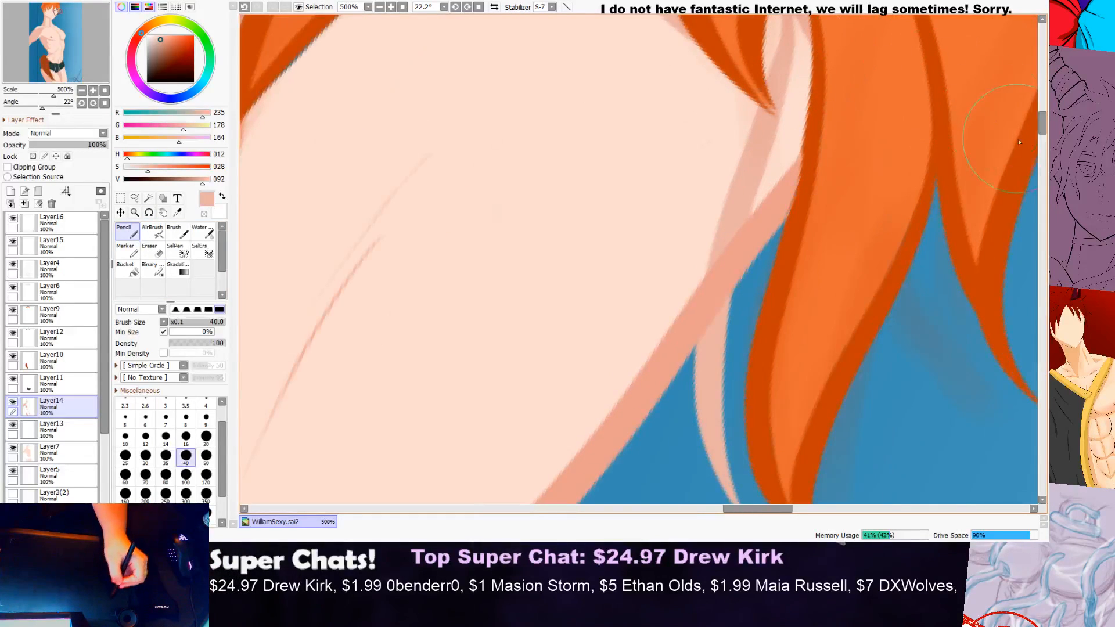
scroll(1043, 138, up, 3)
scroll(1043, 138, down, 2)
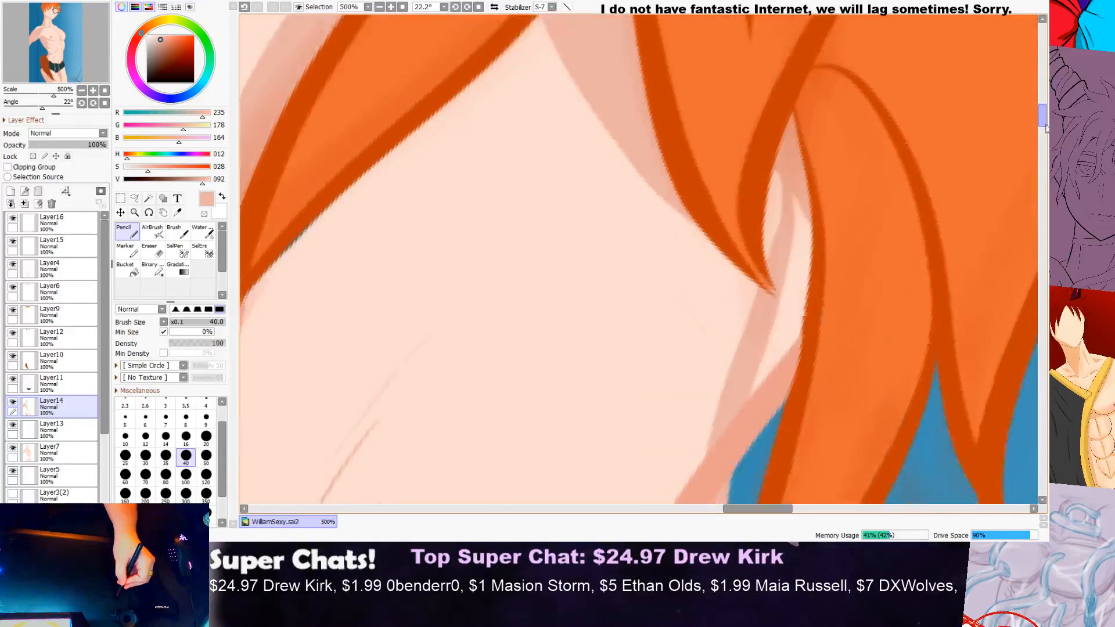
mouse_move(796, 200)
mouse_down()
mouse_move(772, 300)
mouse_move(813, 128)
mouse_move(822, 226)
mouse_move(744, 351)
mouse_move(763, 298)
mouse_move(736, 324)
mouse_up()
scroll(842, 201, down, 5)
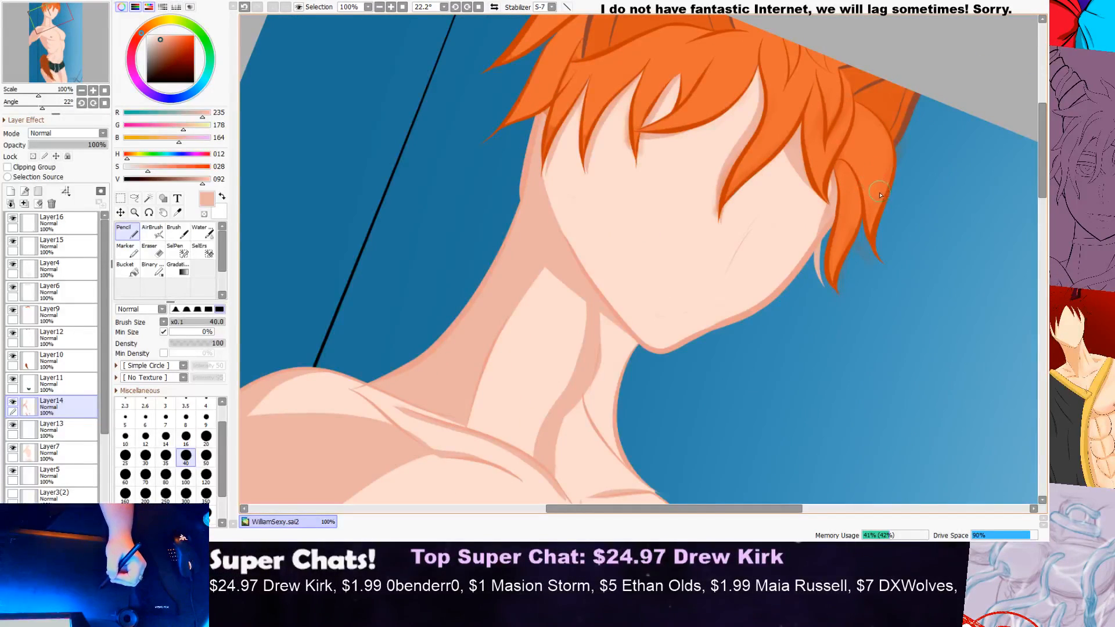
Step: Erase the shadow spilling over the blue background beside the side hair lock with the size 16 Eraser on Layer14
scroll(880, 194, up, 3)
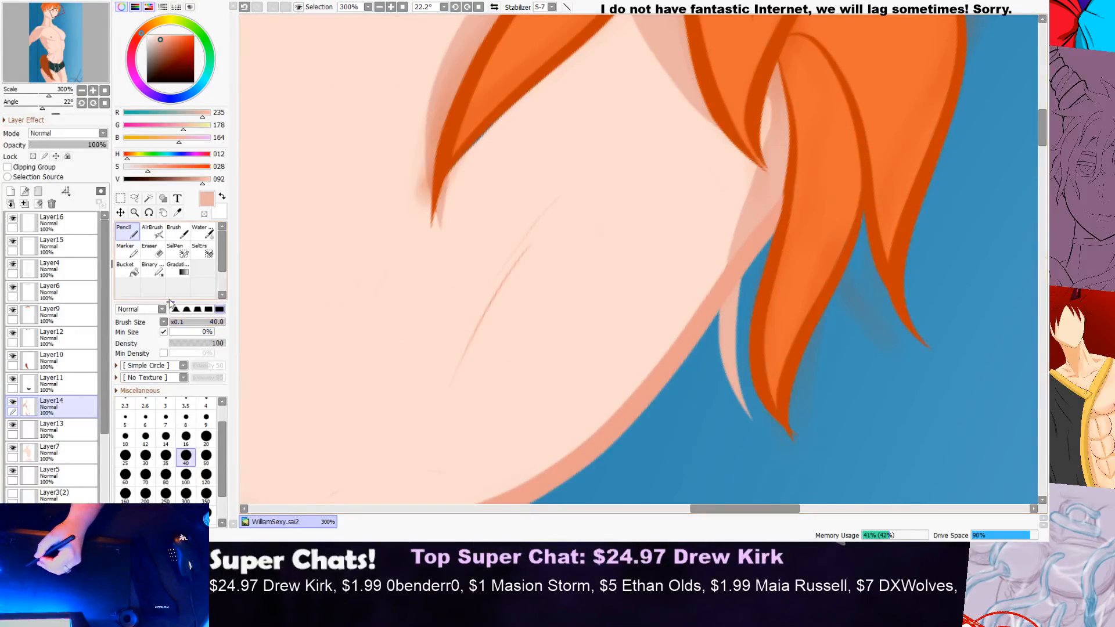
click(152, 250)
mouse_move(751, 284)
mouse_down()
mouse_move(735, 302)
mouse_move(747, 435)
mouse_up()
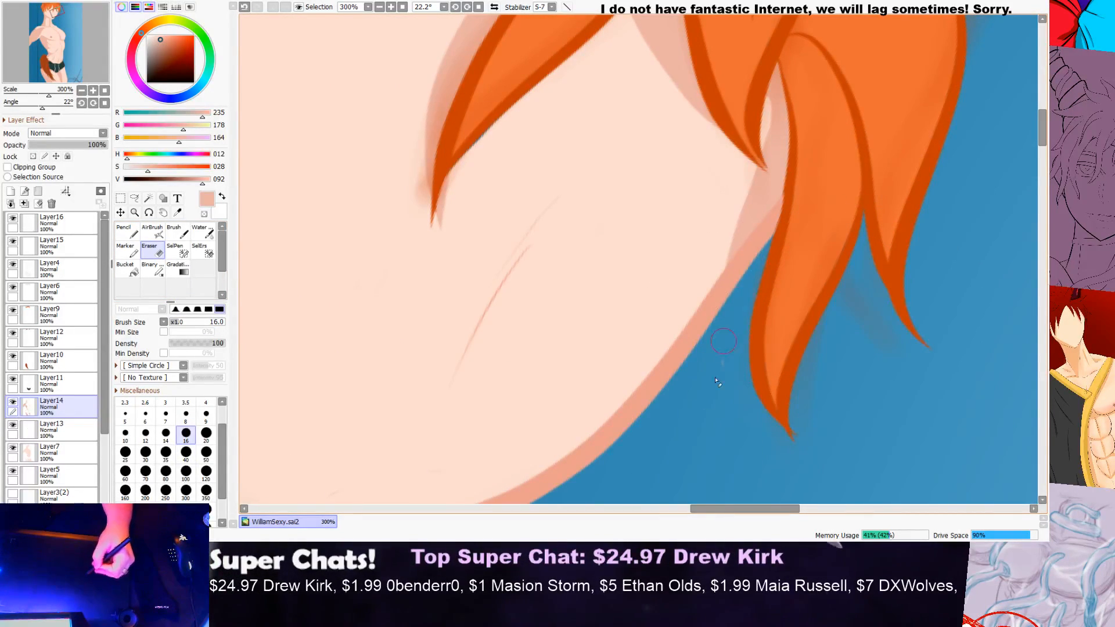
scroll(754, 260, down, 1)
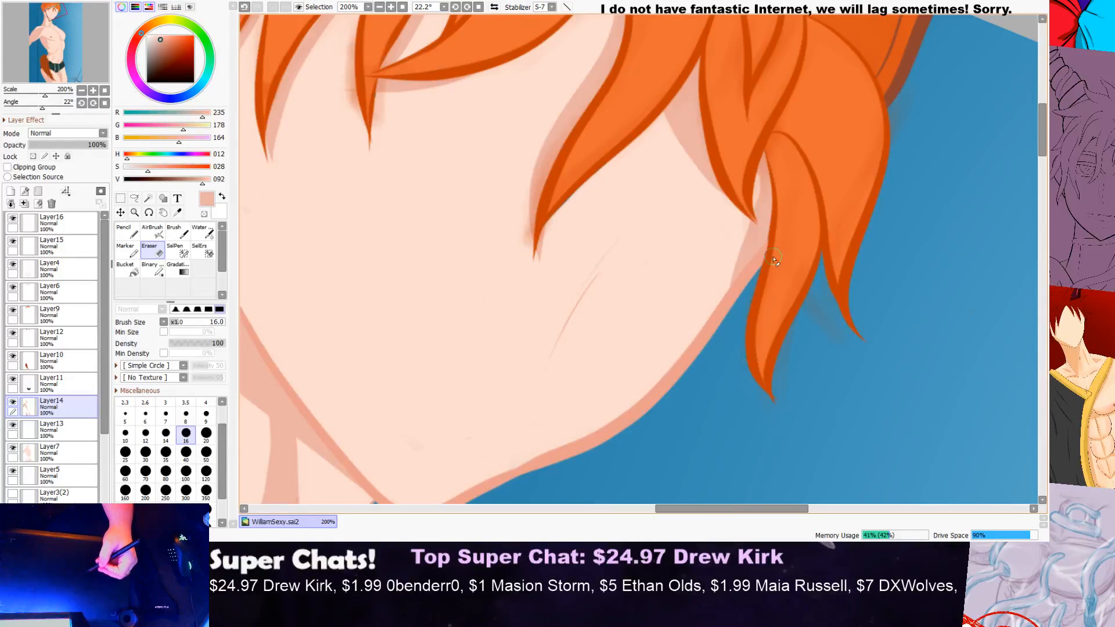
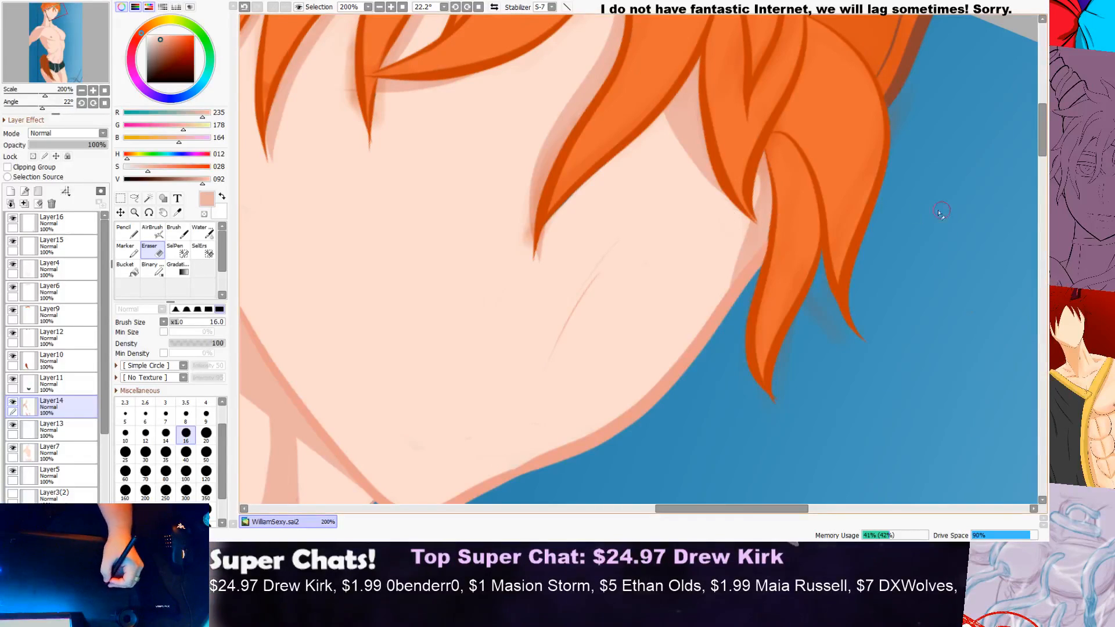
Step: Rotate the canvas back upright to about -0.2° with Layer14 as the active layer
drag(1040, 149, 1044, 149)
scroll(1031, 152, down, 2)
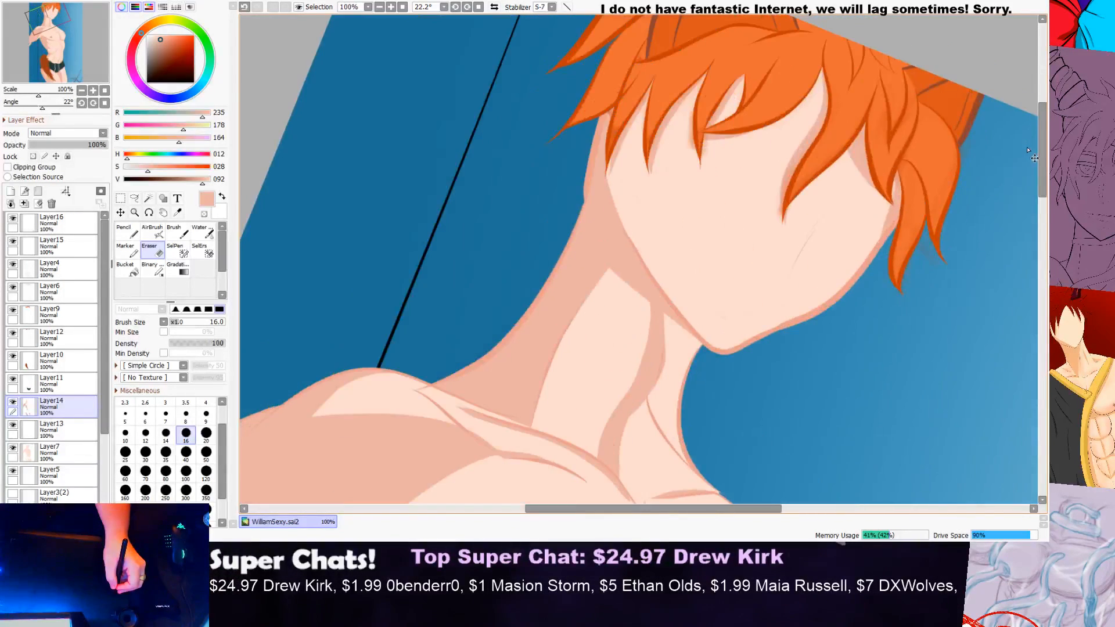
click(149, 213)
drag(536, 133, 434, 162)
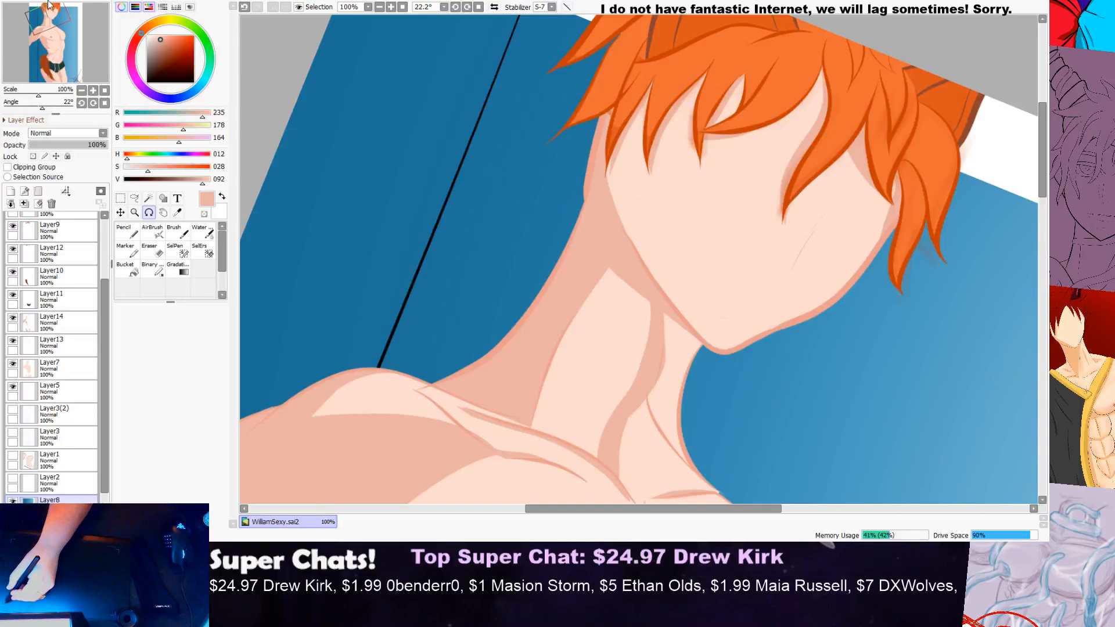
key(ctrl+z)
click(65, 323)
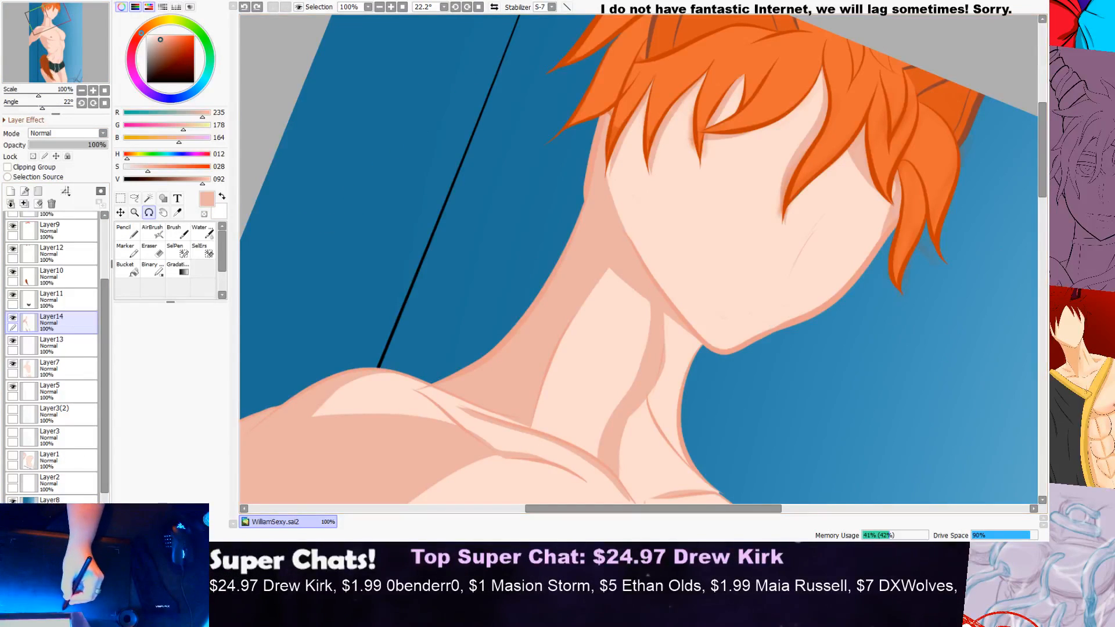
key(super+Down)
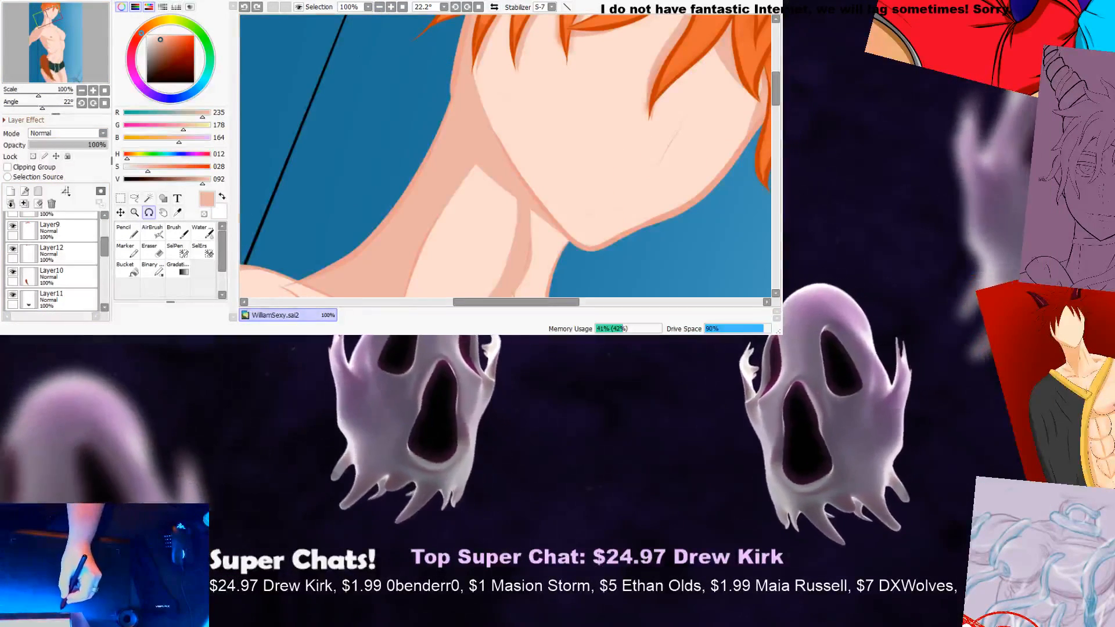
key(super+Up)
scroll(740, 156, down, 2)
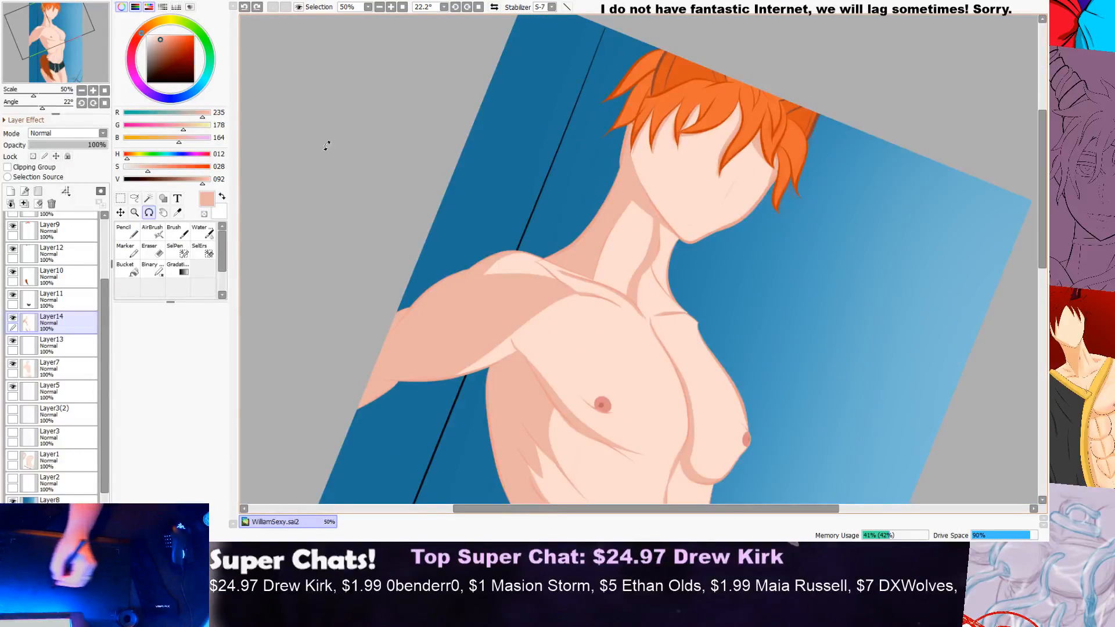
drag(540, 89, 472, 137)
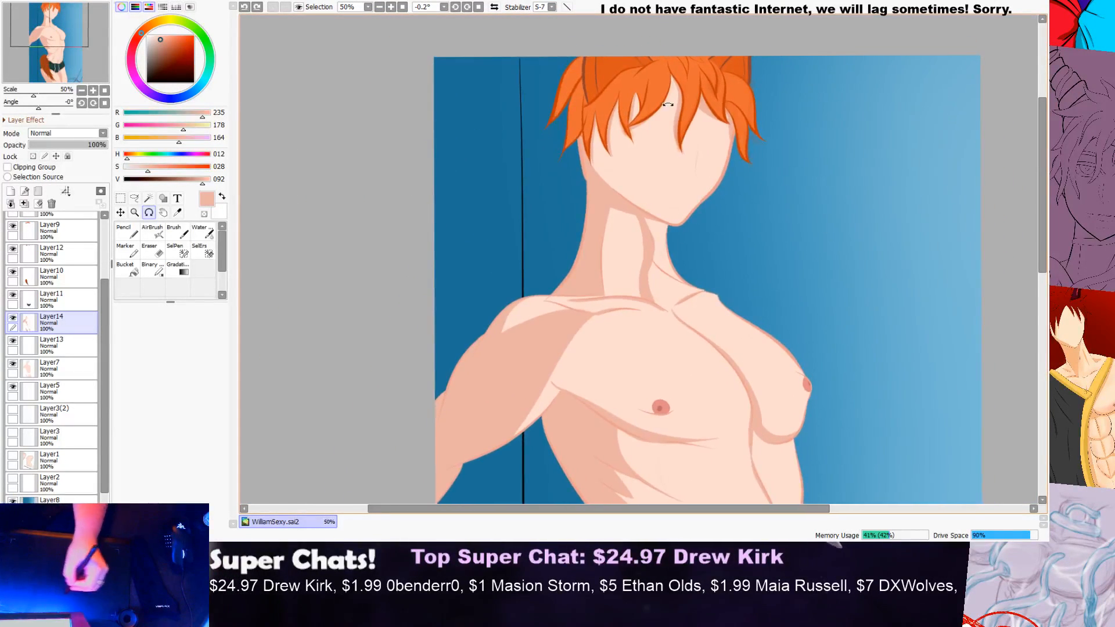
Step: Review the skin shading over the whole figure, from the hair down to the legs
drag(1043, 128, 1042, 143)
scroll(980, 131, down, 2)
scroll(929, 139, down, 1)
scroll(976, 152, up, 2)
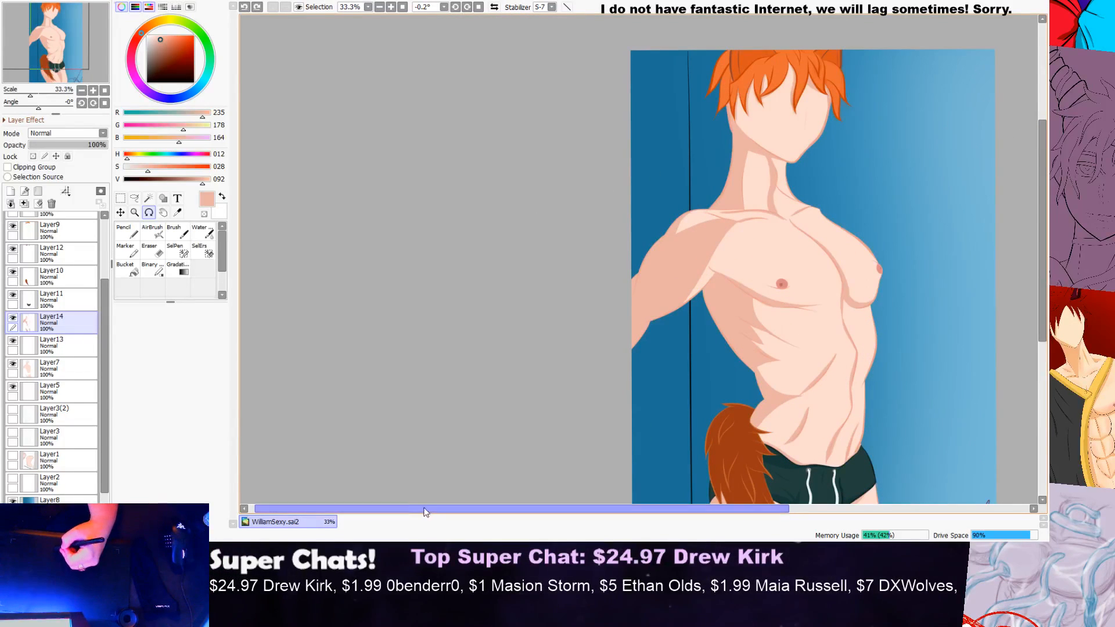
drag(426, 509, 552, 503)
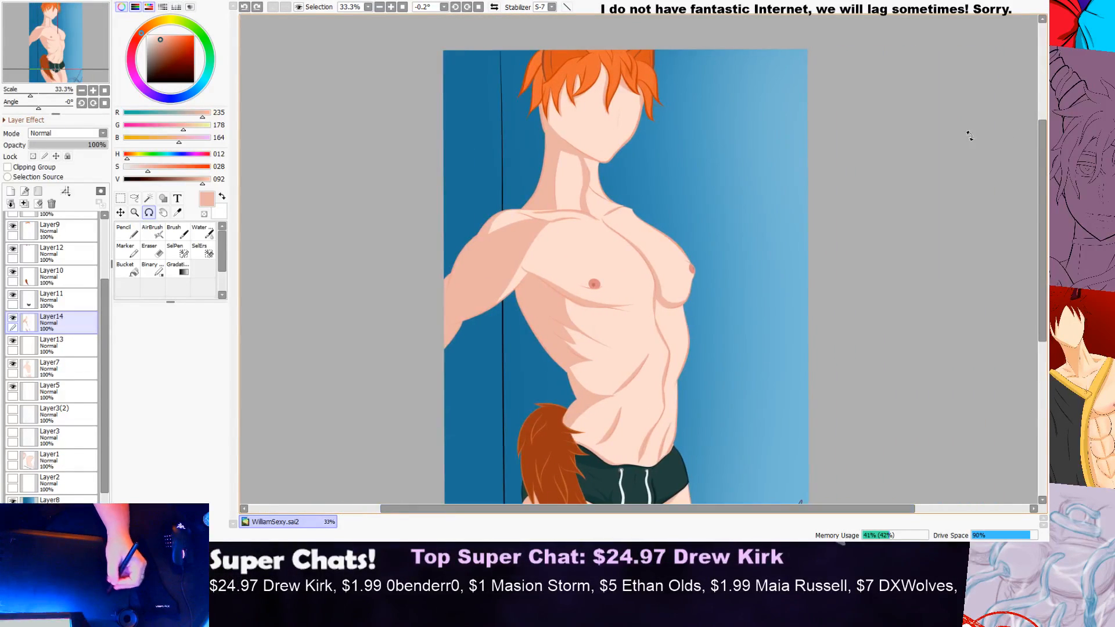
drag(1040, 137, 1036, 246)
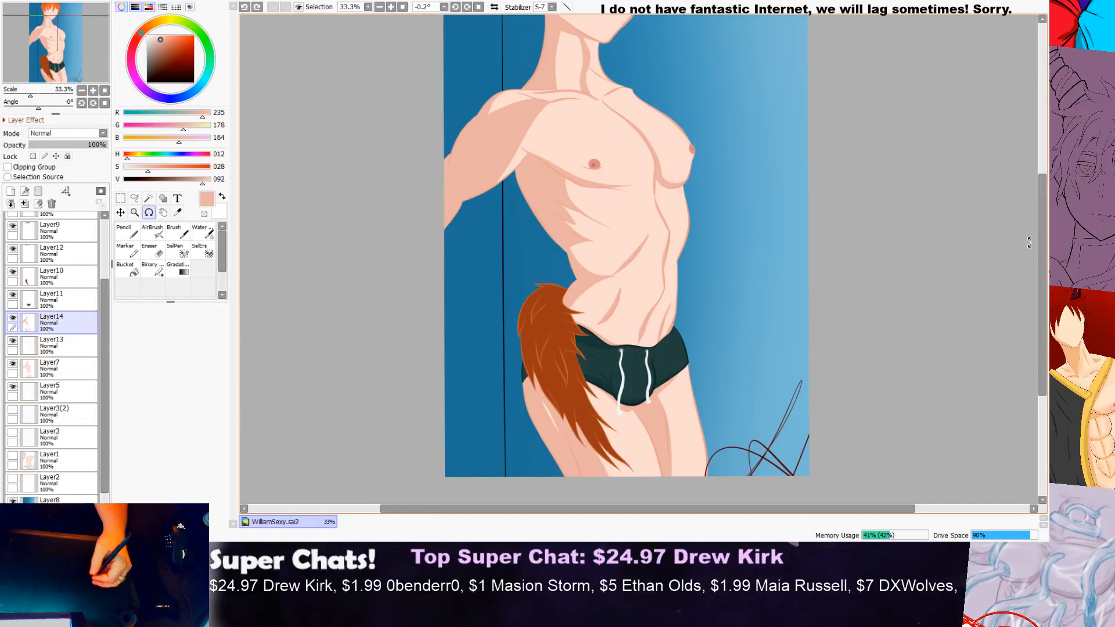
drag(1038, 260, 1043, 238)
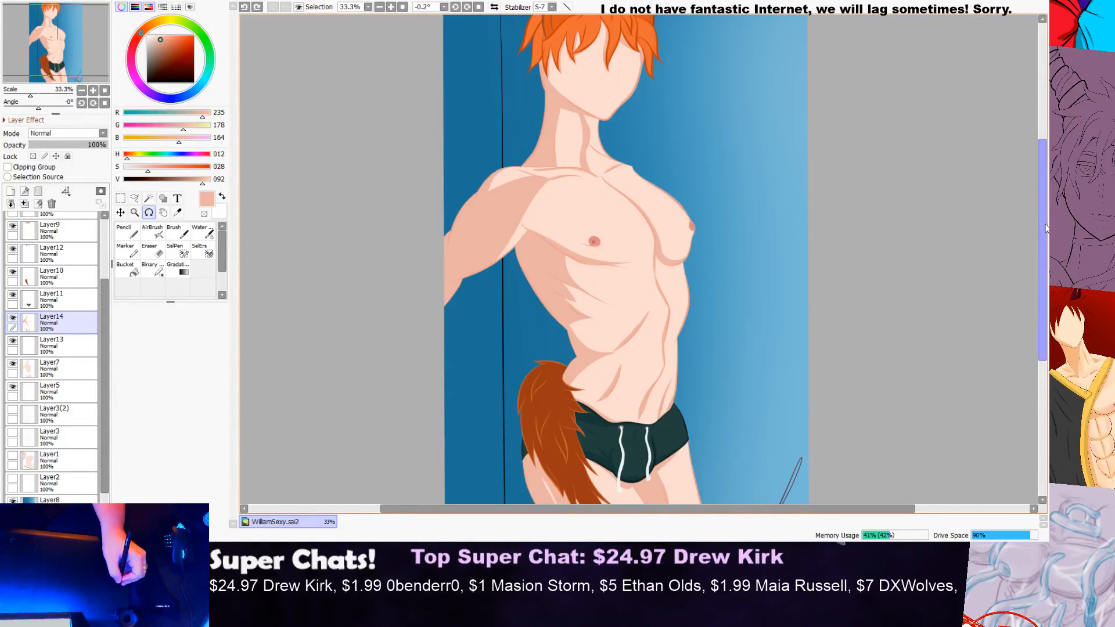
scroll(942, 214, up, 3)
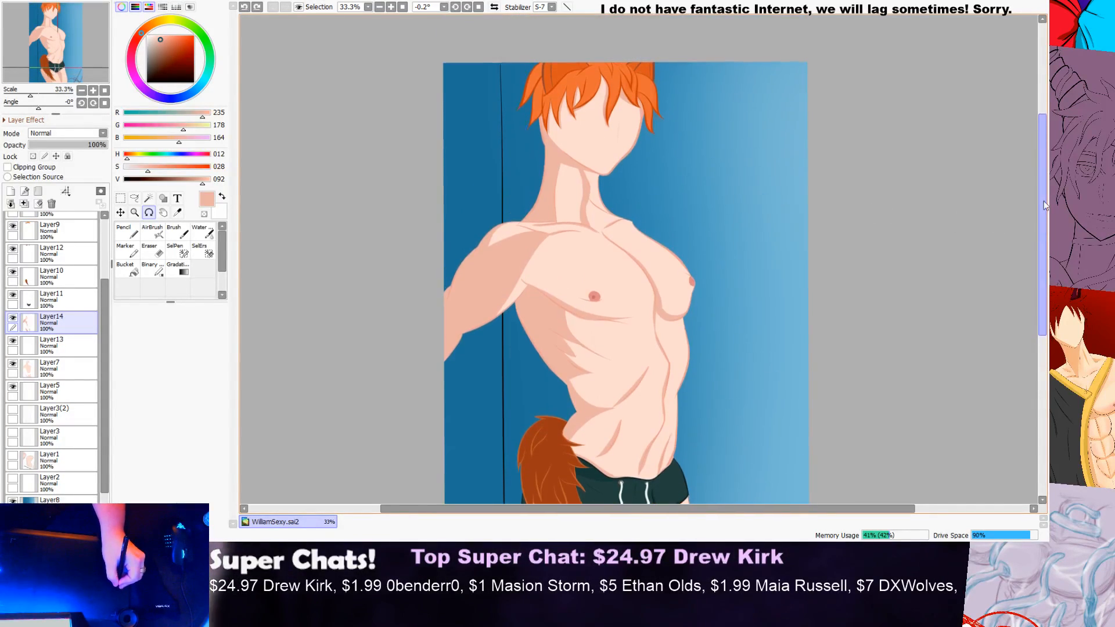
Step: Examine the hair shadows on the face and the shading of the neck up close
click(127, 231)
scroll(623, 118, up, 3)
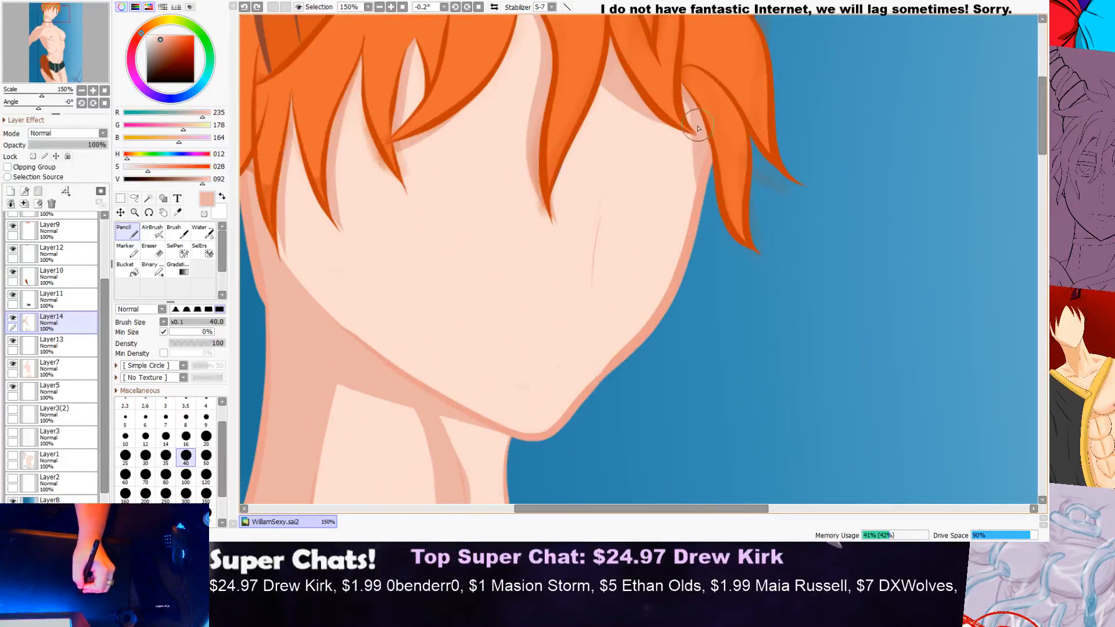
scroll(714, 189, down, 1)
scroll(714, 189, up, 1)
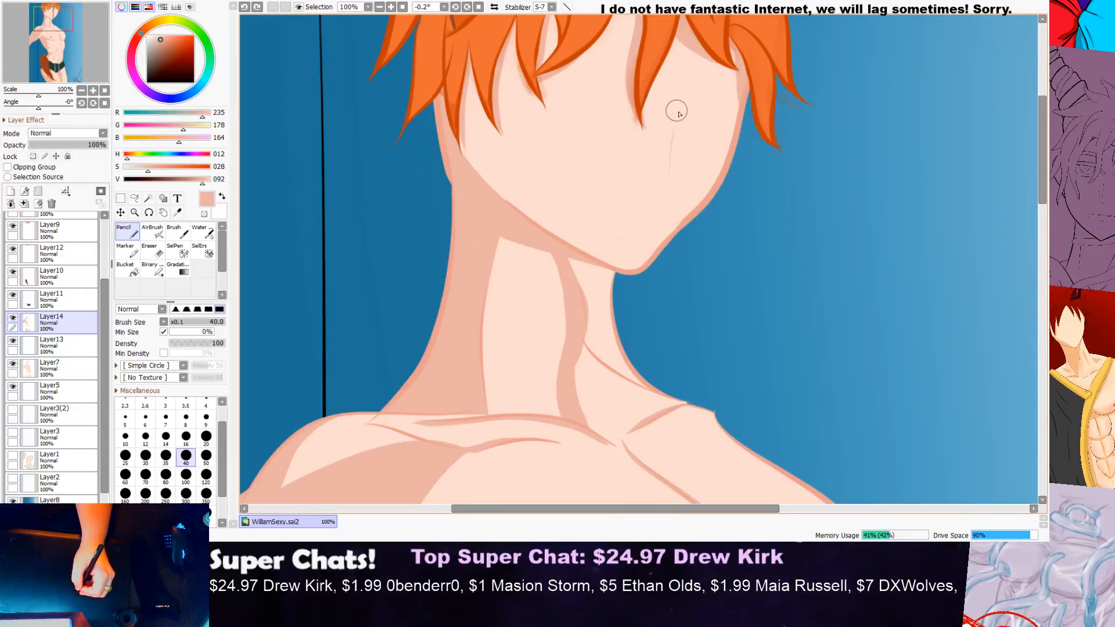
scroll(755, 116, down, 1)
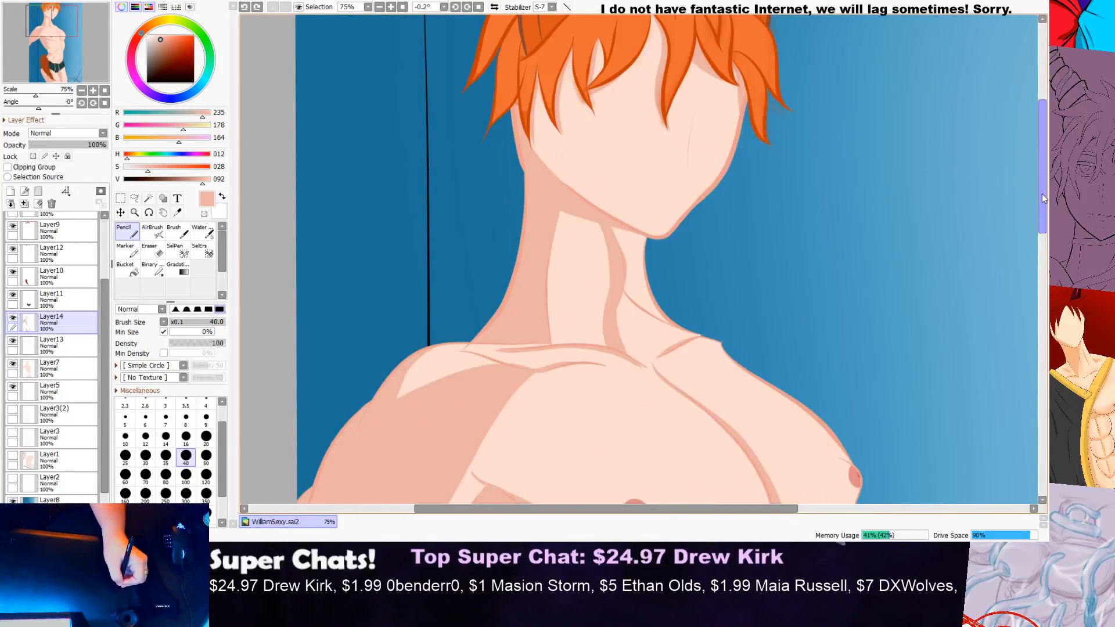
drag(1043, 204, 974, 169)
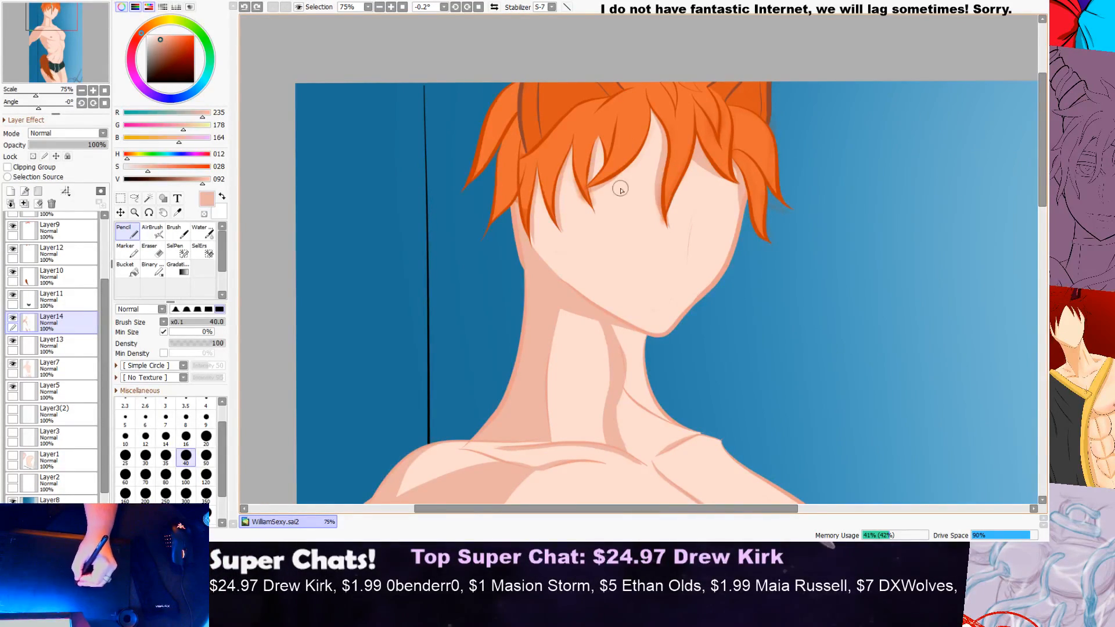
scroll(733, 223, up, 2)
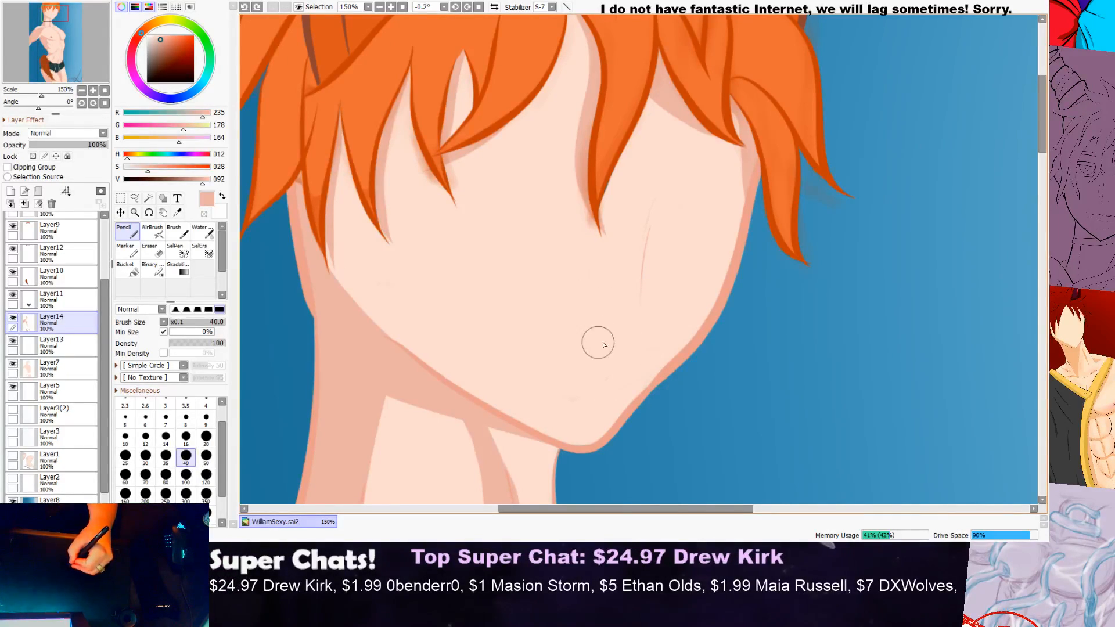
scroll(706, 295, down, 2)
drag(1043, 187, 1031, 214)
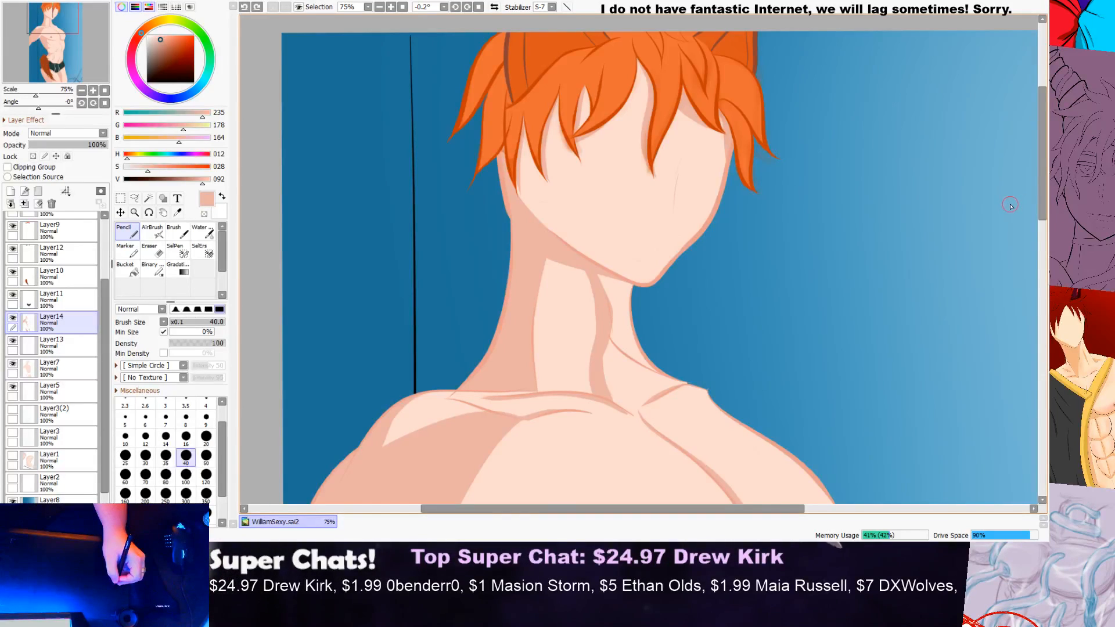
Step: Add a new layer directly above Layer14 and switch to the Water brush for soft shading
drag(1043, 209, 1042, 253)
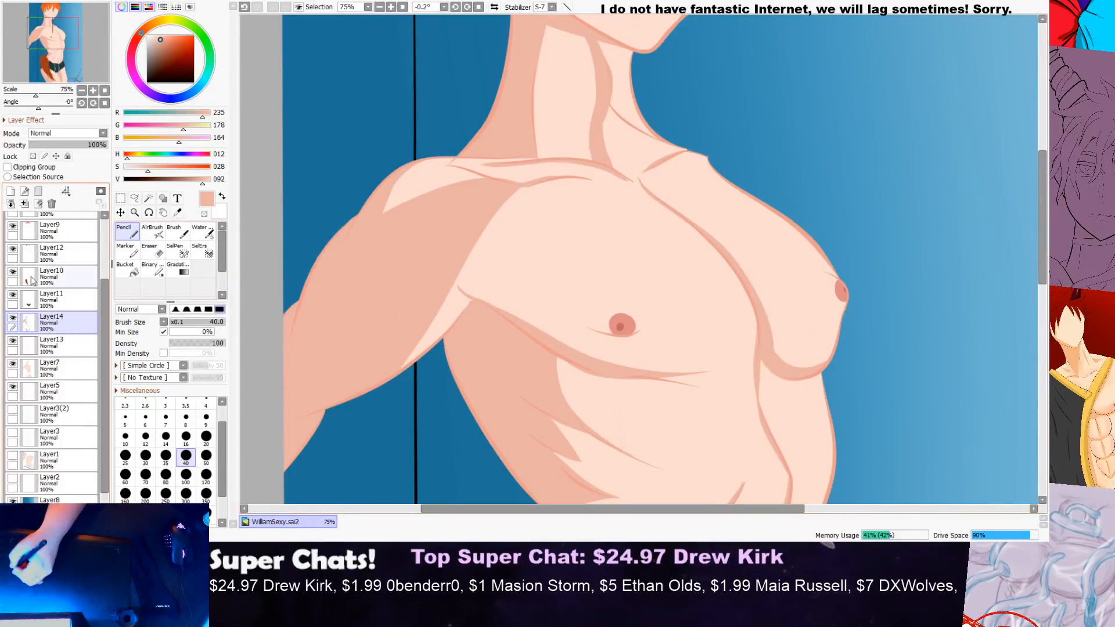
click(24, 204)
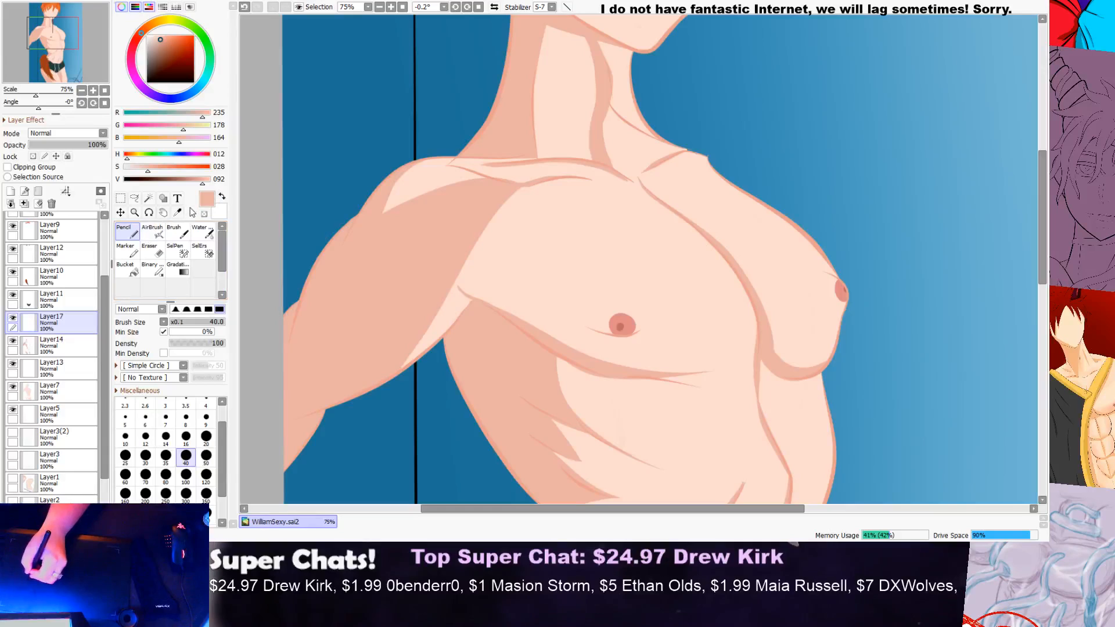
click(153, 230)
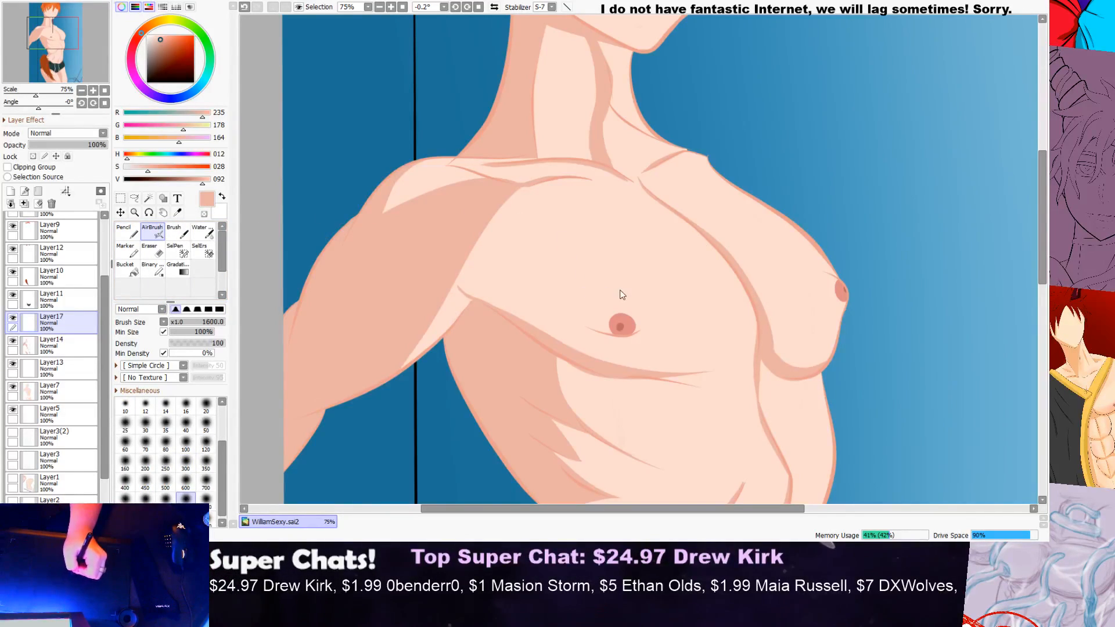
click(204, 232)
Step: Try broad soft shading over the shoulder and upper chest with the Water brush at size 600
mouse_move(365, 225)
mouse_down()
mouse_move(490, 226)
mouse_move(449, 248)
mouse_move(524, 215)
mouse_move(422, 257)
mouse_move(571, 184)
mouse_move(623, 186)
mouse_up()
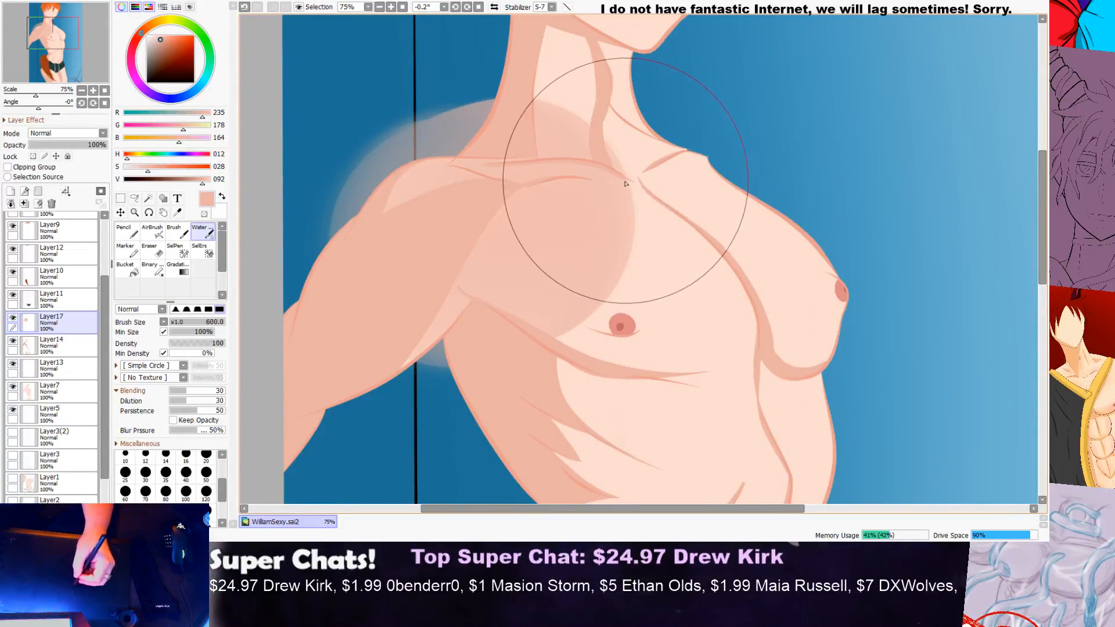
key(ctrl+z)
mouse_move(447, 310)
mouse_down()
mouse_move(408, 360)
mouse_move(505, 219)
mouse_up()
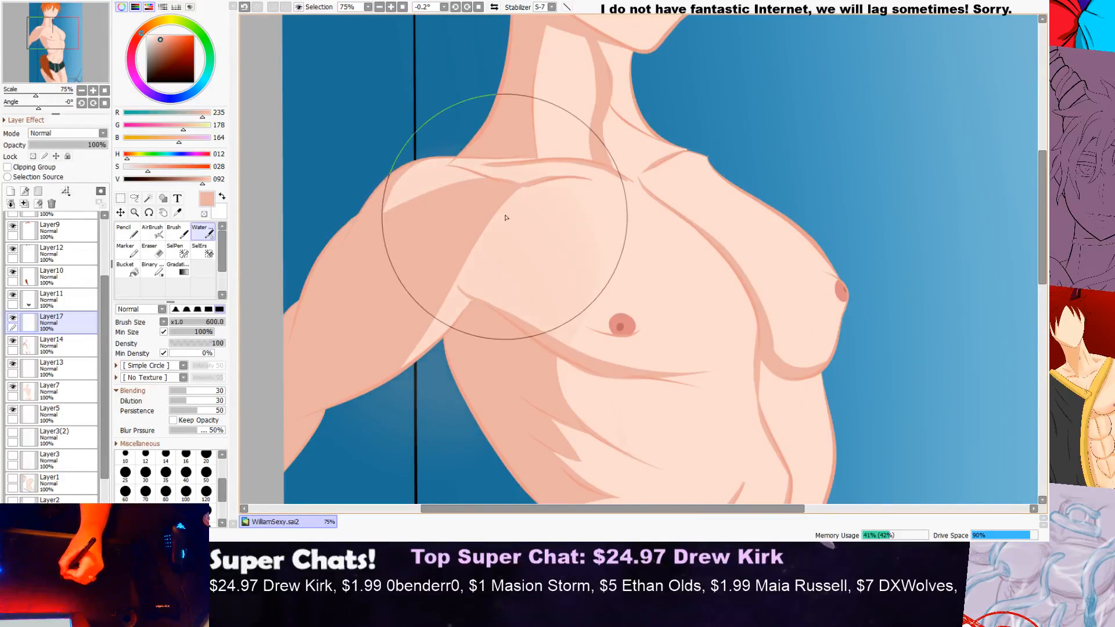
scroll(666, 155, down, 1)
key(ctrl+z)
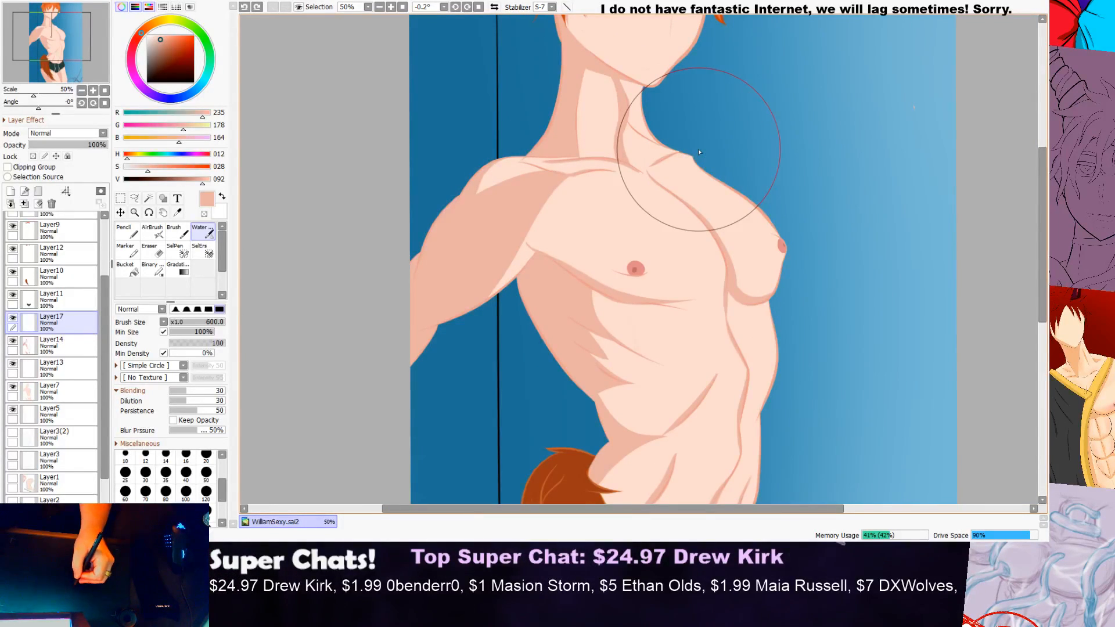
scroll(700, 152, up, 1)
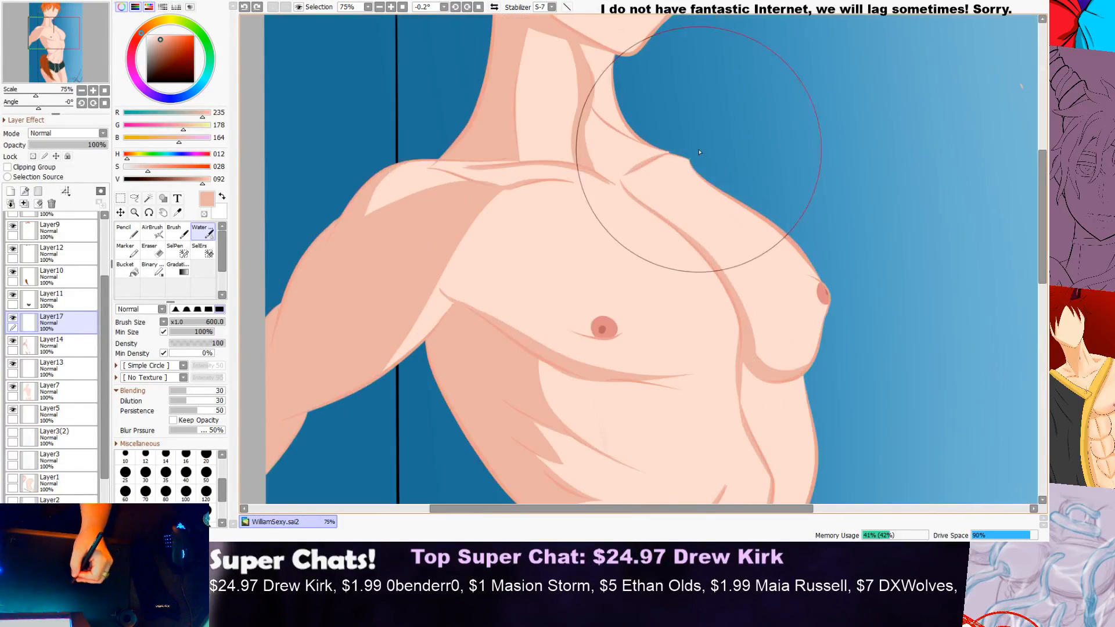
Step: Set the Eraser size to 700 and the Water brush size to 100
click(160, 256)
click(206, 477)
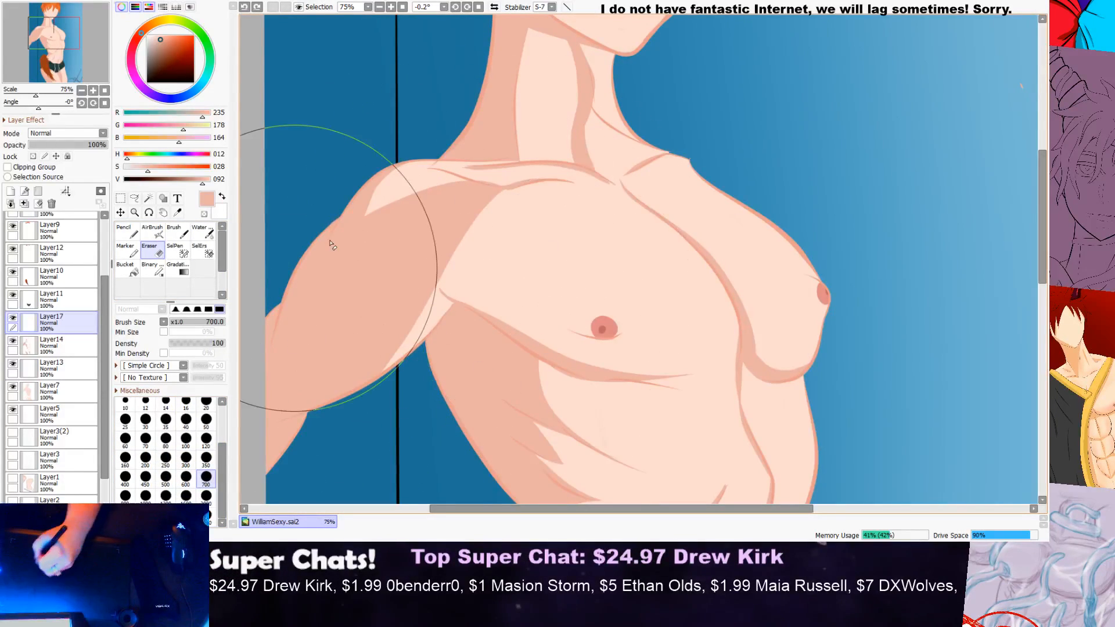
click(201, 231)
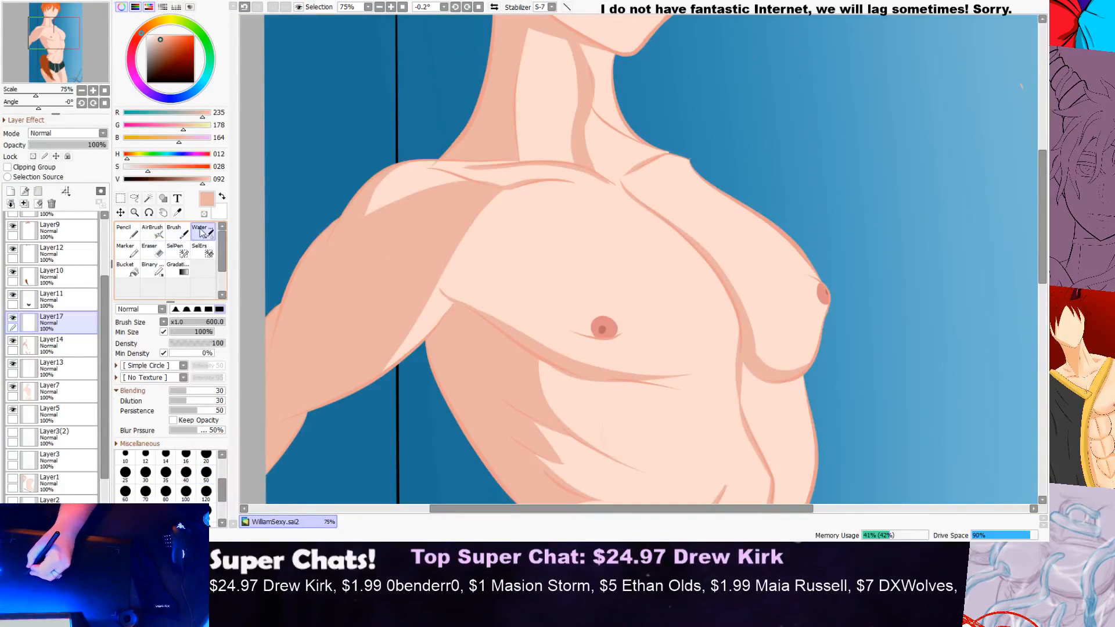
click(186, 472)
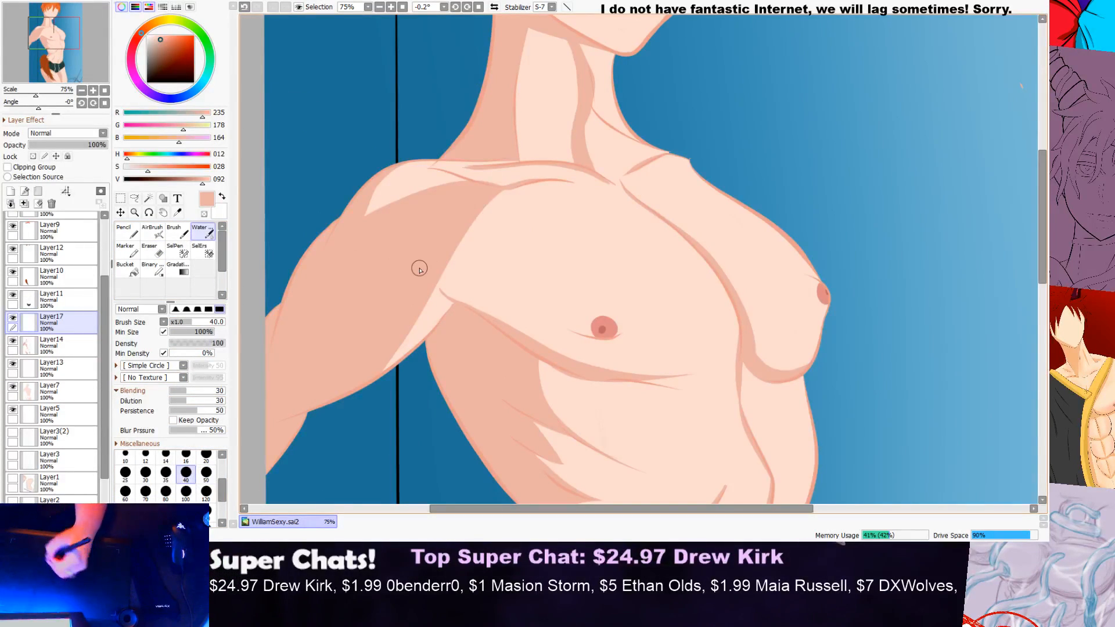
click(186, 511)
click(166, 510)
click(145, 510)
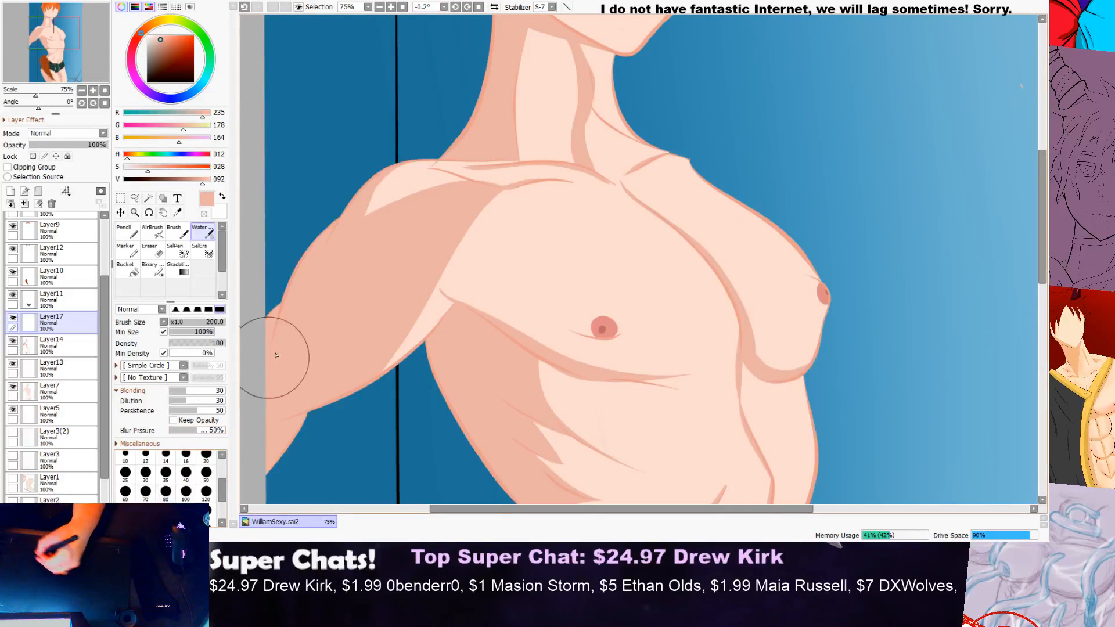
click(187, 493)
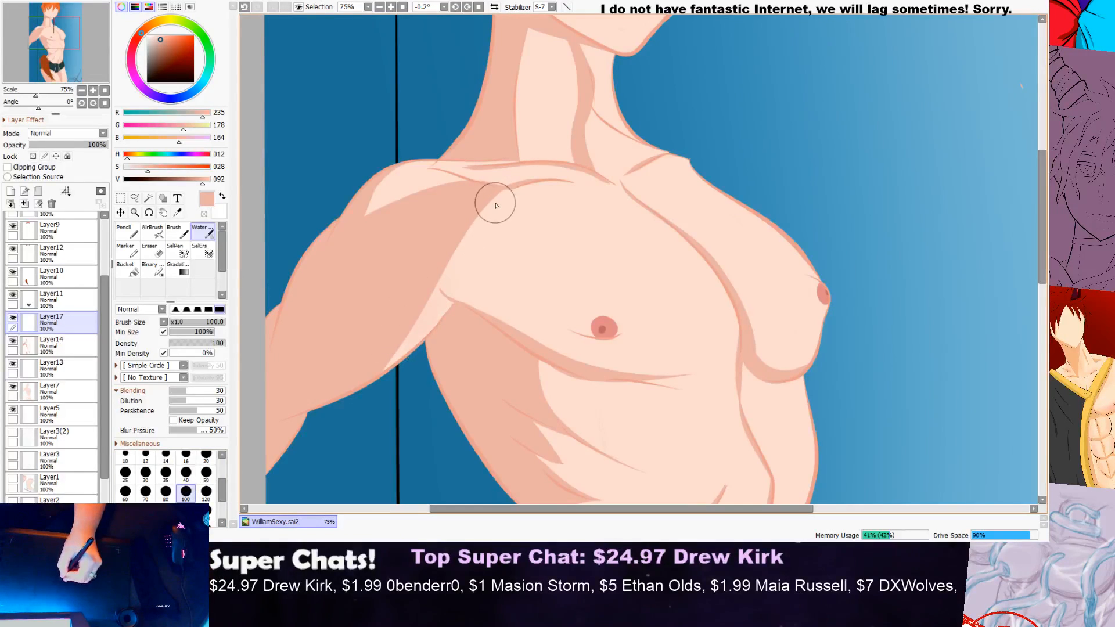
Step: Try softening the shadow edge from the armpit onto the chest and upper arm with the size 100 Water brush
scroll(477, 237, down, 1)
scroll(478, 237, down, 1)
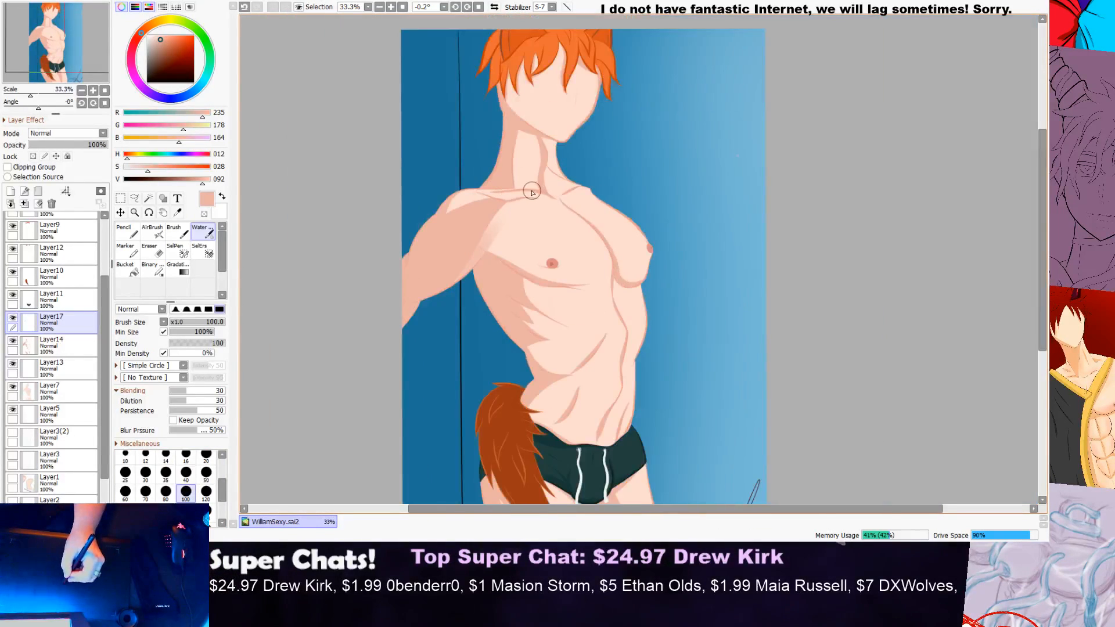
scroll(511, 197, up, 1)
scroll(514, 203, up, 1)
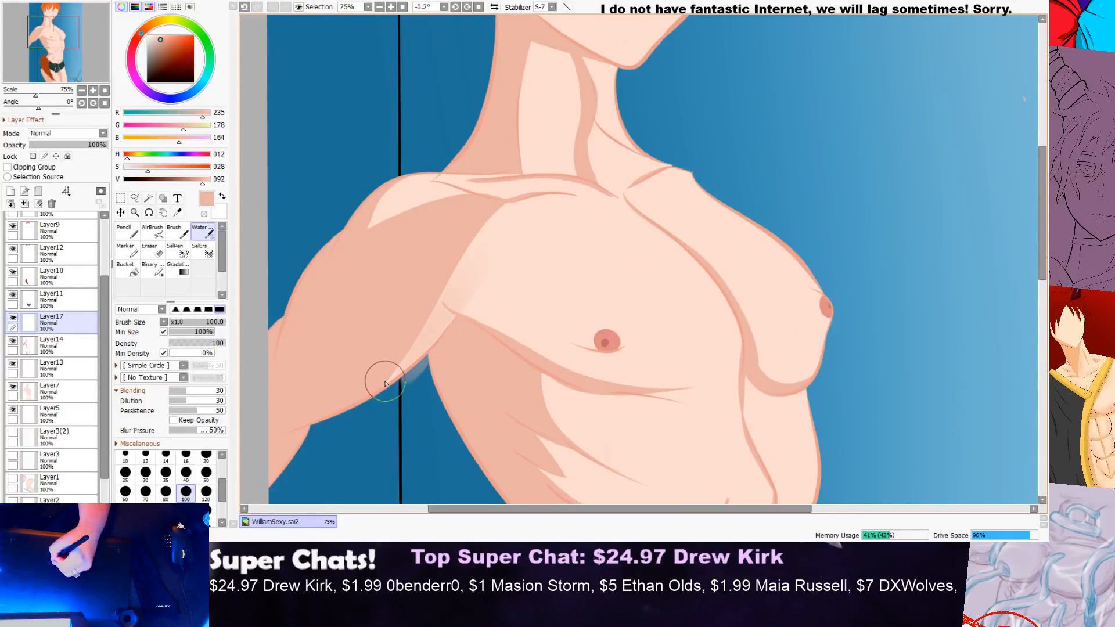
scroll(495, 235, down, 2)
scroll(523, 255, up, 3)
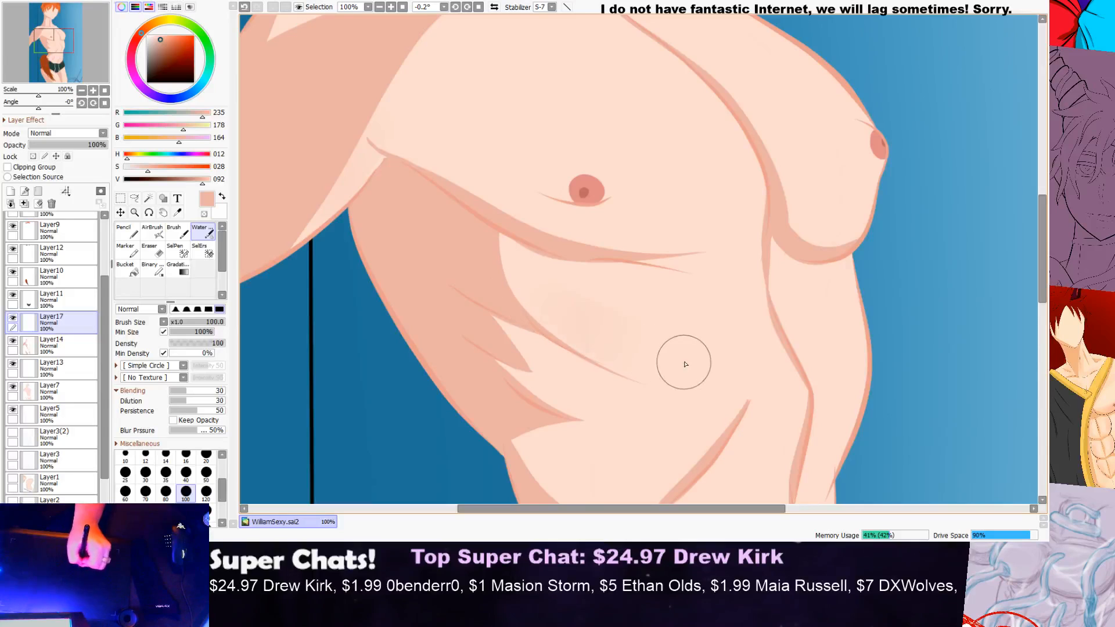
Step: Try soft Water brush strokes over the ribs and along the shadow under the pectoral
drag(626, 366, 596, 342)
scroll(713, 302, down, 1)
key(ctrl+z)
scroll(664, 296, up, 1)
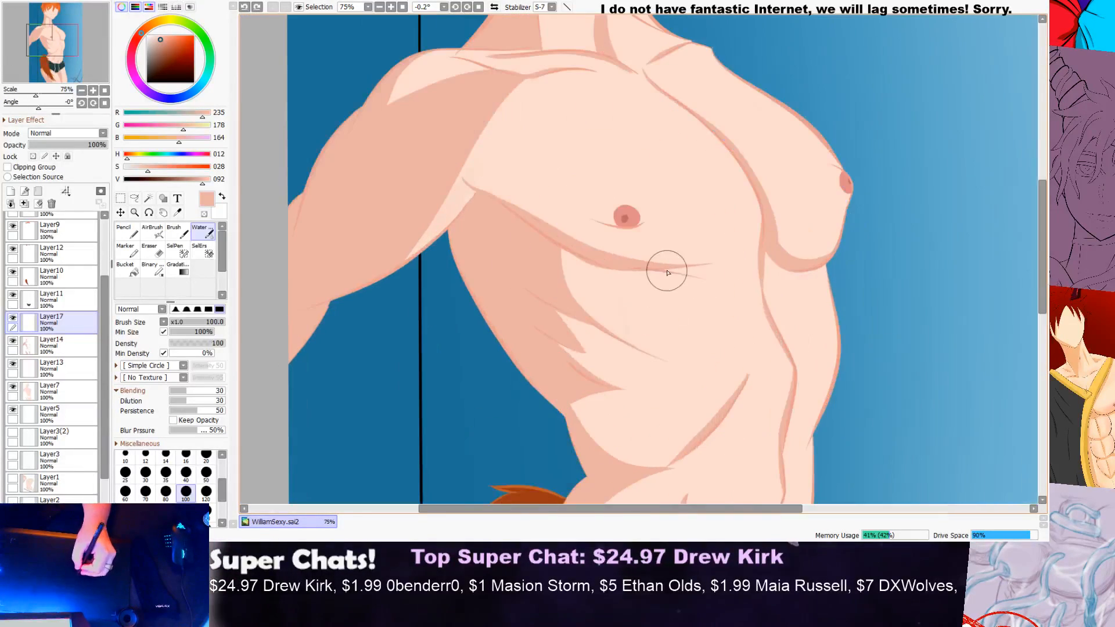
drag(700, 263, 573, 263)
key(ctrl+z)
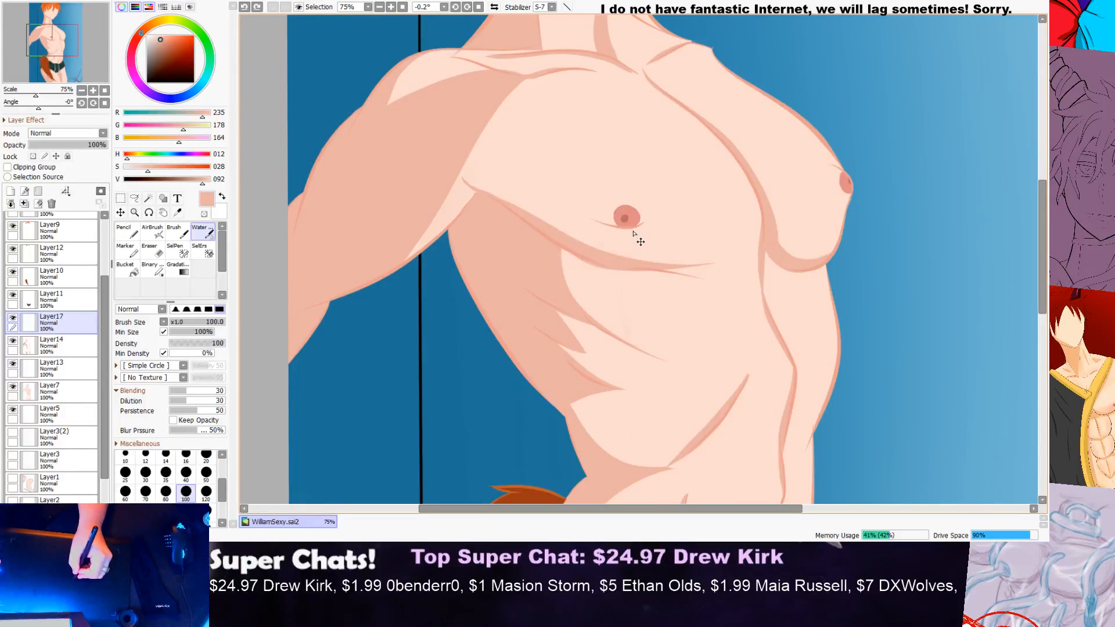
Step: Set the Water brush to size 120 with the softest edge shape and try soft shading along the pectoral's lower shadow
click(206, 492)
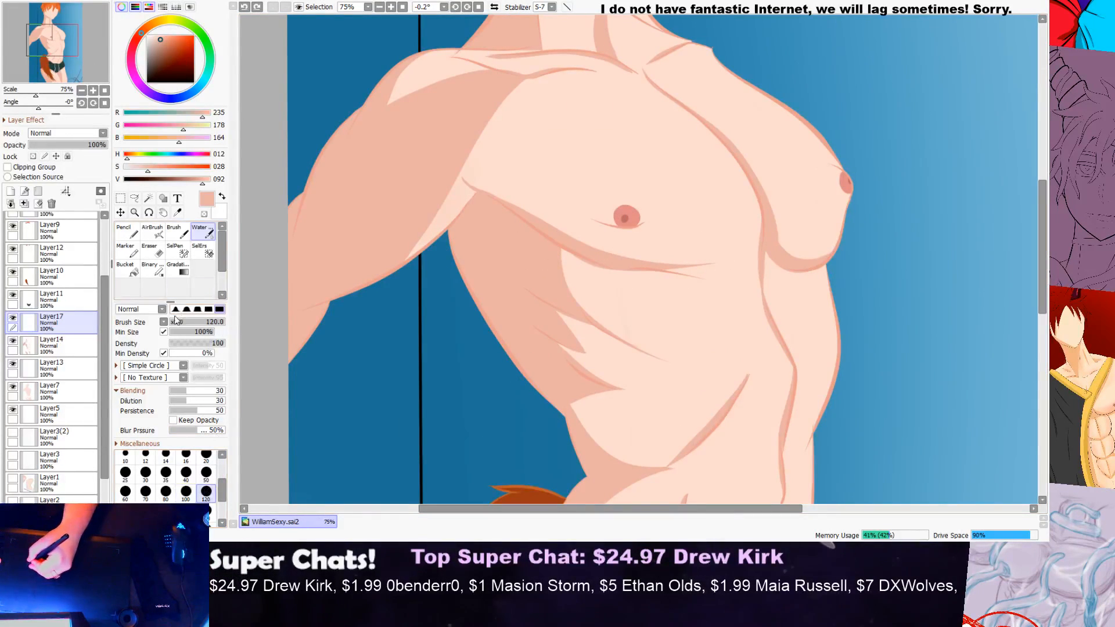
click(175, 309)
mouse_move(710, 258)
mouse_down()
mouse_move(605, 270)
mouse_move(607, 253)
mouse_up()
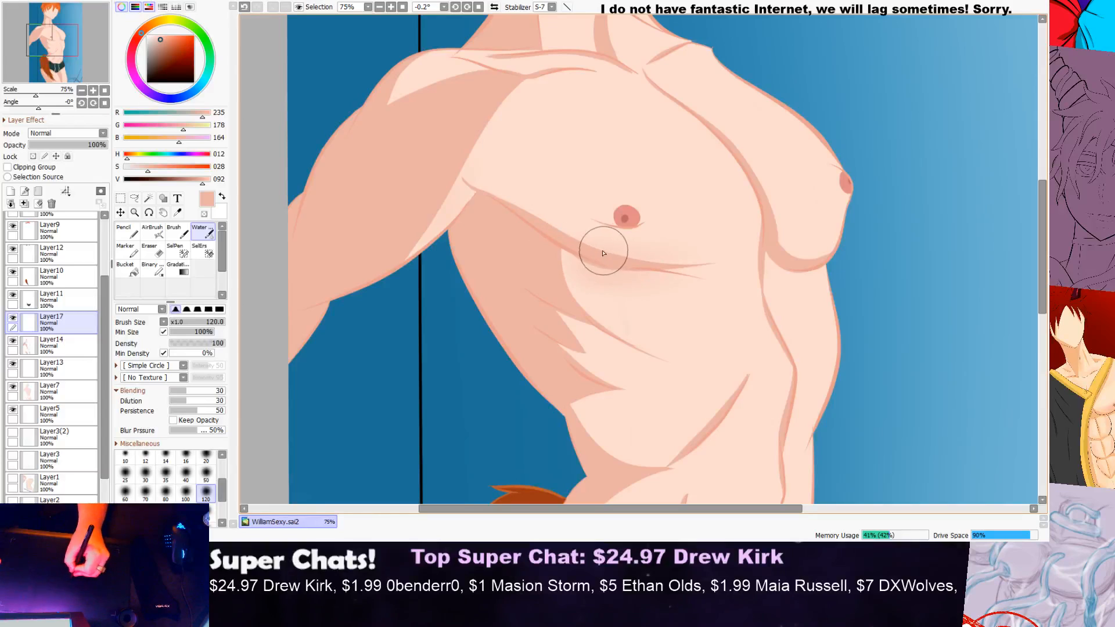
scroll(760, 236, down, 3)
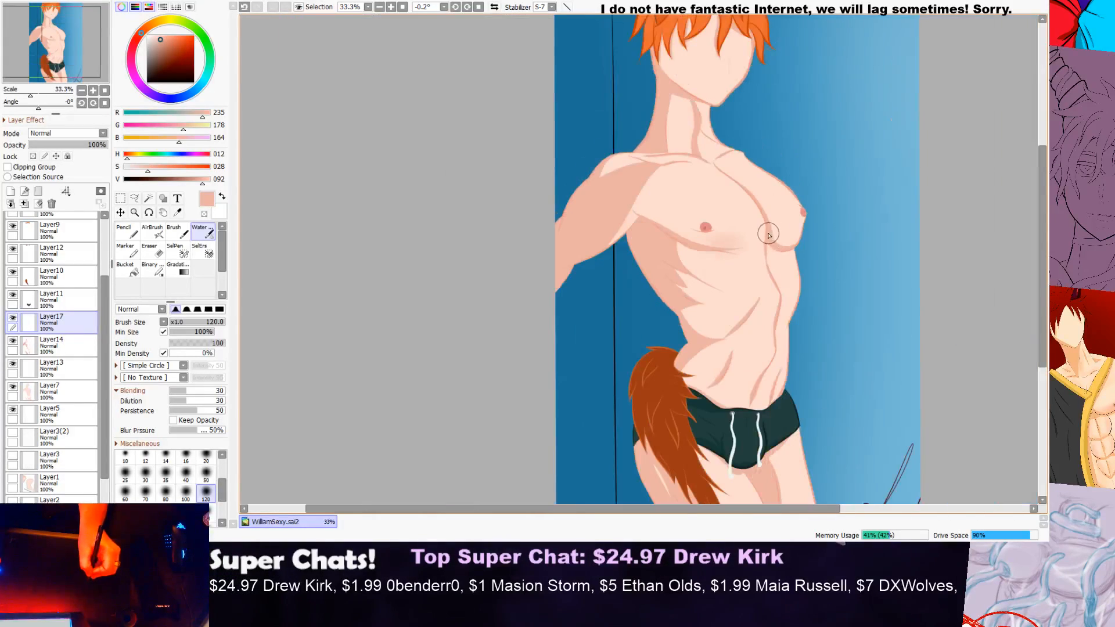
scroll(722, 237, up, 1)
scroll(740, 214, up, 1)
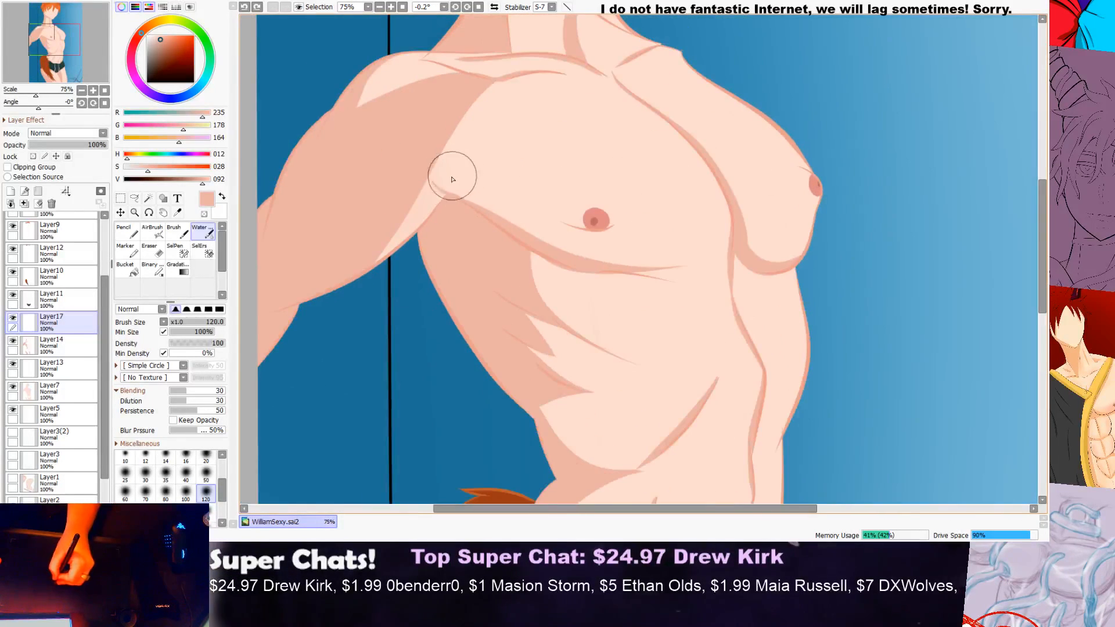
scroll(423, 213, down, 3)
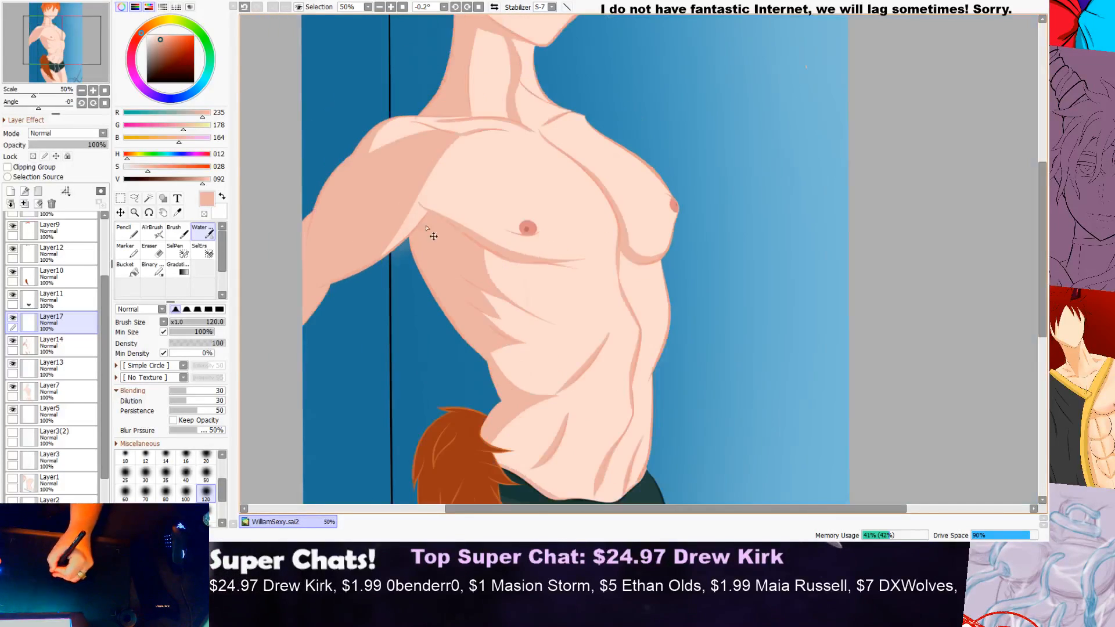
Step: Try softening the shadow edge between the shoulder and the armpit with the size 120 Water brush
scroll(569, 181, up, 5)
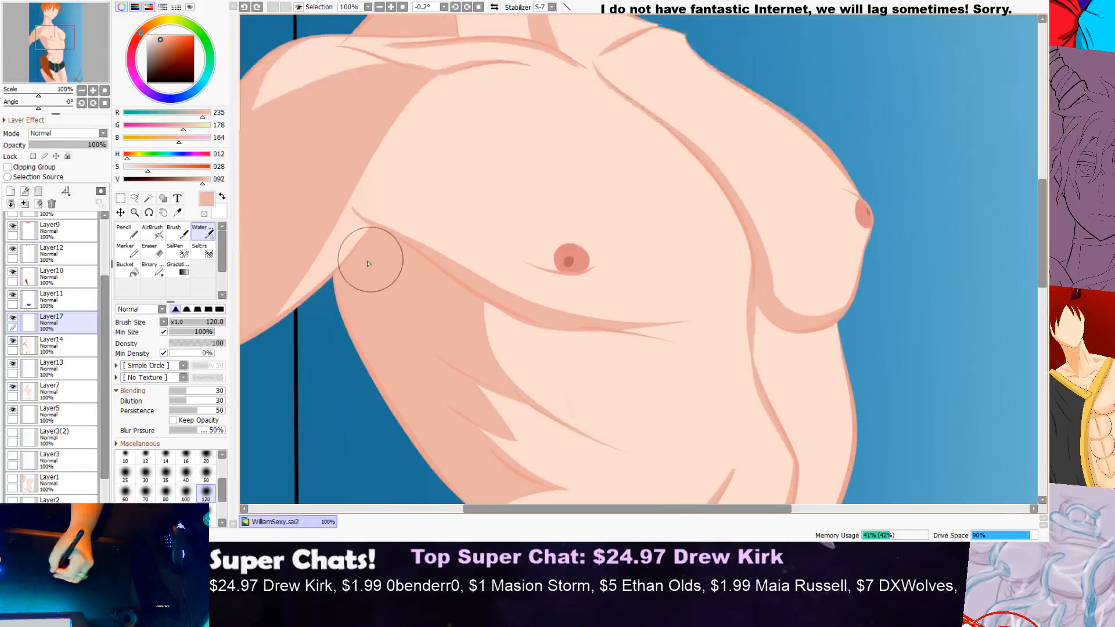
mouse_move(488, 73)
mouse_down()
mouse_move(440, 97)
mouse_move(370, 171)
mouse_move(318, 262)
mouse_up()
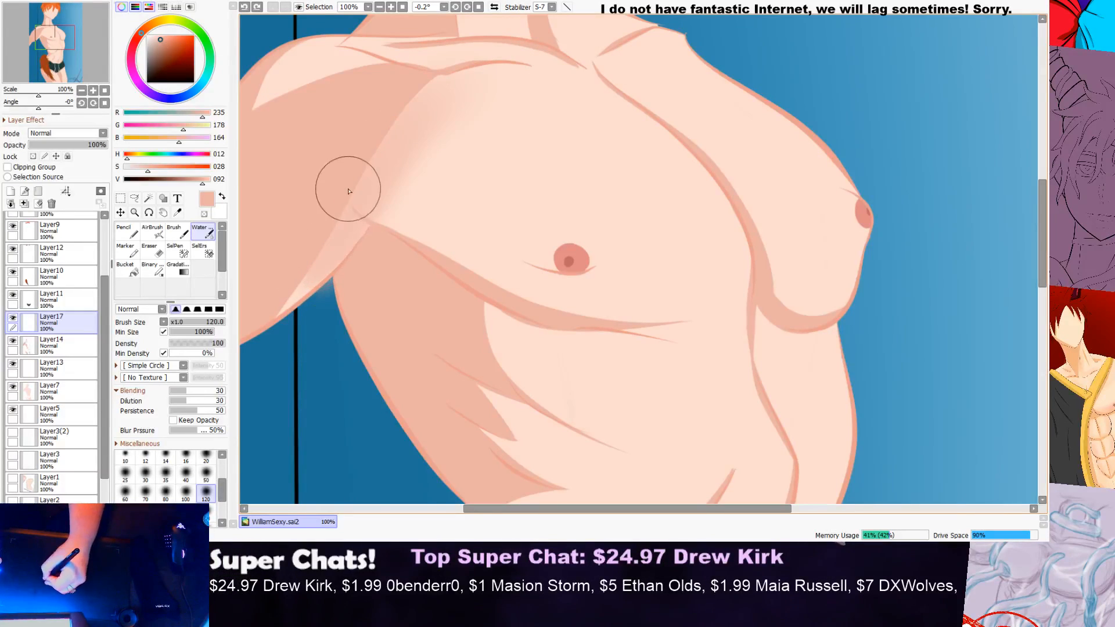
key(ctrl+z)
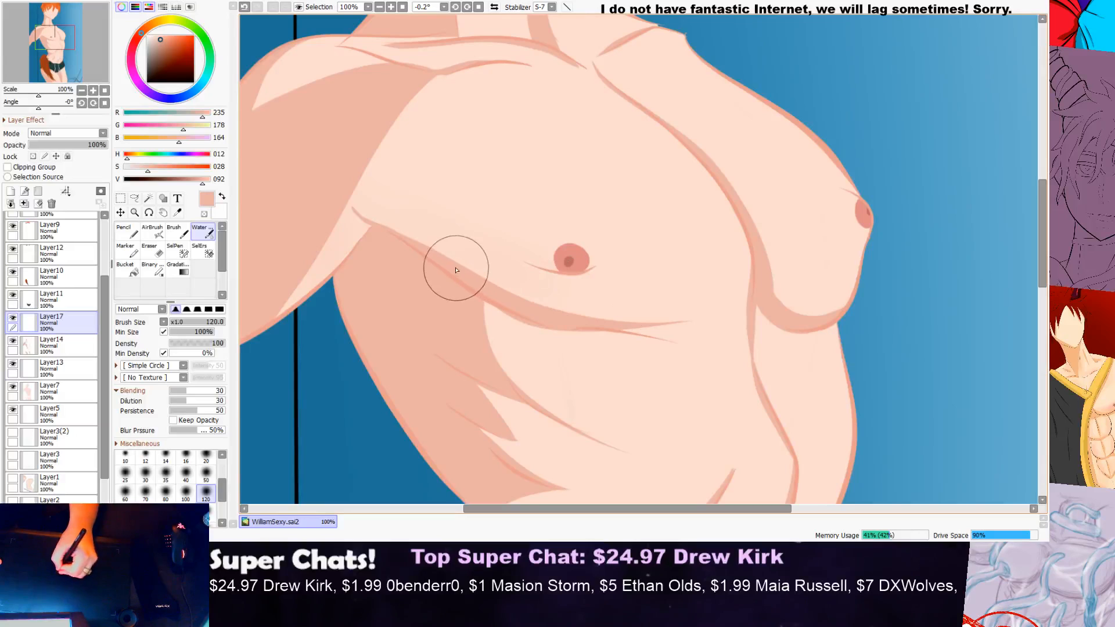
Step: Blend soft shading below the nipple and across the outer pectoral near the armpit with the size 120 Water brush
drag(619, 316, 657, 304)
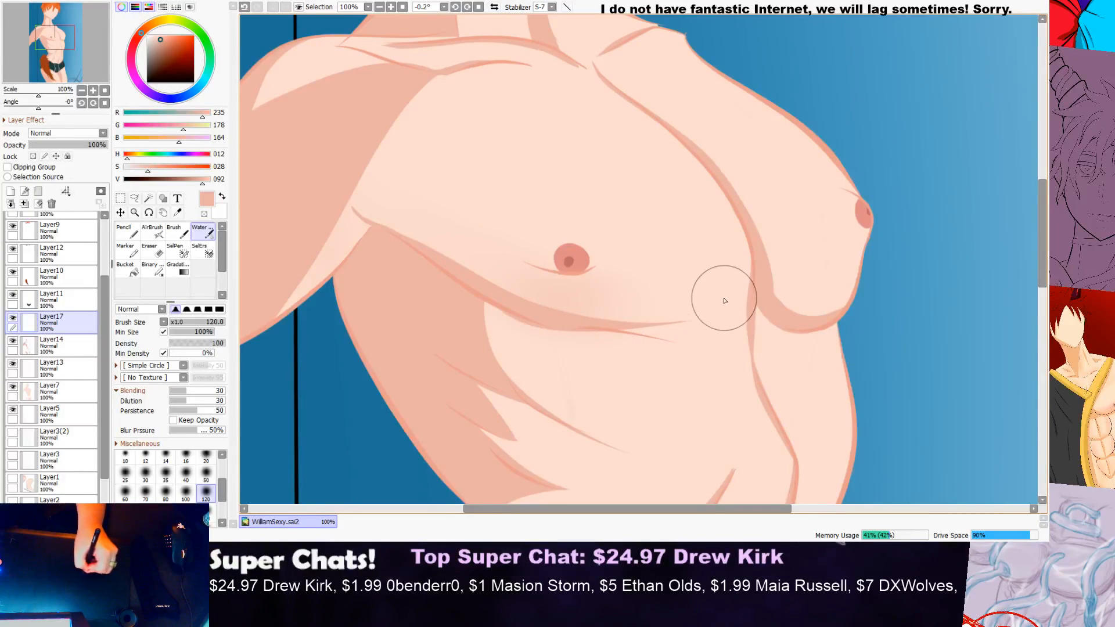
scroll(793, 238, down, 3)
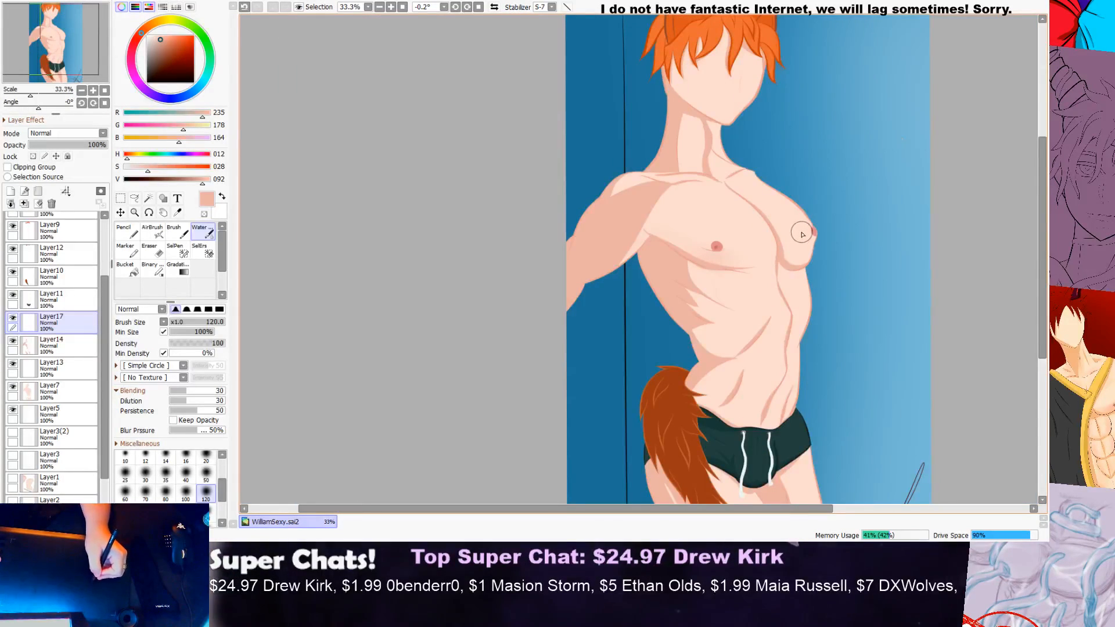
scroll(804, 234, up, 3)
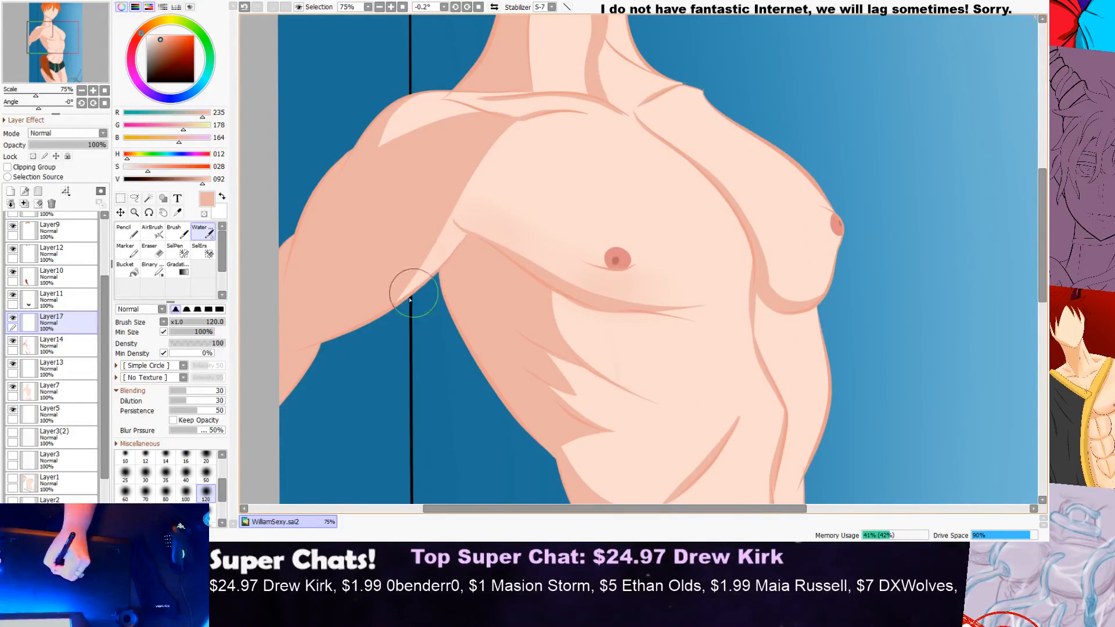
scroll(451, 247, down, 3)
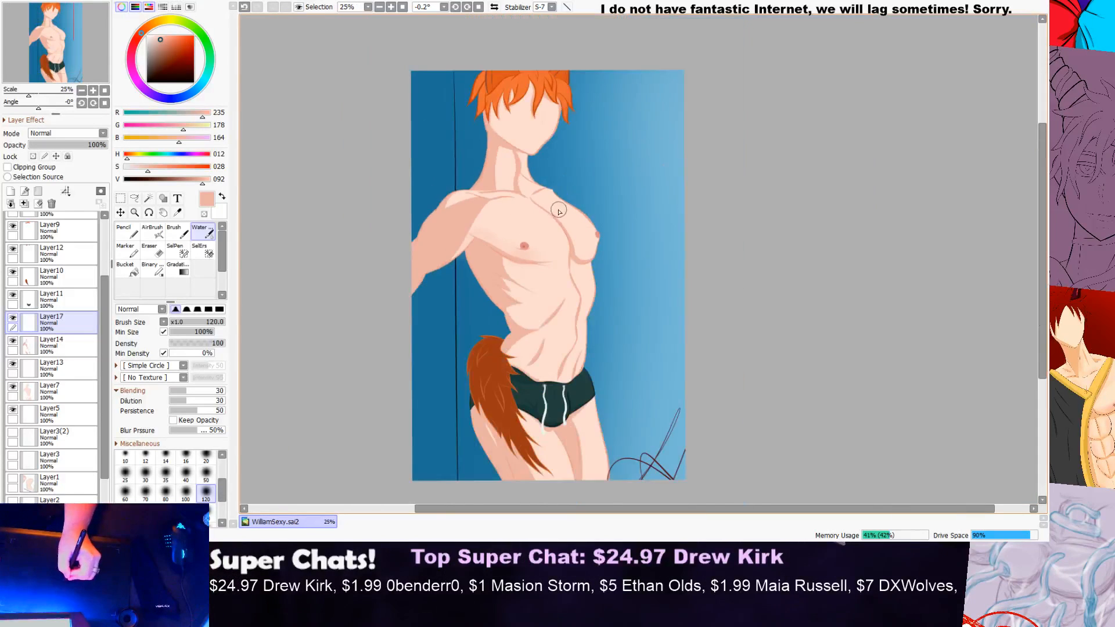
scroll(529, 224, up, 4)
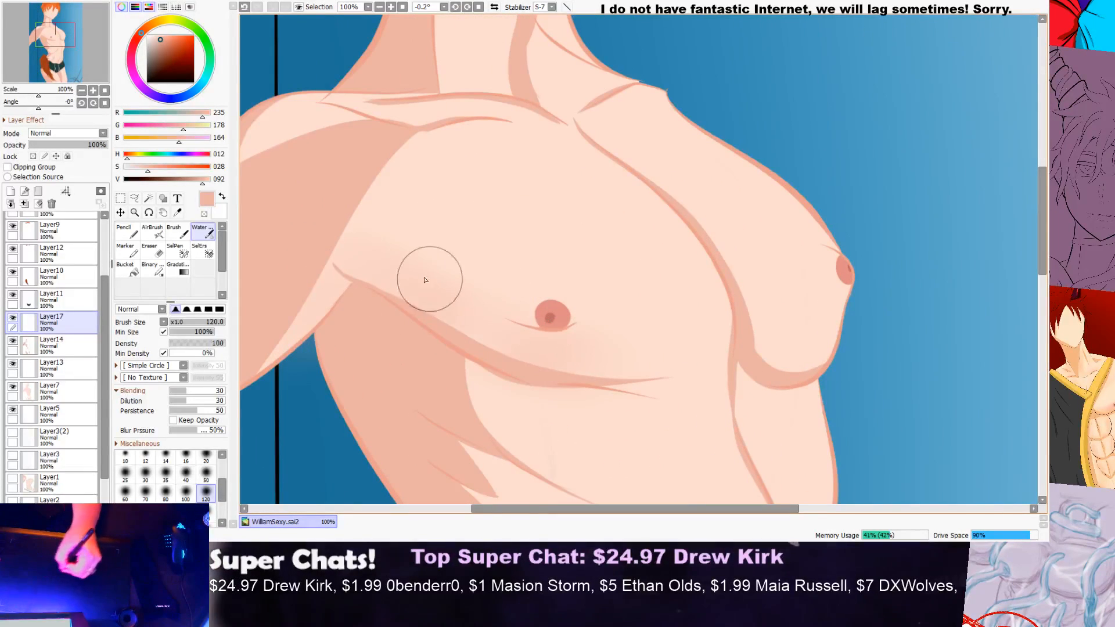
scroll(311, 304, down, 3)
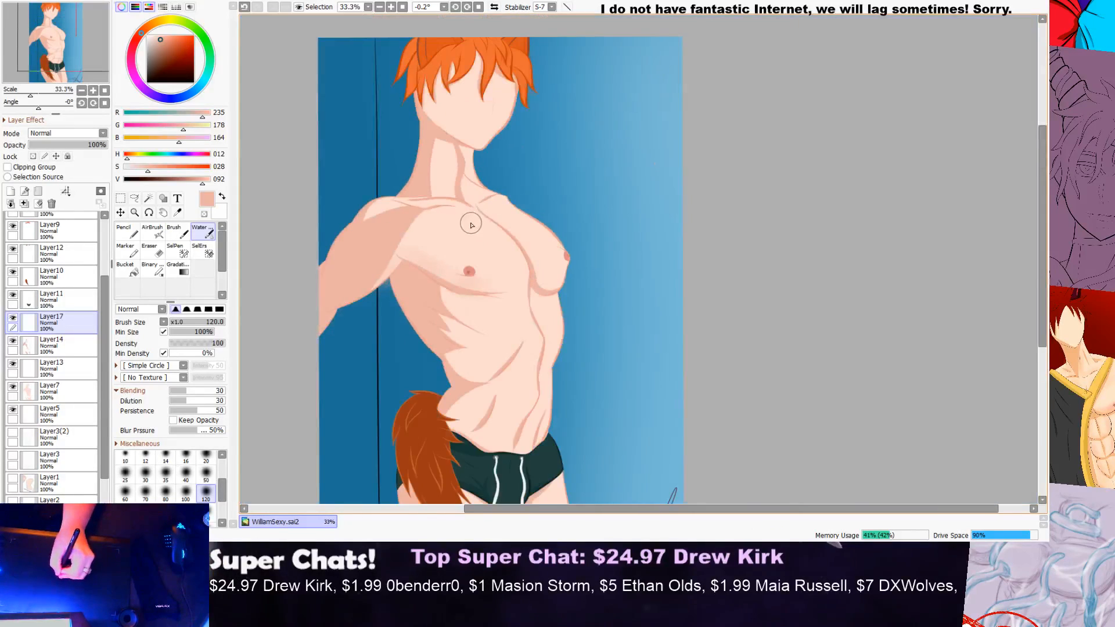
scroll(437, 258, up, 3)
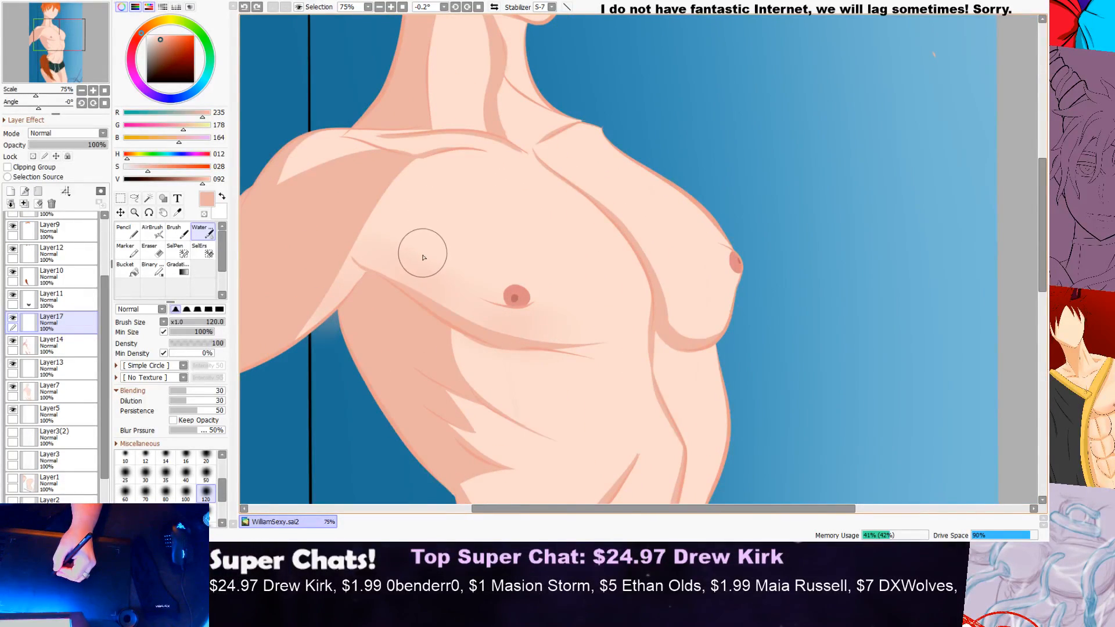
scroll(424, 259, down, 2)
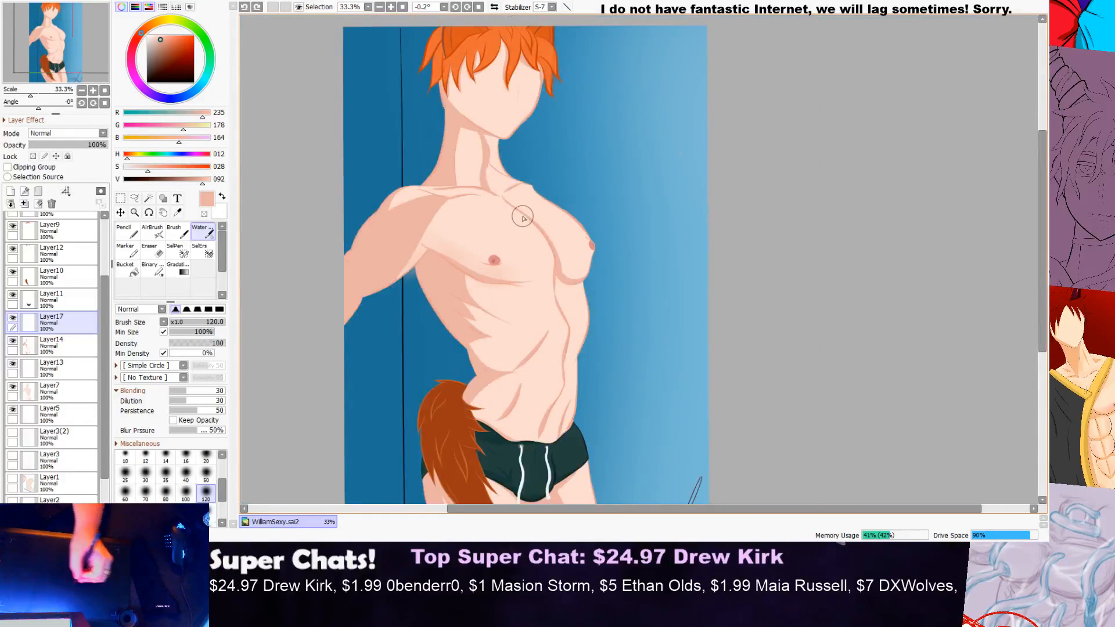
Step: Brush faint soft shading over the upper ribs below the pectoral, undoing the strokes that come out too heavy
mouse_move(1040, 186)
mouse_down()
mouse_move(1031, 251)
mouse_move(1033, 232)
mouse_up()
scroll(528, 165, up, 4)
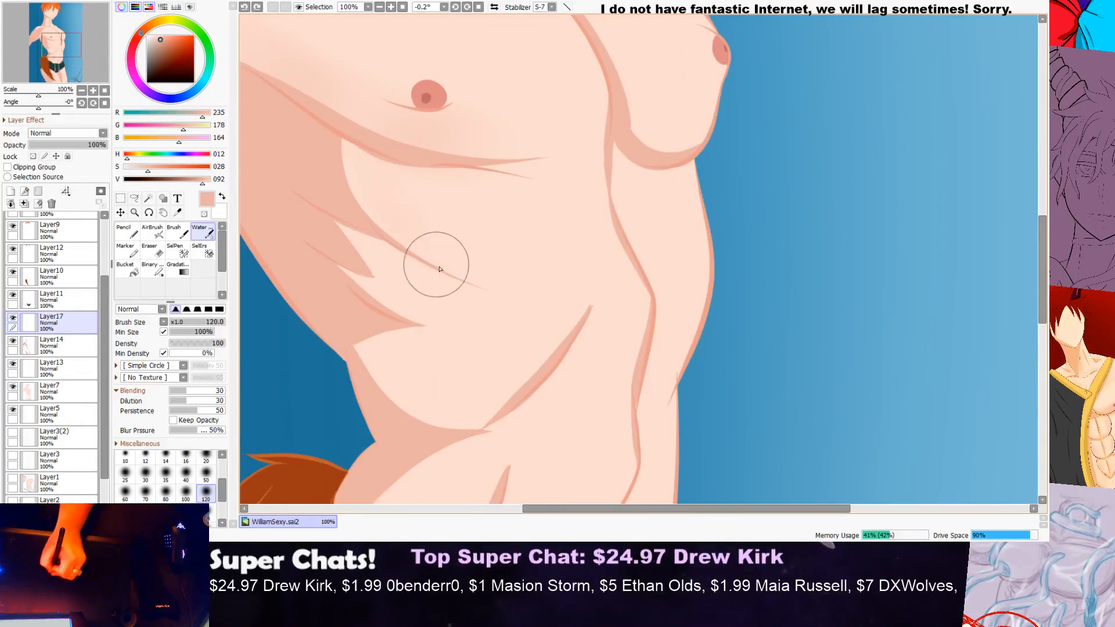
mouse_move(362, 194)
mouse_down()
mouse_move(441, 276)
mouse_move(493, 283)
mouse_move(378, 185)
mouse_move(352, 143)
mouse_move(387, 152)
mouse_move(361, 139)
mouse_move(354, 146)
mouse_move(382, 224)
mouse_up()
key(ctrl+z)
key(ctrl+z)
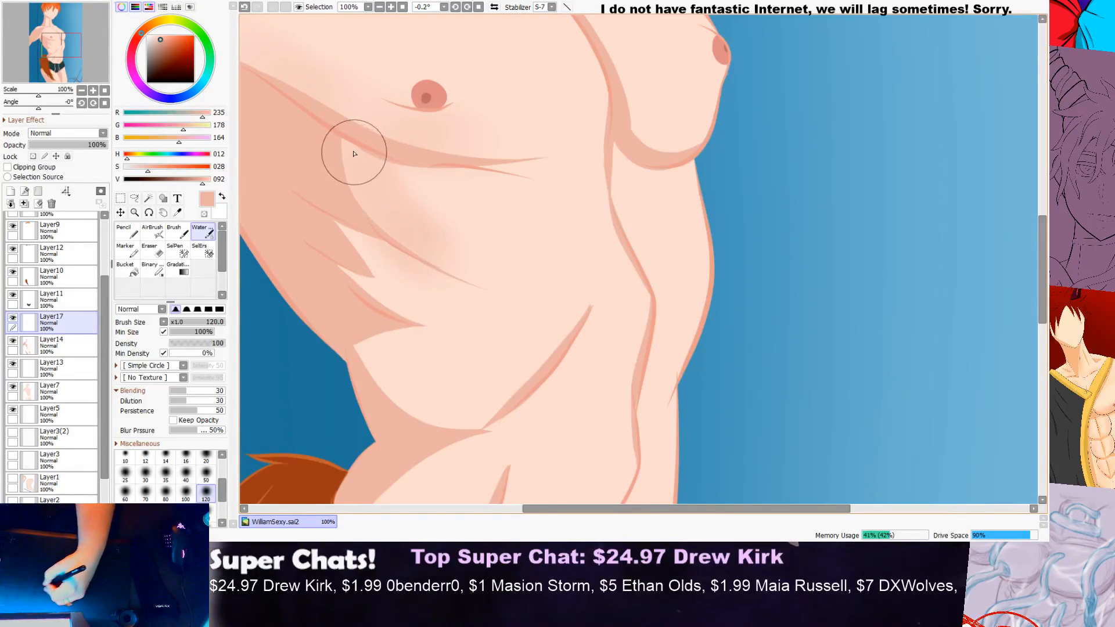
scroll(504, 227, down, 3)
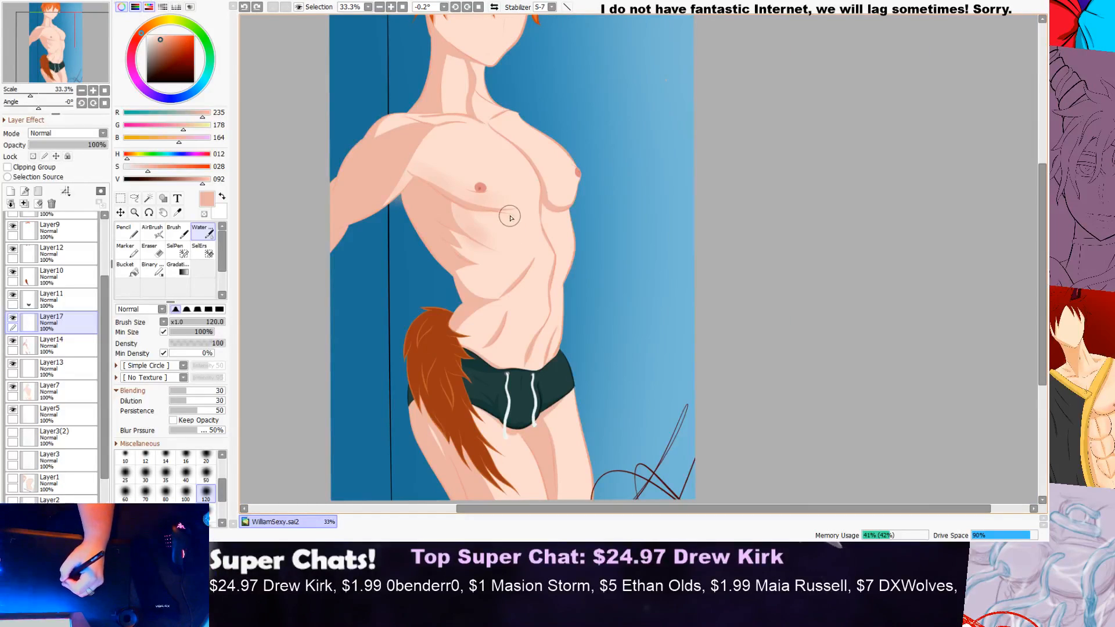
scroll(486, 184, up, 3)
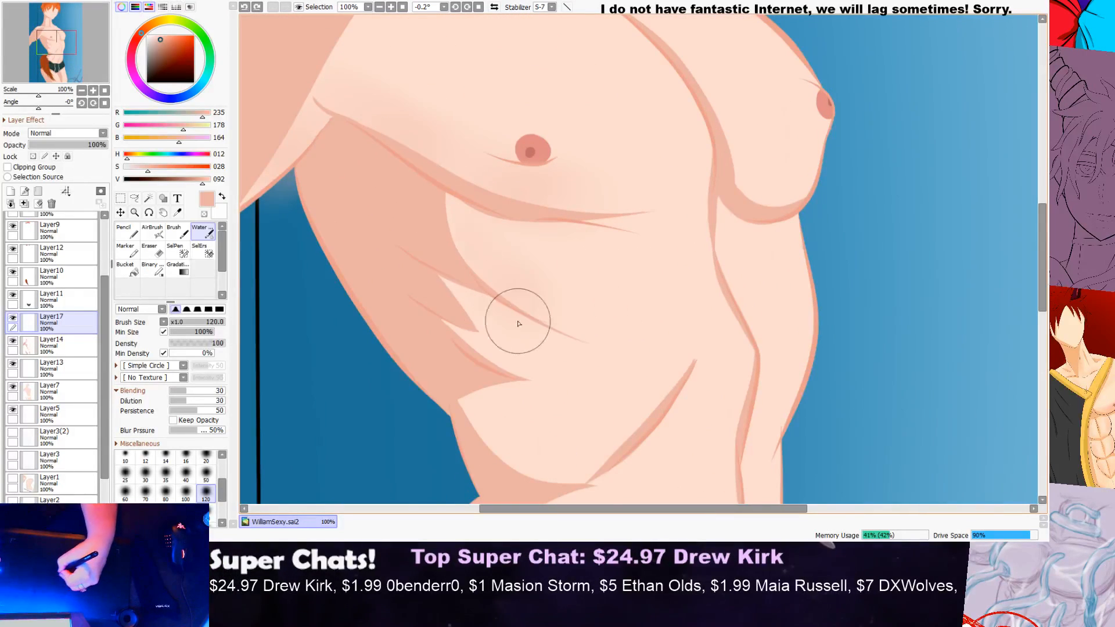
key(ctrl+z)
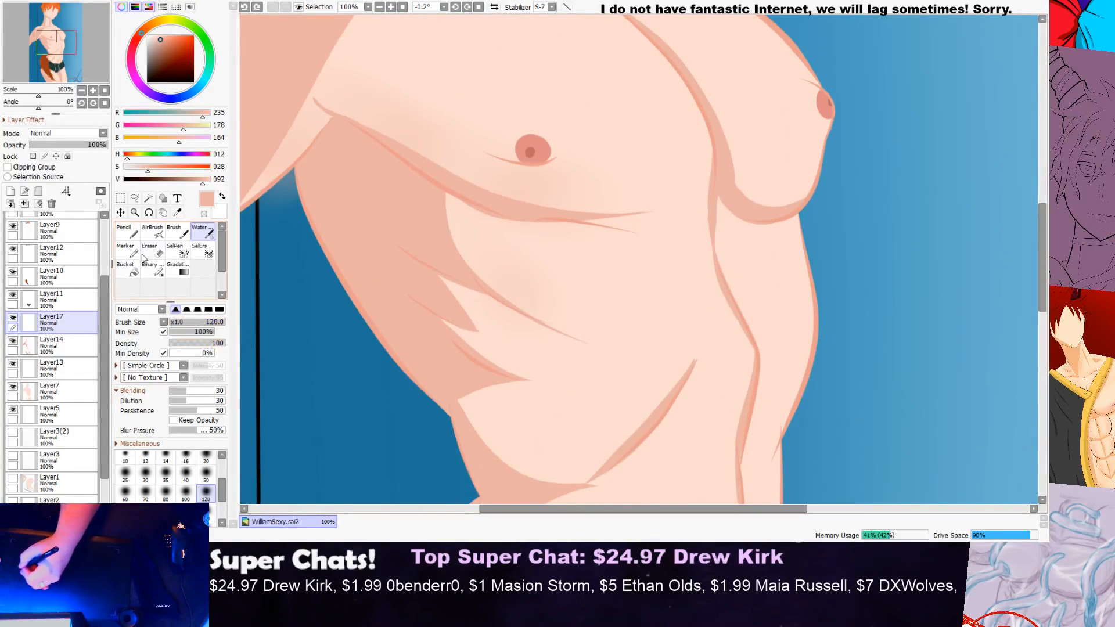
Step: Set the Water brush size to 40 and shade softly along the curved rib line below the pectoral
click(186, 473)
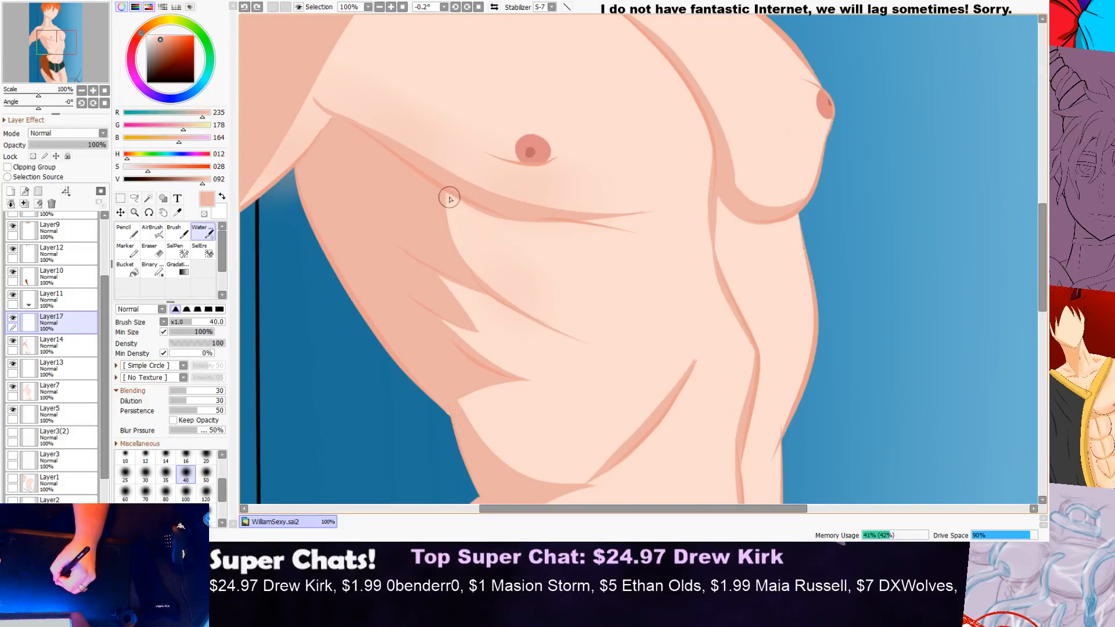
mouse_move(461, 258)
mouse_down()
mouse_move(590, 343)
mouse_move(560, 288)
mouse_up()
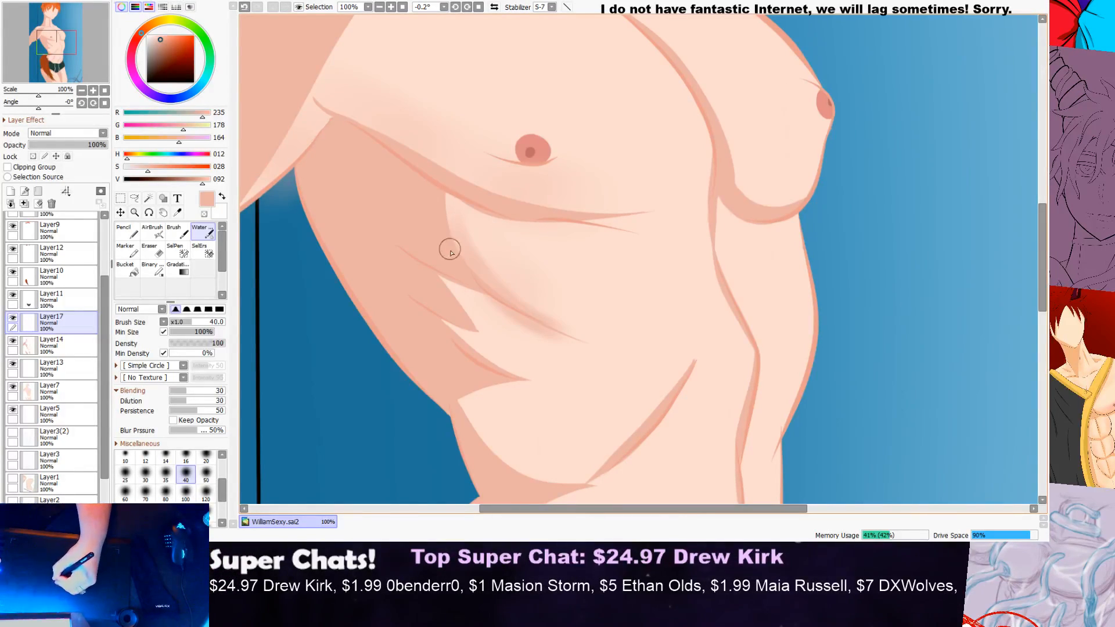
scroll(510, 306, down, 3)
scroll(542, 289, up, 3)
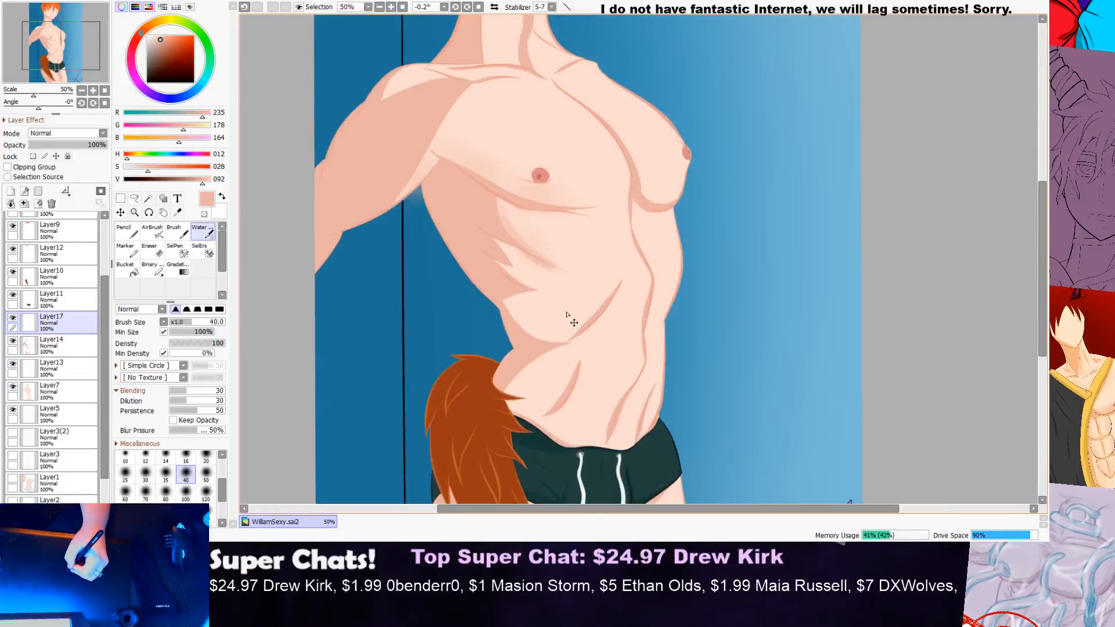
Step: Set the Eraser to size 80 with the softest edge shape for cleaning up the rib shading
key(e)
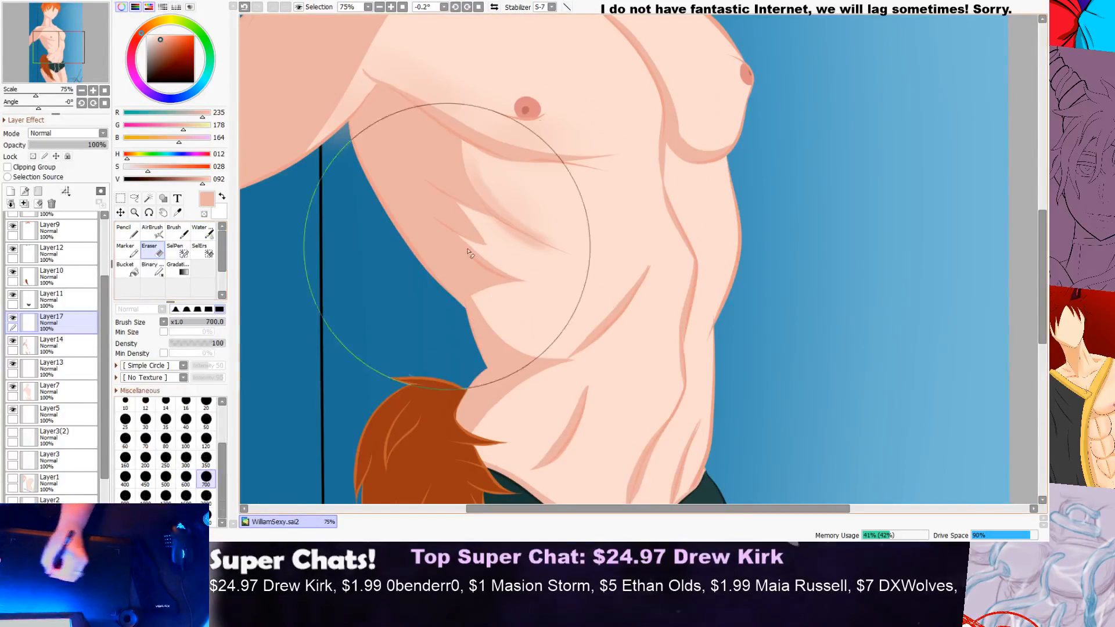
click(163, 446)
scroll(460, 224, up, 3)
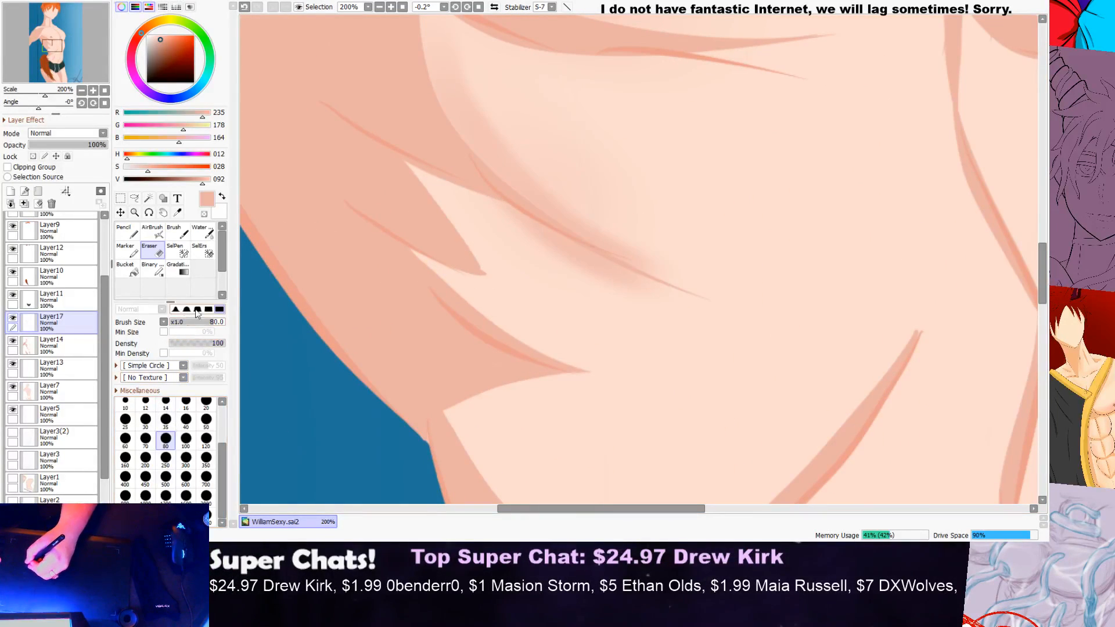
click(176, 309)
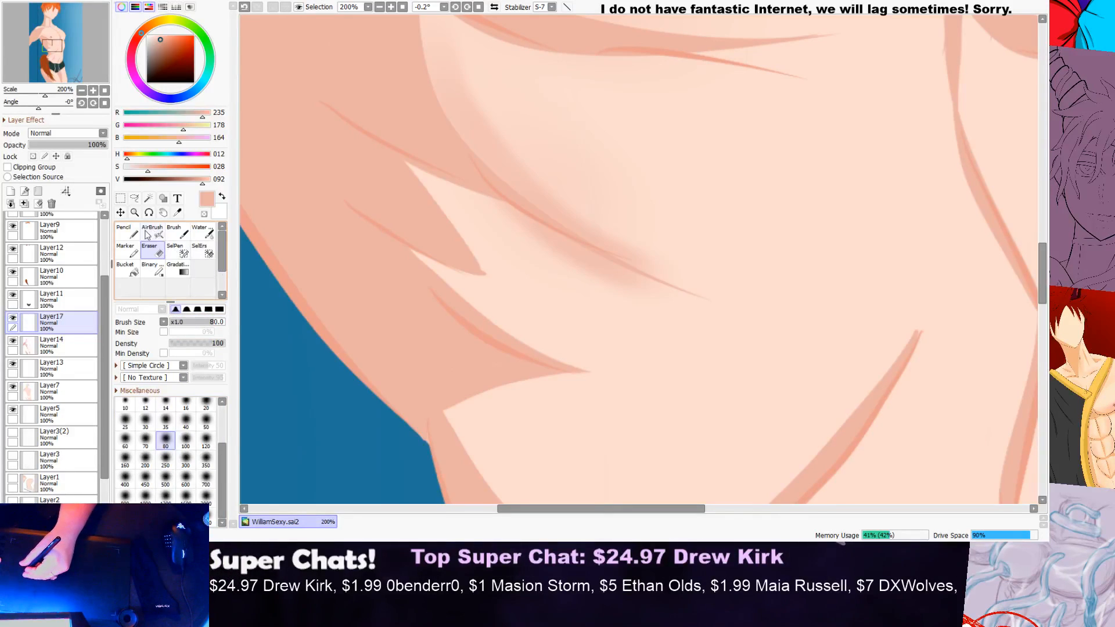
Step: Smooth and blend the shading around the rib crease with the size 40 Water brush
click(128, 232)
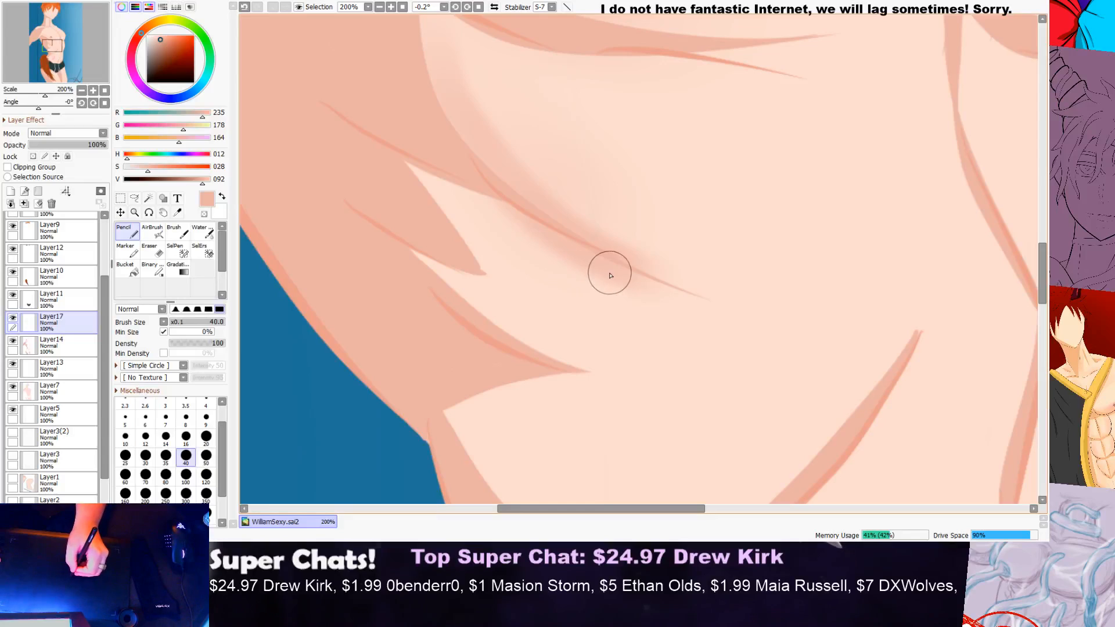
key(ctrl+z)
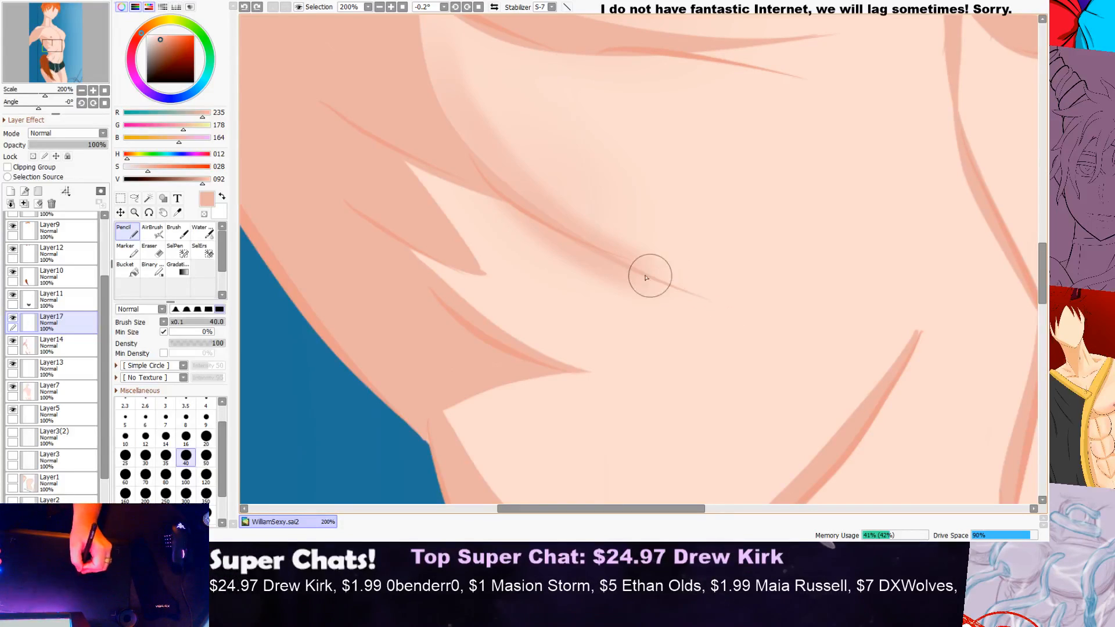
click(198, 237)
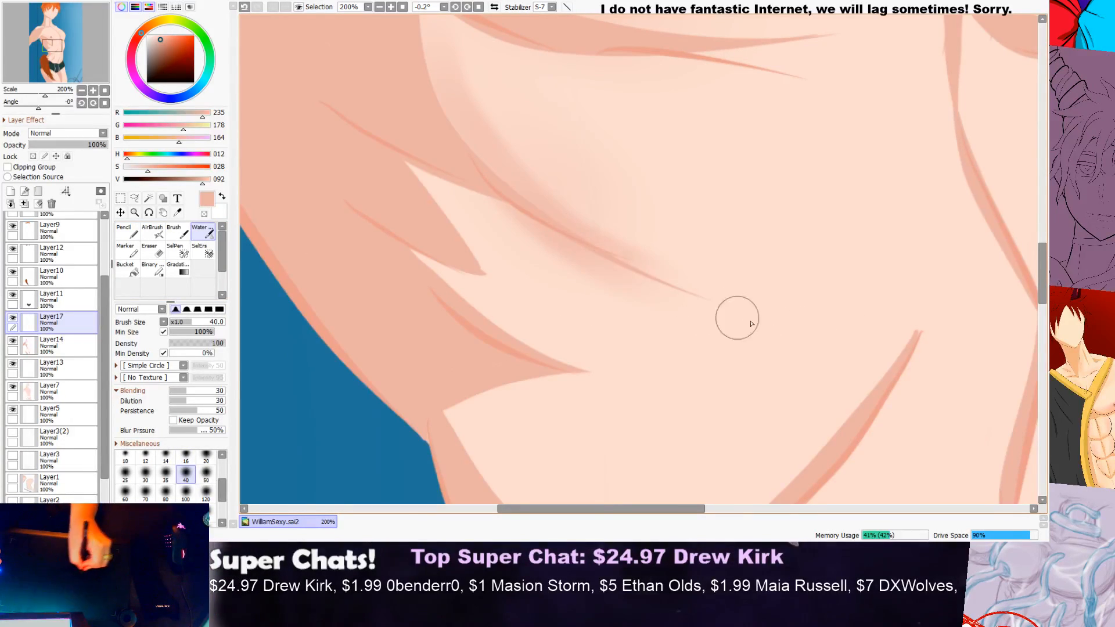
scroll(825, 286, down, 5)
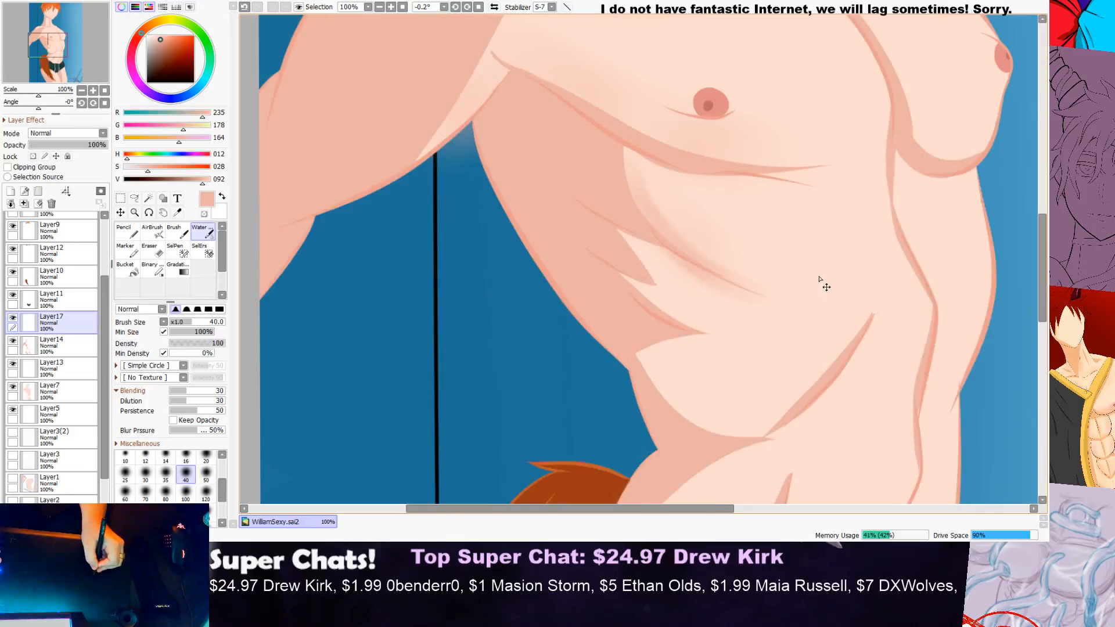
scroll(843, 283, up, 2)
scroll(827, 274, up, 3)
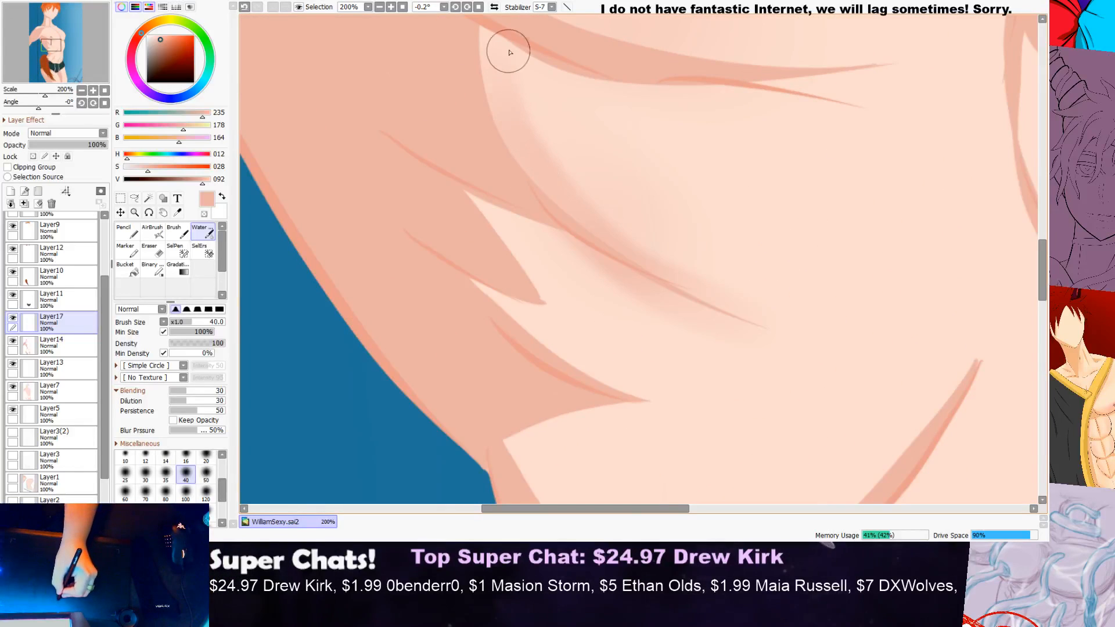
scroll(697, 219, down, 3)
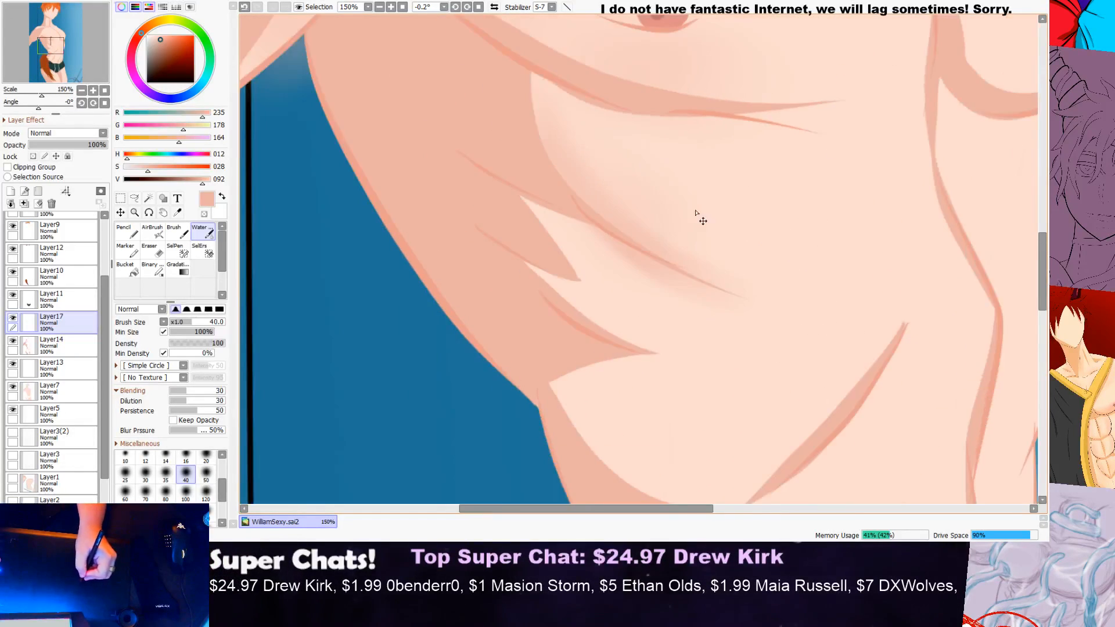
scroll(801, 223, up, 2)
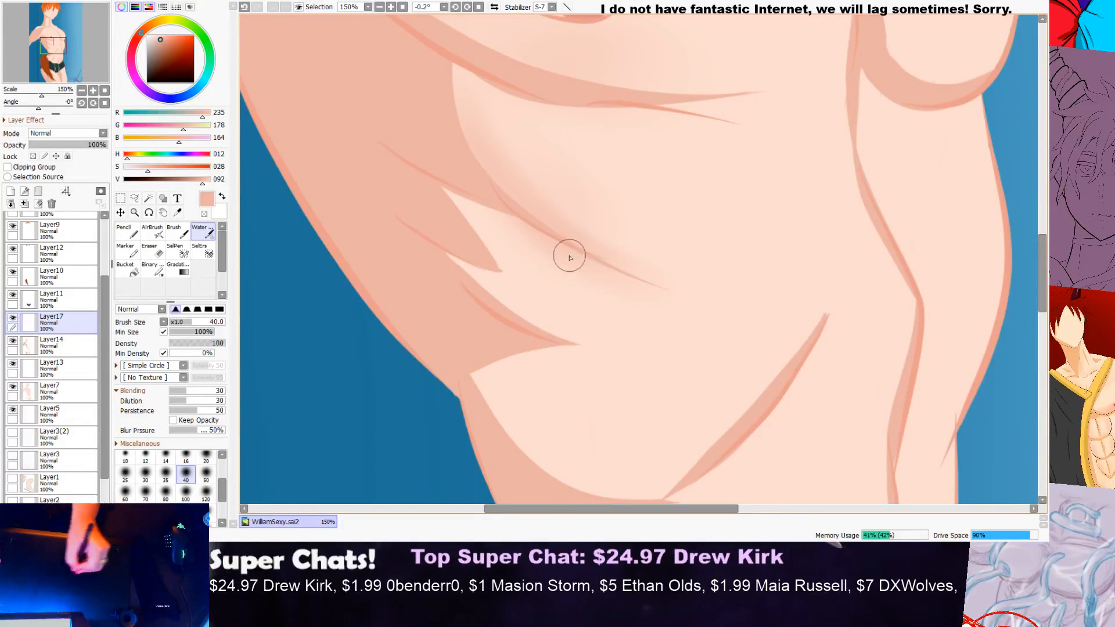
scroll(587, 262, down, 2)
scroll(694, 324, up, 1)
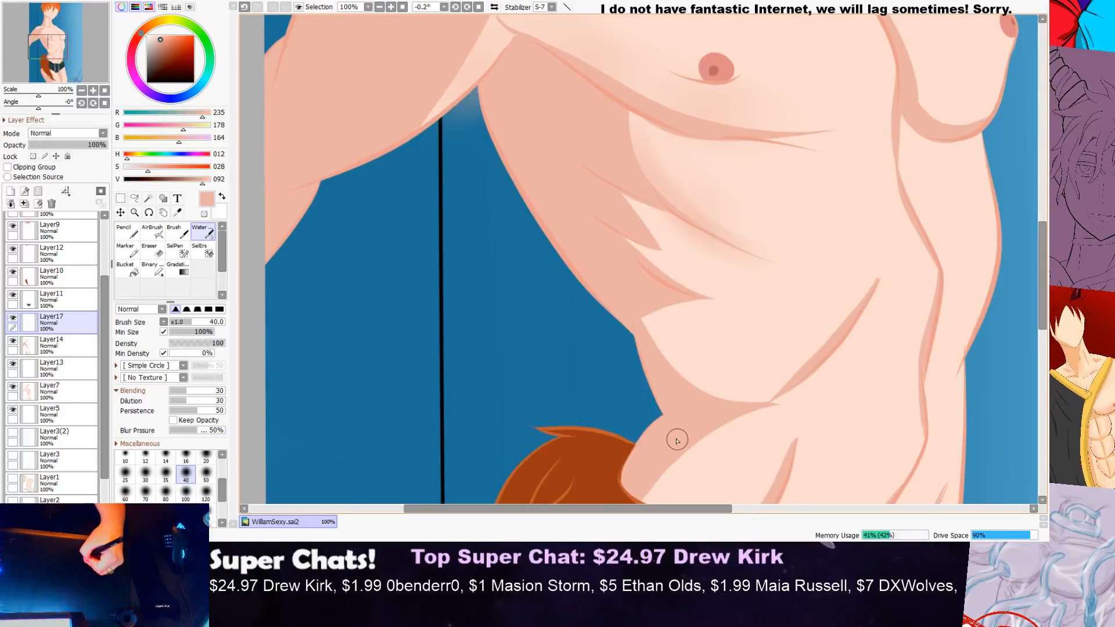
Step: Shade the pointed light gap between the upper rib shadows with the size 40 Water brush, undoing and redoing the first stroke
scroll(702, 273, up, 3)
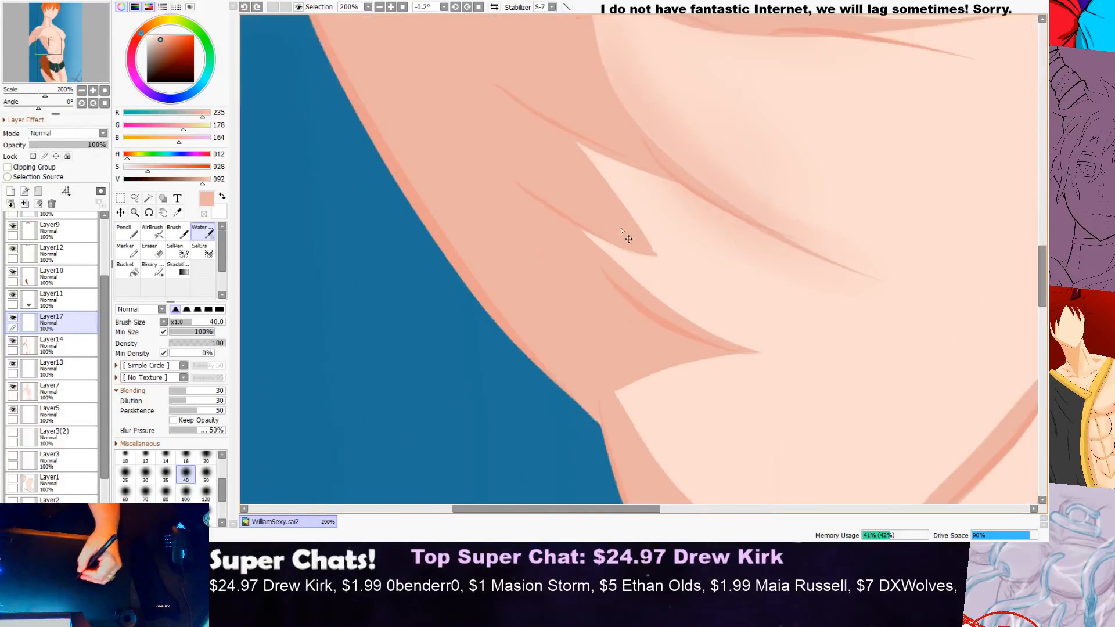
mouse_move(615, 169)
mouse_down()
mouse_move(713, 302)
mouse_move(773, 320)
mouse_up()
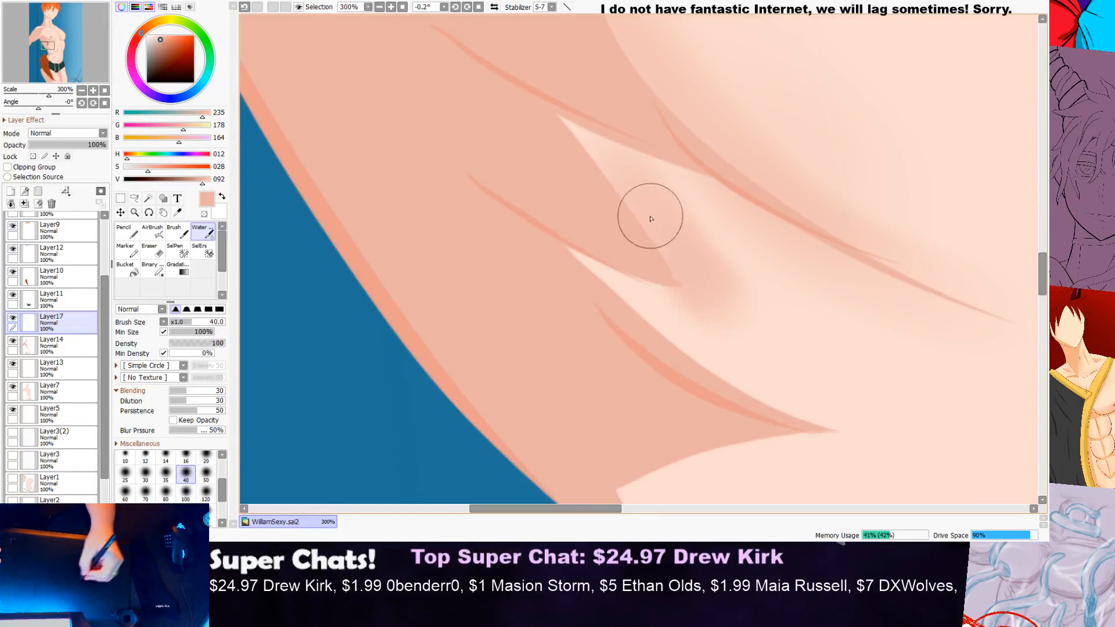
key(ctrl+z)
mouse_move(602, 183)
mouse_down()
mouse_move(771, 344)
mouse_move(843, 349)
mouse_up()
scroll(650, 213, down, 4)
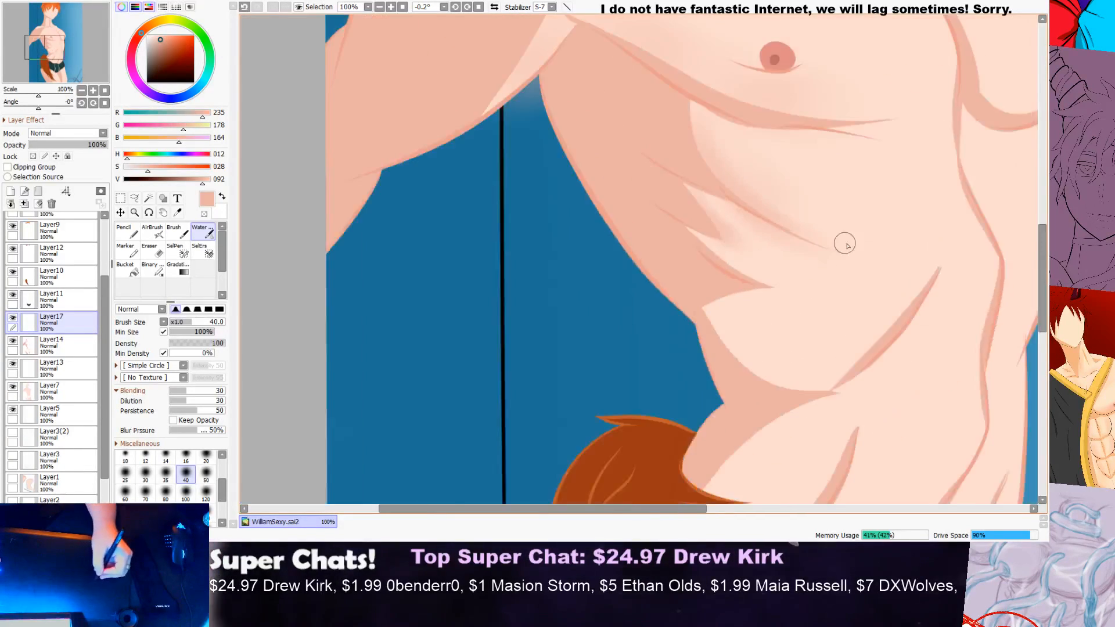
scroll(767, 220, up, 3)
scroll(767, 221, up, 1)
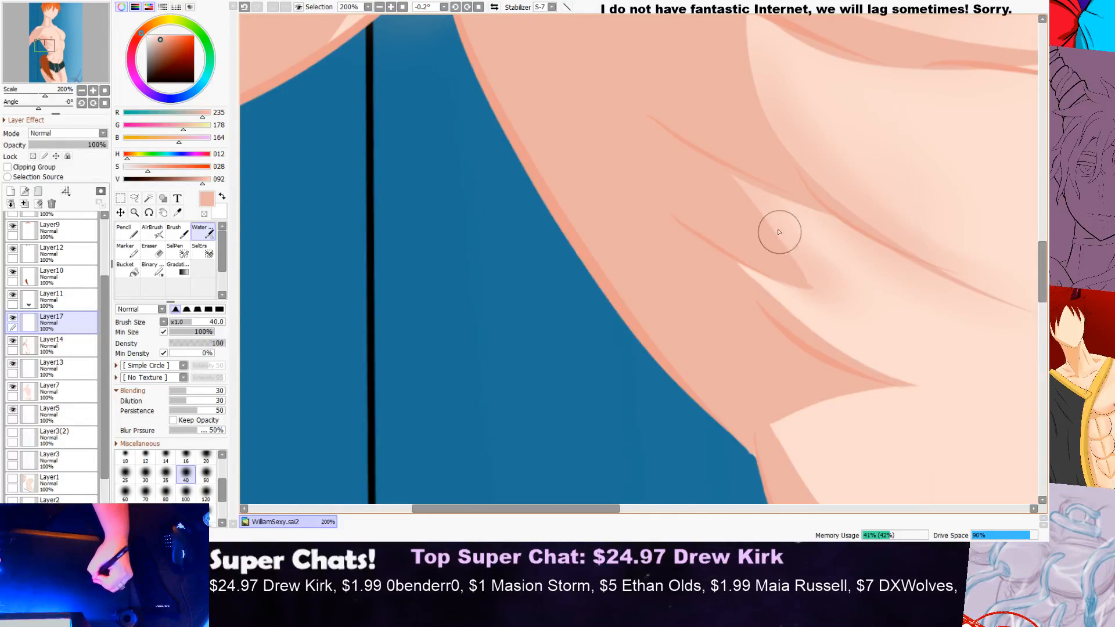
scroll(824, 269, down, 3)
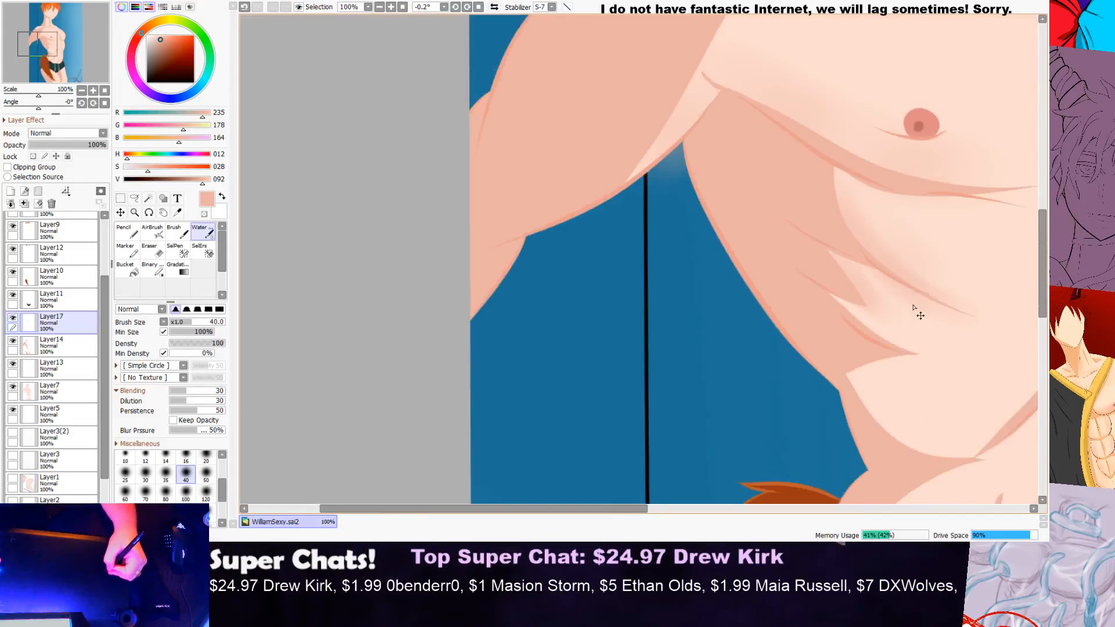
Step: Brush soft shading along the upper edge of the next rib shadow down the side of the torso
drag(564, 511, 628, 512)
scroll(575, 291, up, 2)
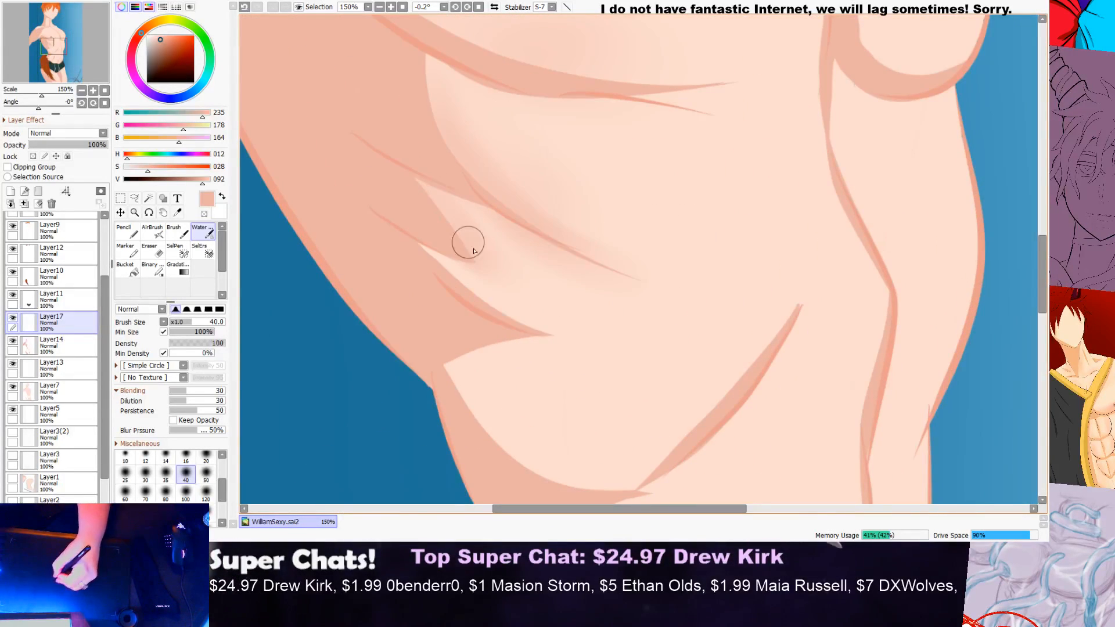
mouse_move(416, 240)
mouse_down()
mouse_move(468, 294)
mouse_move(622, 351)
mouse_up()
mouse_move(428, 240)
mouse_down()
mouse_move(514, 310)
mouse_move(662, 349)
mouse_up()
scroll(614, 274, down, 2)
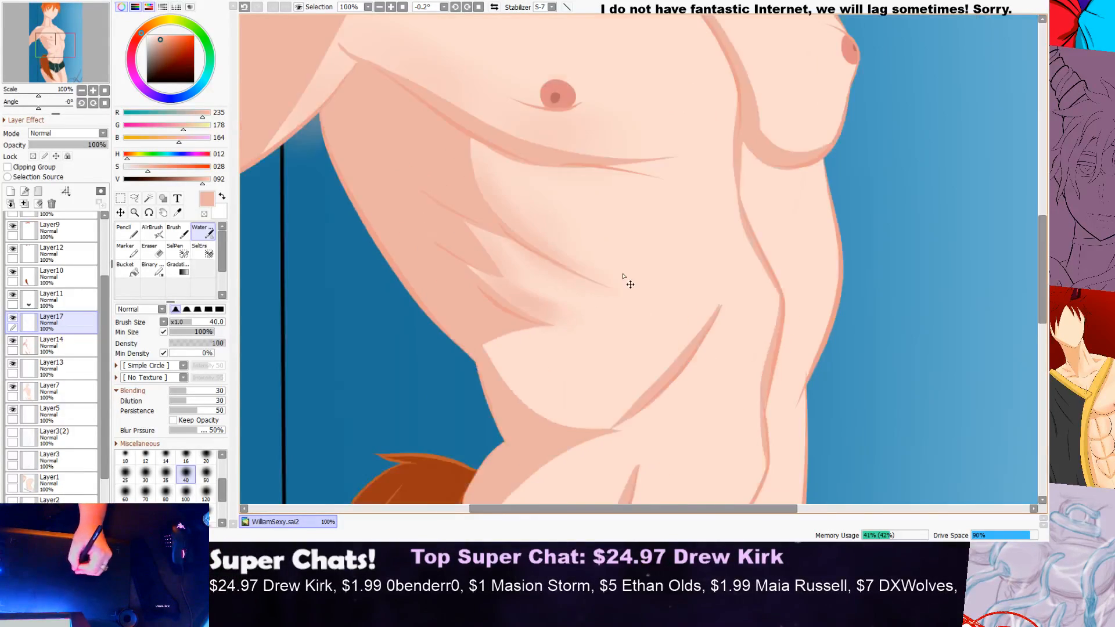
Step: Blend faint shading into the light area of the lowest rib, along the curved waist shadow
scroll(584, 295, up, 2)
scroll(615, 271, up, 1)
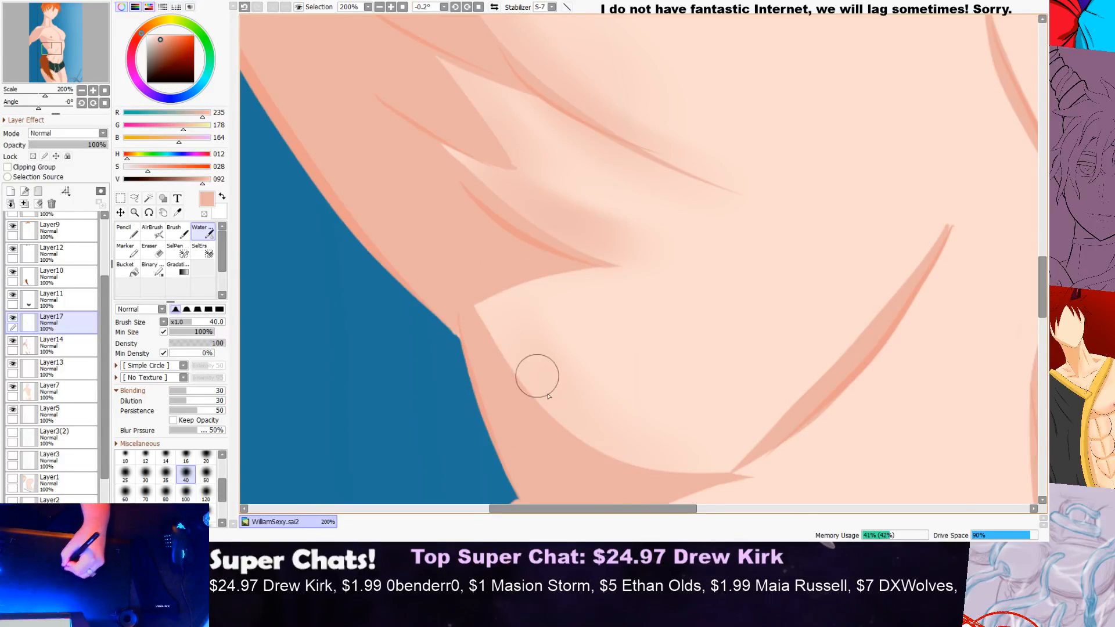
scroll(534, 376, down, 4)
scroll(779, 319, up, 3)
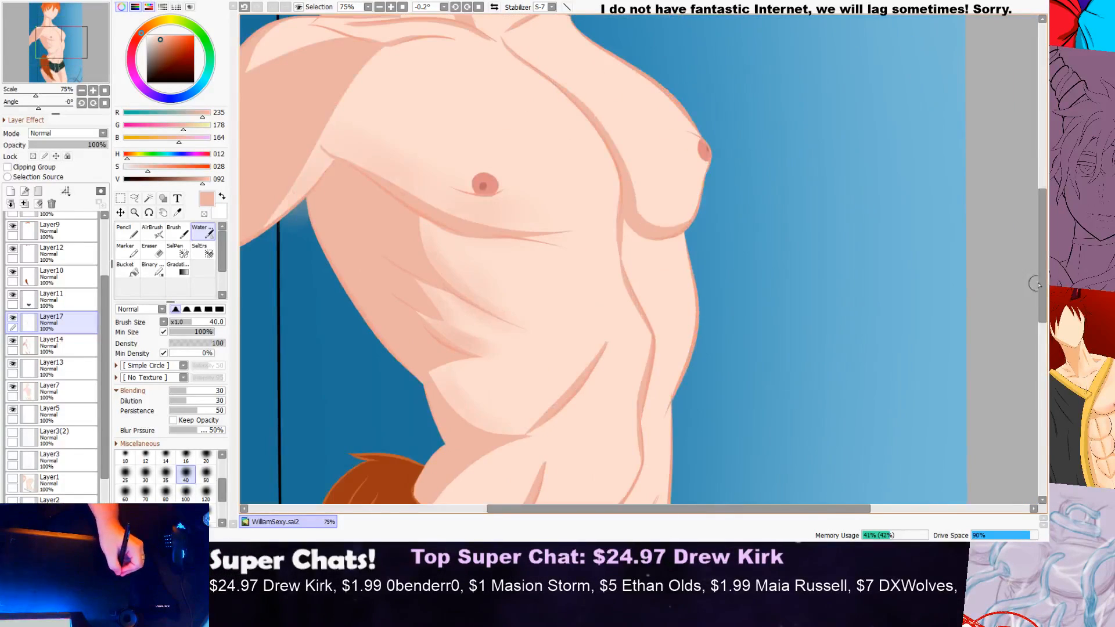
Step: Shade softly along the diagonal abdominal line and blend it into the curved shadow under the ribcage
scroll(497, 271, up, 2)
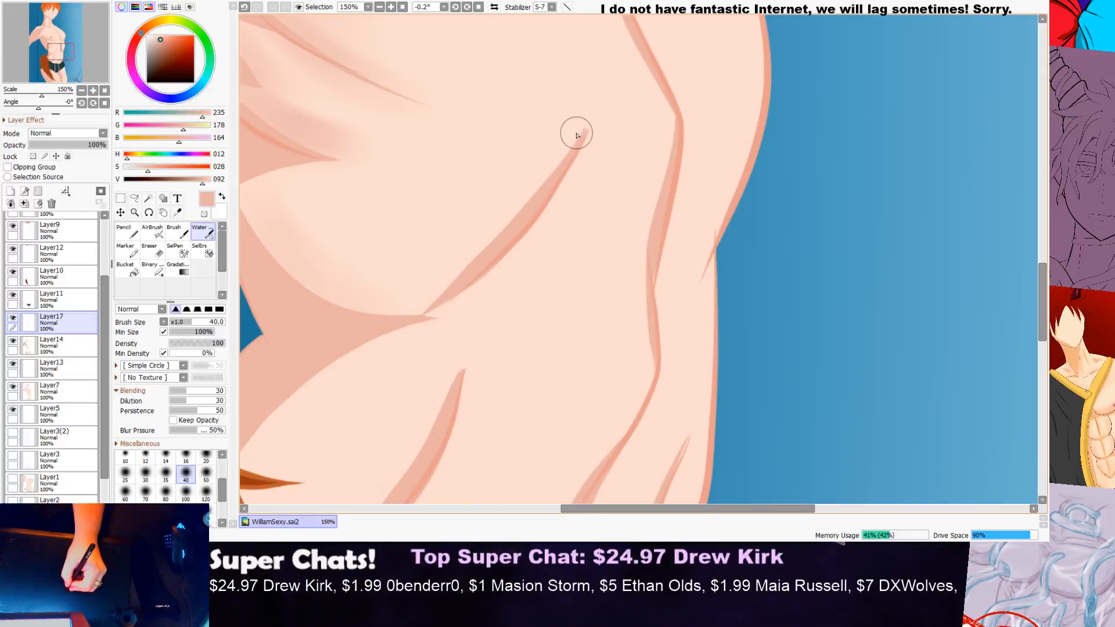
drag(440, 303, 571, 130)
scroll(589, 159, down, 1)
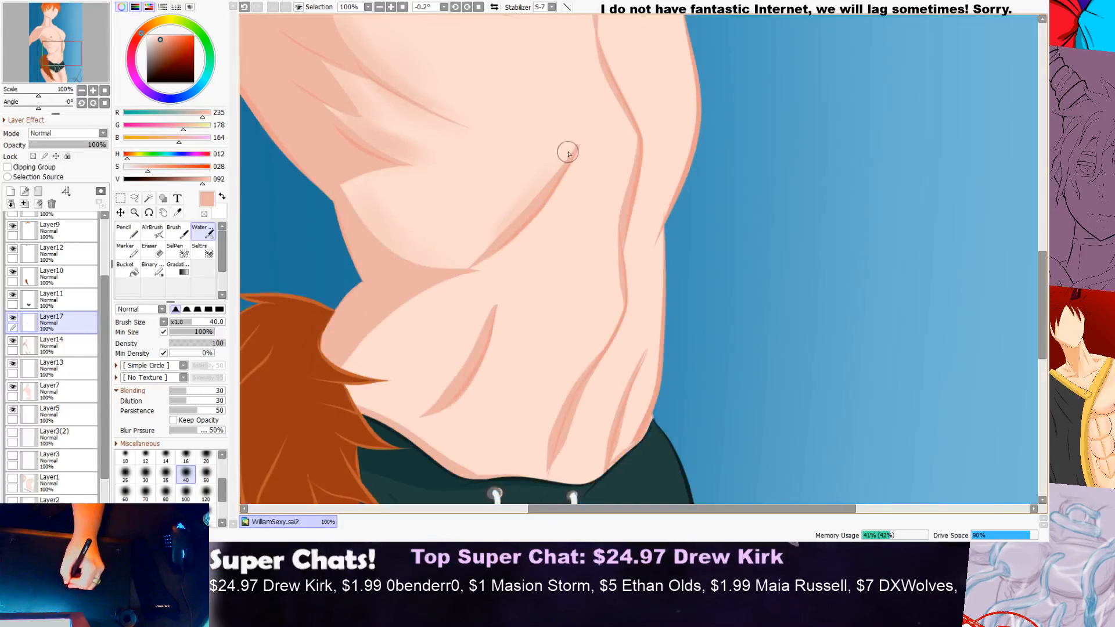
scroll(526, 196, down, 1)
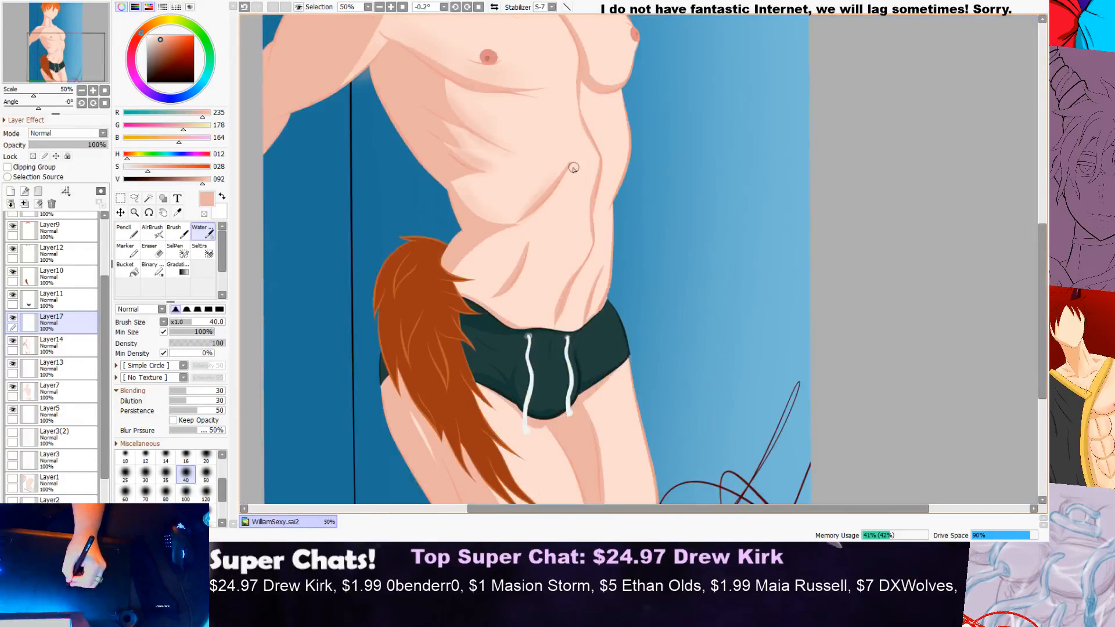
scroll(570, 165, up, 2)
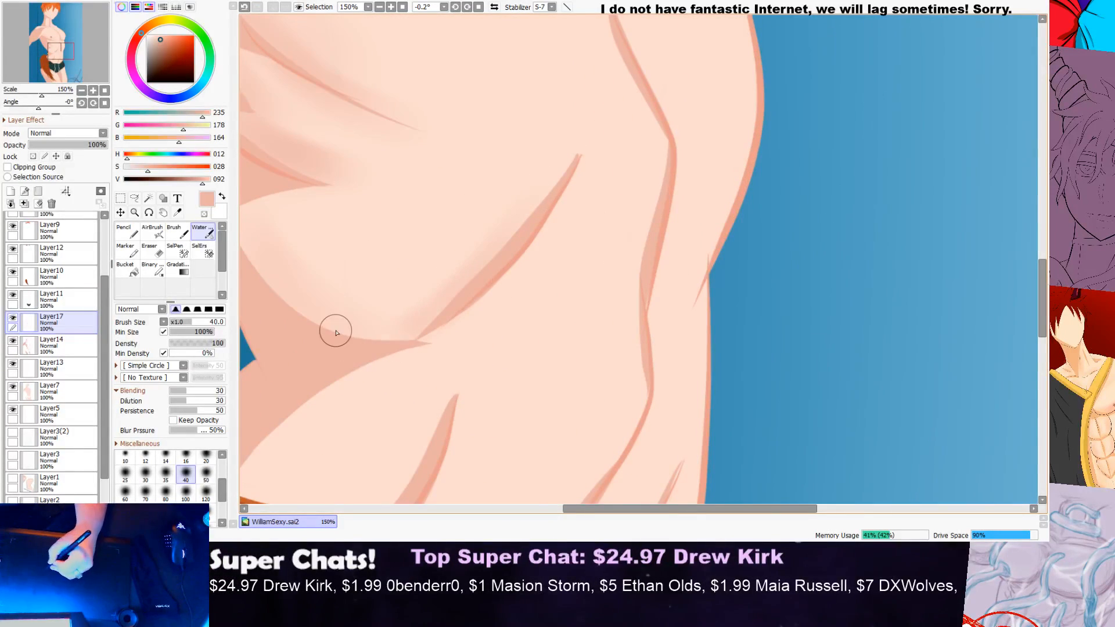
scroll(332, 326, down, 2)
scroll(418, 319, up, 2)
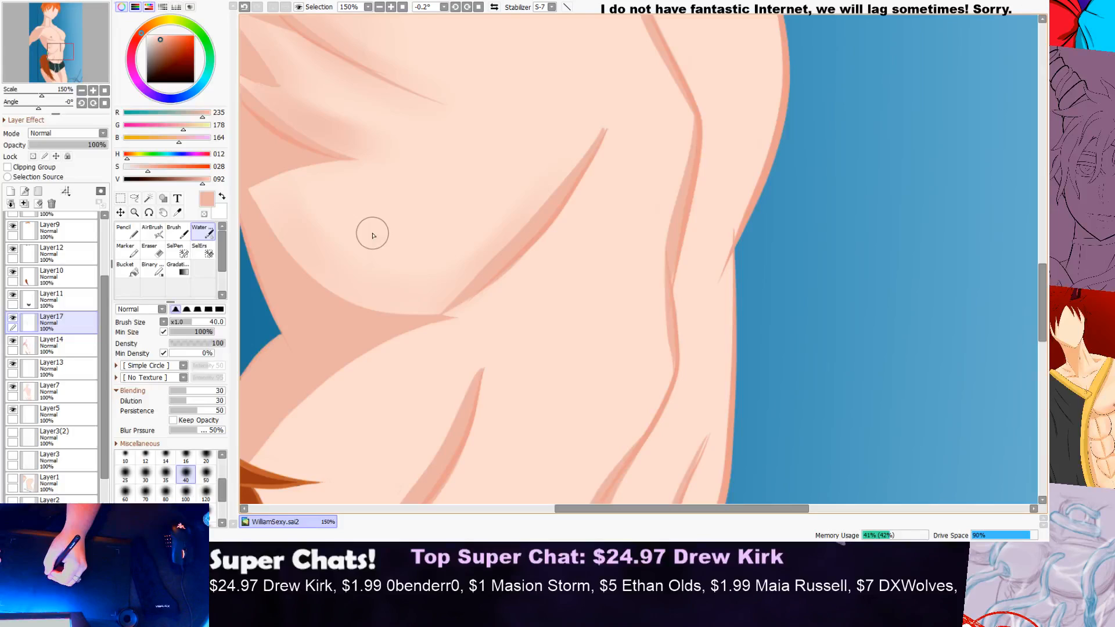
scroll(373, 235, down, 3)
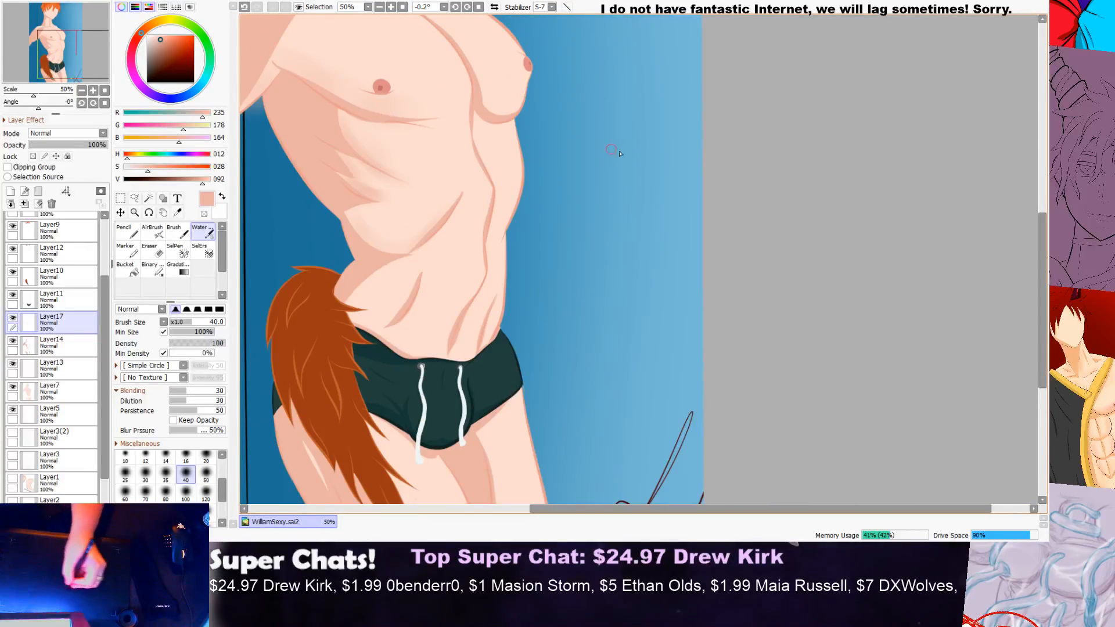
scroll(1032, 219, down, 2)
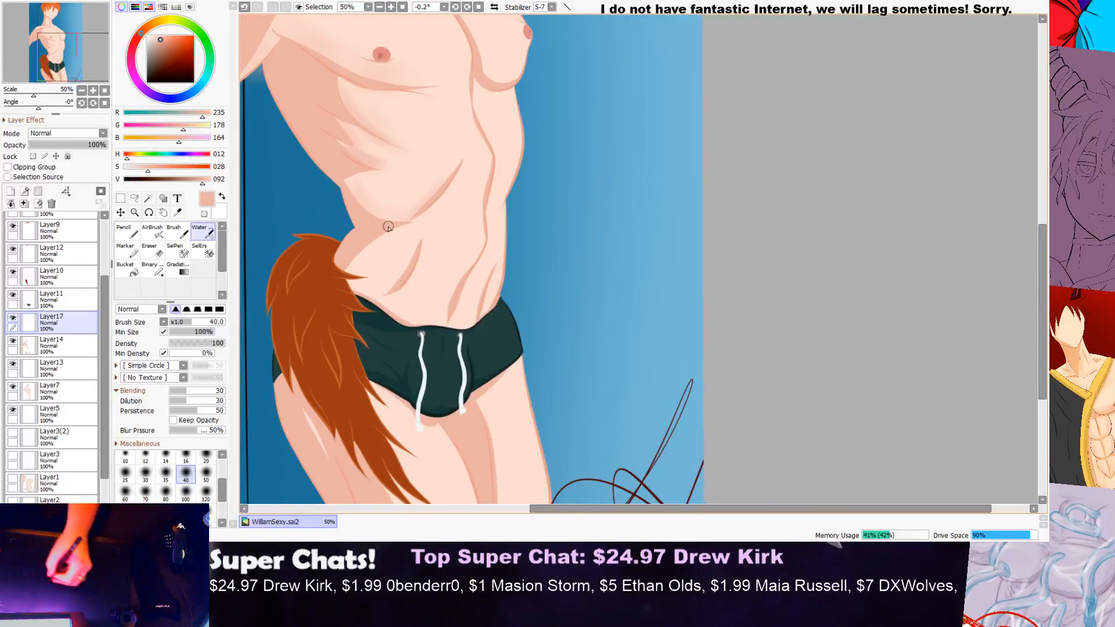
Step: Undo the stroke at the tip of the waist fold and brush soft shading over the hip below it
scroll(392, 217, up, 2)
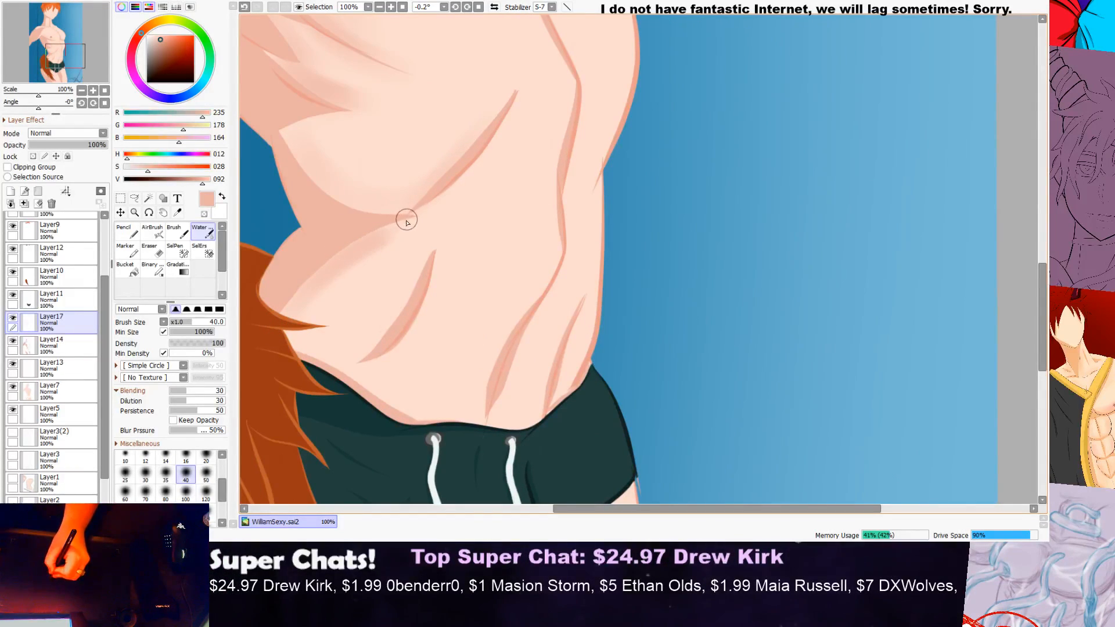
key(ctrl+z)
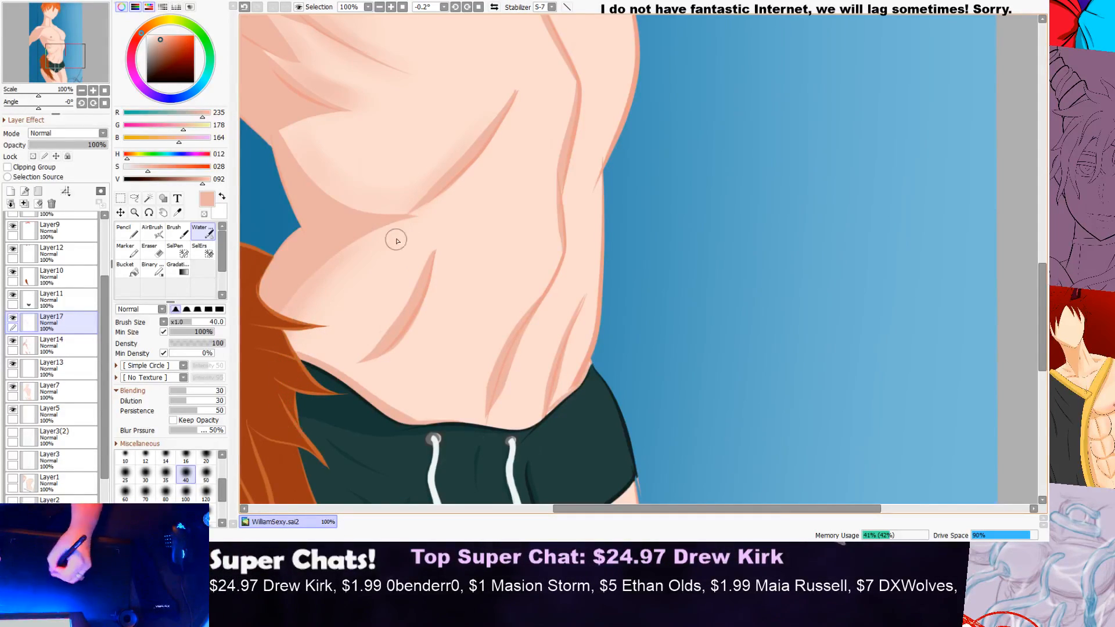
scroll(397, 249, down, 3)
scroll(404, 243, up, 5)
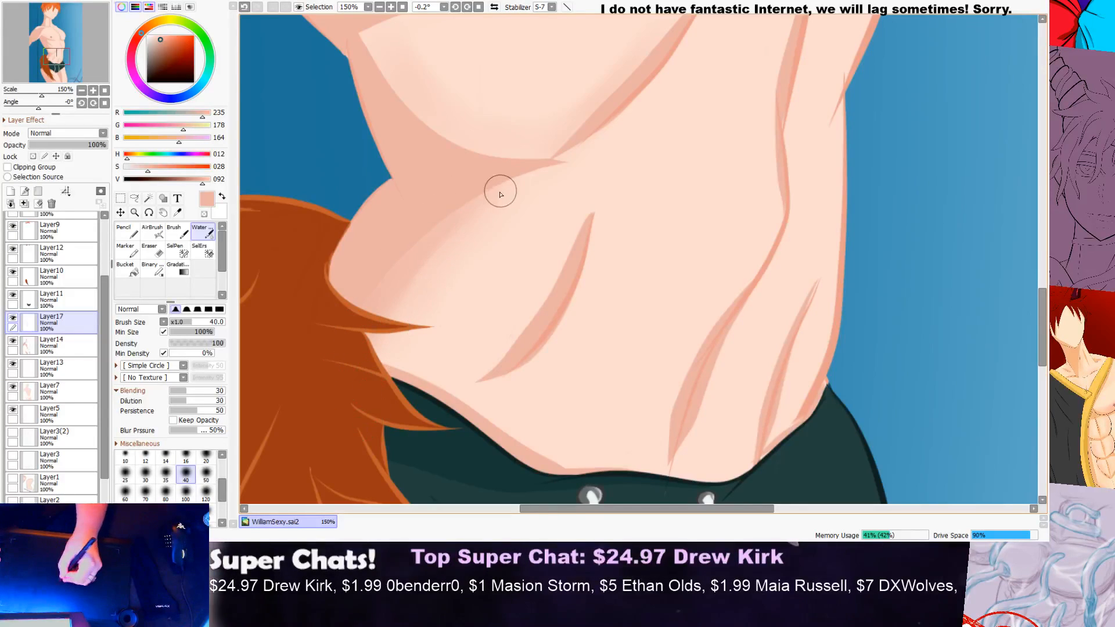
scroll(488, 198, down, 3)
drag(516, 202, 531, 173)
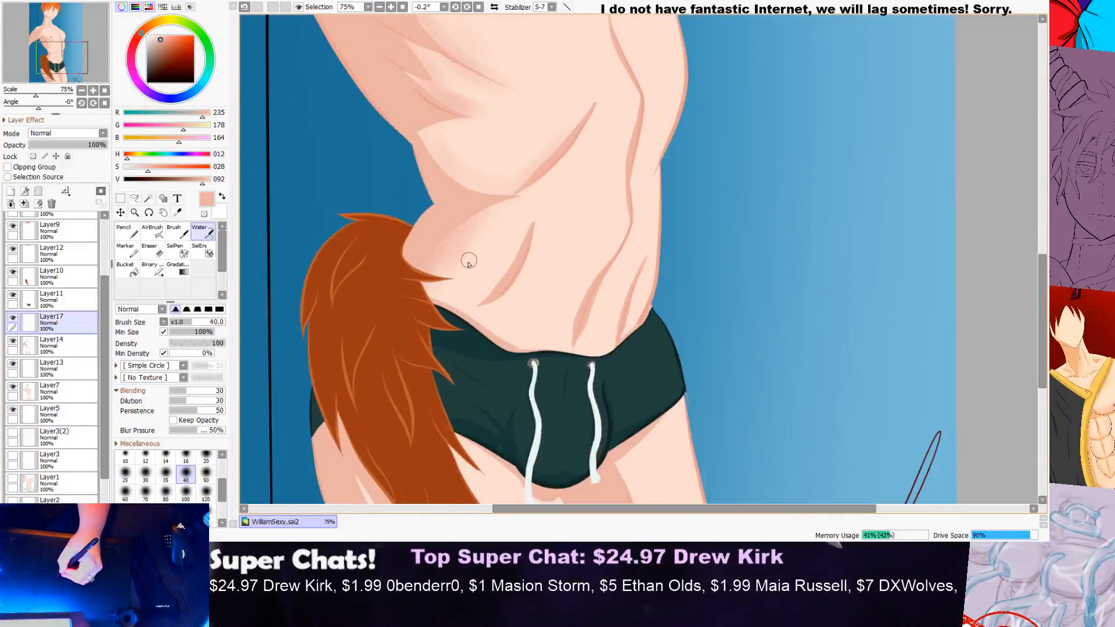
scroll(471, 259, up, 1)
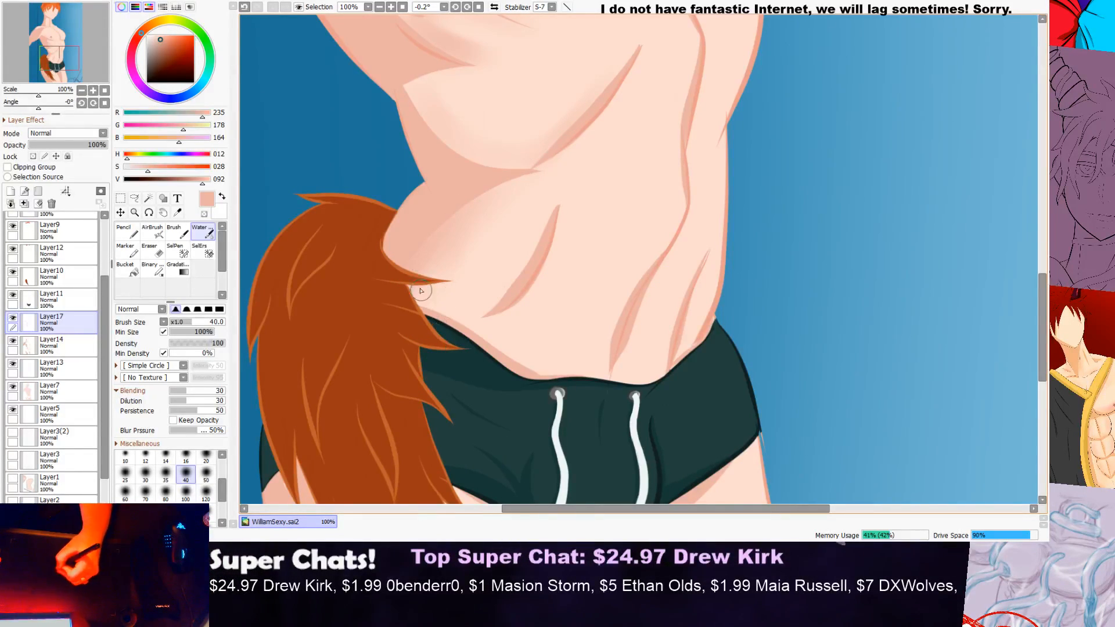
scroll(474, 349, down, 7)
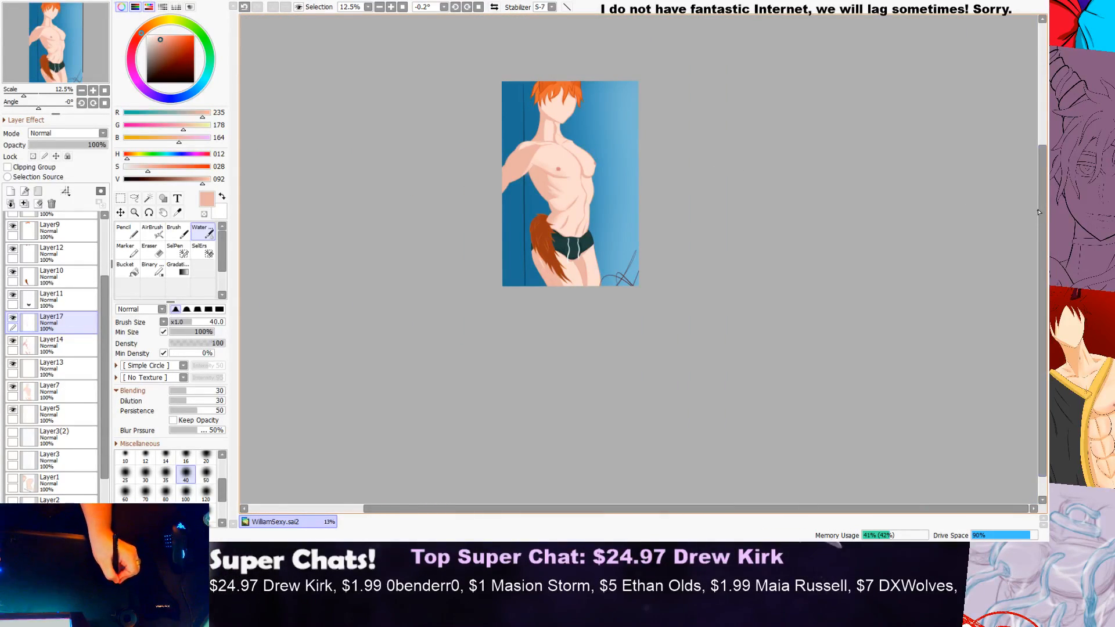
Step: Extend and blend the soft hip shading along the shadow edge from the waist fold down to the tail
scroll(929, 201, up, 2)
scroll(591, 199, up, 3)
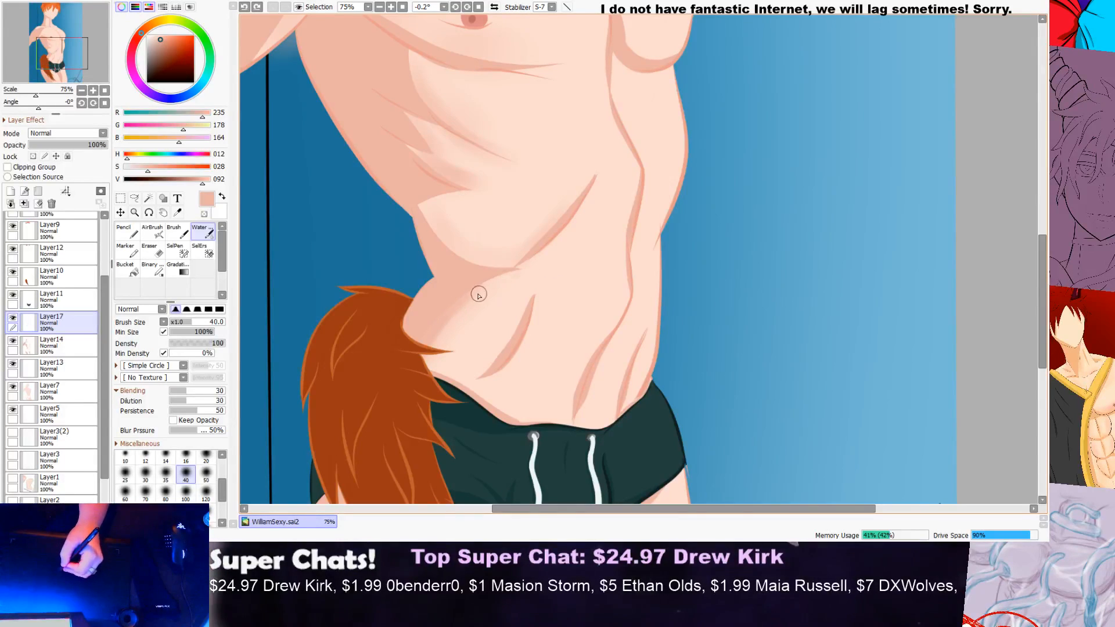
scroll(479, 295, up, 4)
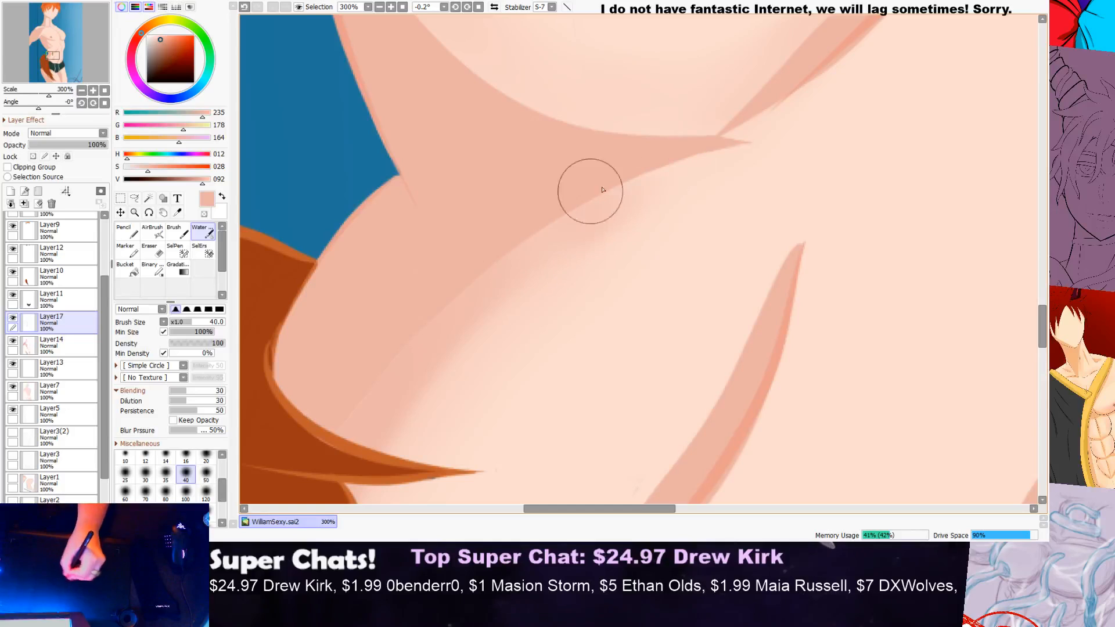
scroll(577, 210, down, 4)
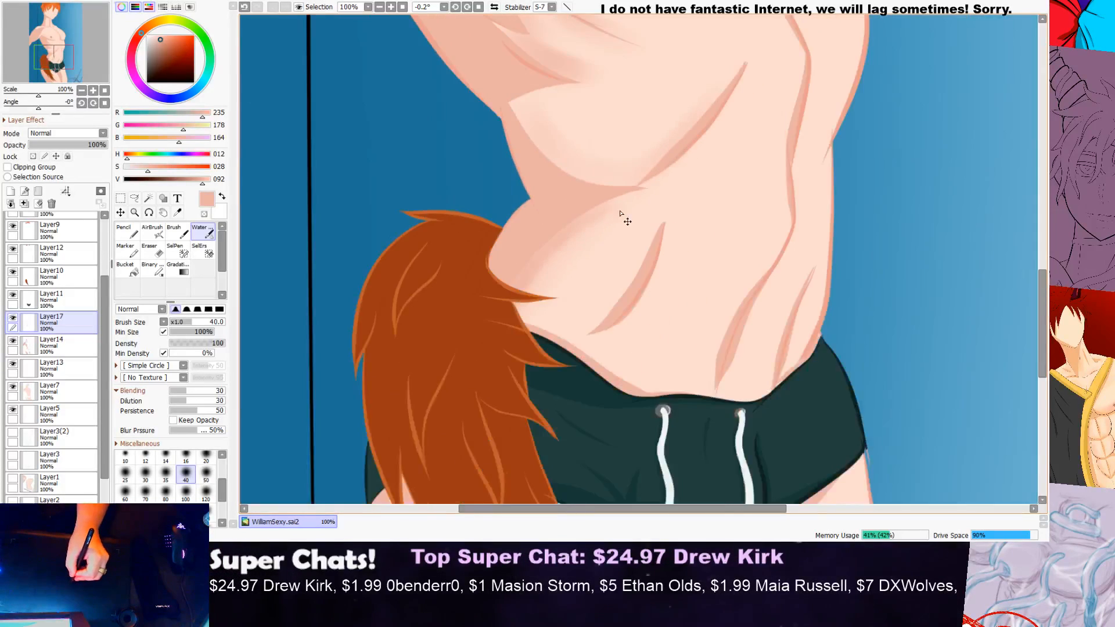
scroll(618, 214, down, 2)
scroll(635, 161, up, 5)
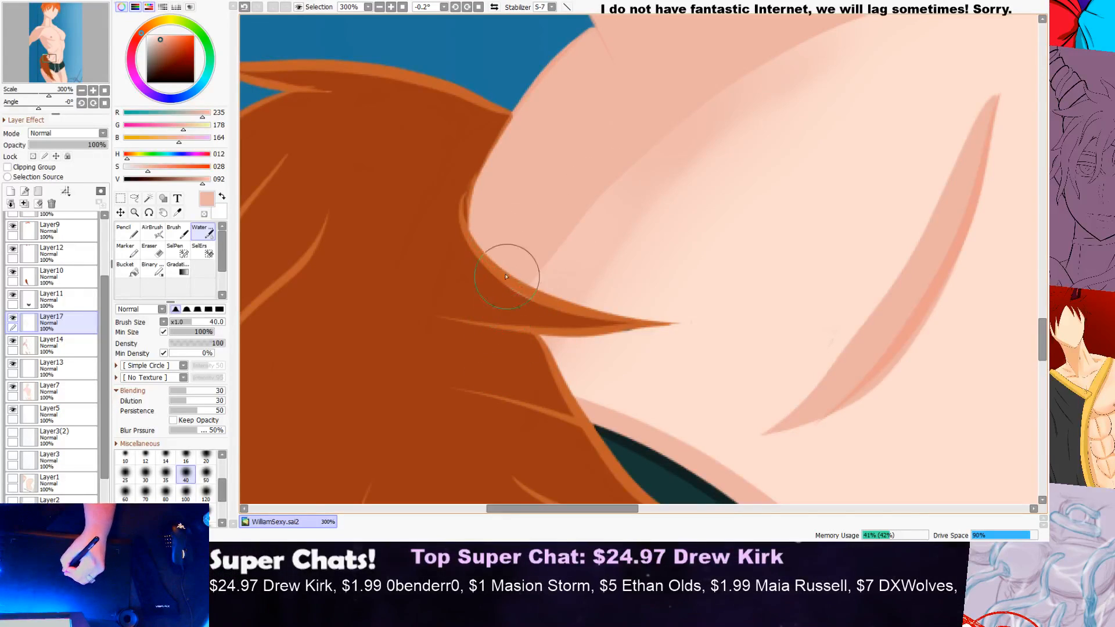
scroll(697, 116, down, 2)
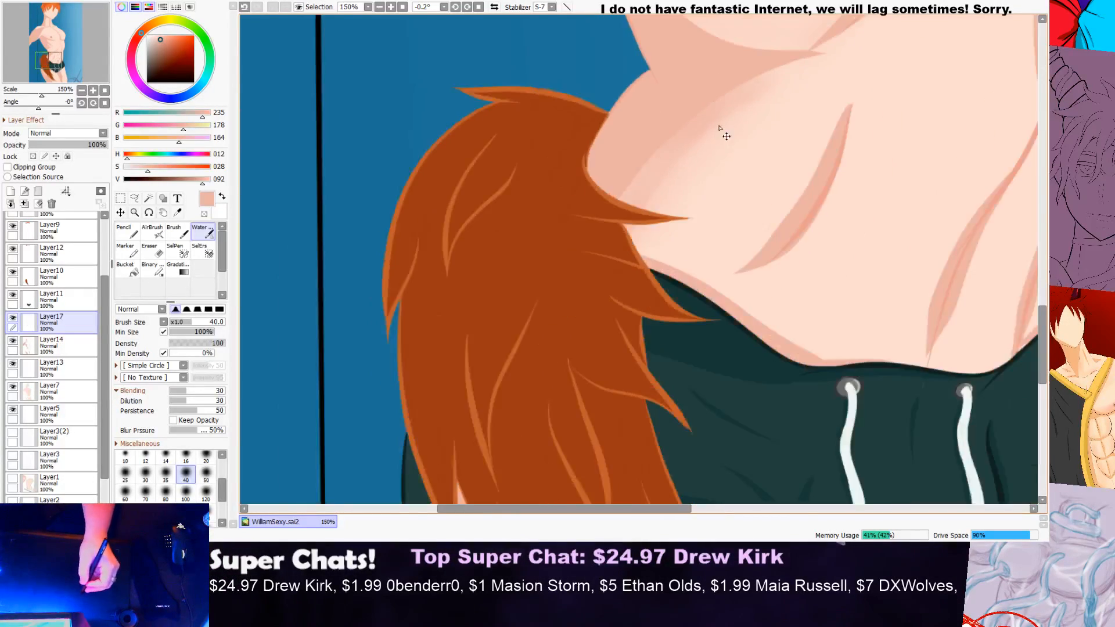
scroll(718, 130, down, 2)
scroll(755, 116, up, 3)
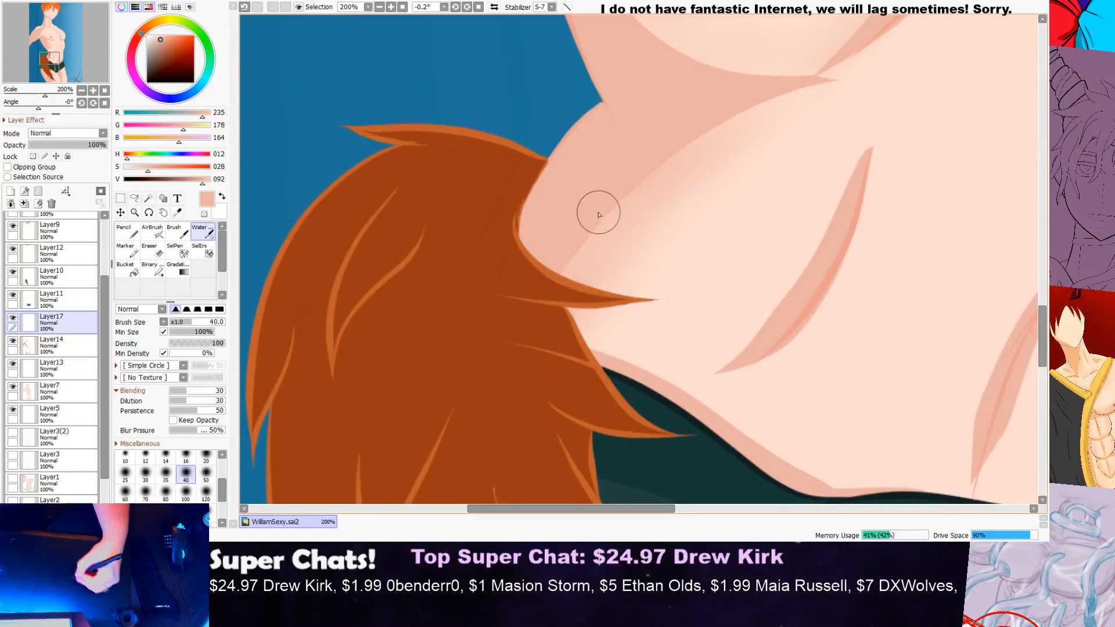
Step: Switch the Water brush to the hardest edge shape and smooth the hip shading up to the waist fold
click(220, 309)
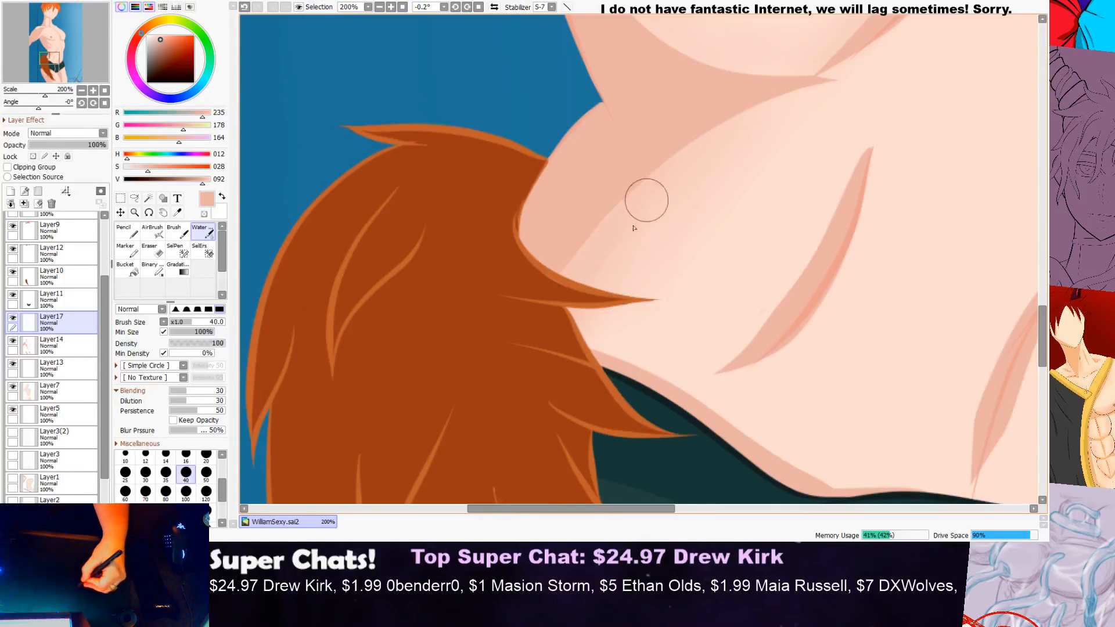
scroll(647, 236, down, 4)
scroll(720, 203, up, 4)
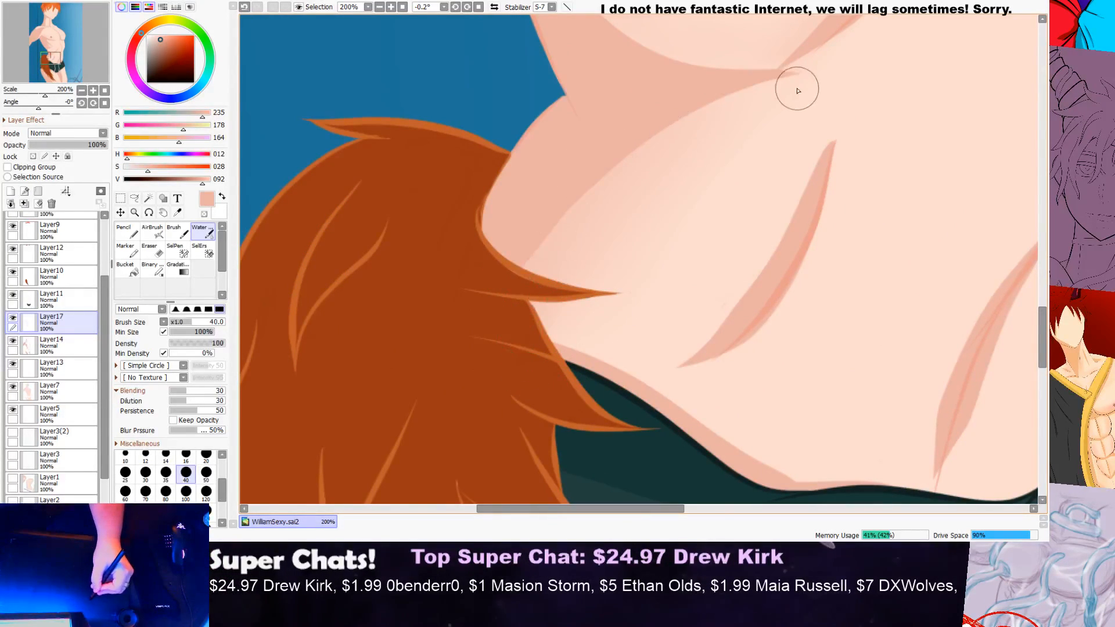
scroll(749, 130, down, 5)
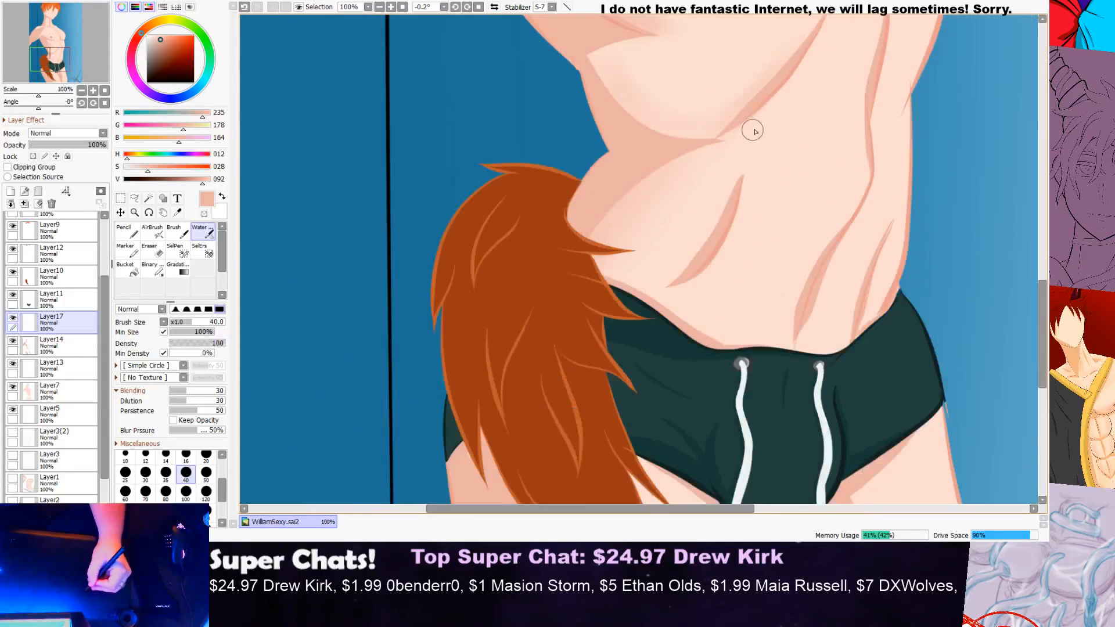
Step: Even out the soft shading around the lower ribs and waist with the hard-edged Water brush
scroll(625, 249, up, 5)
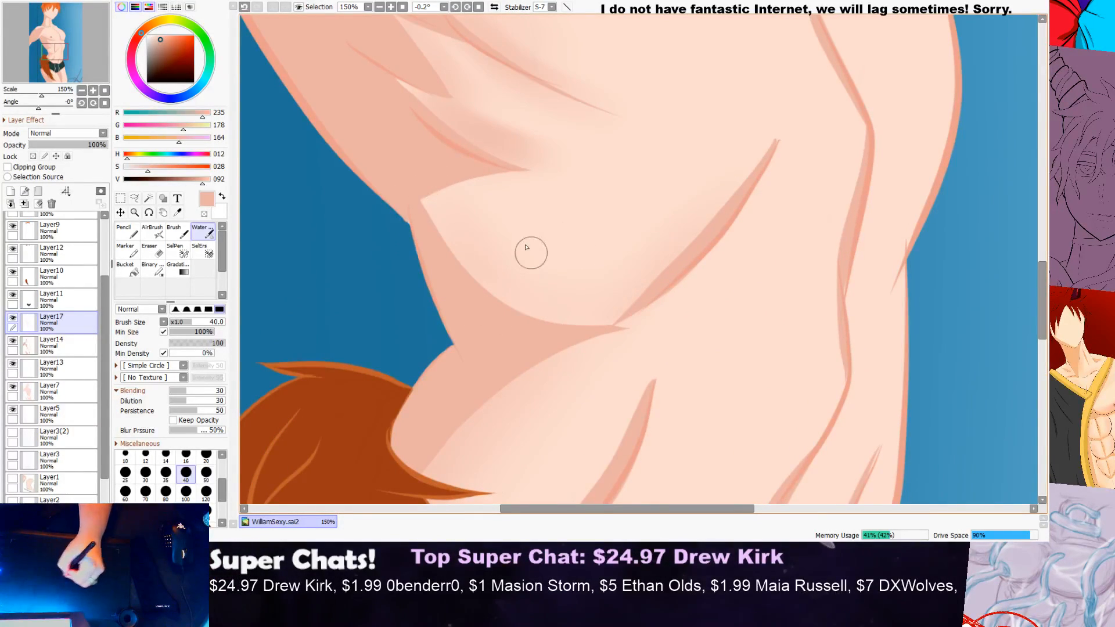
scroll(616, 132, down, 4)
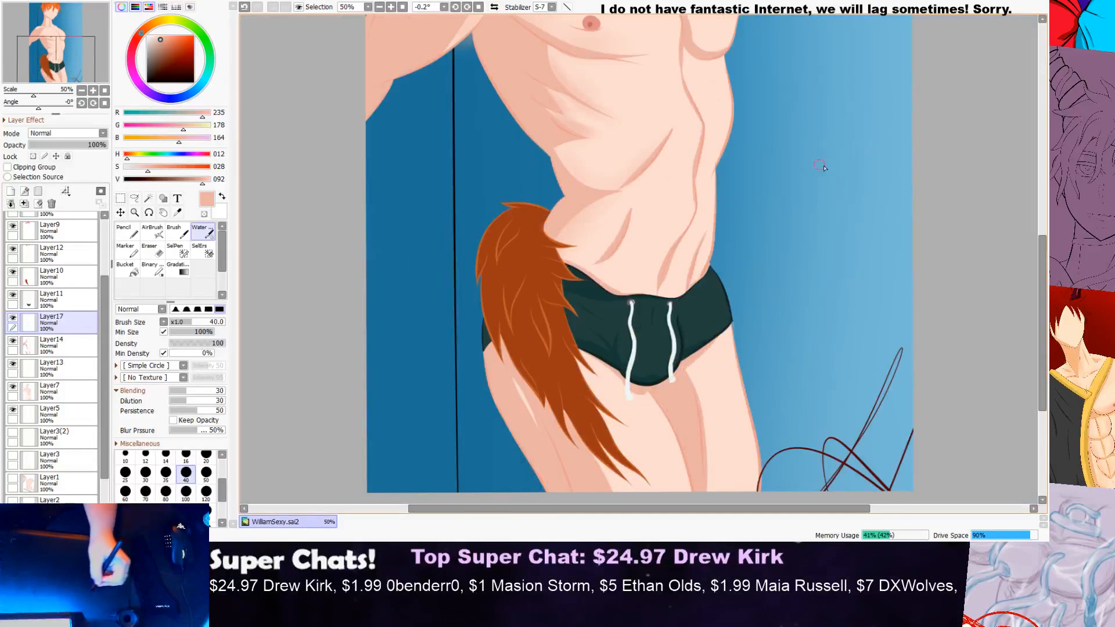
drag(1043, 270, 1044, 232)
scroll(378, 214, up, 2)
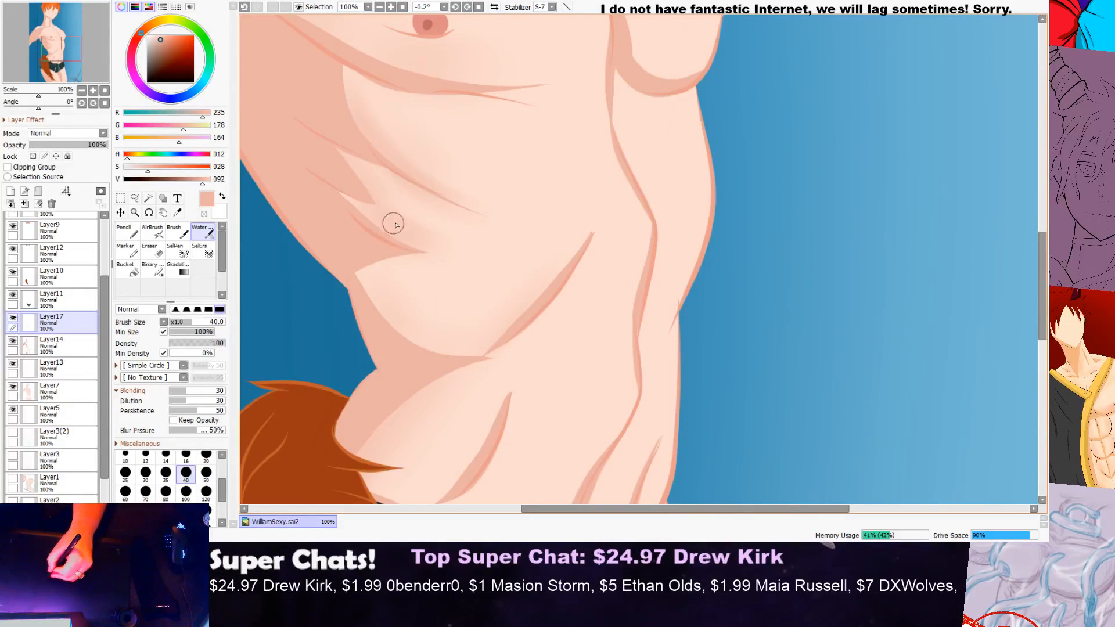
scroll(508, 199, down, 2)
scroll(429, 239, up, 3)
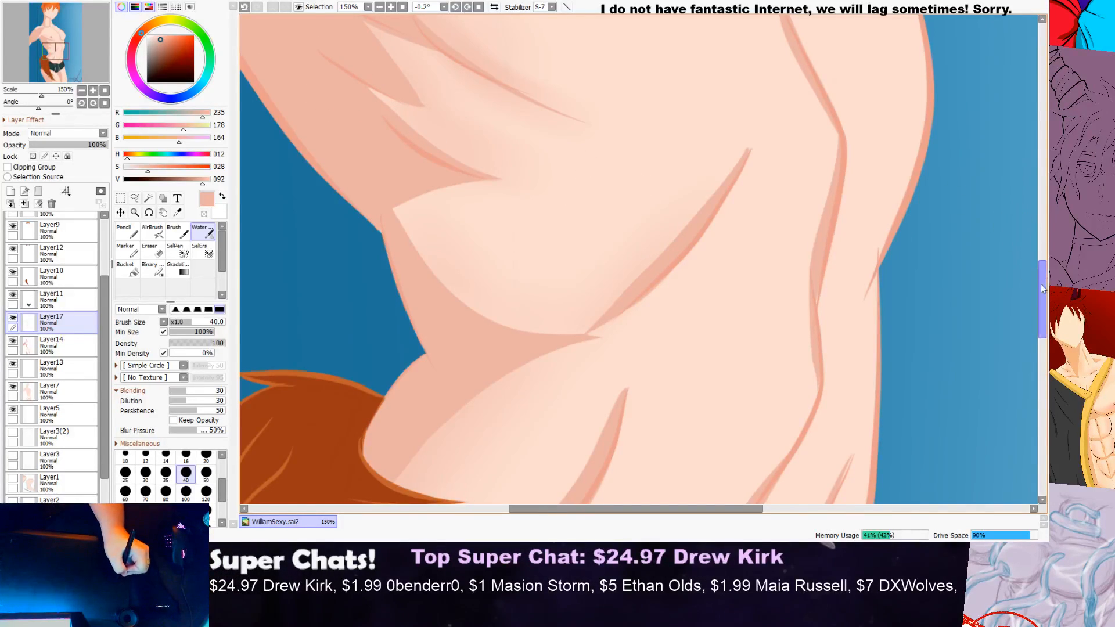
Step: Examine the soft shading on the chest, ribs and waist, both close up and against the whole figure
scroll(425, 154, up, 3)
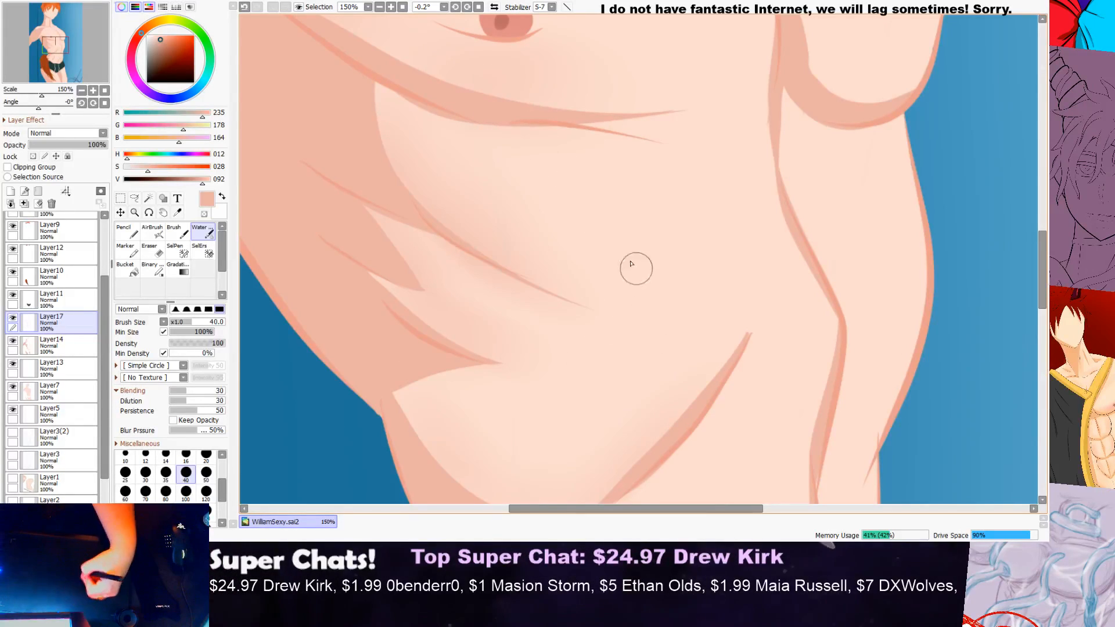
scroll(702, 365, down, 5)
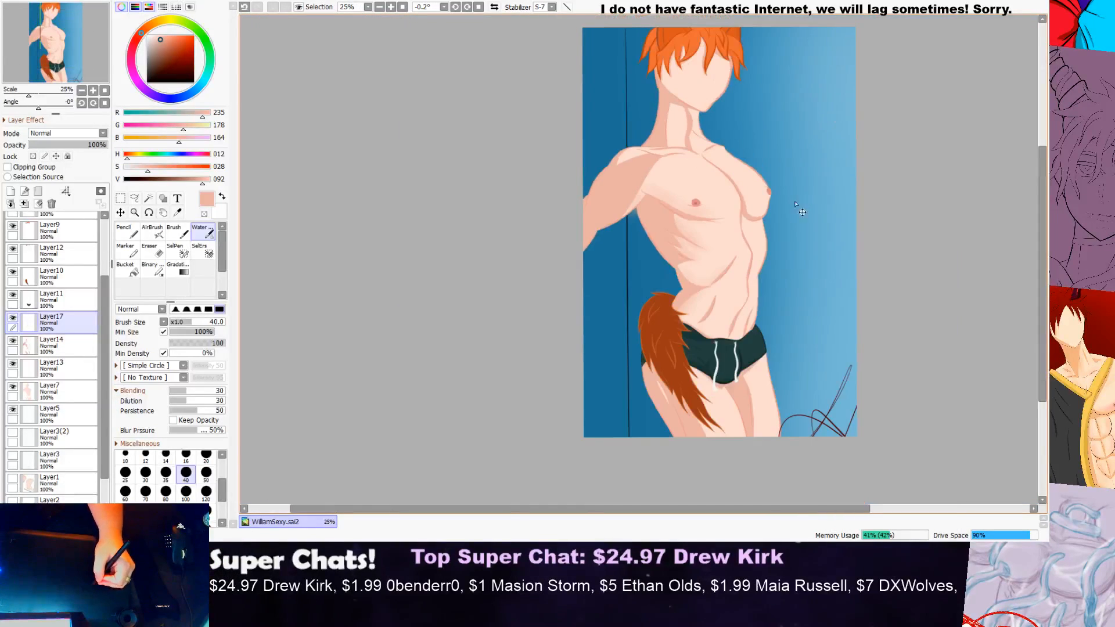
scroll(712, 243, up, 3)
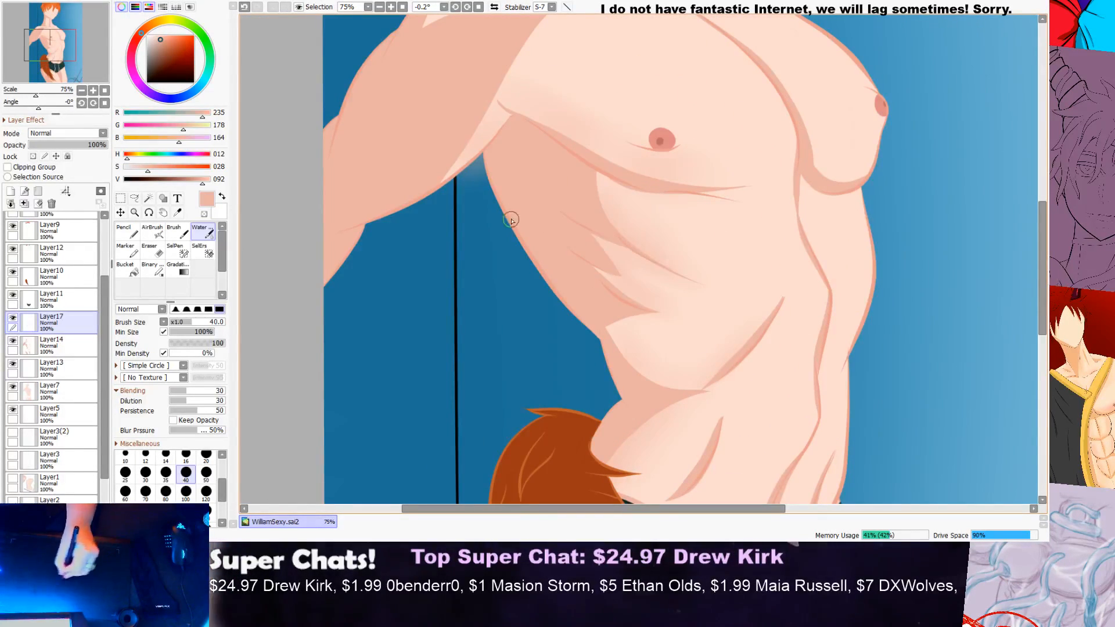
scroll(644, 260, down, 4)
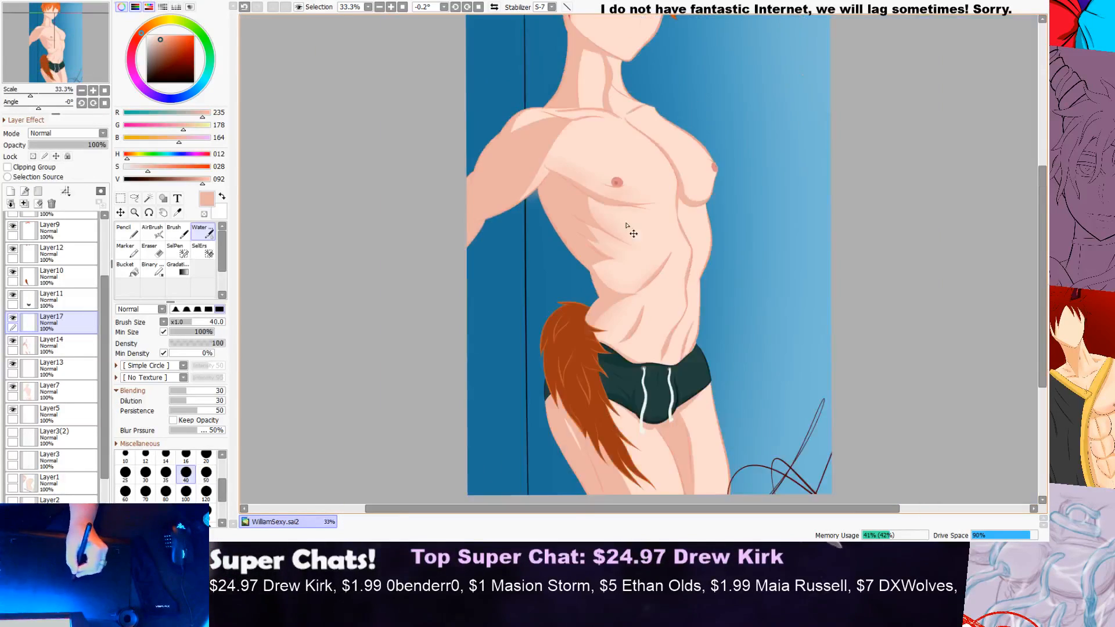
scroll(783, 150, up, 3)
scroll(580, 251, up, 1)
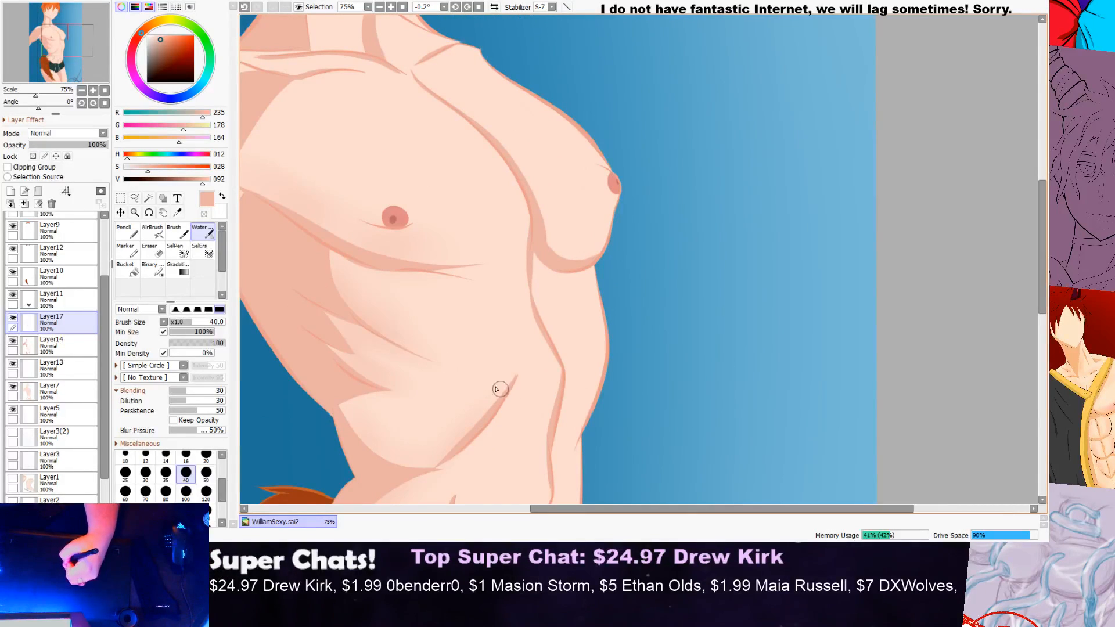
scroll(514, 406, down, 4)
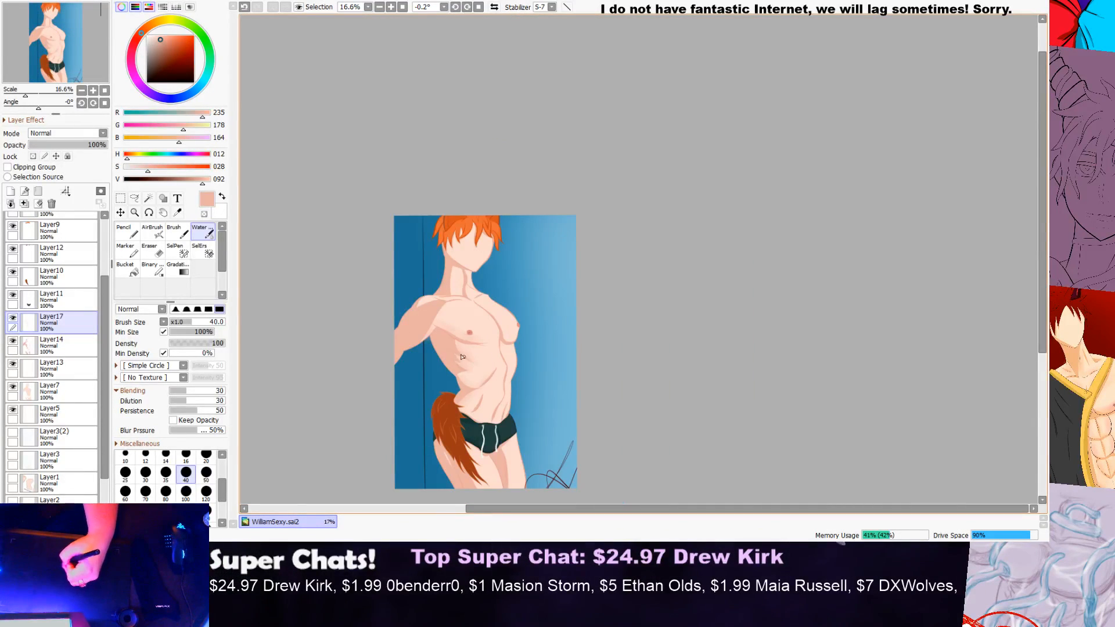
scroll(537, 347, up, 2)
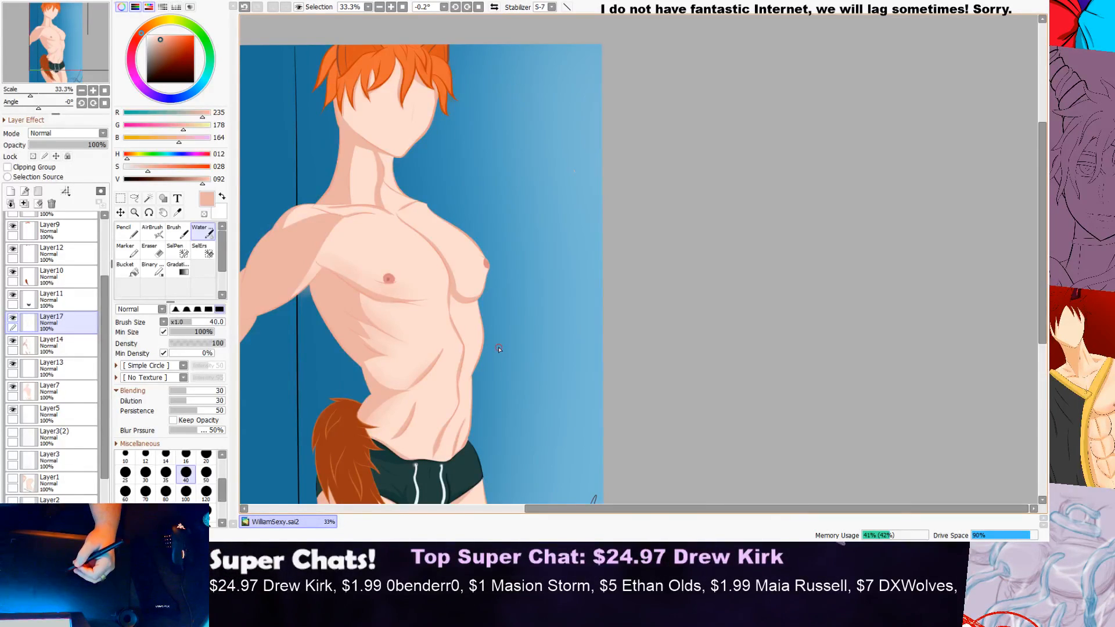
scroll(405, 253, up, 2)
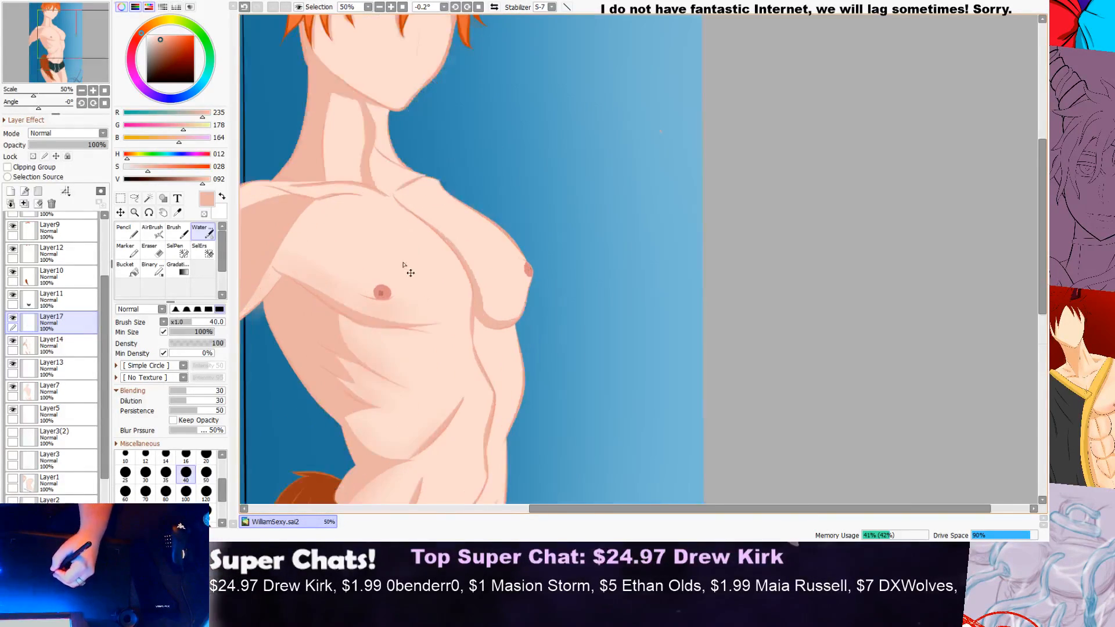
scroll(465, 247, down, 2)
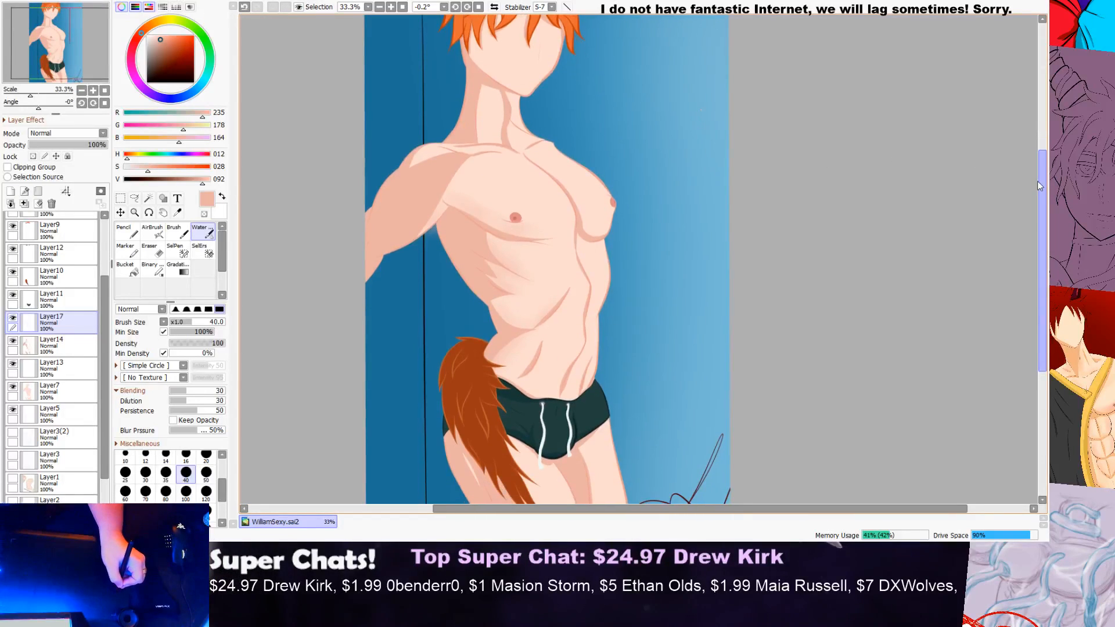
scroll(502, 149, up, 4)
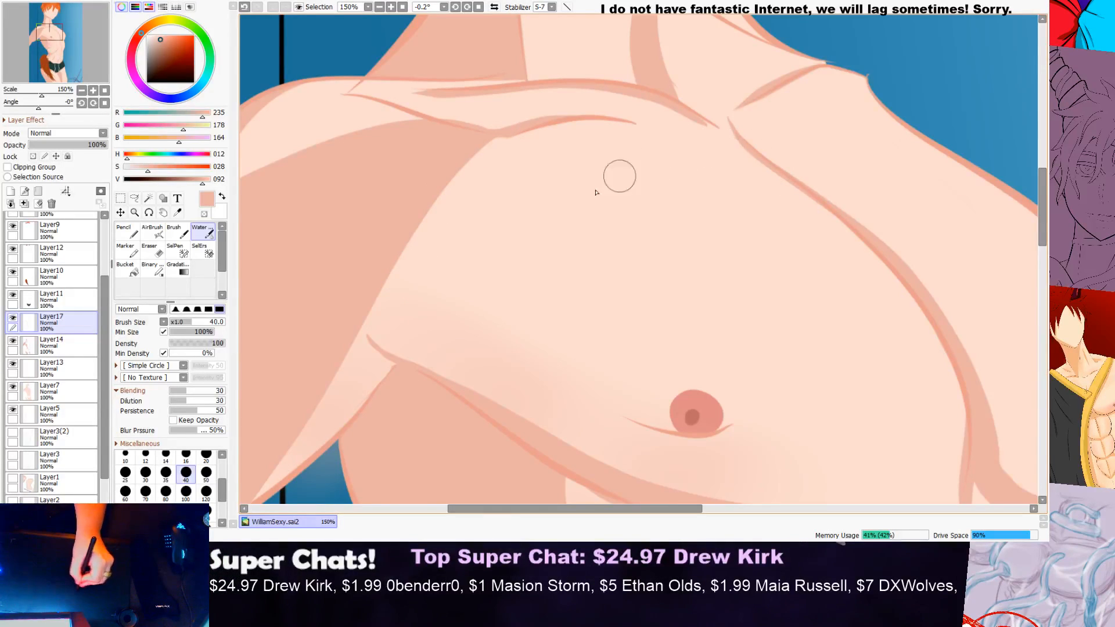
mouse_move(706, 173)
mouse_down()
mouse_move(528, 249)
mouse_move(711, 172)
mouse_up()
scroll(740, 167, down, 1)
key(ctrl+z)
mouse_move(559, 234)
mouse_down()
mouse_move(639, 210)
mouse_move(743, 216)
mouse_move(616, 262)
mouse_move(668, 233)
mouse_up()
scroll(740, 219, down, 1)
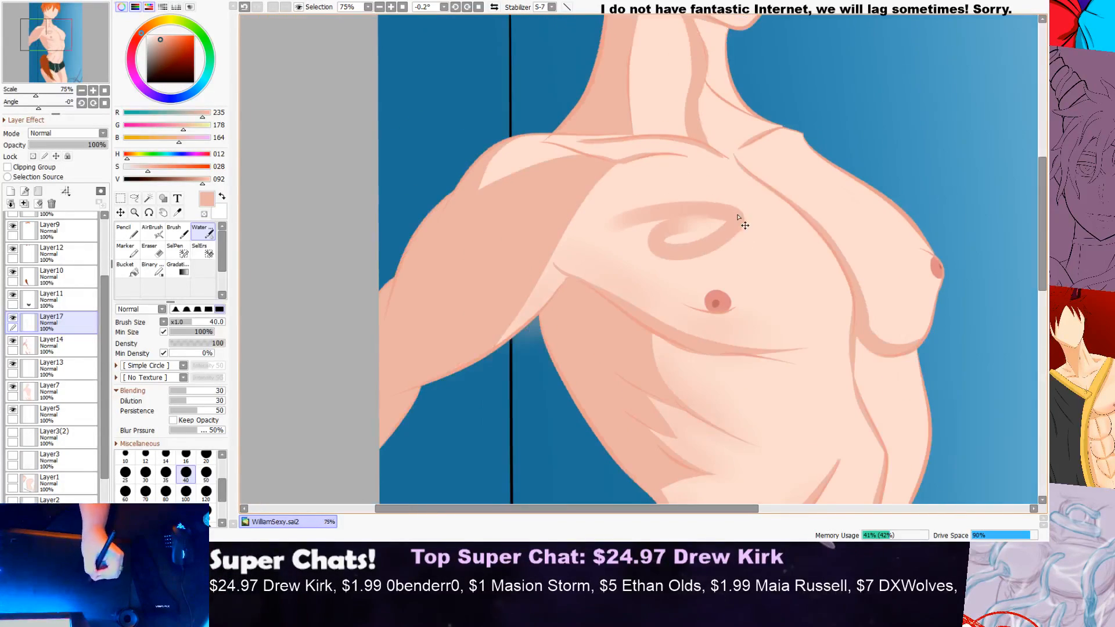
drag(717, 202, 636, 270)
drag(636, 270, 727, 192)
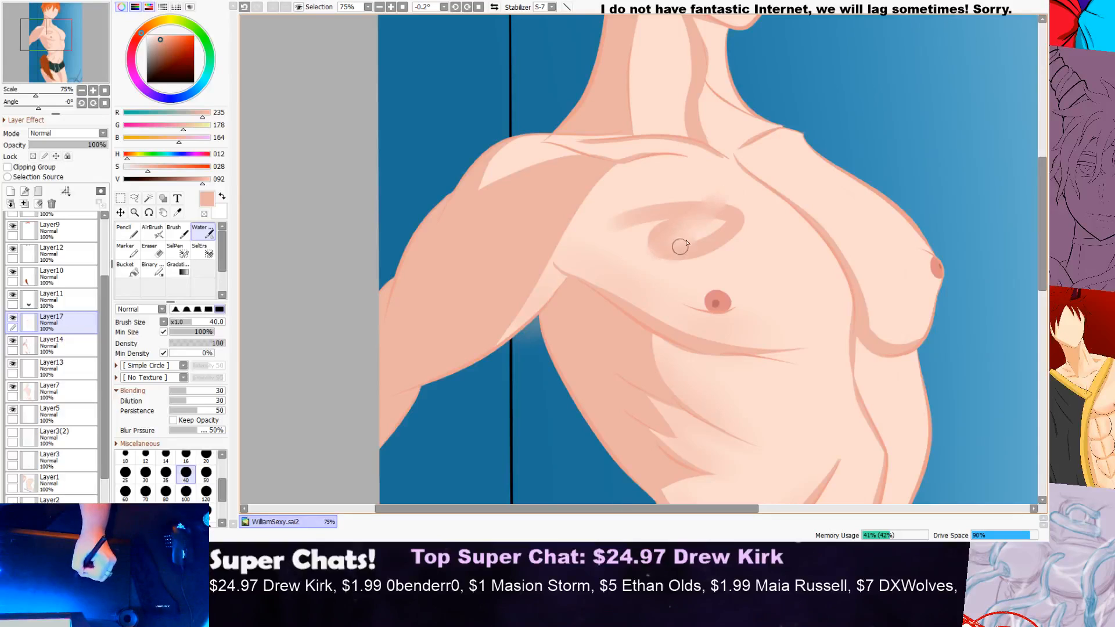
key(ctrl+z)
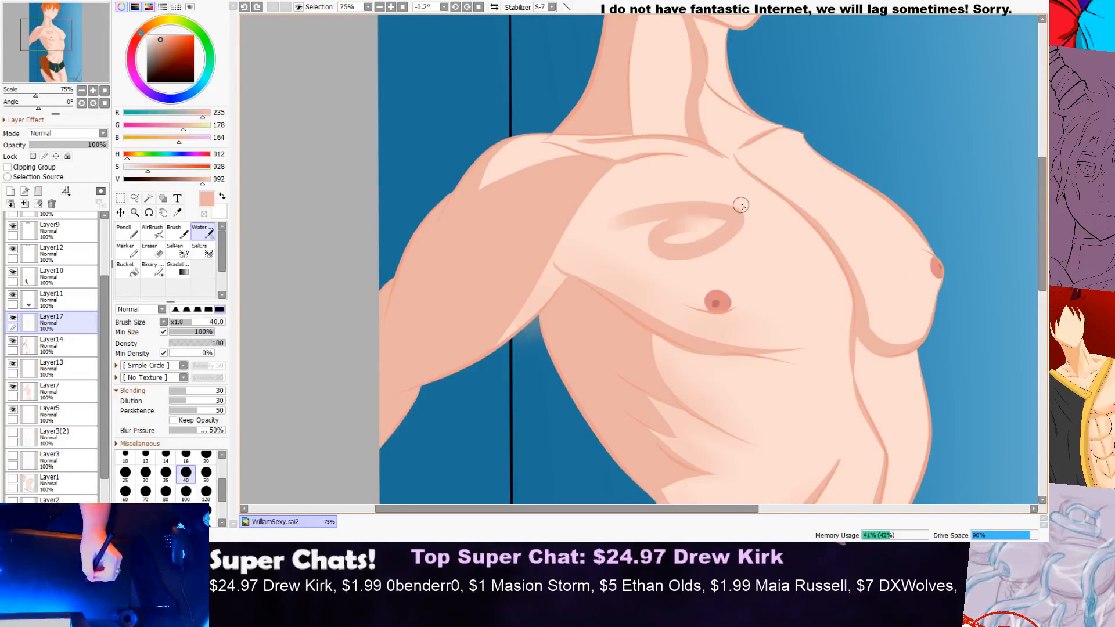
key(ctrl+z)
scroll(695, 186, up, 1)
scroll(682, 194, up, 1)
drag(759, 166, 634, 209)
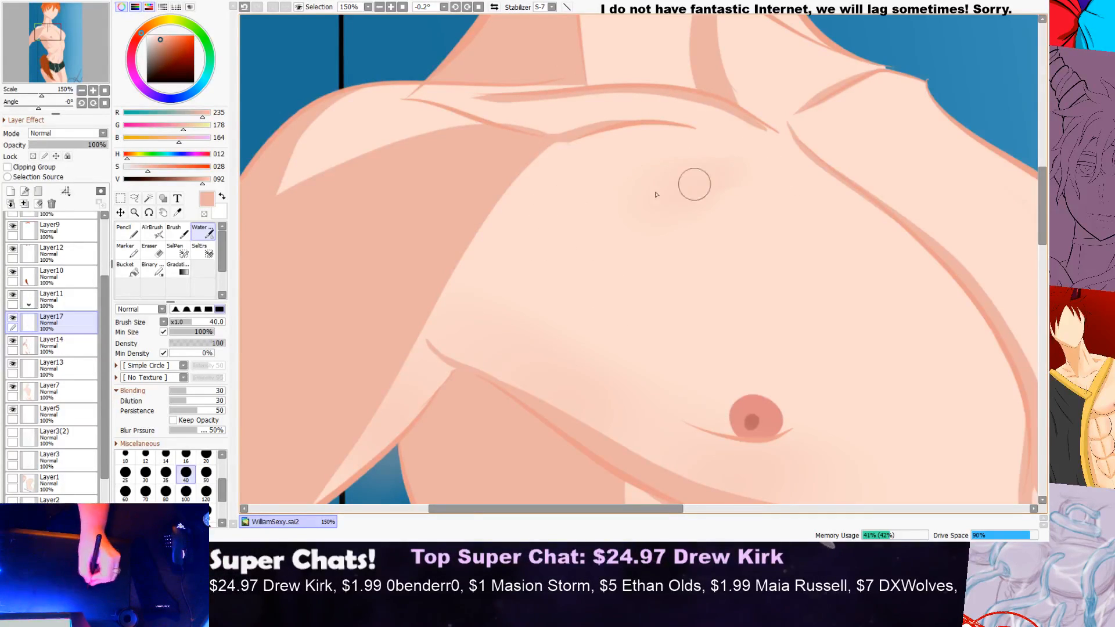
scroll(695, 177, down, 1)
scroll(695, 177, down, 3)
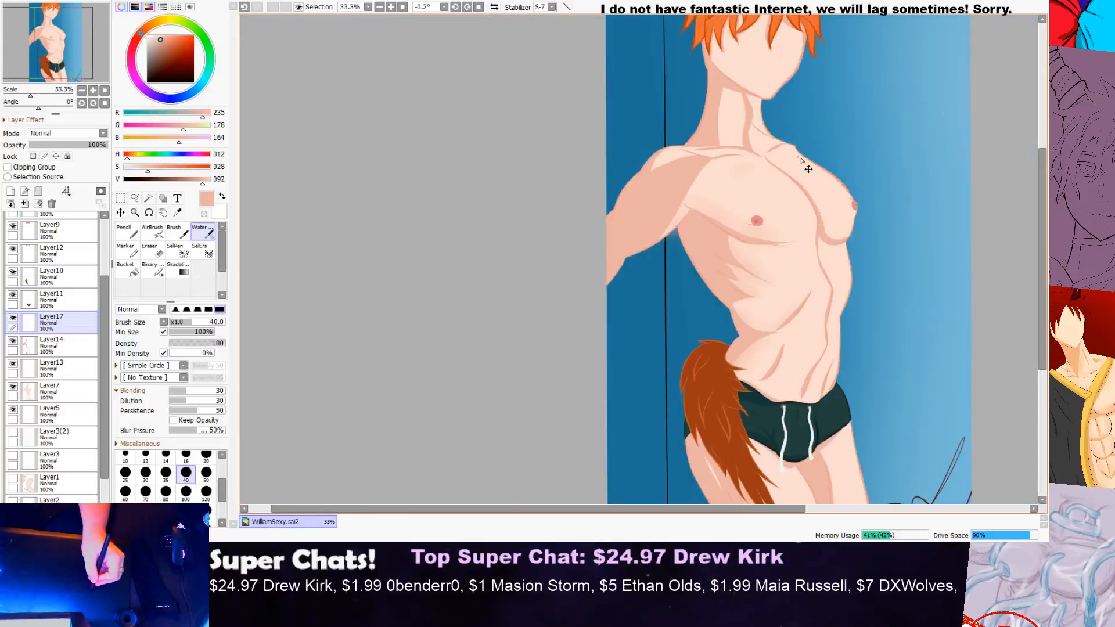
scroll(767, 155, up, 1)
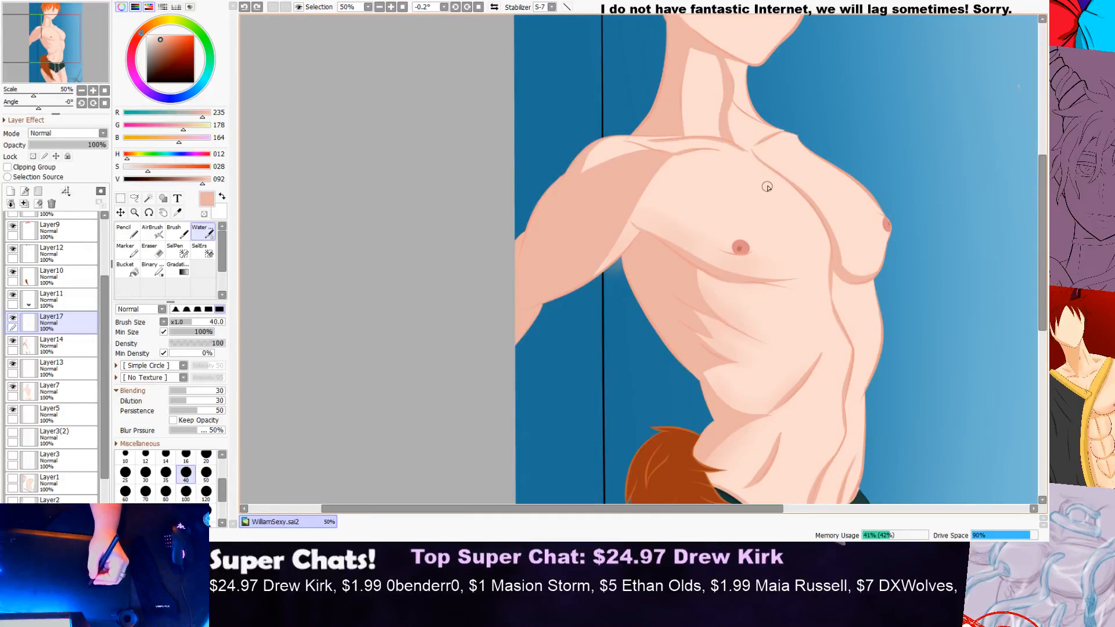
Step: Brush soft shading over the light skin patch at the underarm with the Water brush
scroll(766, 187, up, 1)
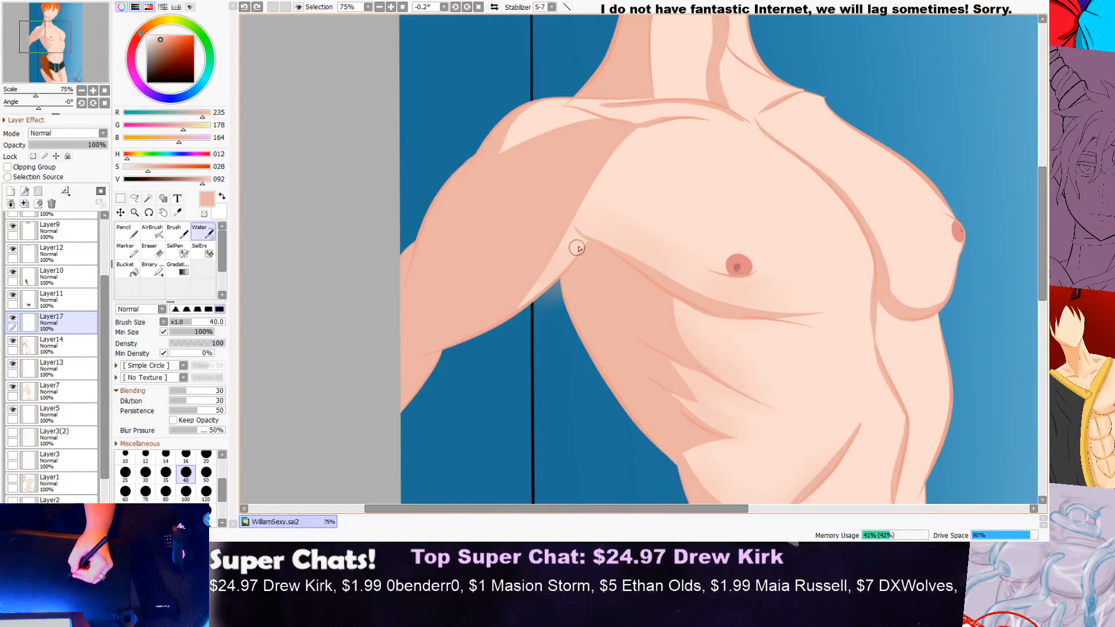
scroll(584, 247, up, 2)
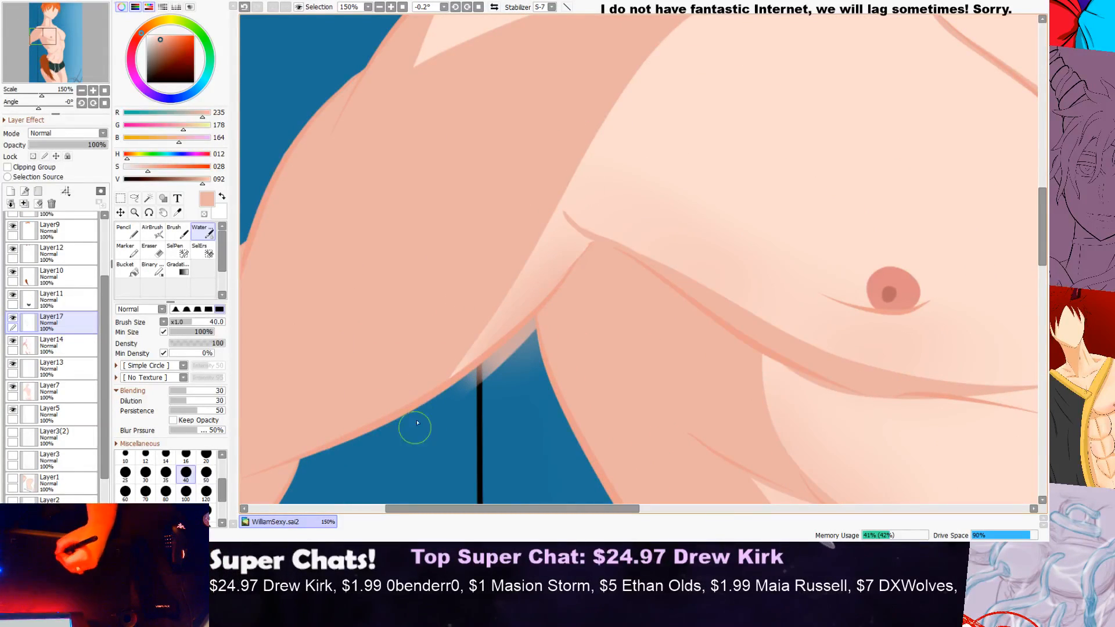
scroll(710, 143, down, 1)
scroll(710, 143, down, 1)
scroll(614, 256, up, 3)
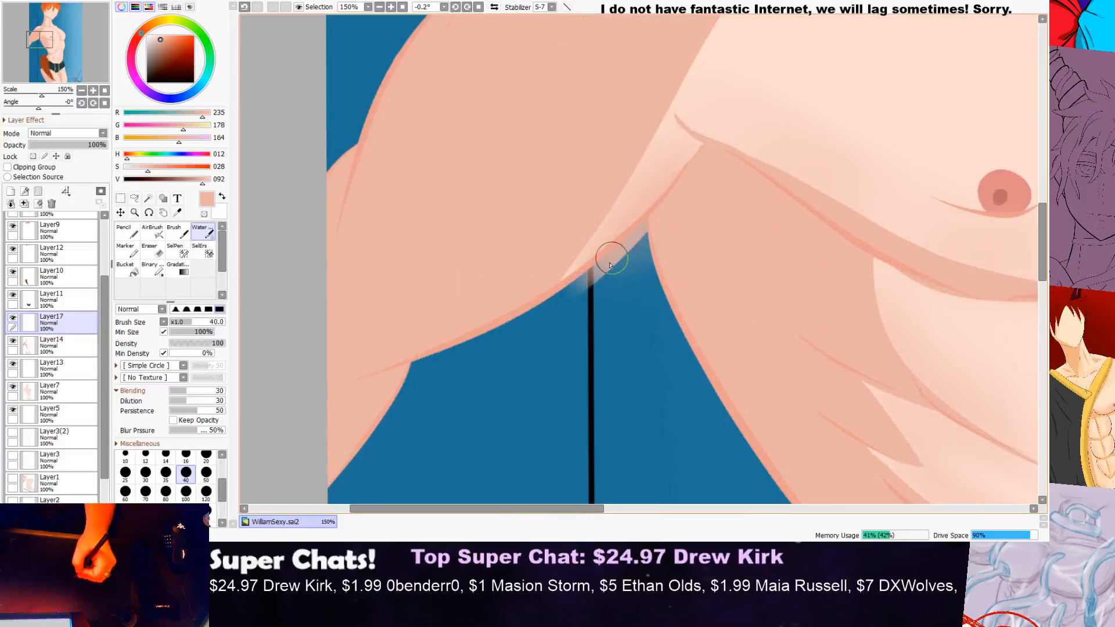
Step: Undo the soft-edged erasing and erase the shading spilled onto the background below the armpit with a harder-edged Eraser at size 40
key(e)
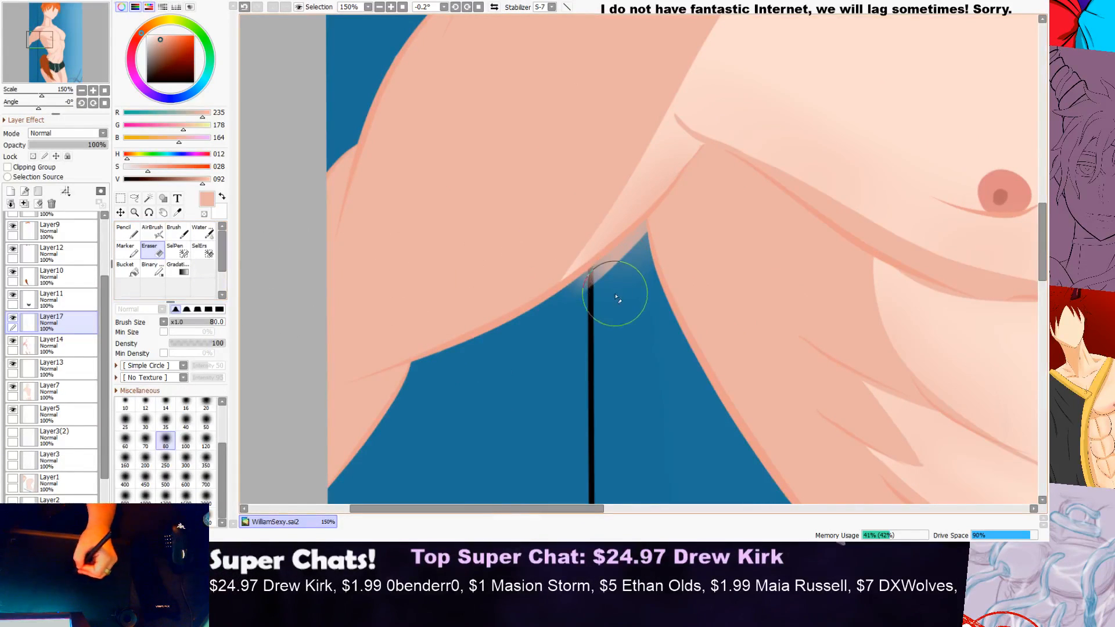
key(ctrl+z)
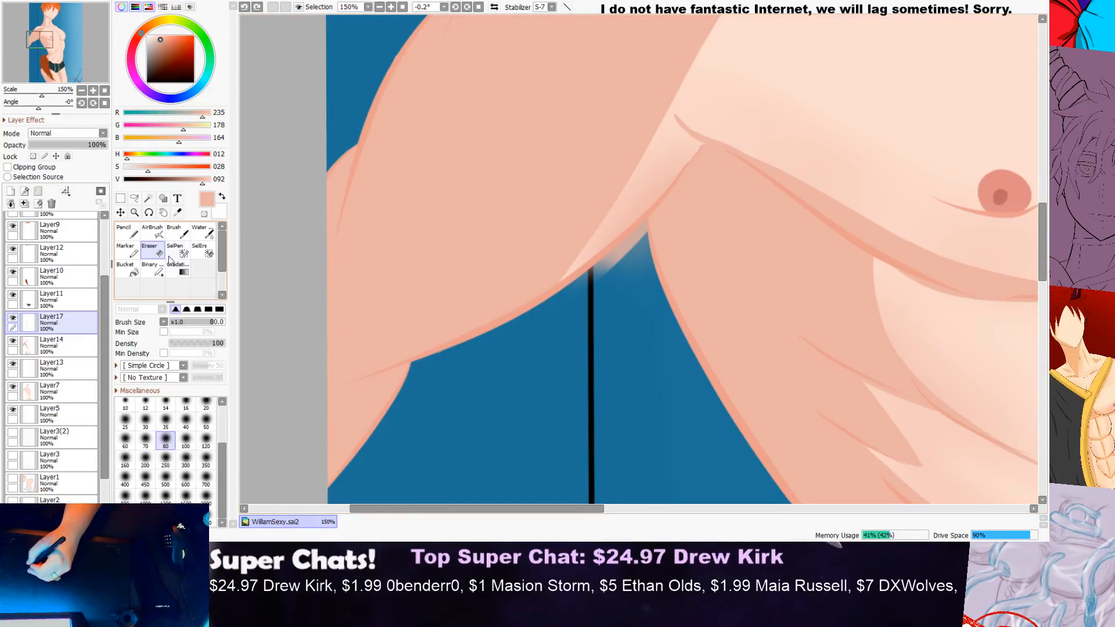
click(208, 310)
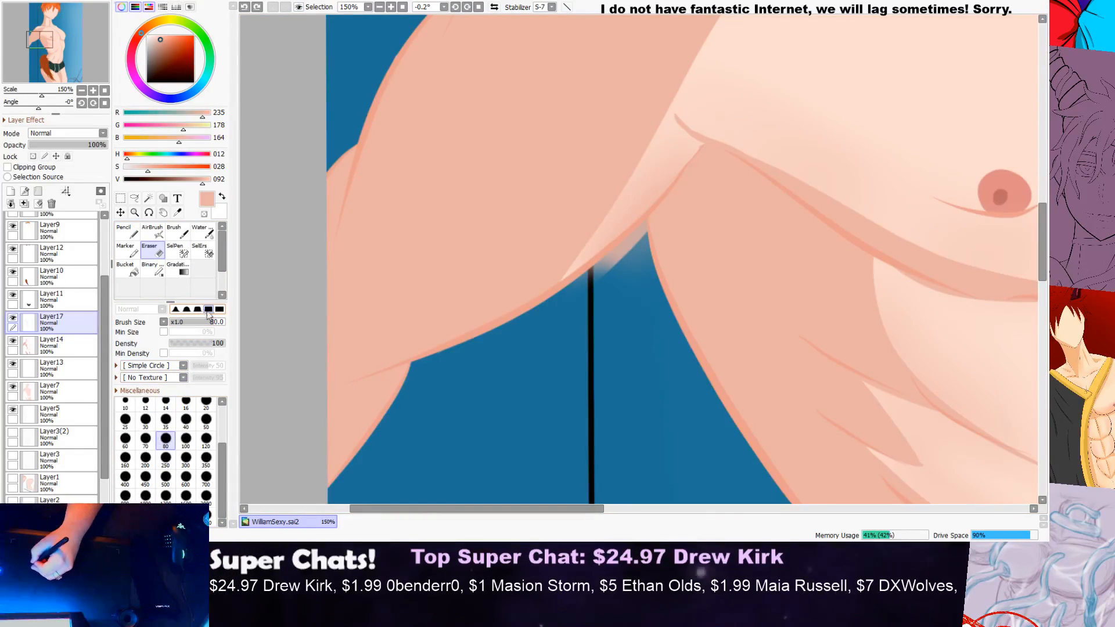
click(186, 441)
click(186, 420)
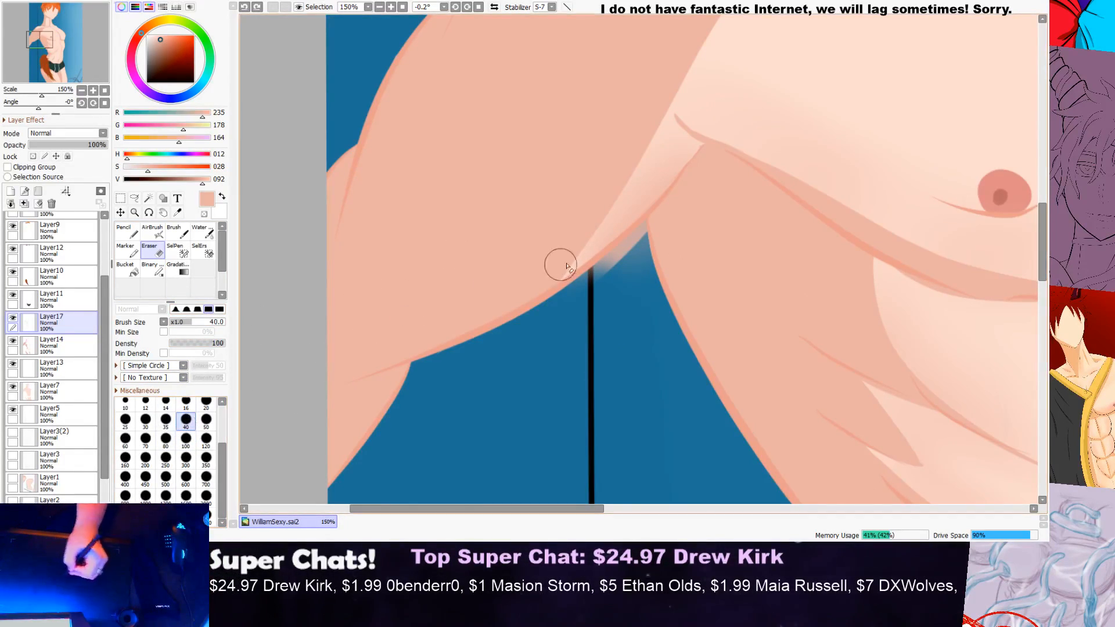
scroll(622, 251, up, 3)
mouse_move(645, 252)
mouse_down()
mouse_move(555, 329)
mouse_move(631, 298)
mouse_move(637, 396)
mouse_move(658, 296)
mouse_move(697, 480)
mouse_move(656, 344)
mouse_up()
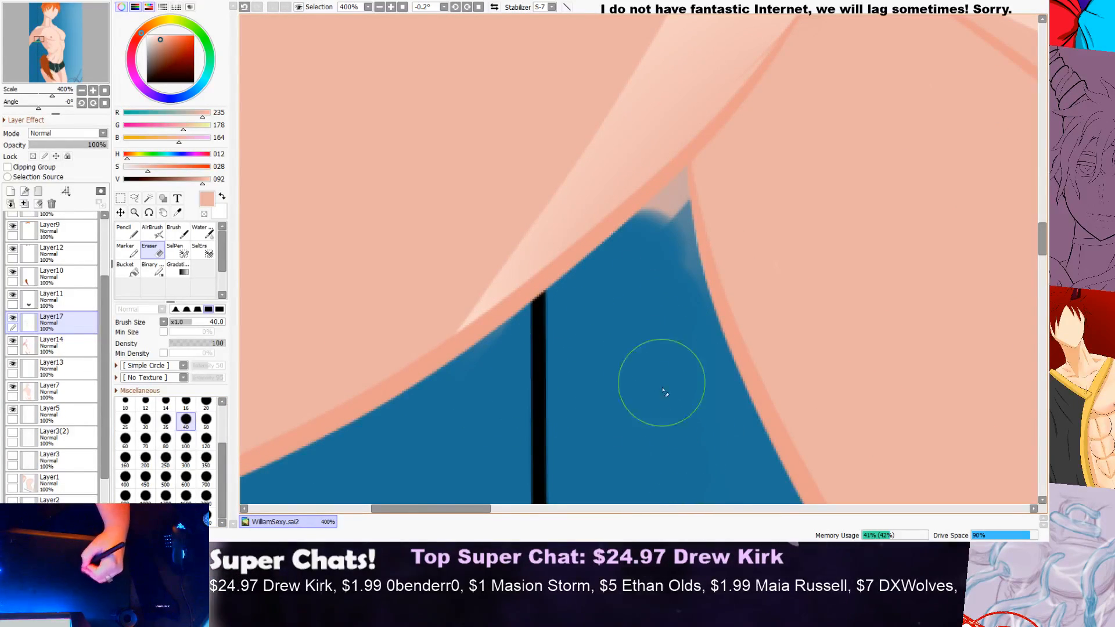
Step: Clean the remaining spill out of the armpit corner and along the body's edge with the Eraser at sizes 16 and 8
click(186, 401)
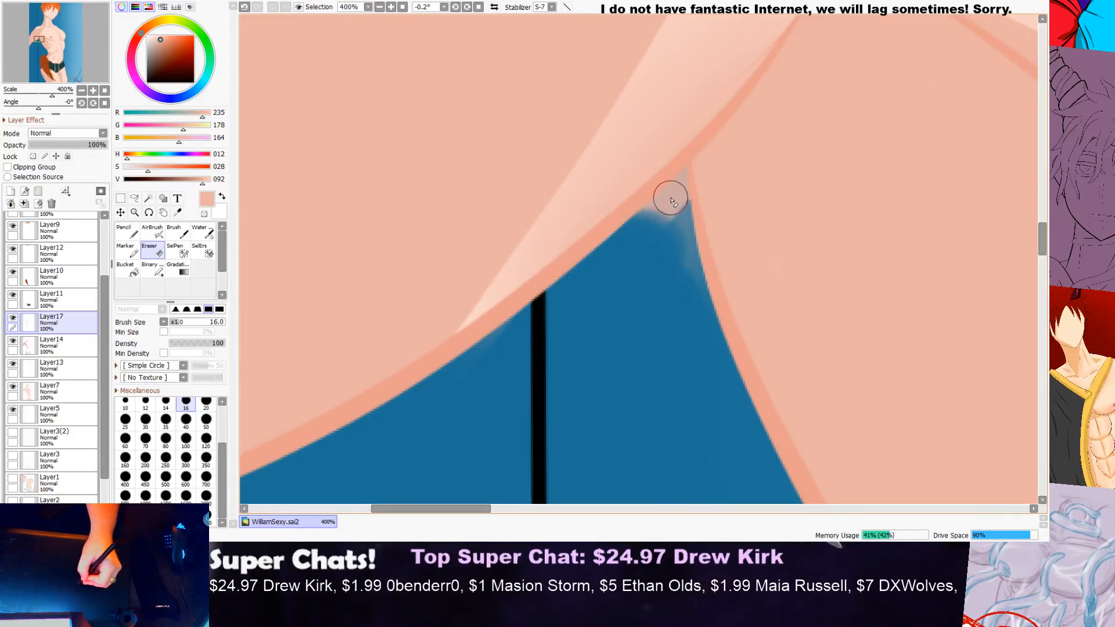
drag(671, 201, 619, 257)
drag(672, 201, 700, 321)
click(221, 431)
click(186, 401)
scroll(687, 174, up, 2)
drag(683, 166, 668, 204)
scroll(650, 256, down, 8)
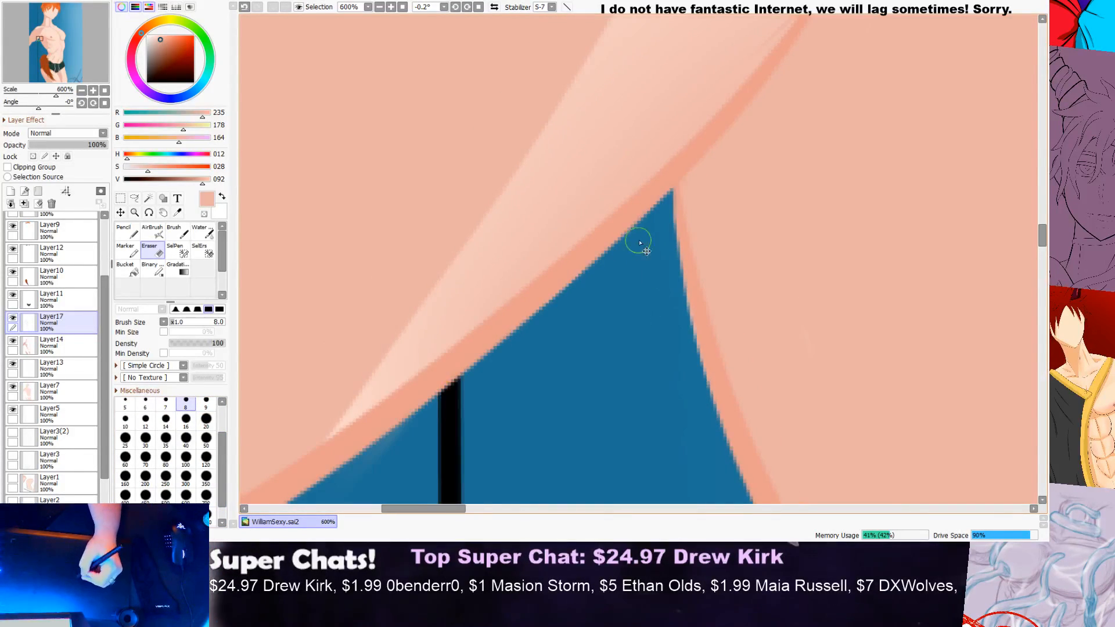
scroll(749, 202, down, 2)
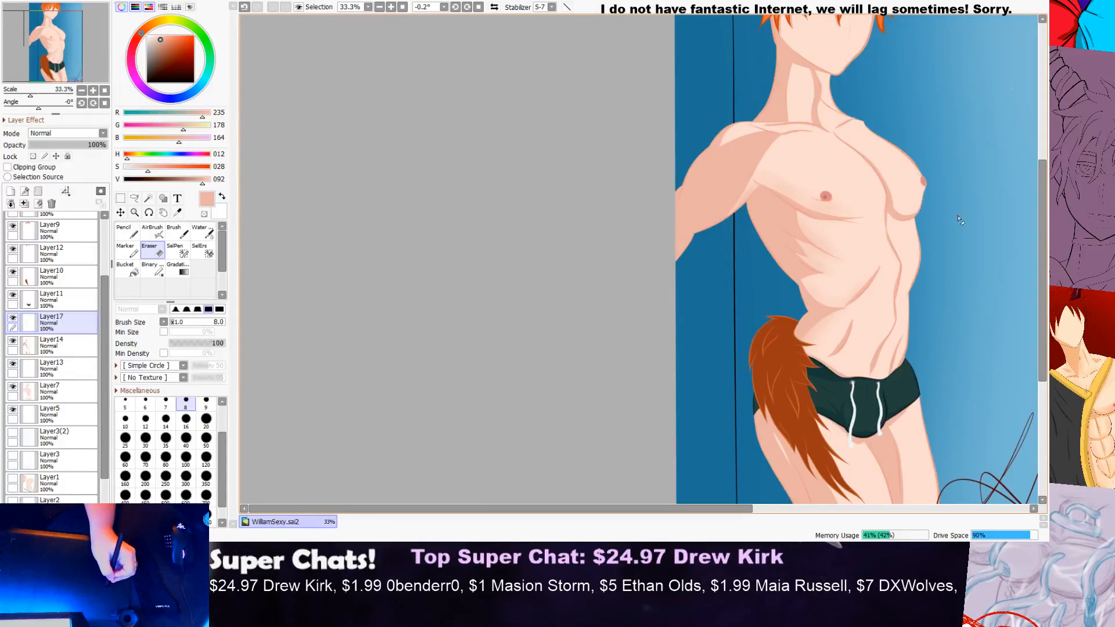
Step: Switch back to the Water brush at size 40
scroll(957, 219, up, 1)
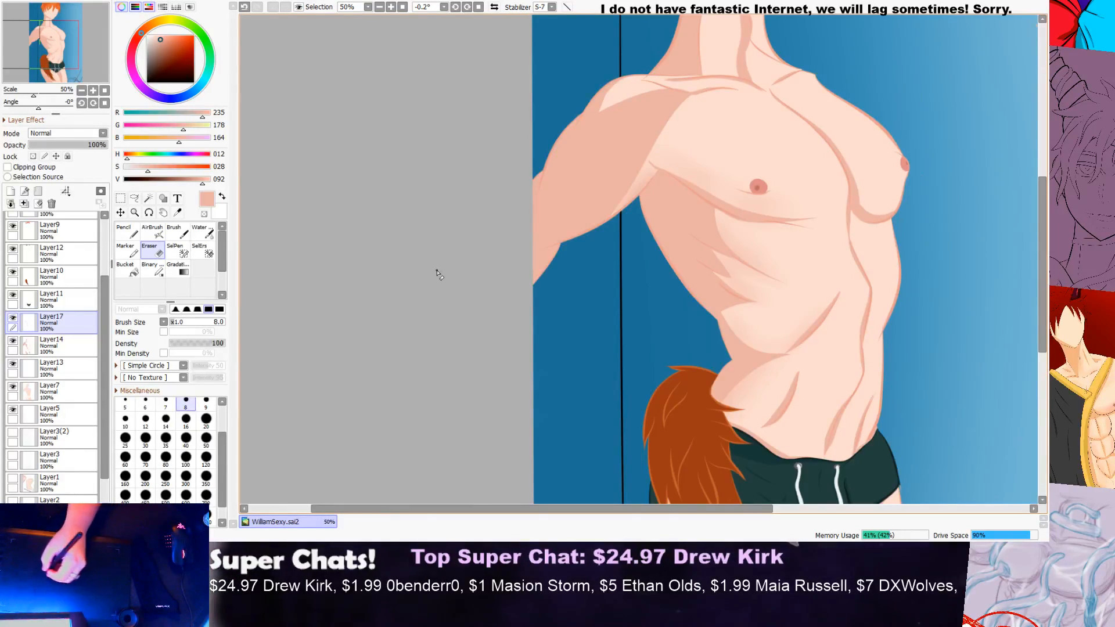
click(198, 234)
scroll(645, 269, down, 1)
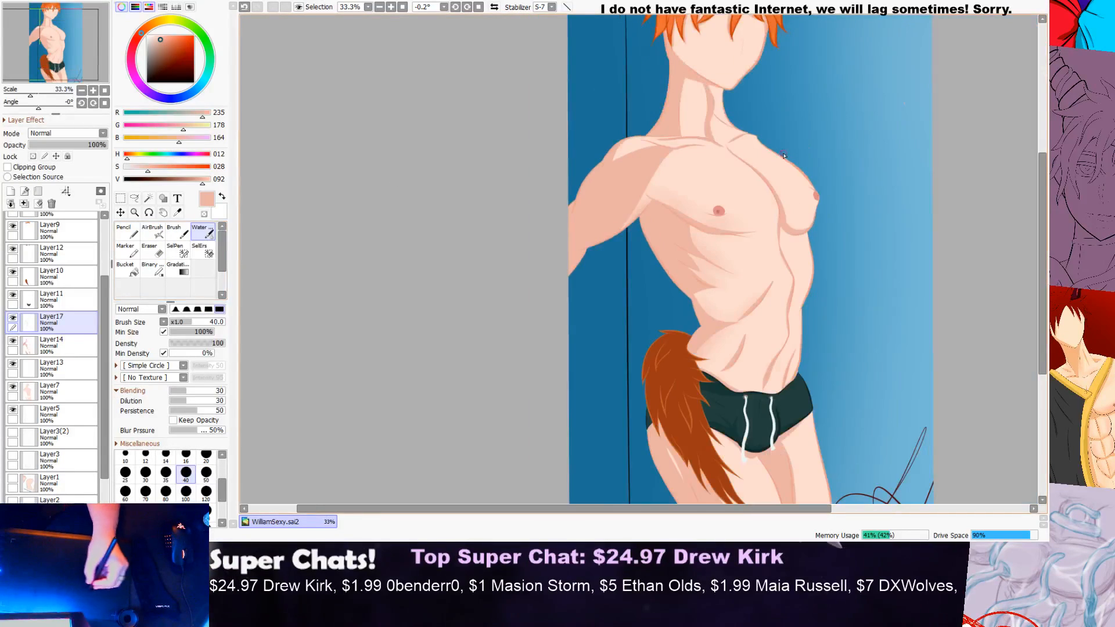
scroll(767, 168, up, 3)
scroll(494, 129, up, 2)
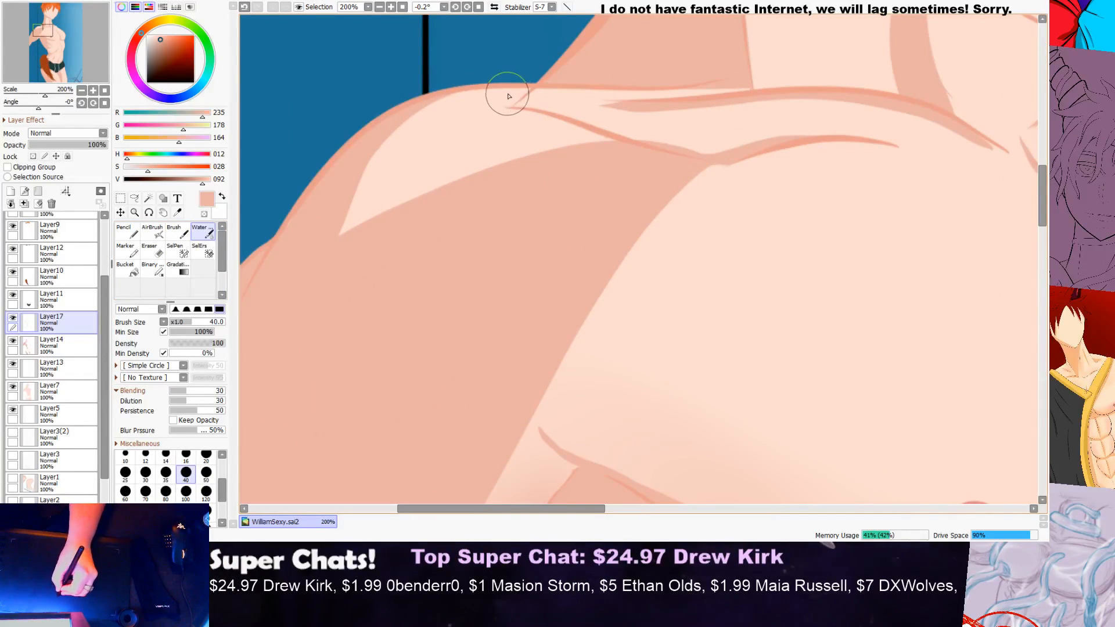
mouse_move(447, 119)
mouse_down()
mouse_move(484, 95)
mouse_move(372, 173)
mouse_move(326, 269)
mouse_move(330, 239)
mouse_move(363, 230)
mouse_move(340, 232)
mouse_move(515, 154)
mouse_move(593, 147)
mouse_up()
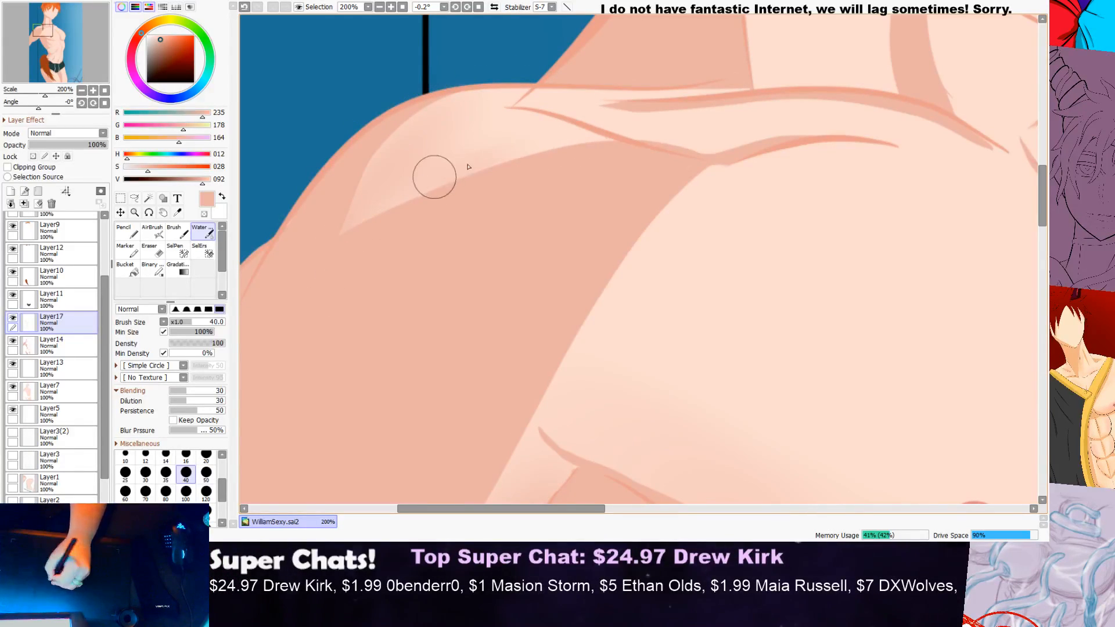
scroll(643, 123, down, 5)
scroll(704, 102, up, 3)
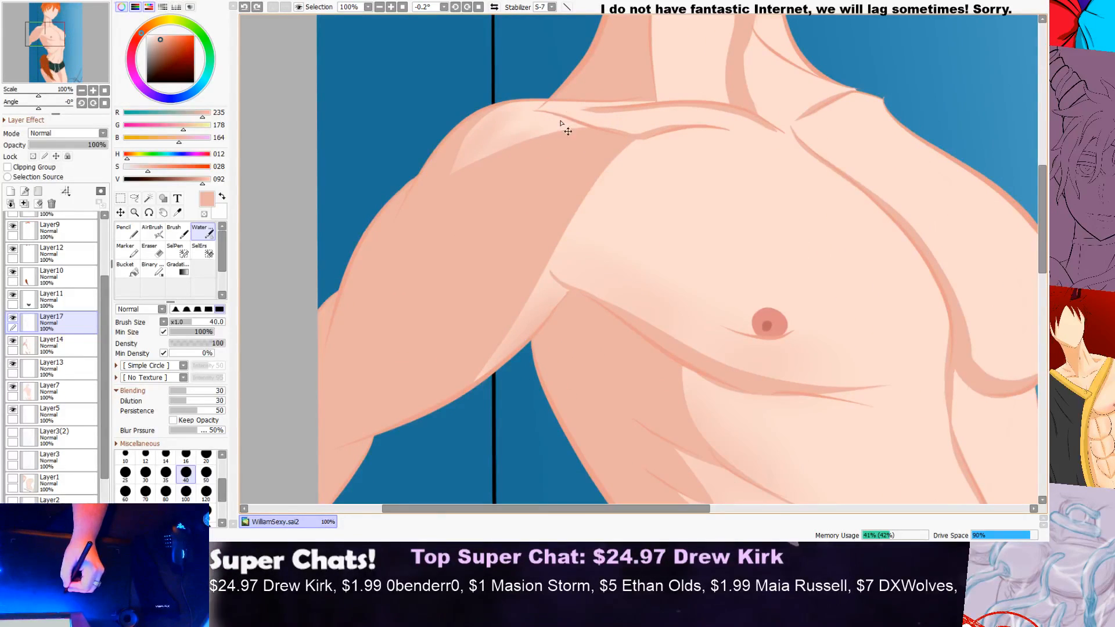
key(ctrl+z)
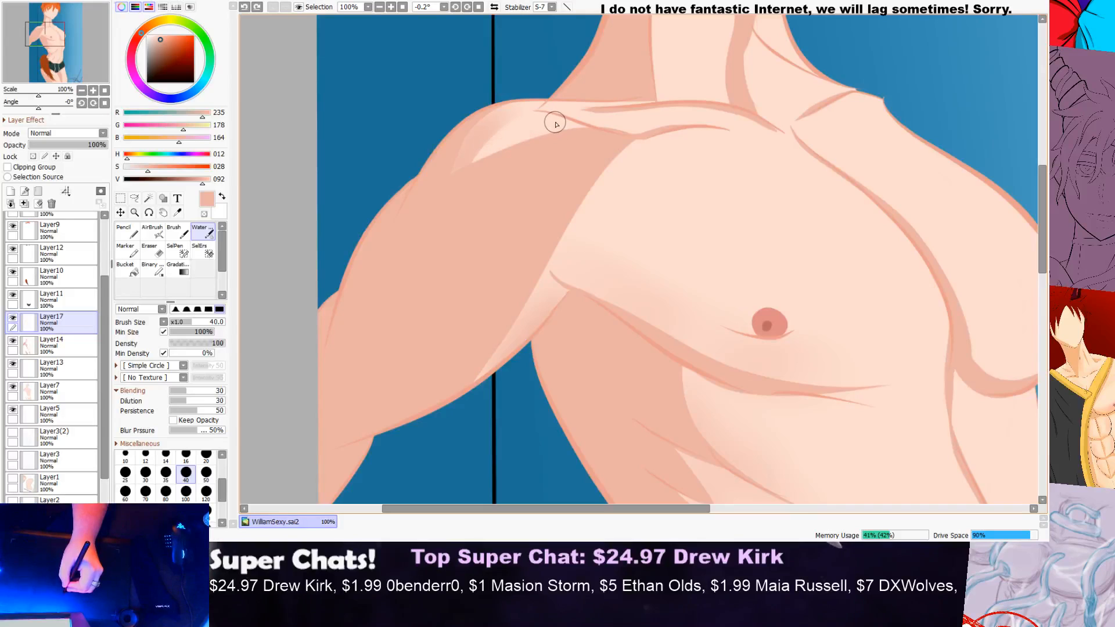
Step: Brush soft shading over the outer part of the light shoulder patch, down to its lower tip
scroll(543, 111, up, 2)
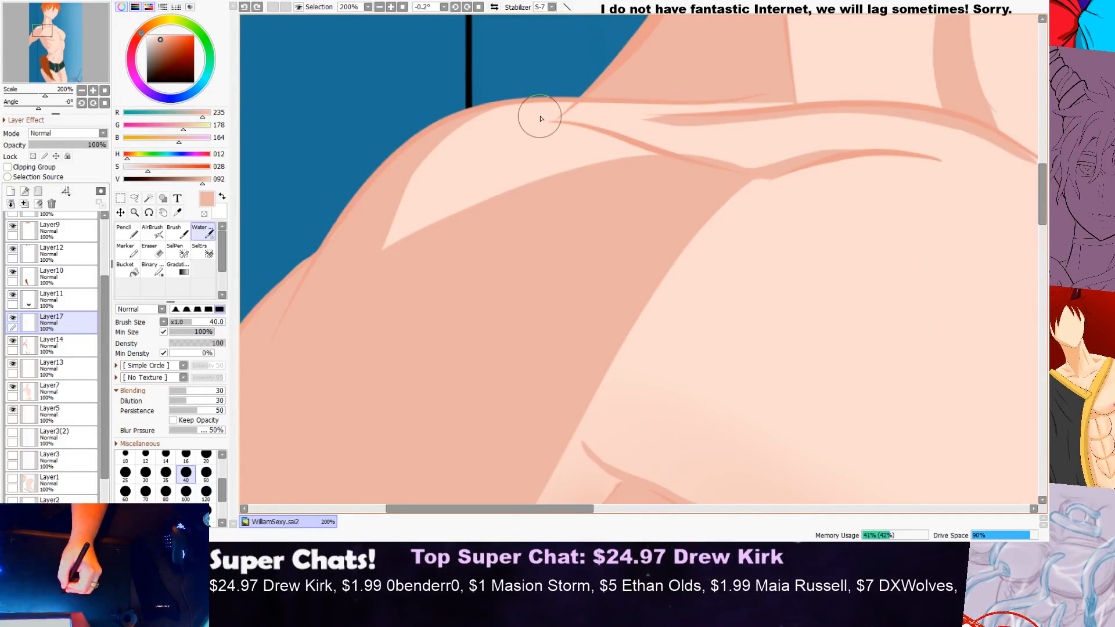
mouse_move(494, 125)
mouse_down()
mouse_move(385, 226)
mouse_move(378, 253)
mouse_up()
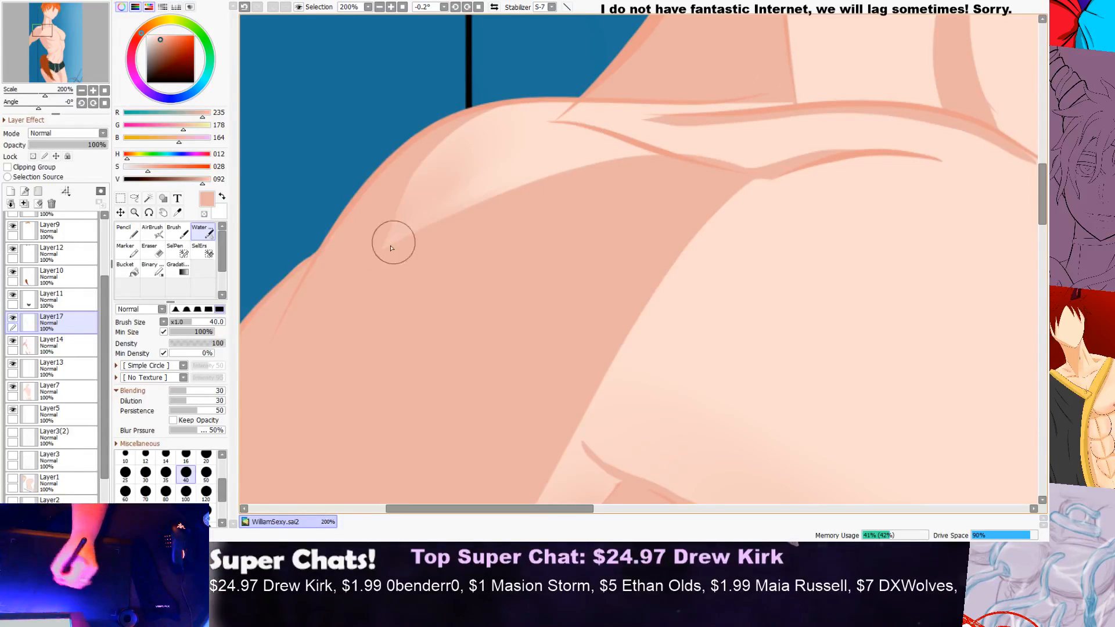
Step: Examine the shading on the near shoulder up close and against the neck and chest
scroll(515, 155, down, 4)
scroll(492, 141, up, 5)
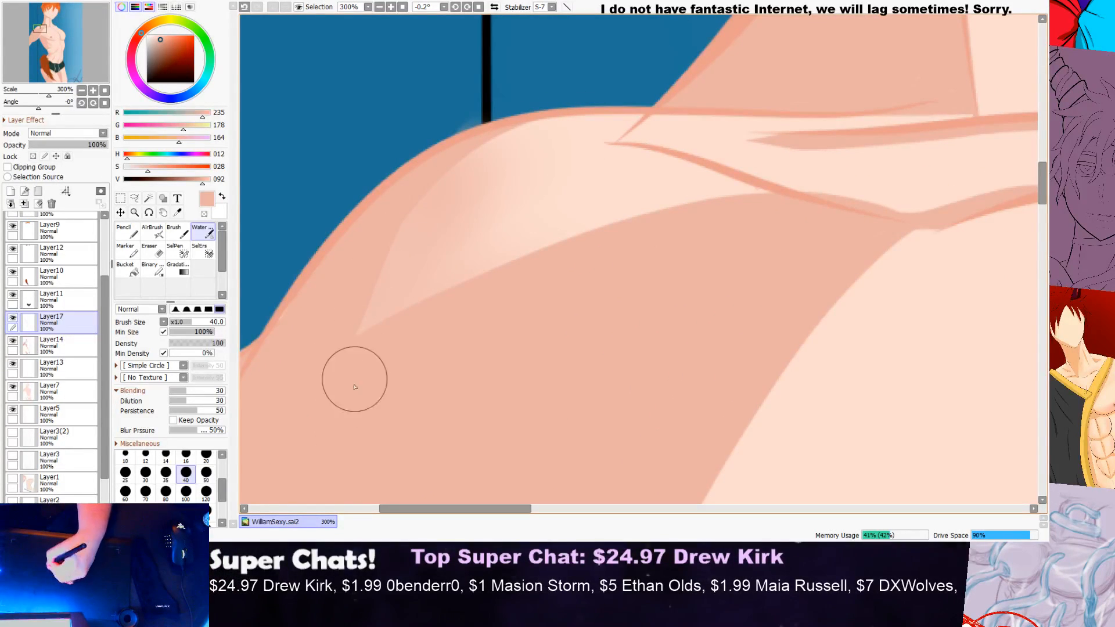
scroll(471, 199, down, 1)
scroll(471, 199, down, 4)
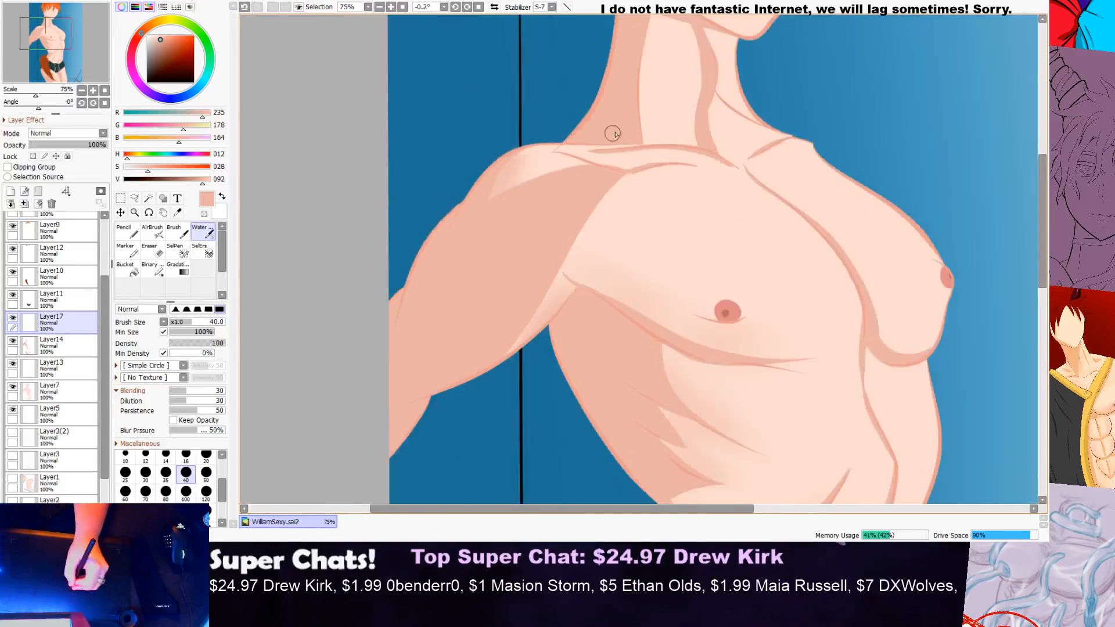
scroll(597, 129, up, 3)
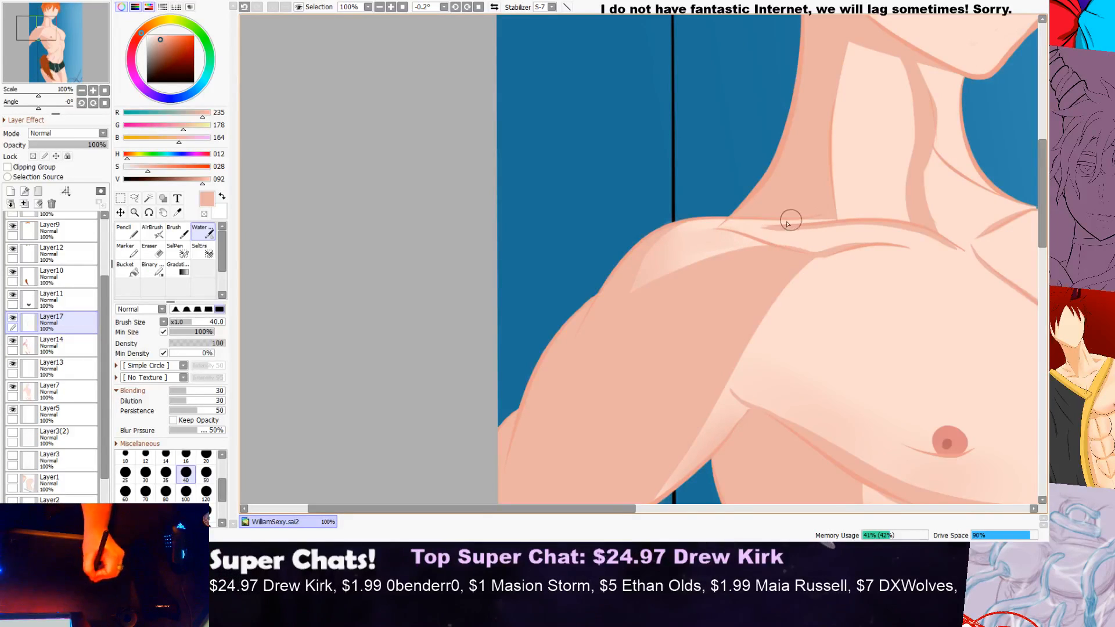
scroll(658, 255, down, 3)
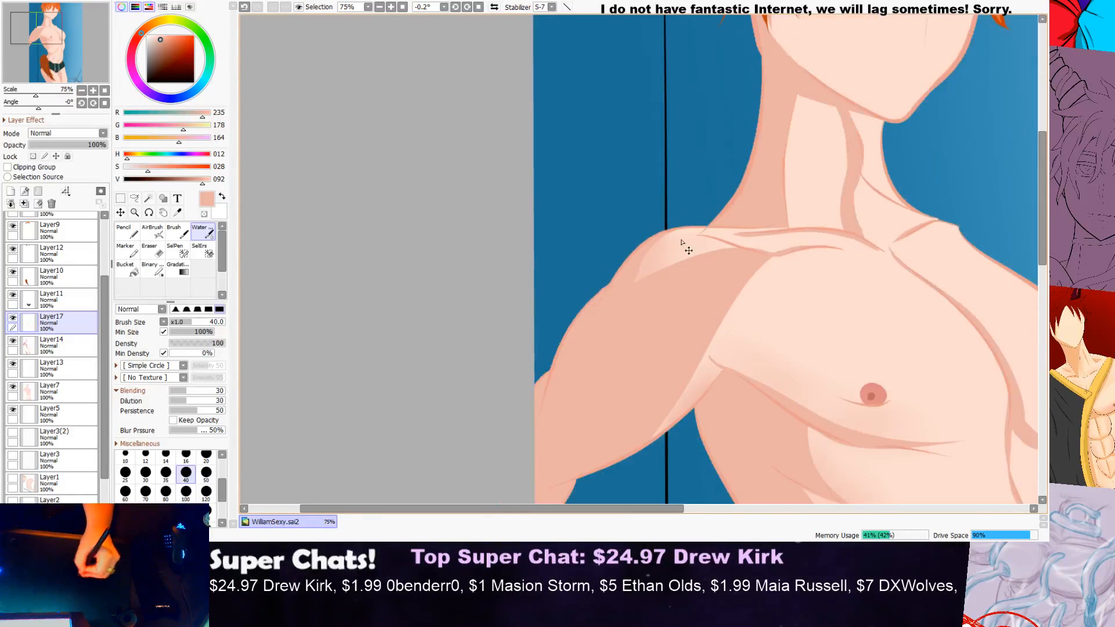
scroll(935, 214, up, 1)
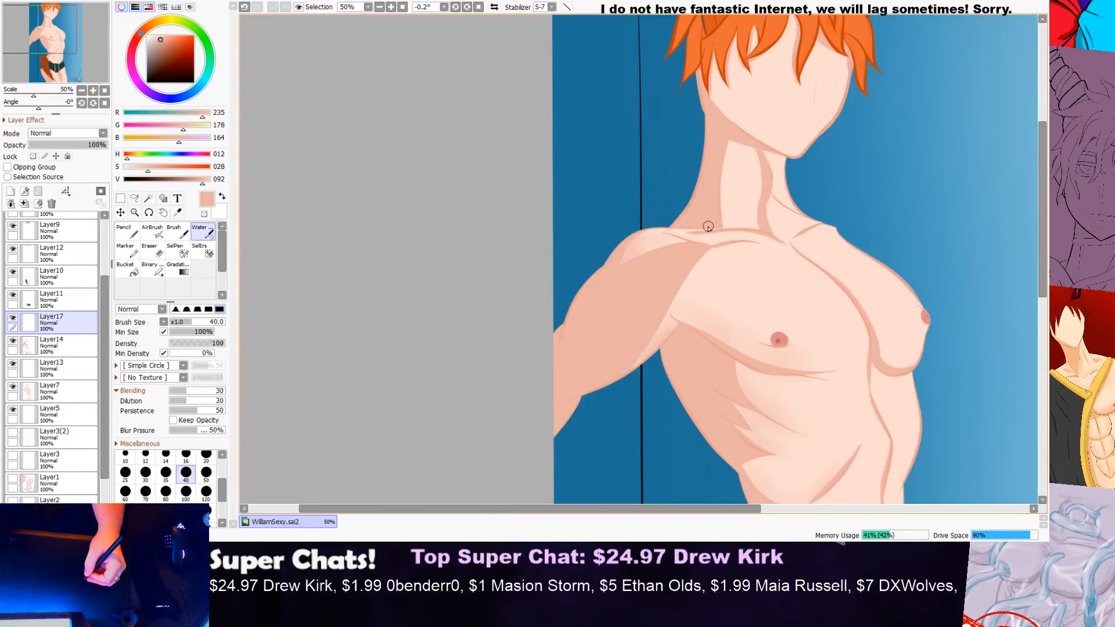
Step: Brush soft shading along the inner edge and underside of the far pectoral with the Water brush at size 40
scroll(825, 189, down, 1)
scroll(868, 193, up, 3)
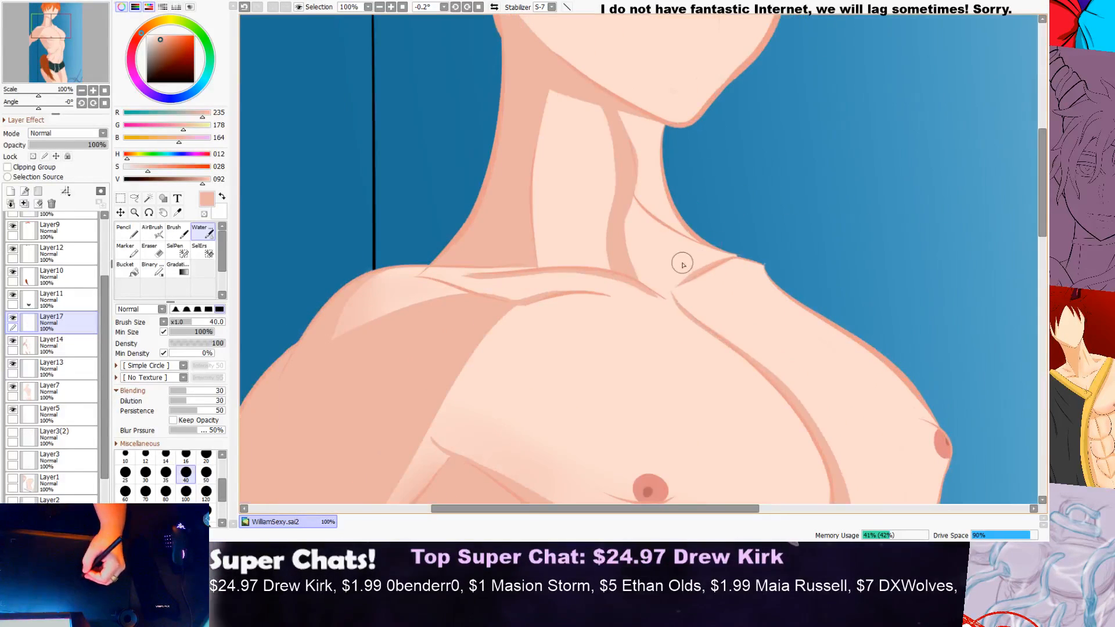
drag(1041, 186, 1041, 237)
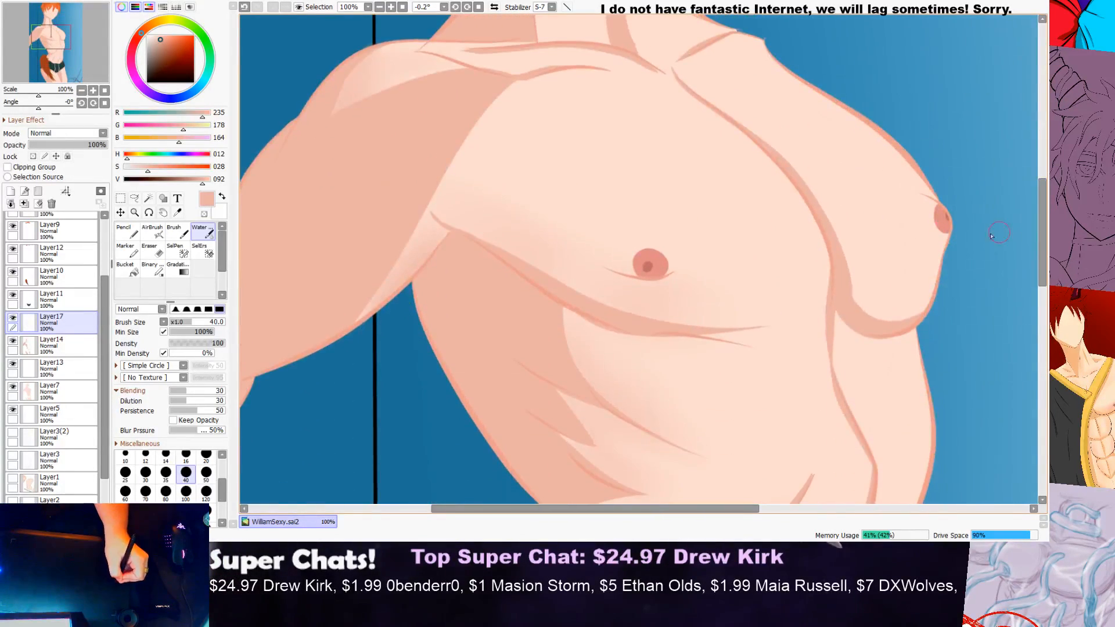
drag(665, 515, 762, 514)
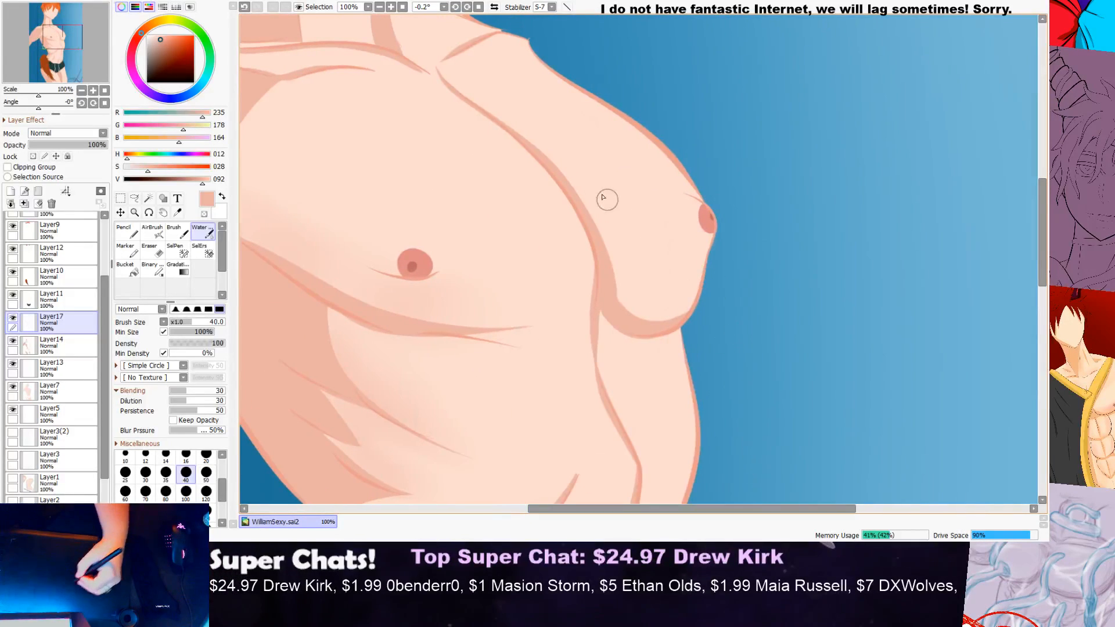
mouse_move(559, 172)
mouse_down()
mouse_move(637, 315)
mouse_move(683, 318)
mouse_up()
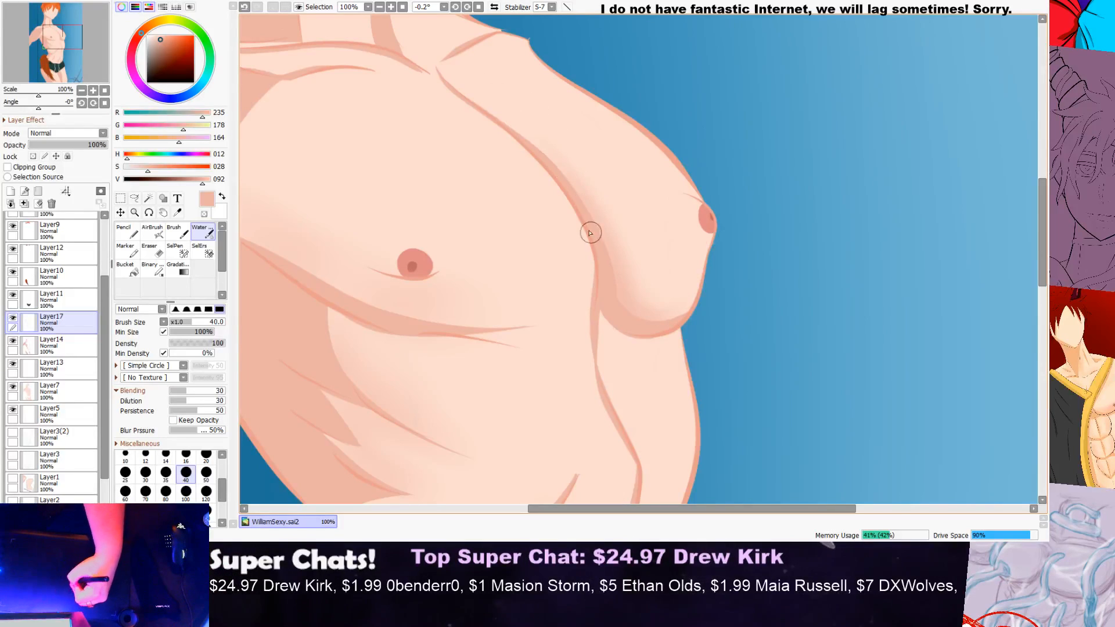
Step: Inspect the boundary between the far pectoral's flat shadow and its soft shading at high magnification
scroll(638, 320, down, 3)
scroll(660, 224, up, 5)
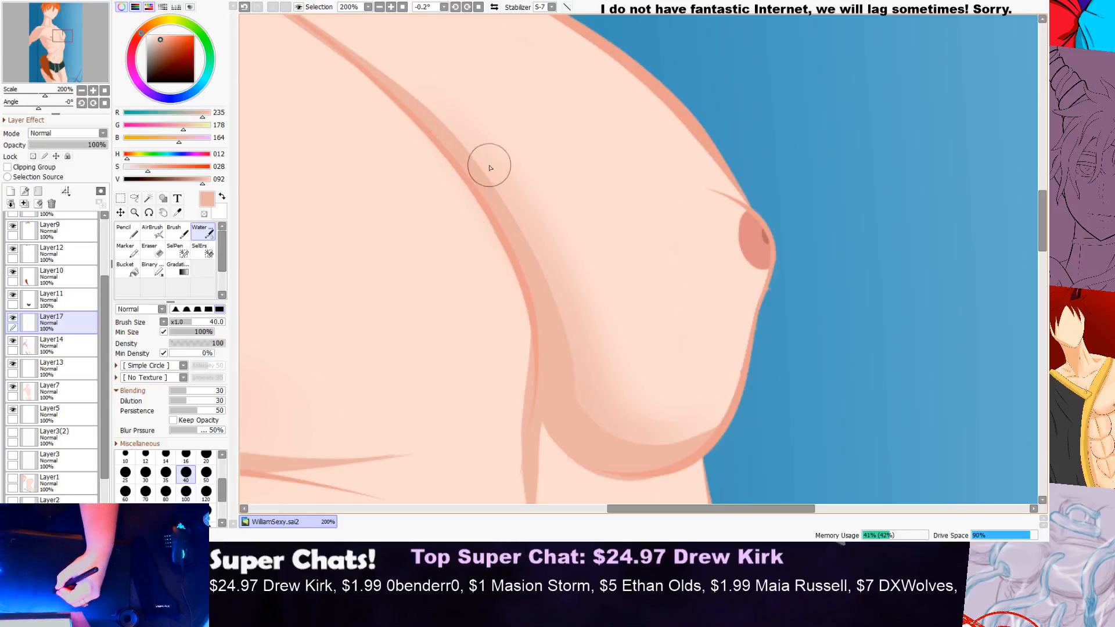
scroll(498, 197, up, 5)
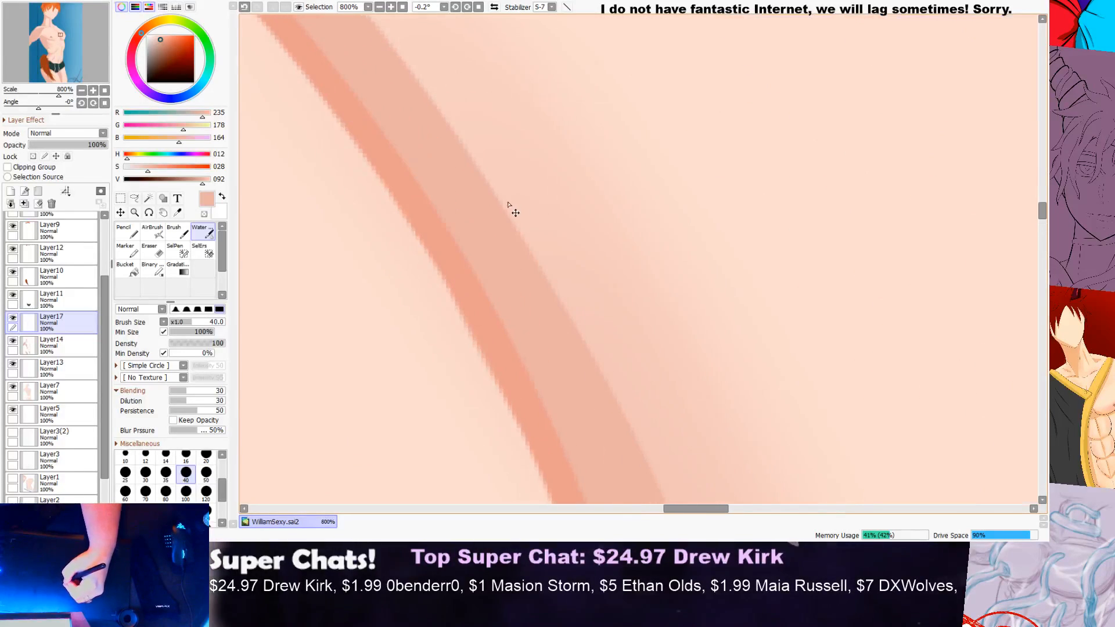
scroll(509, 214, up, 3)
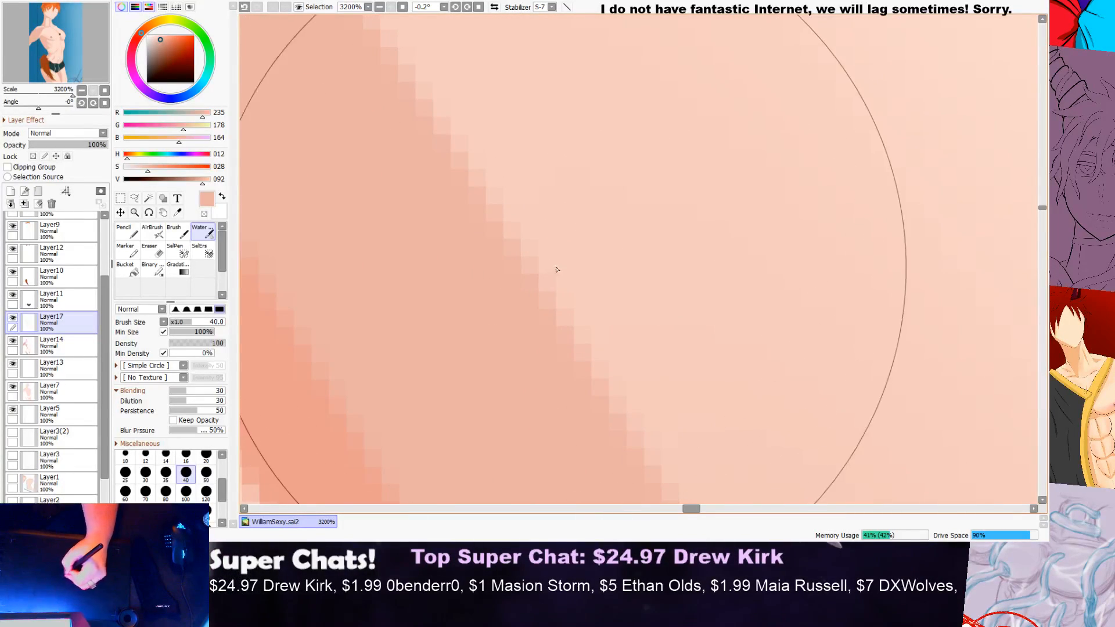
scroll(548, 229, down, 4)
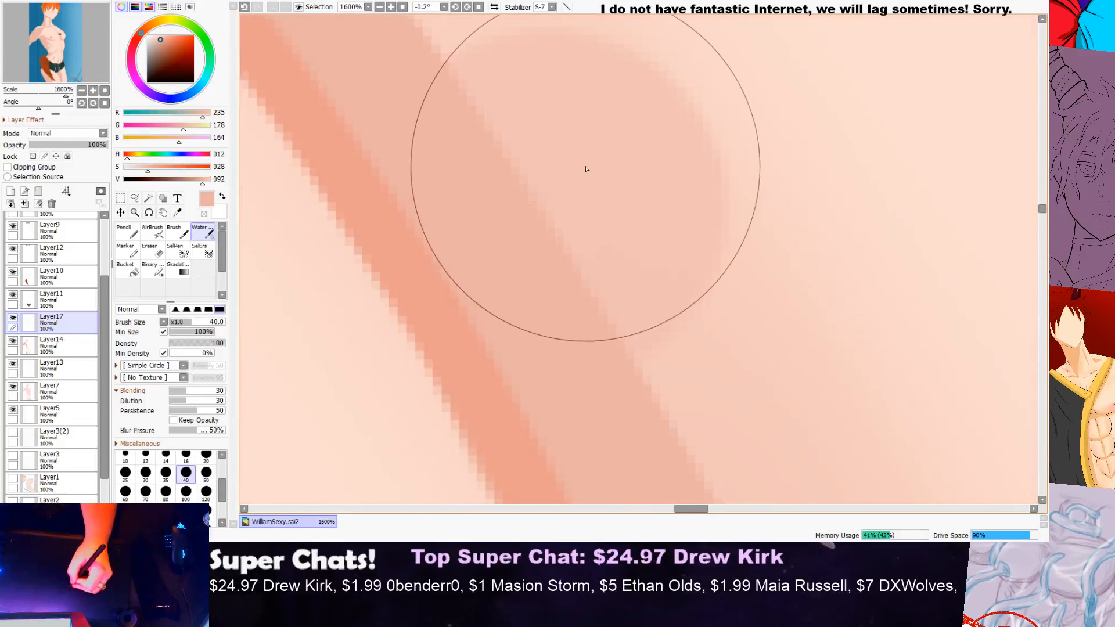
scroll(602, 157, down, 5)
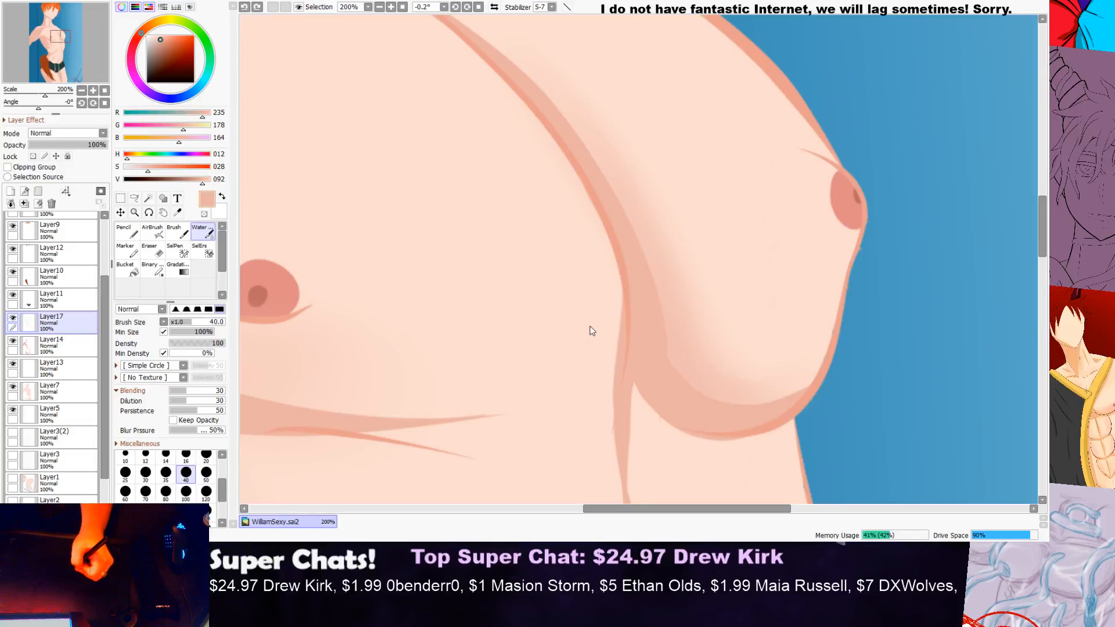
Step: Paint a small round swatch of the shadow colour on the background beside the far pectoral with the Brush at size 30
click(139, 235)
click(176, 233)
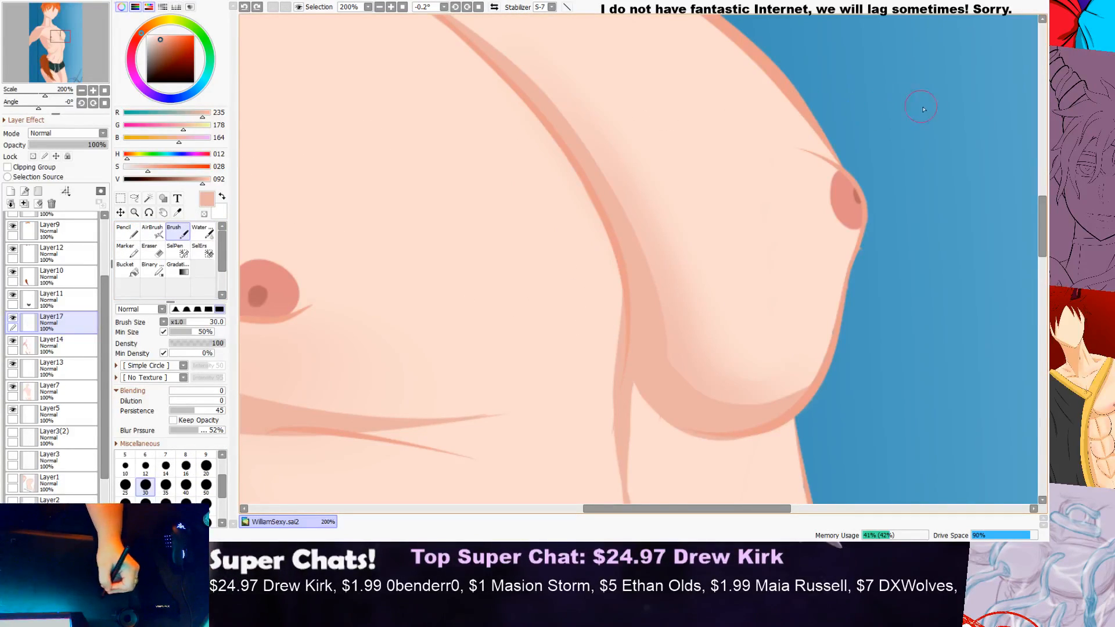
drag(918, 106, 915, 128)
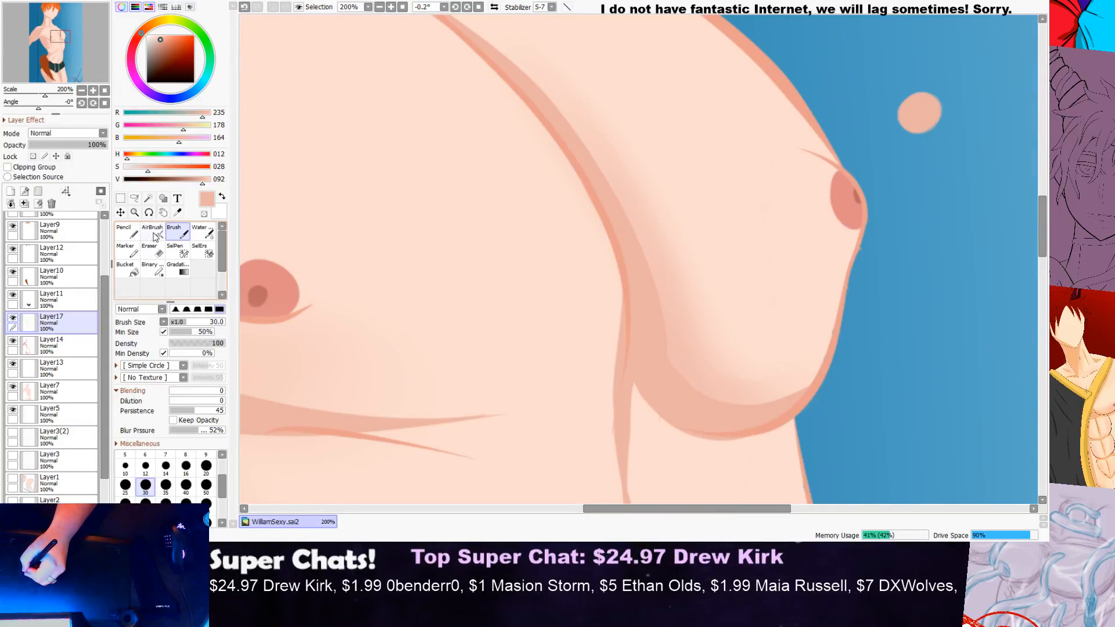
click(203, 233)
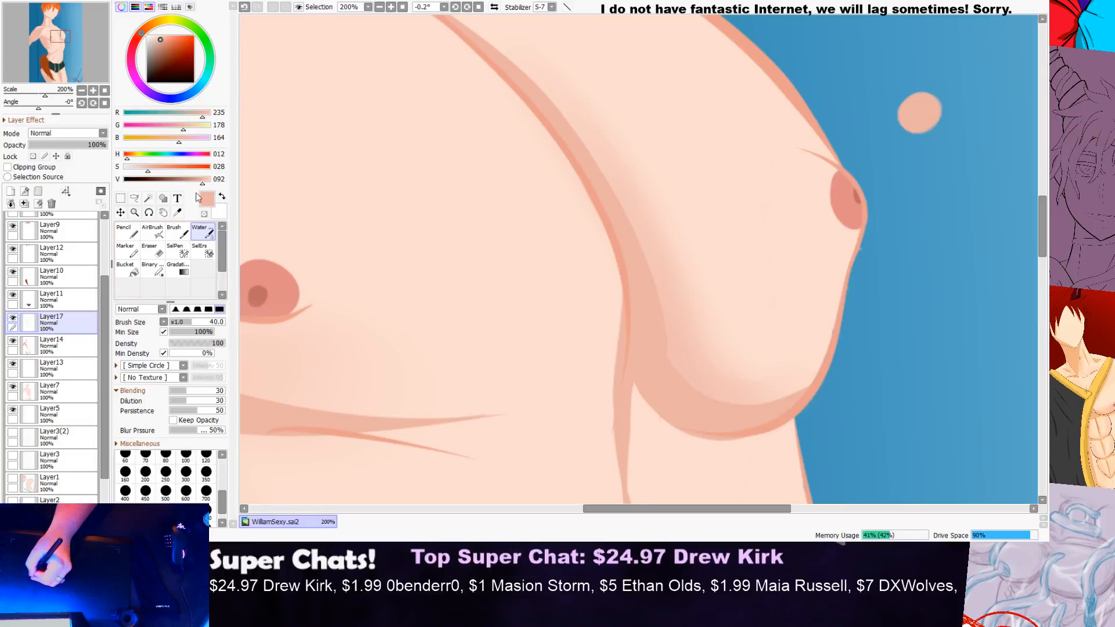
Step: Brush soft shading below the far nipple along the pectoral's outer edge with the Water brush at size 40
click(178, 213)
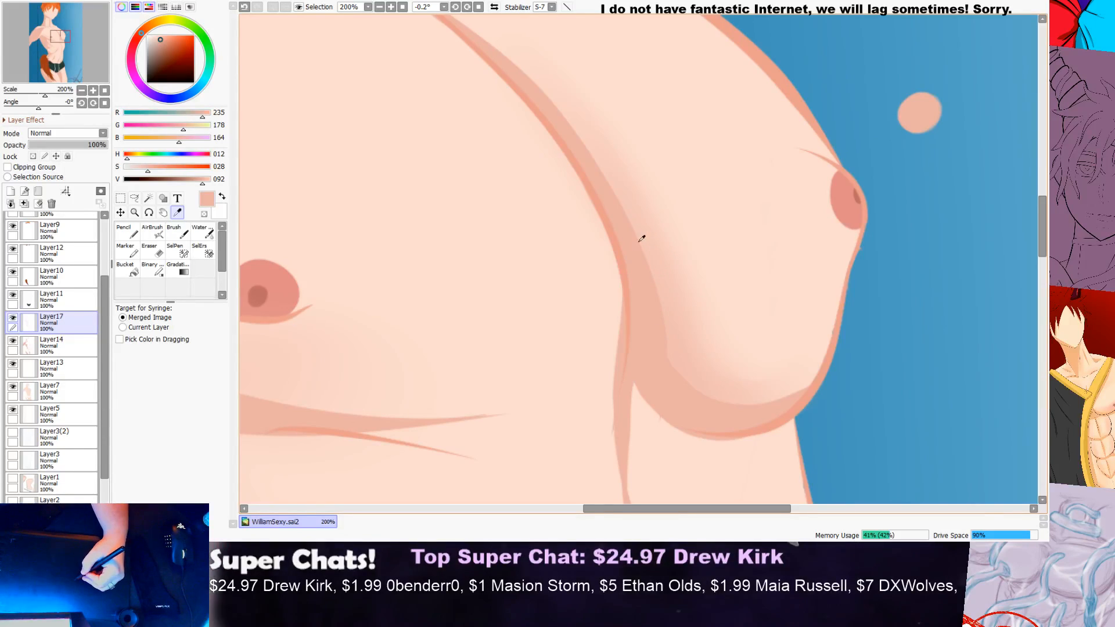
scroll(648, 219, down, 4)
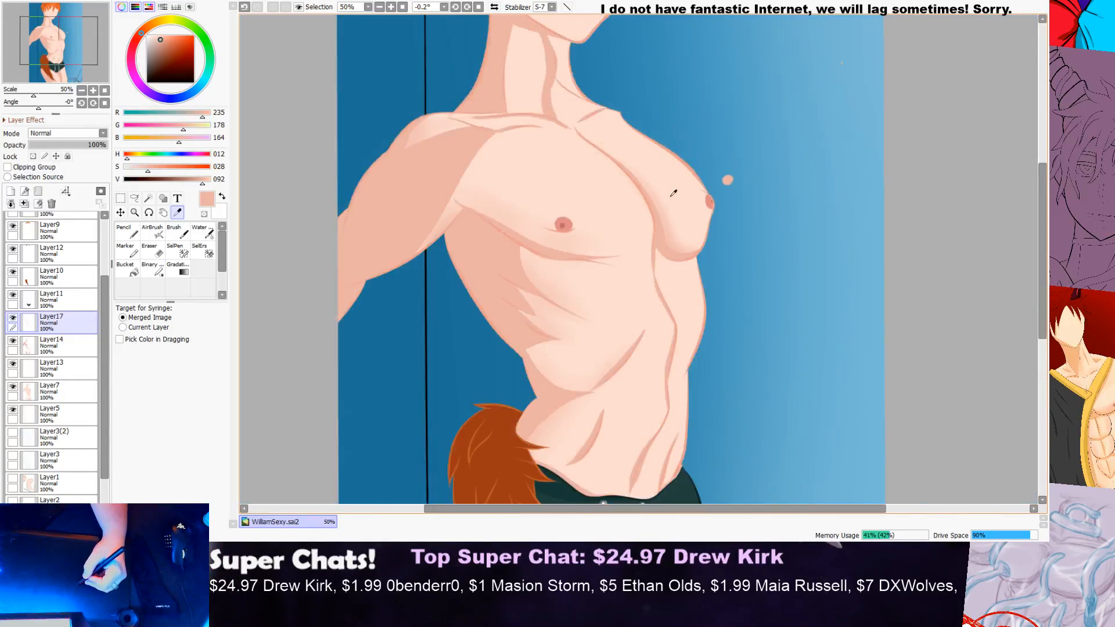
scroll(676, 204, up, 5)
scroll(645, 254, up, 1)
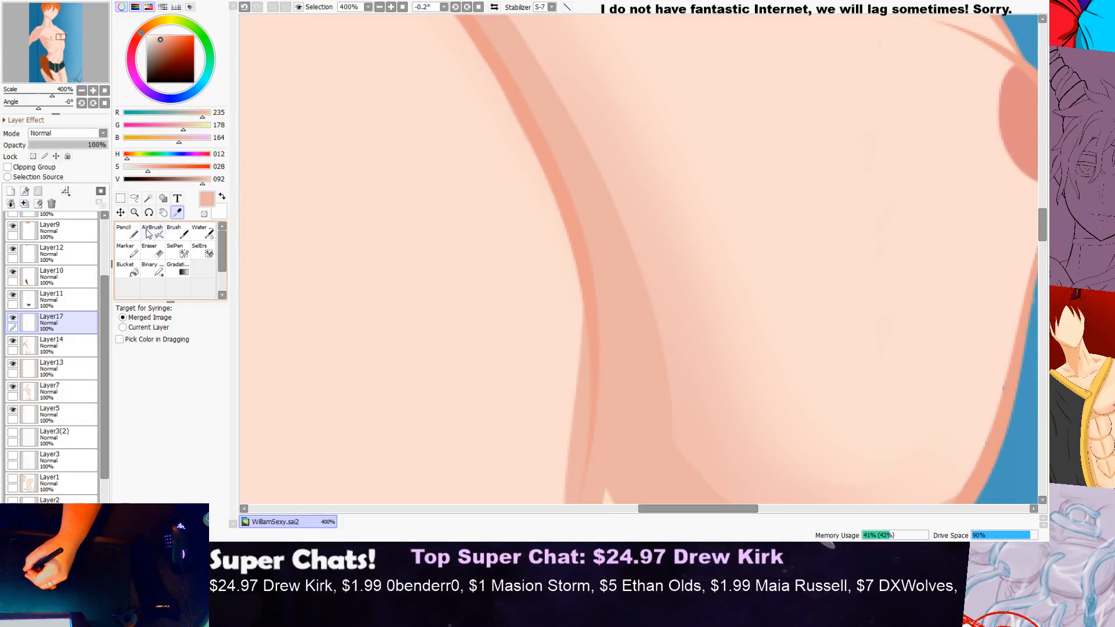
click(125, 234)
click(203, 232)
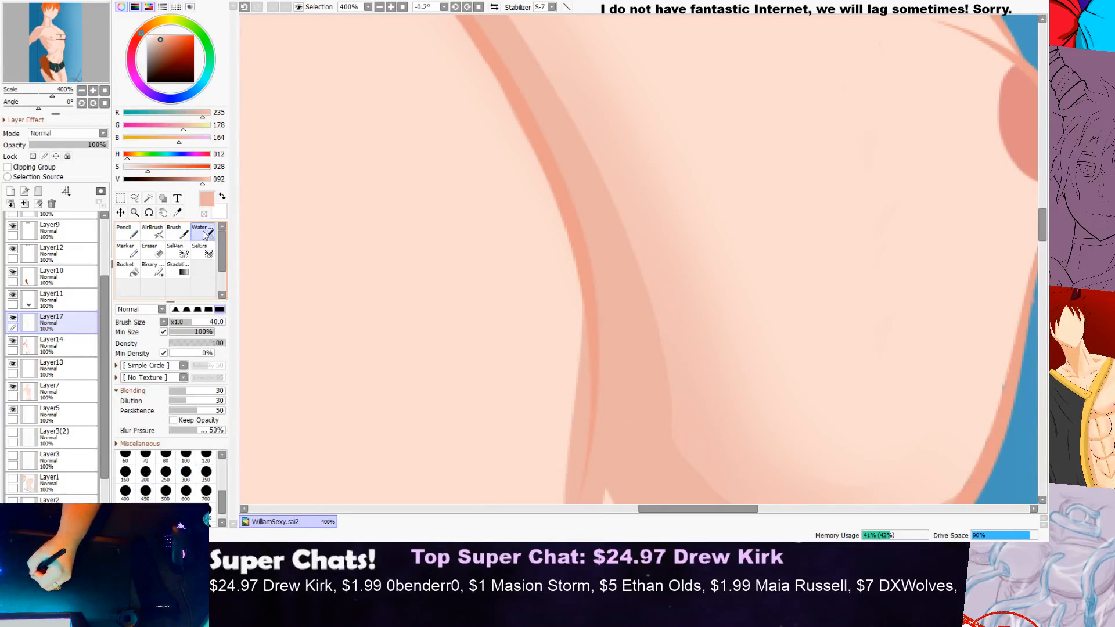
scroll(587, 155, down, 4)
scroll(713, 234, up, 1)
scroll(713, 234, up, 1)
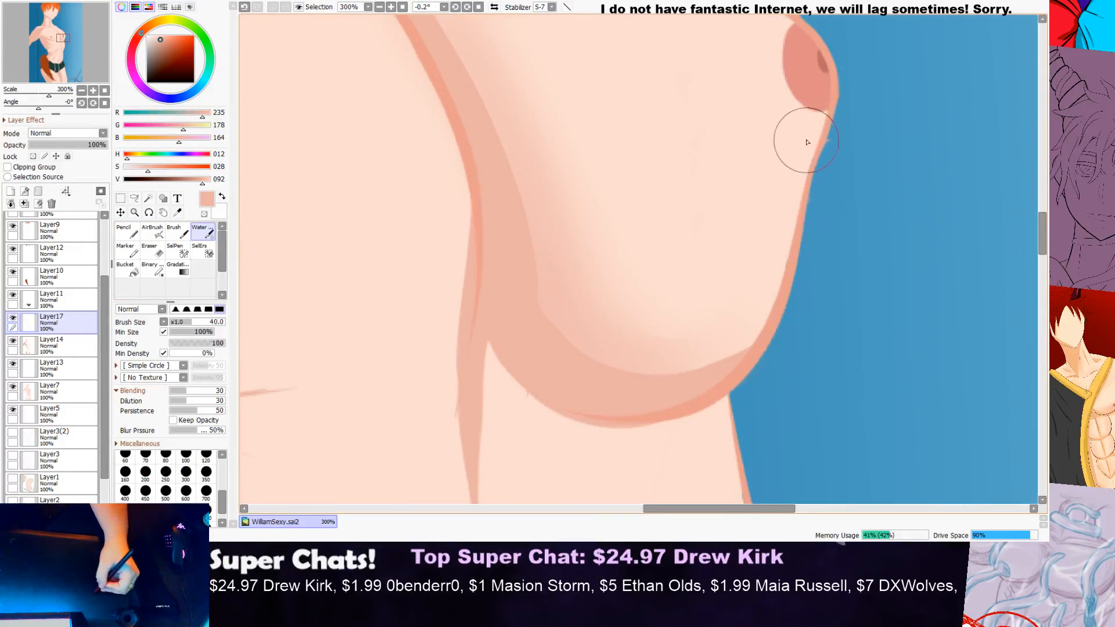
mouse_move(809, 149)
mouse_down()
mouse_move(792, 117)
mouse_move(776, 218)
mouse_up()
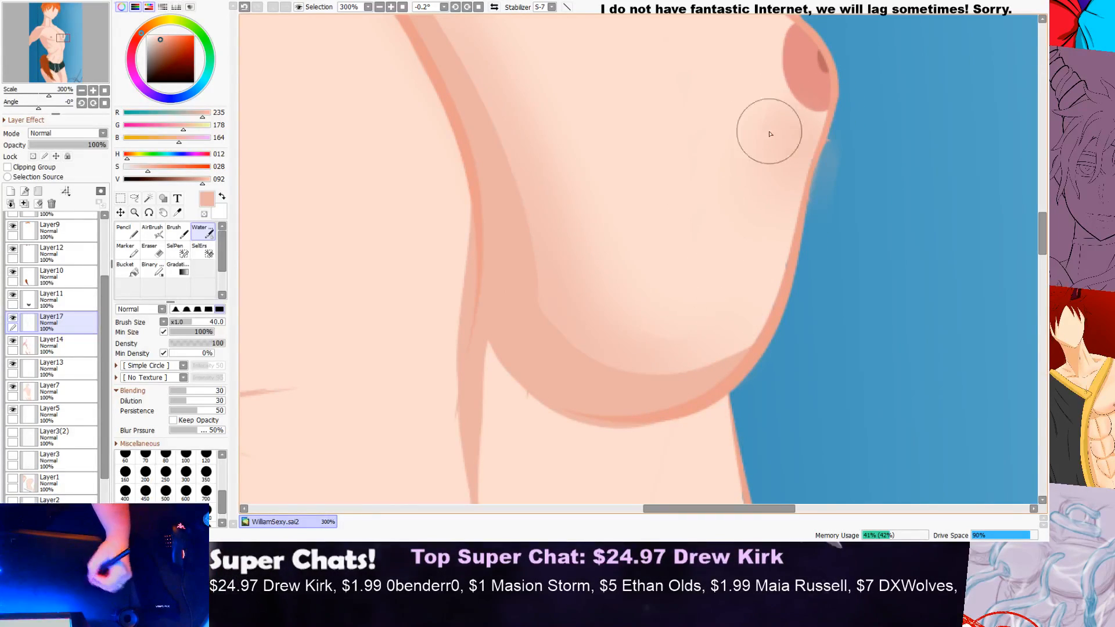
Step: Check the shading below the far nipple against the whole torso
scroll(779, 197, down, 3)
scroll(825, 186, up, 2)
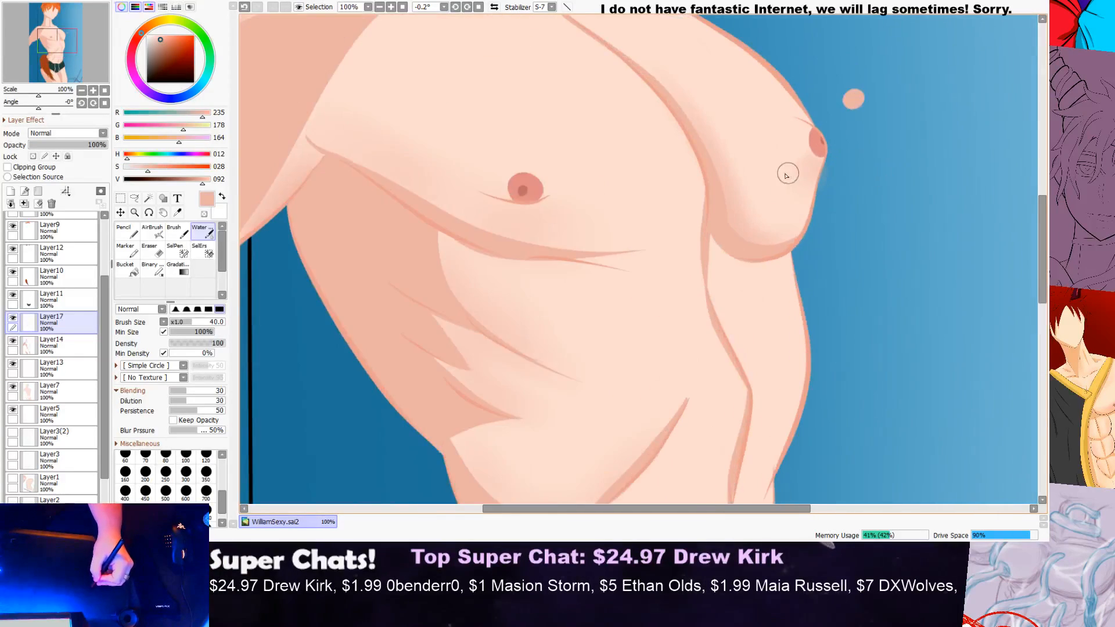
scroll(816, 167, down, 2)
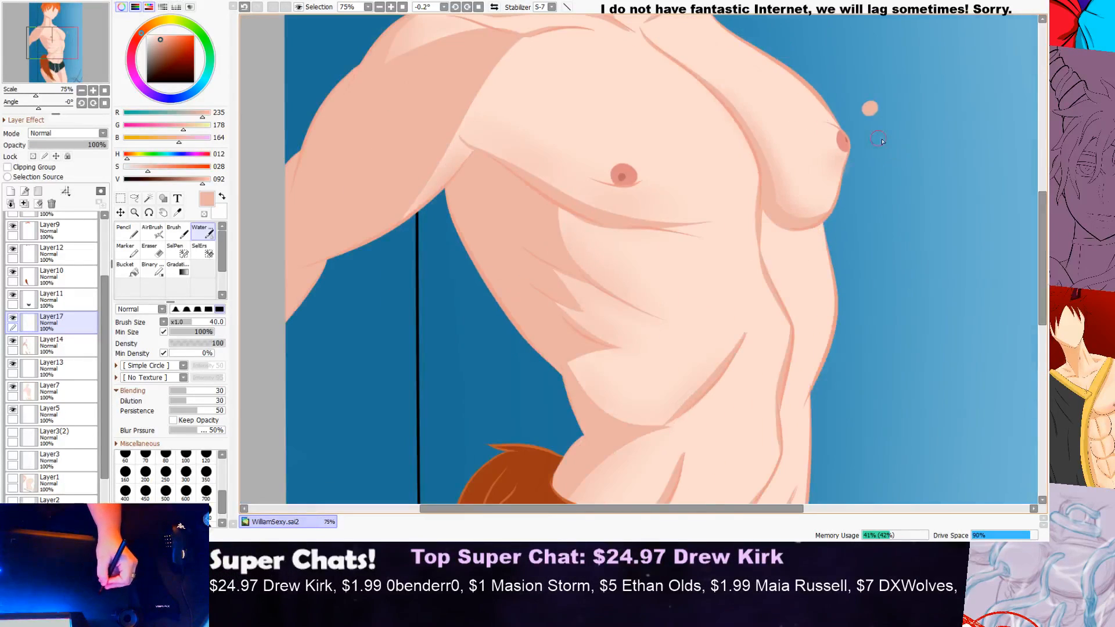
scroll(1037, 218, down, 2)
scroll(948, 162, up, 1)
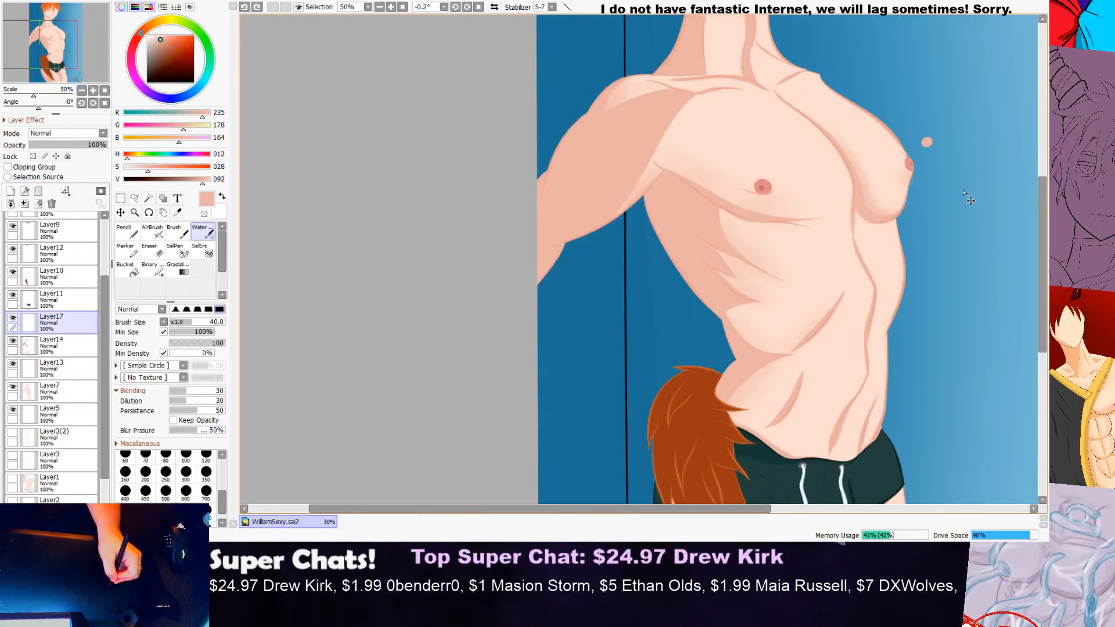
scroll(897, 147, up, 2)
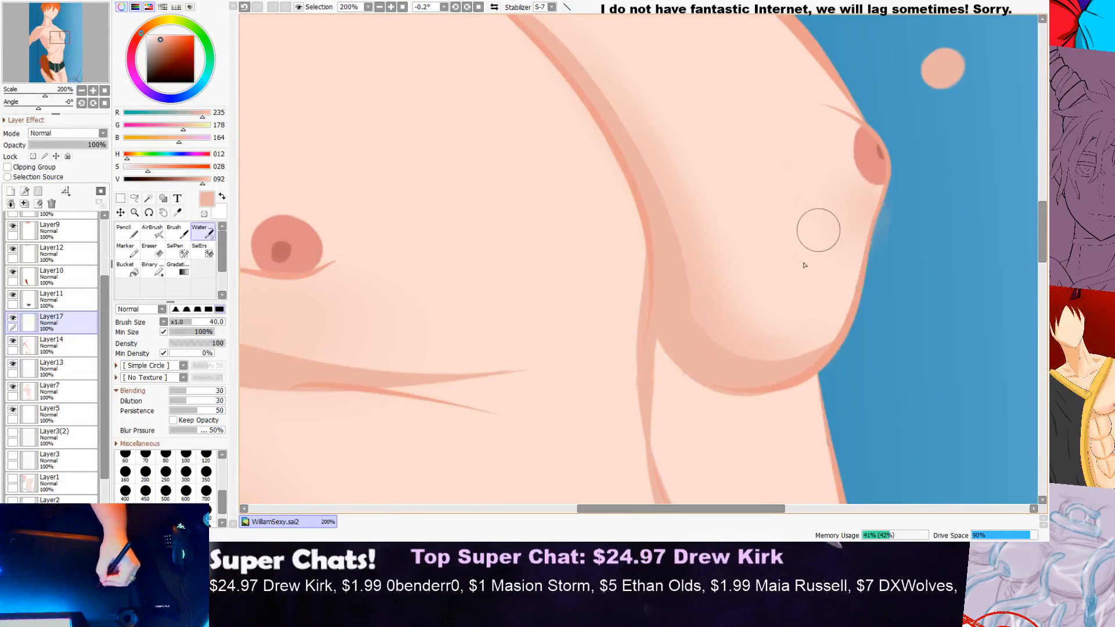
Step: Brush faint soft shading on the chest beside the near nipple, on its sternum side
scroll(763, 292, down, 1)
scroll(763, 292, down, 3)
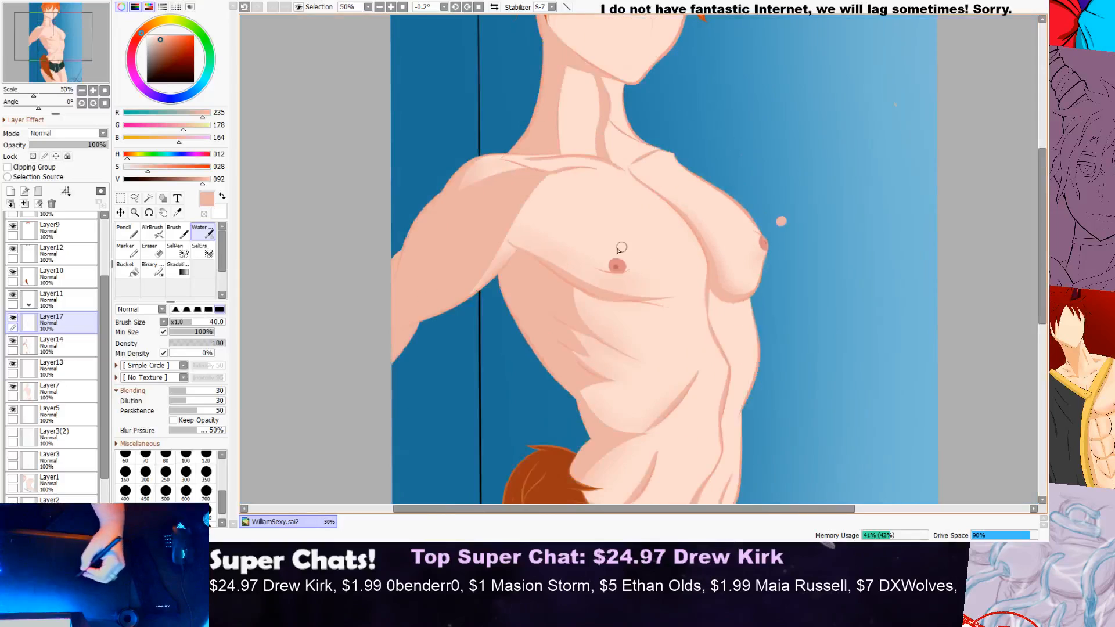
scroll(568, 247, up, 2)
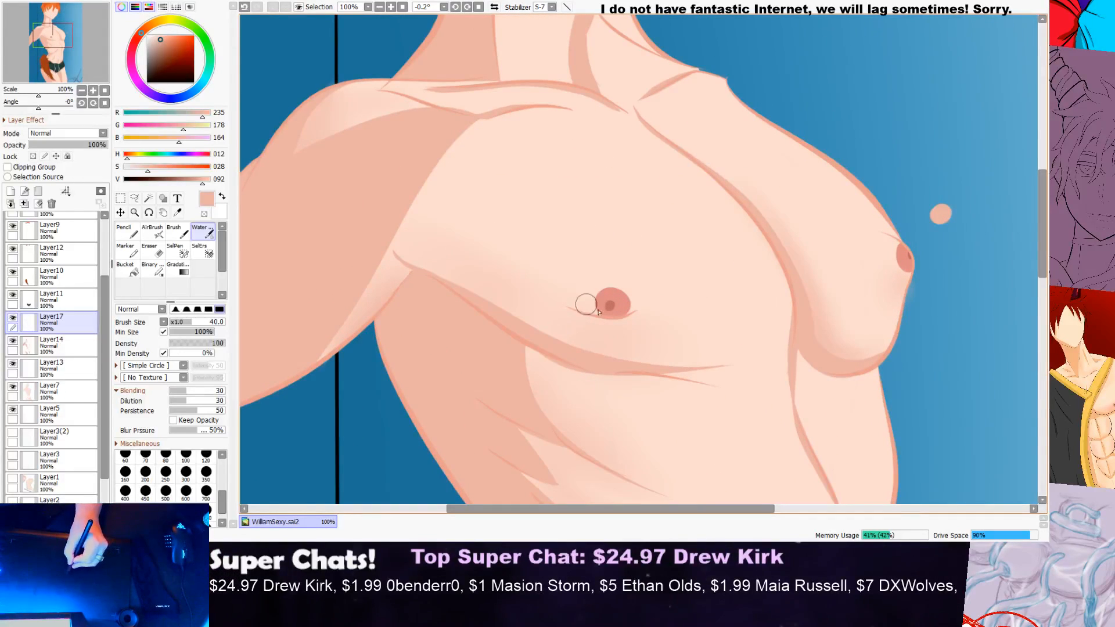
mouse_move(654, 314)
mouse_down()
mouse_move(596, 312)
mouse_move(645, 301)
mouse_move(581, 299)
mouse_move(666, 289)
mouse_up()
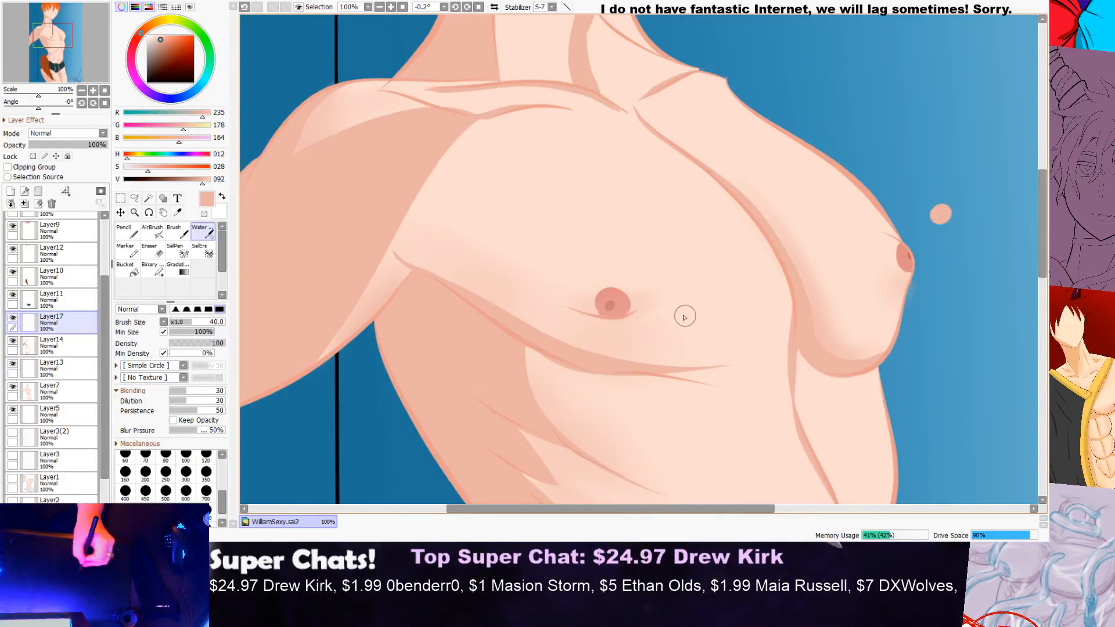
scroll(705, 323, down, 3)
scroll(723, 323, up, 3)
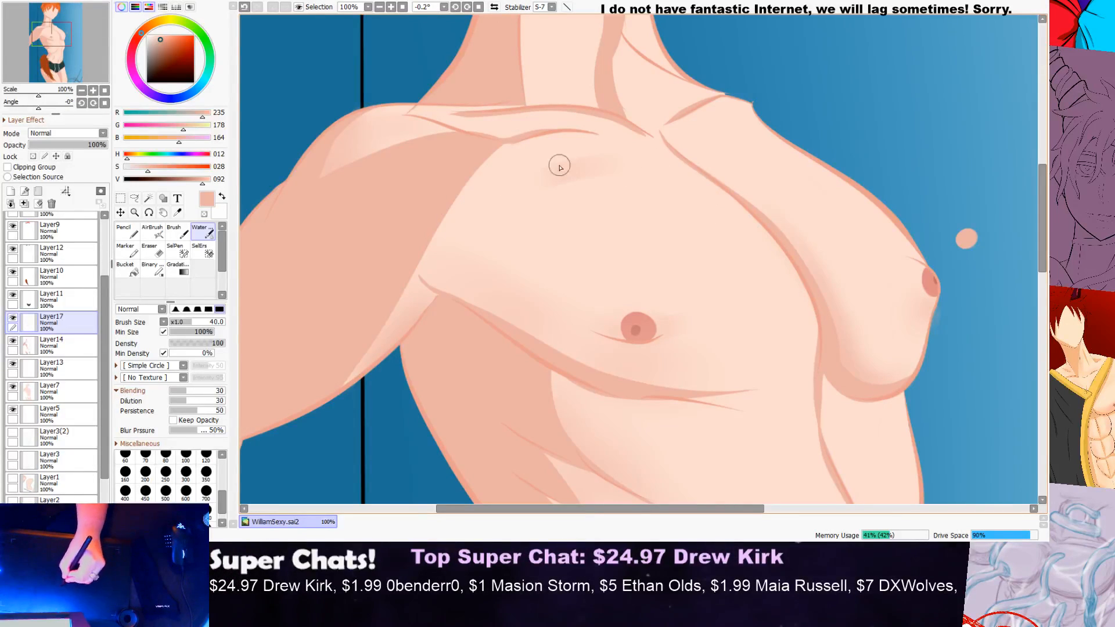
mouse_move(678, 169)
mouse_down()
mouse_move(503, 196)
mouse_move(635, 192)
mouse_move(679, 177)
mouse_move(523, 186)
mouse_up()
key(ctrl+z)
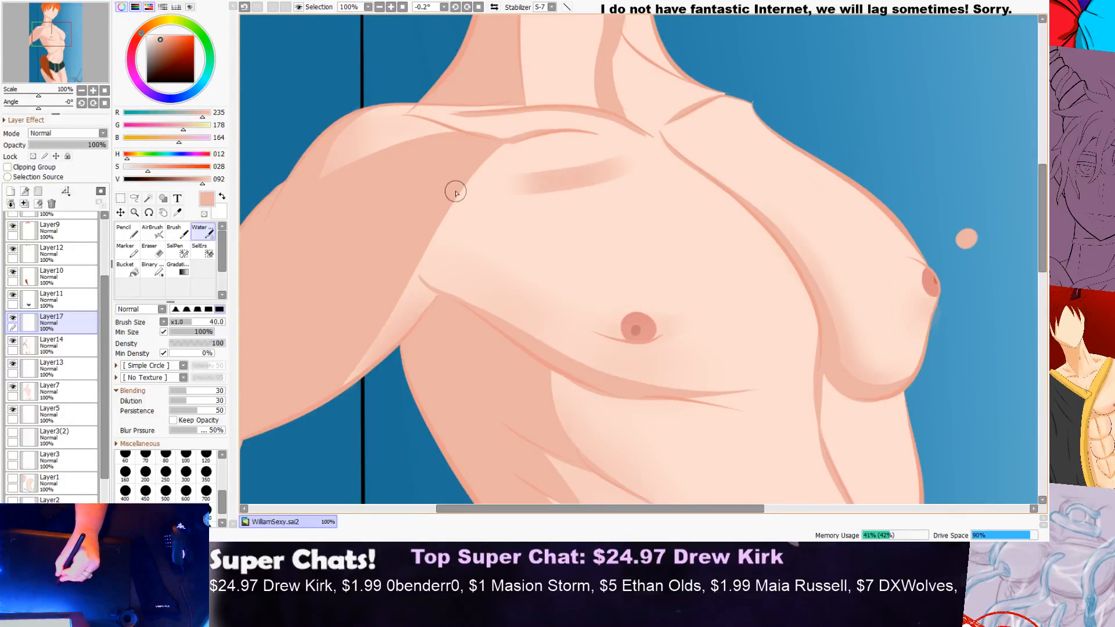
key(ctrl+z)
Step: Try soft shading below the near collarbone, across the upper chest, with the Water brush at size 40
mouse_move(620, 161)
mouse_down()
mouse_move(493, 179)
mouse_move(504, 178)
mouse_up()
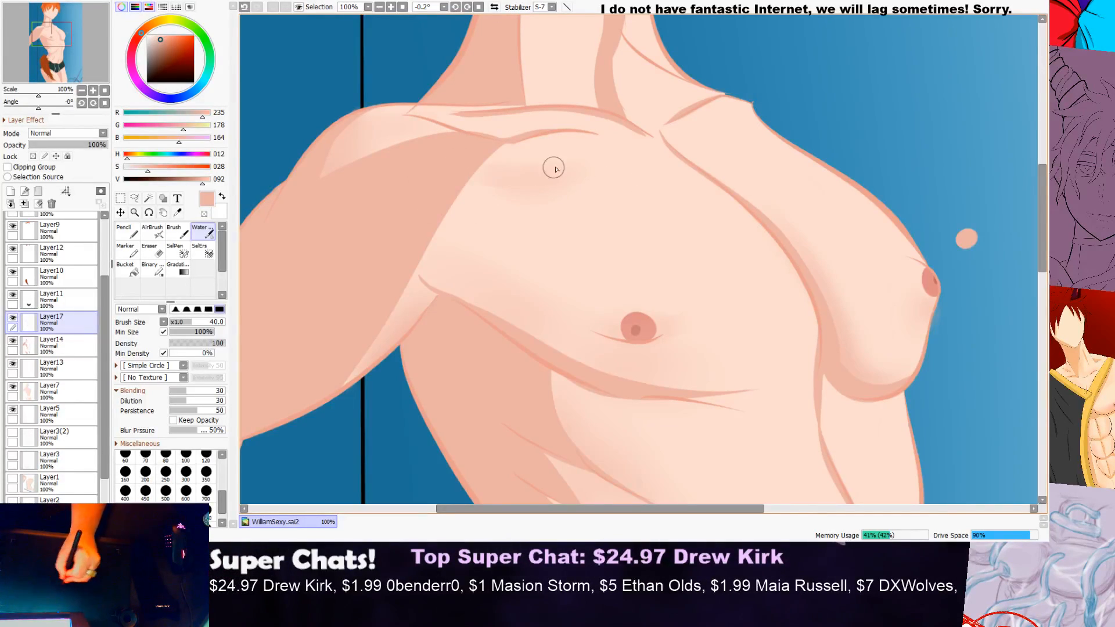
scroll(409, 200, down, 3)
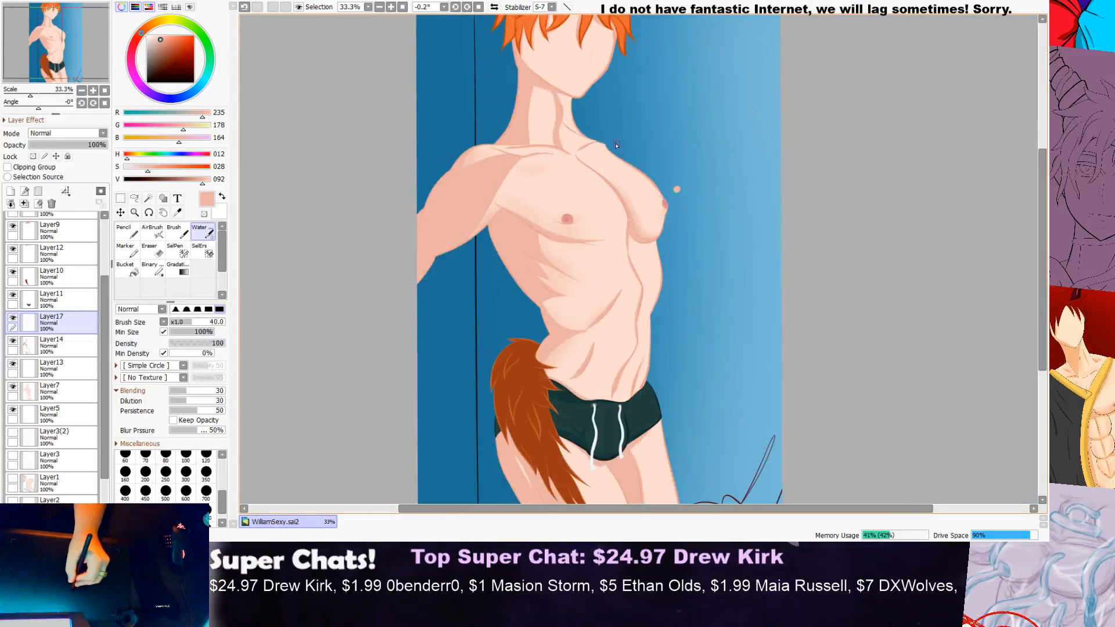
scroll(535, 181, up, 4)
drag(734, 124, 604, 141)
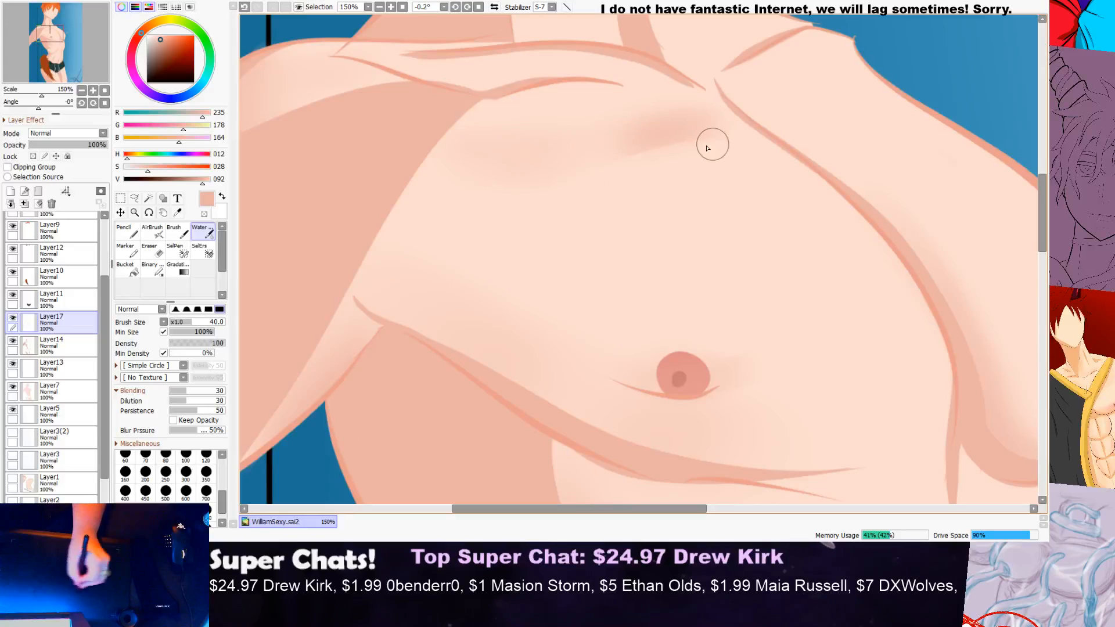
drag(568, 155, 423, 142)
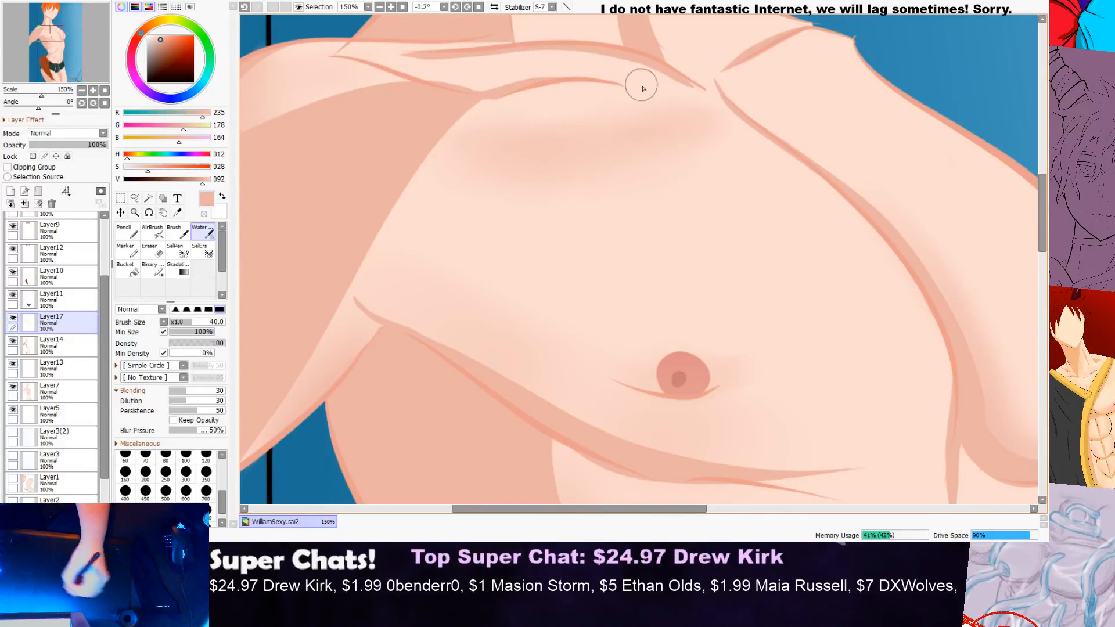
Step: Try extending the upper-chest shading toward the armpit and softening it with a lighter skin tone, RGB 247, 208, 195
scroll(626, 121, down, 6)
scroll(761, 107, down, 2)
scroll(772, 113, up, 1)
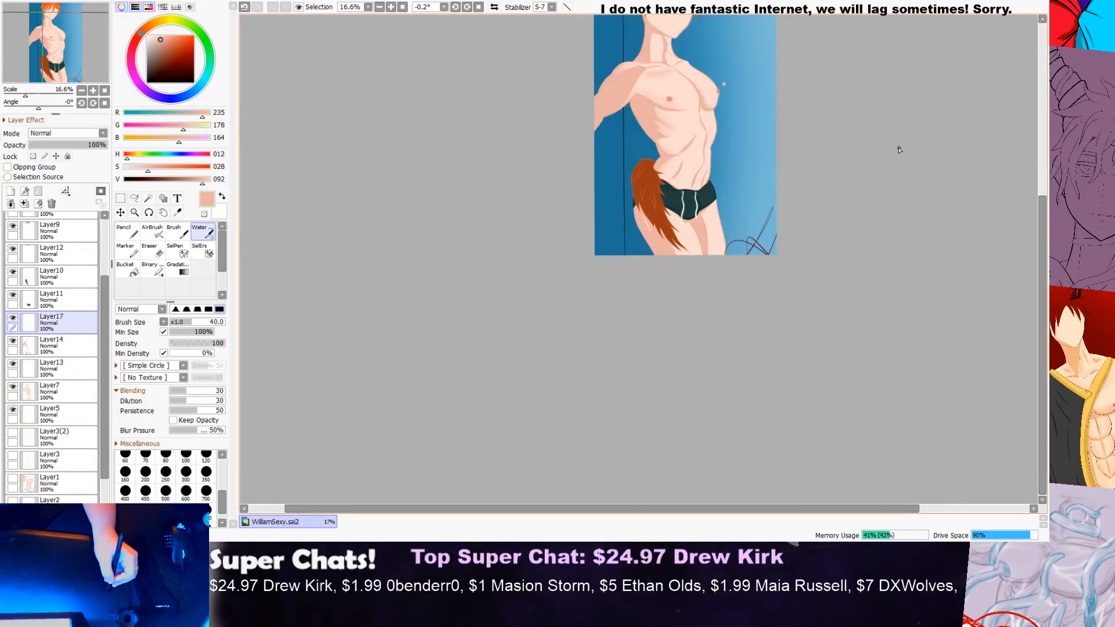
drag(1044, 234, 1044, 191)
scroll(703, 175, up, 4)
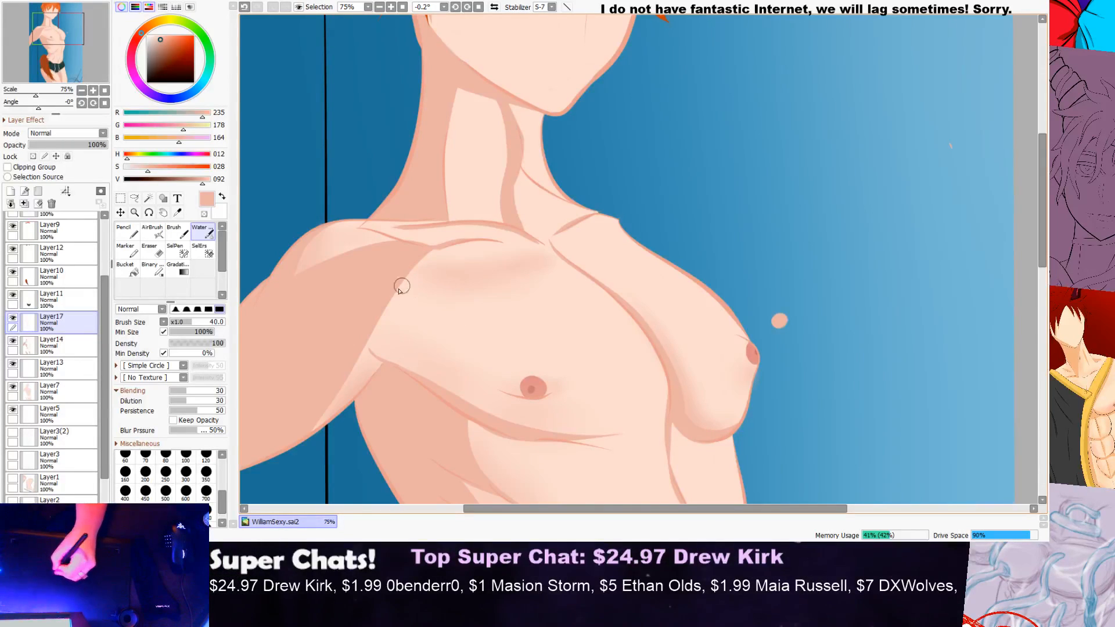
alt+click(450, 293)
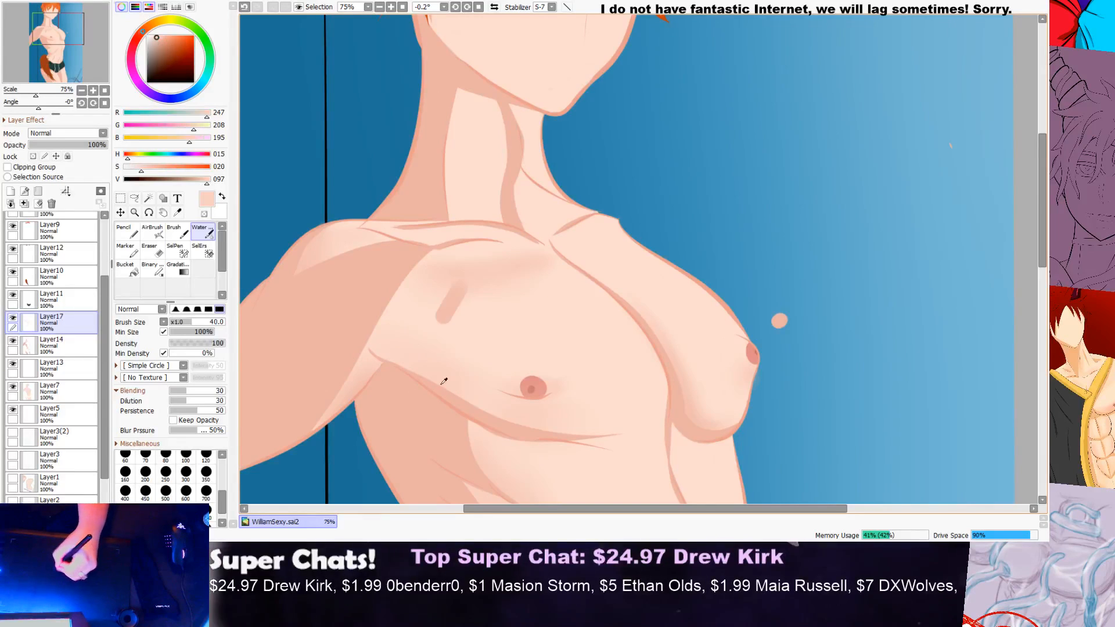
drag(435, 283, 434, 296)
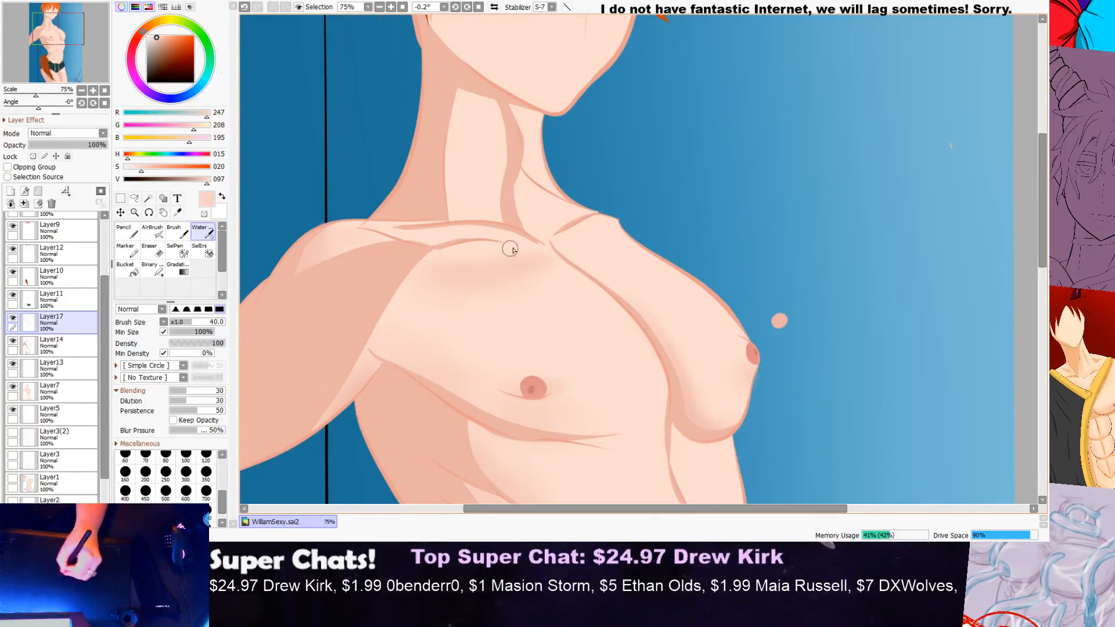
Step: Examine the upper chest and near shoulder shading close up and against the whole figure
scroll(479, 257, down, 3)
scroll(584, 225, down, 1)
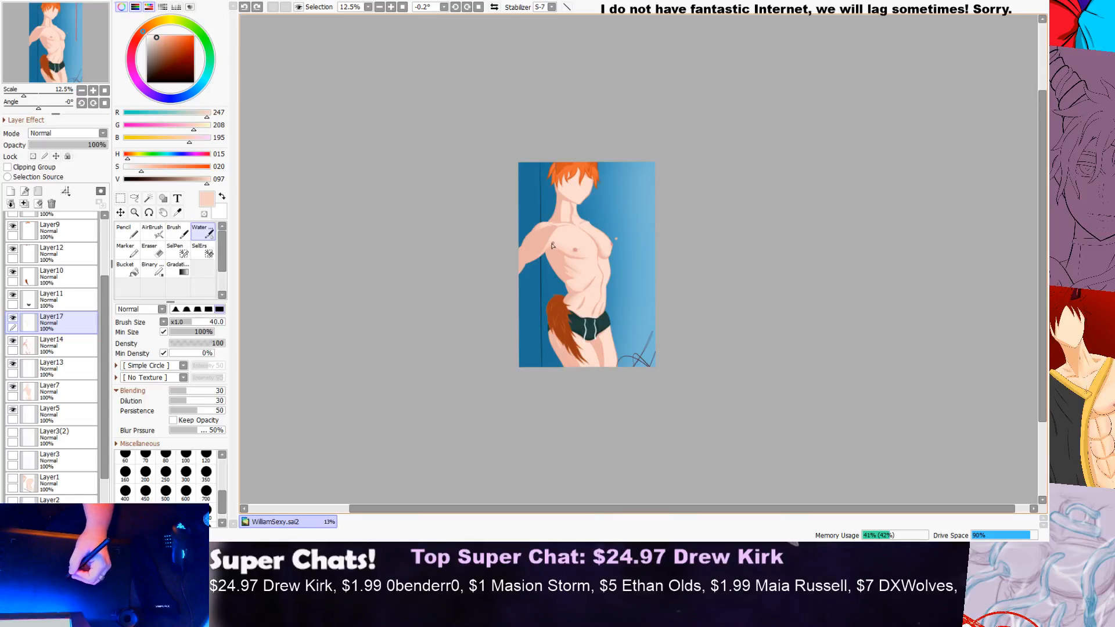
scroll(595, 212, up, 6)
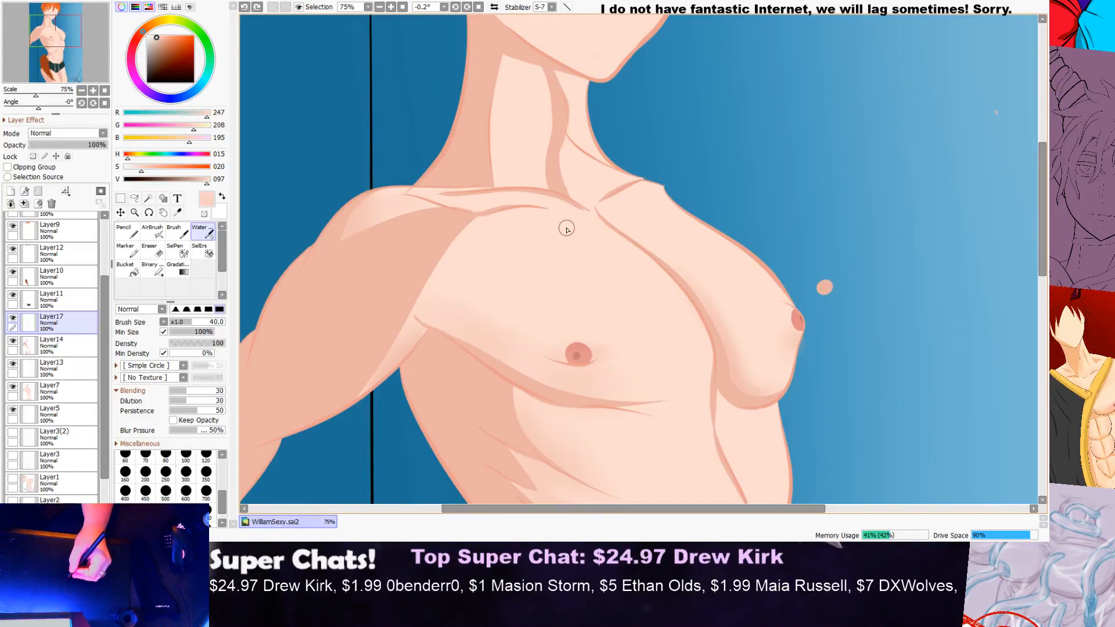
scroll(557, 217, down, 2)
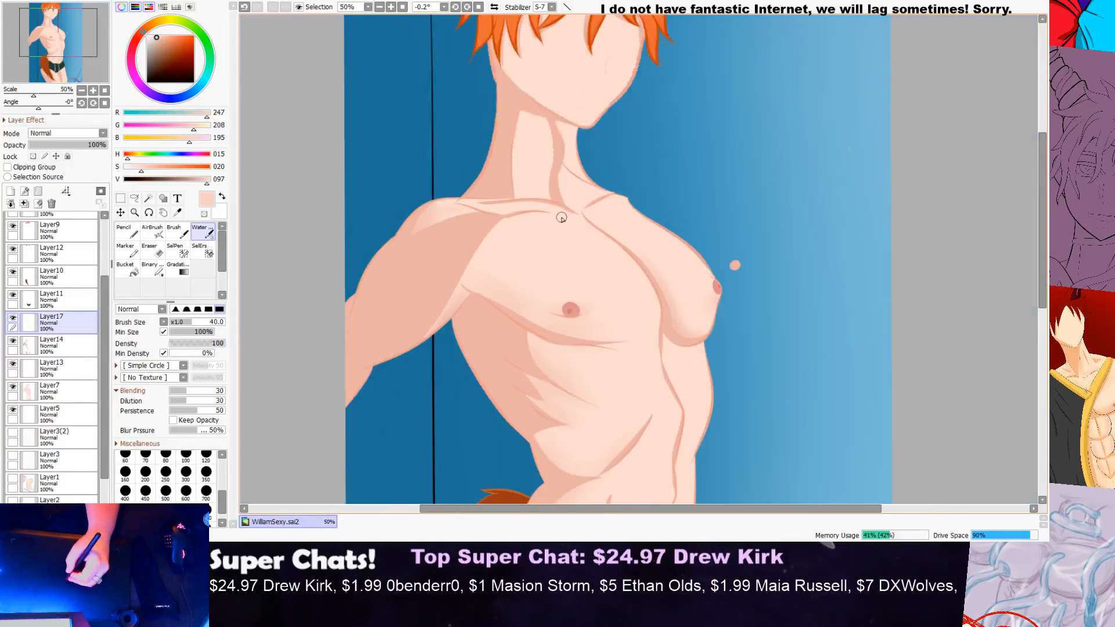
scroll(523, 180, up, 4)
scroll(457, 218, up, 1)
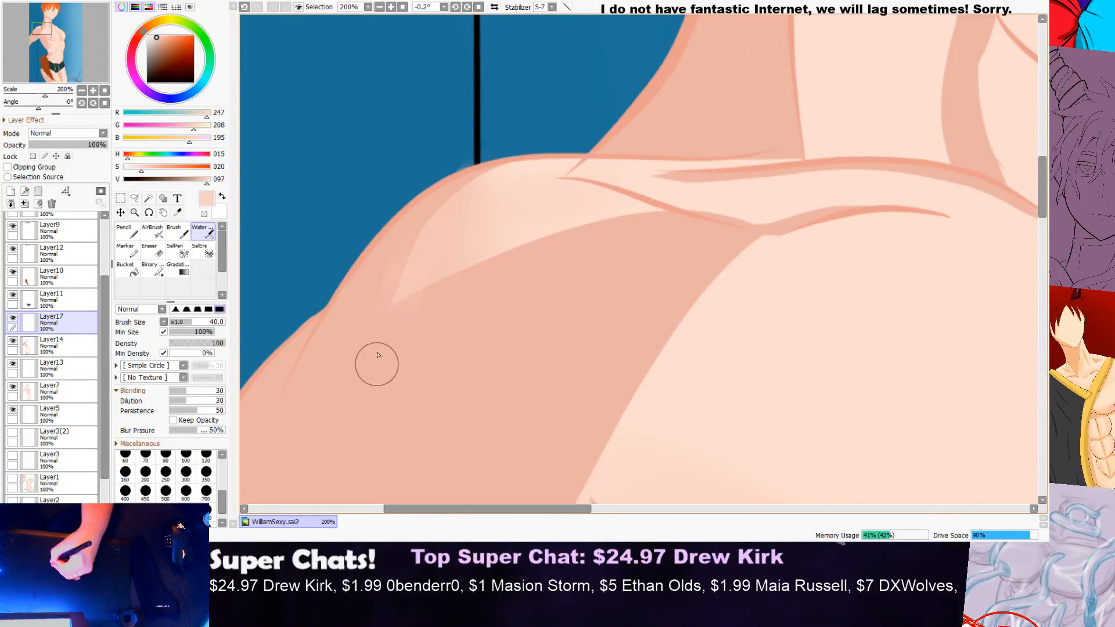
scroll(459, 233, down, 1)
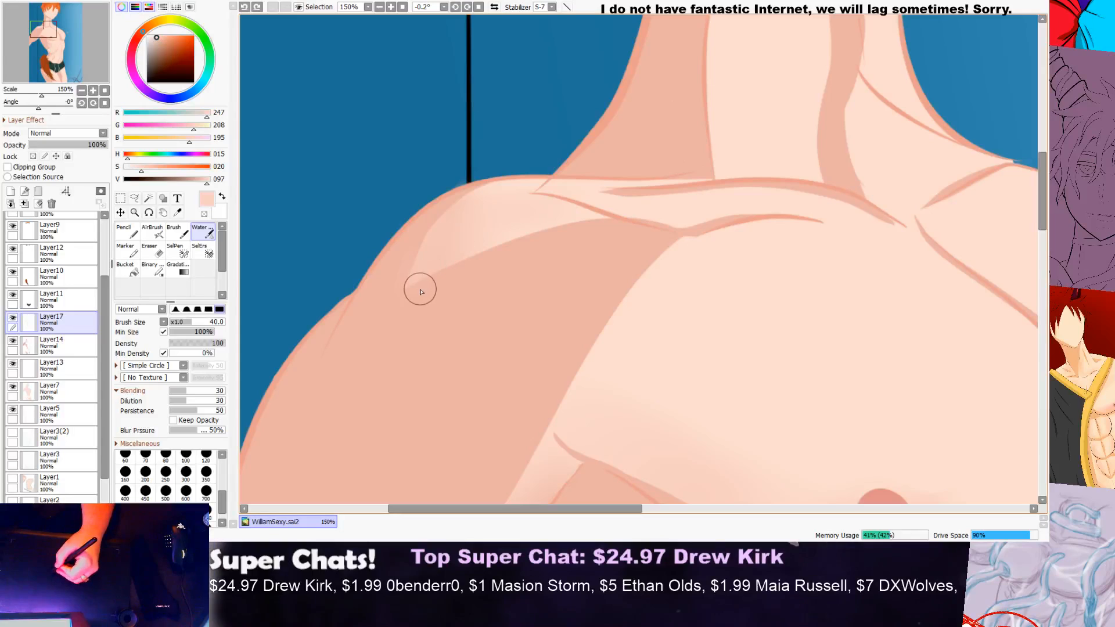
mouse_move(70, 323)
mouse_down()
mouse_move(81, 356)
mouse_move(86, 322)
mouse_up()
scroll(759, 232, down, 2)
scroll(758, 232, down, 1)
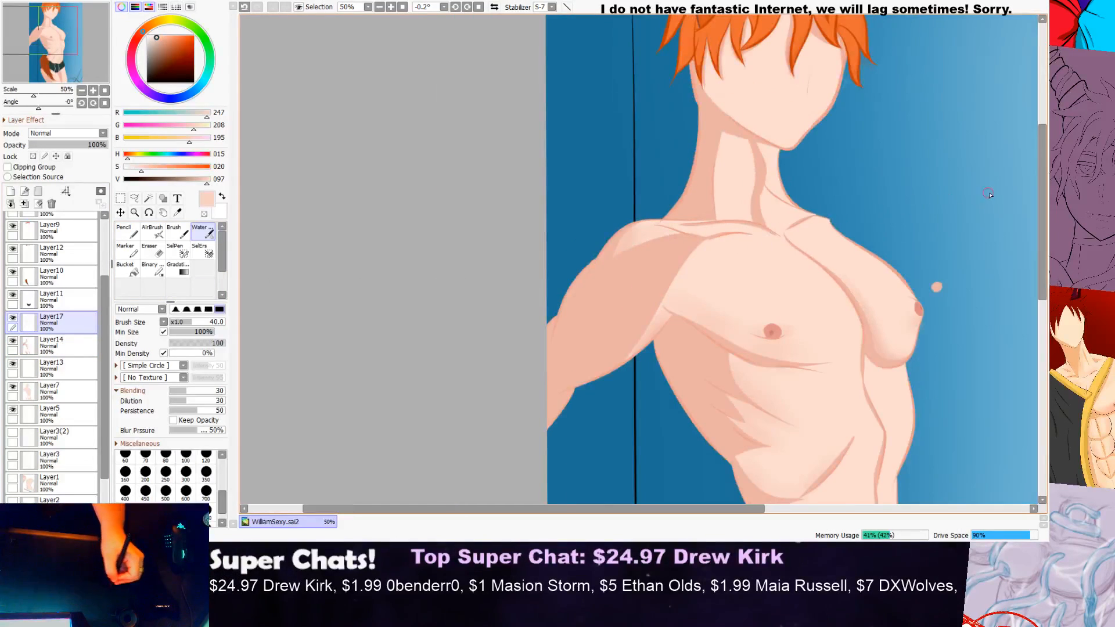
drag(1044, 199, 1032, 233)
Step: Try to blend the armpit crease with the Water brush, using a skin tone sampled at RGB 237, 198, 185
scroll(668, 219, up, 5)
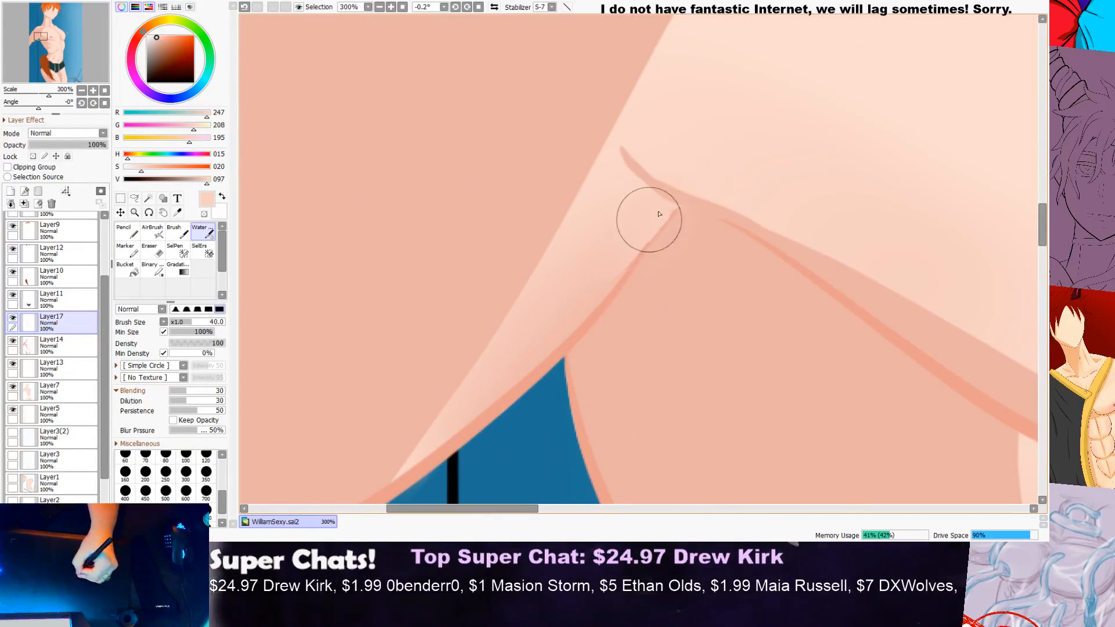
scroll(660, 224, down, 1)
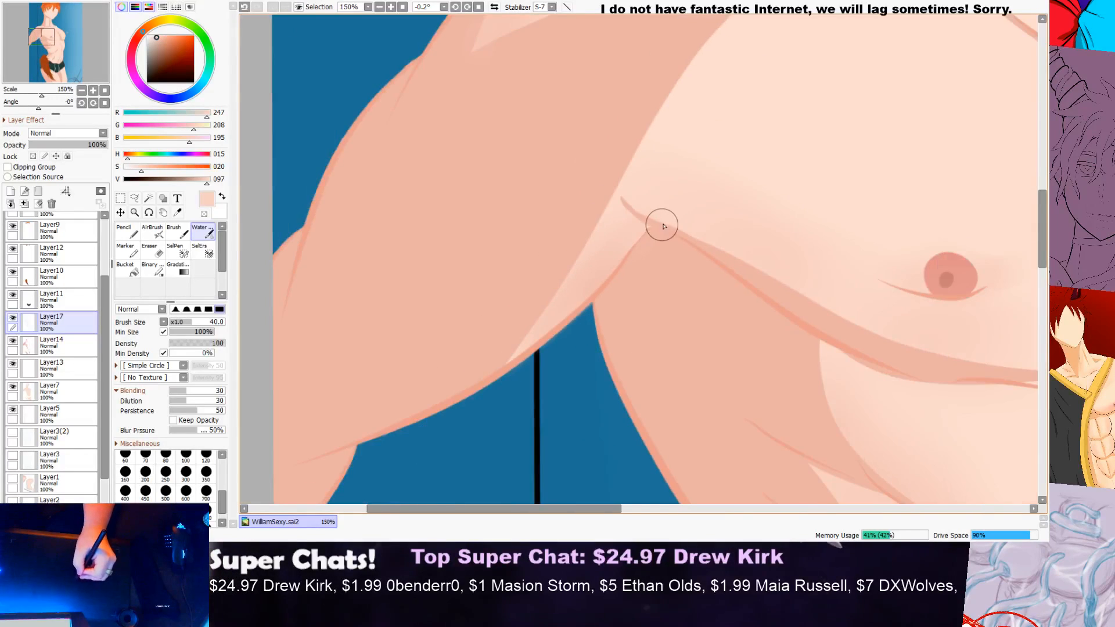
scroll(627, 254, up, 1)
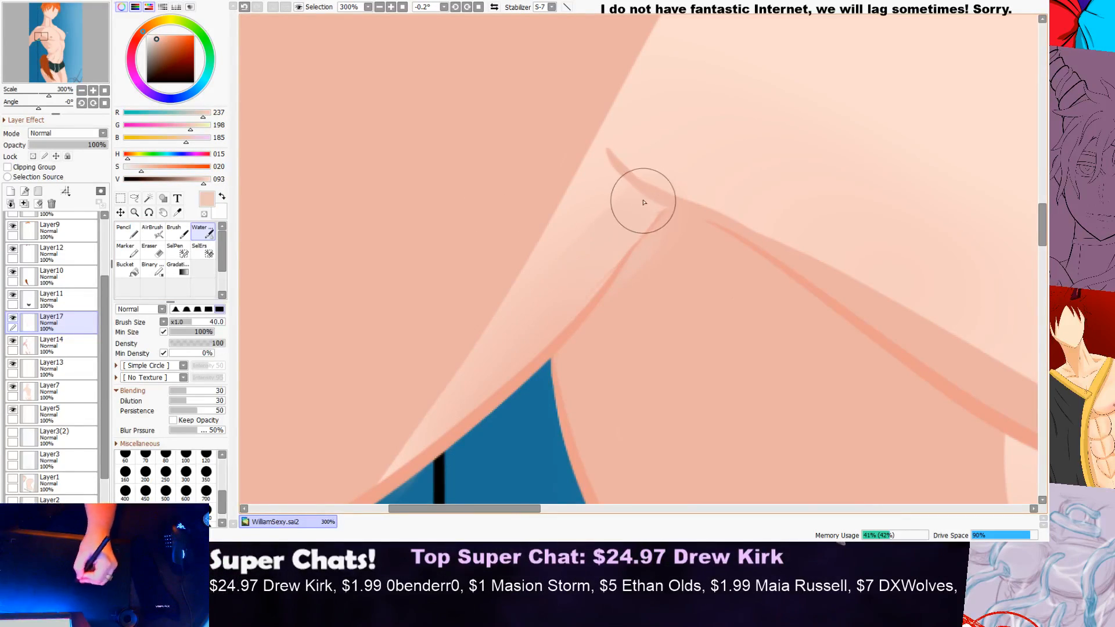
scroll(650, 199, down, 3)
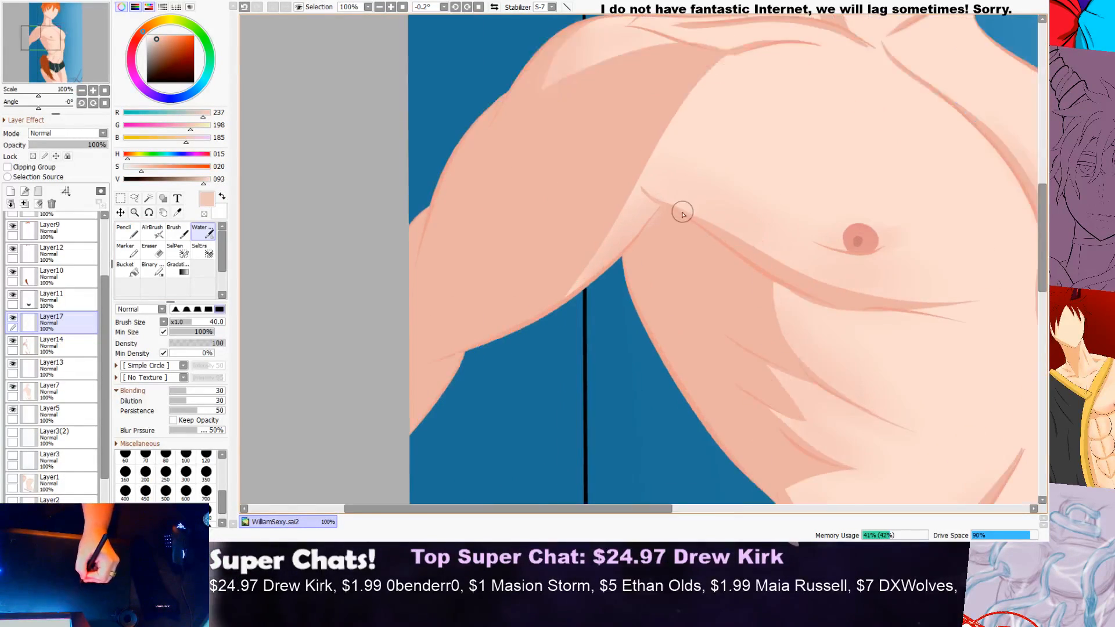
scroll(685, 212, up, 3)
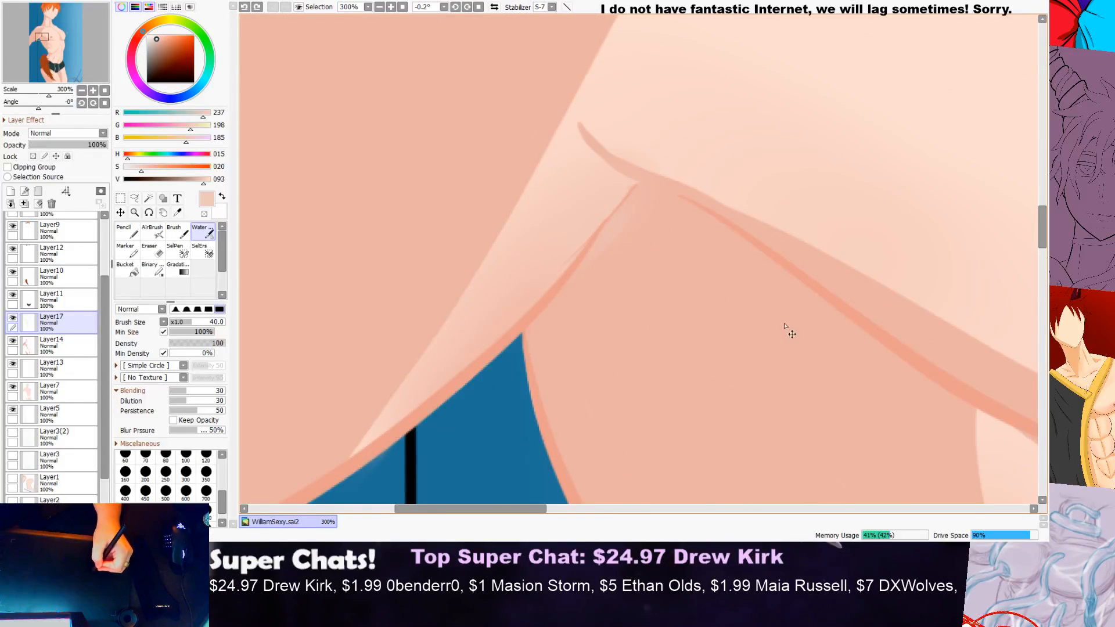
Step: Move Layer17 below Layer14 and check the armpit area against the whole torso
drag(97, 335, 83, 361)
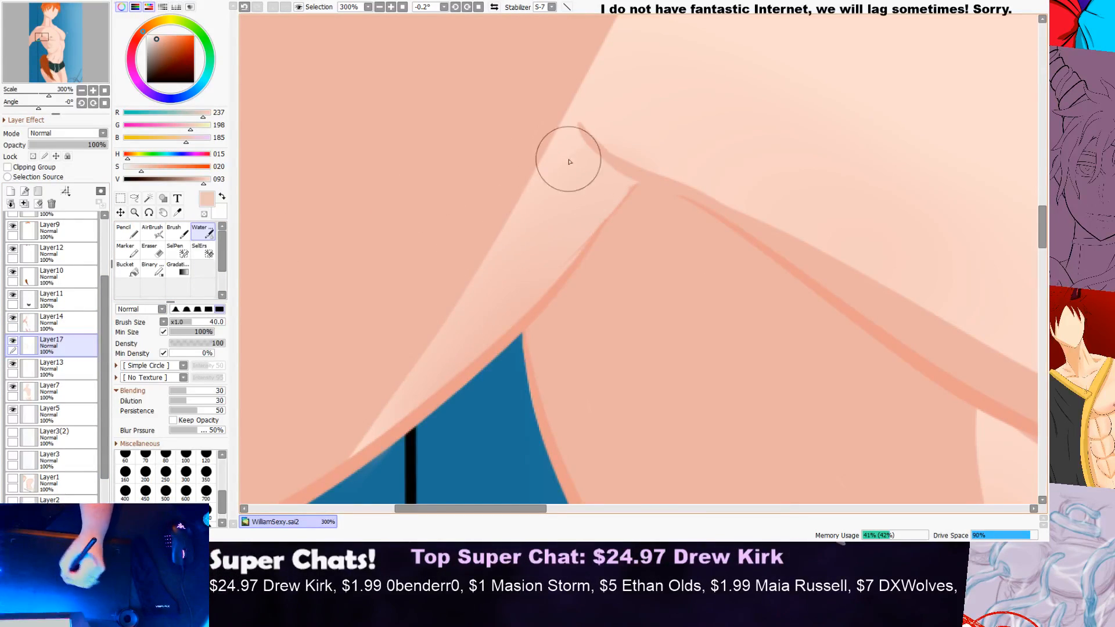
scroll(627, 173, down, 6)
scroll(755, 210, up, 1)
scroll(757, 209, up, 1)
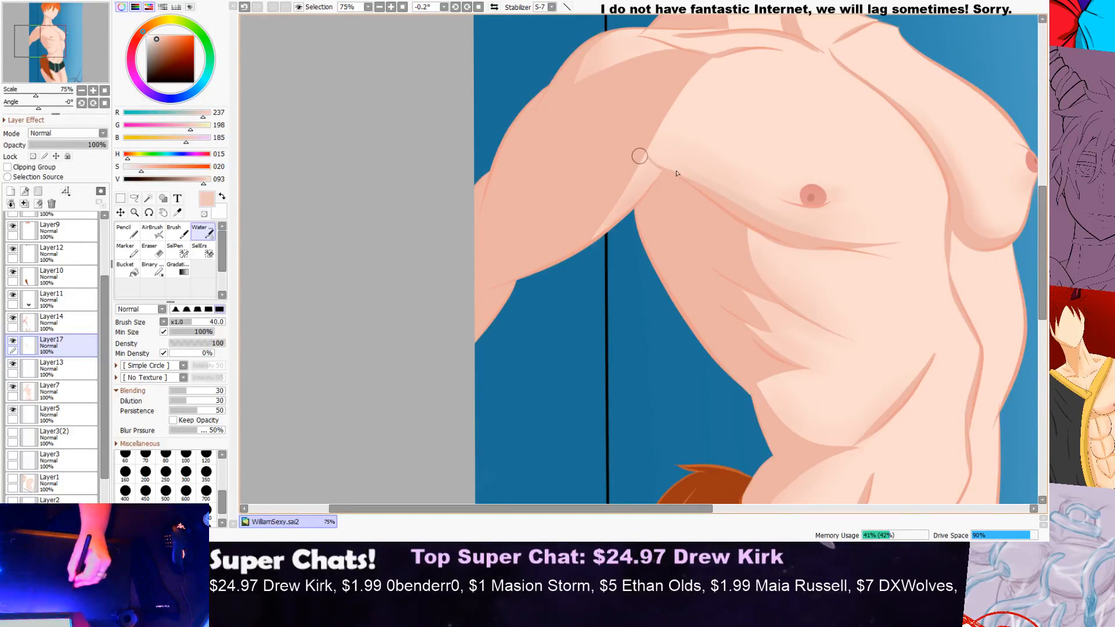
scroll(600, 142, down, 2)
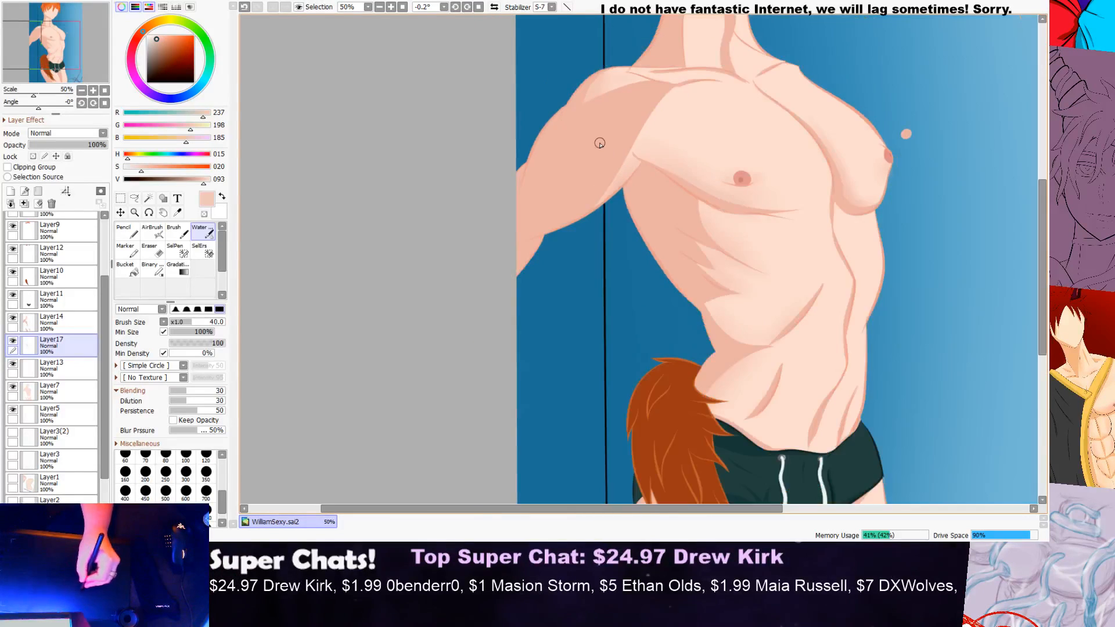
scroll(814, 174, up, 2)
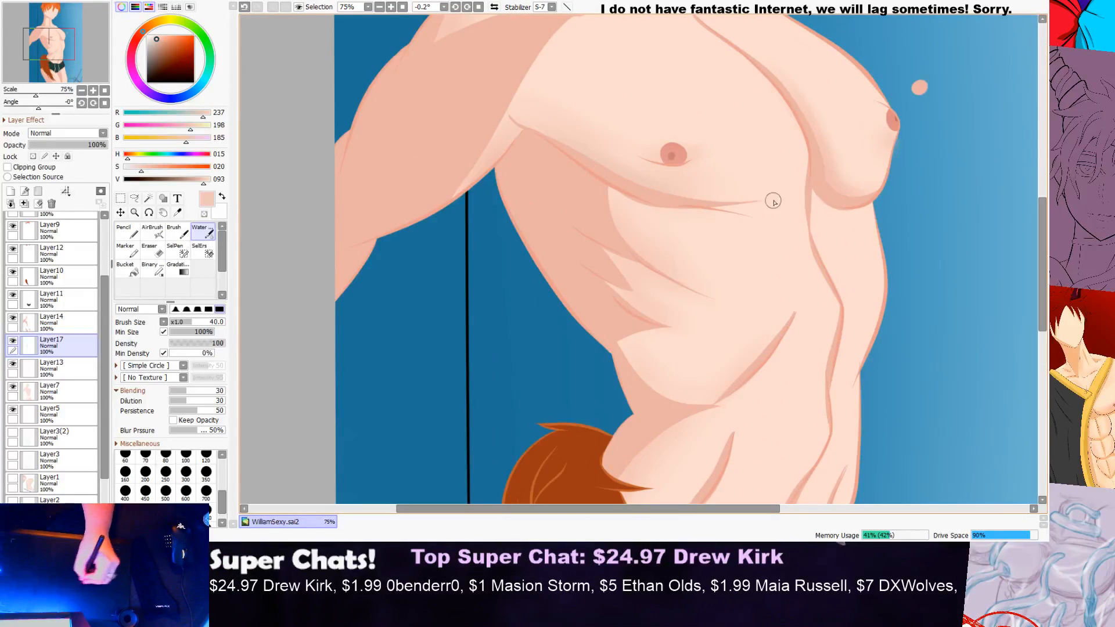
scroll(696, 185, down, 4)
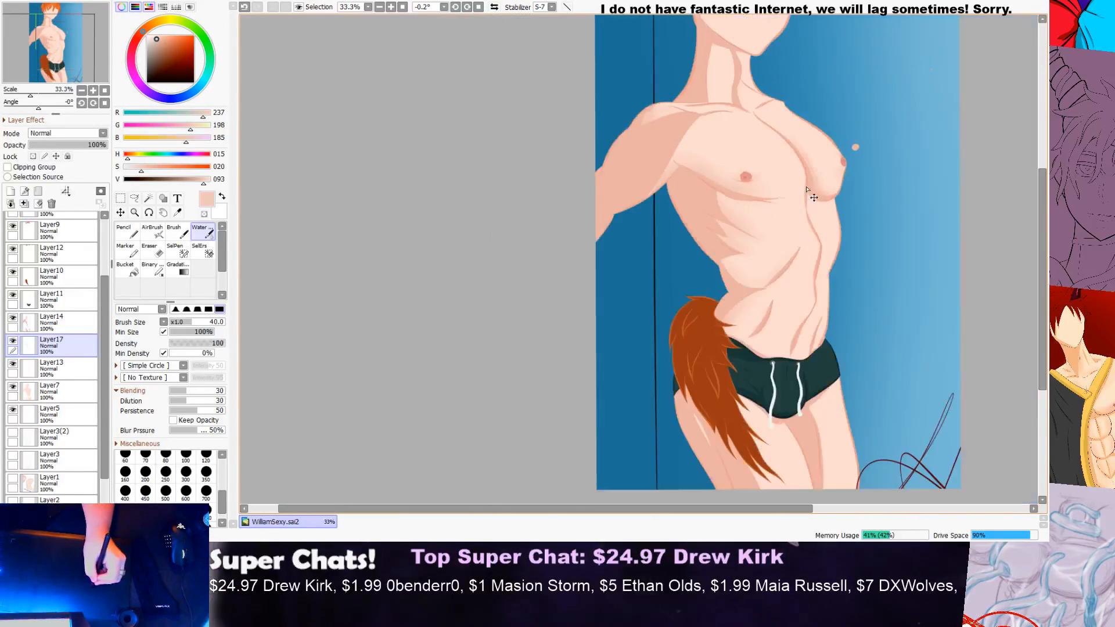
scroll(880, 170, up, 4)
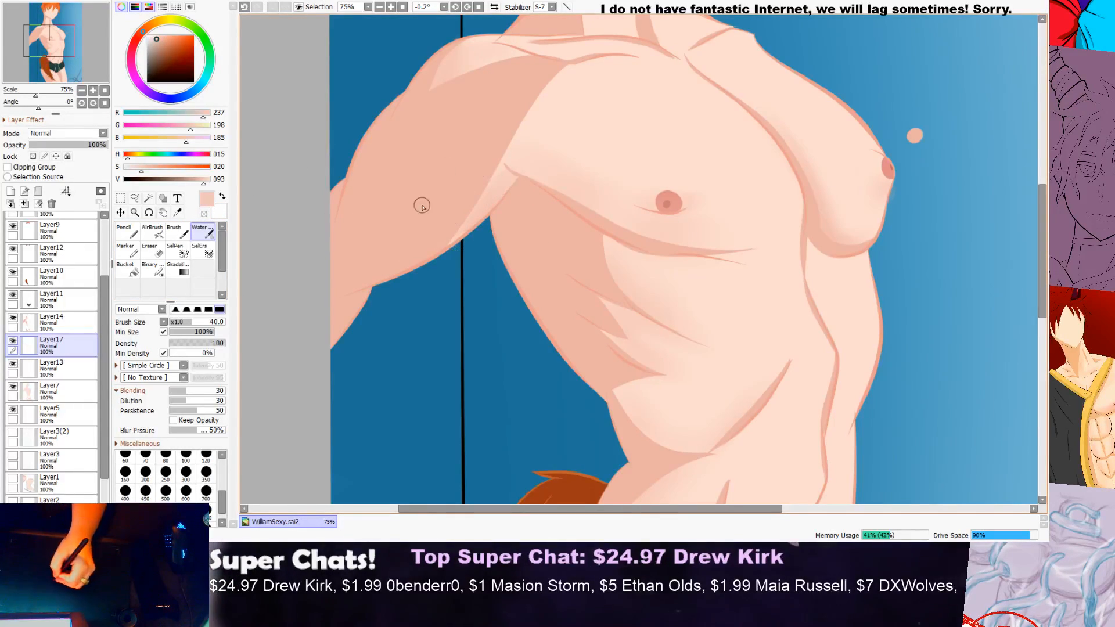
Step: Sample the arm's shadow colour, darken it to RGB 222, 156, 140, and return to the Water brush
click(178, 212)
click(472, 135)
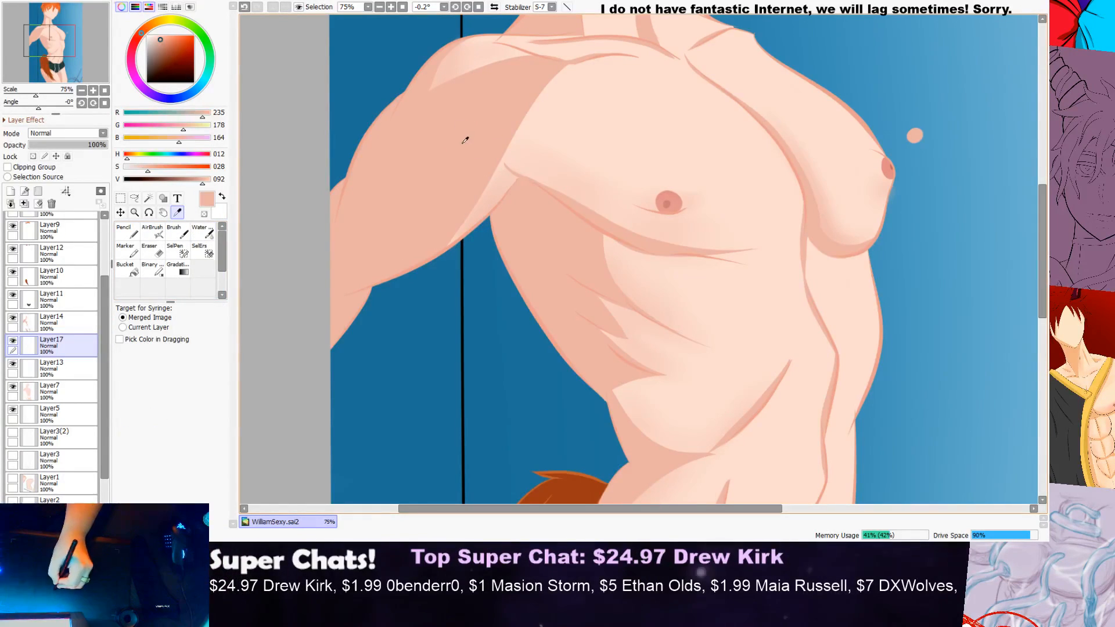
click(199, 183)
click(126, 231)
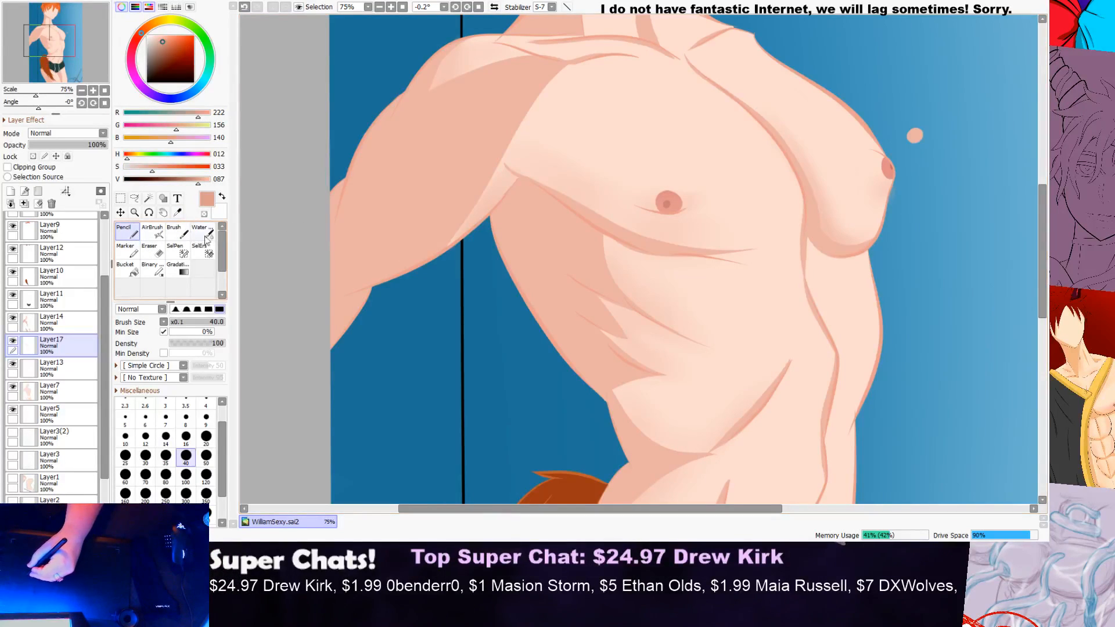
click(202, 235)
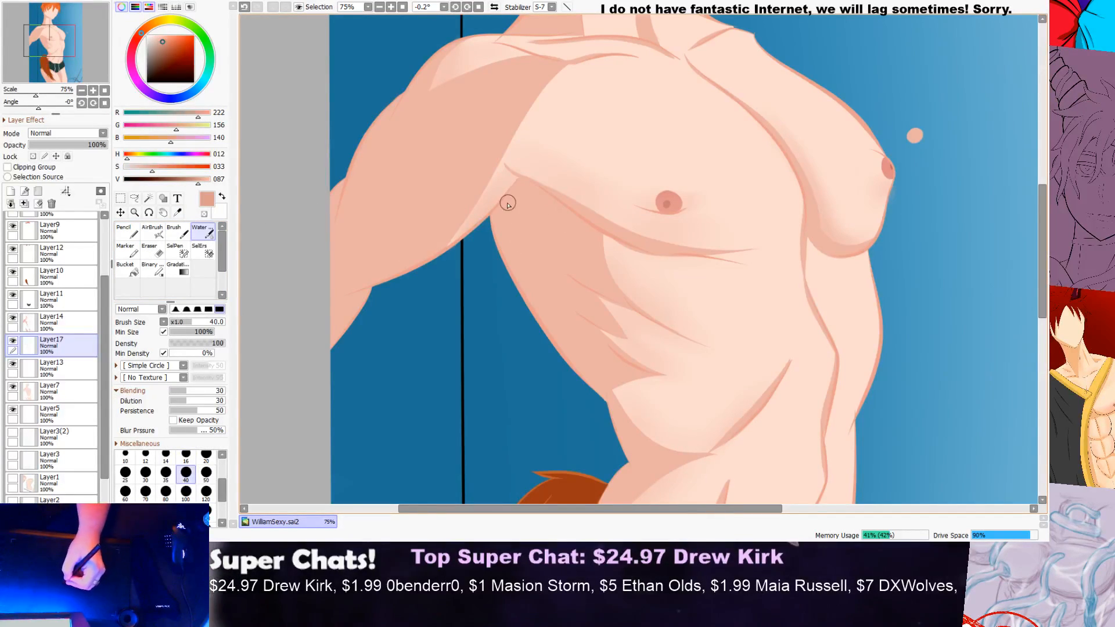
scroll(511, 204, up, 1)
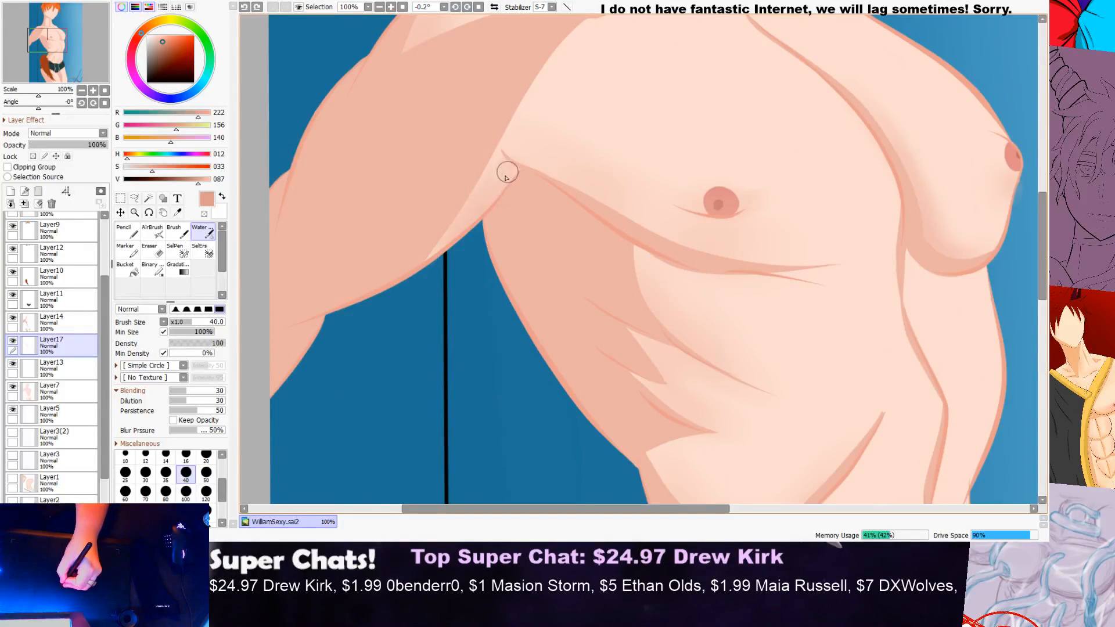
drag(508, 173, 487, 195)
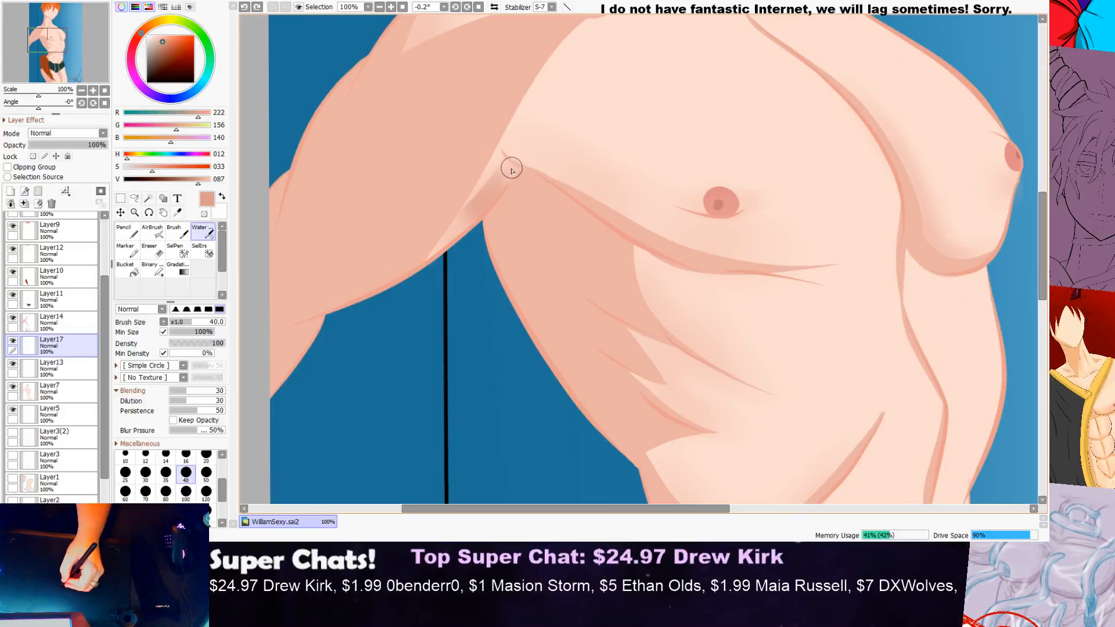
key(ctrl+z)
Step: Brush soft darker shading over the light skin wedge between the near arm and the armpit crease
scroll(512, 170, up, 3)
mouse_move(483, 232)
mouse_down()
mouse_move(528, 165)
mouse_move(416, 266)
mouse_move(520, 166)
mouse_move(440, 270)
mouse_move(406, 256)
mouse_up()
mouse_move(346, 343)
mouse_down()
mouse_move(508, 163)
mouse_move(477, 164)
mouse_move(405, 216)
mouse_move(337, 352)
mouse_move(459, 207)
mouse_move(267, 403)
mouse_move(416, 266)
mouse_move(395, 211)
mouse_move(432, 210)
mouse_move(458, 186)
mouse_move(461, 196)
mouse_move(477, 114)
mouse_move(514, 194)
mouse_move(539, 181)
mouse_move(553, 158)
mouse_up()
key(ctrl+z)
mouse_move(454, 144)
mouse_down()
mouse_move(571, 225)
mouse_move(499, 188)
mouse_move(448, 235)
mouse_move(522, 170)
mouse_move(563, 165)
mouse_move(456, 165)
mouse_up()
mouse_move(491, 198)
mouse_down()
mouse_move(517, 182)
mouse_move(581, 163)
mouse_move(526, 160)
mouse_up()
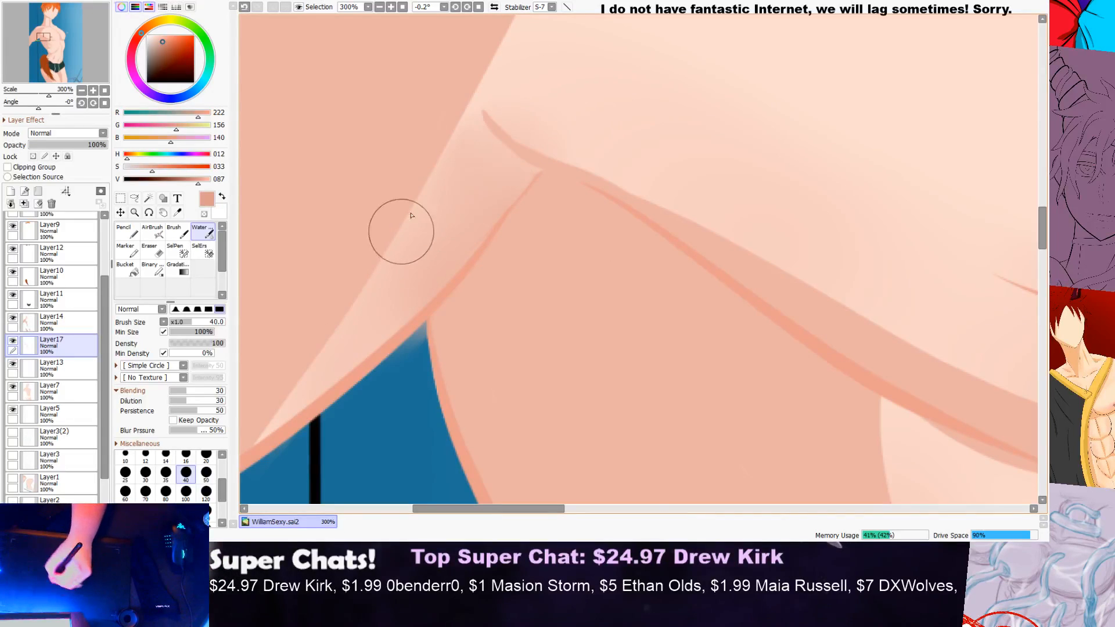
Step: Try to soften the curved shadow edge at the waist below the lower ribs with the Water brush on Layer17
scroll(479, 215, down, 3)
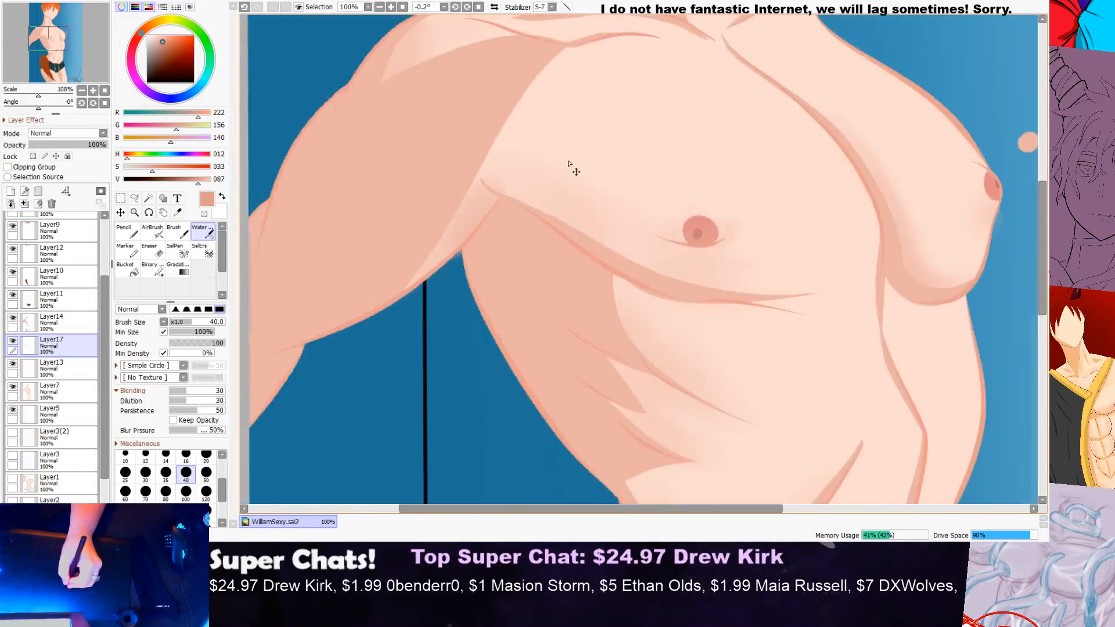
scroll(567, 164, down, 2)
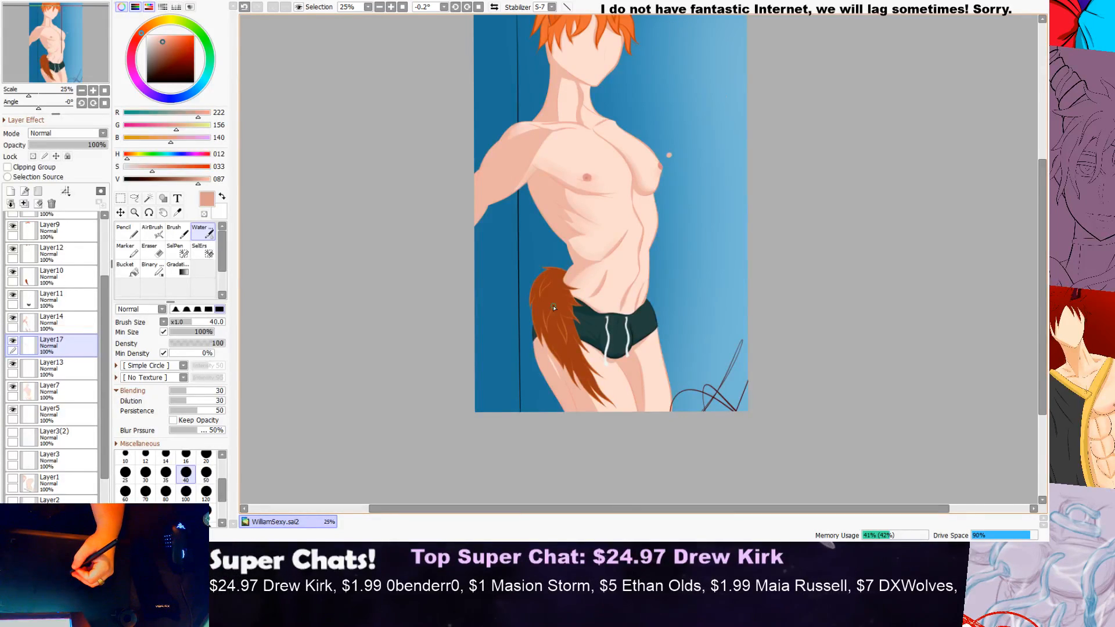
scroll(554, 308, up, 1)
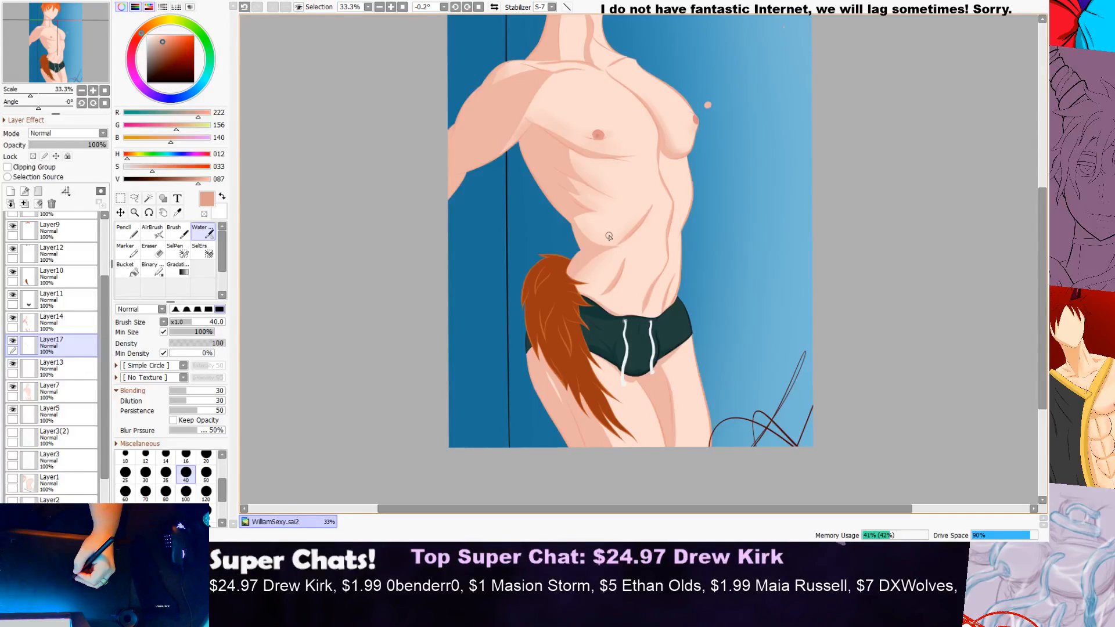
scroll(614, 230, up, 4)
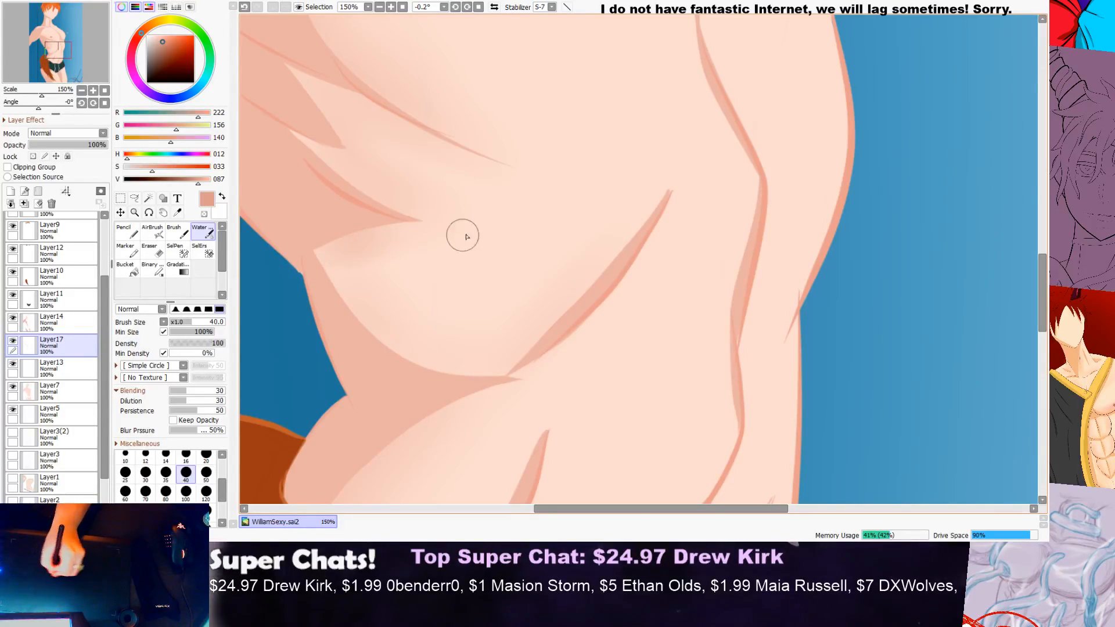
scroll(564, 219, down, 2)
scroll(462, 254, up, 2)
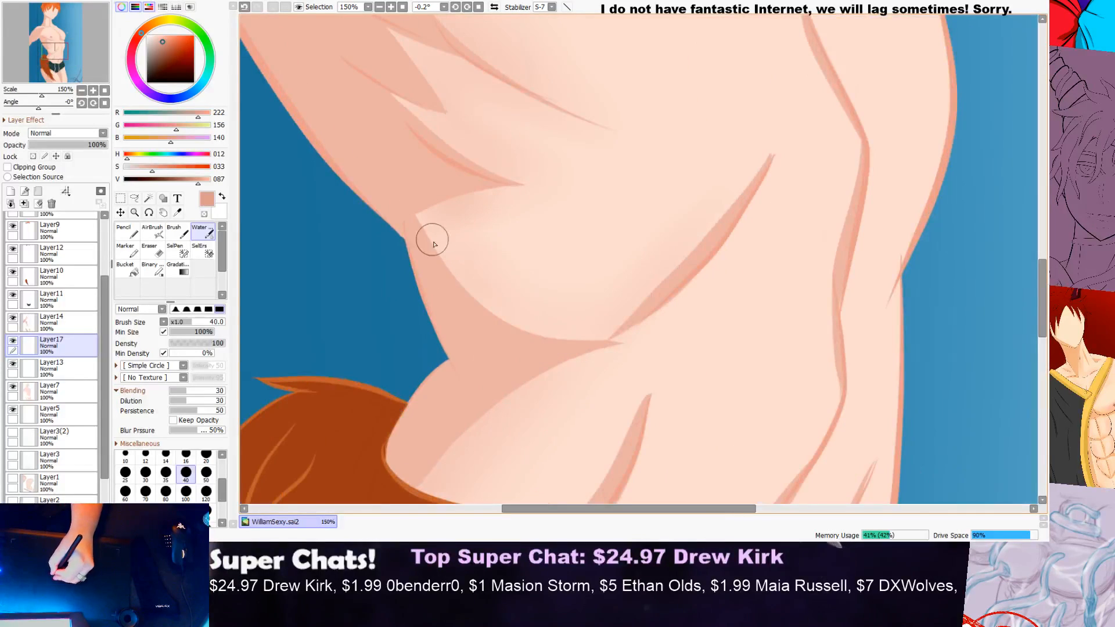
mouse_move(428, 230)
mouse_down()
mouse_move(553, 339)
mouse_move(587, 301)
mouse_up()
drag(445, 228, 581, 325)
mouse_move(413, 192)
mouse_down()
mouse_move(455, 270)
mouse_move(512, 289)
mouse_move(413, 186)
mouse_move(463, 274)
mouse_move(441, 187)
mouse_move(504, 289)
mouse_move(550, 269)
mouse_up()
drag(440, 257, 579, 306)
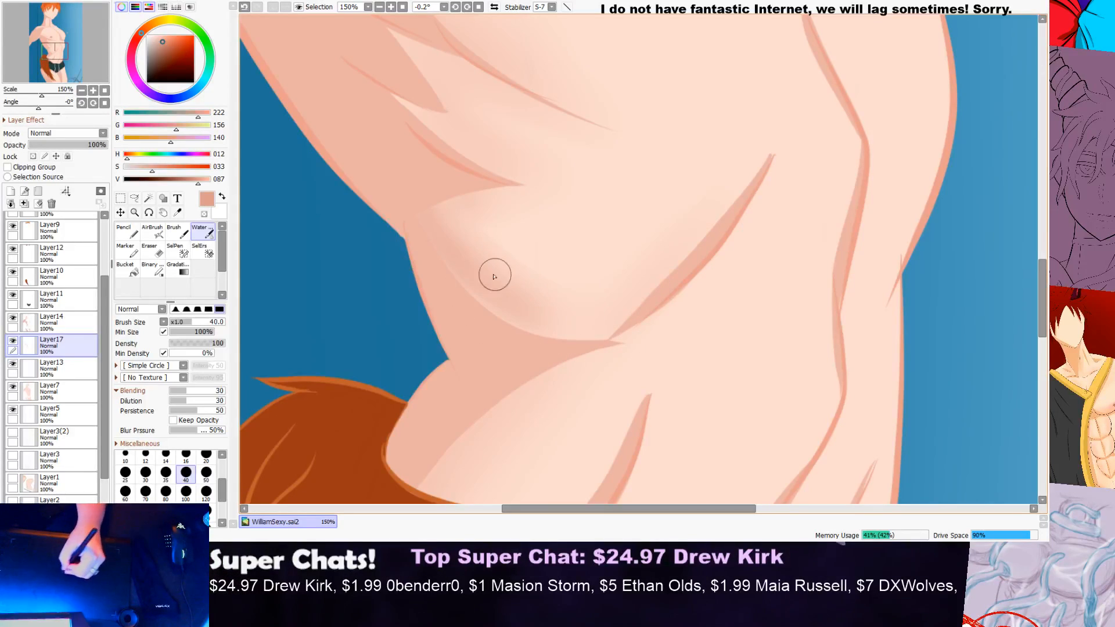
drag(491, 286, 527, 345)
drag(436, 235, 478, 313)
mouse_move(448, 263)
mouse_down()
mouse_move(431, 240)
mouse_move(491, 315)
mouse_move(578, 350)
mouse_move(622, 339)
mouse_up()
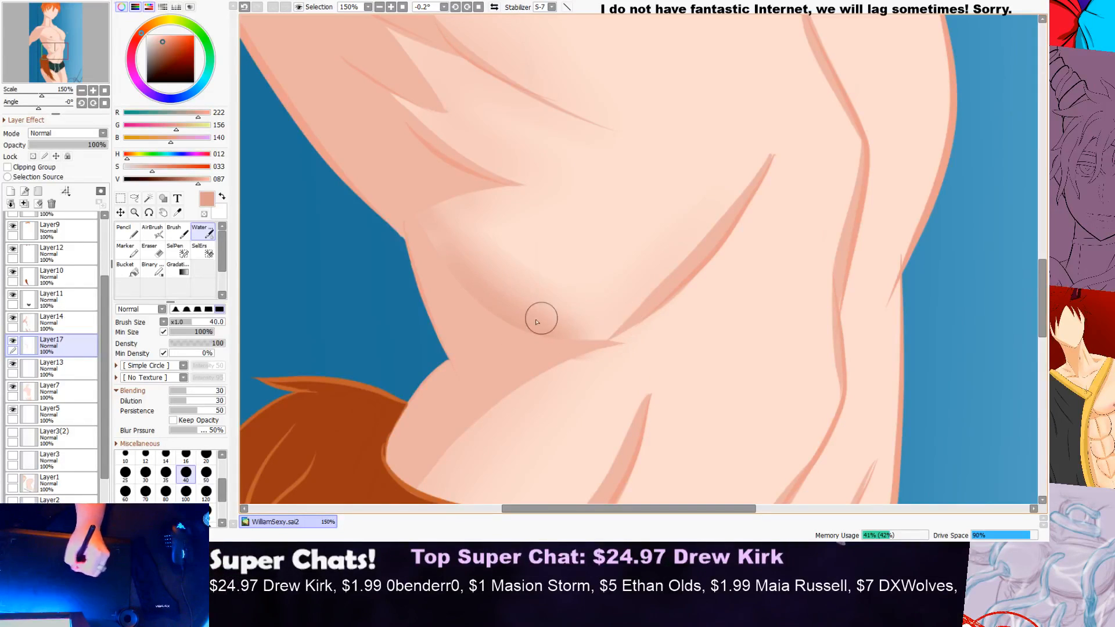
mouse_move(564, 337)
mouse_down()
mouse_move(668, 290)
mouse_move(678, 264)
mouse_up()
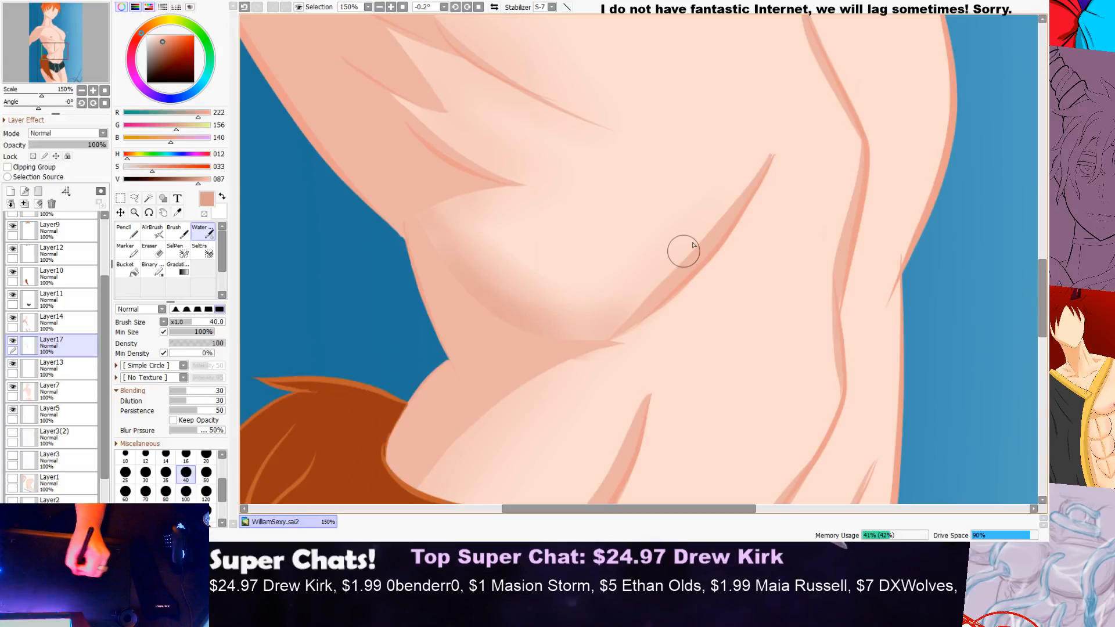
Step: Try to blend the edge of the hip shadow above the tail, and check it against the whole figure
scroll(695, 227, down, 1)
scroll(695, 227, down, 5)
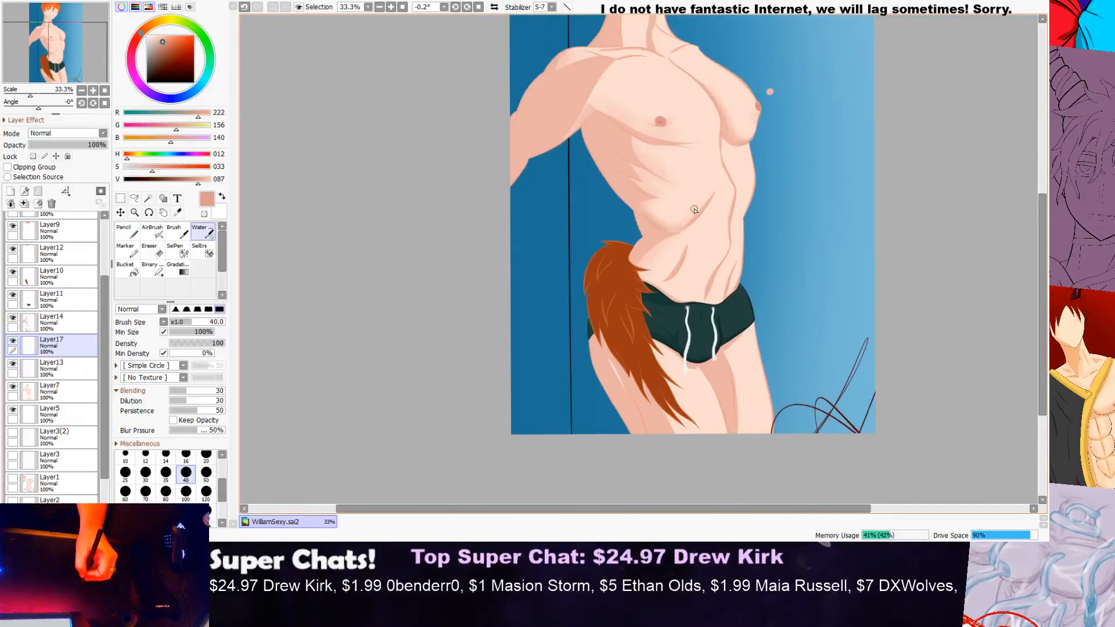
scroll(667, 266, up, 7)
mouse_move(705, 276)
mouse_down()
mouse_move(577, 351)
mouse_move(529, 420)
mouse_up()
mouse_move(666, 296)
mouse_down()
mouse_move(560, 365)
mouse_move(509, 457)
mouse_up()
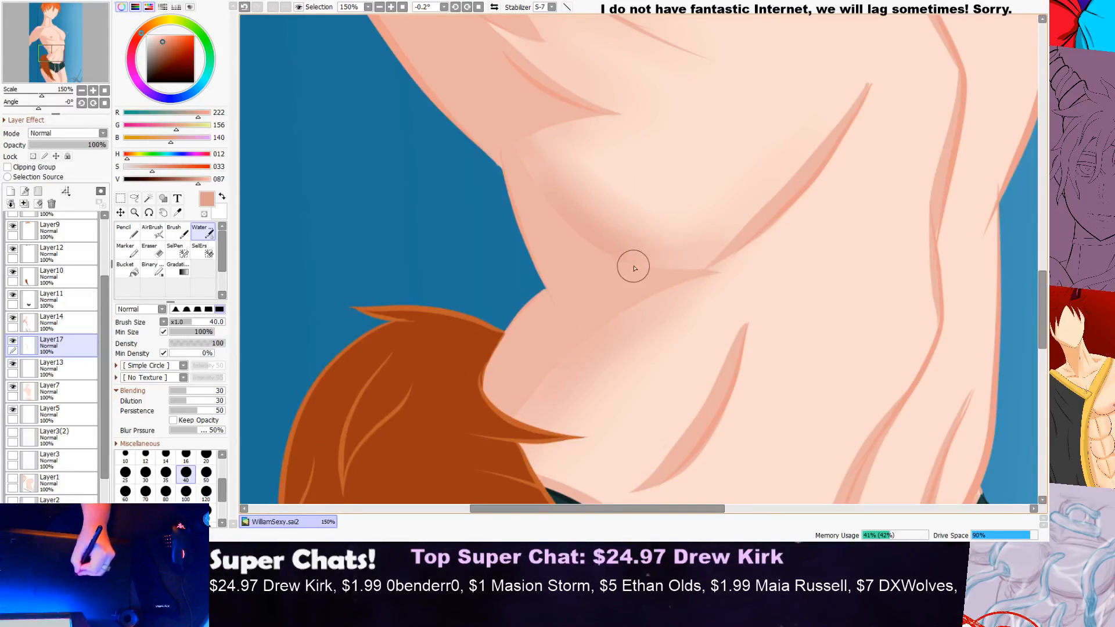
scroll(761, 223, down, 6)
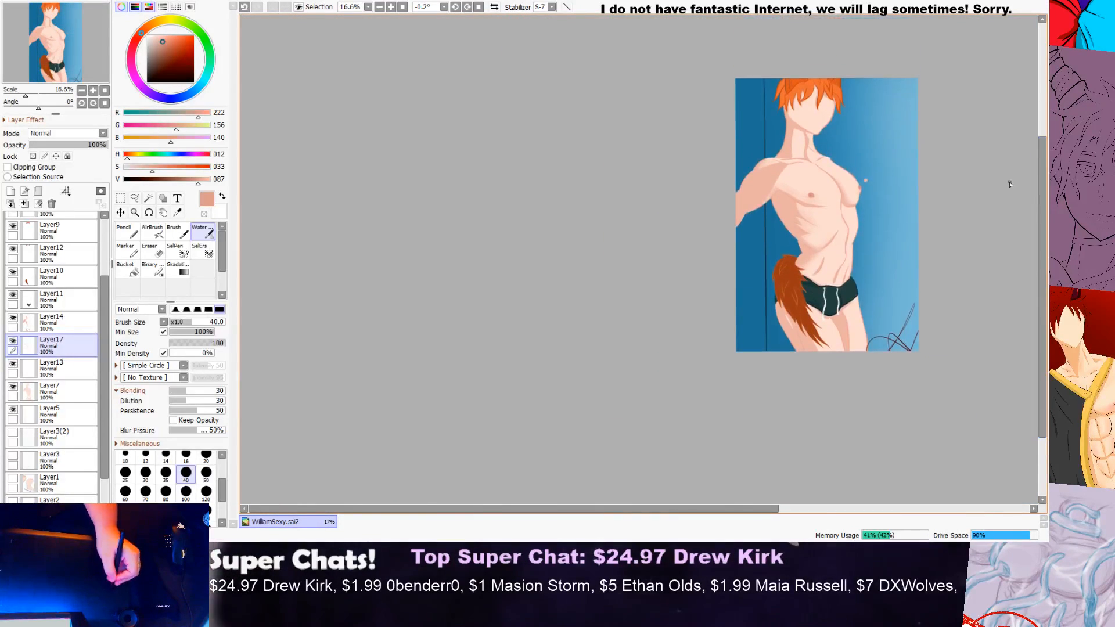
scroll(754, 277, up, 3)
scroll(685, 300, up, 2)
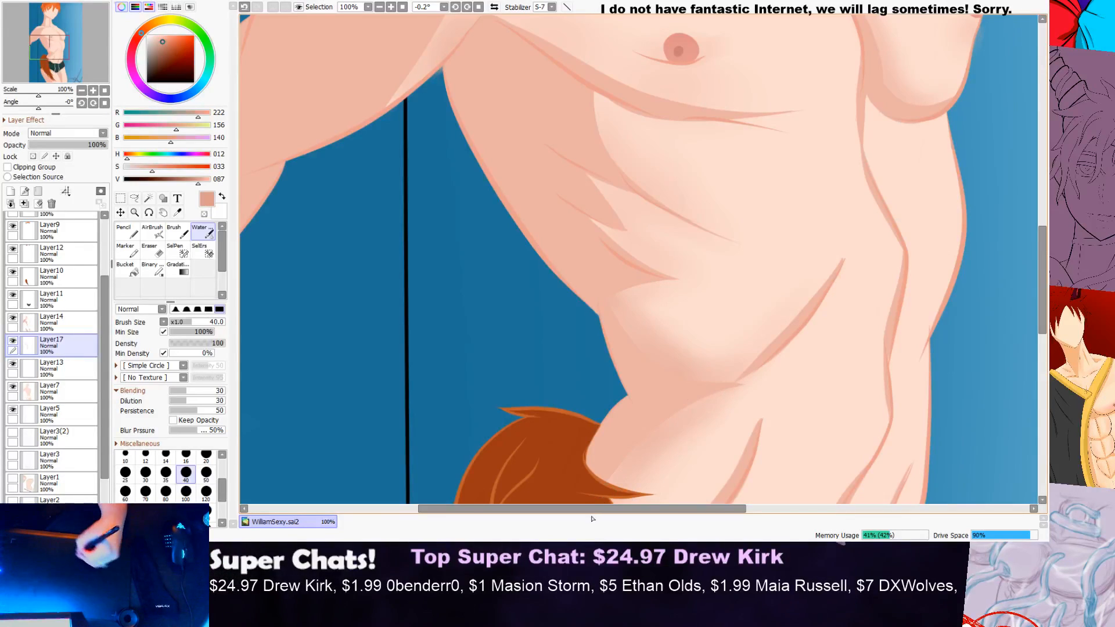
scroll(753, 279, down, 6)
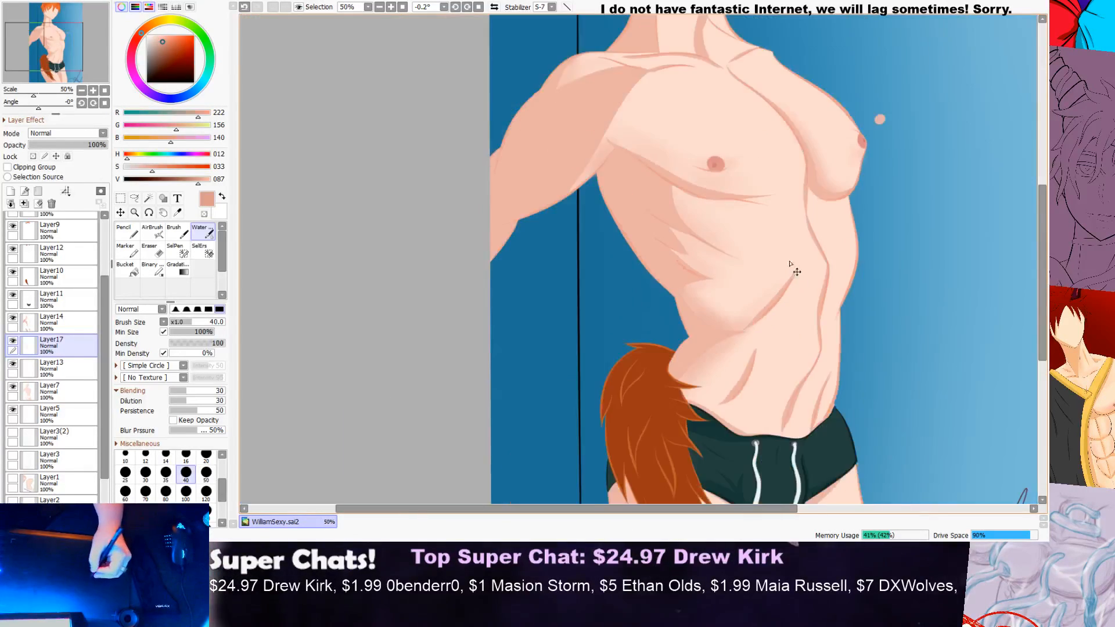
scroll(947, 245, up, 2)
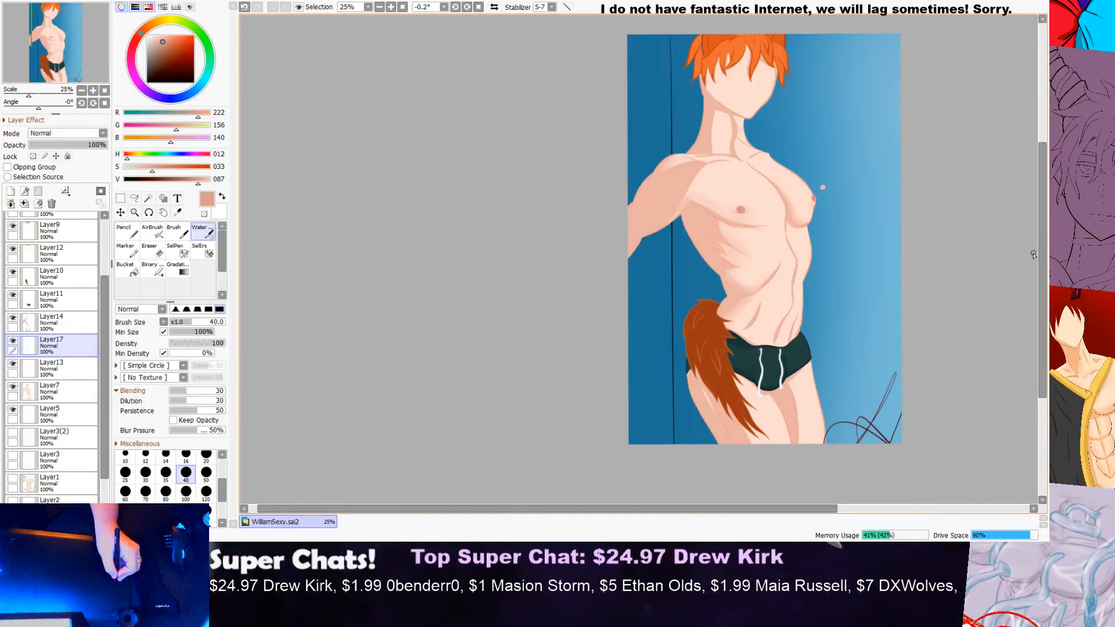
Step: Try the waist shadow edge again with the brush colour lightened to RGB 230, 163, 147
scroll(1015, 245, up, 3)
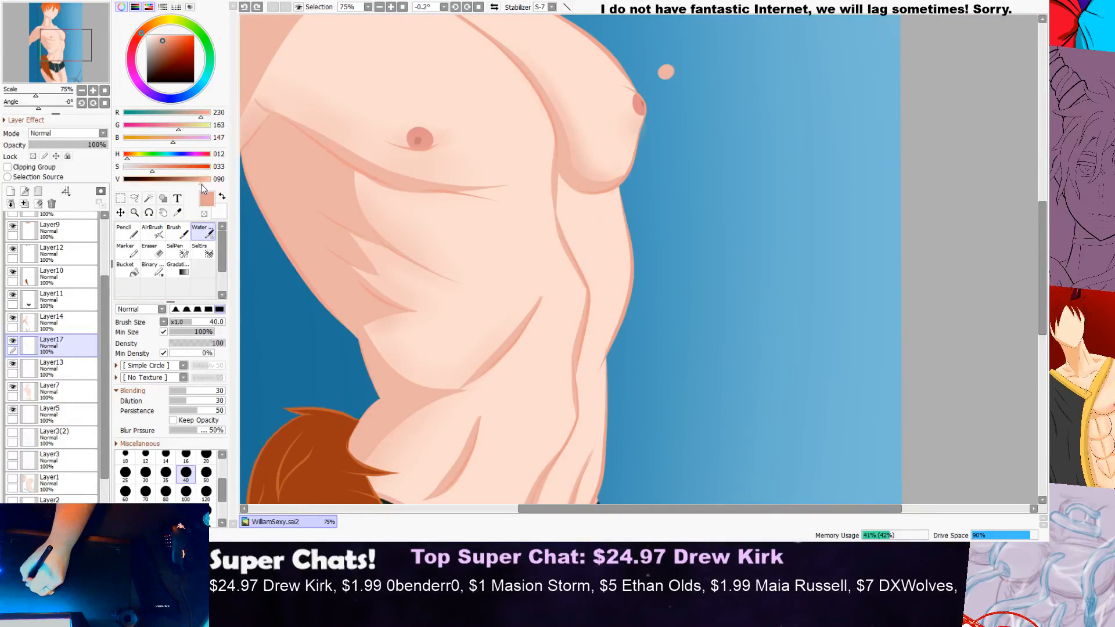
drag(370, 315, 396, 388)
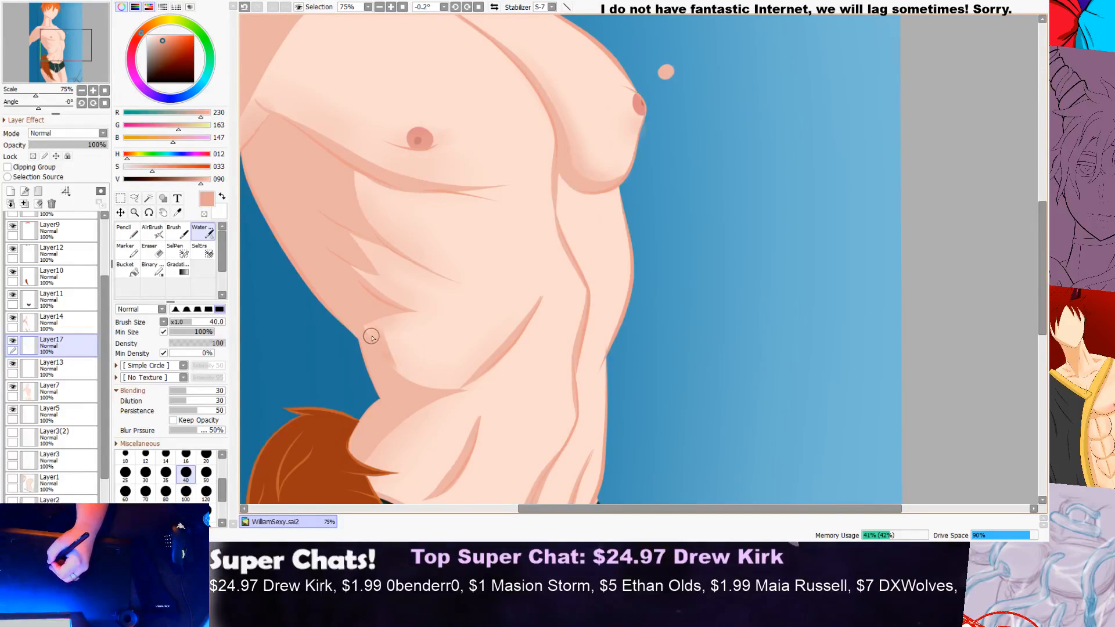
key(ctrl+z)
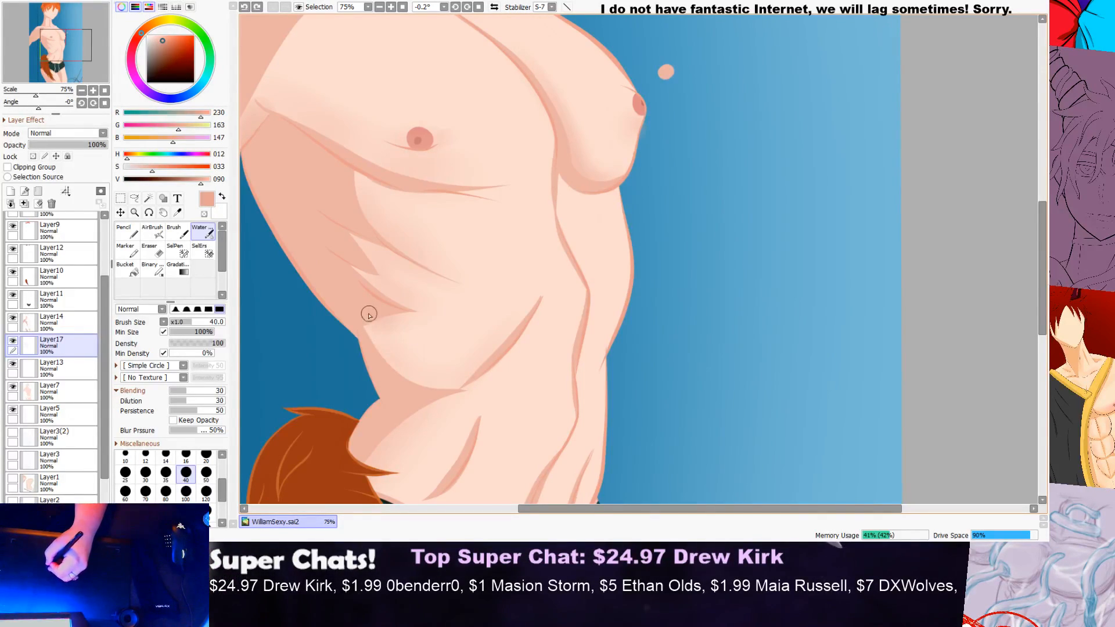
mouse_move(369, 314)
mouse_down()
mouse_move(396, 373)
mouse_move(443, 408)
mouse_up()
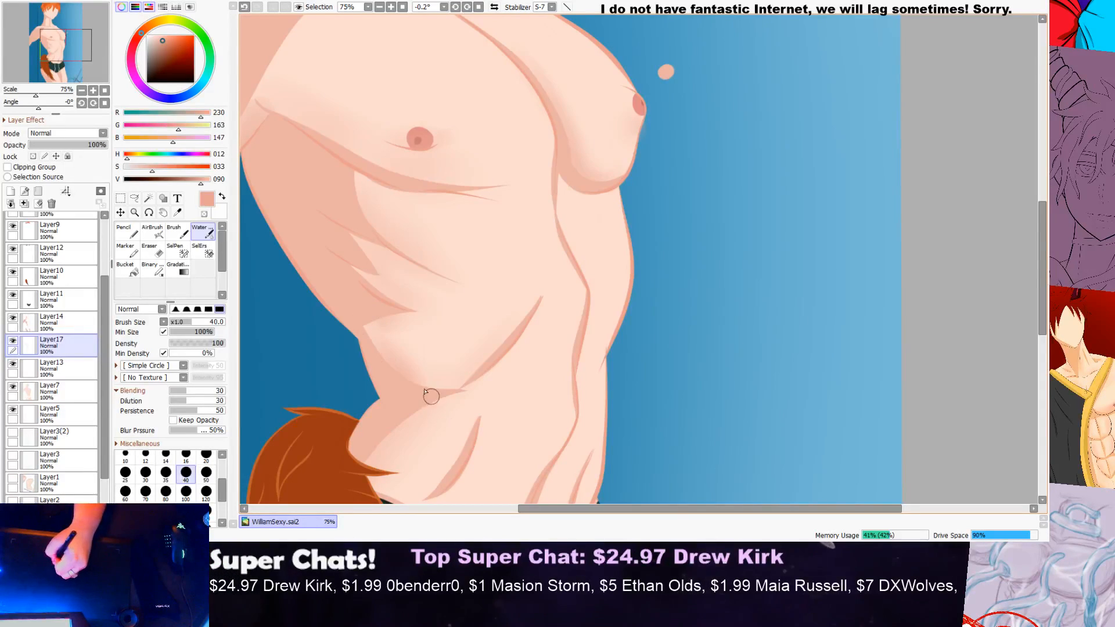
scroll(453, 371, down, 3)
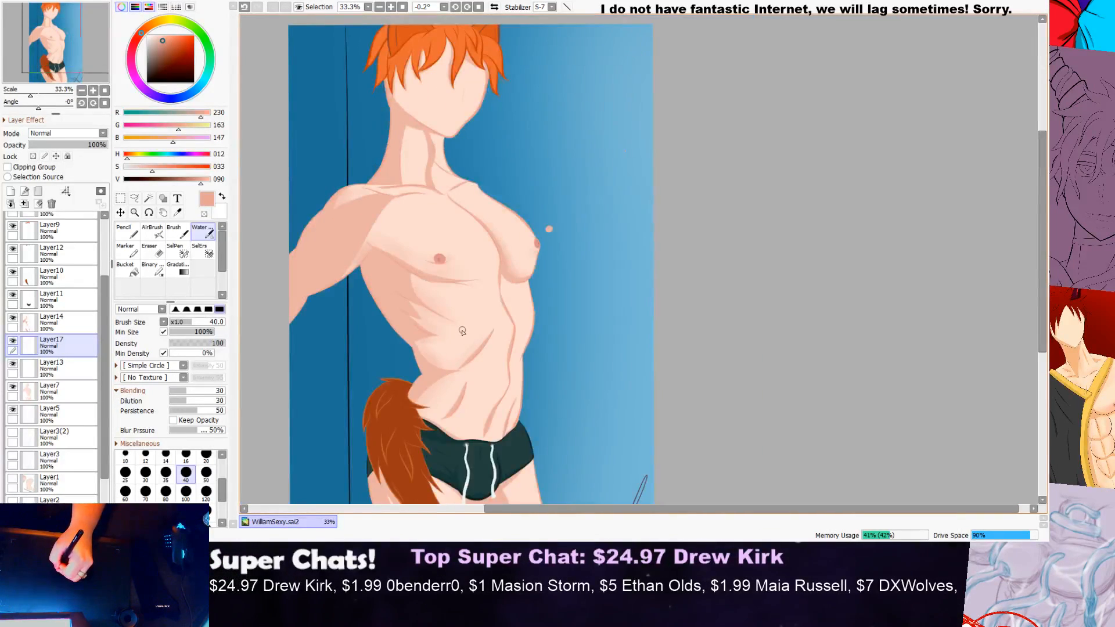
scroll(463, 331, up, 3)
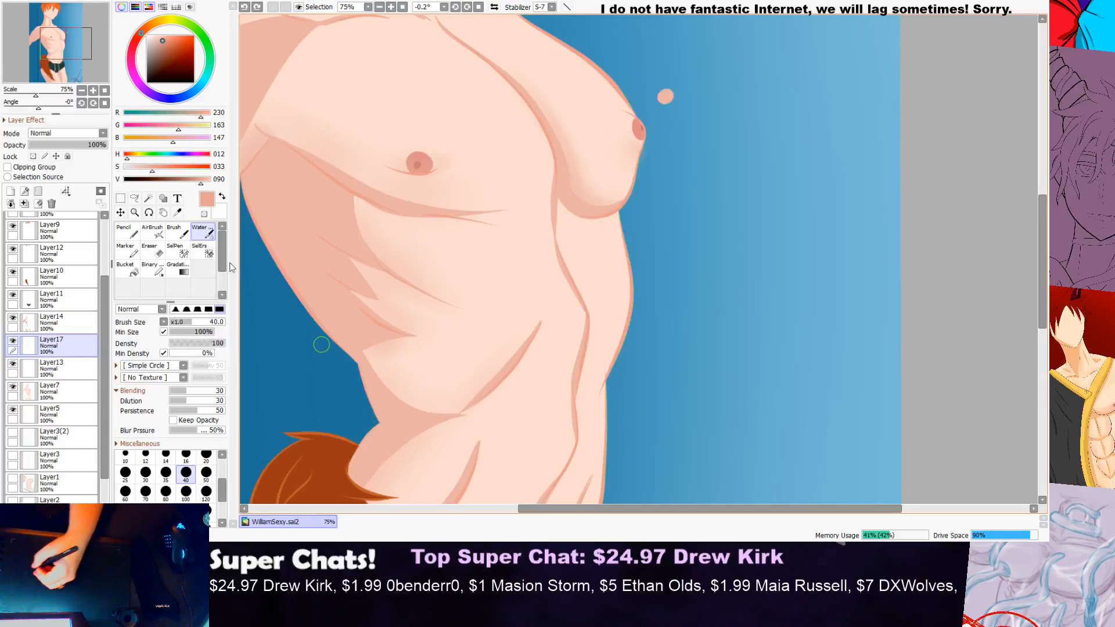
Step: Lighten the brush colour to RGB 245, 178, 161 and test it along the waist shadow, undoing the test stroke
click(206, 183)
mouse_move(366, 347)
mouse_down()
mouse_move(432, 410)
mouse_move(348, 339)
mouse_move(404, 405)
mouse_up()
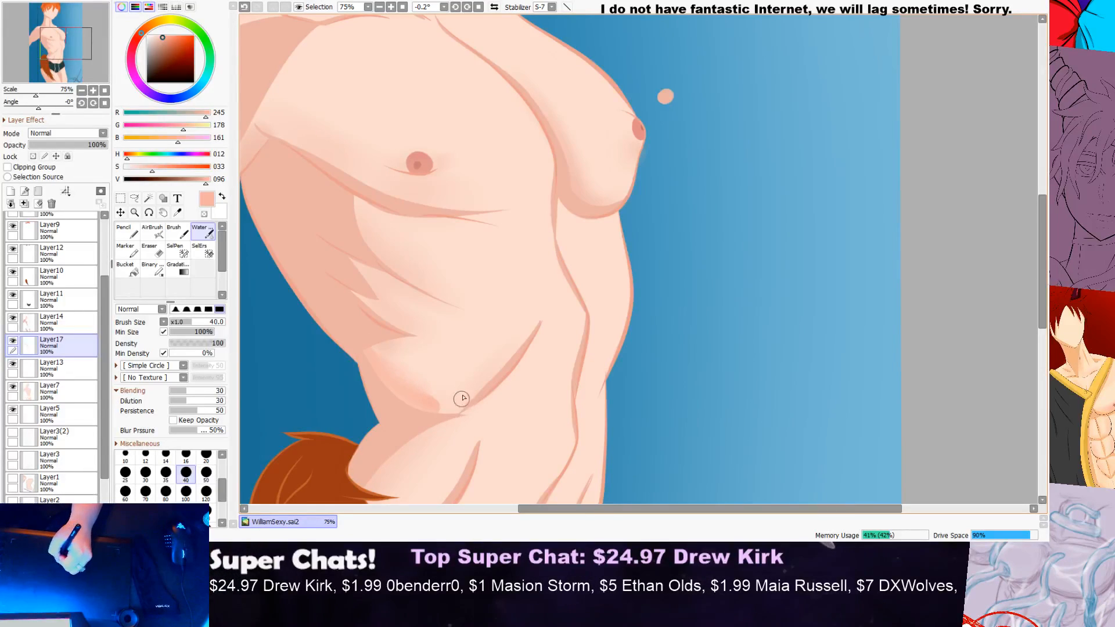
key(ctrl+z)
scroll(402, 298, down, 2)
scroll(400, 296, up, 1)
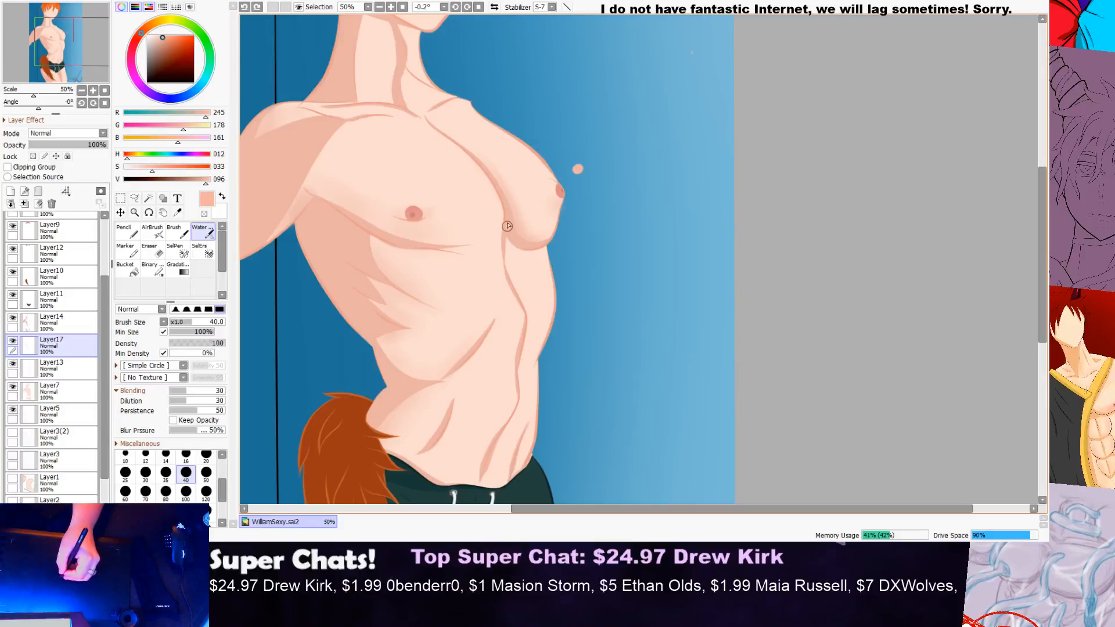
Step: Brush soft, light shading onto the skin beneath the far pec, beside the torso's centre line
scroll(456, 231, up, 1)
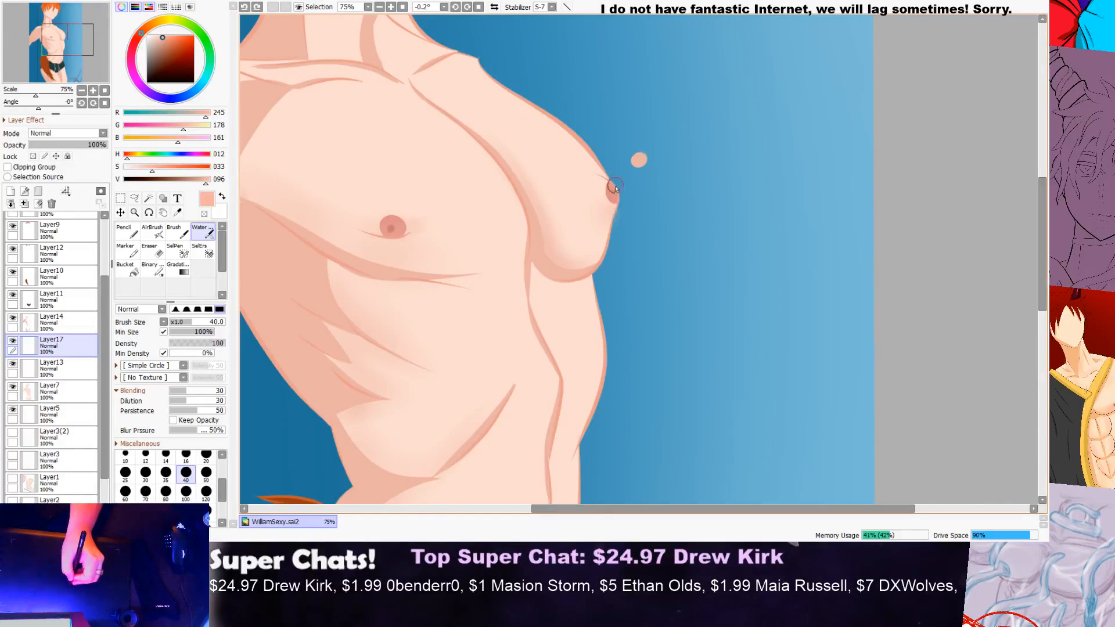
scroll(614, 184, down, 2)
scroll(604, 194, up, 6)
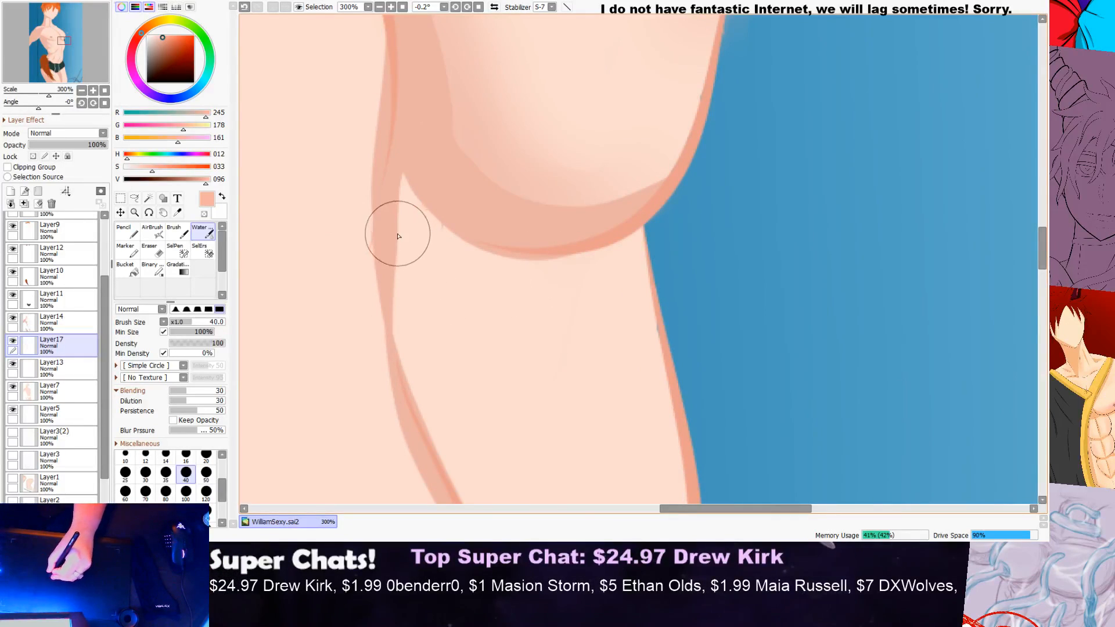
drag(424, 250, 511, 285)
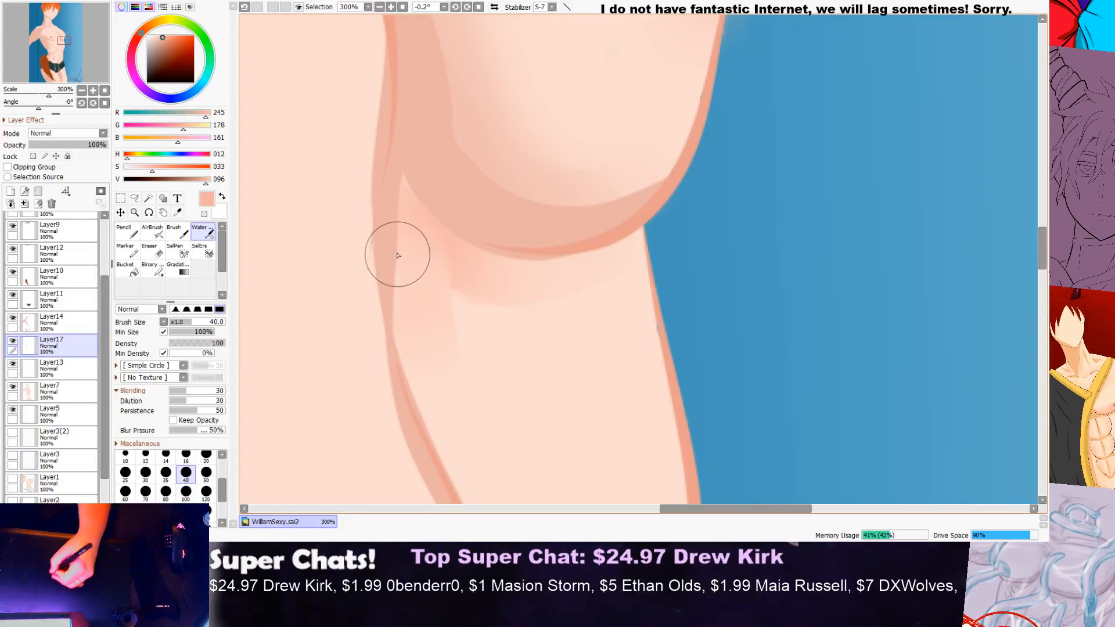
drag(406, 229, 465, 415)
drag(408, 277, 431, 413)
drag(421, 233, 504, 472)
drag(462, 288, 575, 446)
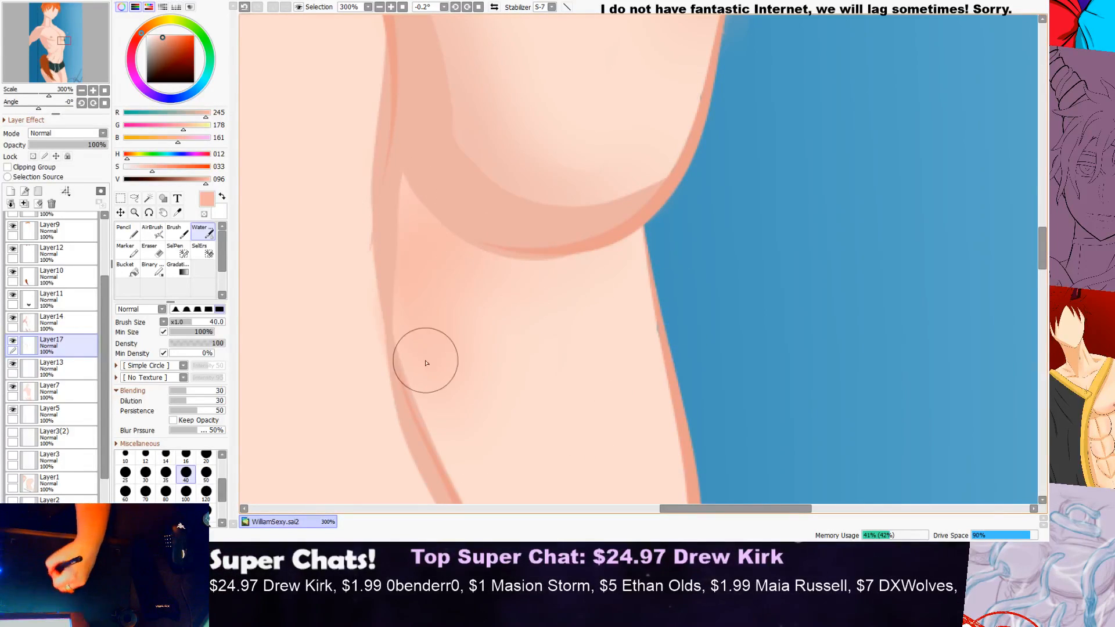
Step: Add soft shading along the near side of the abdomen's centre line, undoing a first stroke
scroll(502, 310, down, 2)
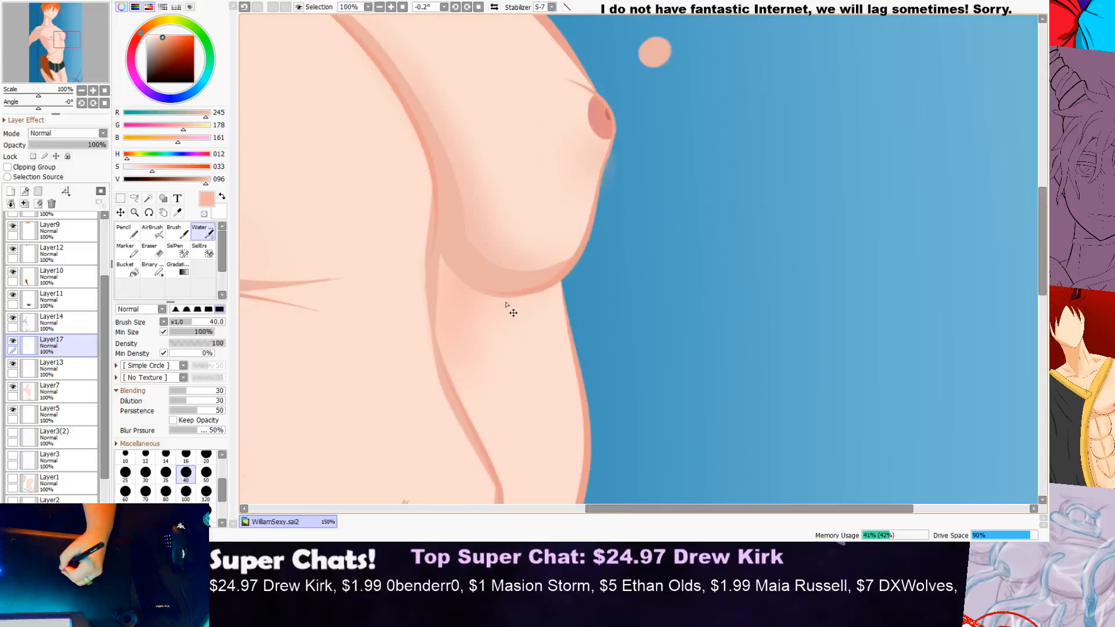
scroll(502, 309, down, 3)
scroll(477, 261, up, 1)
drag(494, 336, 479, 277)
key(ctrl+z)
drag(503, 395, 481, 343)
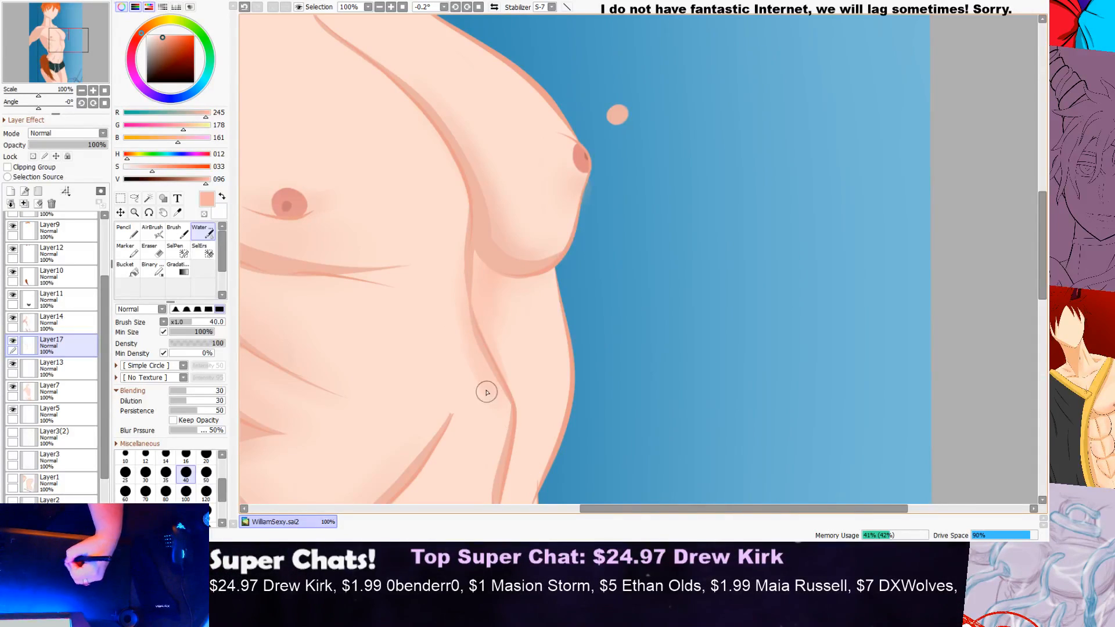
Step: Examine the new shading under the far pec and along the centre line, both up close and against the whole torso
scroll(487, 332, down, 4)
scroll(499, 298, up, 4)
scroll(499, 243, up, 3)
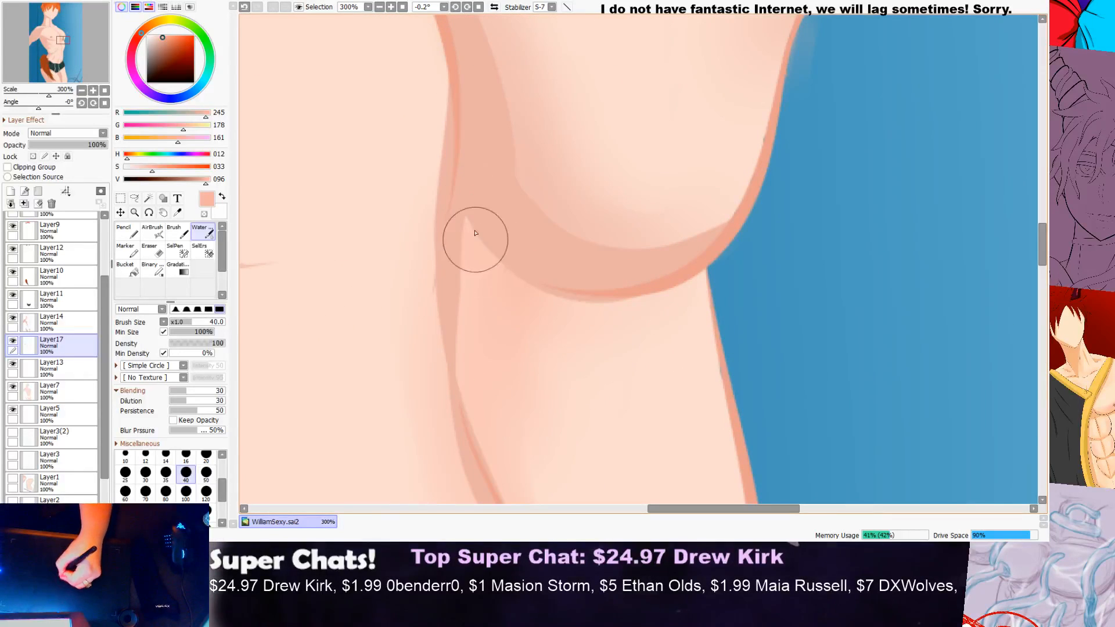
scroll(560, 229, down, 5)
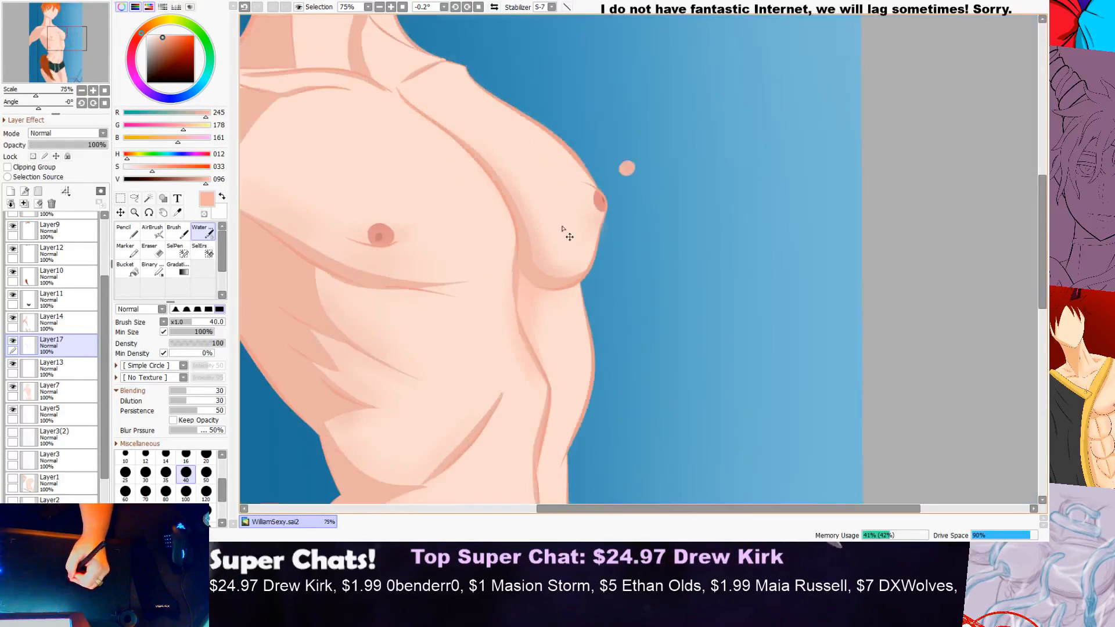
scroll(532, 277, up, 1)
scroll(466, 251, down, 1)
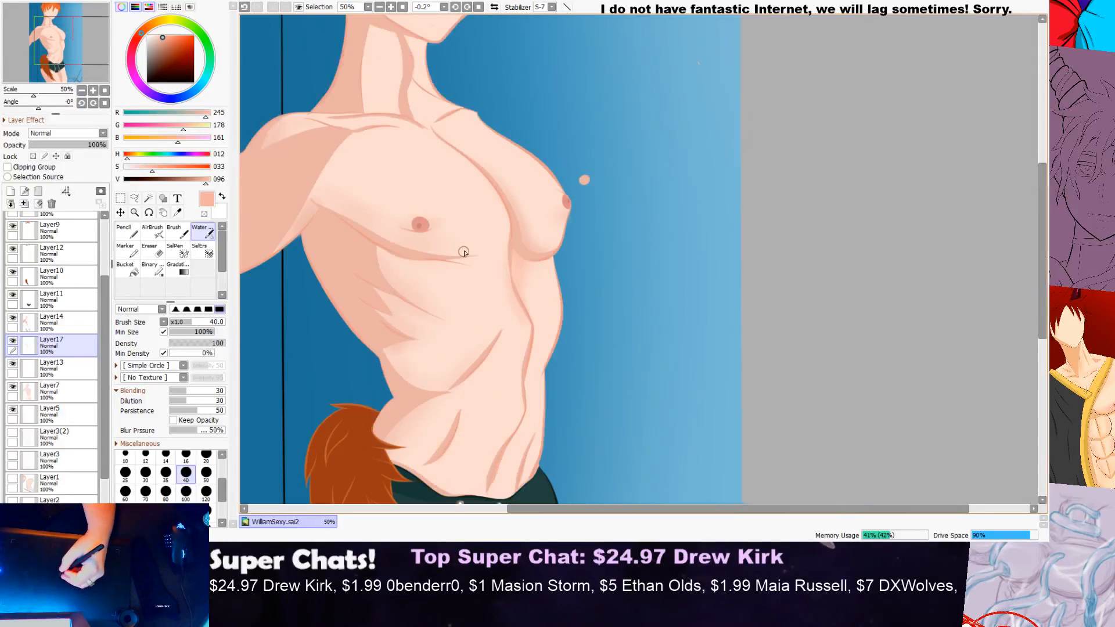
scroll(505, 247, up, 3)
scroll(542, 232, down, 2)
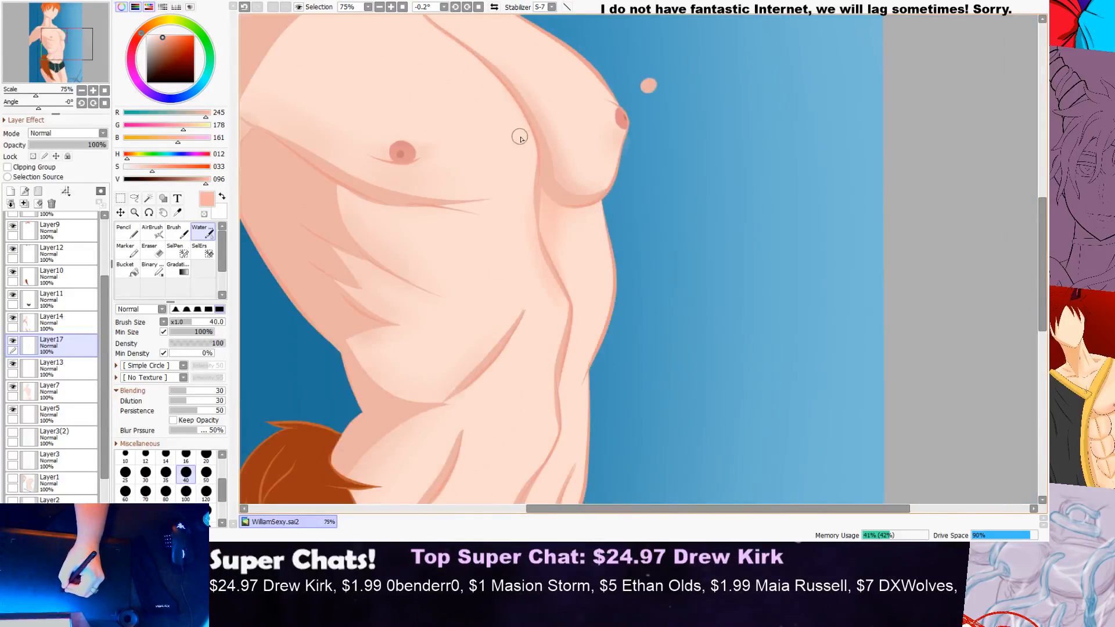
Step: Brush soft shading onto the near pec's inner lower edge, between the sternum line and the crease under the pec
scroll(523, 136, up, 3)
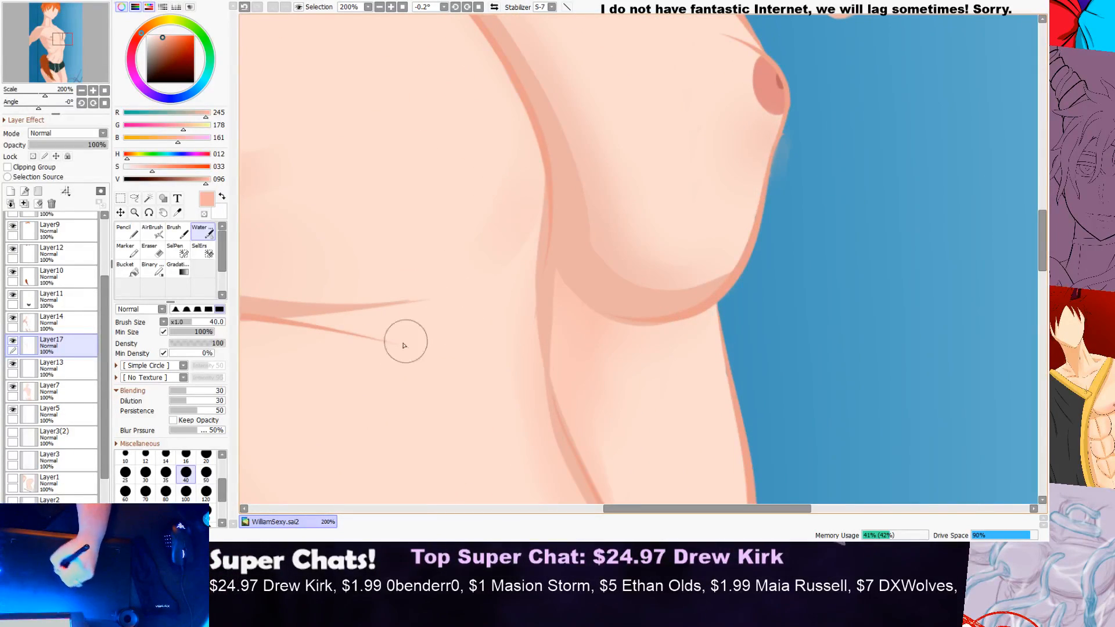
drag(540, 150, 463, 257)
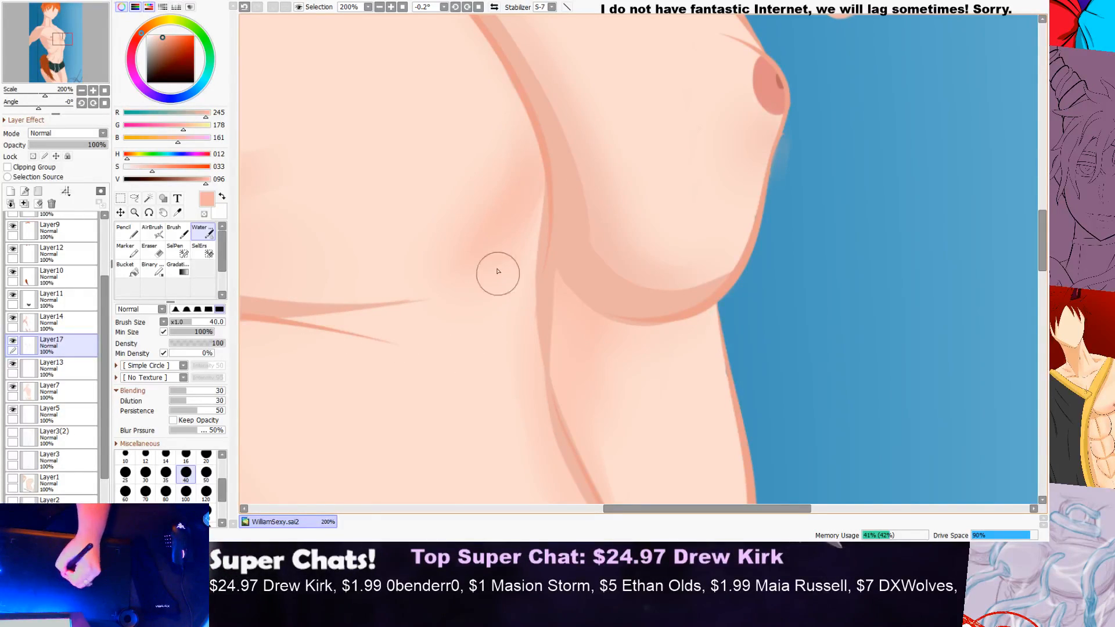
drag(323, 303, 541, 214)
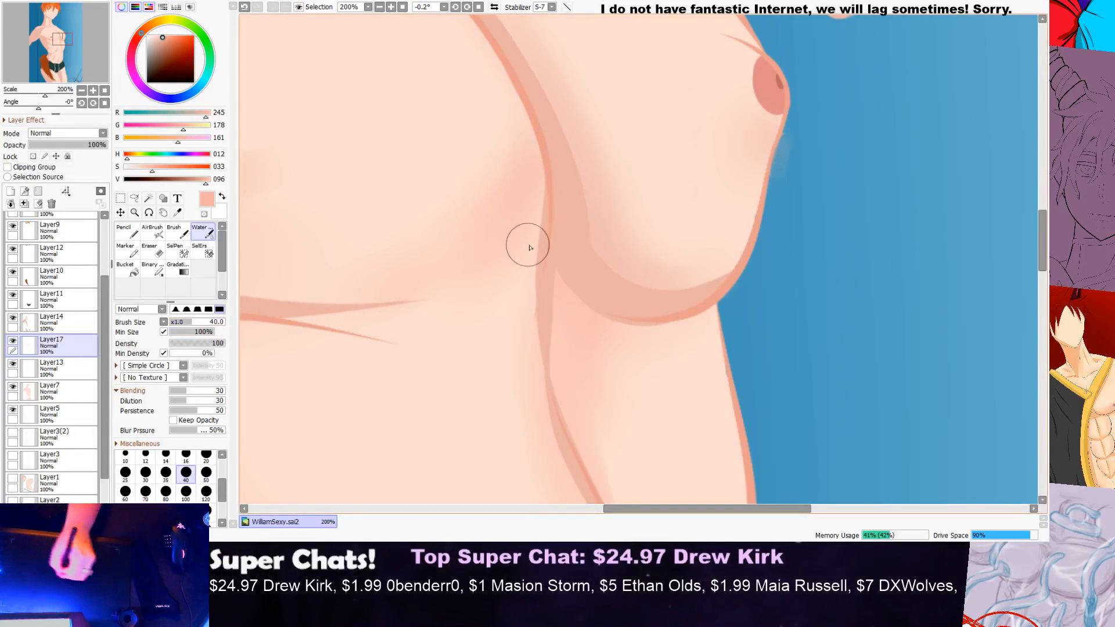
Step: Lightly fade the shading around the sternum line using the Eraser with the softest edge, size 700 and density 9
scroll(523, 246, down, 2)
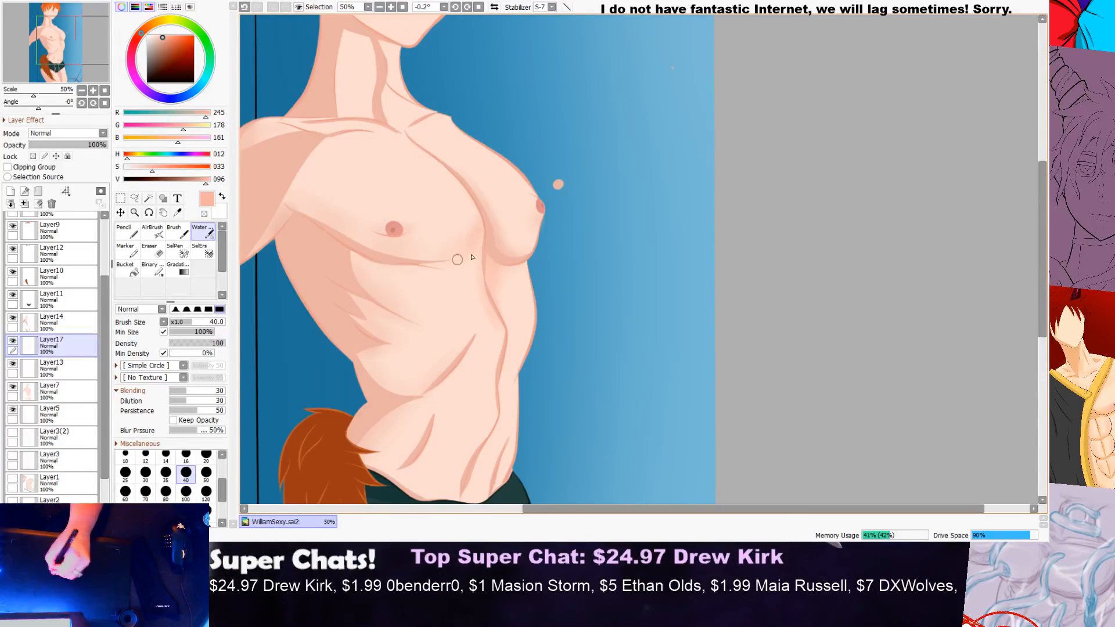
scroll(442, 269, down, 2)
scroll(444, 267, up, 5)
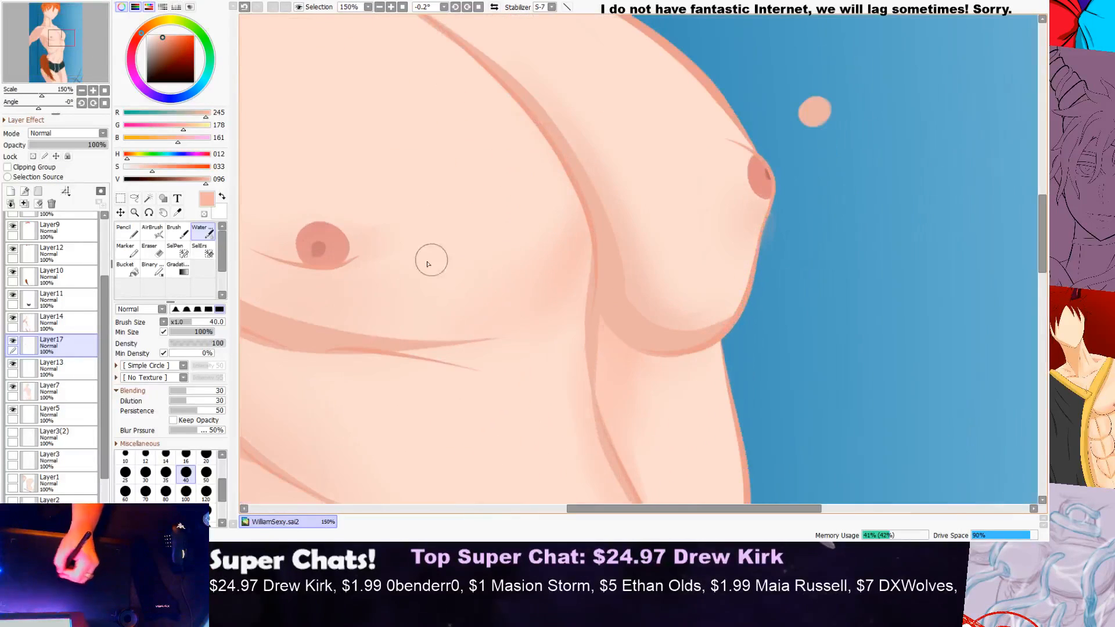
click(152, 250)
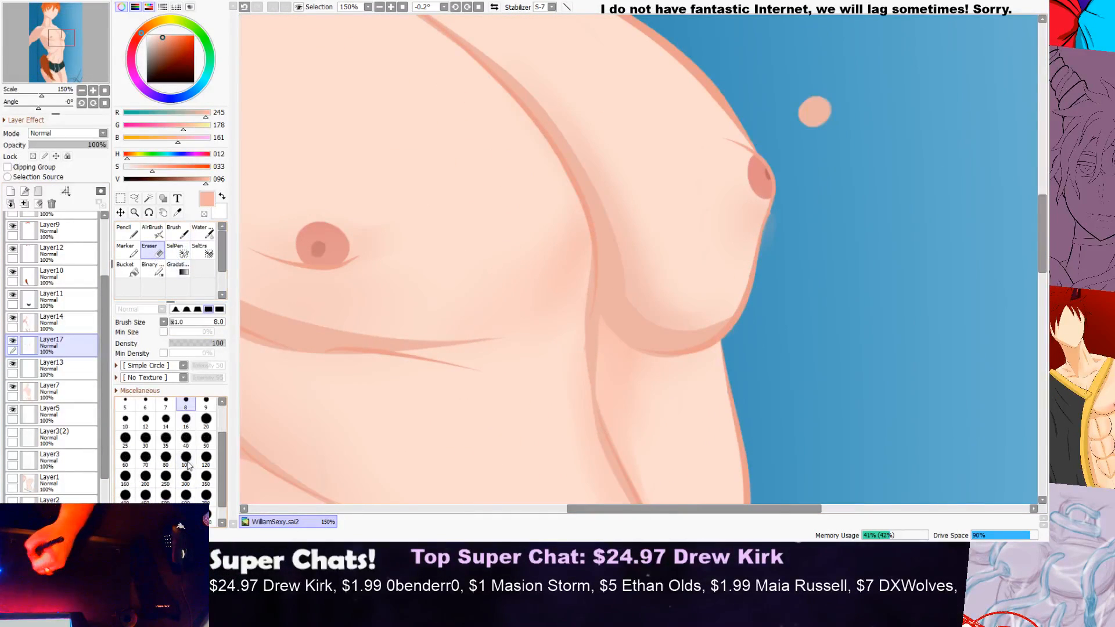
drag(221, 445, 221, 453)
click(175, 309)
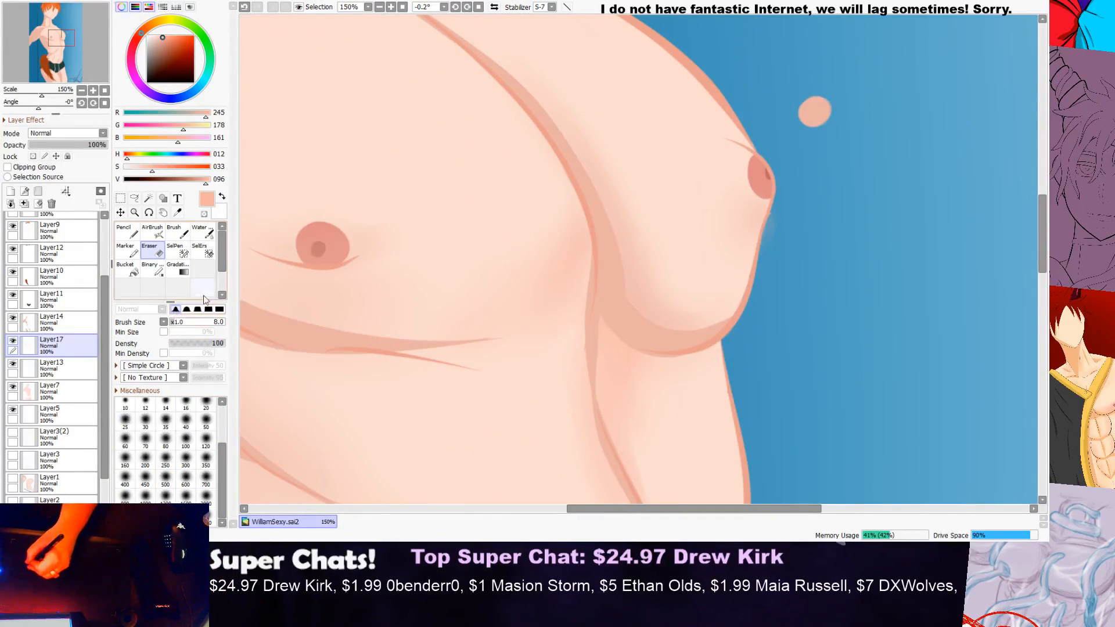
click(206, 478)
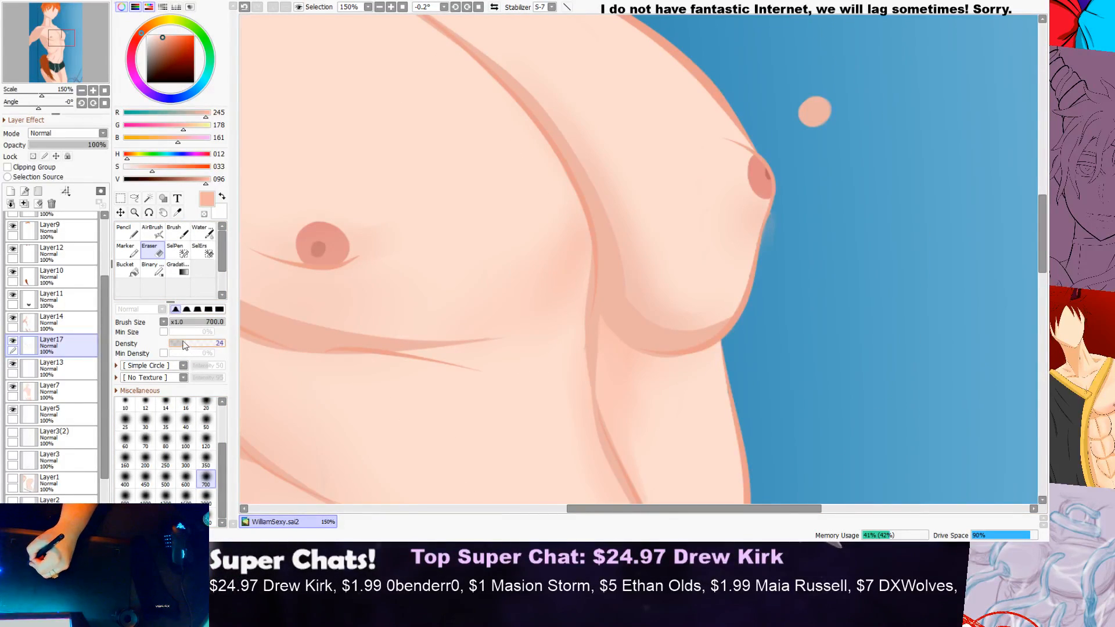
drag(570, 256, 600, 229)
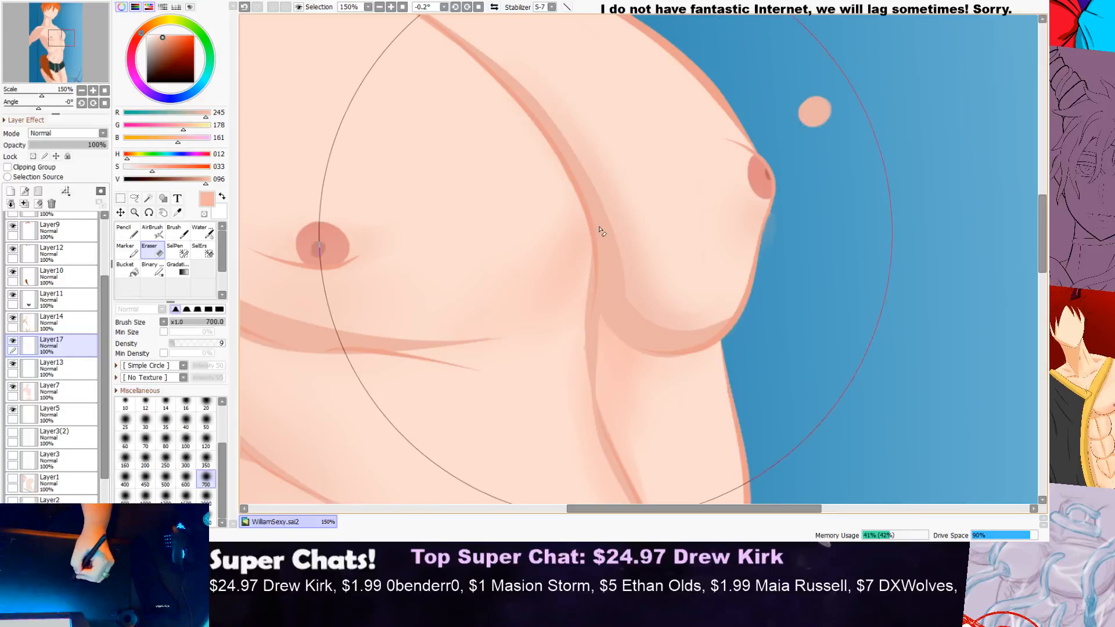
Step: Examine the faded chest shading against the whole torso and at closer range
key(ctrl+minus)
key(ctrl+minus)
key(ctrl+minus)
key(ctrl+minus)
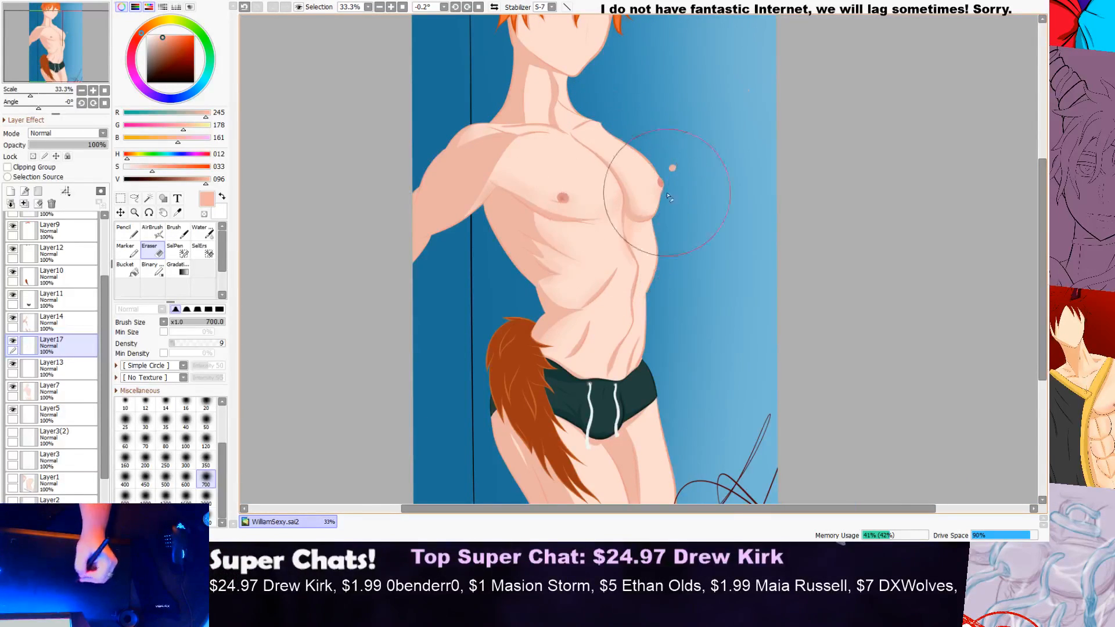
key(ctrl+minus)
scroll(755, 157, up, 4)
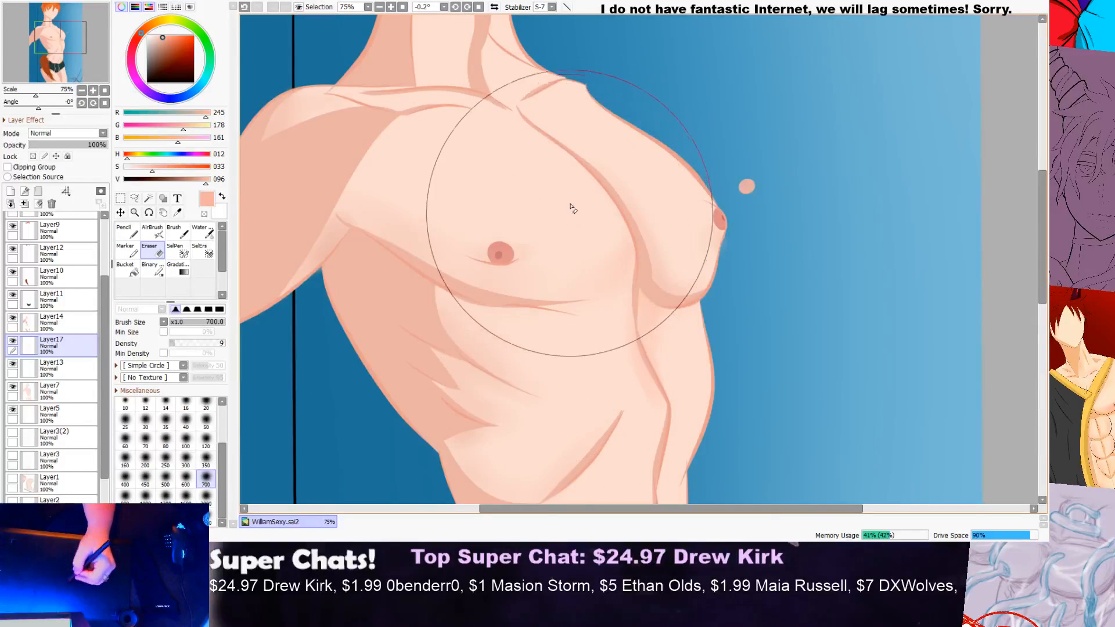
scroll(572, 215, down, 1)
scroll(607, 184, down, 3)
scroll(618, 163, up, 3)
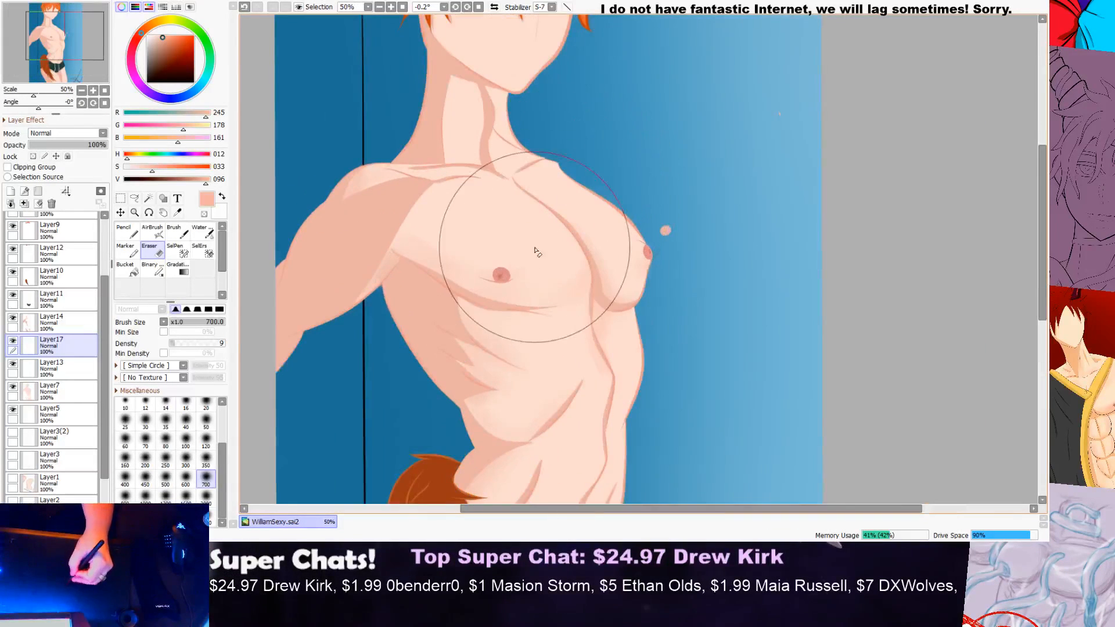
Step: Brush soft shading with the Water brush along the upper outer edge of the near pec, beside the shoulder shadow below the collarbone
click(126, 237)
click(176, 233)
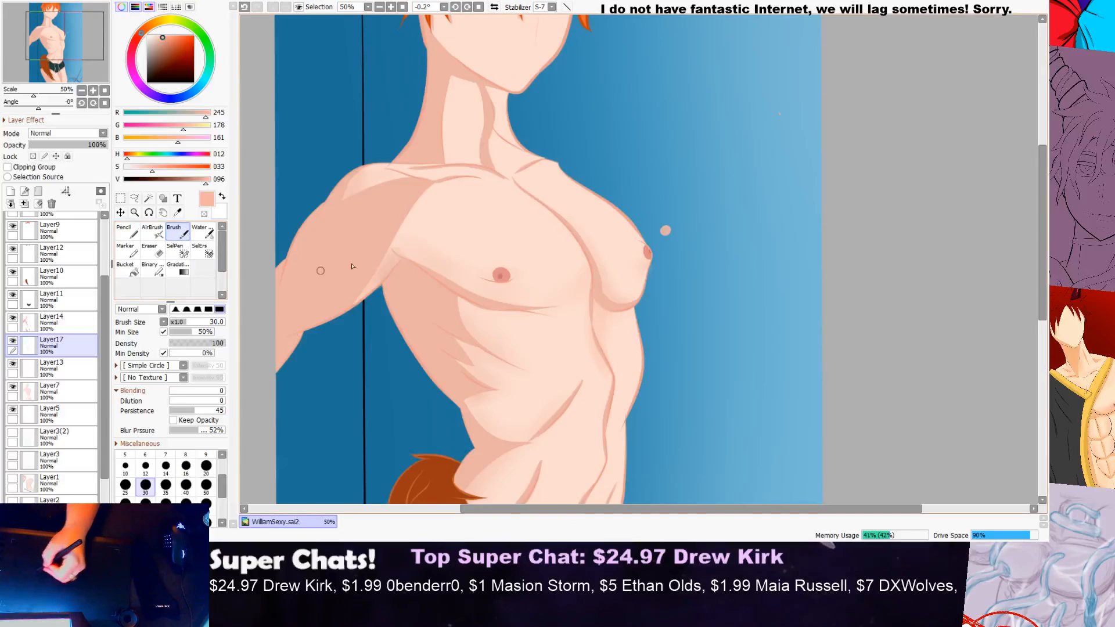
click(203, 233)
scroll(389, 254, up, 1)
scroll(388, 254, up, 1)
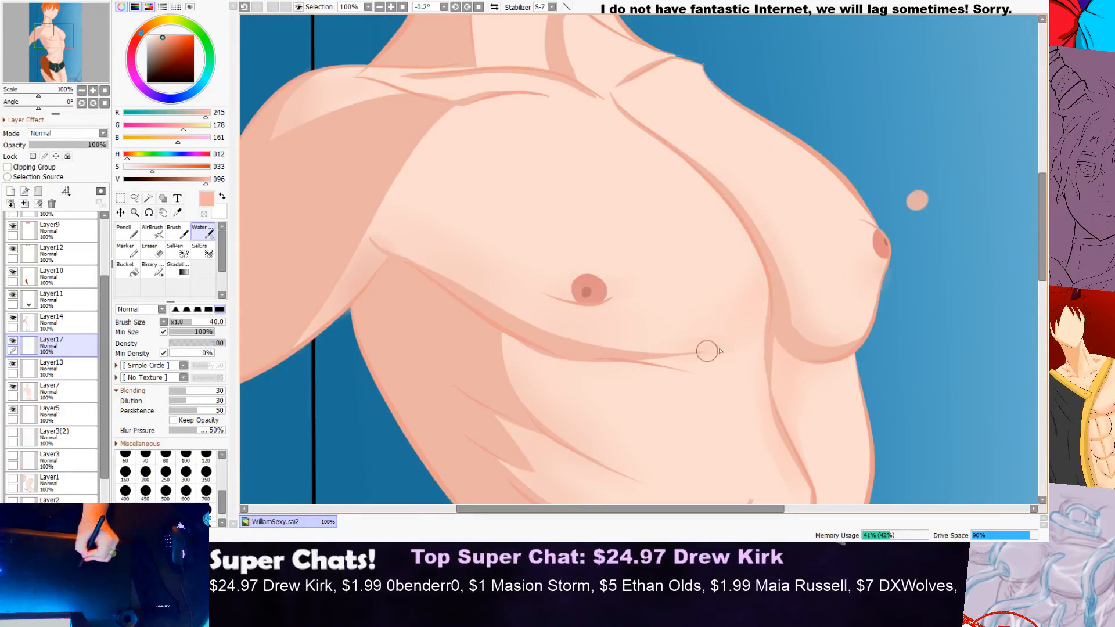
scroll(768, 305, down, 2)
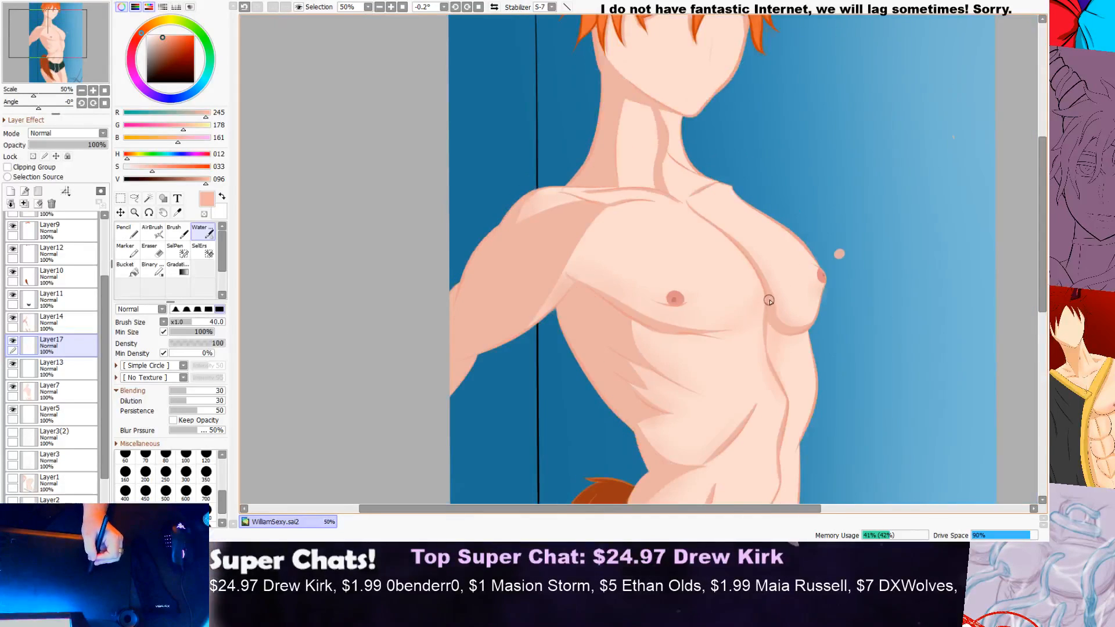
scroll(798, 288, up, 2)
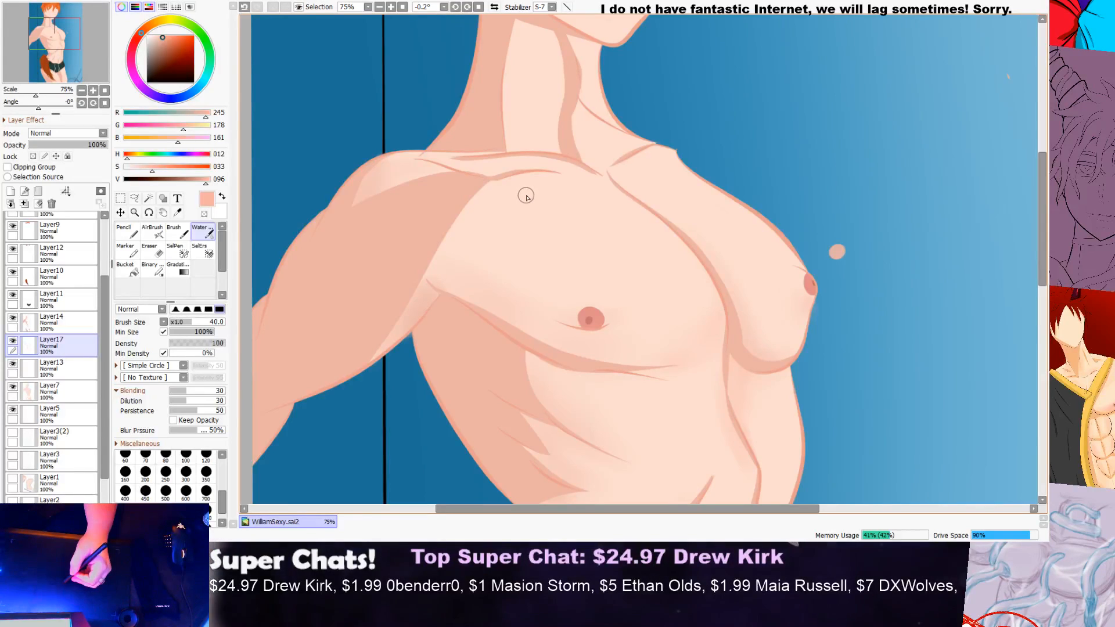
scroll(527, 198, down, 3)
scroll(535, 194, up, 6)
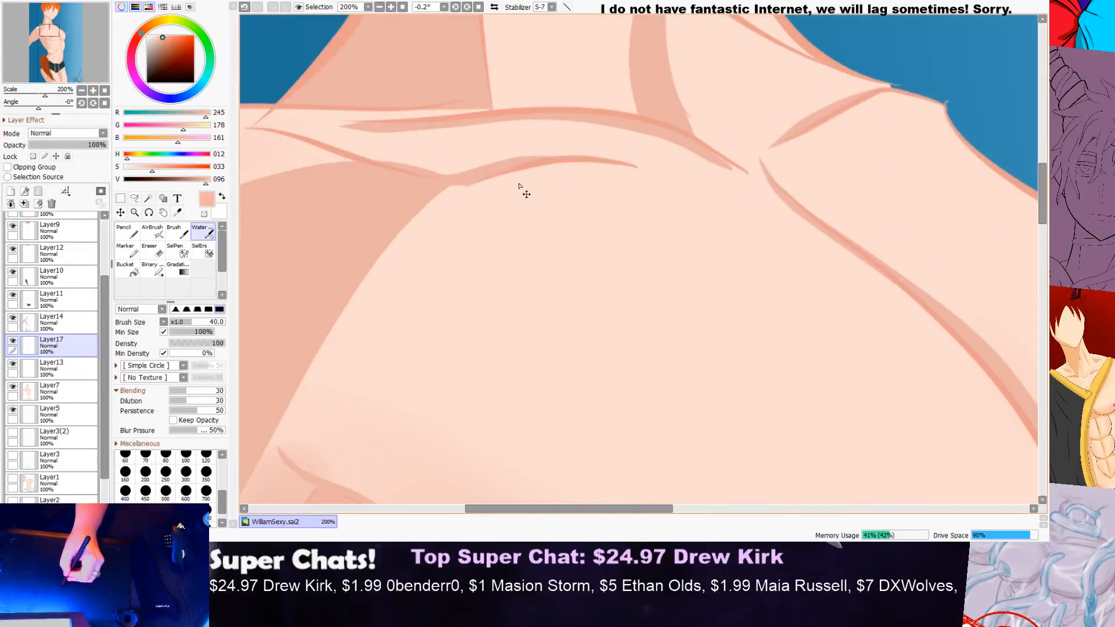
drag(456, 198, 351, 352)
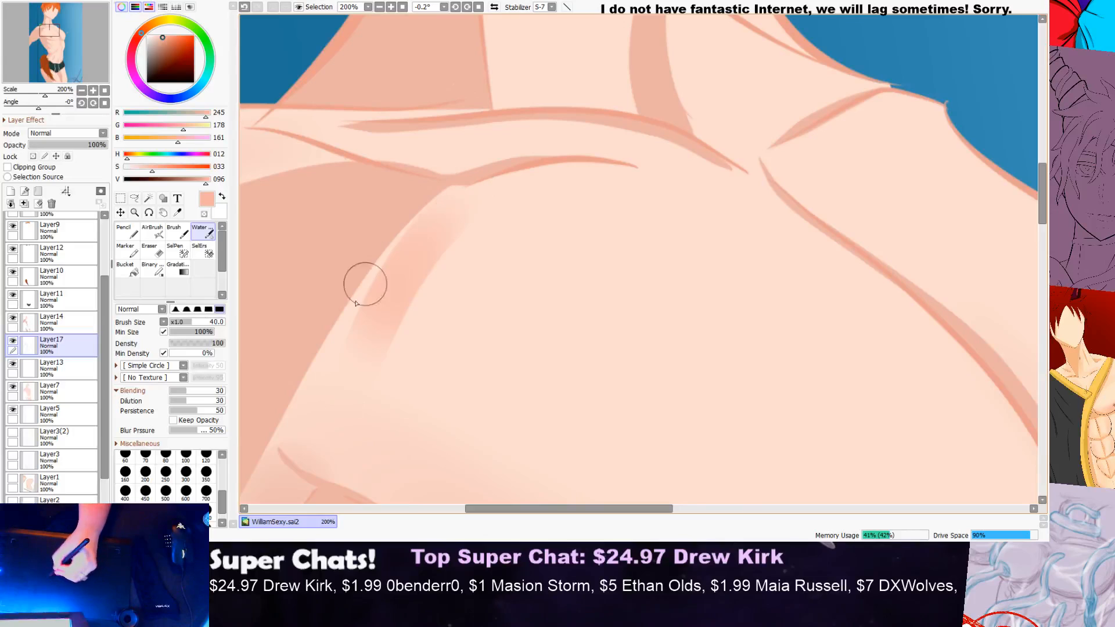
scroll(343, 334, down, 3)
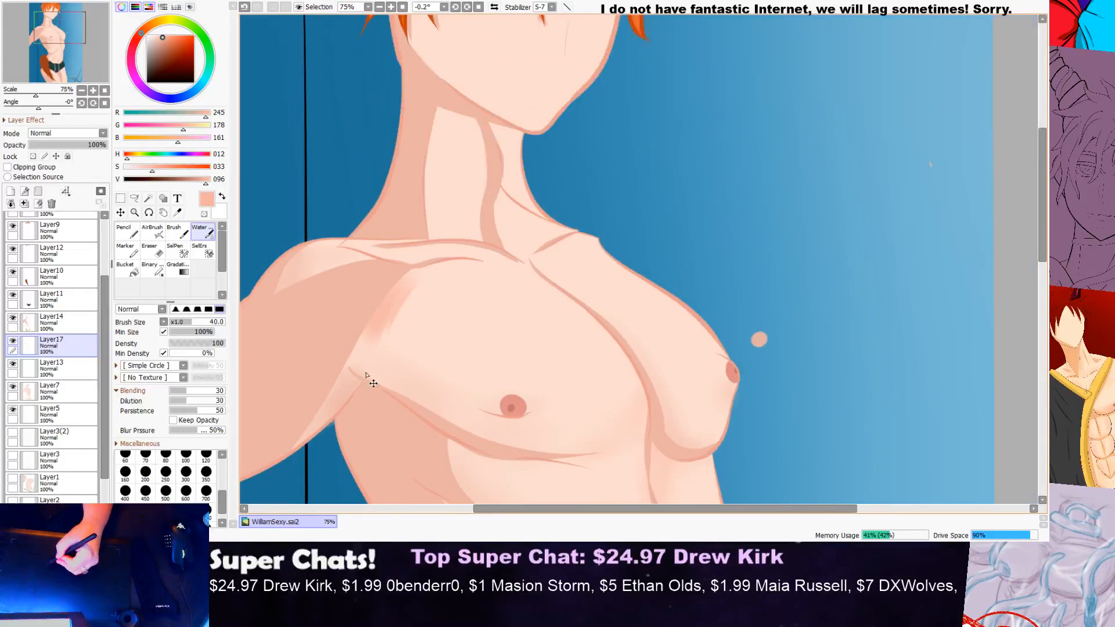
Step: Extend the soft shading down the near pec's outer edge to the armpit crease, blending it into the skin
scroll(373, 455, up, 4)
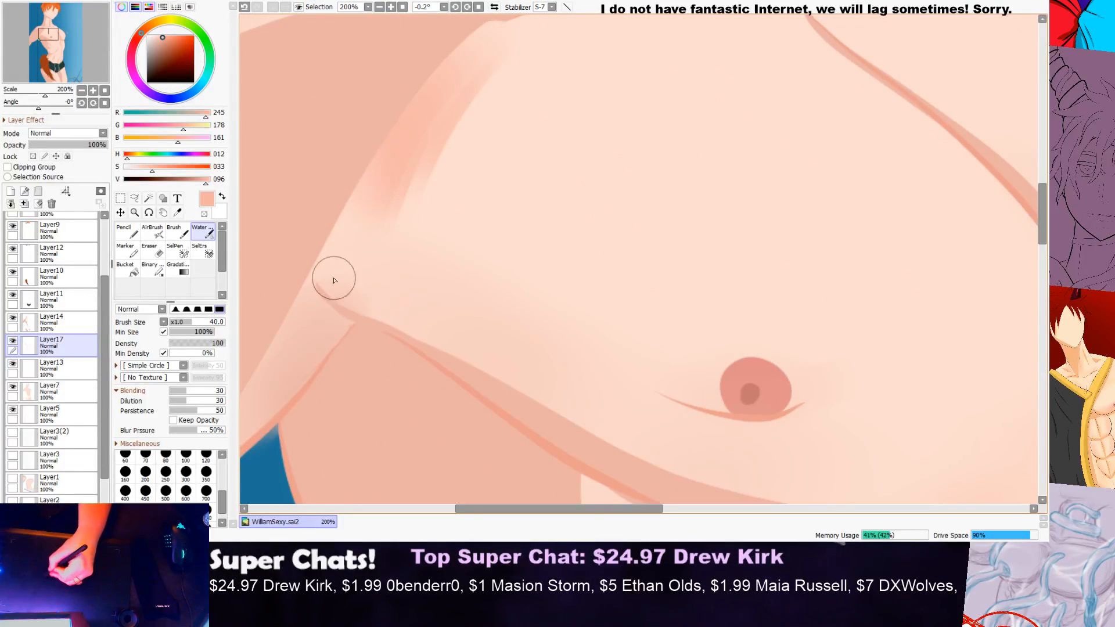
drag(343, 235, 354, 322)
drag(390, 219, 399, 366)
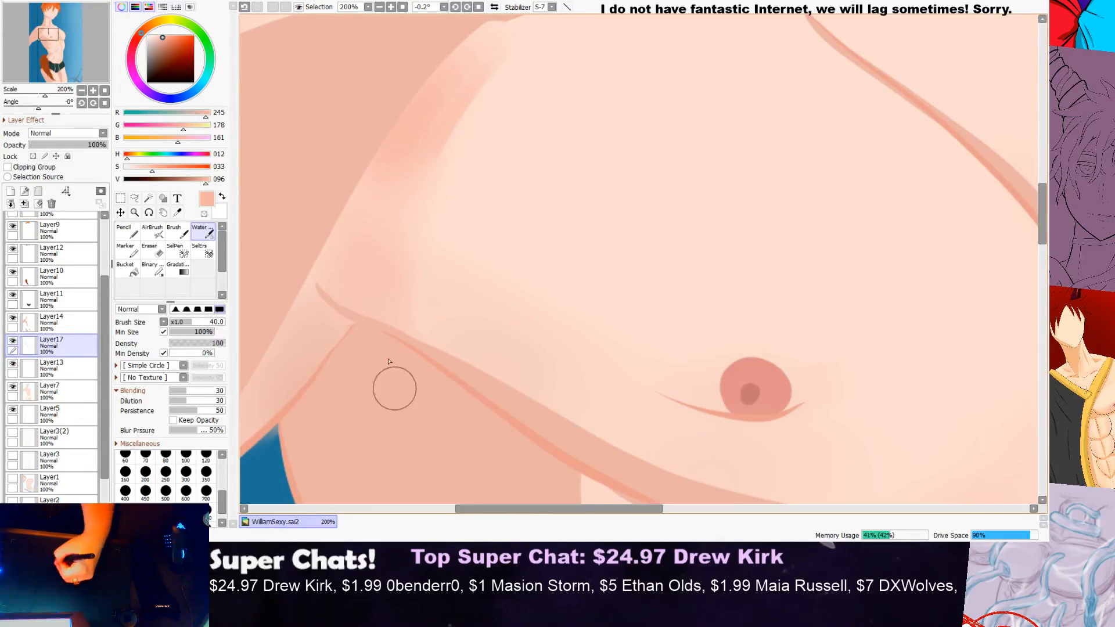
scroll(391, 346, down, 2)
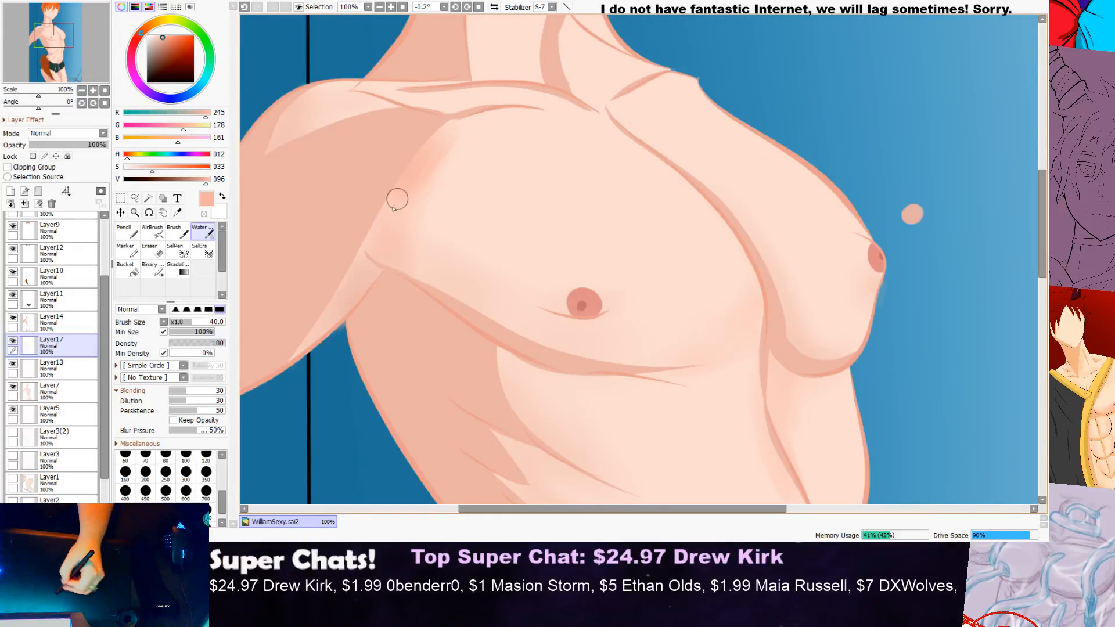
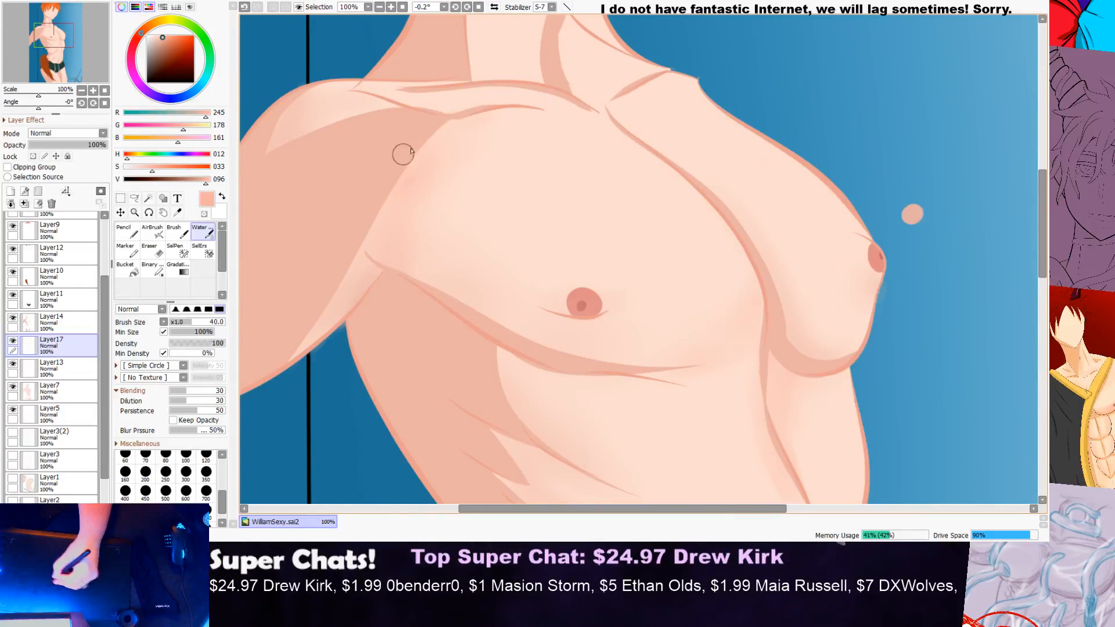
Step: Brush soft shading with the Water brush along the near pec's upper outer edge and over the top of the near shoulder
scroll(496, 134, down, 5)
scroll(585, 98, up, 5)
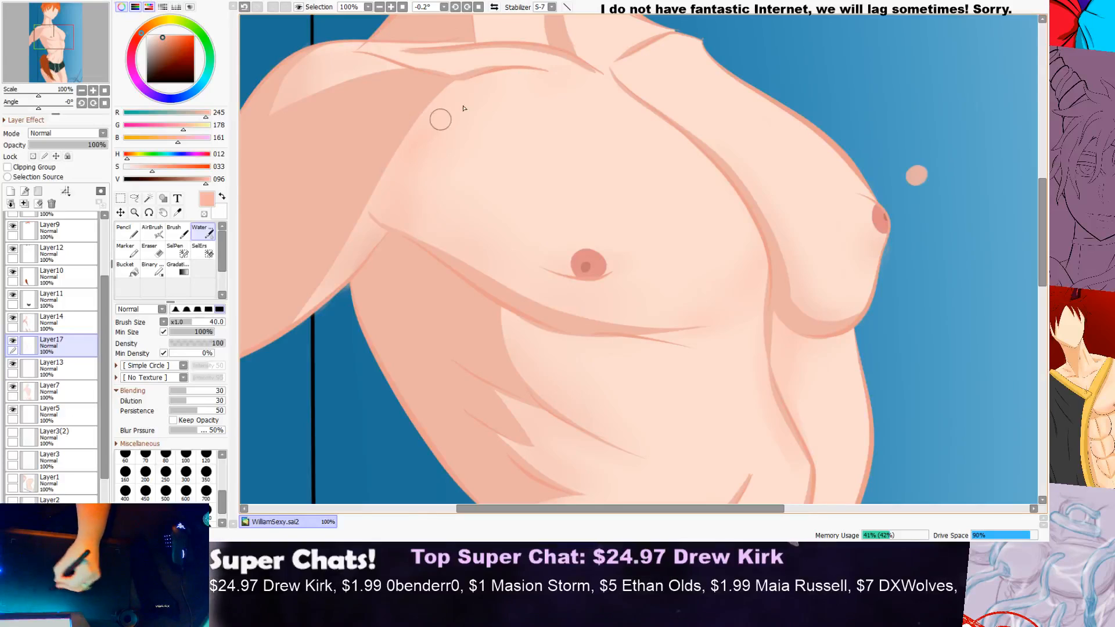
scroll(443, 189, down, 5)
scroll(546, 110, up, 3)
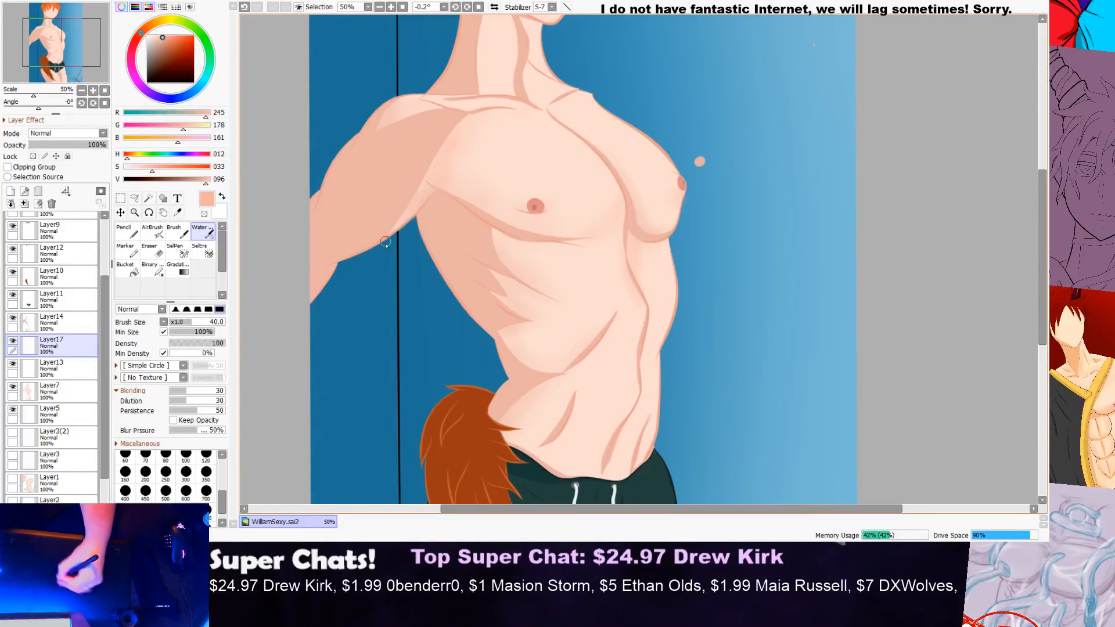
scroll(406, 206, up, 2)
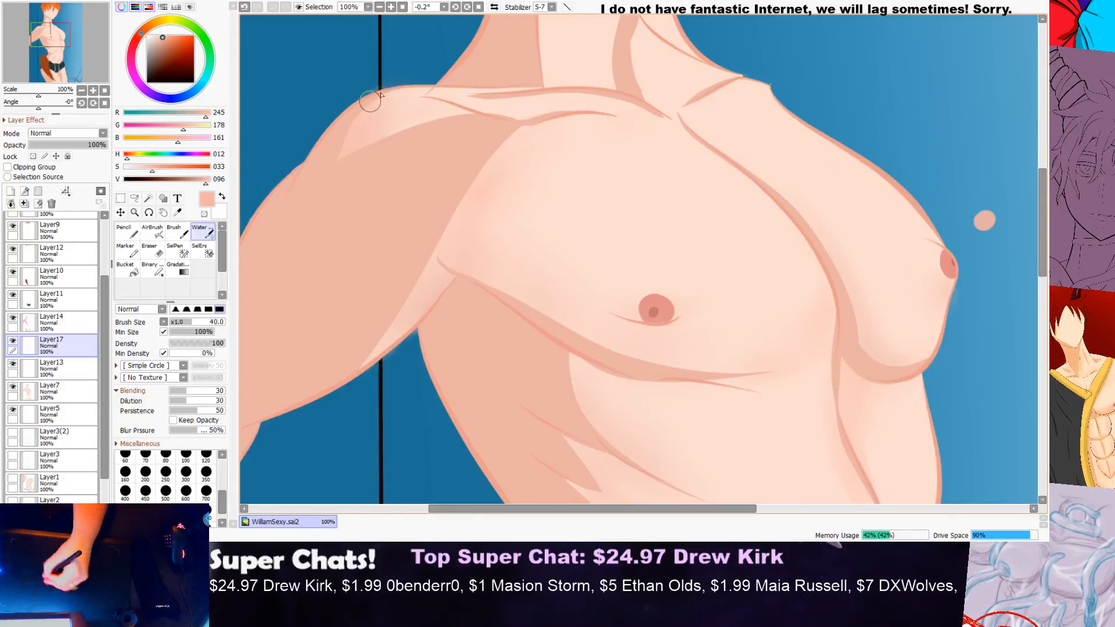
scroll(354, 129, down, 3)
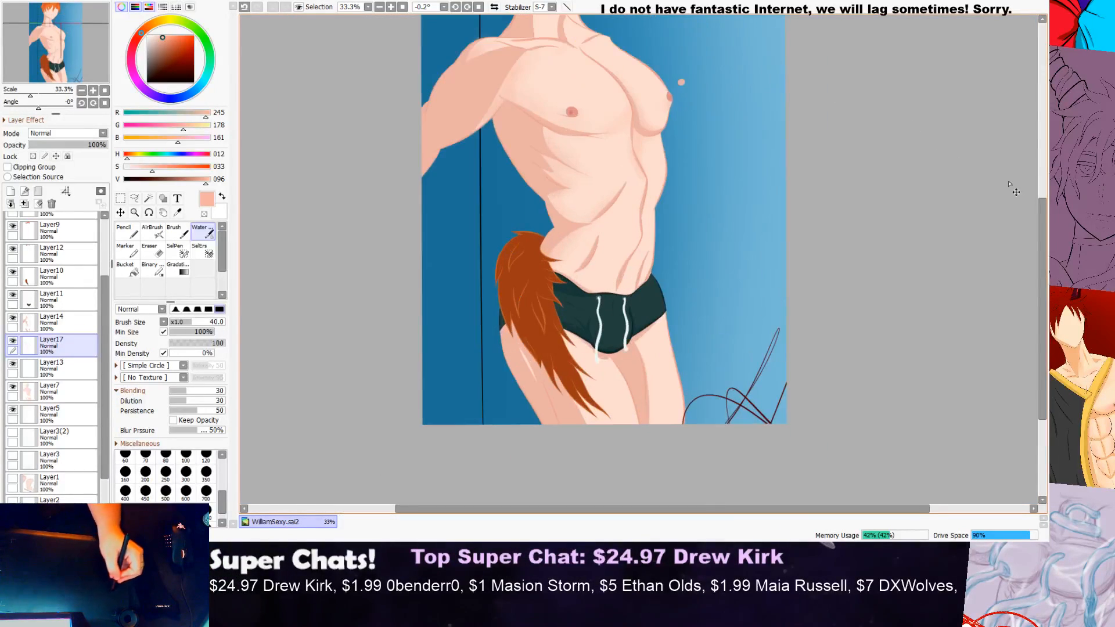
drag(1046, 218, 1046, 176)
scroll(529, 156, up, 4)
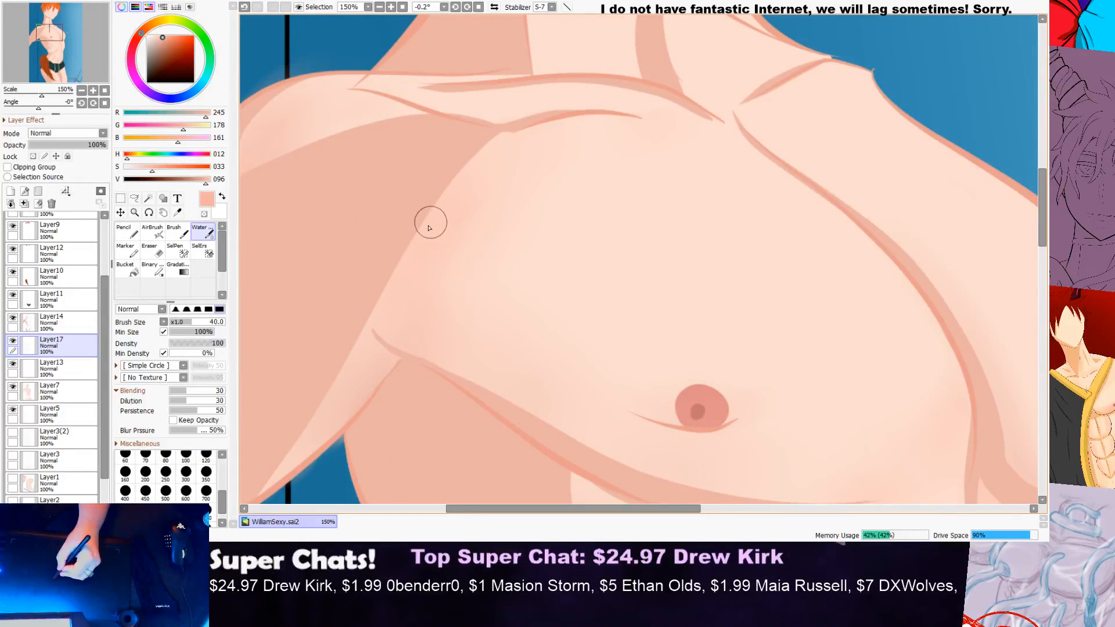
scroll(428, 248, down, 3)
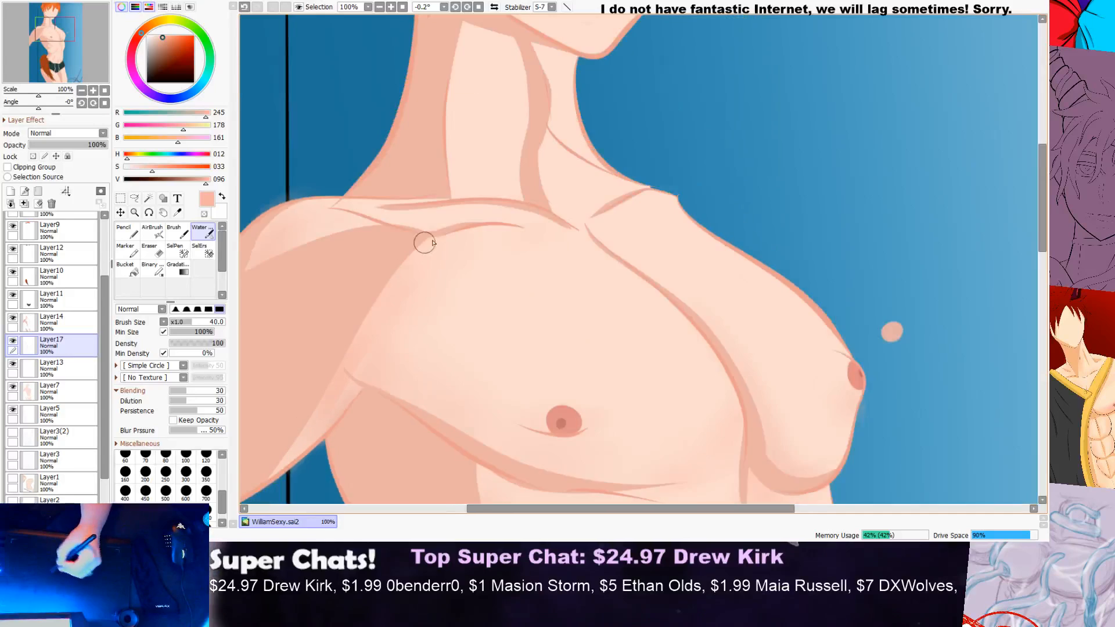
Step: Blend soft shading into the upper chest just below the near collarbone's lower fold line
scroll(497, 211, down, 1)
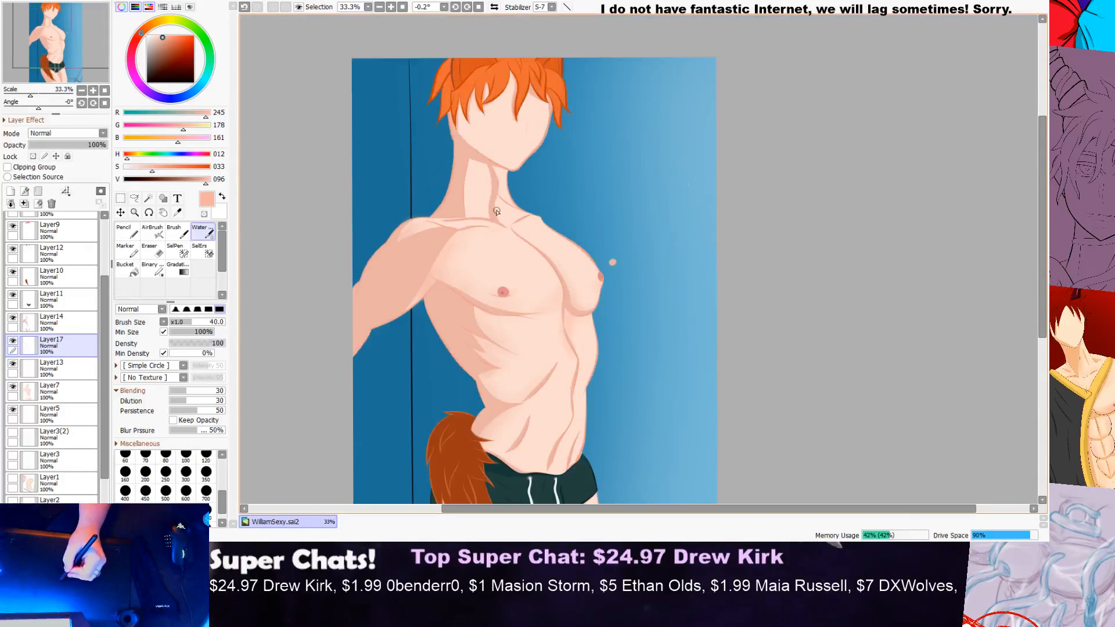
scroll(454, 266, up, 2)
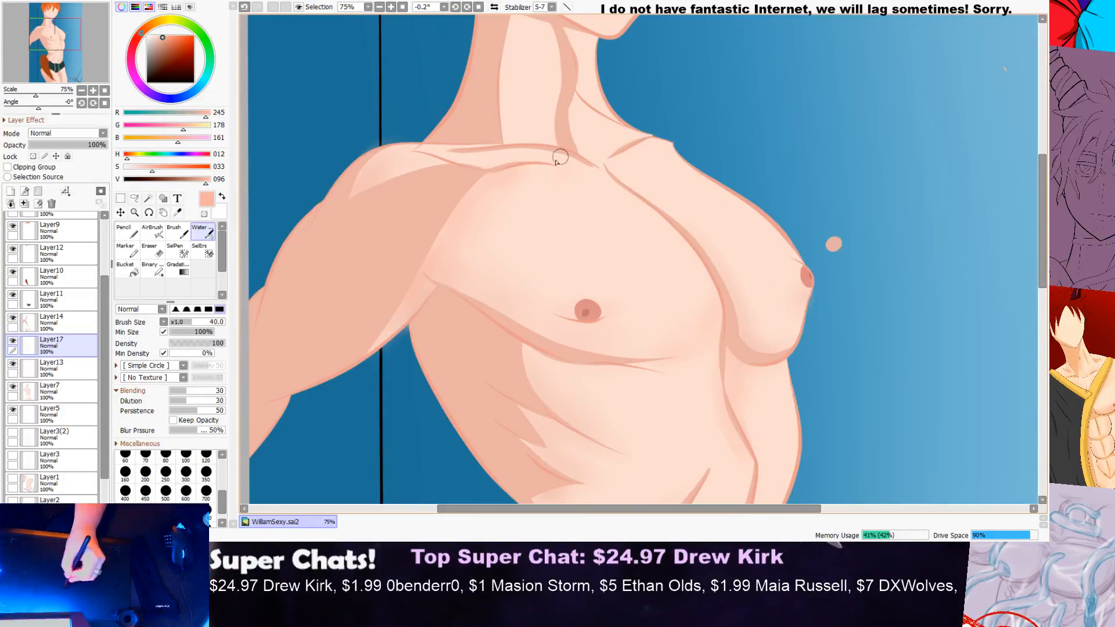
scroll(598, 162, down, 5)
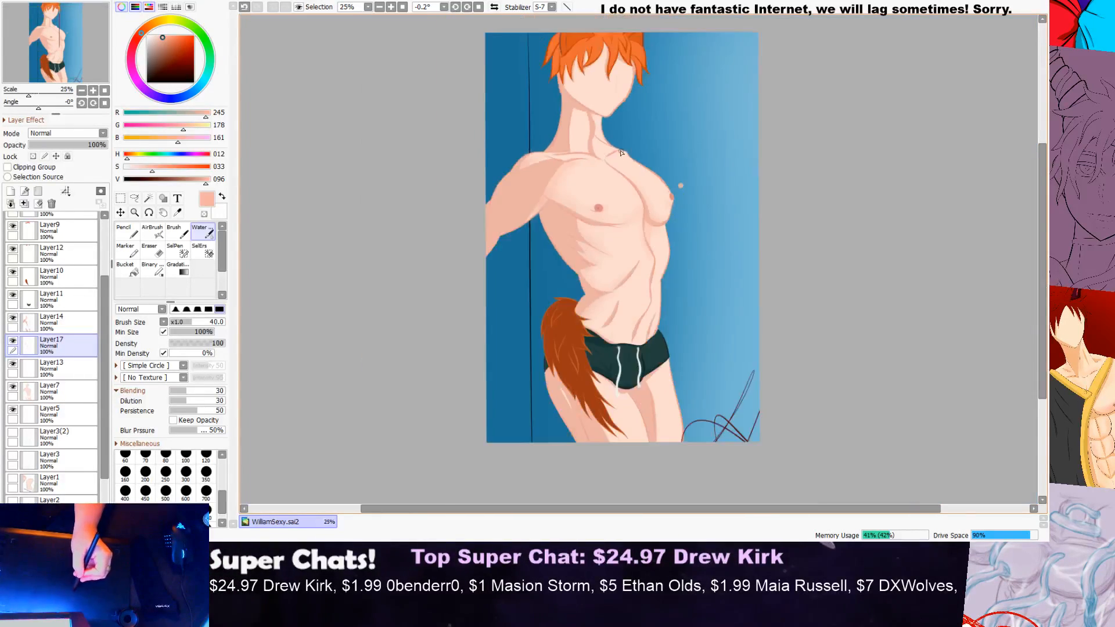
scroll(688, 141, up, 1)
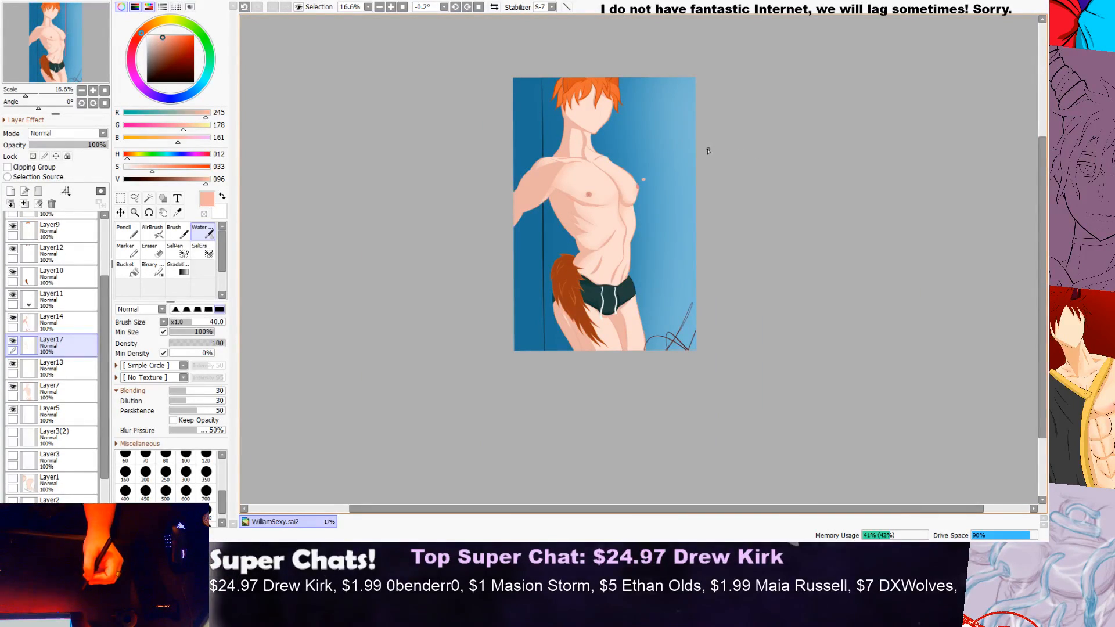
scroll(634, 169, up, 4)
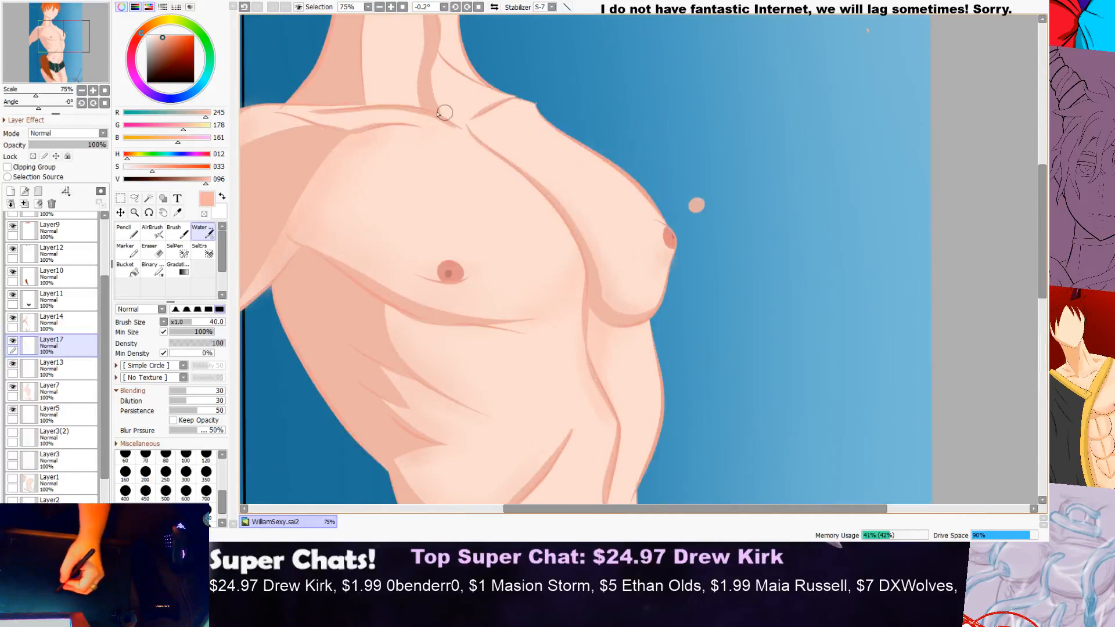
scroll(420, 143, down, 1)
scroll(436, 138, up, 5)
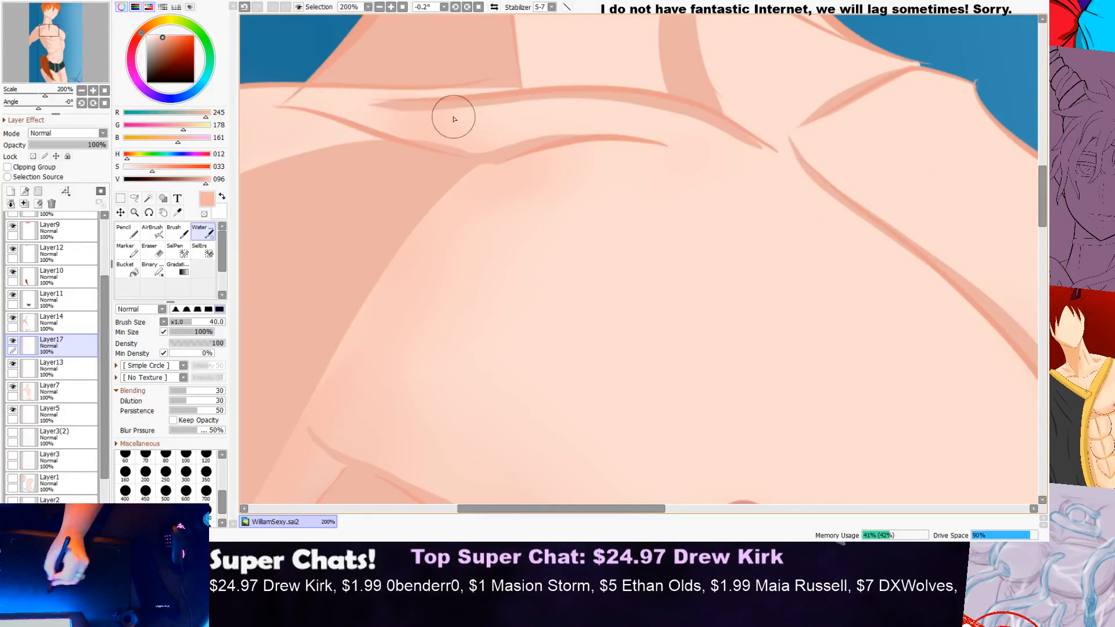
Step: Shade the strip between the two fold lines of the near collarbone, blending it softly toward the throat
scroll(547, 114, down, 5)
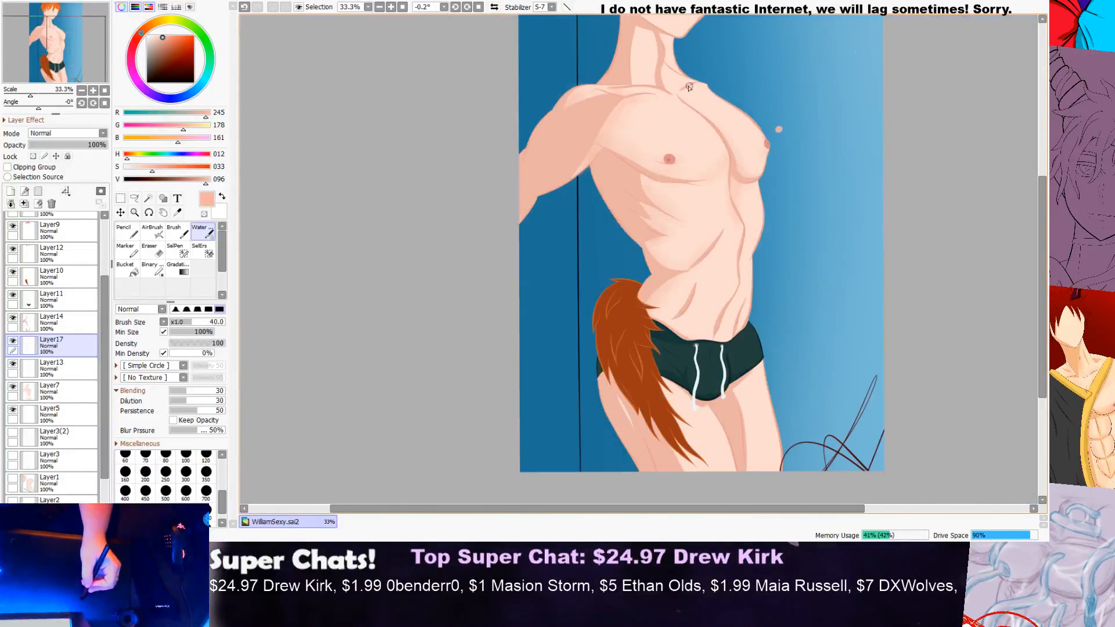
drag(1041, 198, 1041, 153)
scroll(583, 193, up, 3)
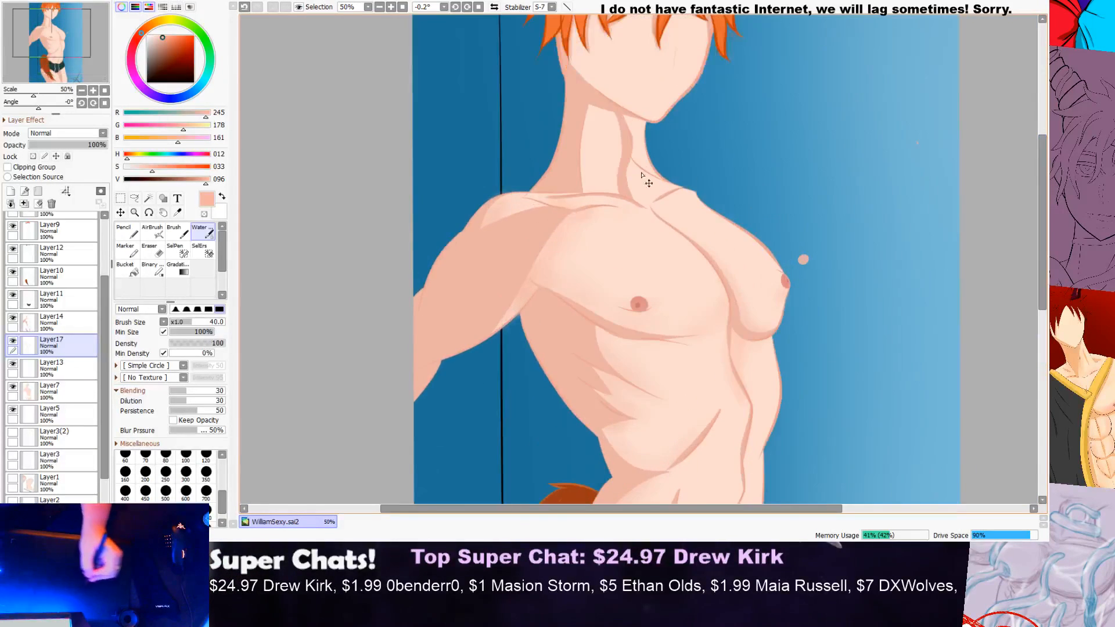
mouse_move(659, 216)
mouse_down()
mouse_move(621, 209)
mouse_move(517, 237)
mouse_move(575, 216)
mouse_move(641, 213)
mouse_move(562, 199)
mouse_move(501, 222)
mouse_move(632, 210)
mouse_move(657, 227)
mouse_up()
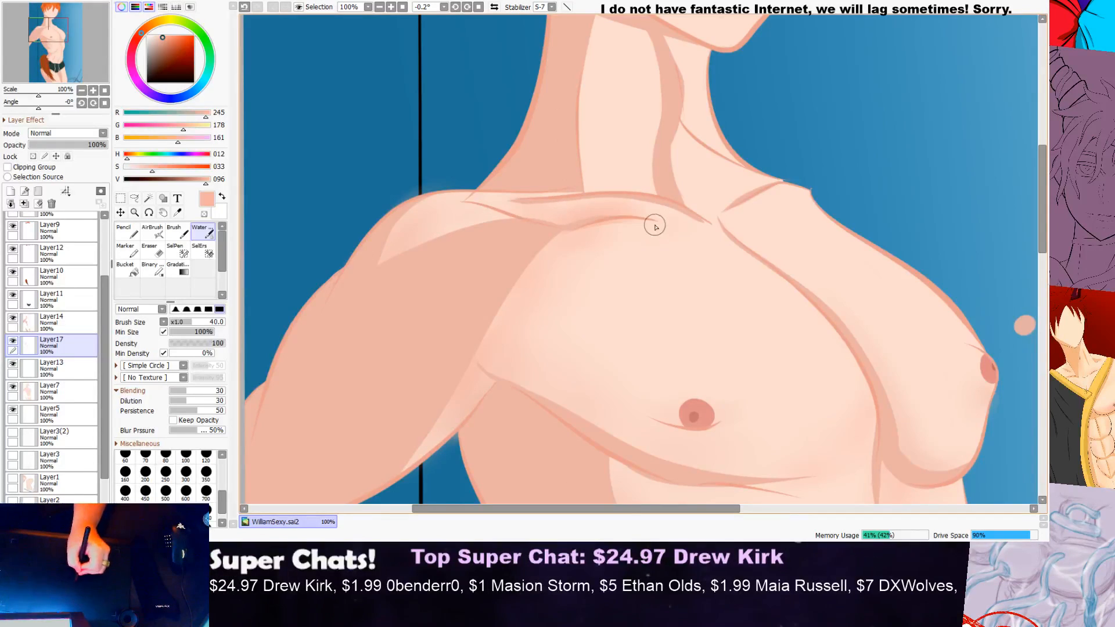
scroll(501, 202, down, 2)
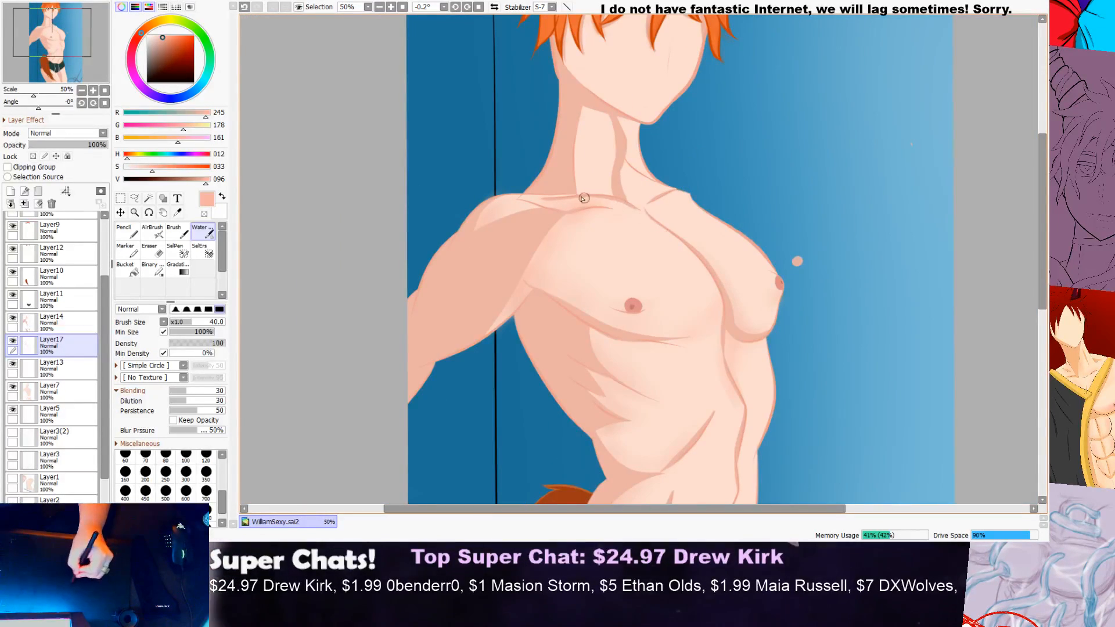
Step: Brush soft shading into the hollow at the base of the neck and on both sides of the far collarbone line
scroll(712, 211, up, 4)
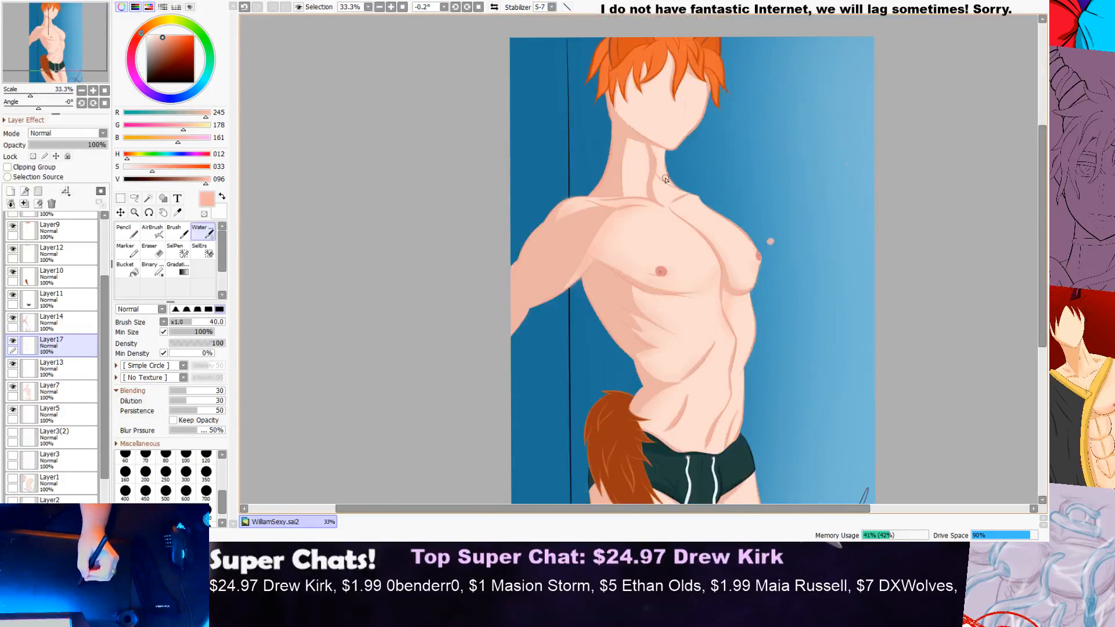
drag(703, 262, 617, 316)
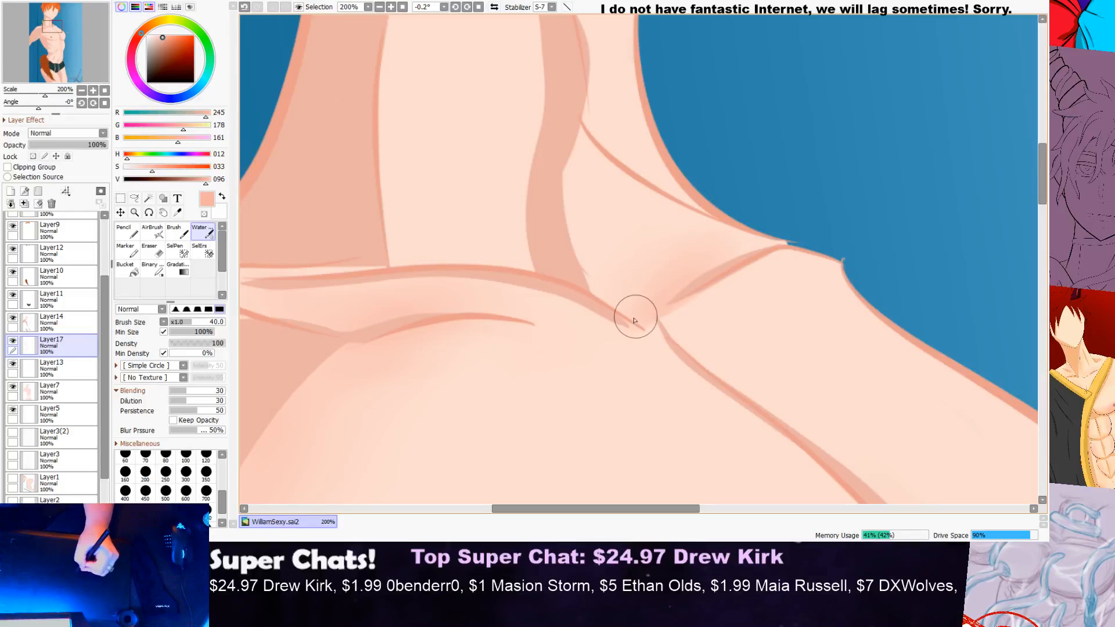
scroll(761, 238, down, 3)
scroll(777, 227, up, 3)
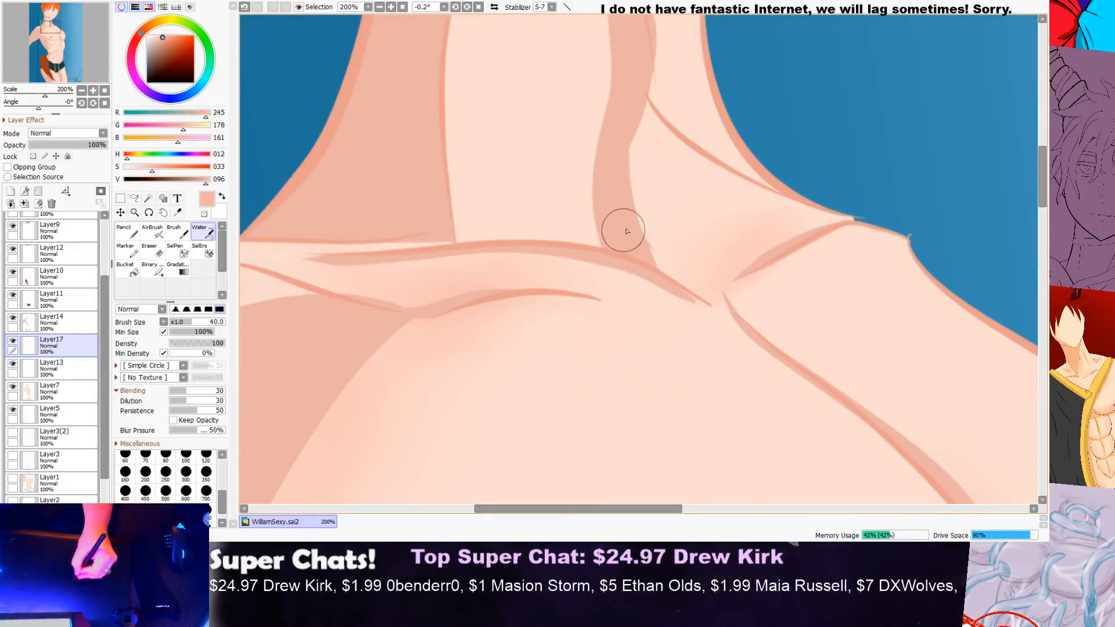
scroll(808, 219, down, 4)
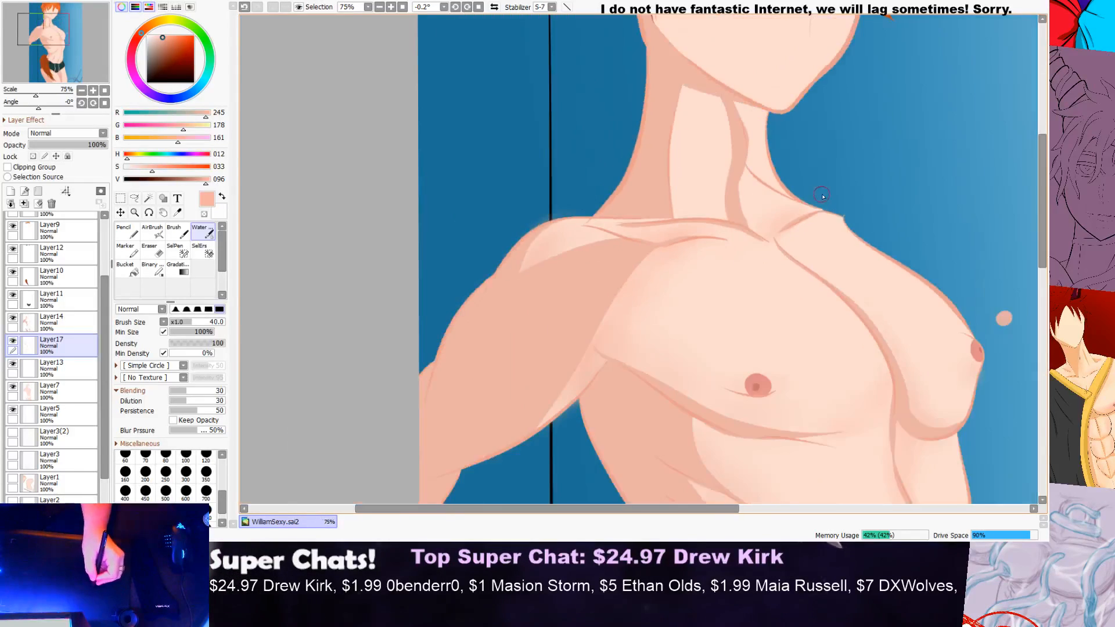
scroll(900, 239, up, 4)
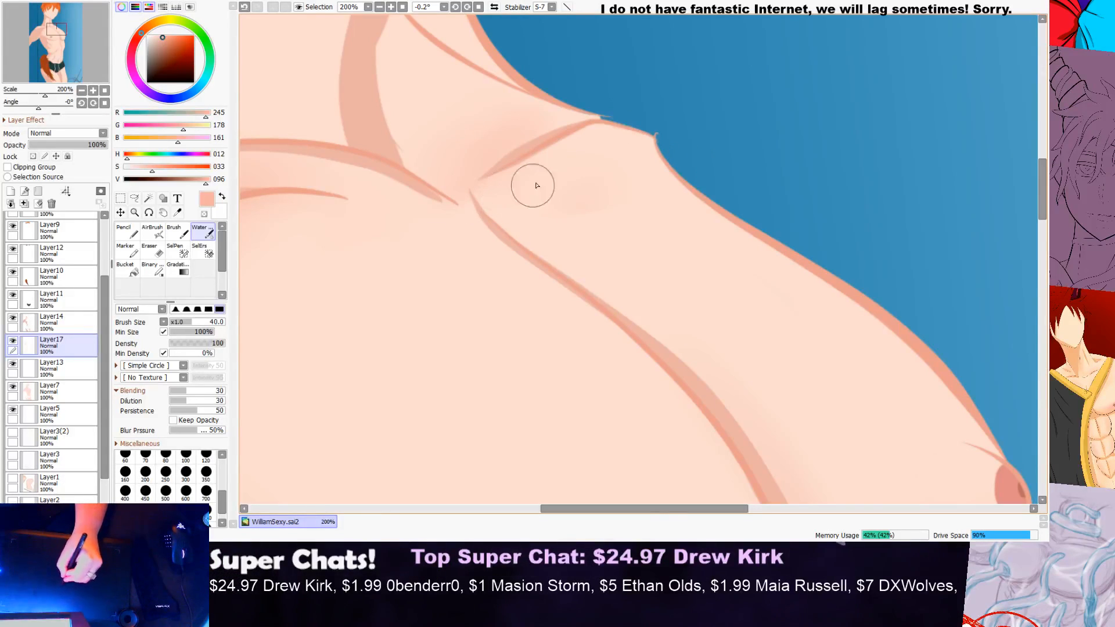
scroll(521, 236, down, 4)
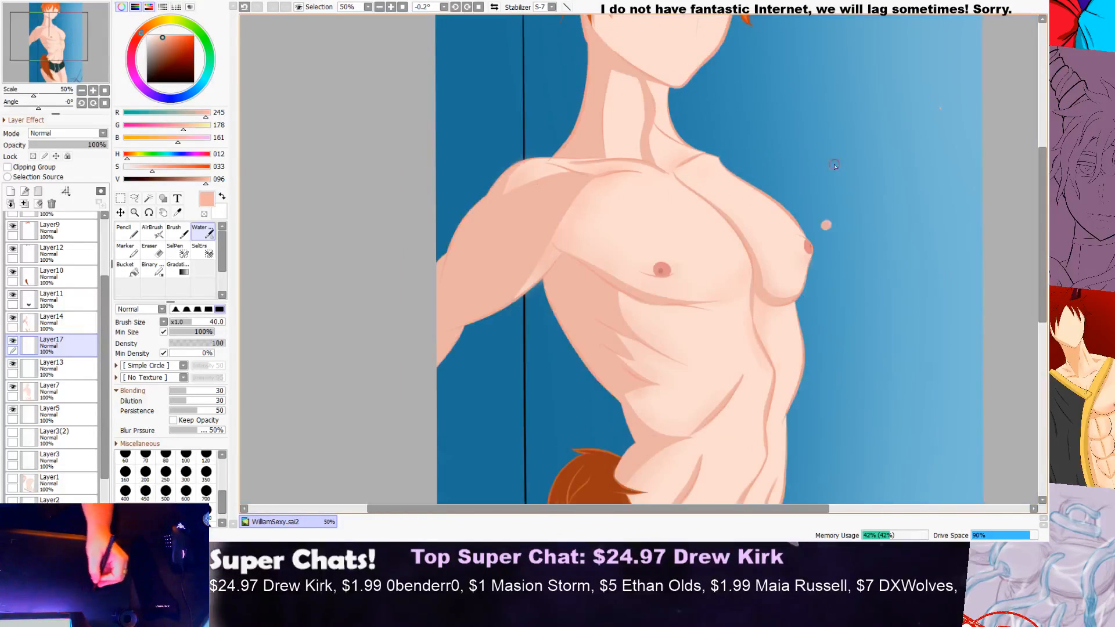
Step: Build up soft diagonal shading on the lower abdomen, from beside the centre fold down to the waistband of the shorts
drag(1020, 236, 995, 271)
scroll(744, 270, up, 2)
scroll(745, 270, up, 1)
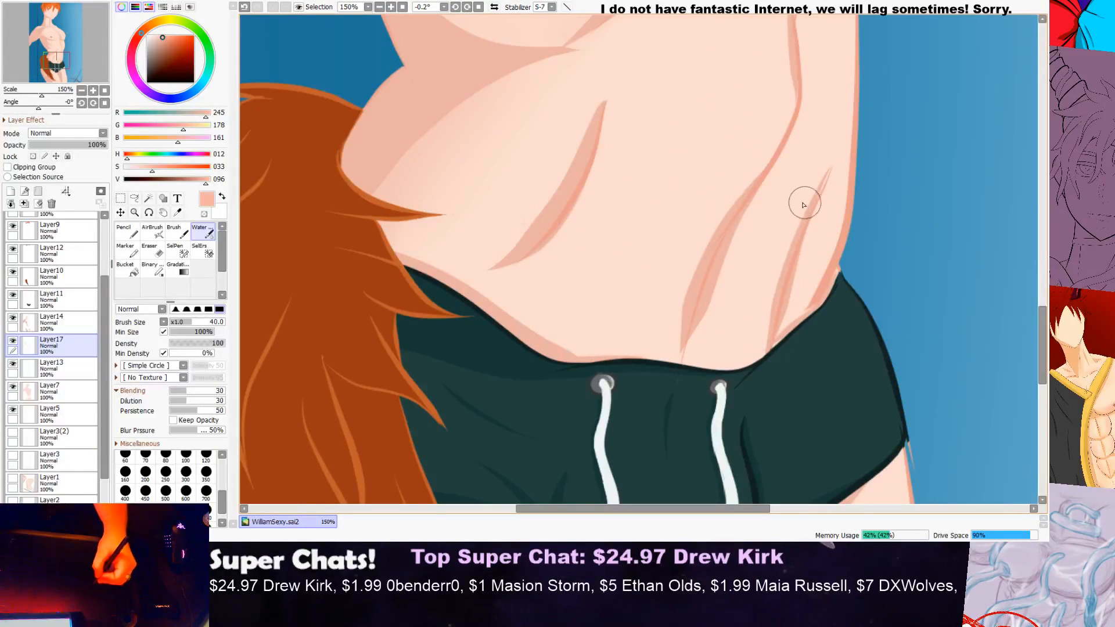
mouse_move(754, 313)
mouse_down()
mouse_move(764, 223)
mouse_move(596, 342)
mouse_up()
drag(746, 192, 561, 343)
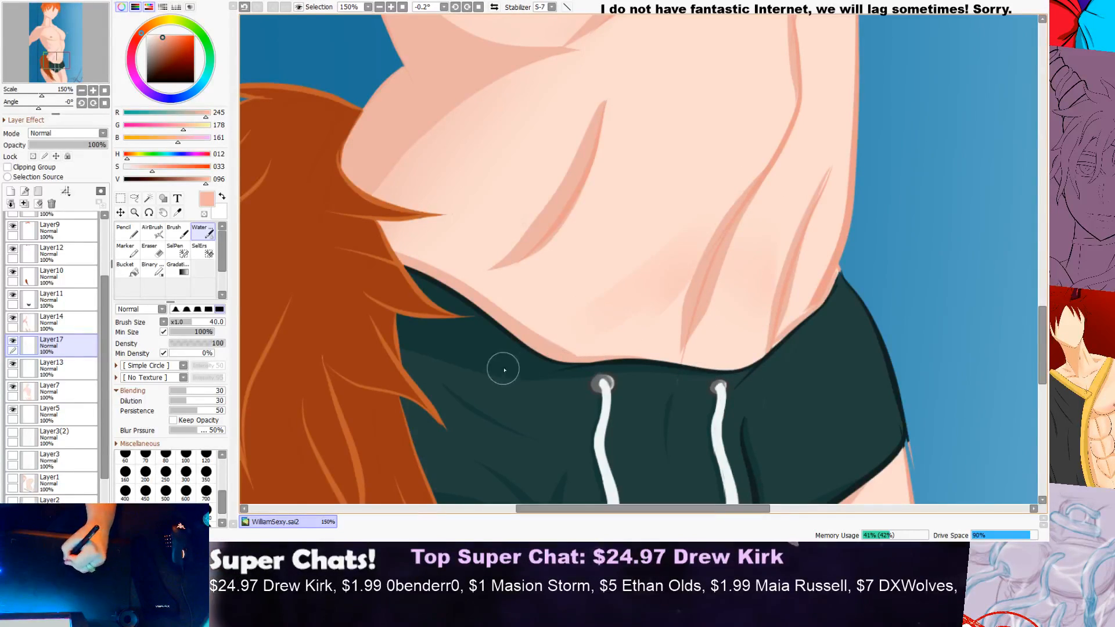
drag(707, 245, 542, 350)
drag(653, 278, 589, 361)
drag(752, 226, 577, 378)
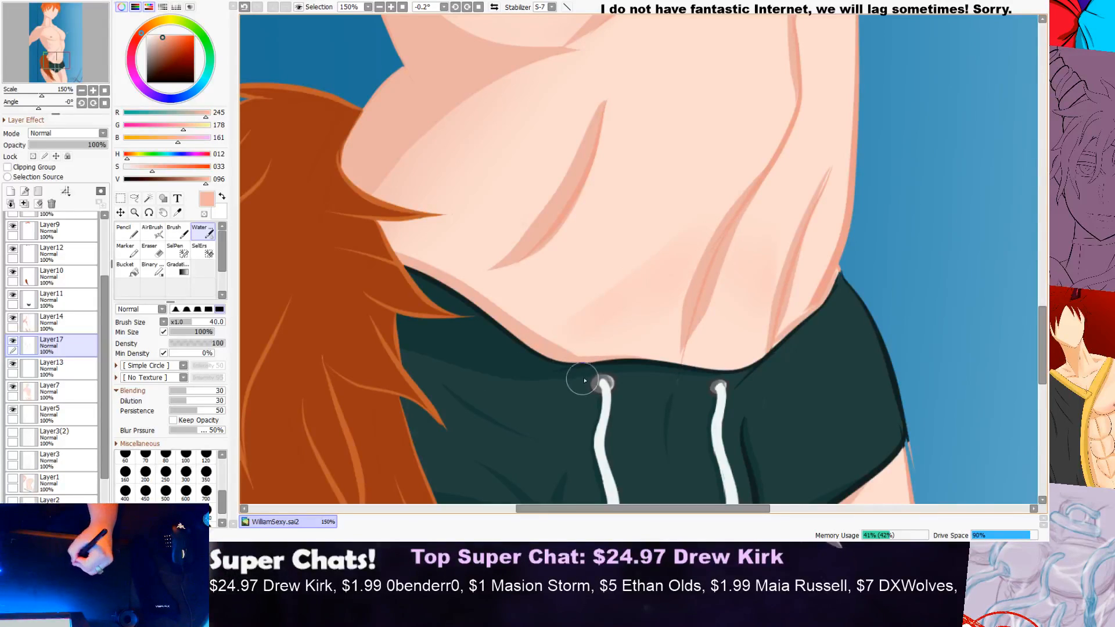
drag(739, 256, 626, 366)
drag(698, 290, 601, 397)
drag(763, 161, 619, 300)
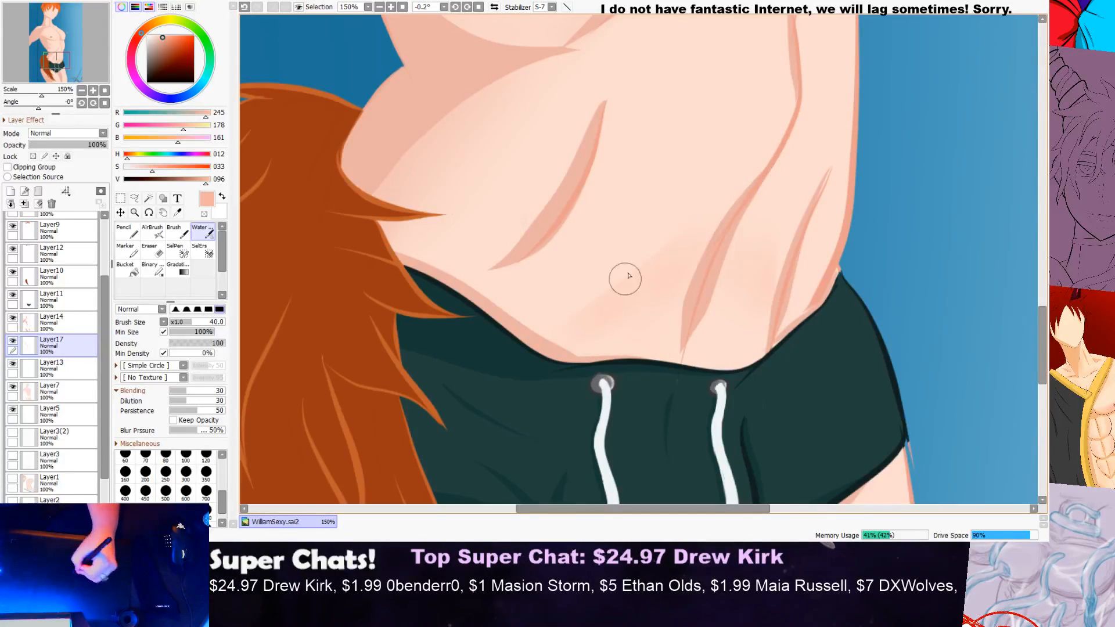
drag(753, 173, 575, 341)
drag(733, 182, 528, 370)
drag(681, 211, 552, 399)
drag(668, 251, 542, 402)
drag(675, 230, 544, 354)
drag(709, 211, 636, 341)
drag(650, 263, 521, 374)
drag(643, 245, 523, 359)
drag(675, 197, 561, 351)
drag(674, 265, 555, 374)
drag(617, 310, 526, 401)
drag(627, 284, 514, 382)
mouse_move(670, 264)
mouse_down()
mouse_move(576, 367)
mouse_move(587, 407)
mouse_up()
drag(667, 311, 654, 347)
mouse_move(686, 262)
mouse_down()
mouse_move(553, 429)
mouse_move(656, 310)
mouse_move(643, 385)
mouse_up()
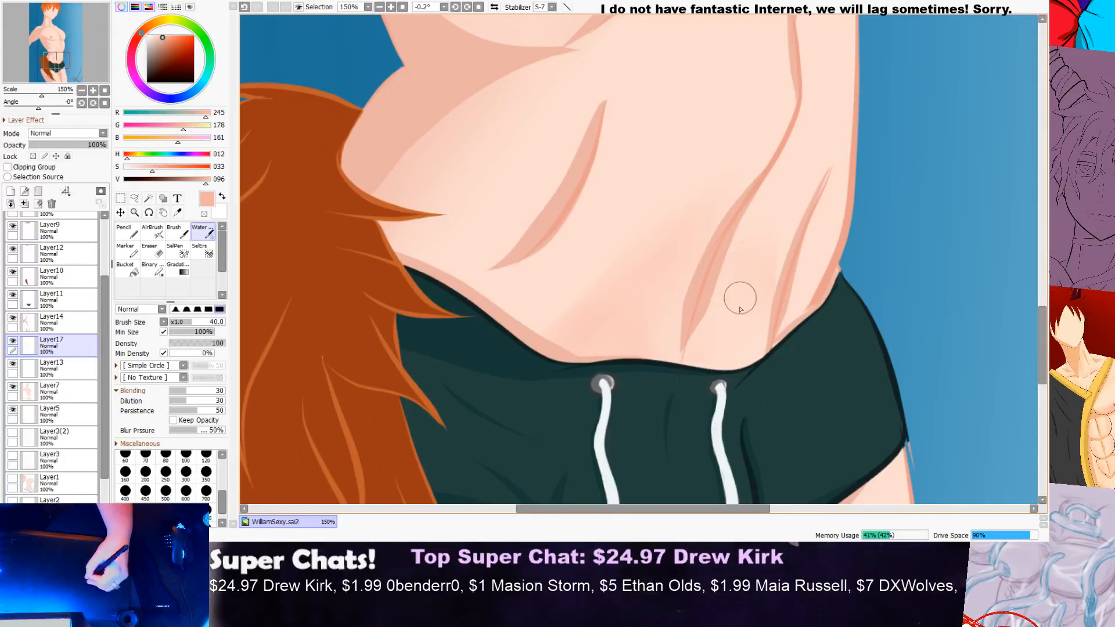
Step: Examine the lower abdomen shading against the whole figure, including the waist and midriff at closer range
scroll(766, 184, down, 4)
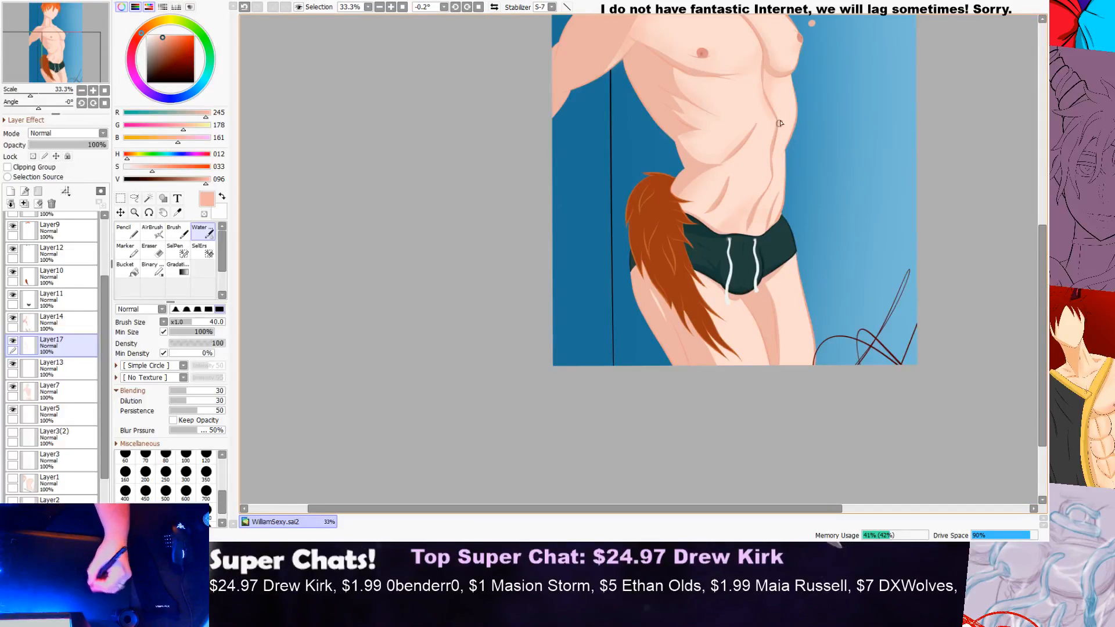
scroll(777, 113, down, 1)
drag(1041, 243, 1041, 199)
scroll(862, 220, up, 1)
scroll(771, 283, up, 3)
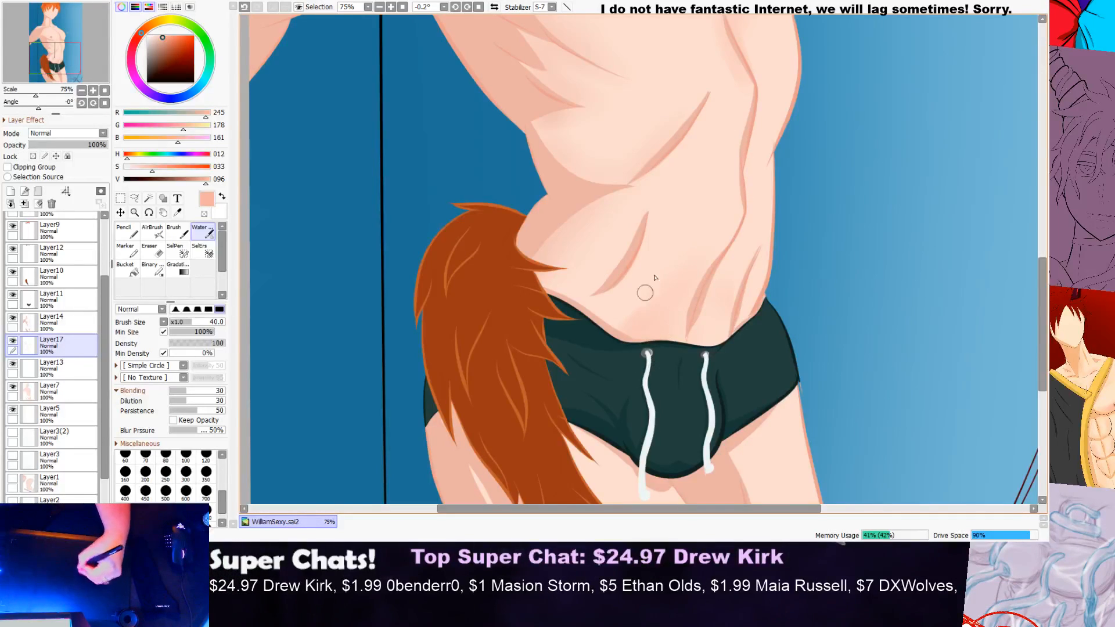
scroll(587, 326, up, 1)
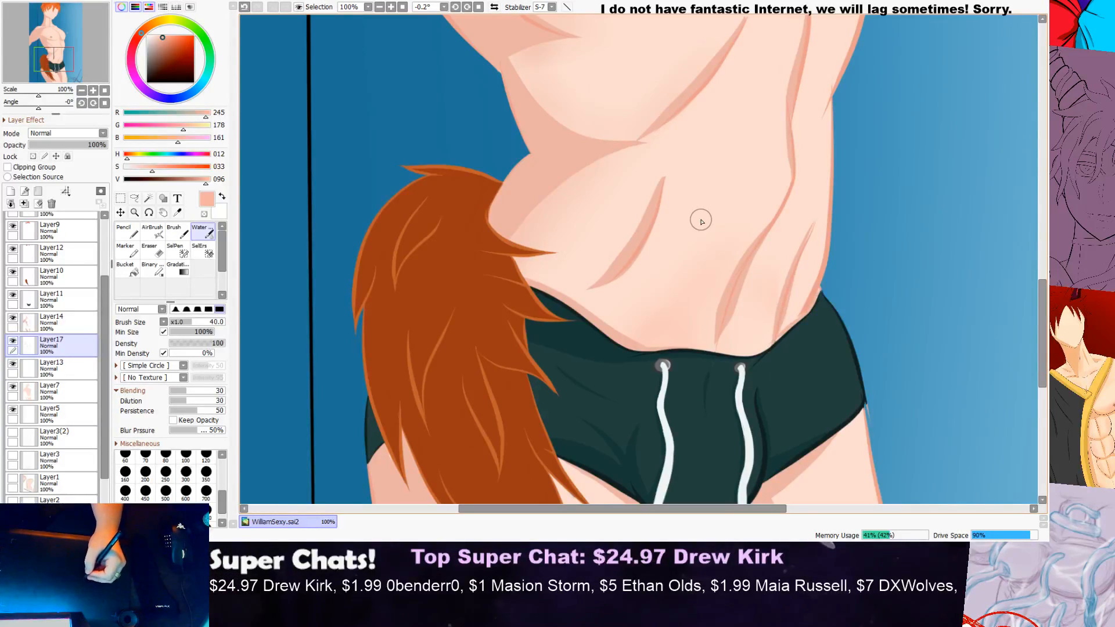
scroll(701, 221, down, 1)
drag(784, 232, 735, 236)
drag(1041, 298, 1042, 247)
scroll(680, 270, up, 2)
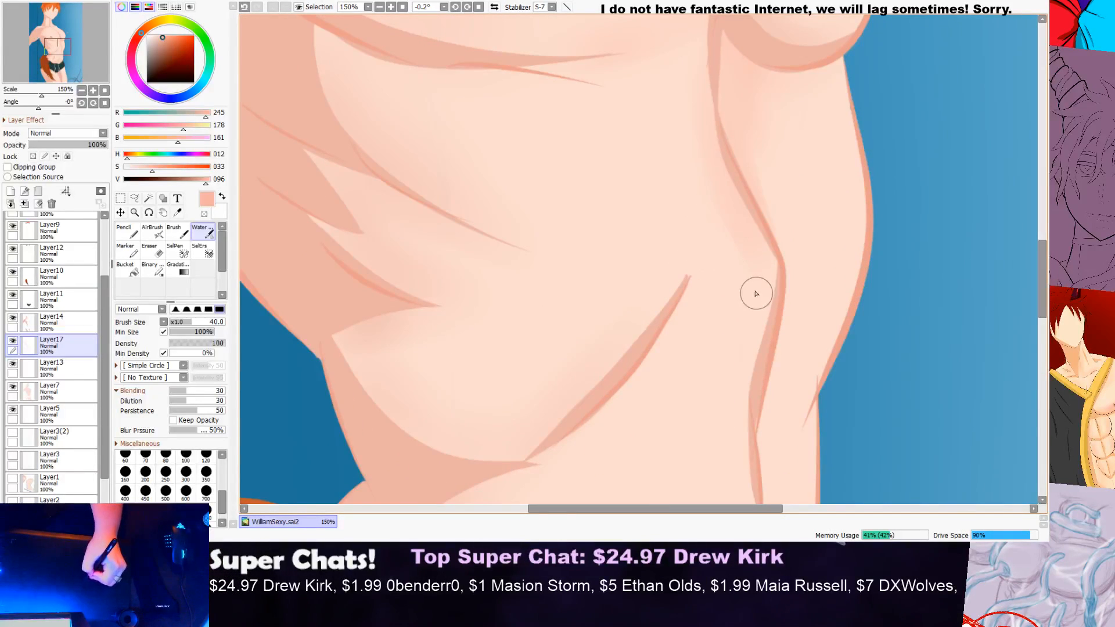
Step: Brush soft vertical shading down the far thigh, from the leg opening of the shorts to the lower canvas edge
scroll(752, 316, down, 4)
scroll(828, 191, down, 2)
scroll(828, 191, up, 1)
drag(1044, 197, 1024, 238)
scroll(781, 253, up, 3)
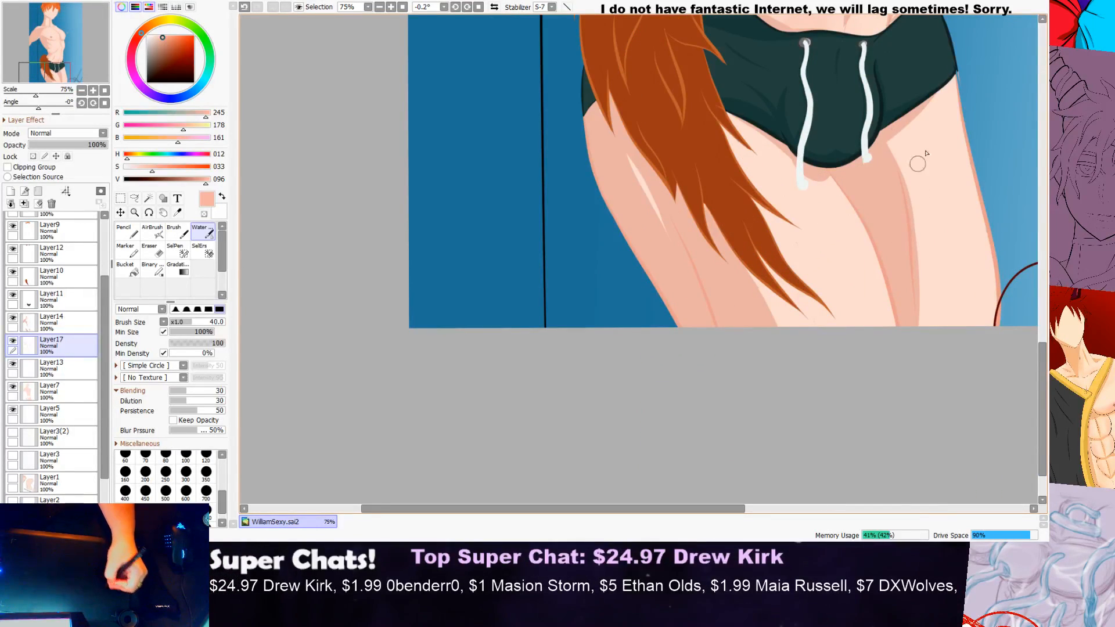
drag(912, 215, 929, 346)
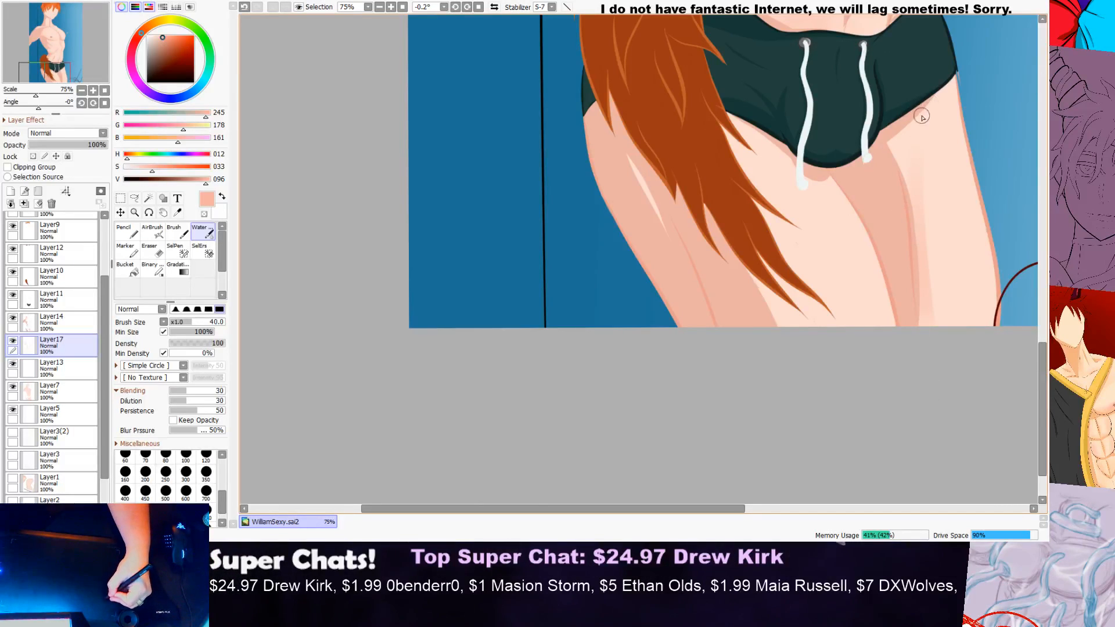
drag(909, 145, 921, 381)
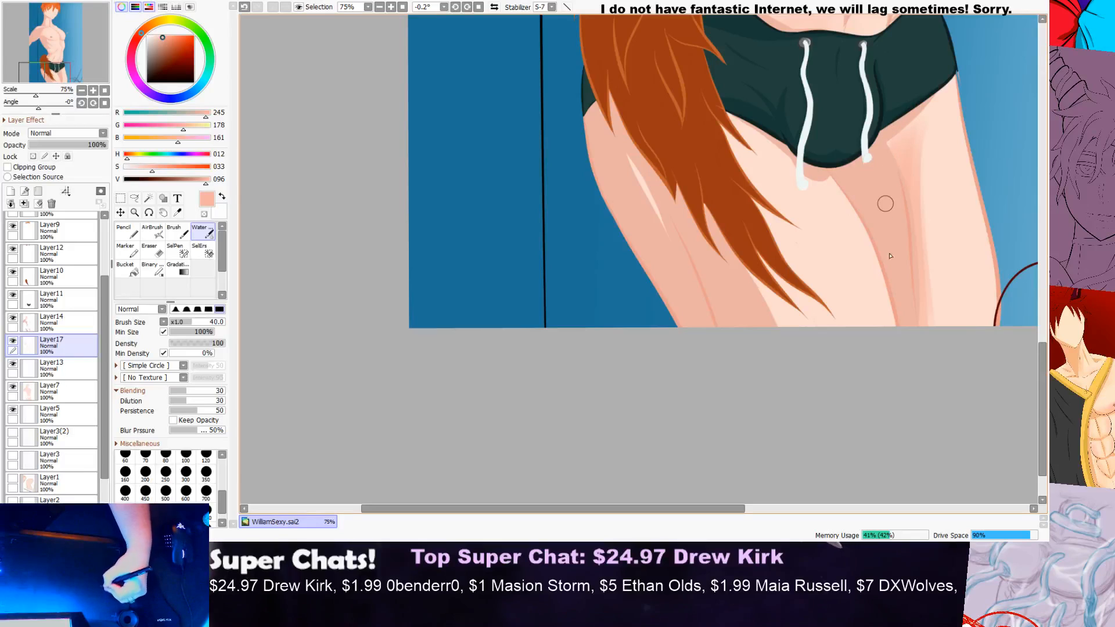
drag(931, 119, 944, 343)
drag(929, 224, 977, 393)
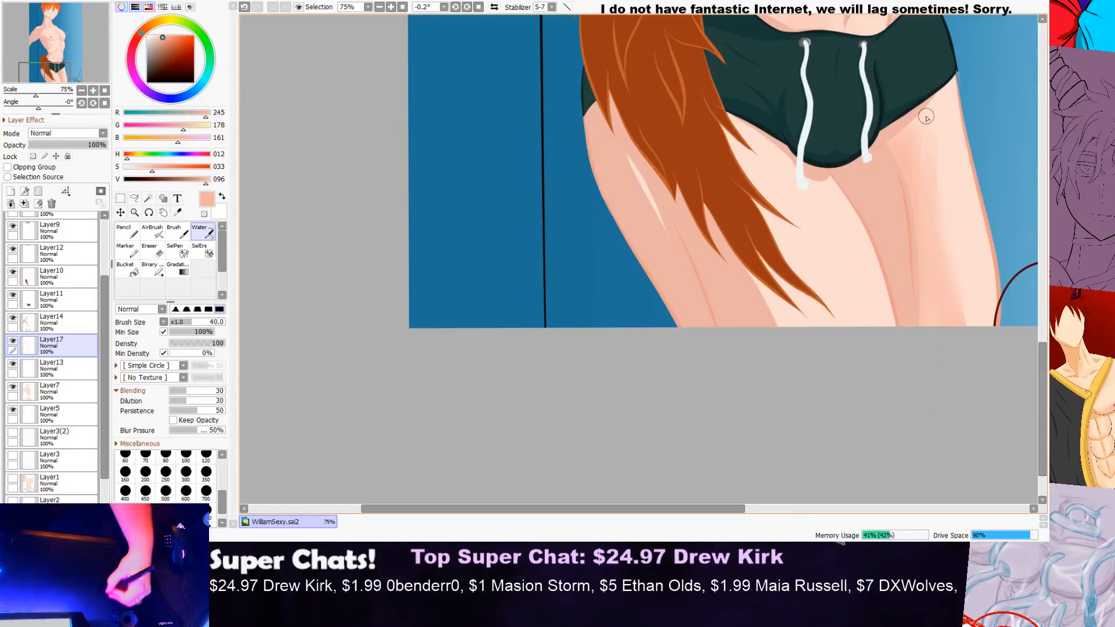
drag(936, 144, 877, 240)
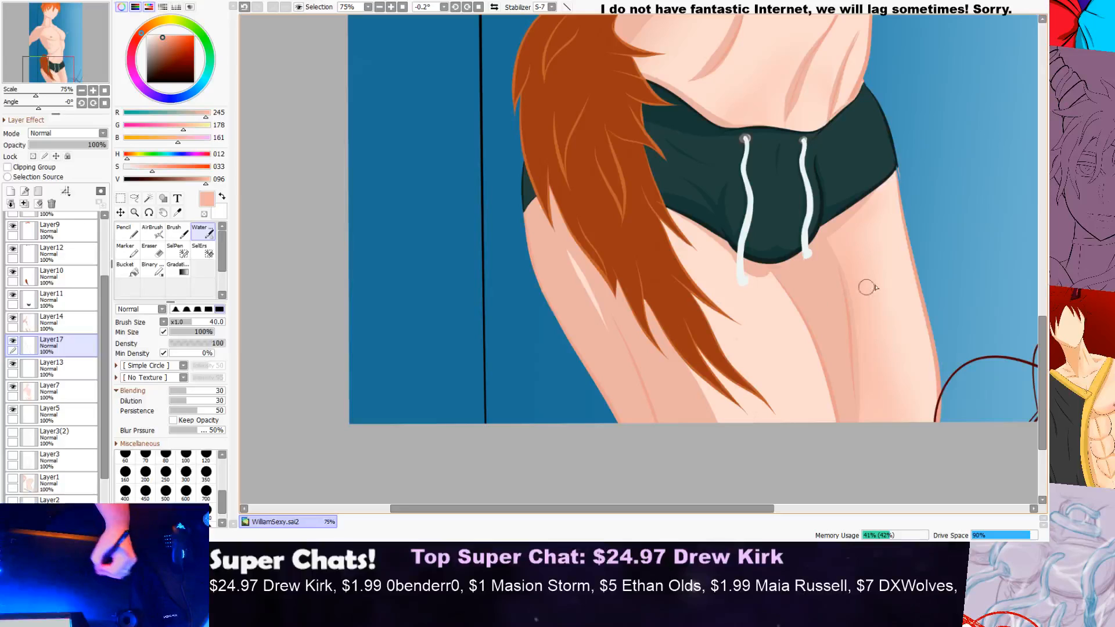
Step: Blend soft shading along the inner edge of the near thigh and sample the shadow colour between the thighs
scroll(867, 287, down, 3)
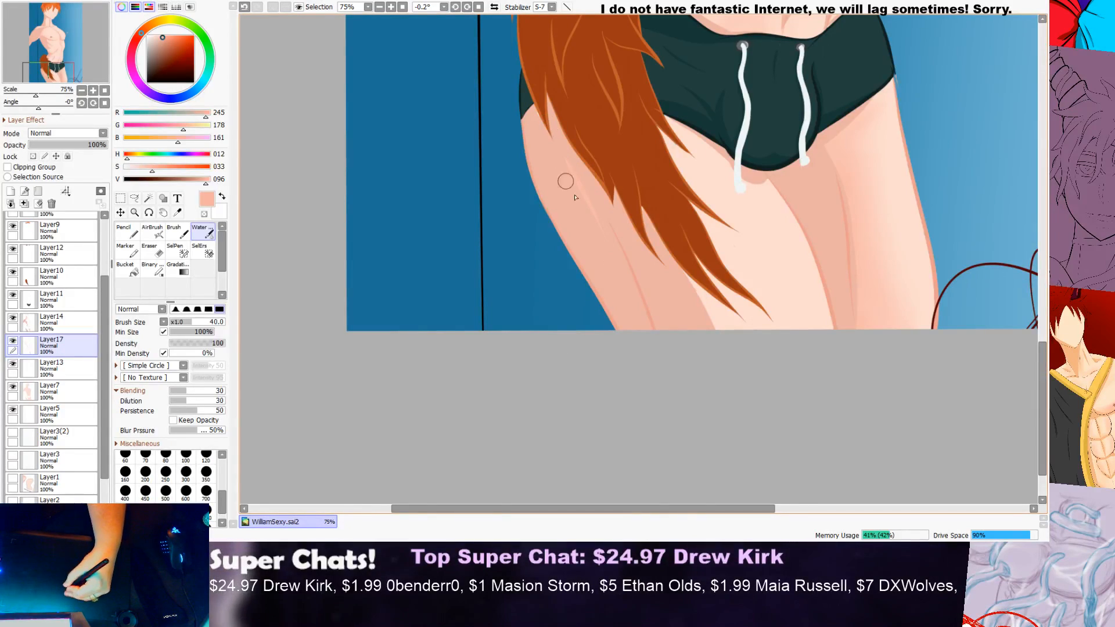
scroll(626, 247, down, 3)
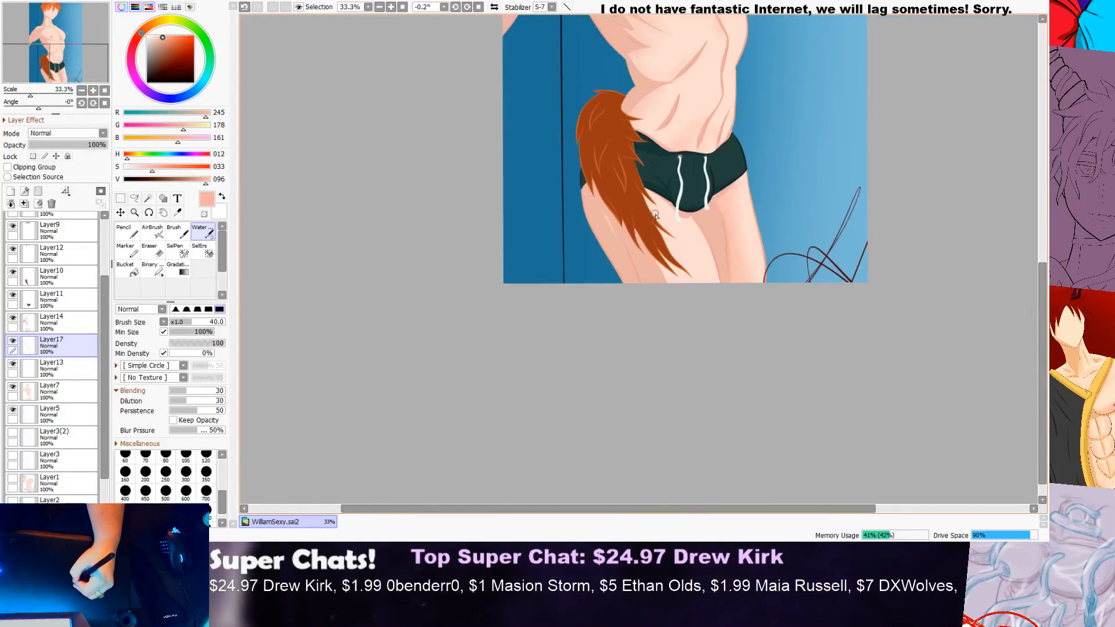
scroll(715, 255, up, 2)
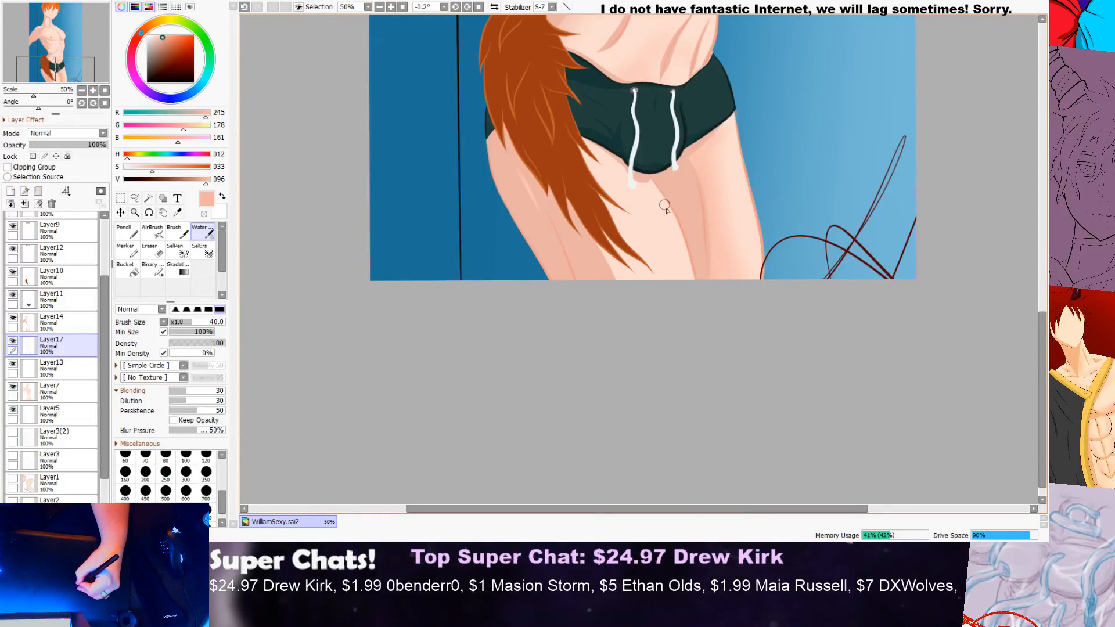
scroll(650, 197, up, 2)
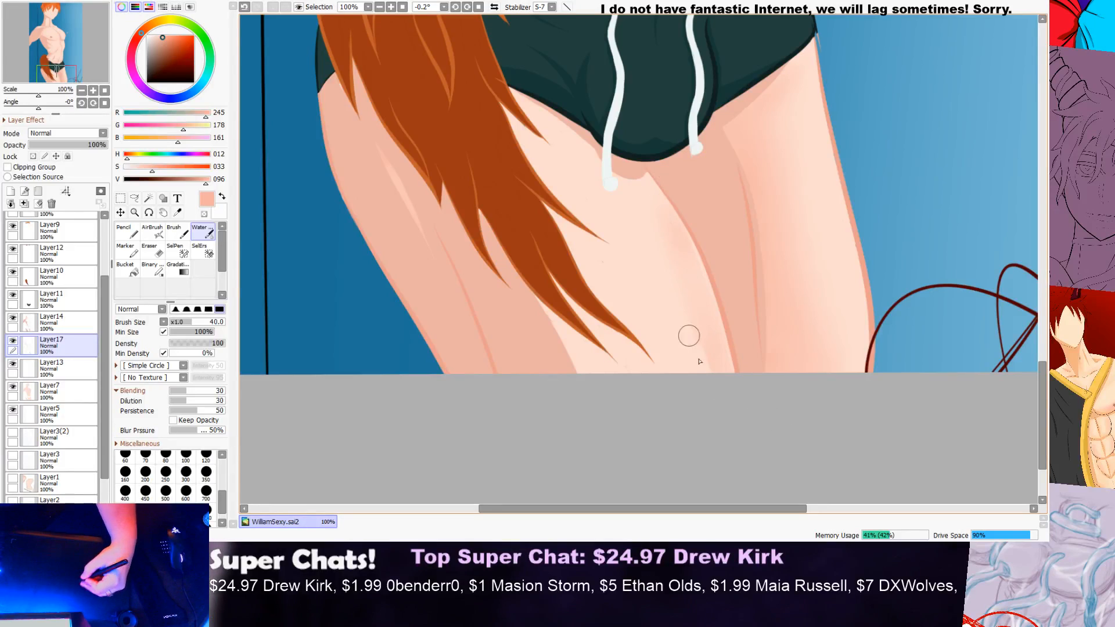
drag(728, 324, 744, 466)
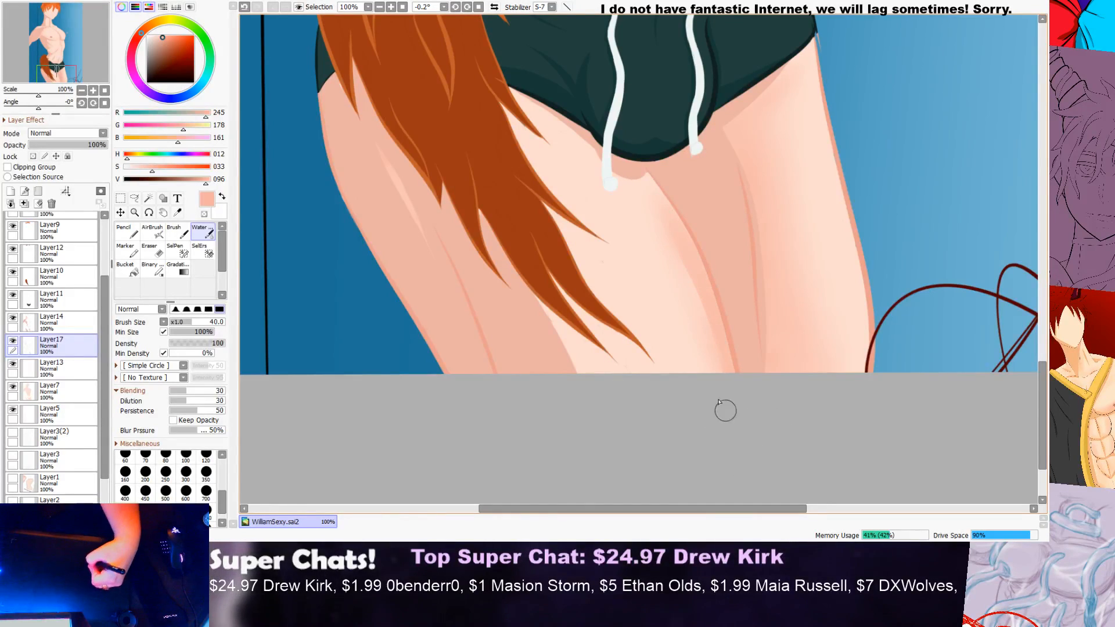
scroll(731, 357, down, 2)
scroll(707, 276, up, 2)
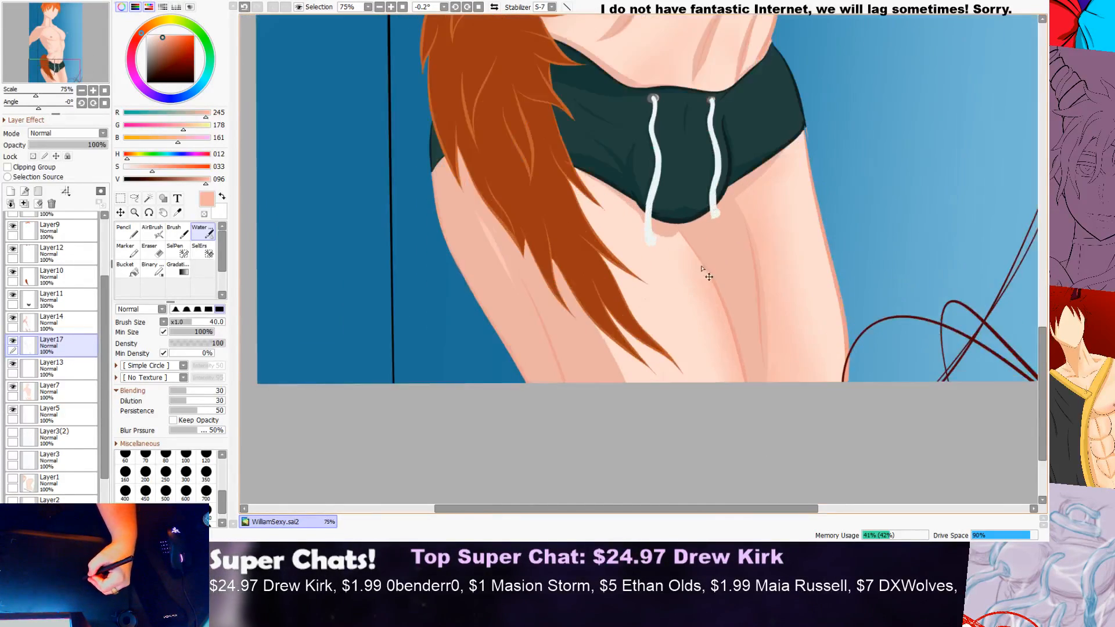
drag(686, 266, 681, 247)
right_click(739, 322)
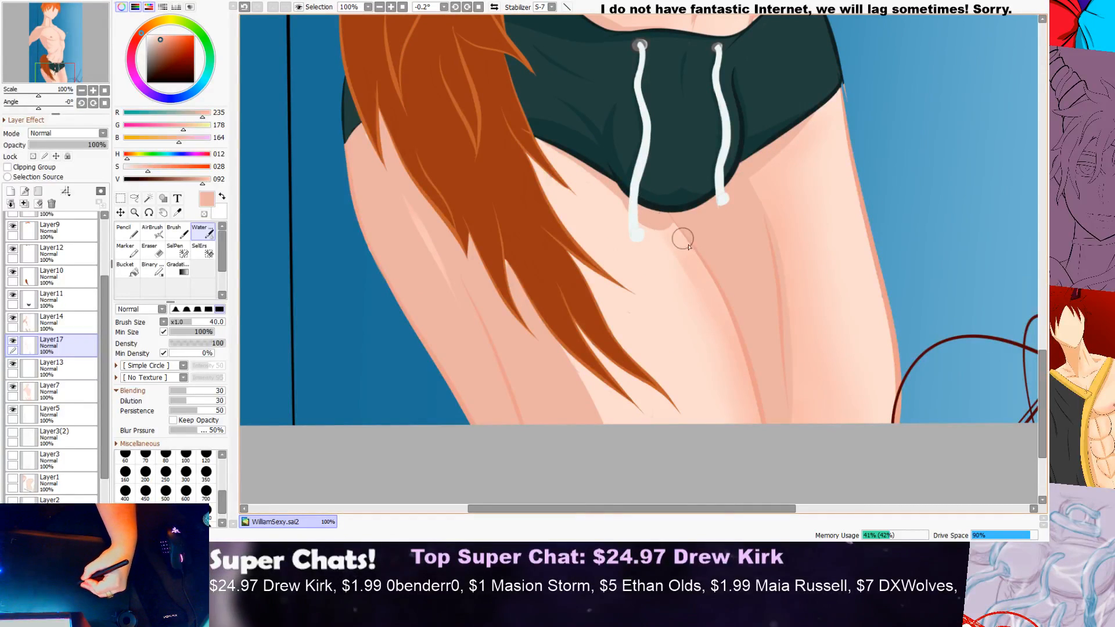
Step: Examine the shading of both thighs at close range and against the whole figure
scroll(719, 404, down, 2)
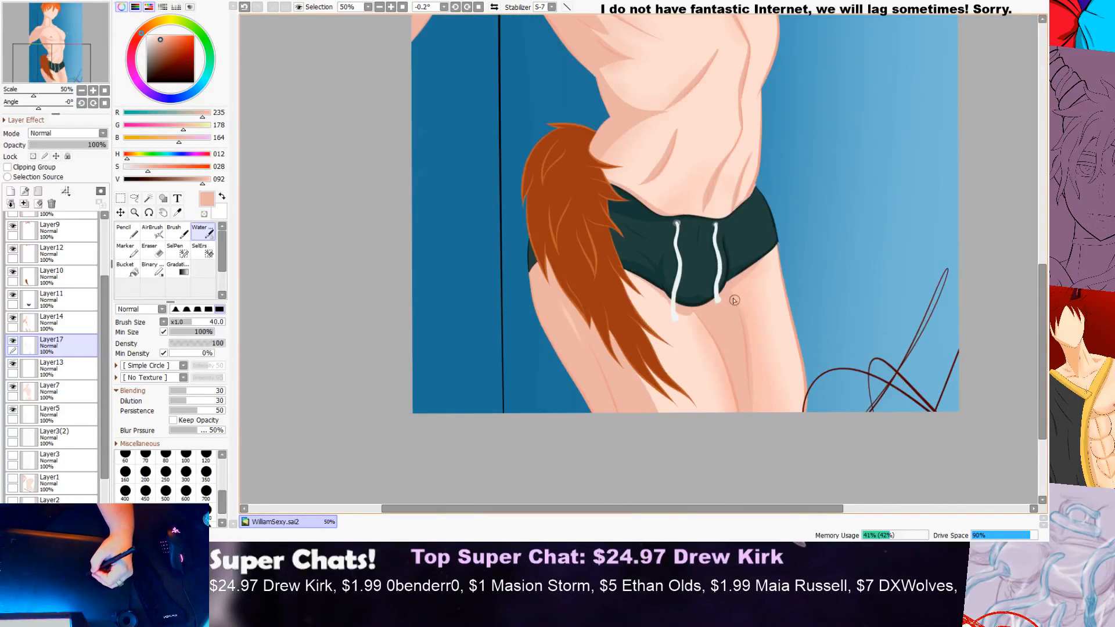
scroll(697, 322, up, 1)
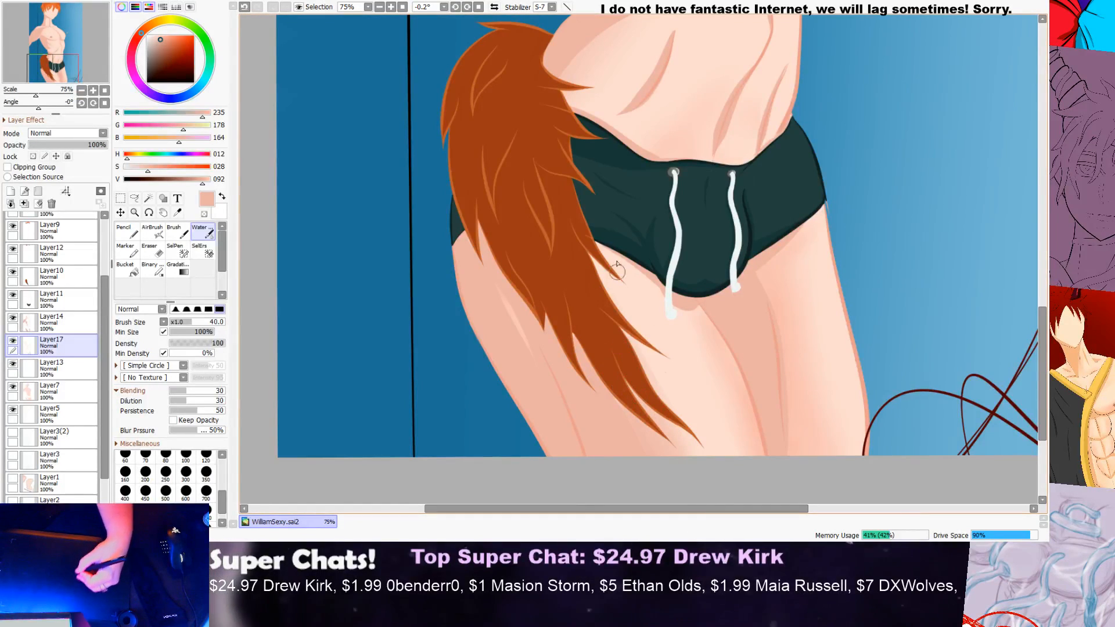
scroll(630, 319, down, 3)
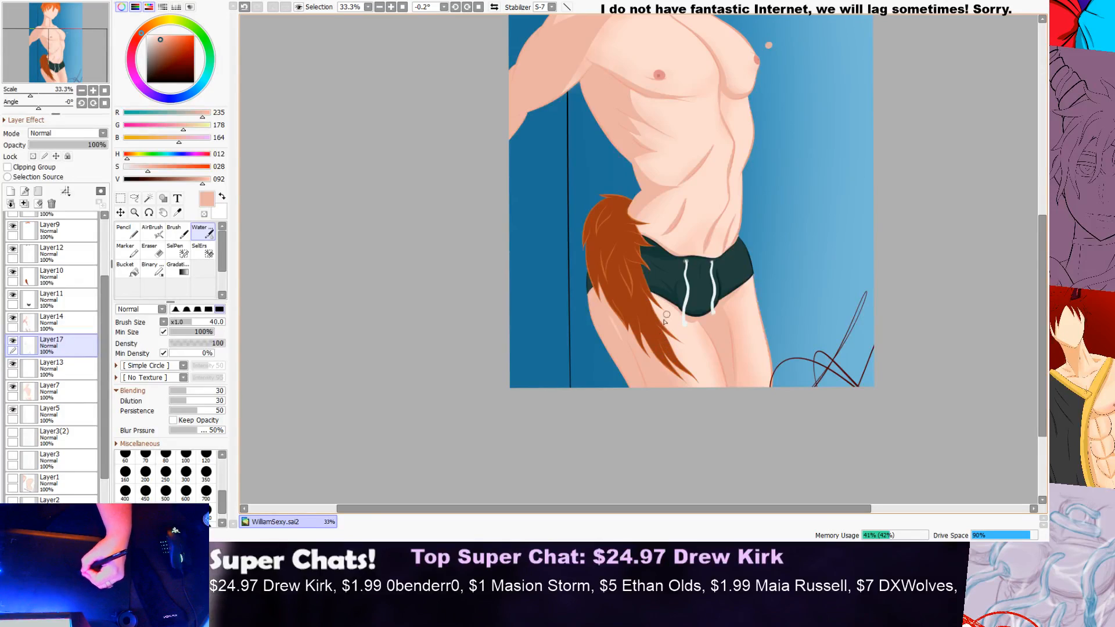
scroll(667, 317, up, 4)
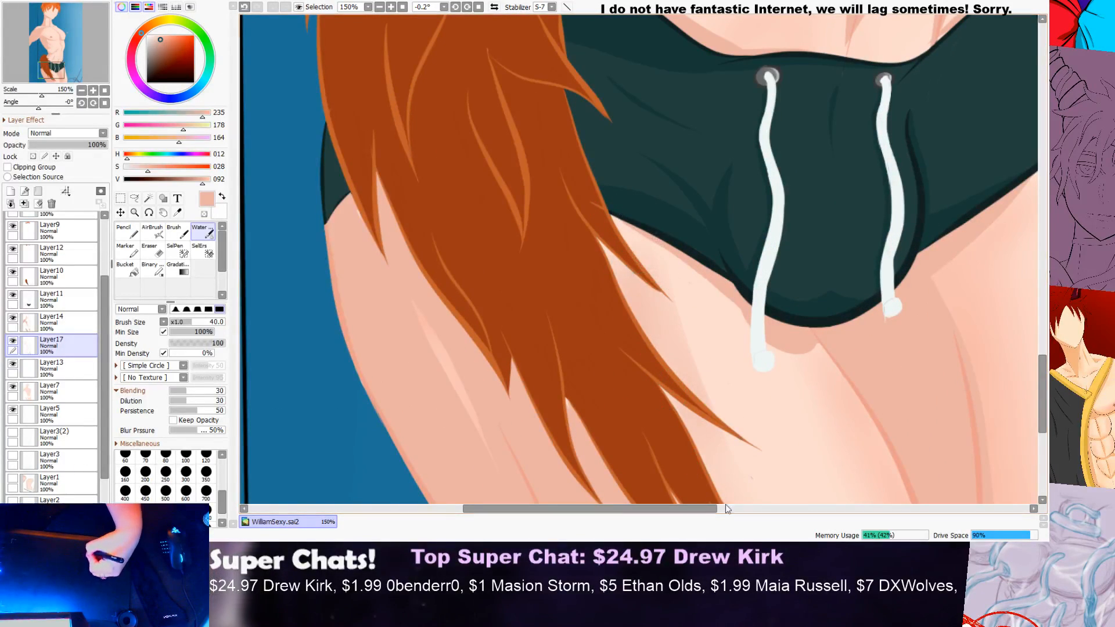
scroll(705, 414, down, 2)
scroll(763, 501, down, 2)
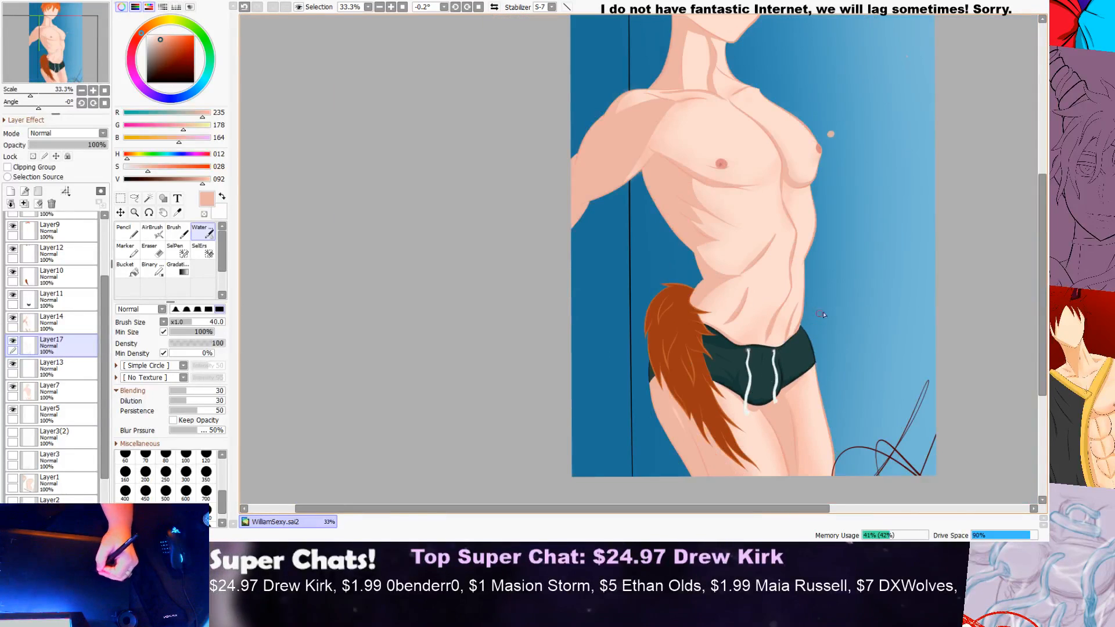
scroll(1014, 319, down, 5)
scroll(1015, 284, up, 3)
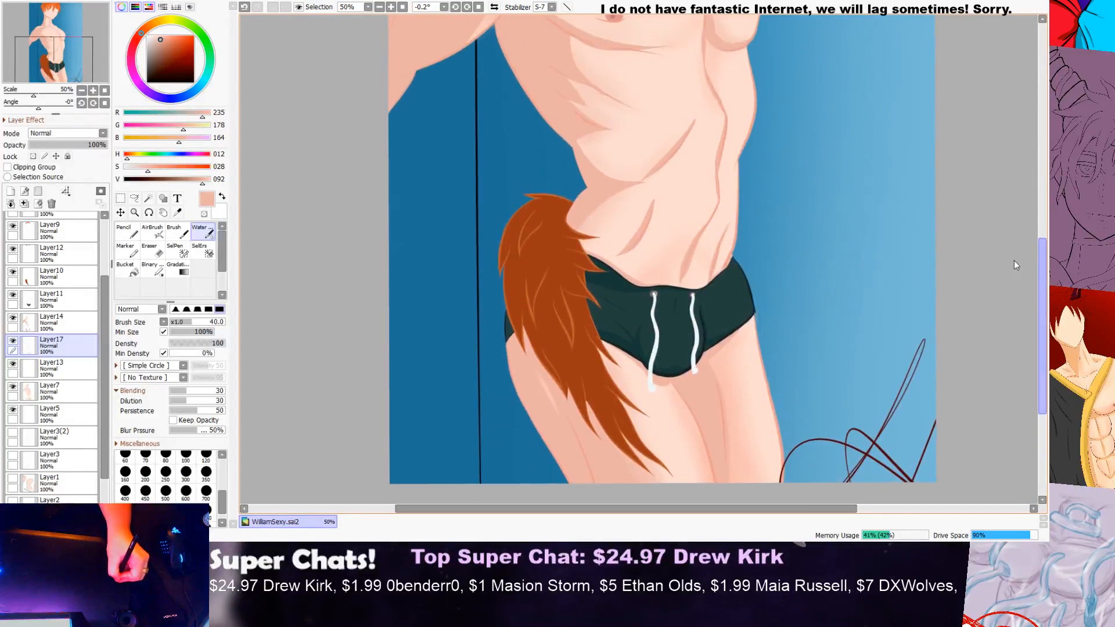
scroll(976, 260, down, 1)
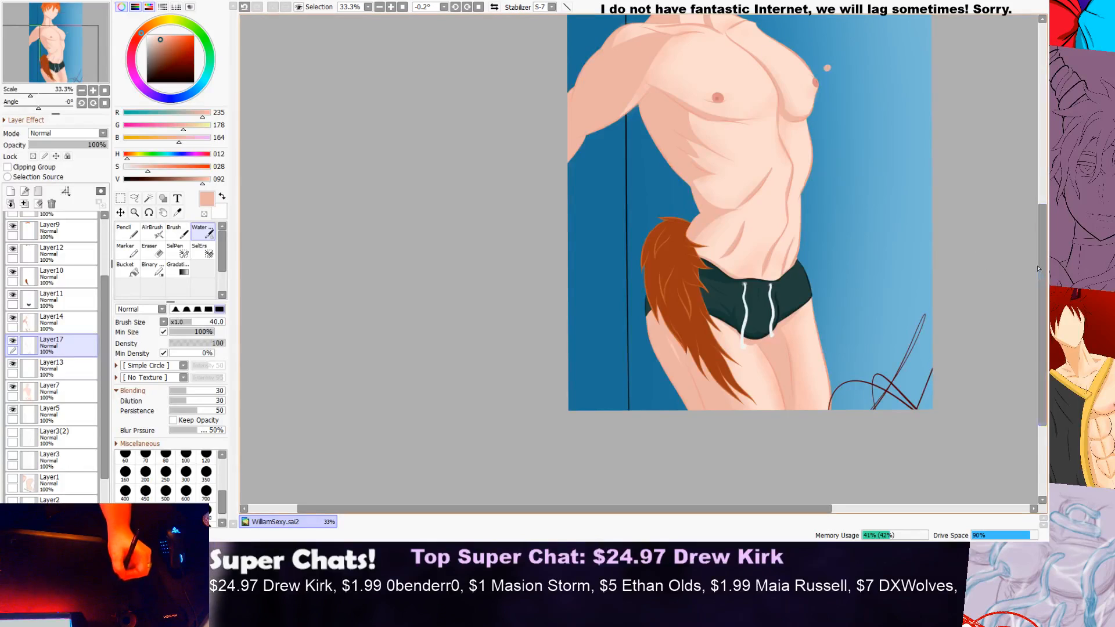
scroll(1040, 273, down, 1)
scroll(1043, 244, up, 3)
scroll(1040, 260, down, 3)
drag(1036, 292, 1035, 305)
scroll(880, 323, up, 4)
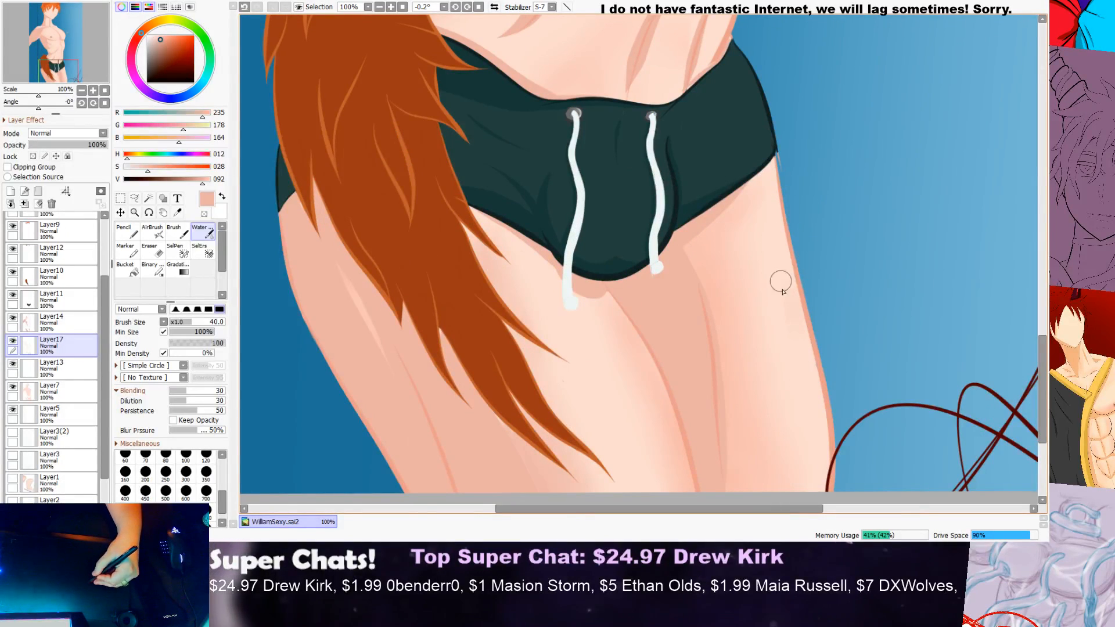
scroll(831, 212, down, 4)
drag(1043, 273, 1044, 204)
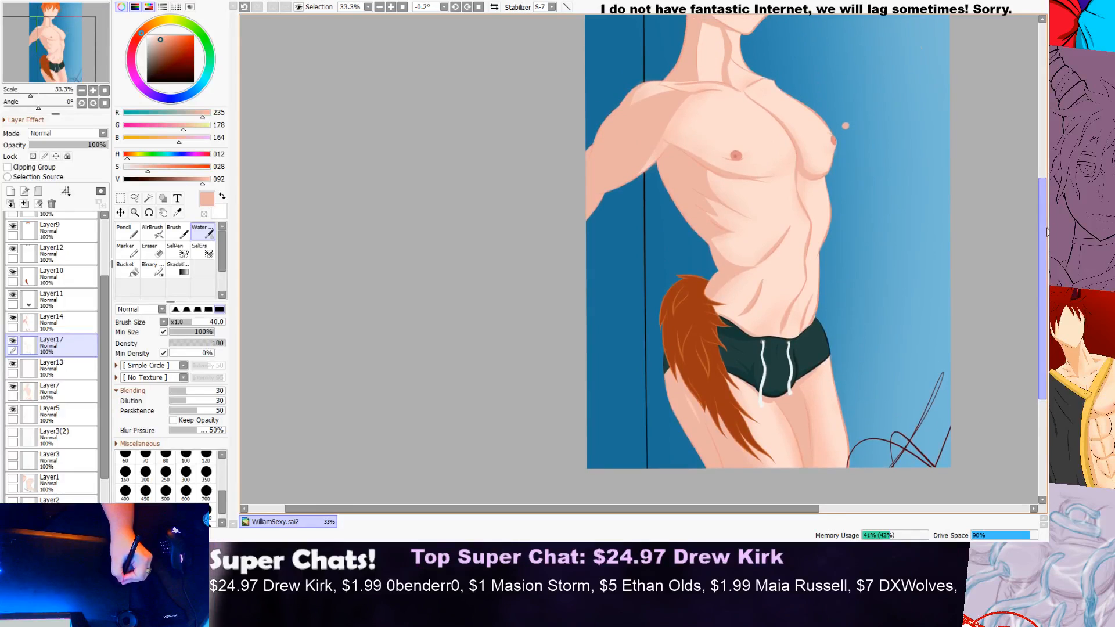
Step: Examine the waist, ribs and chest shading up close and within the full figure
scroll(700, 318, up, 1)
scroll(700, 318, up, 2)
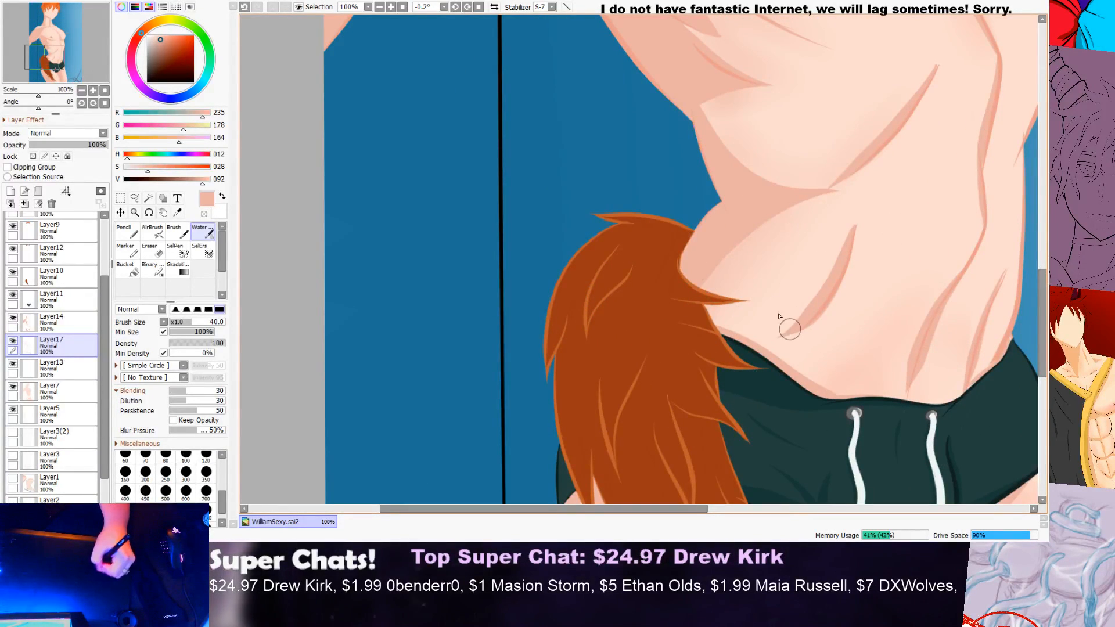
scroll(811, 383, down, 3)
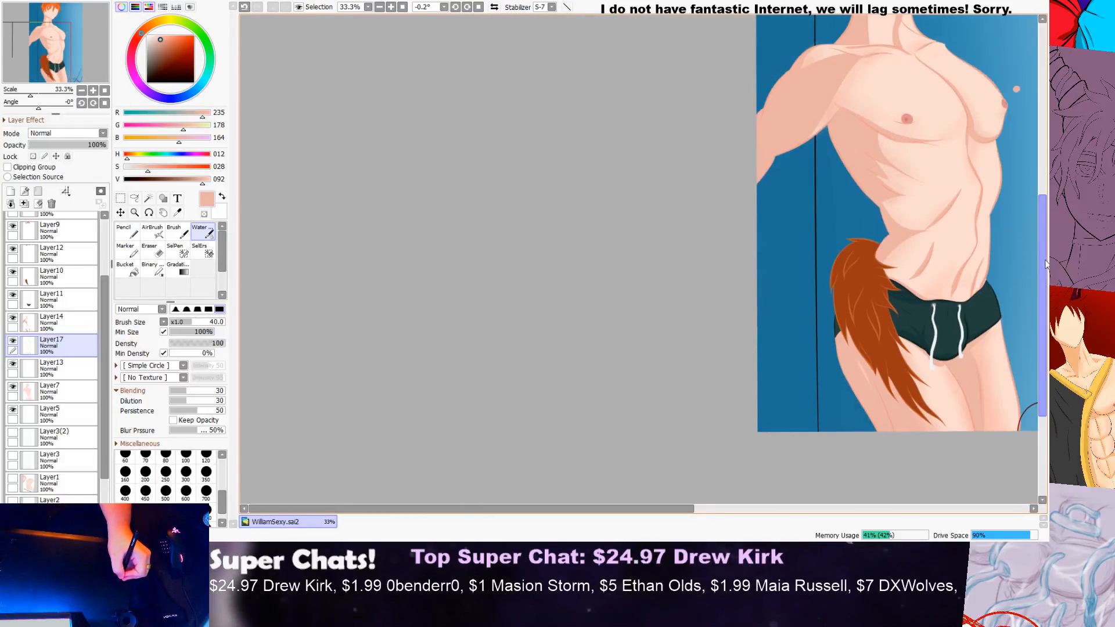
scroll(889, 254, up, 5)
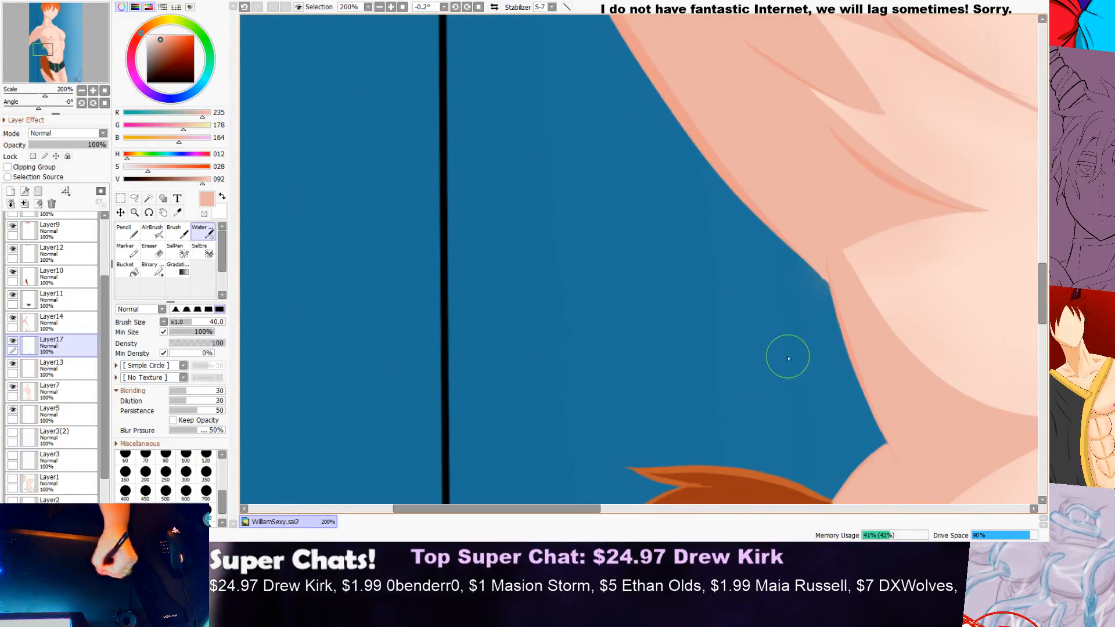
scroll(818, 375, down, 4)
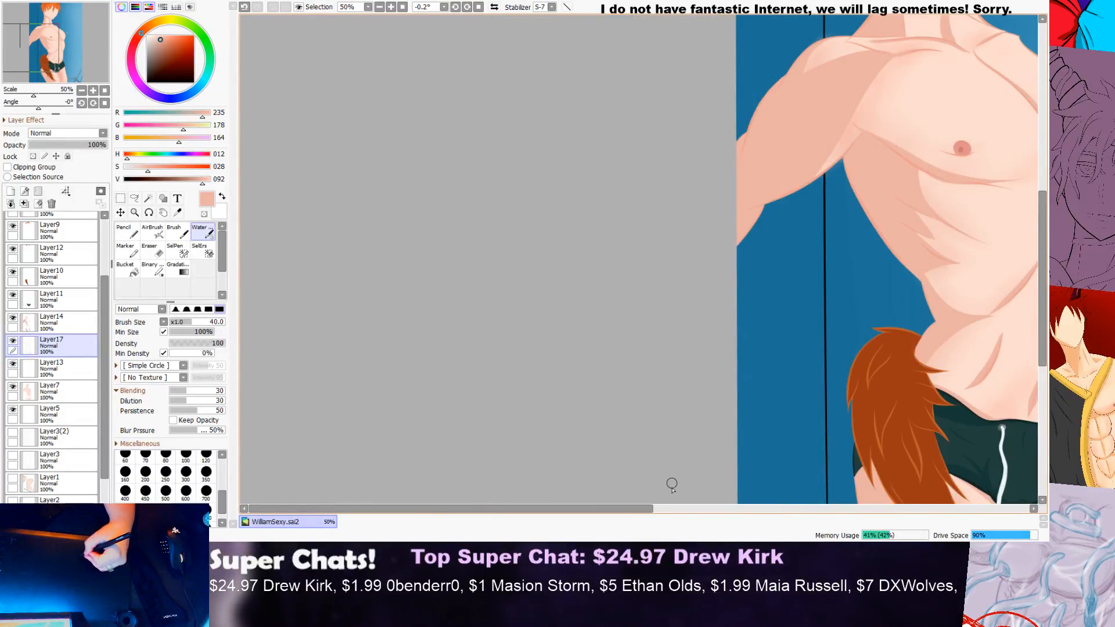
drag(640, 513, 802, 509)
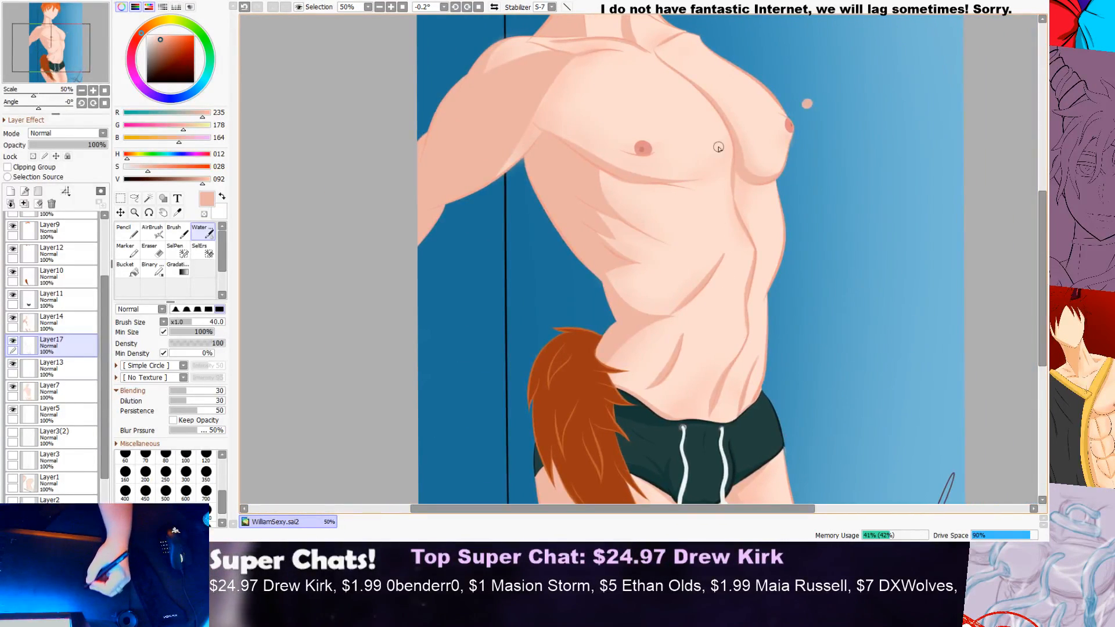
scroll(718, 154, up, 2)
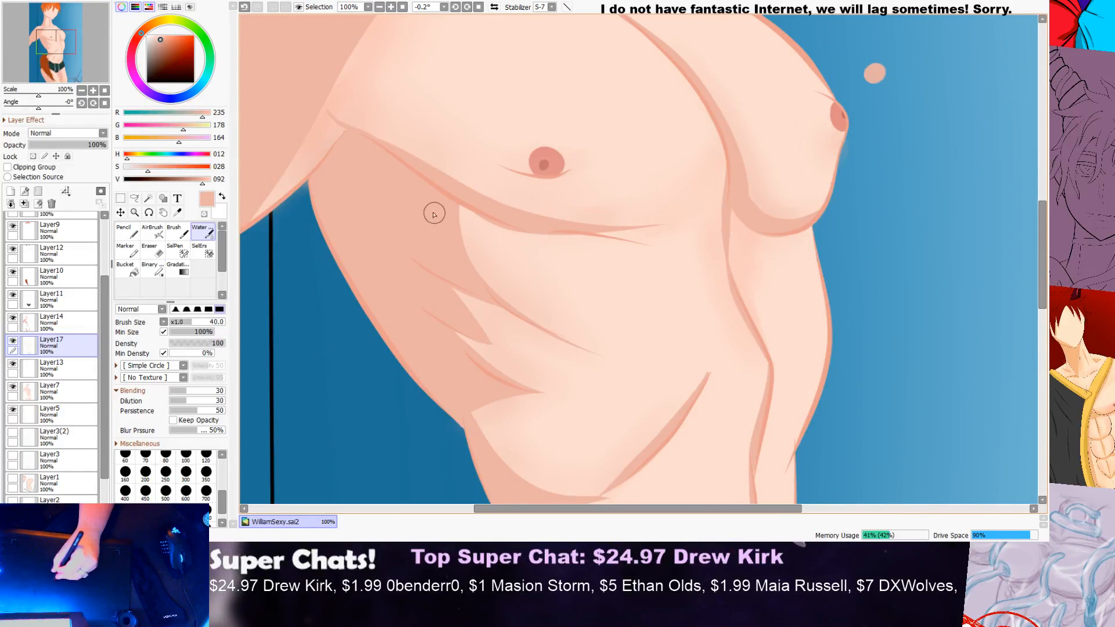
scroll(744, 167, down, 3)
scroll(781, 169, up, 2)
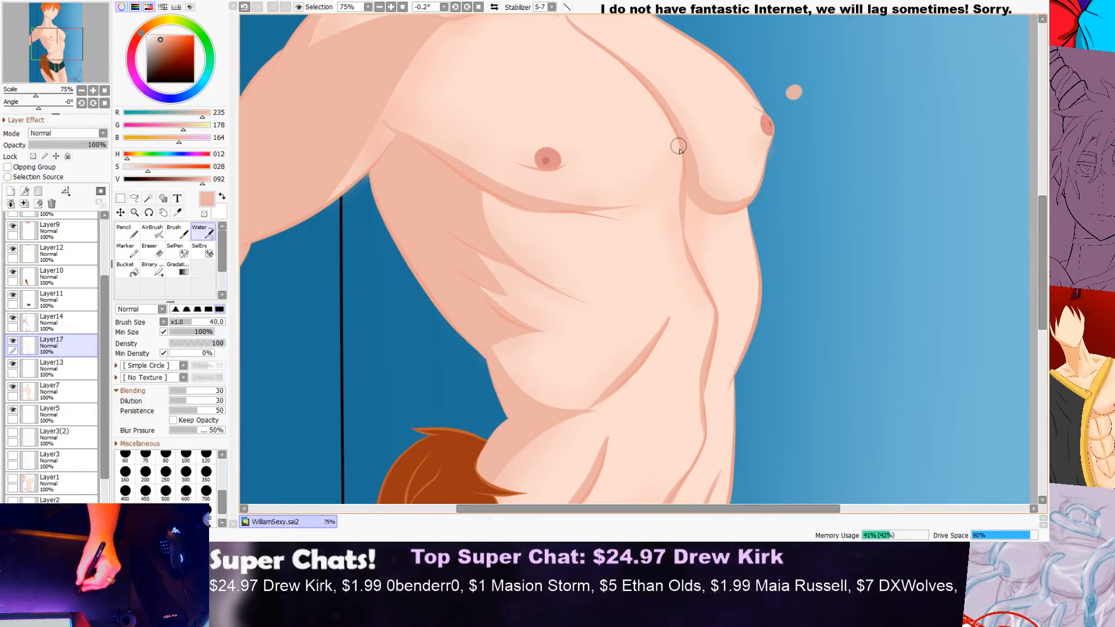
scroll(699, 295, down, 4)
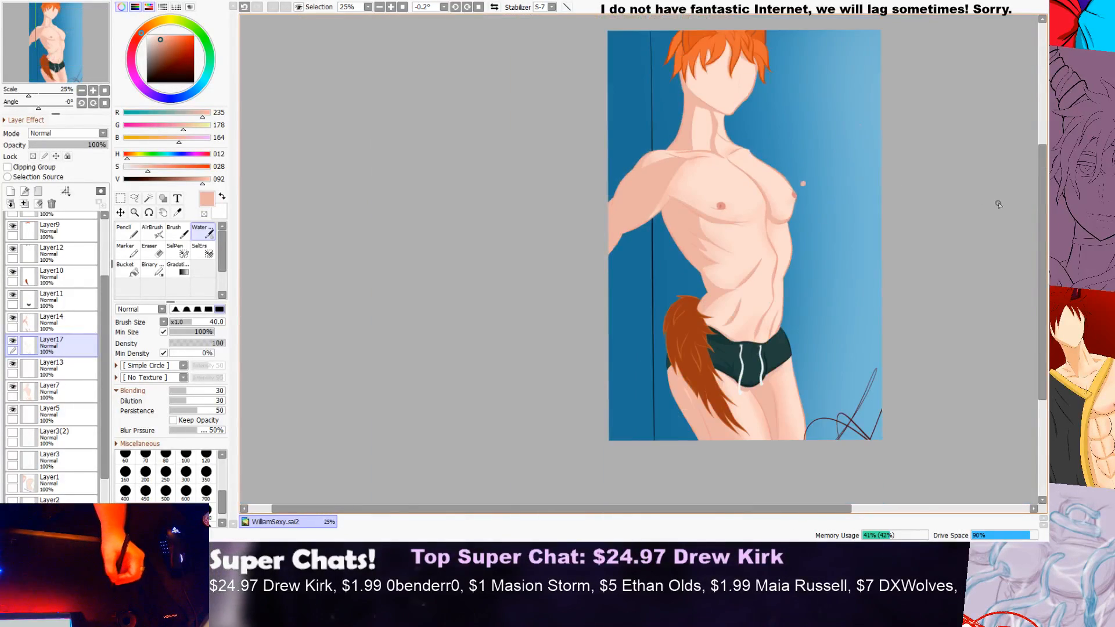
scroll(779, 261, up, 5)
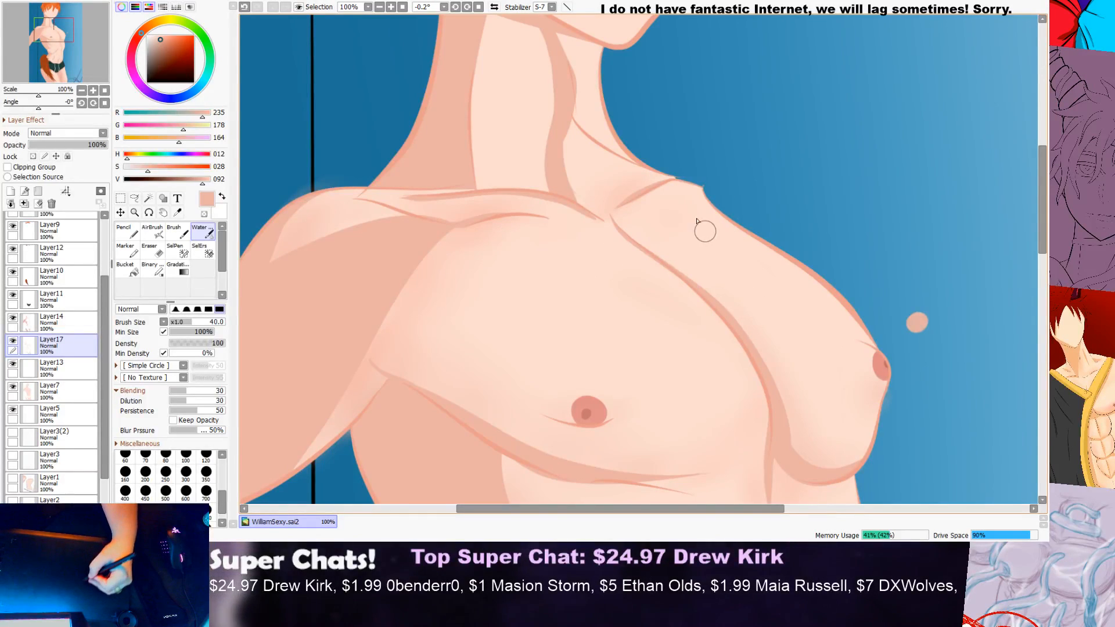
Step: Brush a soft patch of shading onto the far upper chest, between the far collarbone and the centre chest line
drag(681, 239, 704, 286)
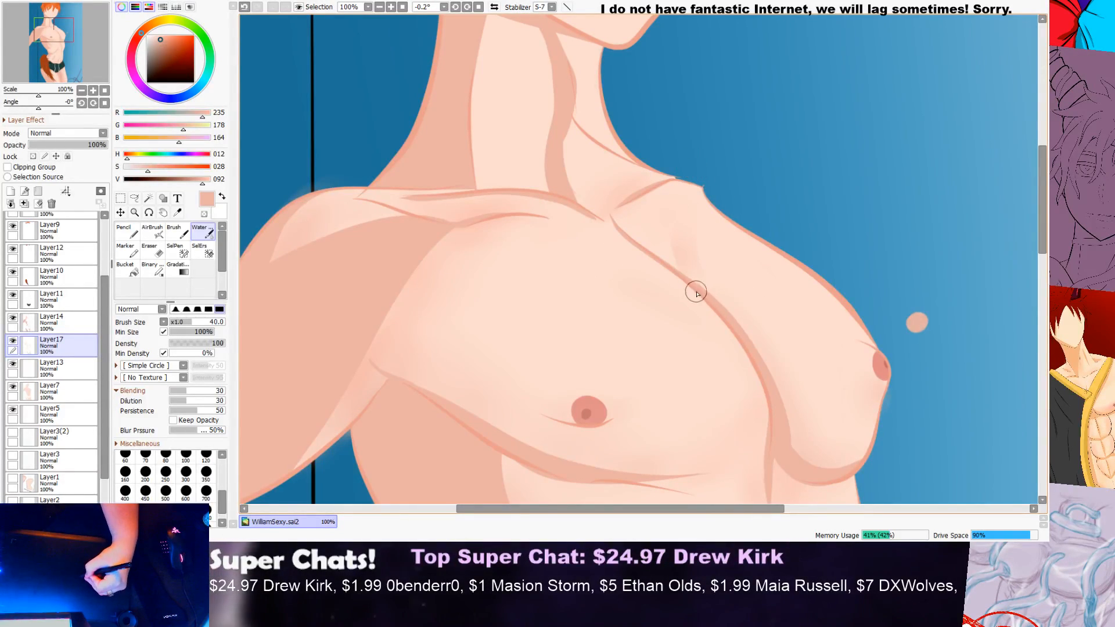
drag(690, 206, 704, 181)
drag(677, 261, 657, 204)
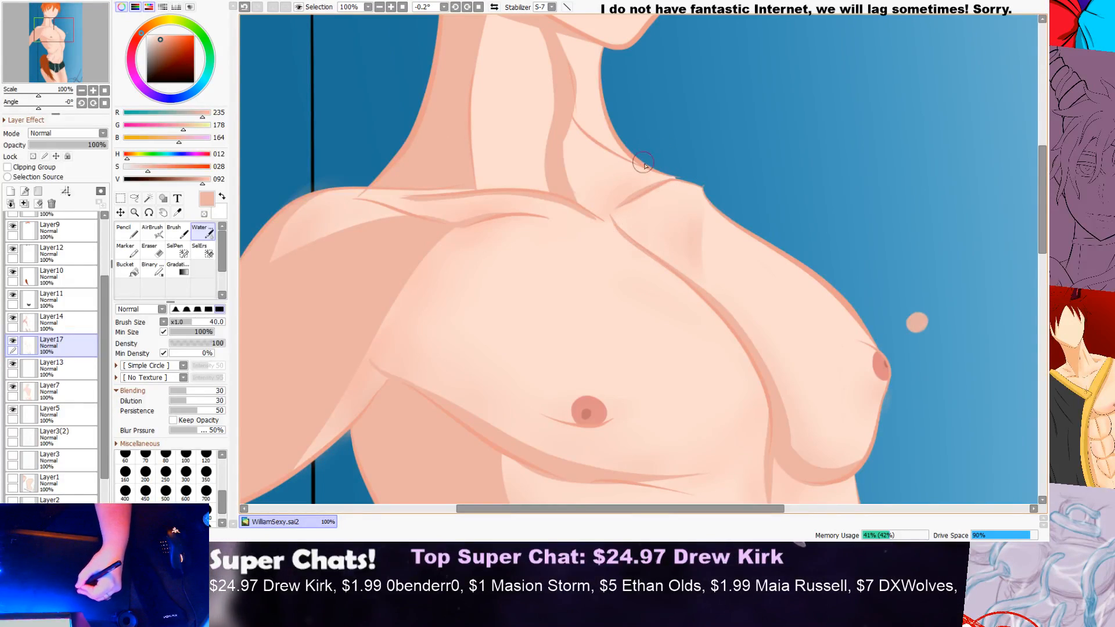
scroll(715, 332, up, 3)
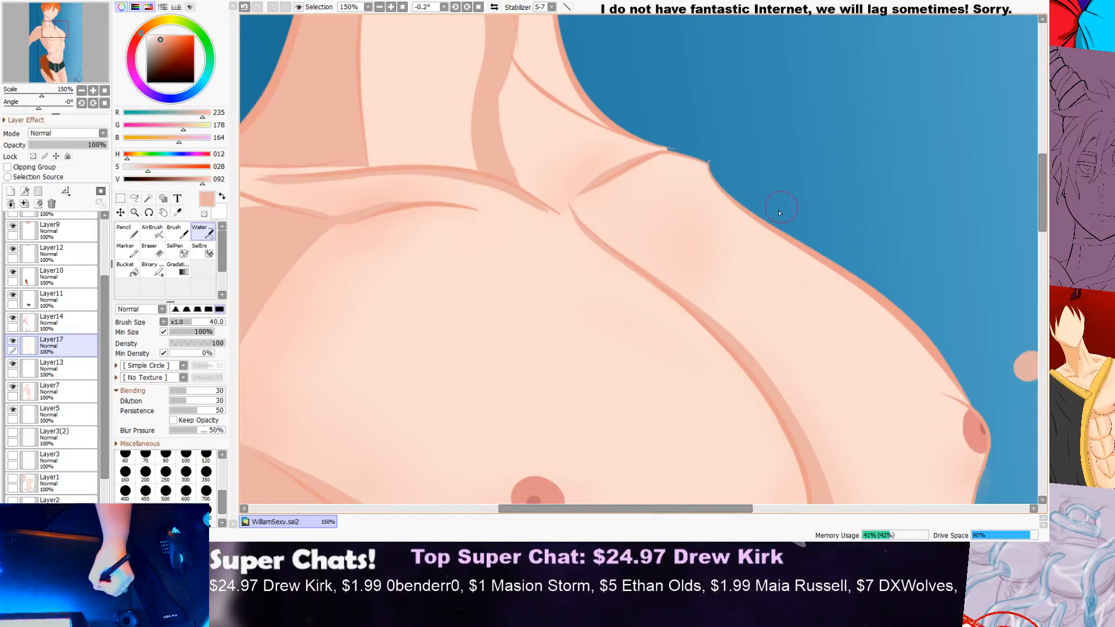
Step: Blend soft shading around the inner end of the far collarbone, beside the hollow at the base of the neck
scroll(804, 180, down, 4)
scroll(815, 168, down, 1)
scroll(782, 167, up, 5)
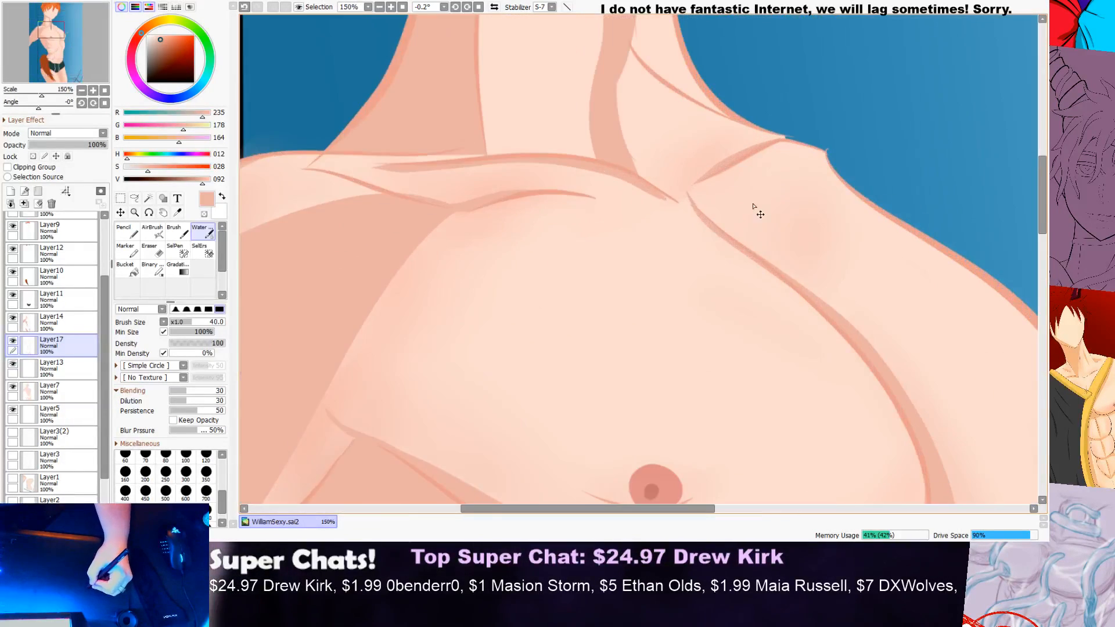
mouse_move(752, 176)
mouse_down()
mouse_move(744, 237)
mouse_move(765, 266)
mouse_move(732, 264)
mouse_move(673, 157)
mouse_move(706, 156)
mouse_move(689, 185)
mouse_move(730, 250)
mouse_move(654, 182)
mouse_move(802, 86)
mouse_move(698, 149)
mouse_move(734, 95)
mouse_move(658, 198)
mouse_up()
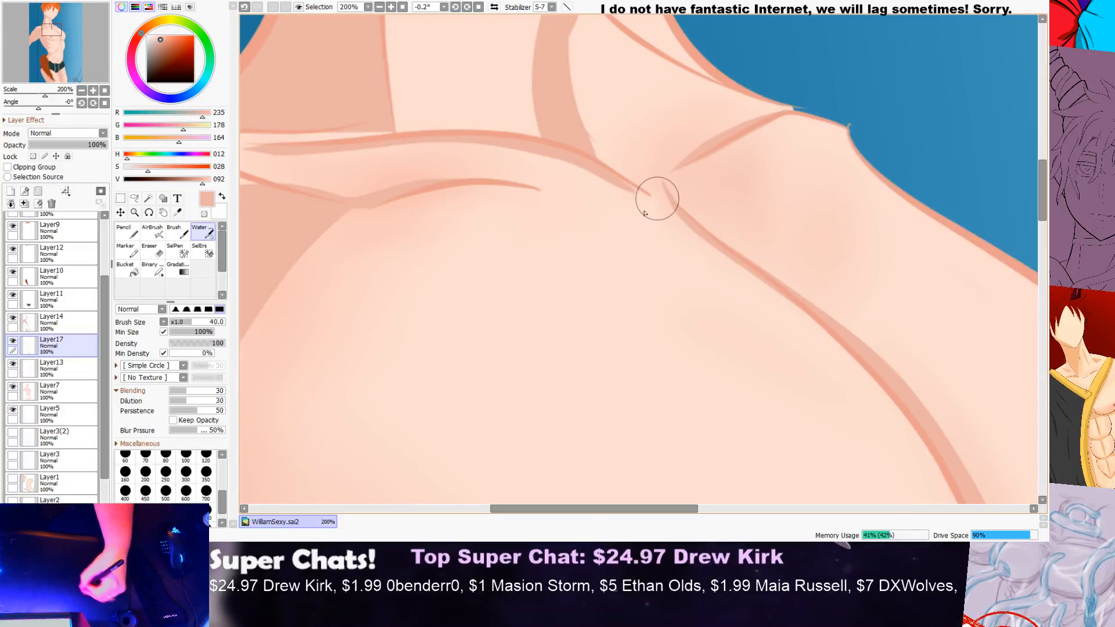
scroll(645, 213, down, 6)
scroll(784, 247, up, 5)
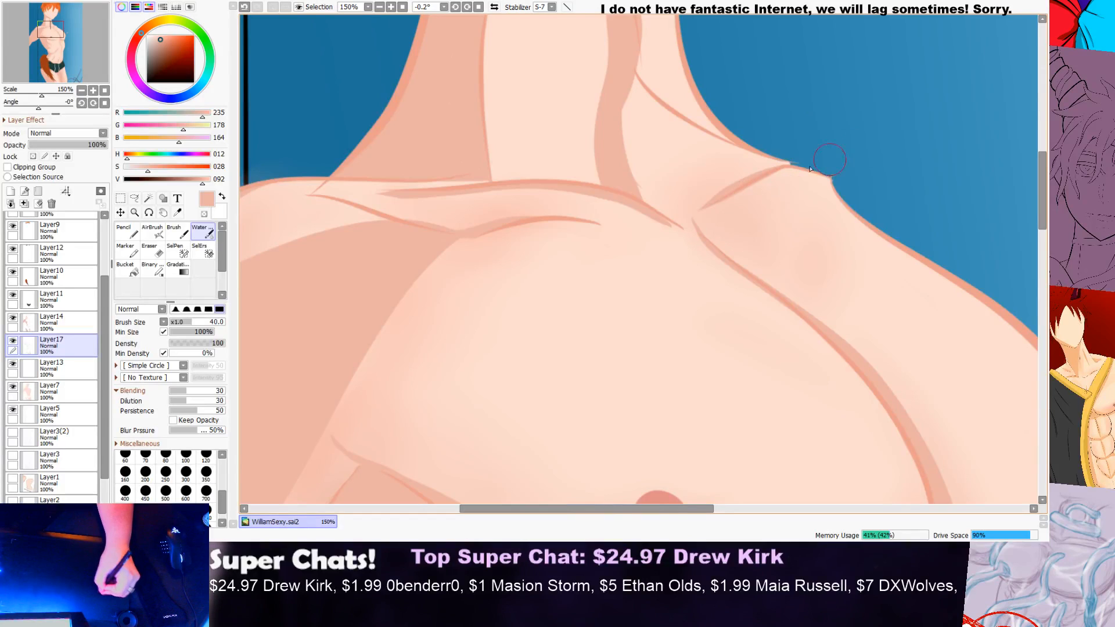
scroll(811, 169, down, 5)
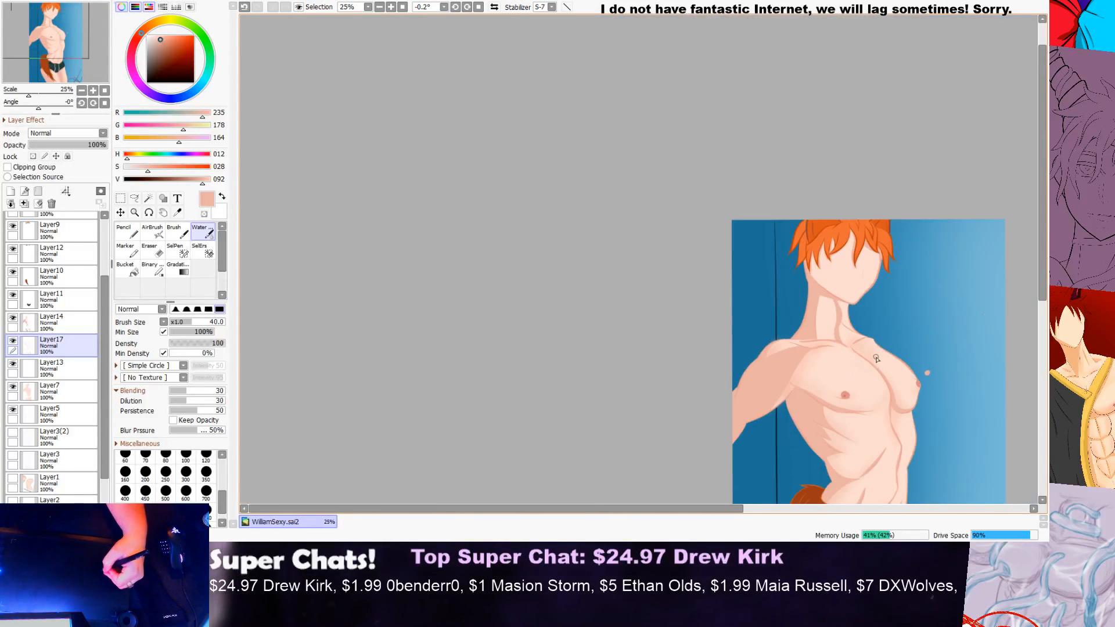
scroll(876, 359, up, 1)
Step: Examine the torso and shoulder shading up close and against the whole figure
drag(1043, 242, 1040, 269)
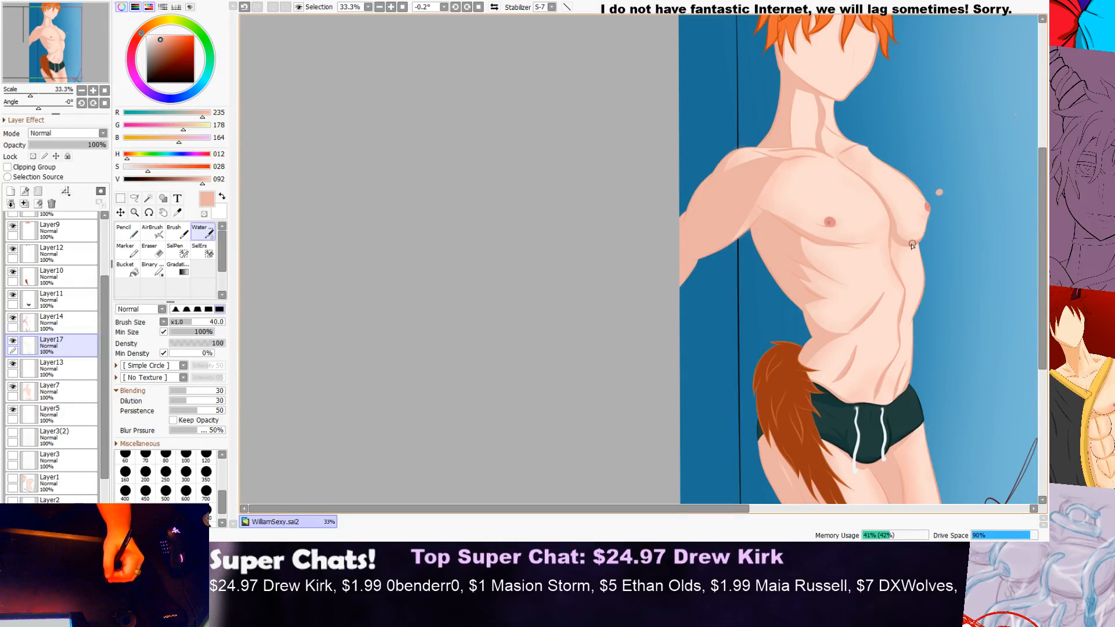
drag(912, 245, 887, 269)
mouse_move(1041, 194)
mouse_down()
mouse_move(1023, 298)
mouse_move(1037, 186)
mouse_up()
scroll(862, 182, up, 1)
scroll(1005, 203, down, 1)
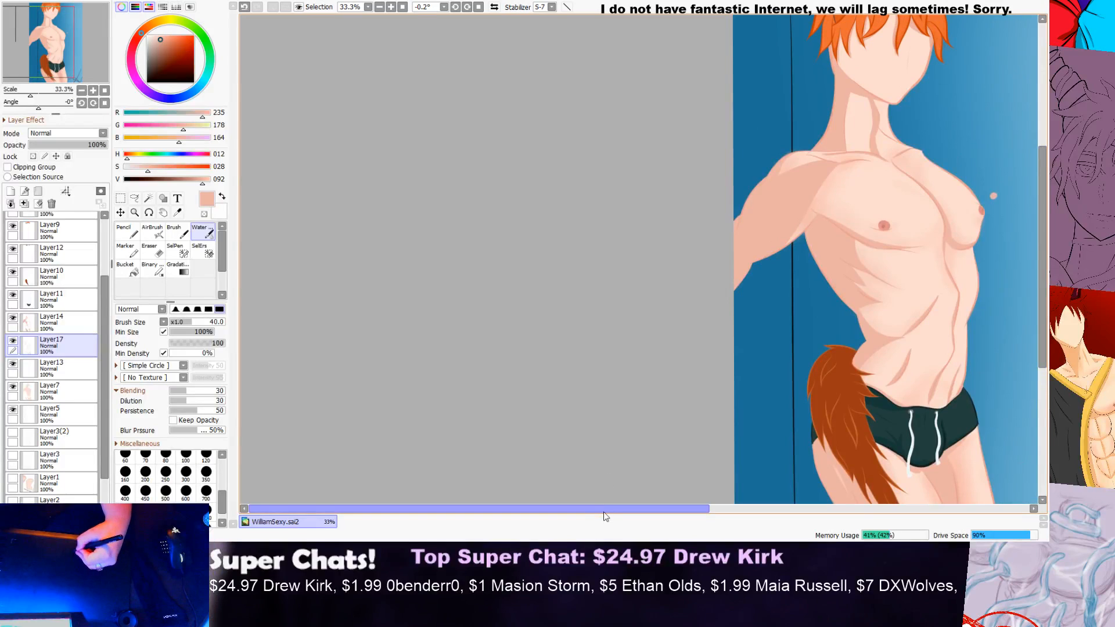
drag(604, 511, 772, 480)
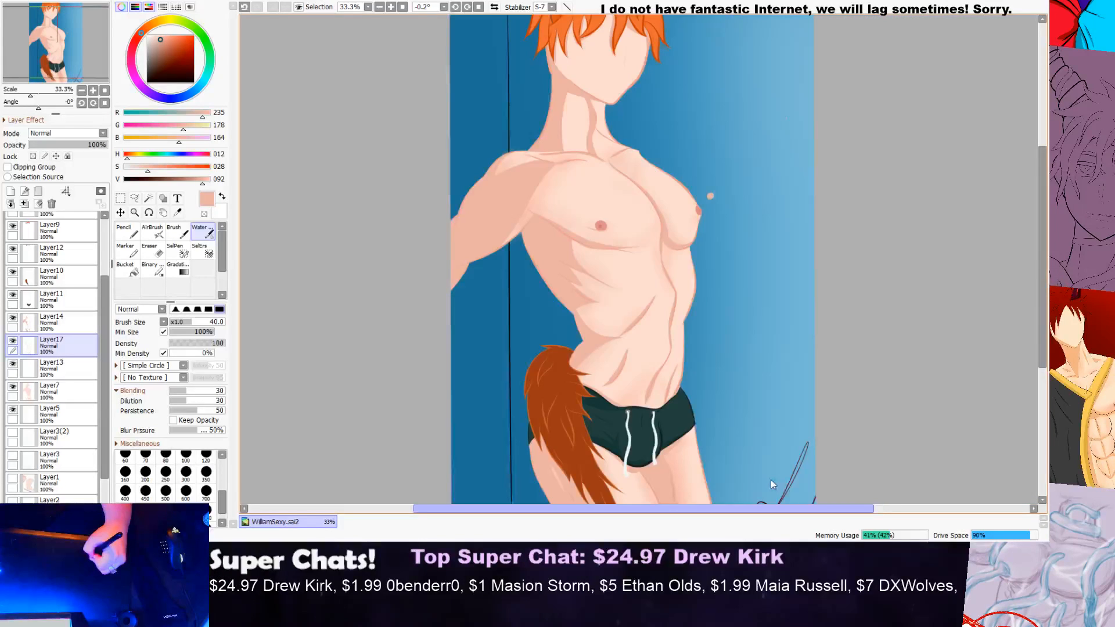
scroll(613, 207, up, 3)
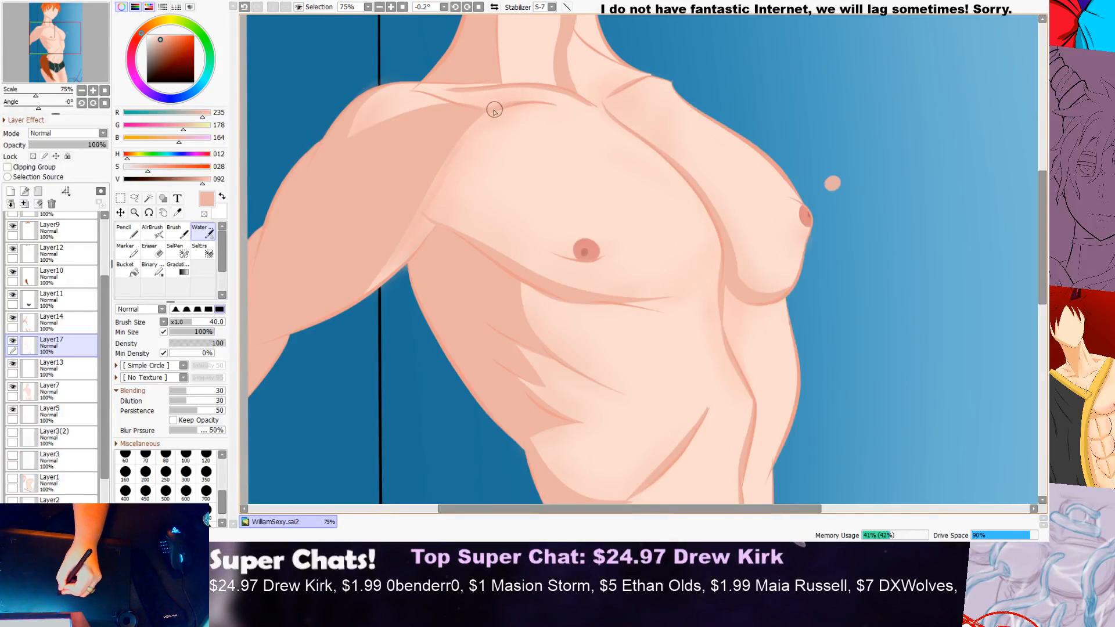
scroll(451, 135, down, 2)
scroll(452, 136, down, 1)
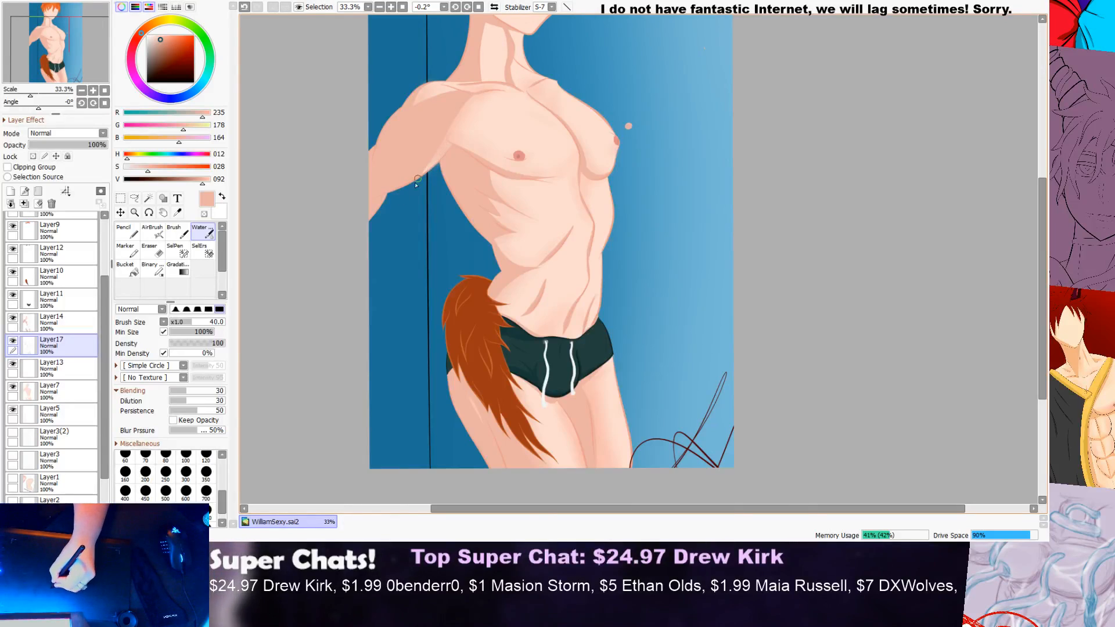
Step: Blend the shadow over the light patch at the near armpit fold, comparing it with the previous state
scroll(418, 177, up, 4)
key(ctrl+z)
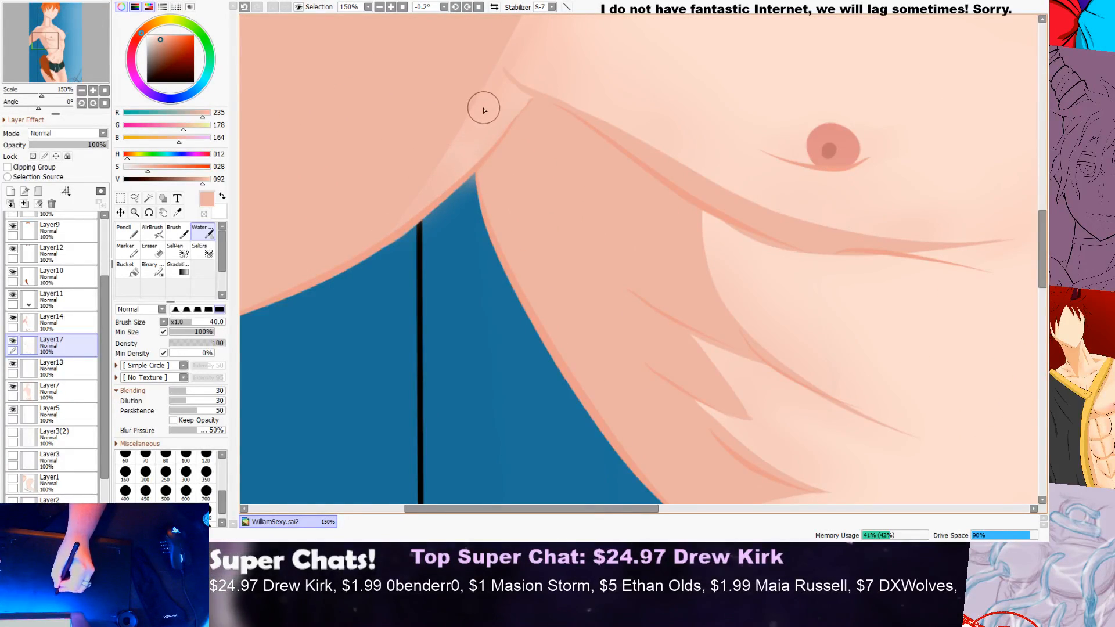
key(ctrl+y)
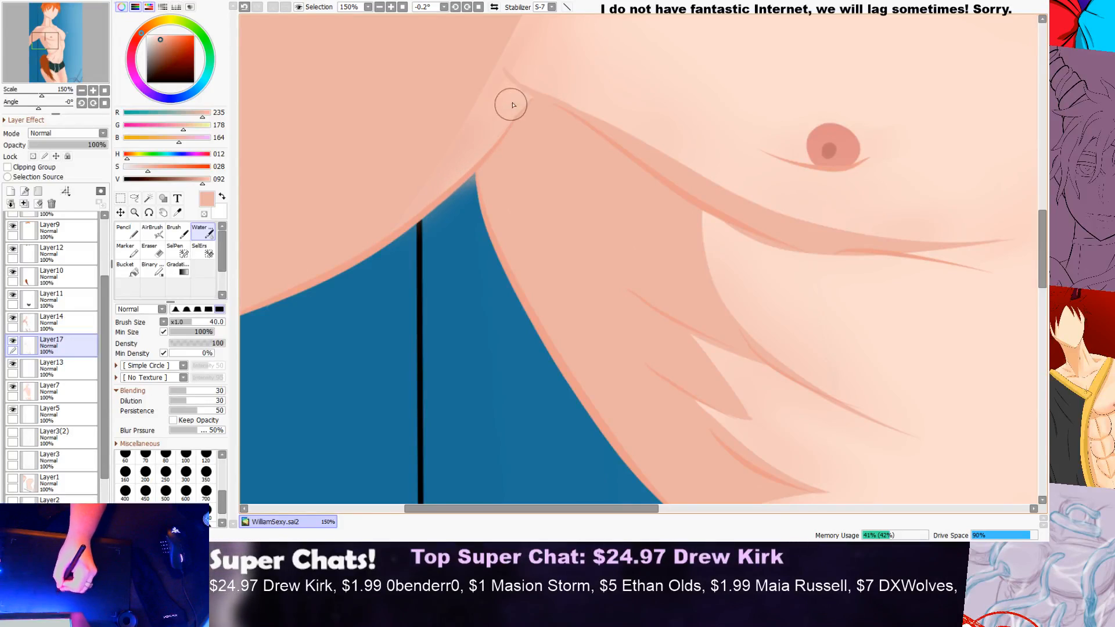
scroll(608, 111, down, 6)
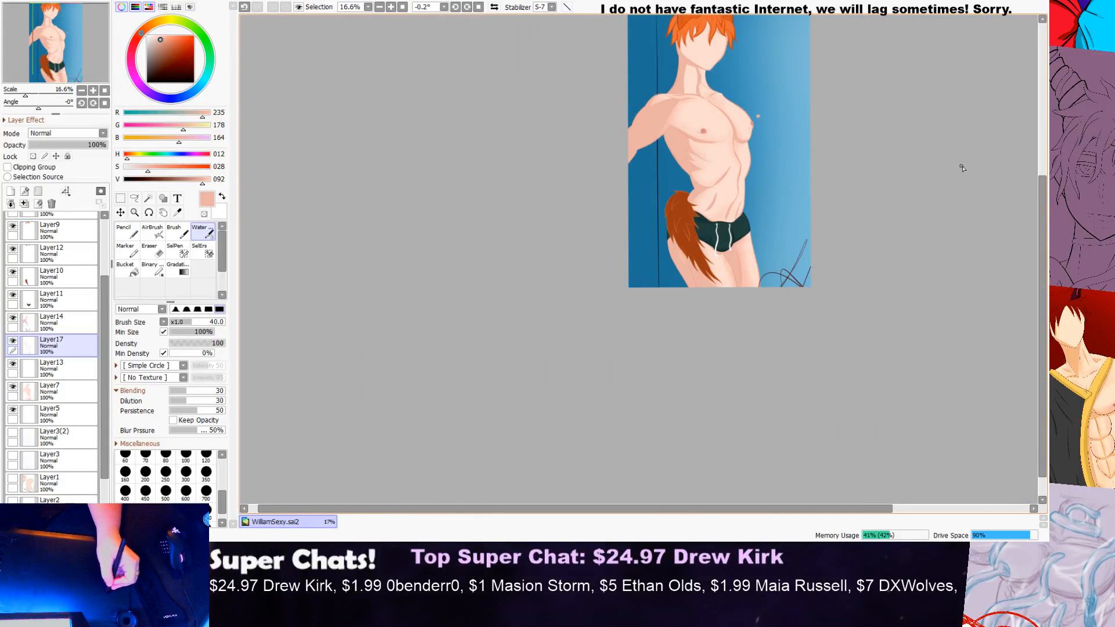
Step: Blend soft shading along the diagonal abdominal crease beneath the near ribs
scroll(712, 185, up, 5)
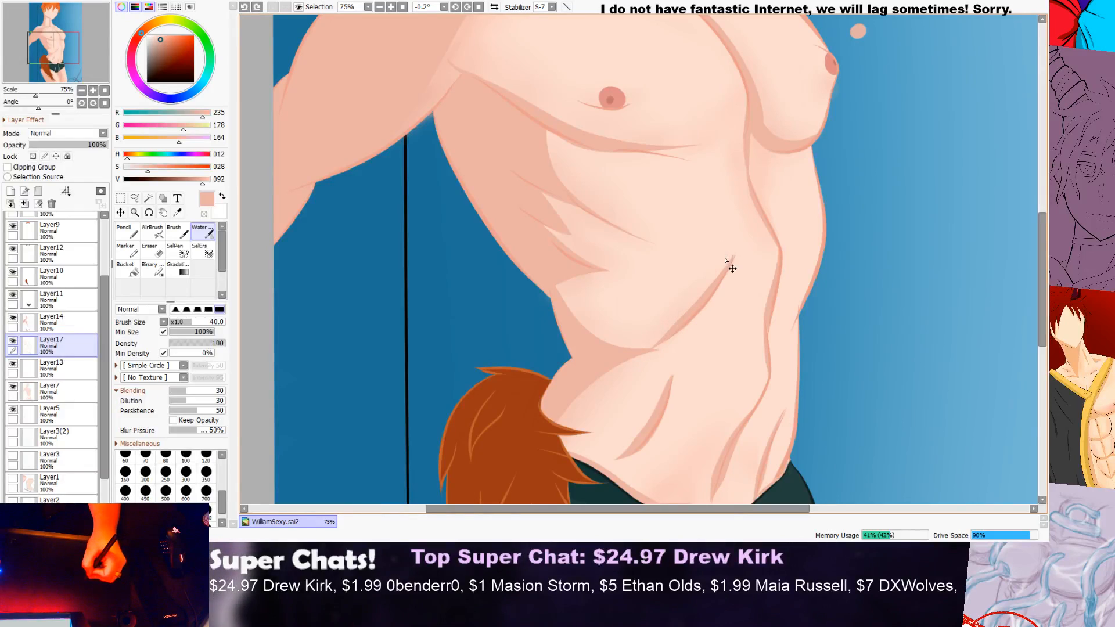
drag(699, 296, 628, 368)
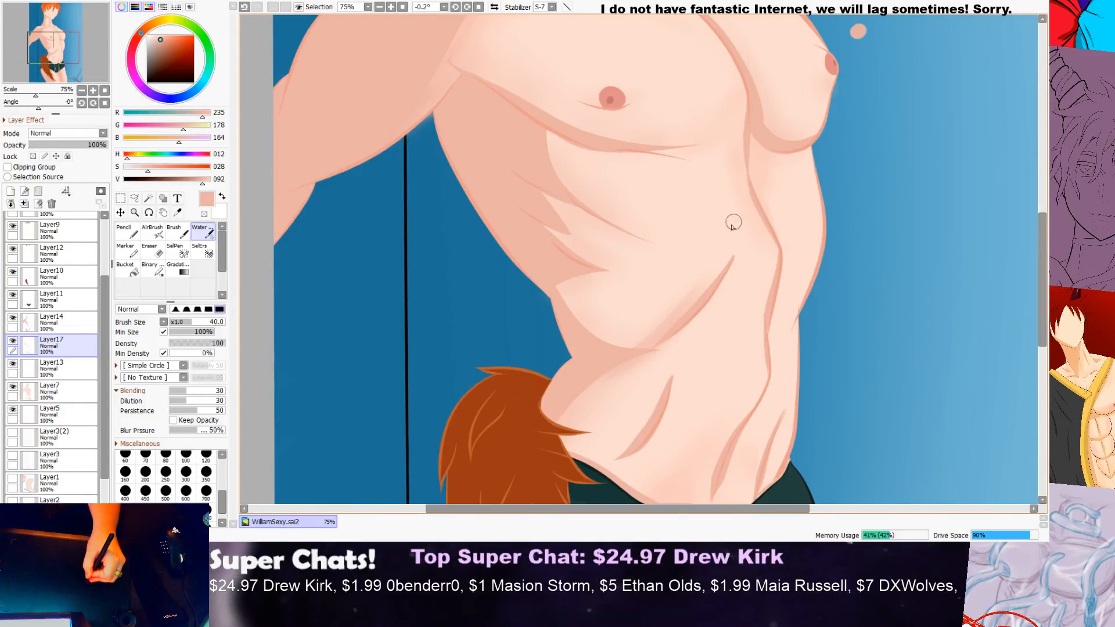
scroll(721, 258, up, 2)
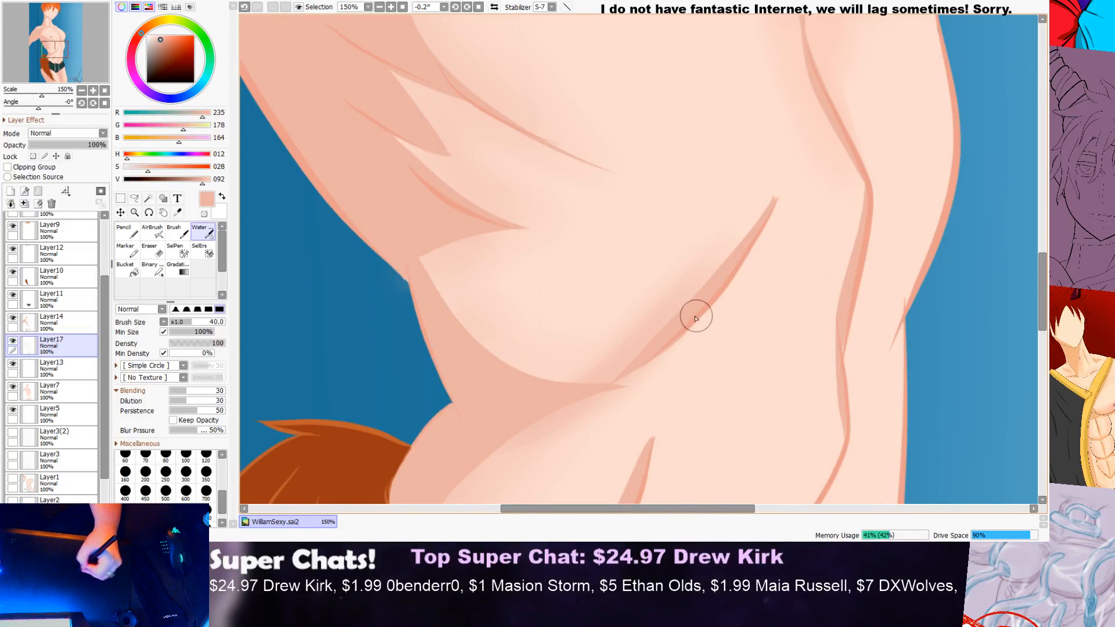
scroll(747, 273, down, 4)
drag(750, 240, 748, 270)
scroll(748, 262, up, 3)
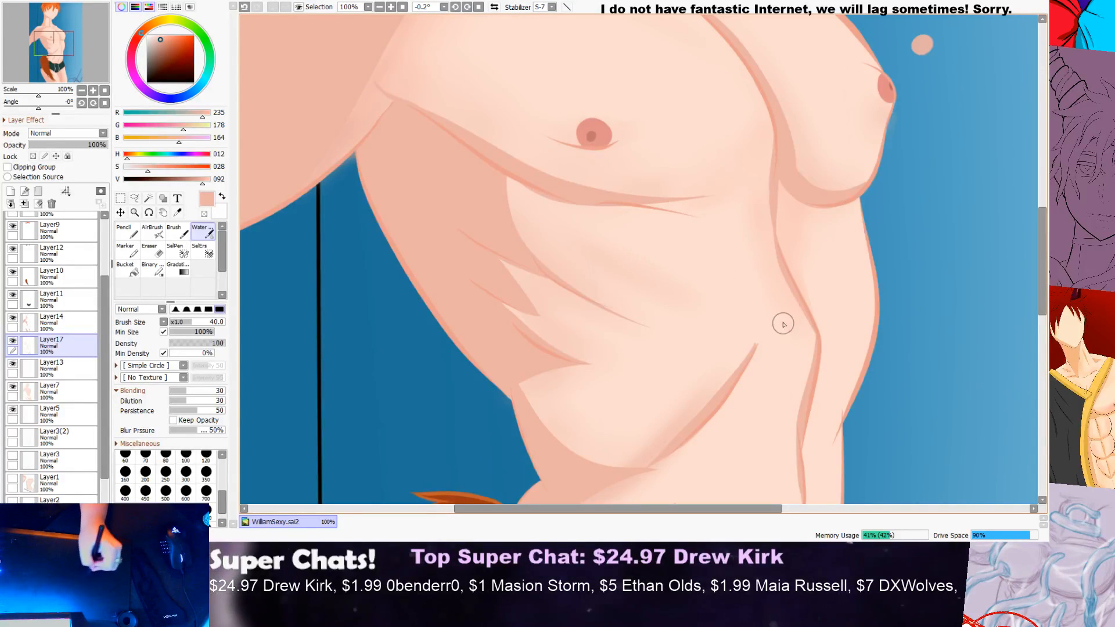
scroll(733, 285, down, 2)
scroll(729, 311, up, 2)
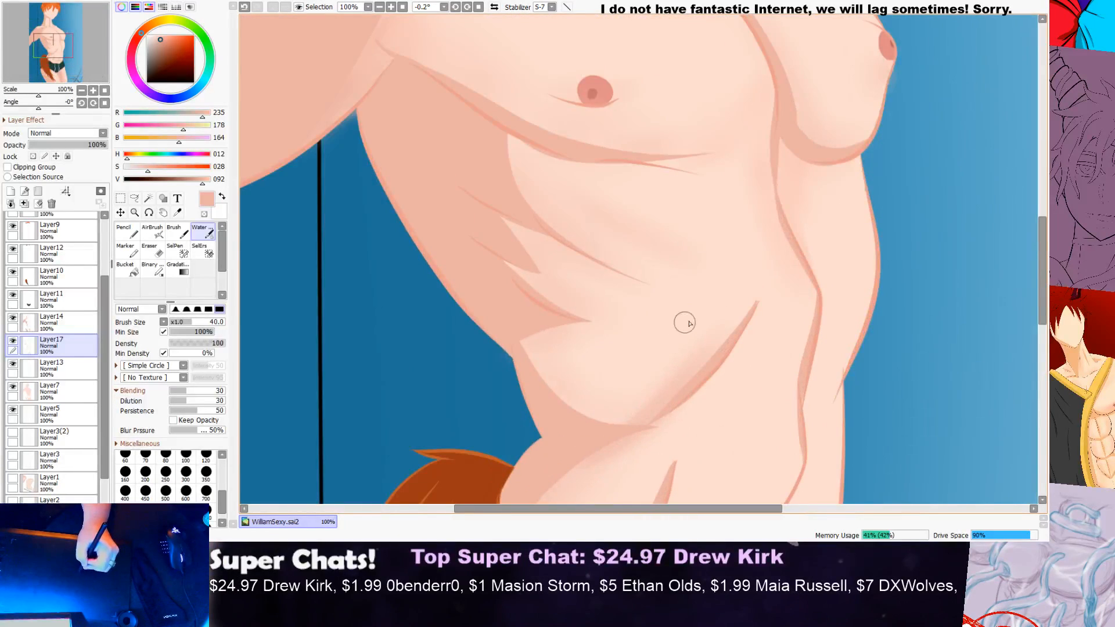
Step: Brush a soft patch of shading onto the far ribs just beneath the far pectoral
scroll(685, 323, up, 1)
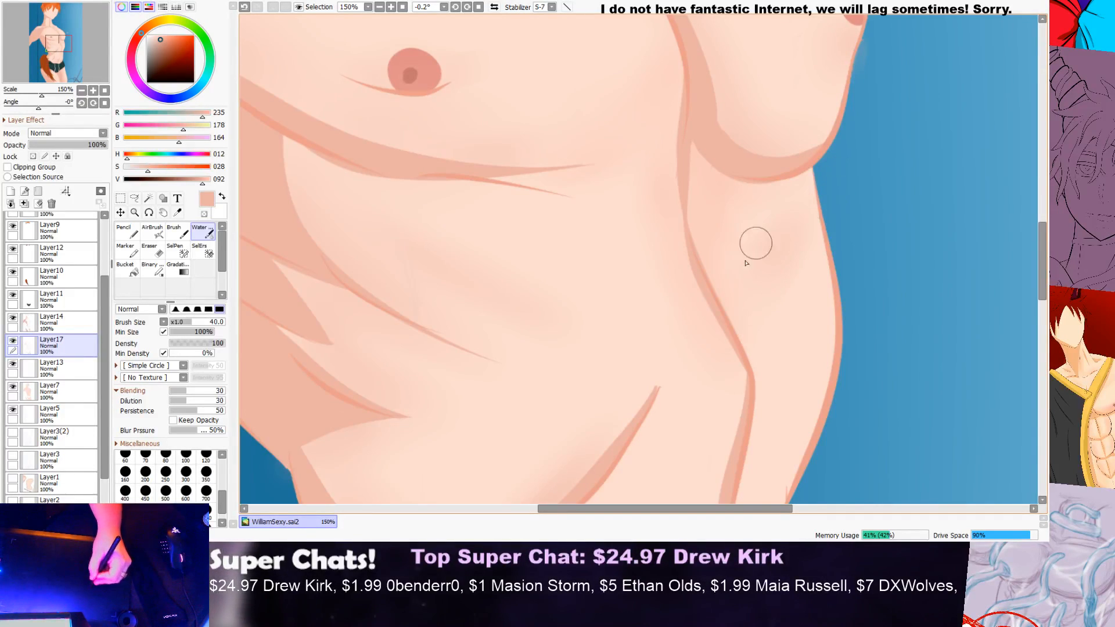
scroll(834, 200, down, 5)
scroll(826, 255, up, 3)
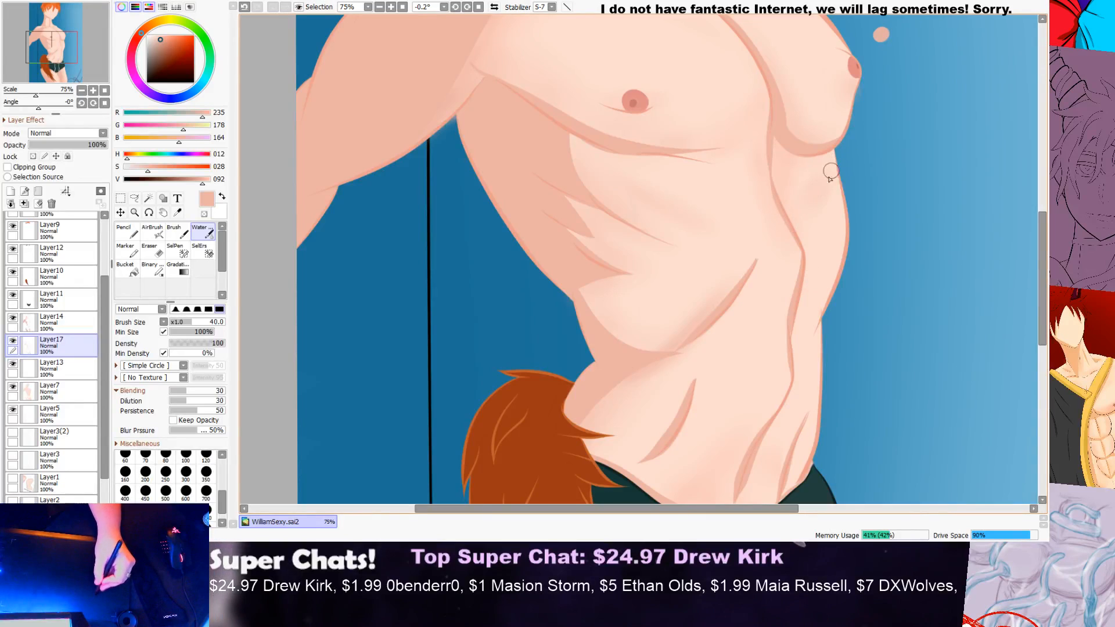
scroll(772, 163, down, 4)
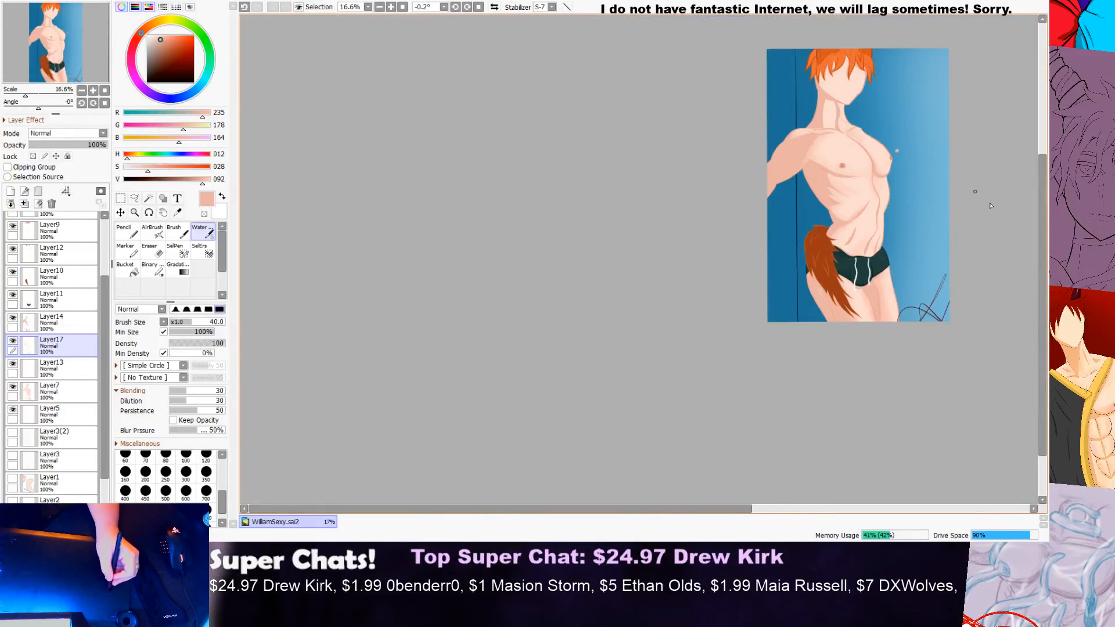
Step: Examine the full figure's skin shading and the waist shadow at close range
scroll(1038, 230, up, 3)
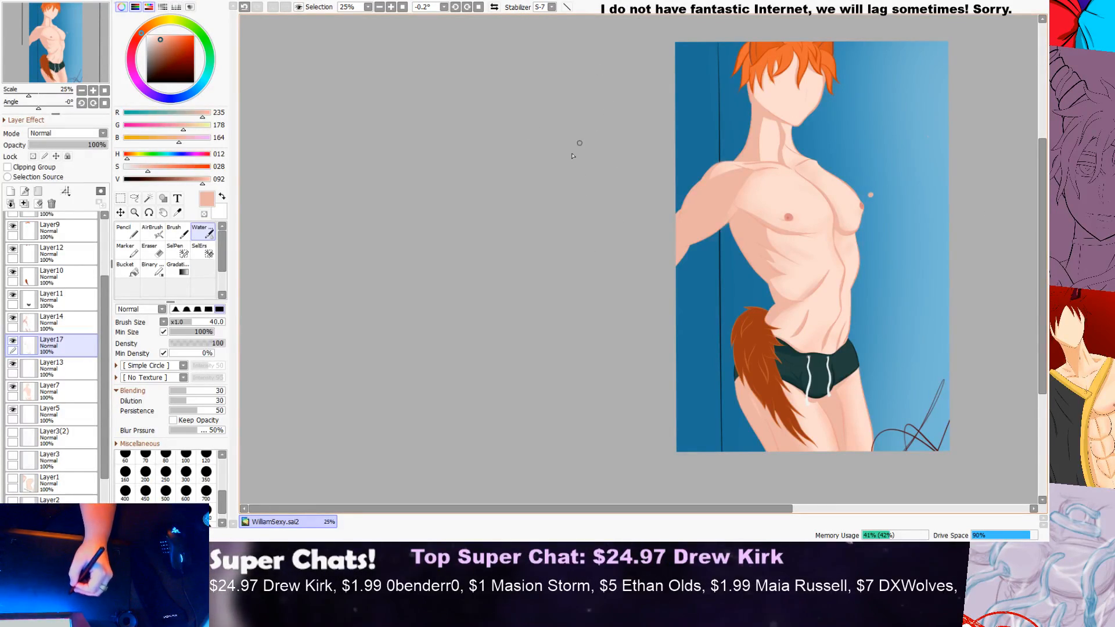
scroll(538, 227, down, 2)
scroll(746, 181, up, 3)
scroll(731, 183, down, 1)
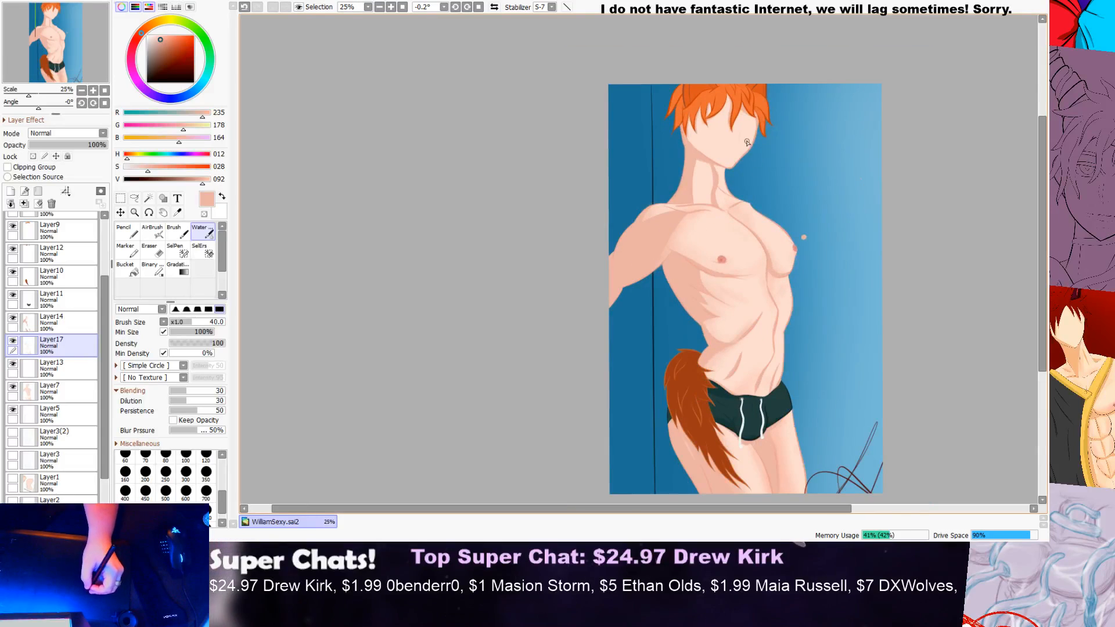
drag(1044, 165, 1012, 287)
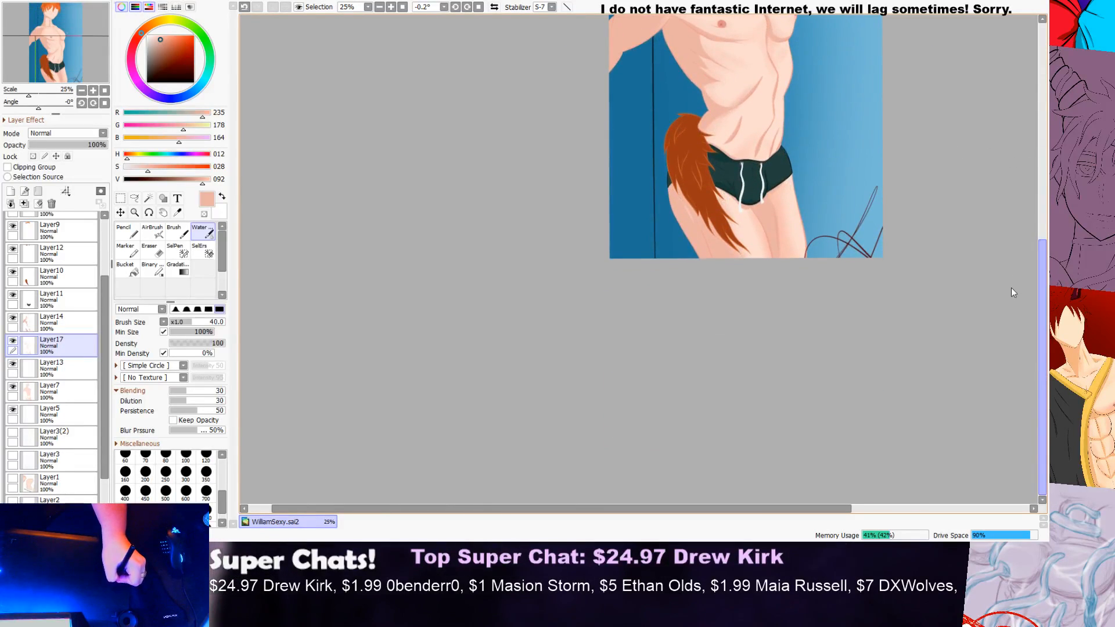
drag(1036, 252, 1042, 208)
drag(1045, 247, 1017, 206)
scroll(717, 224, up, 5)
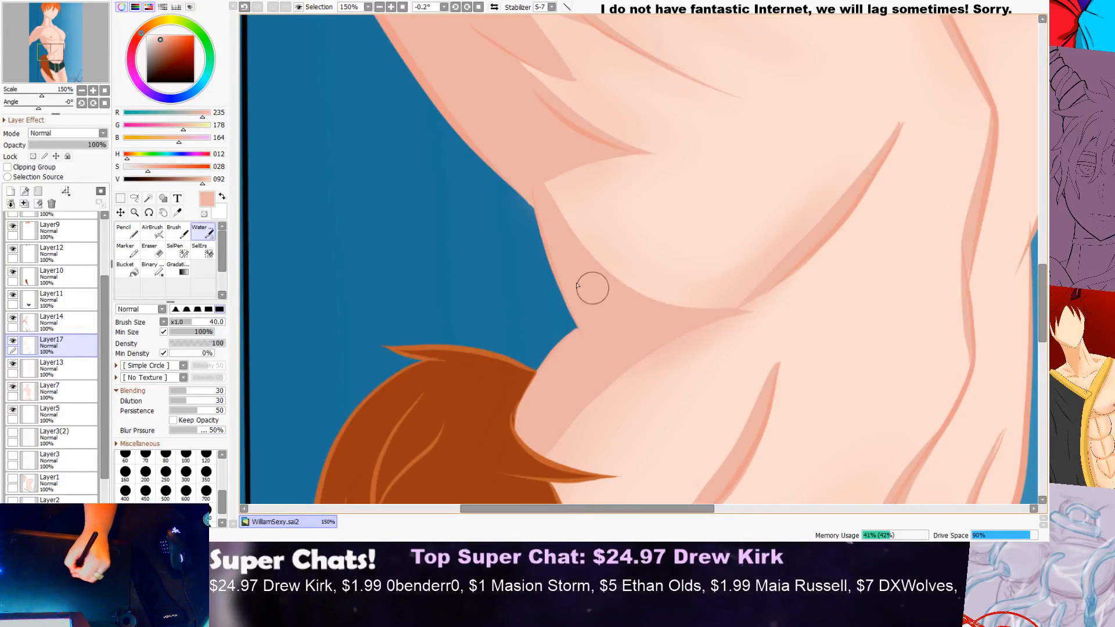
scroll(668, 271, down, 1)
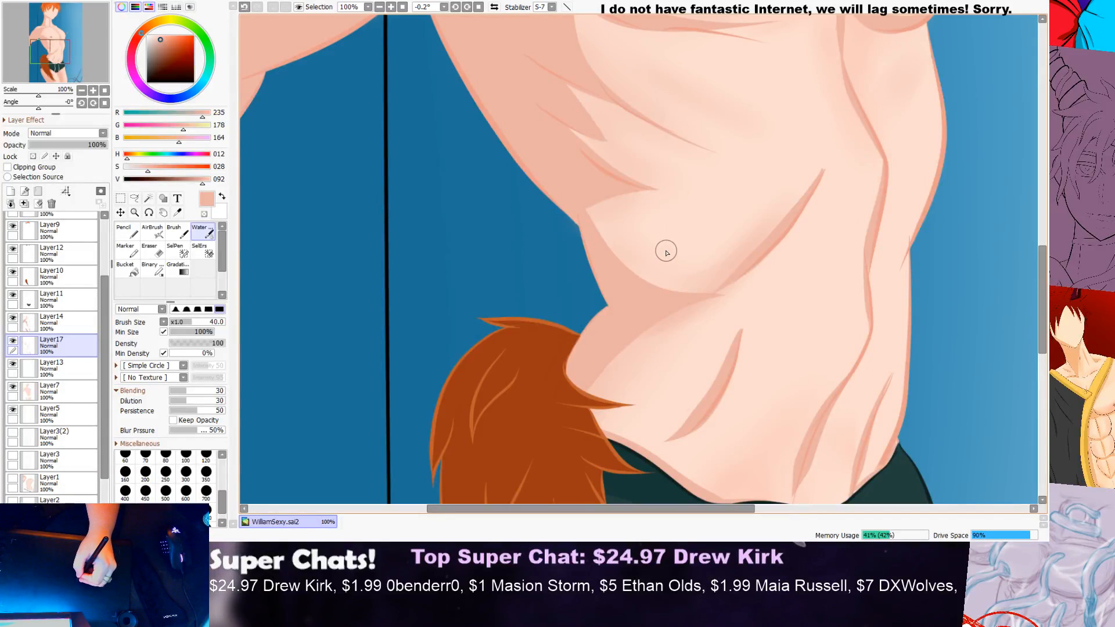
scroll(667, 249, down, 3)
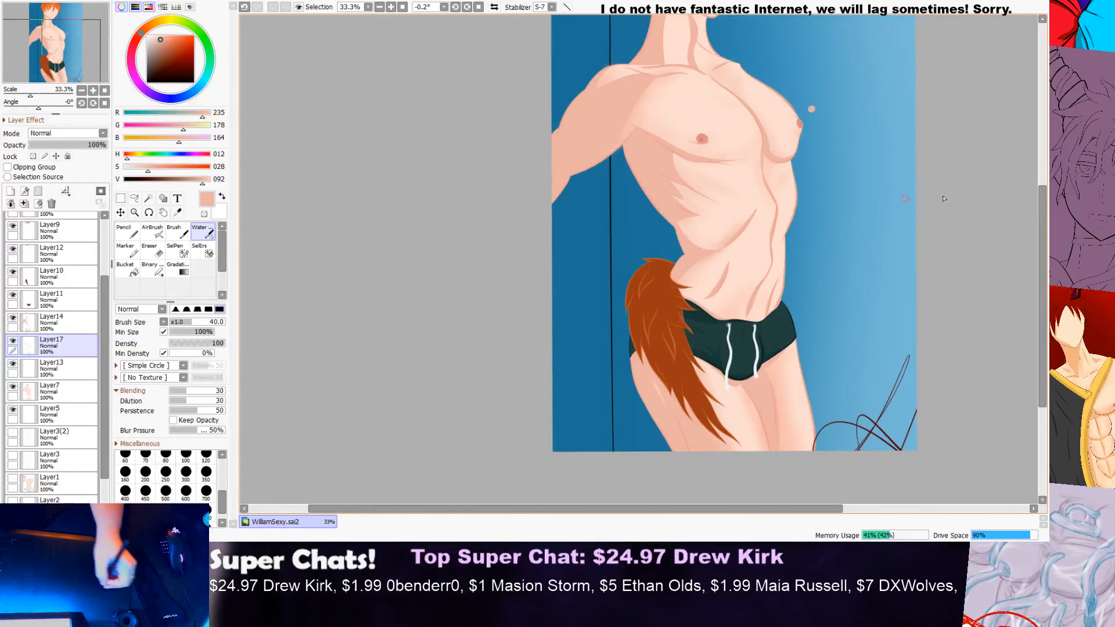
Step: Blend the shadow edge between the near shoulder and chest, from the collarbone down to the armpit
drag(1045, 197, 1037, 220)
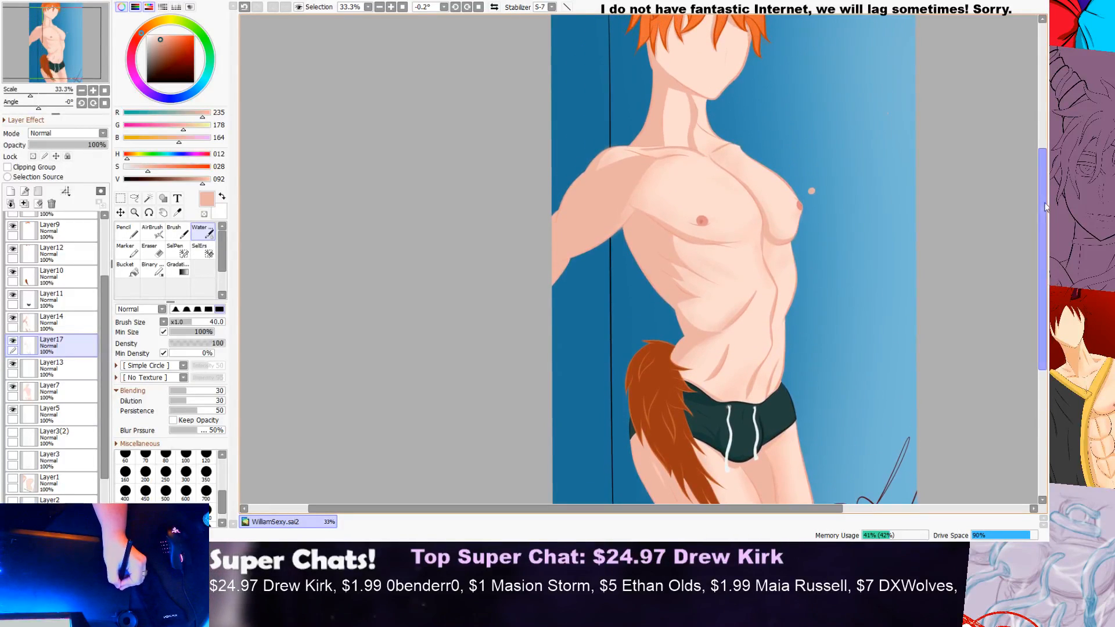
scroll(641, 170, up, 2)
scroll(641, 169, up, 3)
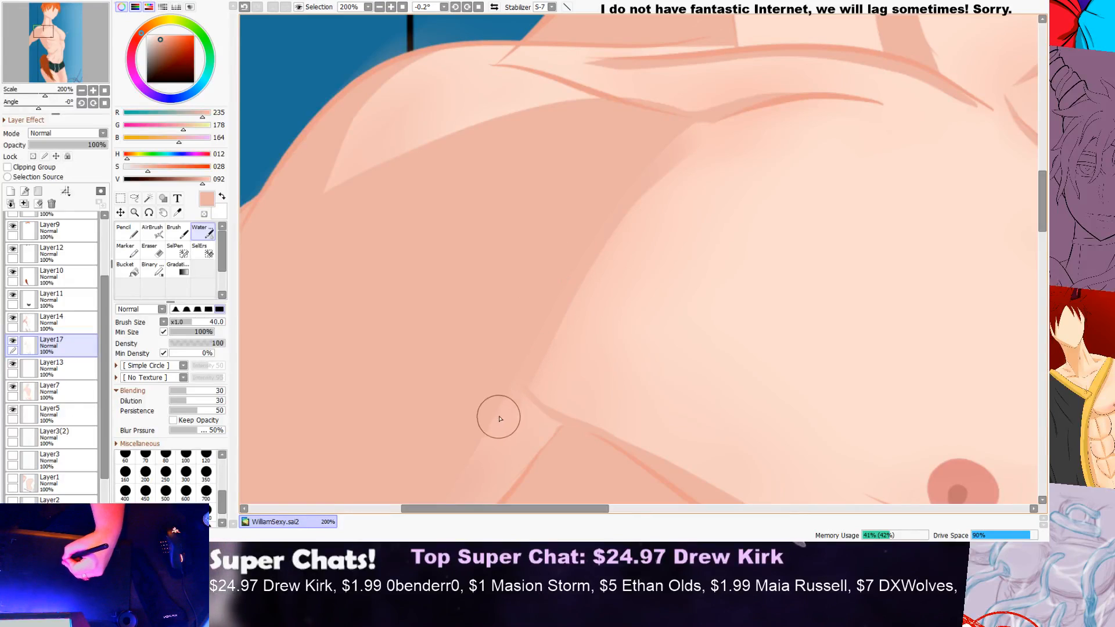
scroll(652, 248, down, 4)
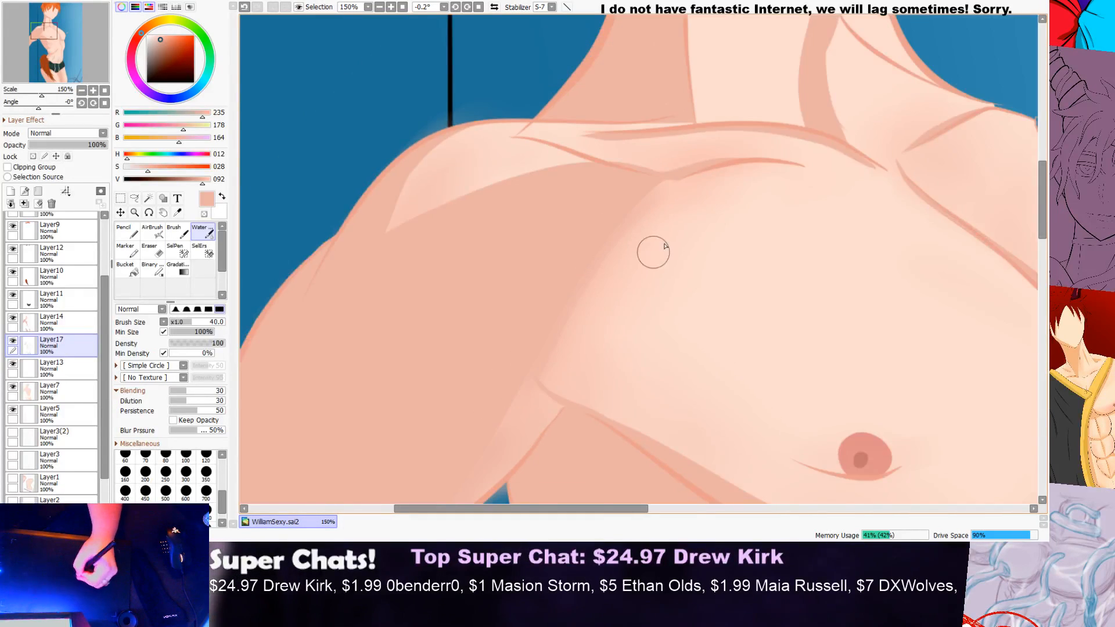
scroll(697, 215, up, 2)
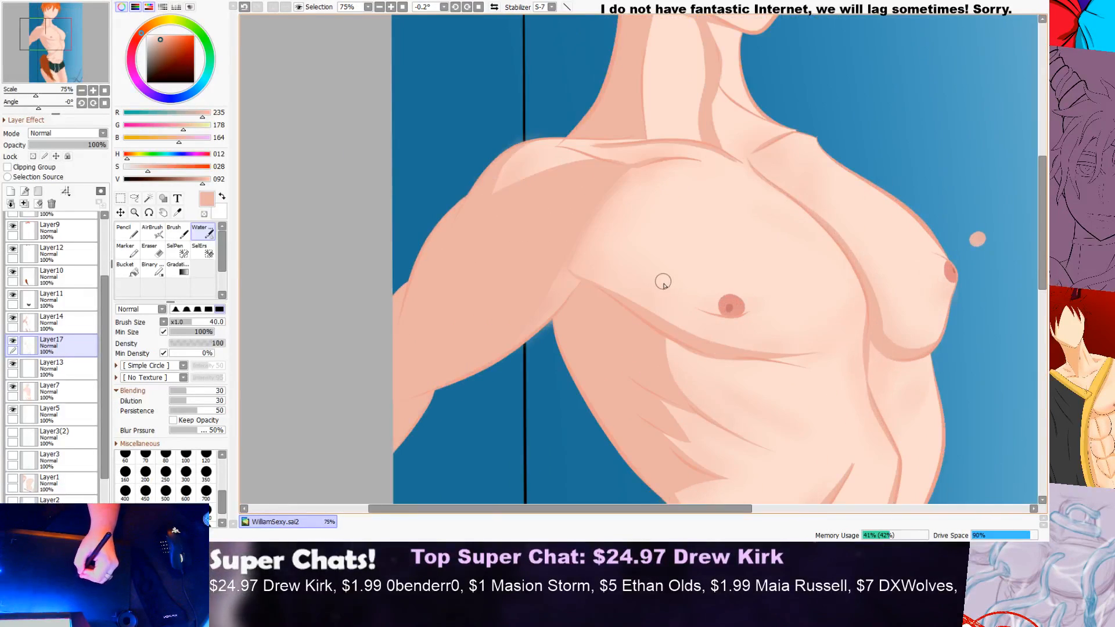
scroll(605, 280, up, 3)
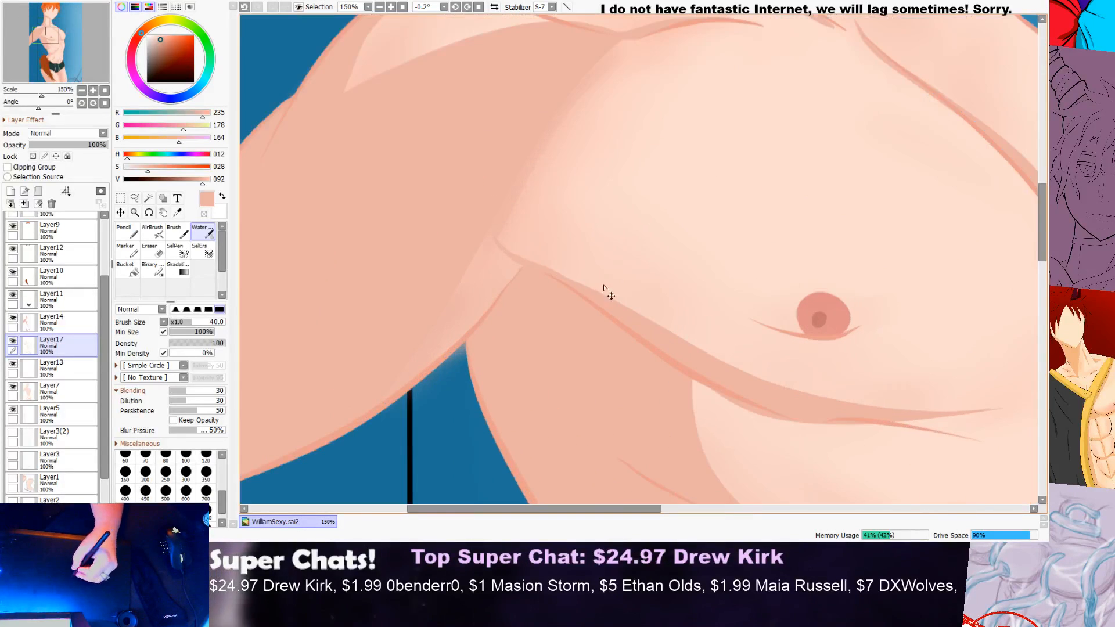
Step: Soften the upper edge of the shadow beneath the near pectoral, from the armpit towards the centre of the chest
mouse_move(518, 259)
mouse_down()
mouse_move(805, 395)
mouse_move(1007, 420)
mouse_up()
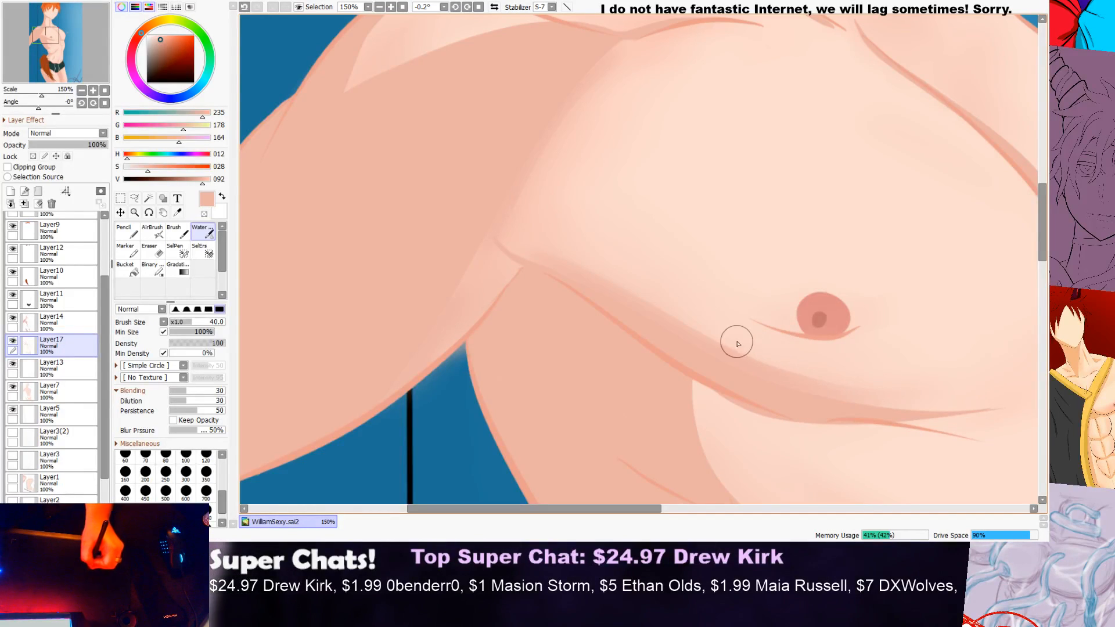
scroll(631, 233, down, 6)
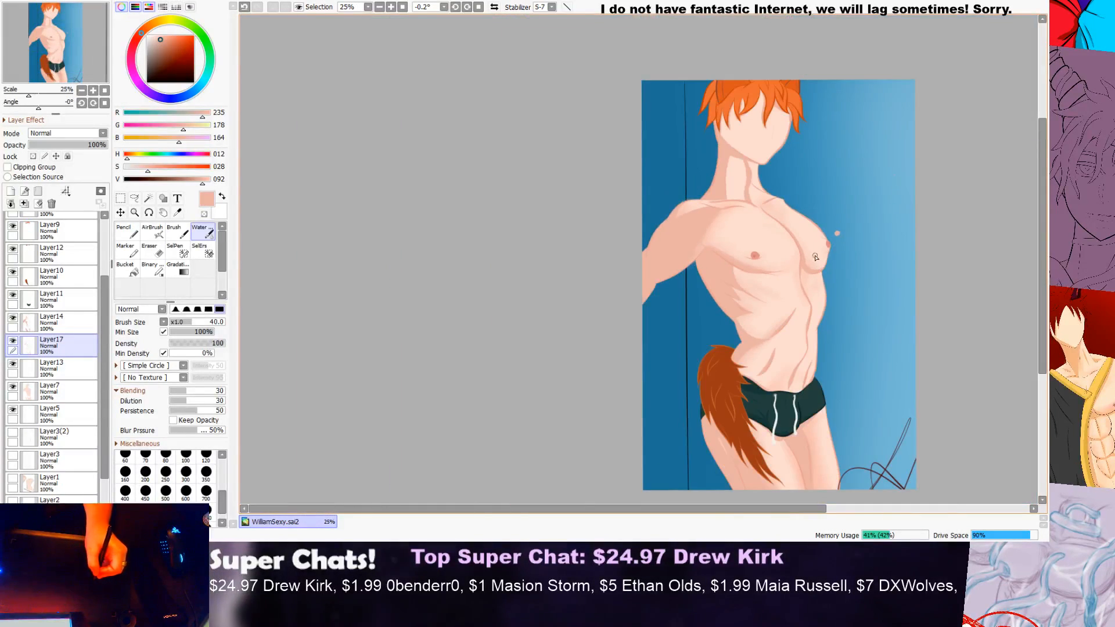
drag(1043, 285, 1043, 306)
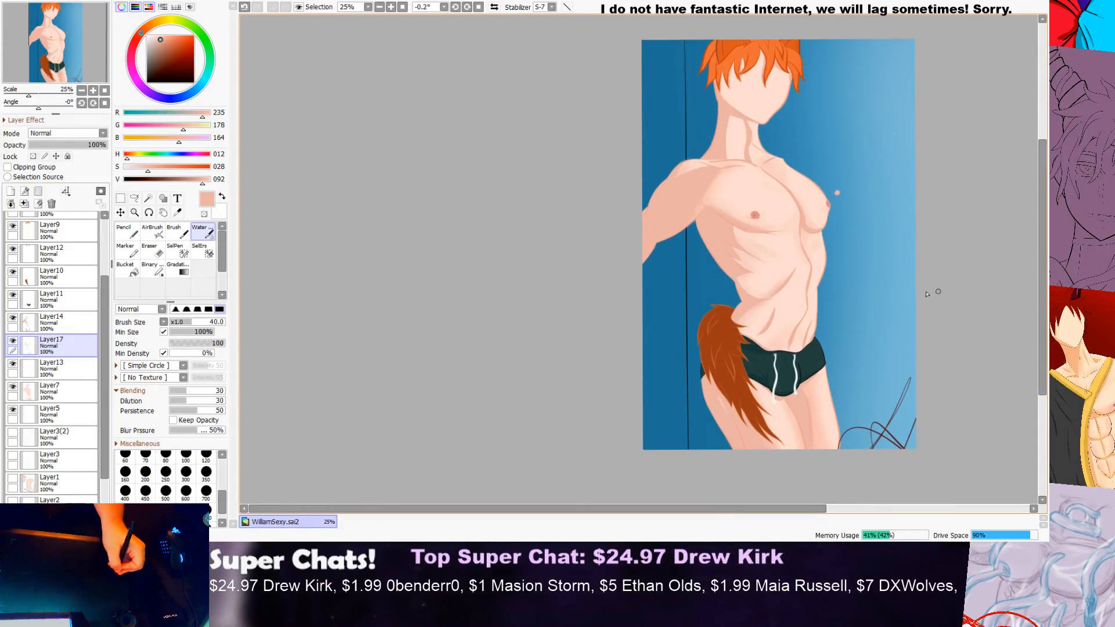
scroll(810, 273, up, 4)
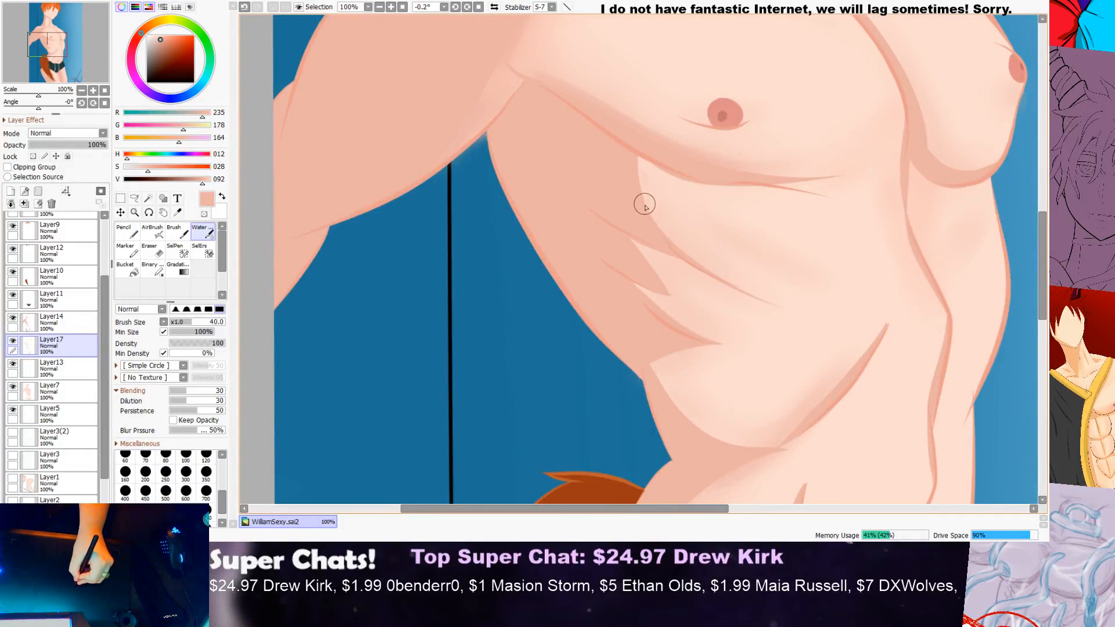
Step: Blend the shadow edge on the near ribs just beneath the near pectoral into the lighter skin
drag(676, 256, 743, 300)
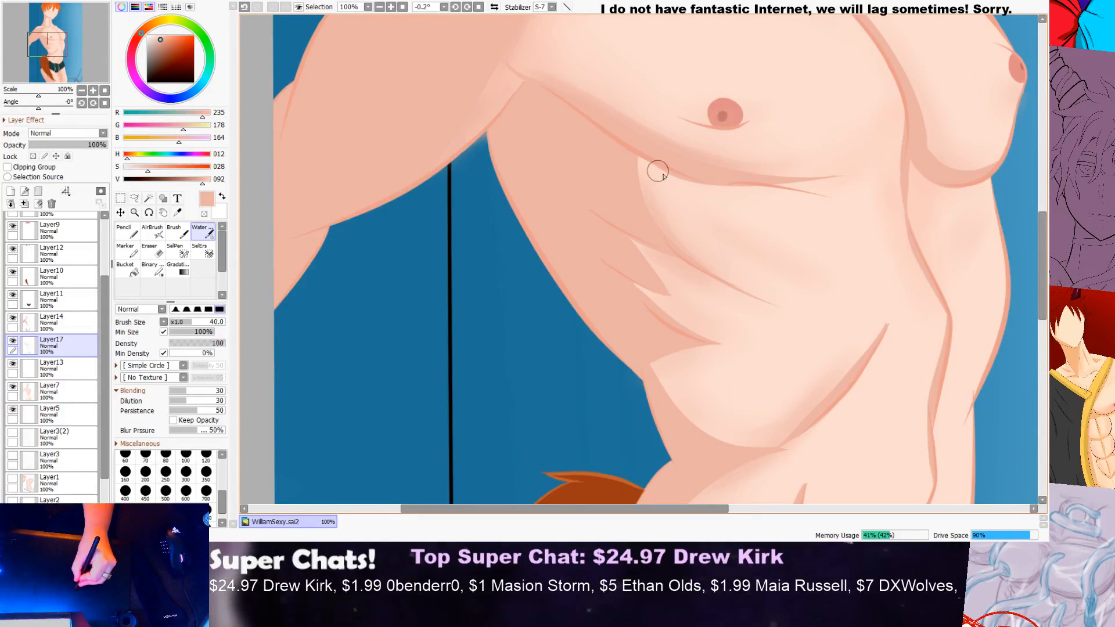
key(ctrl+z)
drag(685, 186, 633, 162)
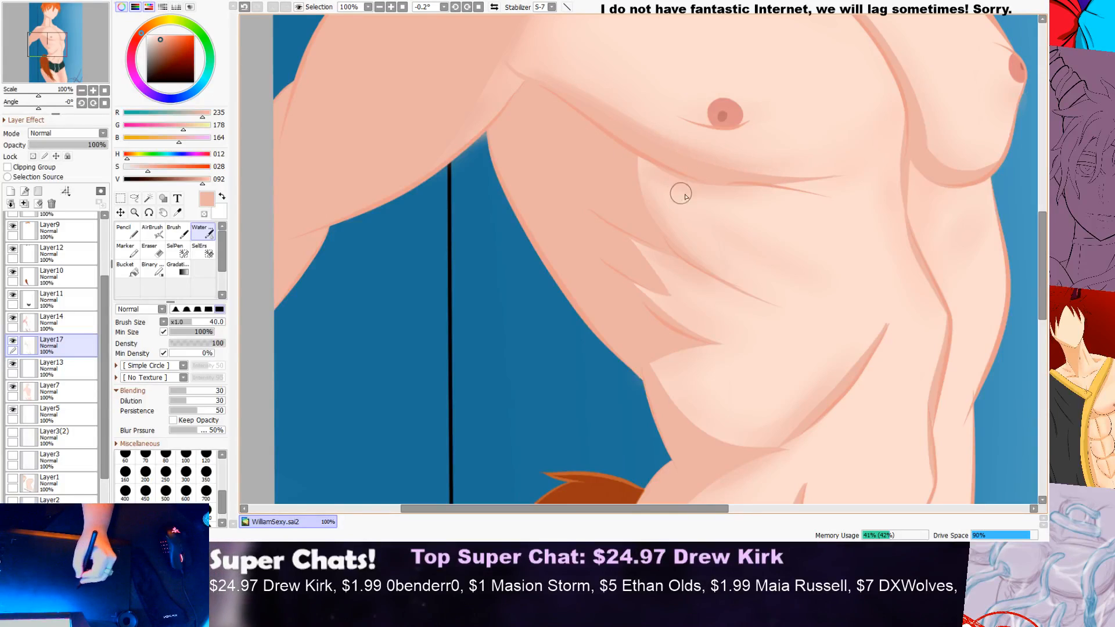
scroll(797, 219, down, 4)
scroll(813, 211, up, 5)
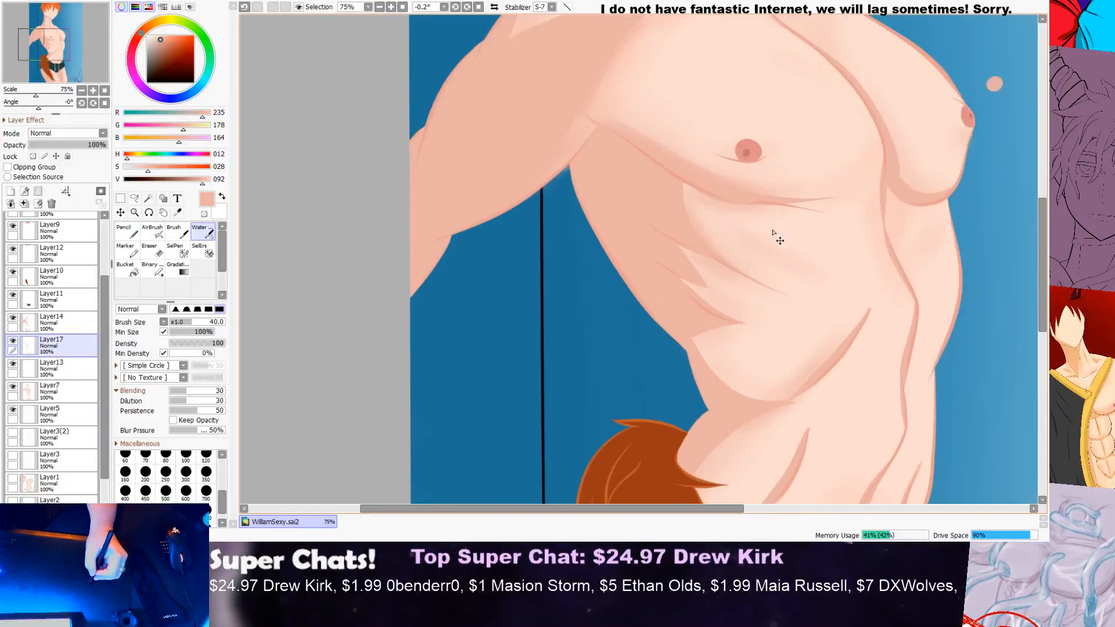
scroll(646, 169, up, 2)
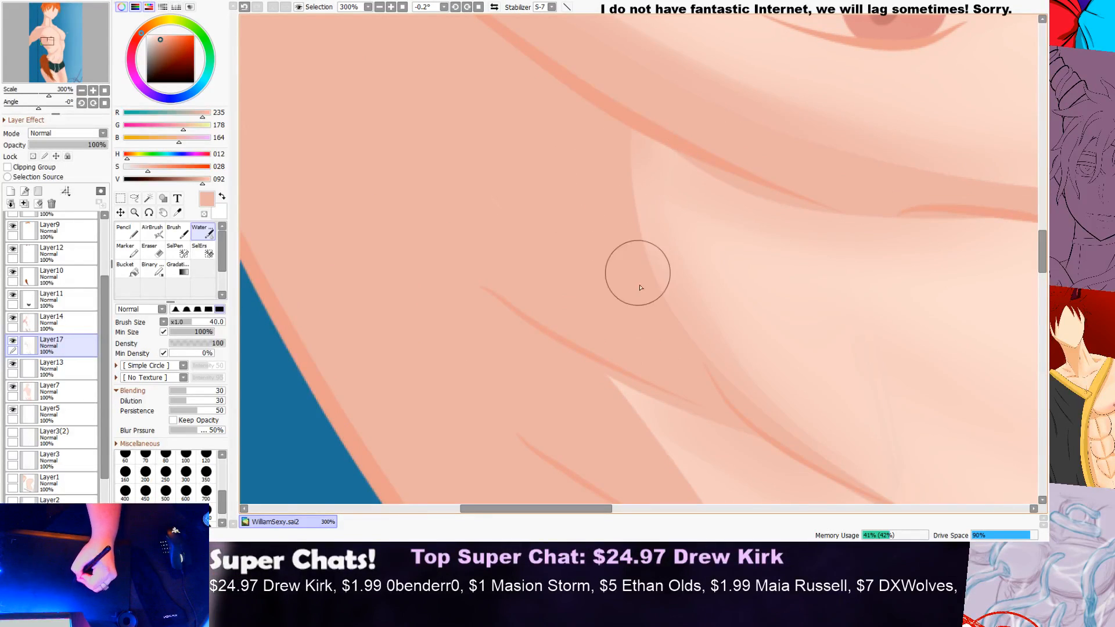
scroll(711, 183, down, 1)
scroll(720, 174, down, 3)
scroll(714, 175, up, 4)
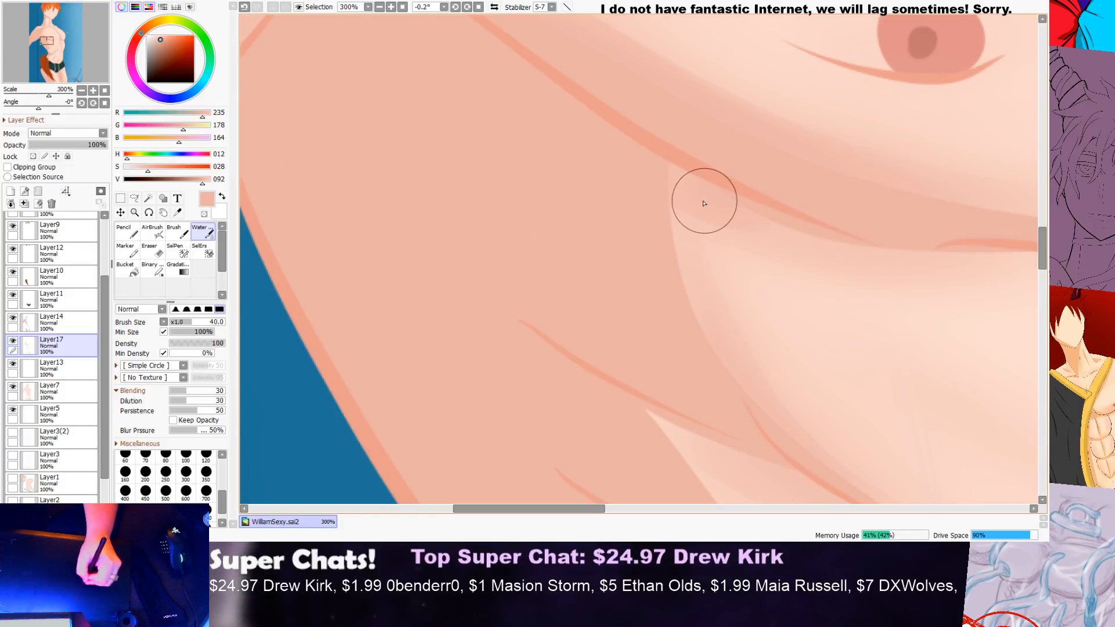
scroll(742, 259, down, 5)
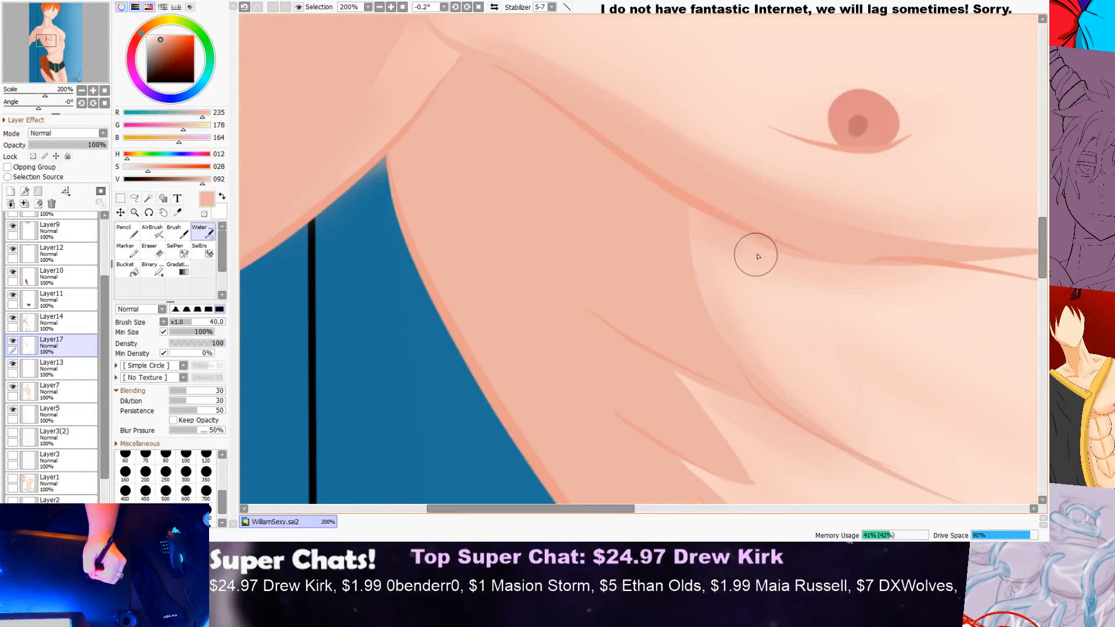
scroll(835, 217, up, 3)
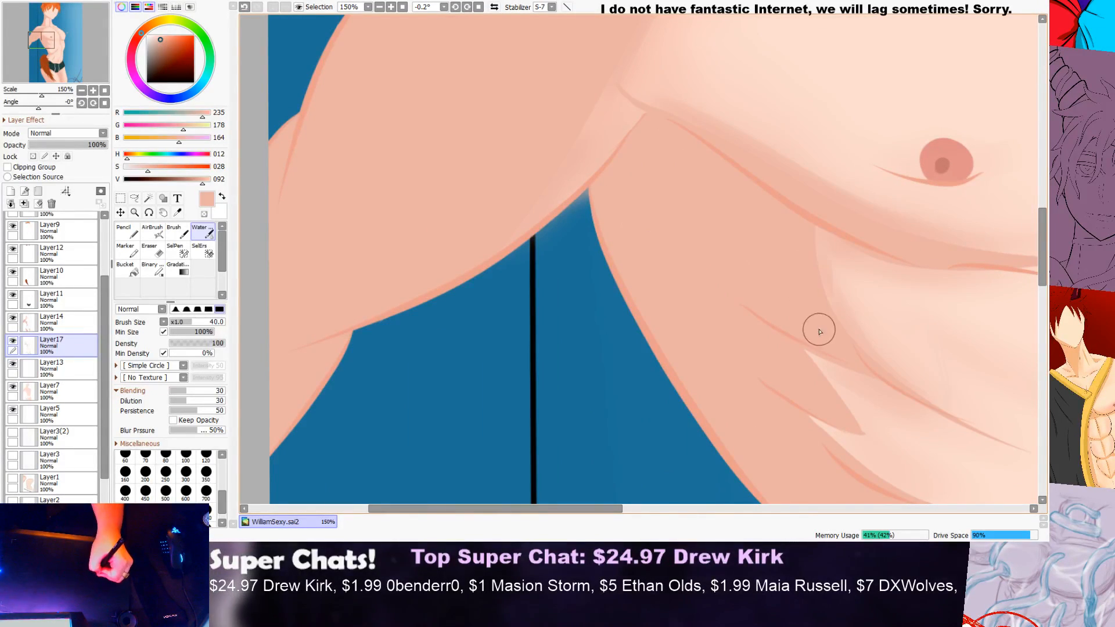
Step: Examine the rib, chest and collarbone shading both up close and across the full figure
scroll(859, 285, down, 2)
drag(652, 508, 717, 512)
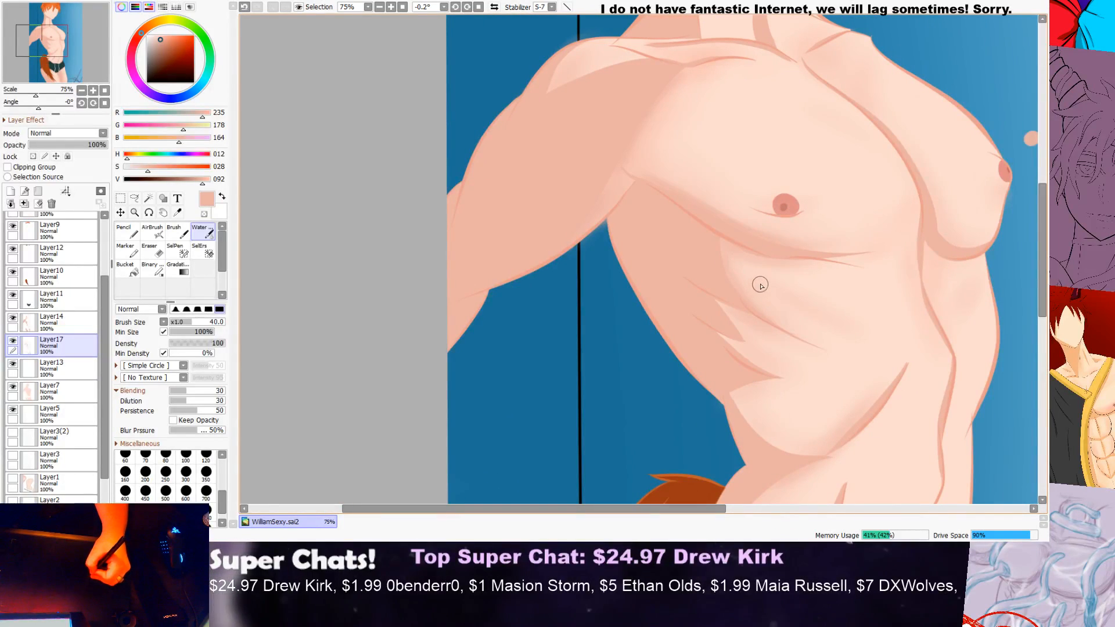
scroll(743, 279, down, 3)
scroll(755, 279, up, 4)
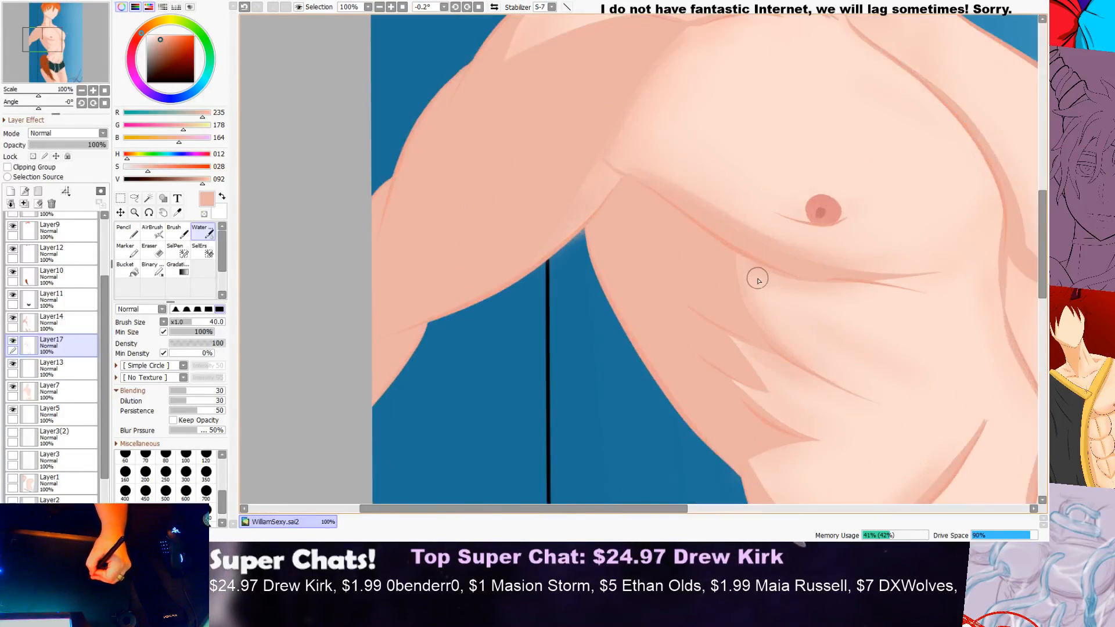
scroll(761, 299, down, 3)
drag(641, 509, 752, 490)
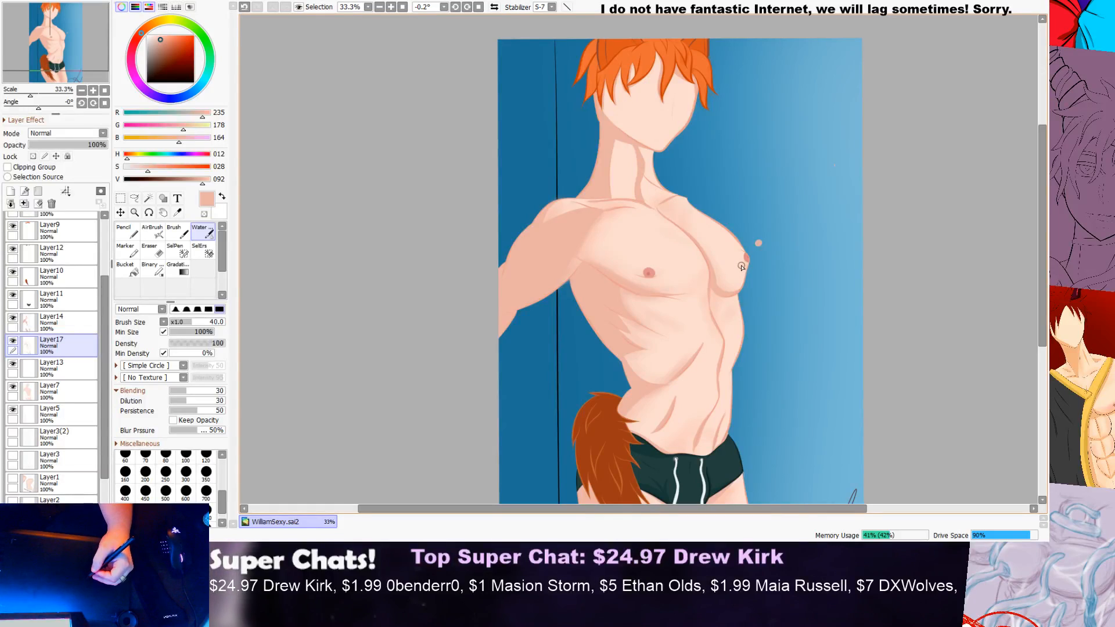
mouse_move(1041, 215)
mouse_down()
mouse_move(1033, 274)
mouse_move(1044, 205)
mouse_up()
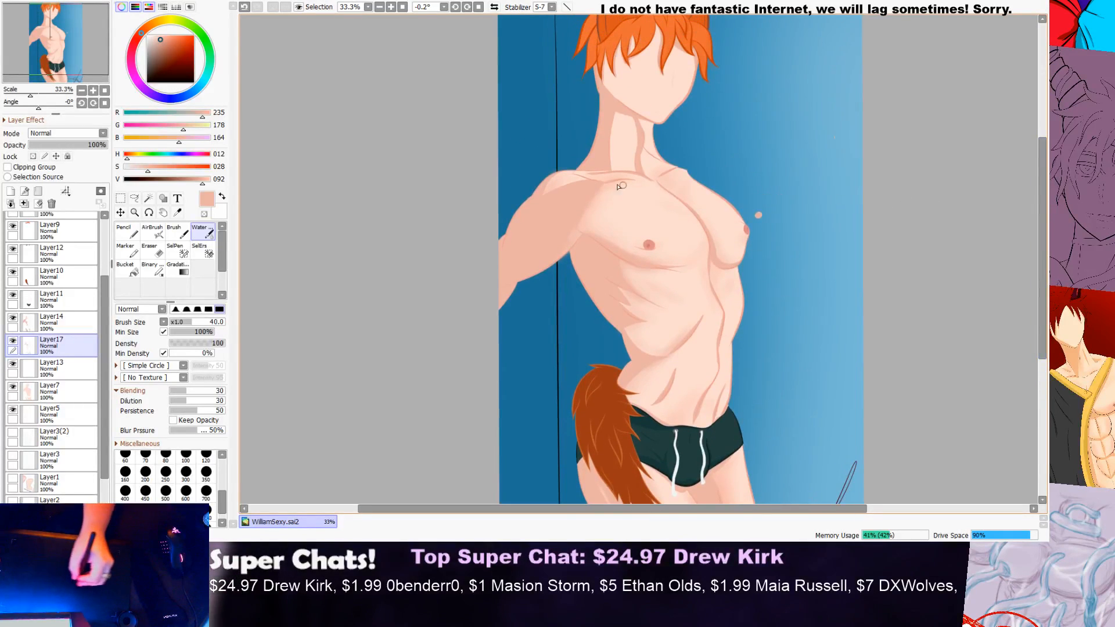
scroll(600, 174, up, 4)
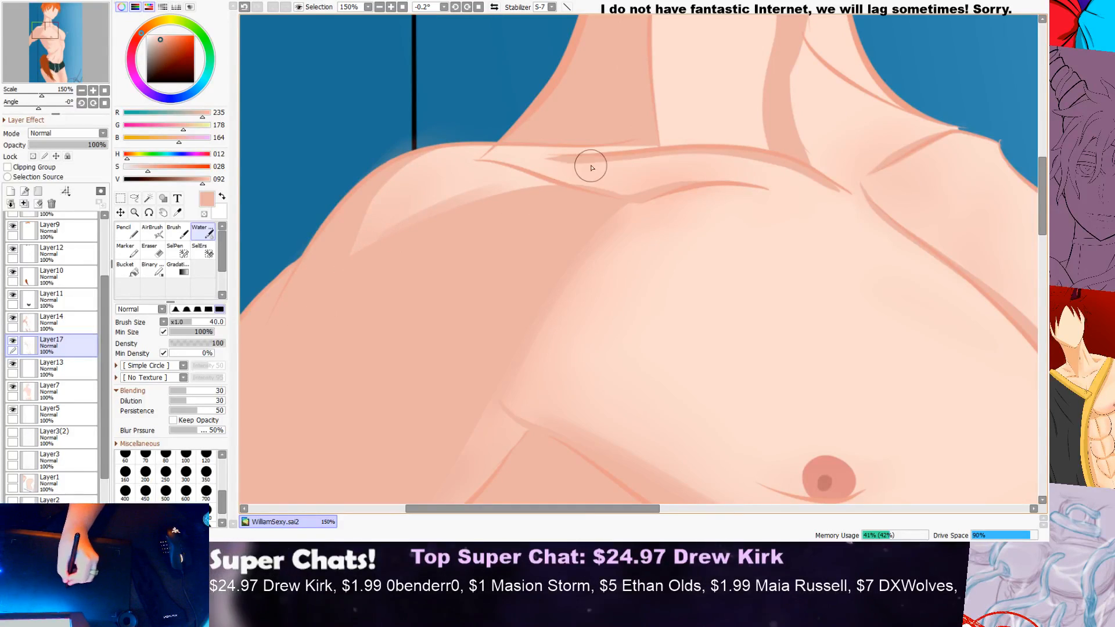
scroll(604, 175, down, 4)
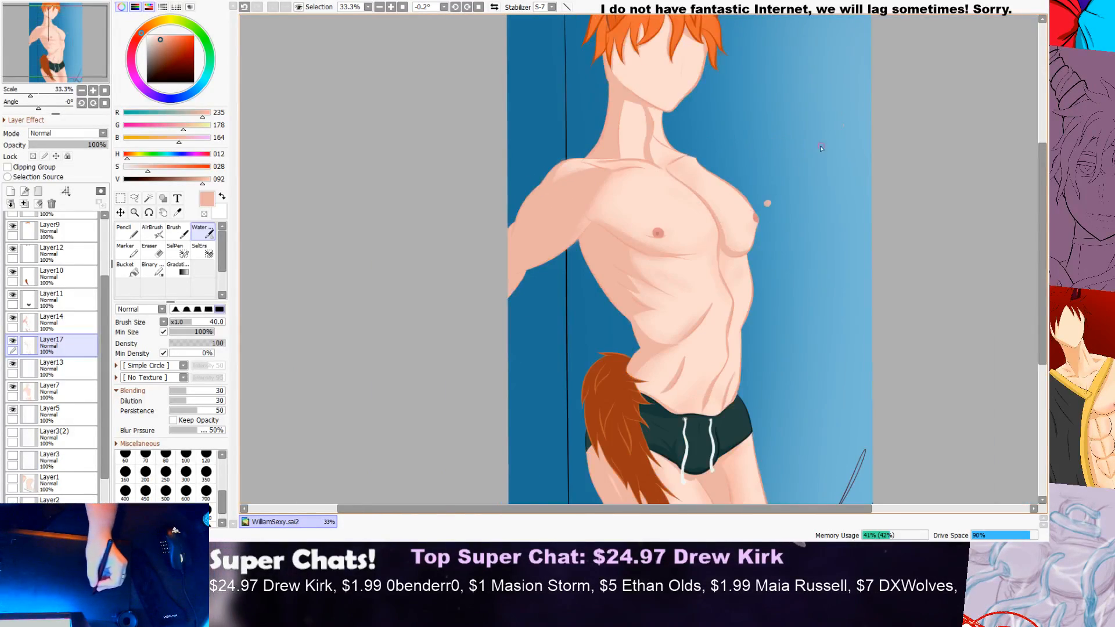
scroll(690, 181, up, 1)
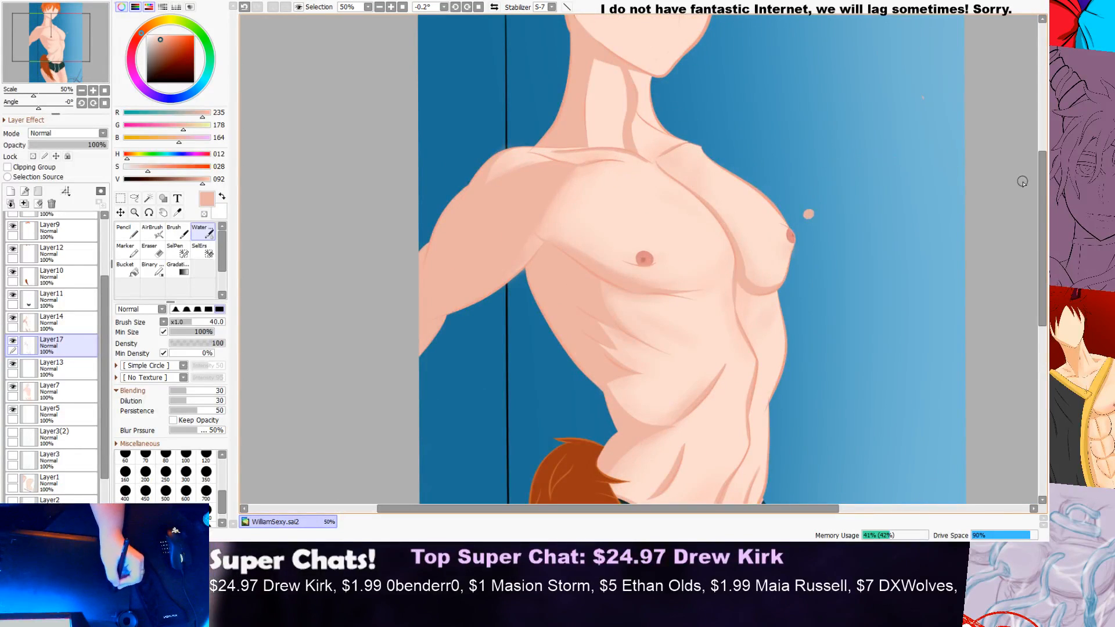
Step: Brush a soft blended shadow down the near side of the neck's light area, from under the jaw to the collarbone
scroll(1020, 181, up, 2)
scroll(623, 191, up, 3)
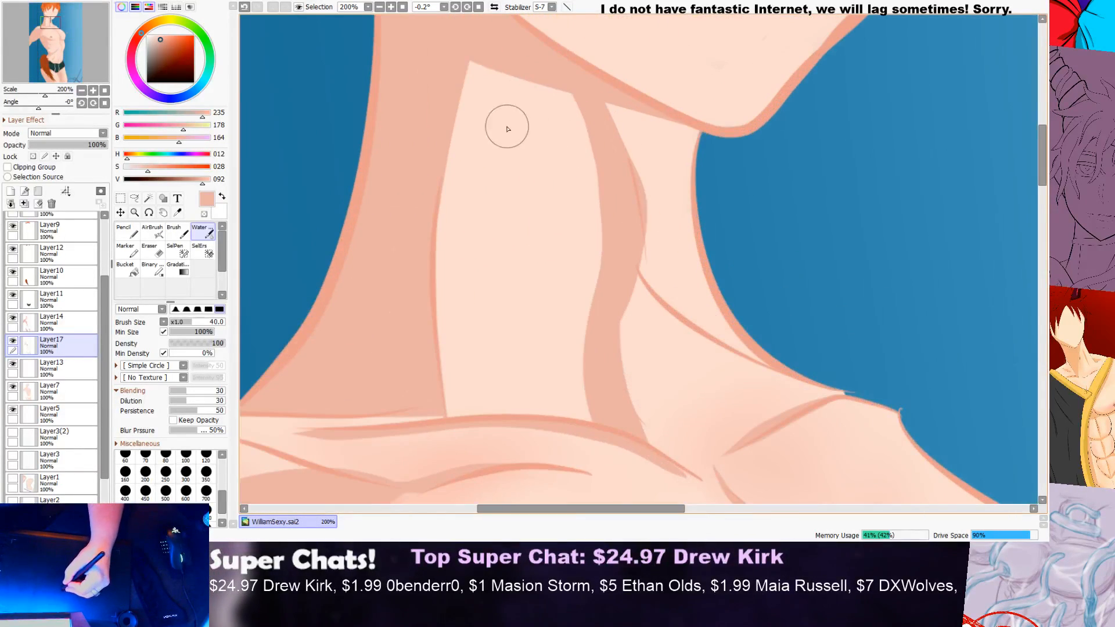
mouse_move(468, 64)
mouse_down()
mouse_move(447, 220)
mouse_move(462, 343)
mouse_up()
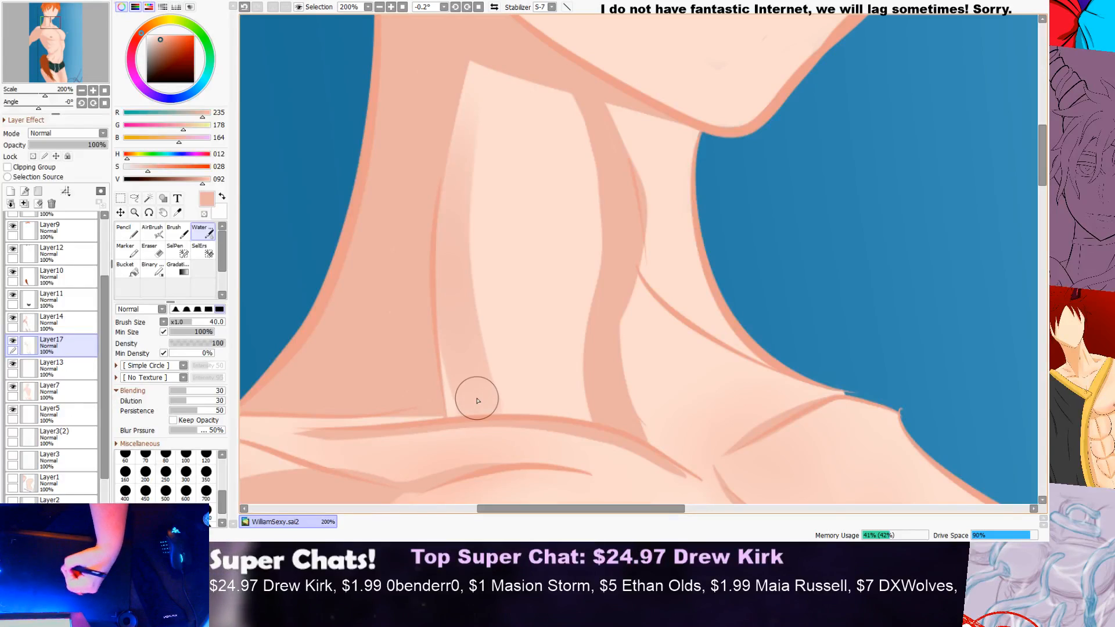
key(ctrl+z)
scroll(466, 149, down, 3)
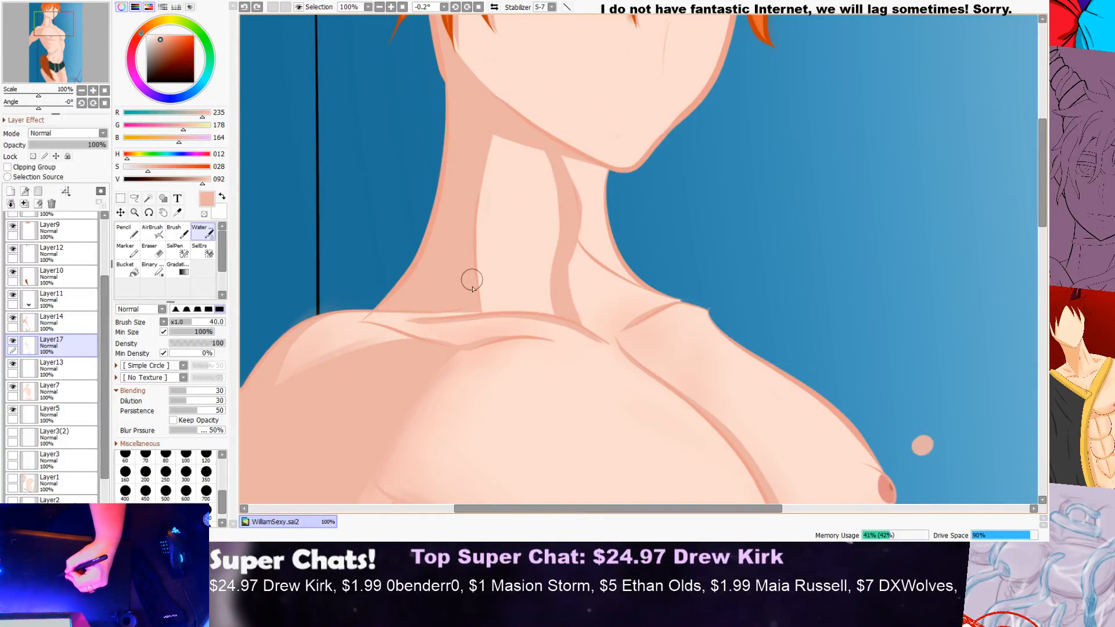
mouse_move(482, 237)
mouse_down()
mouse_move(488, 315)
mouse_move(516, 113)
mouse_move(484, 302)
mouse_up()
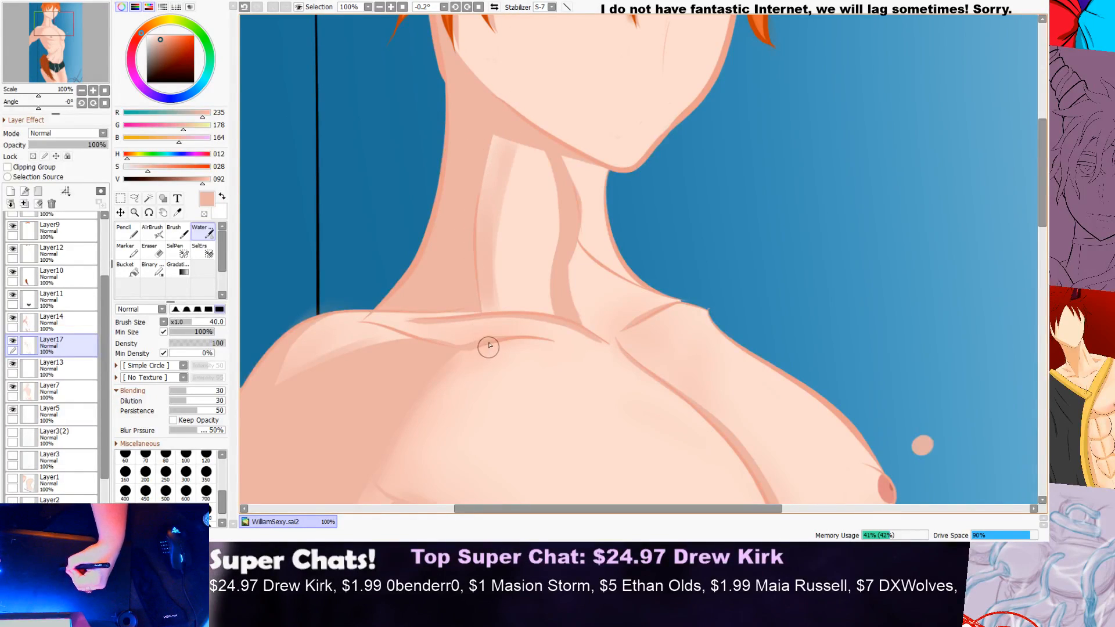
mouse_move(517, 141)
mouse_down()
mouse_move(502, 244)
mouse_move(510, 339)
mouse_move(507, 316)
mouse_up()
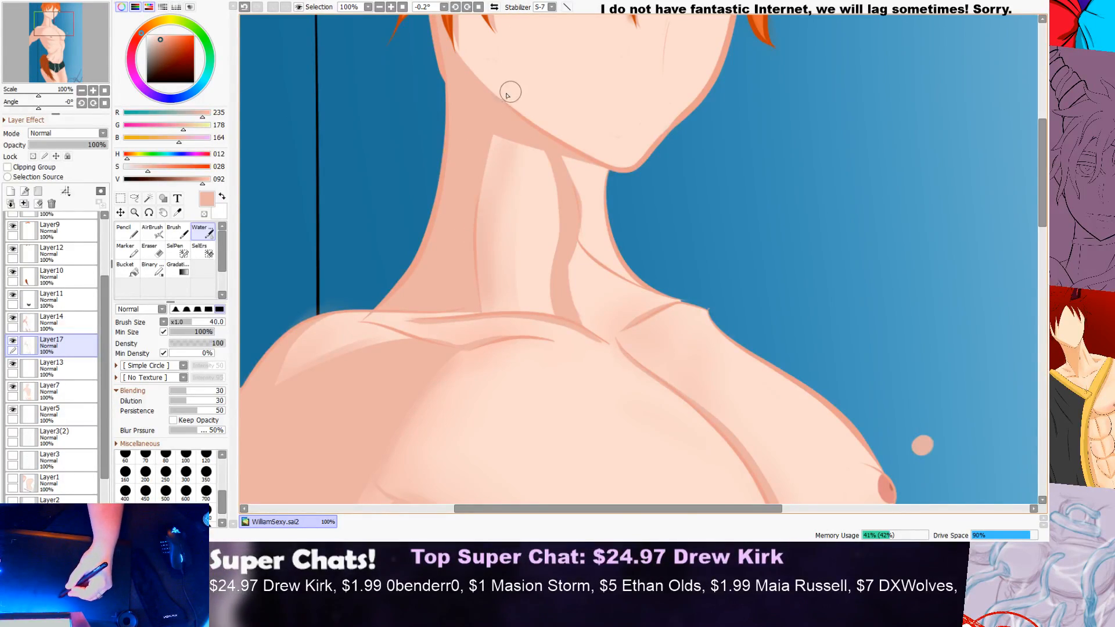
Step: Soften the inner edge of the shadow strip running down the front of the neck to the collarbone
scroll(501, 145, down, 2)
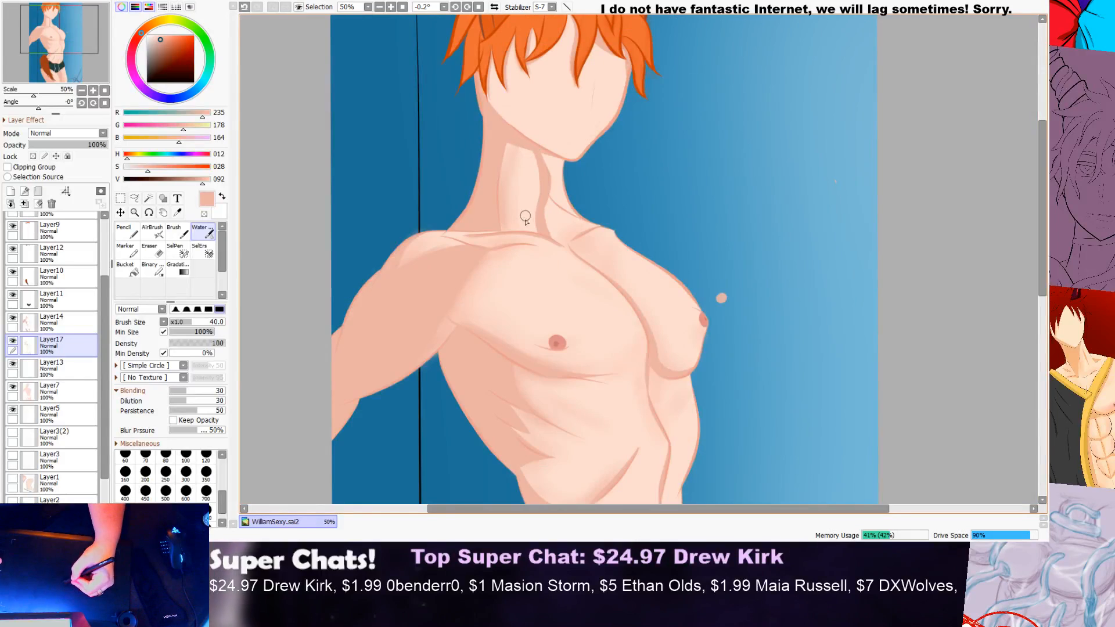
scroll(525, 217, up, 2)
scroll(543, 96, down, 2)
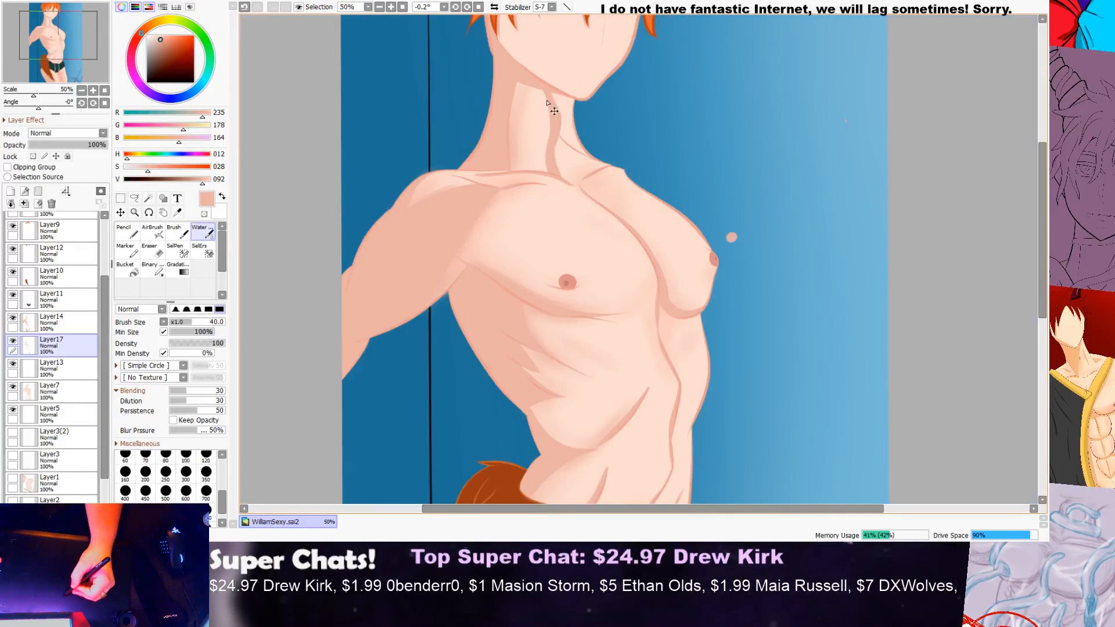
scroll(555, 108, down, 1)
scroll(546, 88, up, 3)
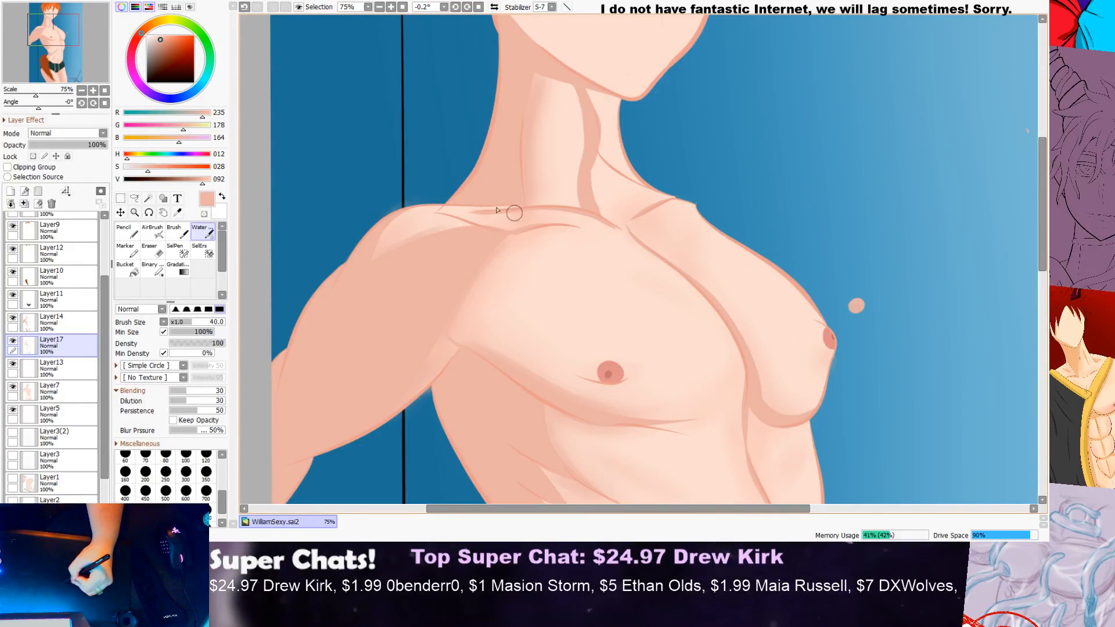
drag(586, 147, 578, 208)
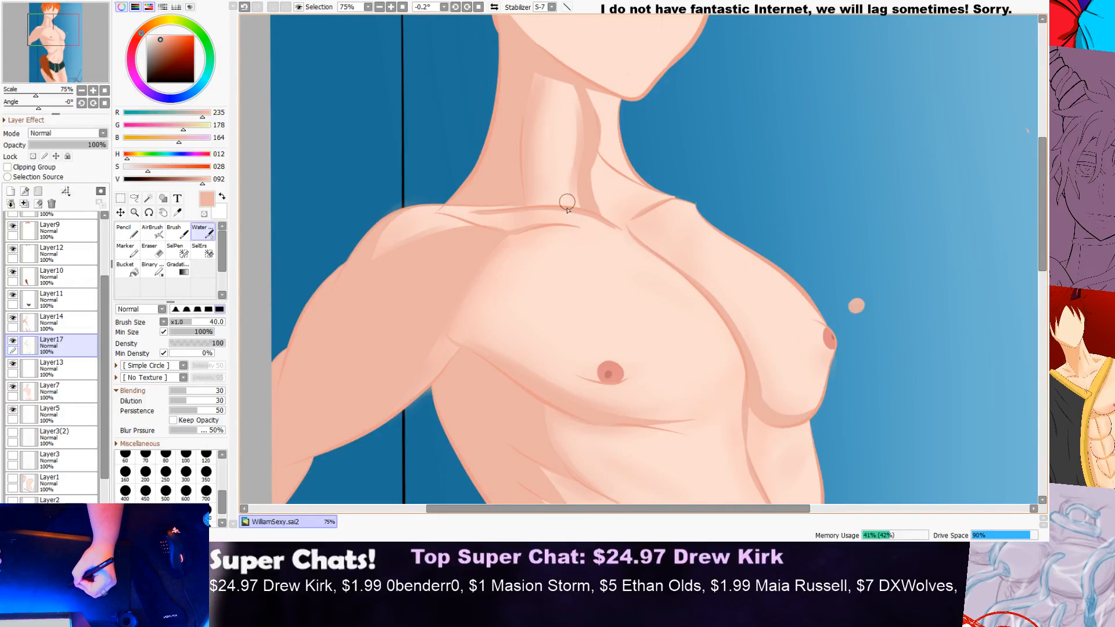
scroll(622, 135, down, 2)
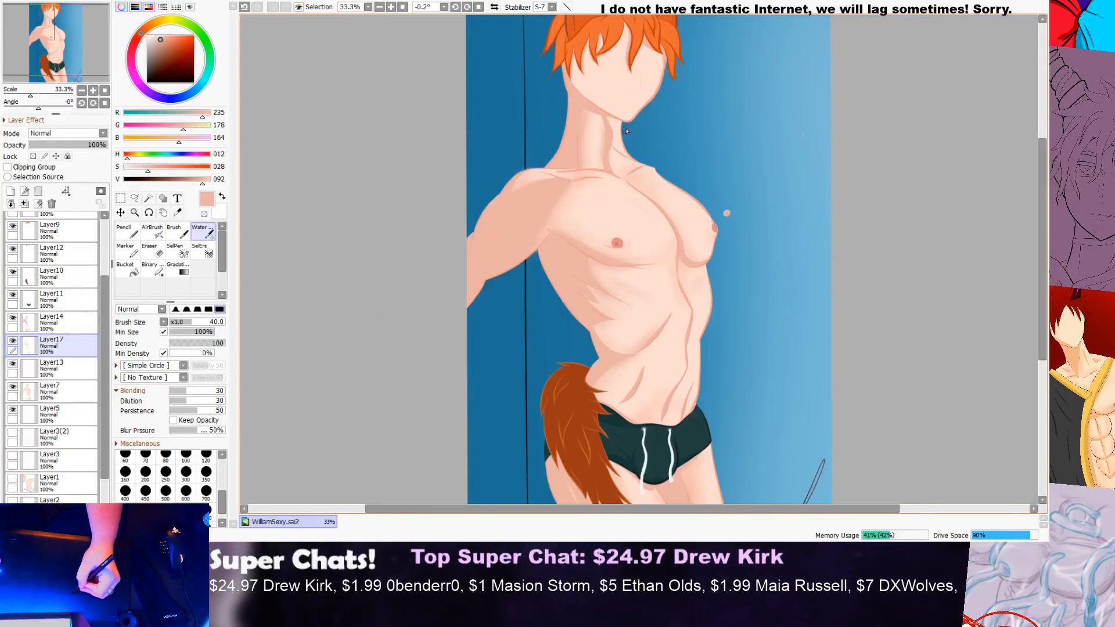
Step: Examine the neck and face shading at close range and within the full figure
scroll(628, 124, up, 4)
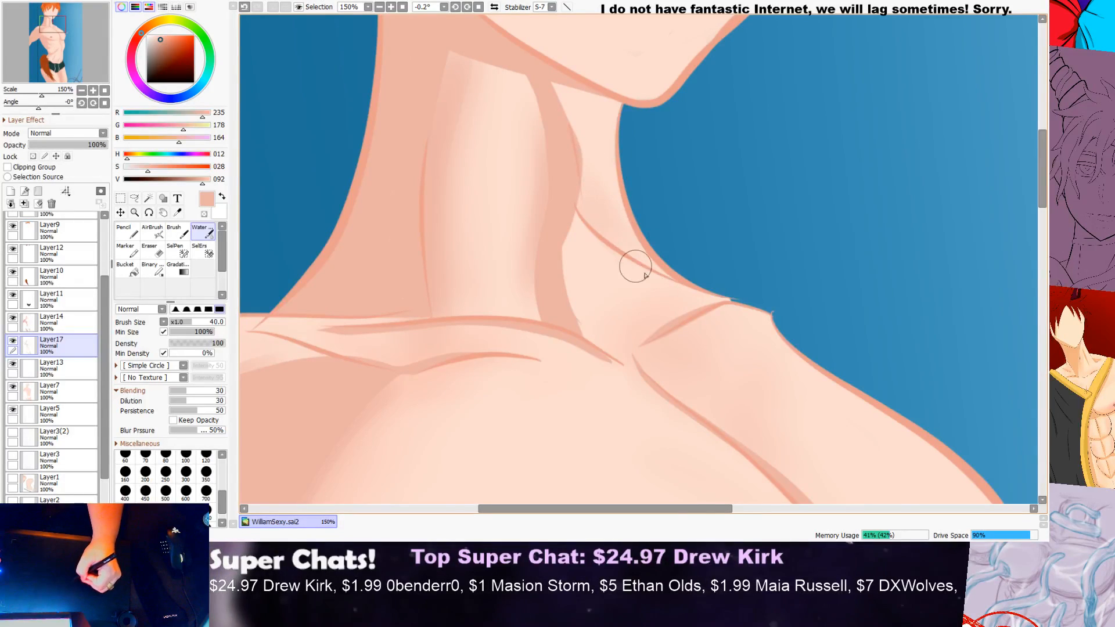
scroll(709, 264, down, 4)
scroll(710, 262, down, 1)
drag(1036, 193, 1037, 217)
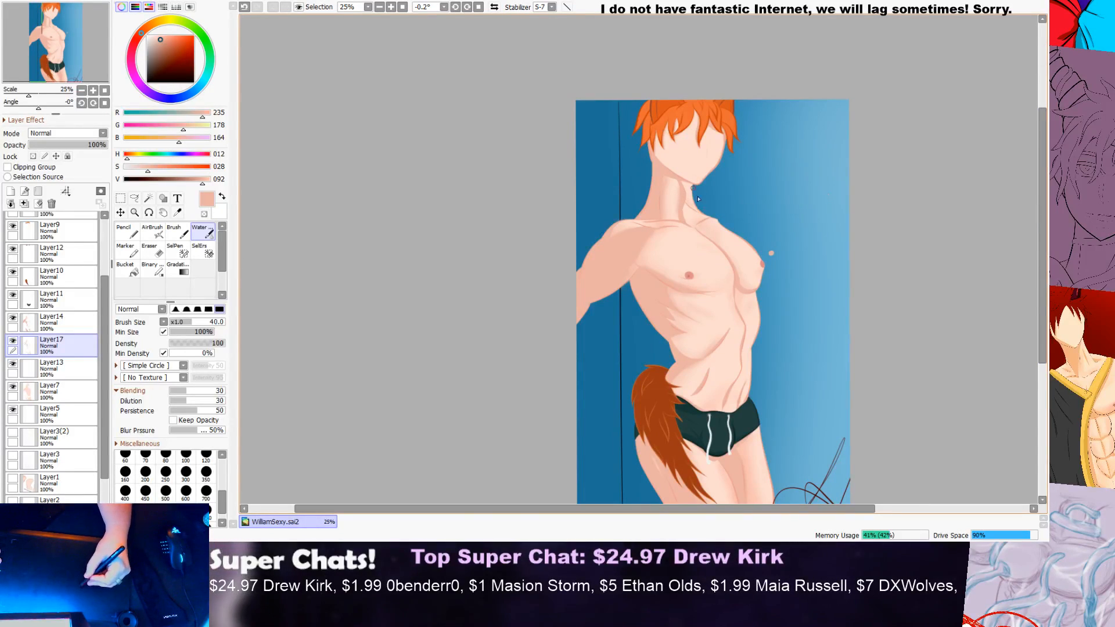
drag(1042, 199, 1042, 170)
scroll(567, 194, up, 4)
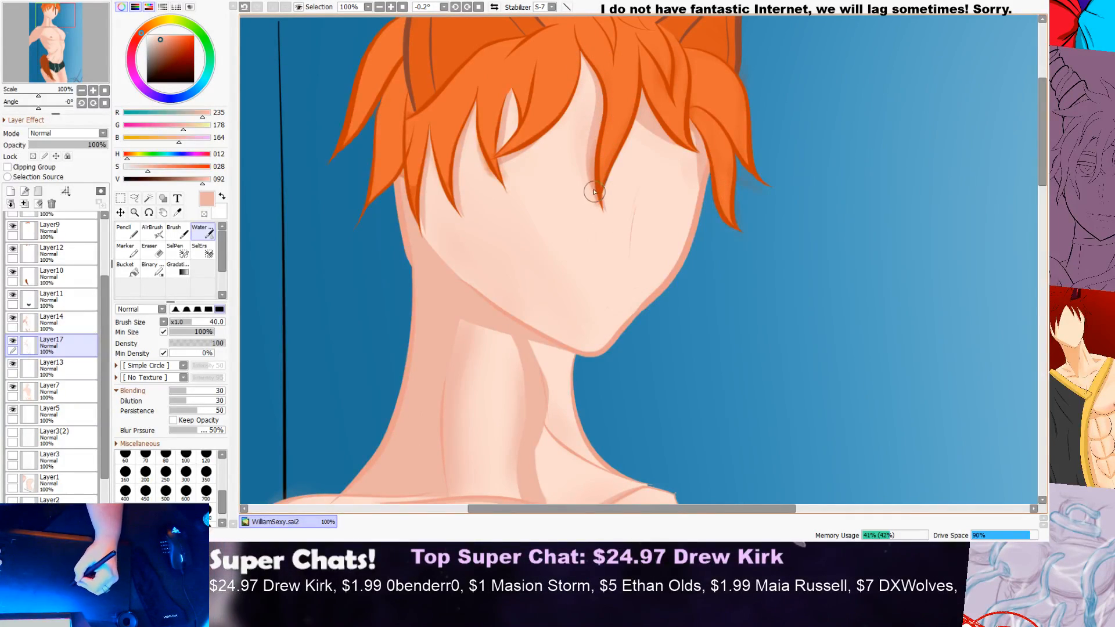
scroll(616, 128, down, 2)
scroll(627, 134, up, 1)
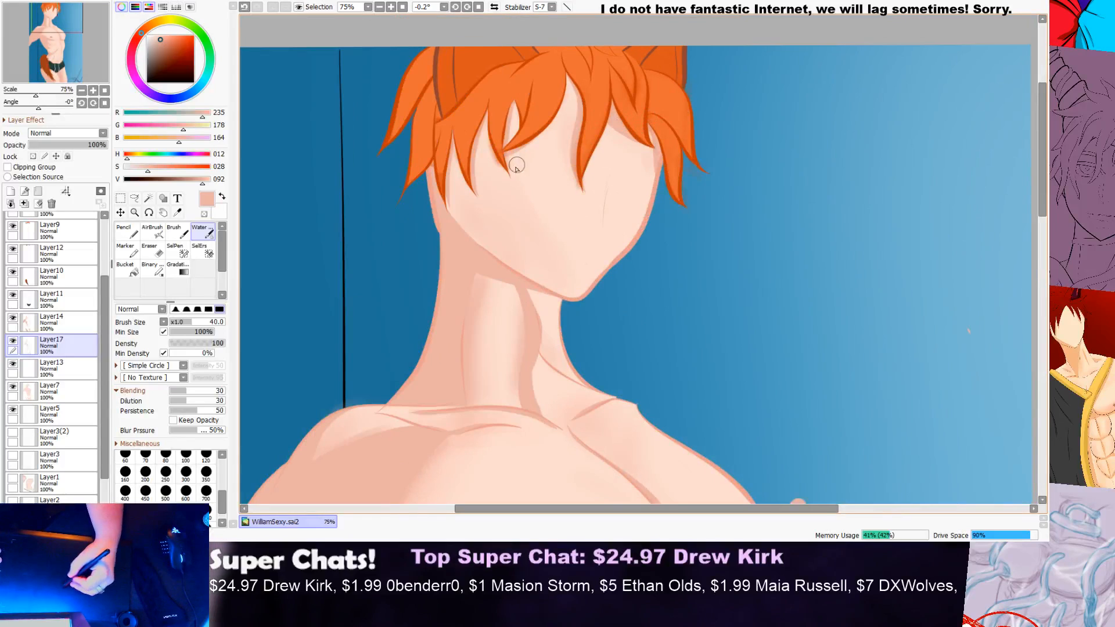
scroll(514, 169, up, 1)
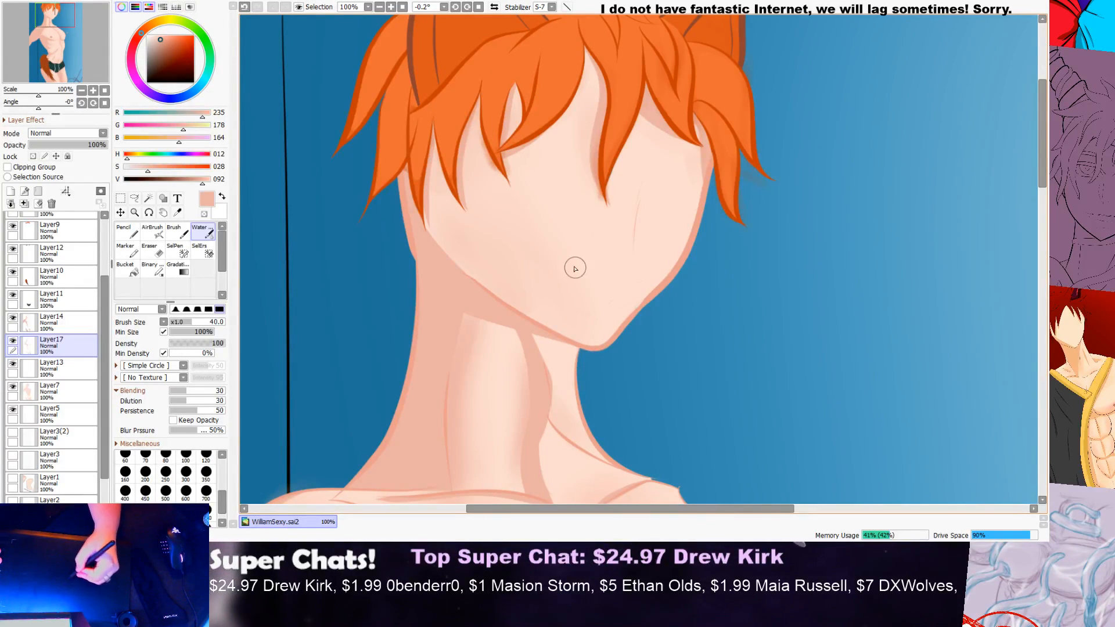
Step: Check the head and torso shading from a distance, and inspect the far shoulder and far pectoral up close
scroll(618, 242, down, 1)
scroll(632, 236, down, 1)
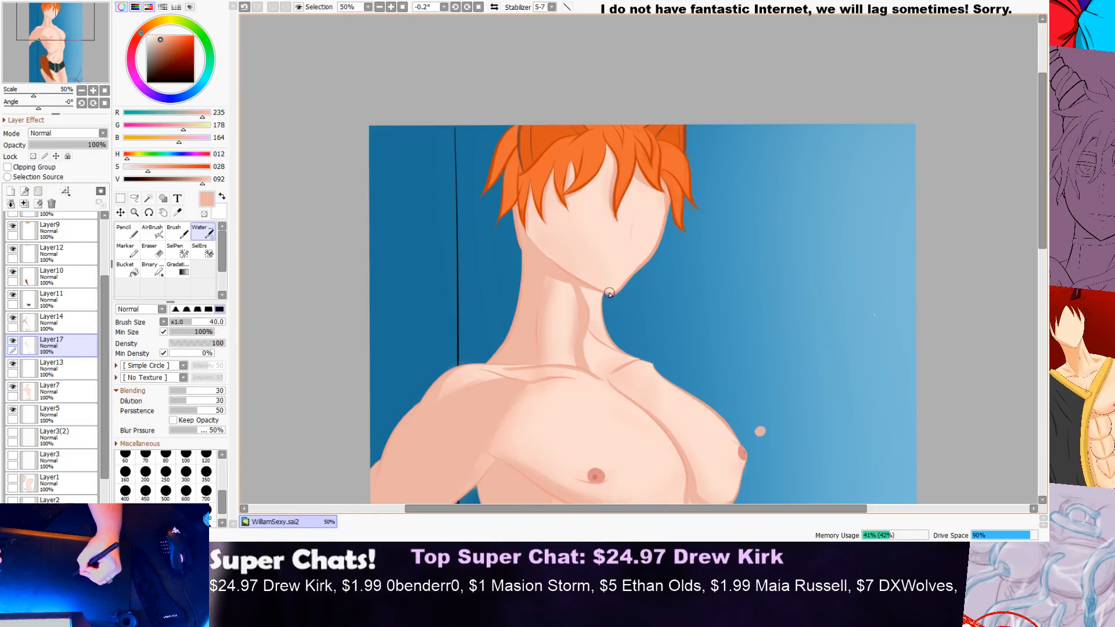
scroll(610, 293, up, 1)
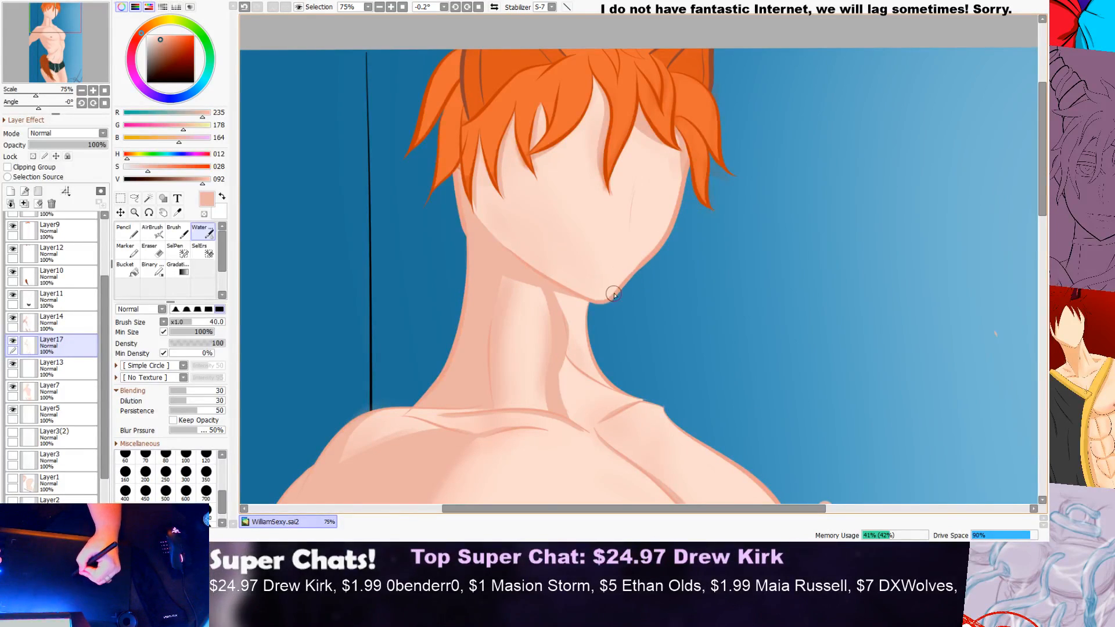
scroll(613, 296, down, 2)
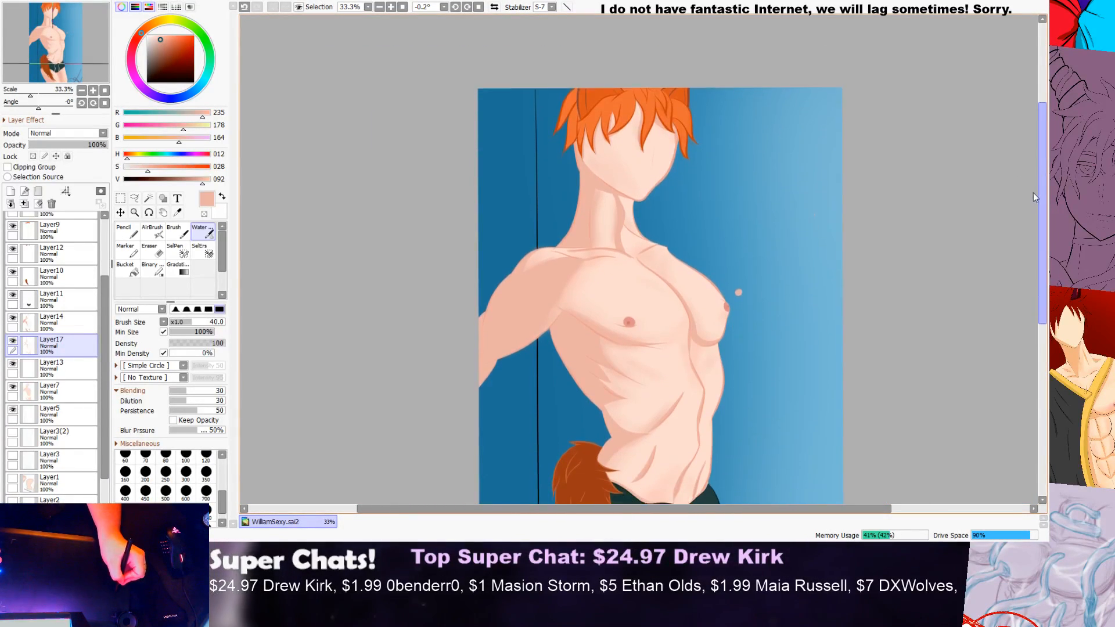
scroll(1034, 196, down, 1)
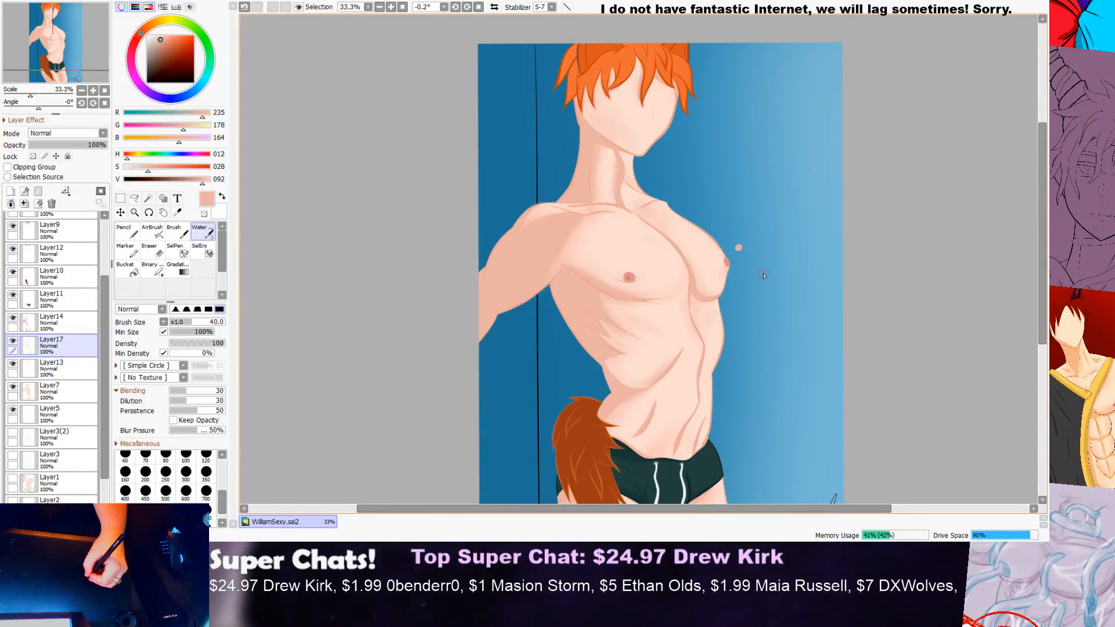
mouse_move(1042, 237)
mouse_down()
mouse_move(1041, 249)
mouse_move(1041, 227)
mouse_up()
key(ctrl+plus)
key(ctrl+plus)
key(ctrl+plus)
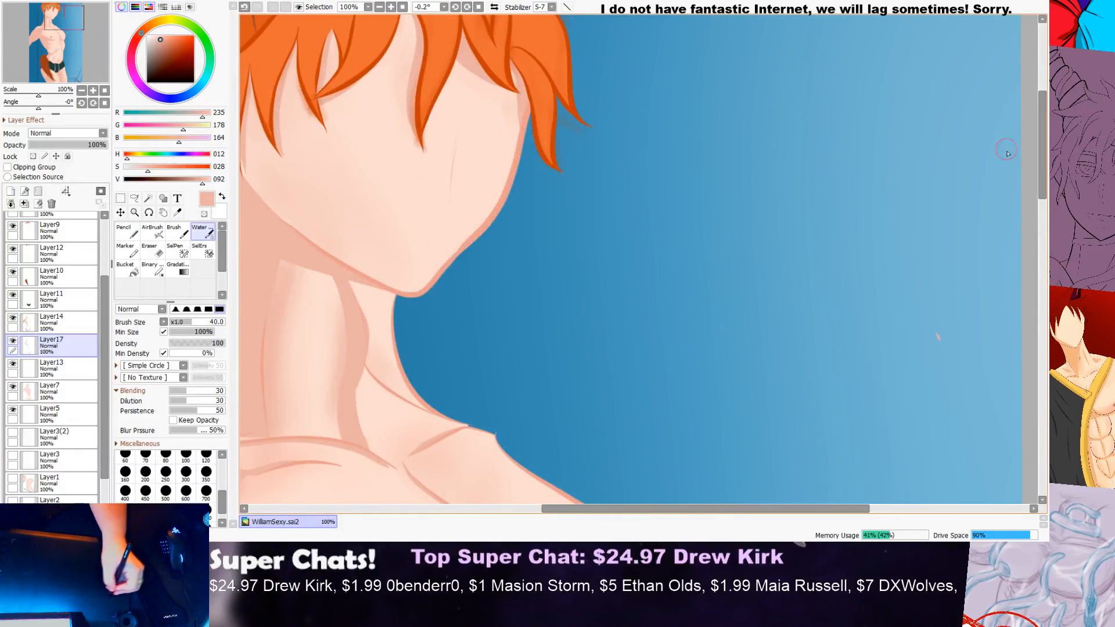
drag(1043, 152, 1033, 194)
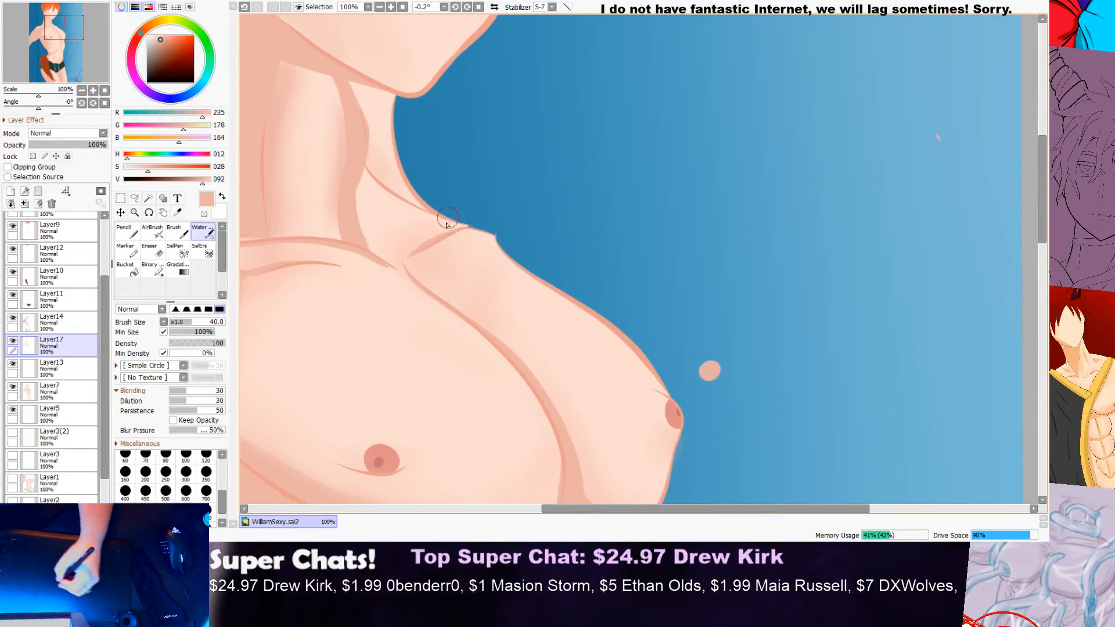
Step: Examine the skin shading from the chest down to the thighs, both from a distance and at close range
key(ctrl+minus)
key(ctrl+minus)
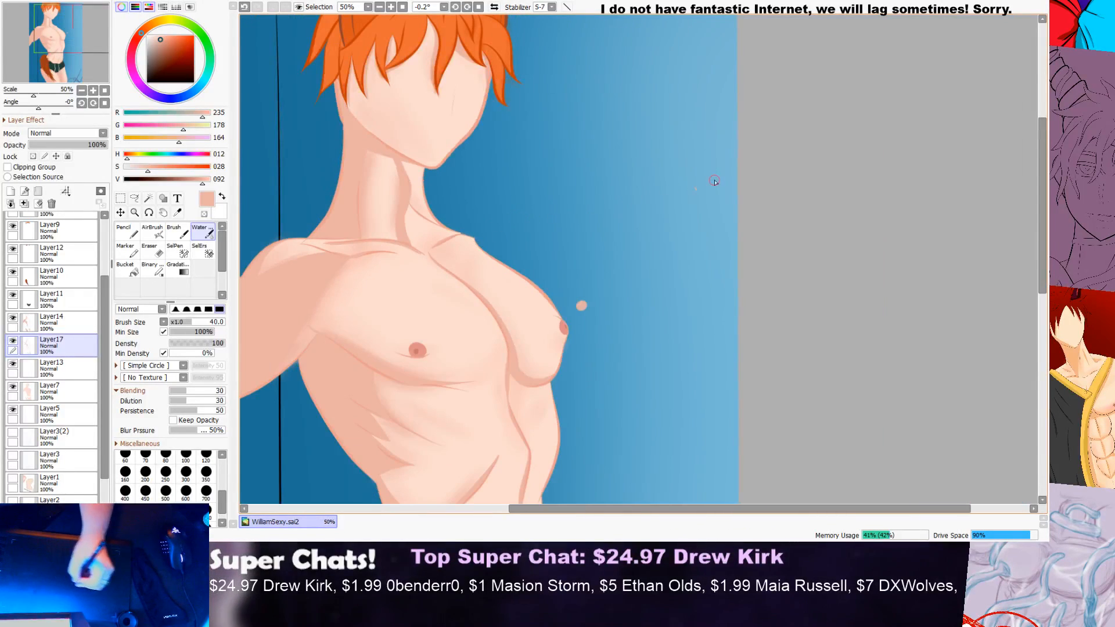
drag(1038, 172, 1038, 195)
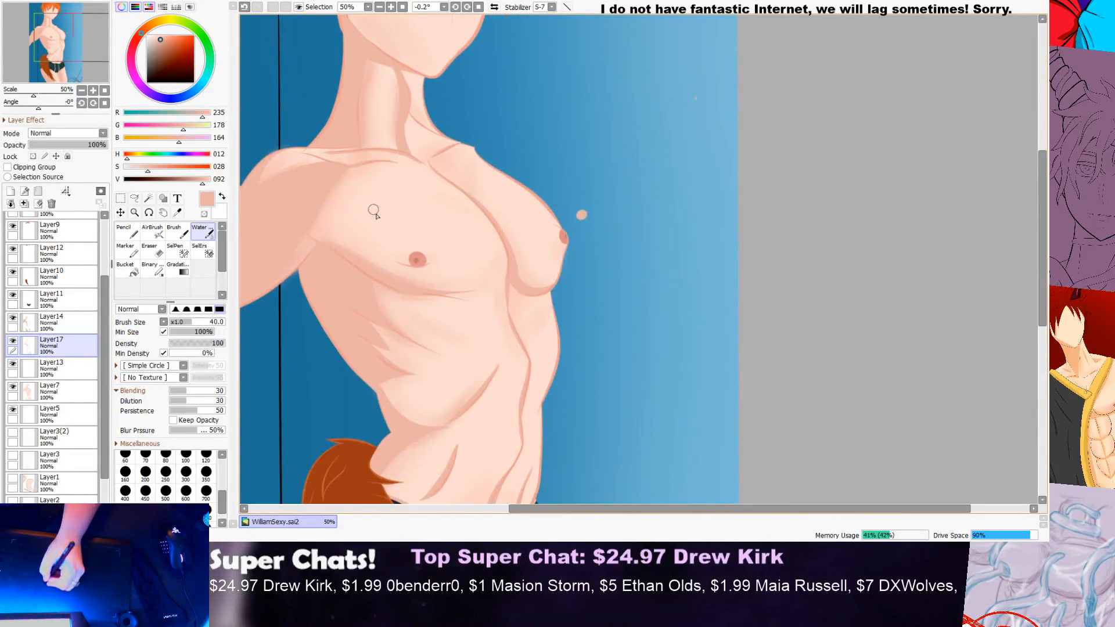
key(ctrl+plus)
key(ctrl+plus)
key(ctrl+minus)
key(ctrl+minus)
key(ctrl+minus)
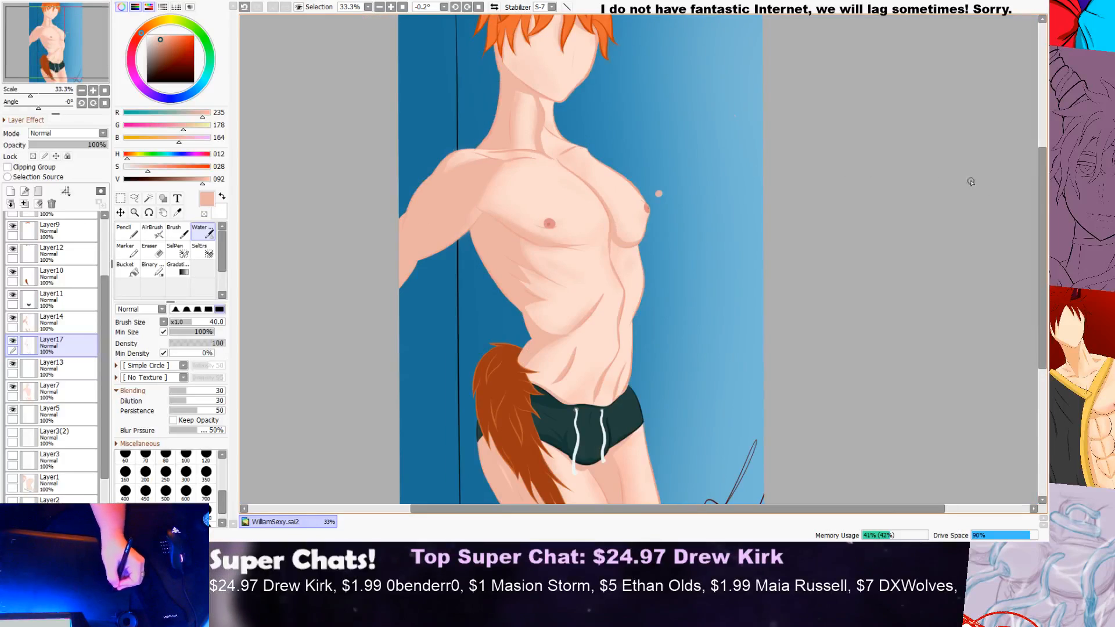
drag(1037, 196, 1015, 247)
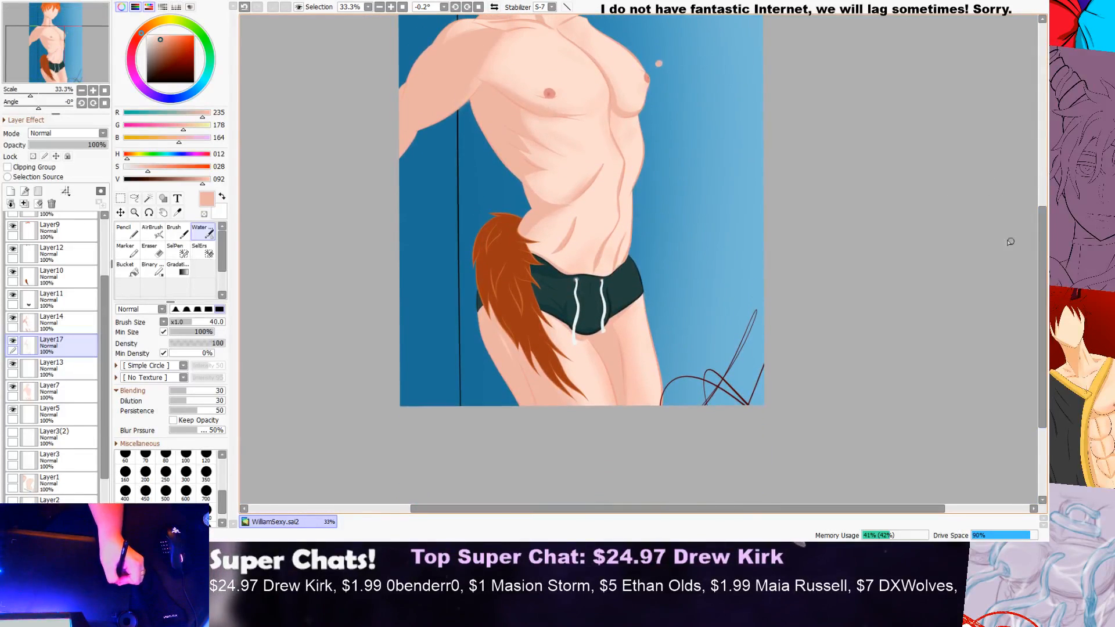
drag(1037, 211, 973, 273)
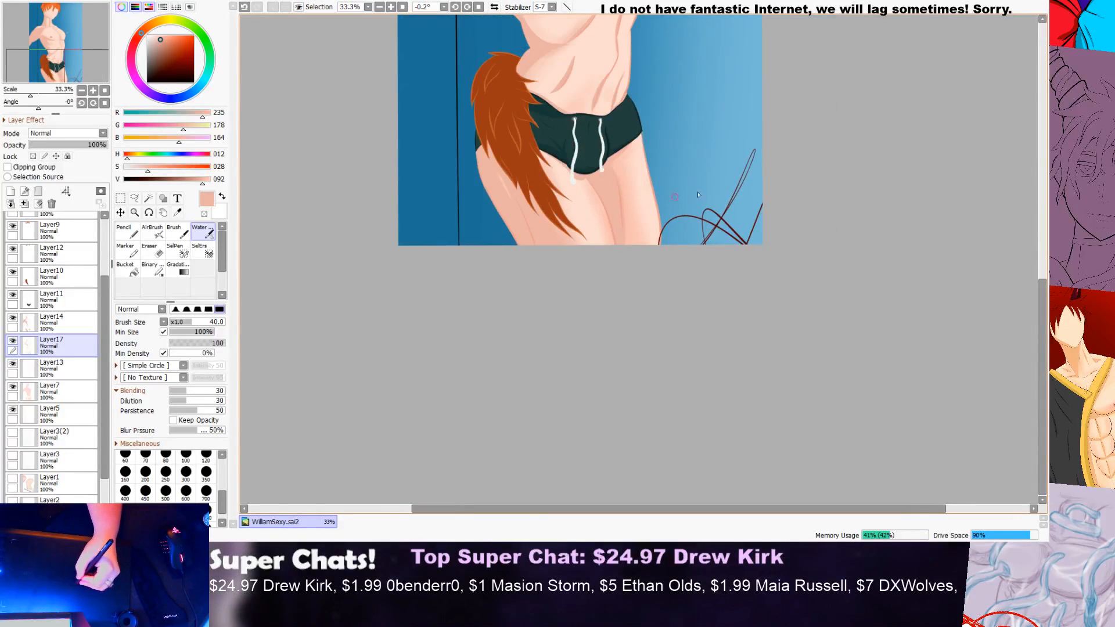
drag(1042, 289, 982, 235)
scroll(689, 342, up, 3)
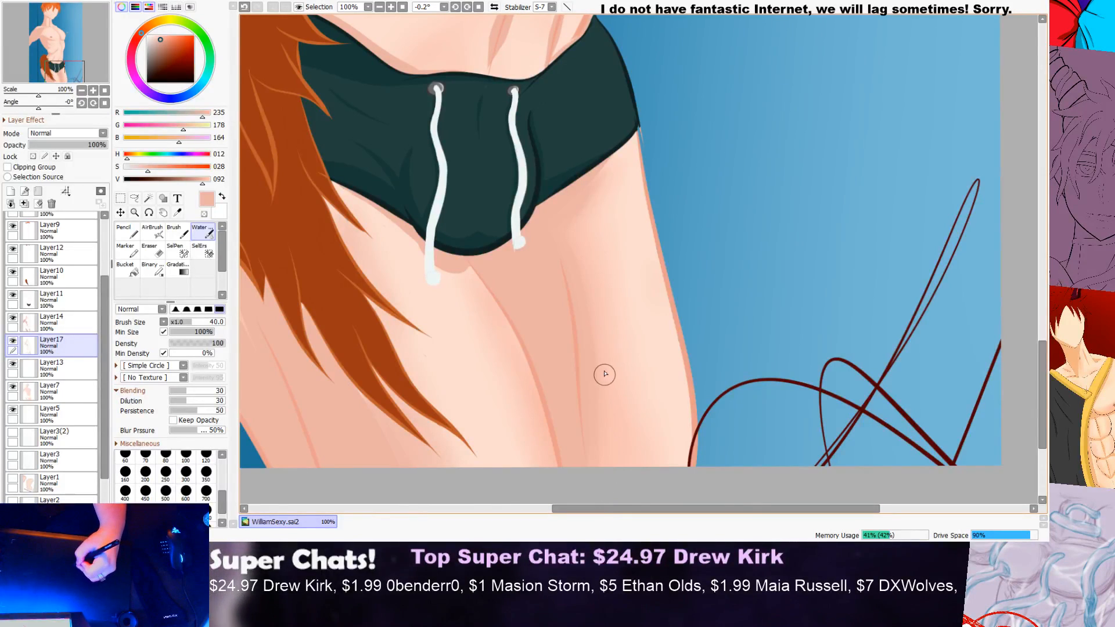
scroll(583, 256, down, 5)
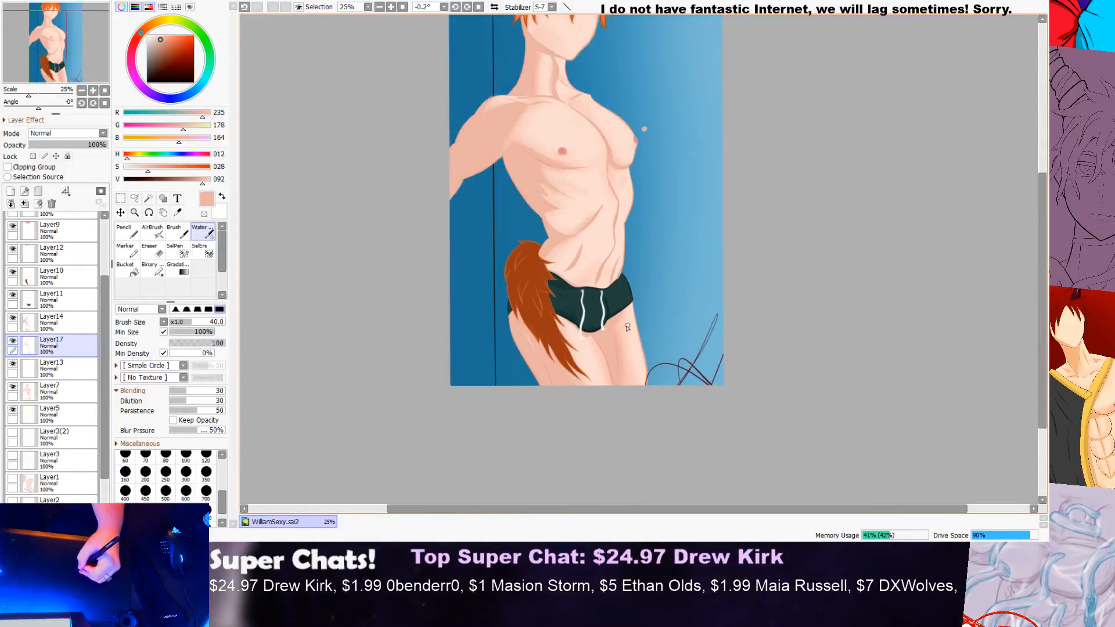
Step: Soften the shading across the rounded top of the near shoulder with blended brush strokes
drag(1042, 299, 1043, 259)
scroll(497, 179, up, 2)
scroll(516, 204, up, 1)
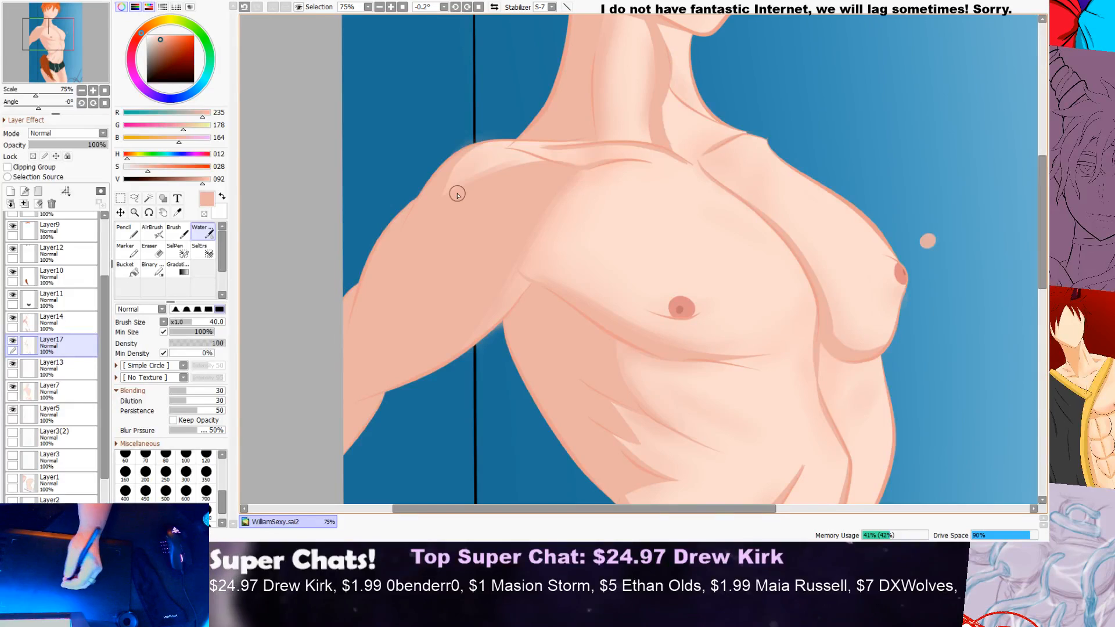
scroll(489, 257, down, 3)
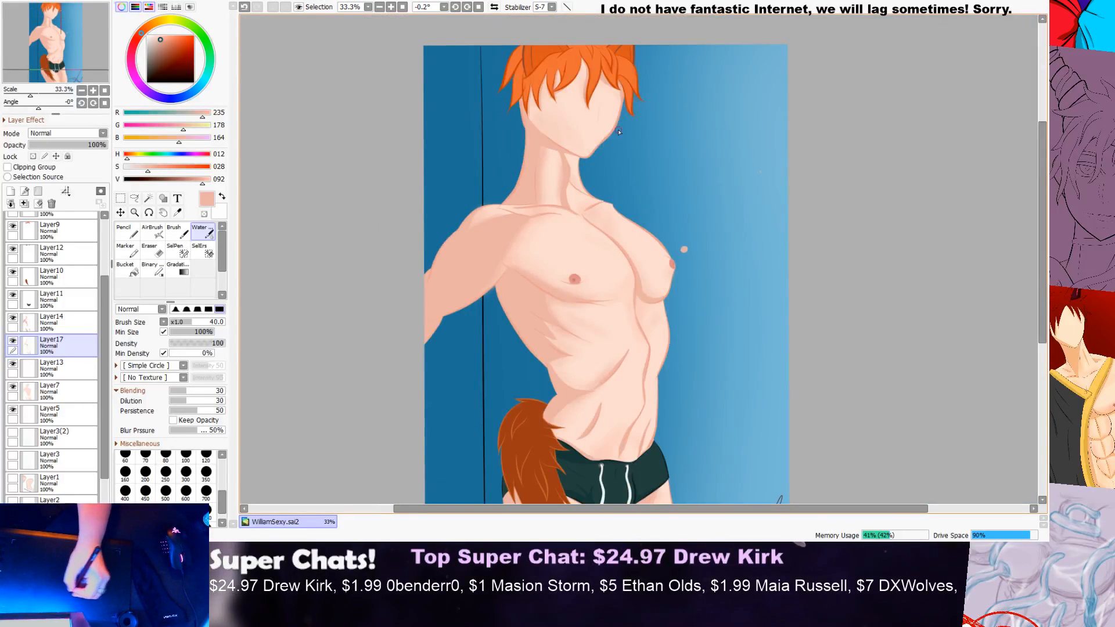
drag(1046, 248, 1042, 219)
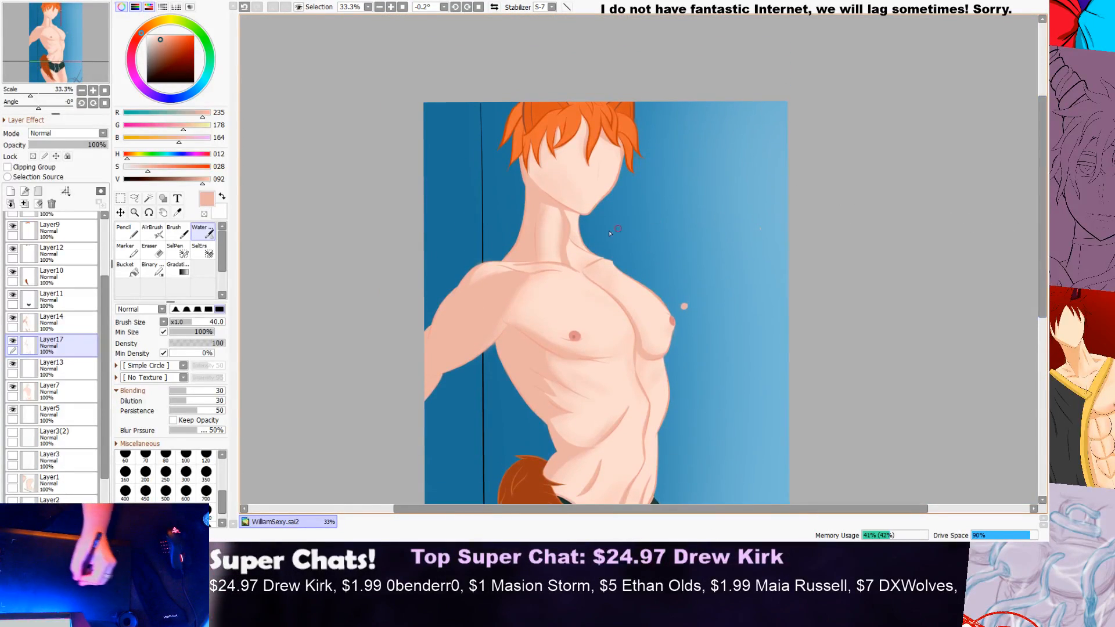
scroll(488, 271, up, 3)
scroll(494, 244, up, 2)
mouse_move(508, 239)
mouse_down()
mouse_move(455, 259)
mouse_move(371, 395)
mouse_up()
key(ctrl+z)
drag(484, 269, 429, 328)
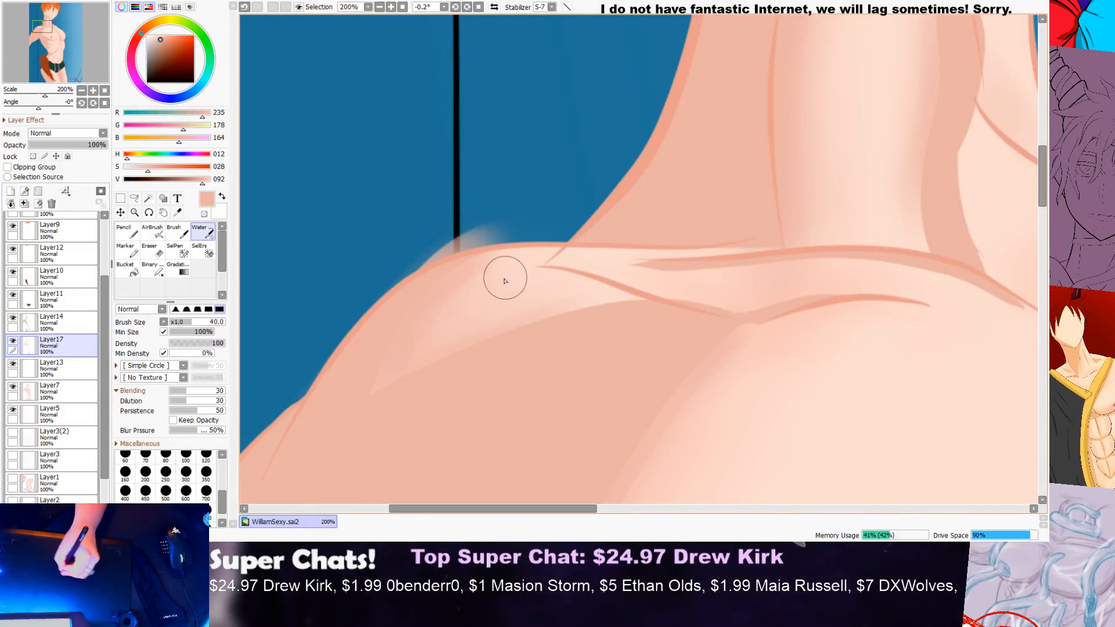
scroll(523, 279, down, 5)
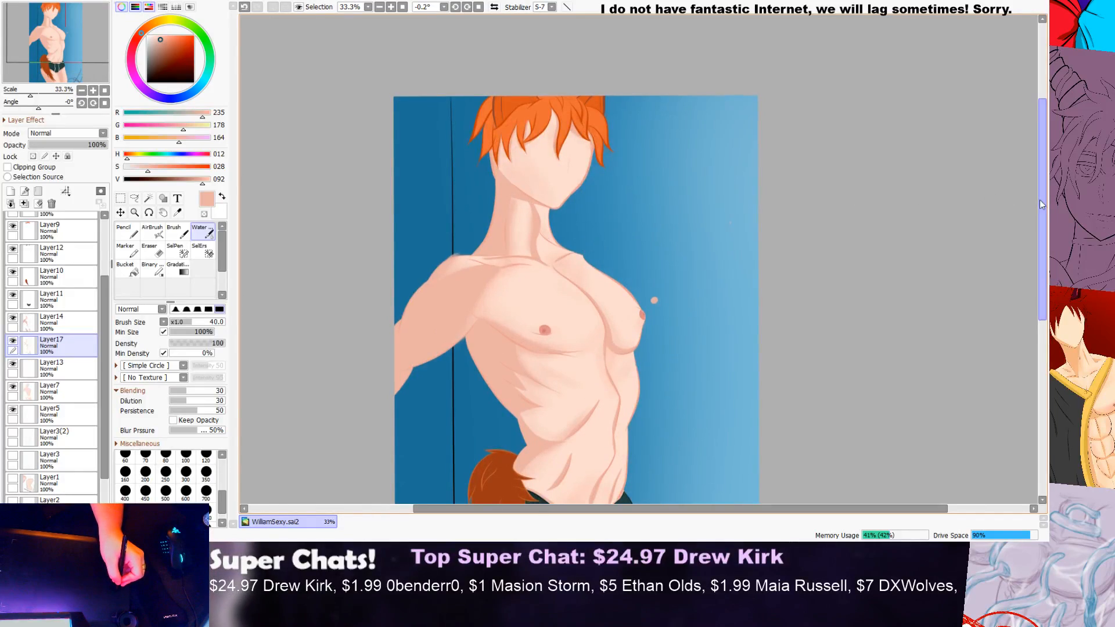
Step: Review the shading over the whole figure from the head down to the thighs
scroll(998, 273, down, 5)
scroll(990, 250, up, 2)
scroll(983, 311, down, 3)
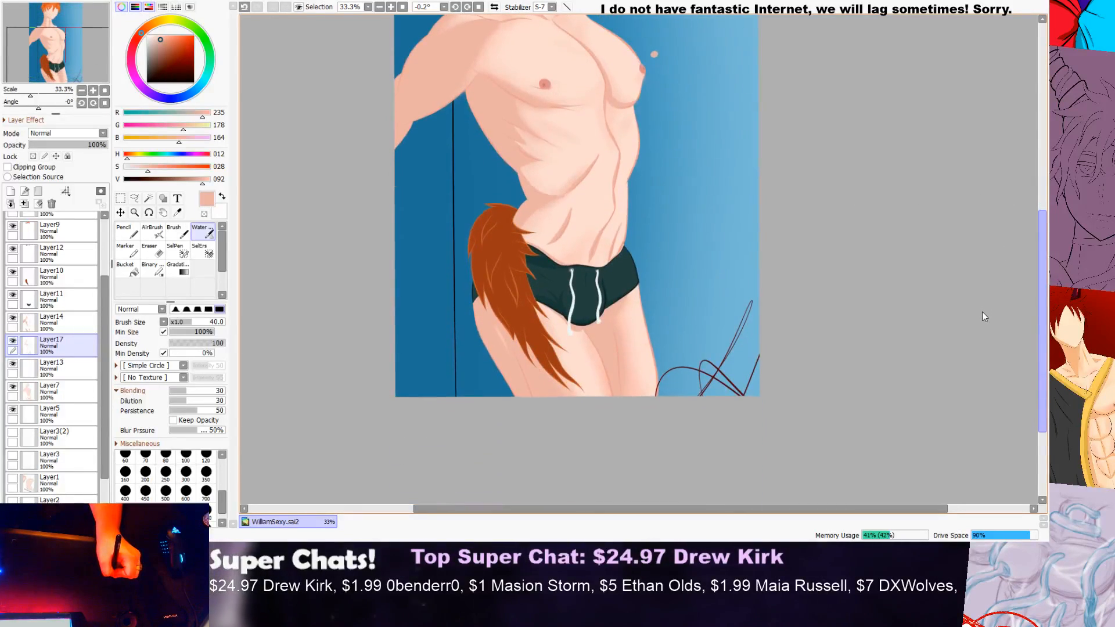
scroll(978, 319, down, 2)
scroll(967, 344, up, 5)
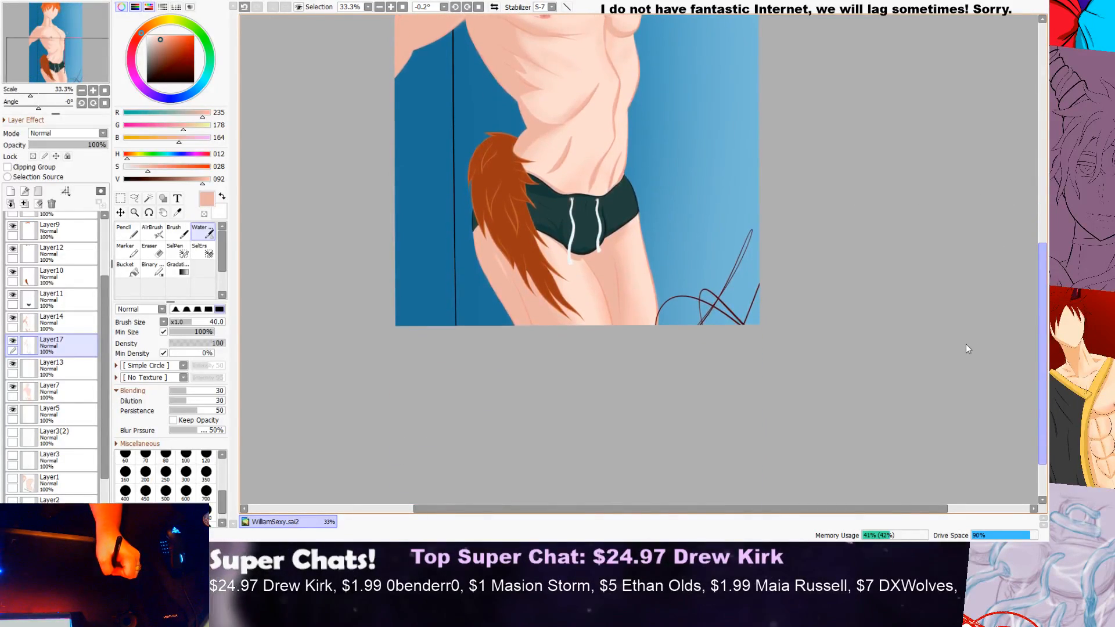
scroll(1044, 258, down, 5)
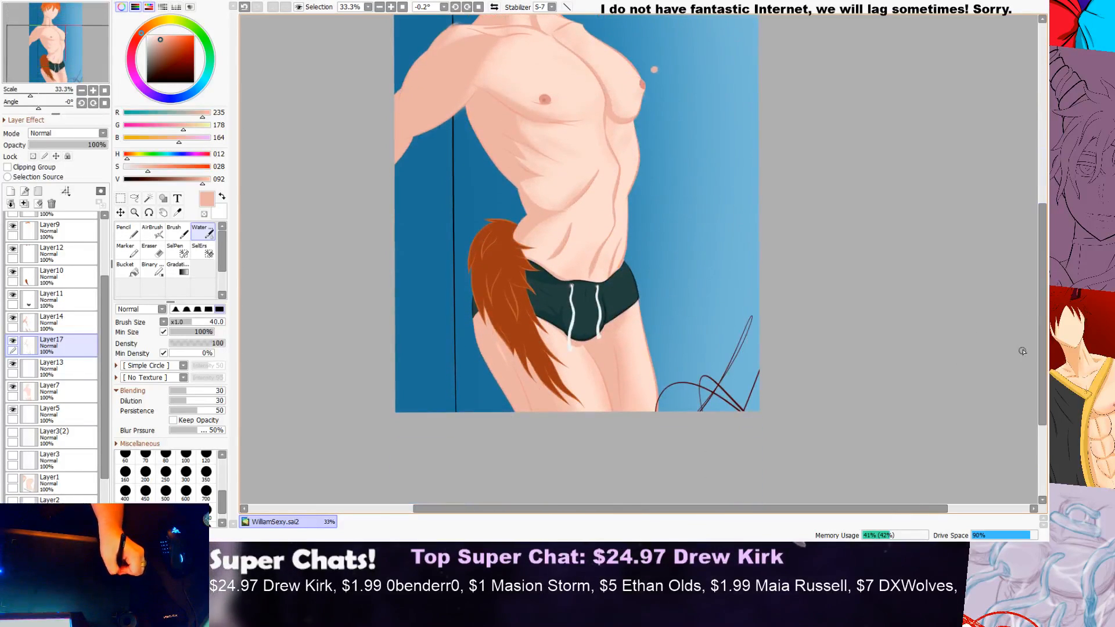
drag(1044, 270, 1044, 208)
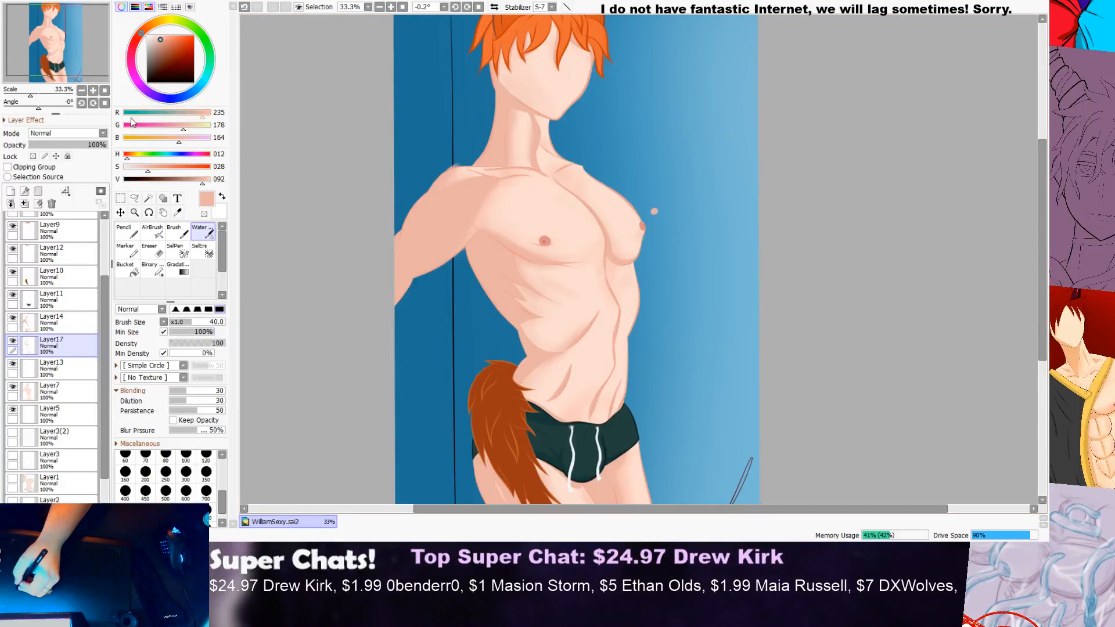
Step: Add a new layer above Layer17 and mix a light pink brush colour of RGB 253, 195, 193
click(10, 191)
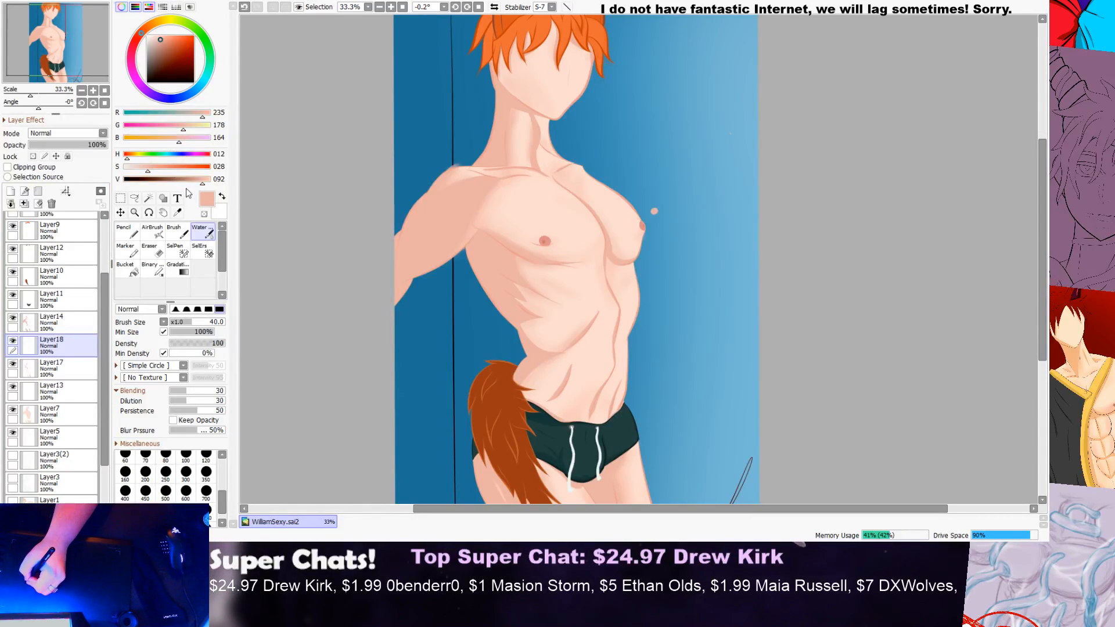
click(192, 127)
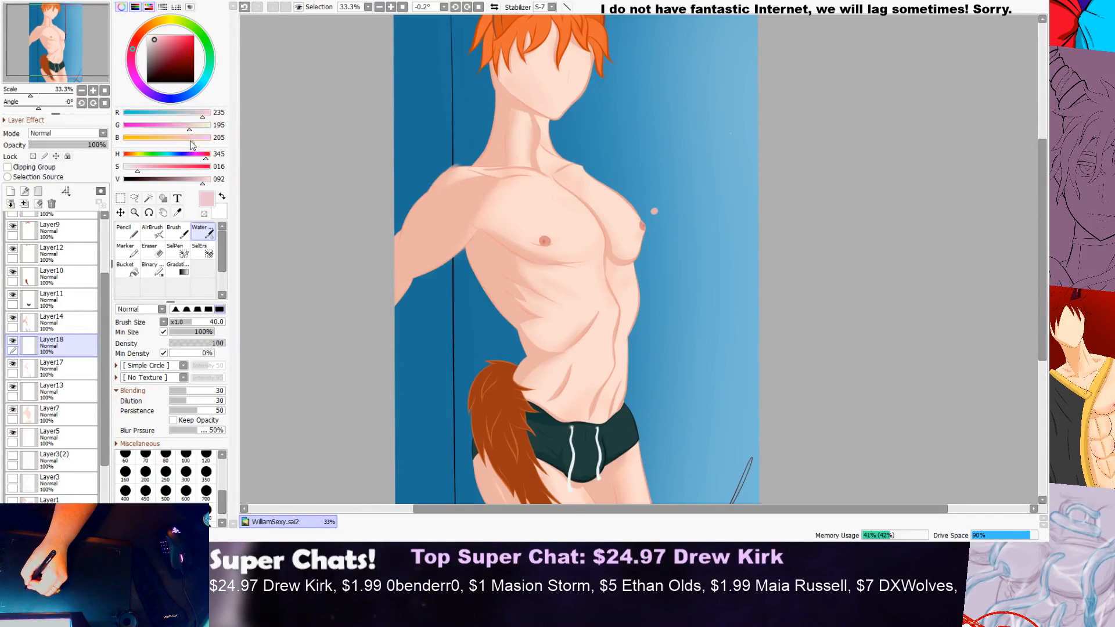
click(188, 139)
click(188, 140)
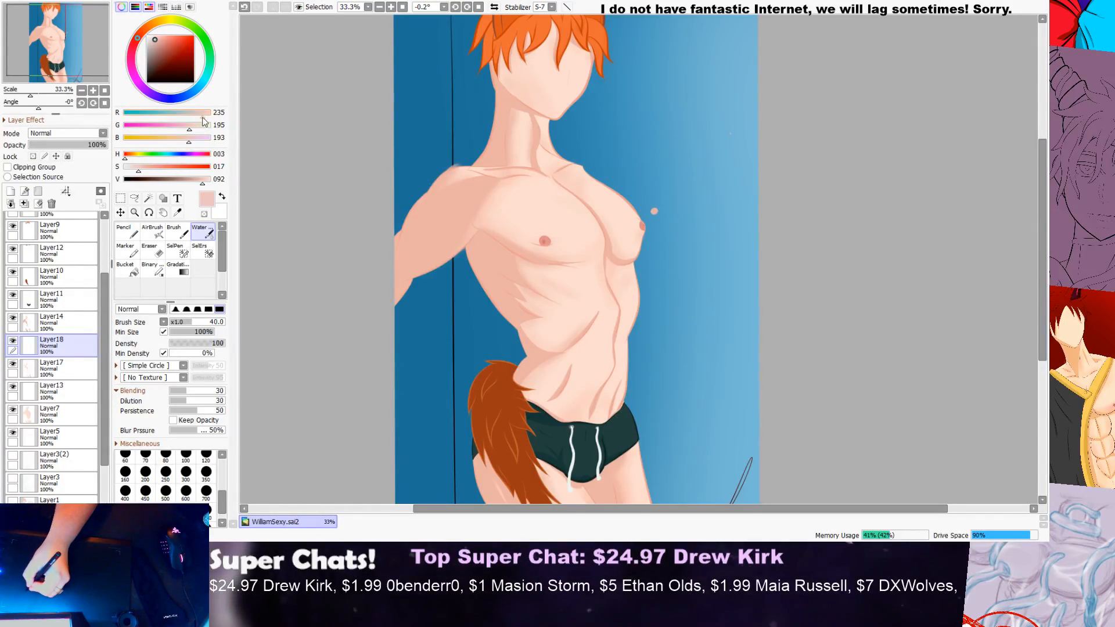
click(207, 114)
click(208, 117)
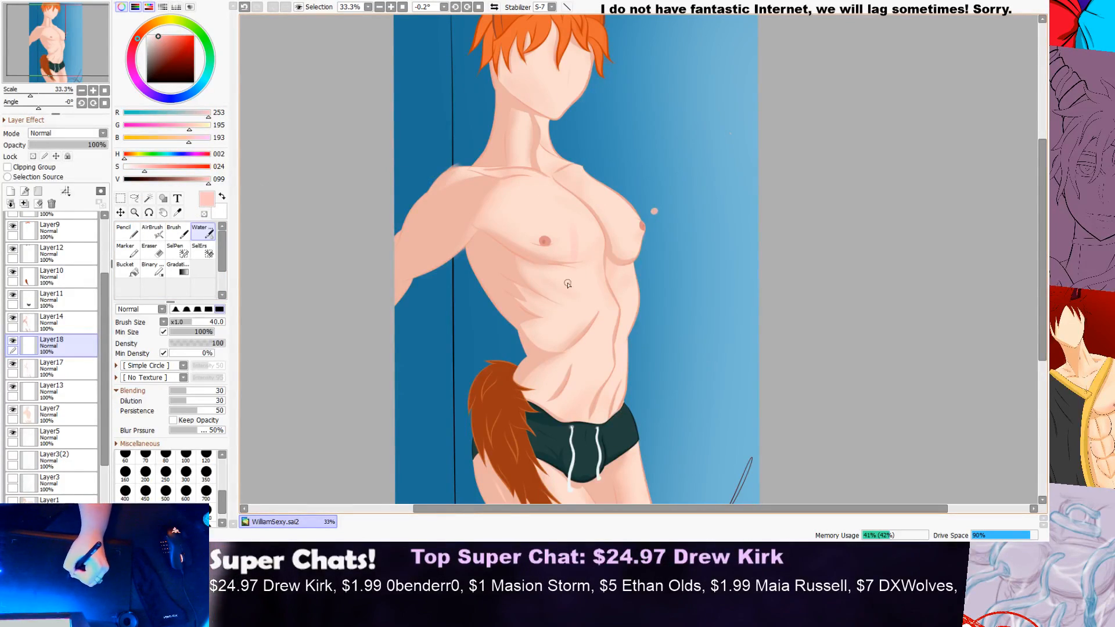
key(ctrl+z)
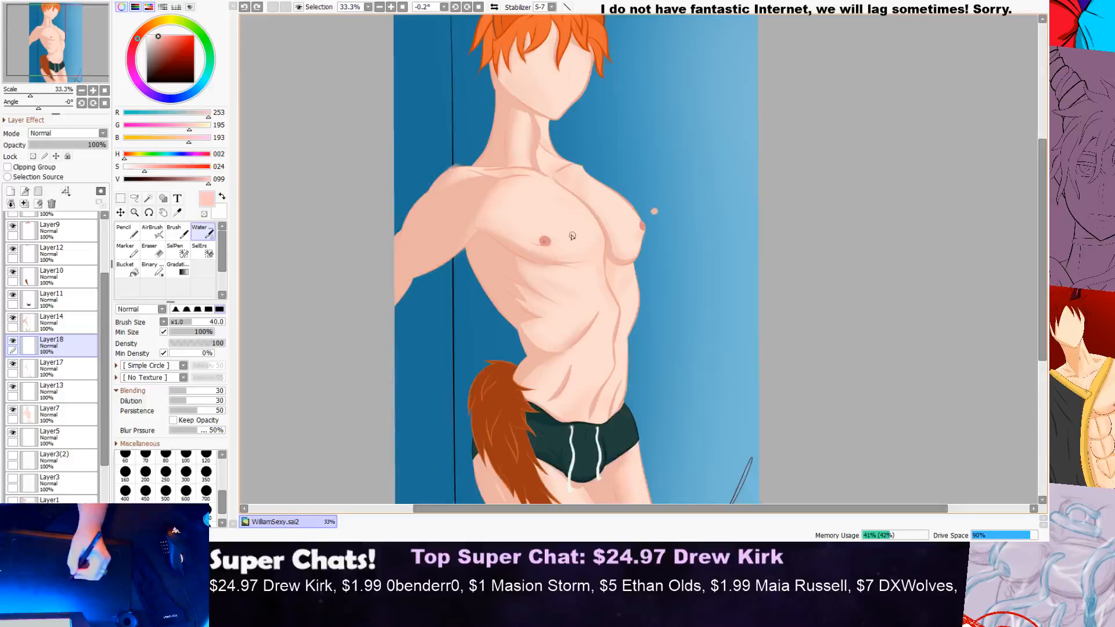
Step: Toggle the visibility of Layer17 and Layer13 to identify which parts of the chest artwork each one holds
scroll(572, 235, up, 1)
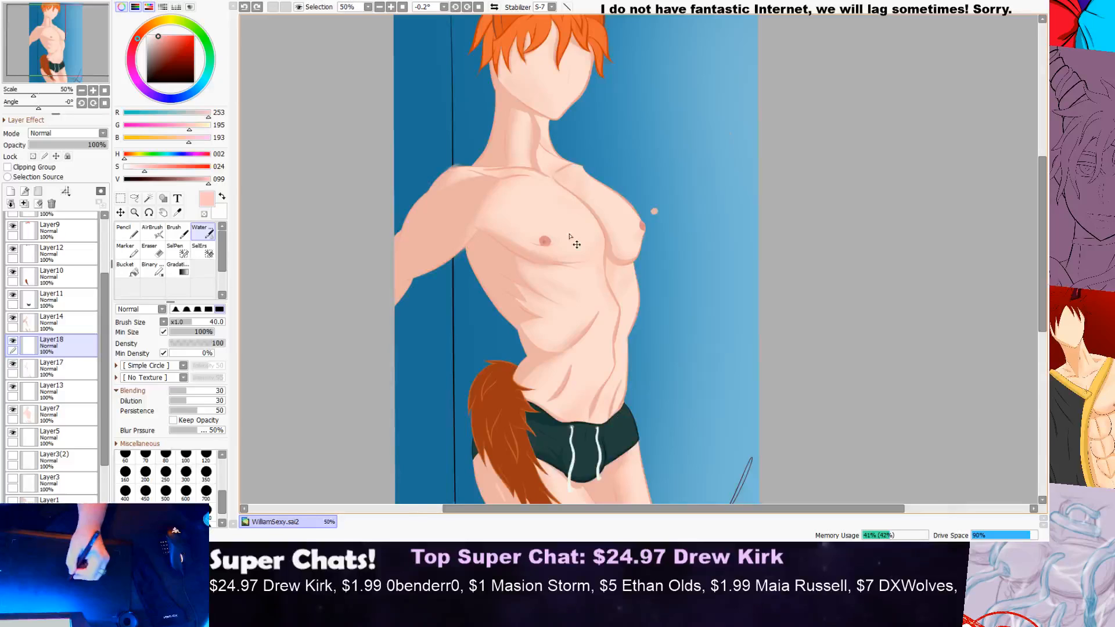
scroll(571, 235, up, 2)
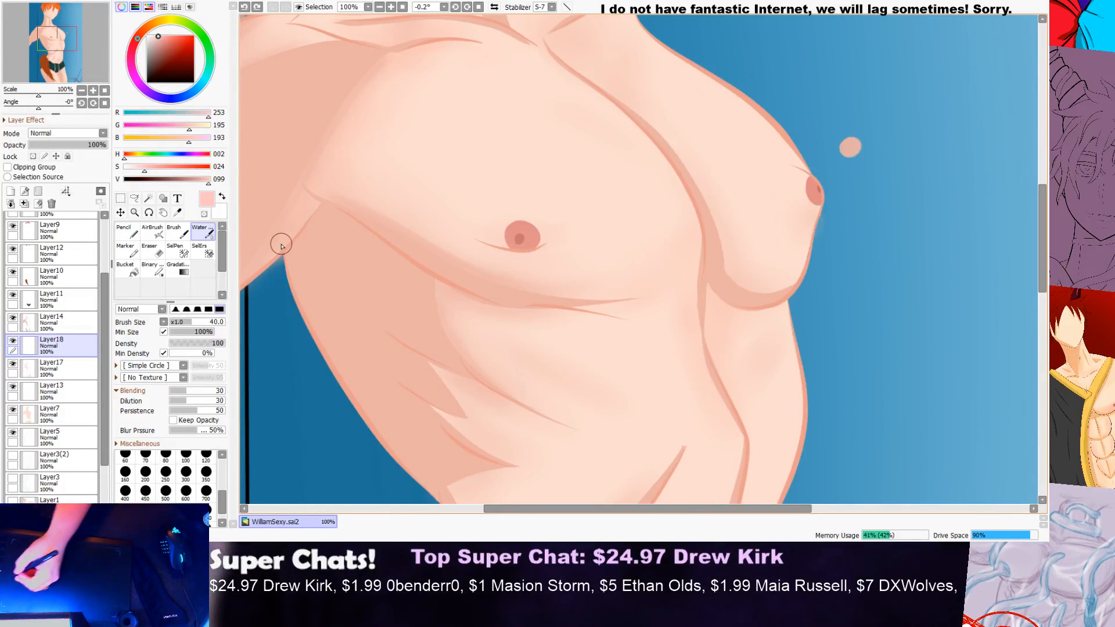
scroll(100, 292, up, 3)
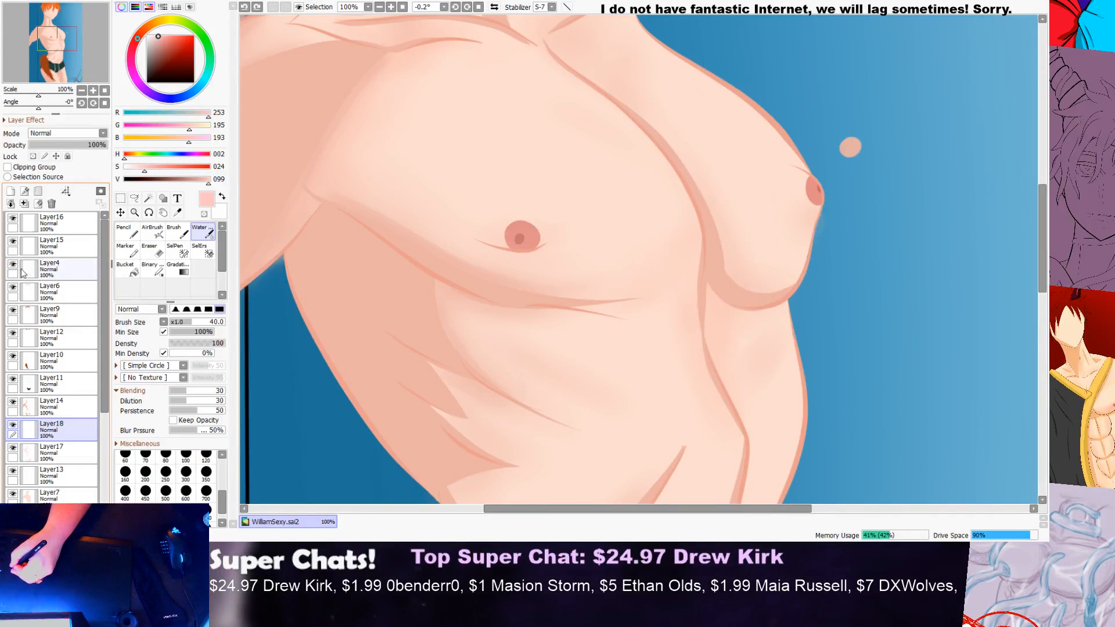
drag(105, 262, 105, 305)
click(14, 357)
click(13, 356)
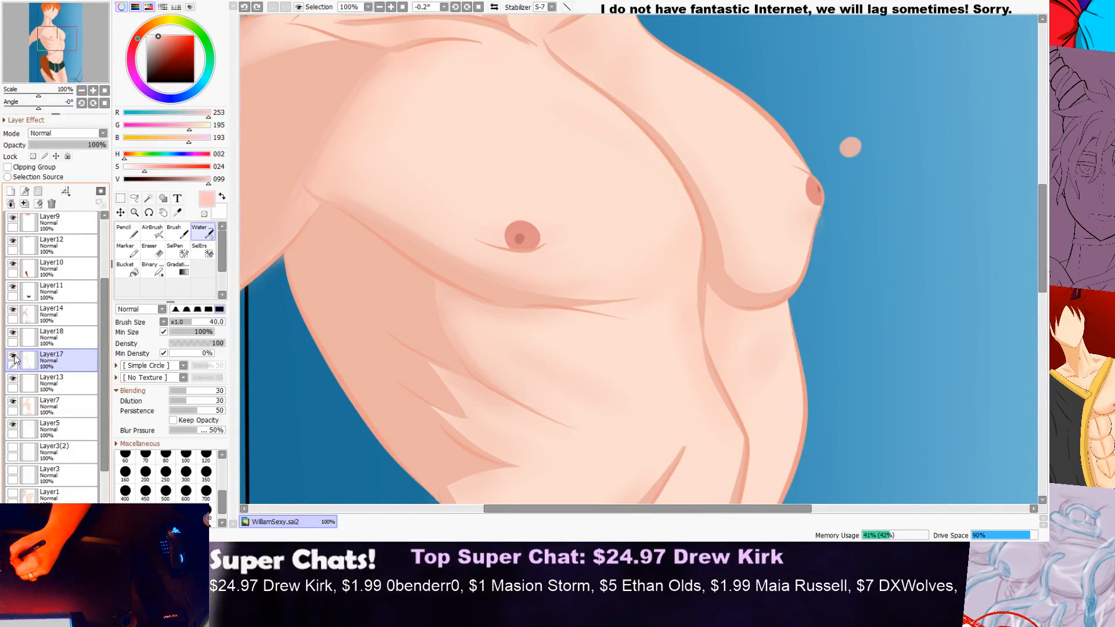
click(12, 381)
click(12, 381)
click(12, 381)
click(13, 380)
click(13, 380)
click(13, 380)
click(13, 381)
click(13, 381)
Step: Add another new layer and move it beneath Layer13, directly above Layer7
click(49, 383)
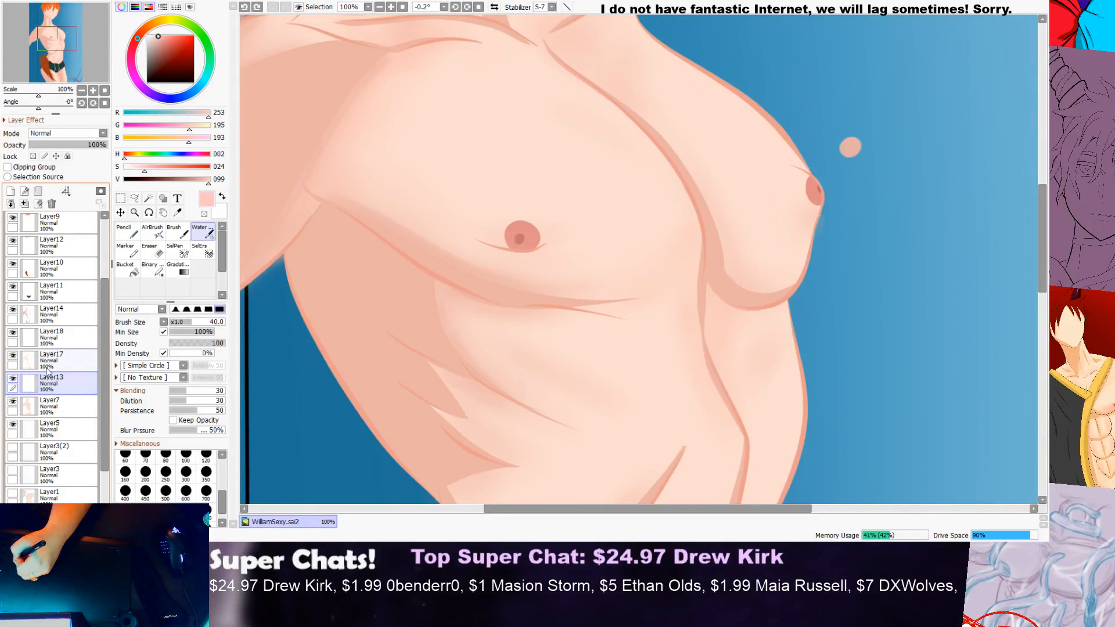
click(10, 192)
drag(49, 382, 55, 421)
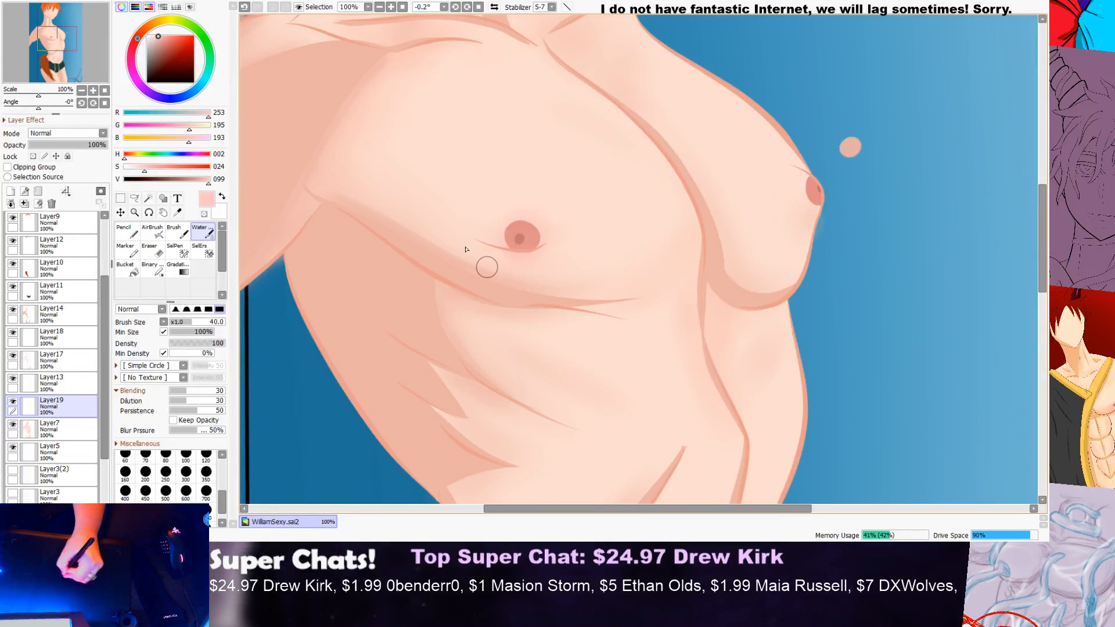
Step: Brush a soft pink blush onto the skin around the nipples on Layer19
scroll(550, 216, down, 2)
scroll(574, 193, up, 4)
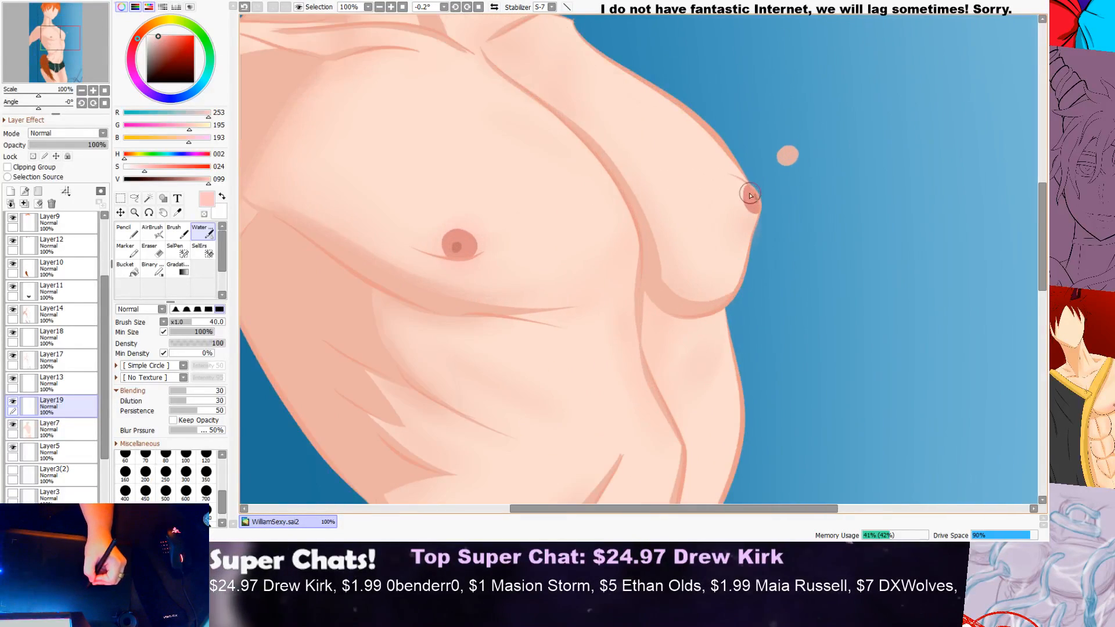
mouse_move(729, 205)
mouse_down()
mouse_move(746, 246)
mouse_move(791, 255)
mouse_move(796, 222)
mouse_move(783, 246)
mouse_move(722, 231)
mouse_move(724, 273)
mouse_up()
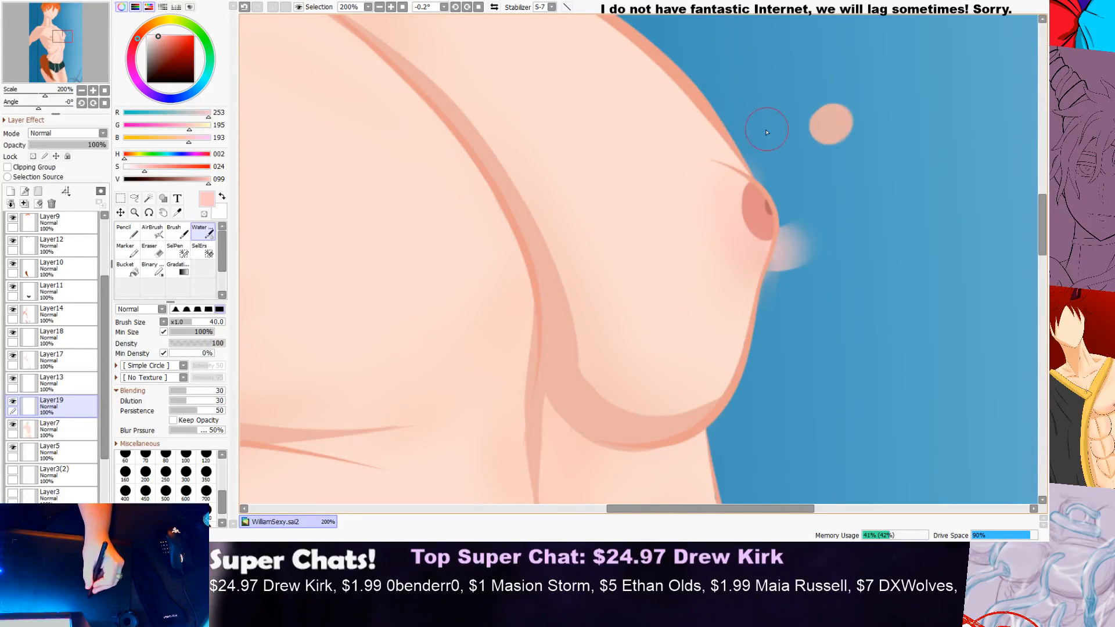
scroll(811, 200, down, 3)
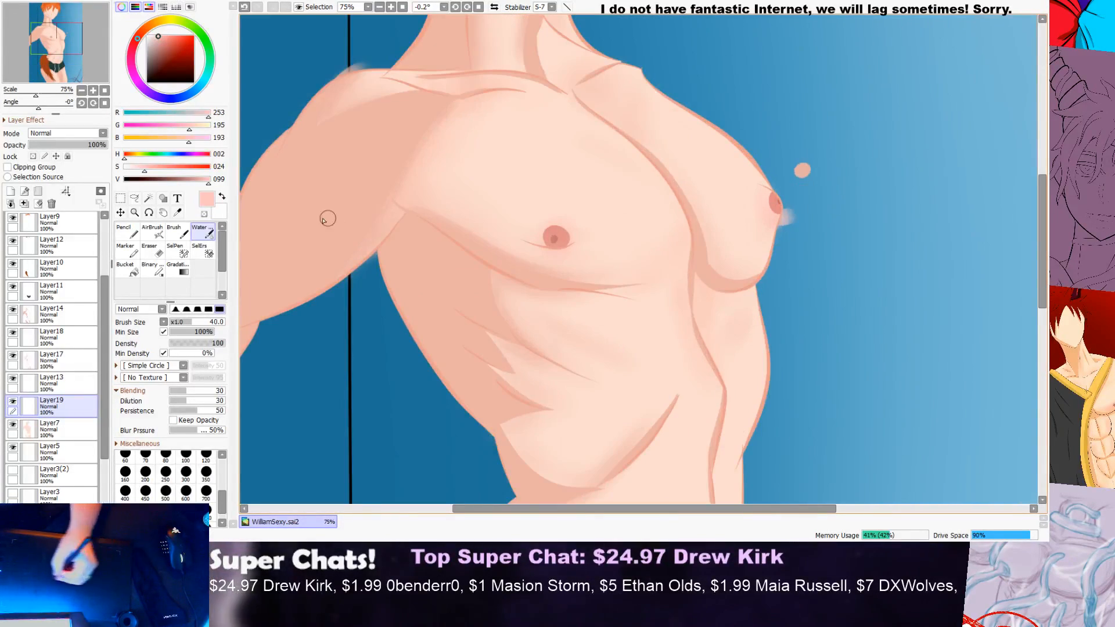
Step: Erase the pink blush that spills past the chest's outer contour on Layer19 with a size 20 Eraser at density 100
key(e)
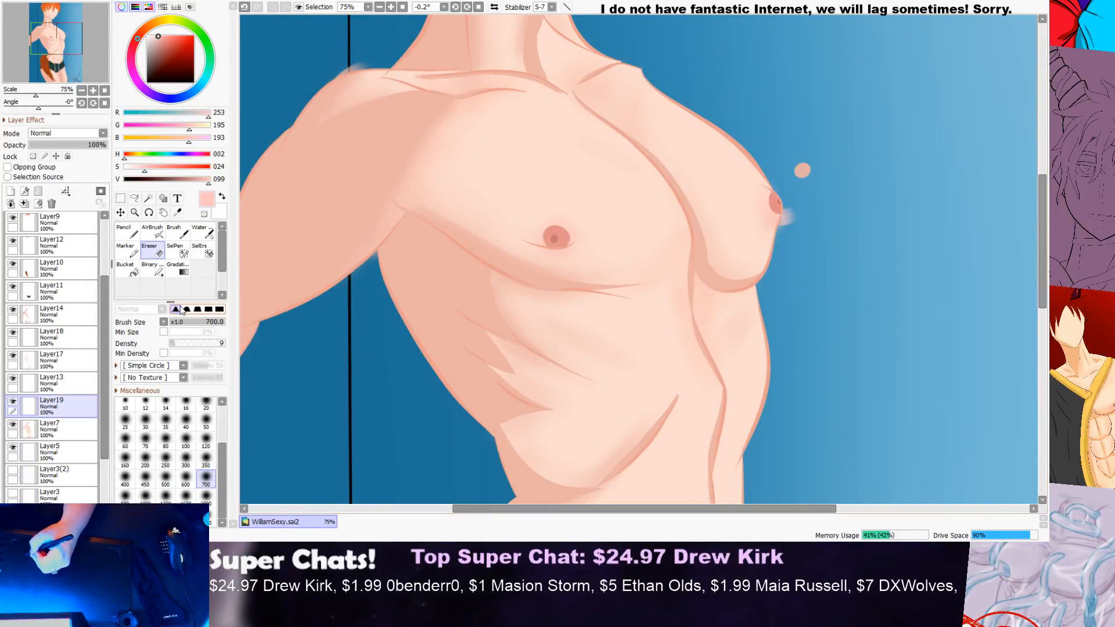
scroll(221, 427, up, 2)
click(206, 446)
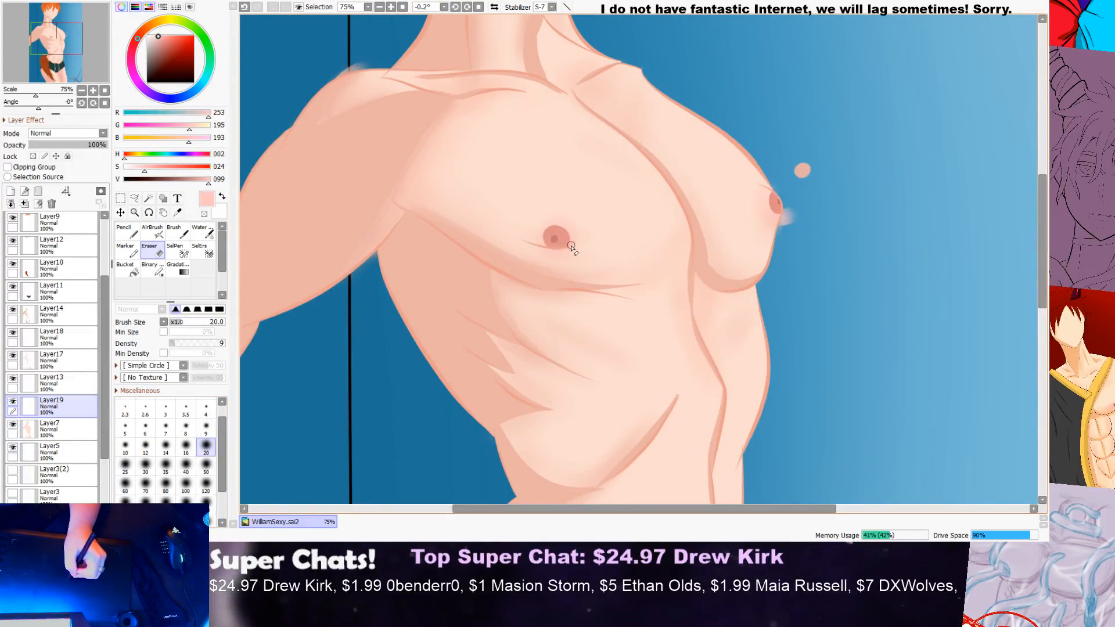
scroll(574, 259, up, 2)
scroll(574, 258, up, 2)
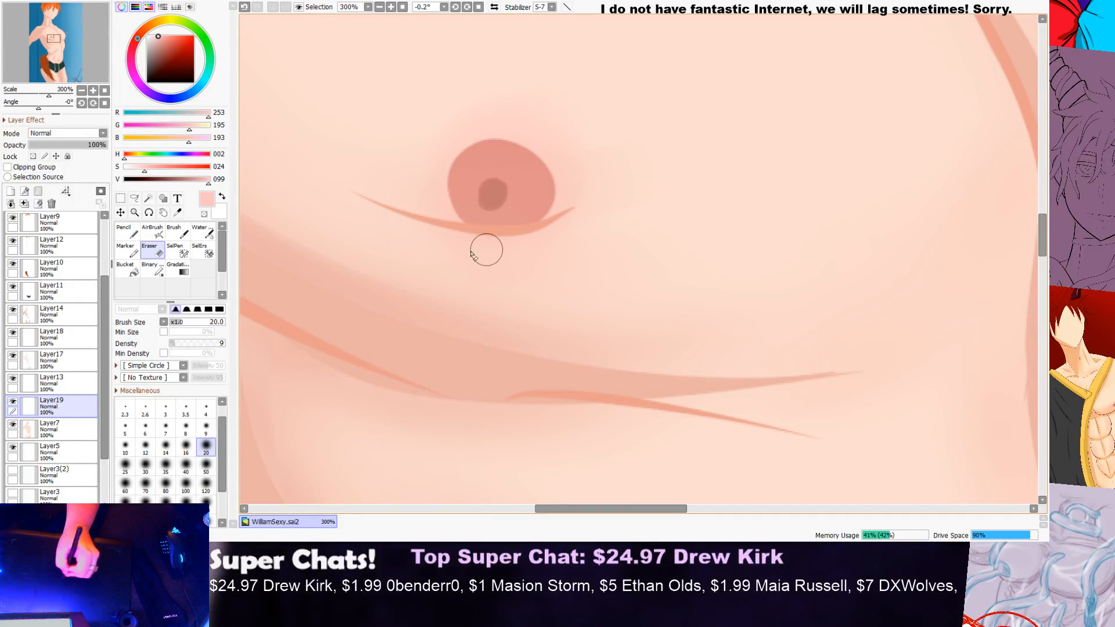
key(0)
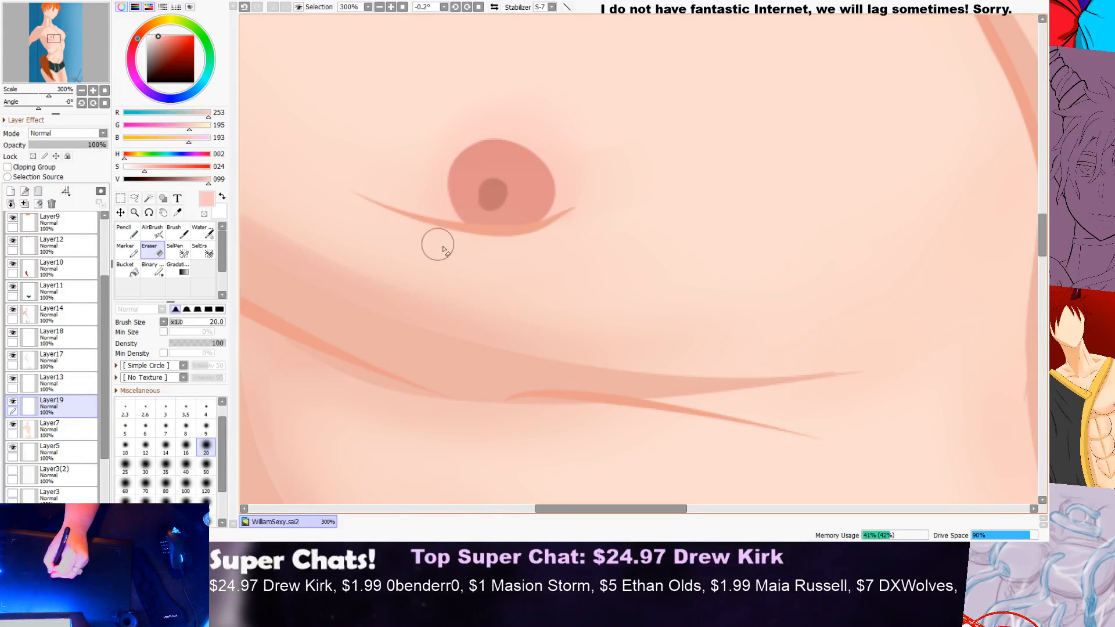
scroll(692, 177, down, 3)
scroll(765, 160, down, 2)
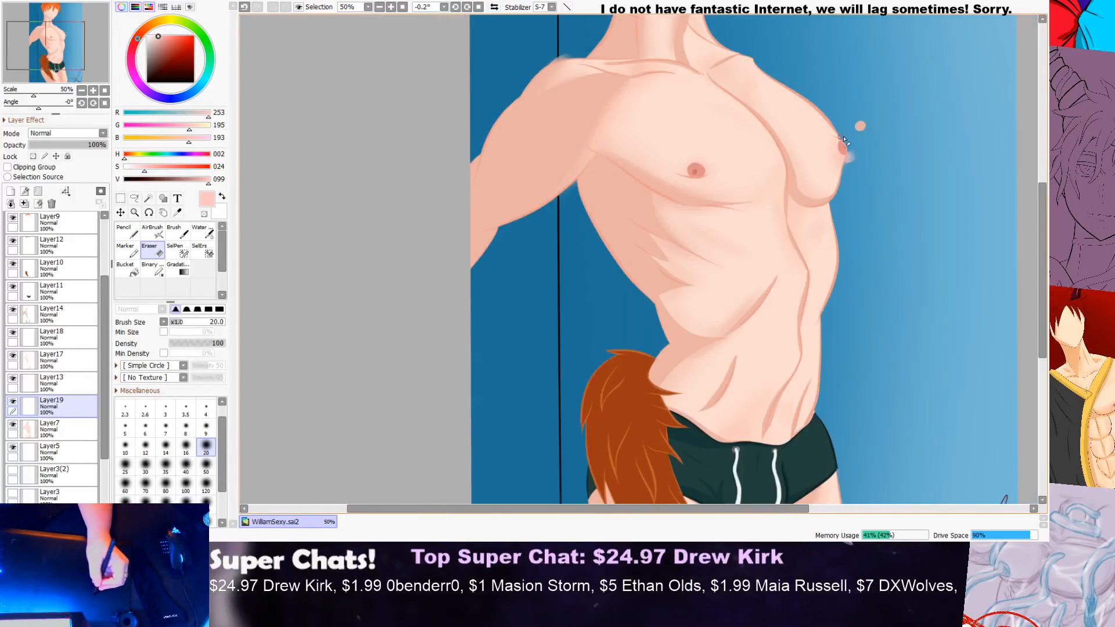
scroll(872, 142, up, 3)
scroll(840, 169, up, 2)
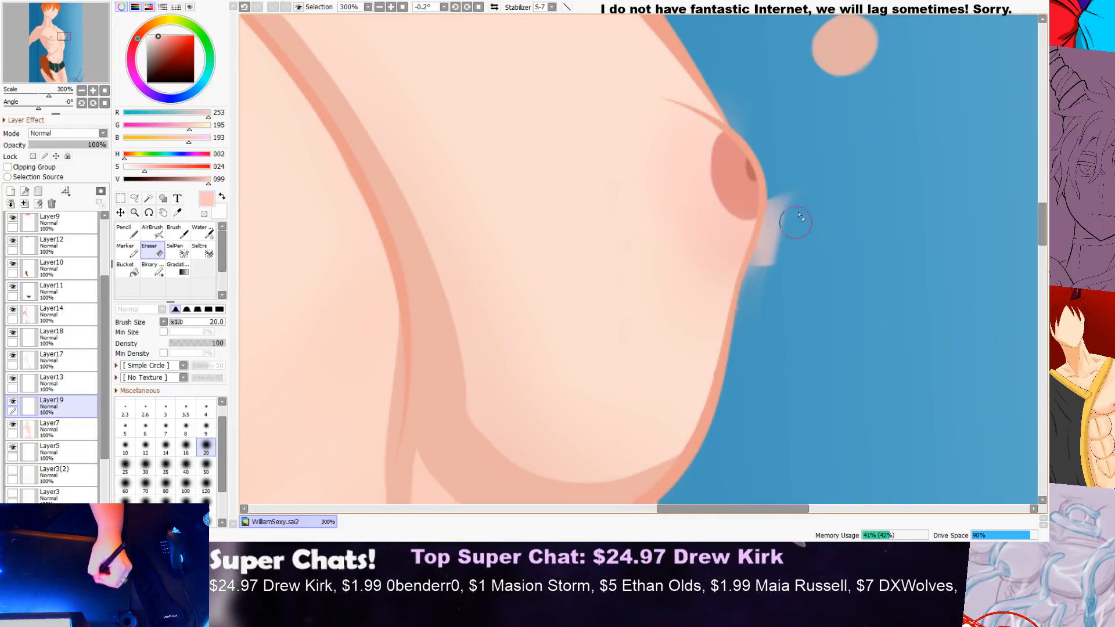
drag(788, 239, 794, 190)
mouse_move(777, 236)
mouse_down()
mouse_move(781, 209)
mouse_move(776, 232)
mouse_up()
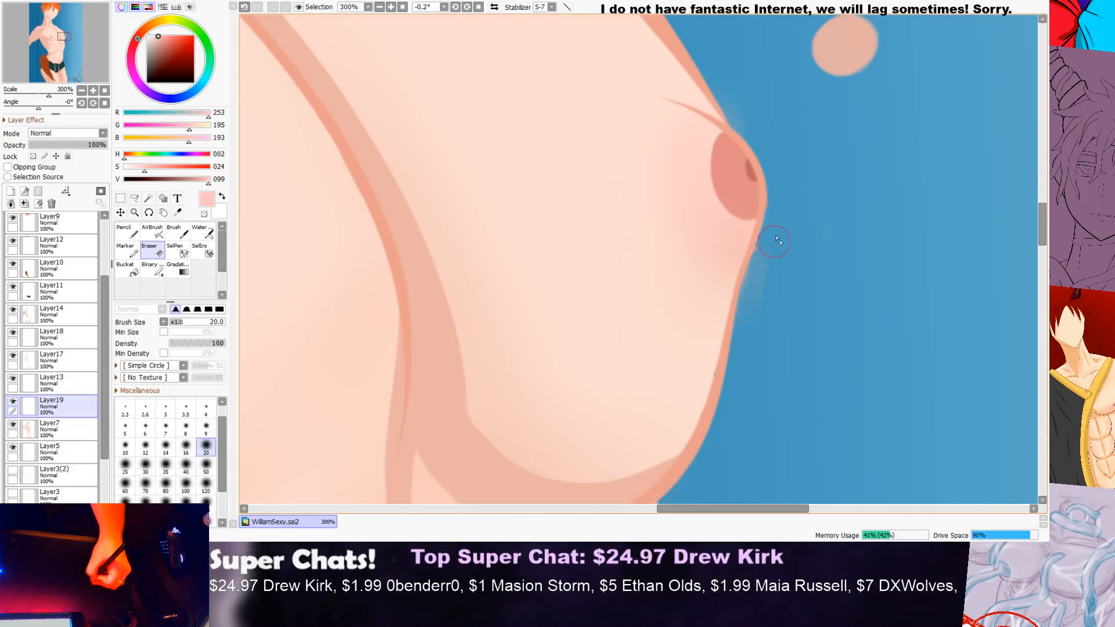
scroll(773, 281, down, 6)
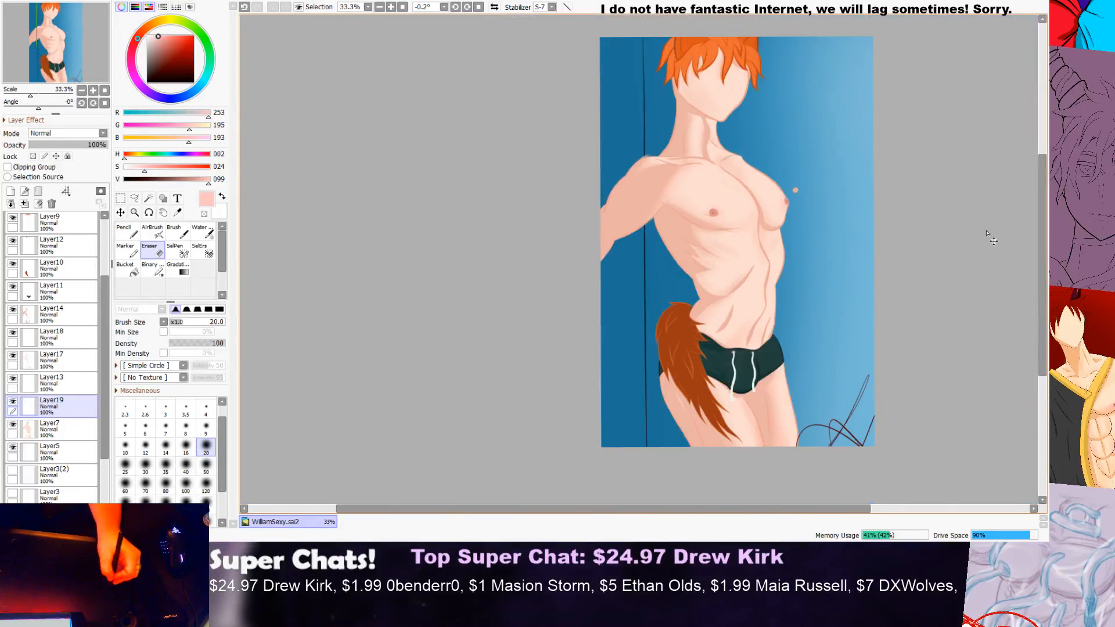
Step: Erase the soft shading that spills past the top of the raised arm's shoulder on Layer17
drag(1040, 253, 1039, 217)
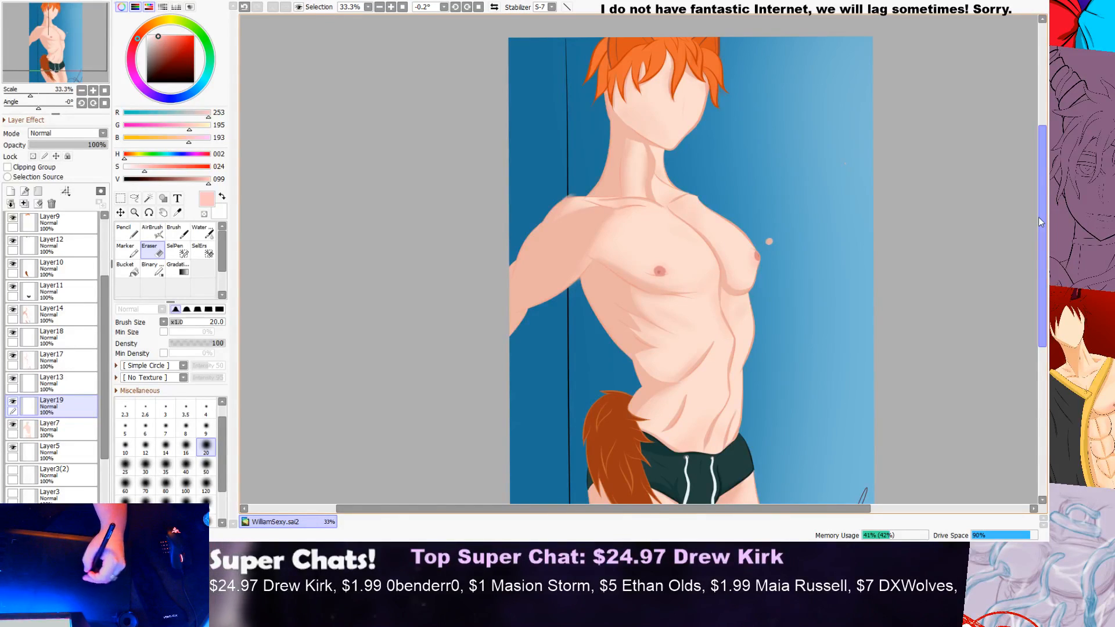
scroll(832, 246, up, 1)
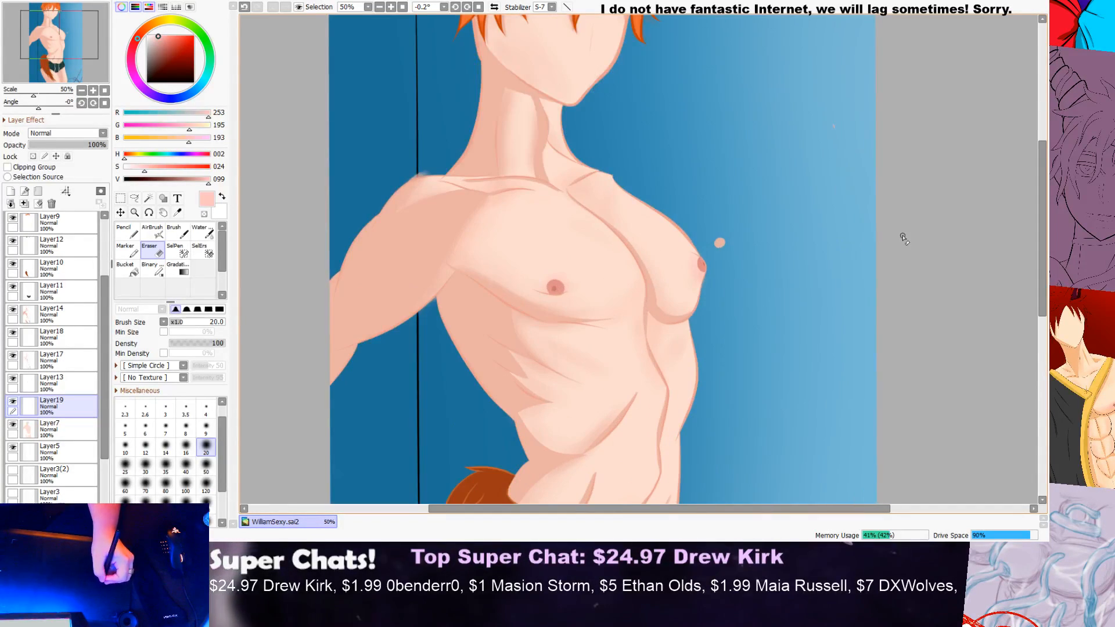
mouse_move(1043, 247)
mouse_down()
mouse_move(1027, 291)
mouse_move(1033, 243)
mouse_up()
scroll(371, 156, up, 1)
scroll(374, 159, up, 3)
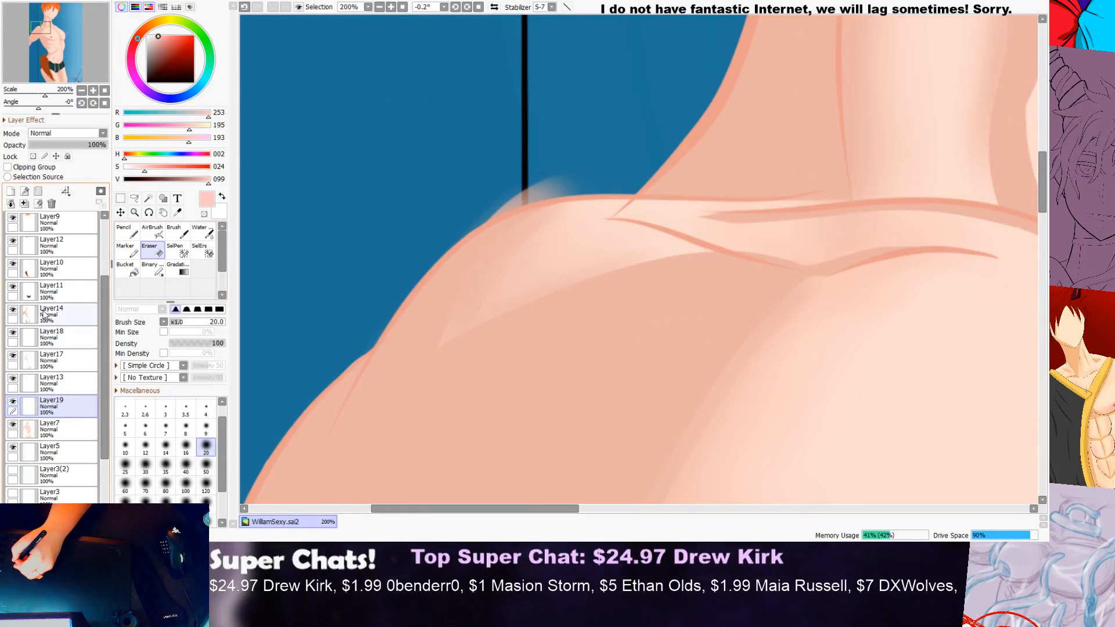
click(76, 313)
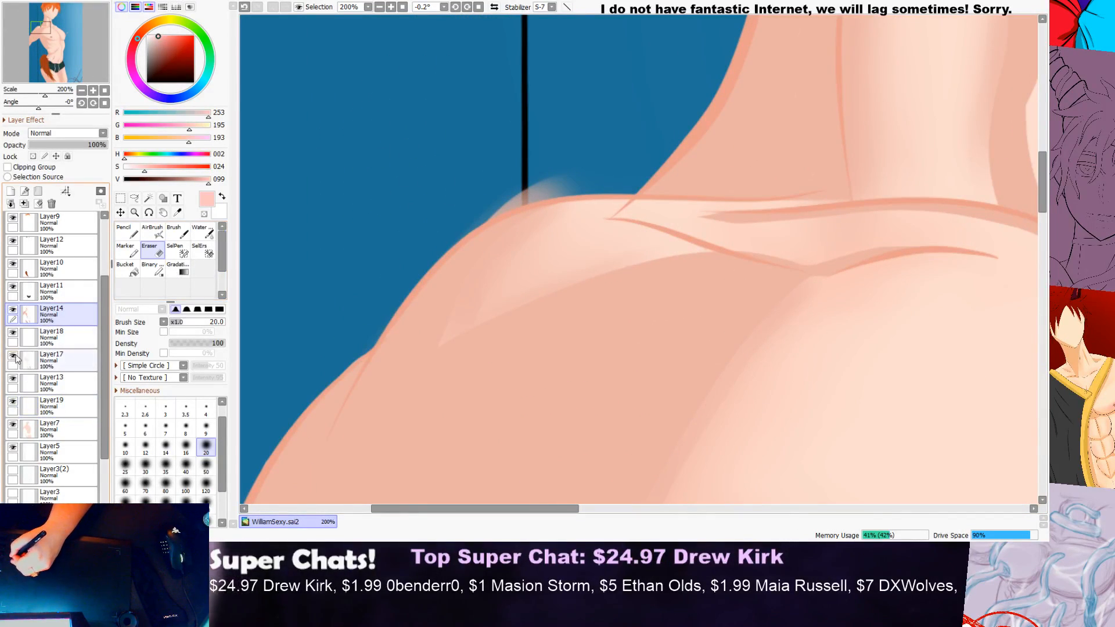
click(64, 357)
mouse_move(518, 179)
mouse_down()
mouse_move(546, 173)
mouse_move(492, 188)
mouse_move(597, 174)
mouse_move(510, 188)
mouse_move(562, 183)
mouse_move(469, 206)
mouse_move(574, 178)
mouse_move(452, 219)
mouse_up()
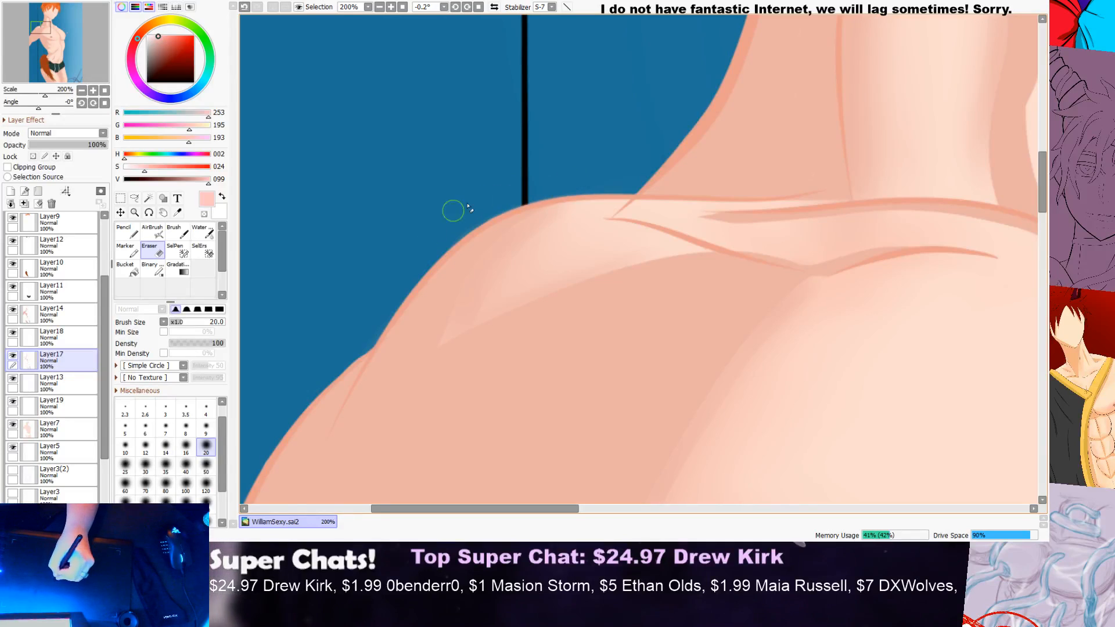
scroll(444, 226, down, 6)
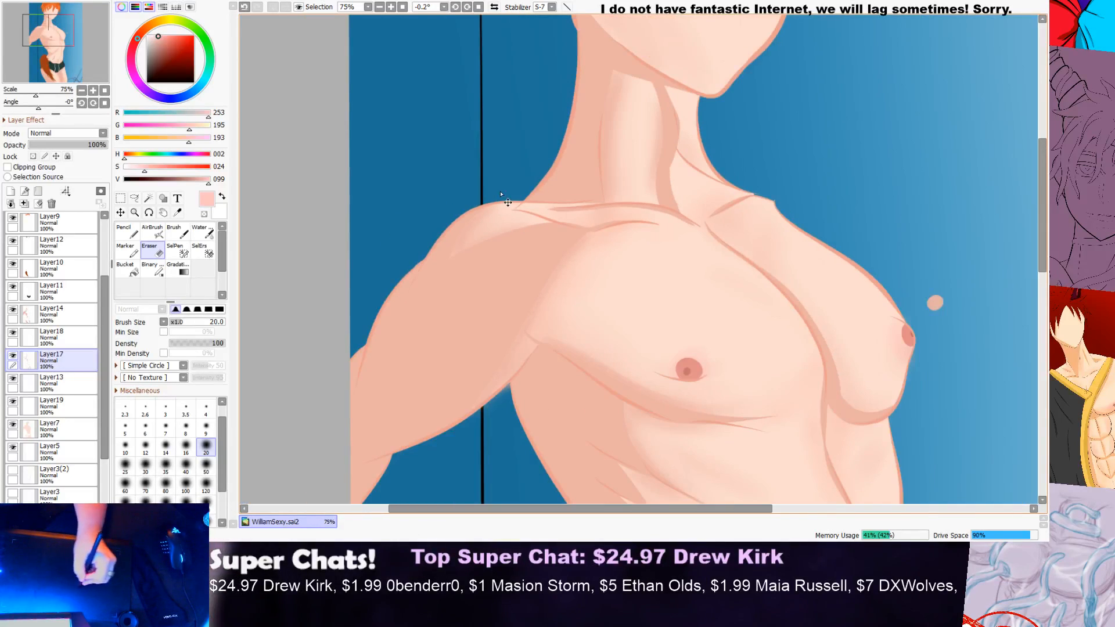
Step: Trim the overshooting line art where the neck meets the far shoulder on Layer4 with a hard-edged Eraser of size 20
scroll(796, 192, up, 1)
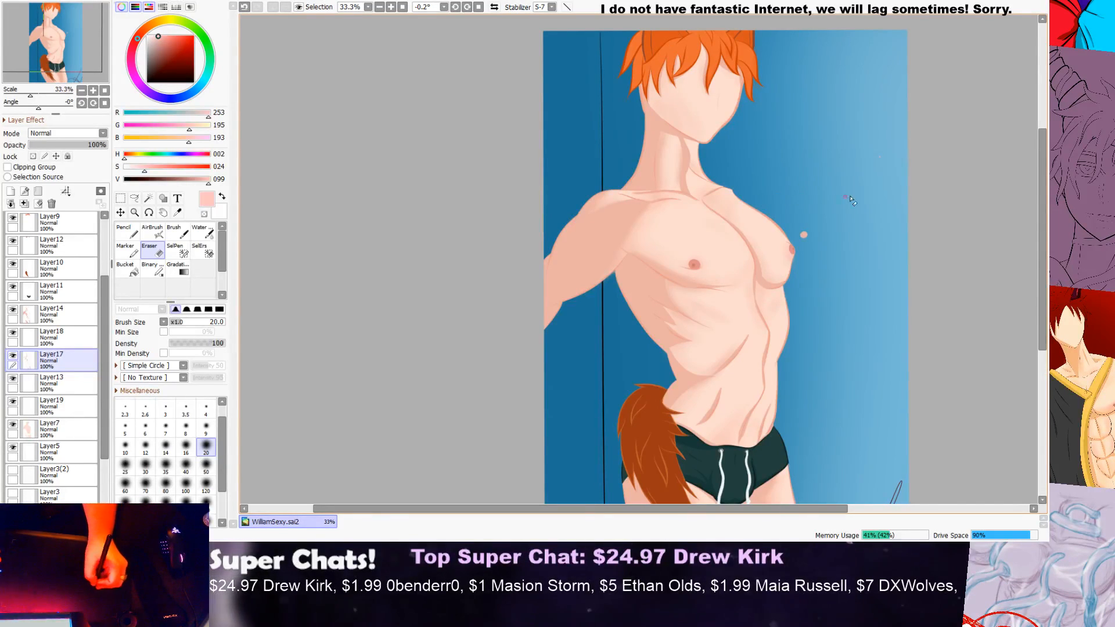
mouse_move(1043, 205)
mouse_down()
mouse_move(1043, 183)
mouse_move(1037, 249)
mouse_move(1042, 203)
mouse_up()
scroll(804, 146, up, 3)
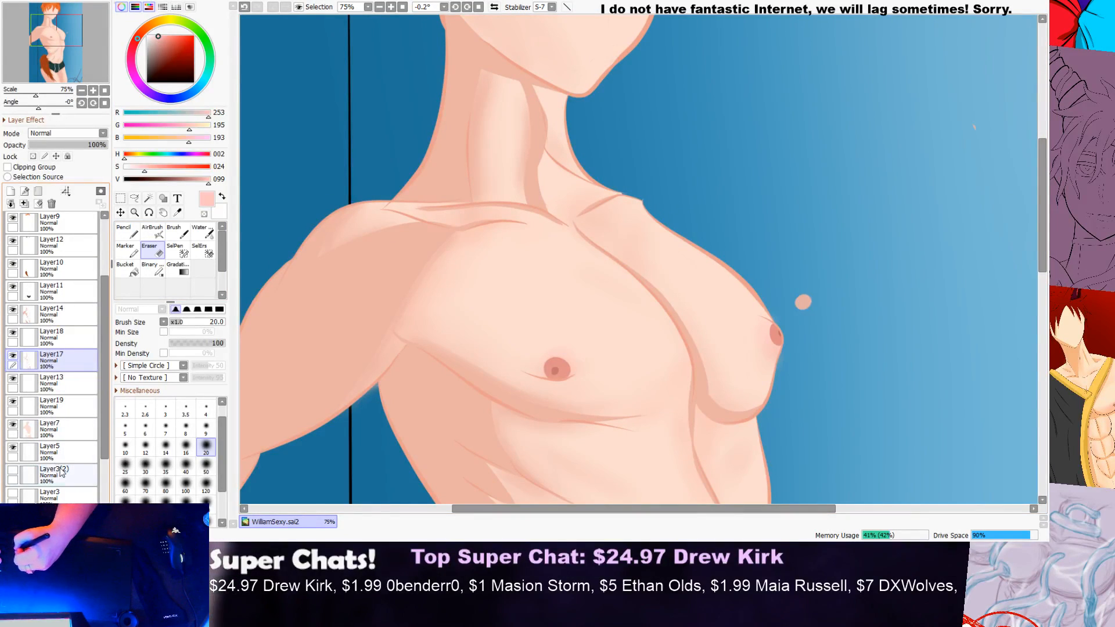
click(14, 473)
scroll(30, 319, up, 3)
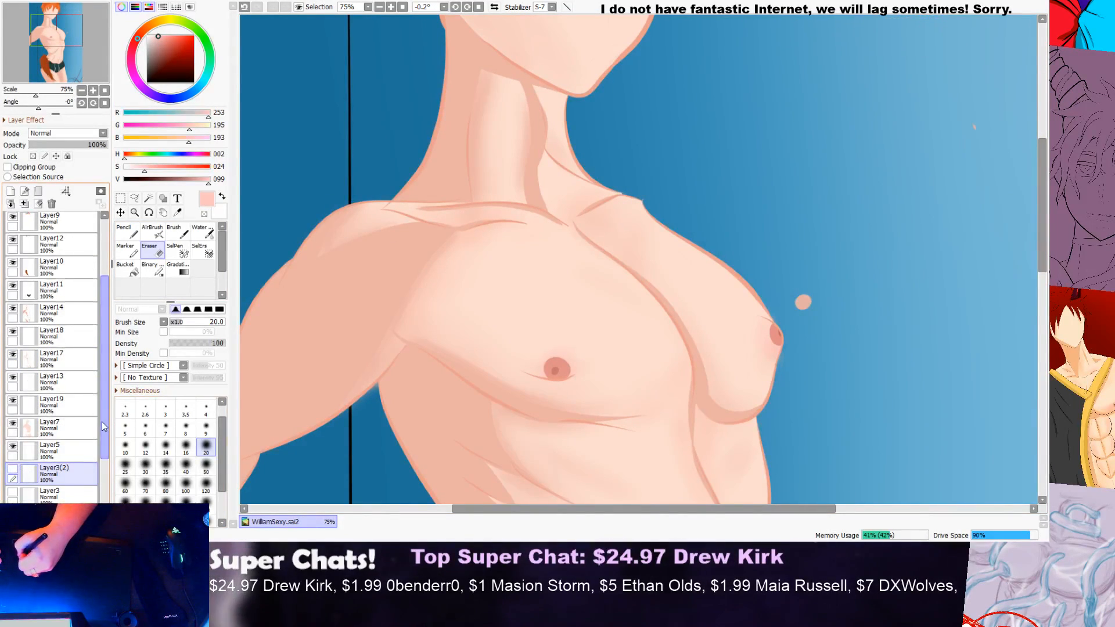
click(85, 252)
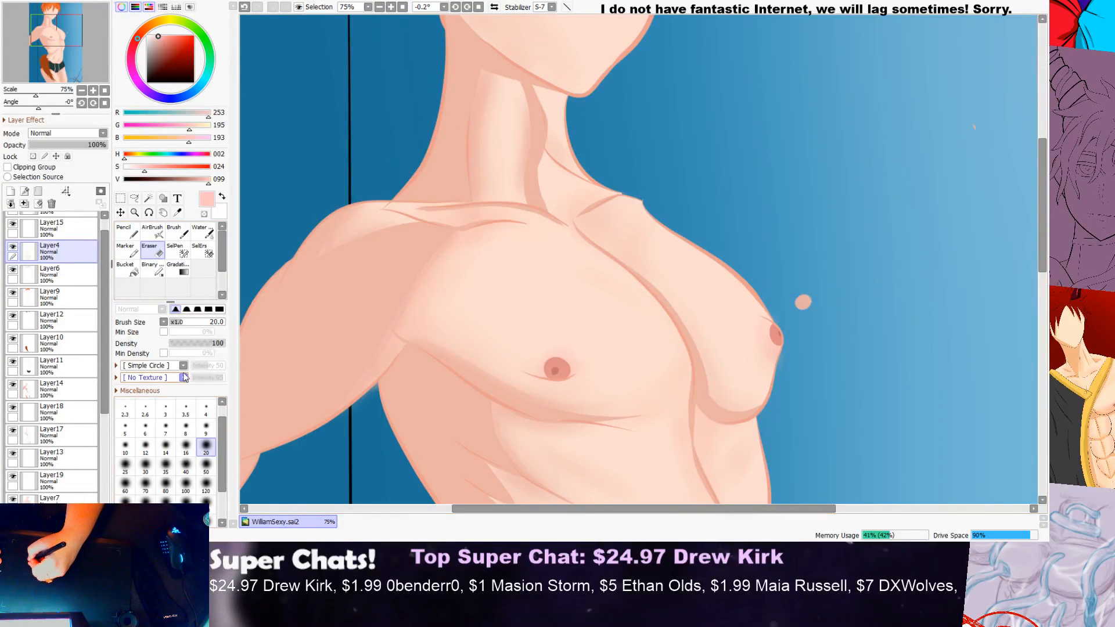
click(208, 310)
click(219, 310)
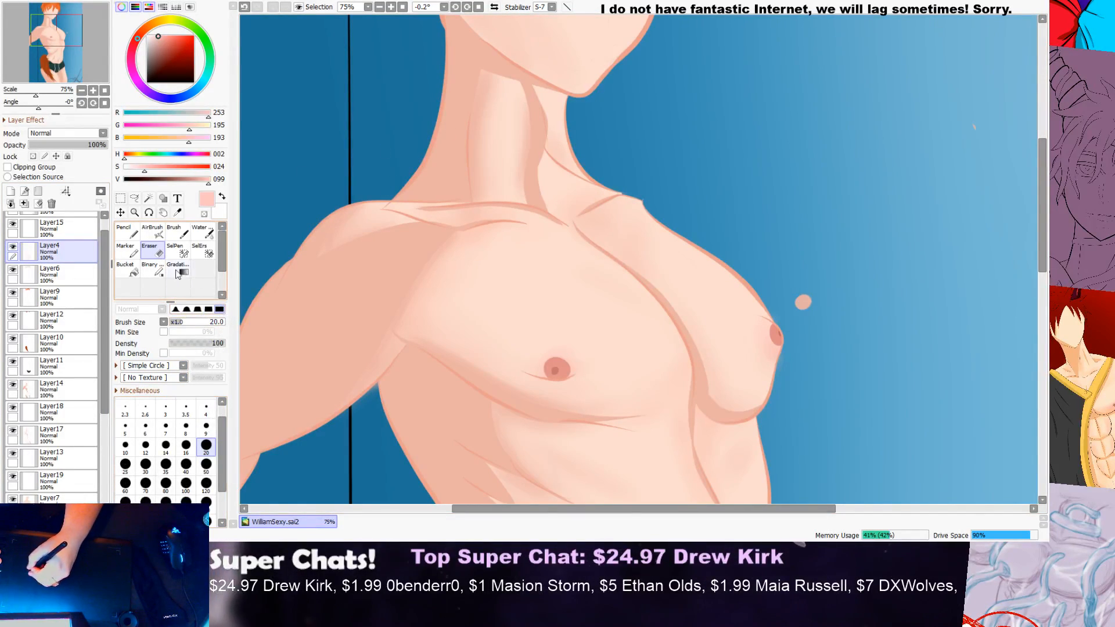
scroll(622, 179, up, 6)
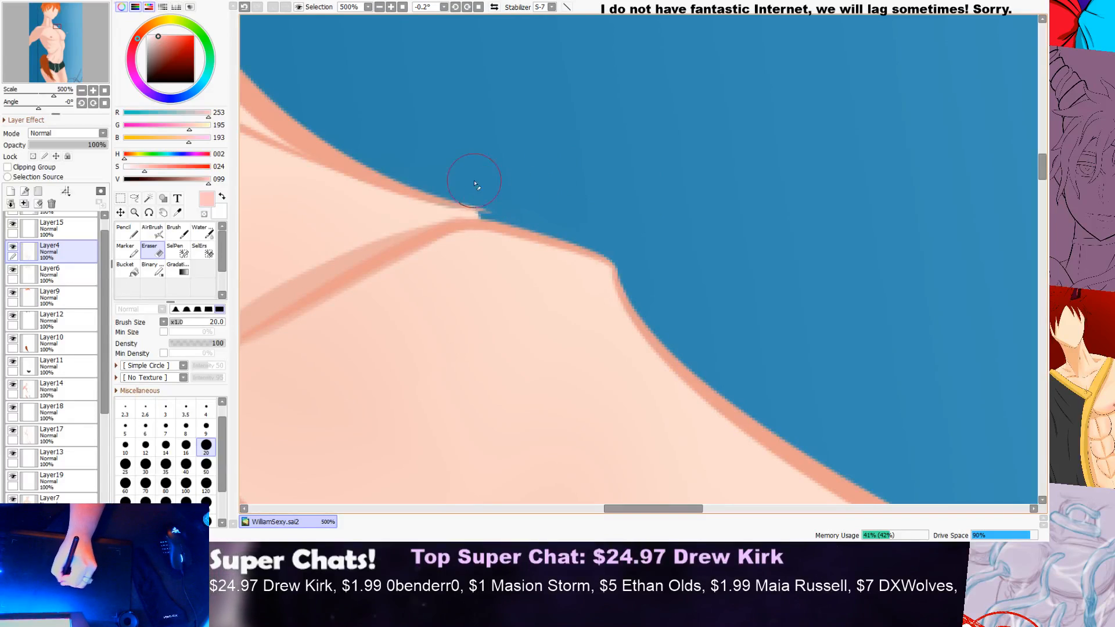
scroll(546, 177, down, 2)
scroll(511, 156, up, 3)
scroll(439, 183, down, 2)
scroll(473, 175, down, 6)
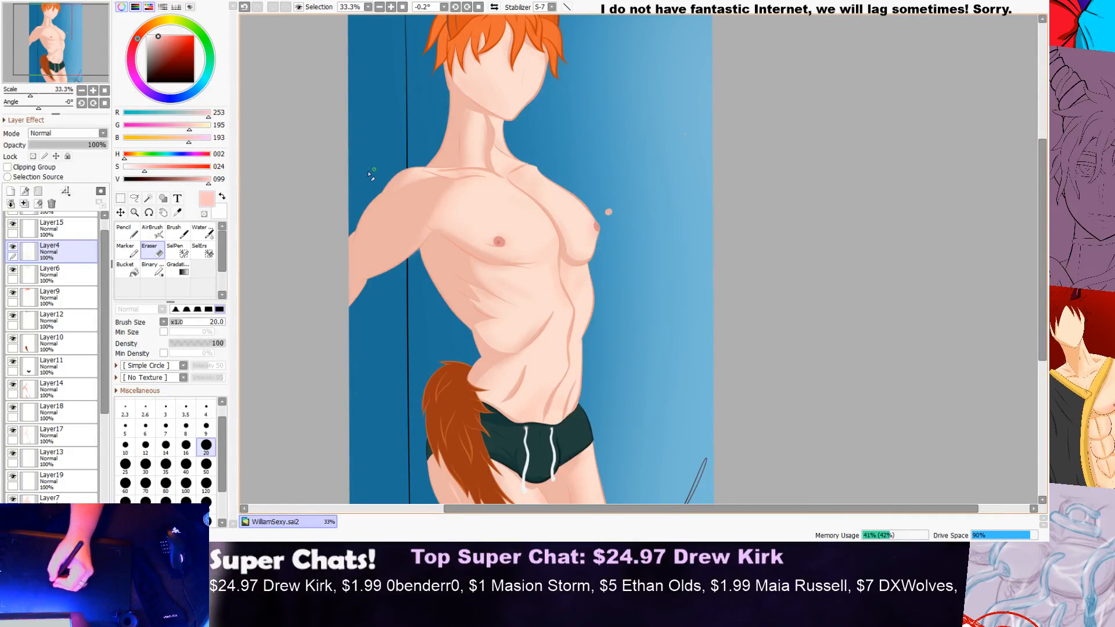
Step: Try to erase the line end on Layer4 where the neck meets the raised arm's shoulder
scroll(436, 180, up, 8)
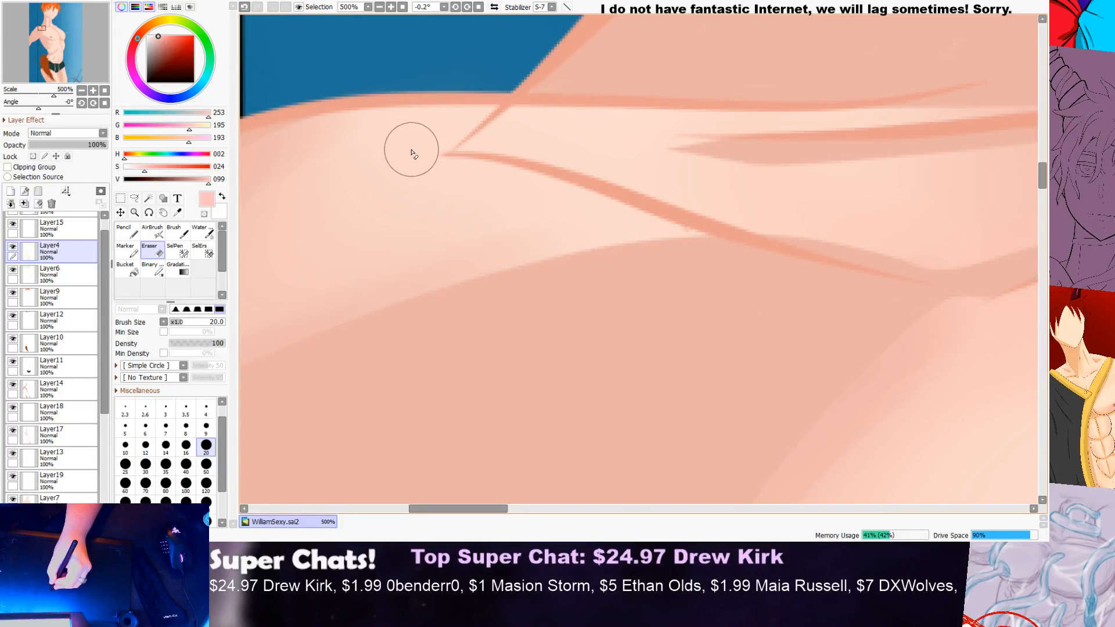
scroll(418, 149, down, 3)
key(ctrl+z)
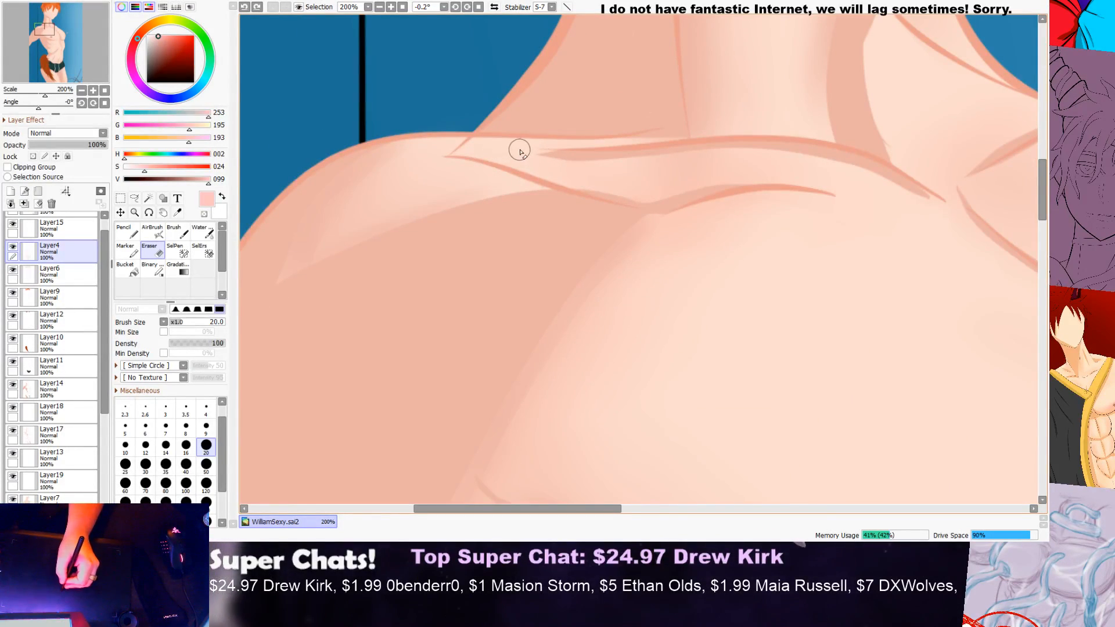
Step: Rotate the canvas to 46.3° and return to the Eraser at the back of the neck beneath the hair
scroll(519, 152, down, 2)
drag(1043, 238, 1043, 168)
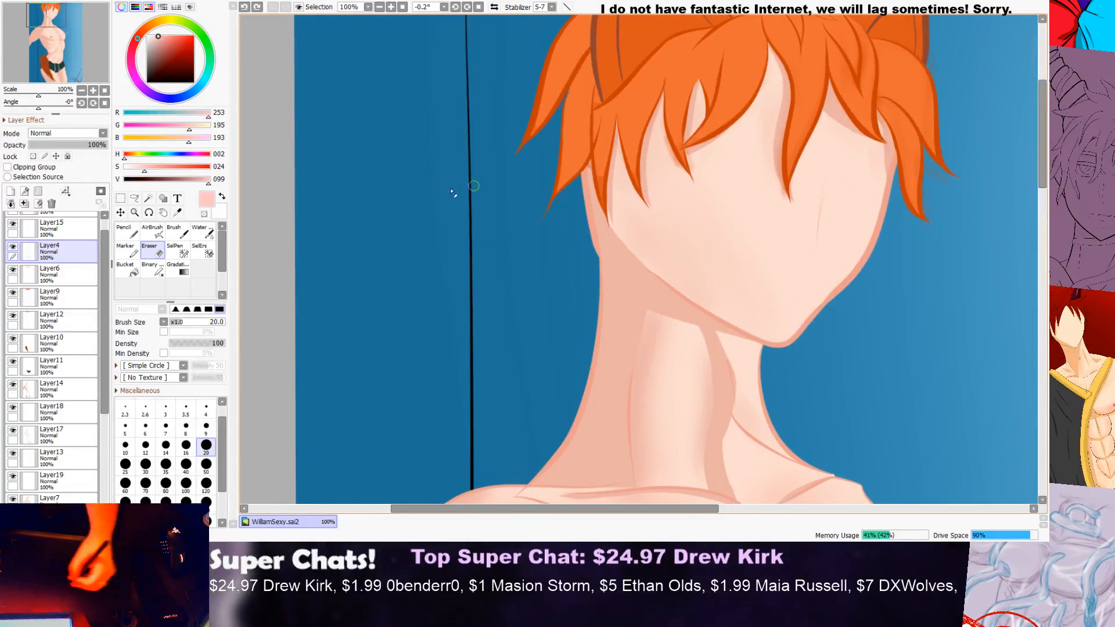
click(148, 212)
mouse_move(353, 275)
mouse_down()
mouse_move(510, 119)
mouse_move(546, 107)
mouse_move(668, 171)
mouse_move(426, 372)
mouse_up()
key(e)
scroll(646, 122, up, 3)
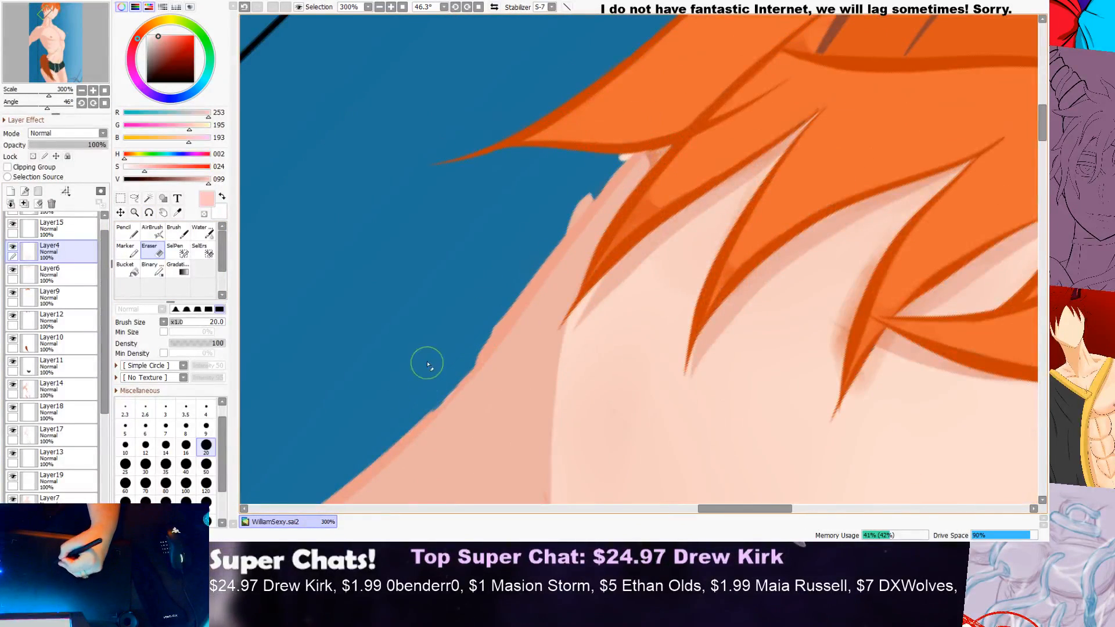
Step: Try several long eraser strokes along the outer edge of the neck outline up to the hair on Layer4, undoing each one
key(ctrl+z)
mouse_move(476, 333)
mouse_down()
mouse_move(654, 126)
mouse_move(705, 85)
mouse_up()
key(ctrl+z)
drag(454, 367, 647, 55)
key(ctrl+z)
drag(453, 362, 663, 54)
key(ctrl+z)
mouse_move(450, 361)
mouse_down()
mouse_move(630, 129)
mouse_move(668, 73)
mouse_up()
key(ctrl+z)
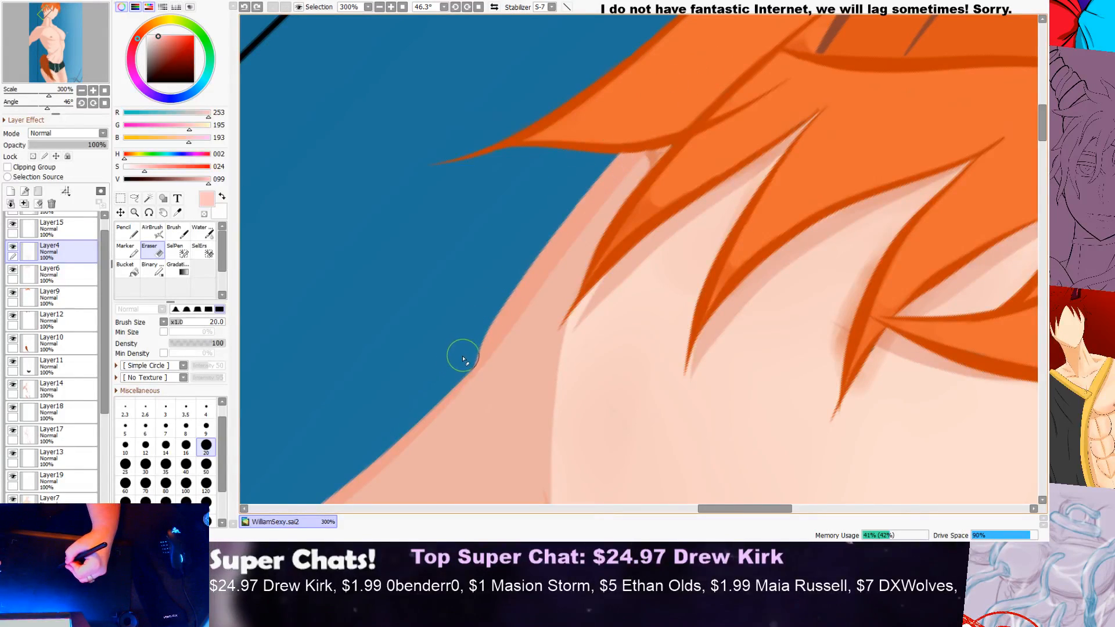
drag(479, 327, 722, 62)
key(ctrl+z)
Step: Trim the outer edge of the neck outline up to the hair on Layer4 with one smooth eraser stroke
drag(453, 356, 614, 110)
scroll(574, 187, down, 2)
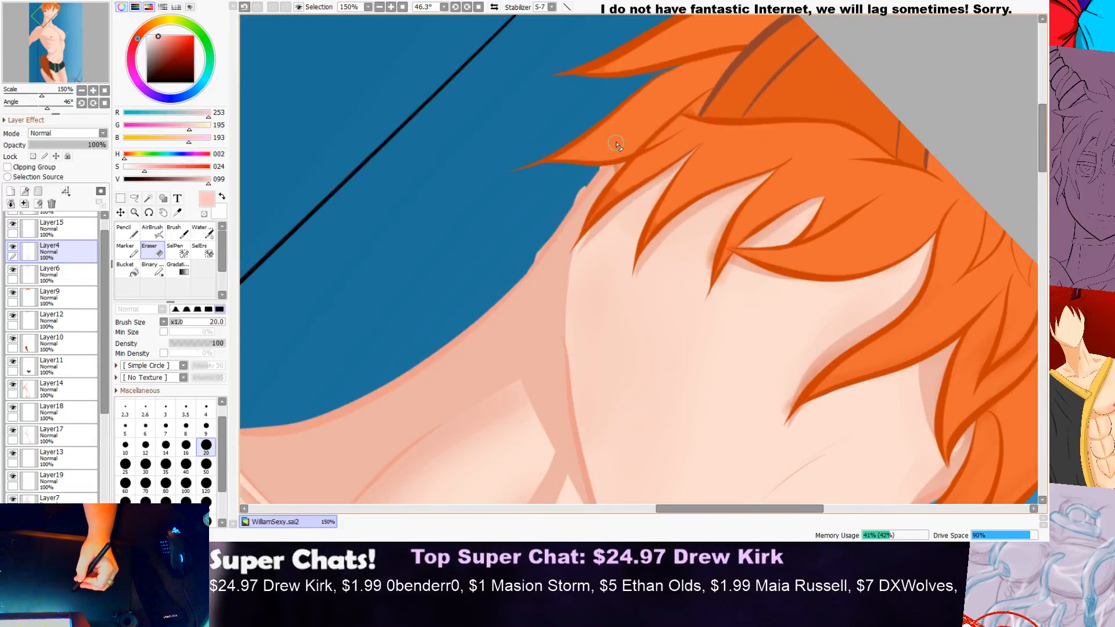
scroll(610, 152, up, 2)
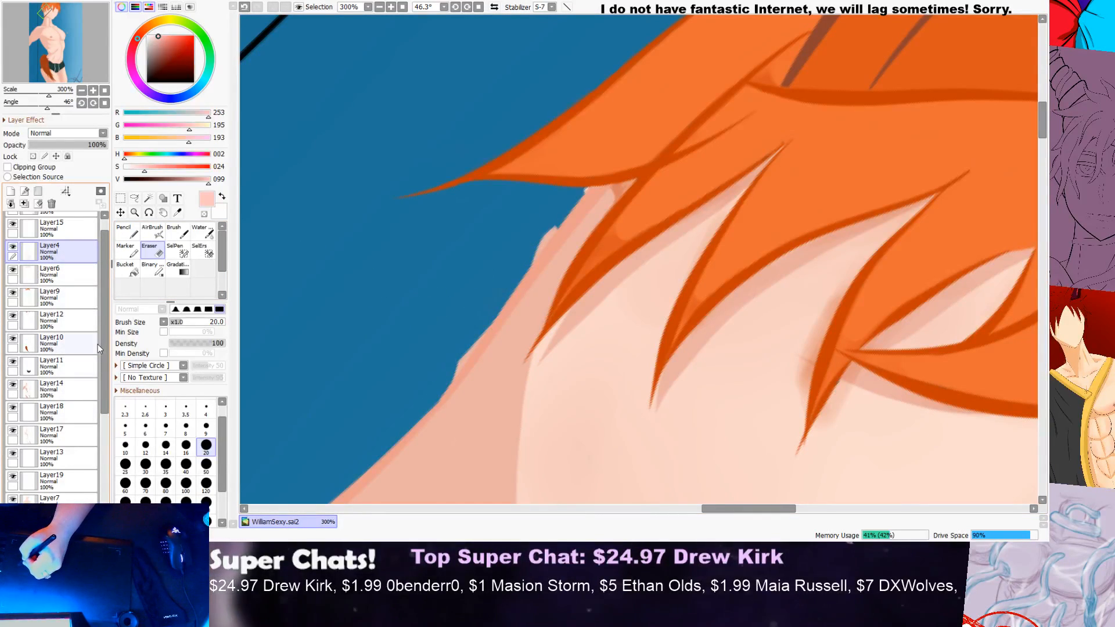
Step: Erase the jagged bumps along the back of the neck on Layer14, and make Layer7 the active layer
scroll(107, 361, down, 1)
scroll(107, 361, down, 1)
click(58, 350)
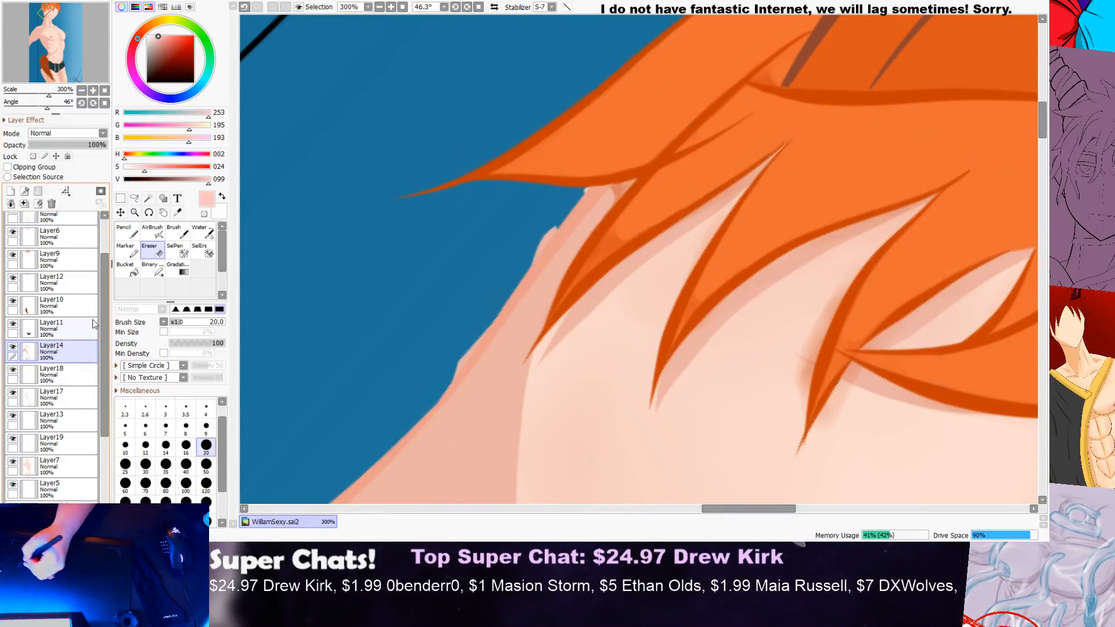
drag(549, 214, 521, 244)
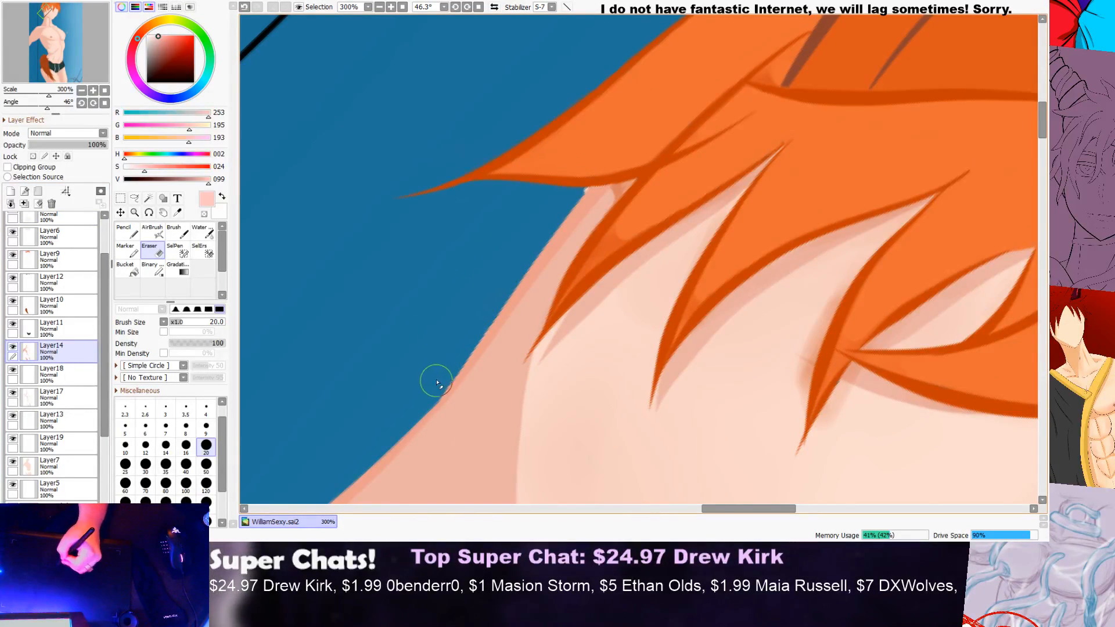
click(58, 398)
click(62, 470)
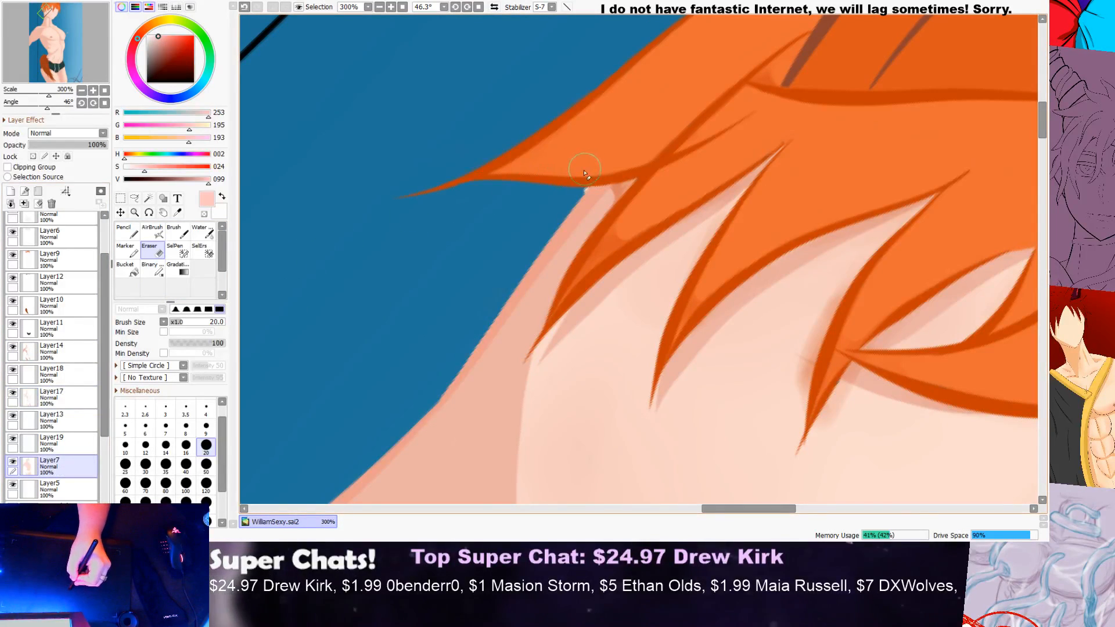
Step: Rotate the canvas back to nearly upright, at 0.1°
click(146, 215)
drag(397, 148, 374, 215)
scroll(373, 214, down, 2)
scroll(726, 181, down, 3)
drag(784, 193, 843, 196)
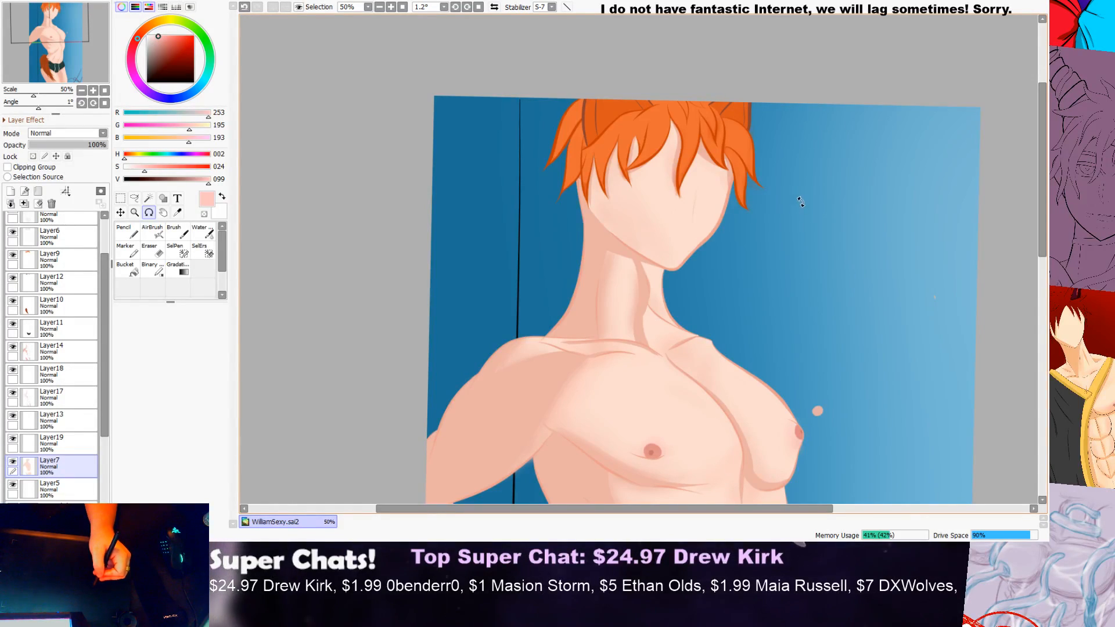
drag(860, 65, 854, 95)
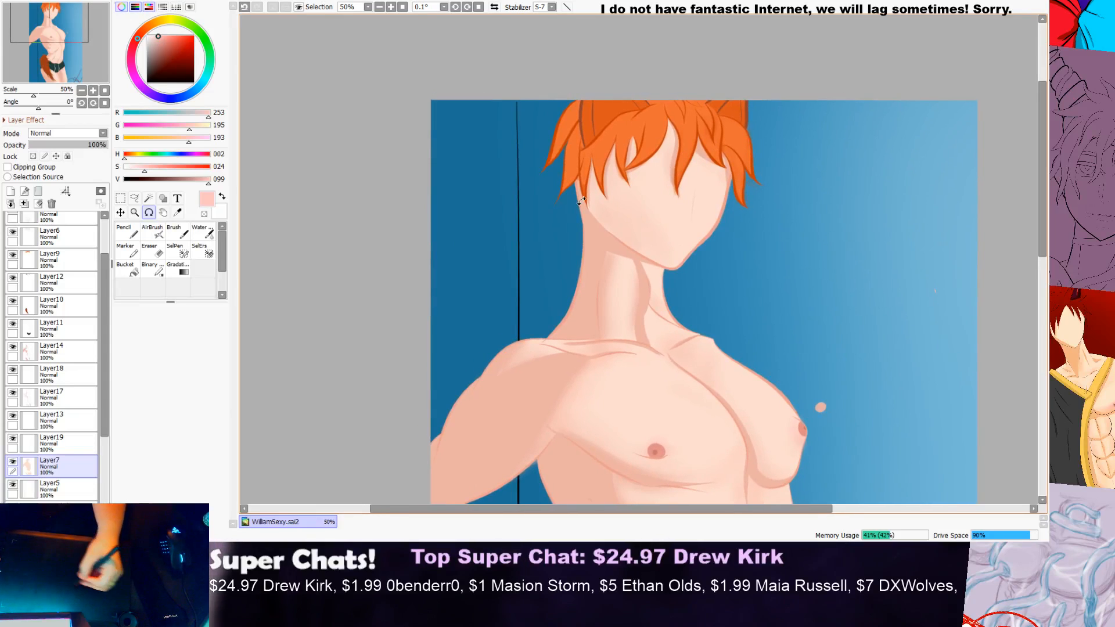
Step: Switch to the watercolour brush and make Layer19 the active layer, checking Layer13's visibility on the way
click(203, 232)
scroll(437, 211, down, 2)
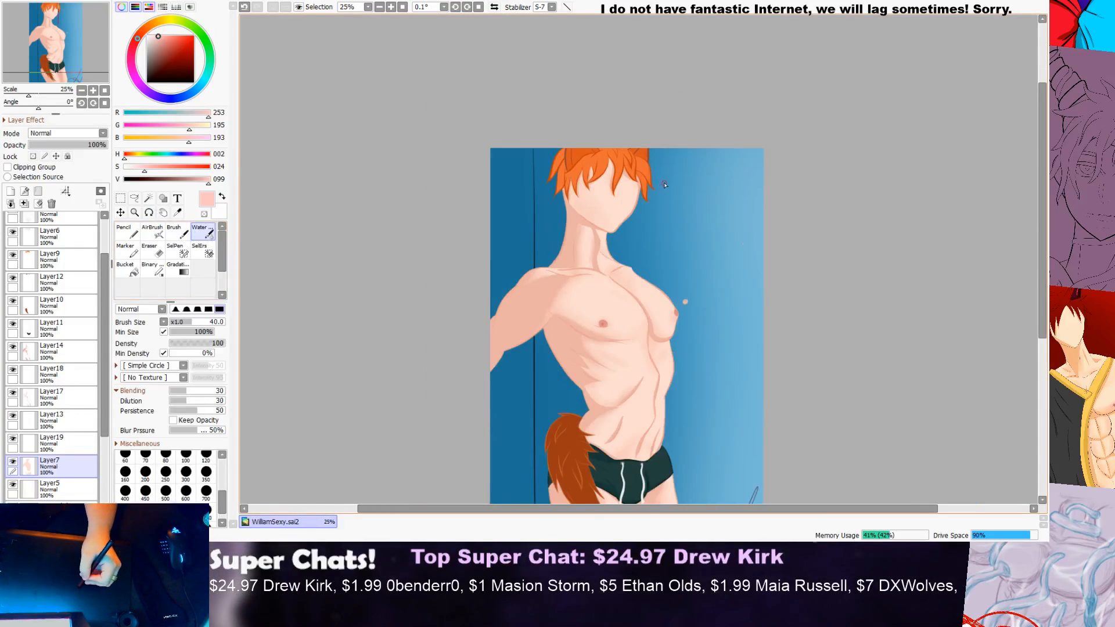
scroll(665, 187, up, 1)
drag(1044, 173, 1044, 267)
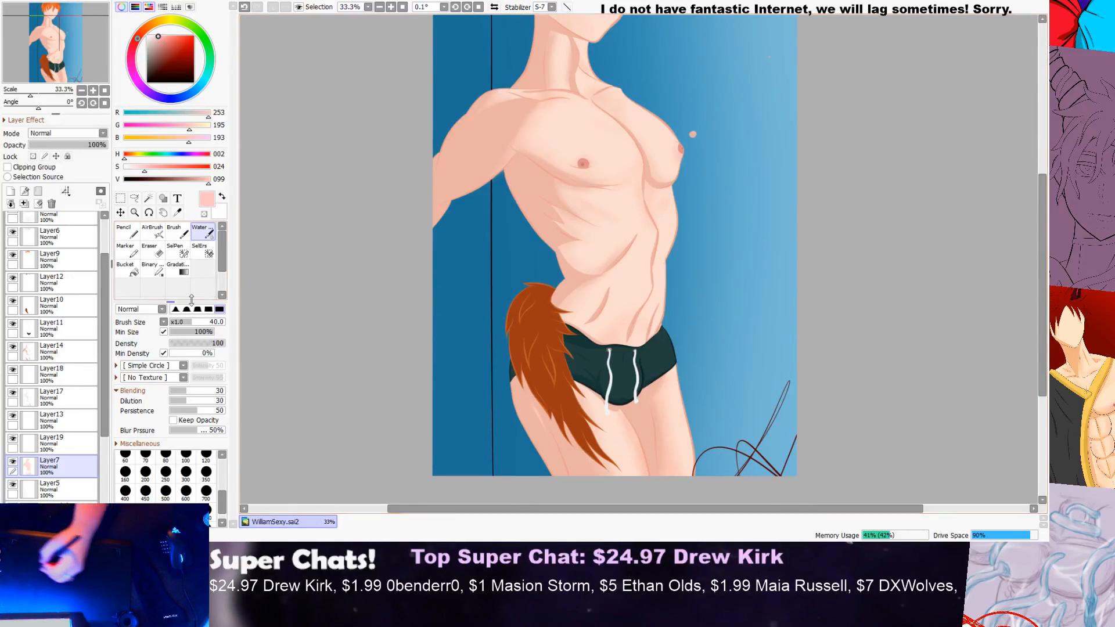
scroll(95, 346, up, 3)
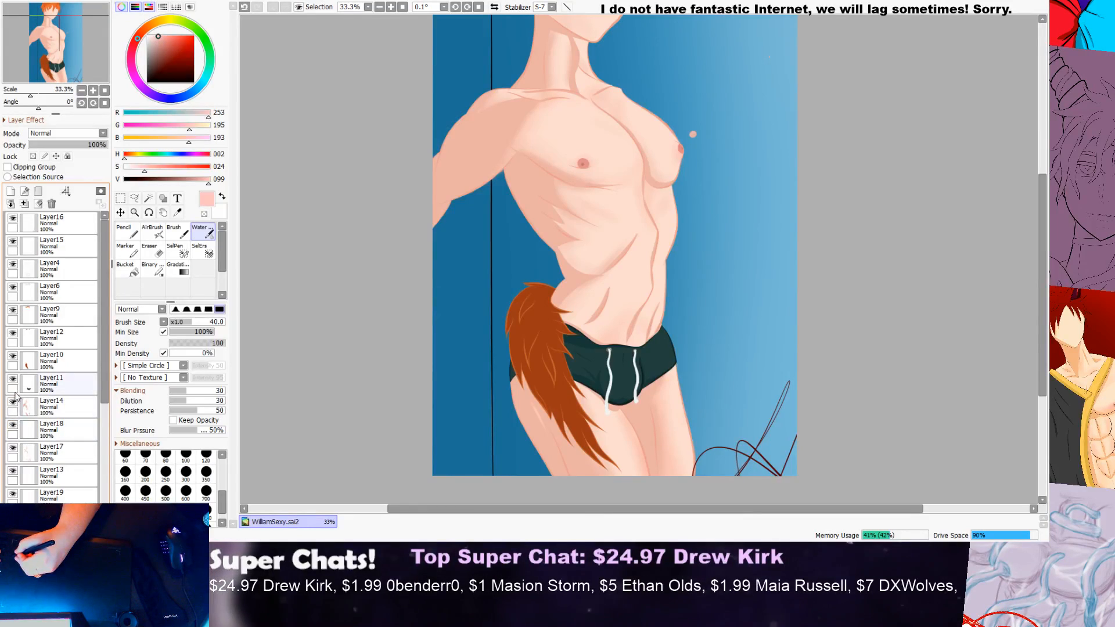
click(13, 471)
click(13, 471)
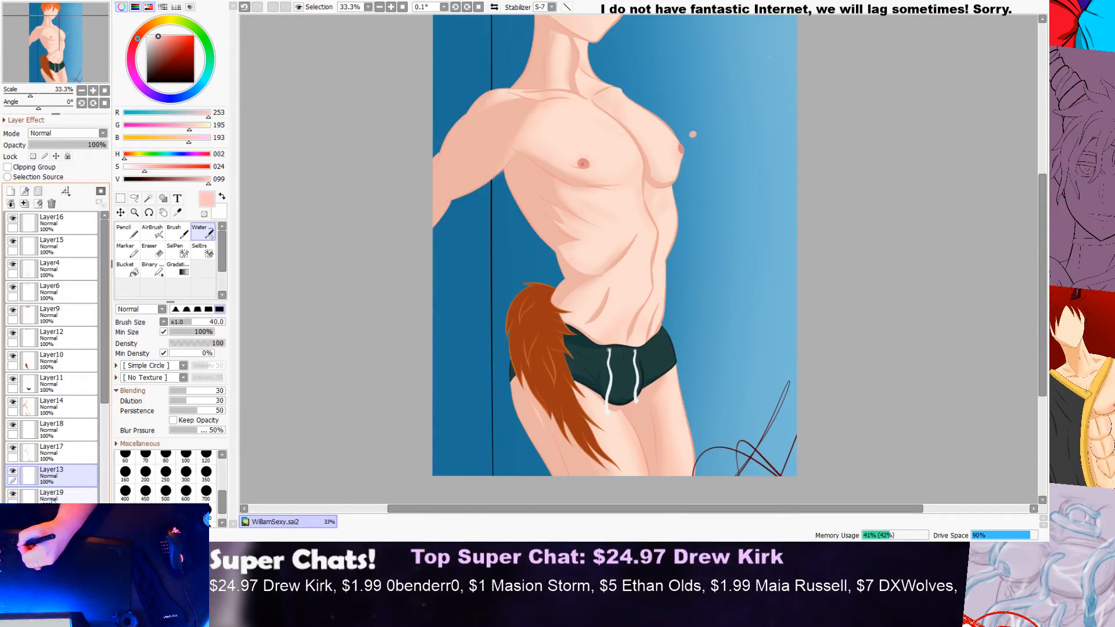
click(49, 500)
Step: Sample the light skin tone from the far pectoral, set blue to 227, and try a pale pink stroke across the upper chest
scroll(632, 183, up, 2)
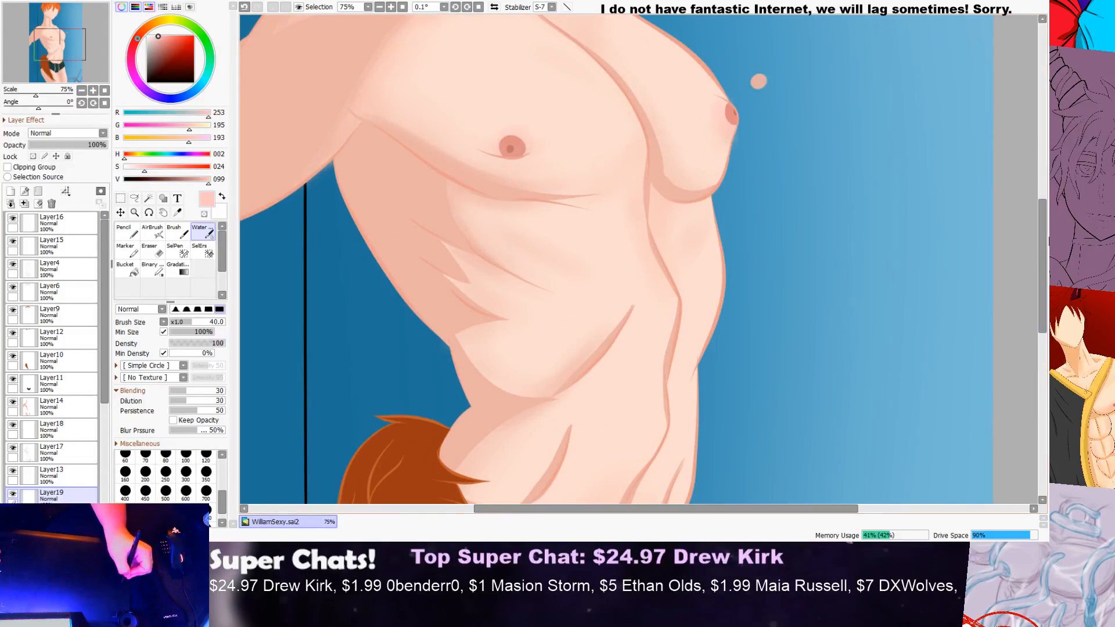
scroll(999, 201, up, 3)
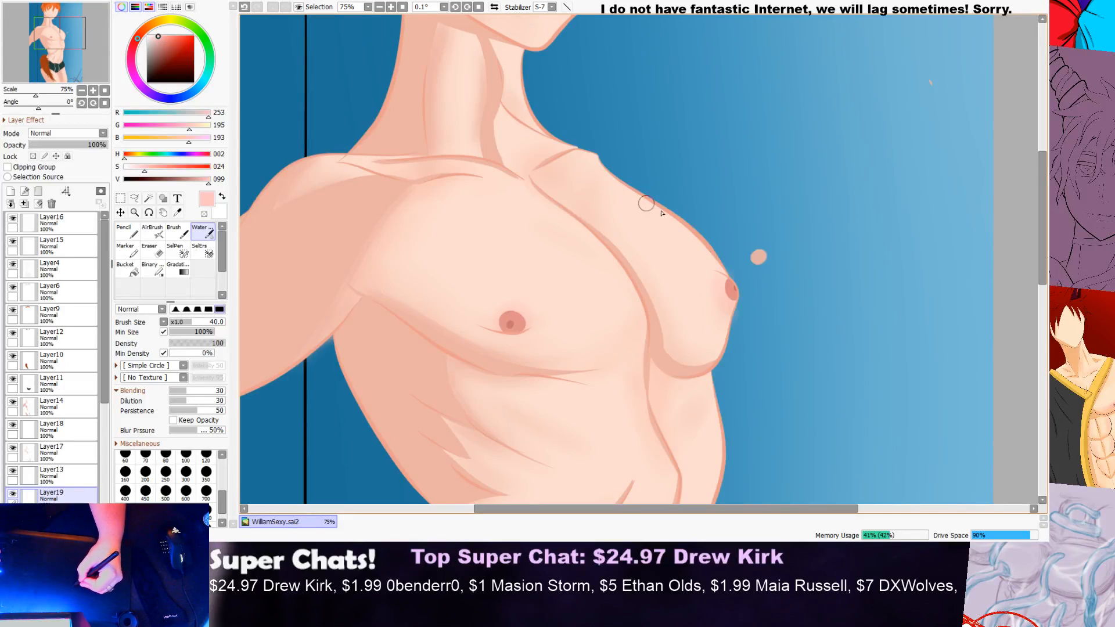
alt+click(656, 274)
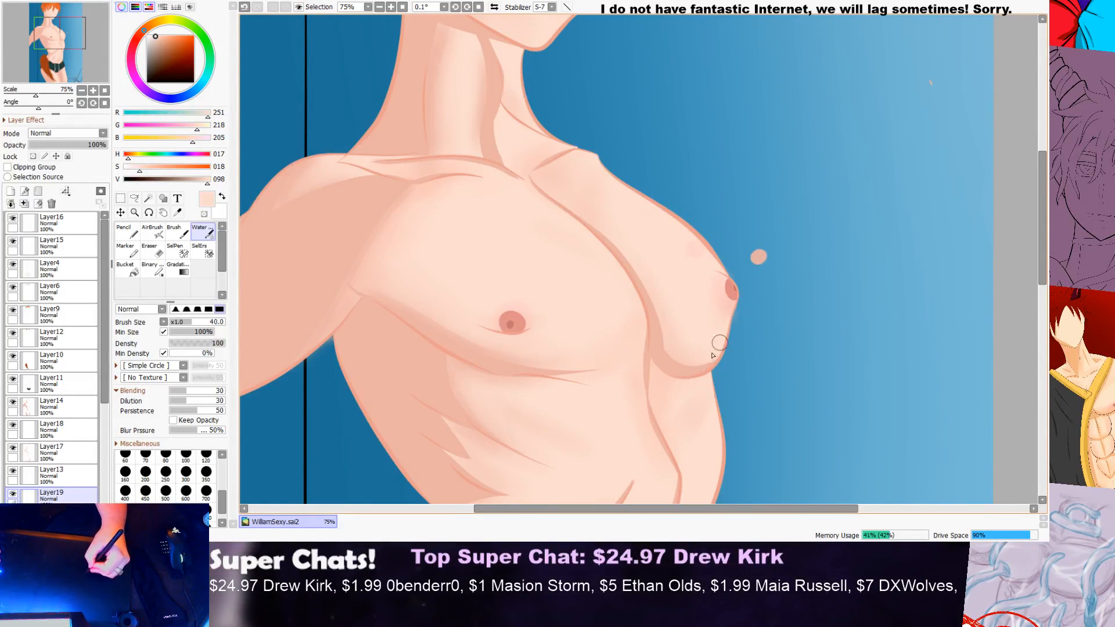
scroll(778, 259, down, 3)
scroll(726, 310, up, 3)
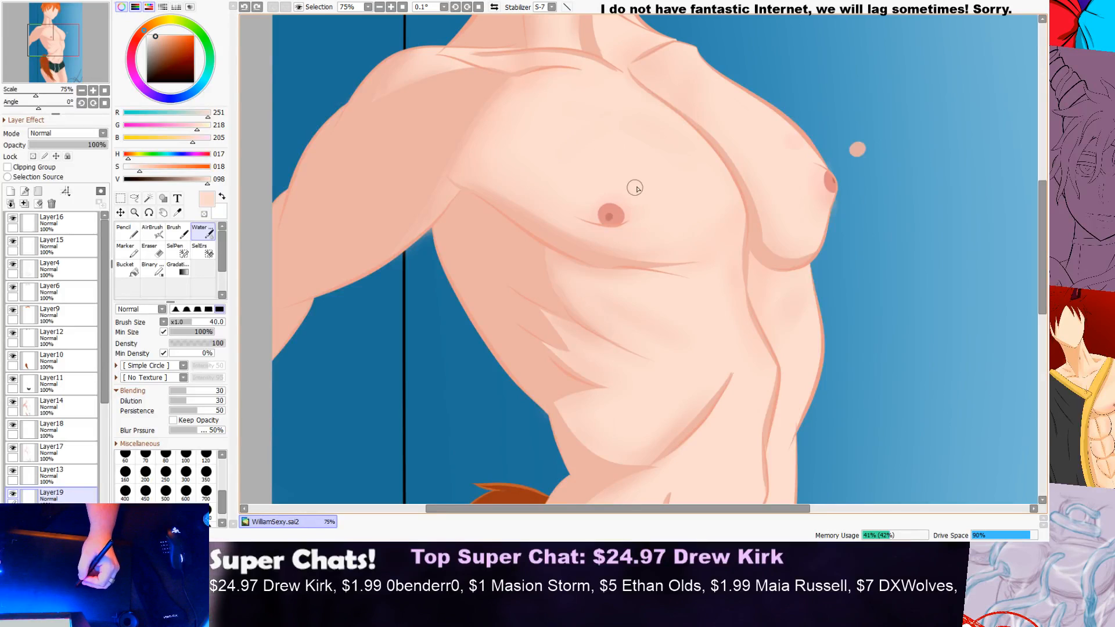
drag(193, 139, 200, 139)
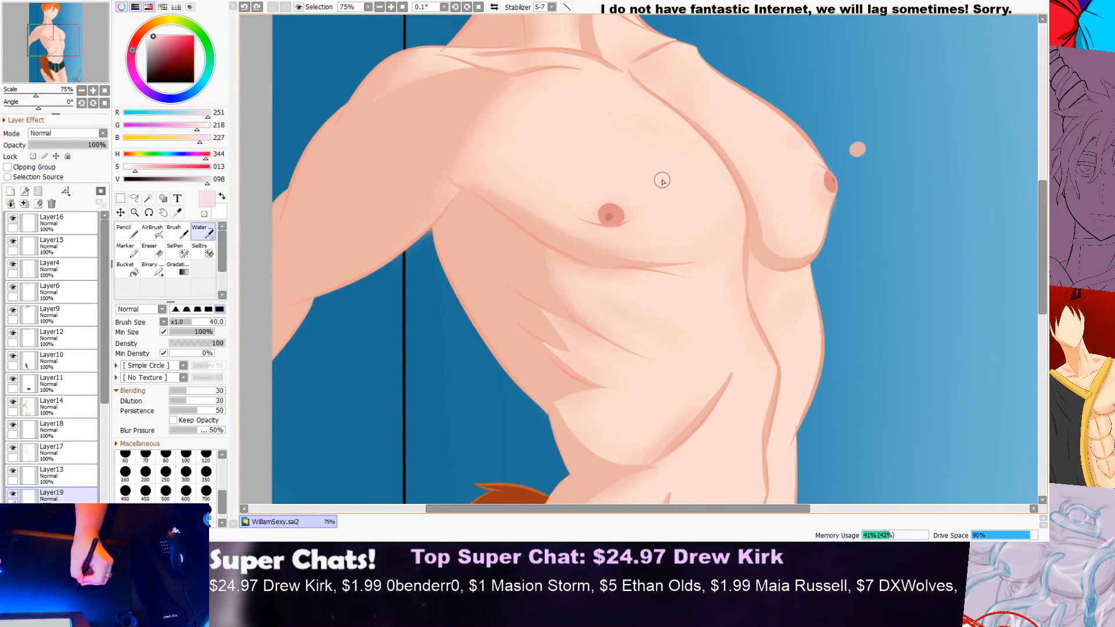
mouse_move(546, 110)
mouse_down()
mouse_move(675, 190)
mouse_move(517, 131)
mouse_move(641, 153)
mouse_move(503, 121)
mouse_move(625, 125)
mouse_move(561, 109)
mouse_move(631, 153)
mouse_move(538, 111)
mouse_move(614, 129)
mouse_up()
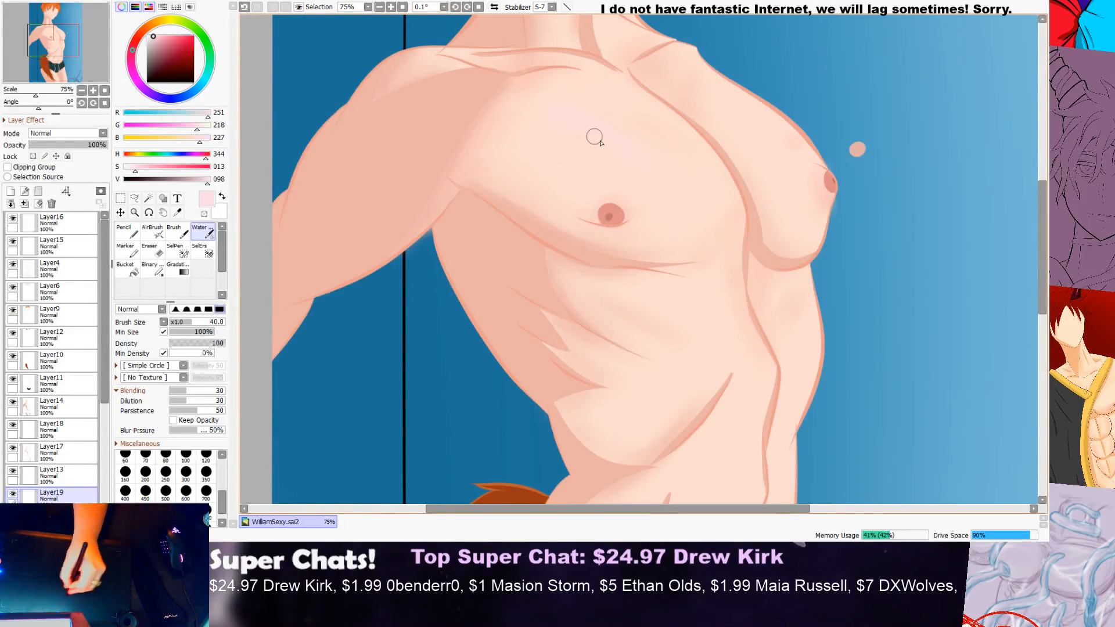
scroll(580, 128, down, 3)
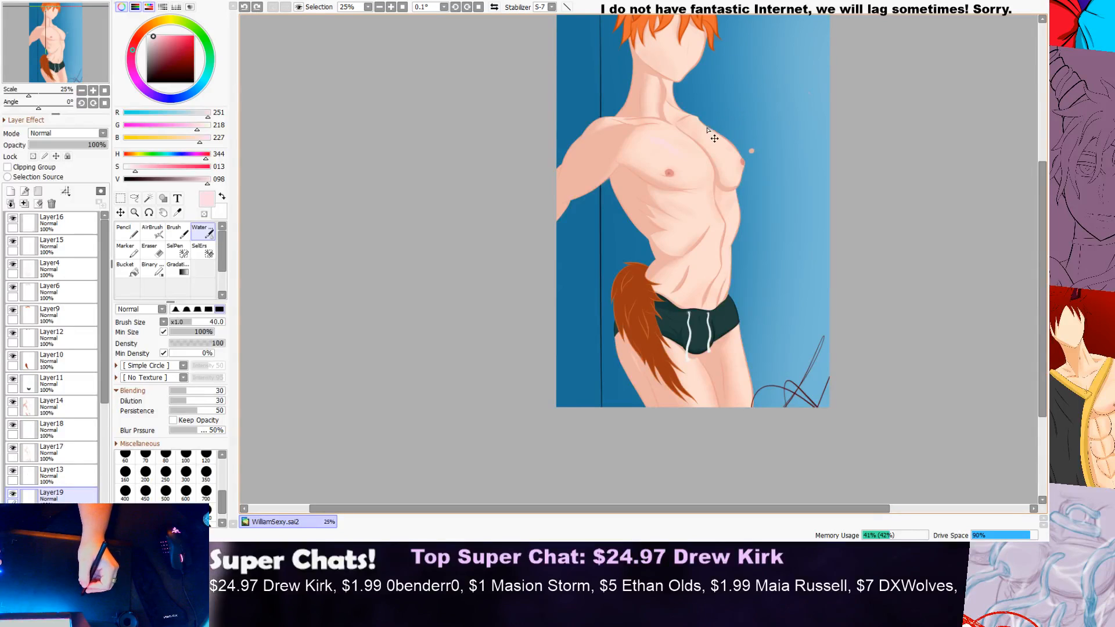
scroll(705, 132, up, 3)
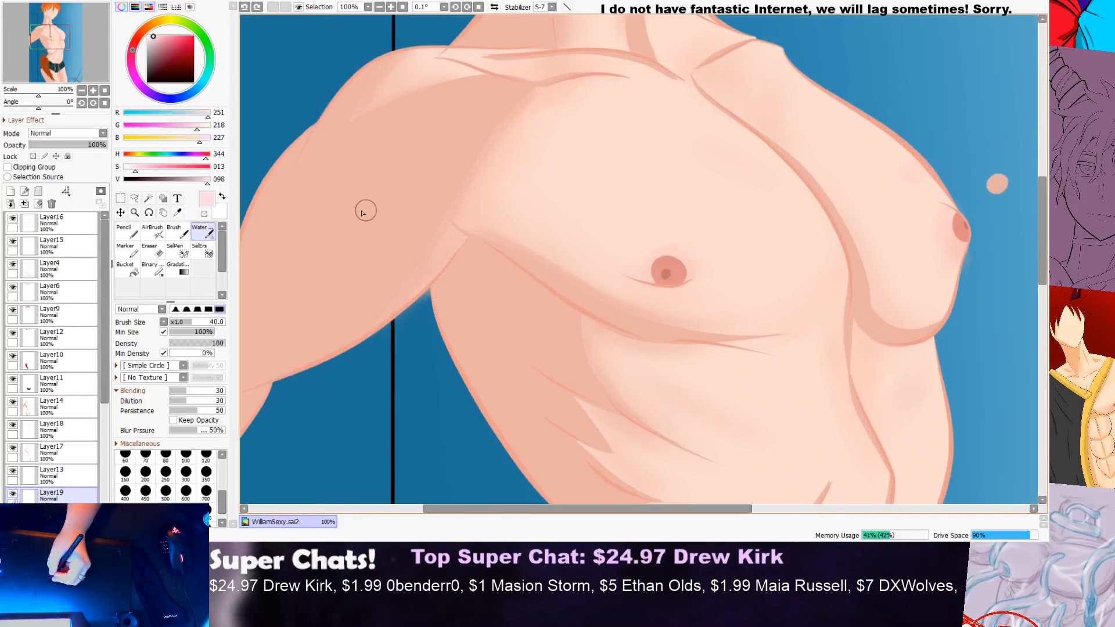
Step: Sample the skin tone just above the near nipple, set green to 191, and return to the watercolour brush
click(178, 212)
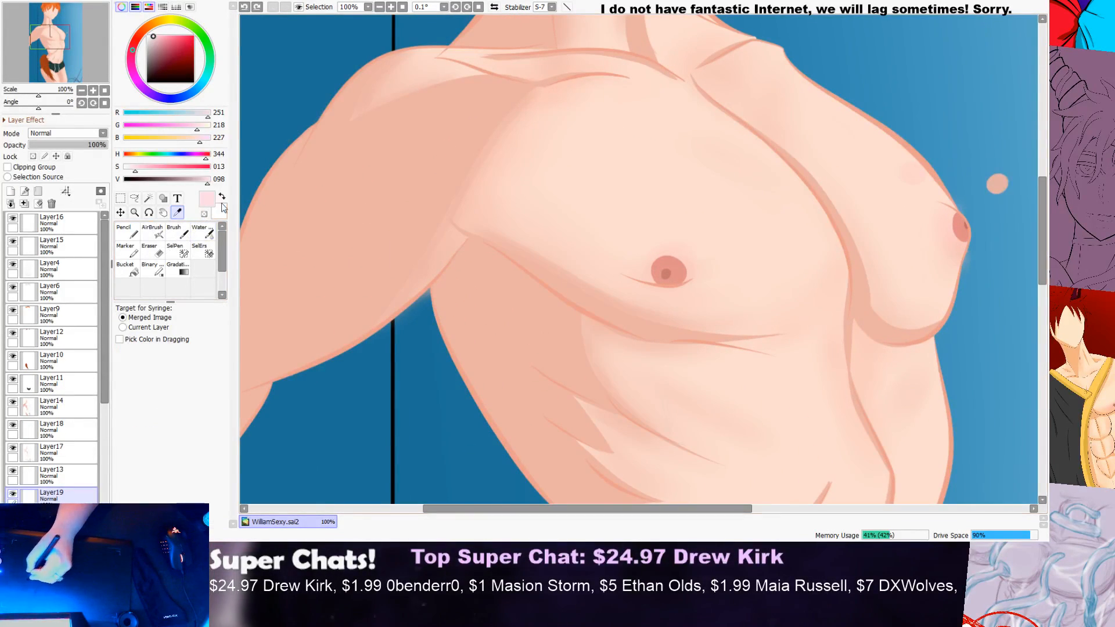
scroll(697, 273, up, 6)
click(584, 247)
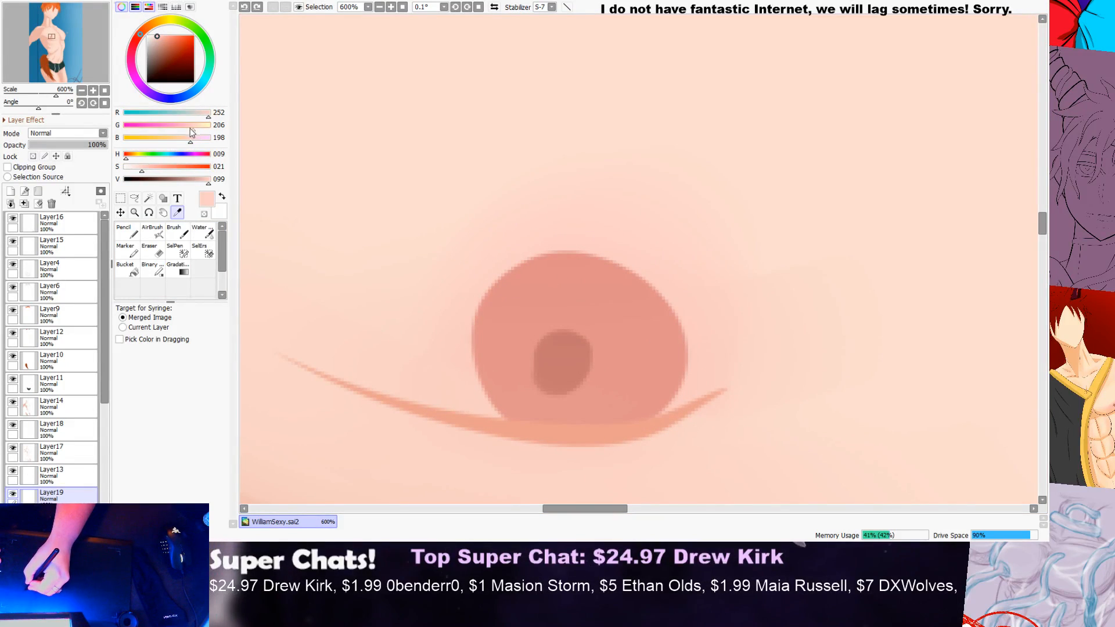
drag(191, 127, 187, 127)
click(180, 232)
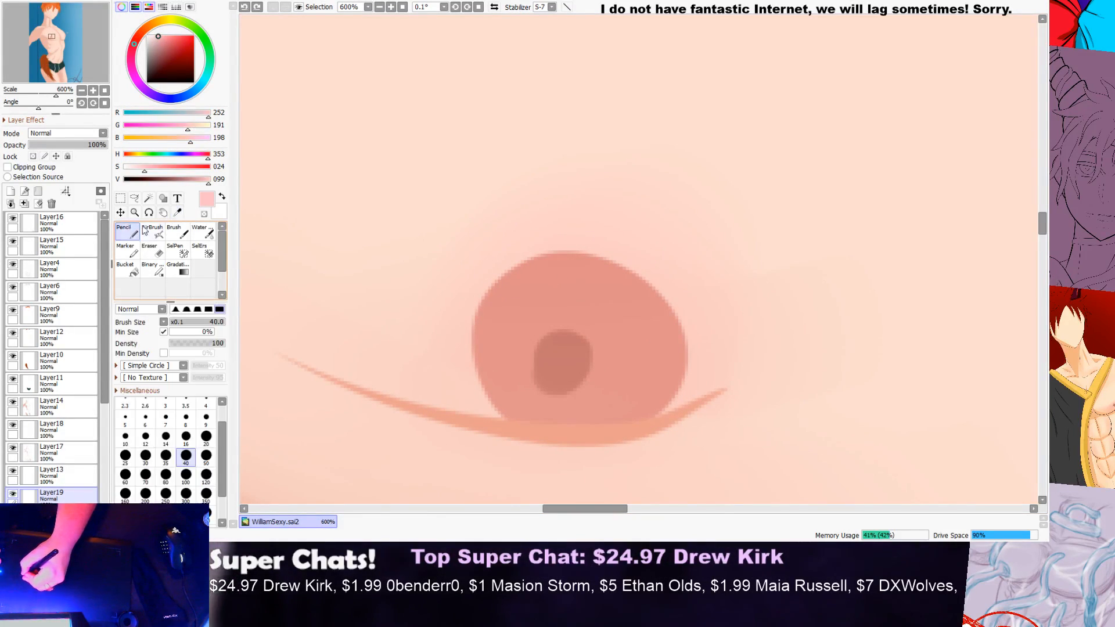
click(198, 232)
Step: Try a pink blush stroke just above the near nipple on Layer19 and undo it
scroll(483, 194, down, 4)
mouse_move(639, 153)
mouse_down()
mouse_move(540, 170)
mouse_move(701, 194)
mouse_up()
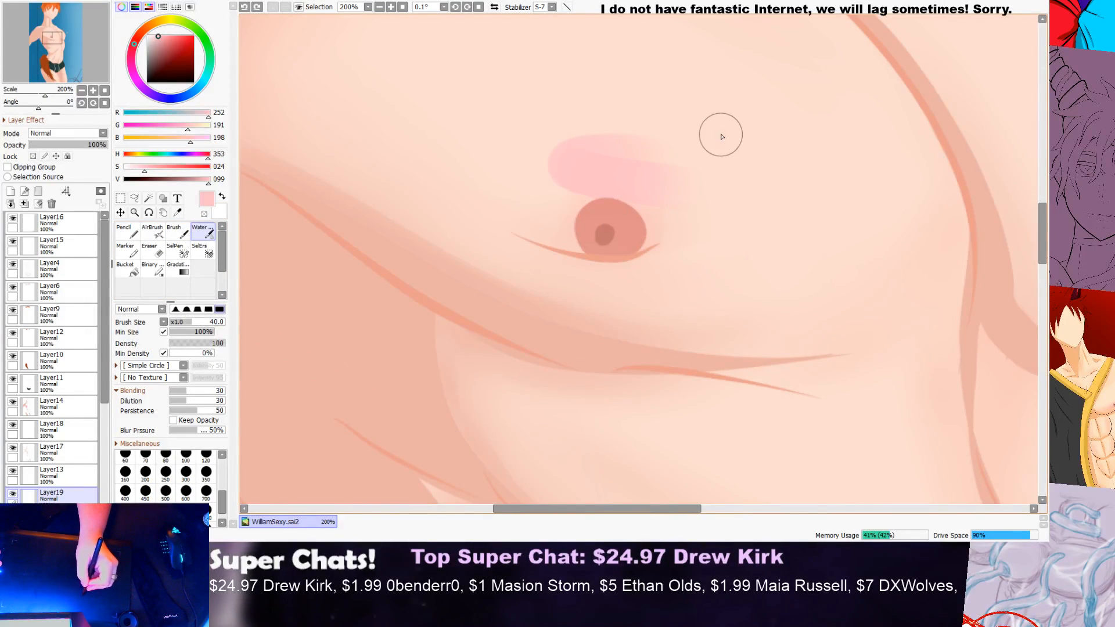
key(ctrl+z)
Step: Brush soft pink blush along the centre crease of the abdomen on Layer19
scroll(715, 140, down, 4)
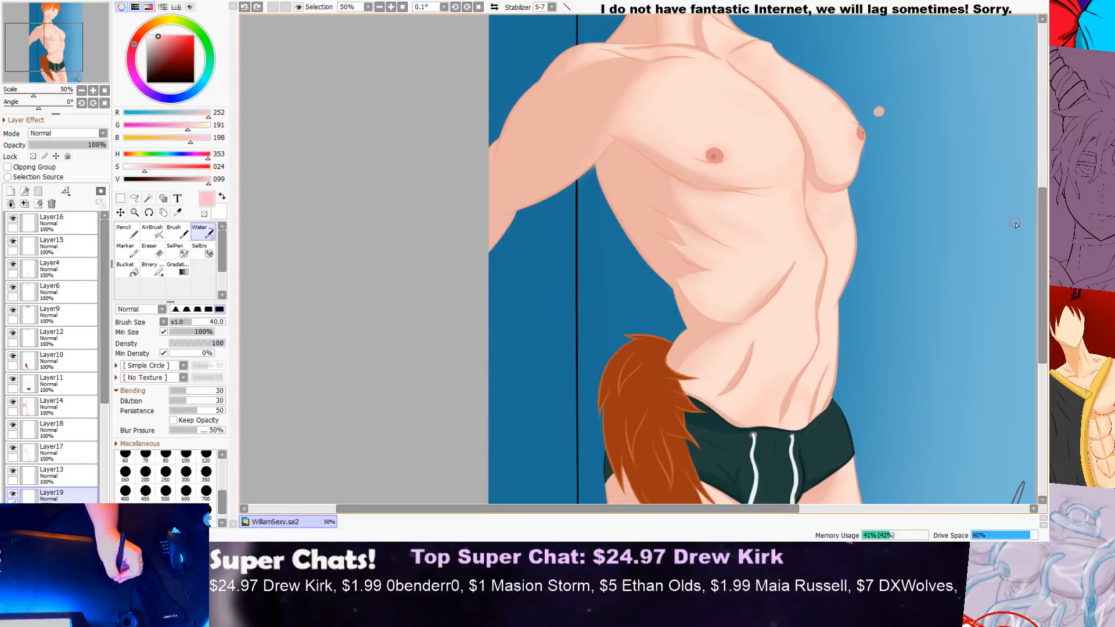
drag(1042, 226, 939, 187)
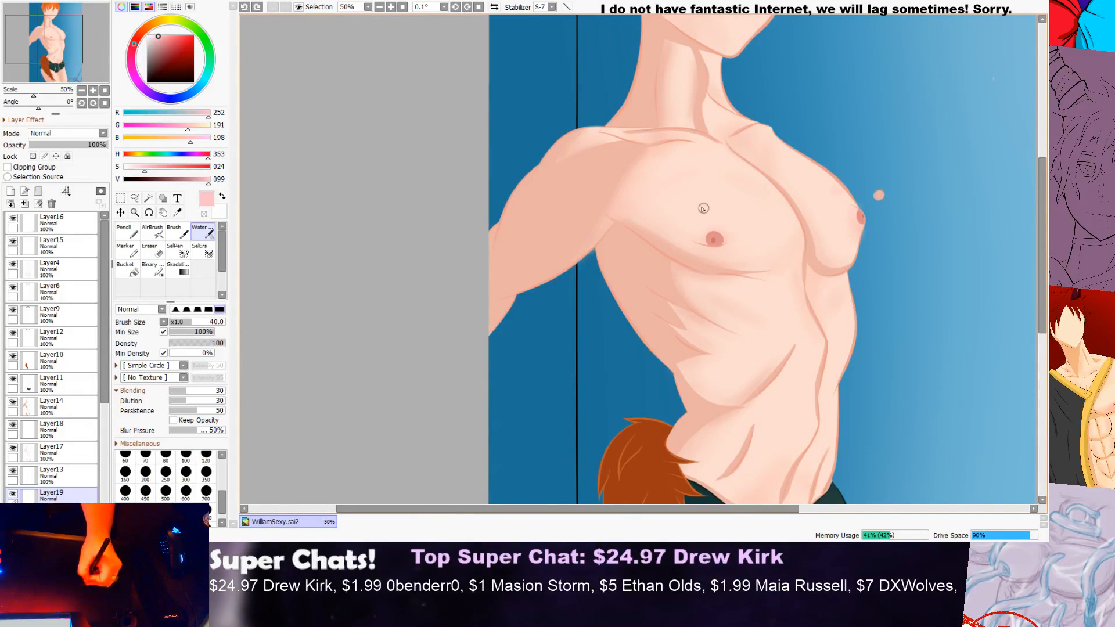
scroll(830, 186, down, 3)
drag(1042, 195, 1039, 251)
scroll(884, 193, up, 2)
scroll(701, 149, up, 2)
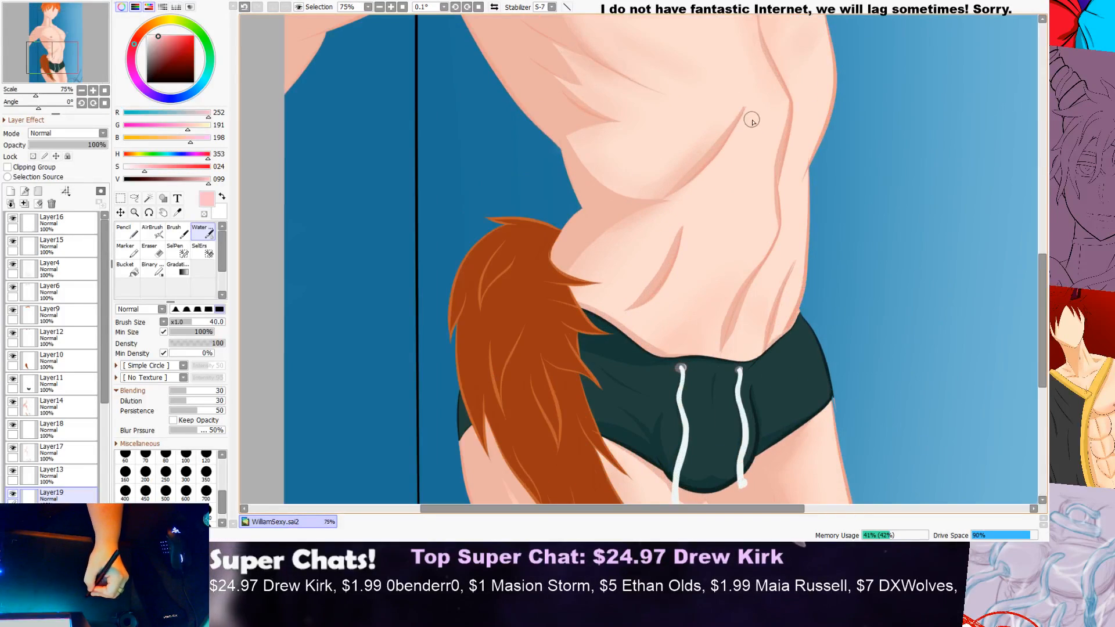
drag(769, 179, 786, 113)
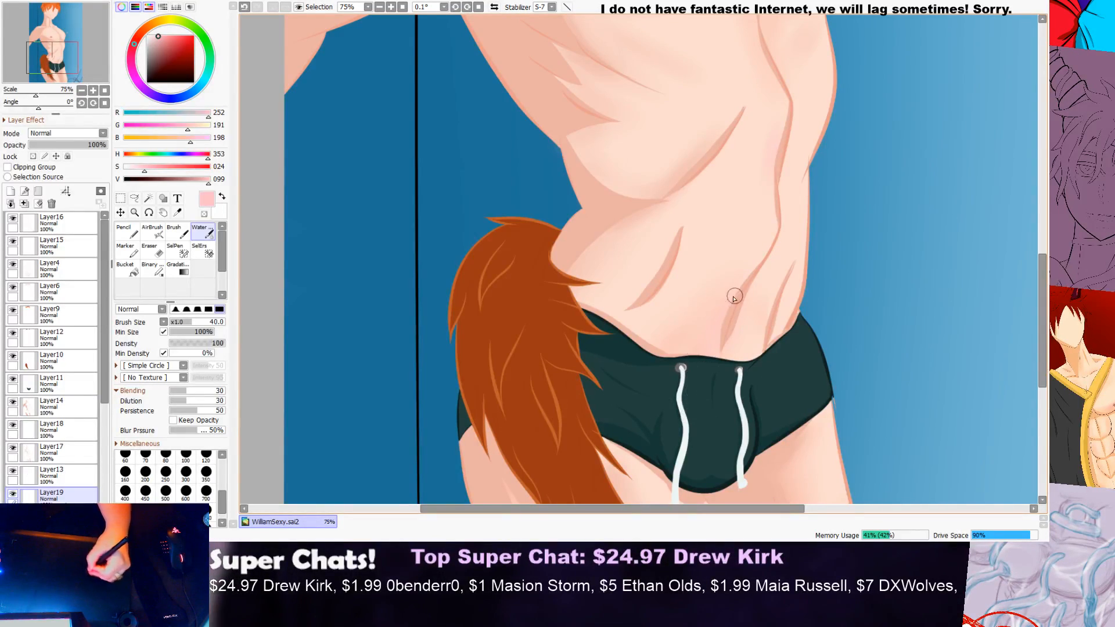
scroll(645, 381, down, 2)
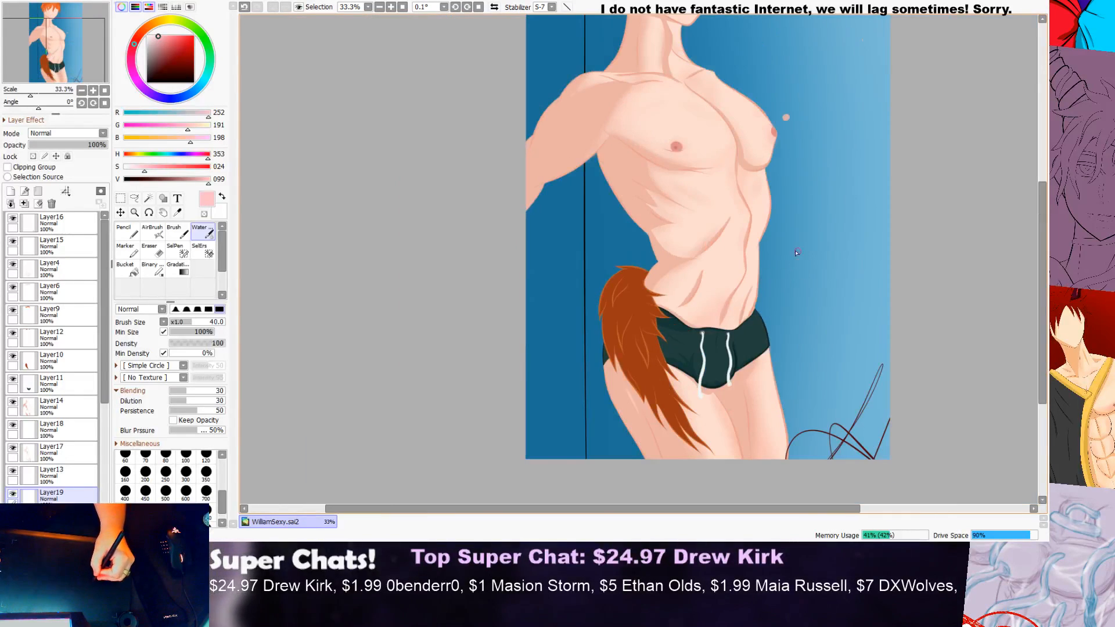
scroll(778, 277, up, 1)
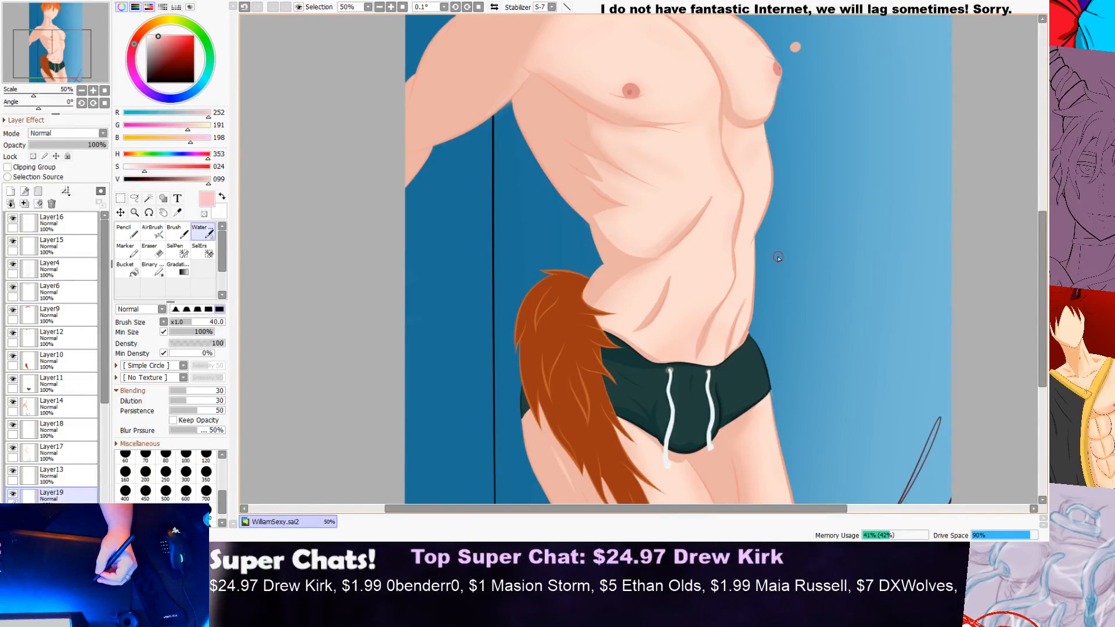
scroll(778, 257, down, 2)
scroll(778, 258, up, 1)
drag(1040, 232, 1043, 193)
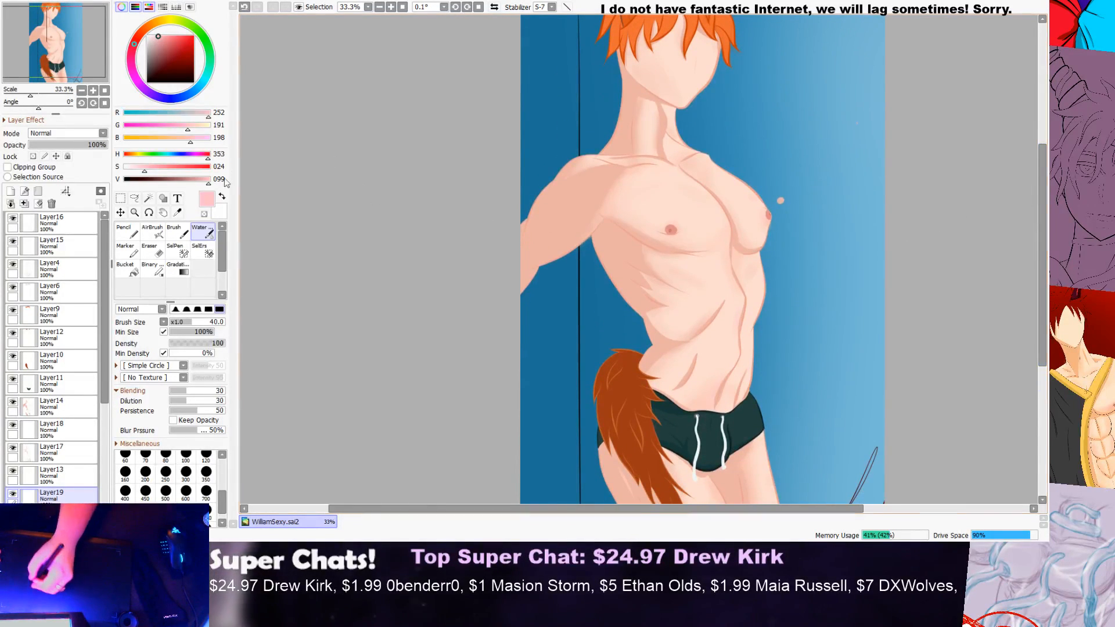
Step: Toggle Layer17's visibility to check its contents and add a new layer directly above it
click(35, 454)
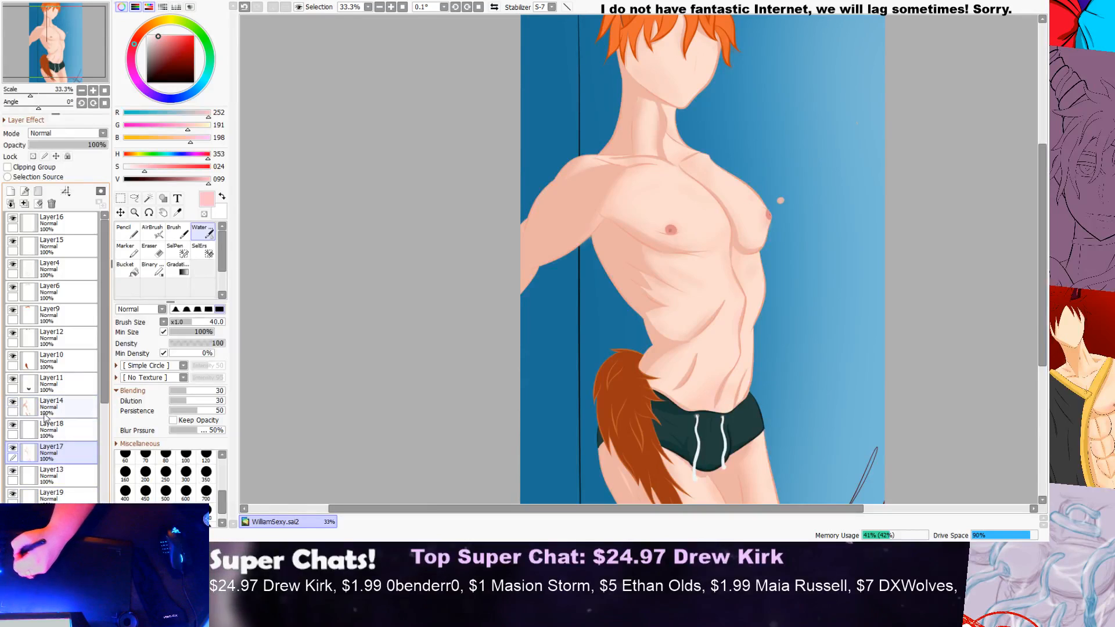
click(13, 448)
click(13, 450)
click(13, 450)
click(13, 449)
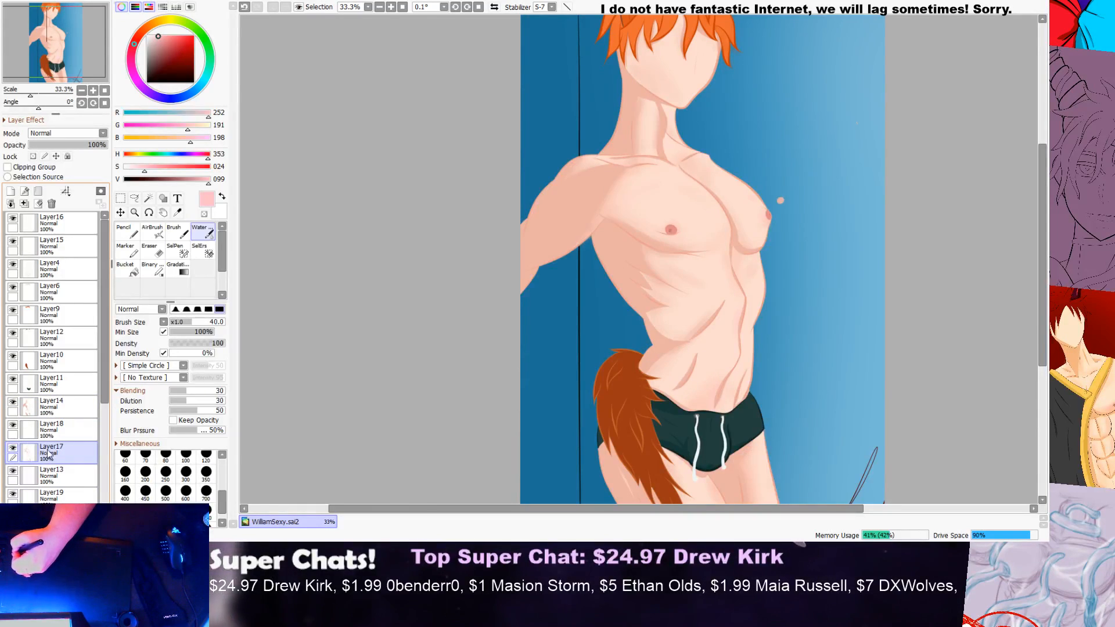
click(10, 192)
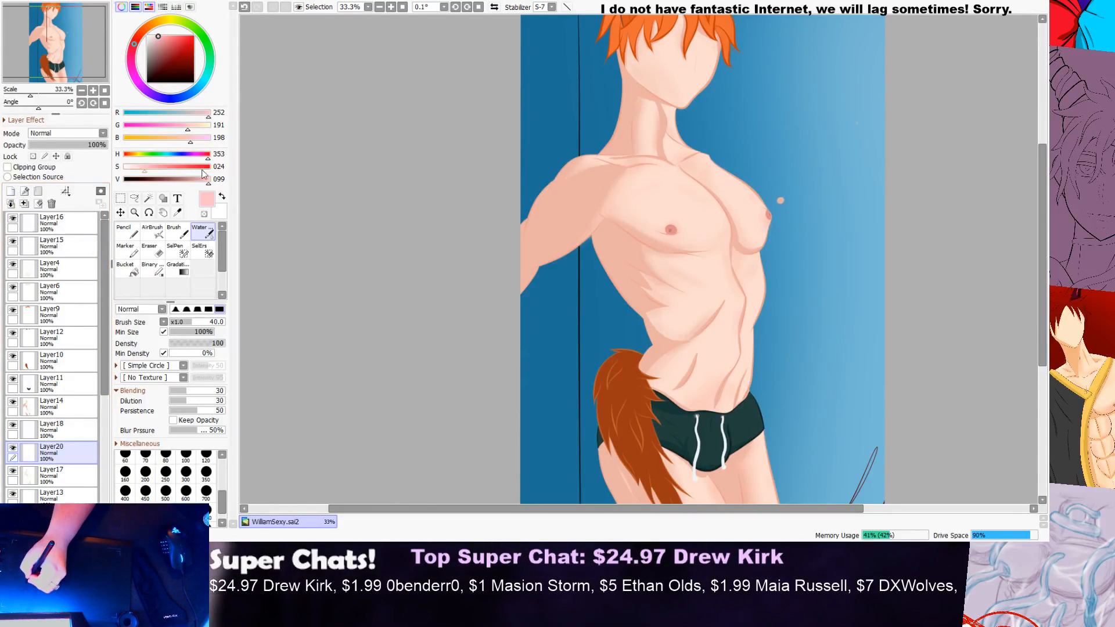
Step: Sample the pale skin tone on the neck, set its saturation to 4, and return to the watercolour brush
click(176, 215)
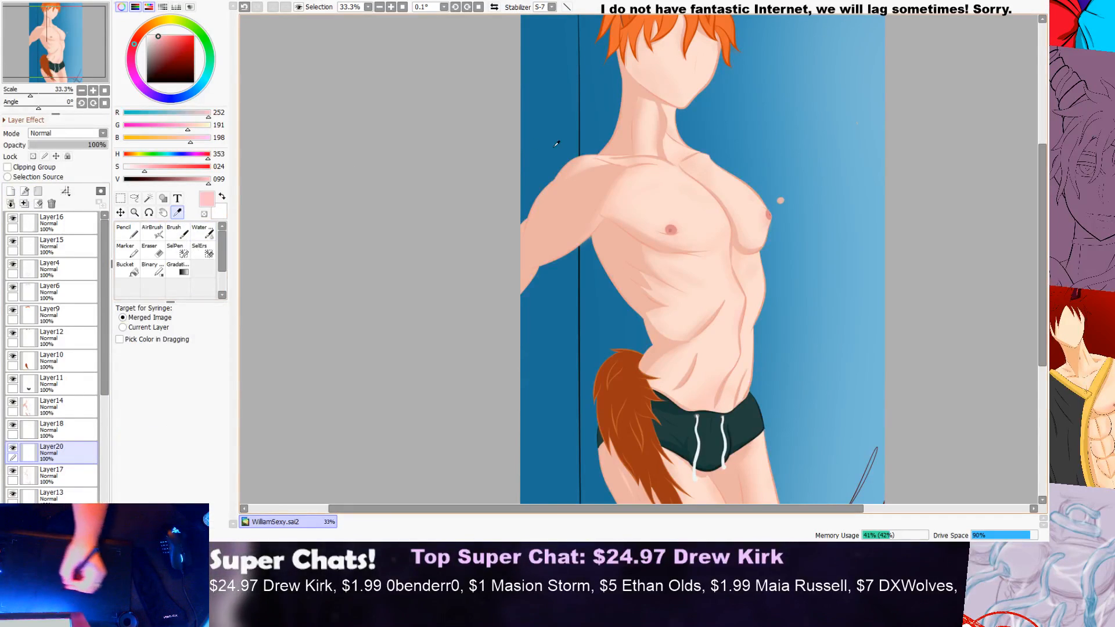
click(654, 182)
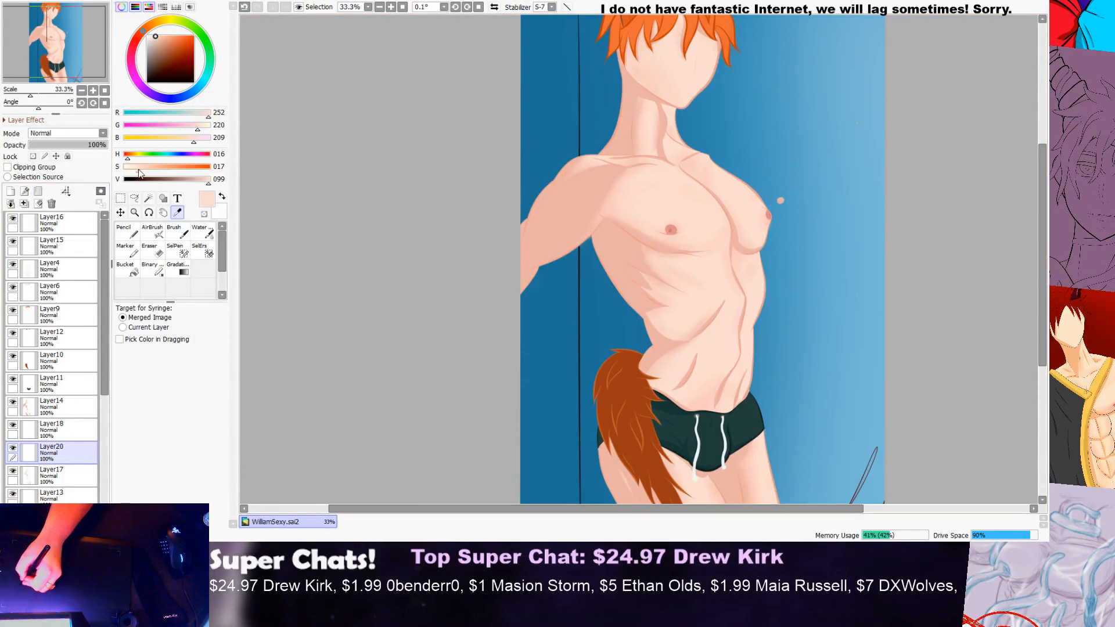
drag(132, 169, 128, 168)
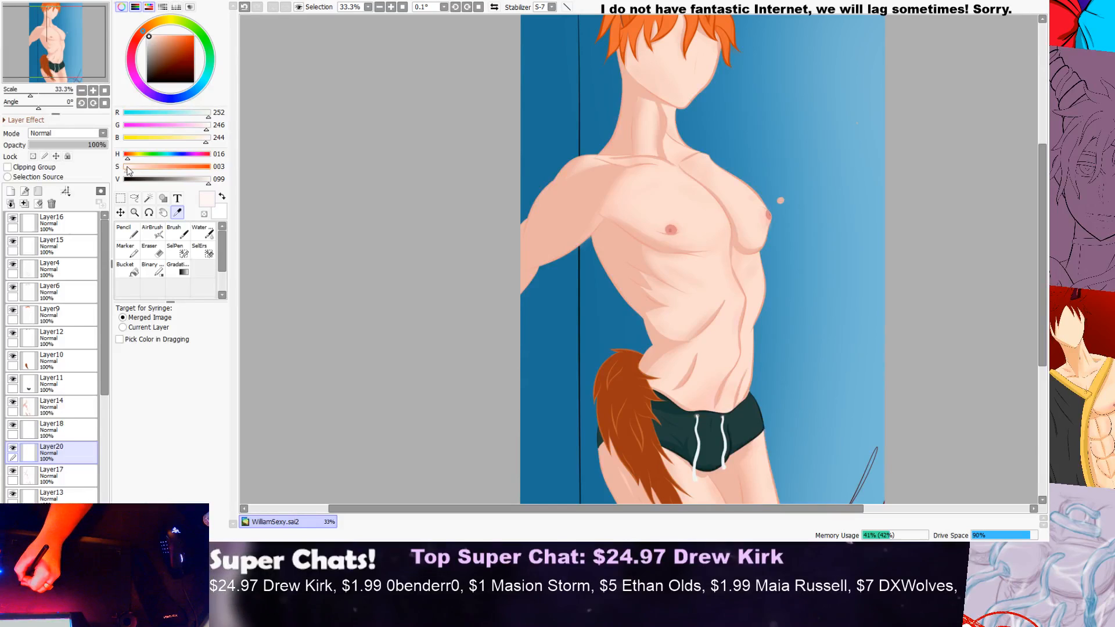
click(203, 233)
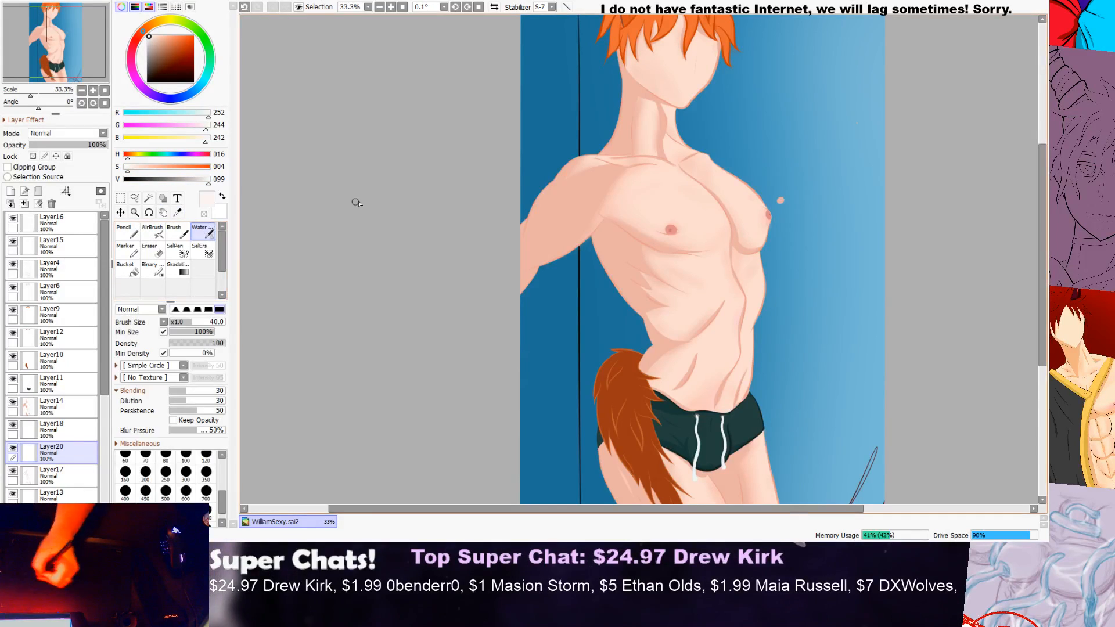
Step: Paint pale highlights on the near pectoral beside the chest's centre crease and along its lower part on Layer20
scroll(712, 193, up, 2)
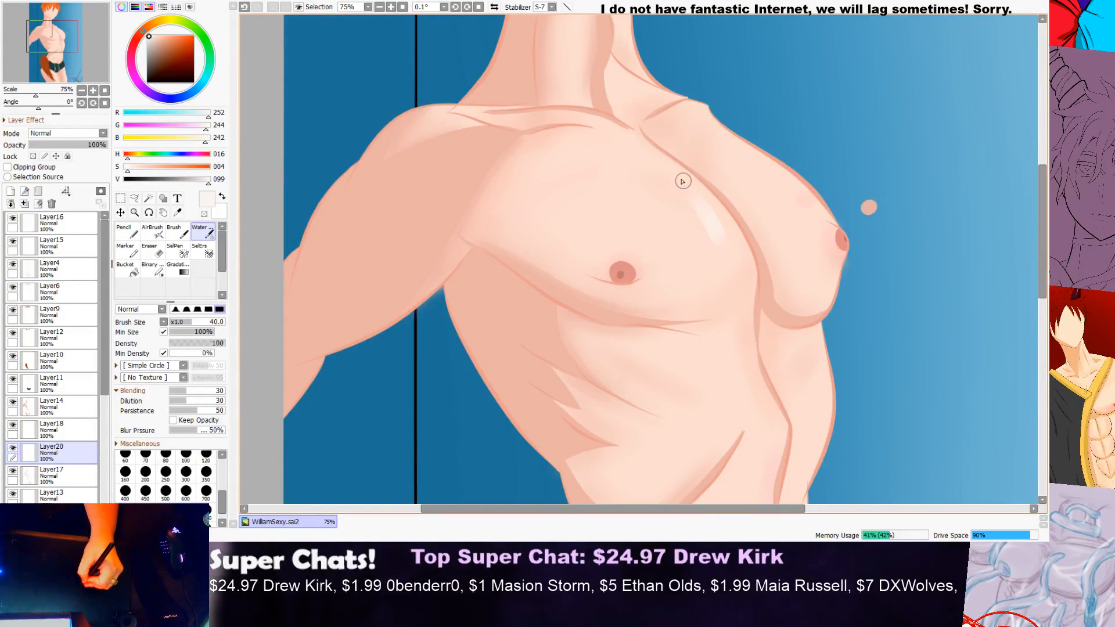
scroll(795, 198, down, 1)
scroll(795, 199, down, 1)
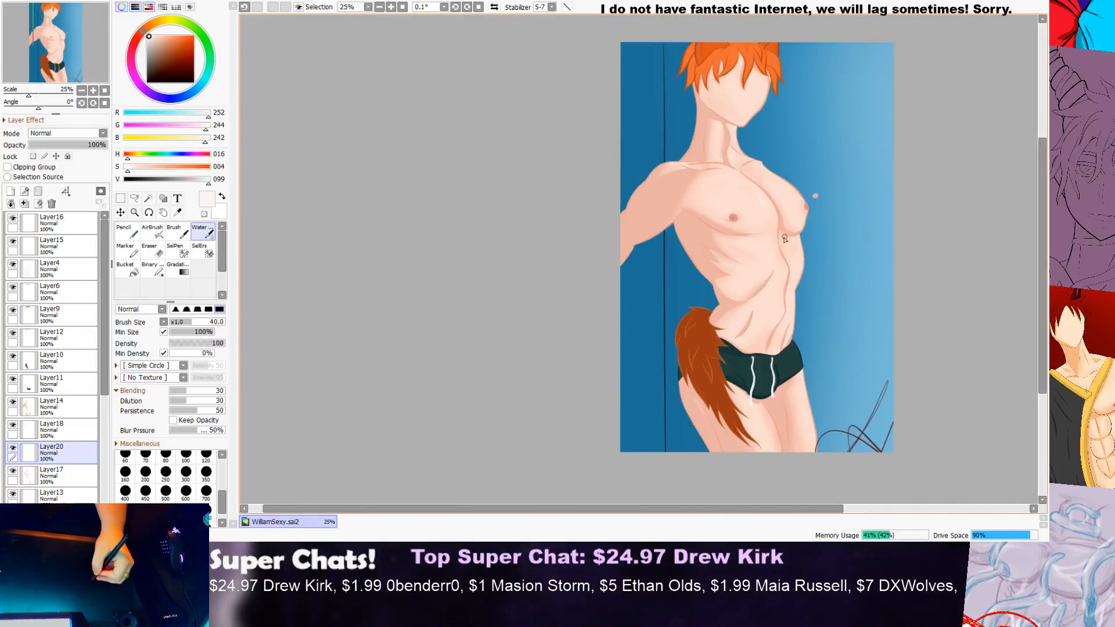
scroll(773, 239, up, 1)
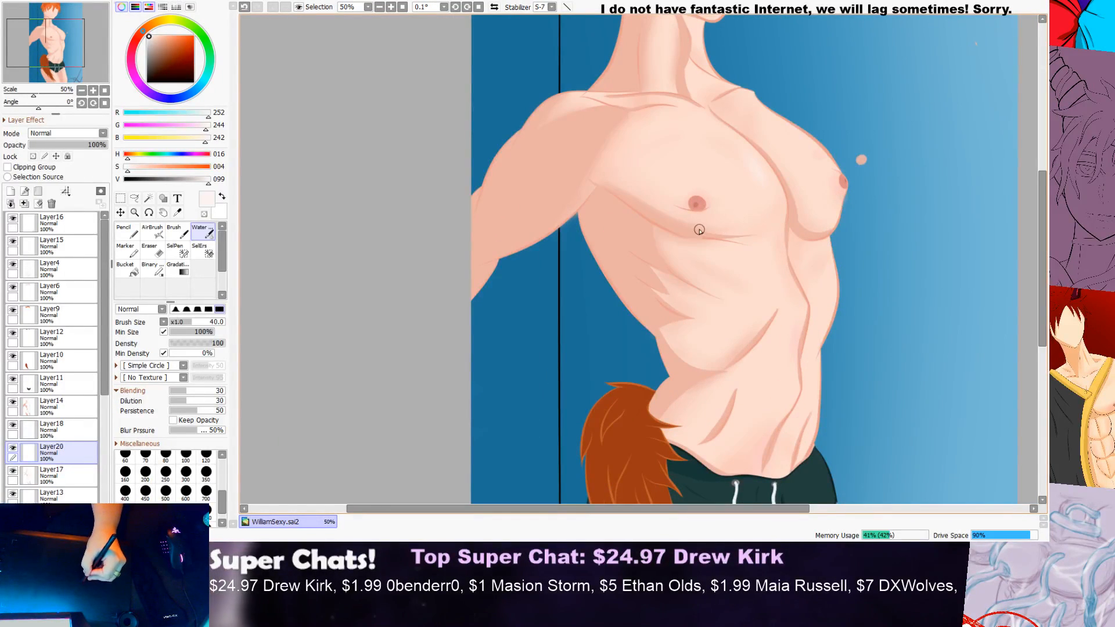
drag(755, 216, 714, 224)
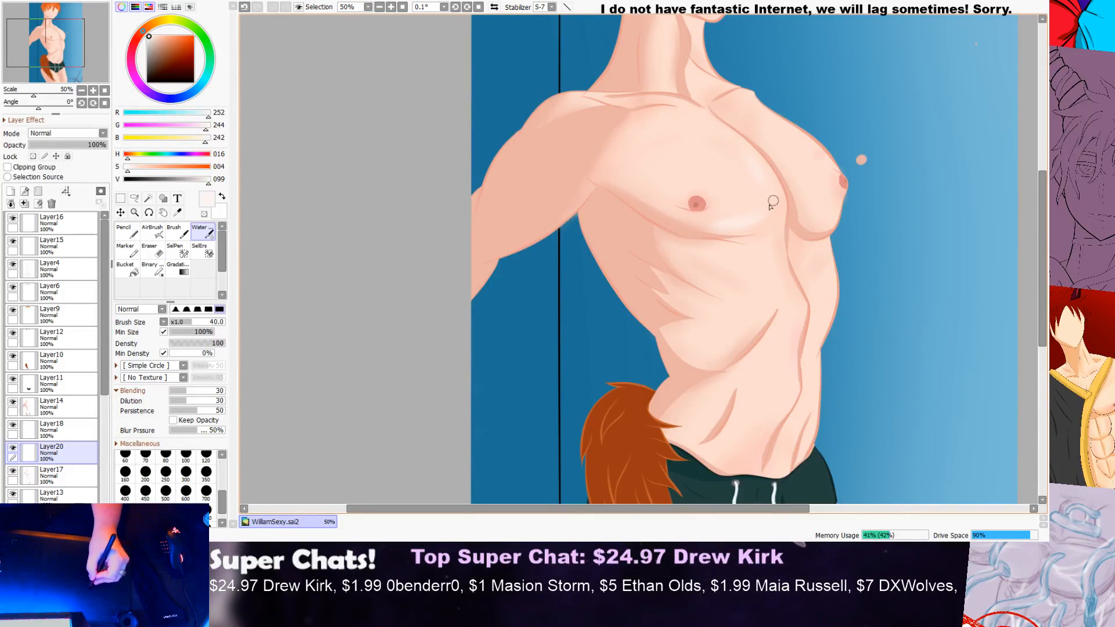
scroll(775, 200, down, 1)
scroll(783, 208, up, 1)
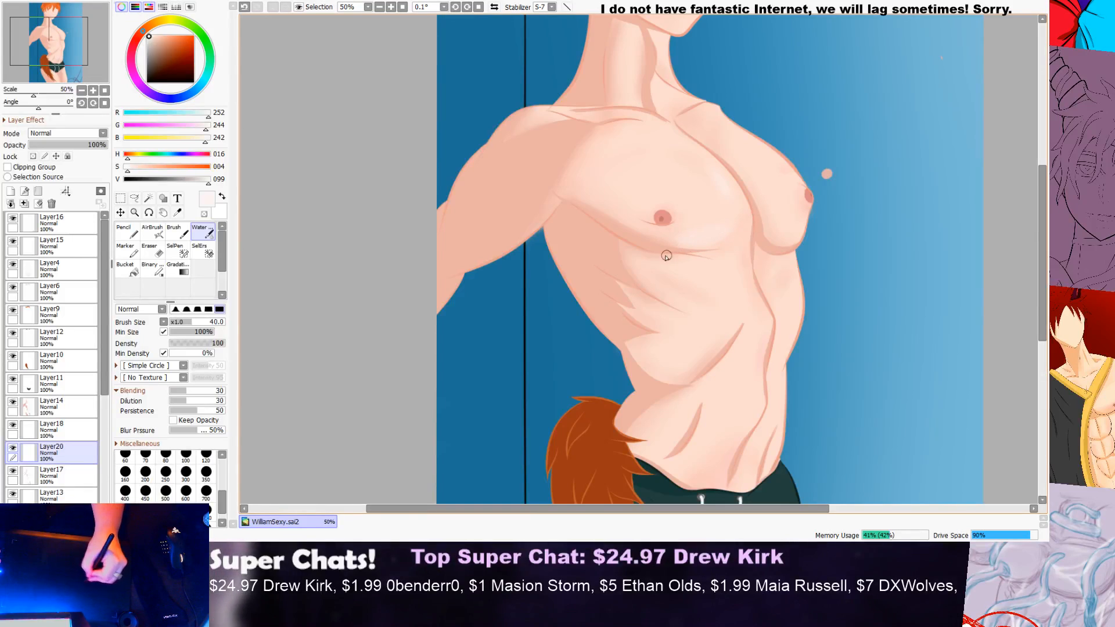
Step: Extend the pale highlight beside the chest's centre crease on the near pectoral and sample the nearby skin tone
scroll(703, 219, down, 3)
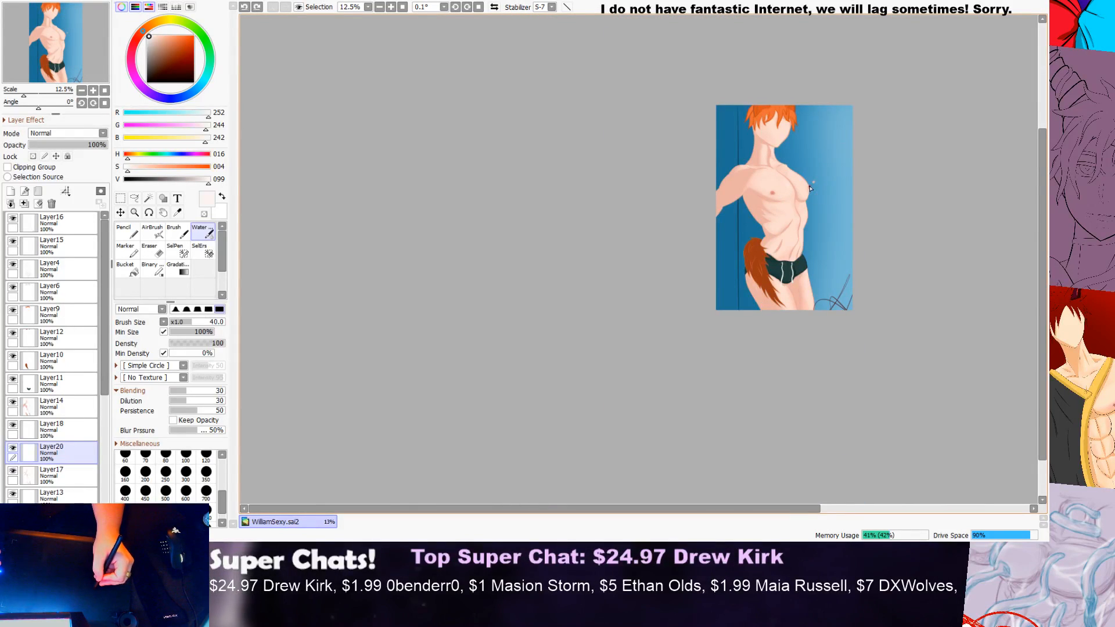
scroll(804, 190, up, 4)
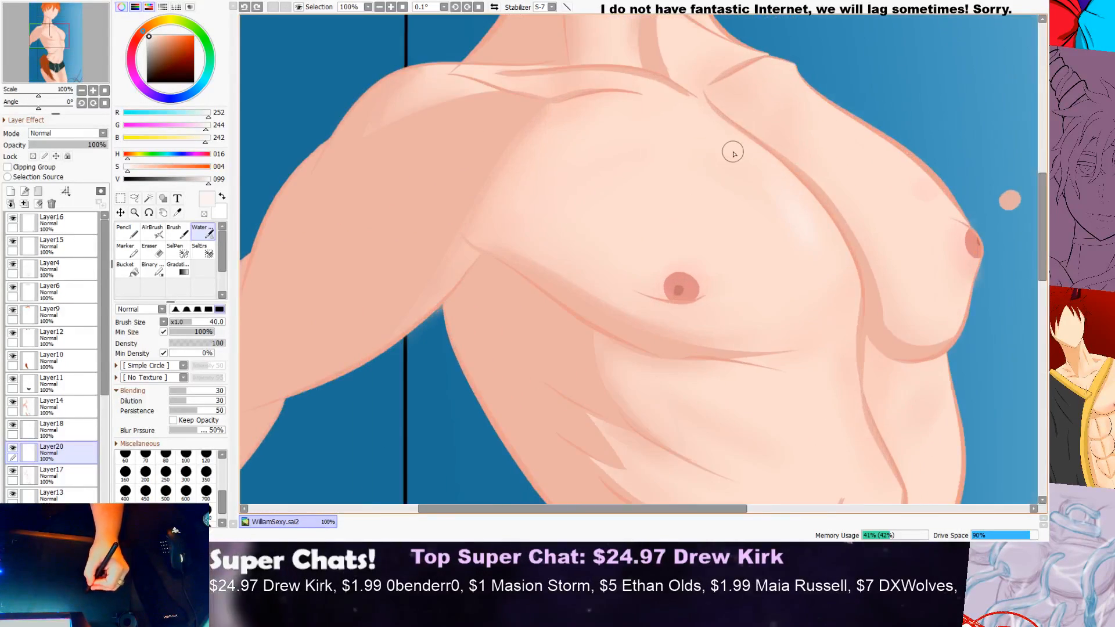
drag(762, 180, 802, 253)
right_click(819, 241)
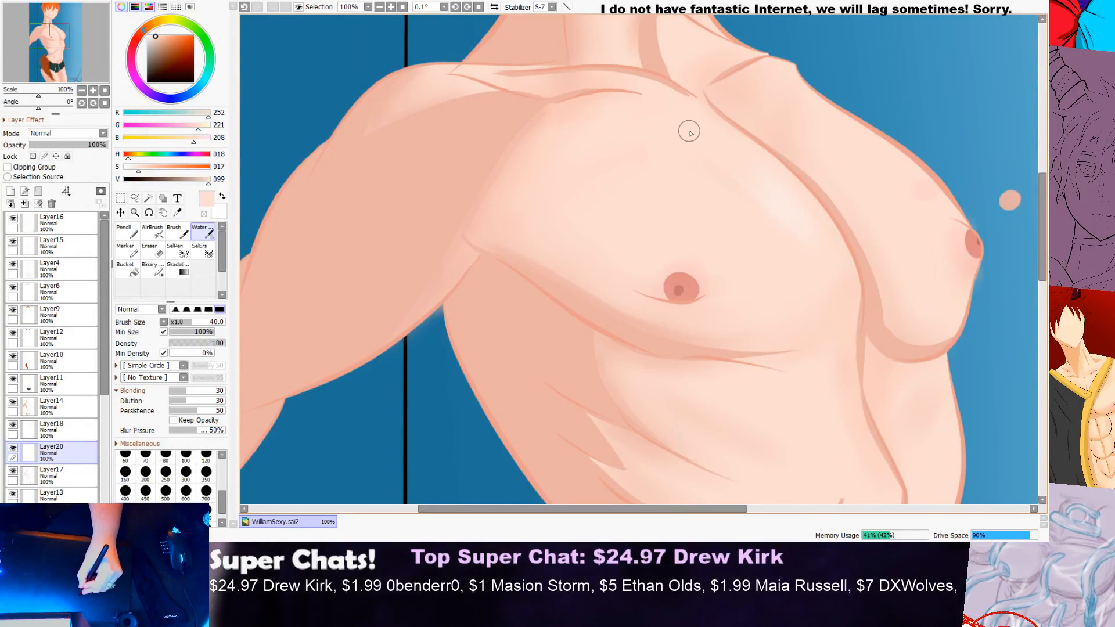
scroll(723, 154, down, 3)
scroll(829, 174, up, 5)
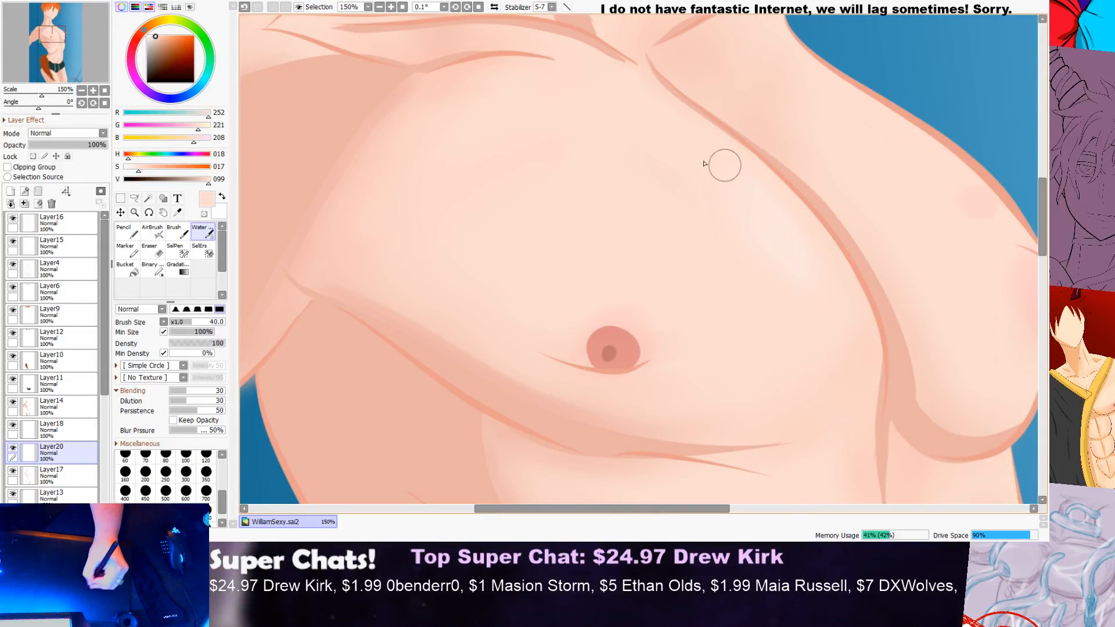
scroll(726, 175, down, 4)
scroll(844, 204, up, 1)
scroll(869, 219, up, 3)
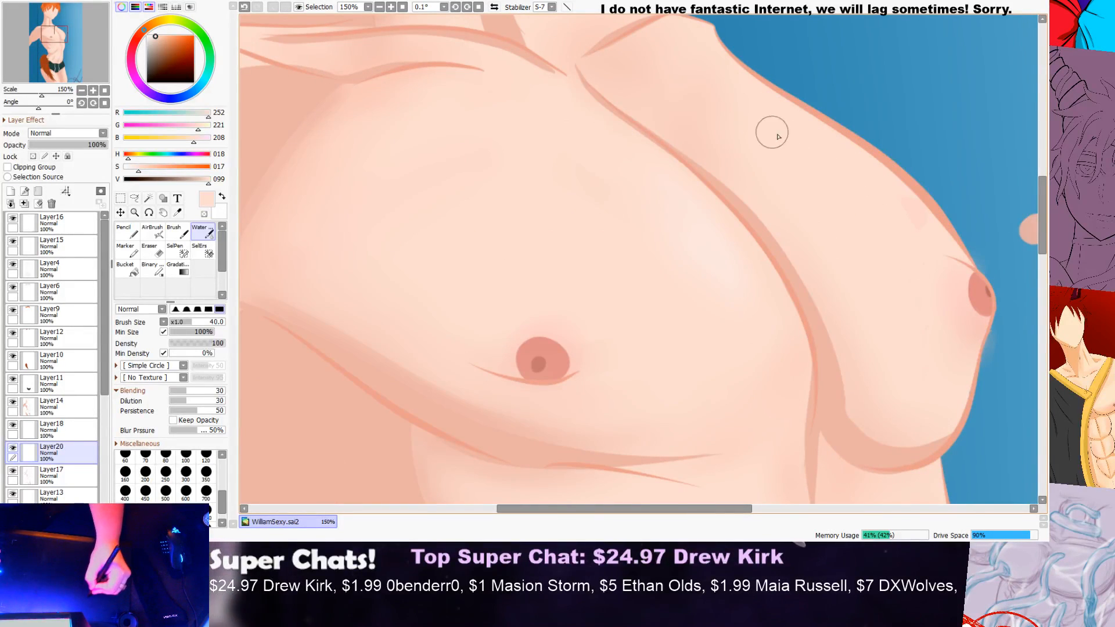
Step: Undo the test stroke beyond the far pectoral and the pale highlight strokes on the near pectoral
scroll(792, 154, down, 1)
drag(868, 174, 967, 153)
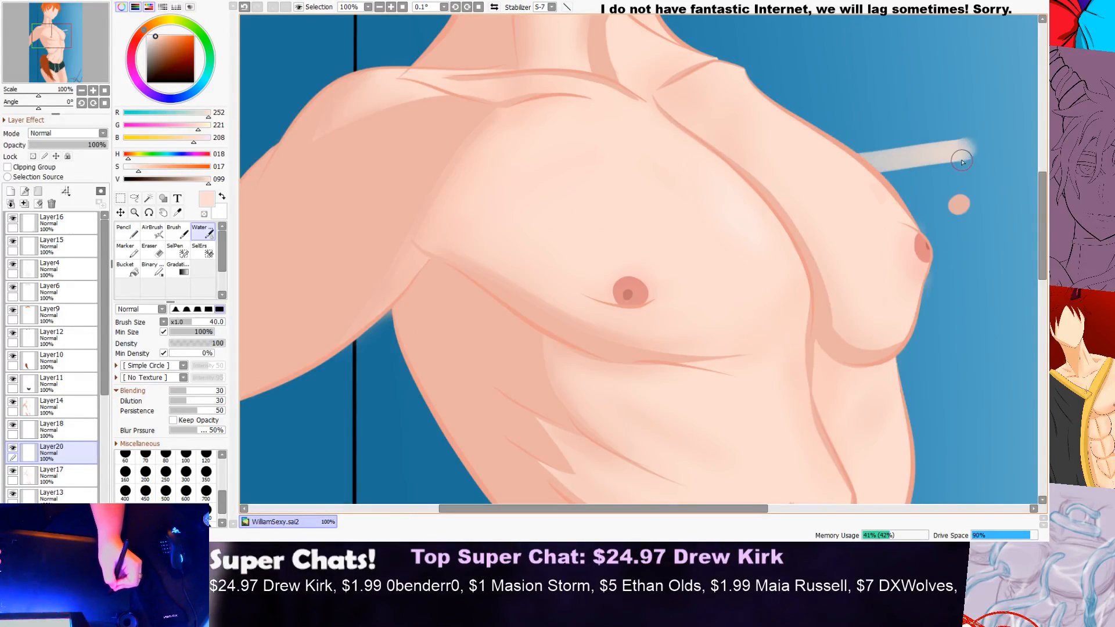
key(ctrl+z)
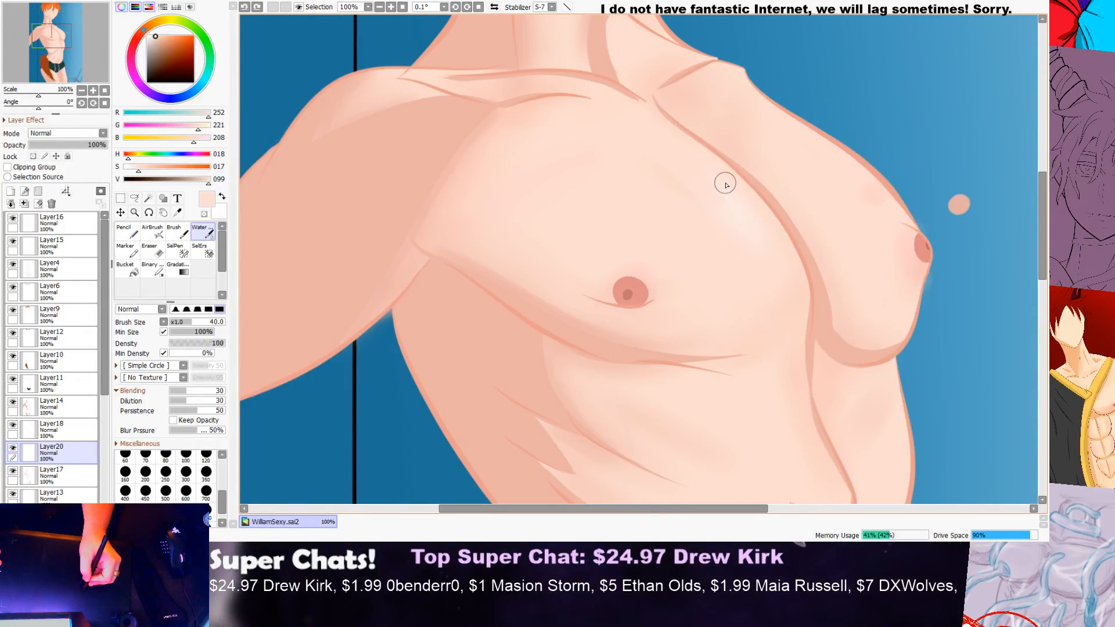
key(ctrl+z)
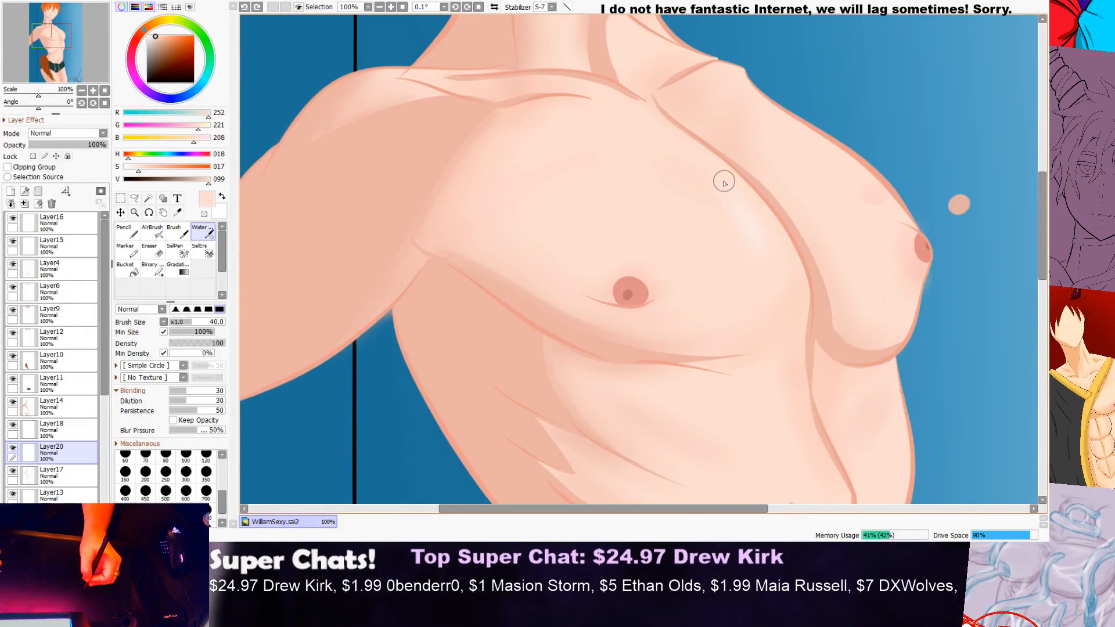
key(ctrl+z)
Step: Set the colour's saturation to 1 and paint near-white highlights beside the chest's centre crease and along the far pectoral's upper edge
click(133, 169)
drag(129, 169, 125, 169)
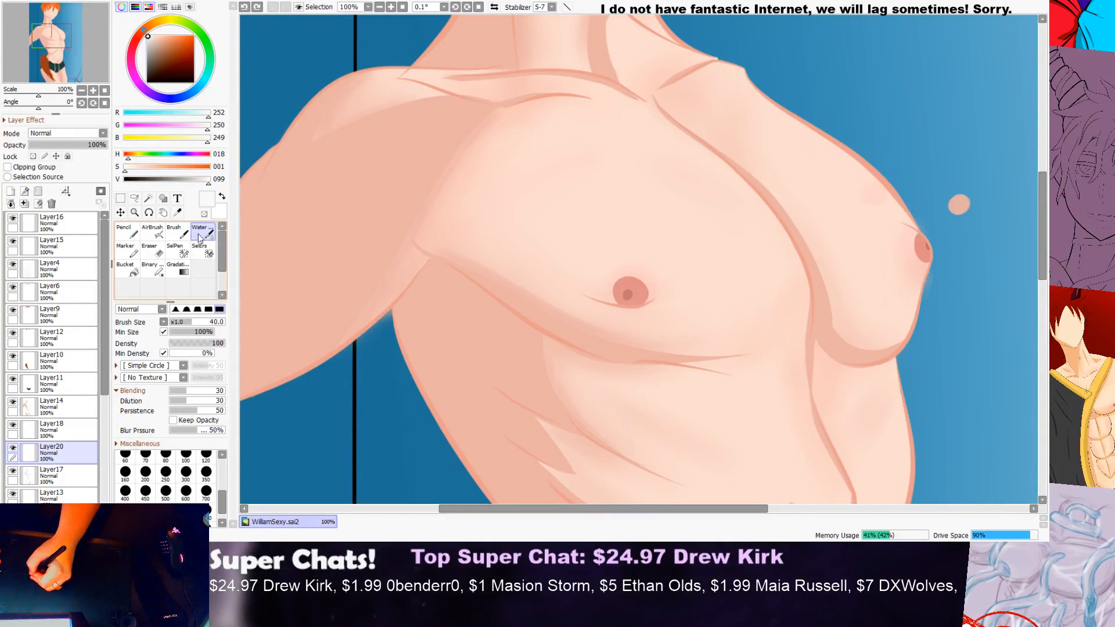
drag(601, 149, 541, 248)
key(ctrl+z)
mouse_move(653, 142)
mouse_down()
mouse_move(727, 196)
mouse_move(749, 237)
mouse_up()
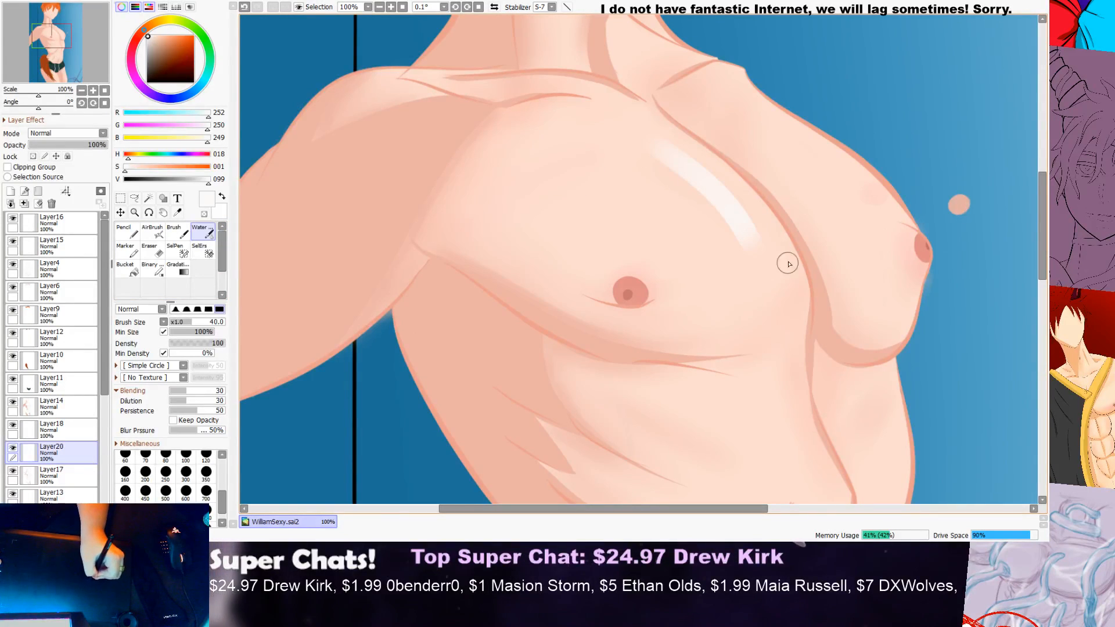
mouse_move(735, 111)
mouse_down()
mouse_move(793, 136)
mouse_move(877, 219)
mouse_up()
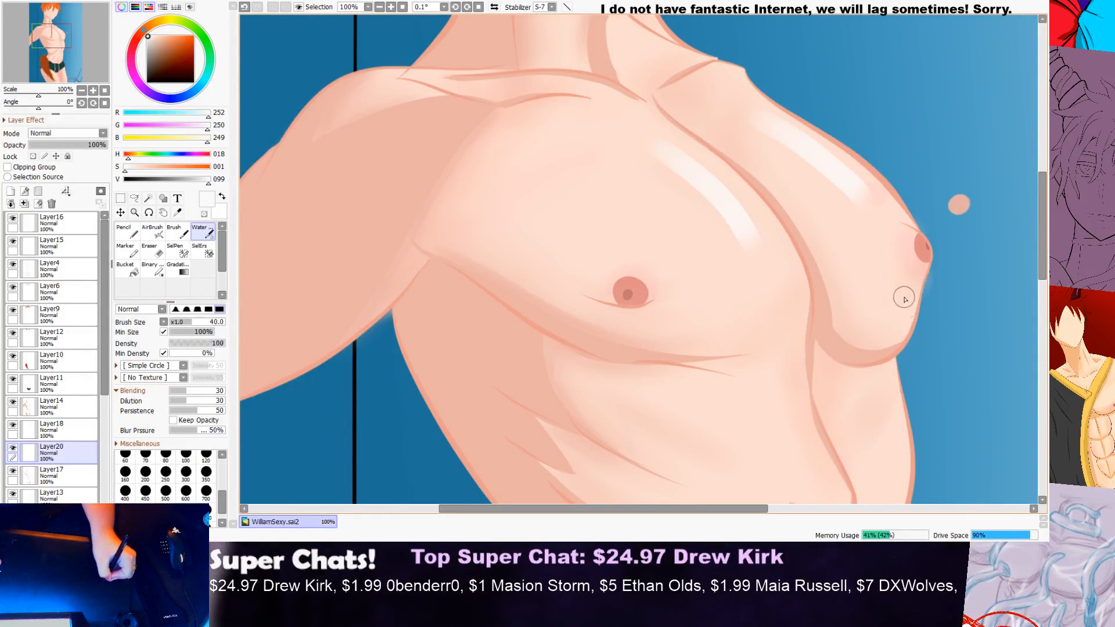
Step: Add and soften near-white highlights just above and below the nipple on the far pectoral
drag(910, 233, 961, 251)
key(ctrl+z)
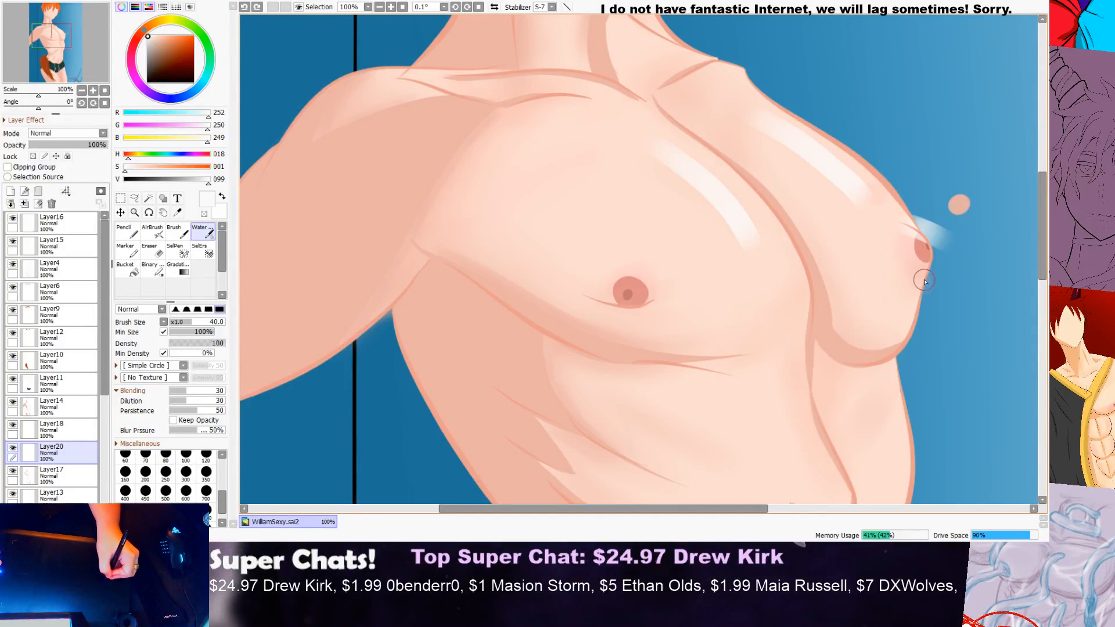
drag(913, 286, 885, 316)
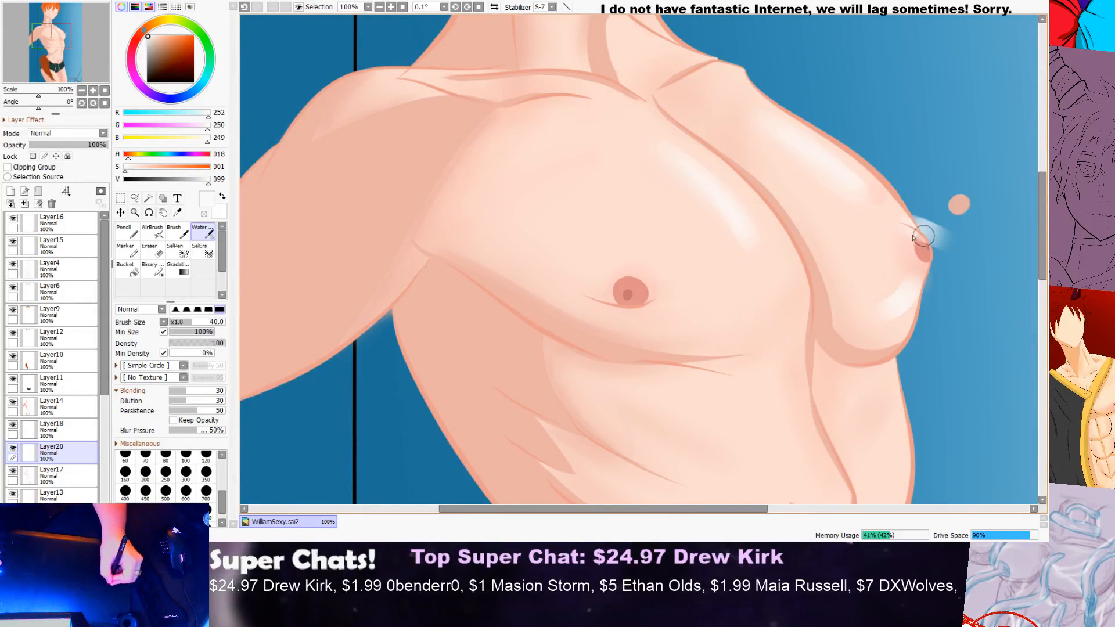
drag(933, 240, 927, 236)
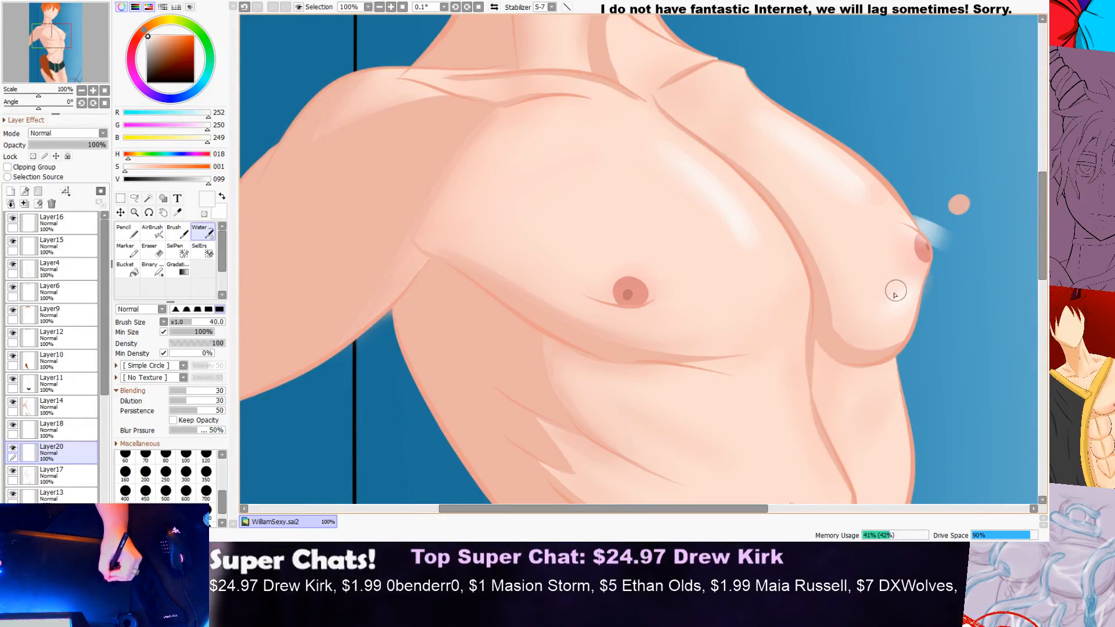
Step: Paint a near-white highlight beneath the far collarbone out to the shoulder edge and blend its outer end
scroll(880, 320, down, 3)
scroll(964, 256, up, 3)
scroll(874, 290, down, 1)
scroll(874, 290, down, 2)
scroll(953, 256, up, 4)
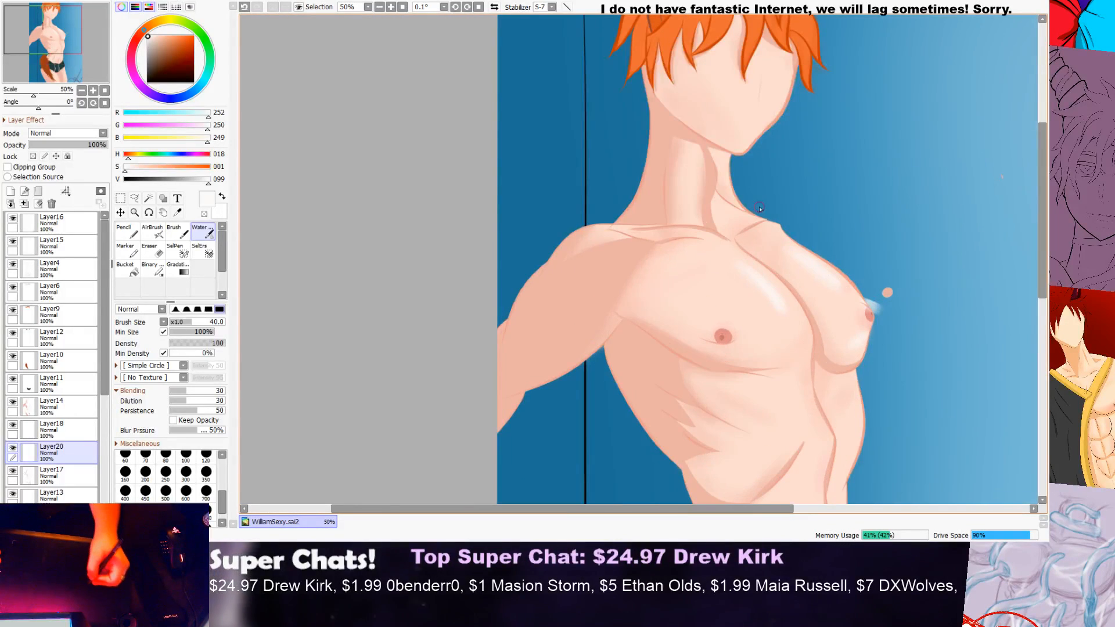
scroll(758, 233, up, 2)
mouse_move(709, 259)
mouse_down()
mouse_move(719, 244)
mouse_move(692, 281)
mouse_move(800, 223)
mouse_move(697, 274)
mouse_move(729, 244)
mouse_move(853, 208)
mouse_up()
scroll(853, 208, down, 1)
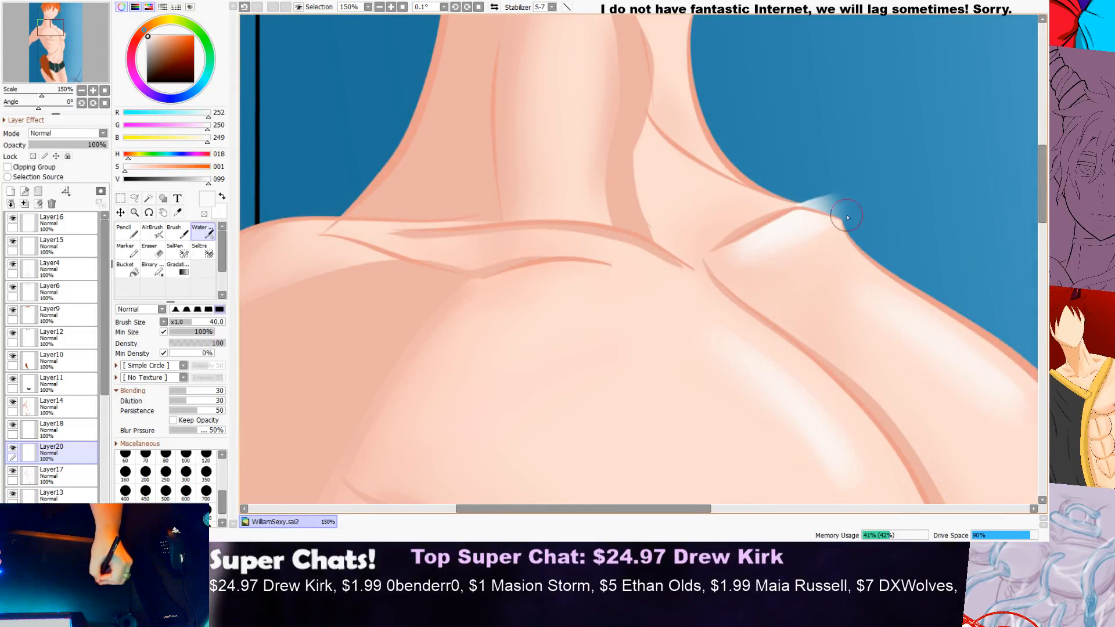
mouse_move(833, 216)
mouse_down()
mouse_move(720, 262)
mouse_move(701, 249)
mouse_move(807, 232)
mouse_move(699, 268)
mouse_move(845, 221)
mouse_up()
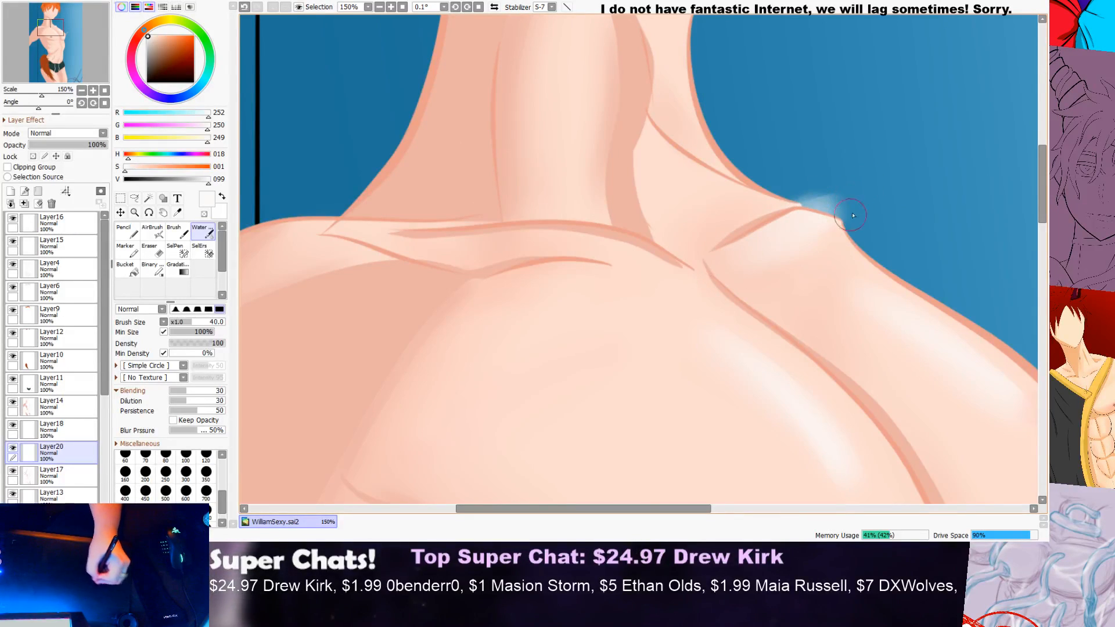
Step: Paint near-white highlights along the near collarbone and the upper edge of the near pectoral
scroll(900, 201, down, 3)
scroll(799, 218, up, 2)
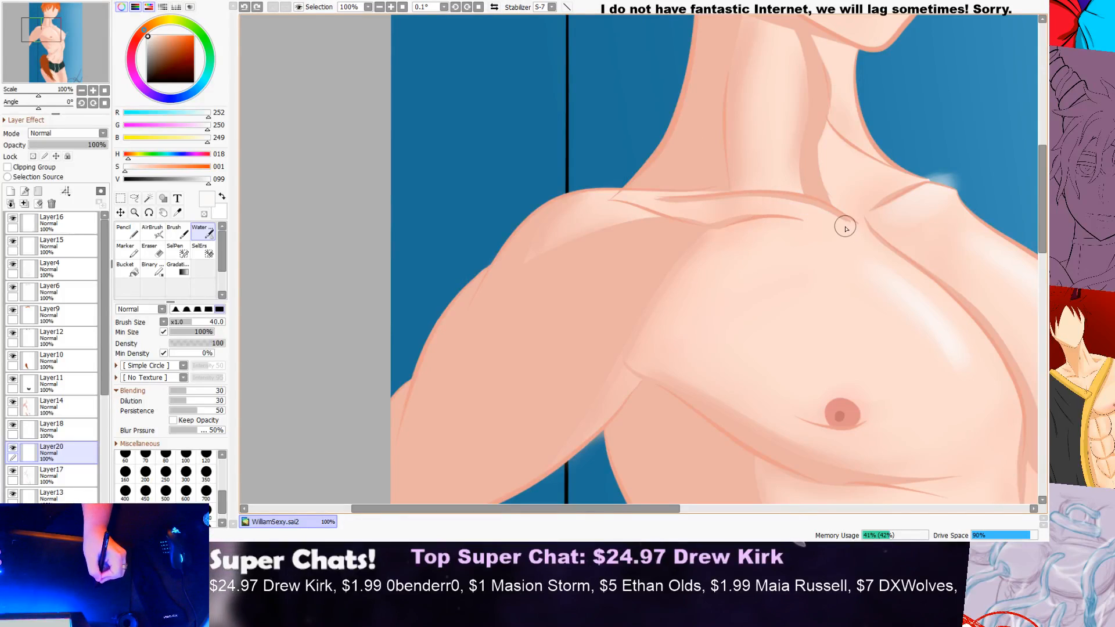
drag(793, 208, 736, 208)
mouse_move(805, 226)
mouse_down()
mouse_move(764, 226)
mouse_move(682, 260)
mouse_up()
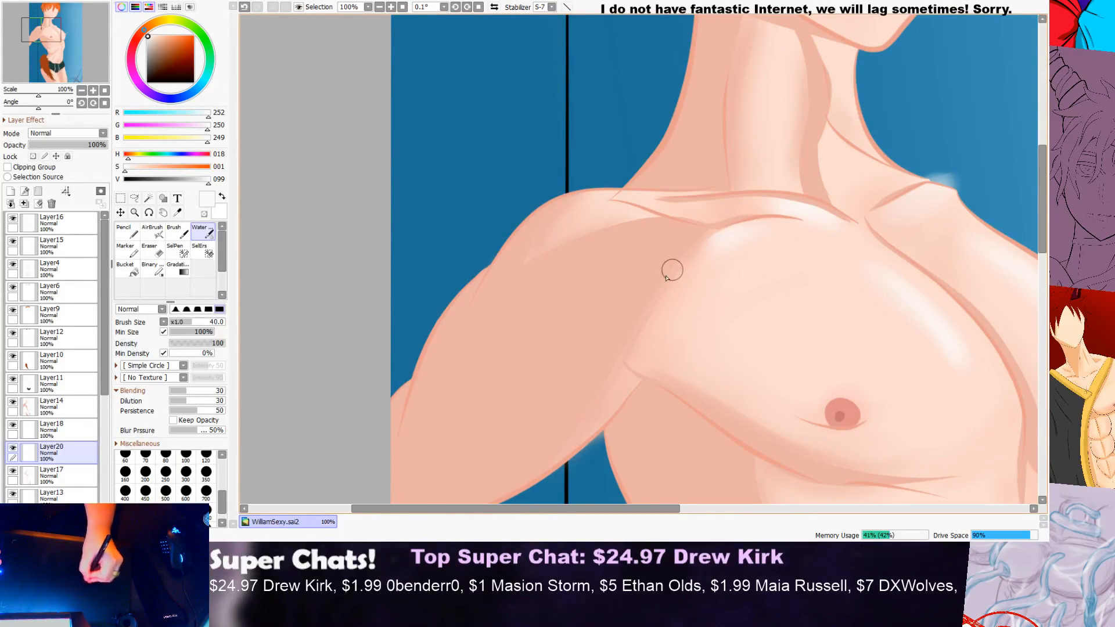
Step: Examine the new highlights on the neck, collarbones and chest both close up and against the whole figure
scroll(741, 242, down, 2)
scroll(801, 234, up, 3)
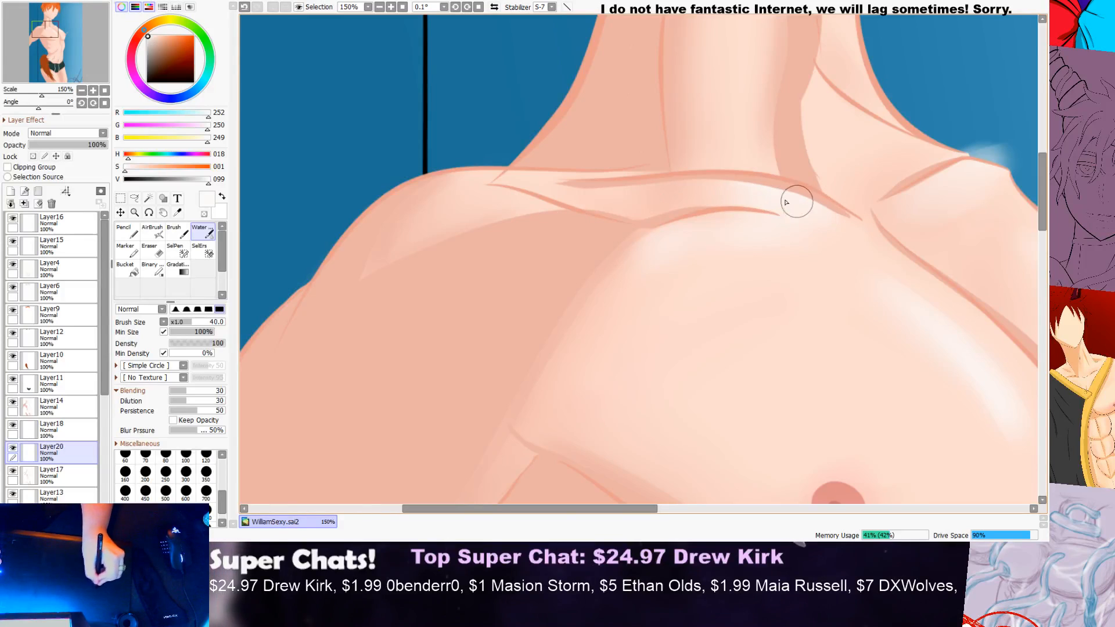
scroll(924, 253, down, 4)
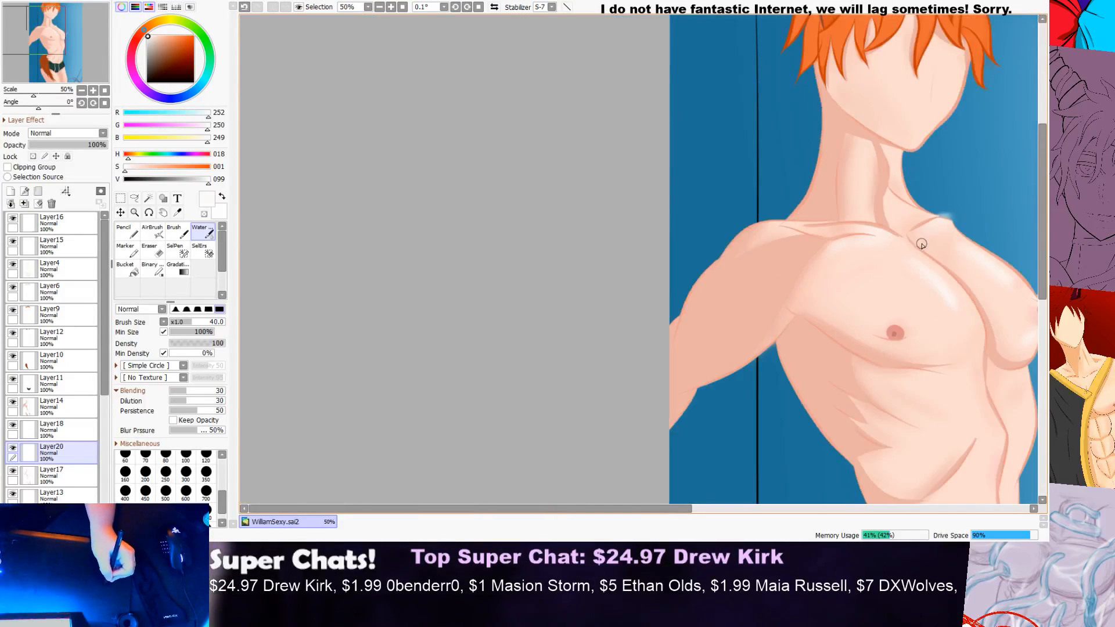
scroll(918, 244, up, 4)
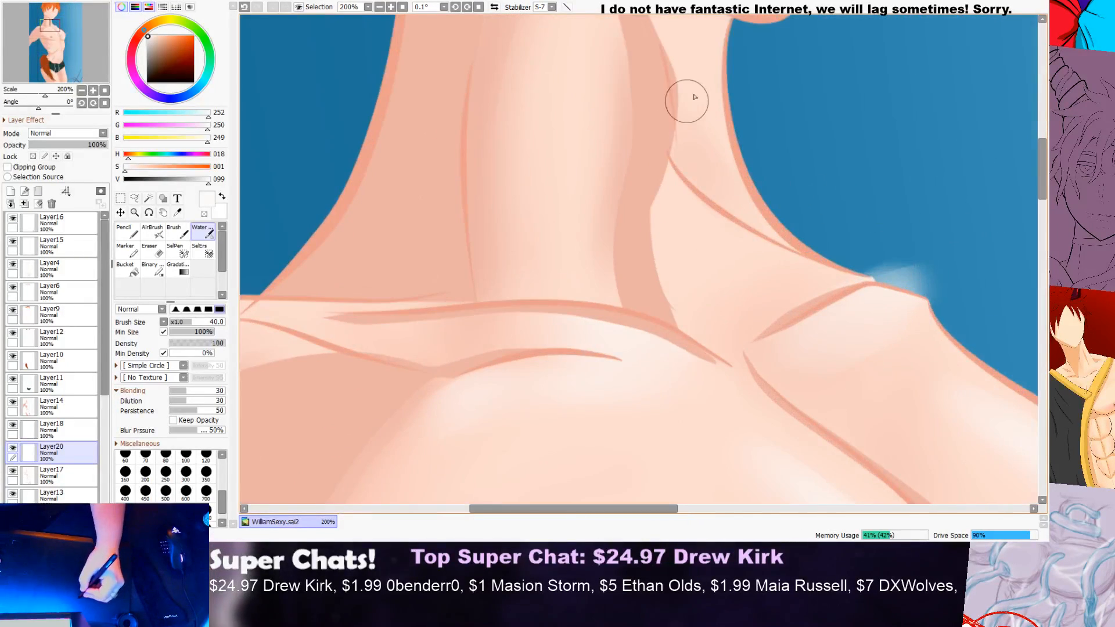
scroll(692, 101, down, 3)
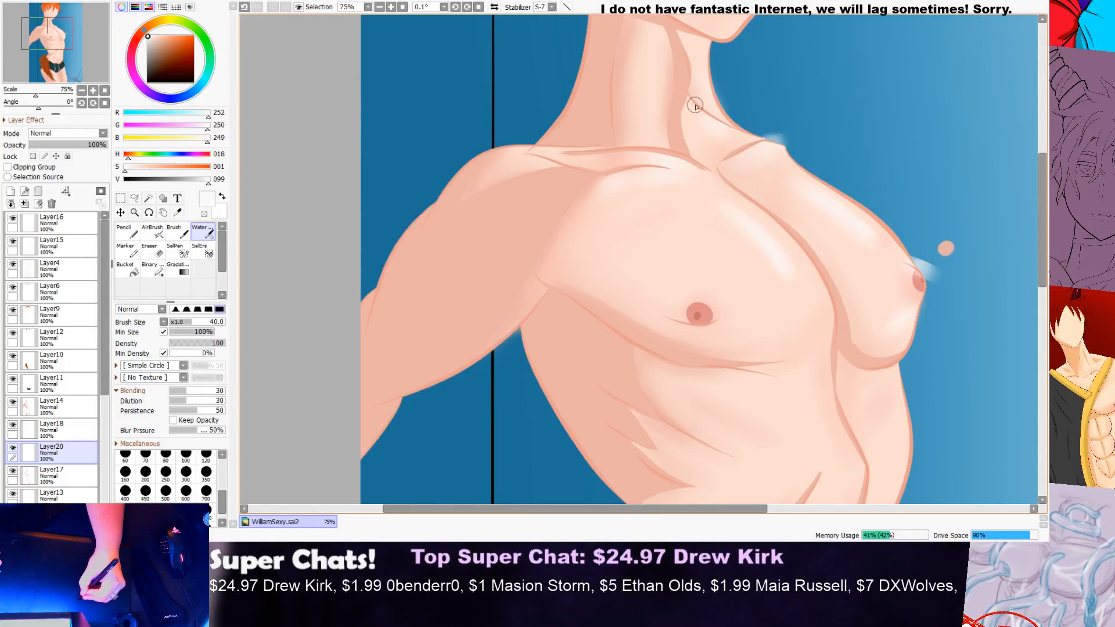
scroll(840, 123, down, 3)
drag(1041, 184, 1034, 214)
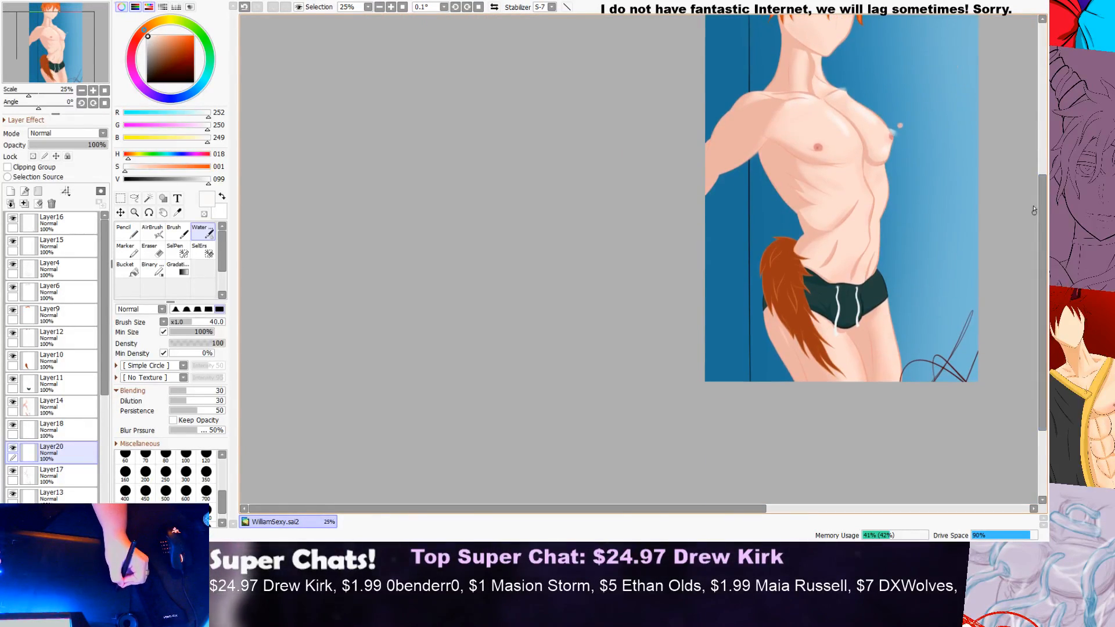
scroll(839, 110, up, 4)
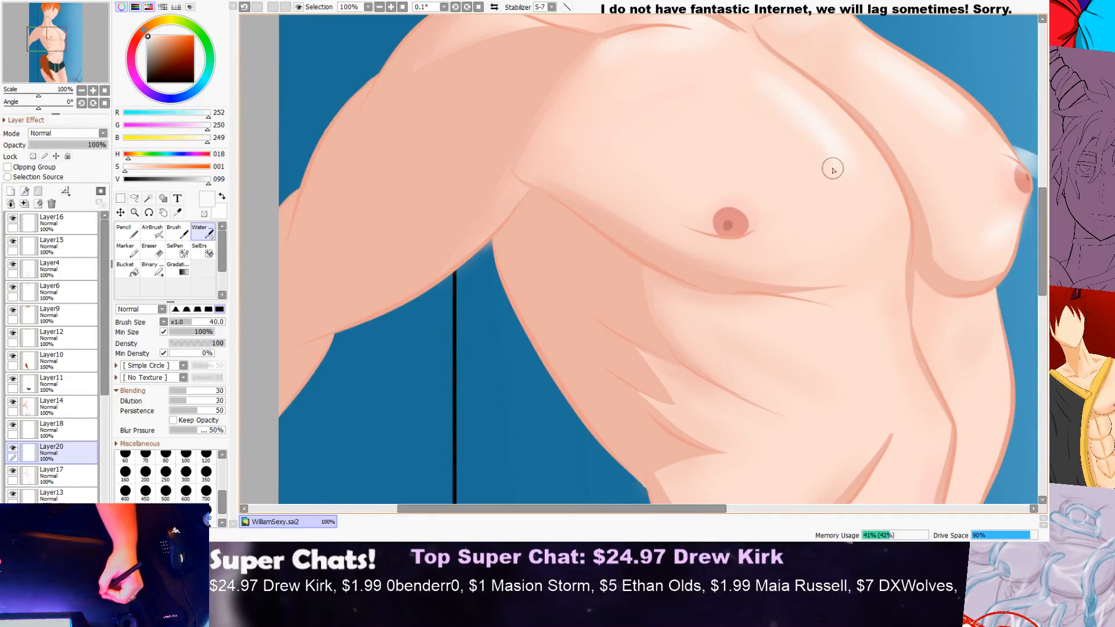
Step: Try a near-white highlight along the upper side of the diagonal crease on the abdomen
scroll(841, 219, down, 2)
drag(1040, 216, 1039, 265)
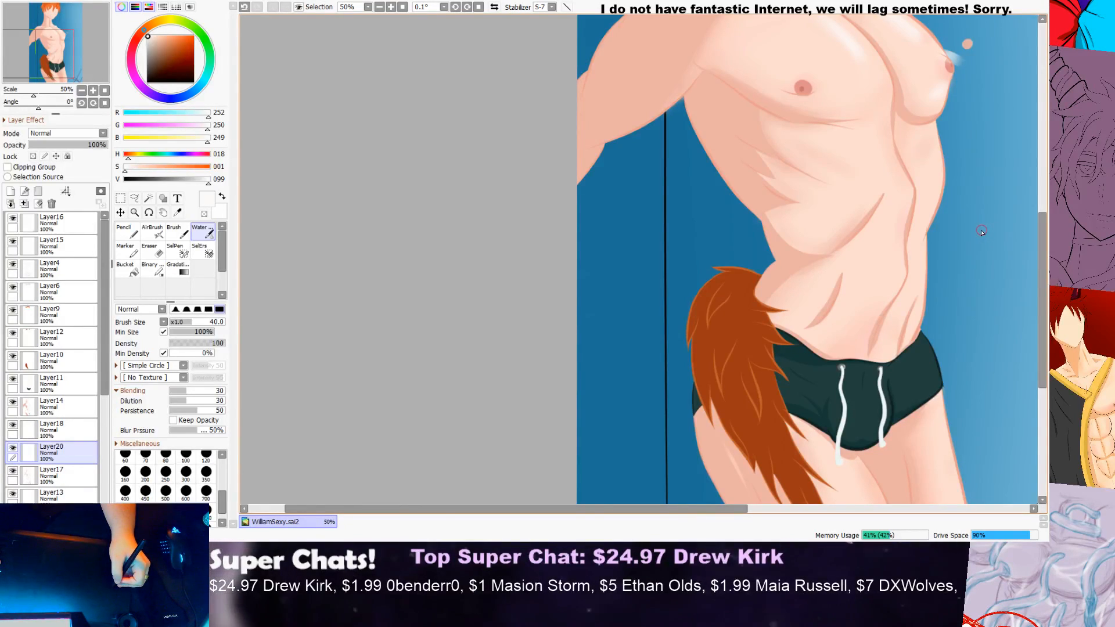
scroll(877, 174, up, 3)
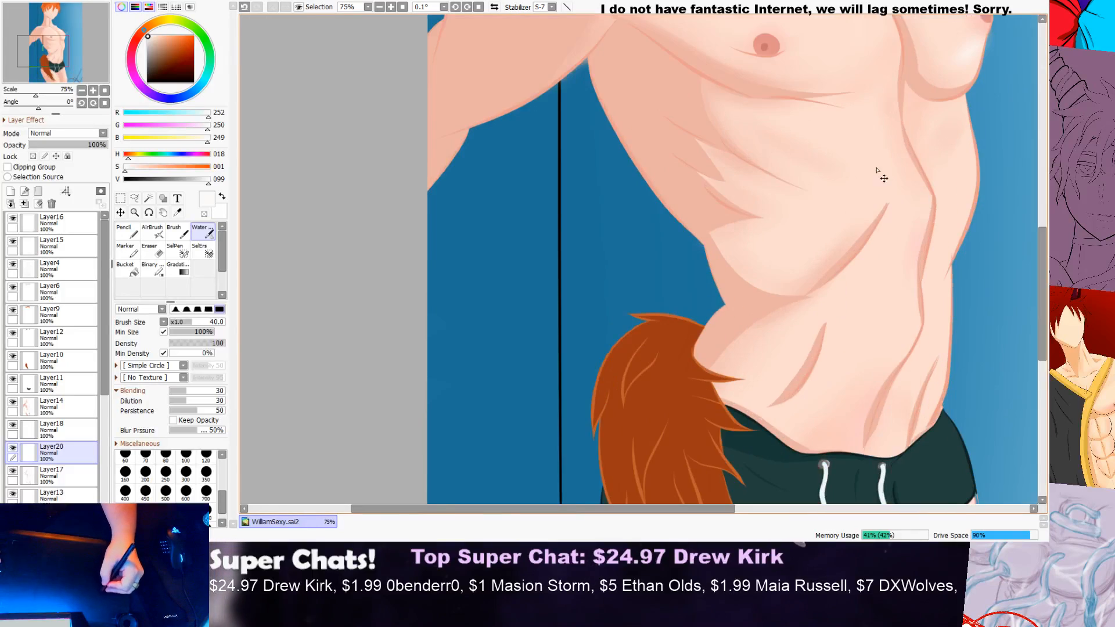
drag(881, 195, 792, 321)
drag(881, 187, 732, 365)
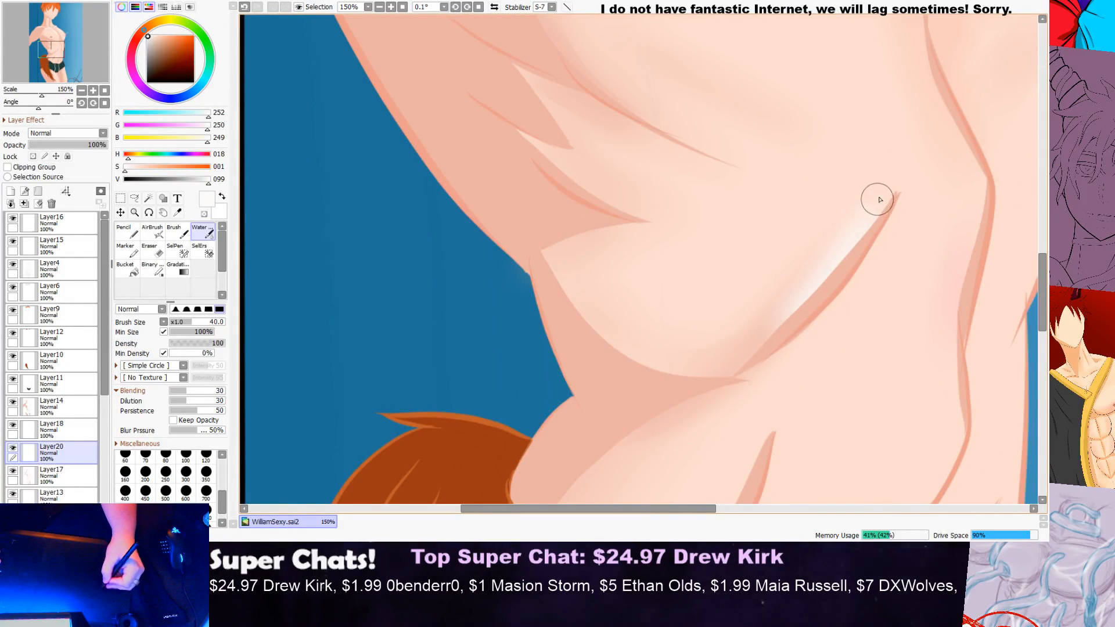
drag(862, 197, 897, 198)
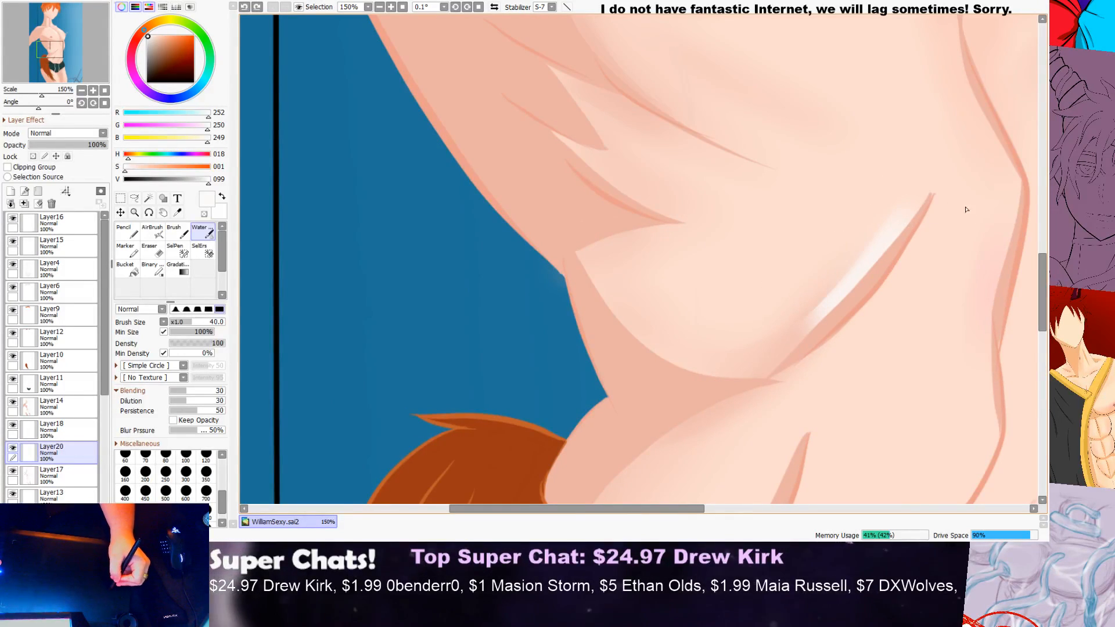
key(ctrl+z)
Step: Paint a near-white highlight along the lower side of the abdomen's diagonal crease and check it against the whole torso
drag(947, 197, 822, 381)
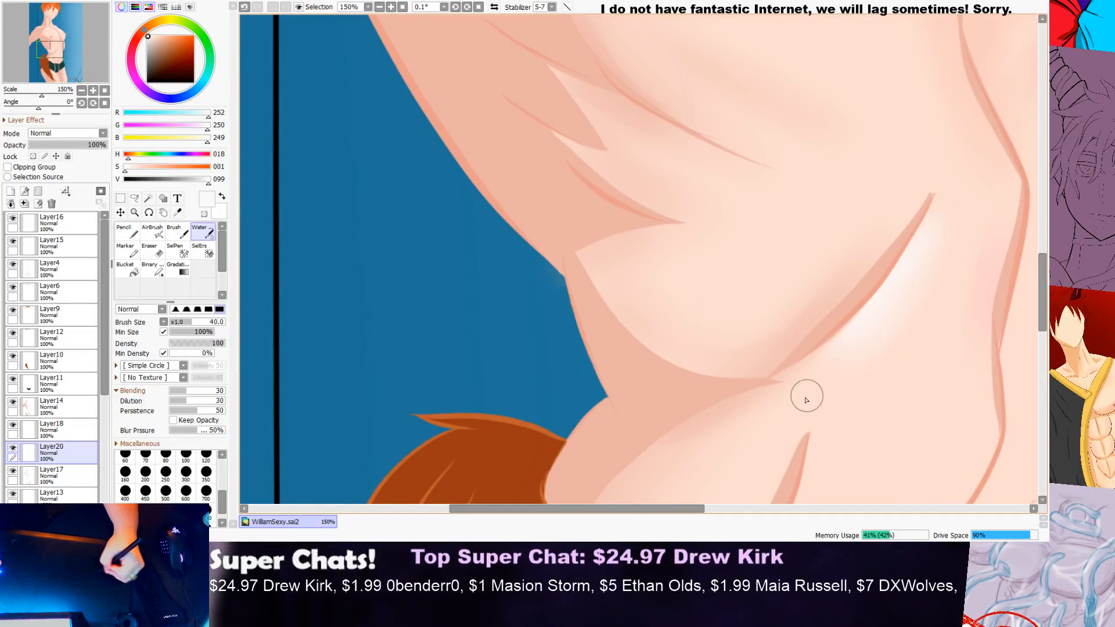
scroll(872, 338, down, 4)
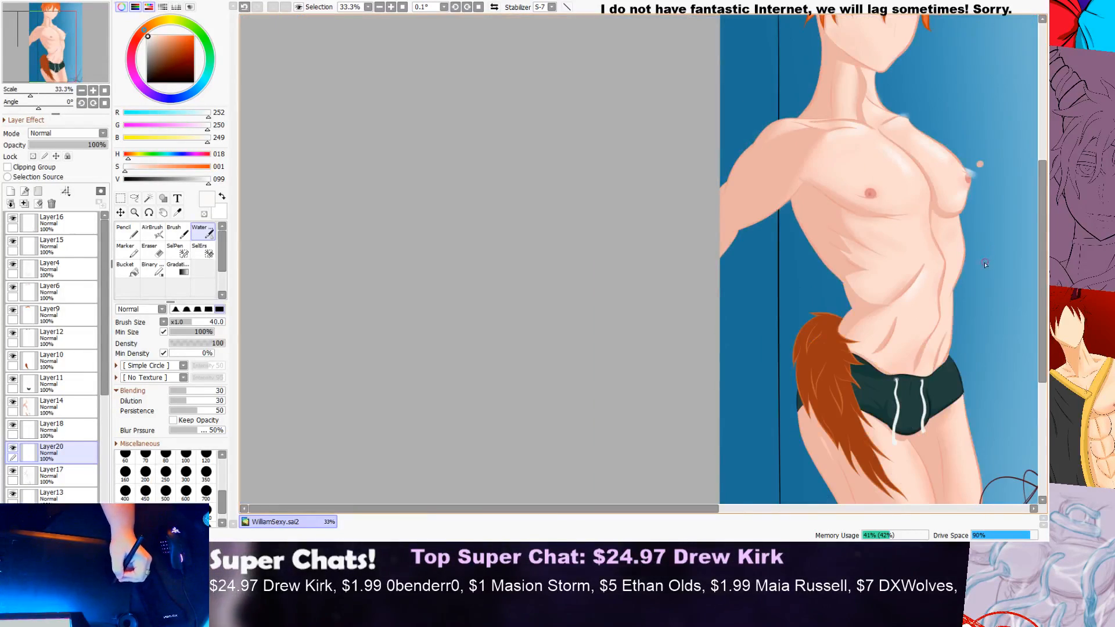
scroll(970, 276, up, 1)
scroll(970, 277, up, 1)
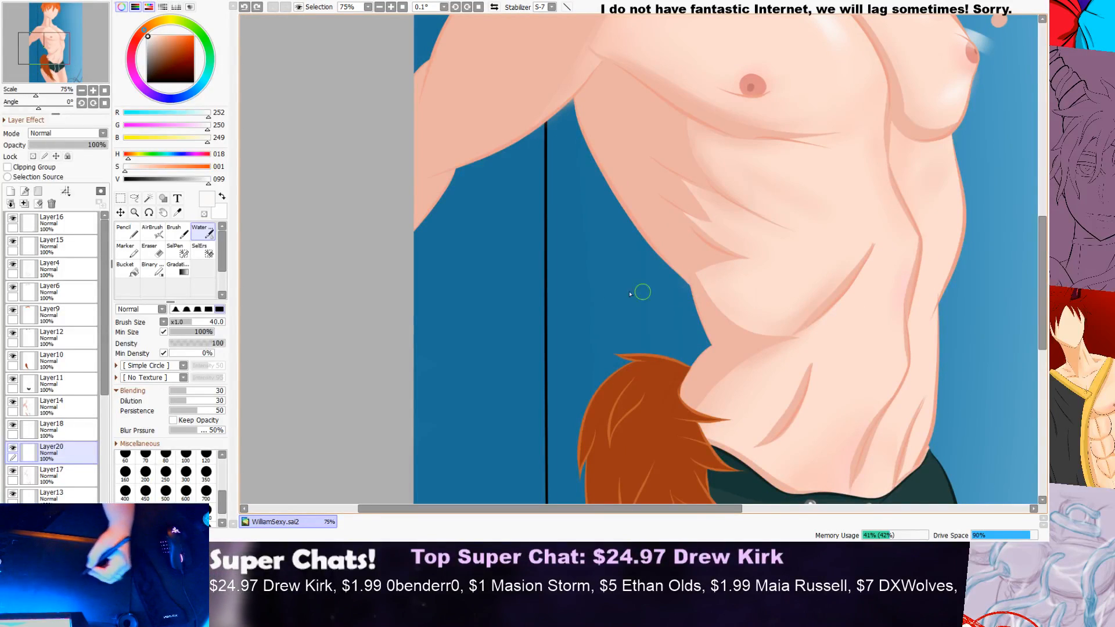
Step: Set the brush size to 30 and paint a near-white highlight just below the diagonal crease on the abdomen
drag(222, 499, 222, 474)
click(166, 517)
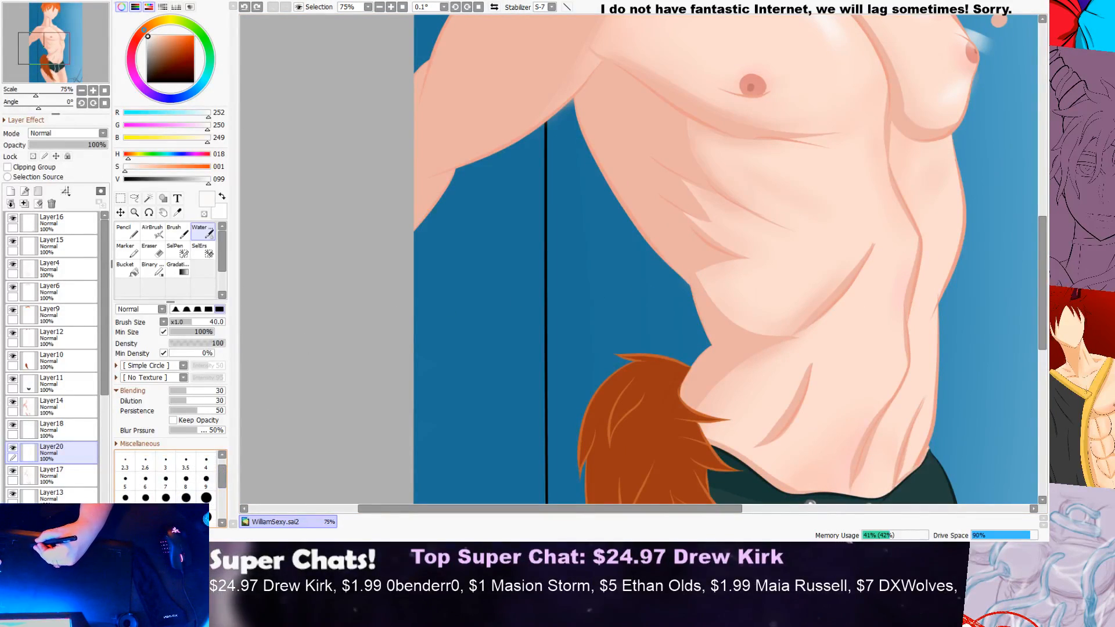
click(145, 516)
drag(876, 254, 795, 350)
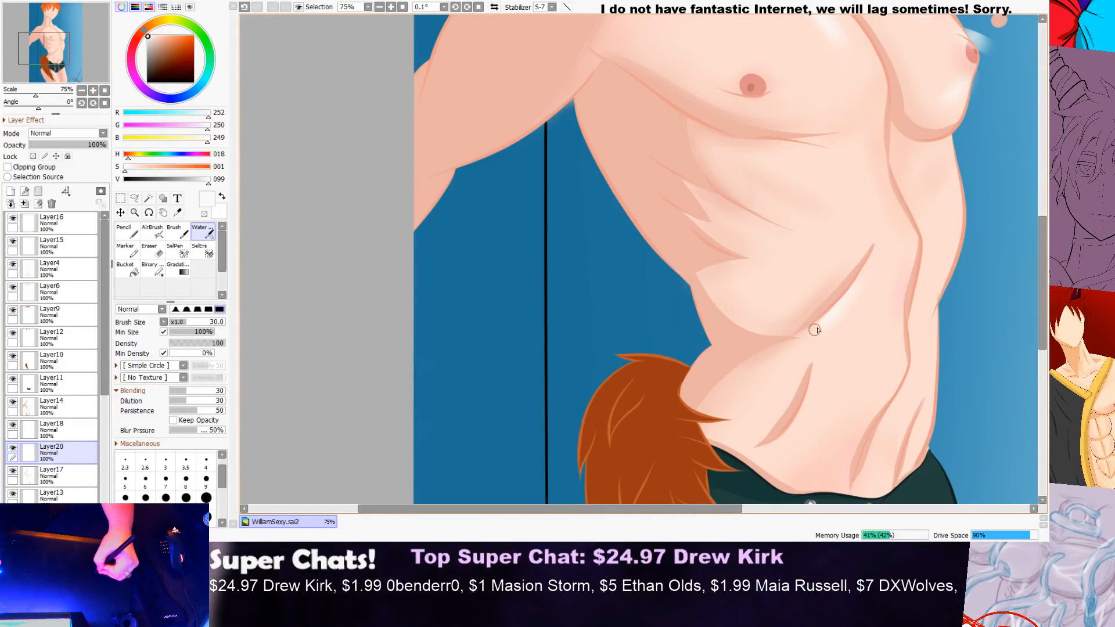
key(ctrl+z)
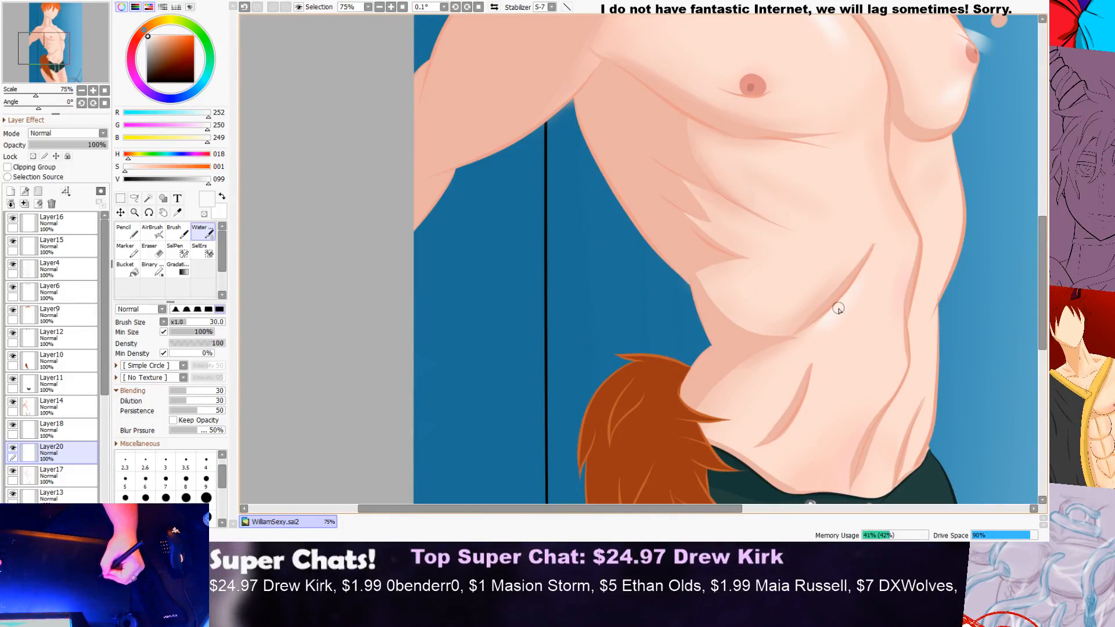
scroll(895, 252, down, 2)
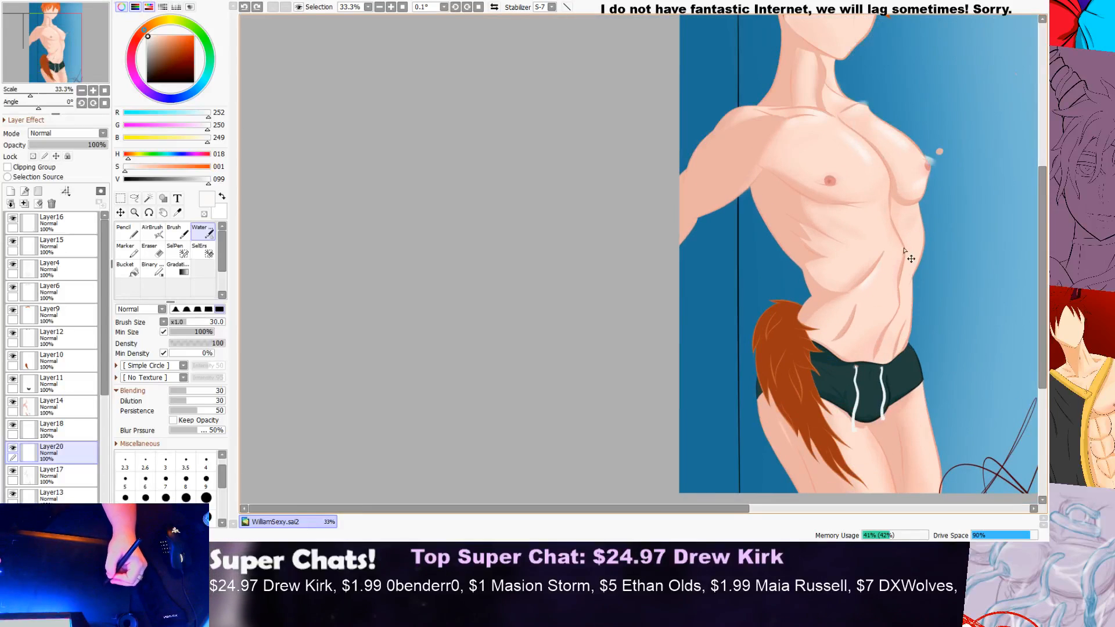
scroll(906, 262, up, 2)
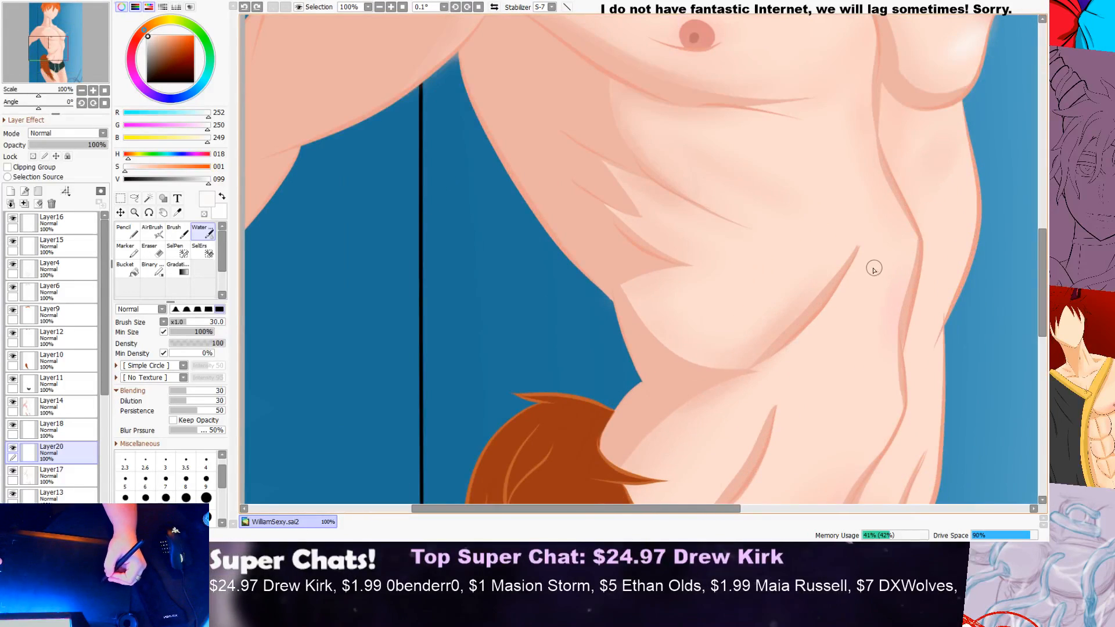
drag(867, 294, 839, 338)
key(ctrl+z)
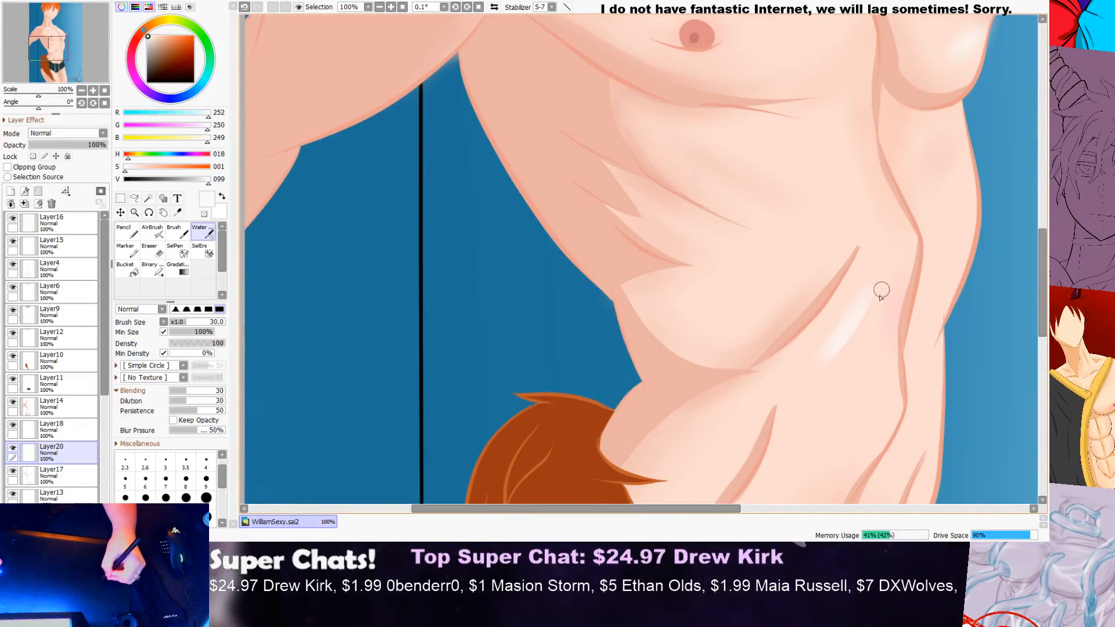
scroll(851, 299, down, 2)
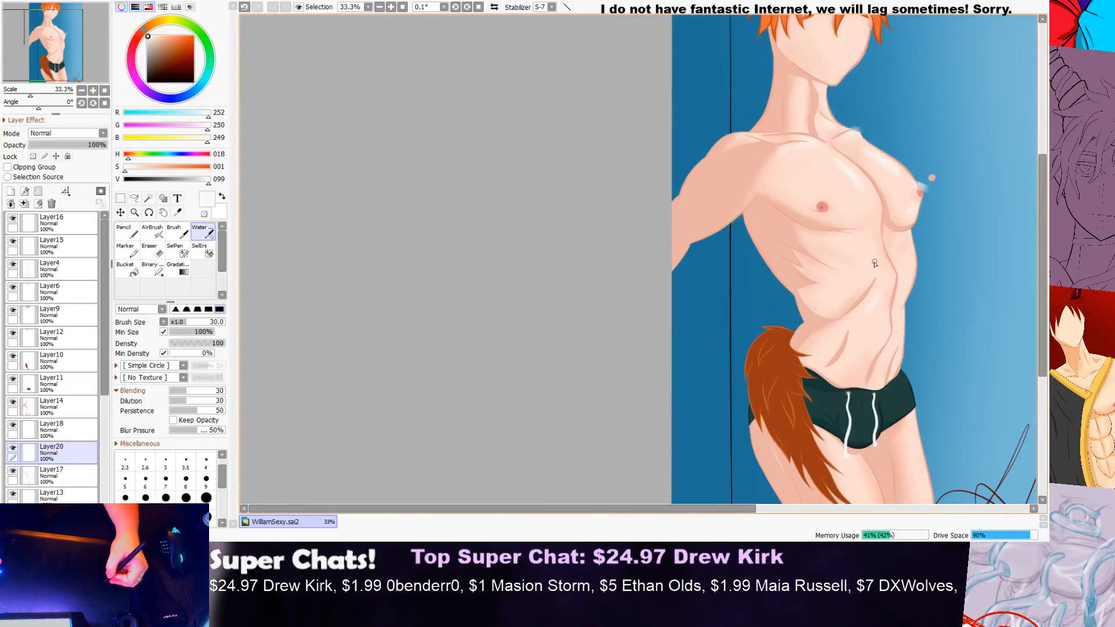
Step: Paint a soft near-white highlight across the upper abdomen below the near pectoral, blending it toward the midline
scroll(848, 256, up, 1)
scroll(787, 218, up, 2)
mouse_move(772, 211)
mouse_down()
mouse_move(880, 266)
mouse_move(898, 258)
mouse_move(778, 205)
mouse_move(881, 242)
mouse_up()
drag(786, 230, 875, 268)
drag(718, 198, 890, 274)
mouse_move(795, 195)
mouse_down()
mouse_move(905, 257)
mouse_move(910, 247)
mouse_move(928, 287)
mouse_up()
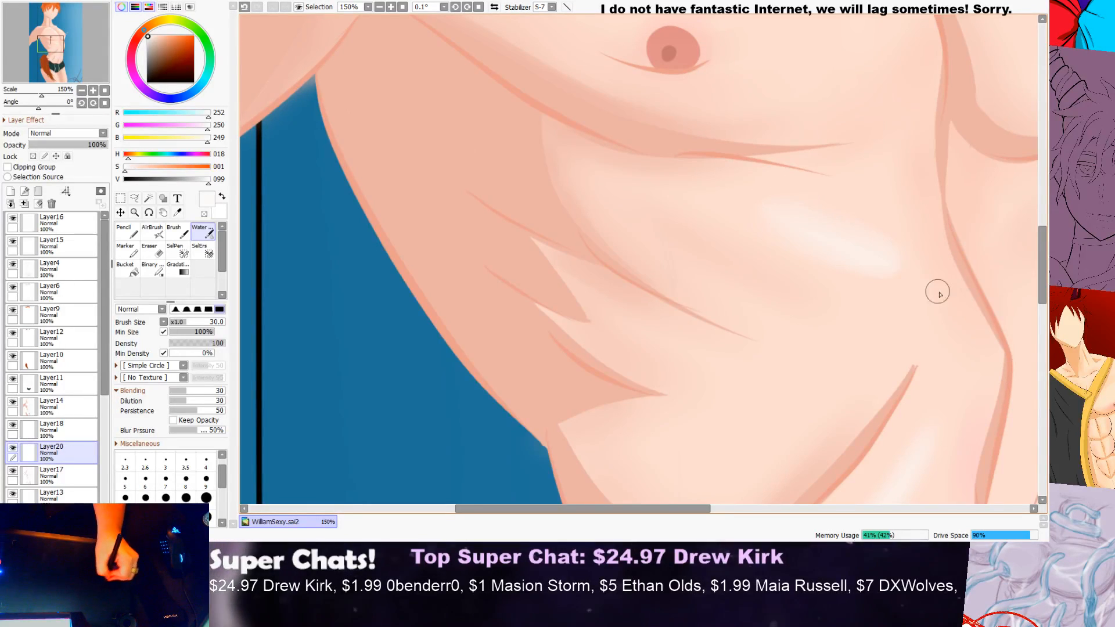
drag(729, 184, 811, 201)
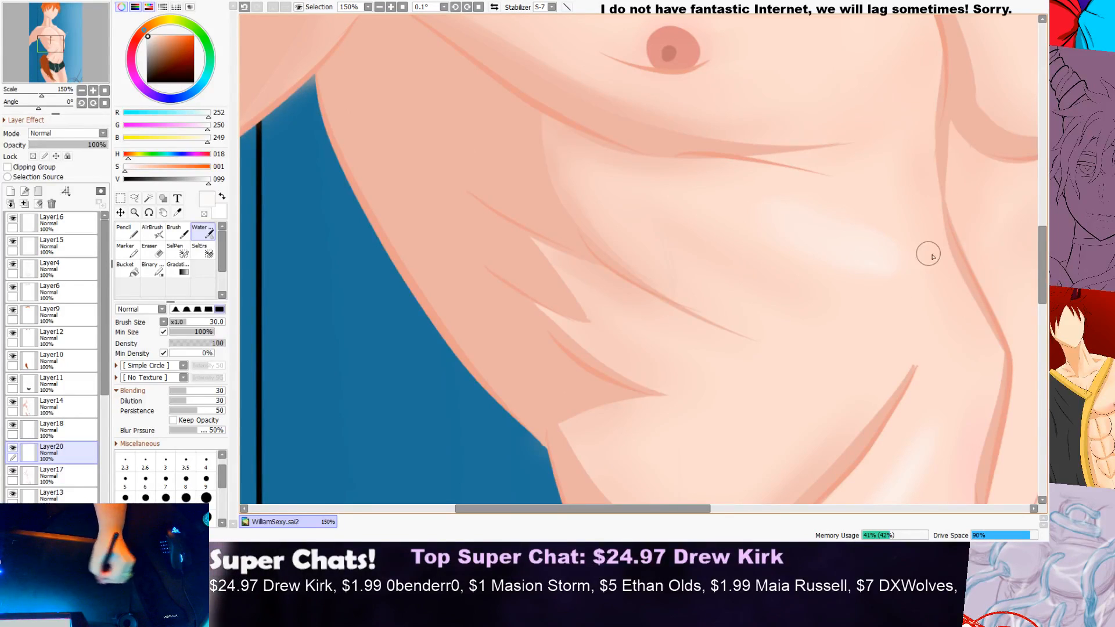
scroll(916, 250, down, 4)
scroll(912, 256, up, 3)
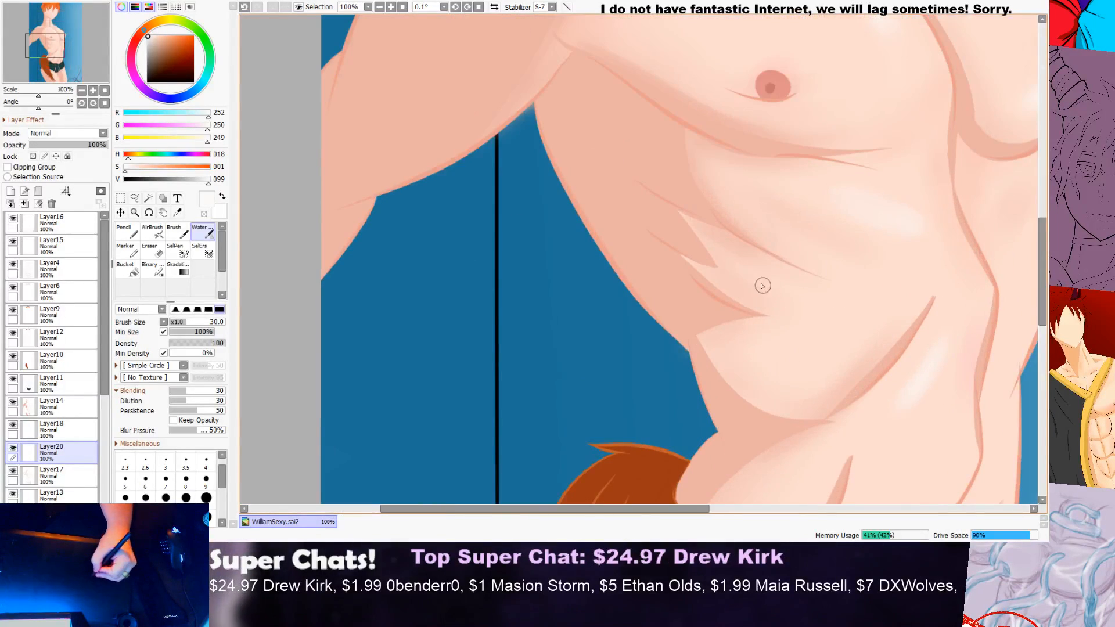
Step: Paint soft near-white highlights across the near side's lower ribs above the diagonal crease and check them against the whole figure
mouse_move(755, 274)
mouse_down()
mouse_move(836, 302)
mouse_move(920, 306)
mouse_move(844, 299)
mouse_move(940, 271)
mouse_move(785, 299)
mouse_move(720, 259)
mouse_move(762, 275)
mouse_up()
key(ctrl+z)
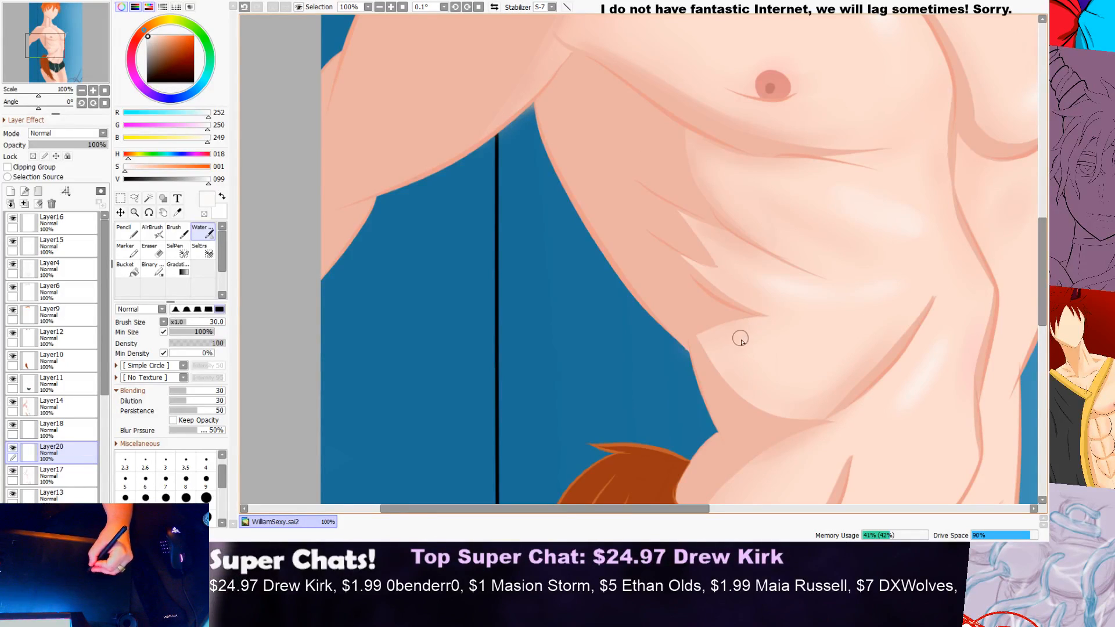
drag(824, 385, 779, 368)
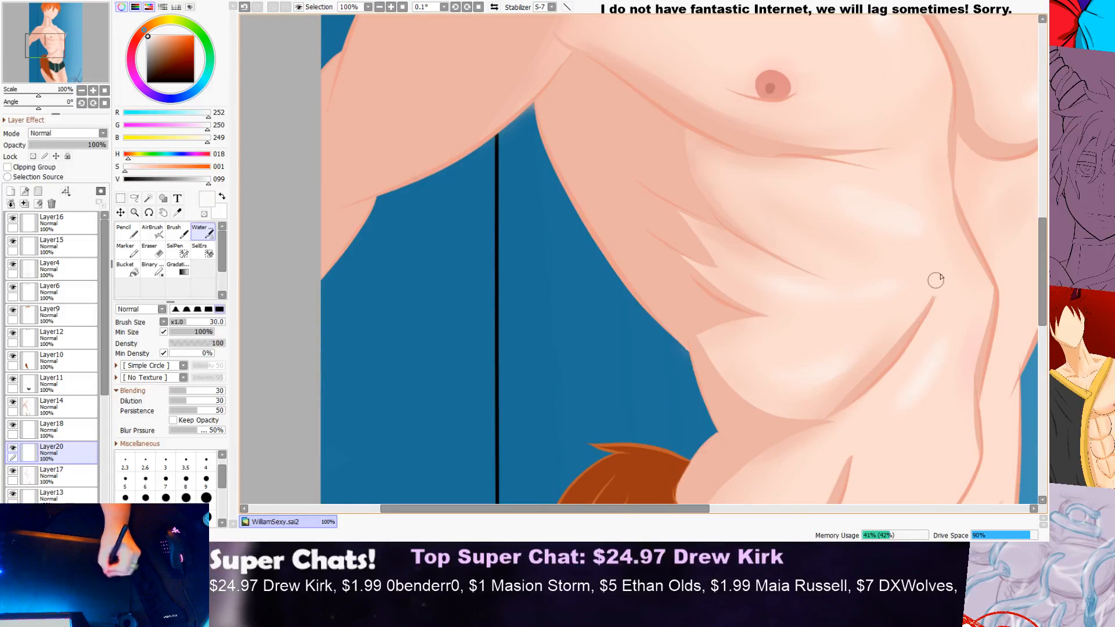
scroll(755, 273, down, 6)
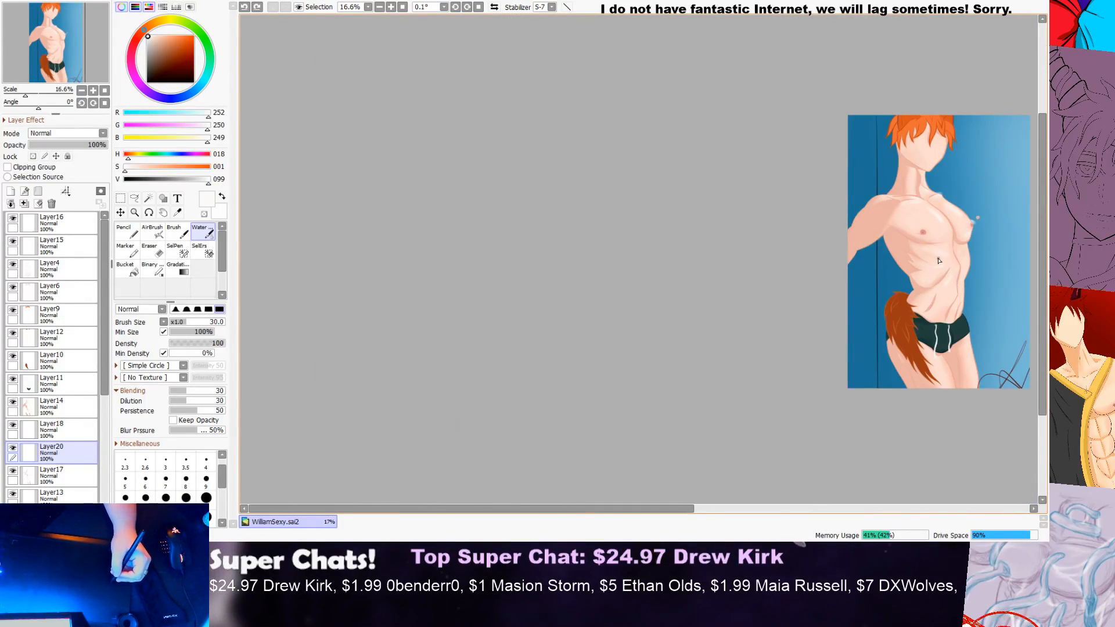
scroll(986, 281, up, 5)
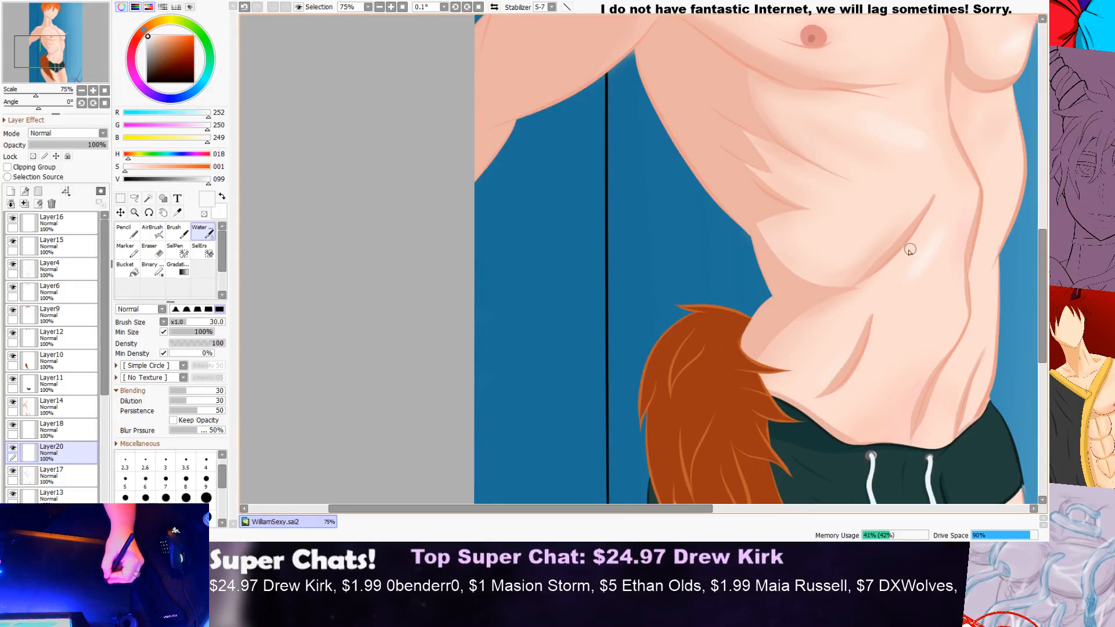
scroll(958, 221, down, 4)
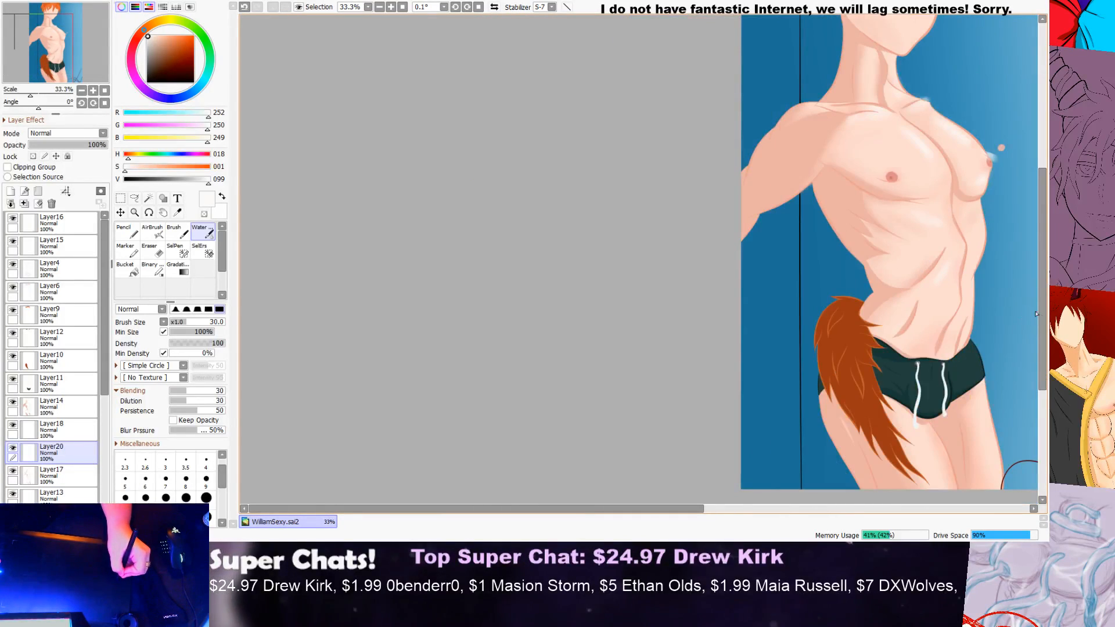
Step: Paint a near-white highlight down the far side of the torso from below the pectoral to the waist and check the figure
scroll(966, 252, up, 3)
mouse_move(986, 119)
mouse_down()
mouse_move(997, 234)
mouse_move(949, 326)
mouse_move(941, 372)
mouse_up()
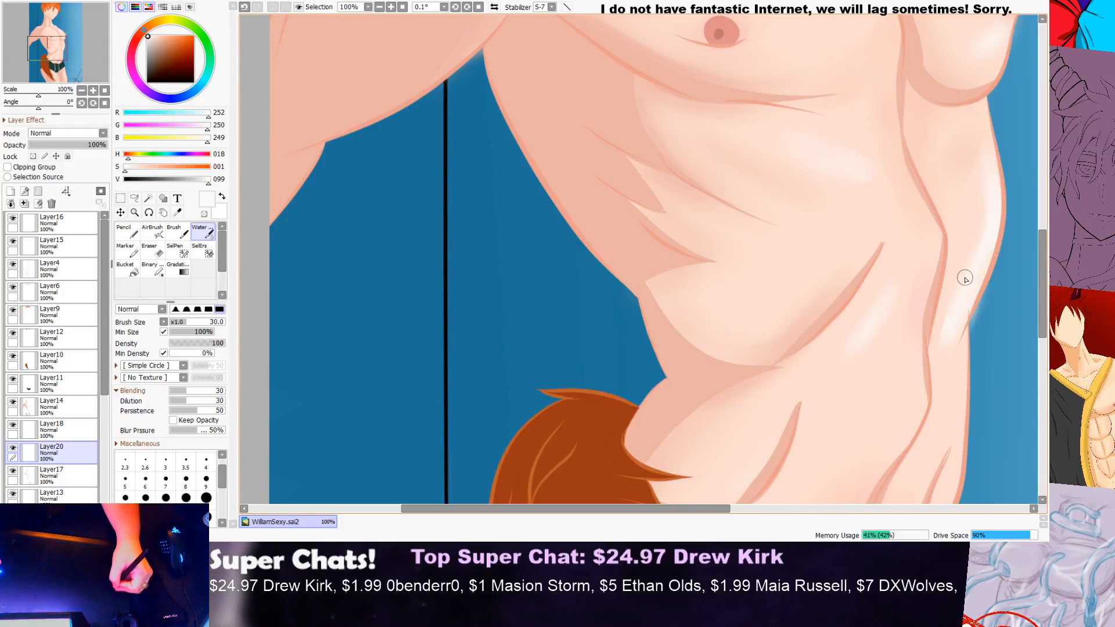
scroll(946, 320, down, 4)
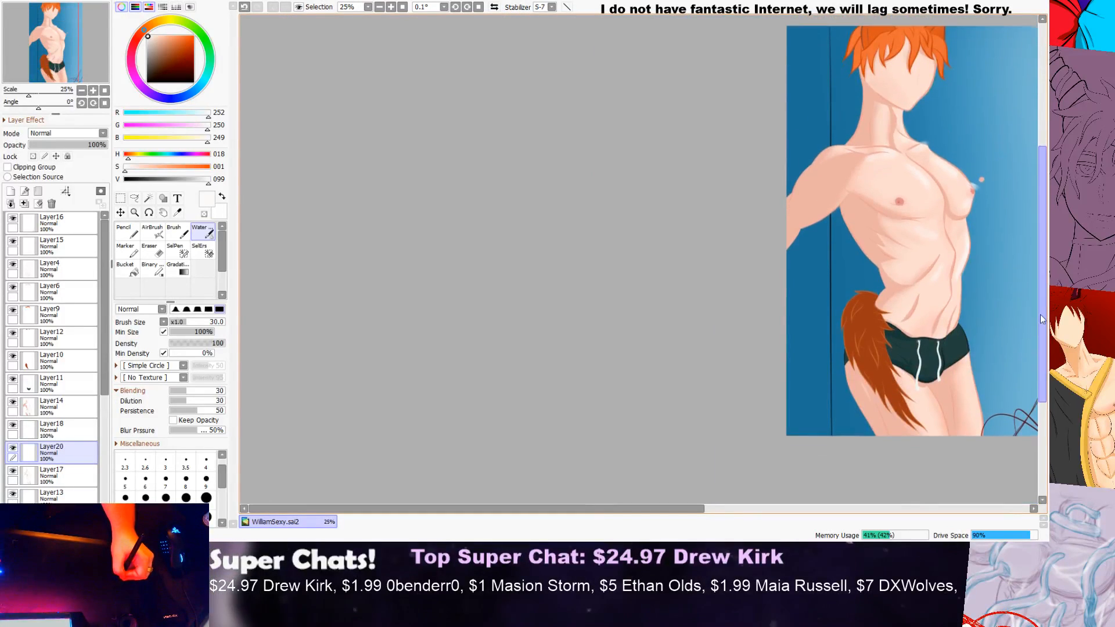
drag(649, 510, 748, 507)
scroll(841, 305, up, 1)
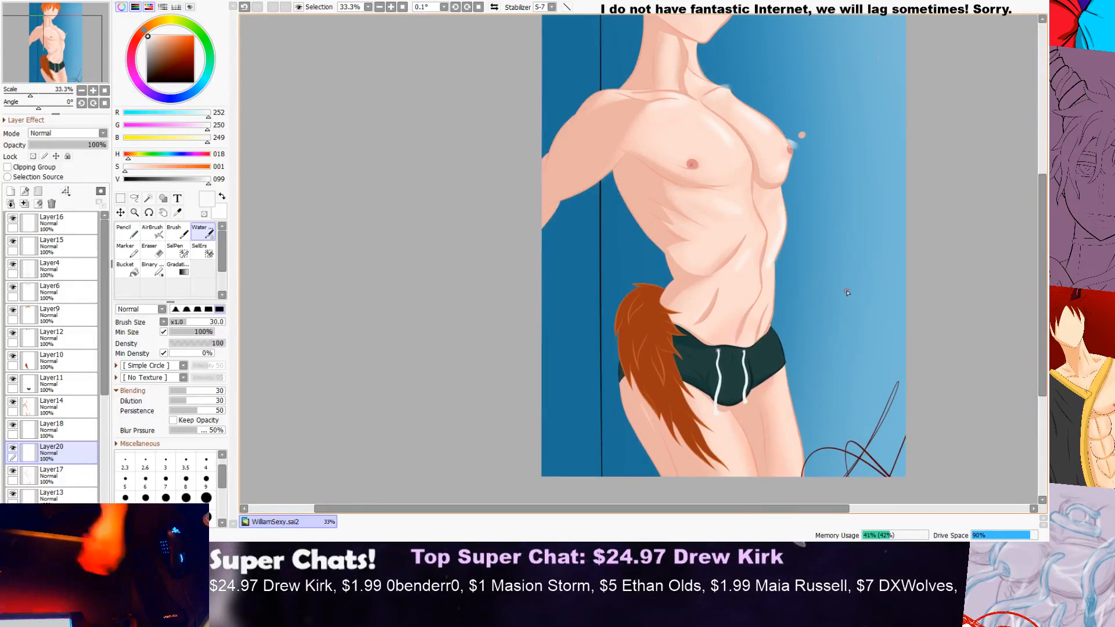
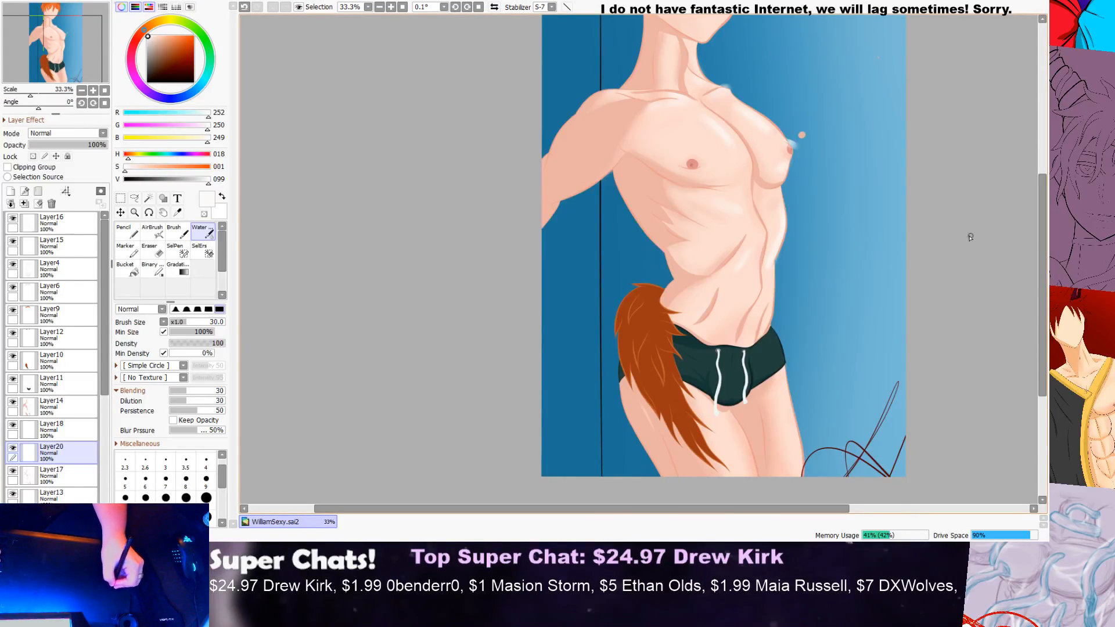
Step: Examine the skin highlights on the torso both close up and at a reduced scale
scroll(854, 246, down, 2)
scroll(884, 245, up, 5)
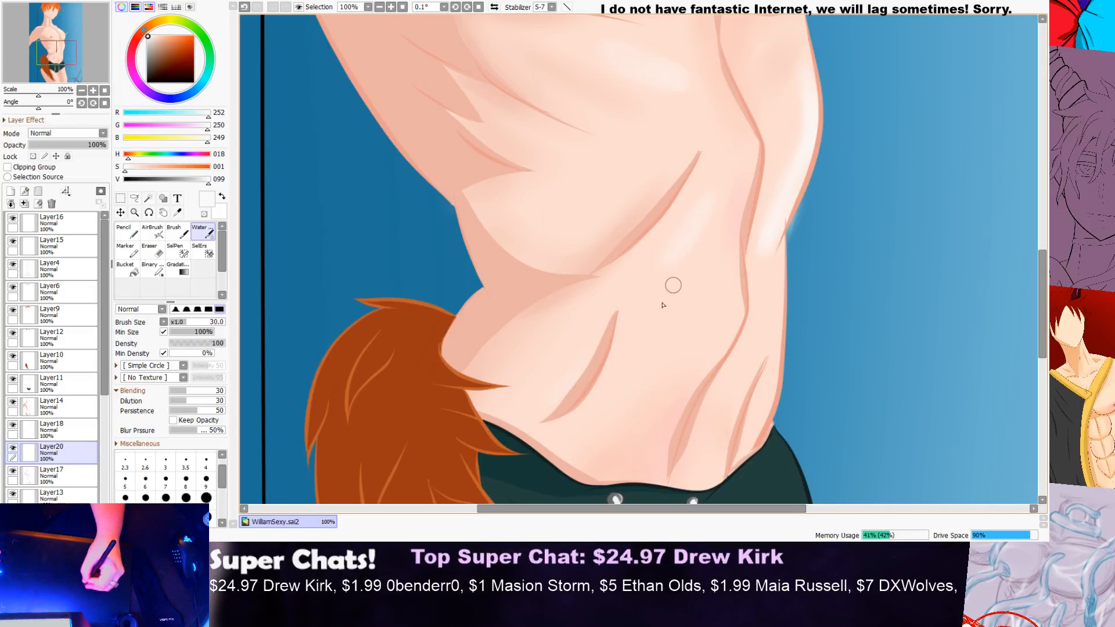
scroll(733, 206, down, 3)
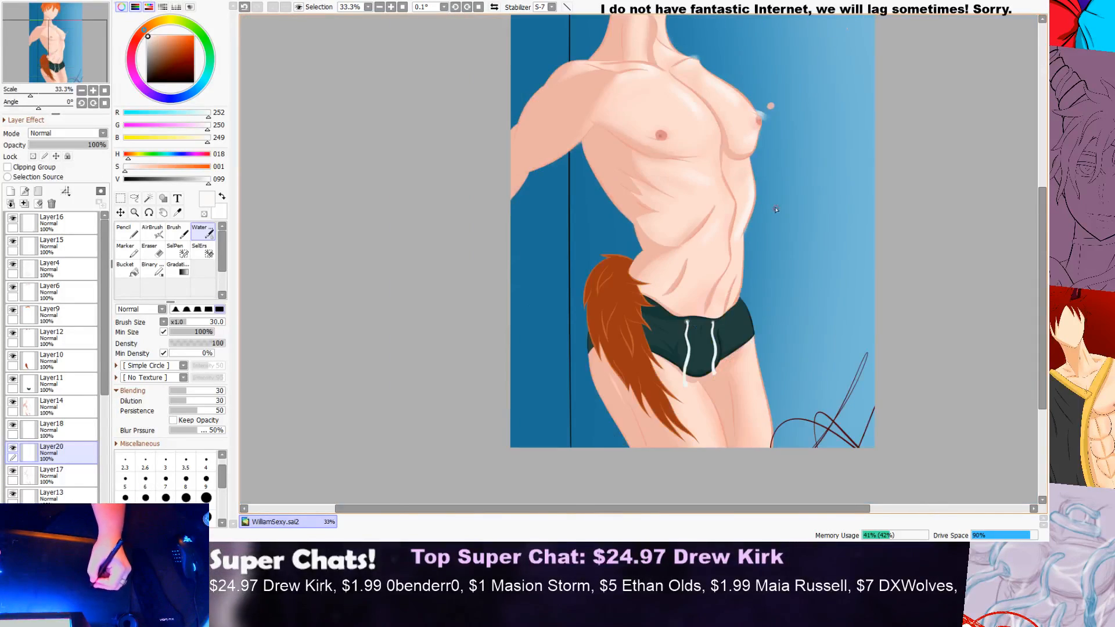
scroll(748, 200, up, 4)
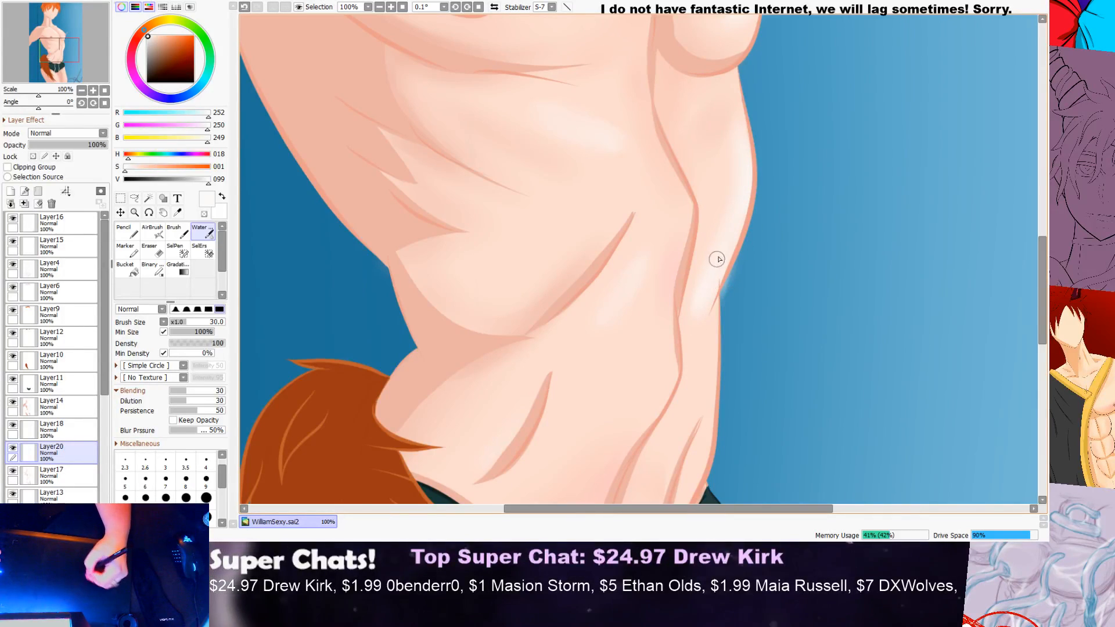
scroll(686, 344, down, 2)
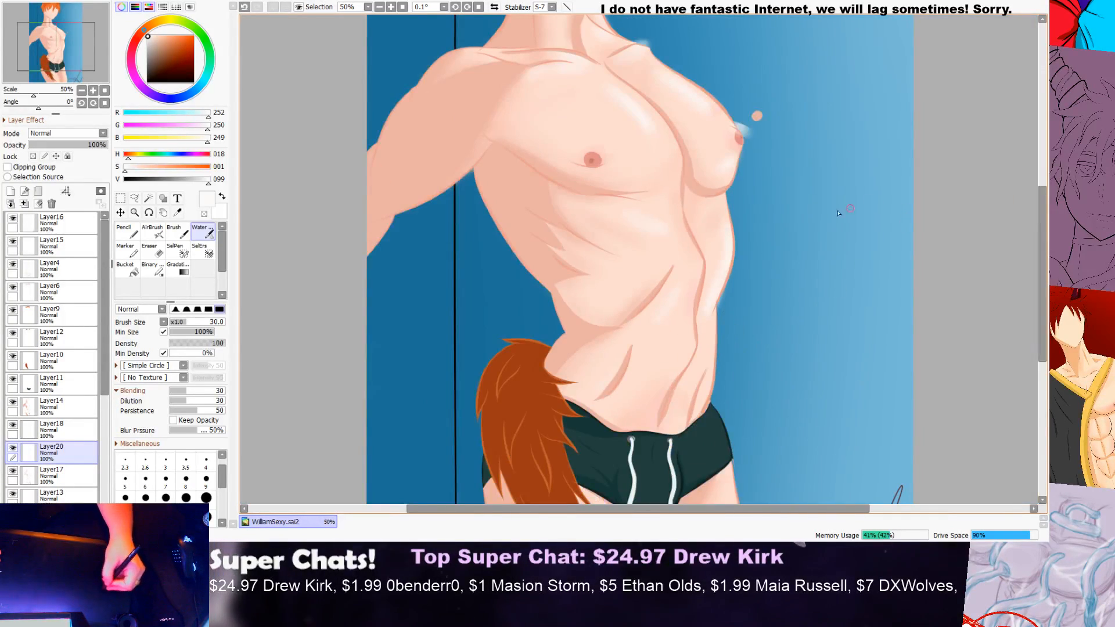
scroll(711, 206, up, 2)
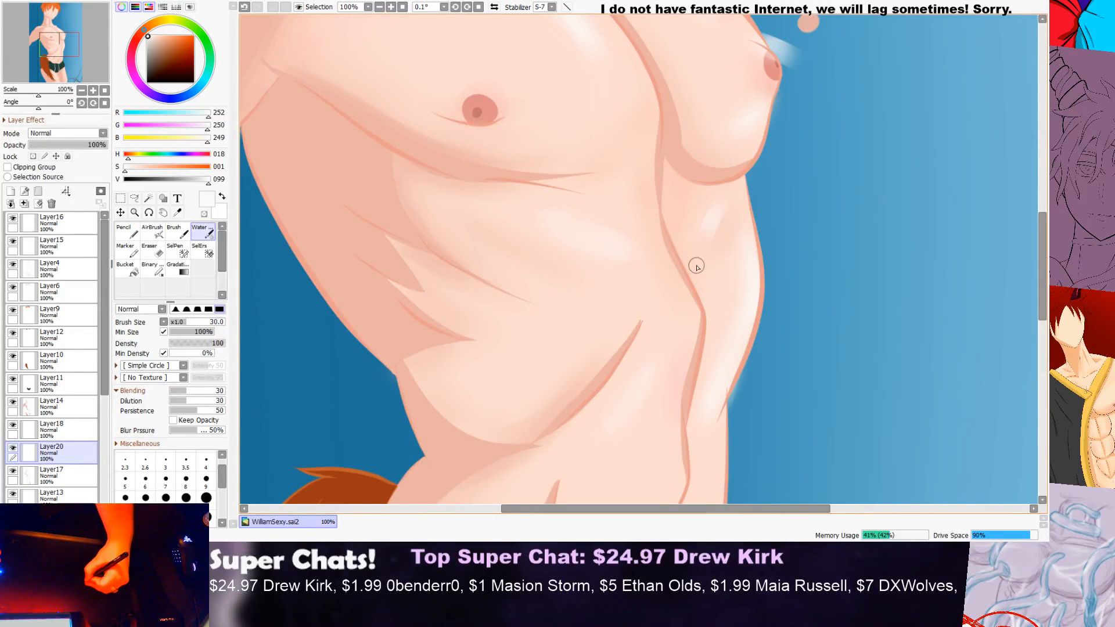
scroll(726, 201, down, 2)
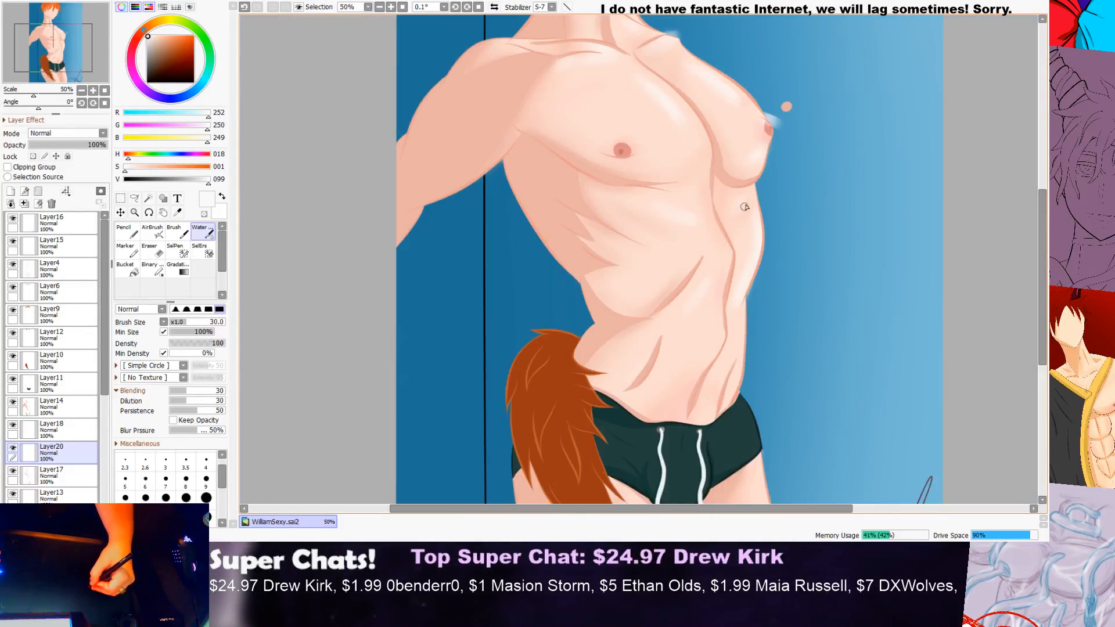
Step: Paint a soft near-white highlight beside the centre crease of the lower abdomen on Layer20, undoing and repainting the stroke once
scroll(891, 175, down, 1)
drag(1043, 192, 1016, 227)
scroll(788, 219, up, 3)
drag(751, 244, 704, 319)
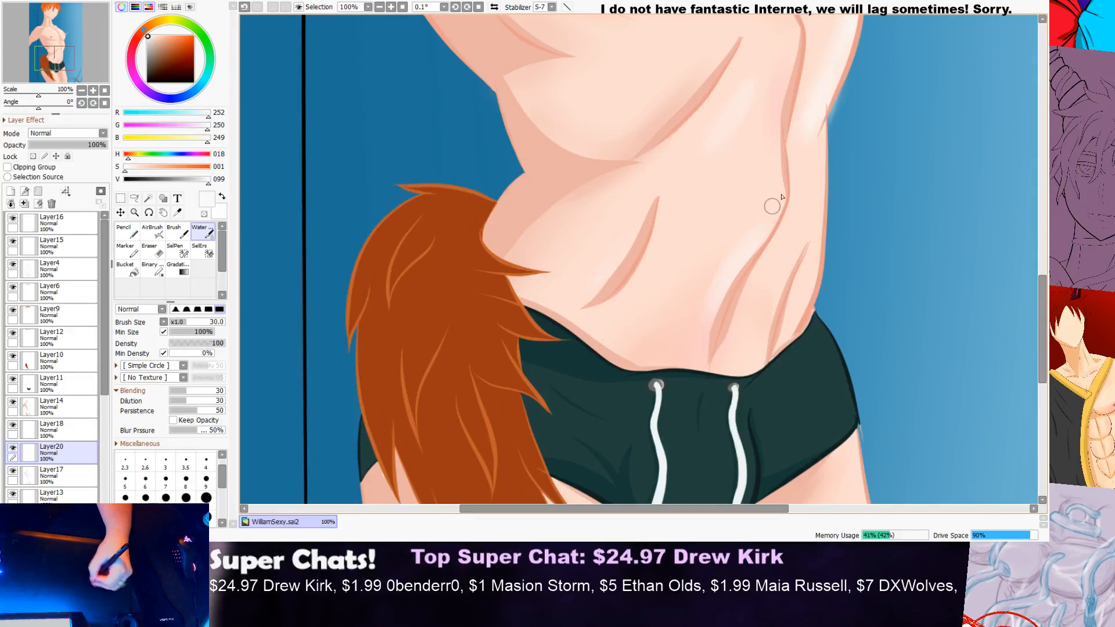
scroll(767, 171, down, 3)
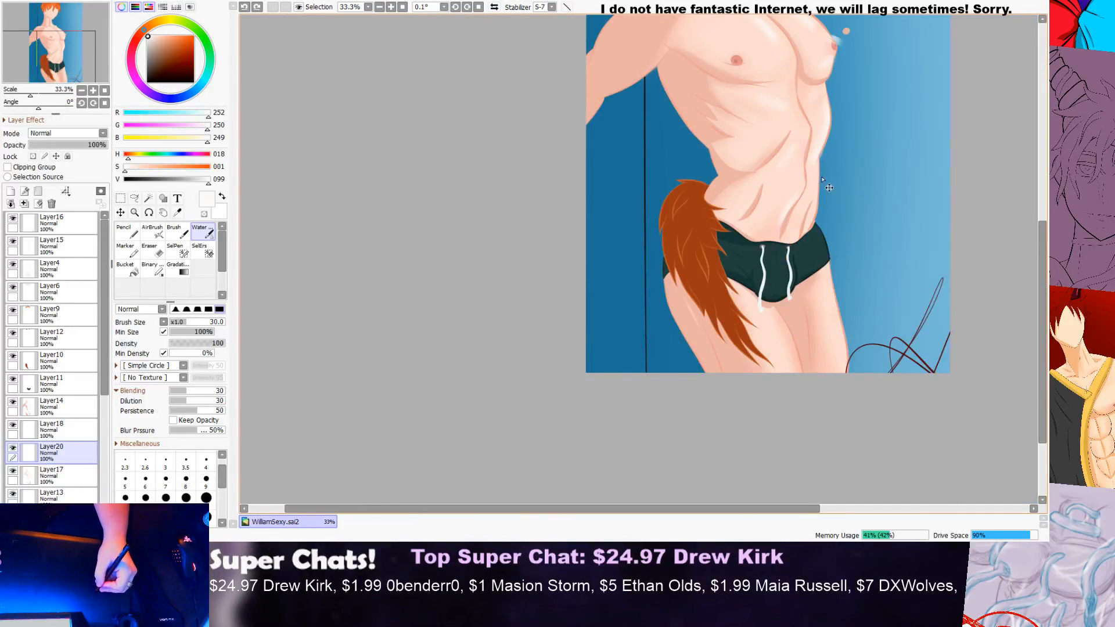
scroll(820, 180, up, 3)
drag(800, 200, 762, 264)
key(ctrl+z)
drag(799, 197, 760, 256)
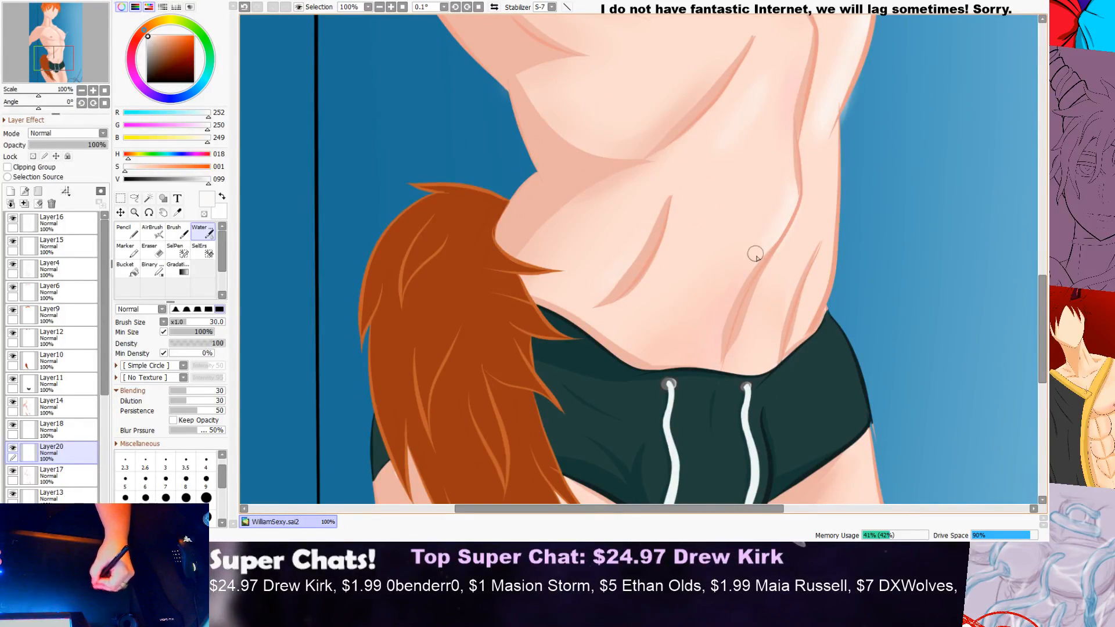
scroll(704, 324, down, 3)
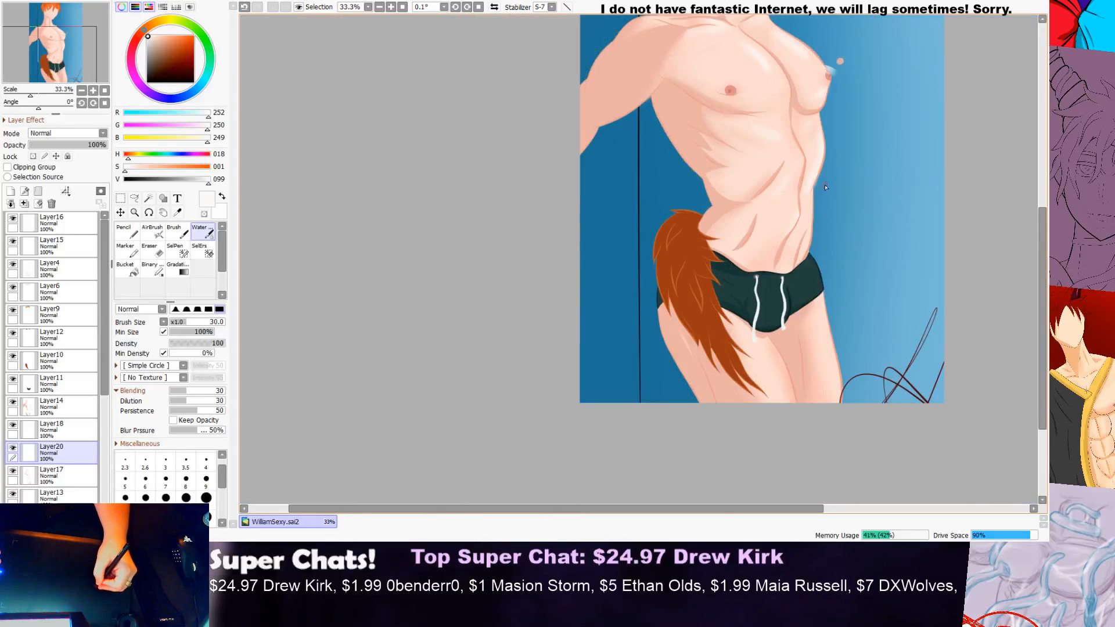
Step: Paint near-white highlights between the hip creases and along the waist's outer edge above the shorts
scroll(754, 231, up, 4)
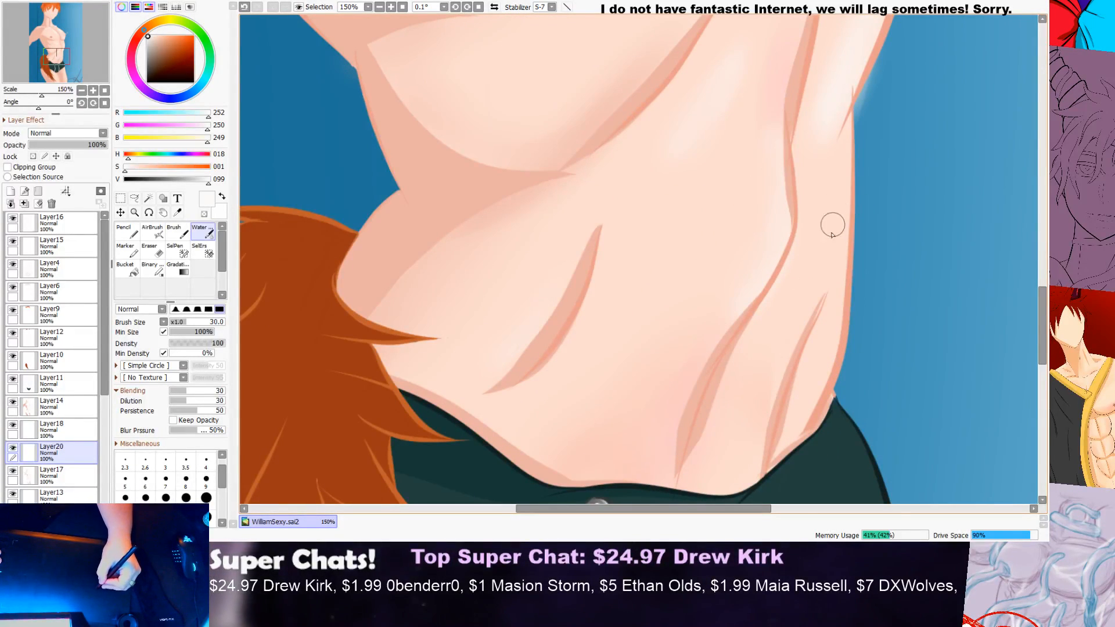
mouse_move(810, 305)
mouse_down()
mouse_move(770, 391)
mouse_move(754, 471)
mouse_up()
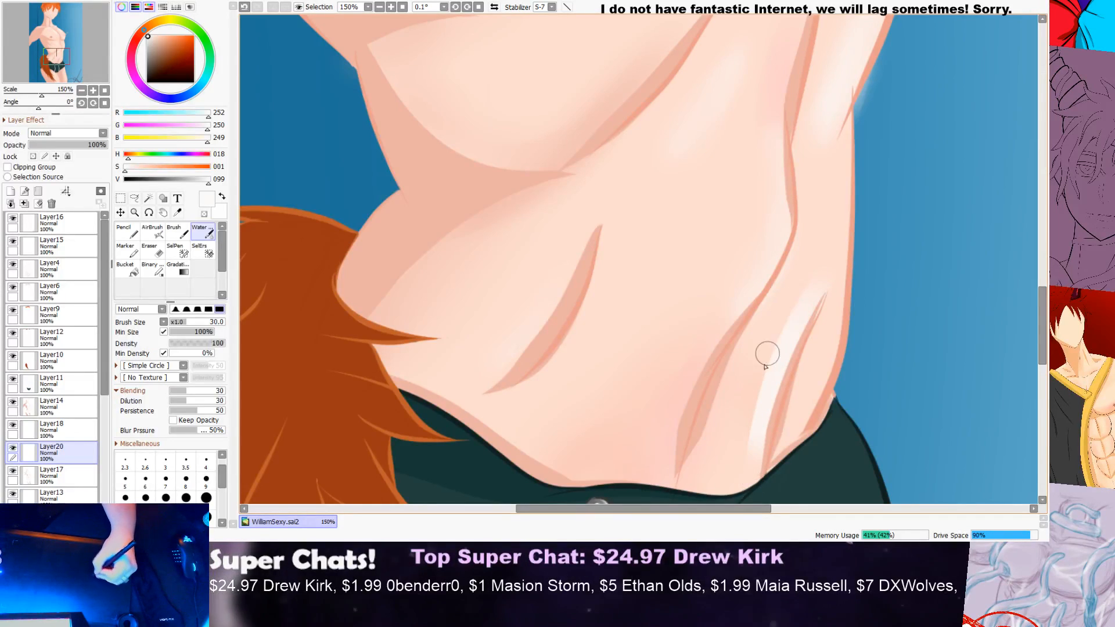
scroll(826, 316, down, 2)
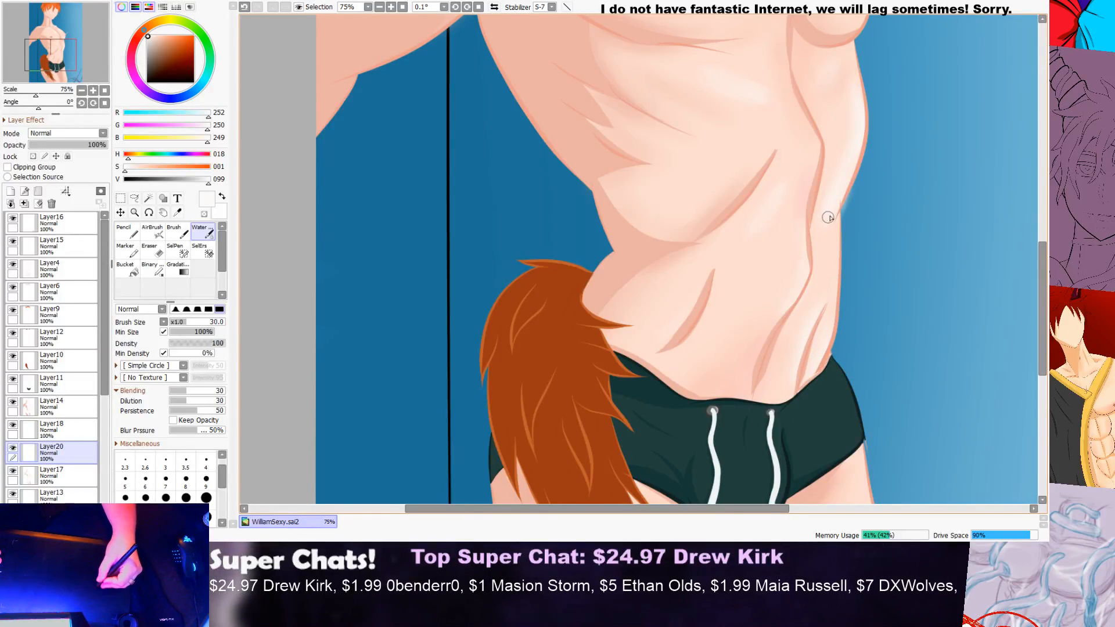
drag(835, 348, 840, 232)
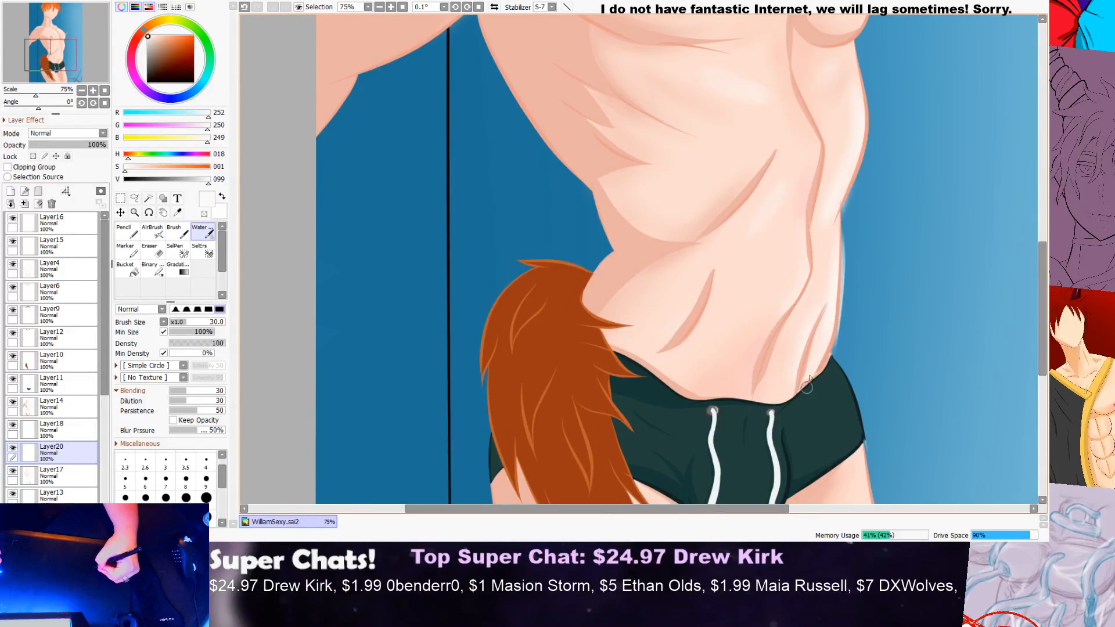
scroll(838, 281, down, 3)
drag(1044, 293, 1030, 316)
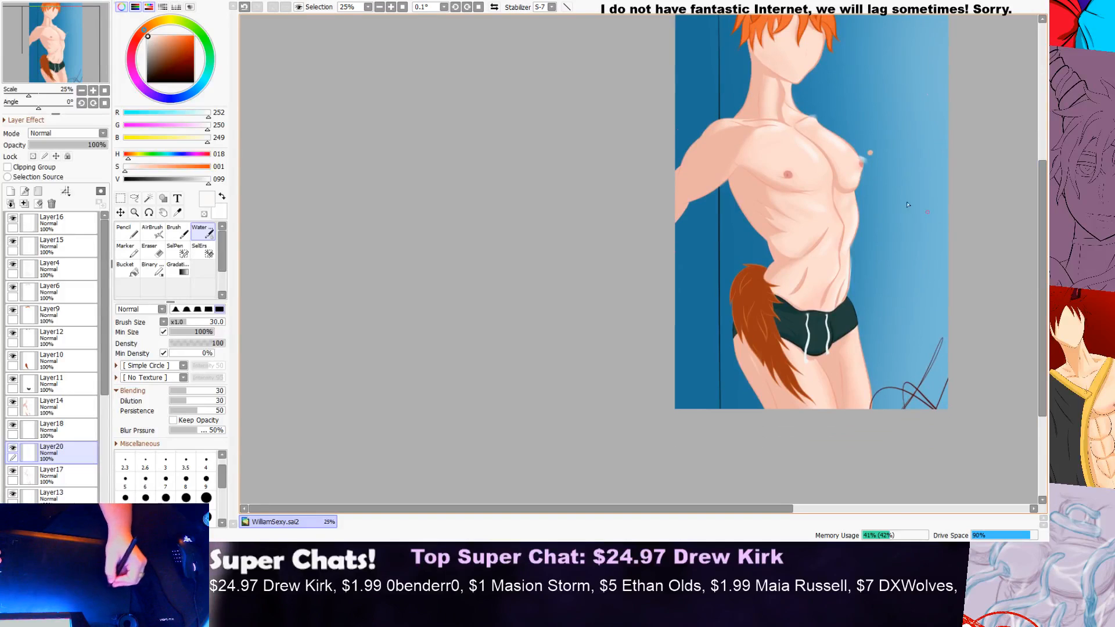
Step: Examine the highlights on the chest, collarbone and shoulder close up and against the whole figure
scroll(736, 176, up, 3)
scroll(675, 136, down, 2)
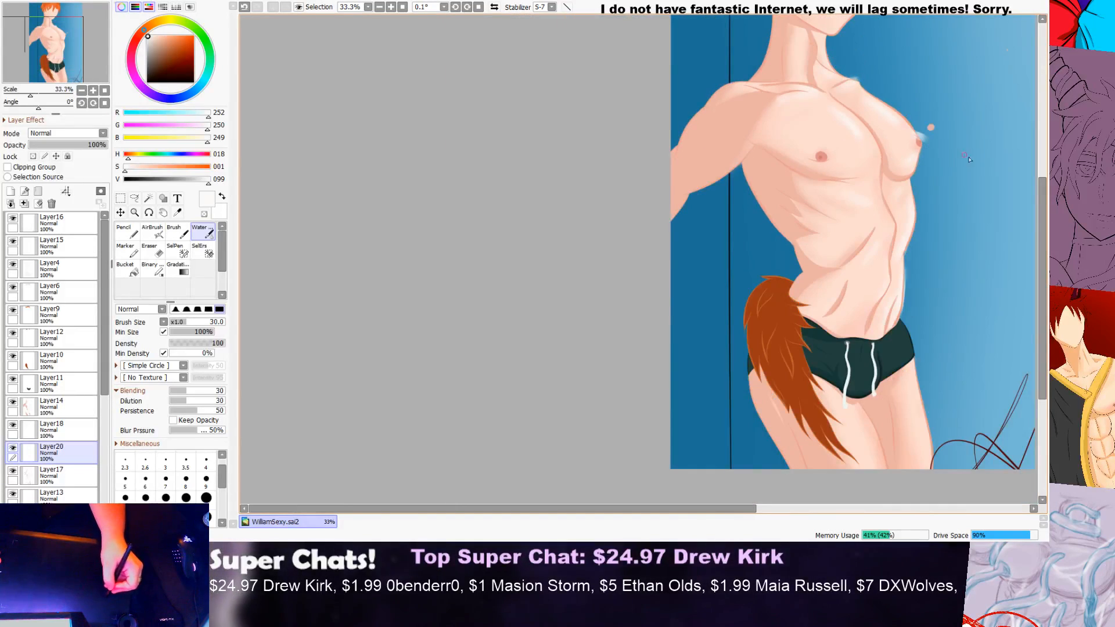
drag(1042, 218, 1037, 165)
scroll(852, 189, up, 4)
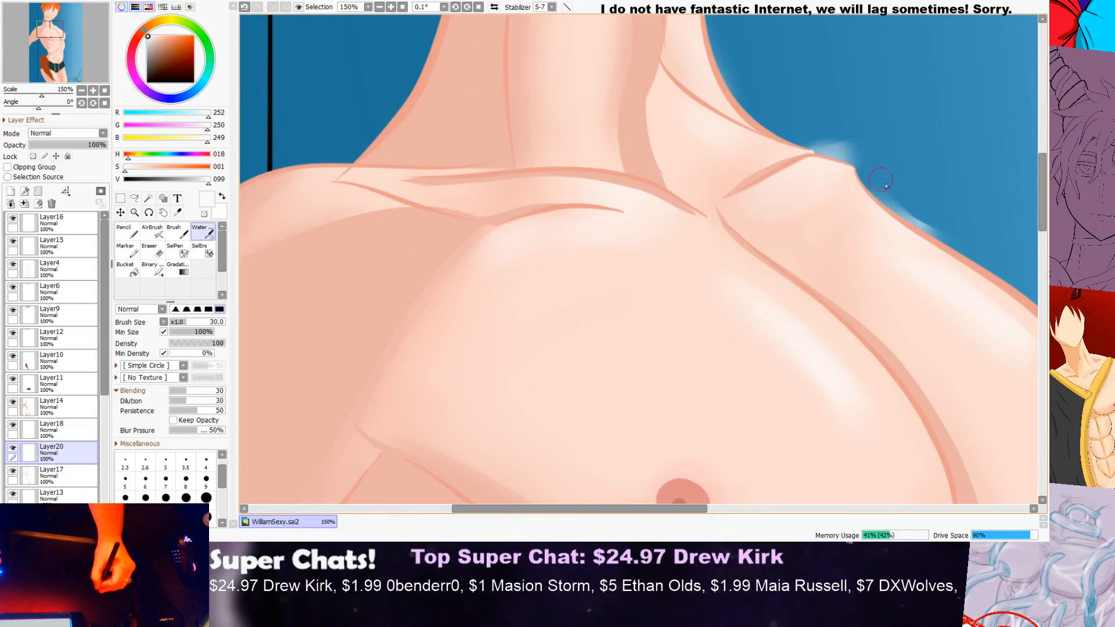
scroll(969, 219, down, 3)
scroll(969, 218, down, 1)
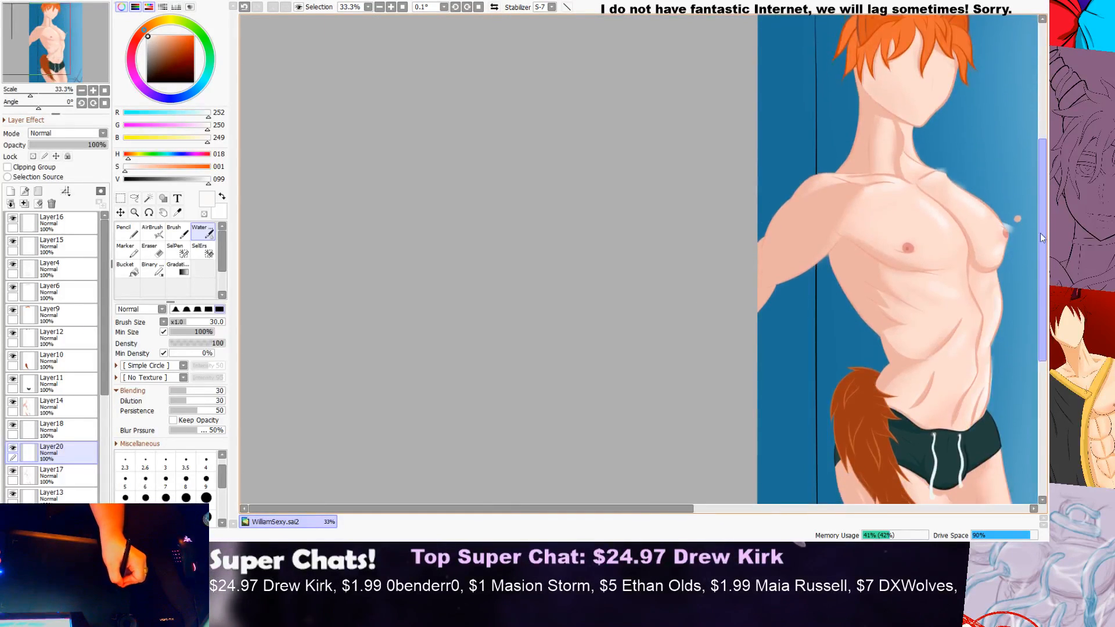
scroll(985, 174, up, 3)
scroll(986, 175, up, 1)
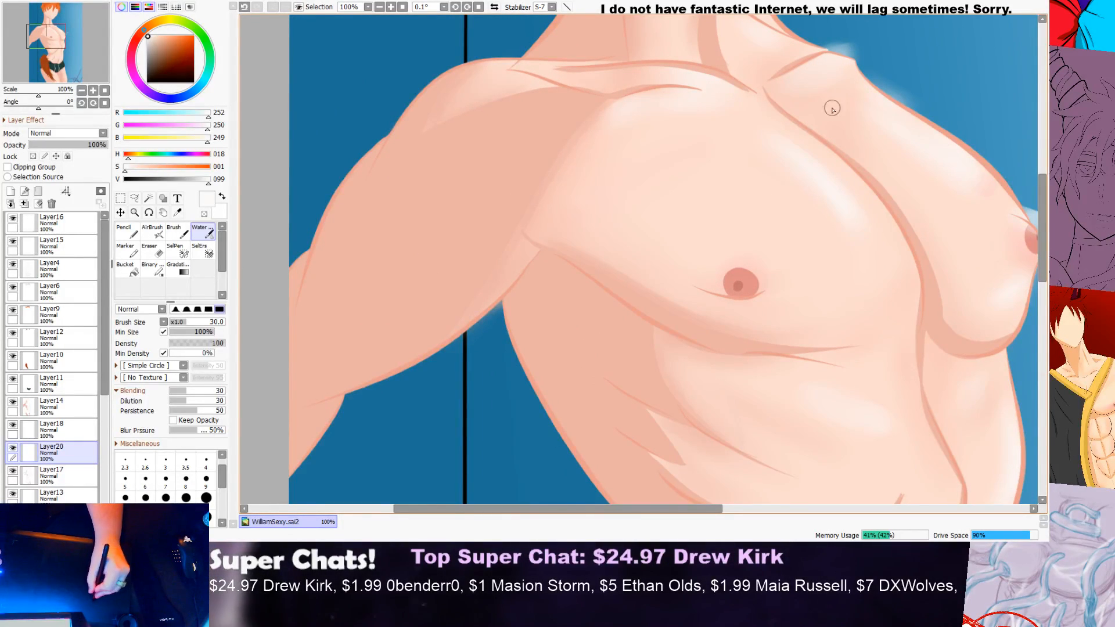
scroll(939, 179, down, 3)
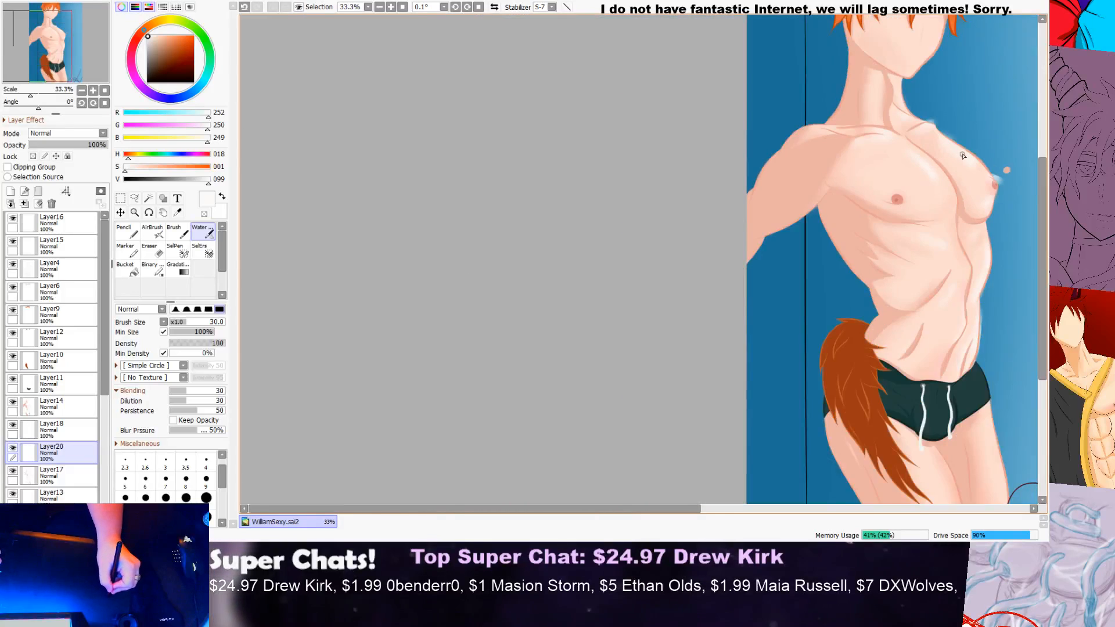
scroll(960, 157, up, 3)
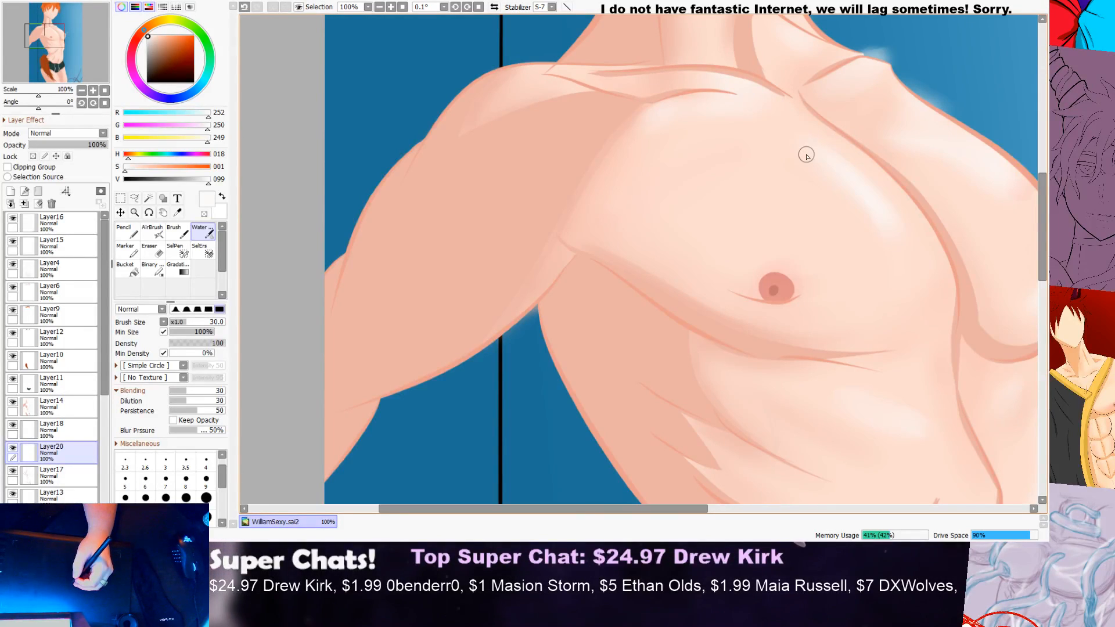
scroll(761, 244, down, 4)
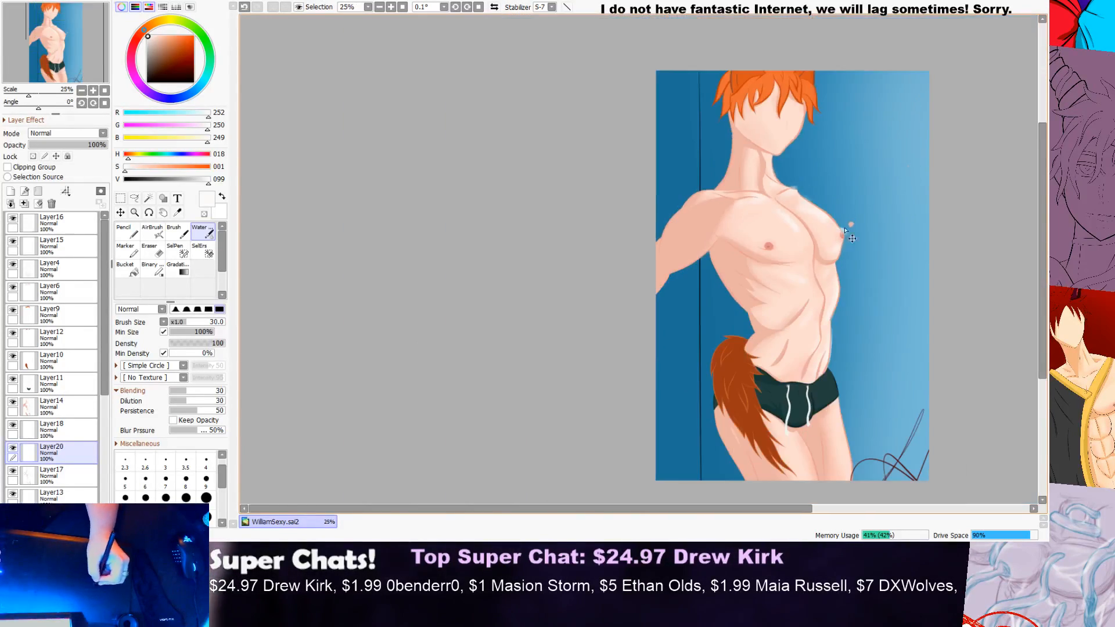
Step: Paint a soft highlight across the upper chest just below the collarbone
scroll(845, 228, up, 6)
drag(609, 251, 511, 249)
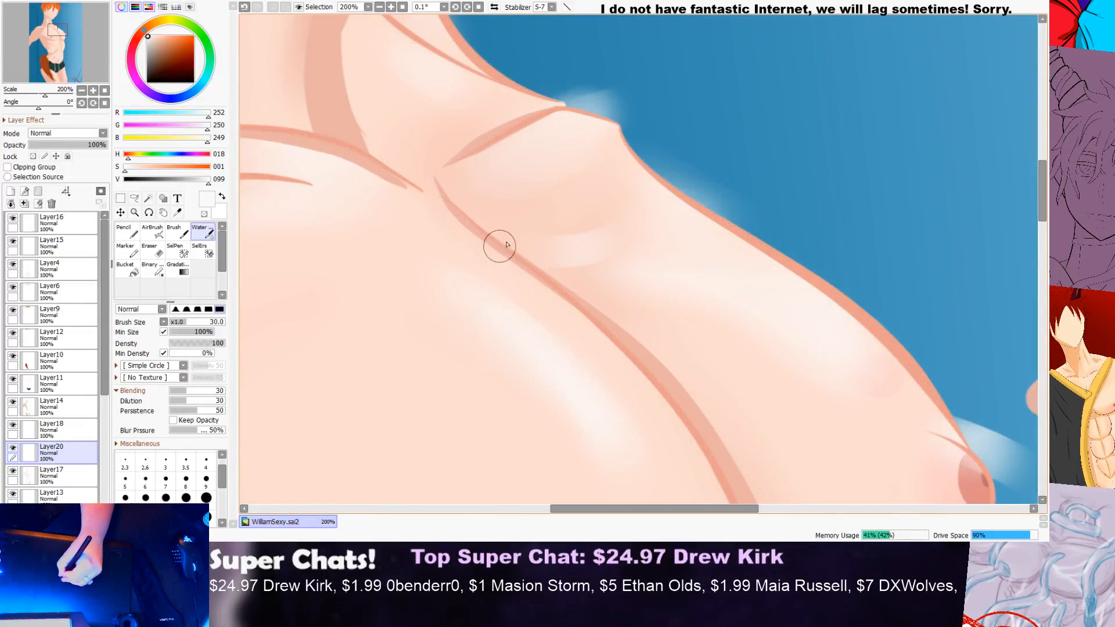
scroll(512, 271, down, 7)
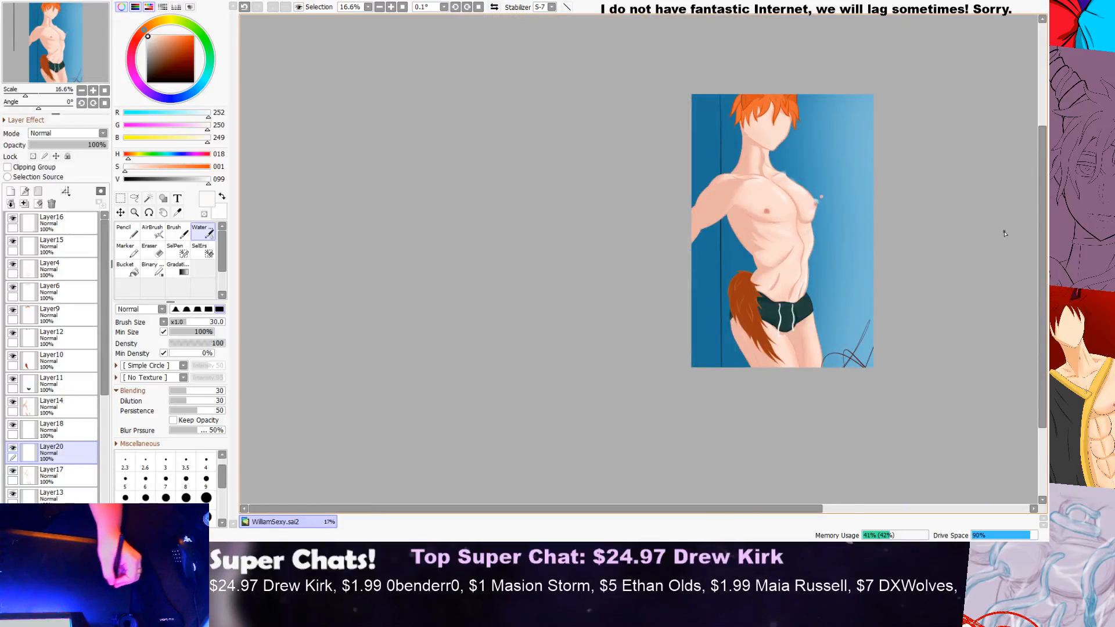
Step: Check the highlights on the lower abdomen and hip just above the shorts' waistband
scroll(1000, 230, up, 2)
drag(1042, 223, 1037, 248)
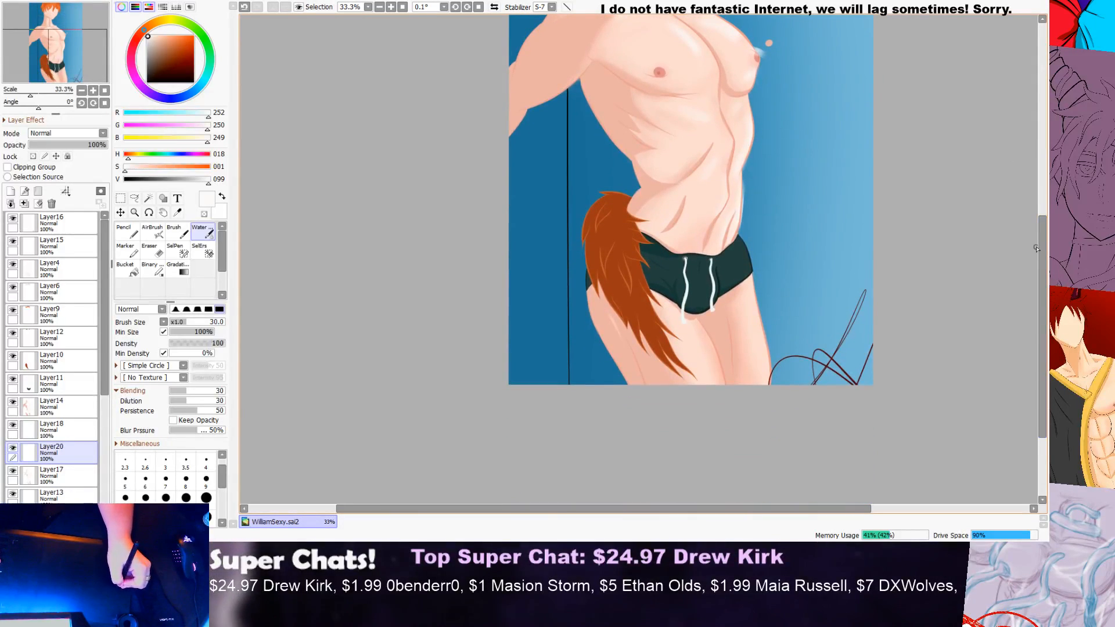
scroll(732, 251, up, 4)
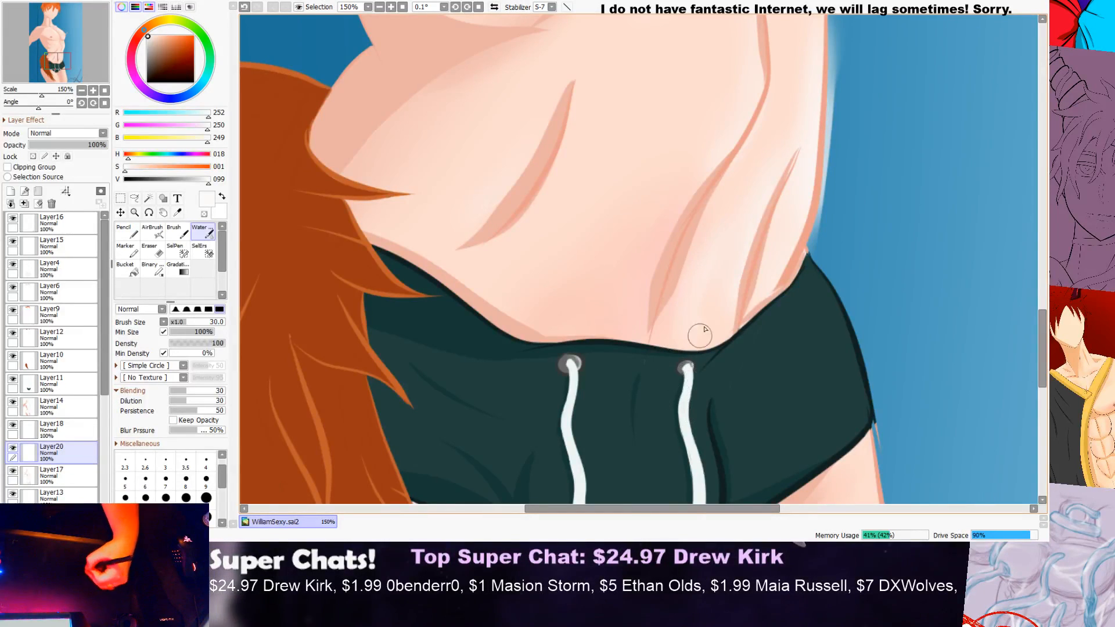
scroll(876, 199, down, 7)
scroll(809, 189, up, 4)
scroll(1007, 205, down, 2)
drag(1042, 241, 1001, 240)
Step: Paint a vertical near-white highlight along the lit side of the neck
scroll(959, 178, up, 1)
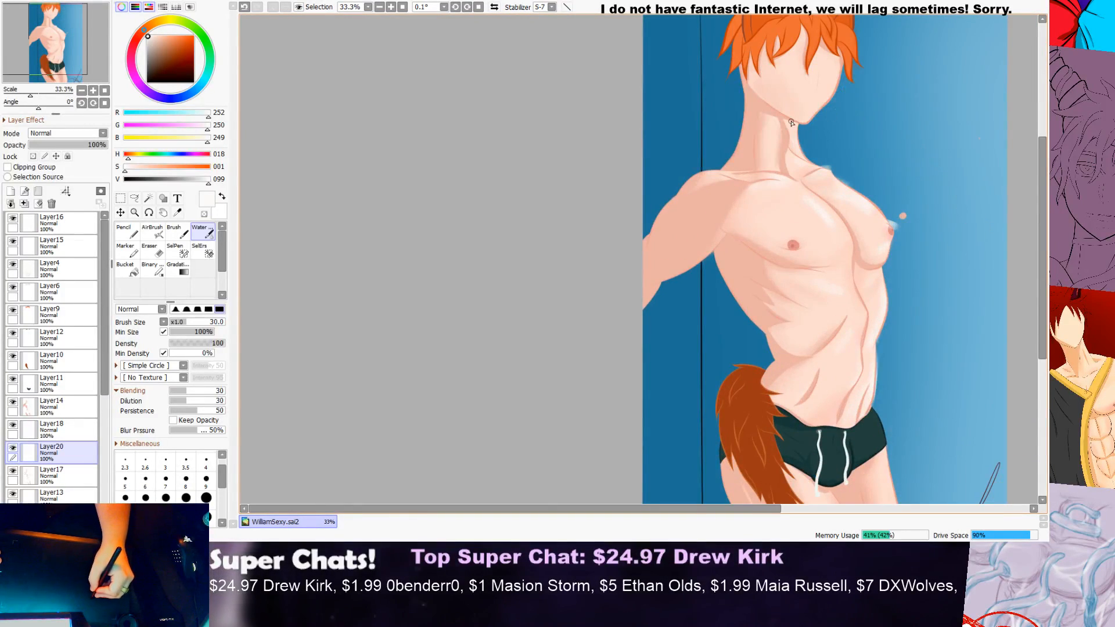
scroll(773, 121, up, 3)
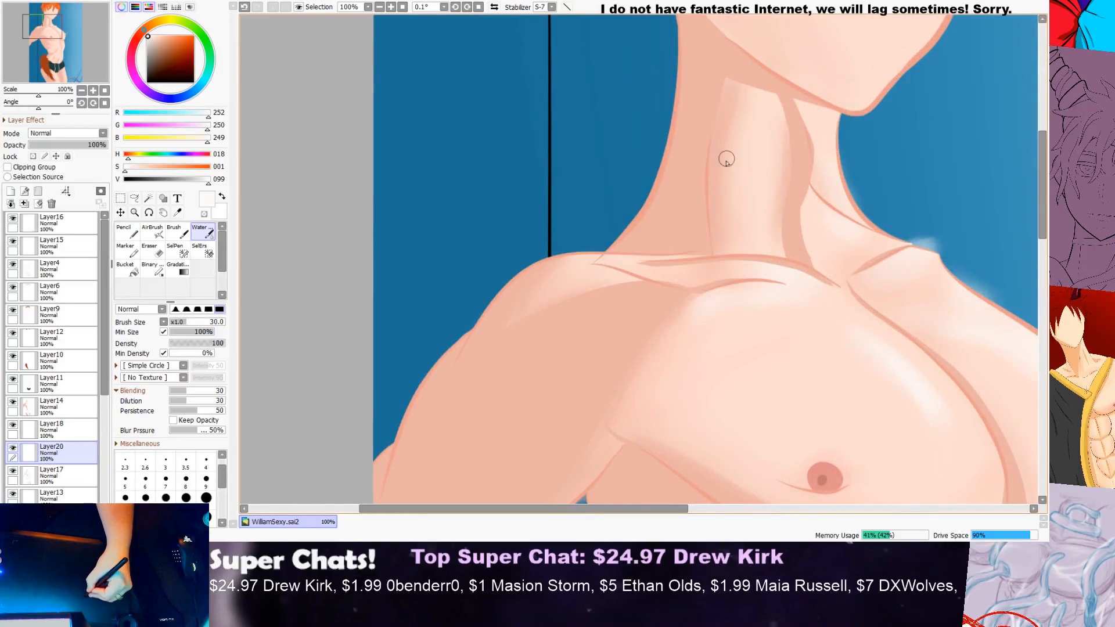
drag(740, 214, 747, 100)
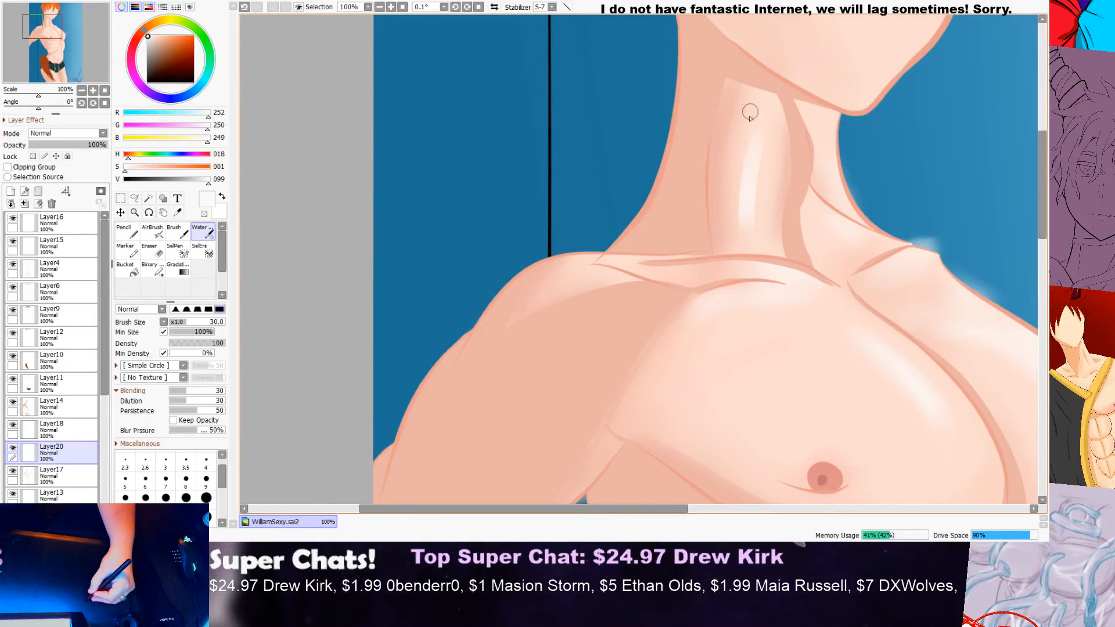
scroll(756, 149, down, 4)
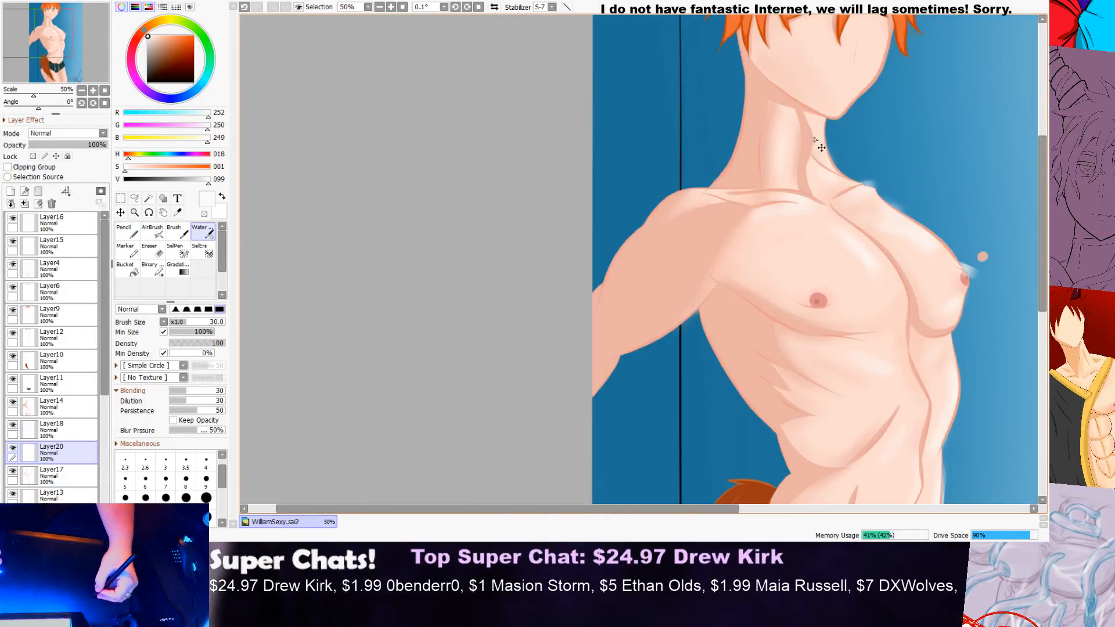
scroll(805, 136, down, 1)
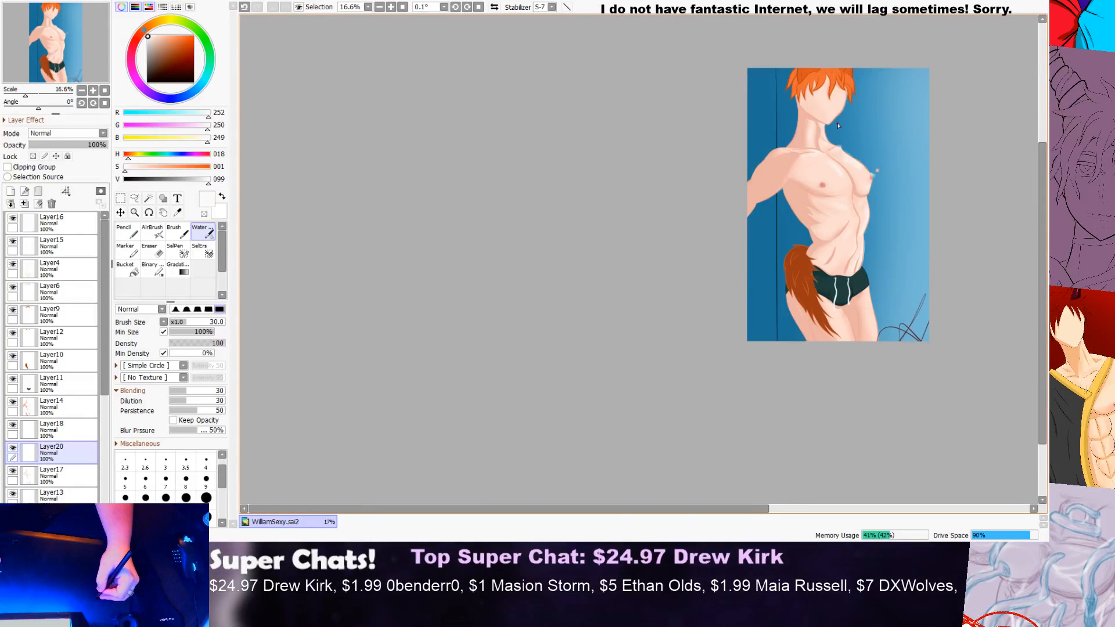
scroll(831, 129, up, 3)
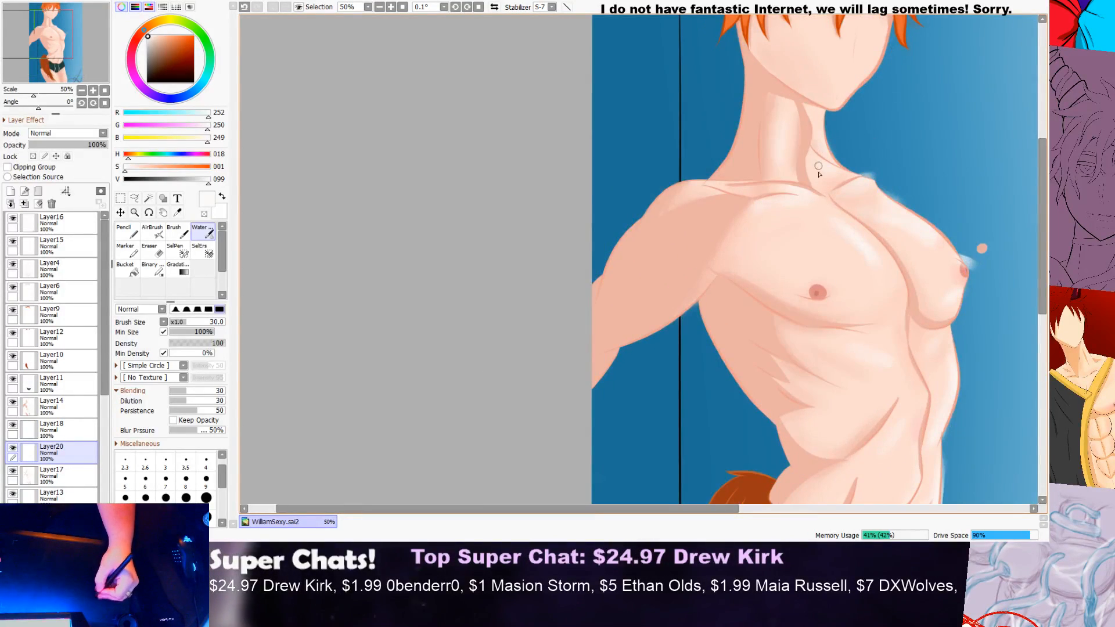
Step: Paint a long near-white highlight down the outer thigh below the shorts, on the side facing the lighter background
drag(1042, 179, 1019, 326)
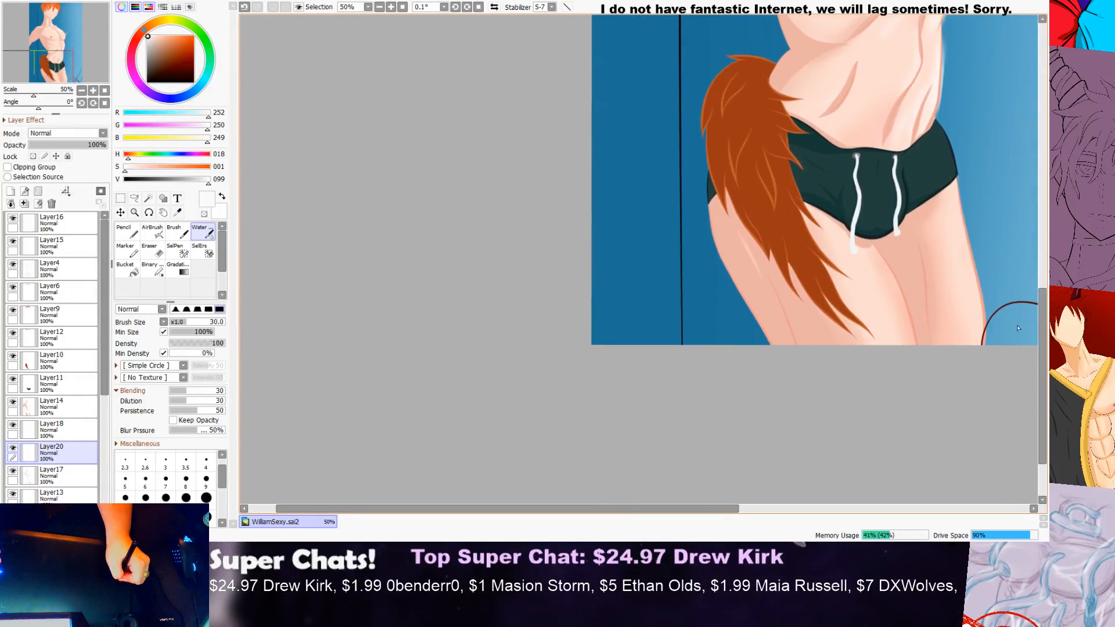
drag(612, 509, 737, 486)
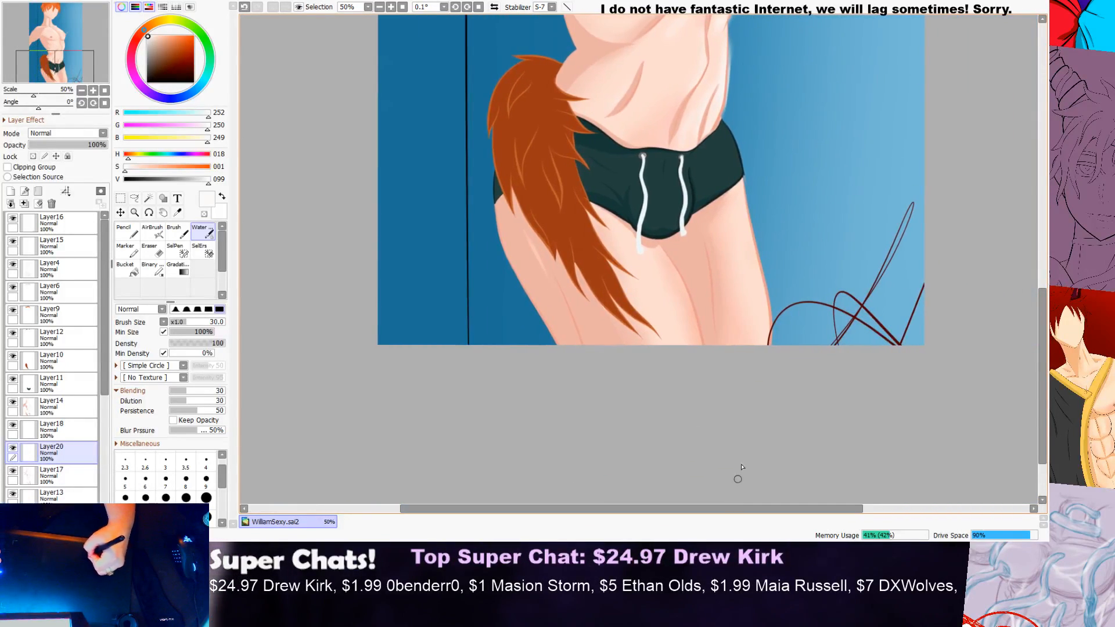
scroll(761, 226, up, 2)
drag(710, 276, 738, 465)
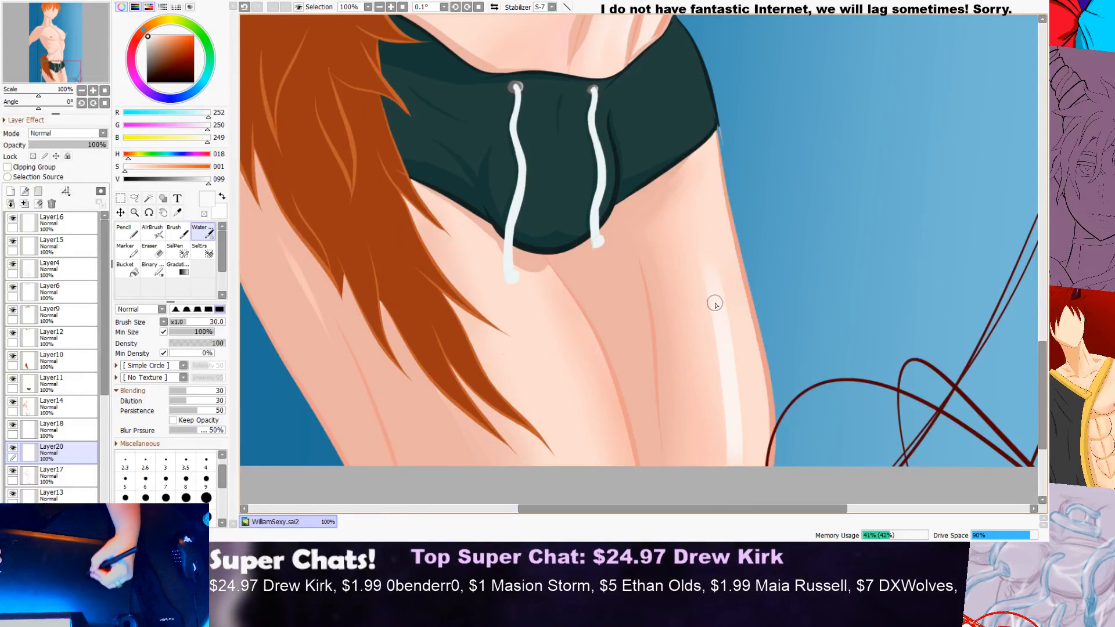
Step: Widen and blend the outer thigh's near-white highlight, extending it up to just below the shorts' hem
drag(706, 284, 723, 447)
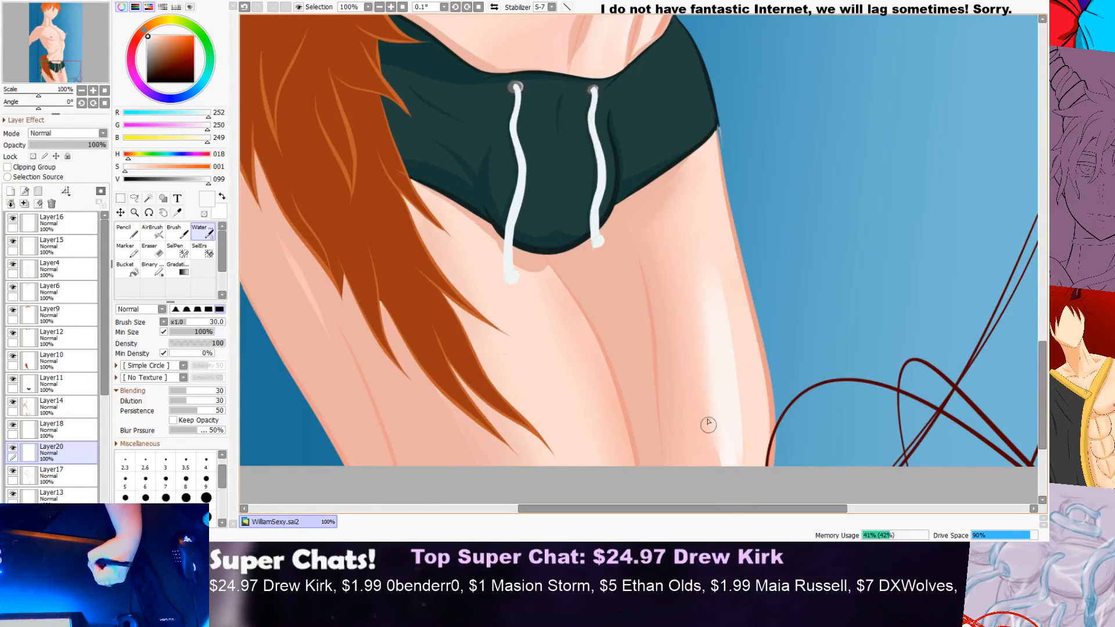
mouse_move(706, 174)
mouse_down()
mouse_move(716, 382)
mouse_move(705, 187)
mouse_move(719, 310)
mouse_up()
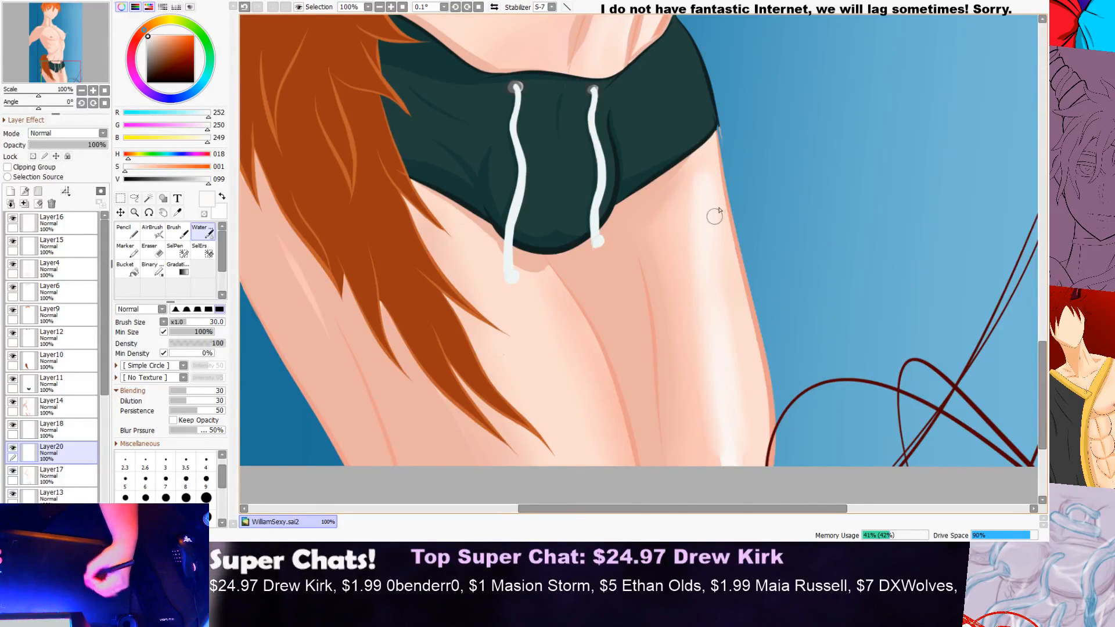
mouse_move(713, 180)
mouse_down()
mouse_move(696, 204)
mouse_move(688, 441)
mouse_up()
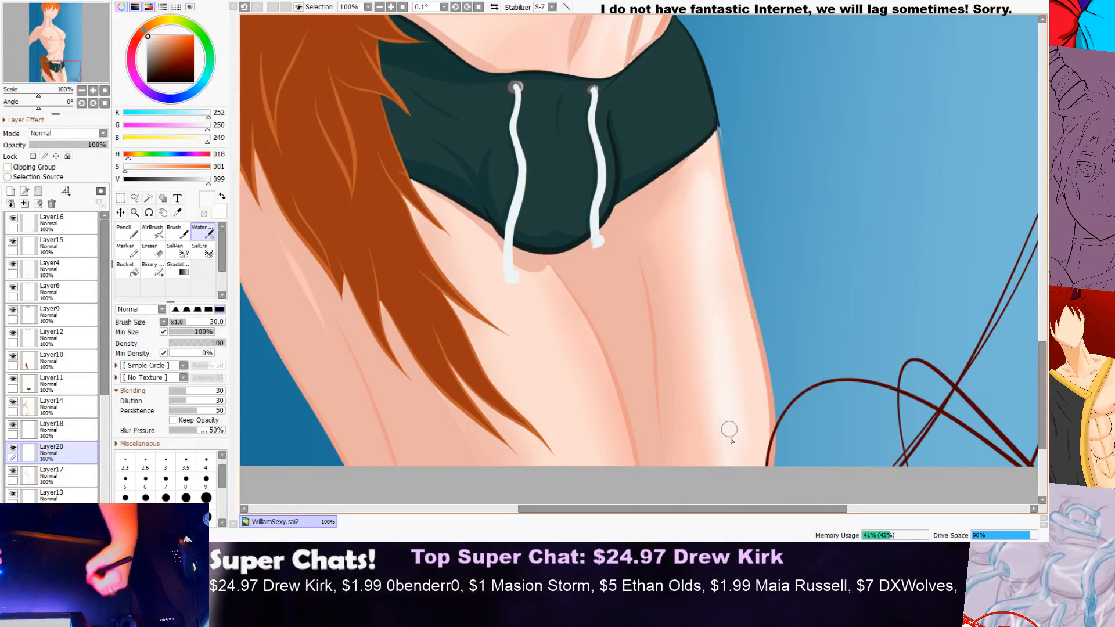
Step: Examine the skin highlights on the thighs, lower abdomen and torso both close up and across the whole figure
scroll(761, 454, down, 8)
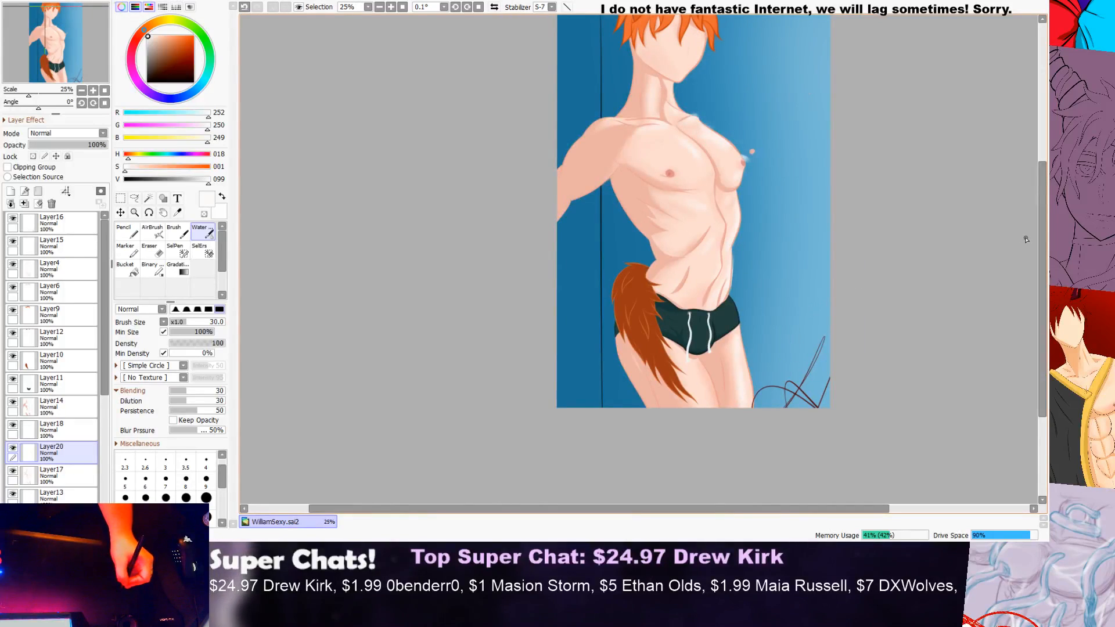
drag(1043, 248, 1043, 276)
scroll(645, 292, up, 2)
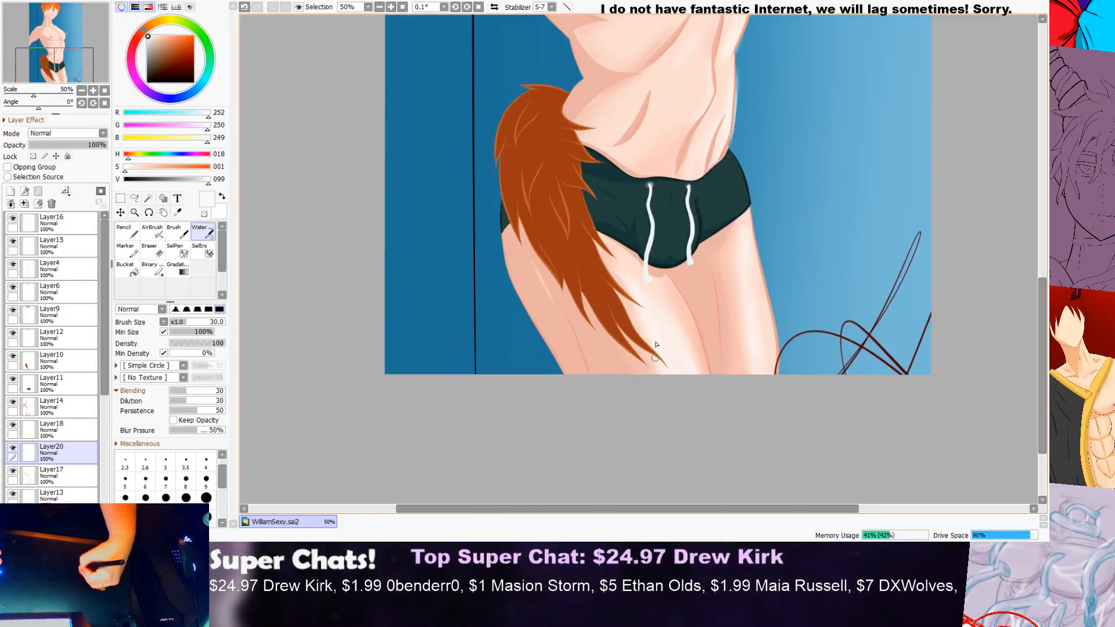
scroll(716, 355, down, 4)
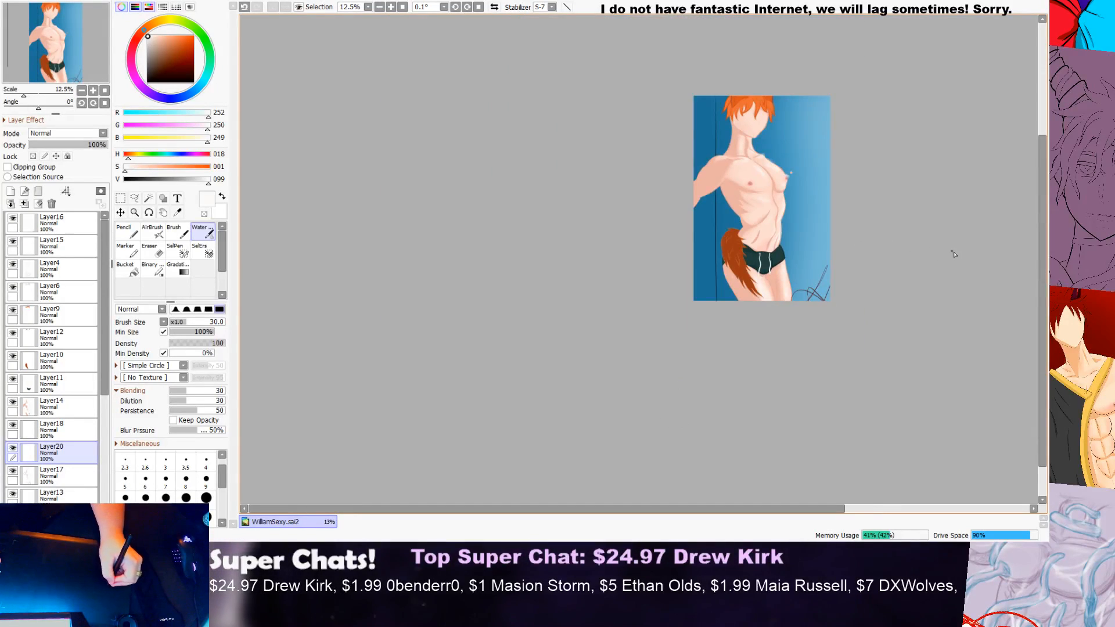
scroll(766, 290, up, 2)
scroll(751, 298, up, 1)
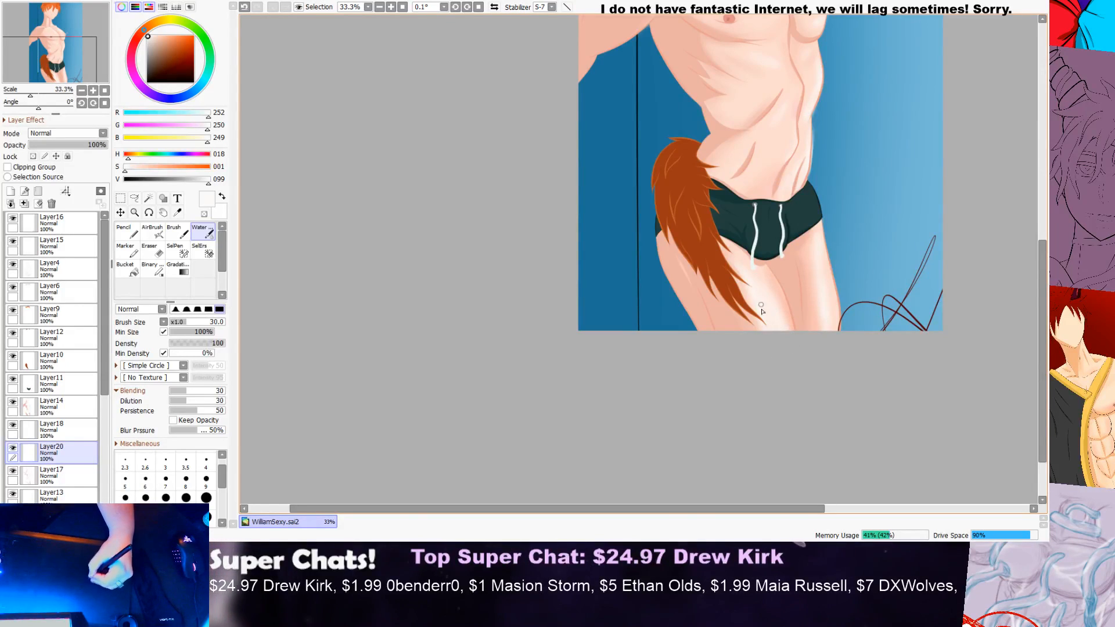
scroll(829, 377, down, 3)
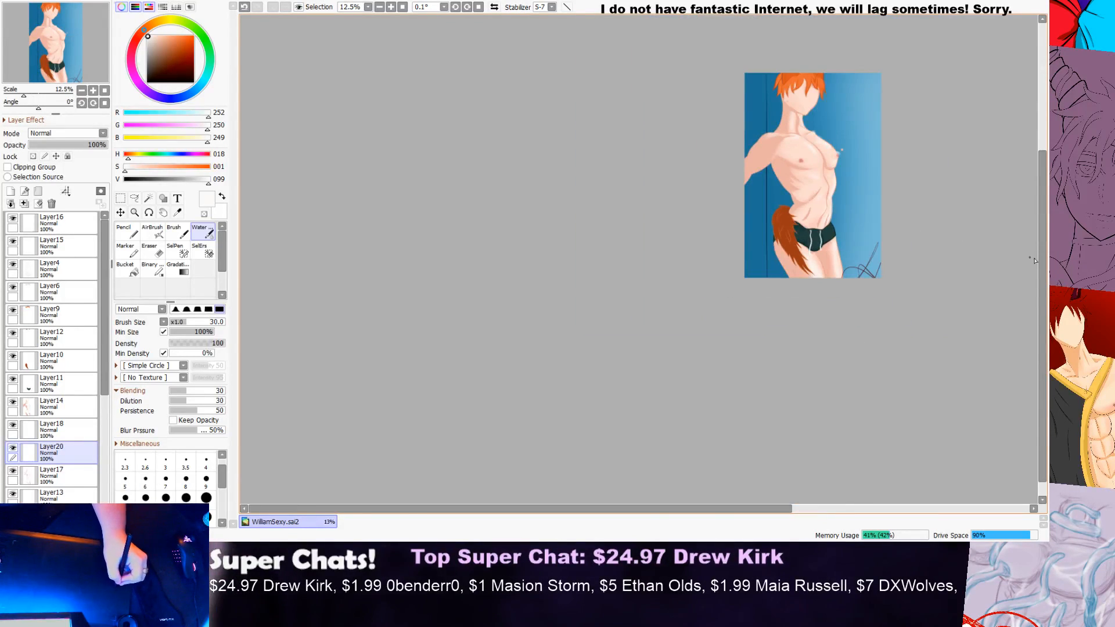
scroll(782, 332, up, 7)
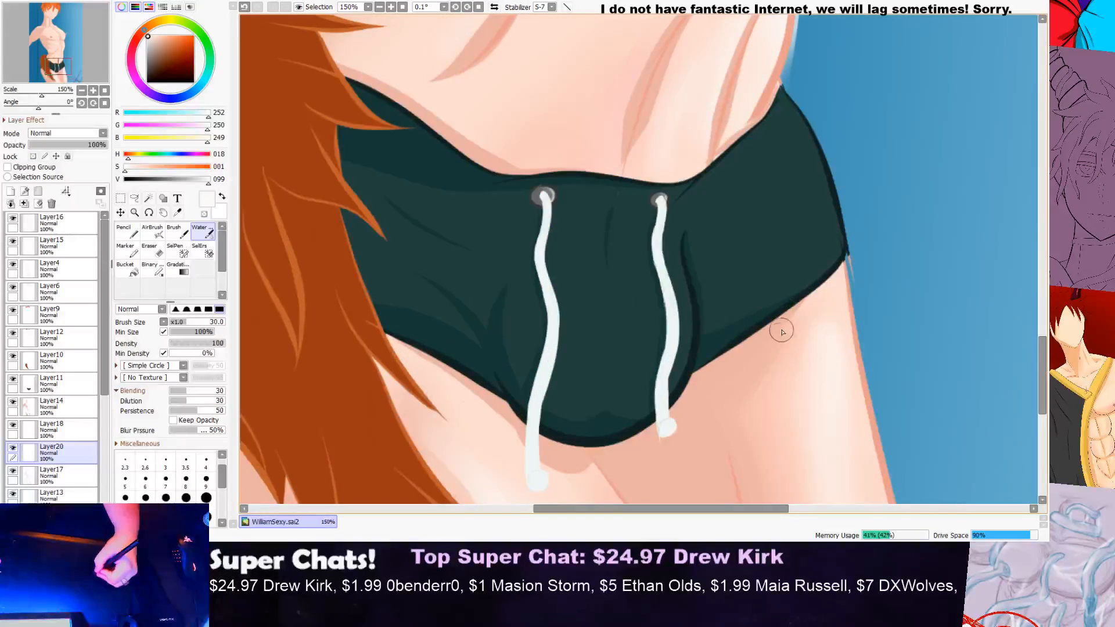
scroll(831, 250, down, 3)
mouse_move(1043, 284)
mouse_down()
mouse_move(1049, 229)
mouse_move(1037, 280)
mouse_up()
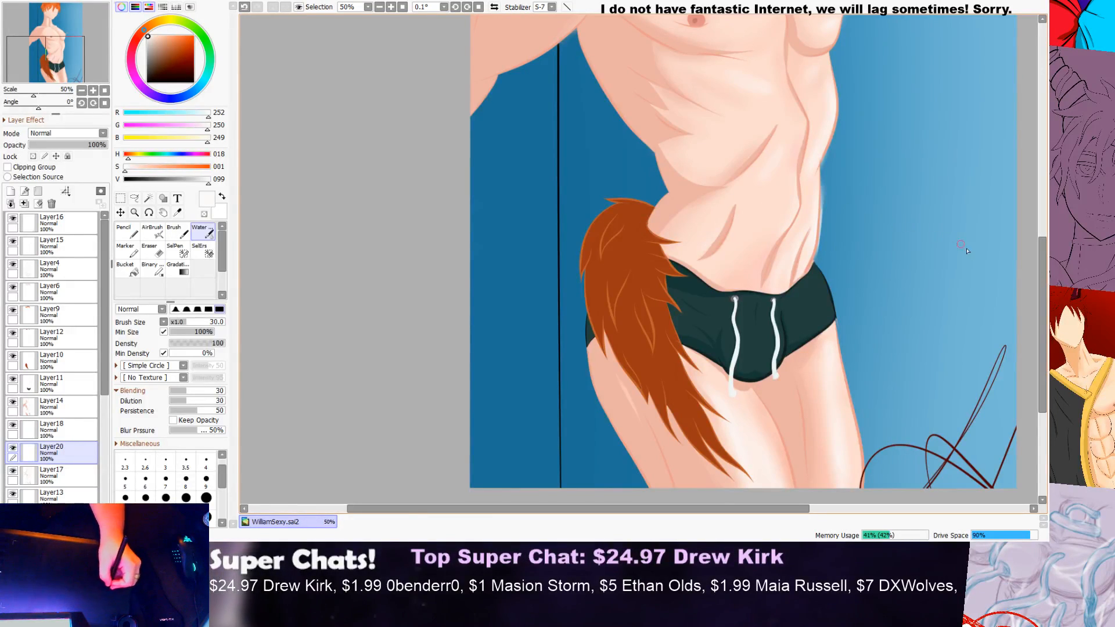
drag(1042, 288, 1042, 270)
scroll(784, 290, up, 3)
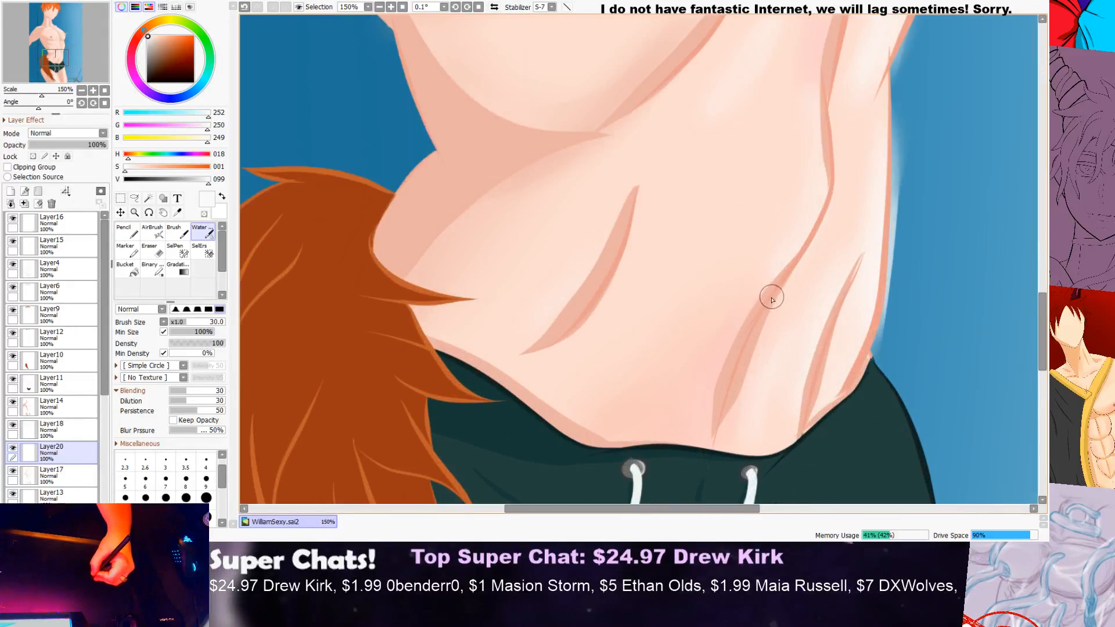
scroll(761, 303, down, 5)
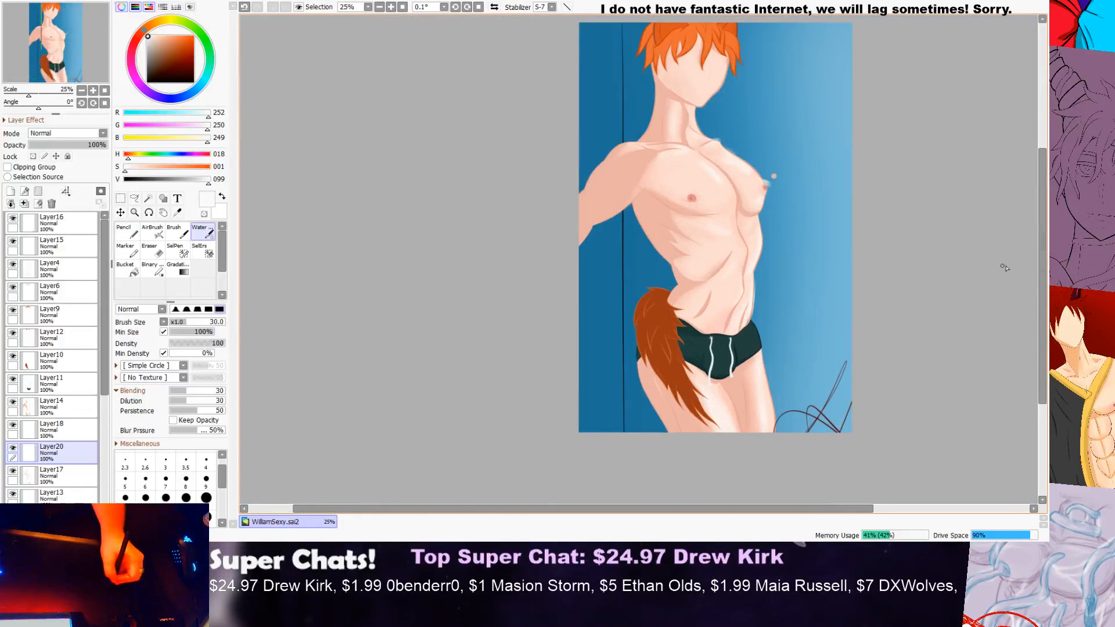
drag(1043, 252, 1018, 268)
scroll(772, 331, up, 2)
scroll(665, 339, up, 1)
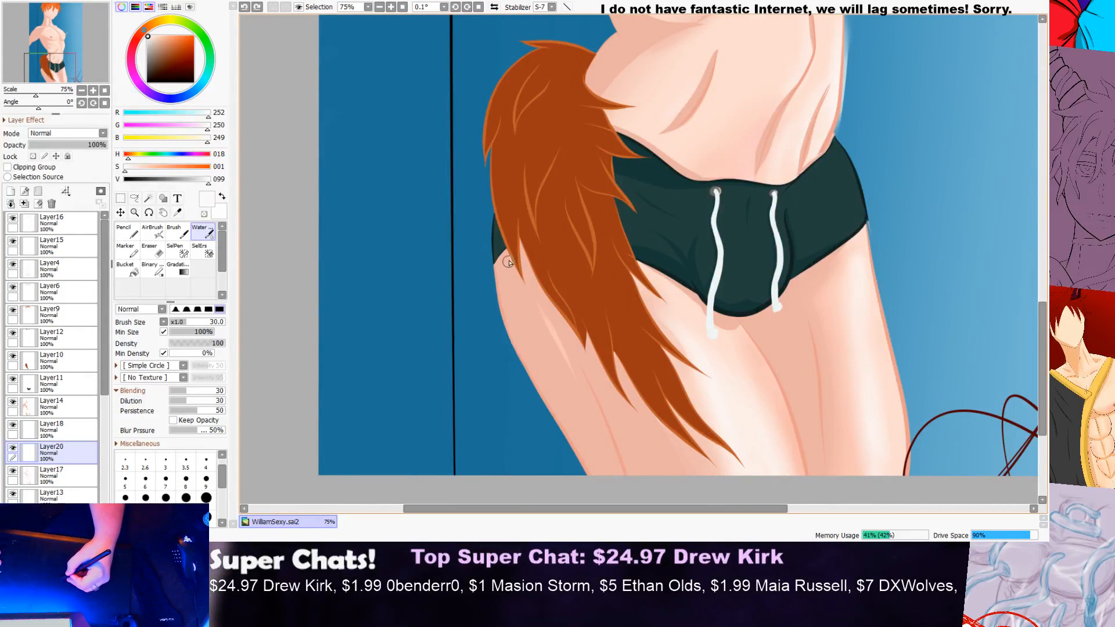
scroll(507, 263, down, 2)
scroll(1043, 221, up, 4)
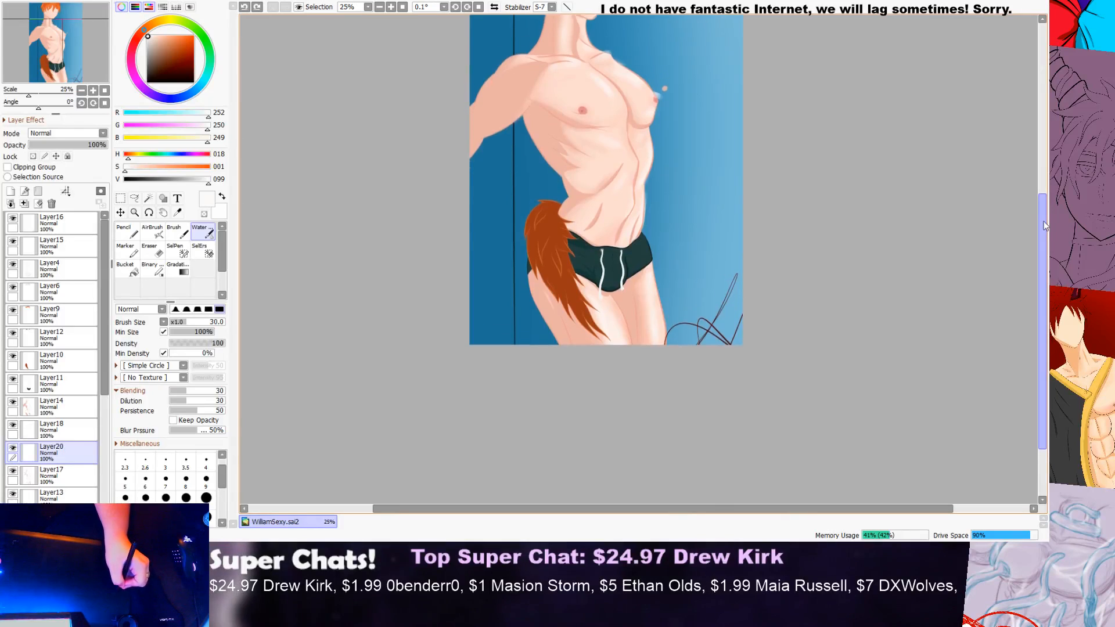
Step: Paint a soft near-white highlight on the near side of the chest, between the shoulder and the nipple
drag(1045, 193, 1046, 193)
scroll(741, 185, up, 4)
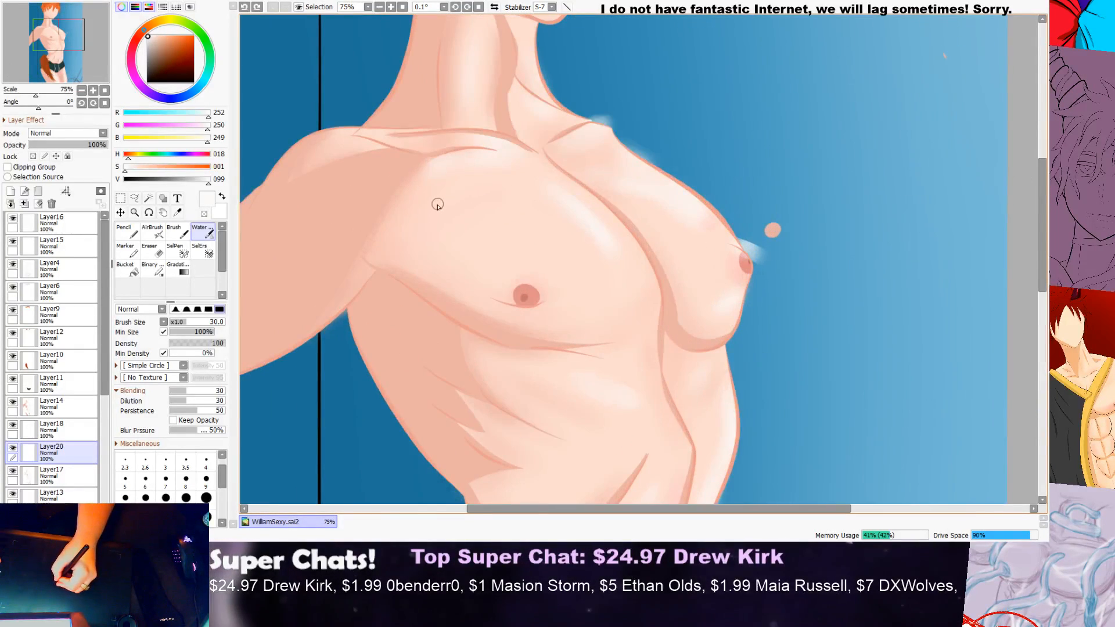
mouse_move(433, 223)
mouse_down()
mouse_move(453, 200)
mouse_move(403, 254)
mouse_up()
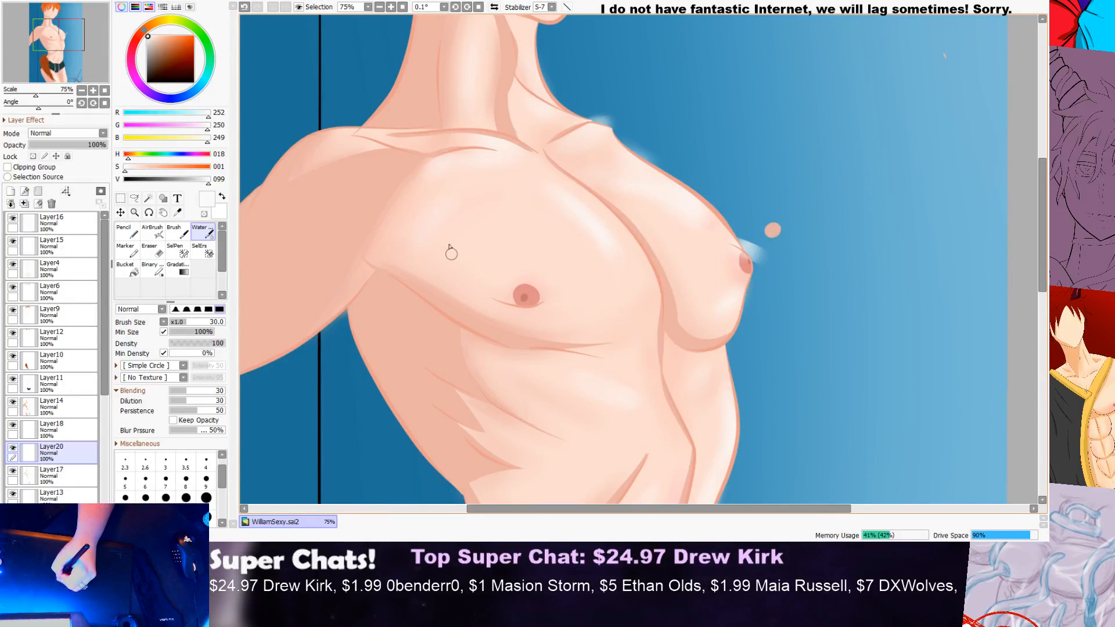
scroll(471, 185, down, 6)
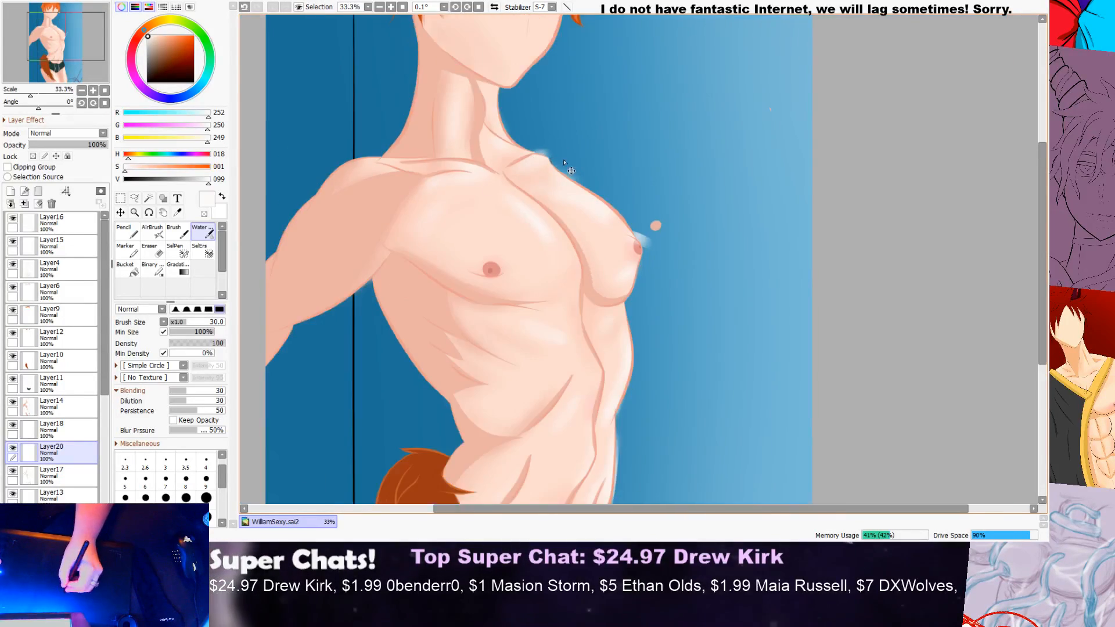
Step: Try a small near-white stroke on Layer4 along the outer edge of the far nipple
scroll(618, 140, up, 6)
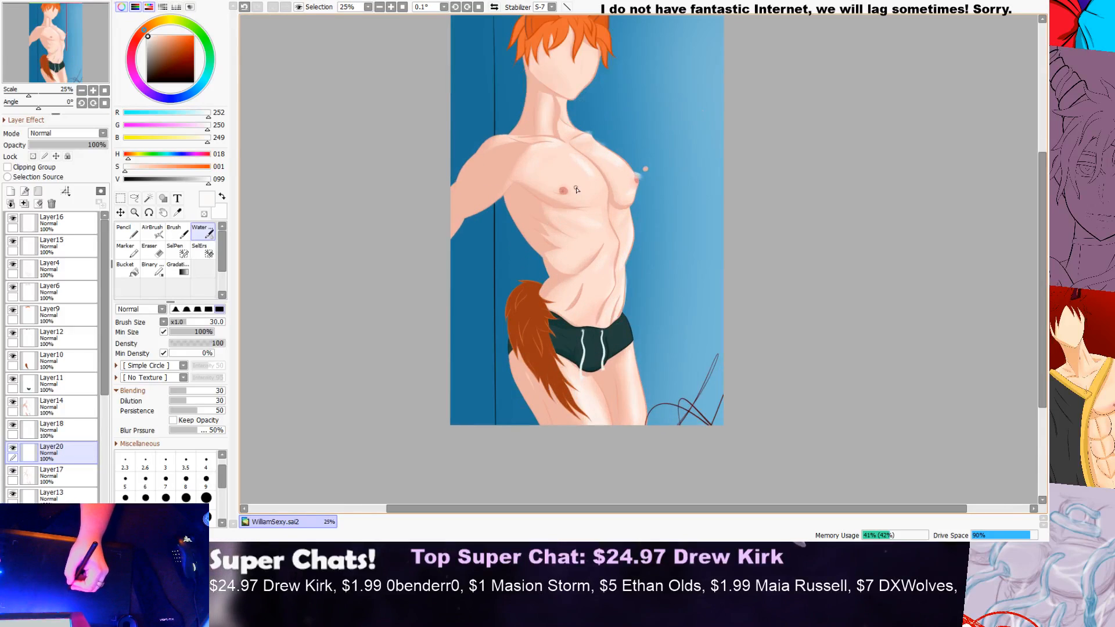
scroll(661, 172, down, 2)
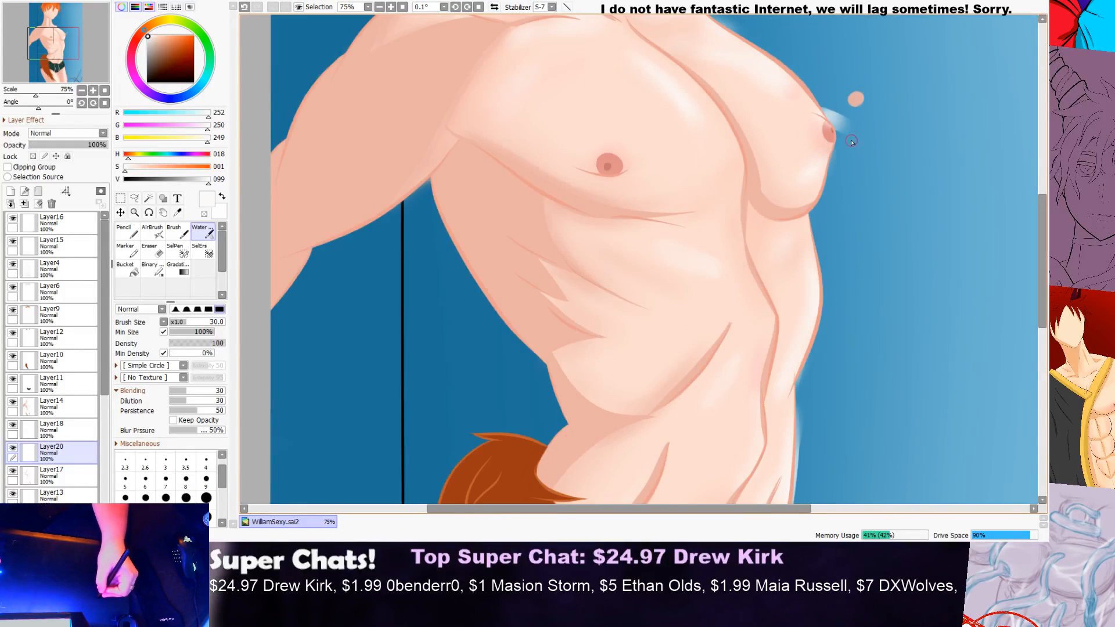
scroll(834, 110, up, 4)
scroll(830, 105, down, 2)
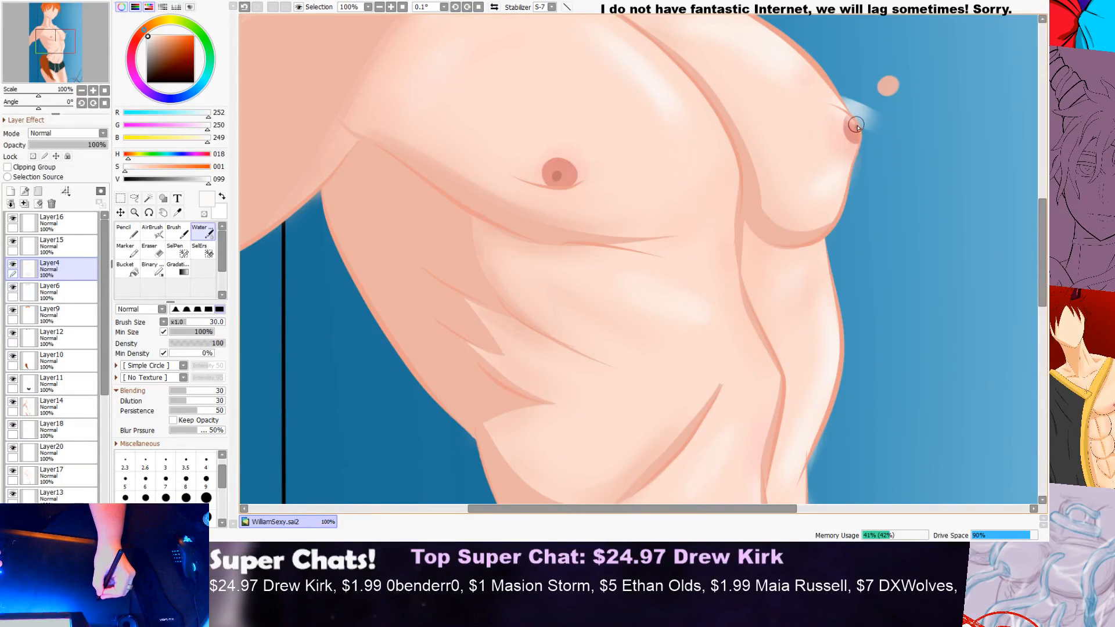
drag(855, 115, 858, 113)
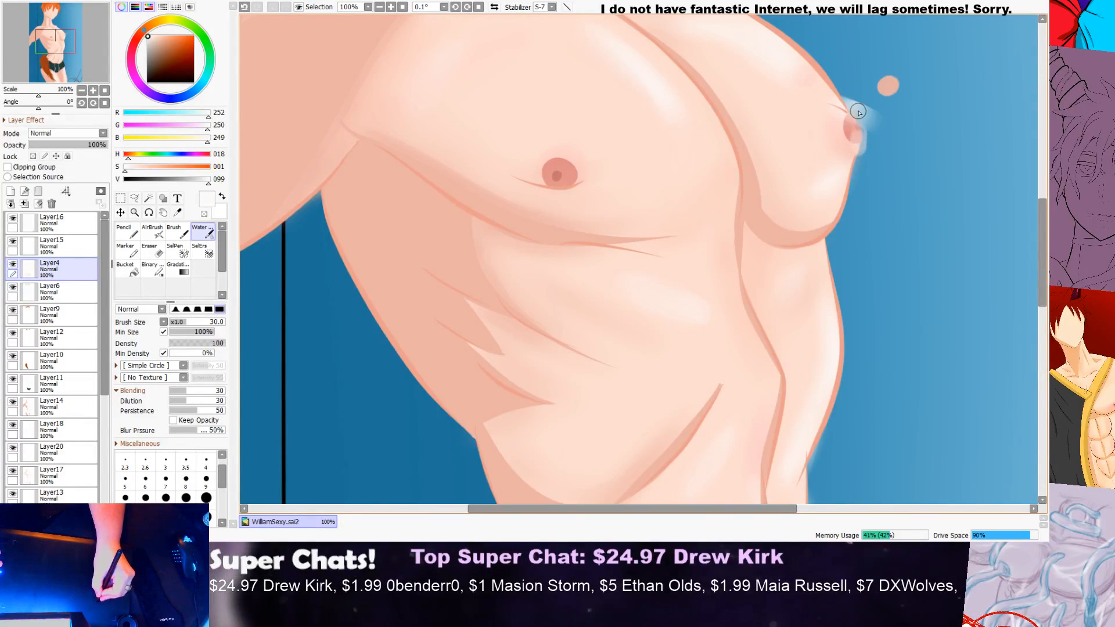
scroll(878, 120, up, 1)
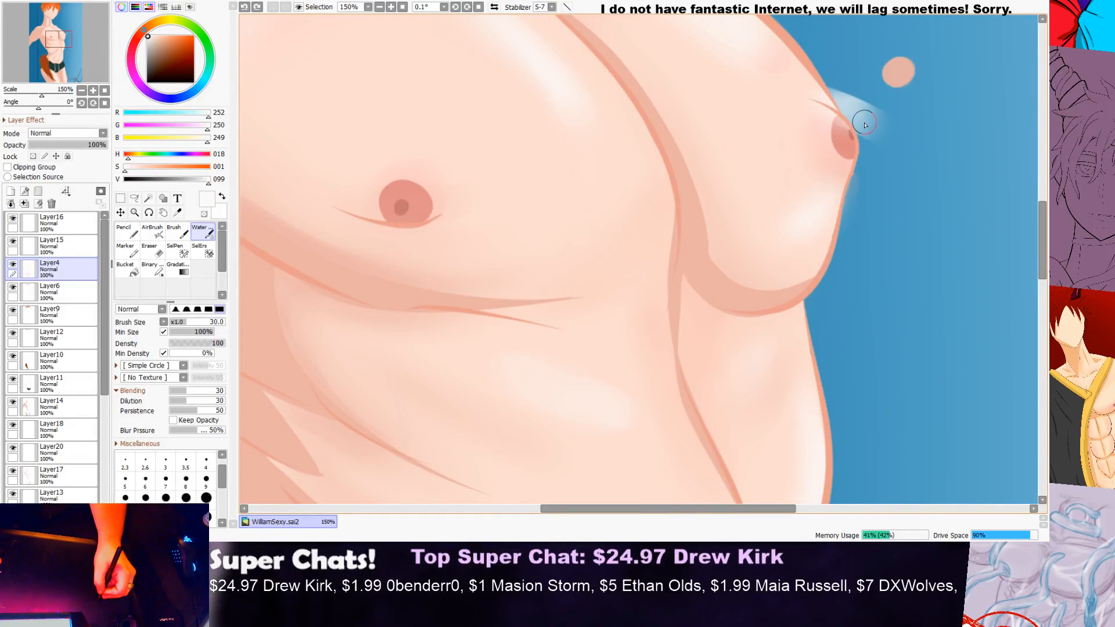
scroll(857, 137, down, 4)
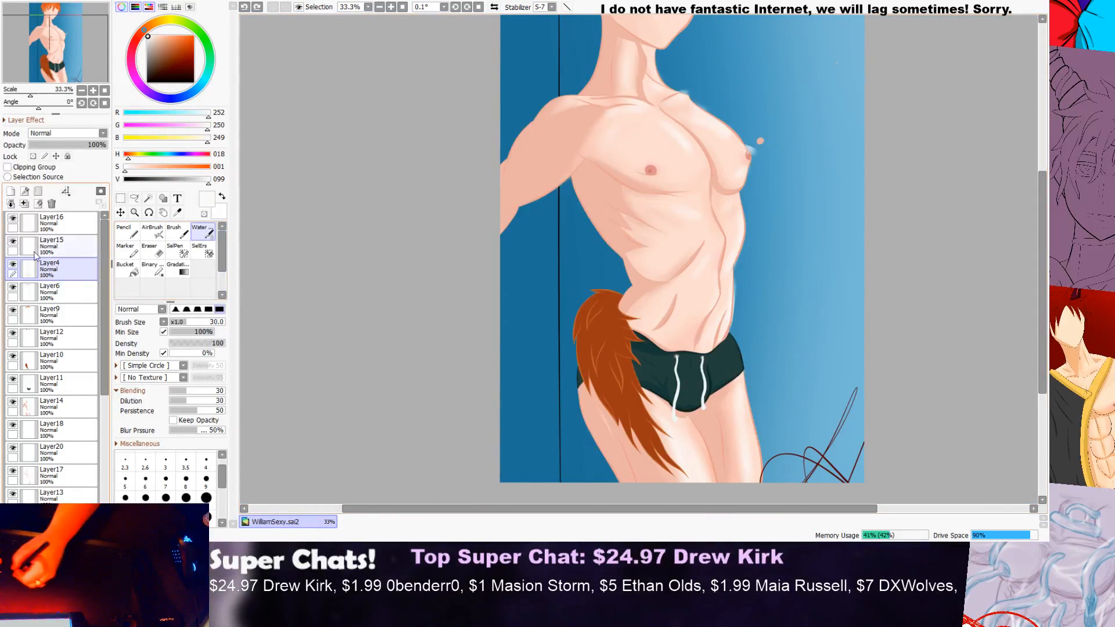
Step: Toggle Layer4's visibility to check what it contains, and select Layer15
click(13, 265)
click(13, 265)
click(13, 265)
click(13, 265)
click(13, 265)
click(13, 265)
click(51, 246)
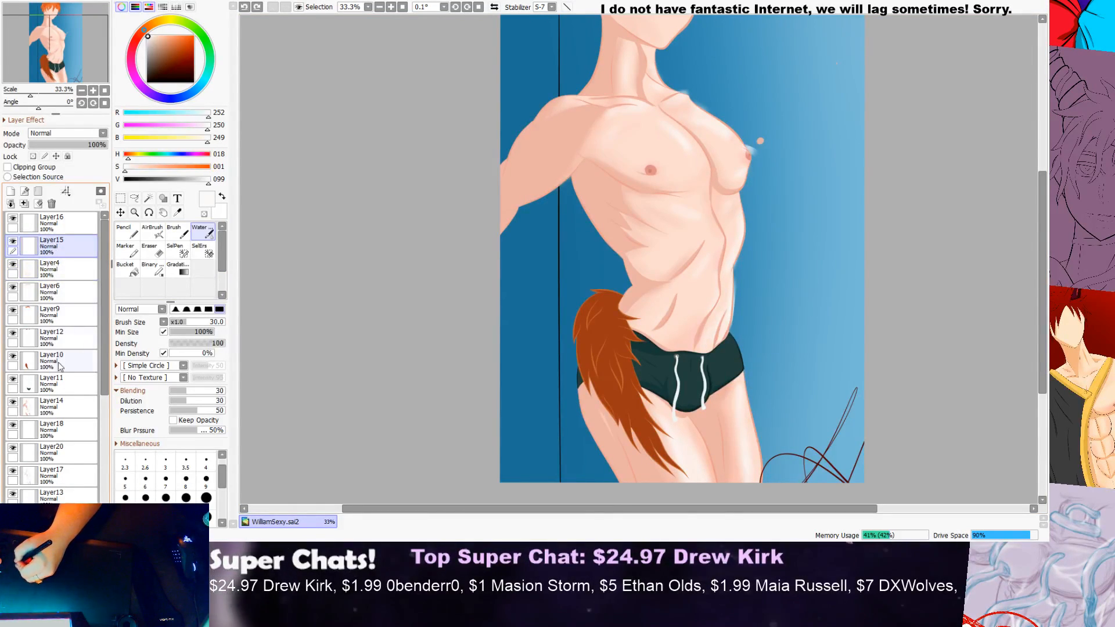
Step: Compare the figure with and without the highlights on Layer20, and lower that layer's opacity to 72%
click(64, 406)
click(64, 454)
click(12, 450)
click(12, 450)
click(14, 450)
click(13, 450)
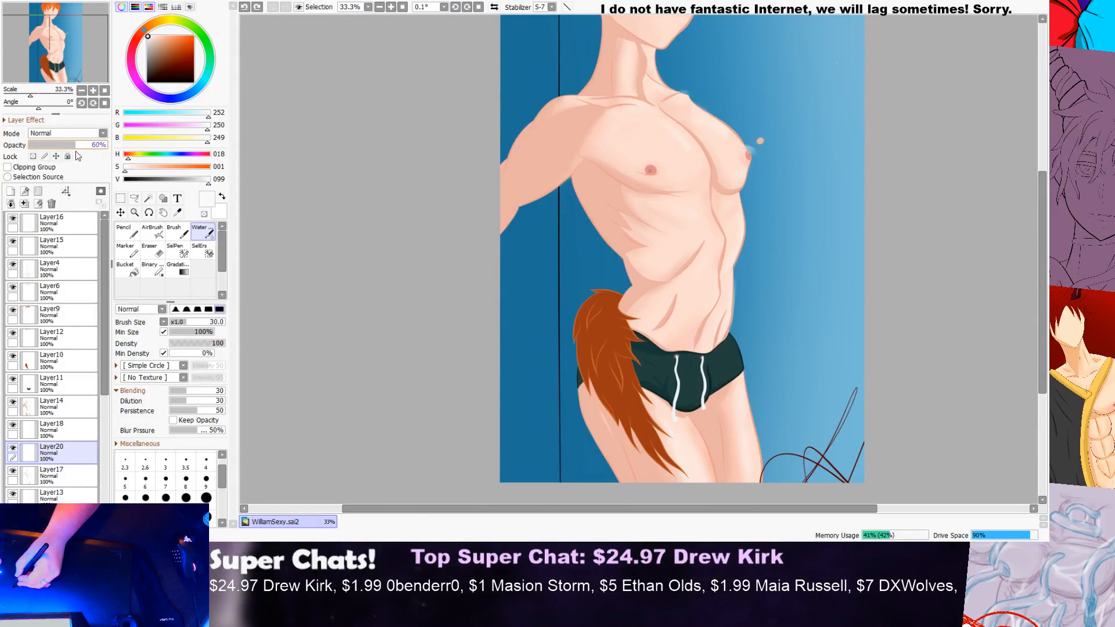
drag(85, 155, 86, 155)
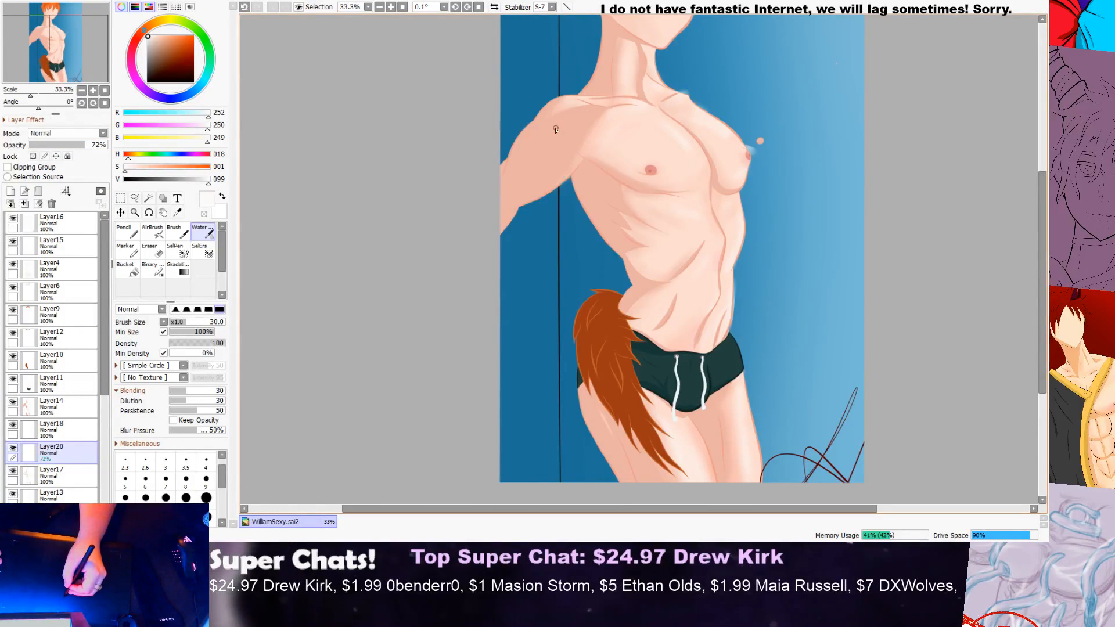
Step: Erase the highlight spill on the blue background beside the far nipple on Layer20 with a size 20 Eraser
scroll(796, 193, up, 3)
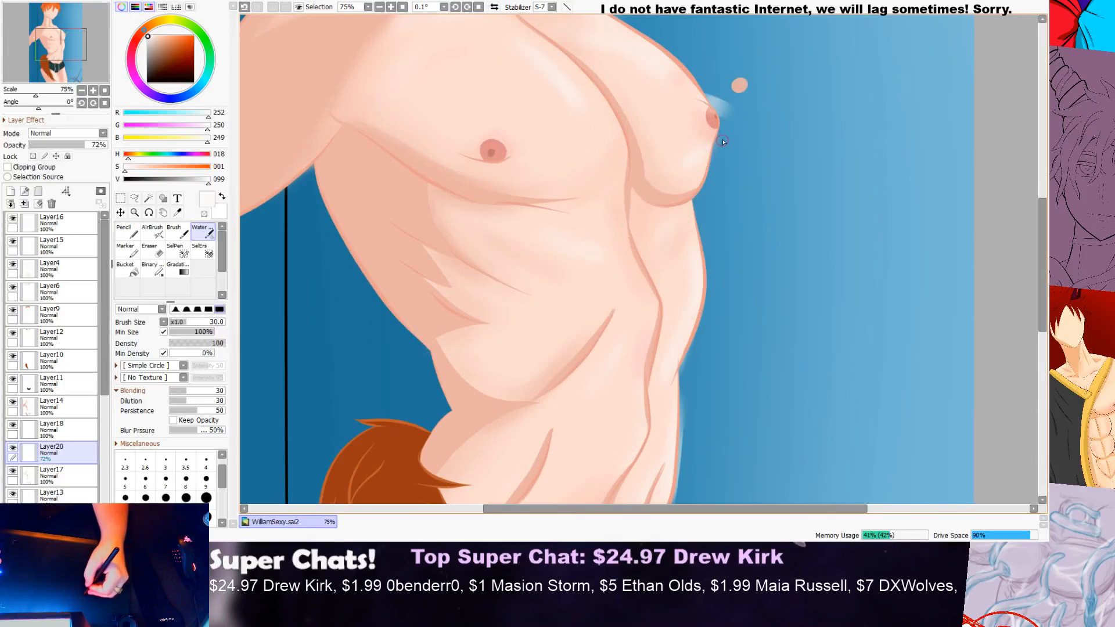
drag(1043, 240, 1042, 198)
scroll(760, 275, up, 3)
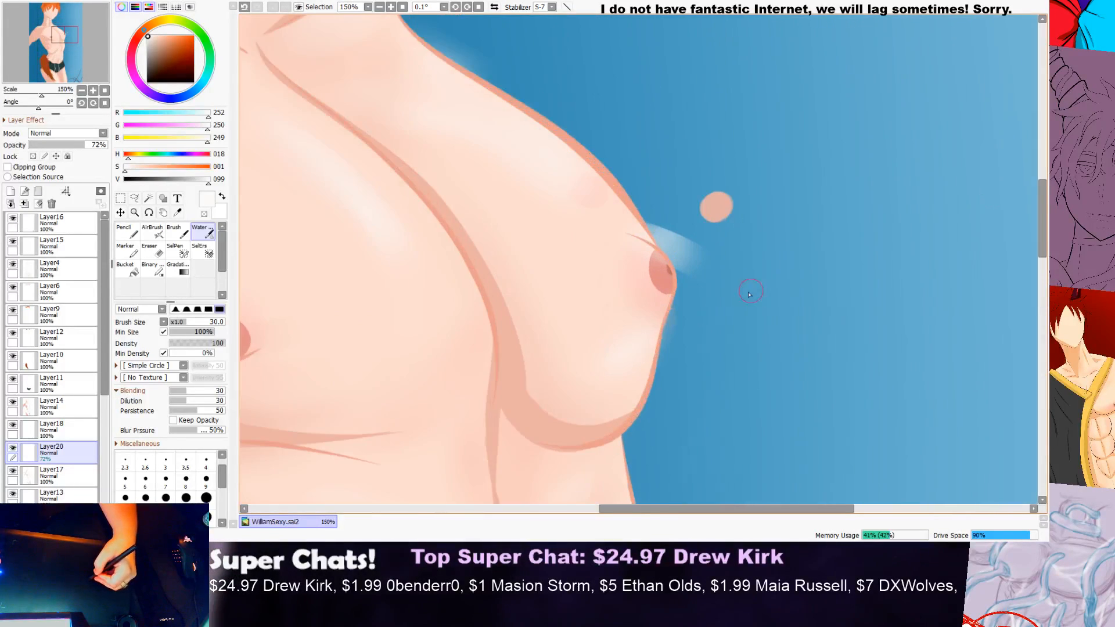
click(152, 250)
scroll(652, 200, up, 1)
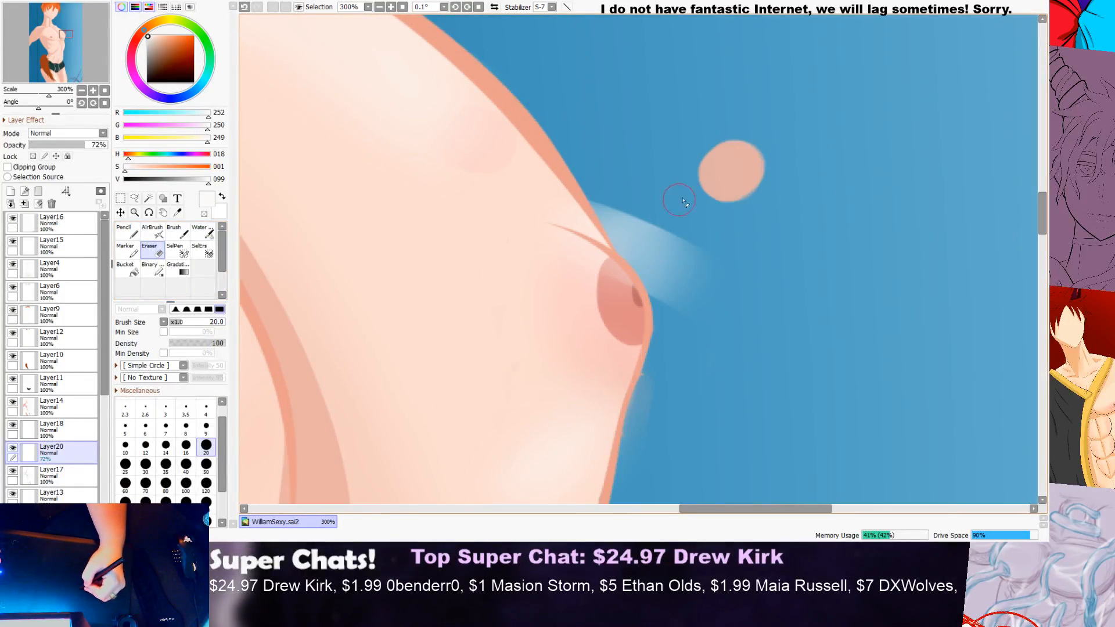
mouse_move(676, 302)
mouse_down()
mouse_move(622, 195)
mouse_move(648, 265)
mouse_move(621, 210)
mouse_up()
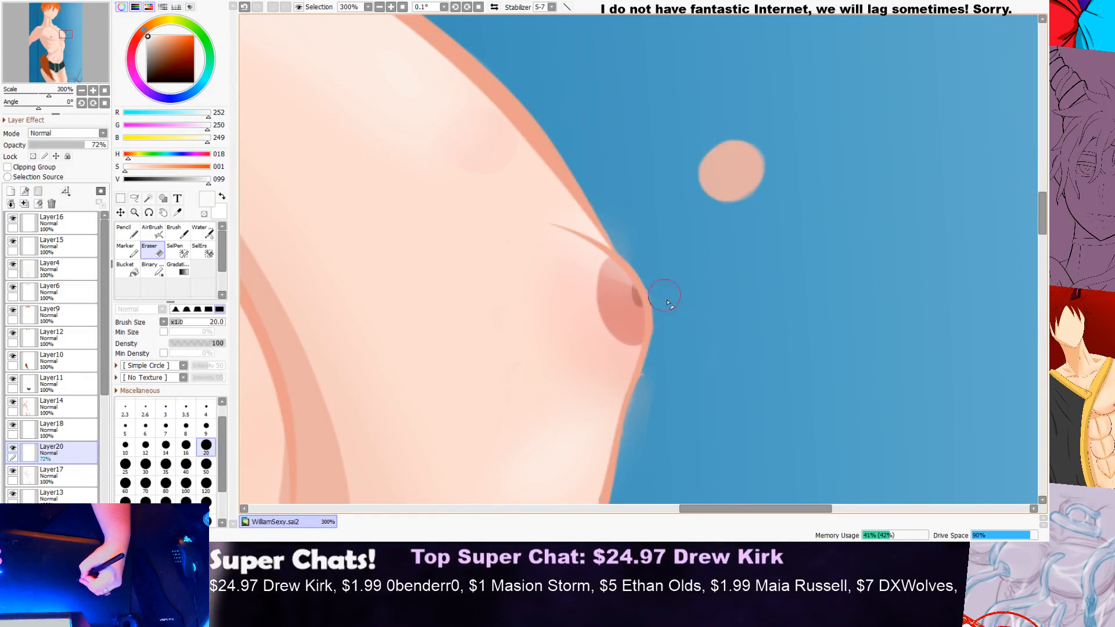
Step: Erase the highlight spill outside the outline where the far collarbone meets the shoulder
scroll(639, 255, down, 7)
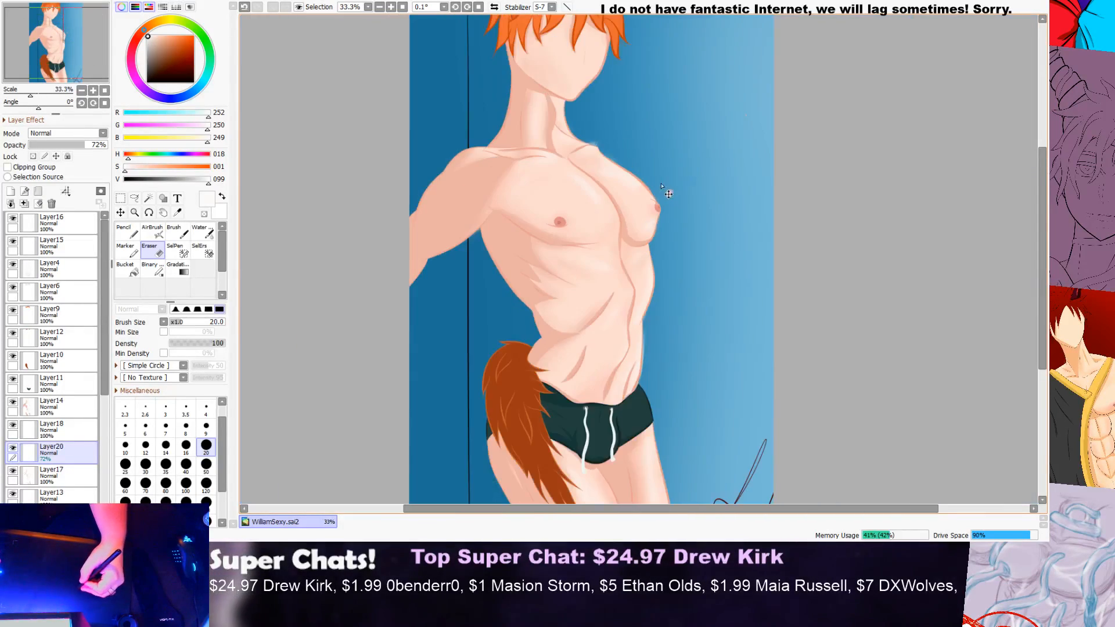
scroll(622, 139, up, 8)
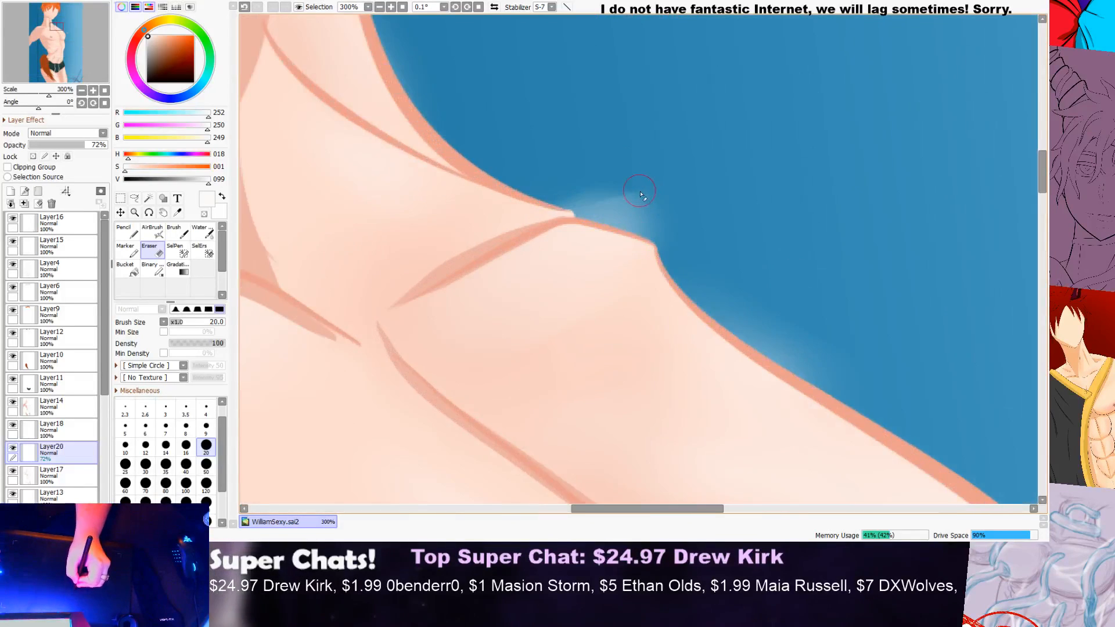
mouse_move(721, 231)
mouse_down()
mouse_move(623, 211)
mouse_move(721, 244)
mouse_up()
drag(512, 173, 605, 201)
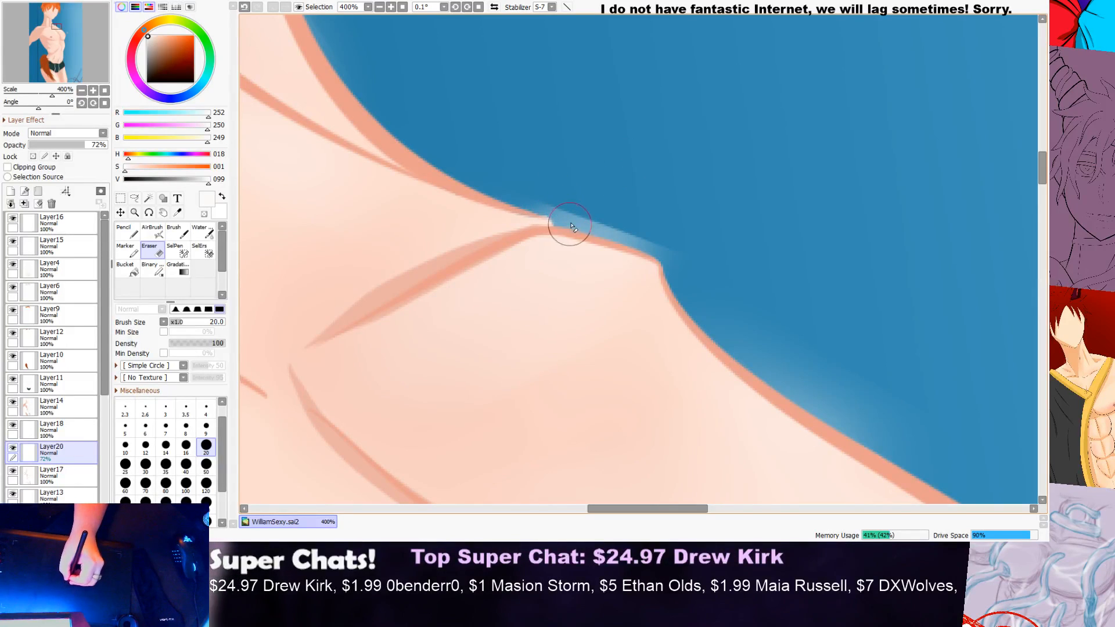
mouse_move(534, 189)
mouse_down()
mouse_move(610, 221)
mouse_move(699, 233)
mouse_up()
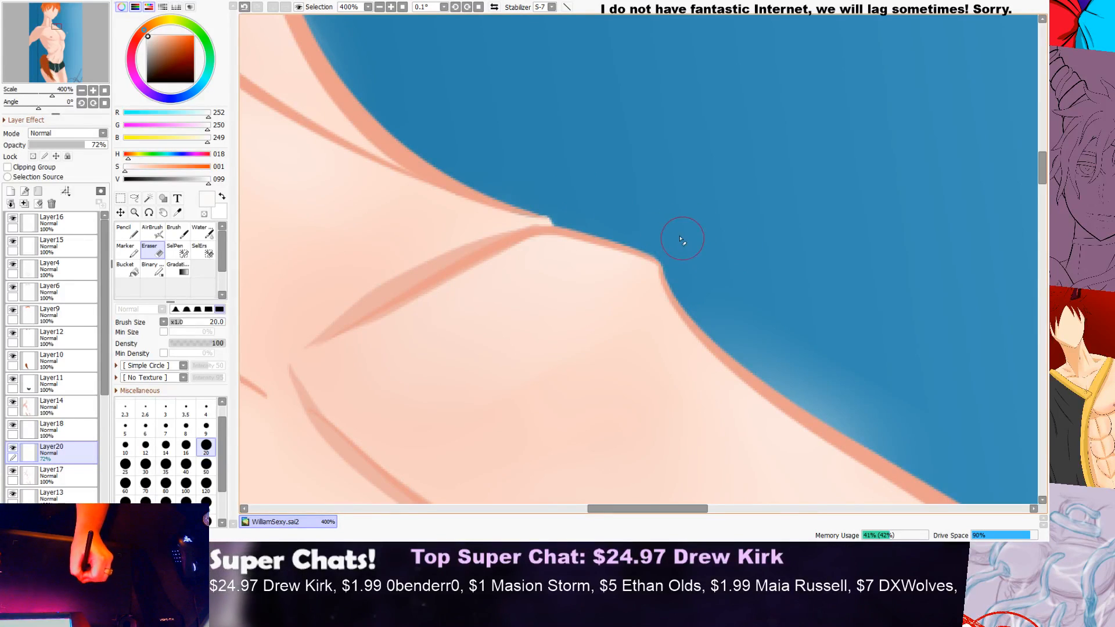
scroll(714, 250, down, 4)
scroll(786, 267, up, 4)
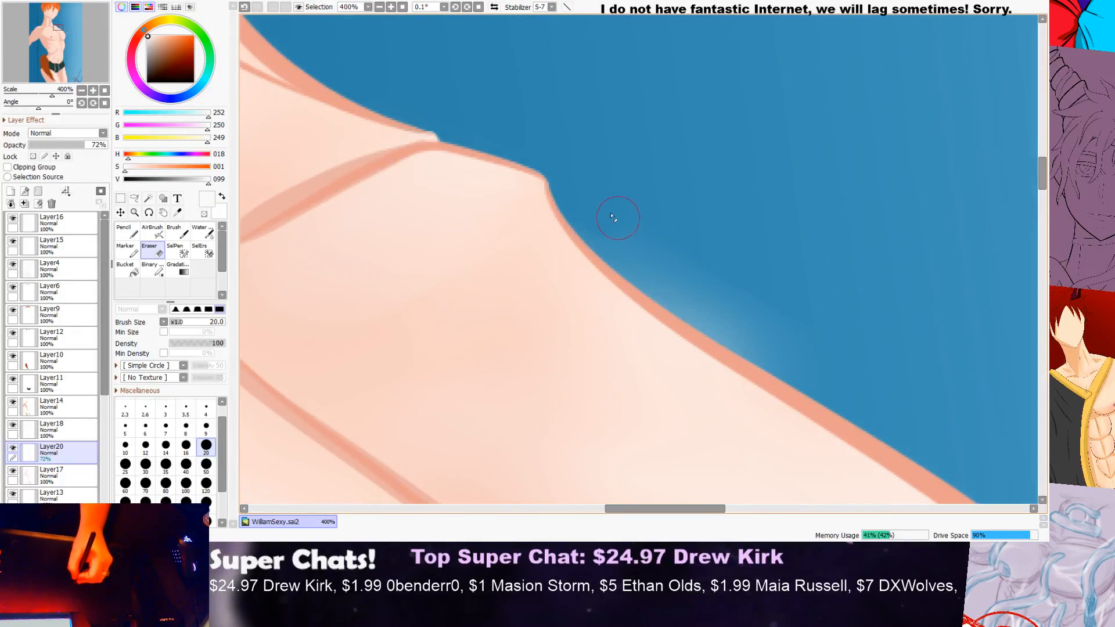
Step: Erase the highlight spill on the blue background along the far shoulder's sloping outline
mouse_move(654, 277)
mouse_down()
mouse_move(785, 368)
mouse_move(963, 453)
mouse_up()
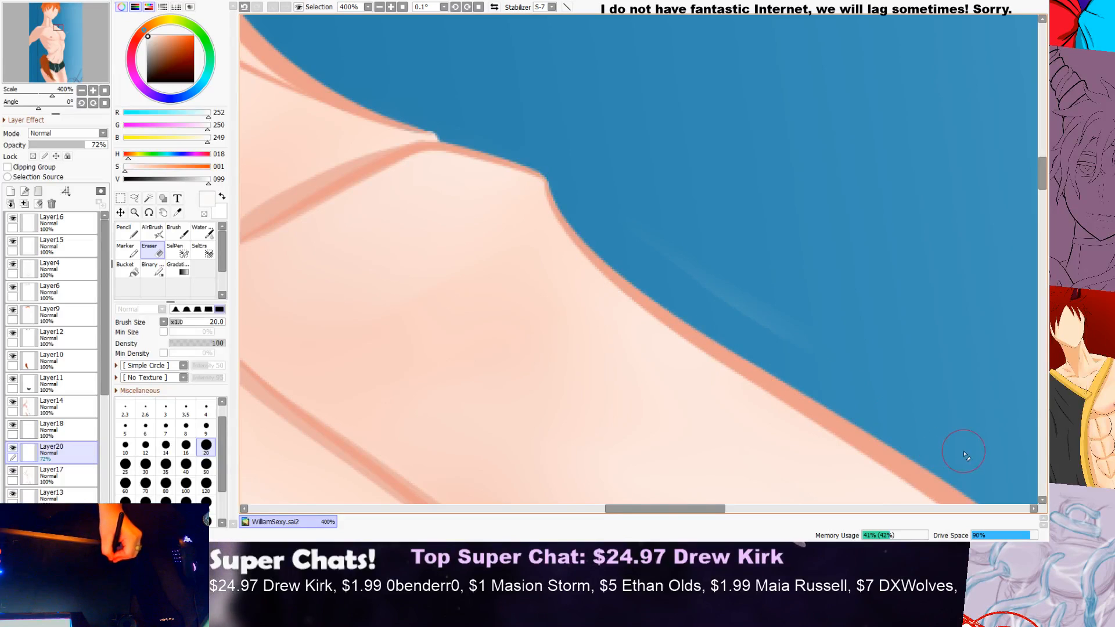
drag(654, 208, 860, 344)
scroll(875, 355, down, 5)
drag(639, 509, 763, 521)
drag(1042, 181, 1040, 228)
scroll(697, 151, up, 1)
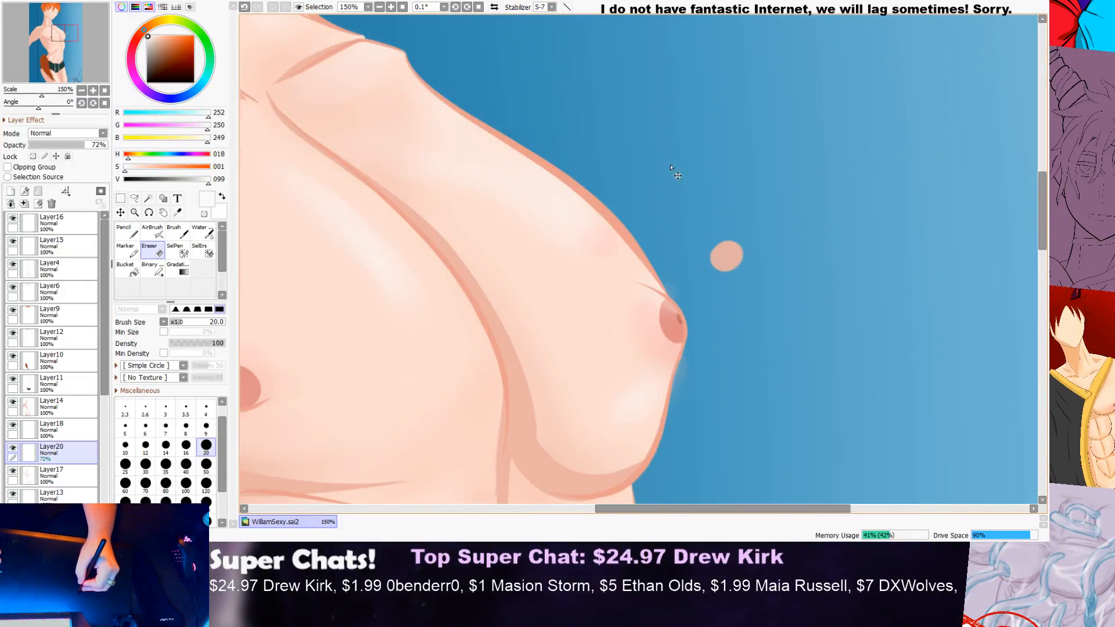
Step: Paint a soft highlight beside the torso's centre line below the chest with the size 30 Water brush
scroll(680, 174, down, 4)
drag(1043, 213, 1031, 225)
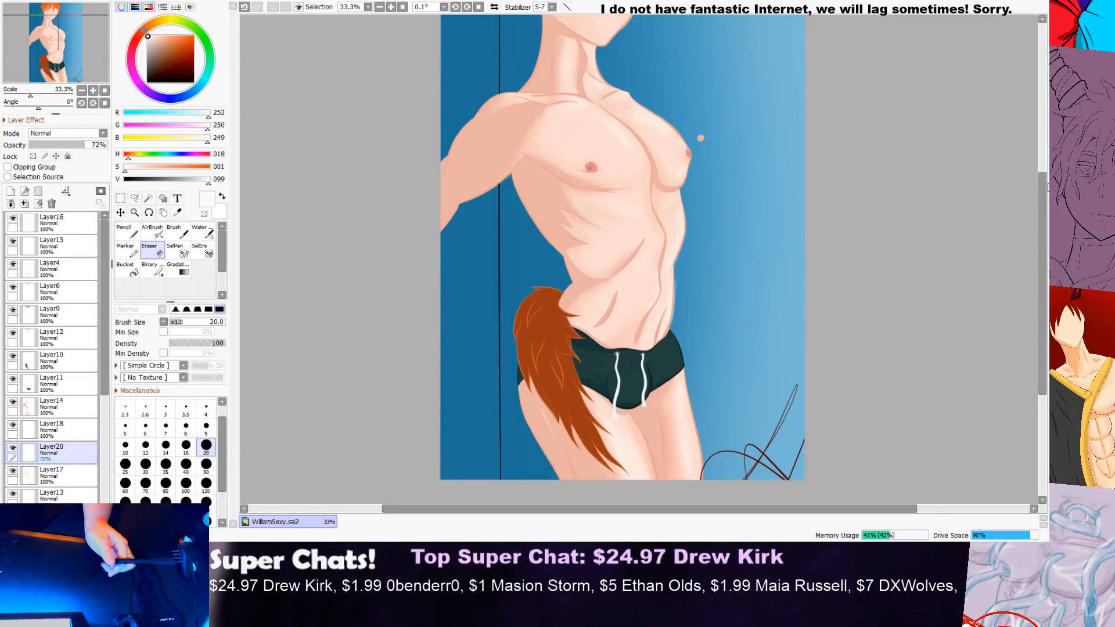
drag(1042, 220, 1041, 195)
scroll(662, 250, up, 1)
scroll(649, 251, up, 3)
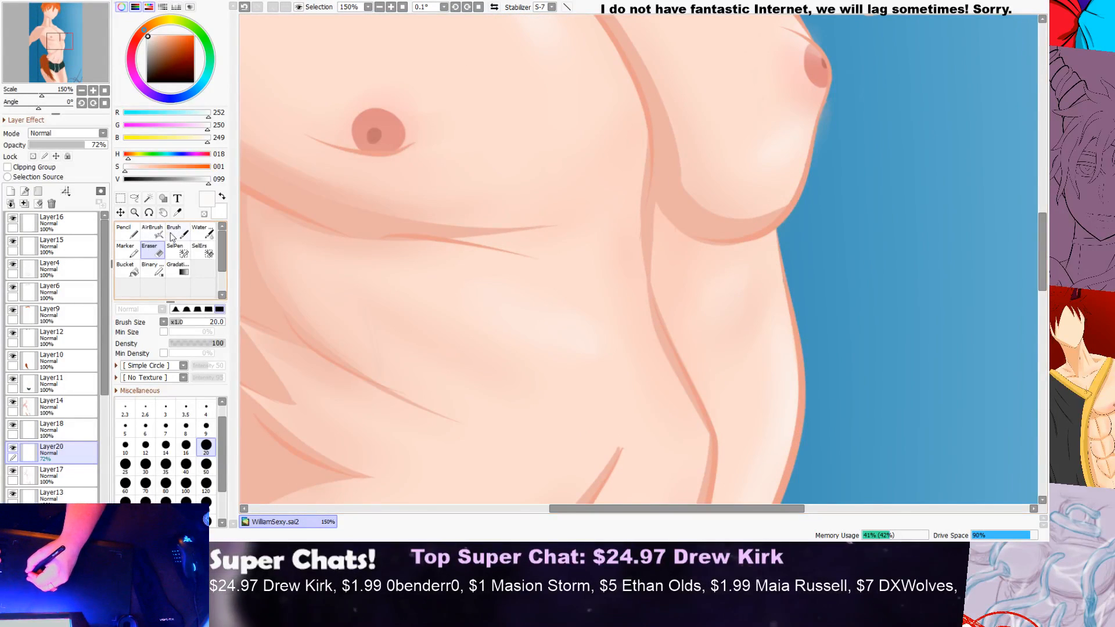
click(201, 232)
mouse_move(633, 249)
mouse_down()
mouse_move(649, 323)
mouse_move(675, 362)
mouse_move(641, 223)
mouse_move(642, 291)
mouse_up()
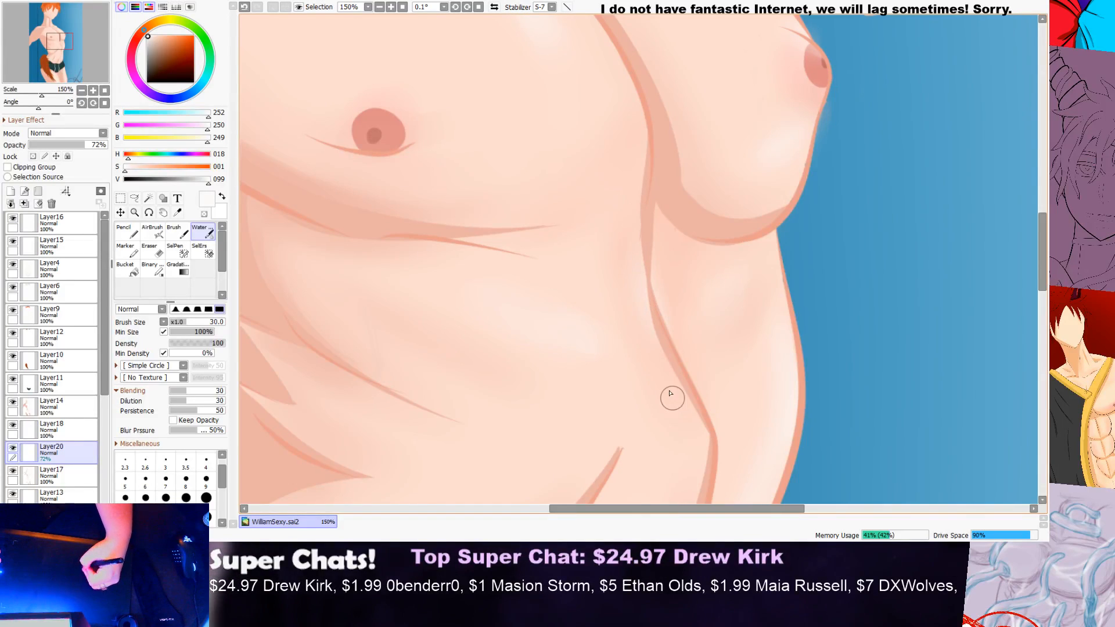
Step: Brush a soft highlight over the top of the near shoulder, undoing the first stroke and repainting it
scroll(676, 404, down, 5)
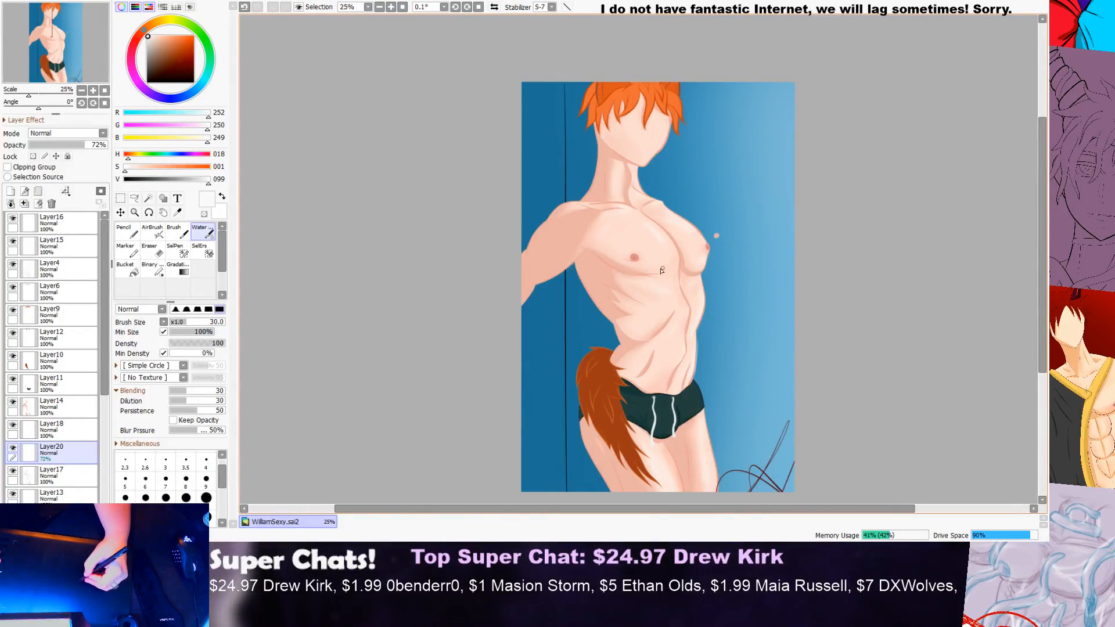
scroll(666, 269, up, 1)
scroll(717, 246, up, 3)
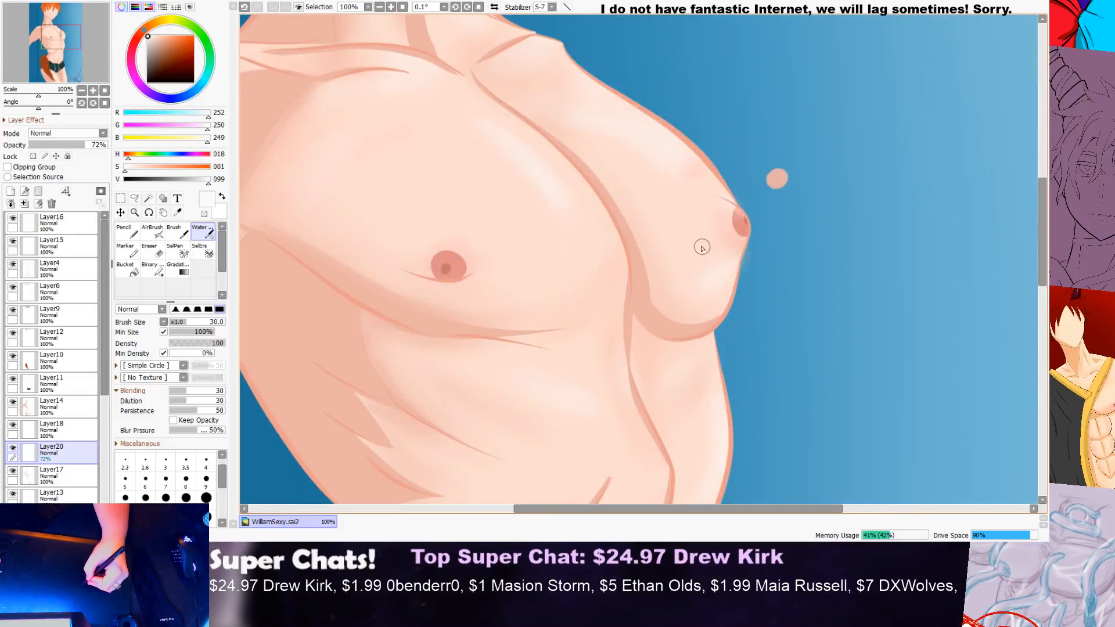
scroll(716, 244, down, 3)
scroll(714, 245, down, 3)
scroll(685, 220, up, 5)
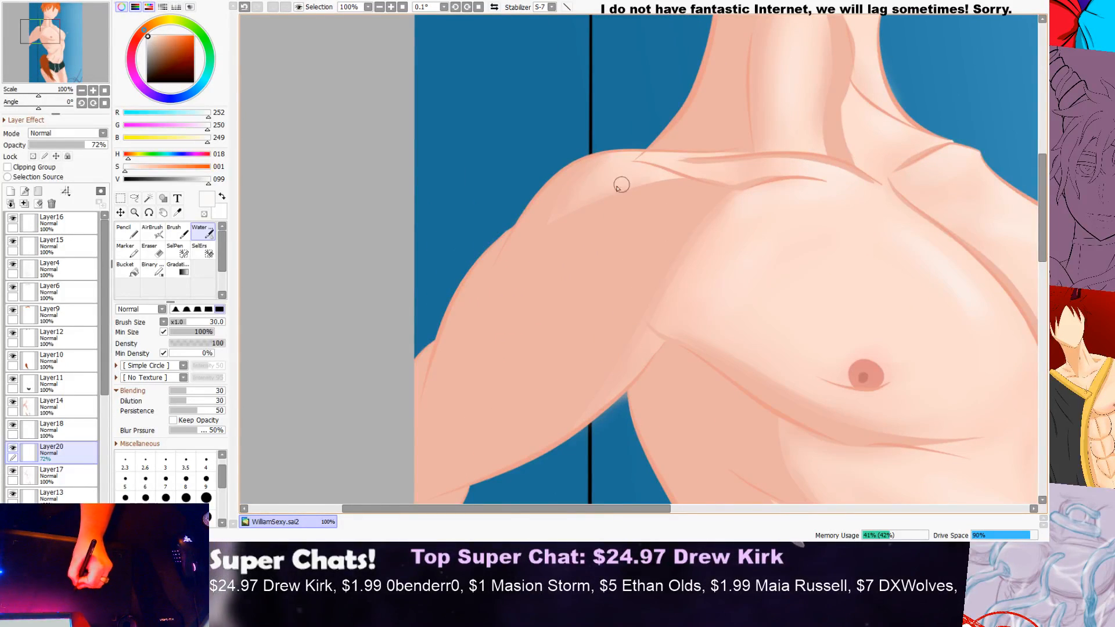
drag(621, 186, 542, 217)
key(ctrl+z)
mouse_move(637, 164)
mouse_down()
mouse_move(559, 183)
mouse_move(552, 202)
mouse_up()
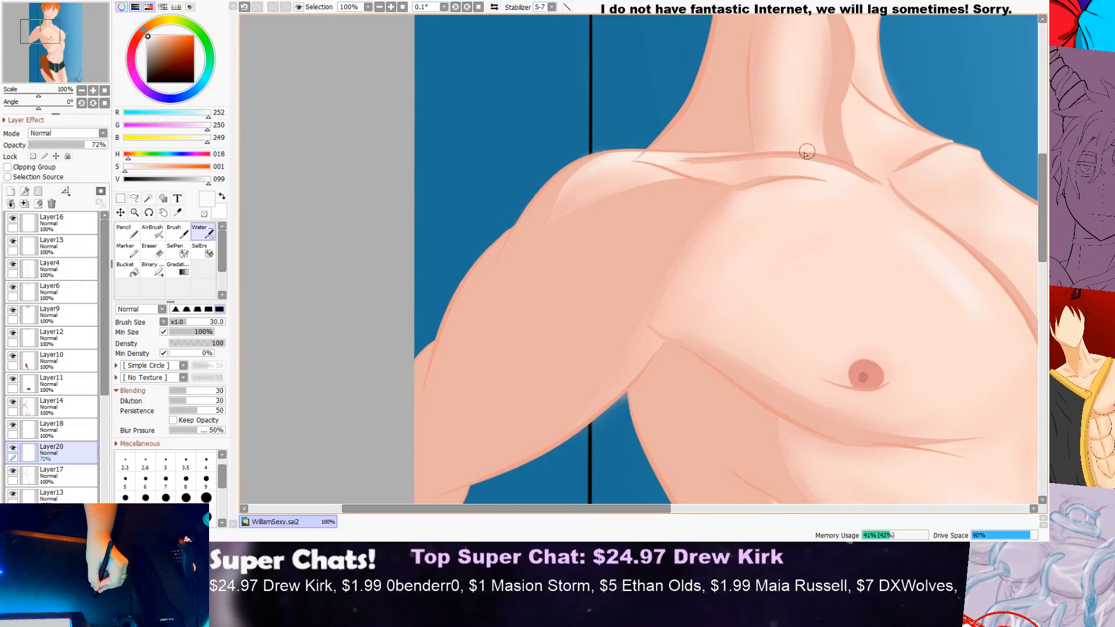
Step: Build up soft highlights along the near collarbone and on the chest's edge beside the near armpit
scroll(797, 155, up, 1)
scroll(794, 155, up, 1)
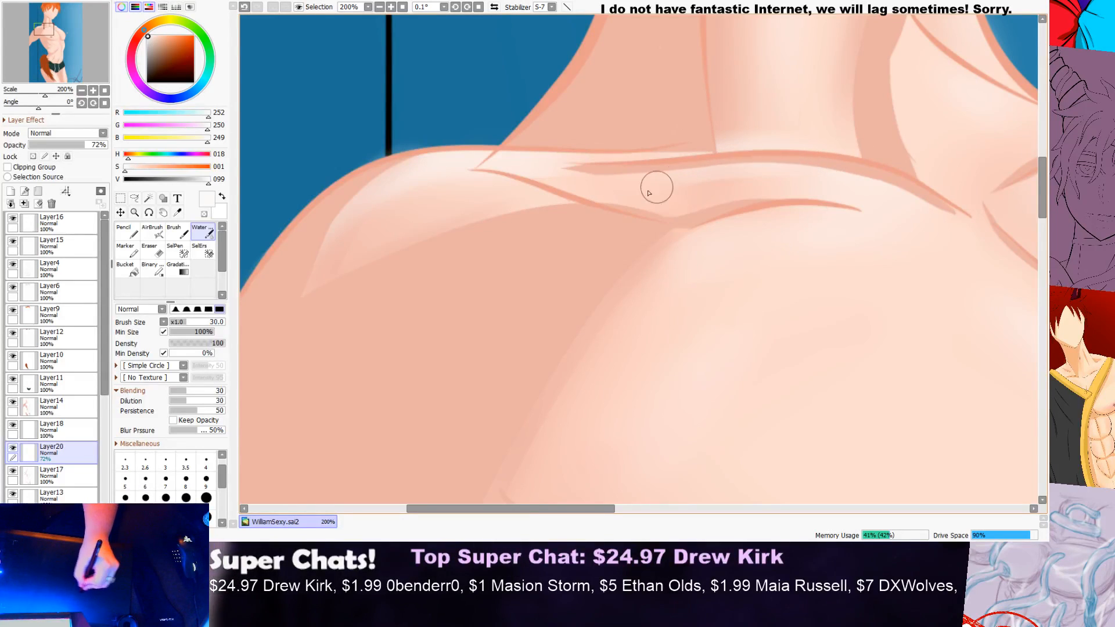
scroll(677, 180, down, 2)
scroll(799, 146, down, 2)
scroll(798, 148, up, 2)
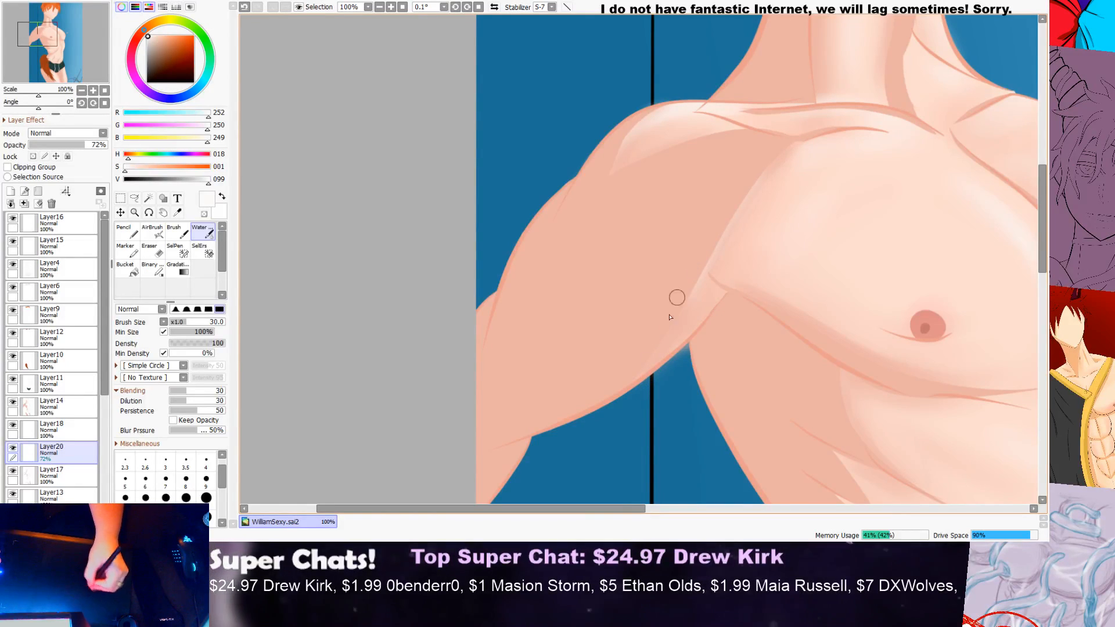
scroll(829, 168, down, 1)
scroll(829, 169, down, 1)
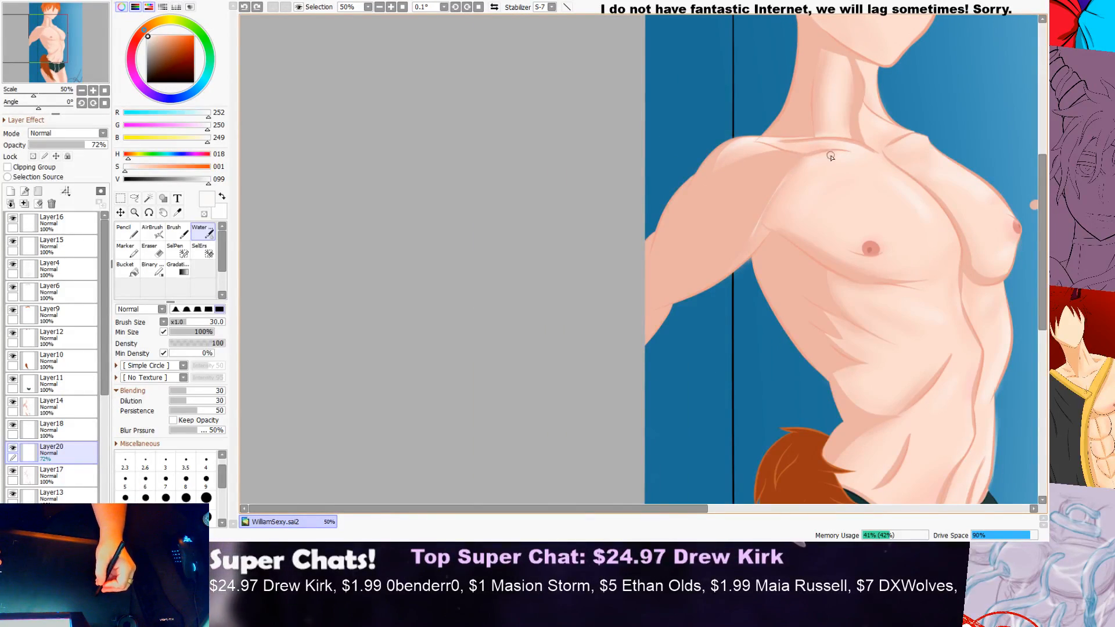
scroll(811, 168, up, 2)
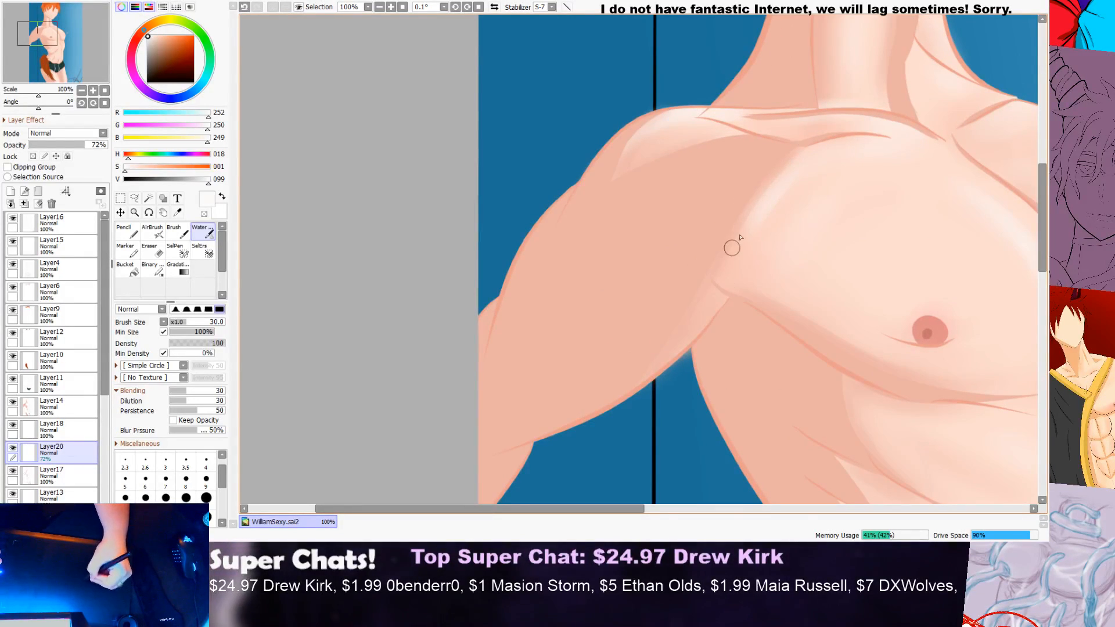
scroll(800, 149, down, 4)
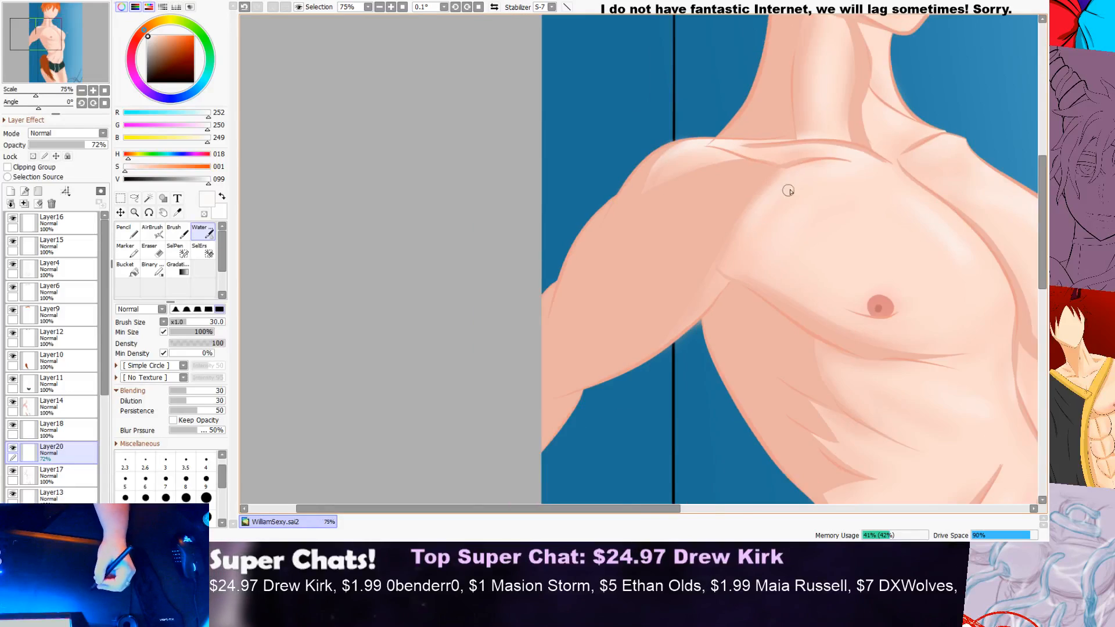
scroll(846, 173, up, 2)
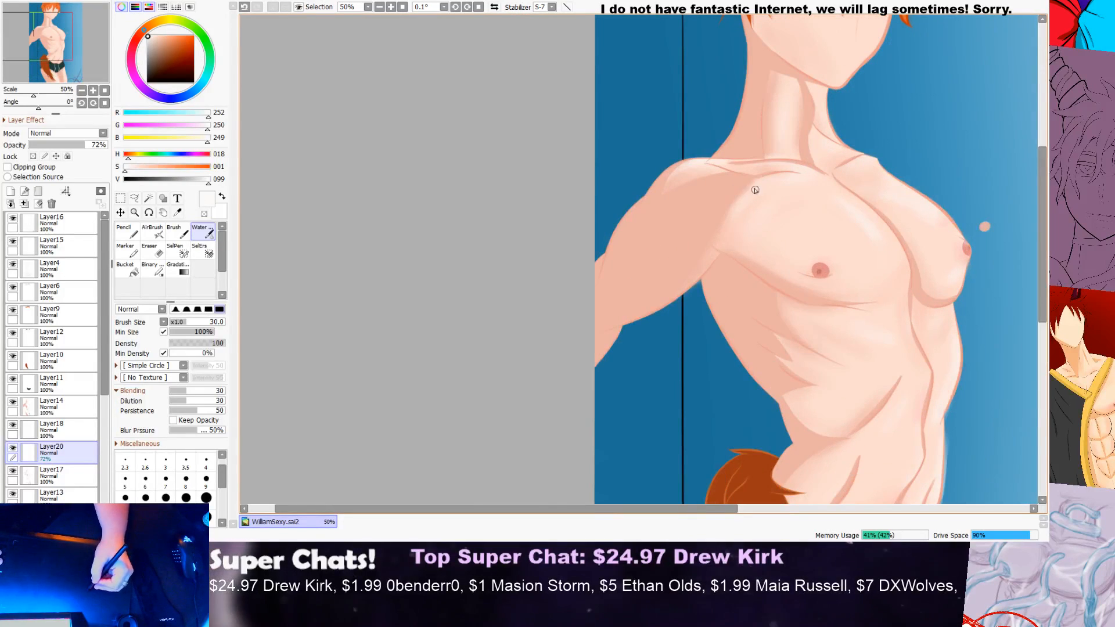
scroll(758, 169, up, 3)
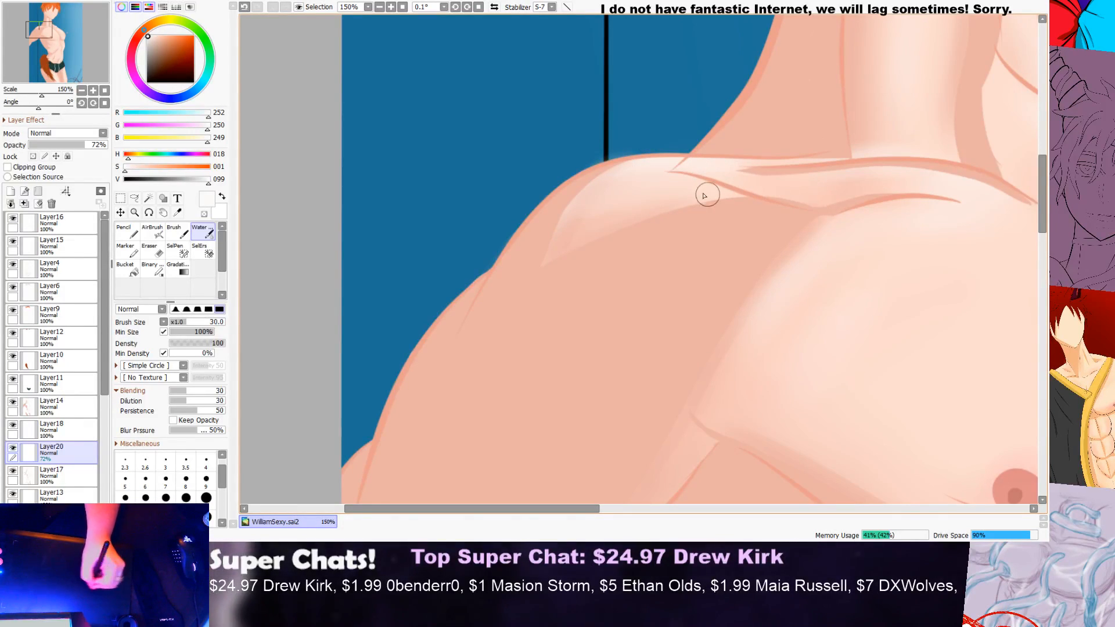
scroll(836, 137, down, 6)
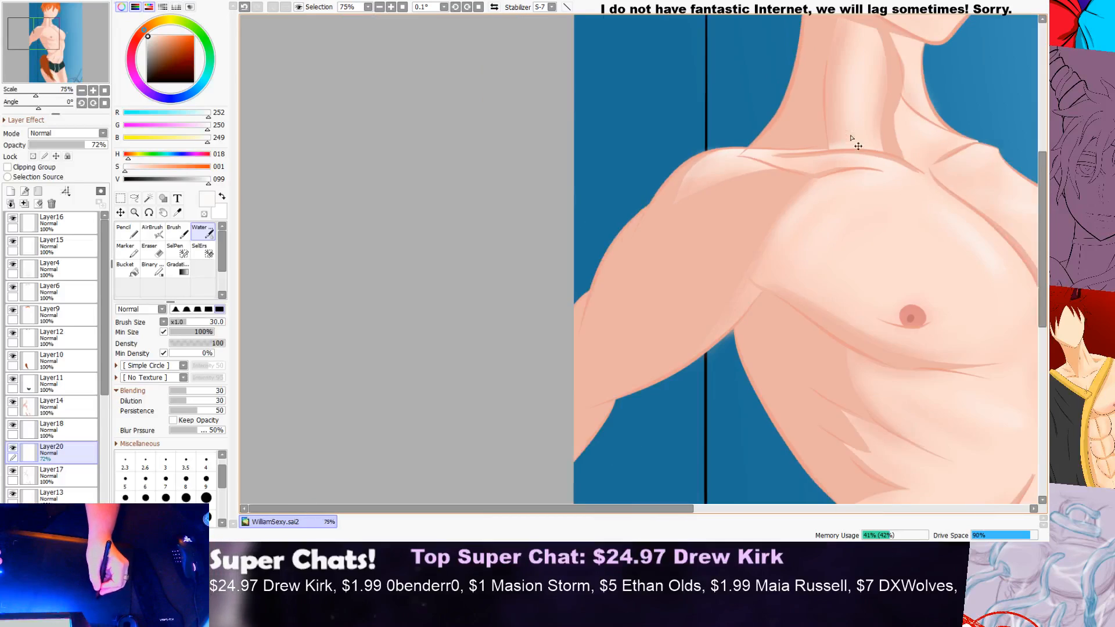
scroll(904, 110, up, 6)
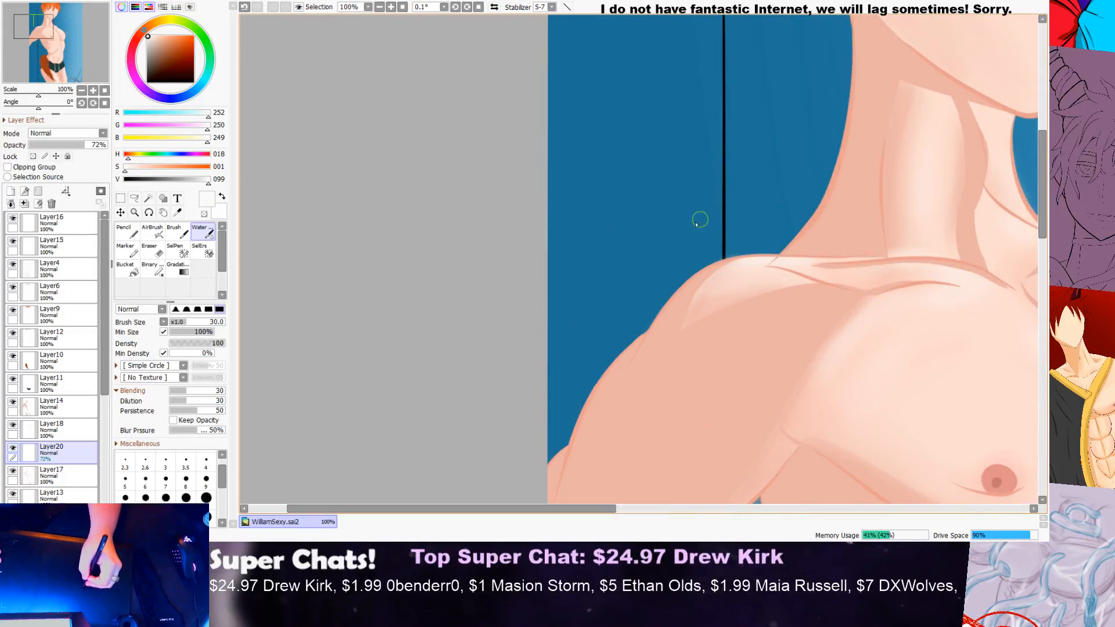
Step: Erase the highlight spill on the background above the near shoulder with the size 20 Eraser
key(e)
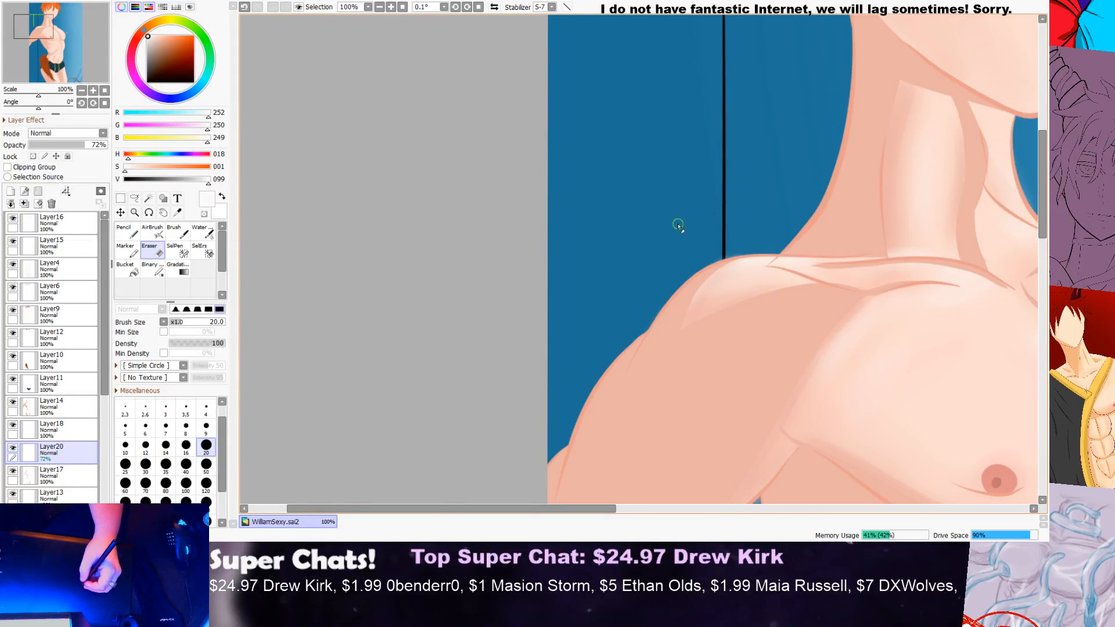
scroll(723, 233, up, 1)
scroll(723, 232, up, 1)
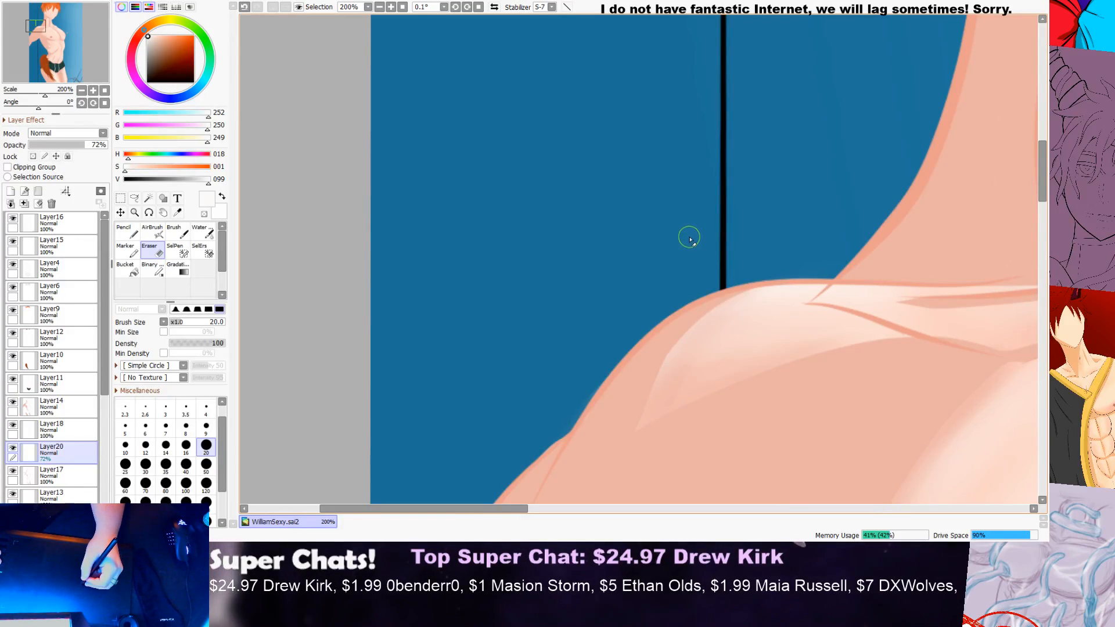
Step: Paint highlights along the far edge of the face and across the far cheek with the size 30 Water brush
scroll(689, 239, down, 6)
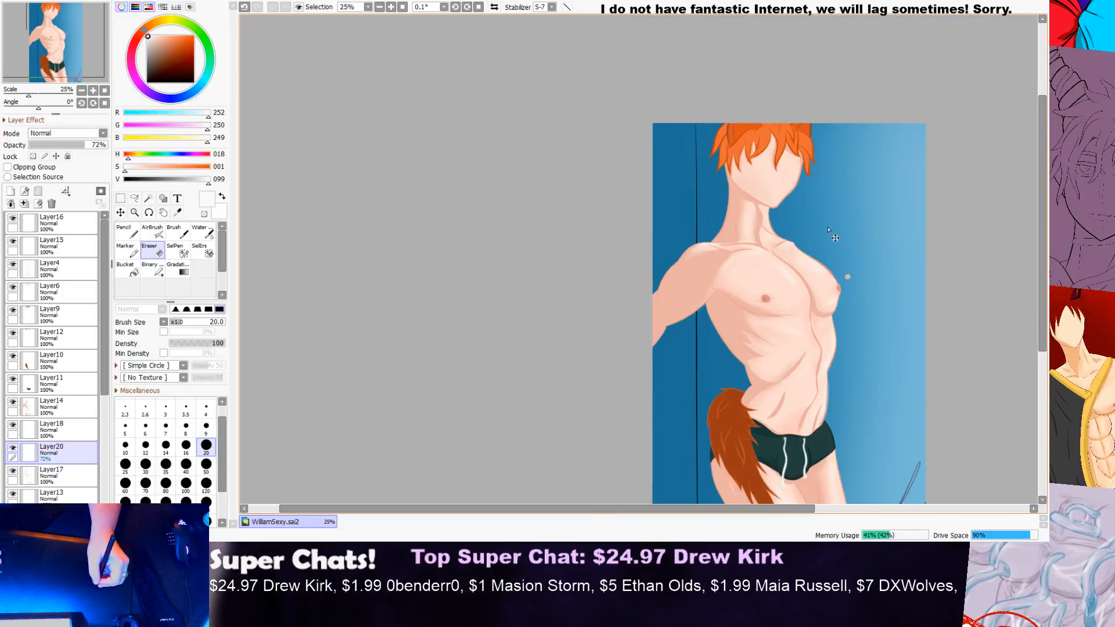
scroll(819, 225, up, 2)
scroll(821, 224, up, 2)
drag(1042, 193, 1042, 152)
scroll(704, 275, up, 1)
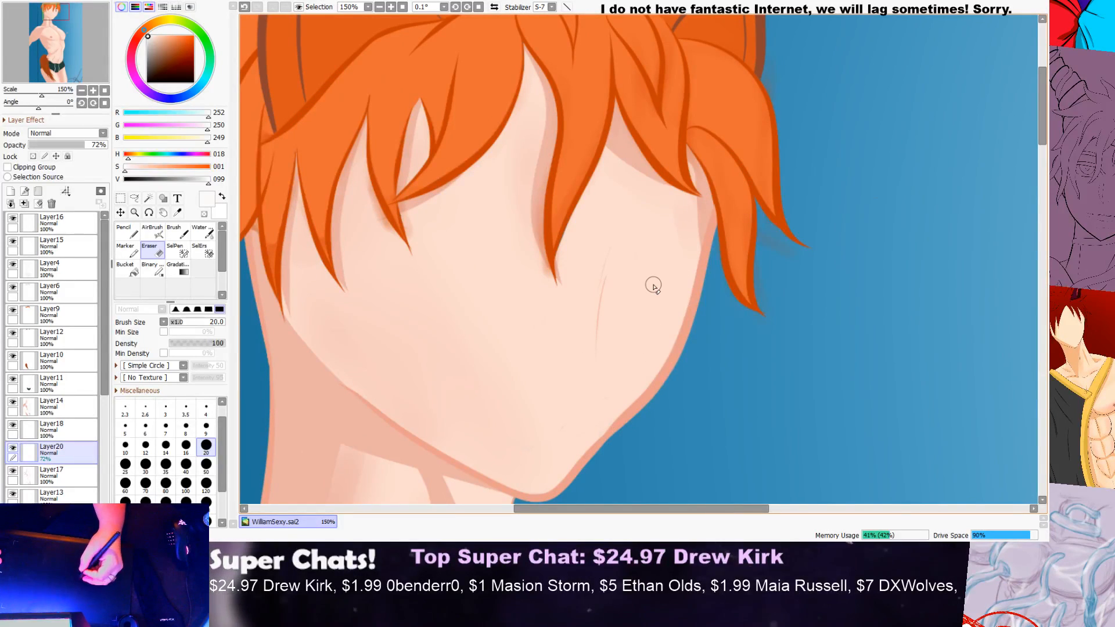
click(202, 231)
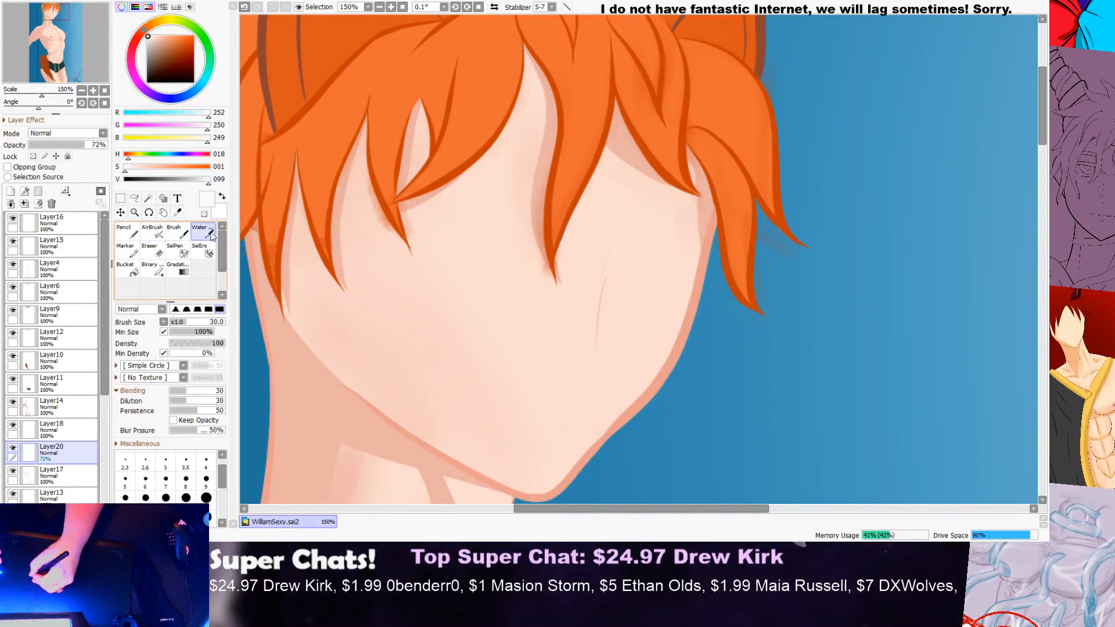
drag(675, 336, 607, 444)
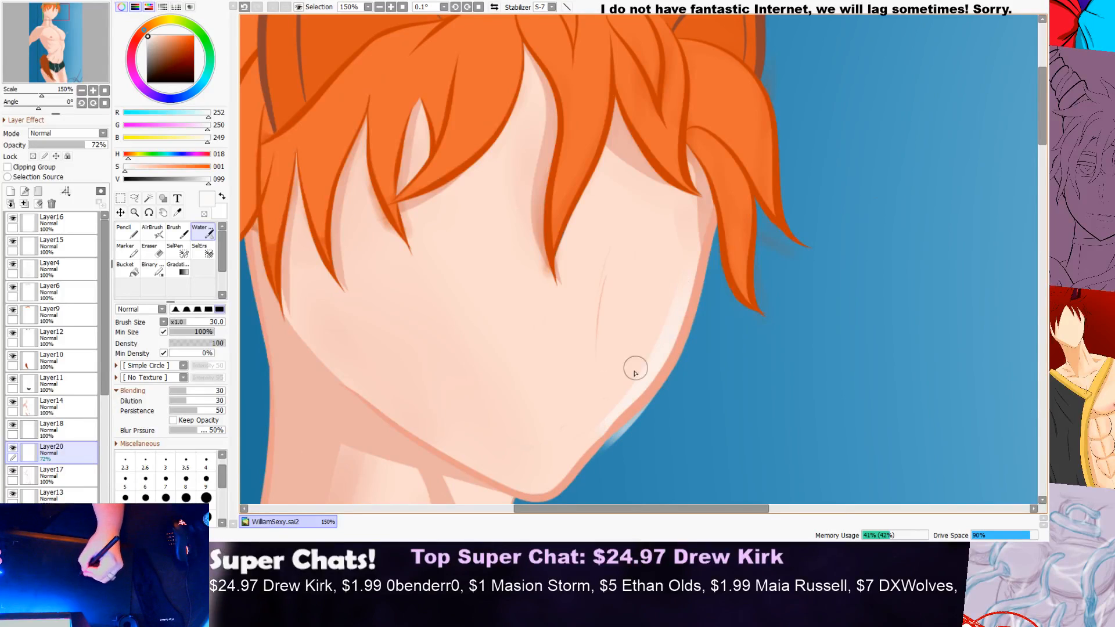
drag(665, 374, 617, 439)
mouse_move(603, 271)
mouse_down()
mouse_move(696, 269)
mouse_move(667, 273)
mouse_up()
drag(597, 296, 609, 269)
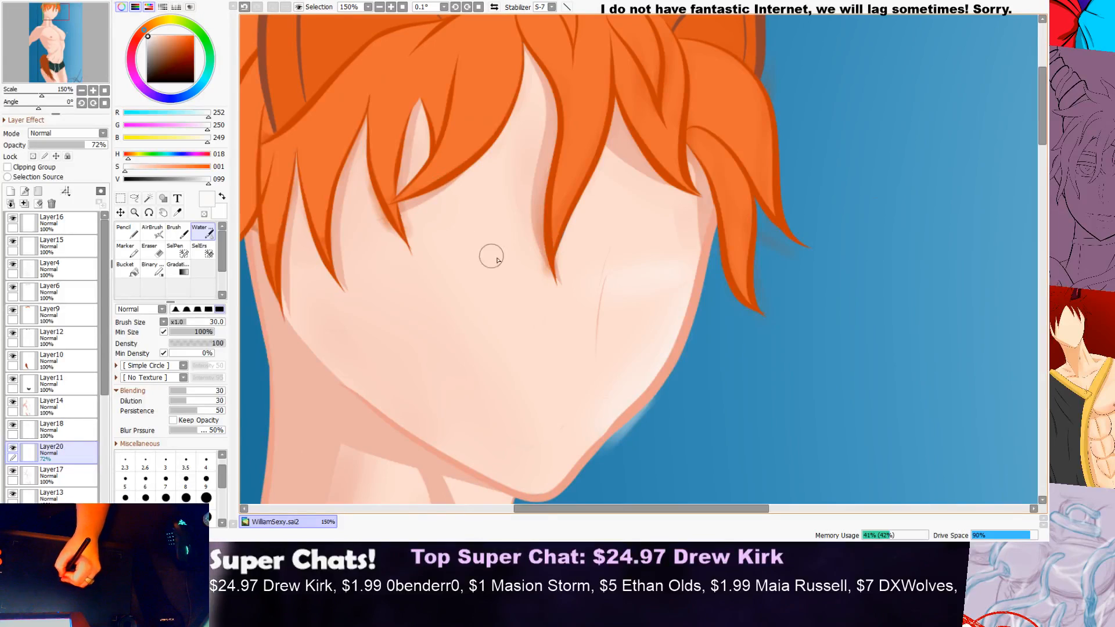
Step: Paint soft highlights down the middle of the face below the fringe and along the near jawline
drag(459, 219, 489, 308)
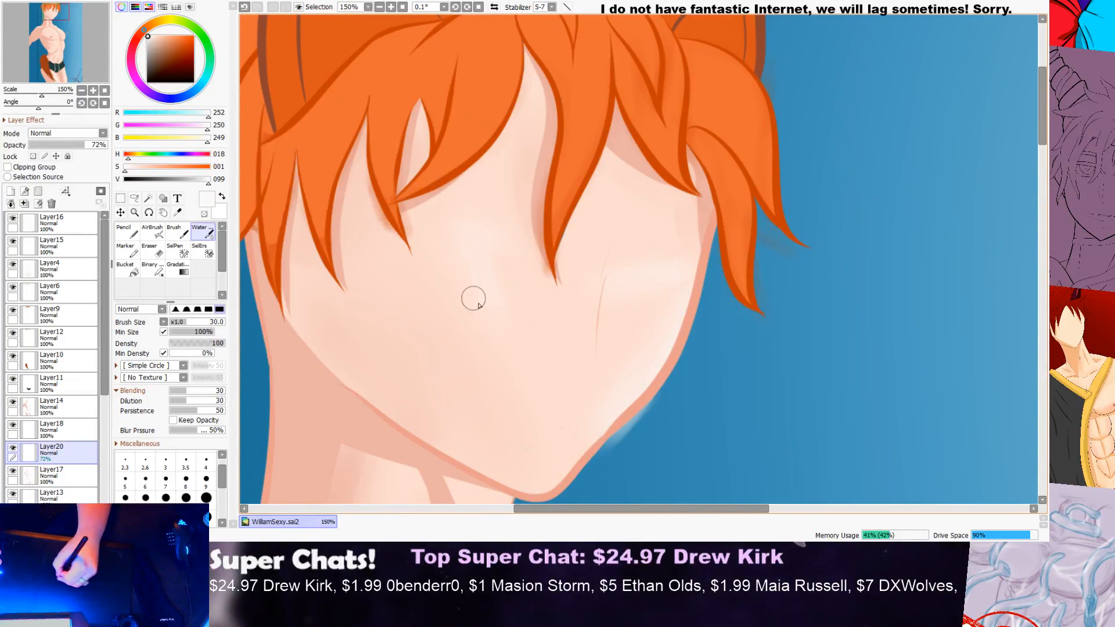
drag(317, 315, 485, 479)
drag(347, 334, 472, 450)
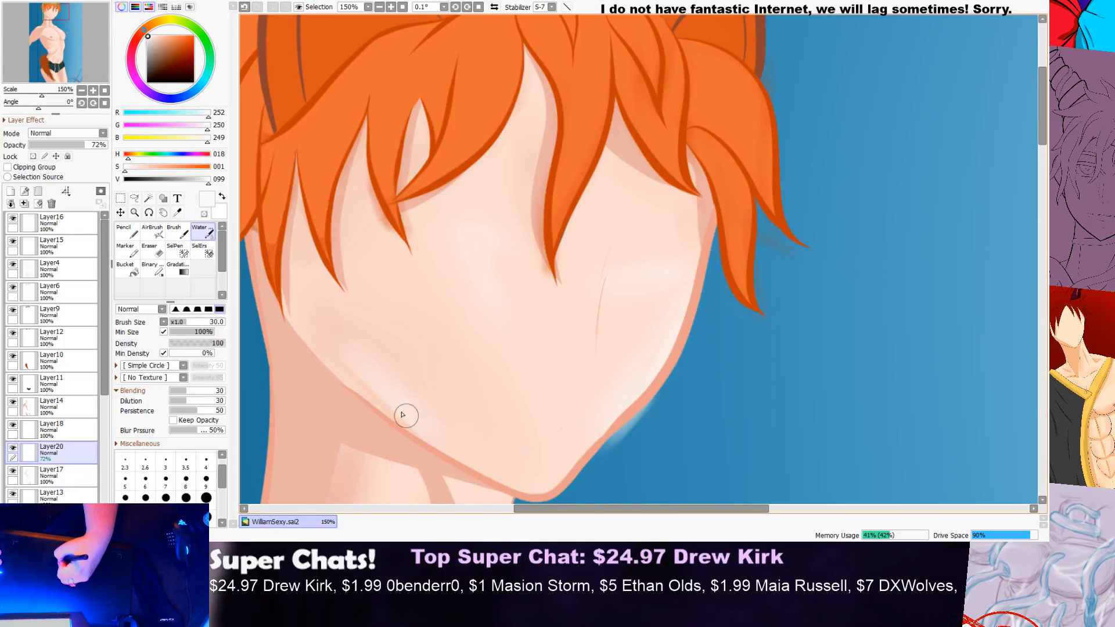
Step: Paint a highlight along the far edge of the neck just below the chin
scroll(469, 442, down, 3)
scroll(461, 404, up, 1)
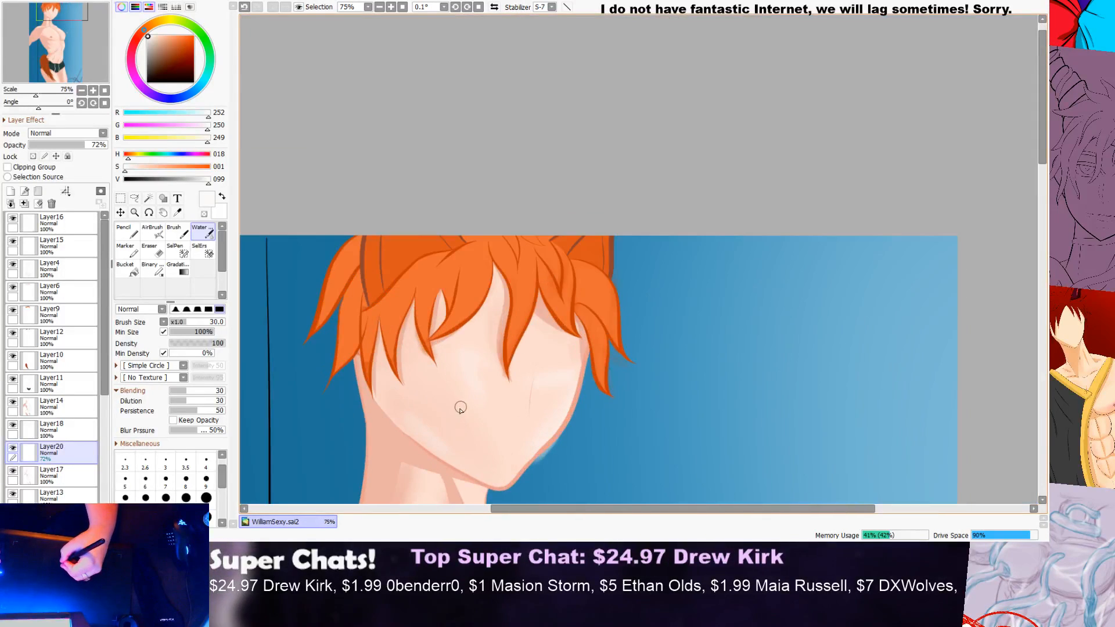
scroll(517, 429, down, 1)
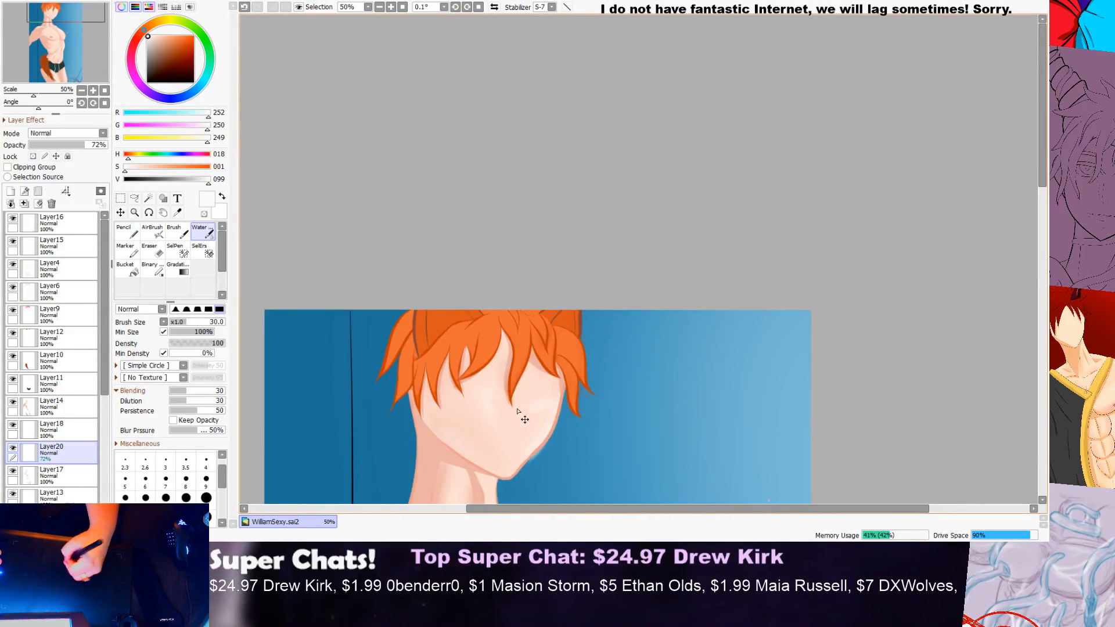
drag(1042, 175, 1025, 238)
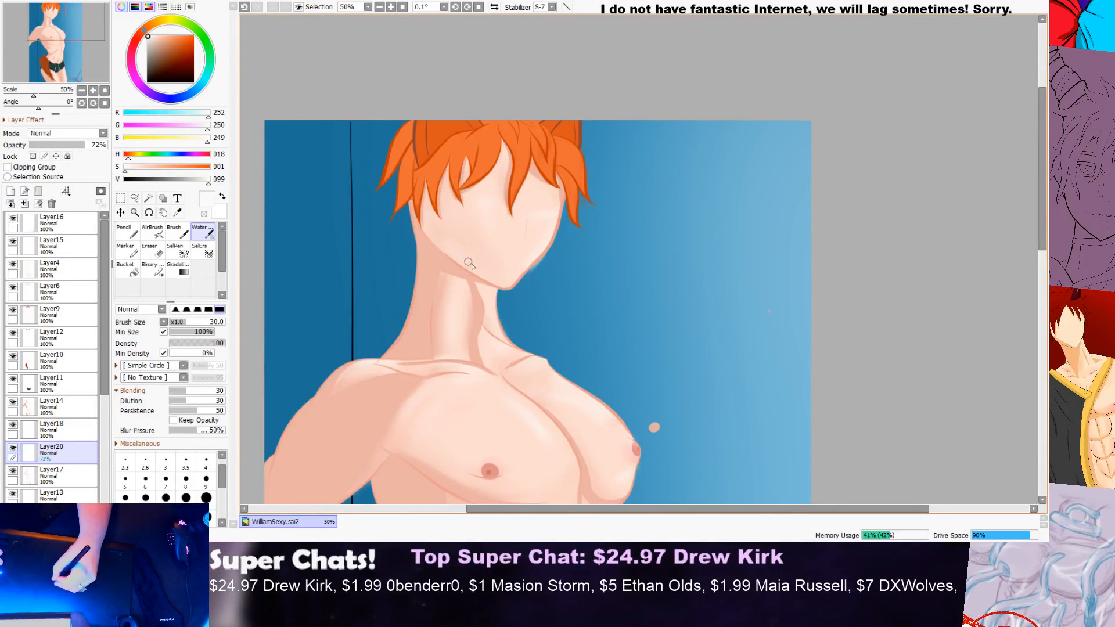
mouse_move(506, 290)
mouse_down()
mouse_move(528, 270)
mouse_move(438, 294)
mouse_move(515, 256)
mouse_up()
scroll(518, 292, up, 4)
scroll(597, 182, down, 2)
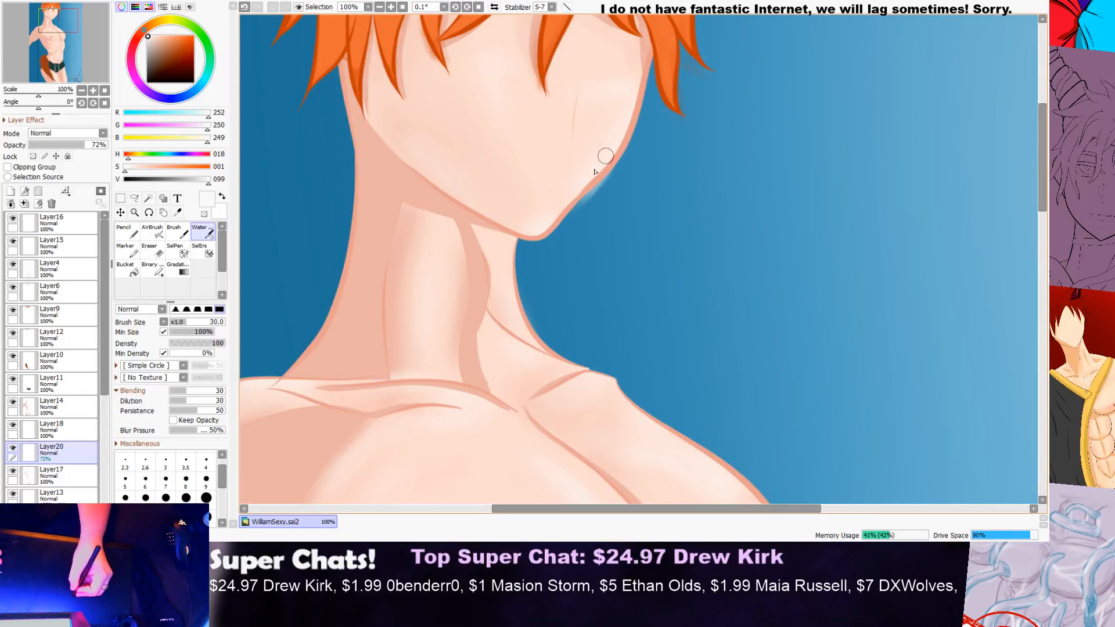
Step: Erase the highlight spill on the background outside the far jaw and chin with the size 20 Eraser
key(e)
scroll(617, 171, up, 1)
drag(618, 172, 548, 232)
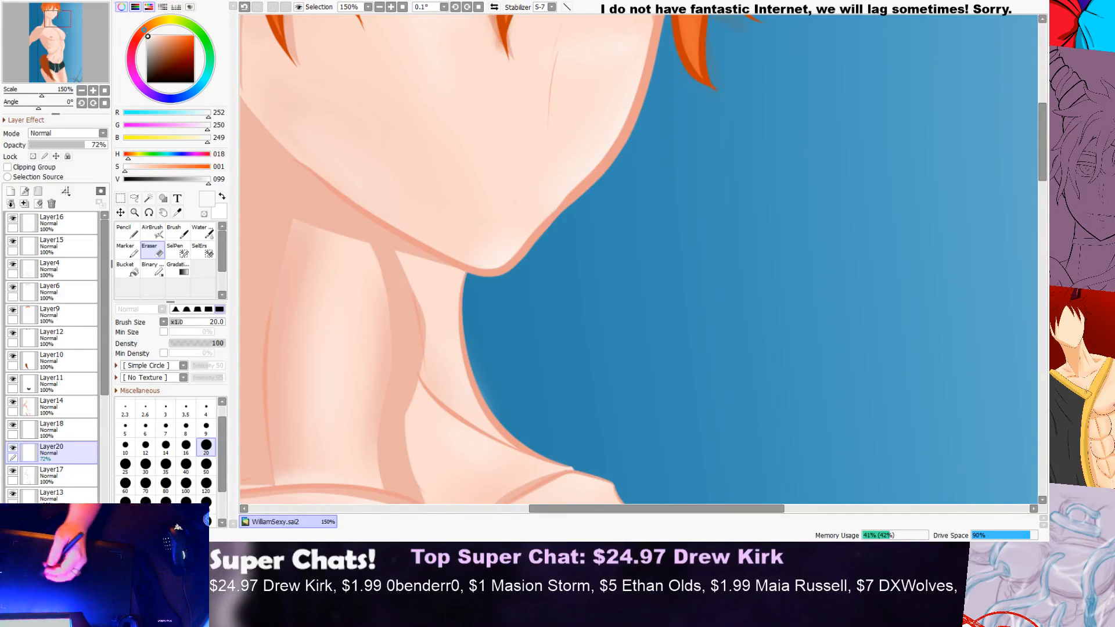
scroll(833, 222, down, 5)
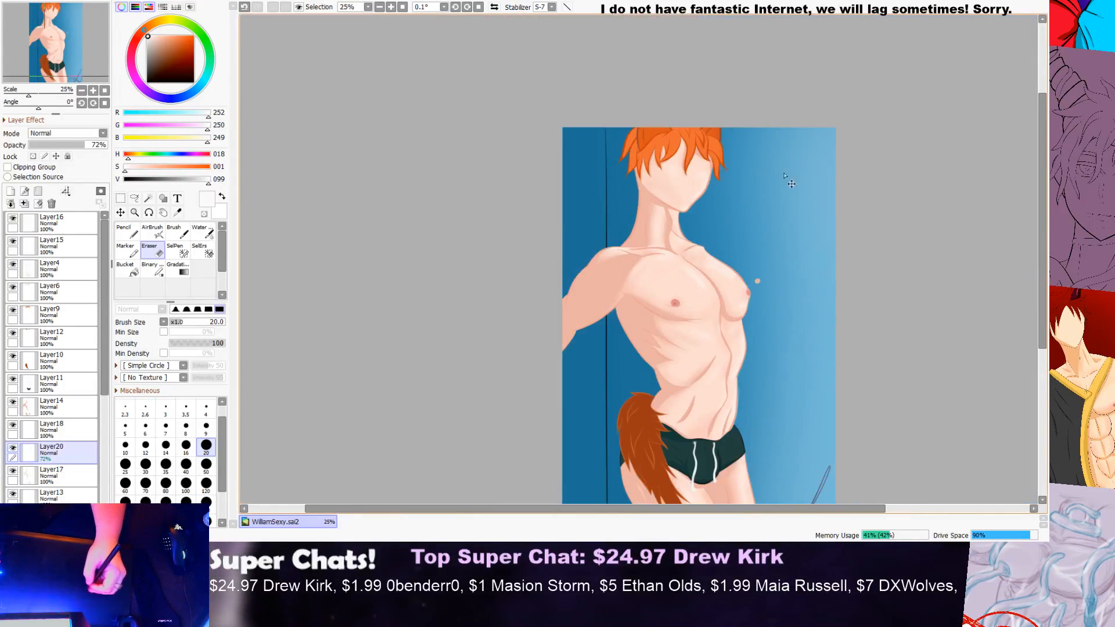
drag(1042, 210, 1022, 236)
scroll(792, 181, up, 3)
scroll(324, 183, up, 2)
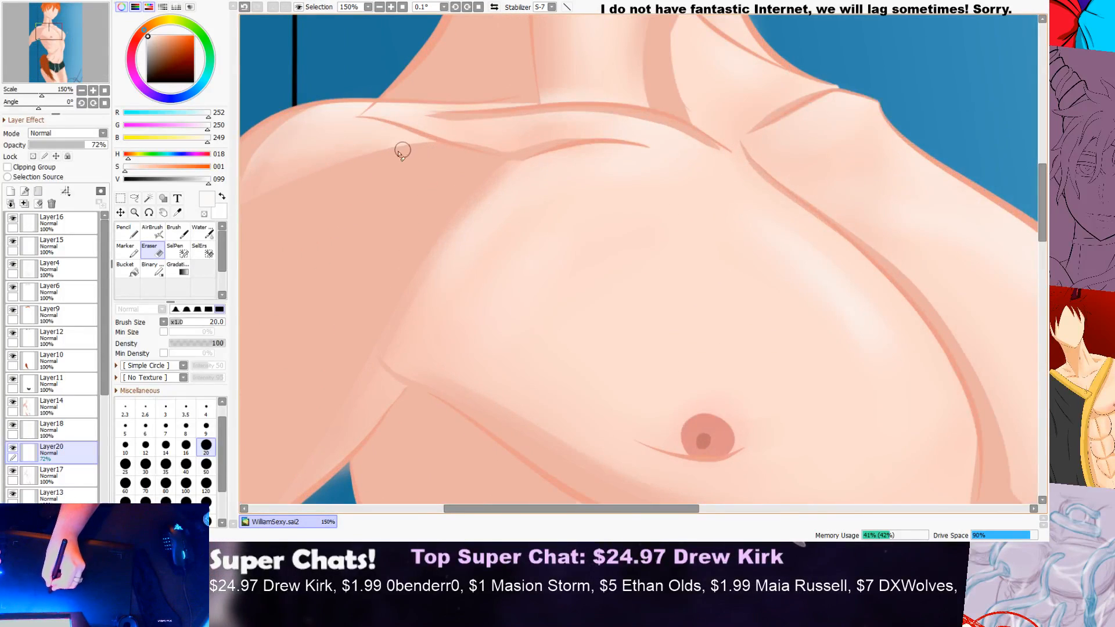
scroll(303, 175, down, 5)
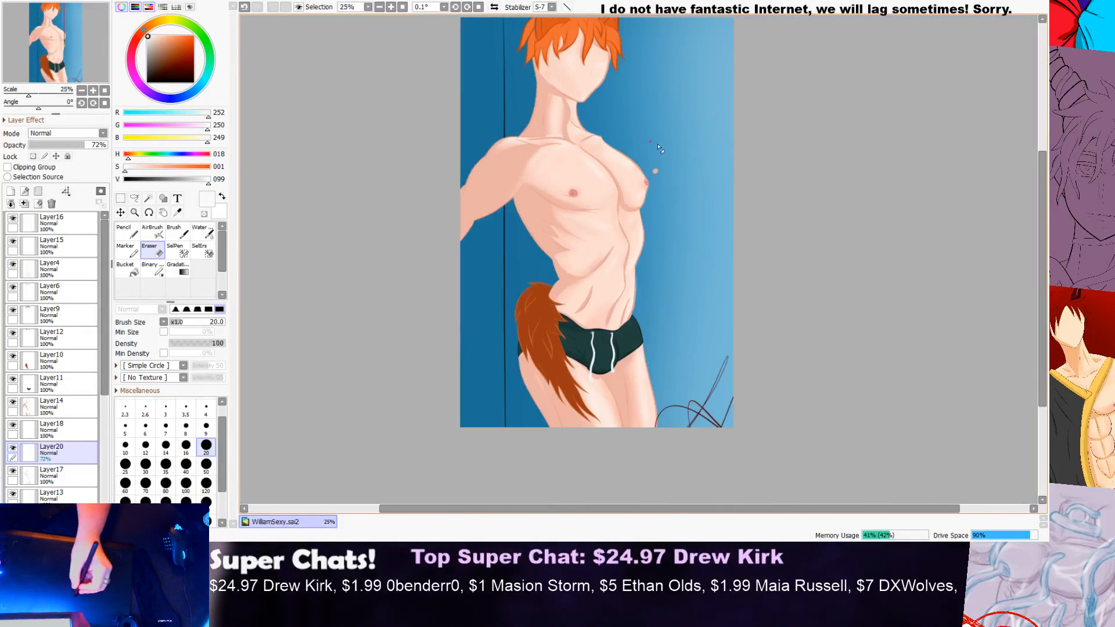
Step: Examine the skin highlights over the whole figure, from the shorts up to the head, up close and from a distance
drag(1043, 168, 1022, 190)
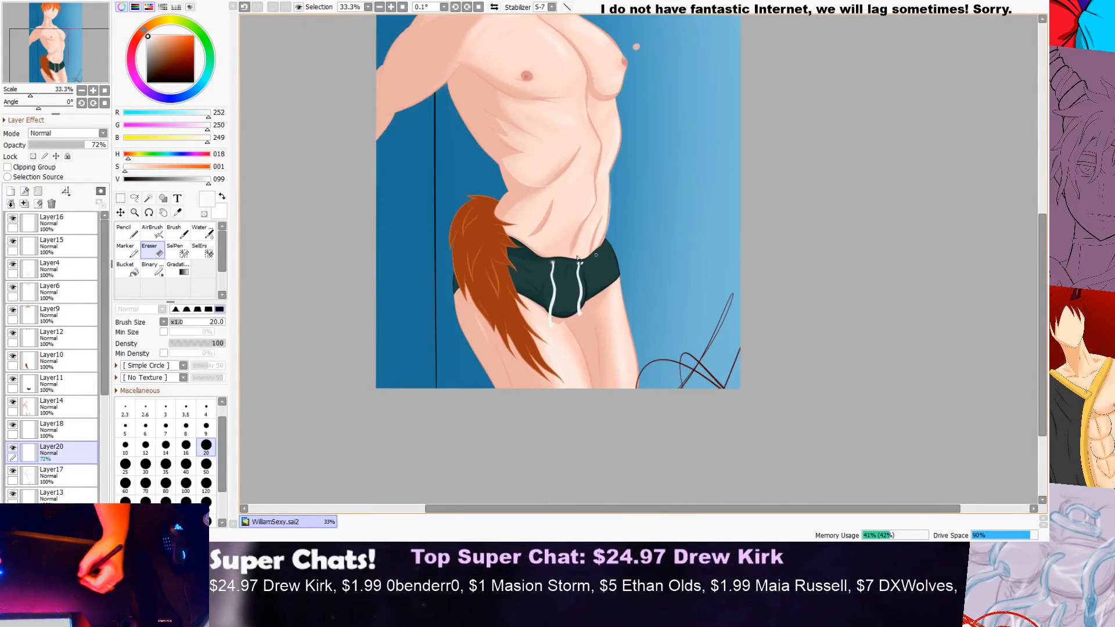
scroll(641, 189, up, 4)
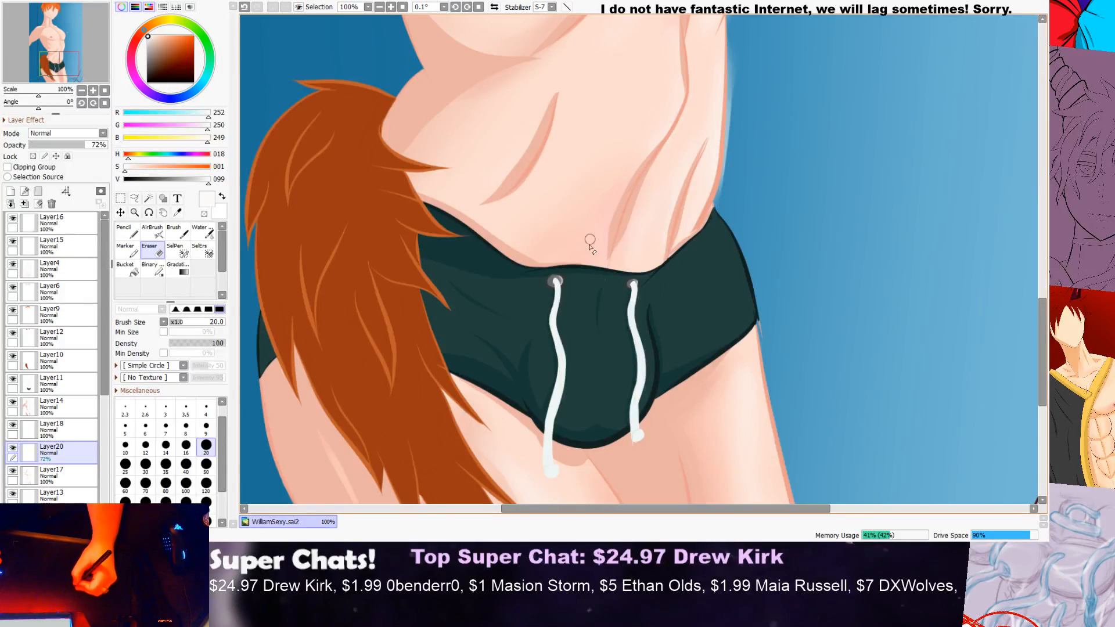
scroll(597, 203, down, 5)
drag(1043, 211, 1044, 152)
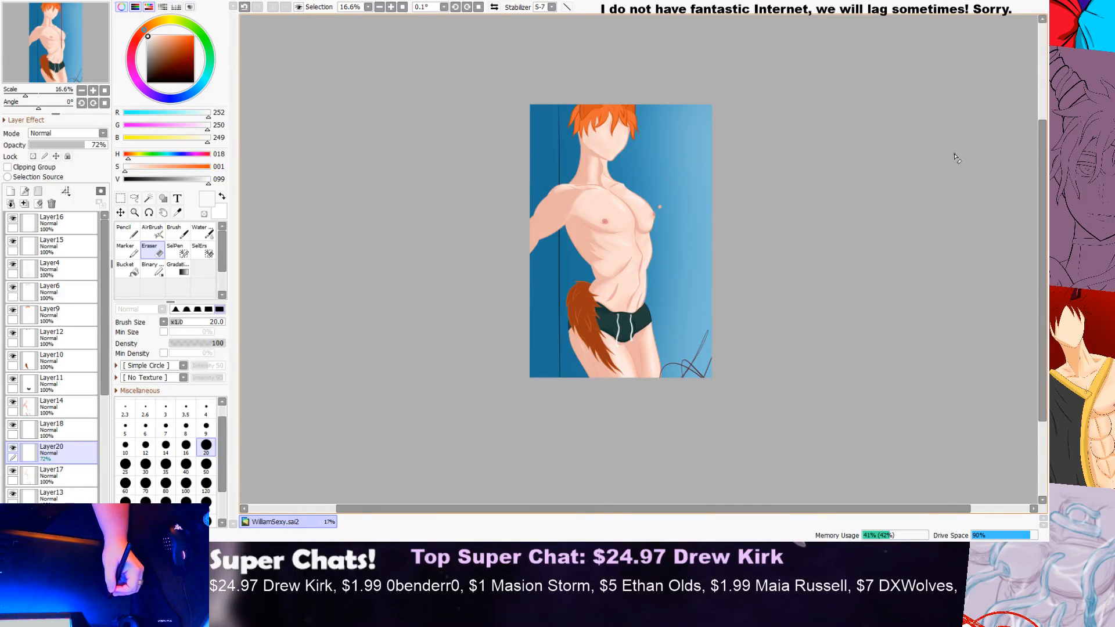
drag(1041, 196, 1013, 208)
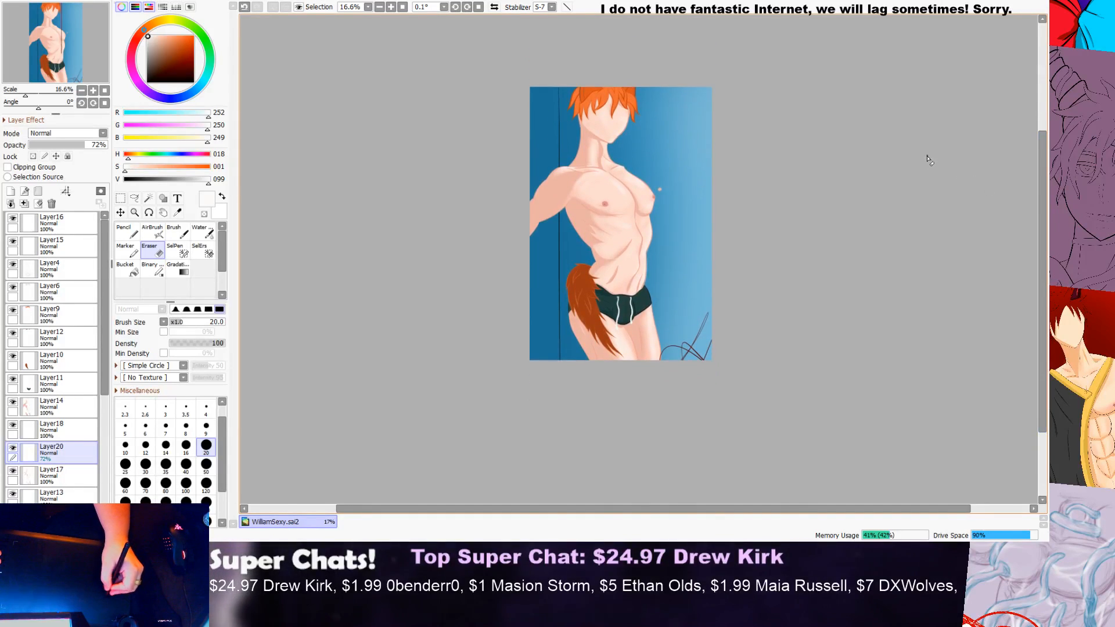
scroll(930, 165, up, 2)
scroll(622, 209, down, 1)
scroll(528, 216, up, 1)
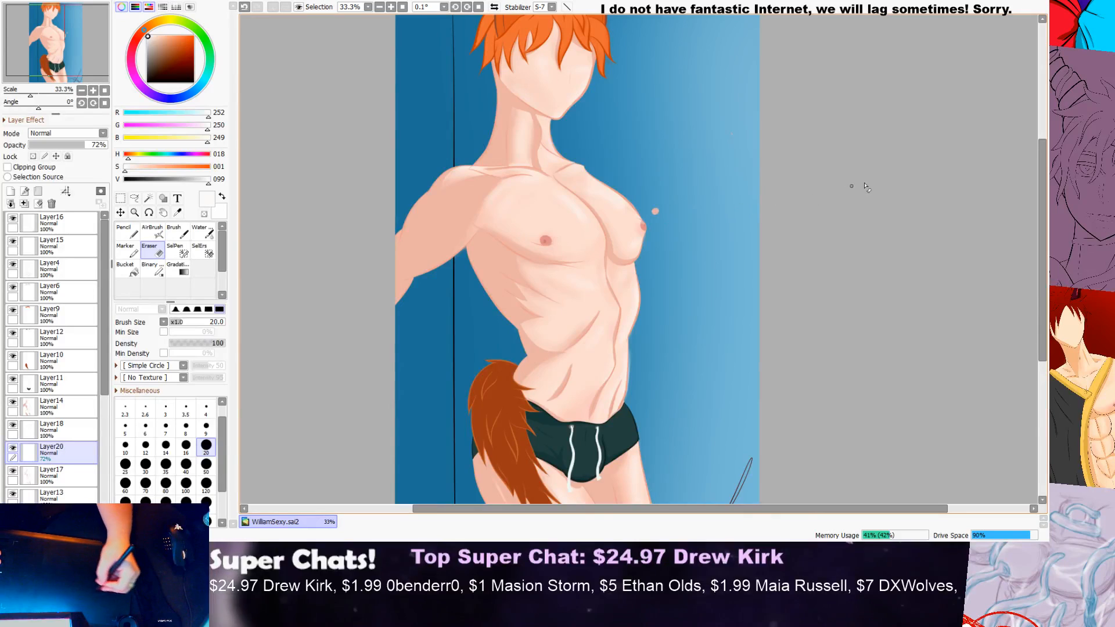
drag(1041, 190, 1033, 168)
scroll(521, 187, down, 2)
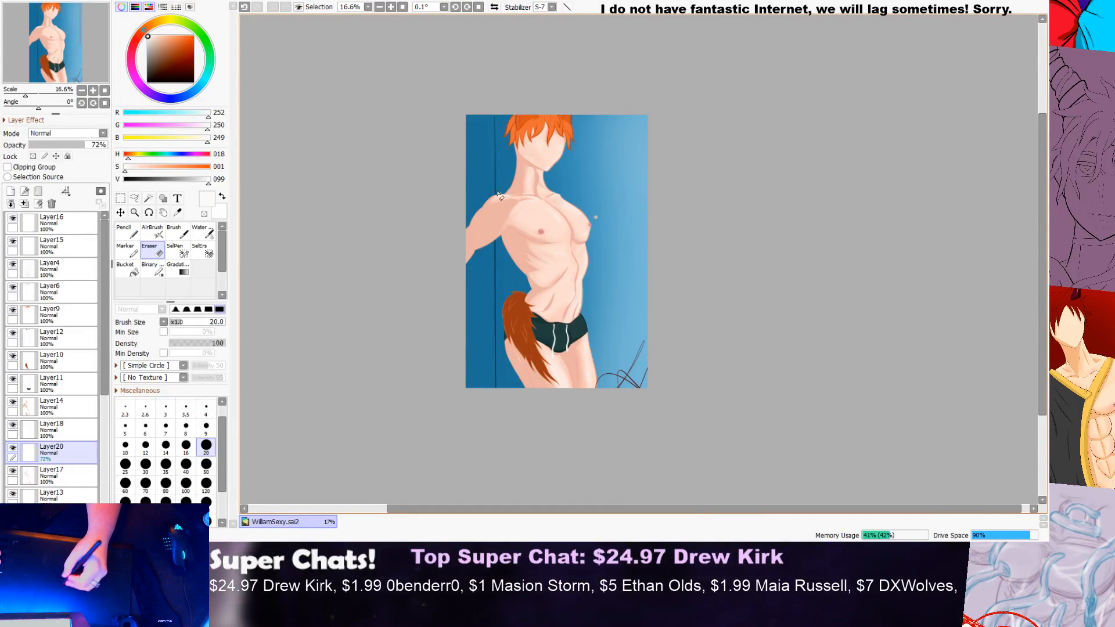
Step: Switch to the Water brush and add a new layer directly above the background layer, Layer8
click(201, 237)
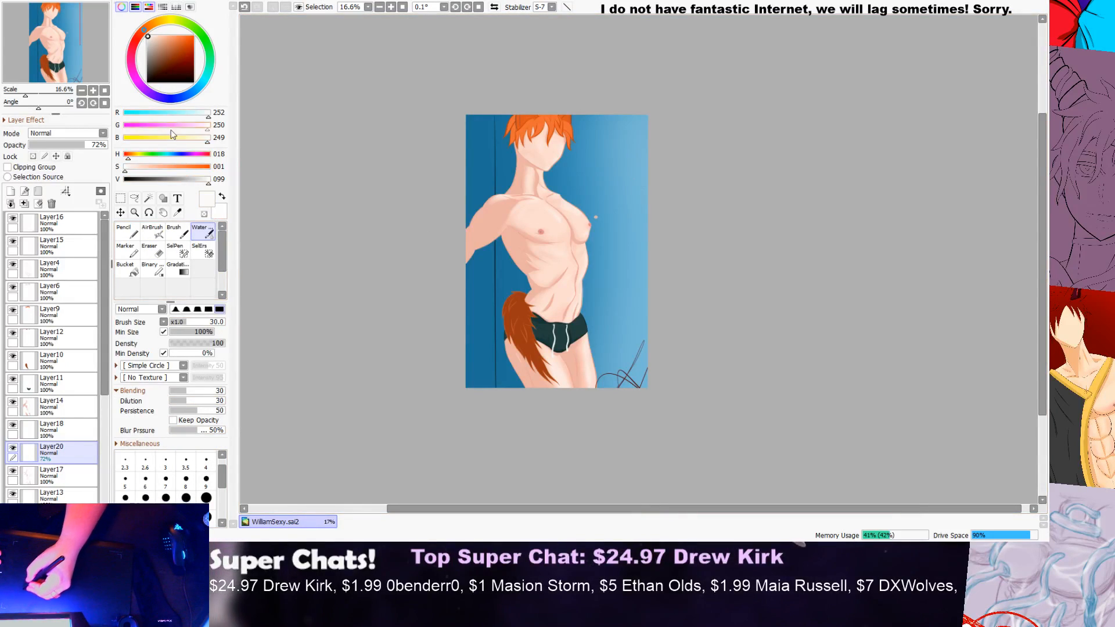
scroll(106, 392, down, 5)
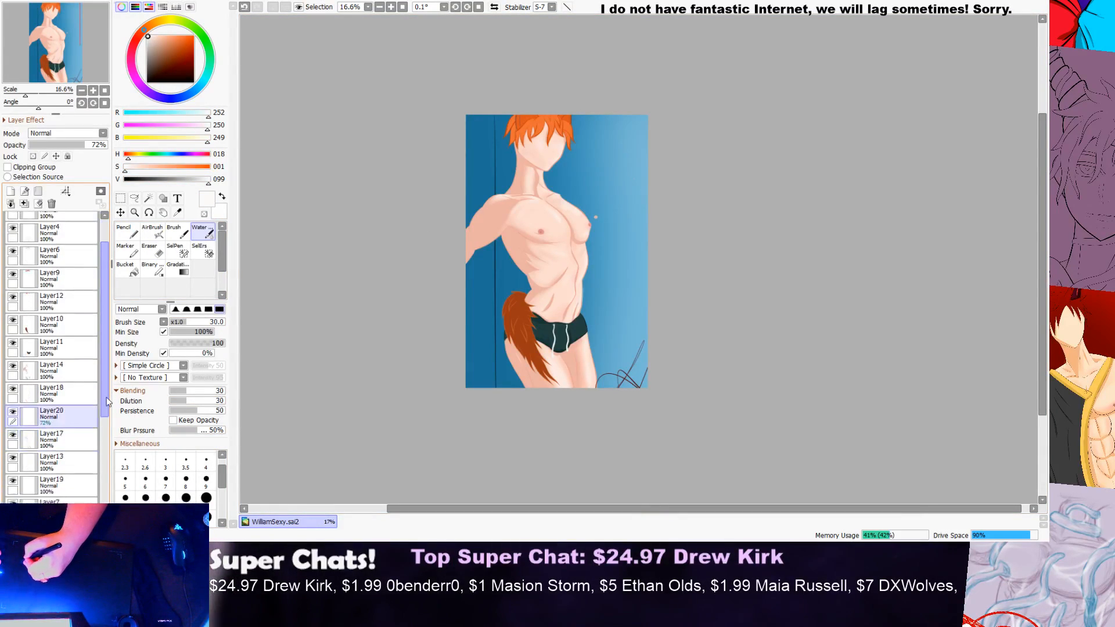
click(72, 484)
click(10, 190)
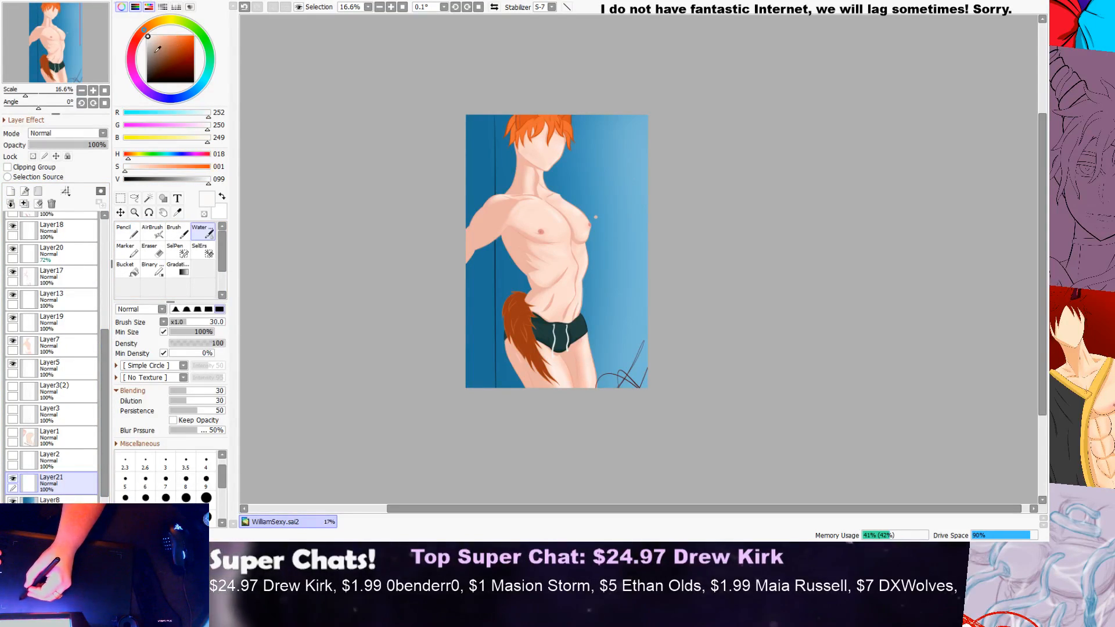
Step: Paint blue (RGB 72, 157, 204) down the background in front of the figure with the size 600 Water brush
mouse_move(192, 90)
mouse_down()
mouse_move(204, 82)
mouse_move(173, 43)
mouse_move(197, 93)
mouse_up()
click(176, 42)
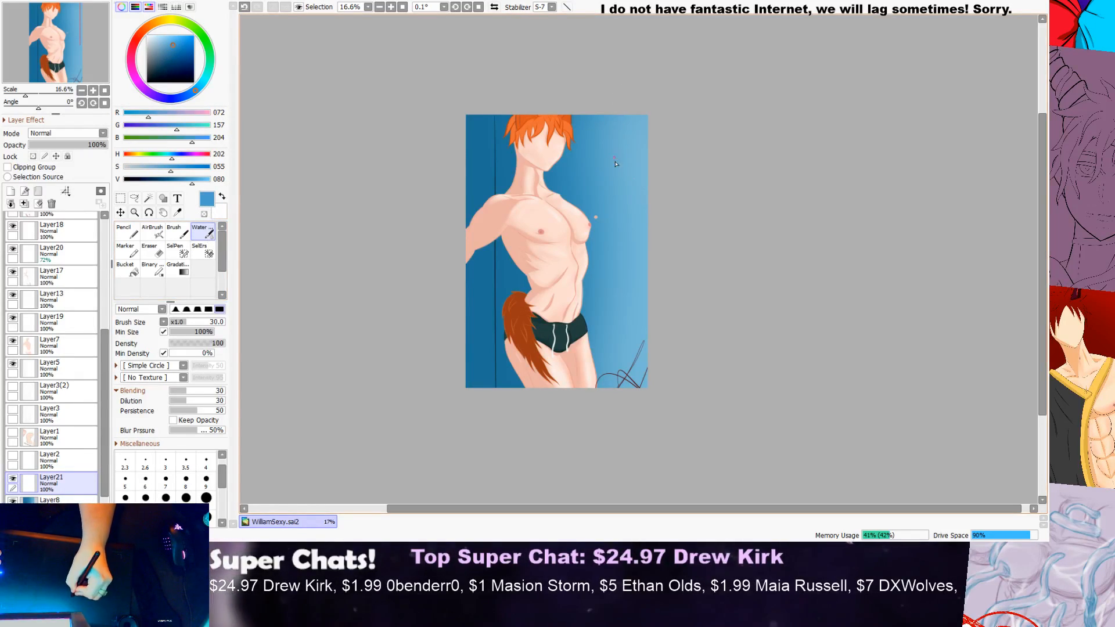
drag(221, 477, 222, 507)
click(207, 497)
click(186, 478)
drag(637, 169, 644, 345)
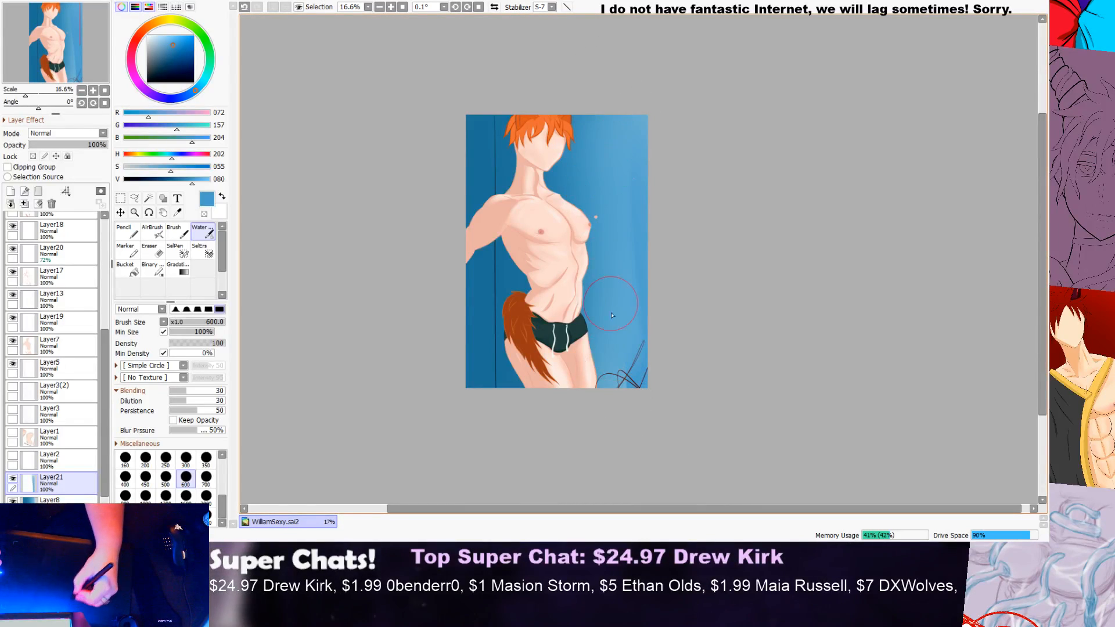
Step: Paint the same blue down the background strip behind the figure's back, undoing the first stroke and repainting it closer to the canvas edge
drag(485, 110, 544, 416)
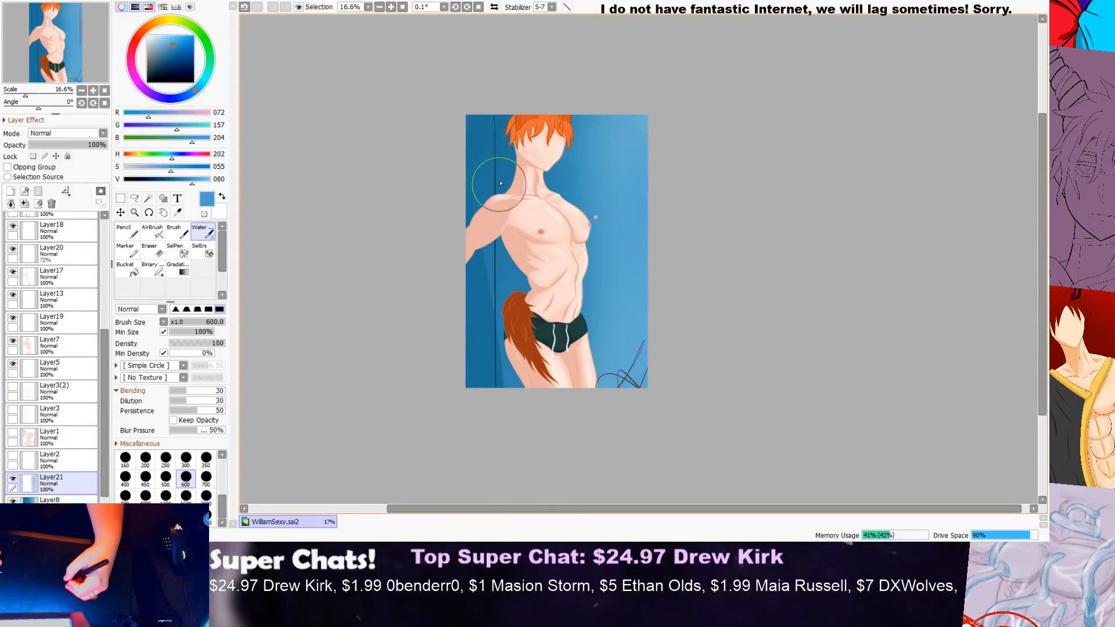
key(ctrl+z)
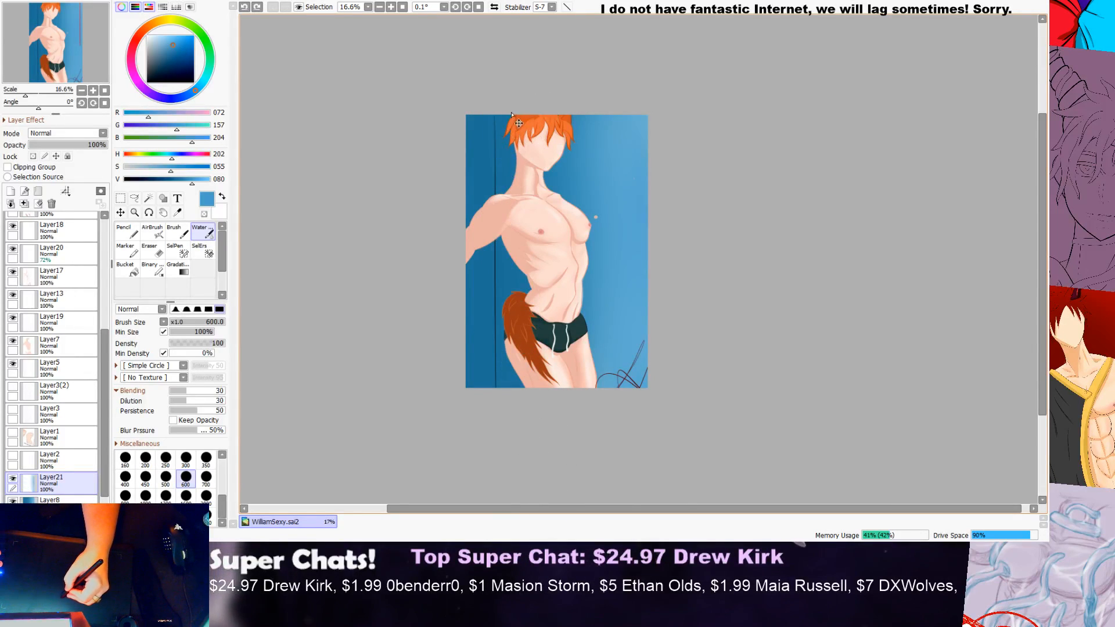
drag(469, 93, 485, 512)
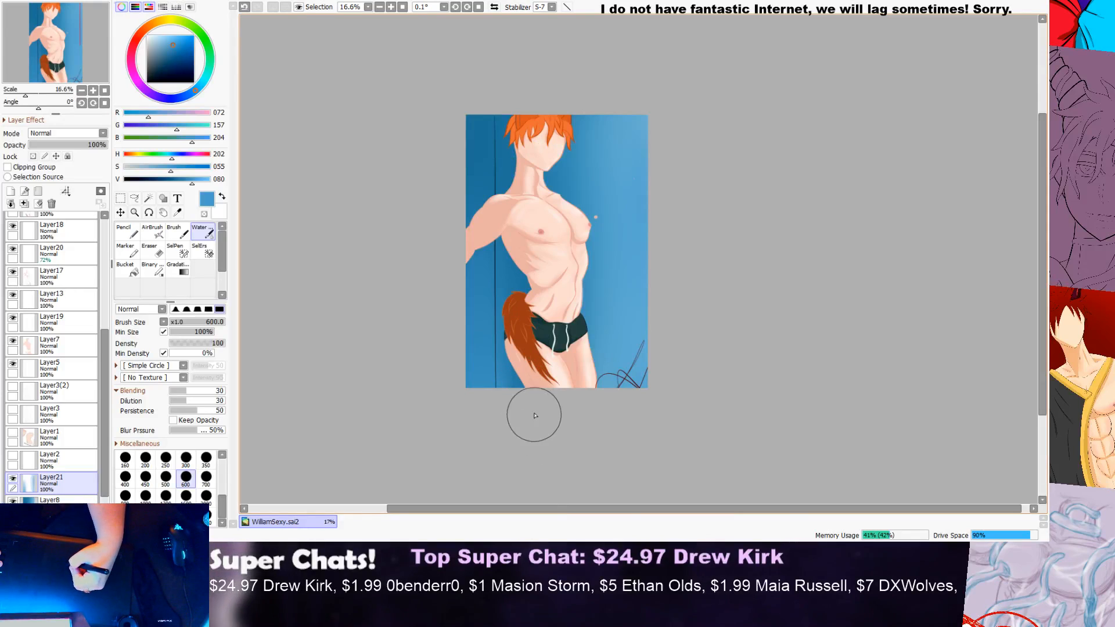
Step: Examine how the new blue blends into the background around the figure, up close and from a distance
scroll(535, 324, down, 3)
scroll(535, 361, up, 2)
scroll(535, 362, up, 3)
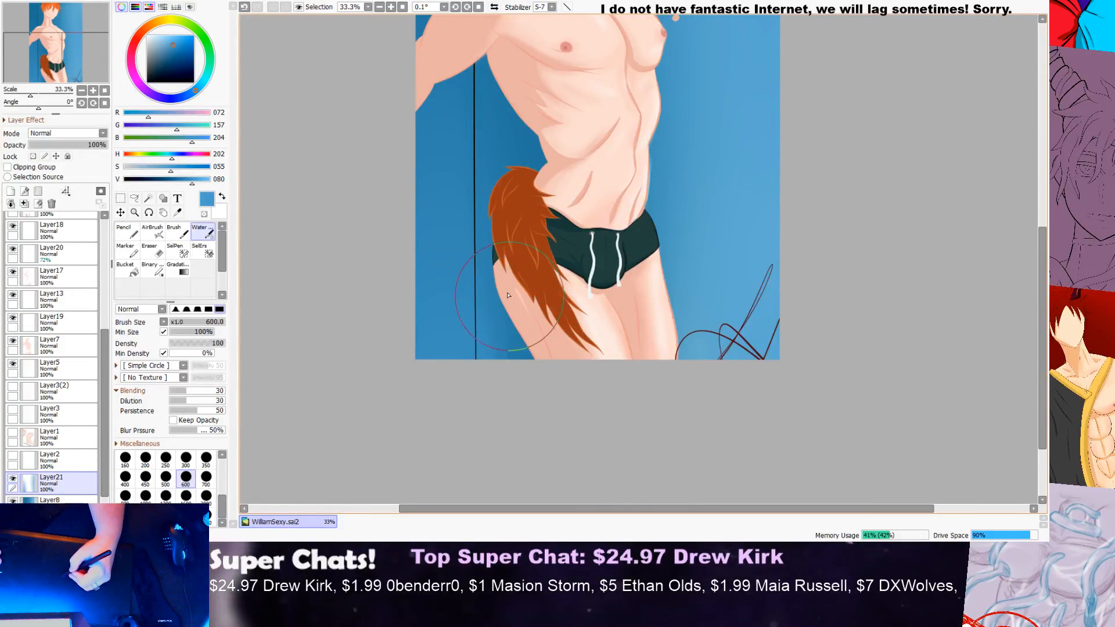
scroll(369, 230, down, 3)
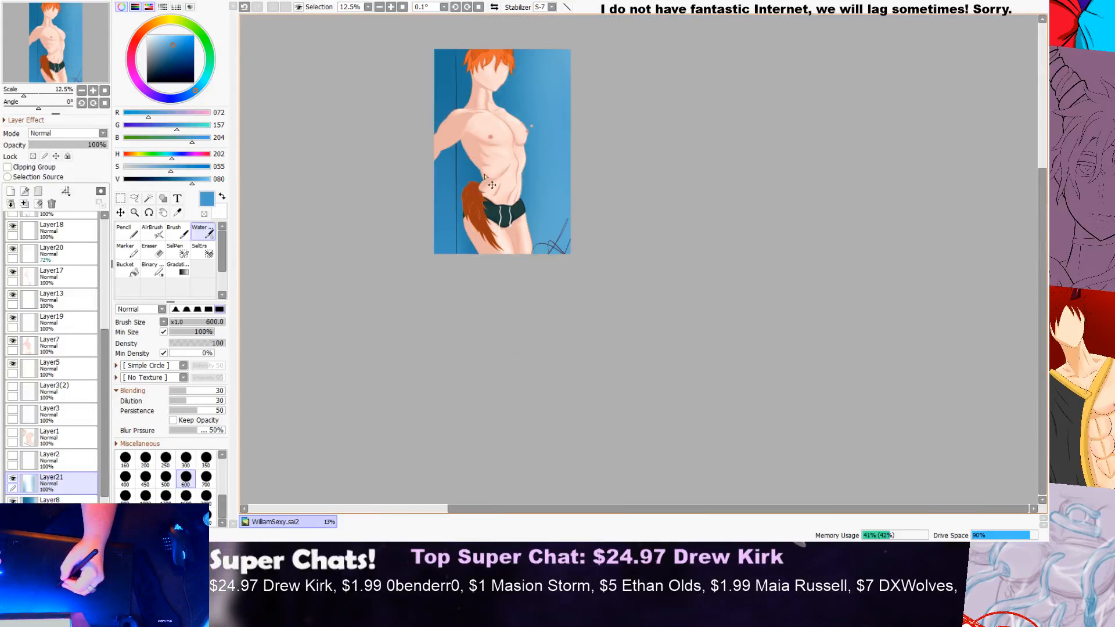
scroll(982, 186, up, 3)
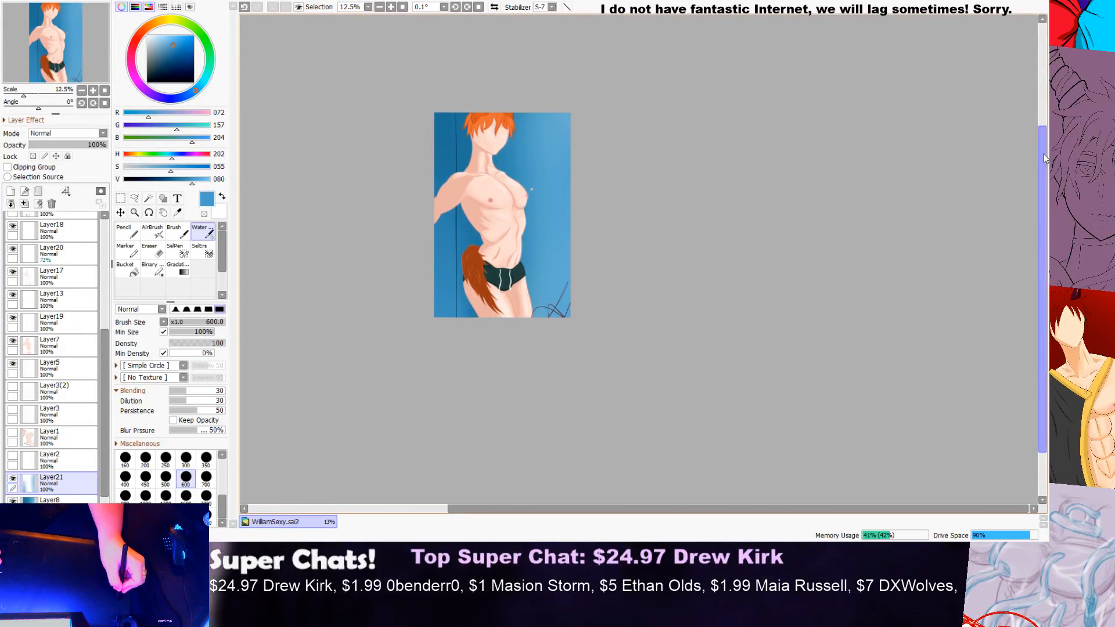
scroll(393, 169, up, 3)
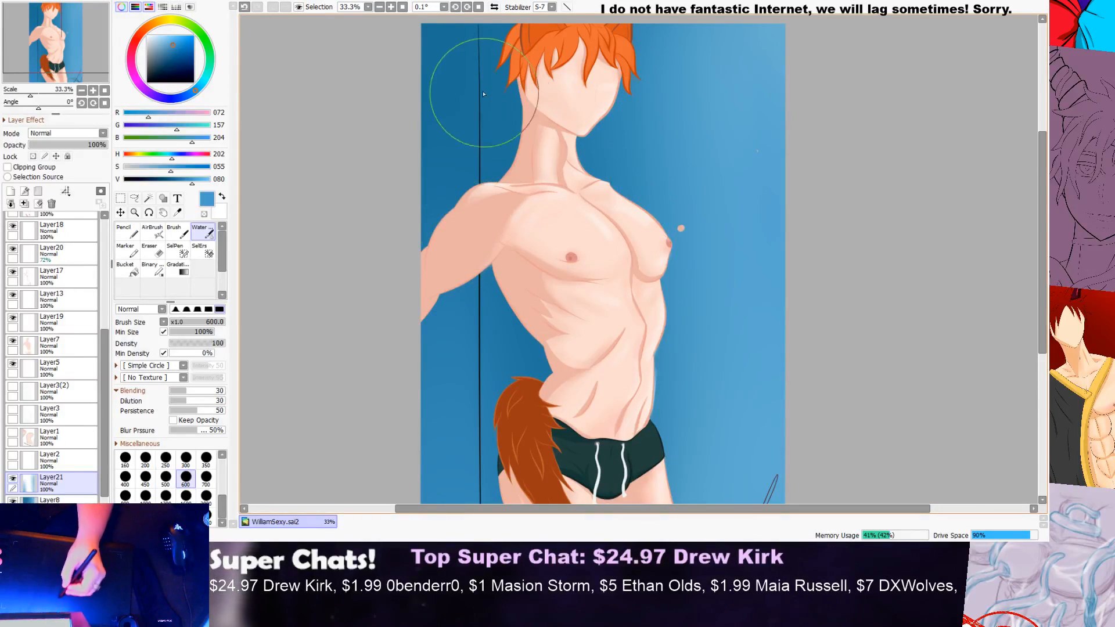
scroll(451, 194, down, 2)
scroll(457, 236, down, 1)
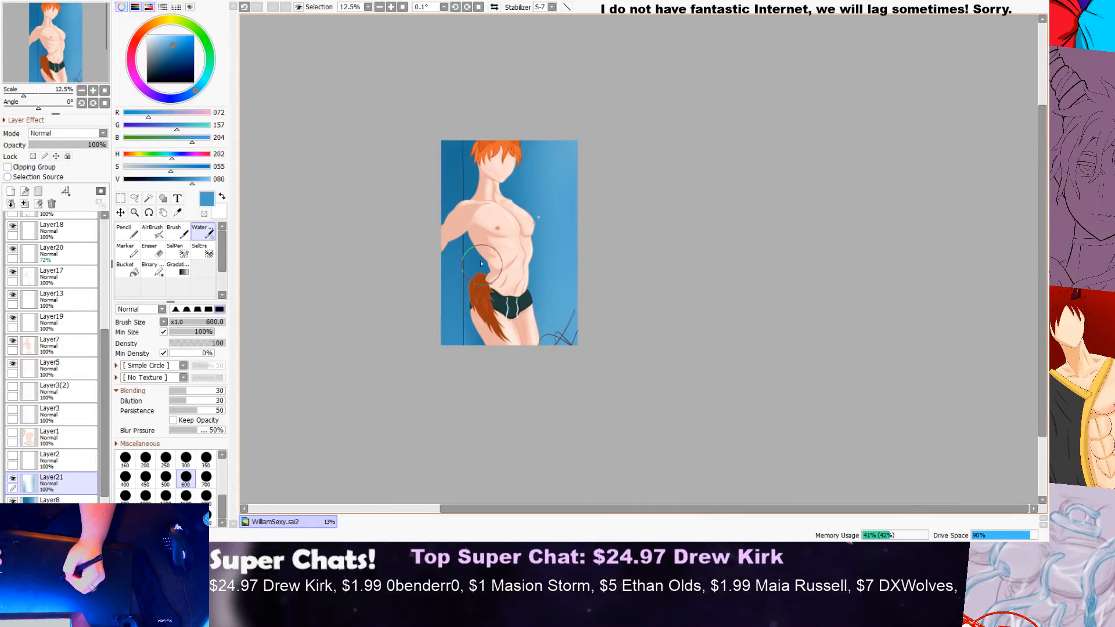
scroll(473, 251, up, 2)
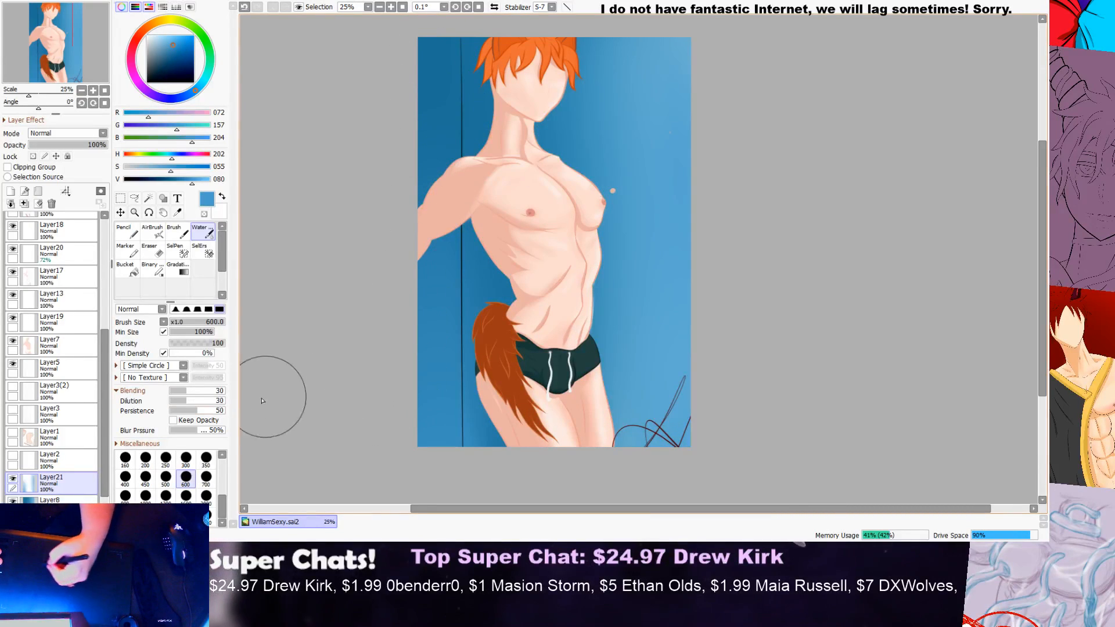
Step: Paint dark blue (RGB 0, 77, 120) down the canvas edge behind the figure's outstretched arm and tail
drag(194, 183, 164, 180)
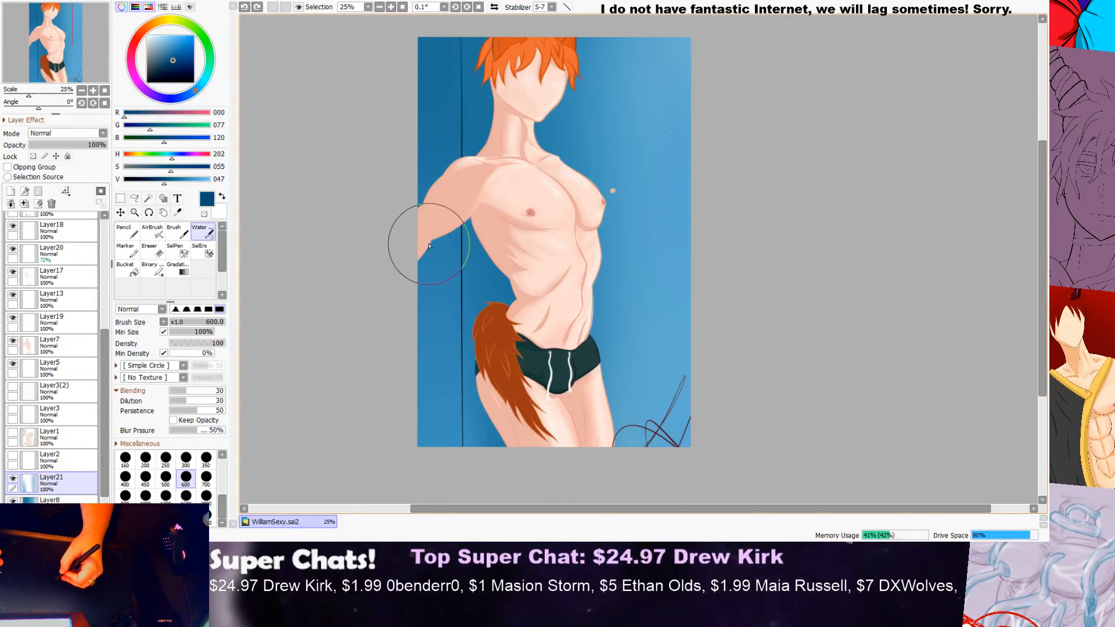
scroll(424, 181, down, 3)
drag(424, 108, 423, 398)
drag(423, 117, 415, 366)
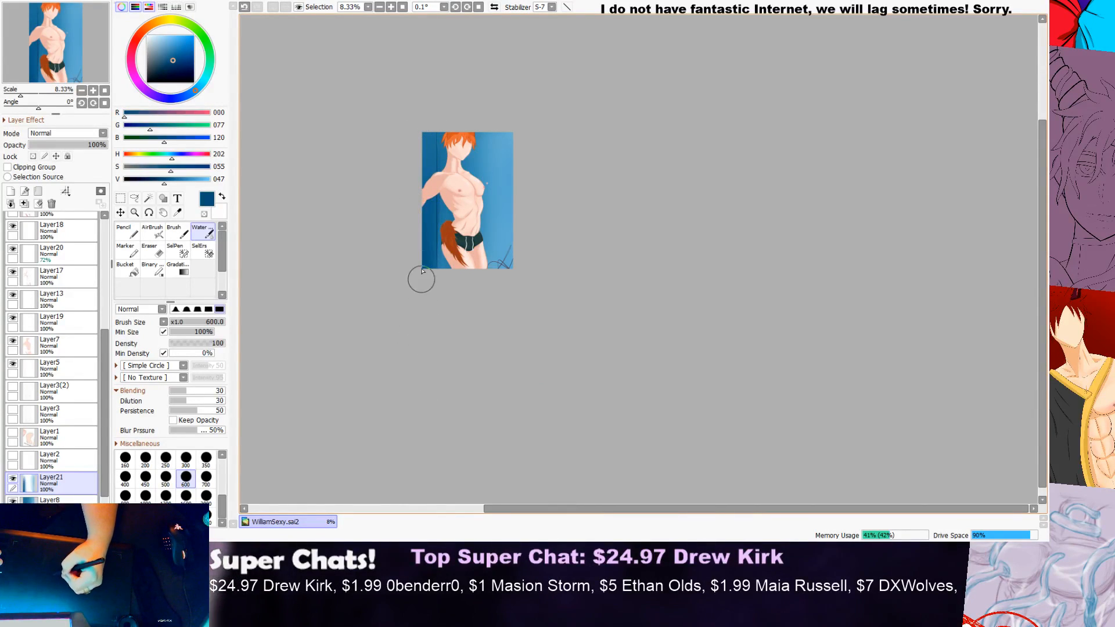
Step: Examine the dark blue shading on the background behind the figure at several magnifications
scroll(431, 231, down, 1)
scroll(431, 231, up, 2)
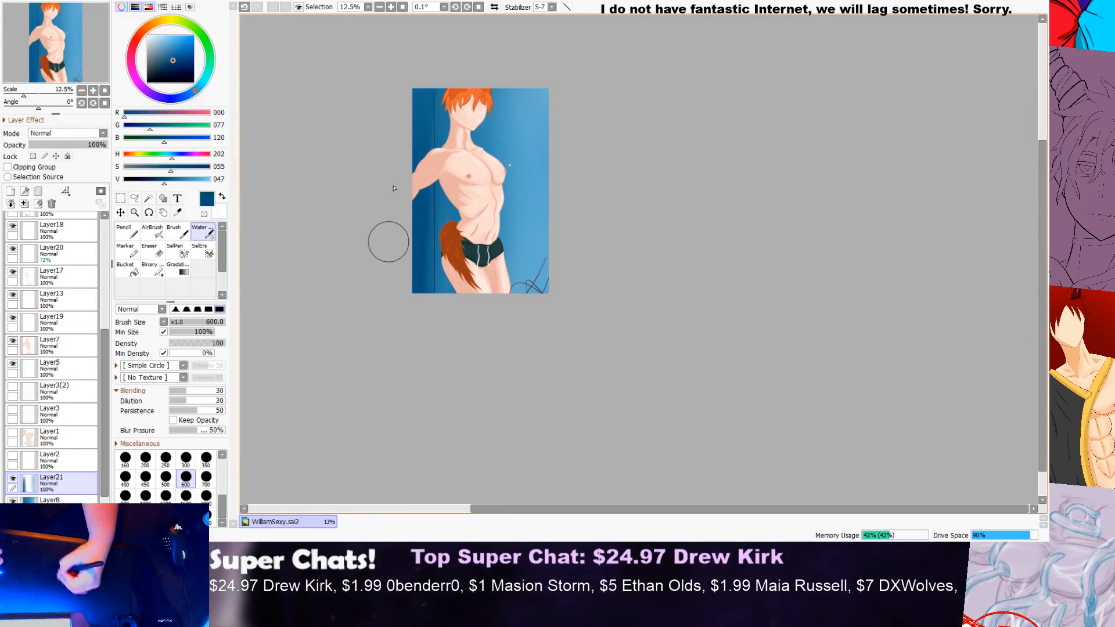
scroll(418, 314, up, 2)
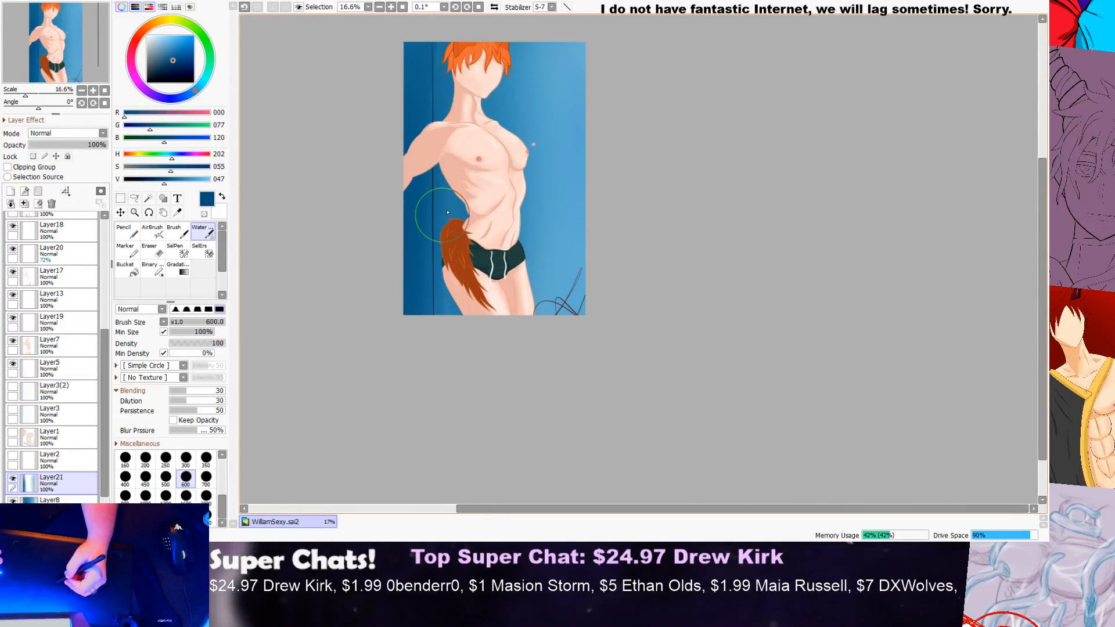
scroll(517, 165, down, 2)
scroll(511, 214, up, 1)
scroll(510, 213, up, 3)
scroll(480, 208, down, 2)
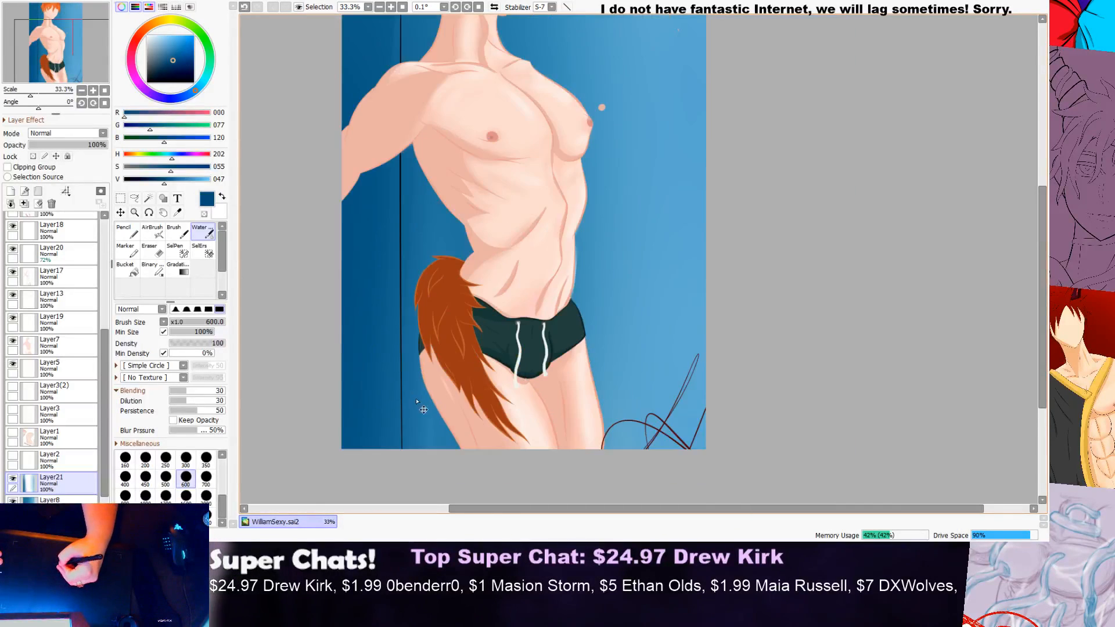
drag(1047, 249, 1045, 208)
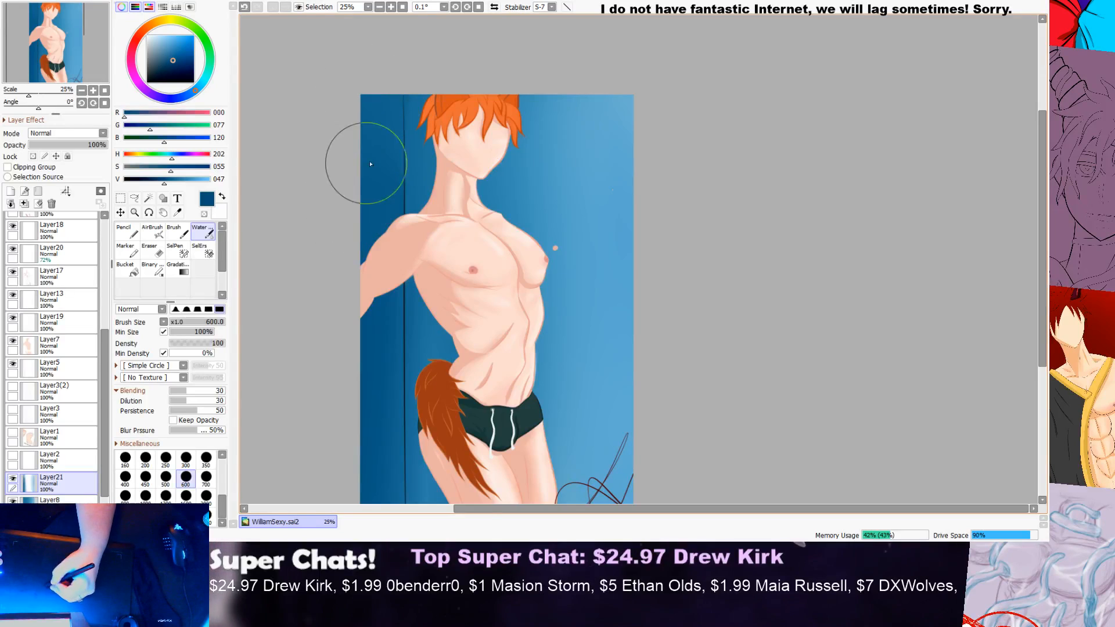
scroll(419, 139, down, 2)
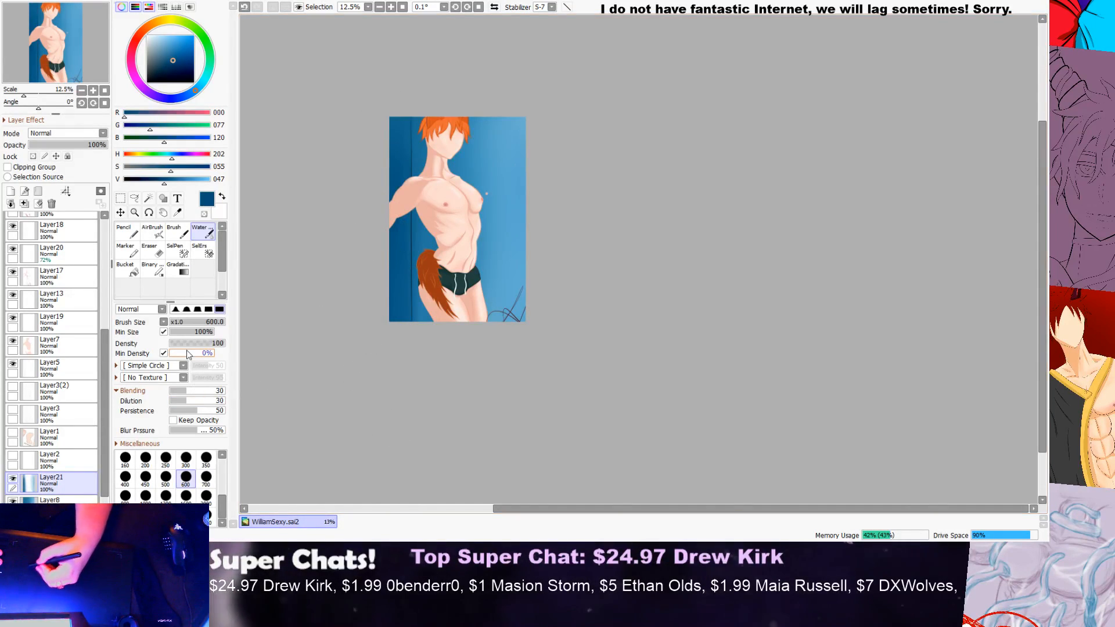
Step: Paint navy (RGB 0, 33, 74) down the background's outermost edge behind the figure, and add a new layer above Layer21
drag(165, 183, 149, 184)
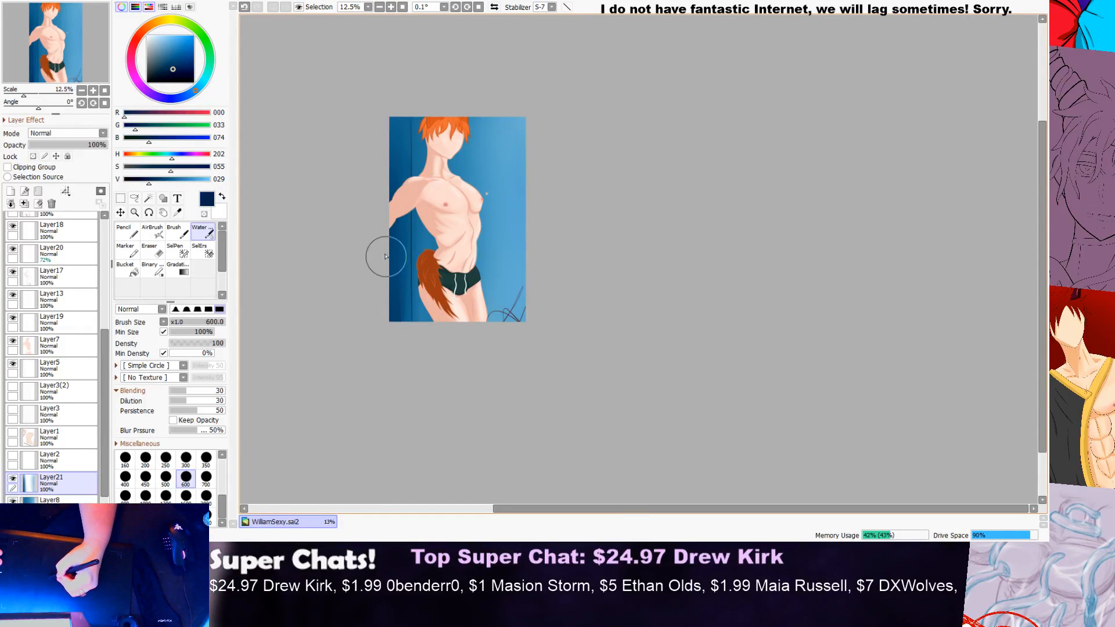
scroll(373, 287, up, 2)
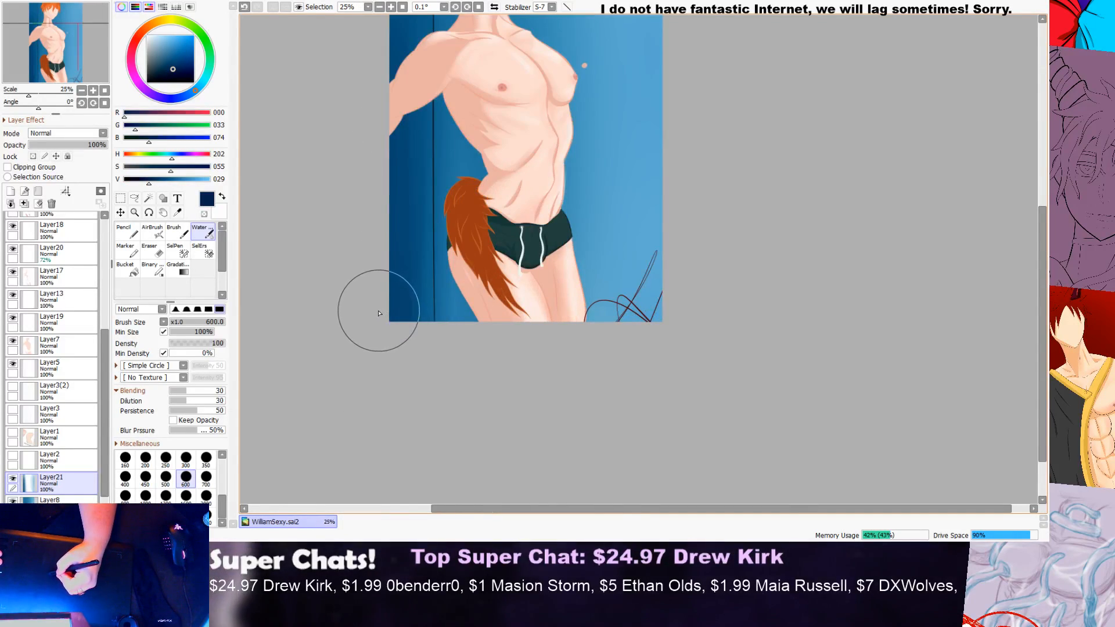
scroll(377, 307, down, 1)
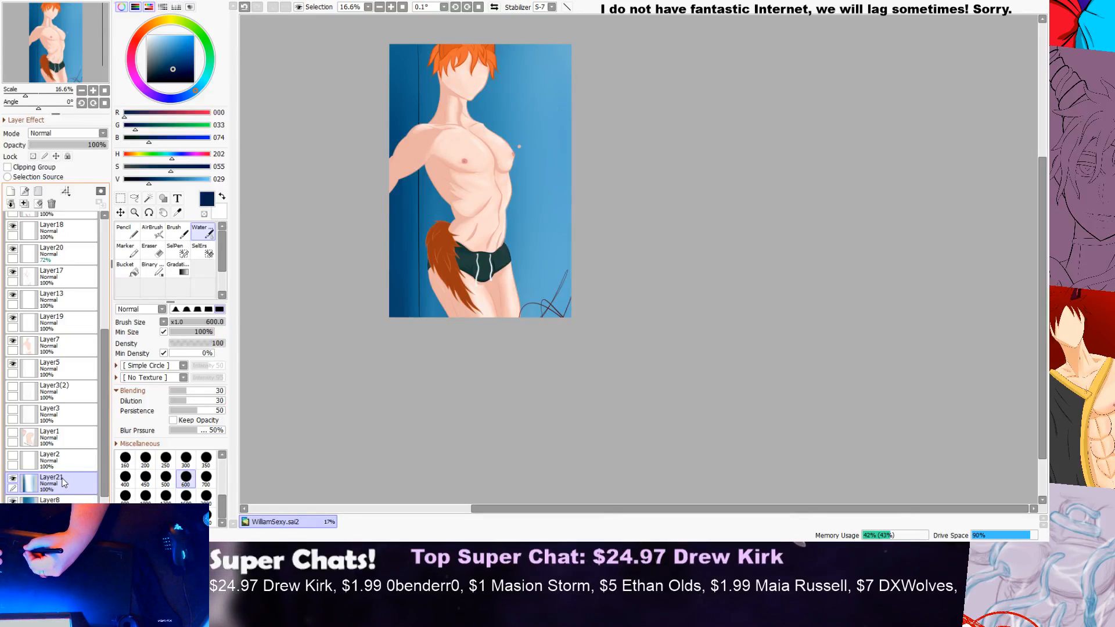
click(10, 191)
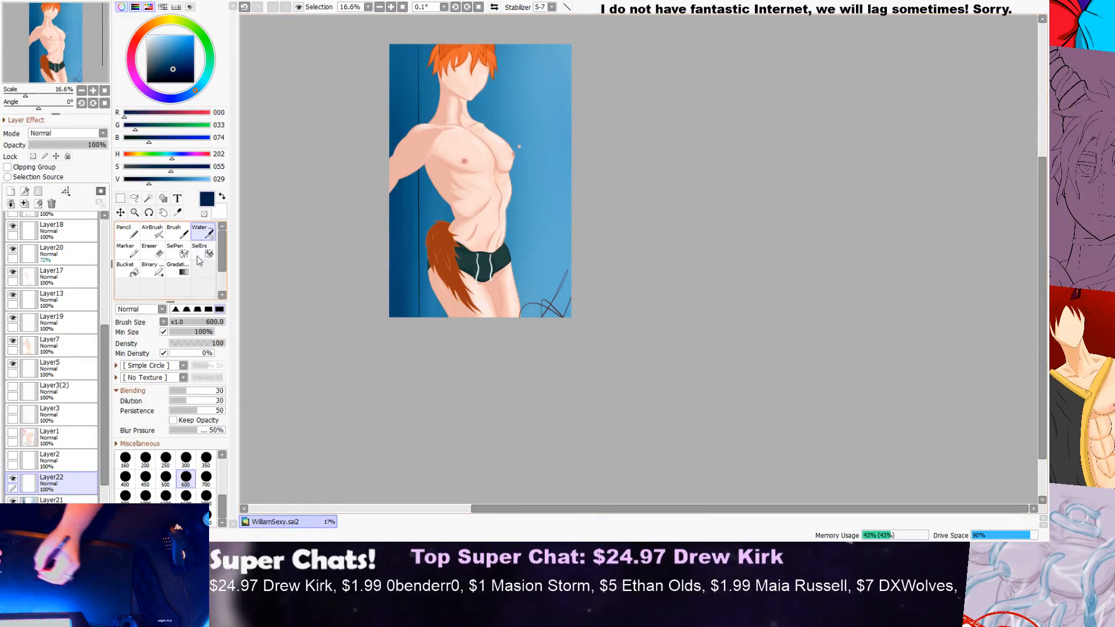
Step: Hide and show Layer7 repeatedly to compare the figure with and without its base skin colour
click(12, 342)
click(12, 342)
click(13, 342)
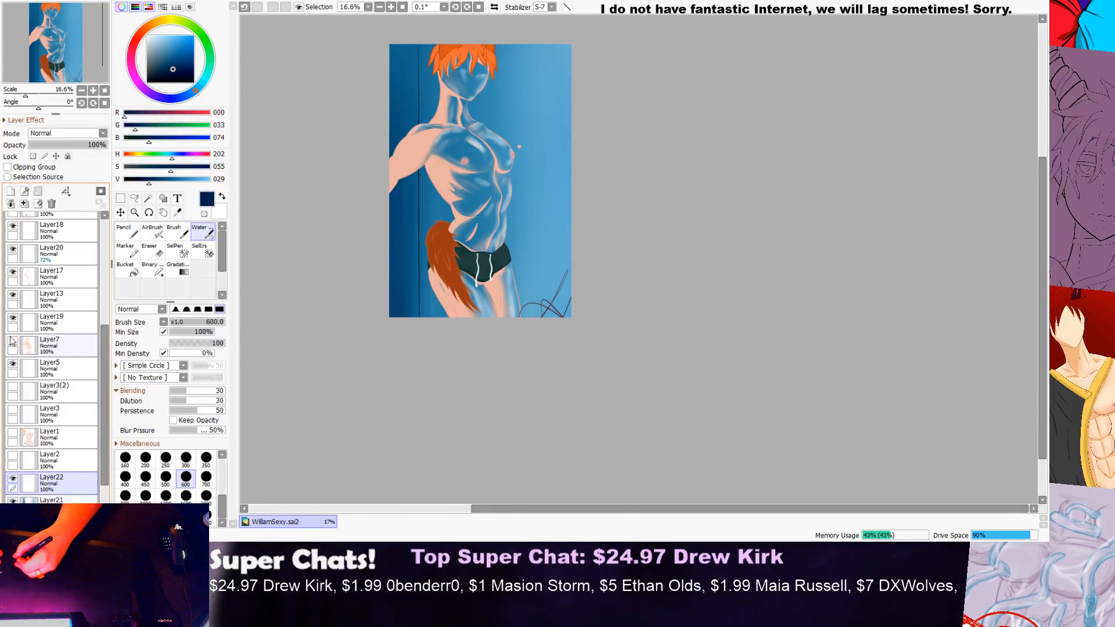
click(12, 341)
click(13, 342)
click(12, 342)
click(14, 344)
click(13, 344)
click(13, 344)
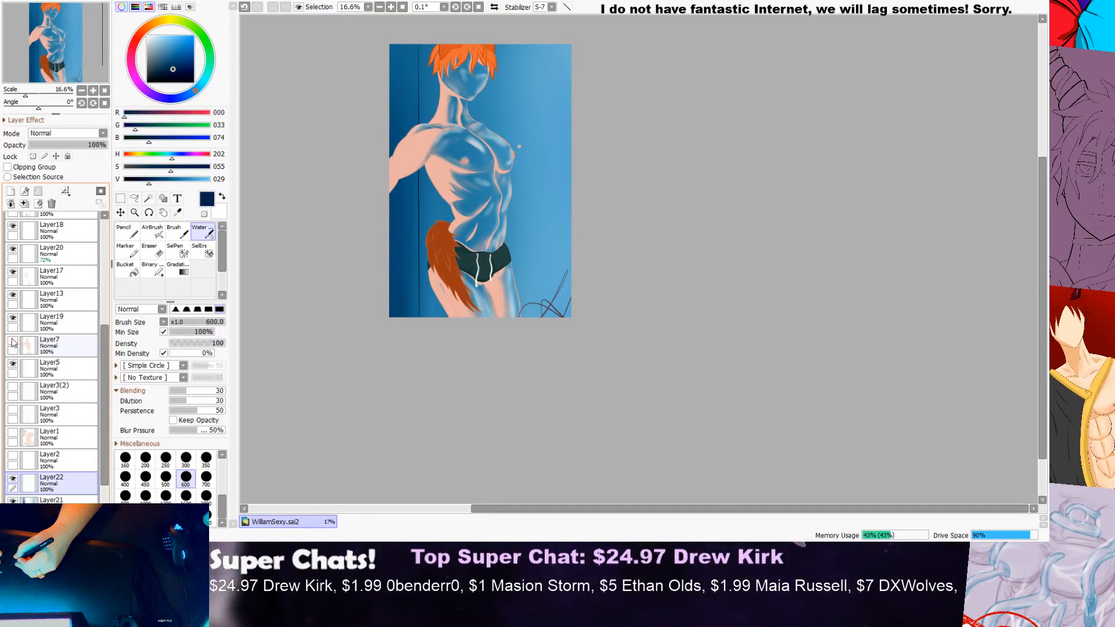
click(13, 344)
click(13, 344)
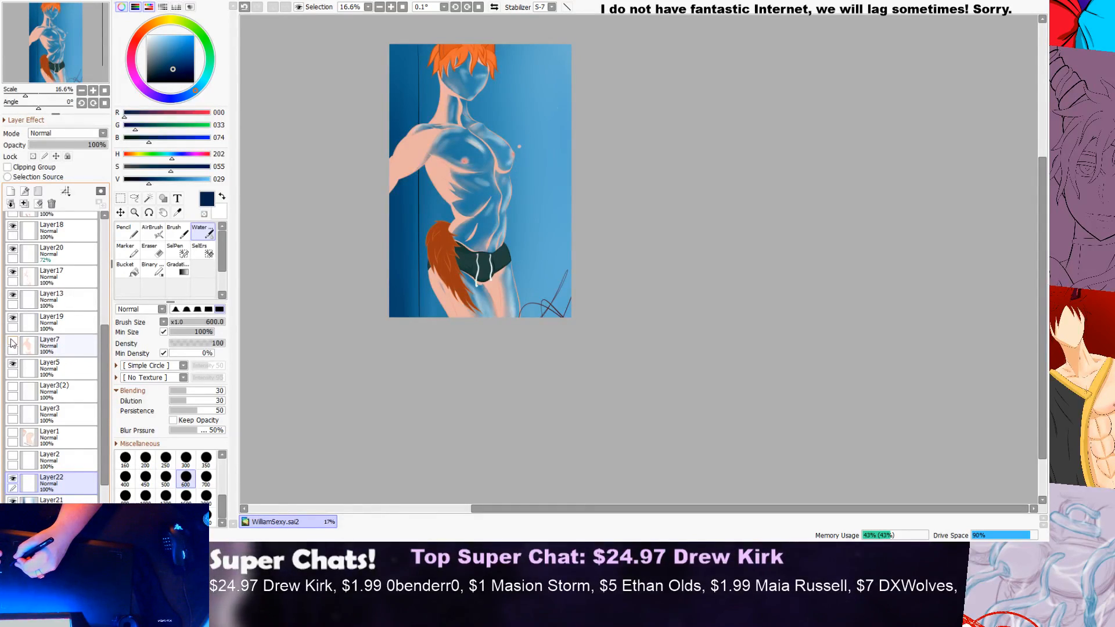
click(13, 344)
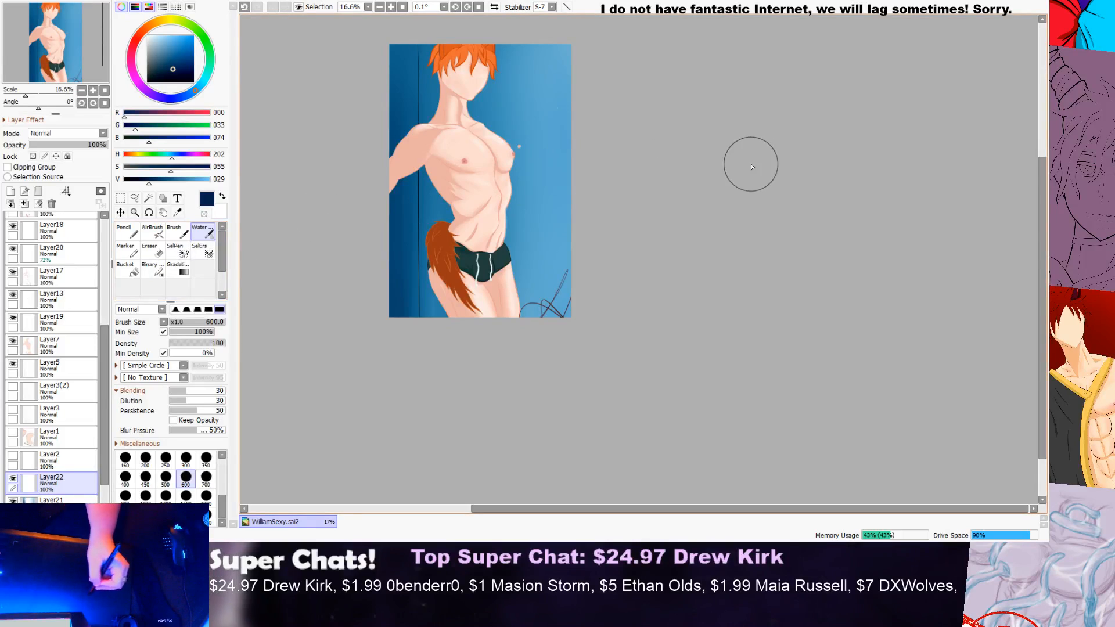
Step: Examine the whole figure against the shaded blue background, both close up and zoomed out
scroll(538, 85, up, 3)
scroll(1034, 173, up, 2)
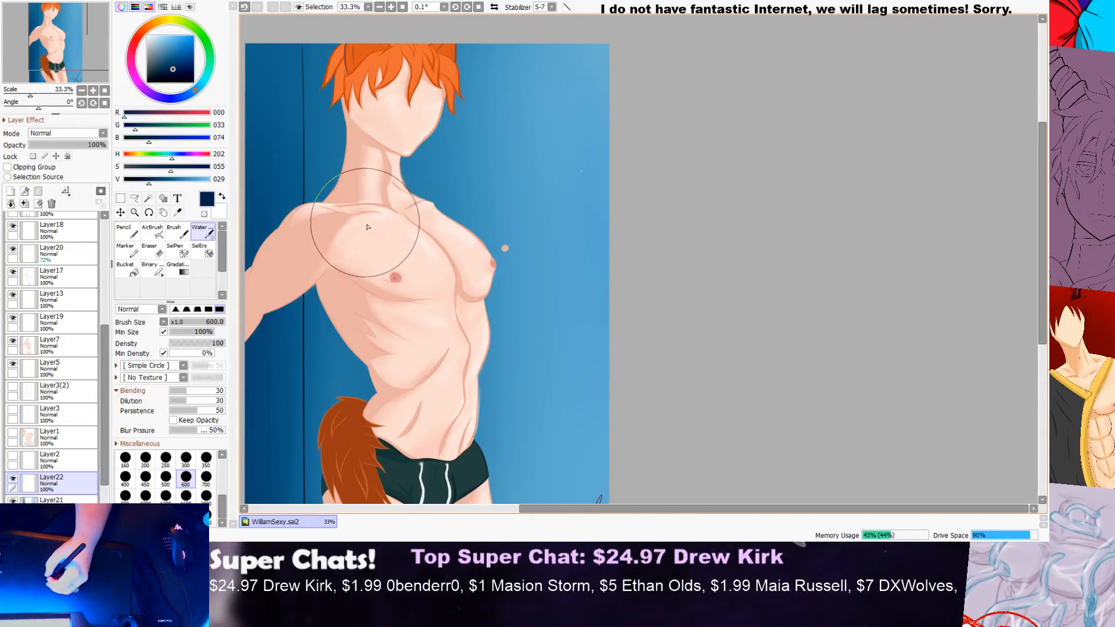
scroll(610, 149, down, 2)
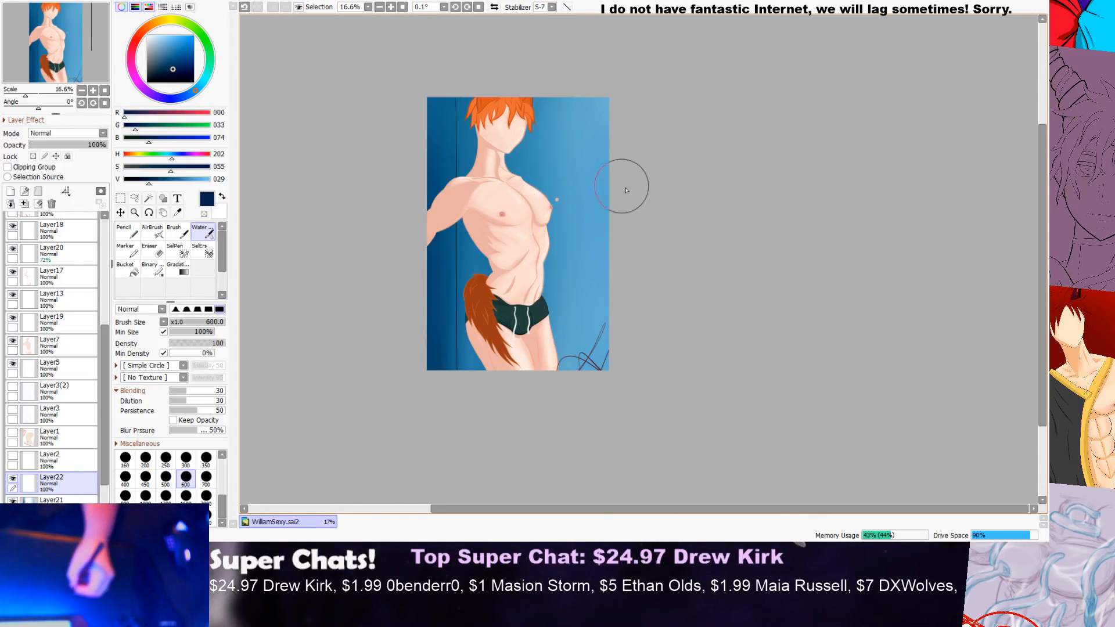
scroll(588, 140, up, 1)
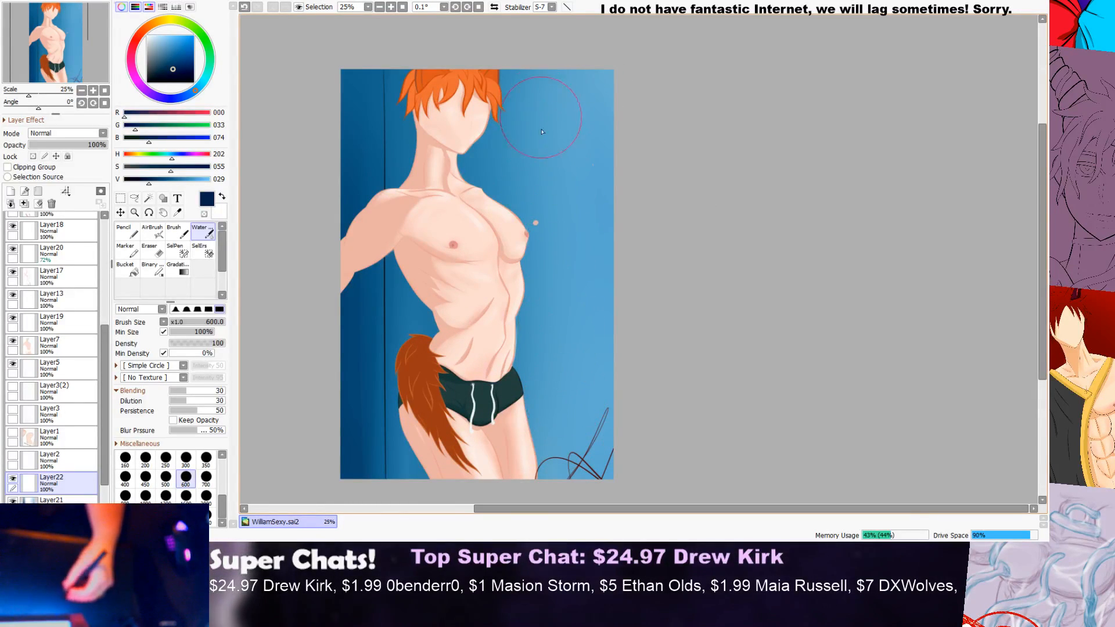
scroll(540, 256, down, 2)
scroll(645, 190, up, 1)
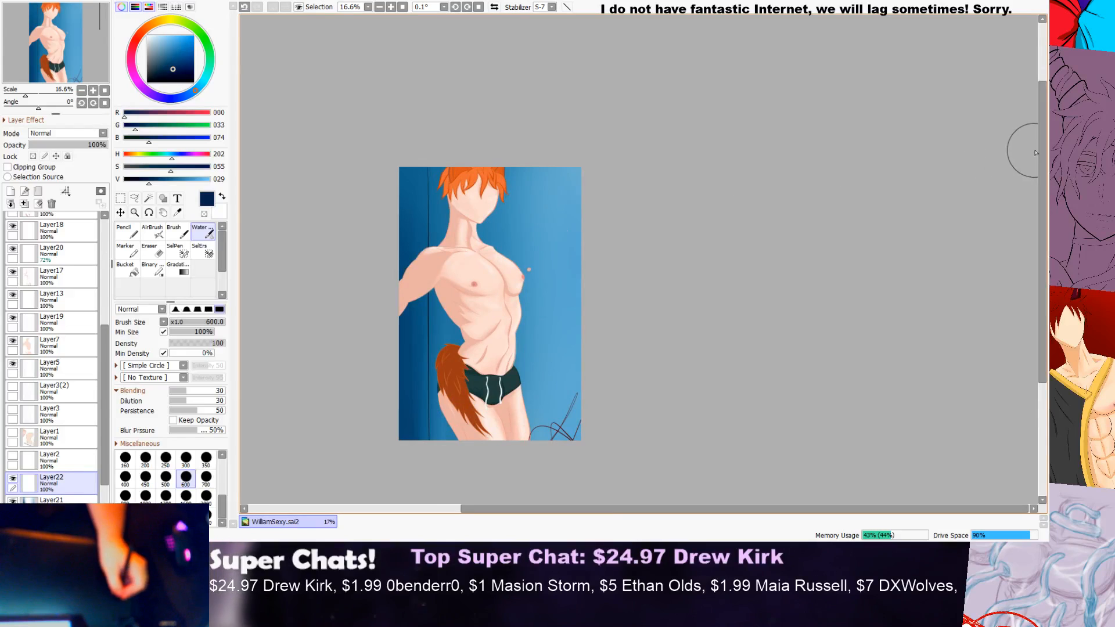
drag(1041, 147, 1037, 163)
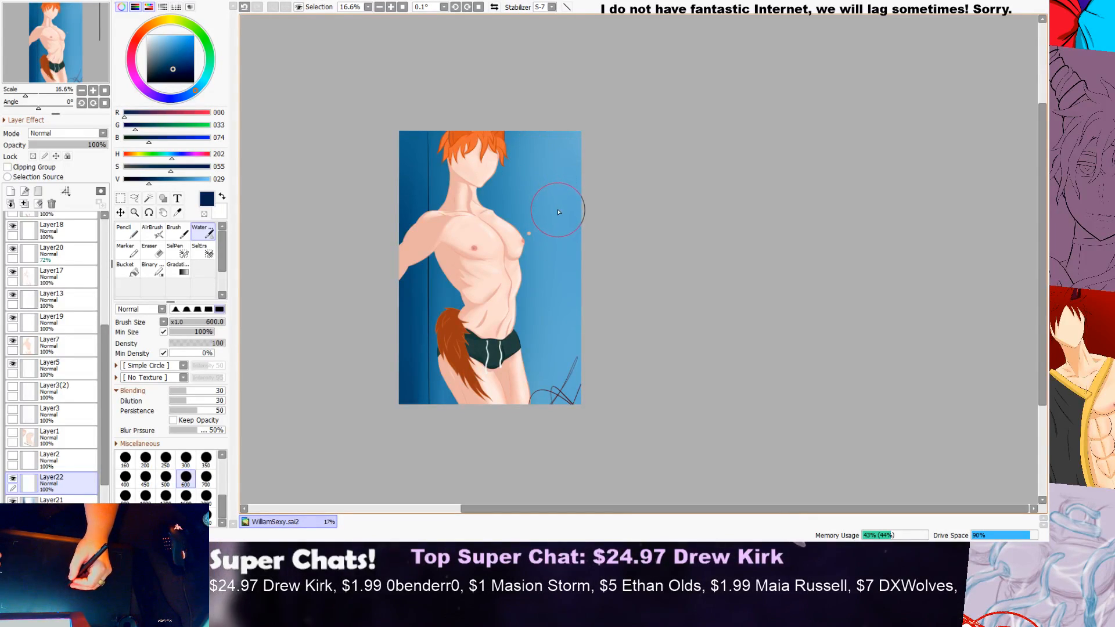
Step: Add a new layer above Layer22 and set up a 40 px Pencil in dark red (RGB 73, 0, 0)
click(126, 232)
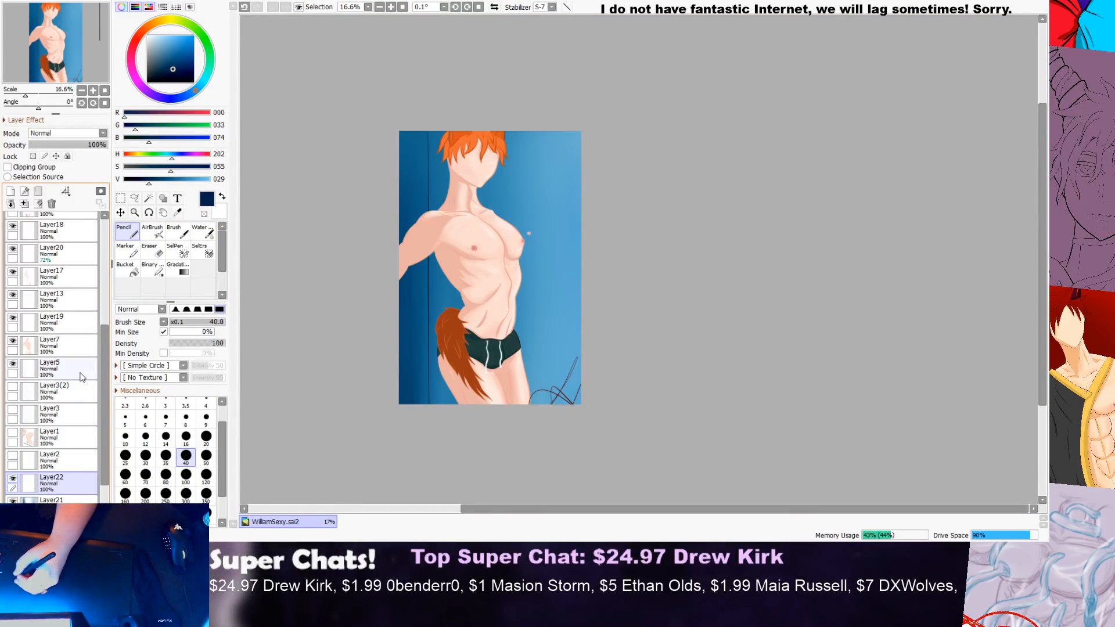
click(11, 192)
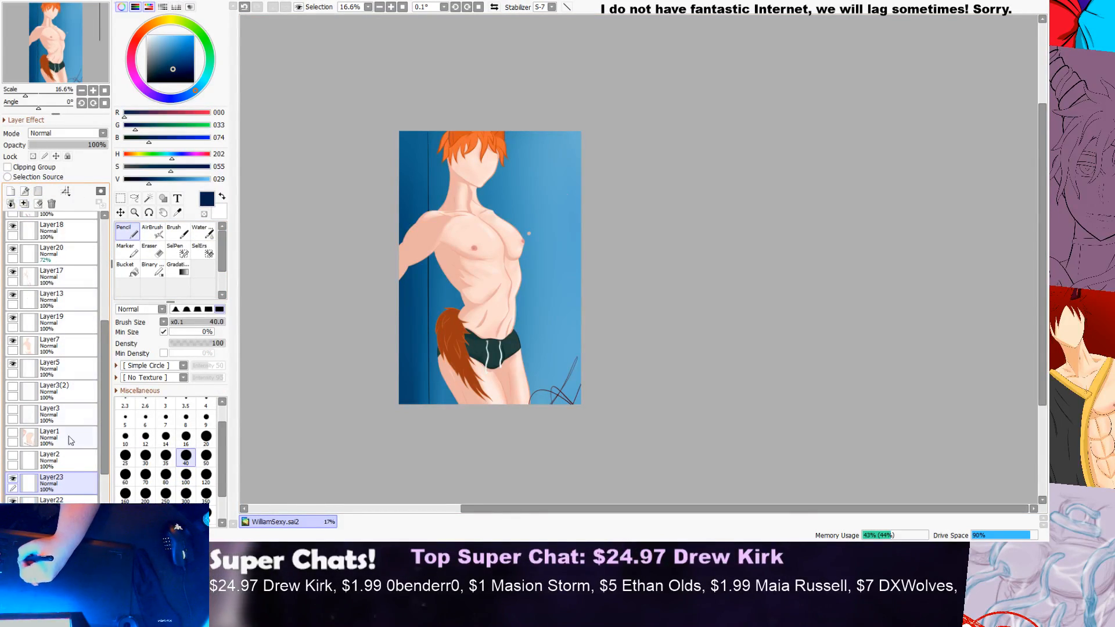
scroll(108, 437, down, 2)
scroll(109, 437, down, 1)
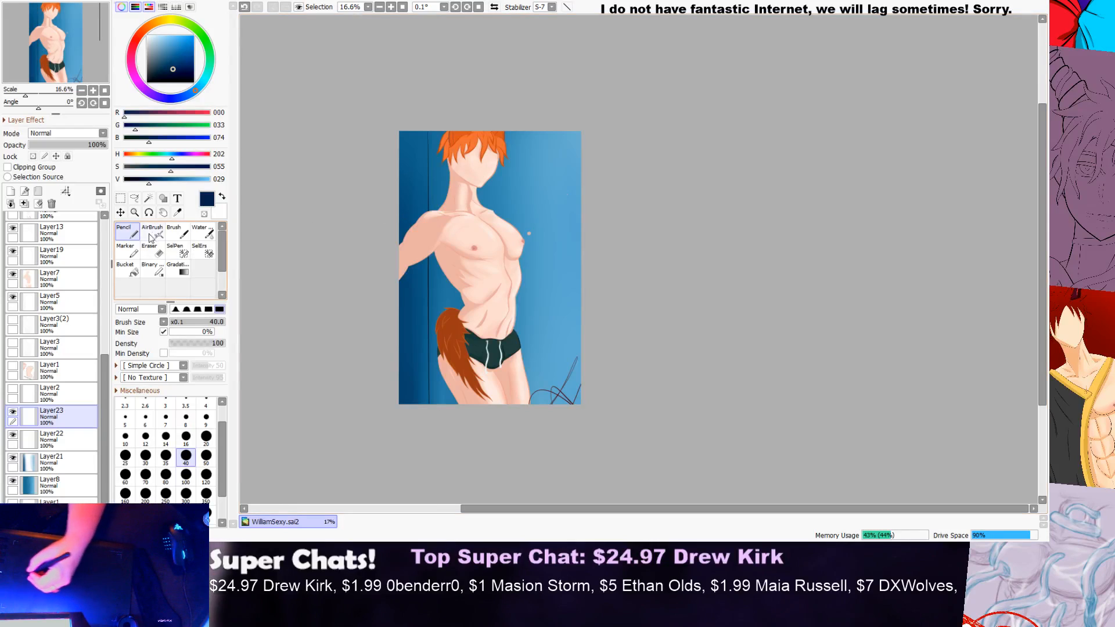
click(149, 27)
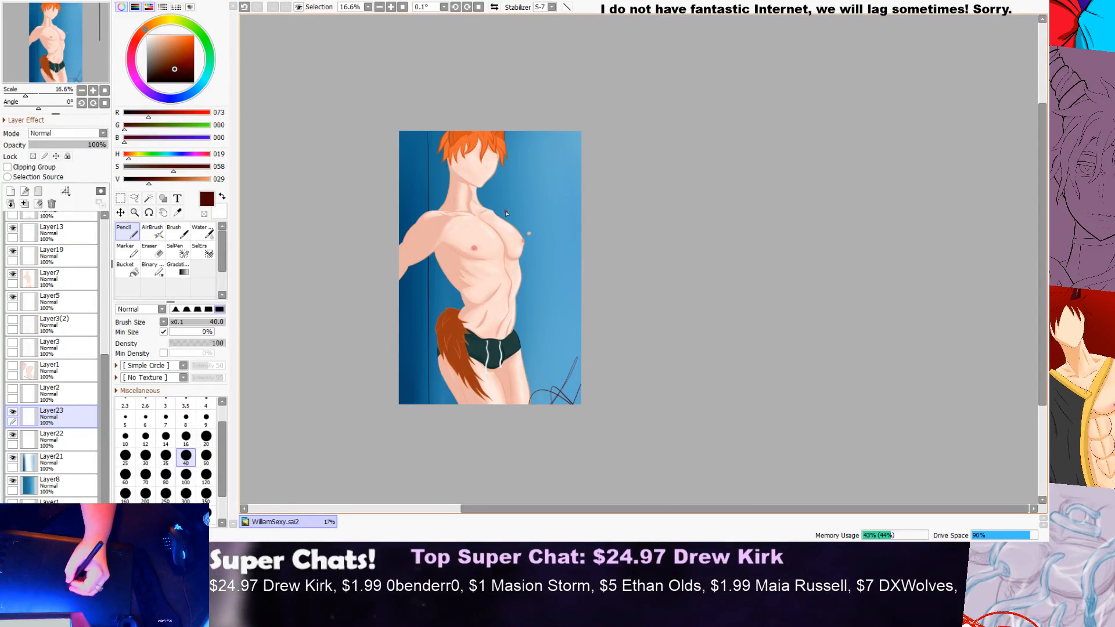
Step: Draw a long vertical dark red line on the background beside the figure's face and chest, and a horizontal line from it to the canvas edge
key(ctrl+z)
drag(543, 126, 548, 325)
key(ctrl+z)
mouse_move(543, 127)
mouse_down()
mouse_move(546, 305)
mouse_move(540, 160)
mouse_move(533, 318)
mouse_move(539, 299)
mouse_up()
key(ctrl+z)
key(ctrl+z)
key(ctrl+z)
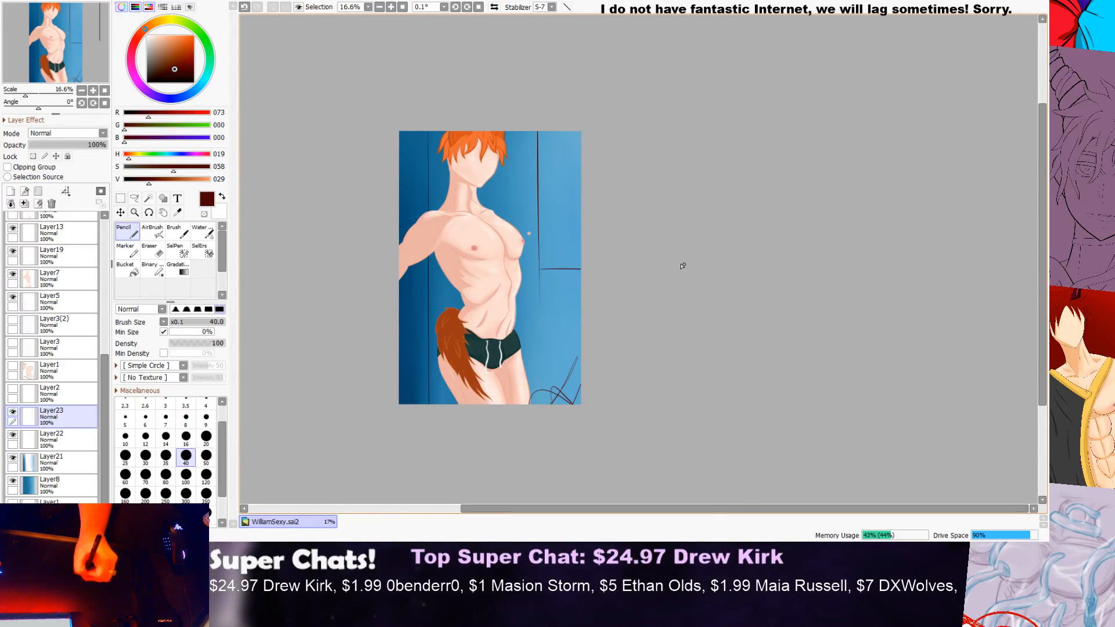
Step: Try several times to draw a parallel inner line beside the new vertical background line, undoing each stroke
scroll(649, 224, down, 2)
scroll(614, 157, up, 3)
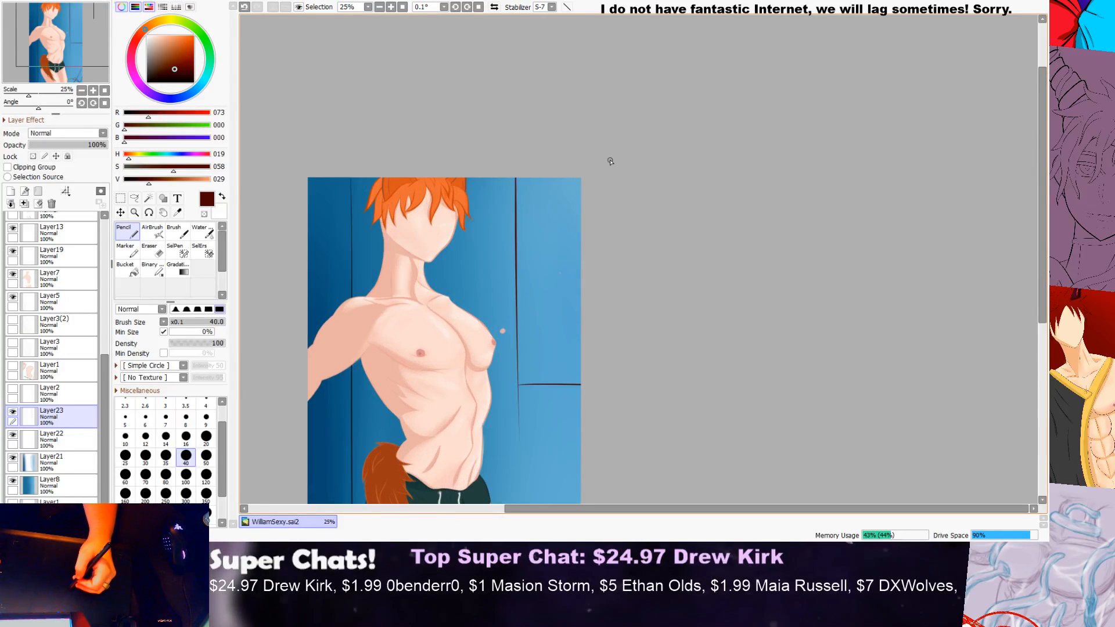
scroll(460, 285, down, 1)
scroll(522, 221, up, 2)
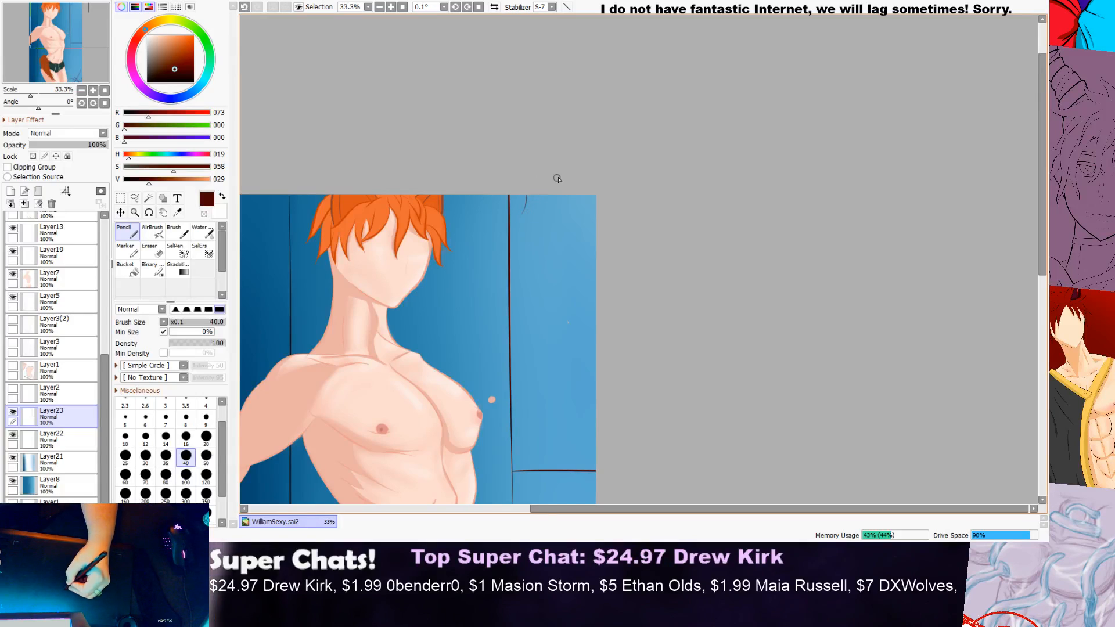
drag(528, 388, 528, 440)
key(ctrl+z)
drag(520, 183, 514, 471)
key(ctrl+z)
drag(528, 174, 517, 502)
key(ctrl+z)
drag(529, 183, 522, 503)
key(ctrl+z)
scroll(520, 472, down, 1)
drag(1042, 209, 1041, 228)
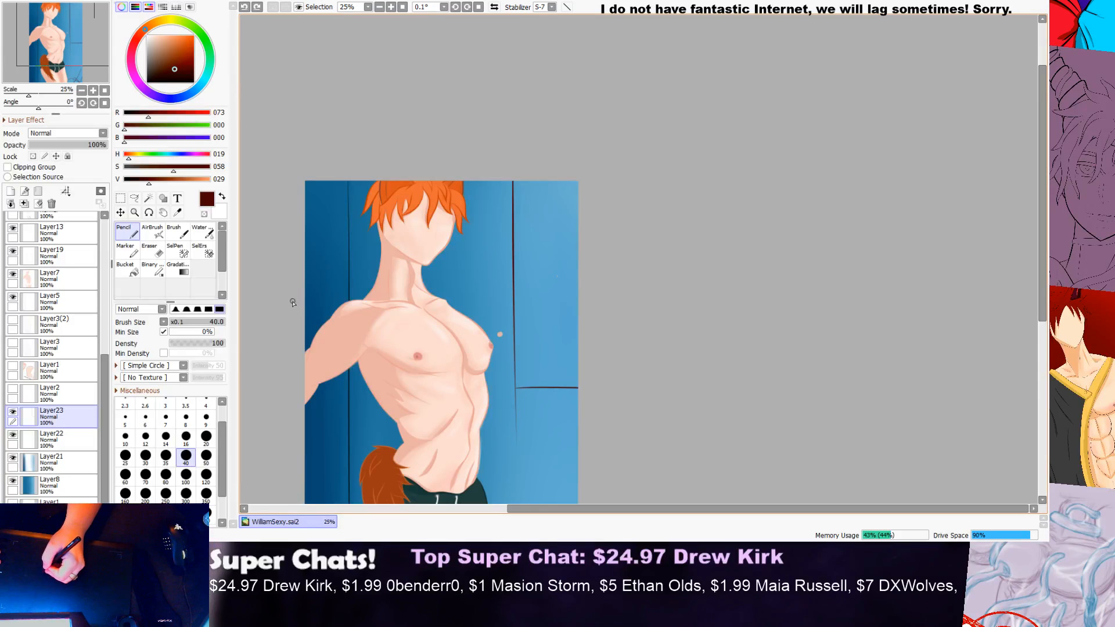
Step: Erase the part of the vertical line extending below the horizontal one with a 20 px Eraser, leaving a clean corner
click(153, 251)
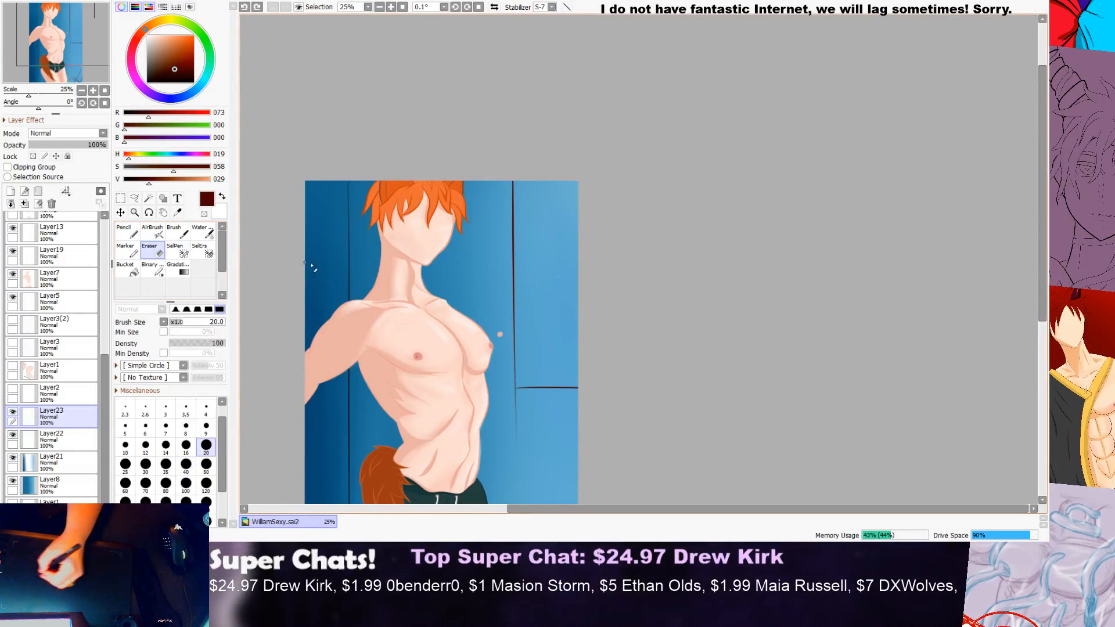
drag(1041, 175, 1041, 212)
scroll(498, 346, up, 3)
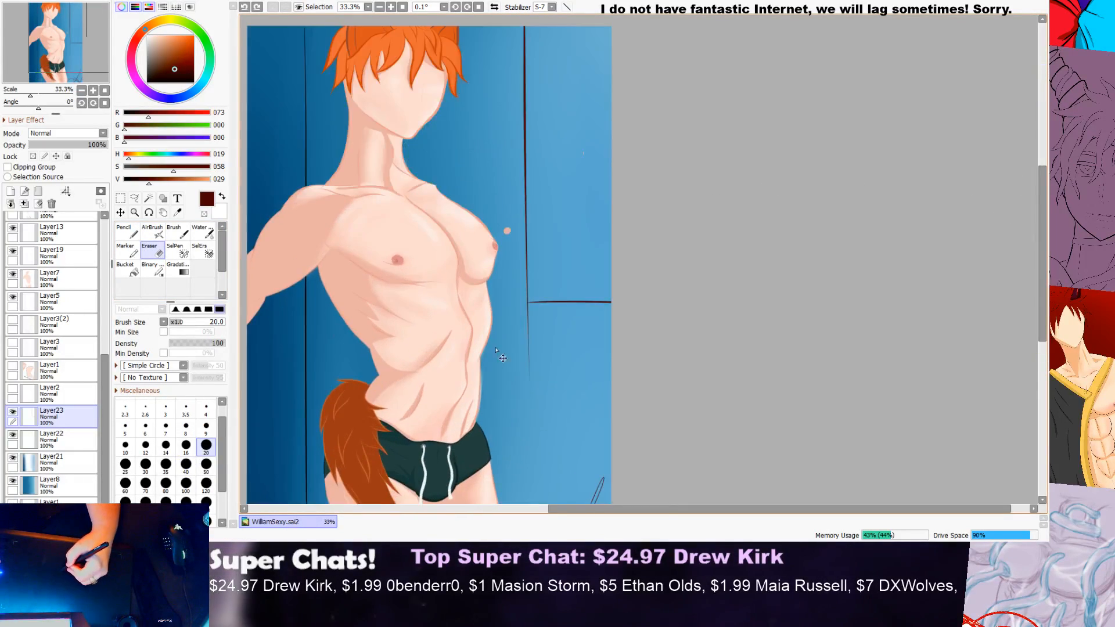
drag(548, 417, 549, 261)
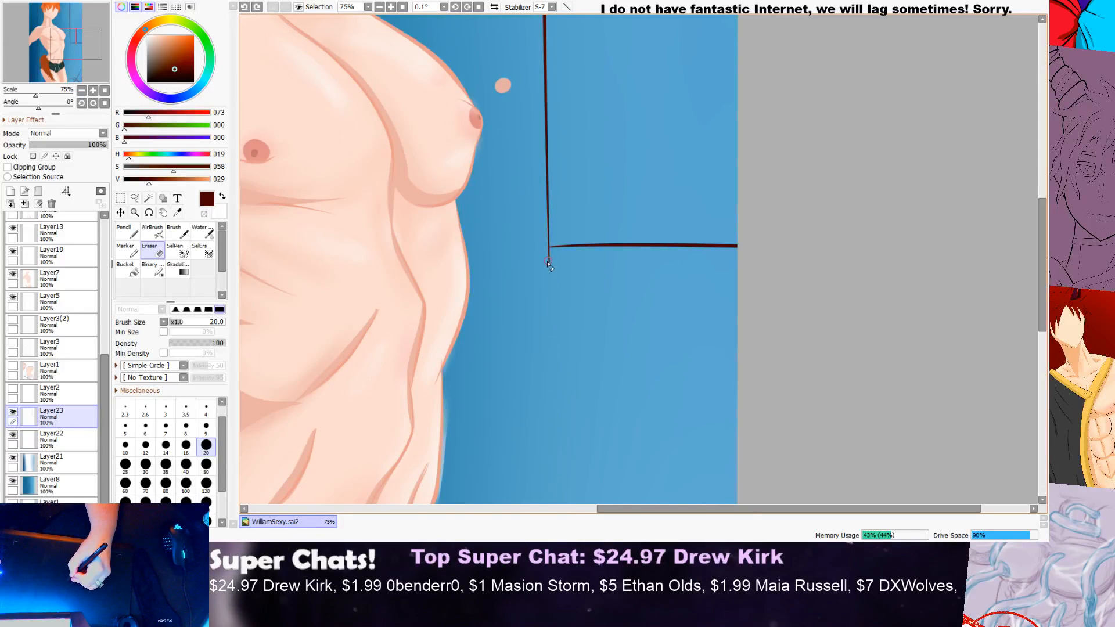
scroll(560, 269, up, 5)
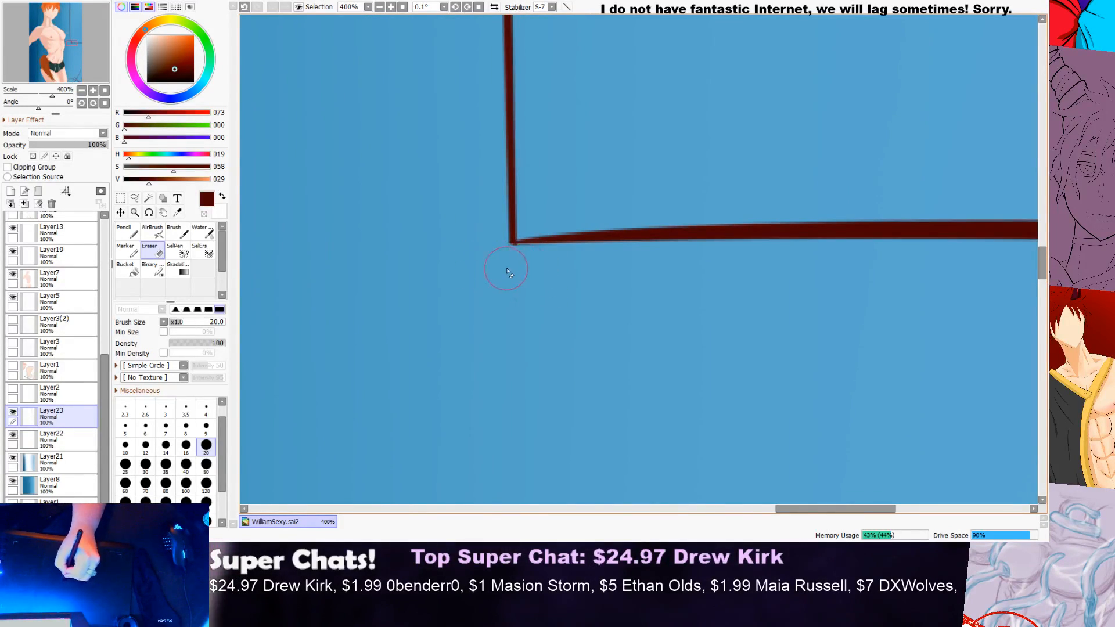
scroll(541, 259, down, 4)
scroll(571, 254, down, 5)
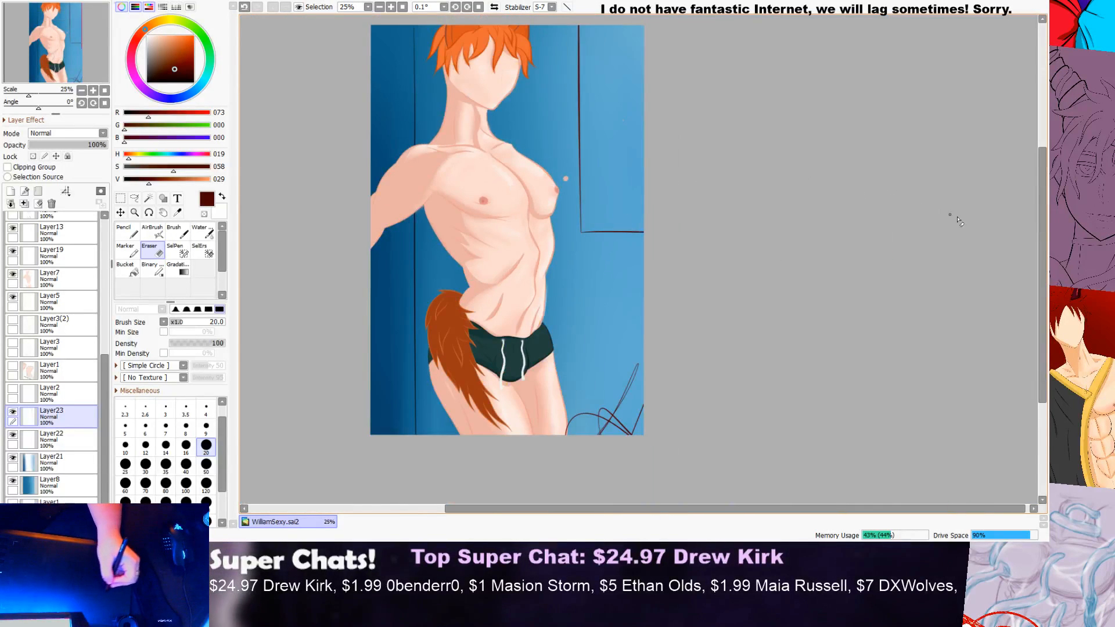
Step: Duplicate Layer23, which holds the background corner lines
drag(1047, 205, 1047, 186)
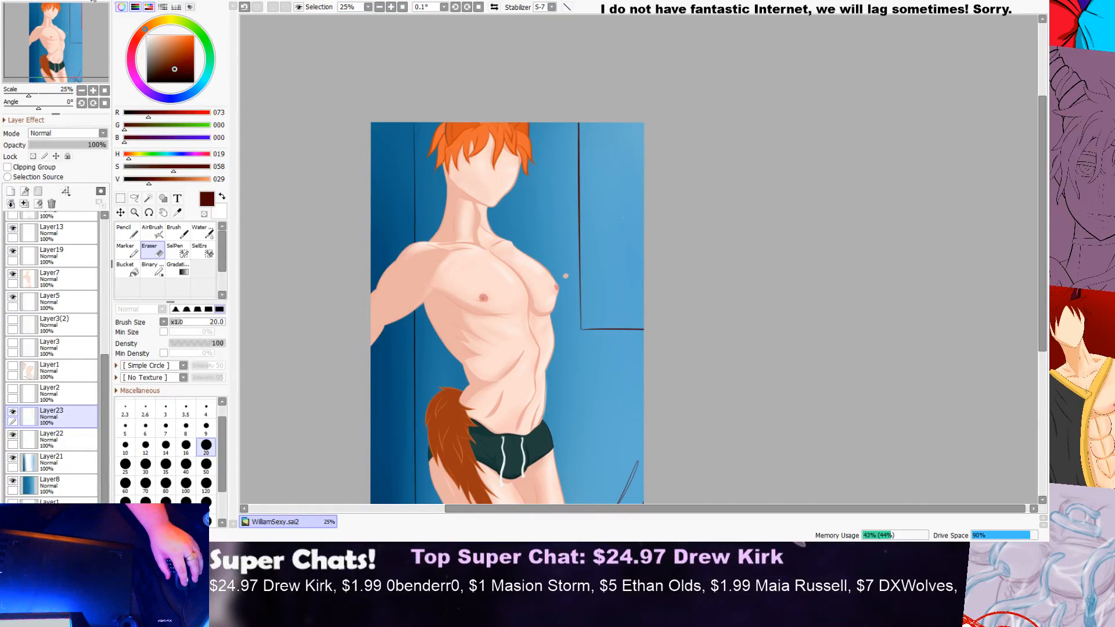
click(106, 49)
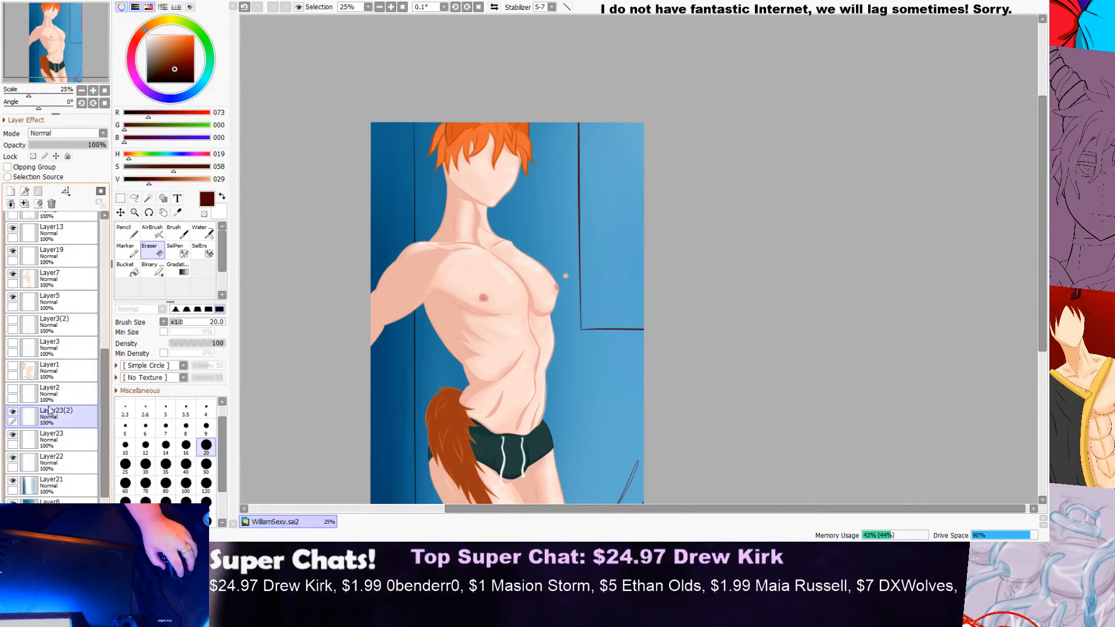
Step: Try to shift the duplicated corner lines on the canvas with the Move tool
click(121, 213)
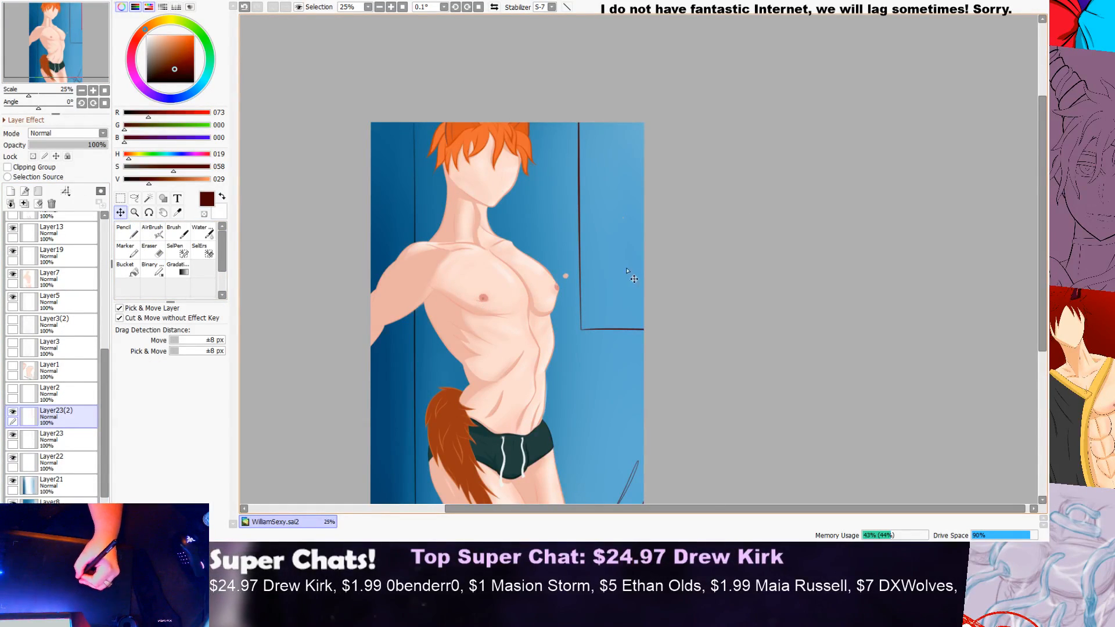
click(629, 299)
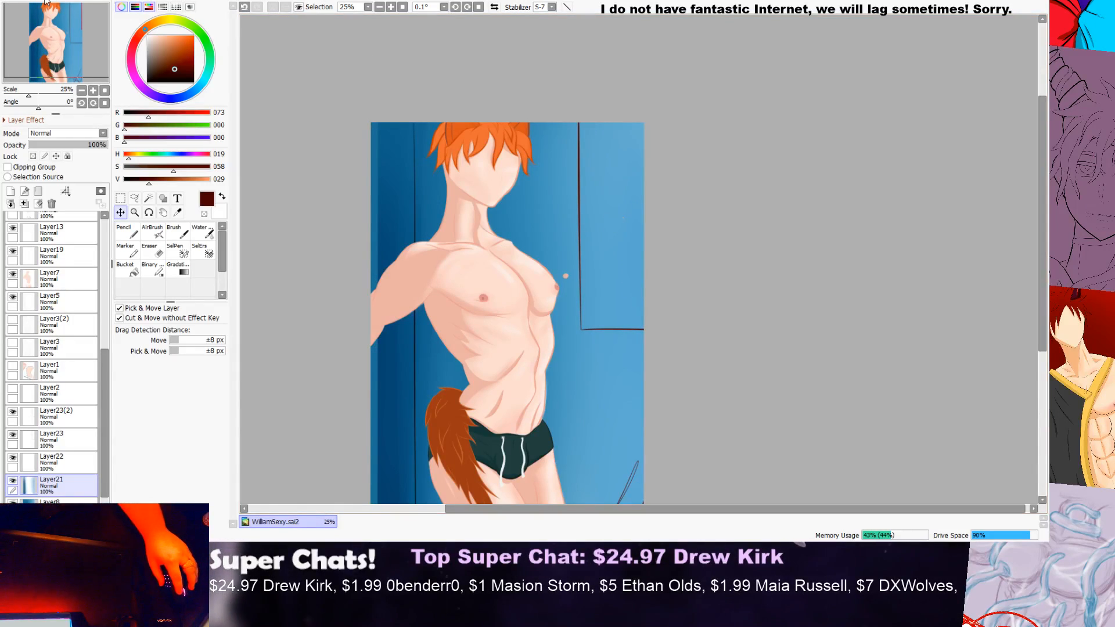
key(ctrl+z)
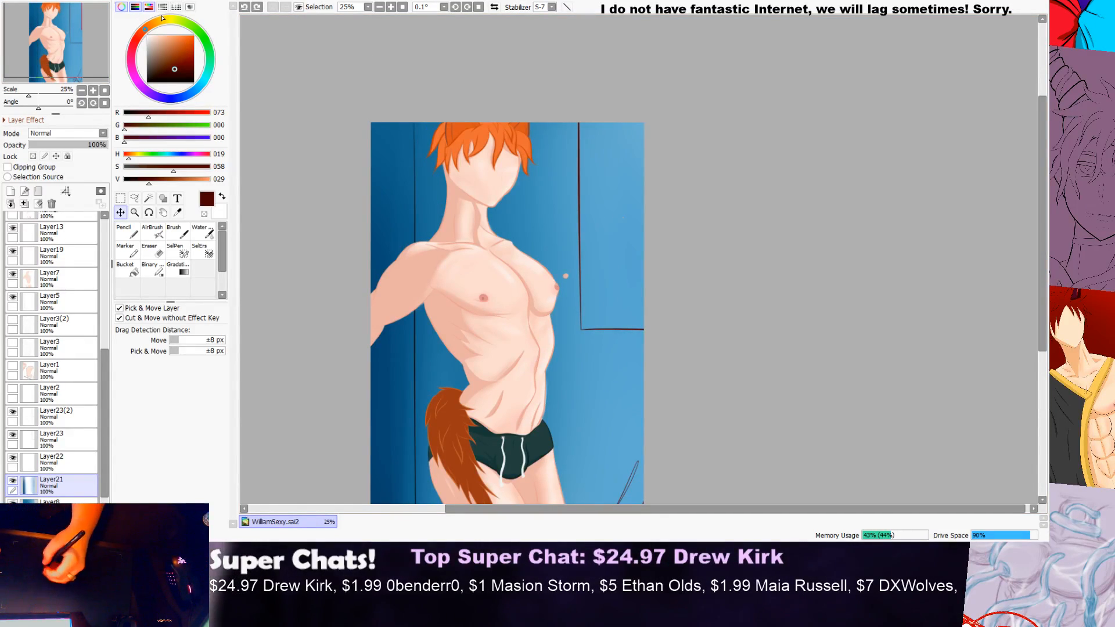
click(448, 263)
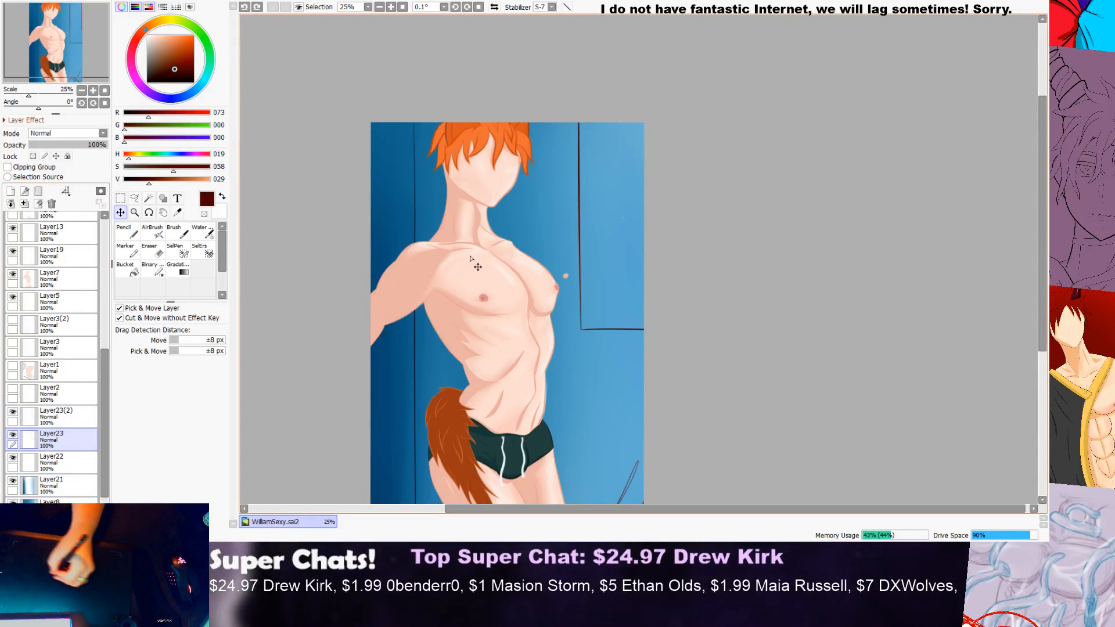
click(608, 267)
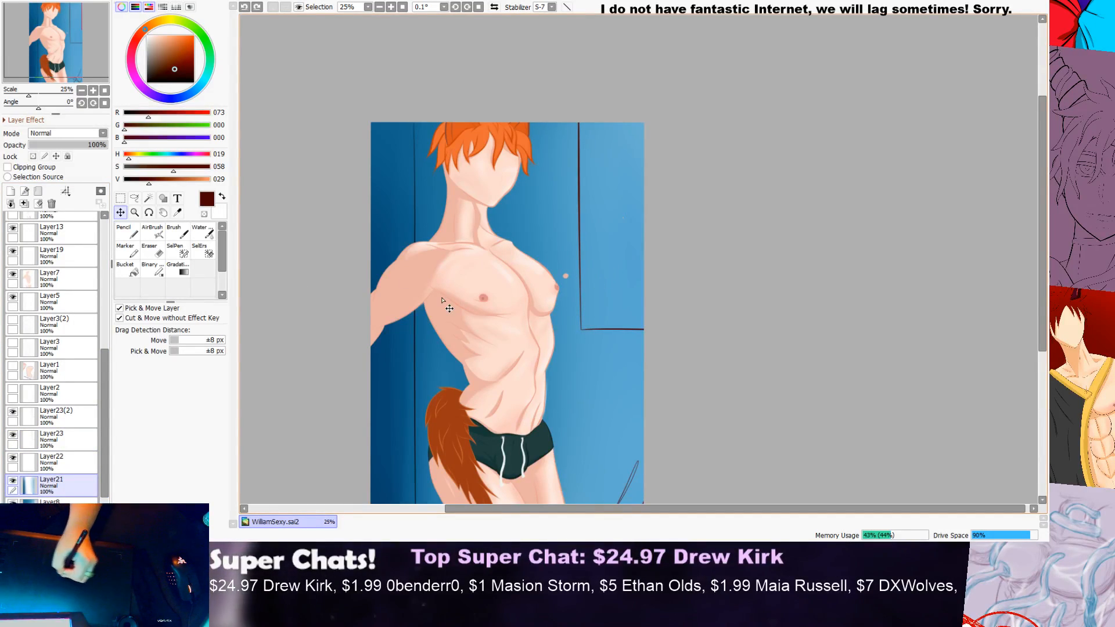
Step: Transform Layer23(2) in Freeform mode, shifting the copied lines slightly up and inward to form a double-lined panel frame, and apply it
click(64, 416)
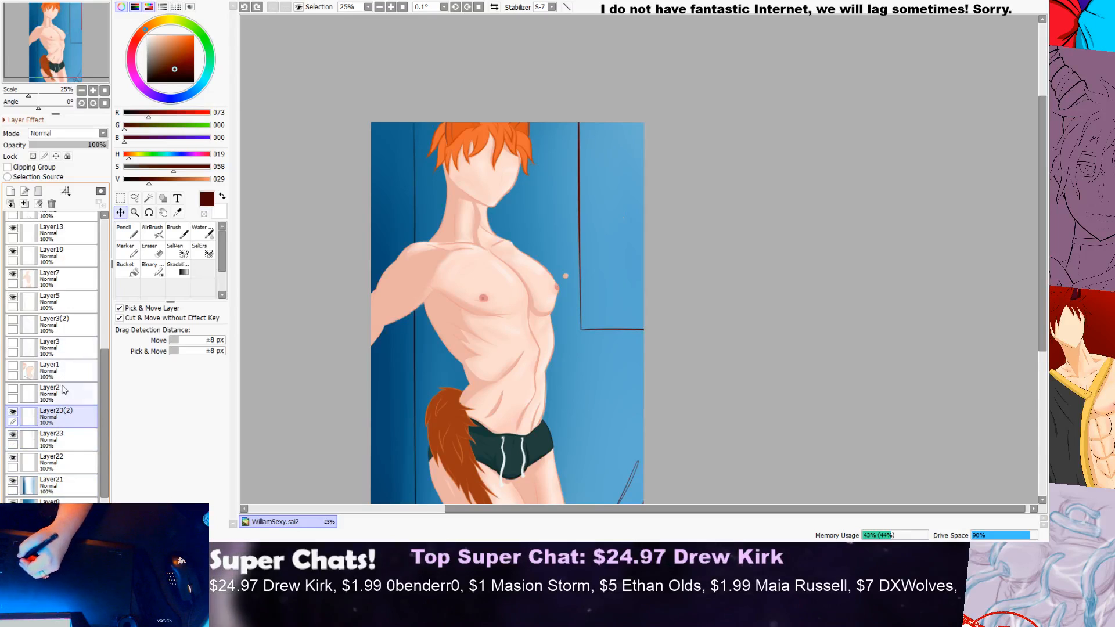
click(163, 214)
drag(612, 259, 659, 194)
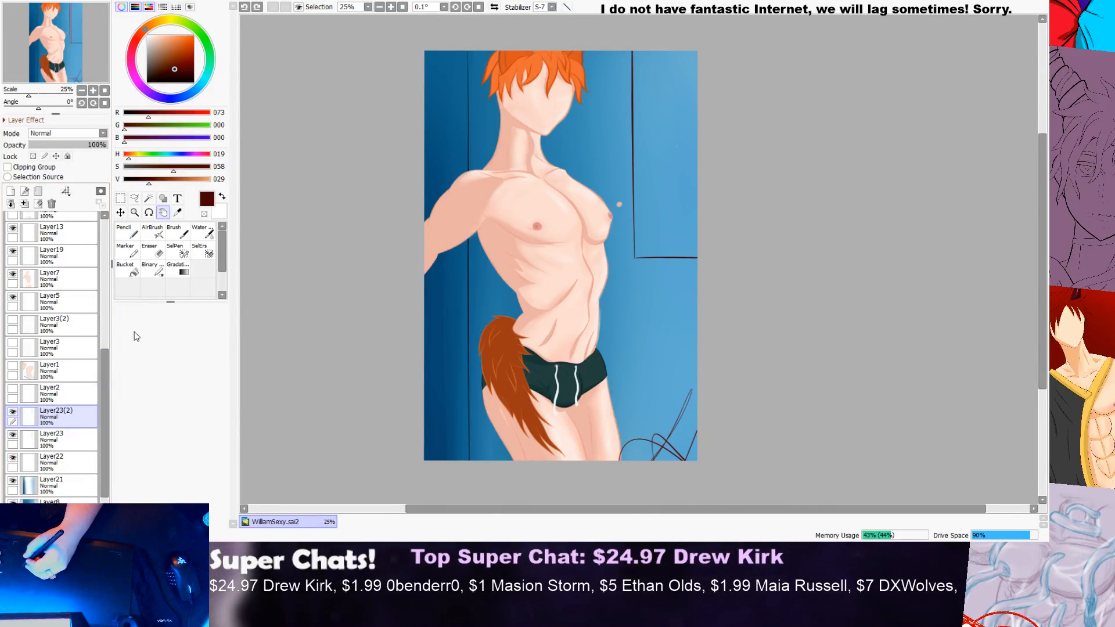
key(ctrl+t)
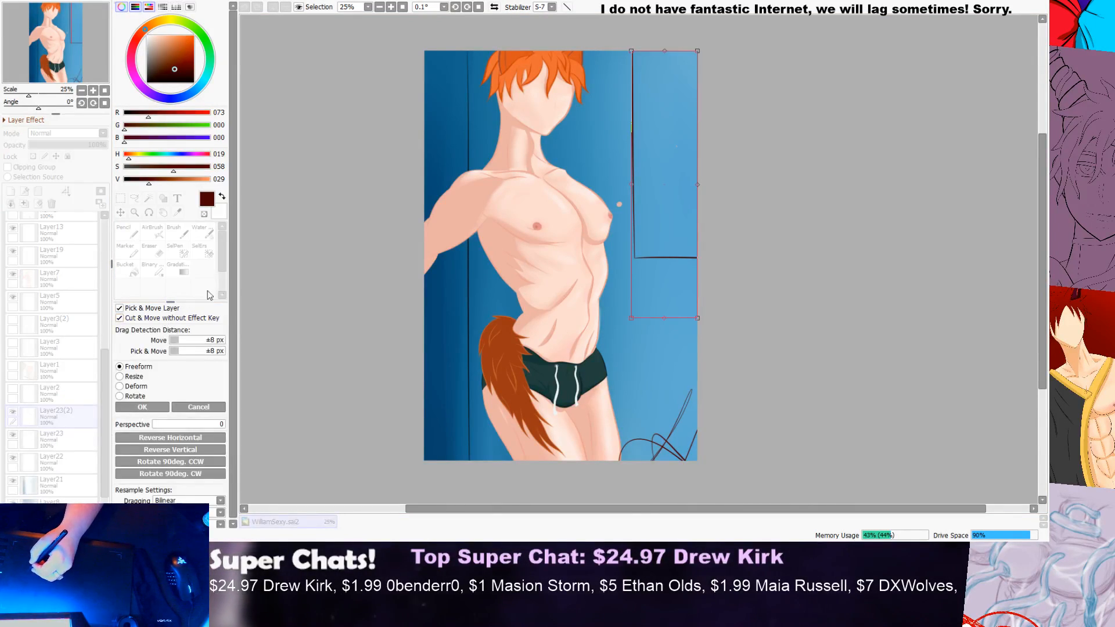
scroll(662, 171, up, 2)
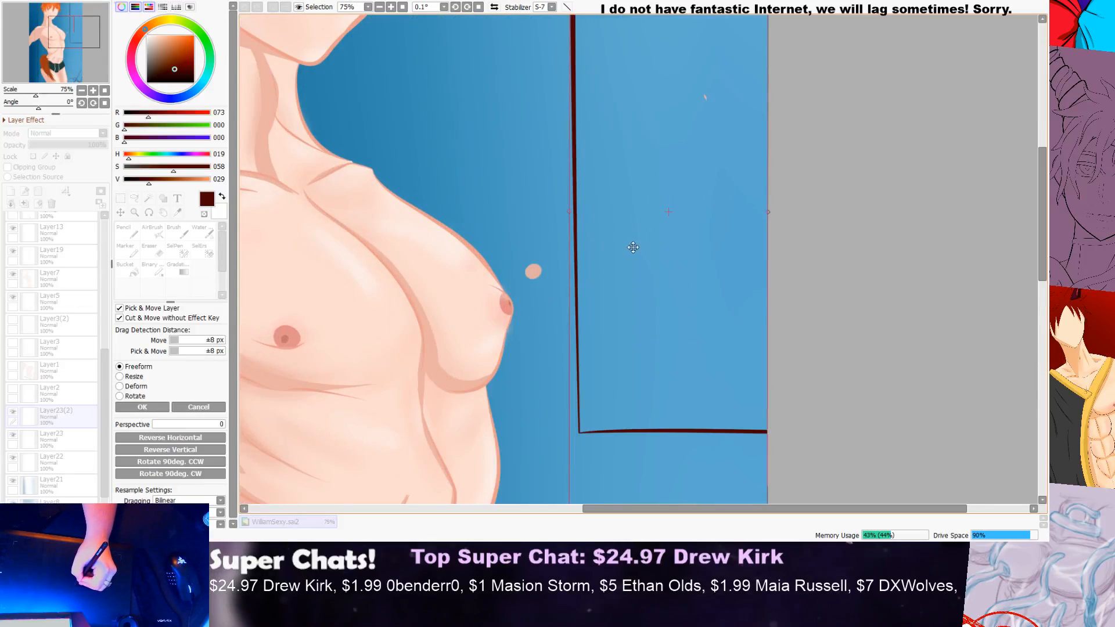
drag(640, 240, 644, 237)
scroll(662, 230, down, 2)
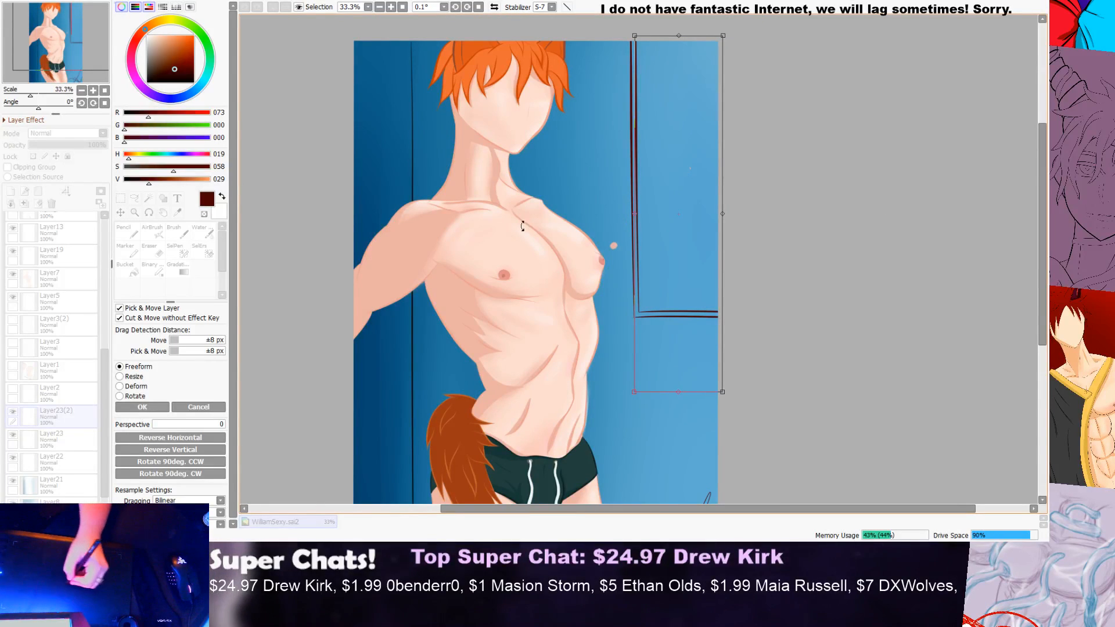
scroll(651, 256, up, 3)
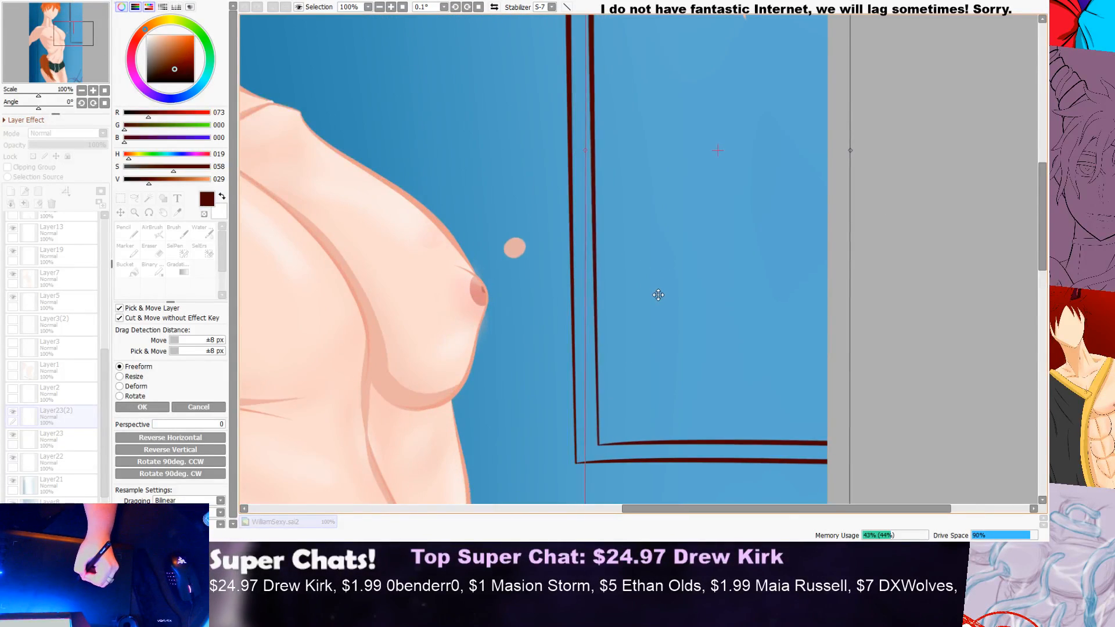
scroll(658, 291, down, 3)
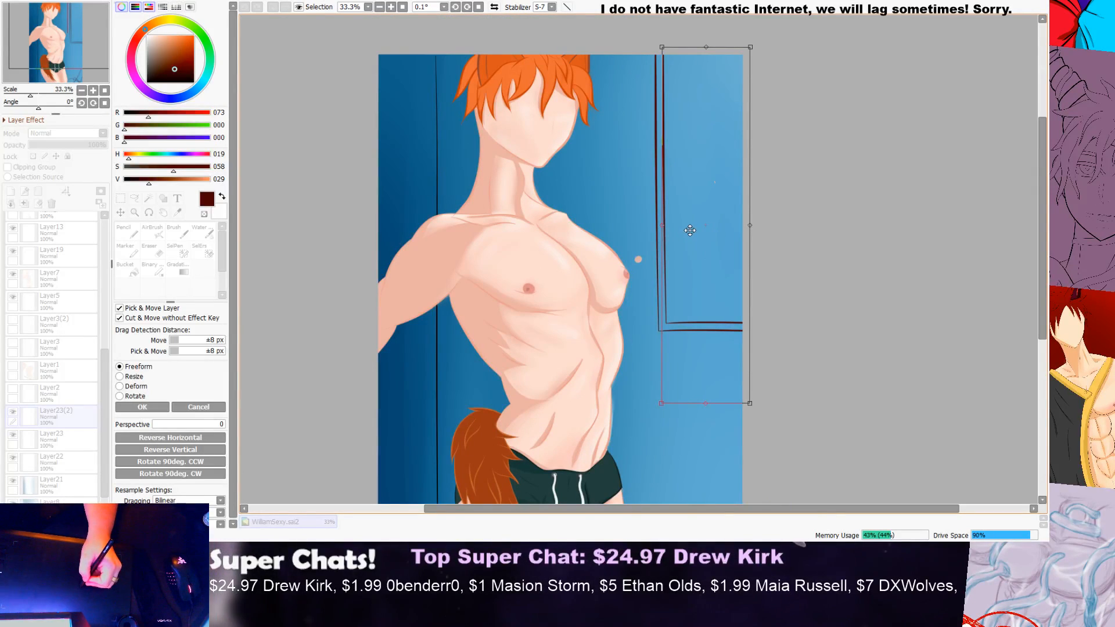
scroll(706, 247, down, 1)
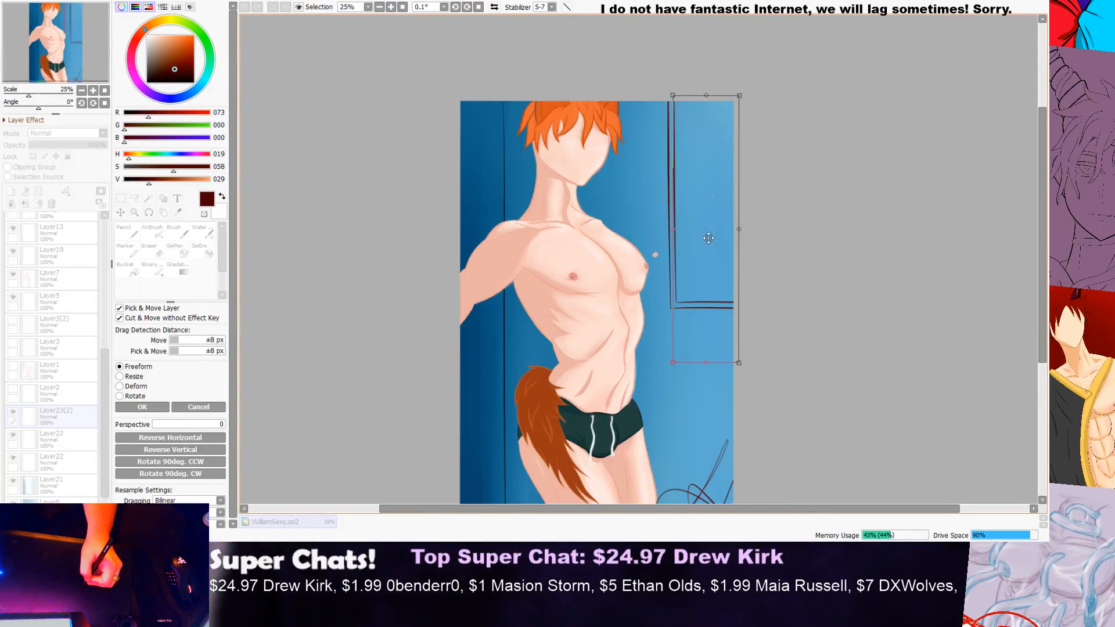
scroll(687, 205, up, 3)
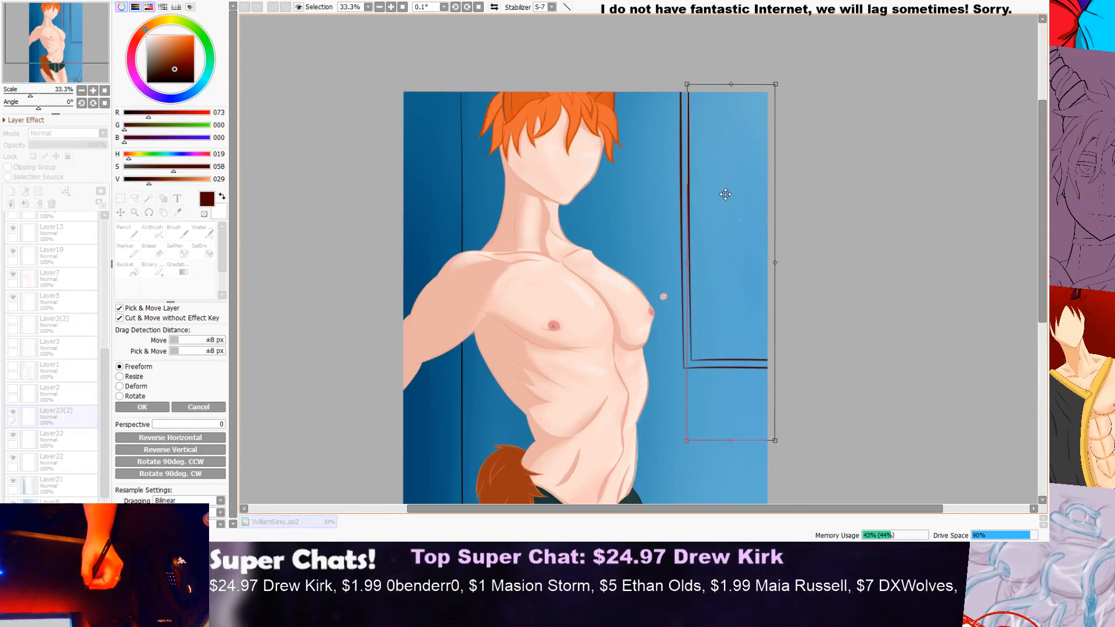
click(142, 407)
scroll(742, 232, down, 2)
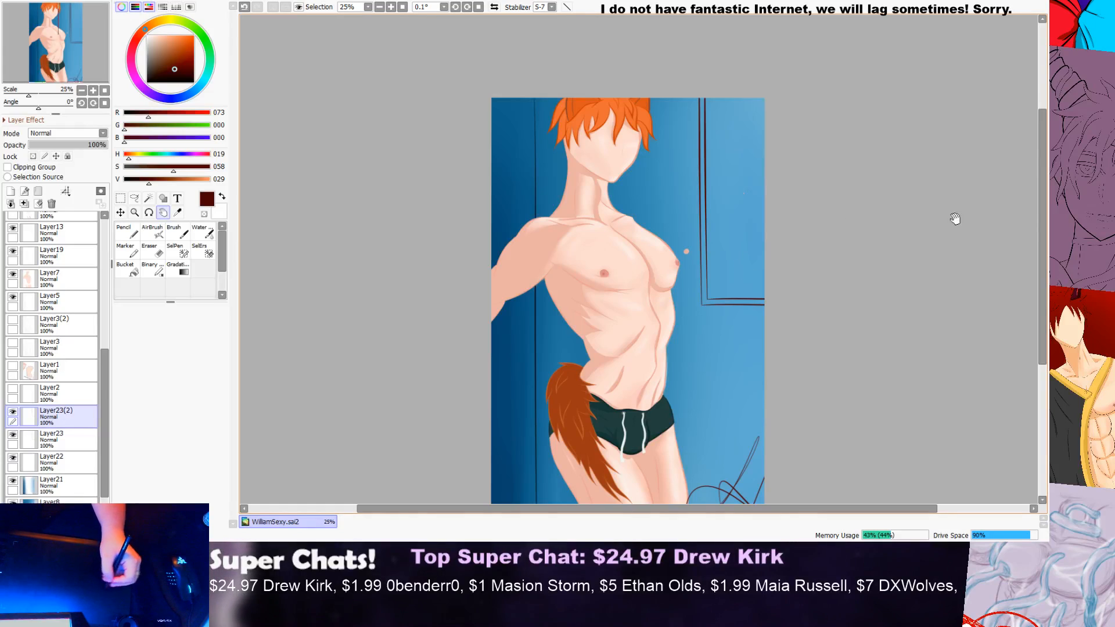
Step: Add a new layer and place it between Layer23 and Layer22
scroll(1038, 186, up, 2)
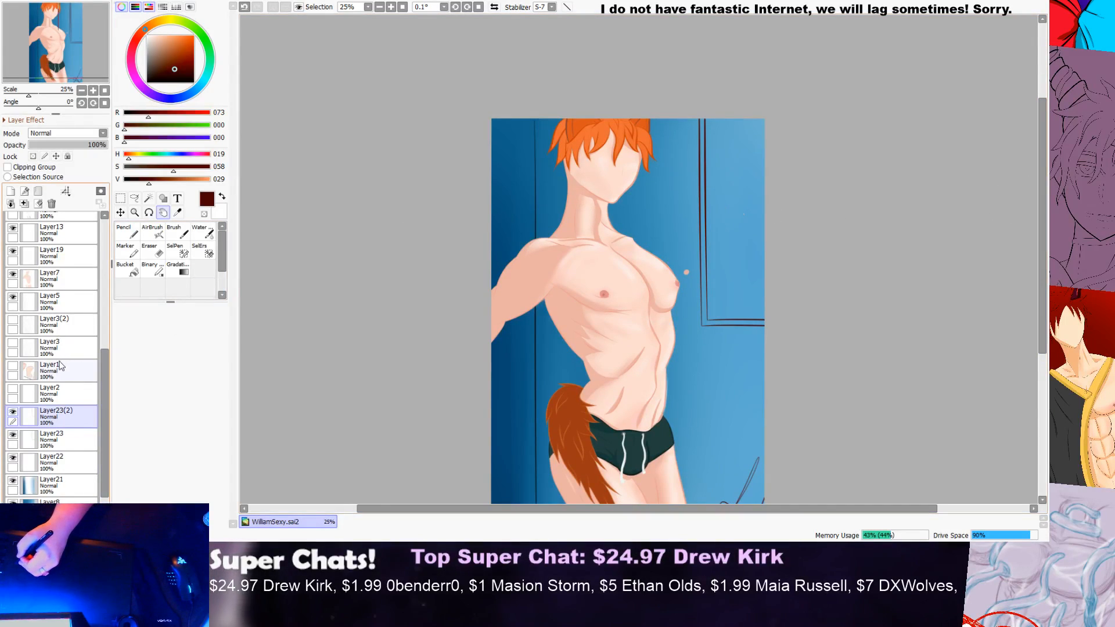
click(10, 192)
drag(67, 414, 69, 467)
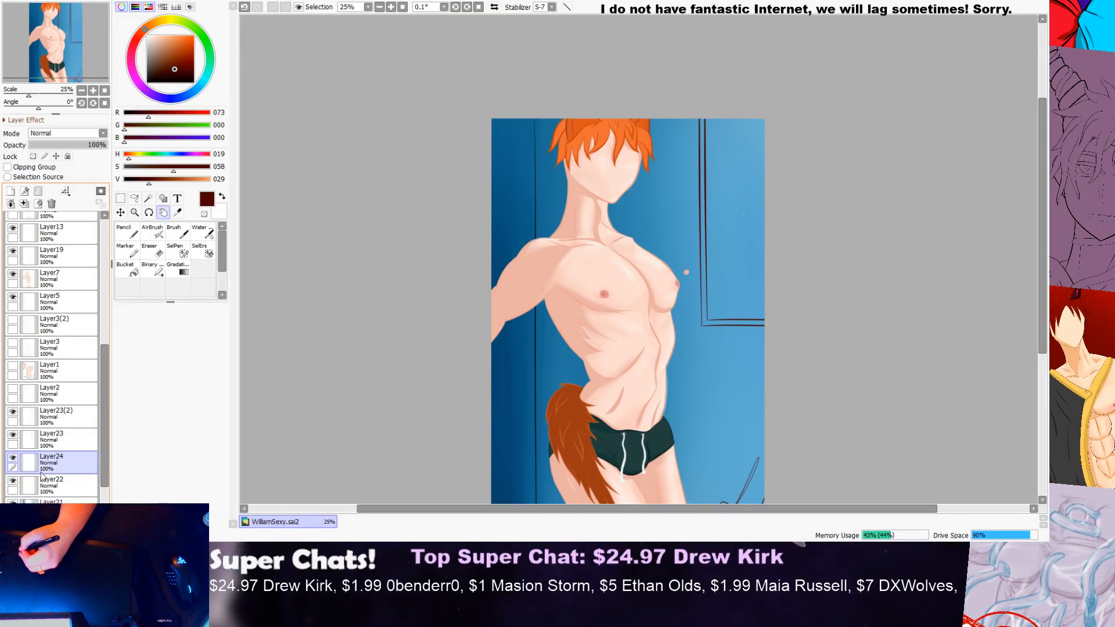
Step: Fill the band between the frame's double lines, vertical and horizontal, with brown (128, 42, 0) using a 40 px Pencil
drag(149, 179, 166, 183)
click(127, 232)
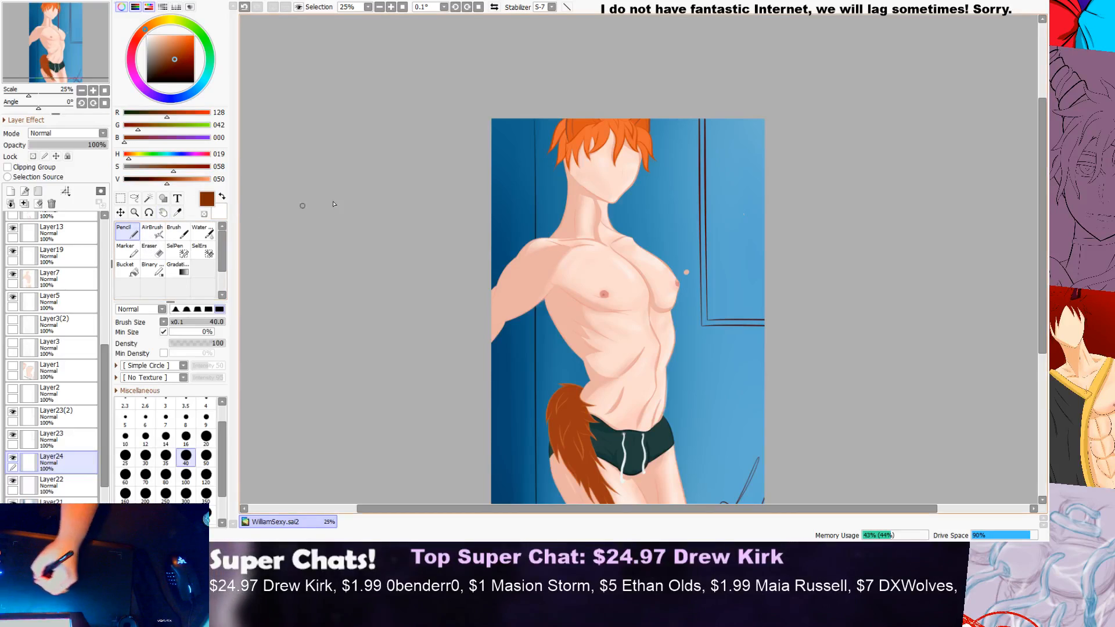
scroll(730, 114, up, 1)
drag(698, 116, 698, 248)
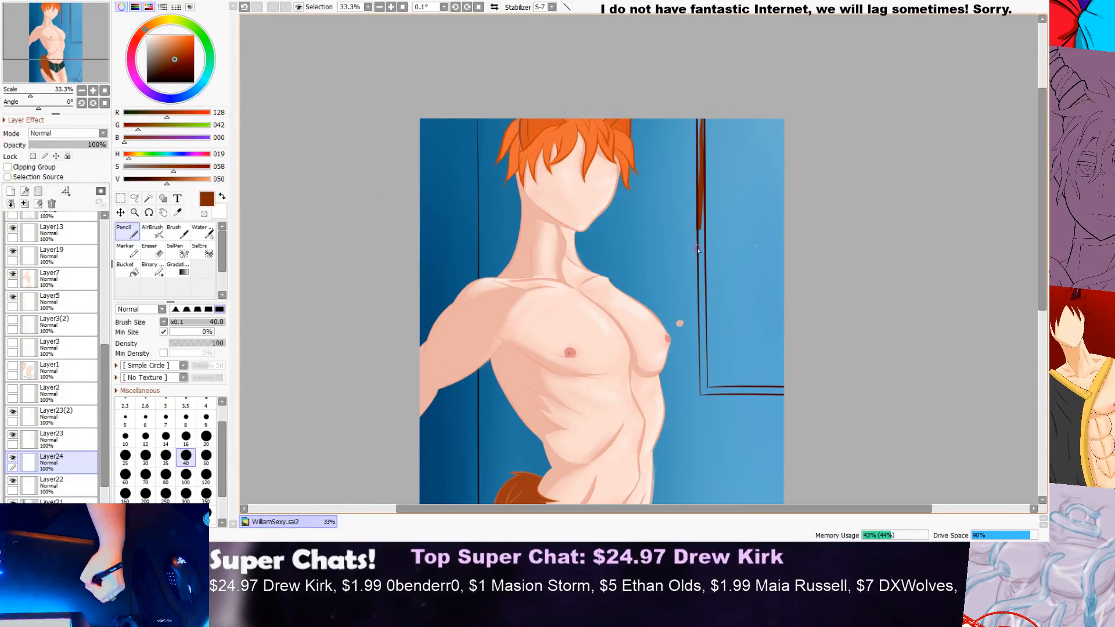
drag(704, 113, 695, 354)
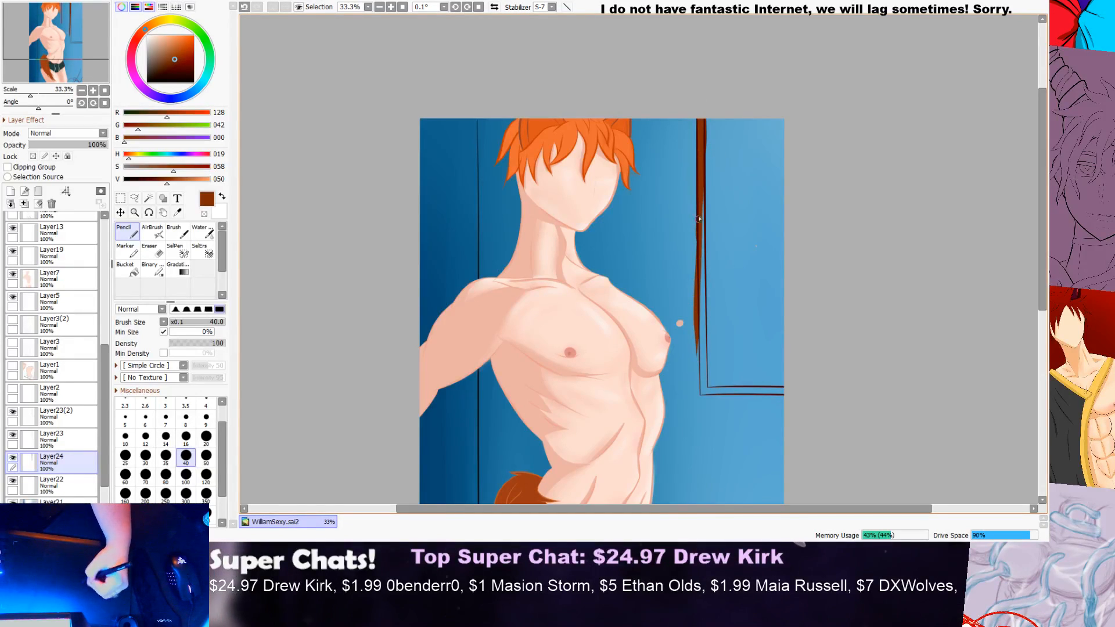
drag(706, 204, 701, 368)
drag(704, 241, 704, 325)
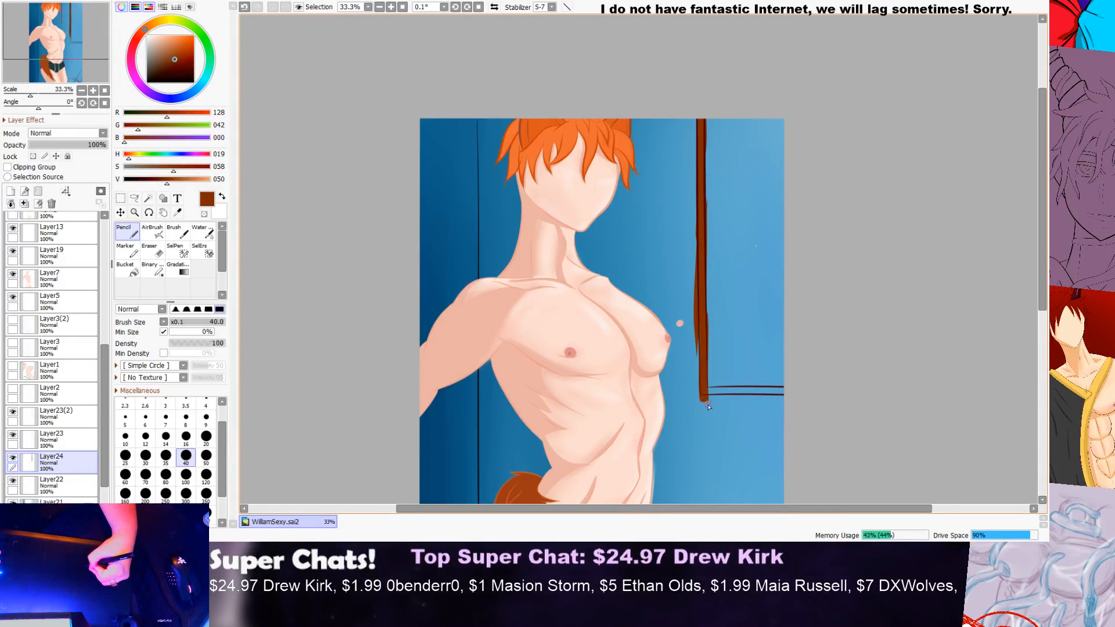
drag(699, 330, 703, 397)
drag(779, 395, 703, 395)
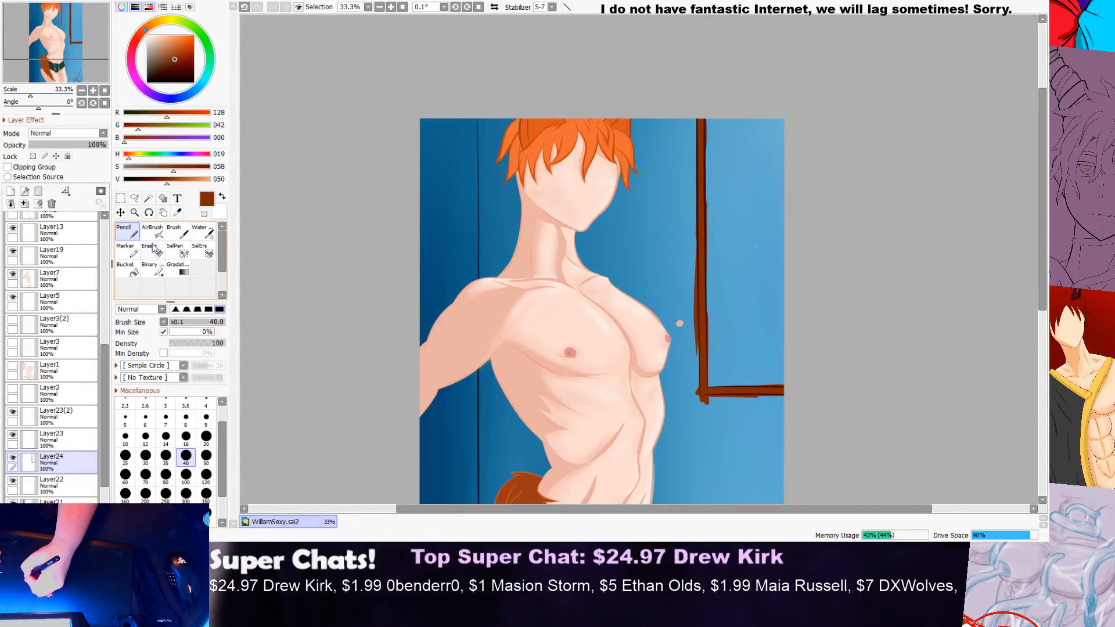
Step: Erase the brown overflow along the inner edge of the vertical bar near the canvas top with a 20 px Eraser
key(e)
scroll(733, 116, up, 1)
scroll(711, 119, up, 3)
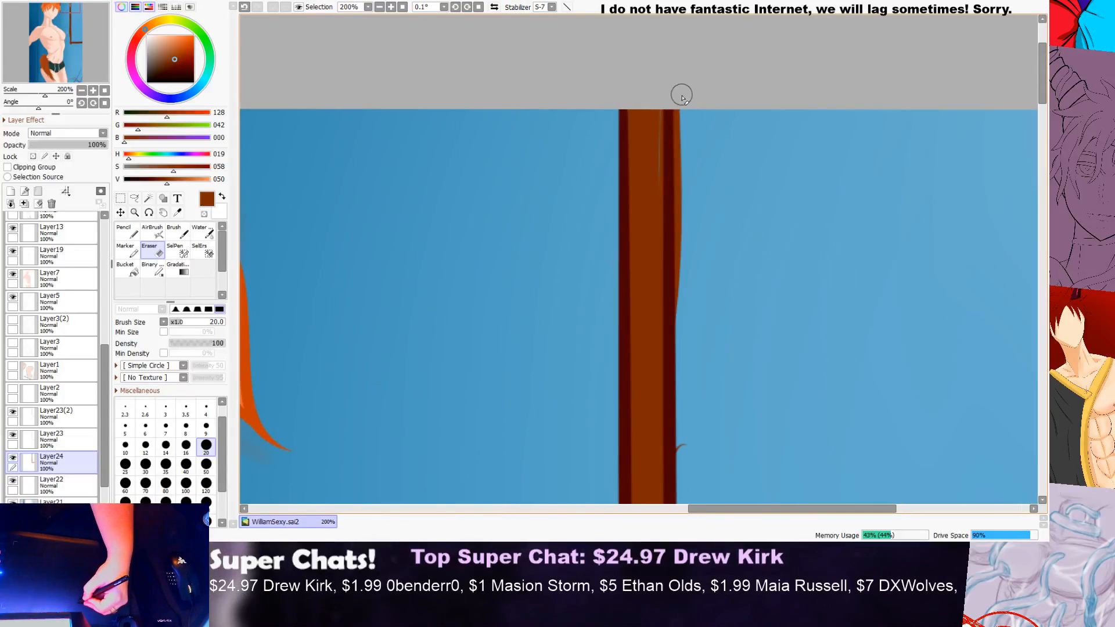
drag(680, 143, 680, 343)
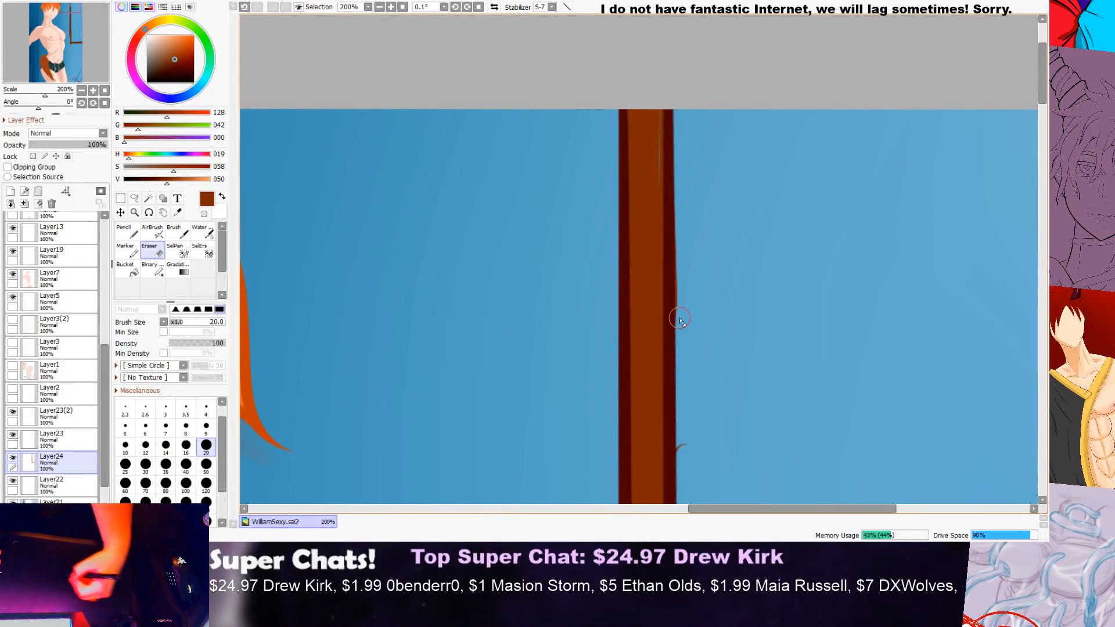
click(126, 229)
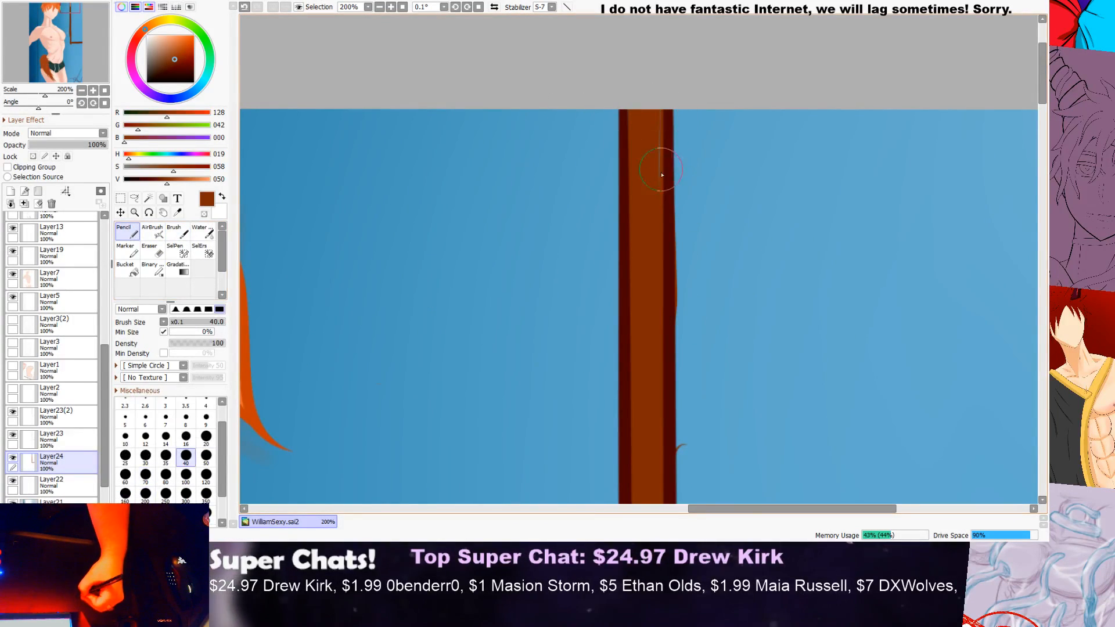
key(e)
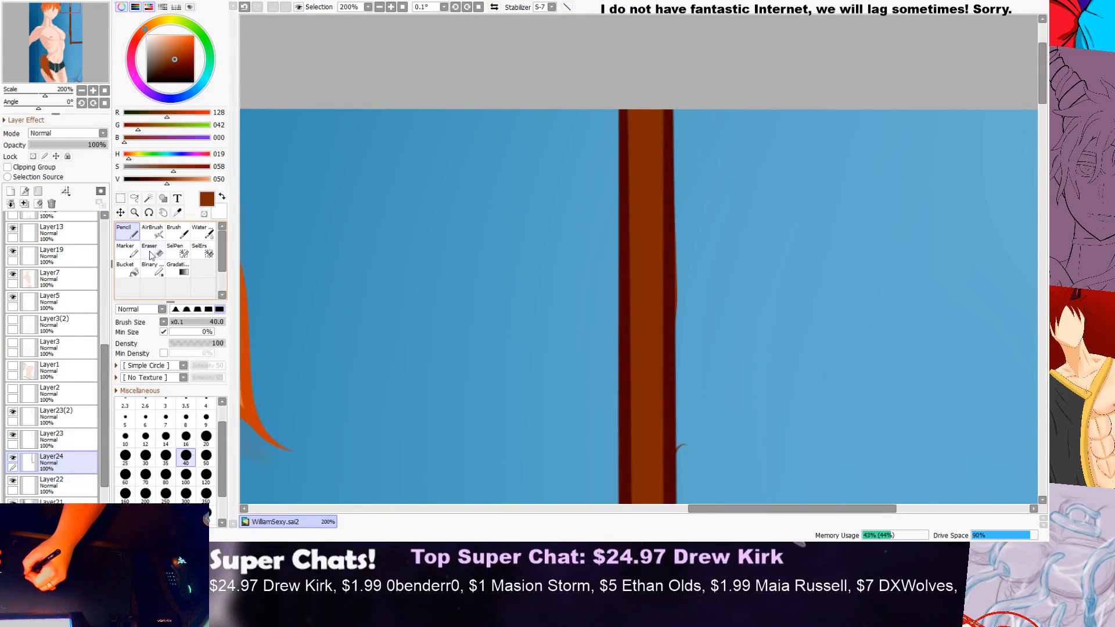
drag(685, 209, 685, 336)
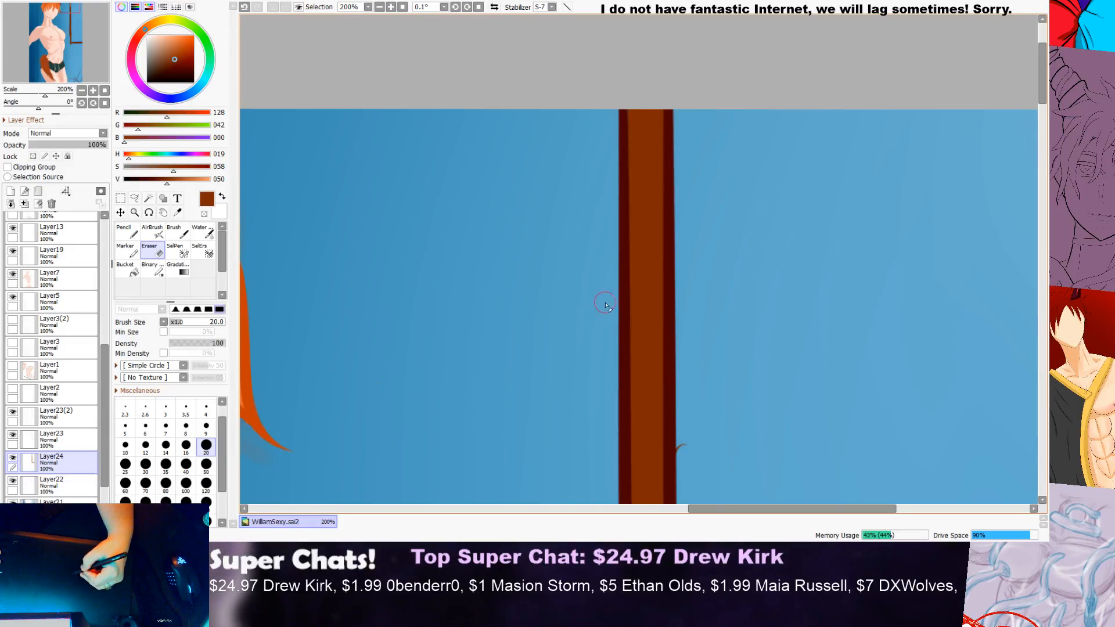
Step: Erase the brown overflow farther down the vertical bar's inner edge, following the dark red line through its middle section
scroll(608, 439, down, 3)
scroll(696, 402, up, 4)
mouse_move(697, 402)
mouse_down()
mouse_move(703, 465)
mouse_move(696, 307)
mouse_move(670, 321)
mouse_move(672, 478)
mouse_move(669, 379)
mouse_move(665, 482)
mouse_up()
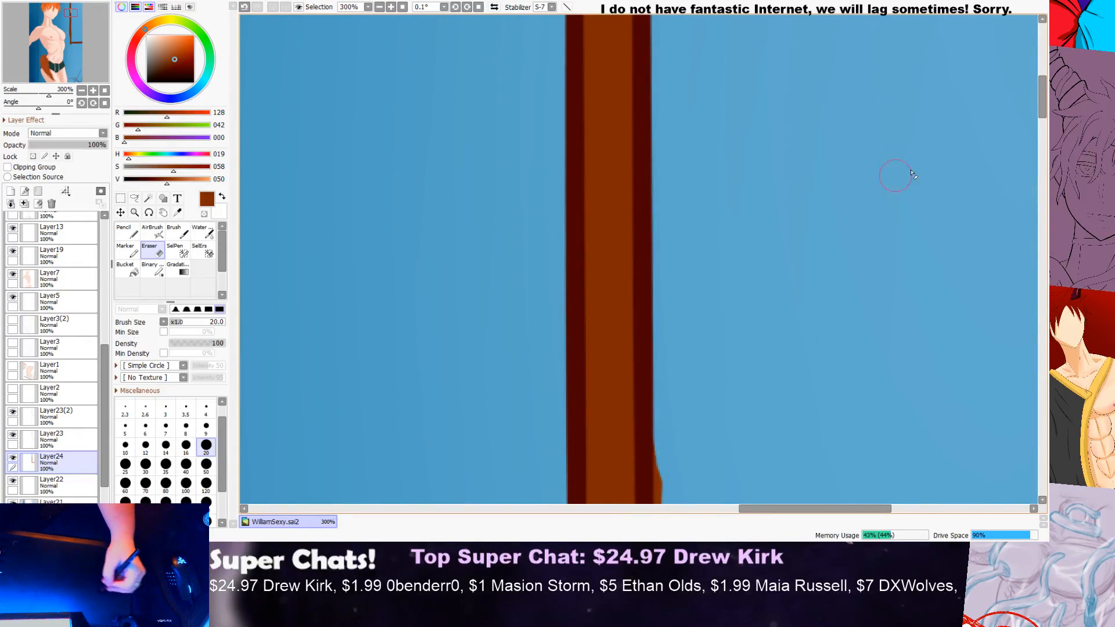
drag(1044, 111, 1045, 144)
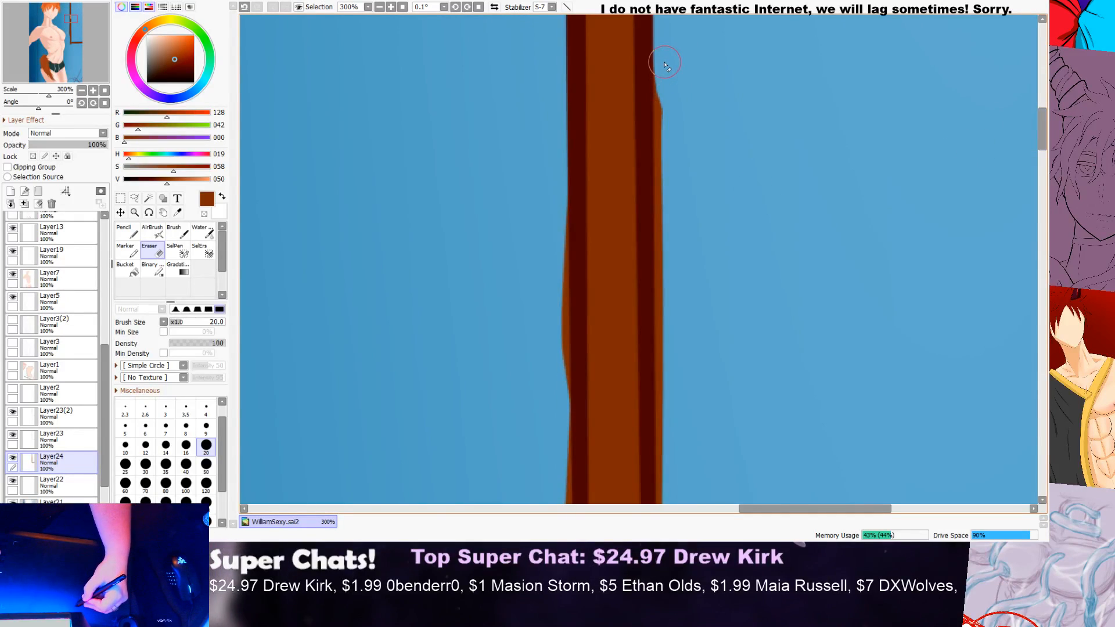
drag(663, 168, 659, 377)
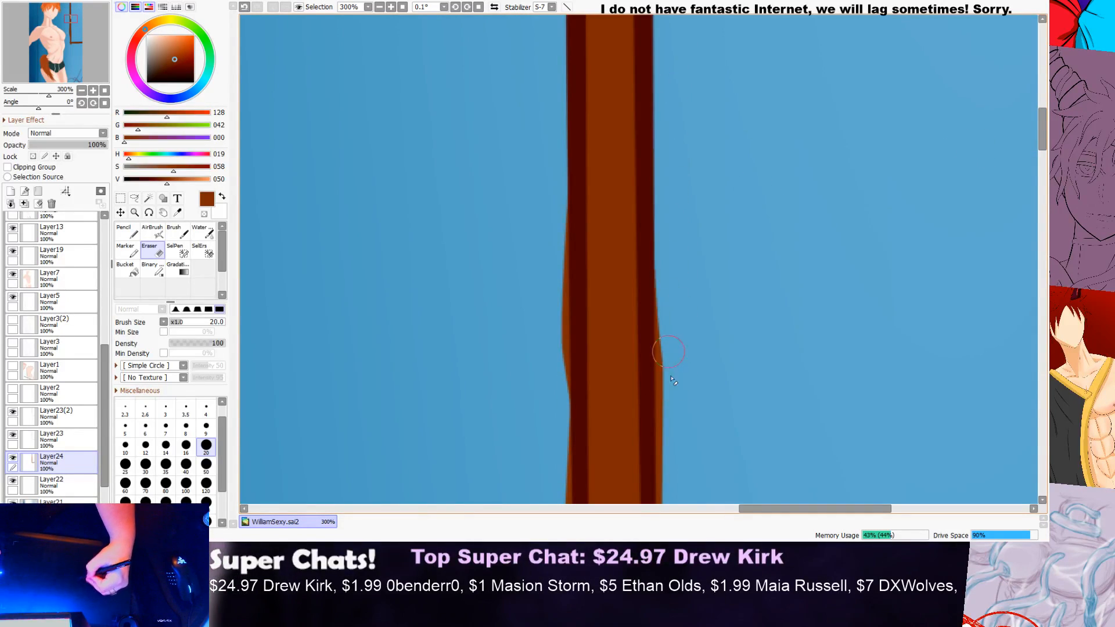
drag(661, 262, 659, 447)
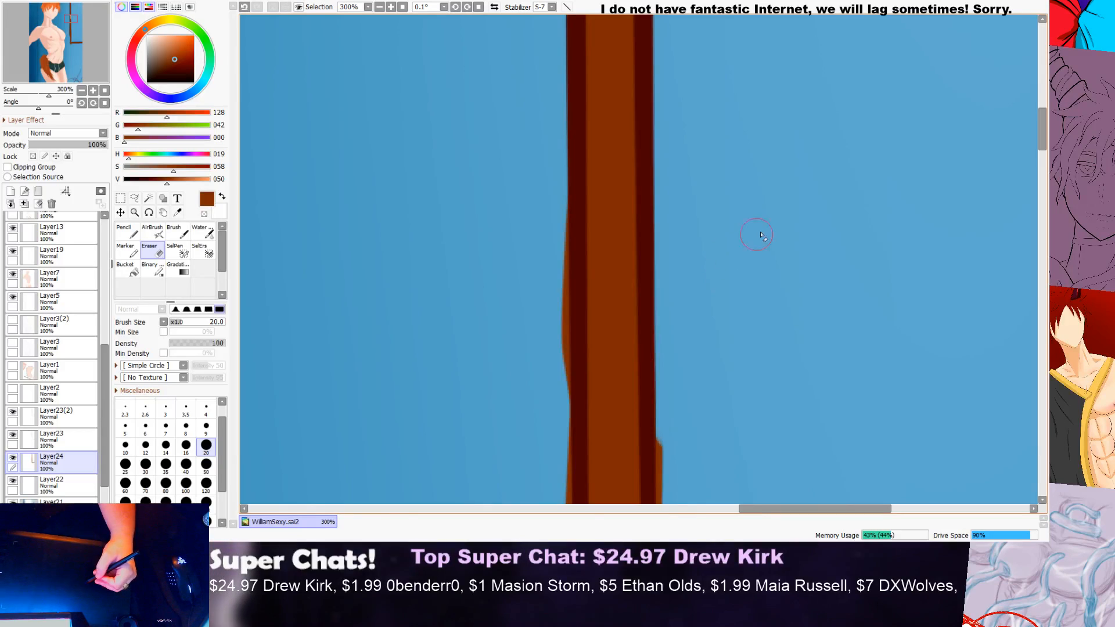
drag(1044, 129, 1044, 156)
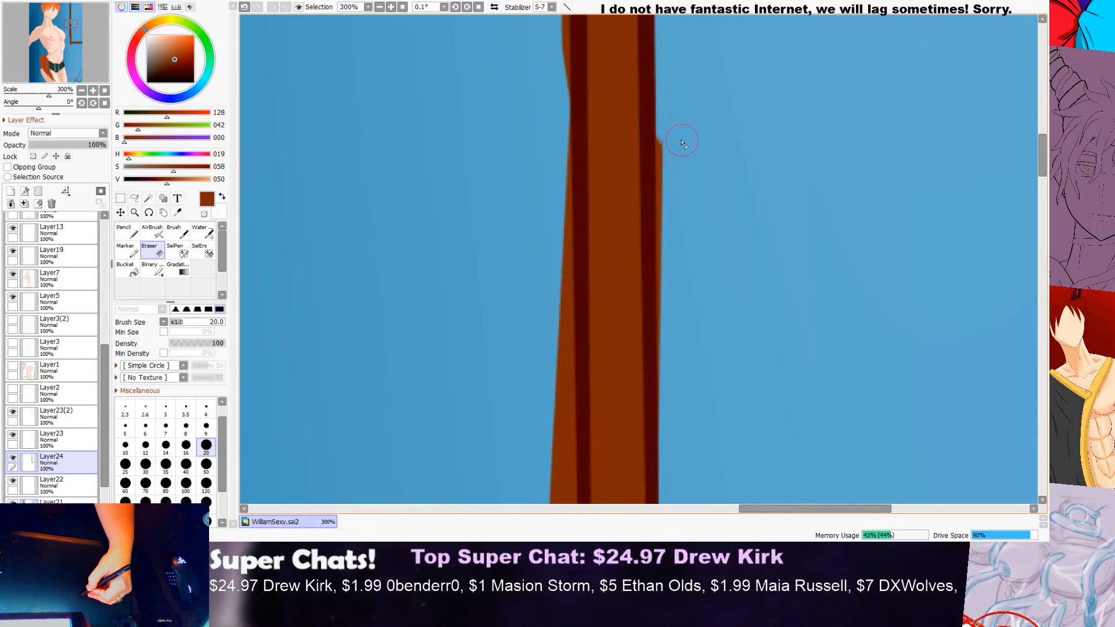
drag(663, 174, 661, 389)
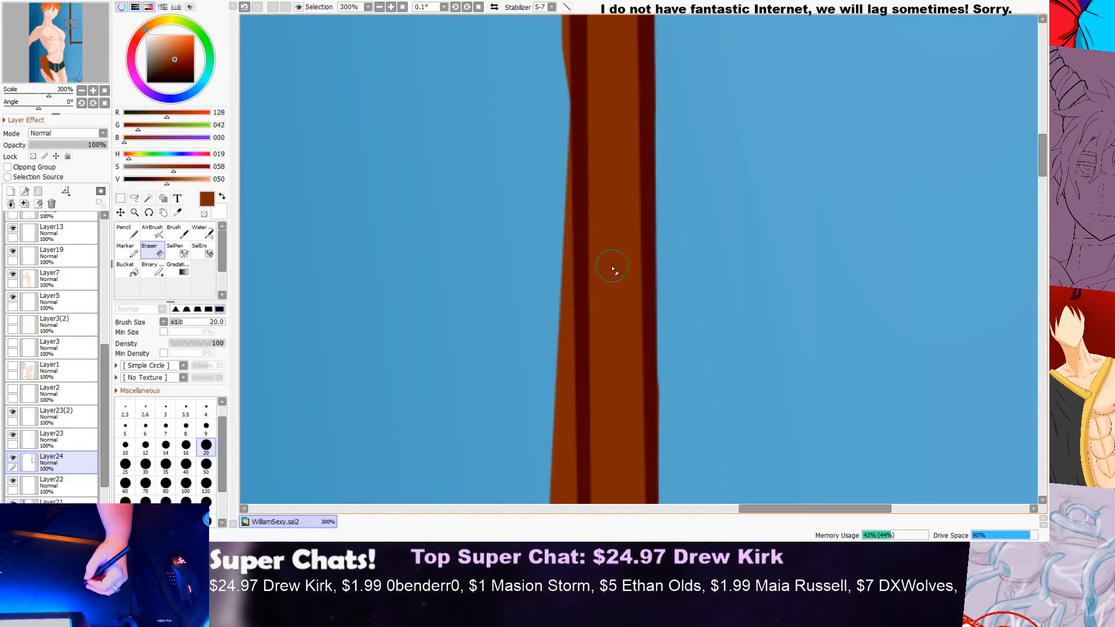
Step: Erase the brown overflow beneath the horizontal bar and around the frame's outer corner, leaving the corner sharp
scroll(613, 269, down, 7)
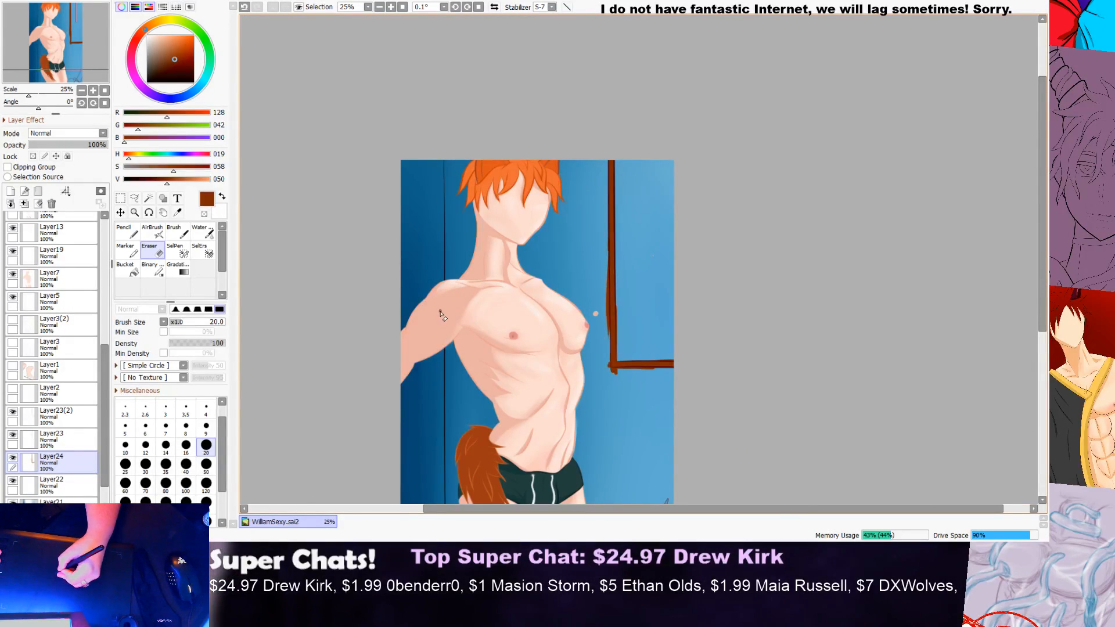
drag(1038, 198, 1008, 250)
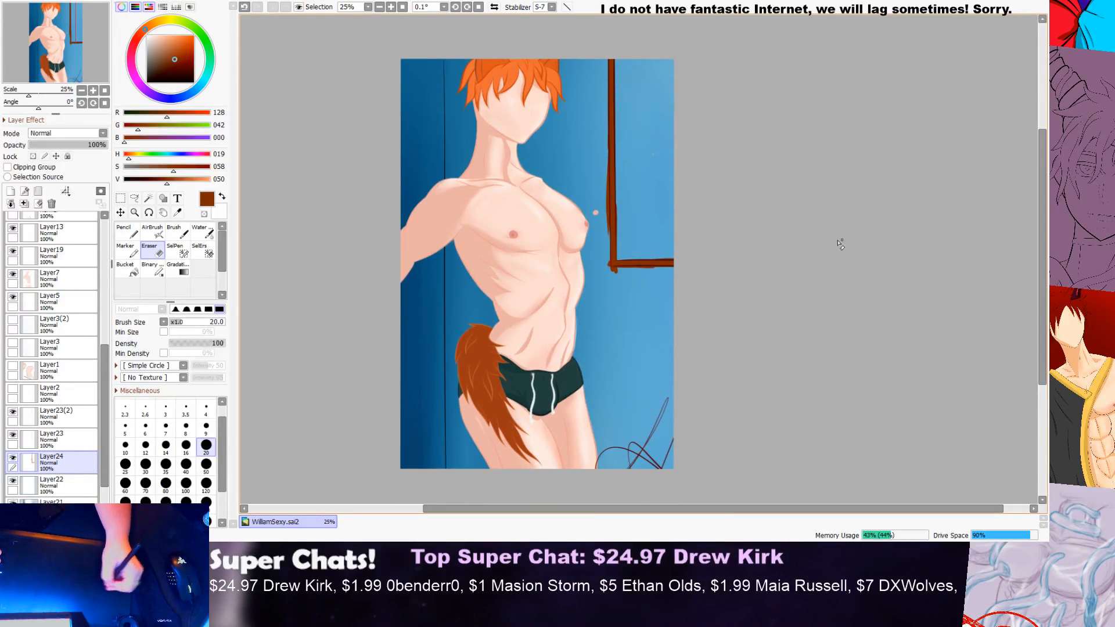
scroll(703, 285, up, 4)
mouse_move(557, 286)
mouse_down()
mouse_move(588, 287)
mouse_move(530, 282)
mouse_move(591, 279)
mouse_move(548, 269)
mouse_move(702, 278)
mouse_up()
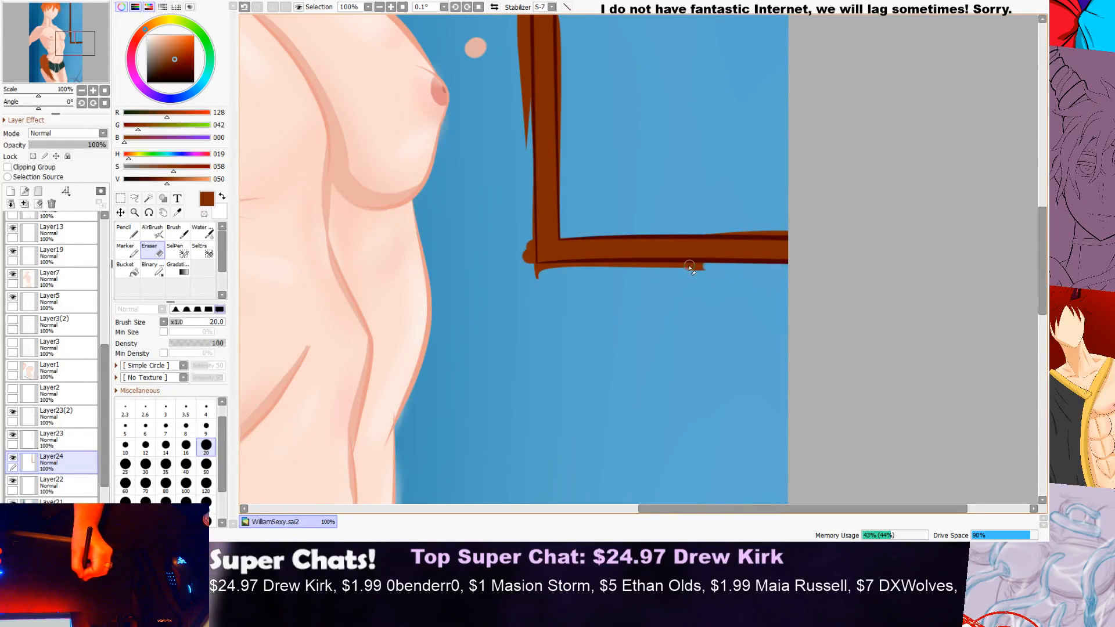
drag(551, 276, 534, 283)
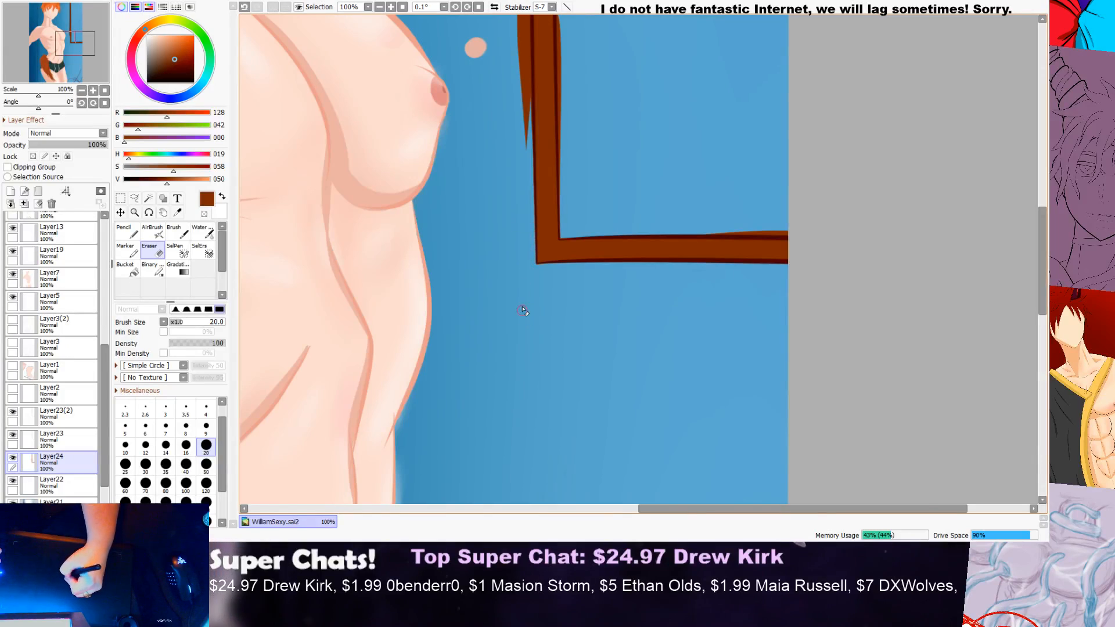
scroll(528, 267, up, 2)
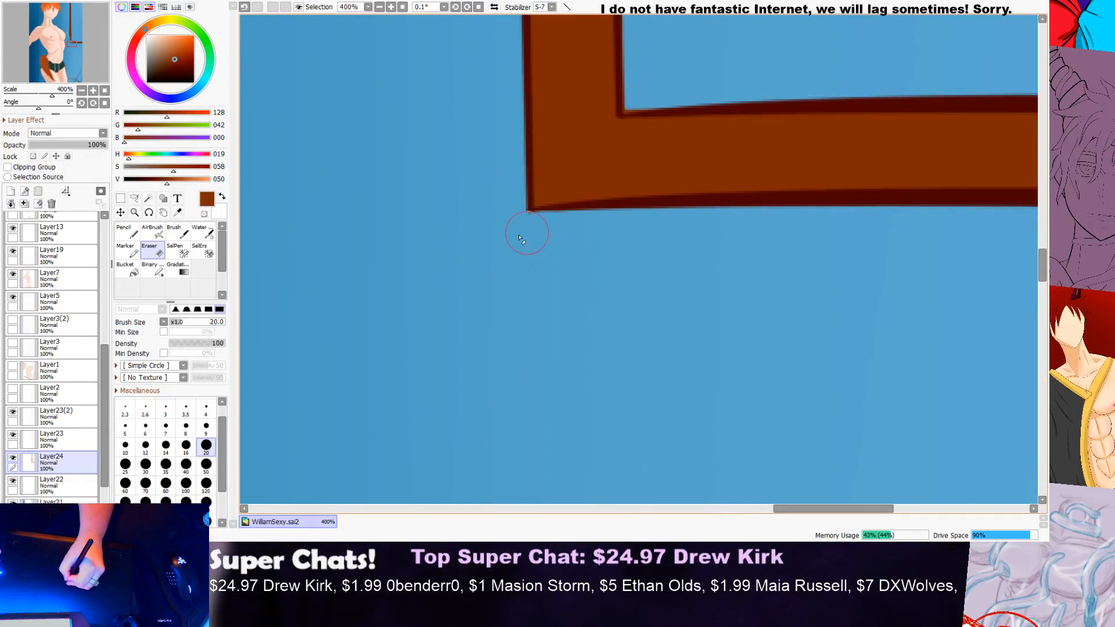
scroll(648, 220, down, 1)
scroll(651, 220, down, 5)
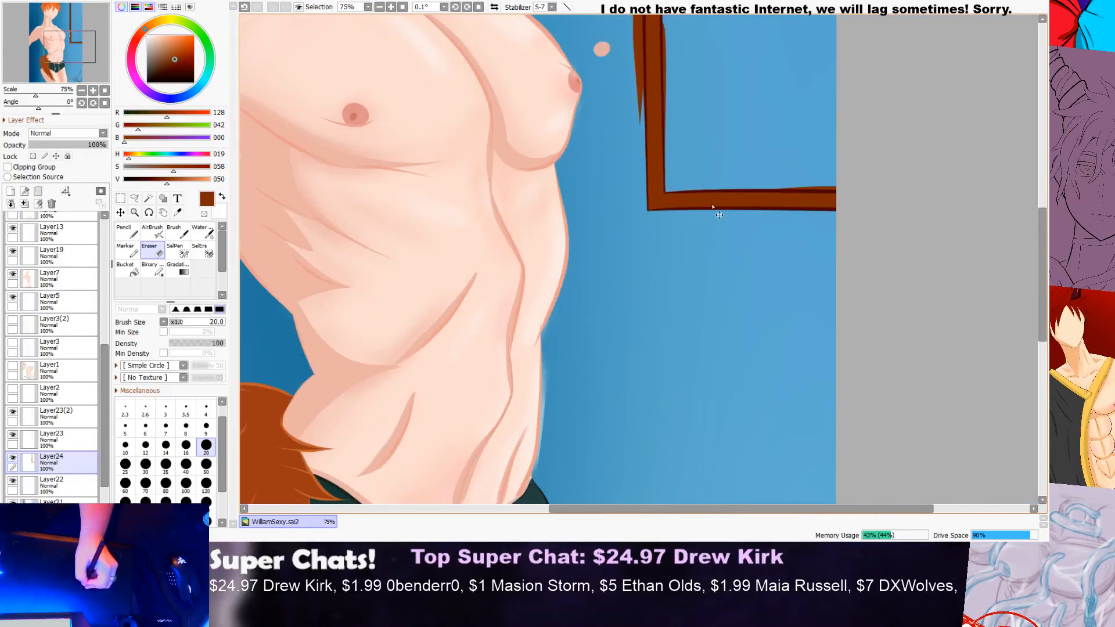
Step: Erase the brown overflow above the horizontal bar and along the lower inner edge of the vertical bar
scroll(701, 254, up, 3)
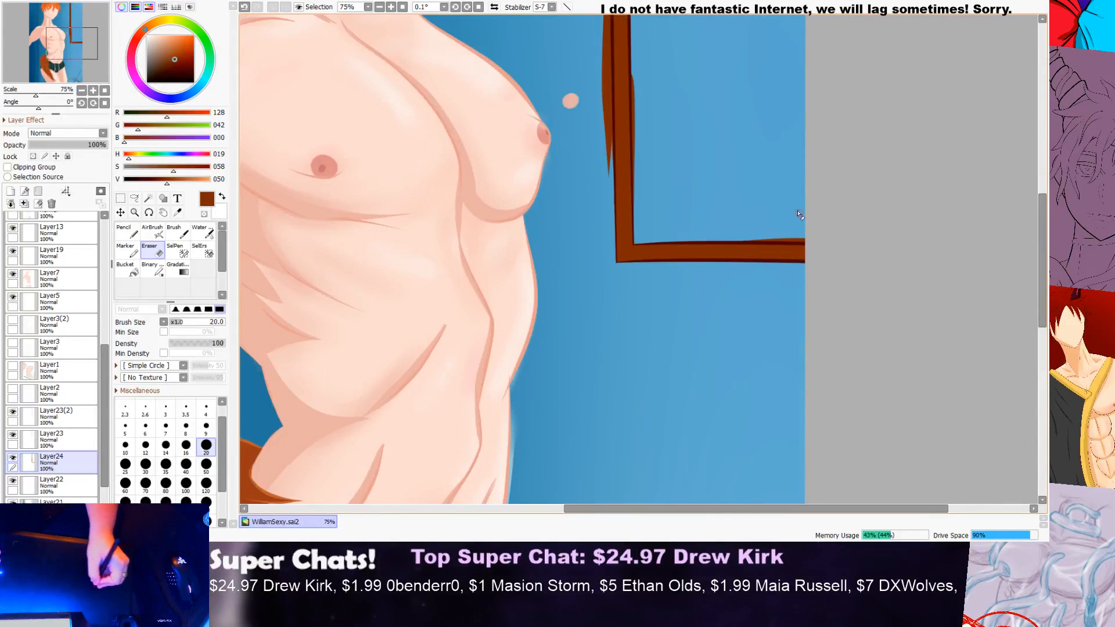
mouse_move(701, 254)
mouse_down()
mouse_move(847, 248)
mouse_move(706, 247)
mouse_up()
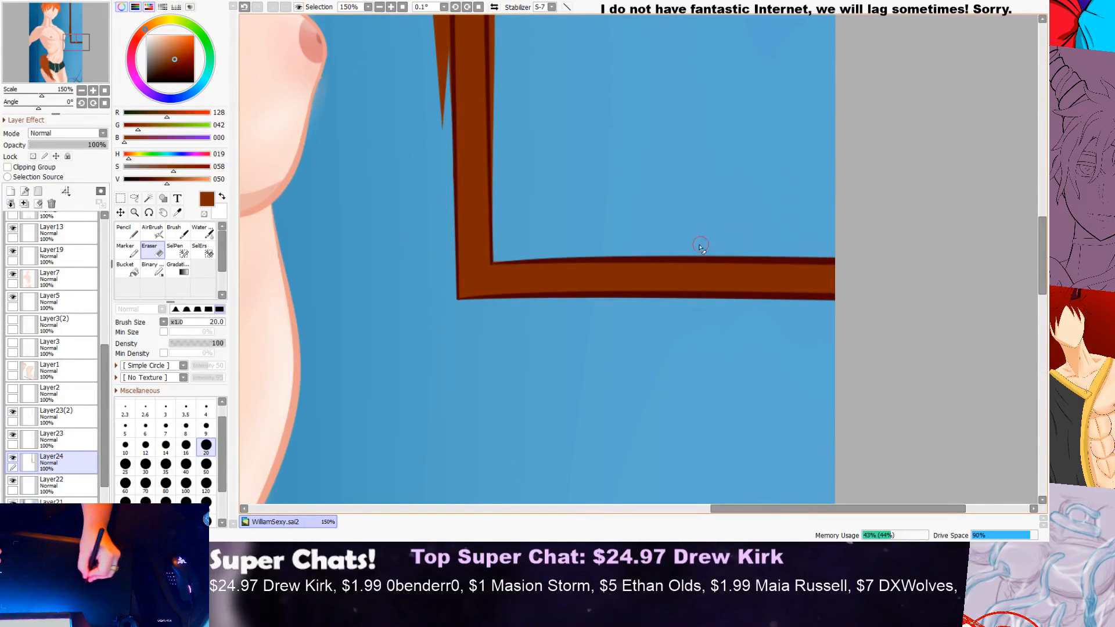
scroll(743, 198, up, 3)
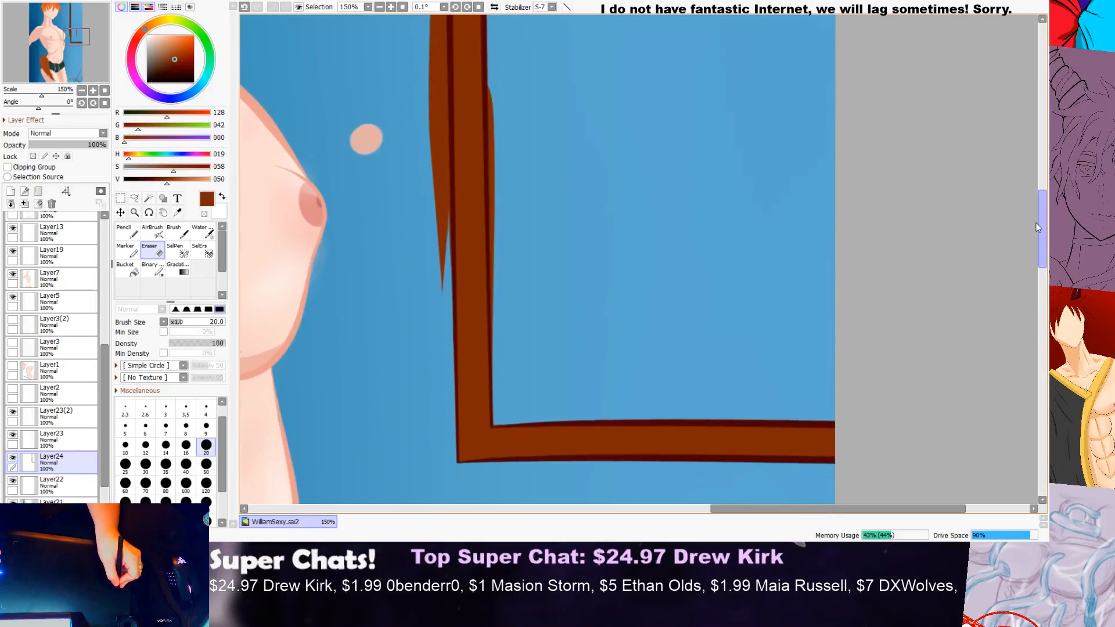
drag(496, 178, 497, 278)
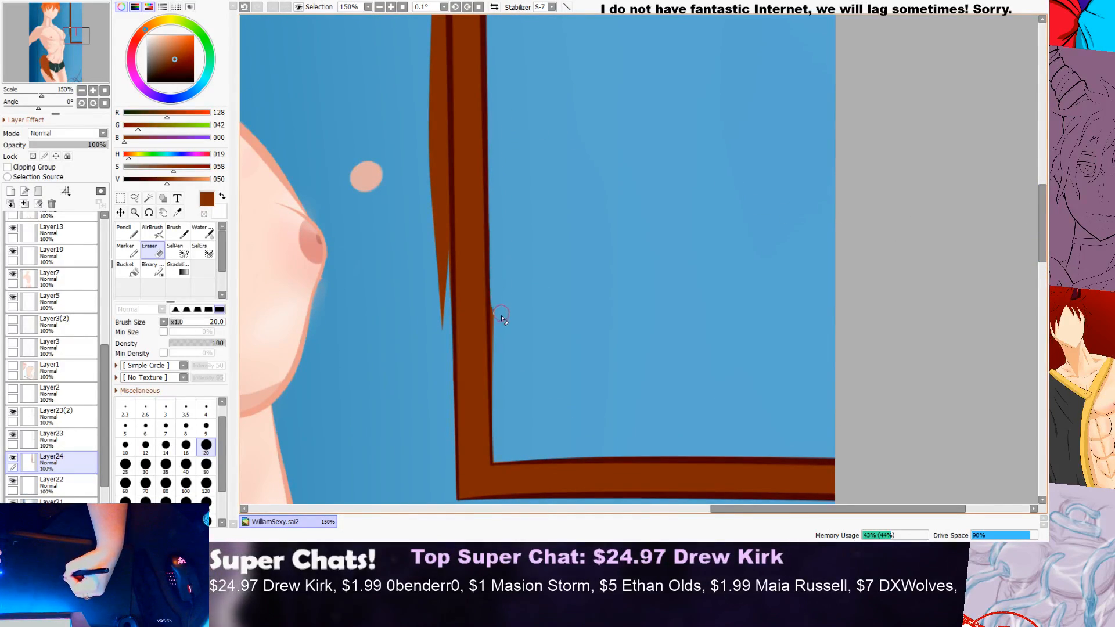
scroll(503, 334, up, 2)
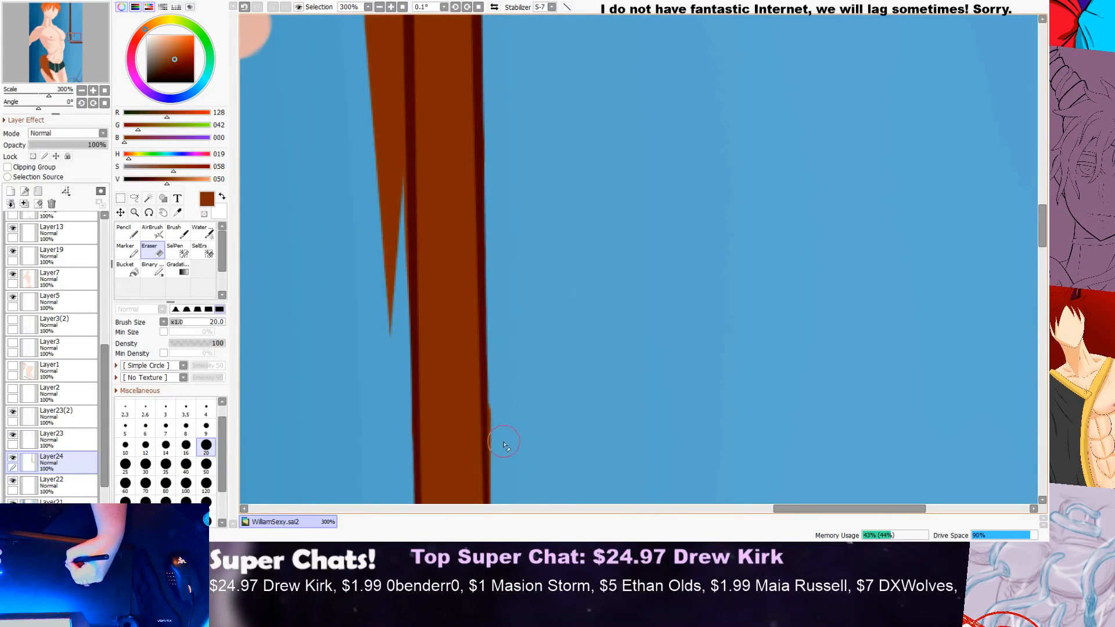
scroll(527, 361, down, 1)
scroll(1009, 192, down, 3)
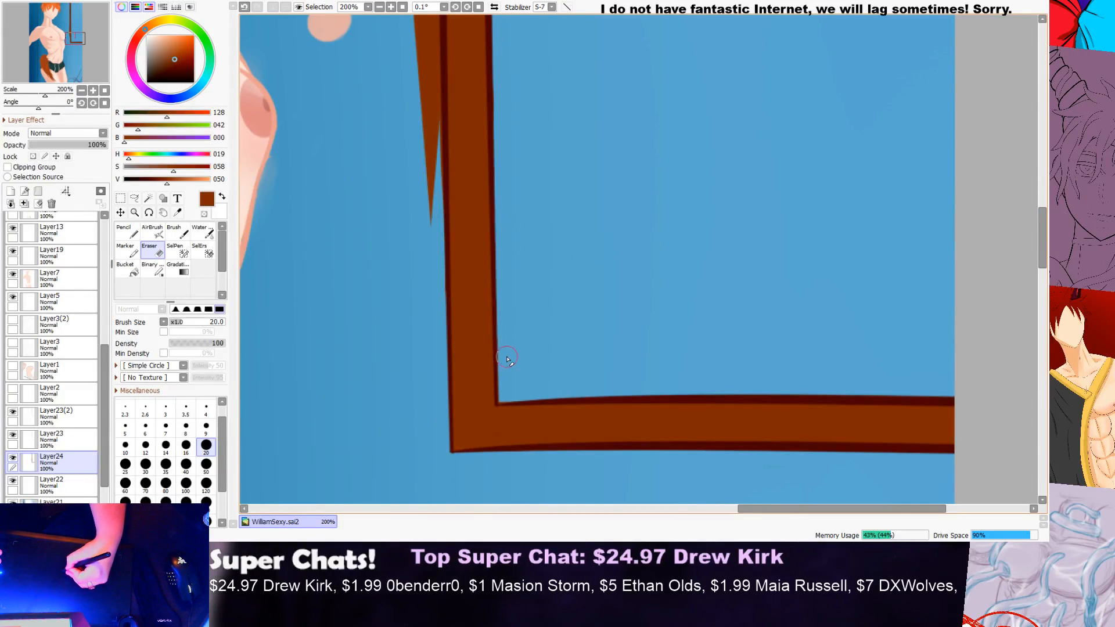
scroll(506, 389, down, 2)
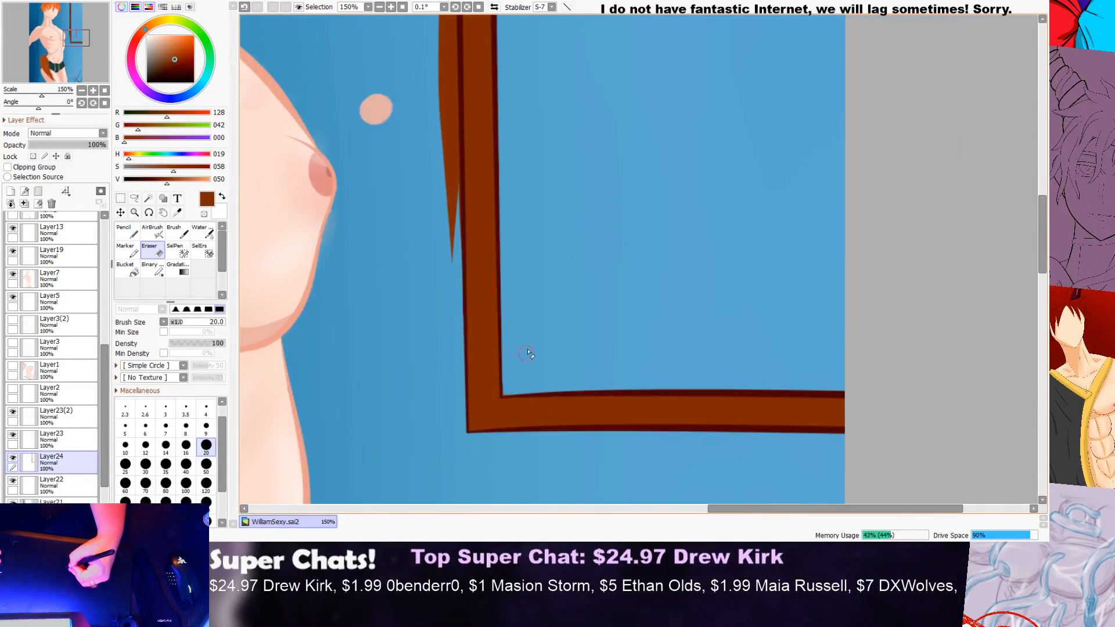
Step: Erase the brown overflow along the outer edge of the frame's vertical bar, through its upper and middle sections
drag(1038, 223, 1043, 138)
scroll(448, 242, up, 2)
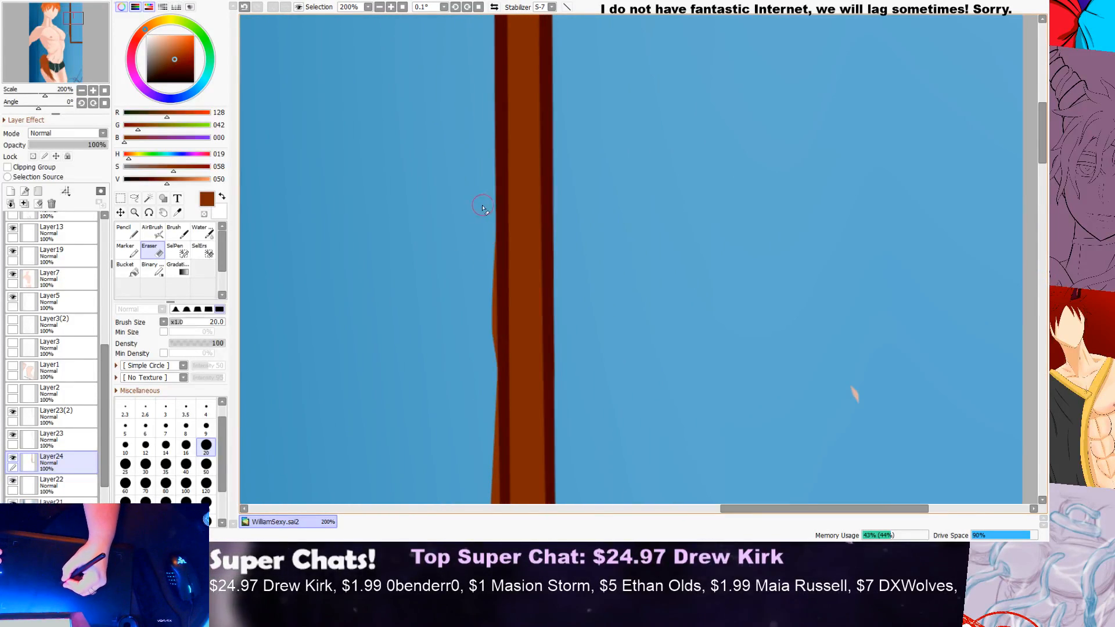
drag(481, 204, 489, 433)
drag(1041, 136, 930, 177)
mouse_move(489, 140)
mouse_down()
mouse_move(491, 229)
mouse_move(498, 120)
mouse_move(488, 430)
mouse_up()
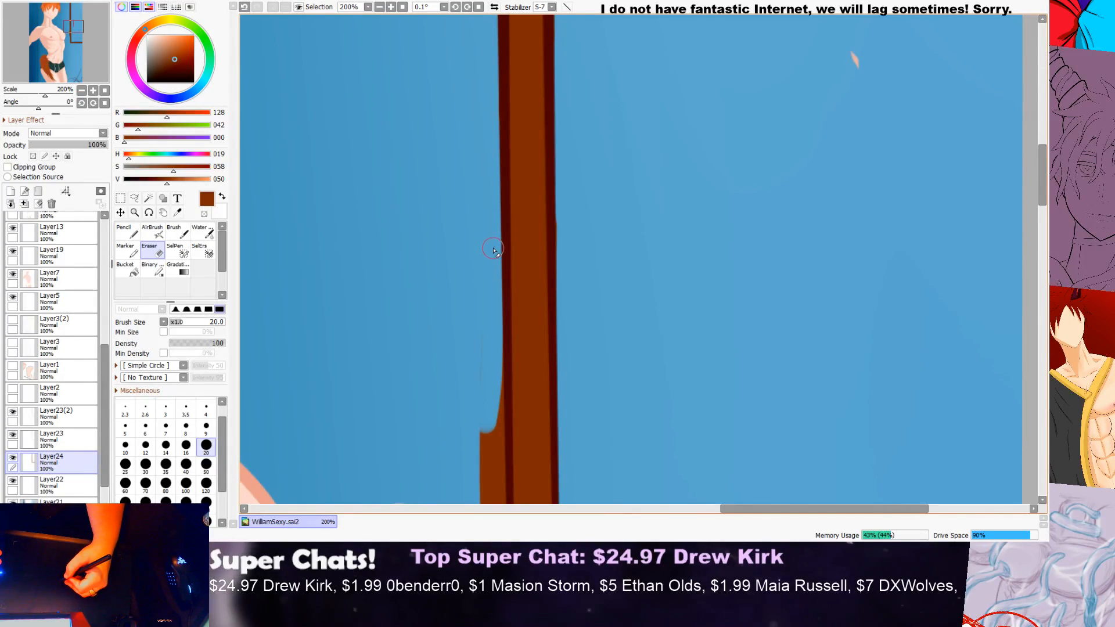
Step: Erase the remaining wedge of brown overflow on the vertical bar's outer edge, beside the character's chest
scroll(522, 216, down, 1)
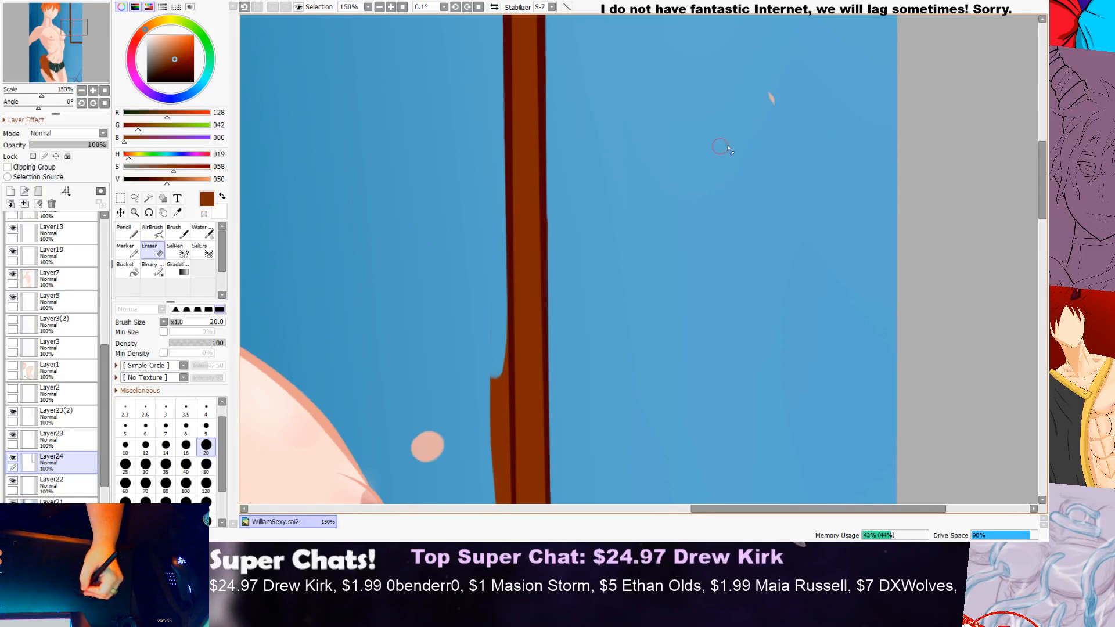
drag(1047, 168, 1041, 198)
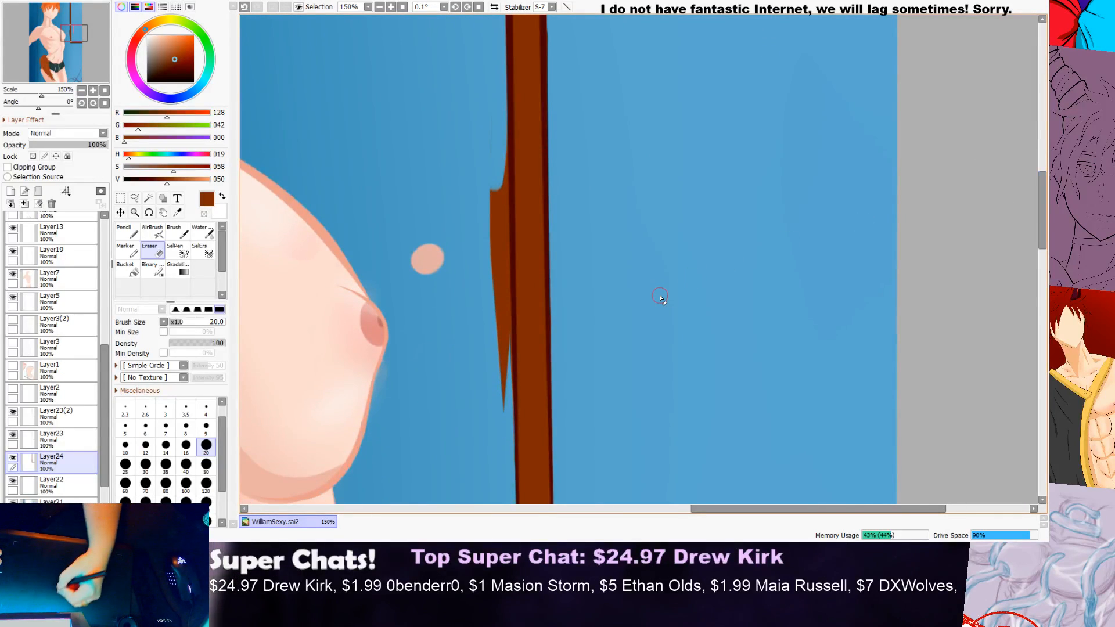
mouse_move(485, 237)
mouse_down()
mouse_move(478, 278)
mouse_move(502, 102)
mouse_move(494, 337)
mouse_up()
mouse_move(501, 180)
mouse_down()
mouse_move(499, 391)
mouse_move(487, 321)
mouse_up()
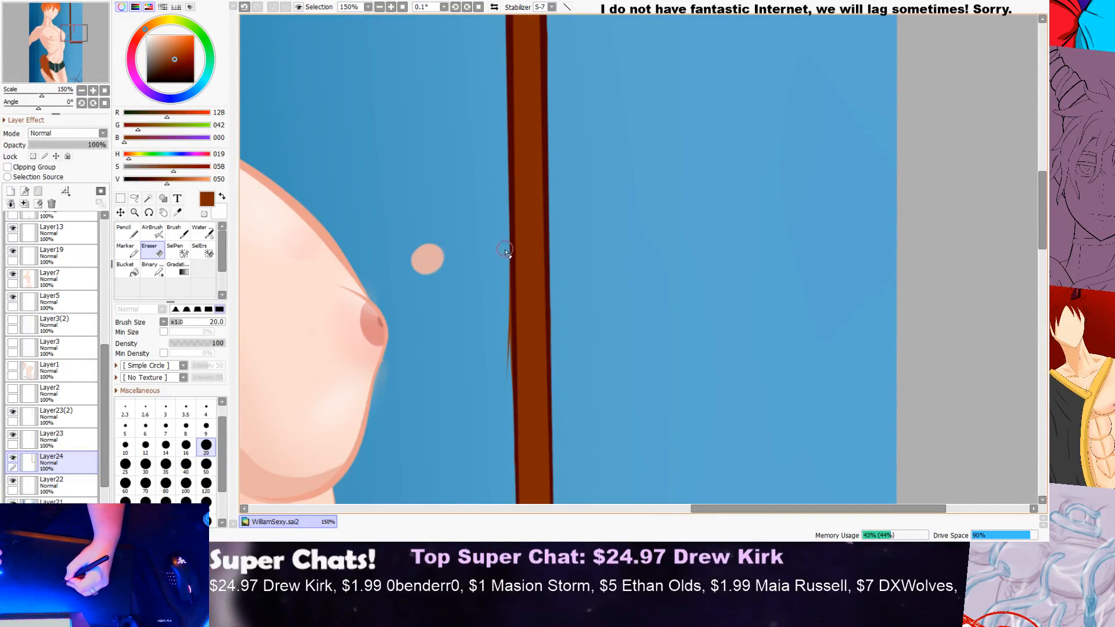
drag(506, 321, 497, 391)
drag(506, 342, 507, 377)
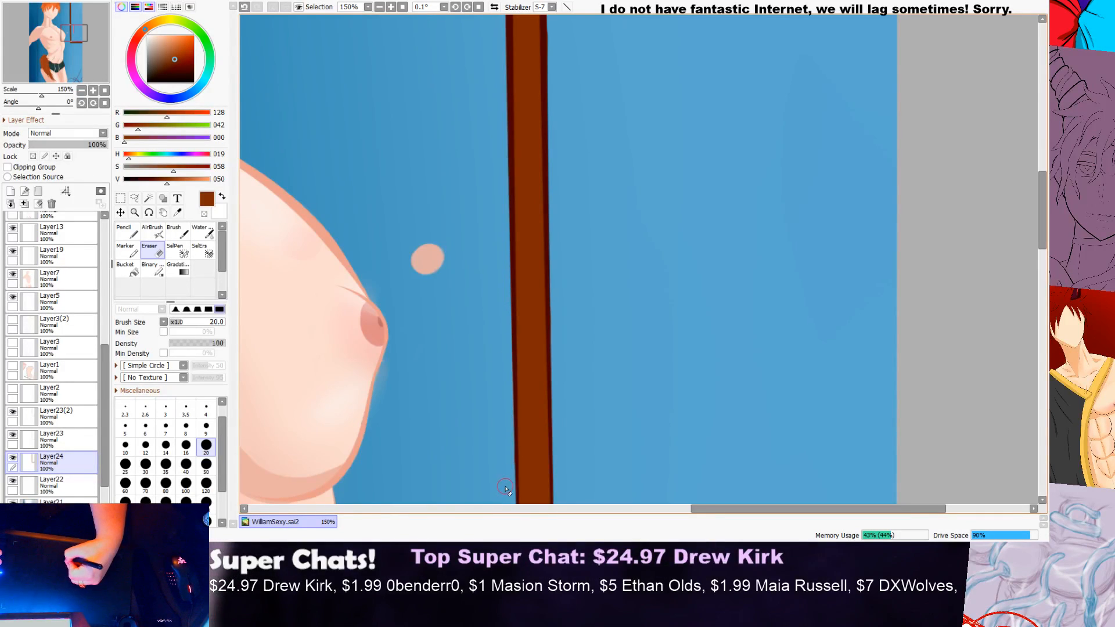
Step: Clean up the frame's inner corner, where the vertical and horizontal bars meet, with a 7 px Eraser
scroll(494, 244, down, 3)
drag(1043, 240, 996, 249)
scroll(607, 255, up, 2)
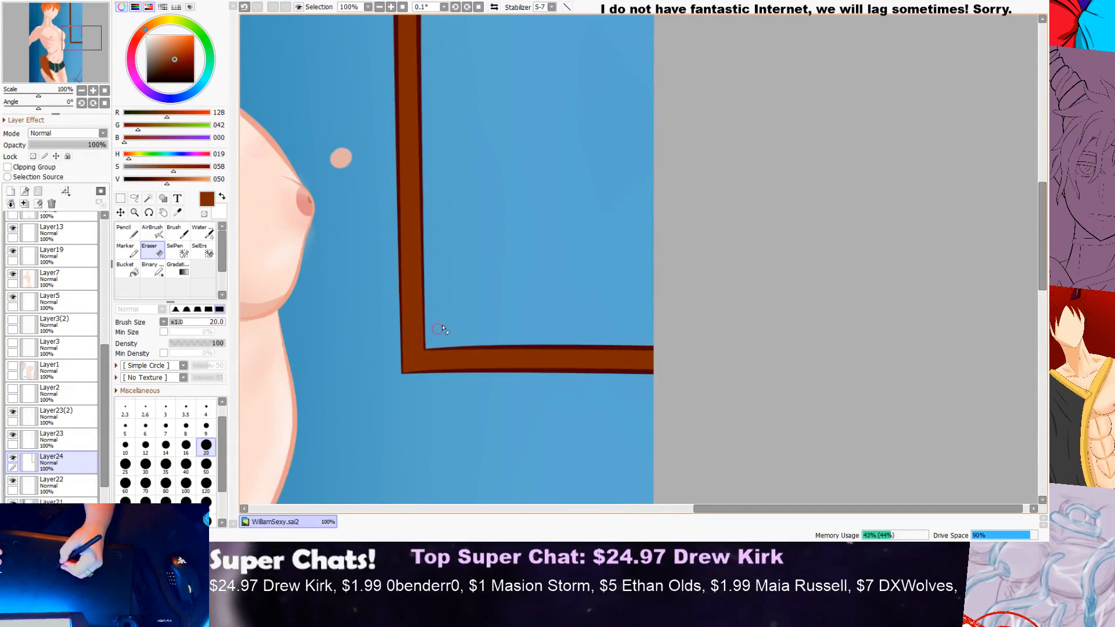
scroll(428, 352, up, 5)
click(166, 428)
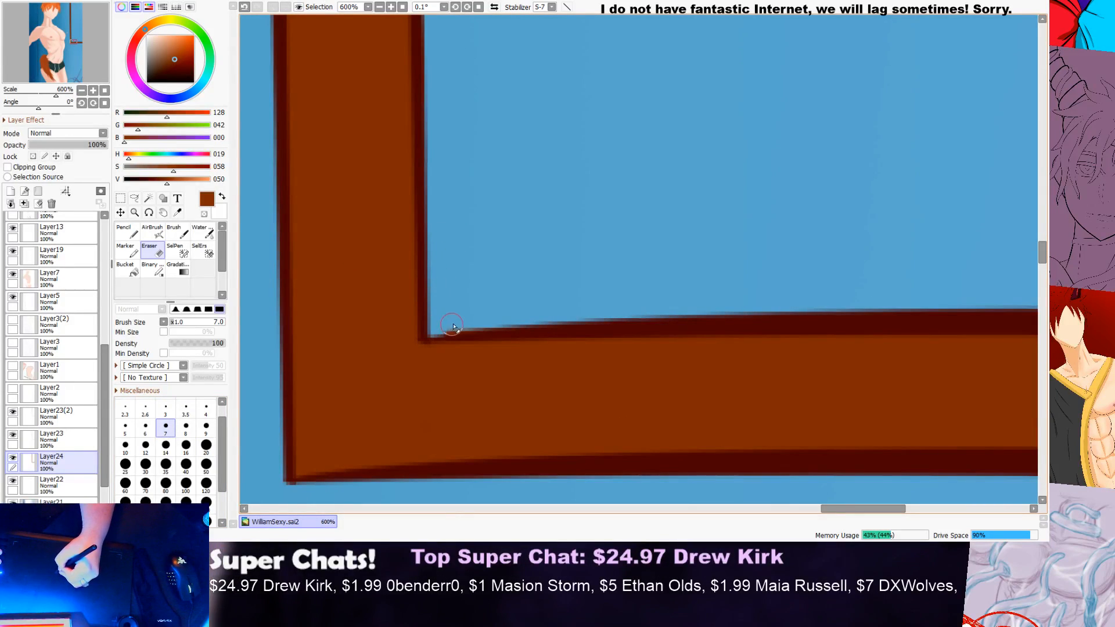
scroll(735, 250, down, 1)
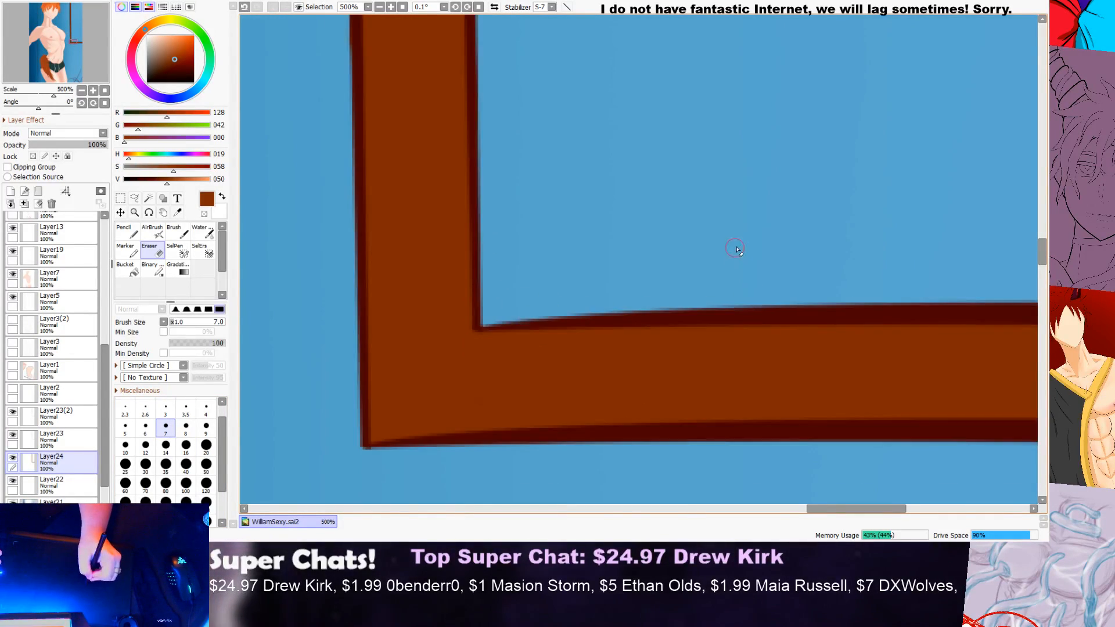
Step: Examine the cleaned frame against the character and the blue background across the whole illustration
scroll(735, 250, down, 6)
drag(1044, 243, 1042, 202)
scroll(808, 205, down, 2)
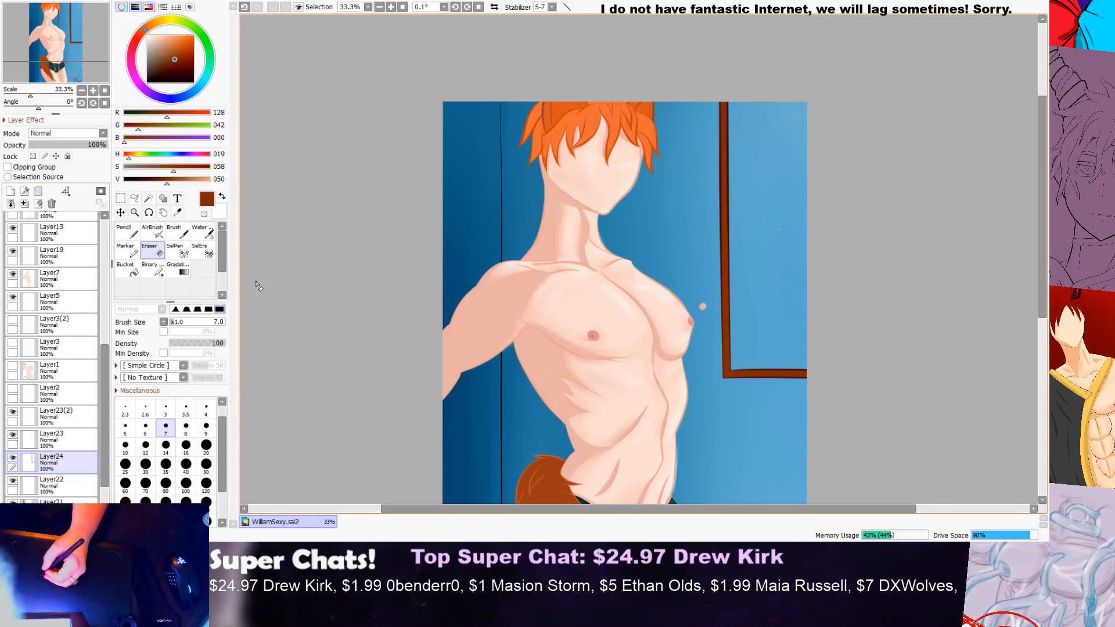
scroll(1032, 199, down, 2)
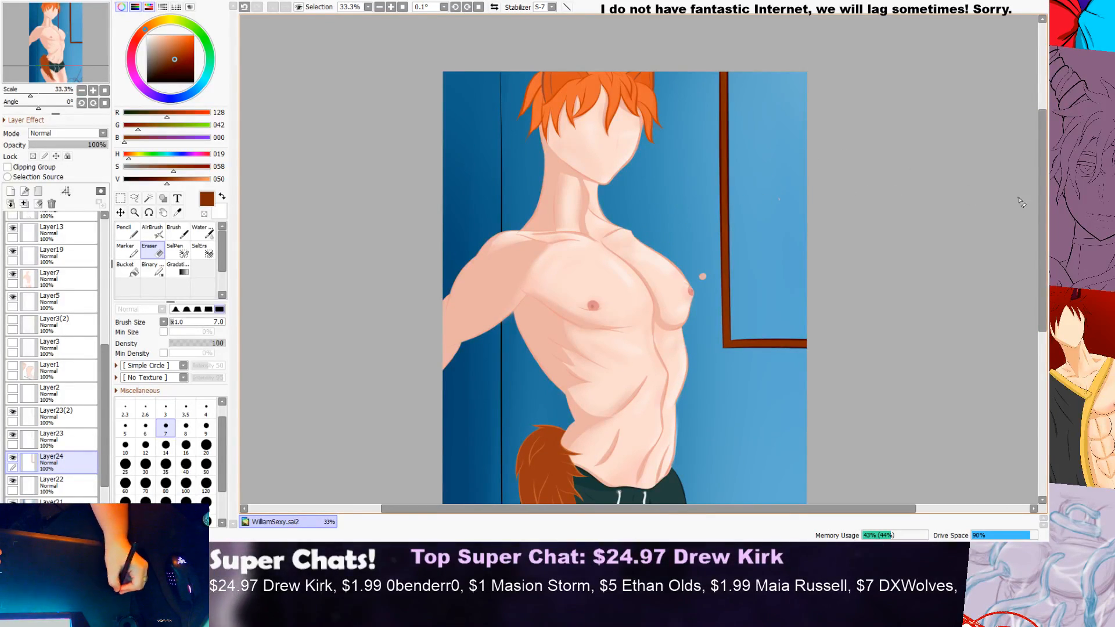
drag(1043, 202, 1042, 187)
scroll(784, 152, up, 1)
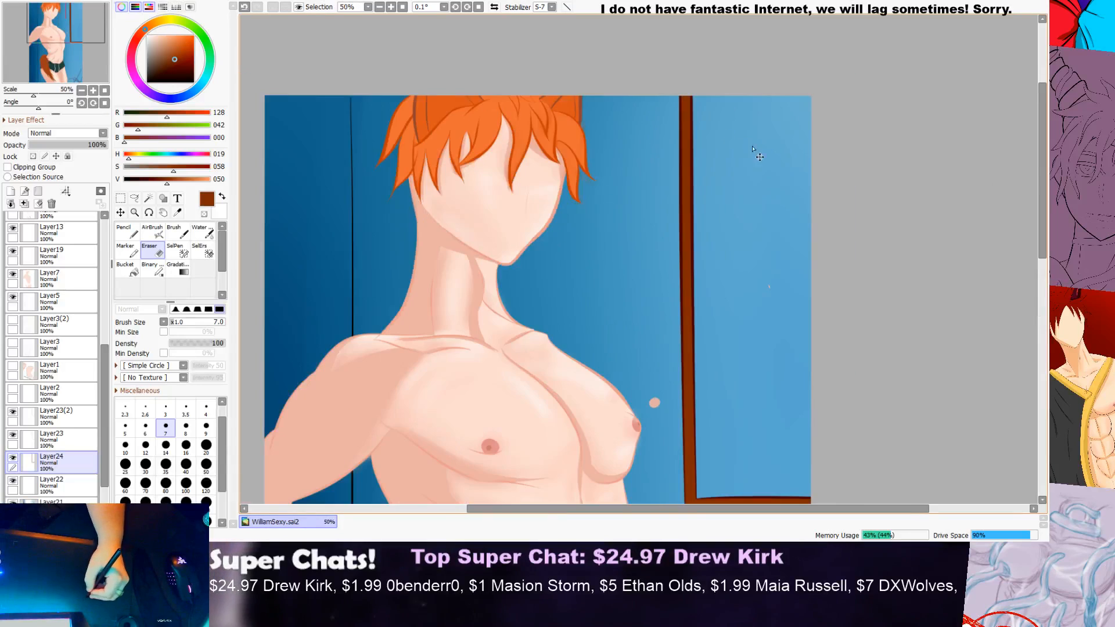
scroll(796, 184, down, 1)
drag(1043, 218, 1042, 236)
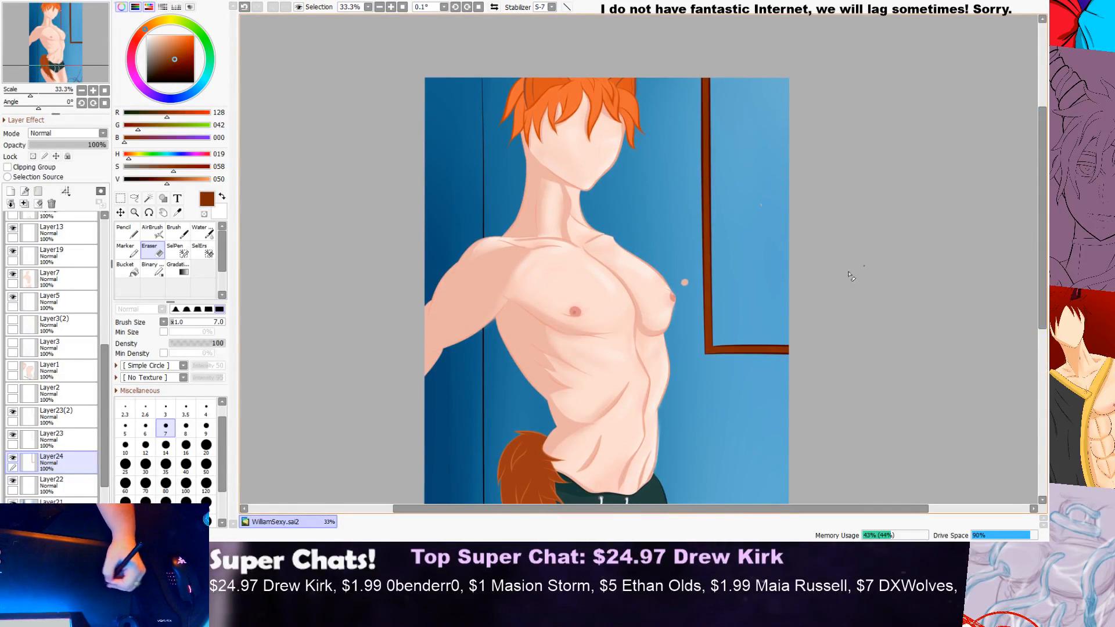
Step: Set up a 40 px Water brush and darken the brown to RGB 89, 8, 0 for shading the frame
click(203, 236)
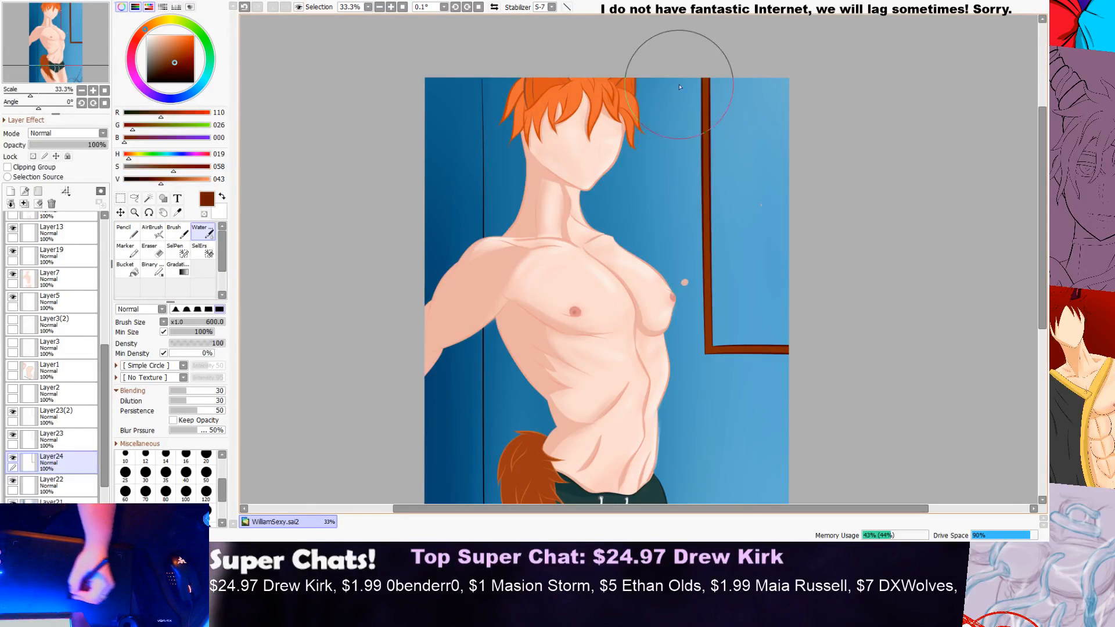
drag(164, 184, 154, 184)
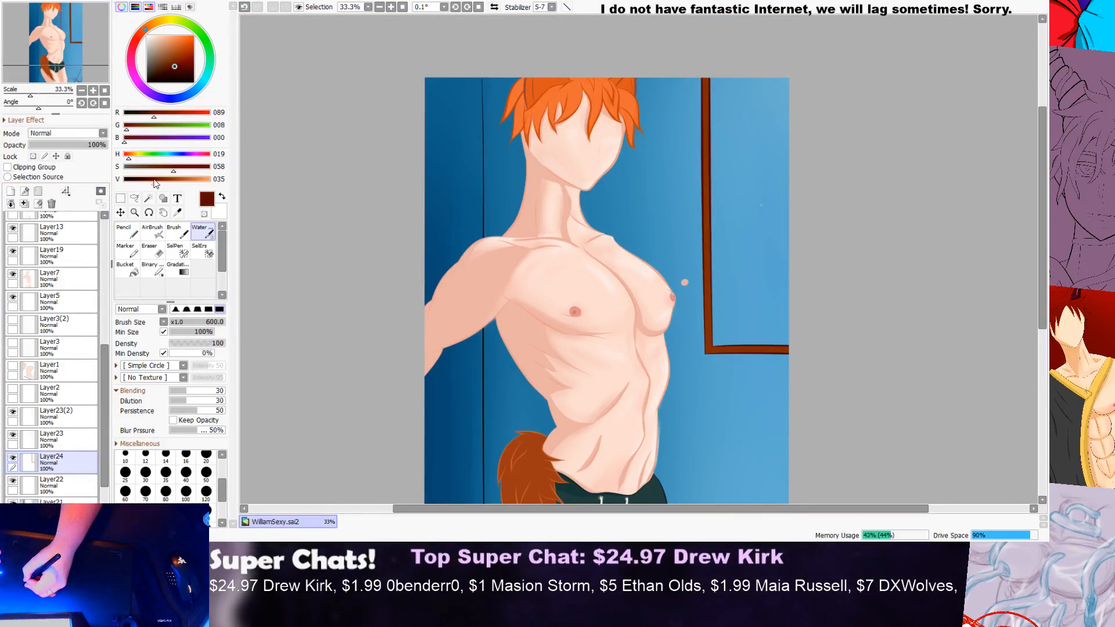
click(186, 472)
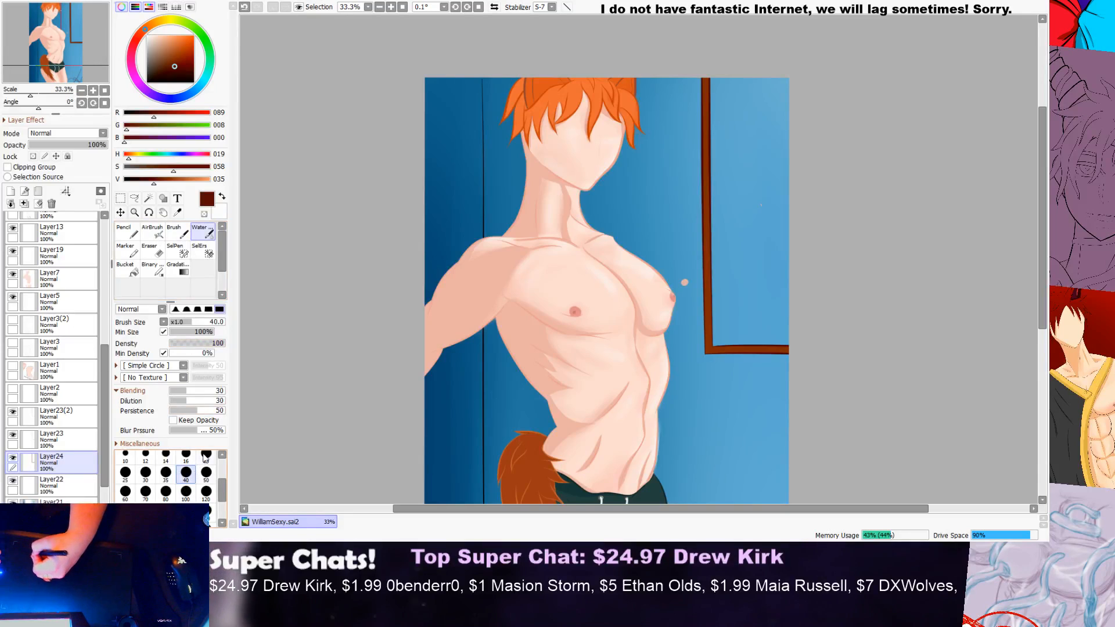
scroll(703, 64, up, 2)
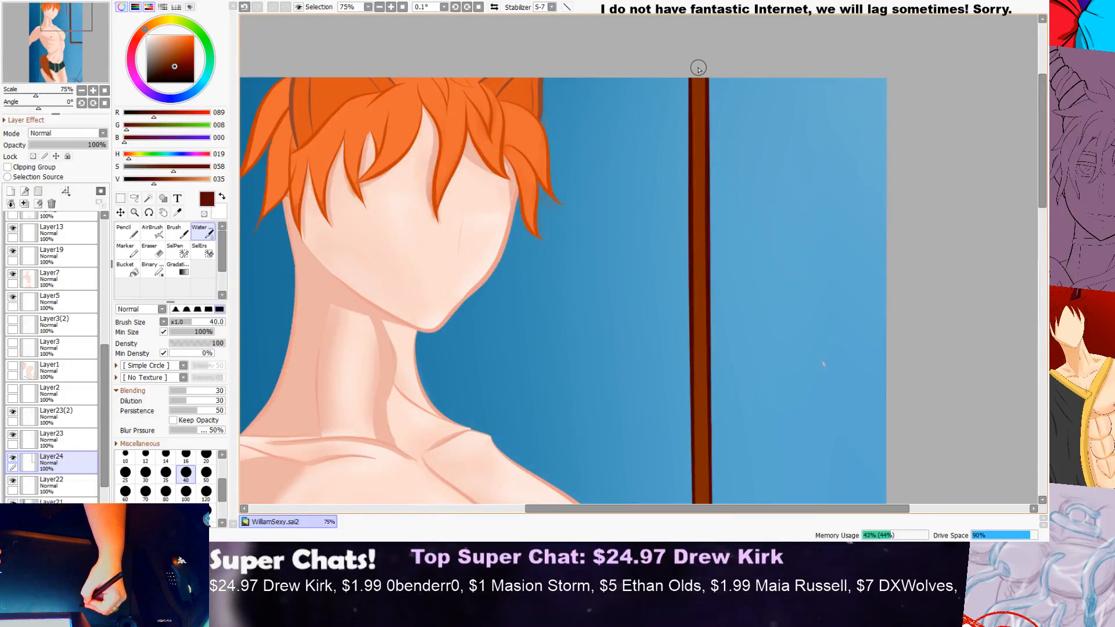
Step: Try to shade the frame's vertical bar with long dark brown strokes running down from the canvas top
mouse_move(697, 145)
mouse_down()
mouse_move(694, 191)
mouse_move(712, 95)
mouse_move(700, 65)
mouse_move(691, 194)
mouse_up()
key(ctrl+z)
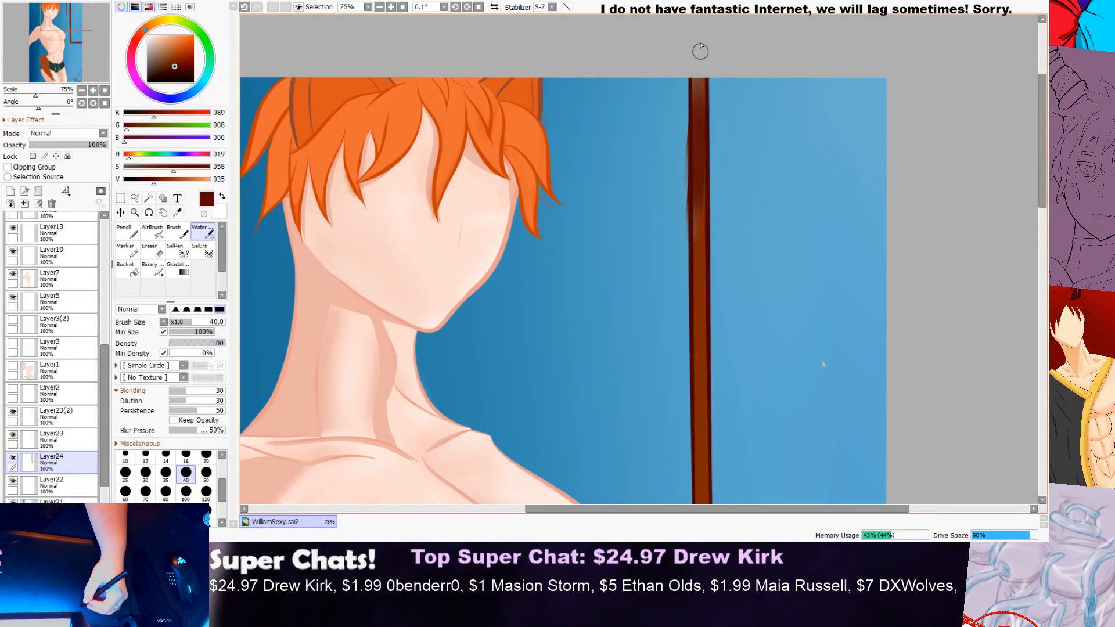
key(ctrl+z)
scroll(712, 75, down, 3)
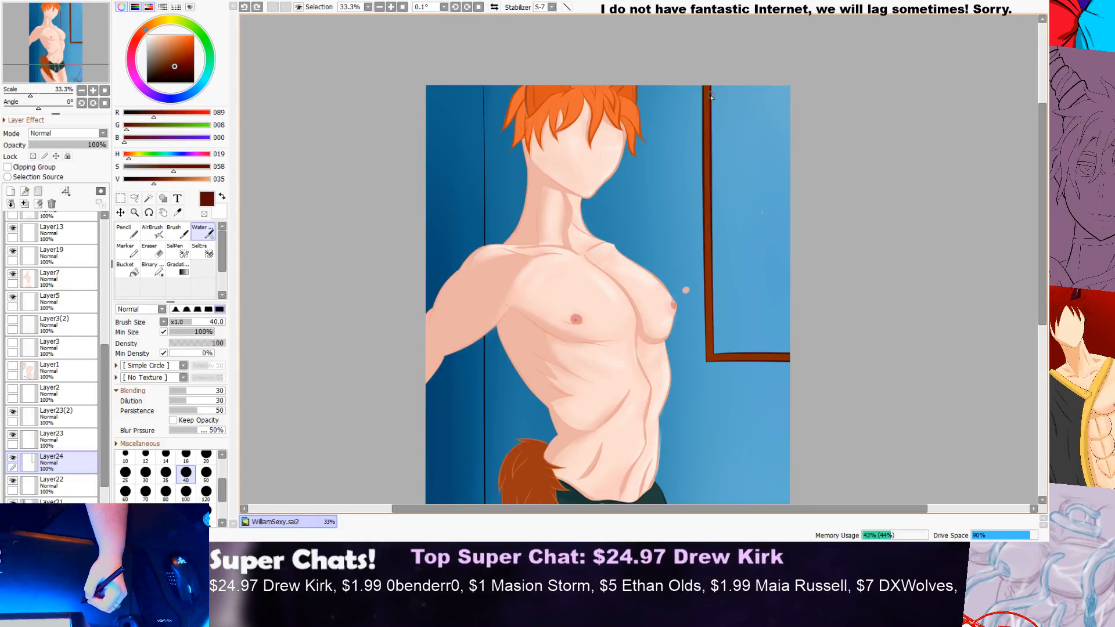
drag(708, 87, 707, 273)
key(ctrl+z)
drag(705, 88, 703, 235)
key(ctrl+z)
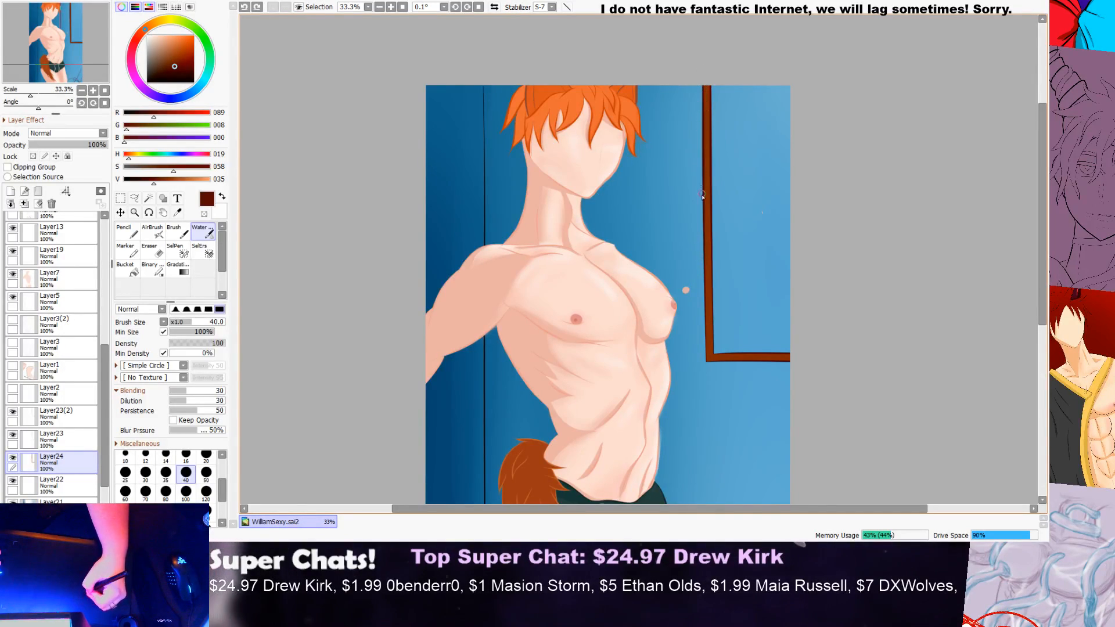
mouse_move(707, 154)
mouse_down()
mouse_move(704, 52)
mouse_move(700, 259)
mouse_up()
key(ctrl+z)
key(ctrl+z)
scroll(1041, 124, down, 1)
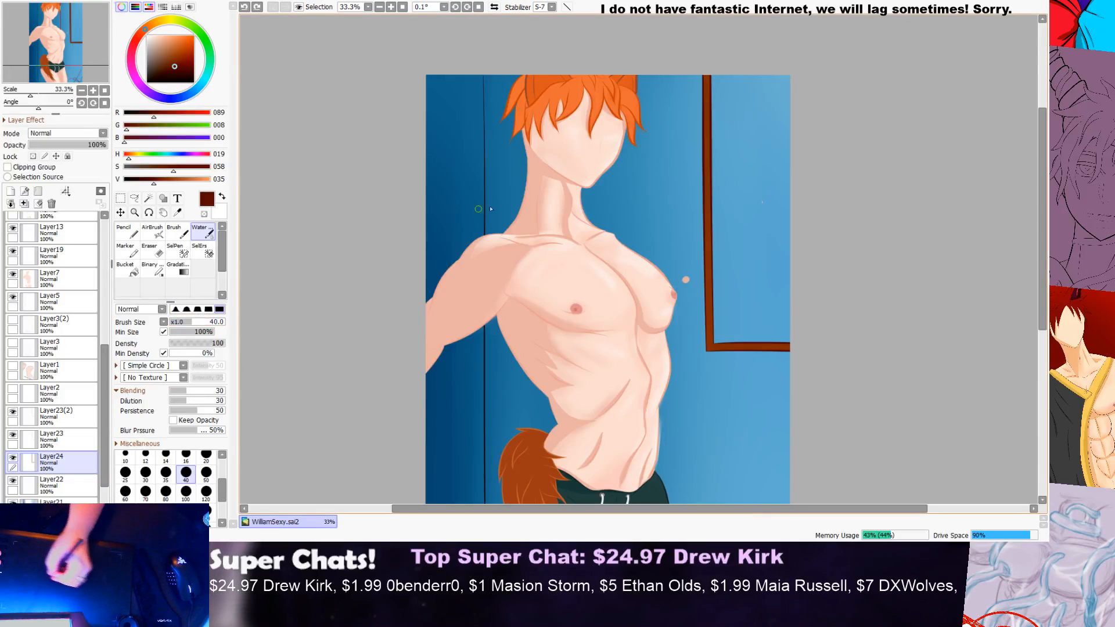
Step: Paint a selection over the whole brown frame with a 300 px SelPen, and clear it with a 350 px SelErs
drag(536, 512, 586, 512)
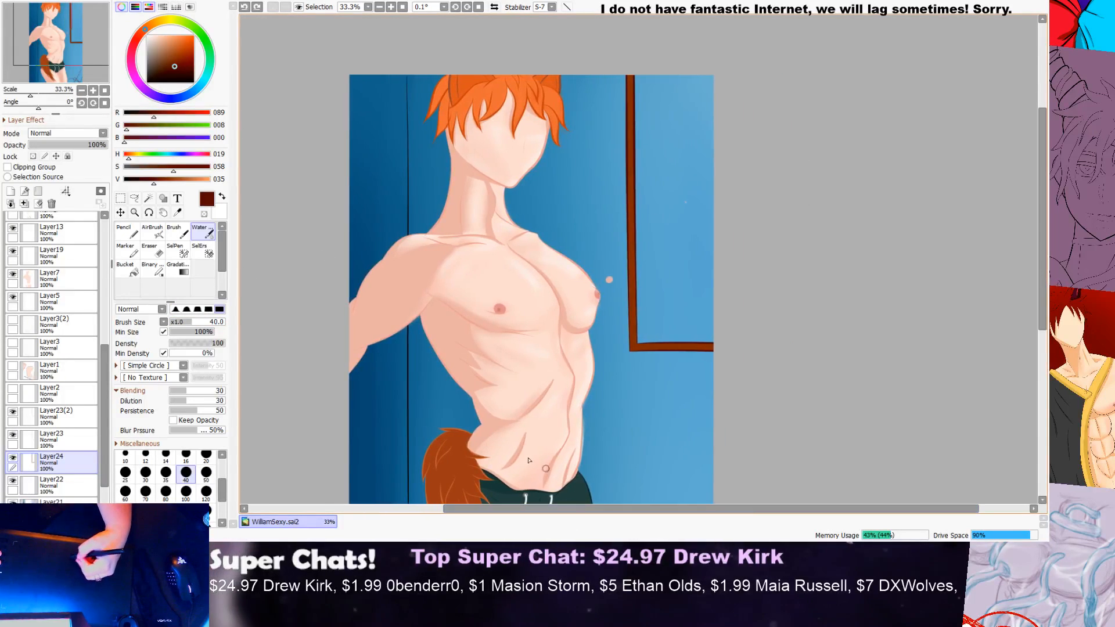
click(176, 251)
mouse_move(633, 63)
mouse_down()
mouse_move(649, 333)
mouse_move(671, 348)
mouse_move(713, 346)
mouse_up()
drag(643, 342, 721, 337)
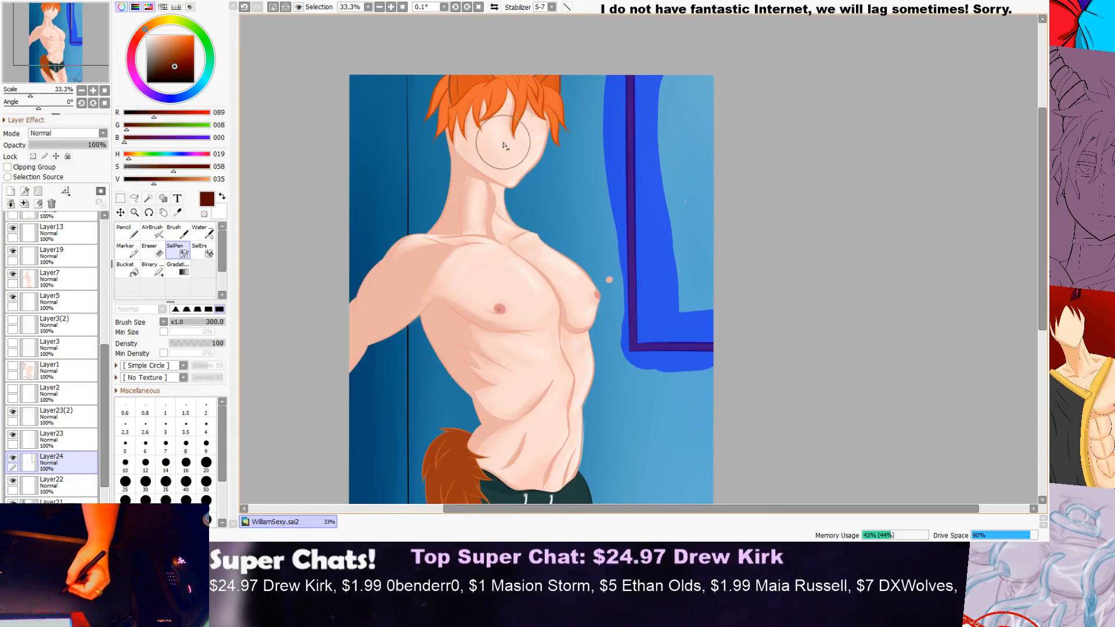
click(135, 235)
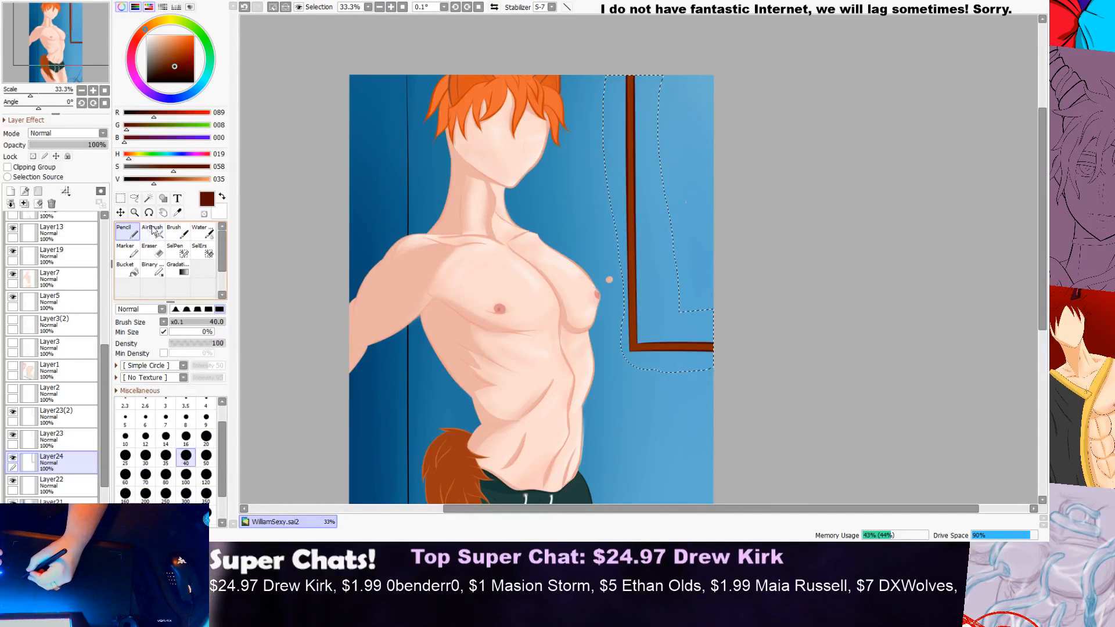
click(200, 250)
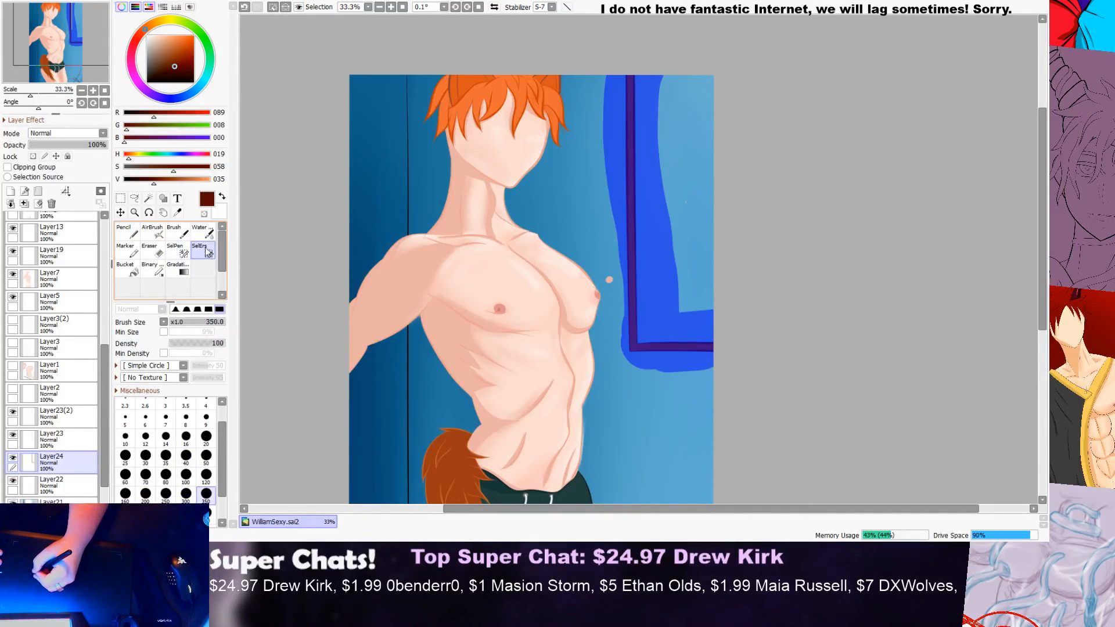
mouse_move(649, 67)
mouse_down()
mouse_move(634, 121)
mouse_move(621, 73)
mouse_move(639, 352)
mouse_move(734, 370)
mouse_move(671, 314)
mouse_move(656, 192)
mouse_up()
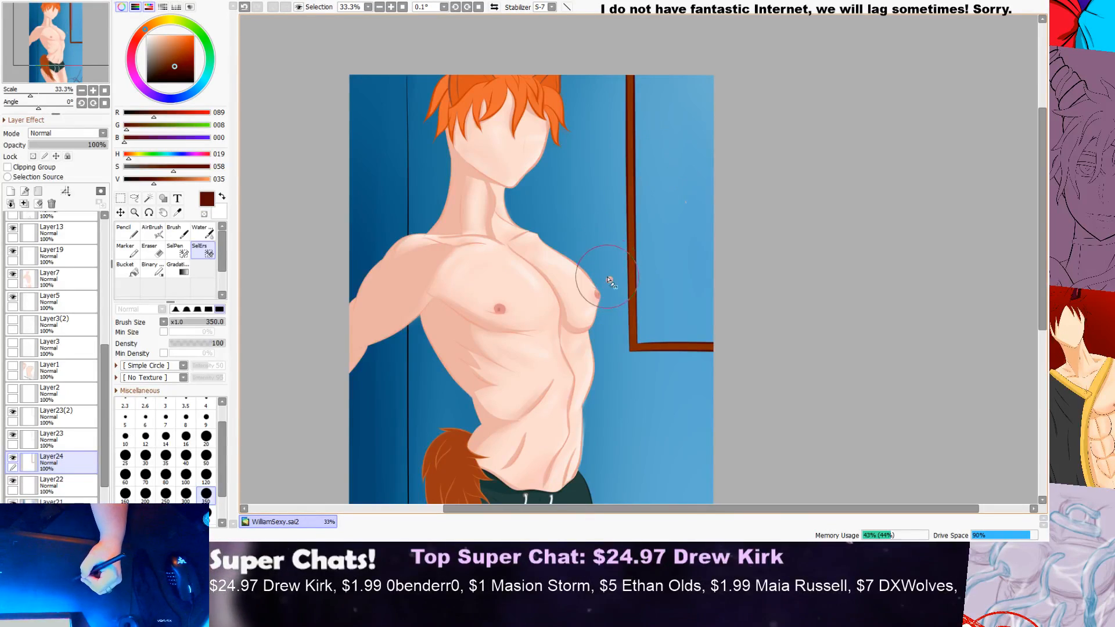
scroll(609, 280, up, 6)
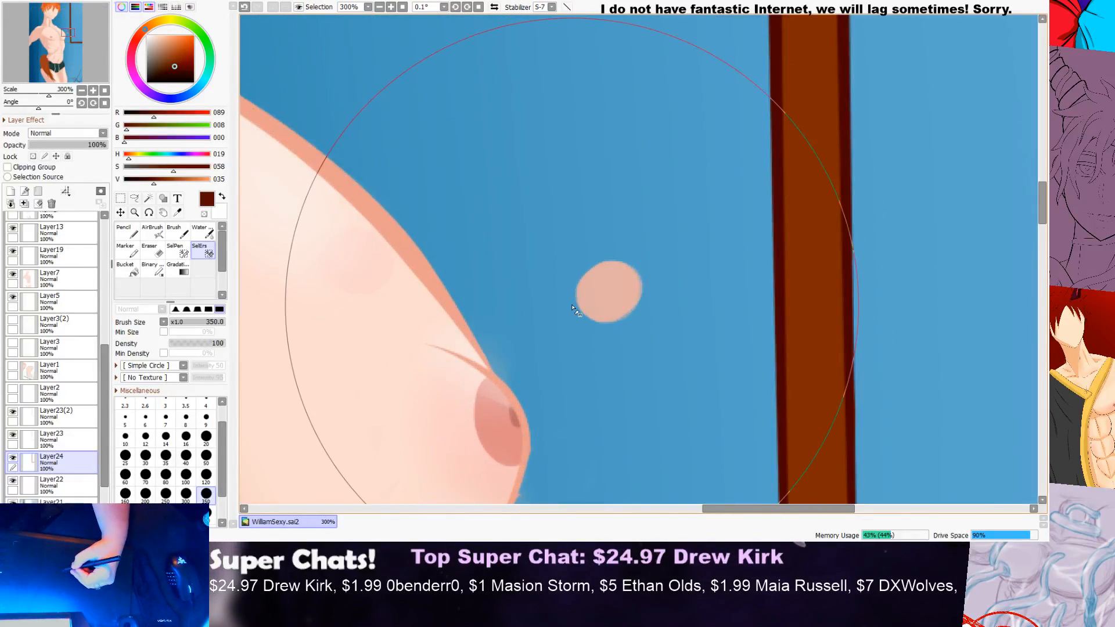
scroll(598, 293, up, 2)
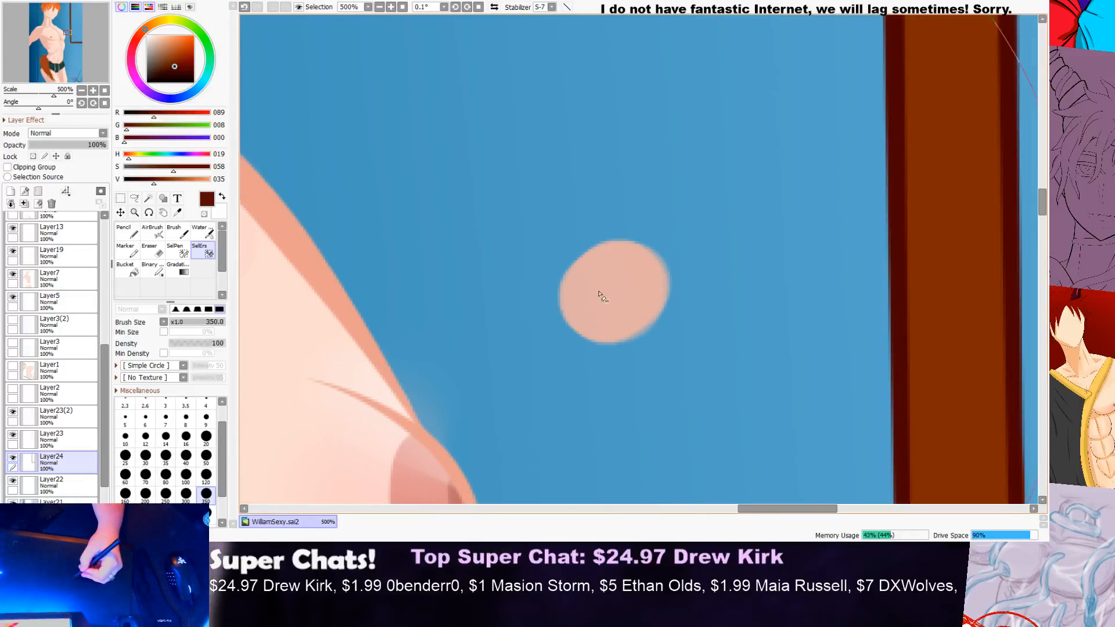
scroll(619, 273, down, 9)
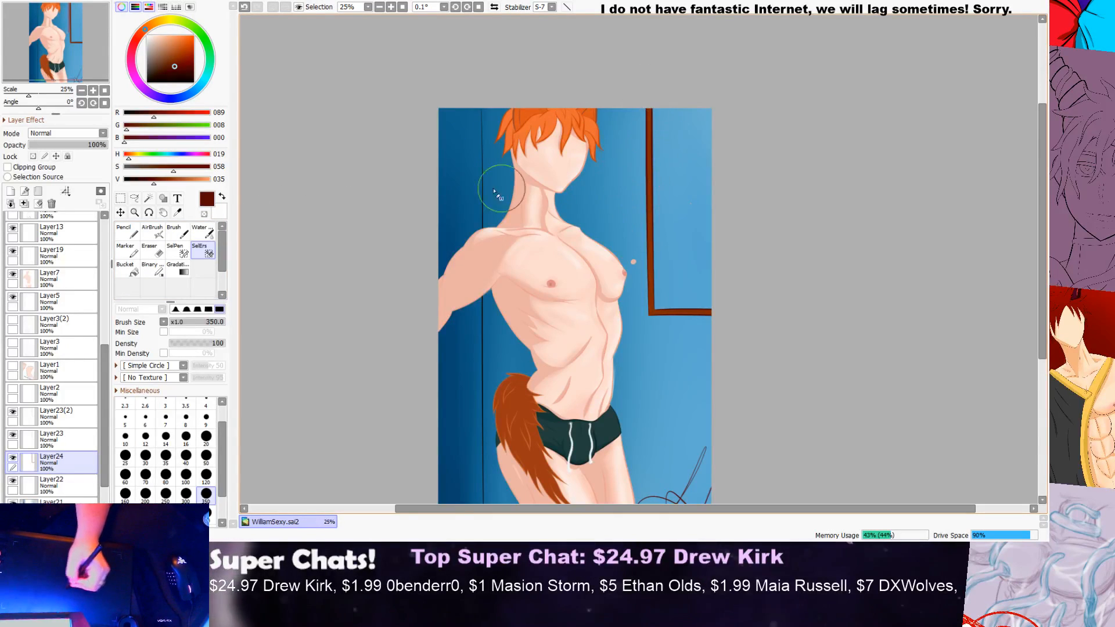
Step: Shade the upper part of the frame's vertical bar in dark brown with the Water brush at 20 px
click(128, 232)
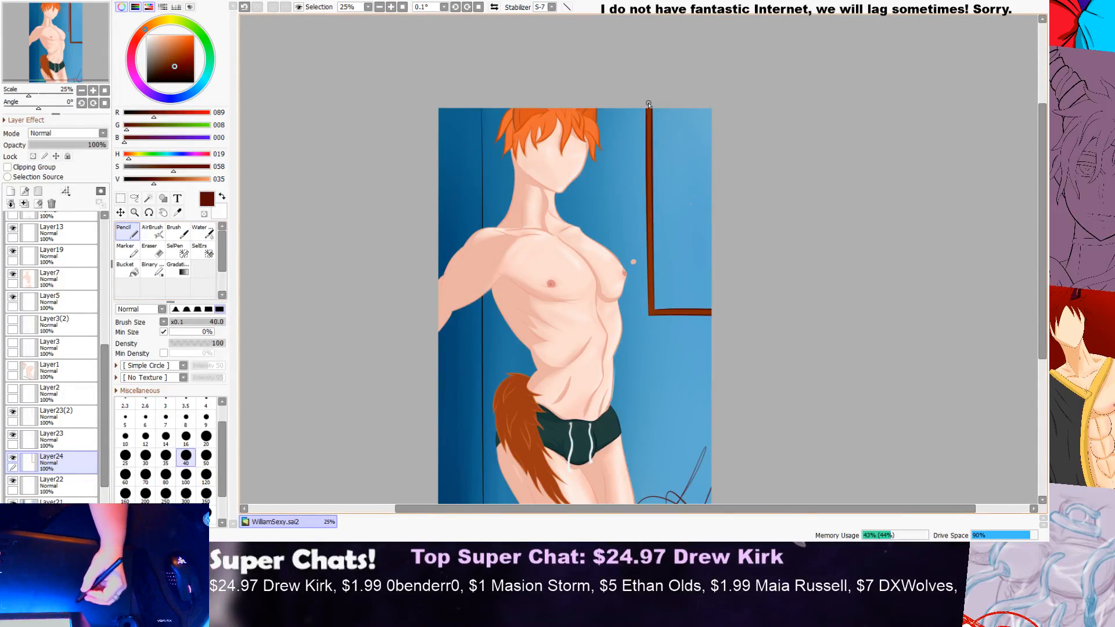
scroll(649, 104, up, 1)
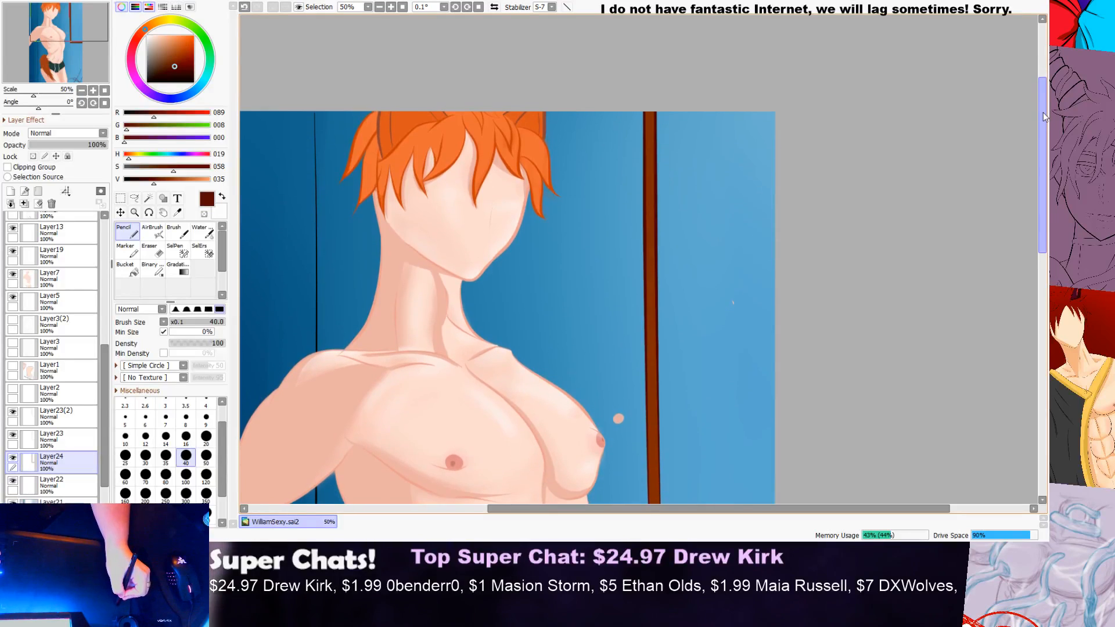
click(204, 232)
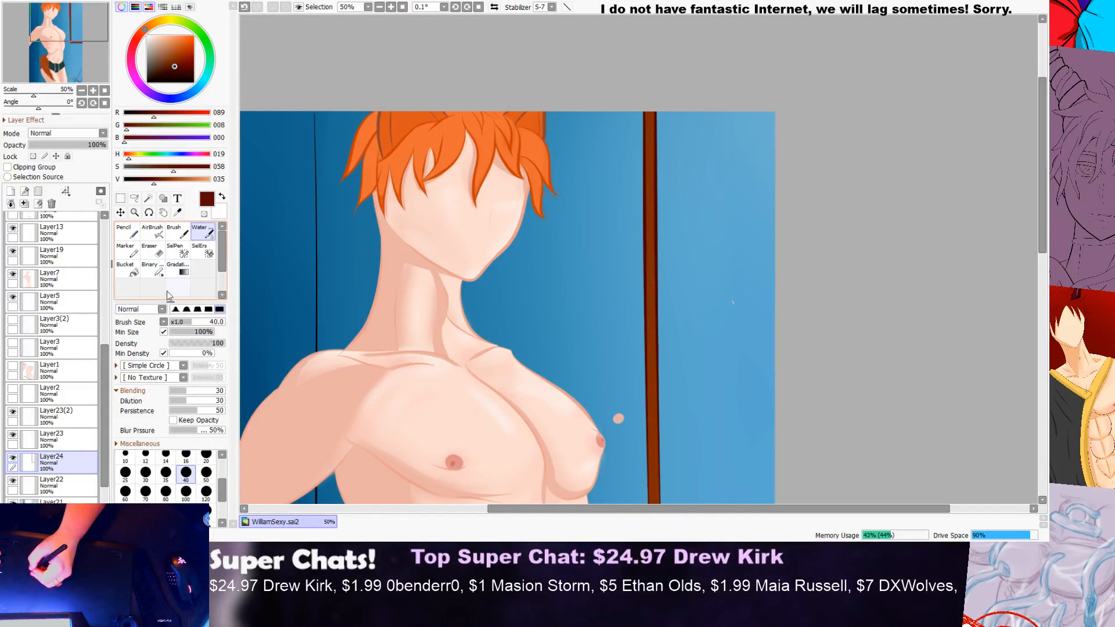
click(223, 456)
click(207, 483)
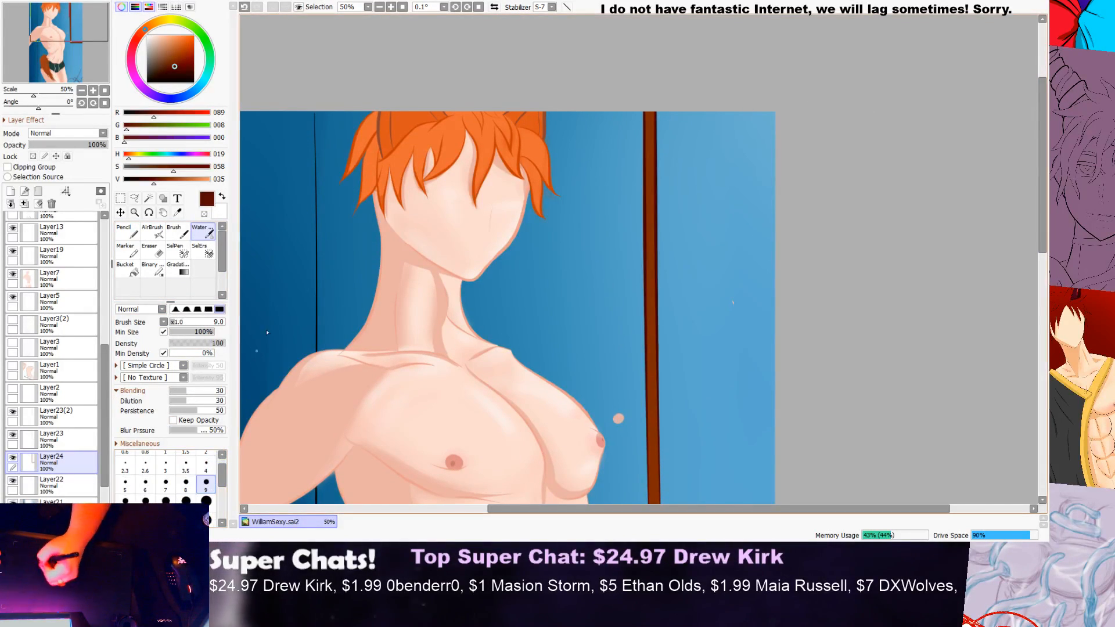
key(bracketright)
key(bracketright)
key(bracketright)
key(bracketright)
key(bracketright)
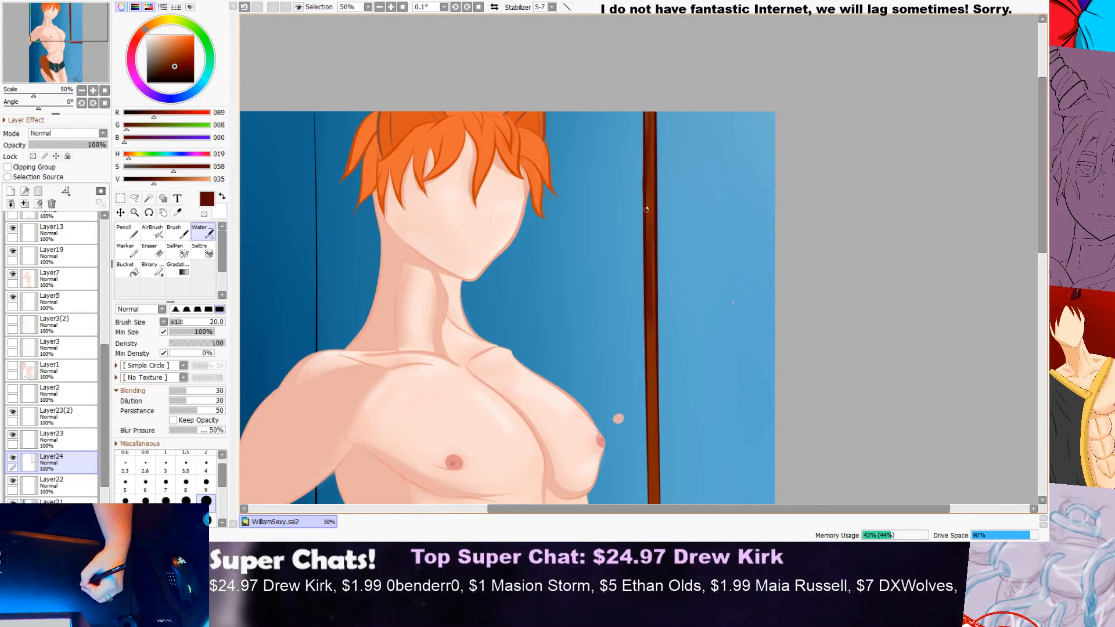
scroll(725, 220, down, 1)
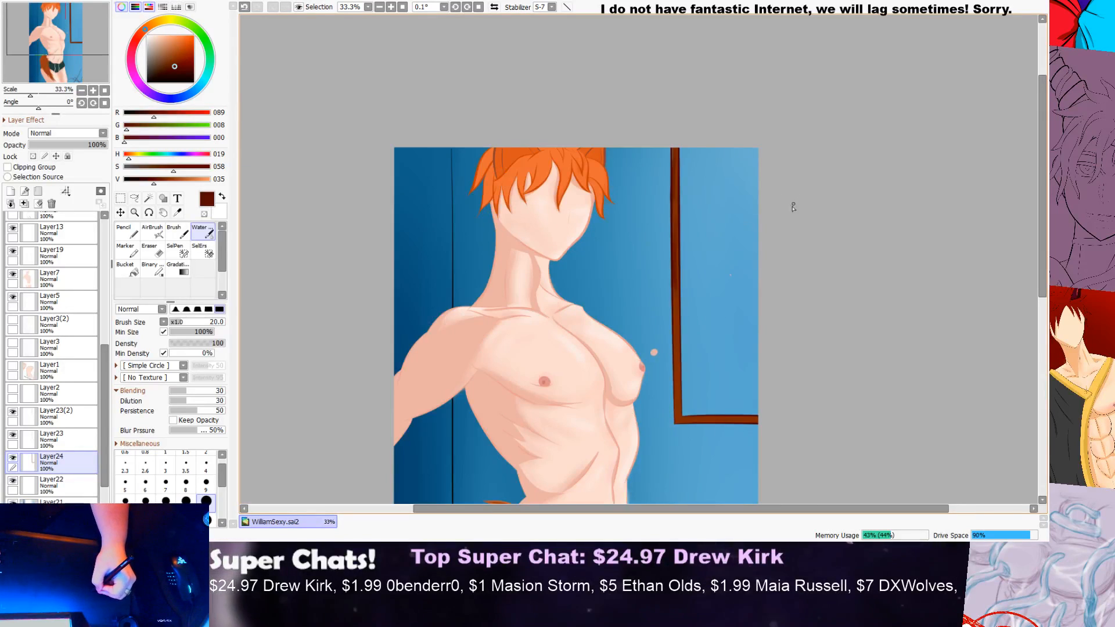
Step: Shade the middle and lower part of the frame's vertical bar in dark brown with the 20 px Water brush
drag(1039, 242, 1030, 271)
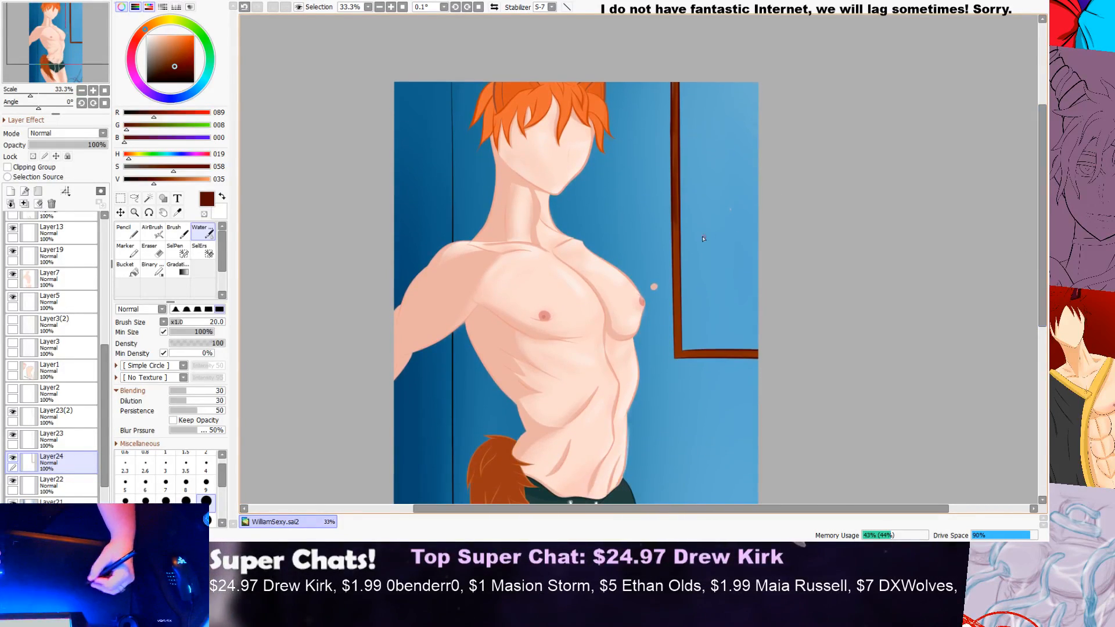
scroll(691, 240, up, 2)
mouse_move(664, 261)
mouse_down()
mouse_move(662, 294)
mouse_move(657, 206)
mouse_move(664, 393)
mouse_up()
drag(659, 230, 662, 399)
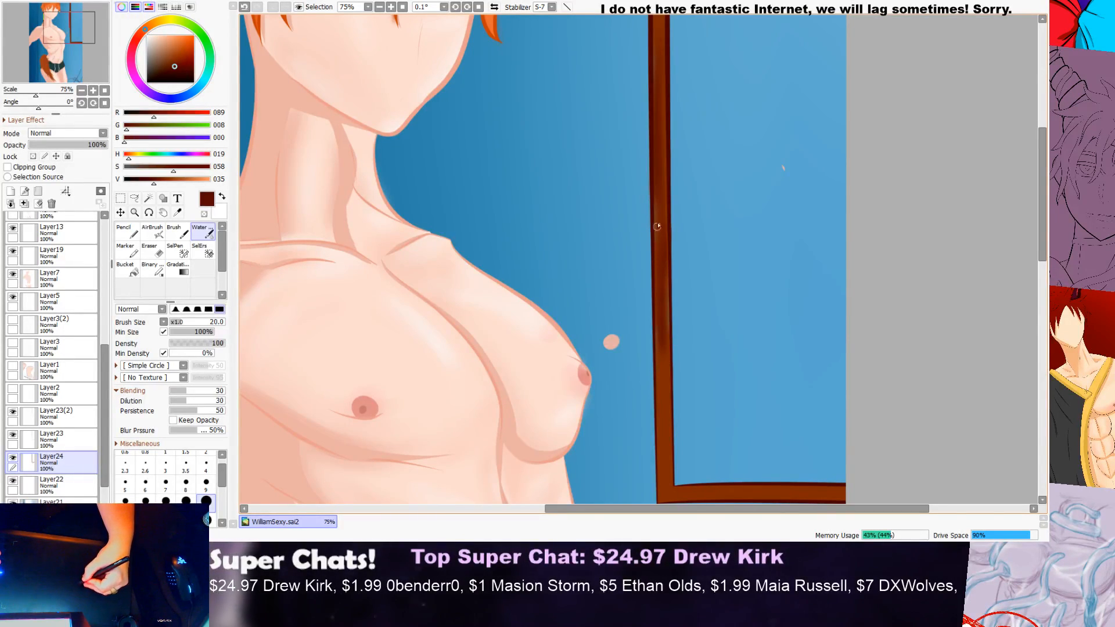
mouse_move(664, 351)
mouse_down()
mouse_move(660, 414)
mouse_move(665, 340)
mouse_move(658, 476)
mouse_move(653, 339)
mouse_up()
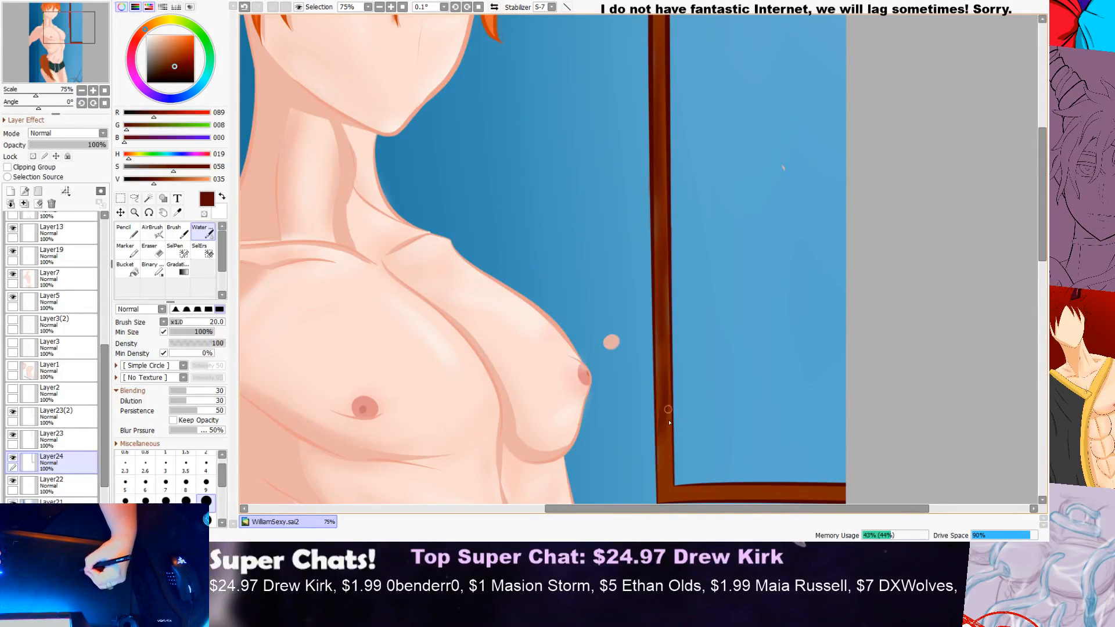
scroll(746, 289, down, 2)
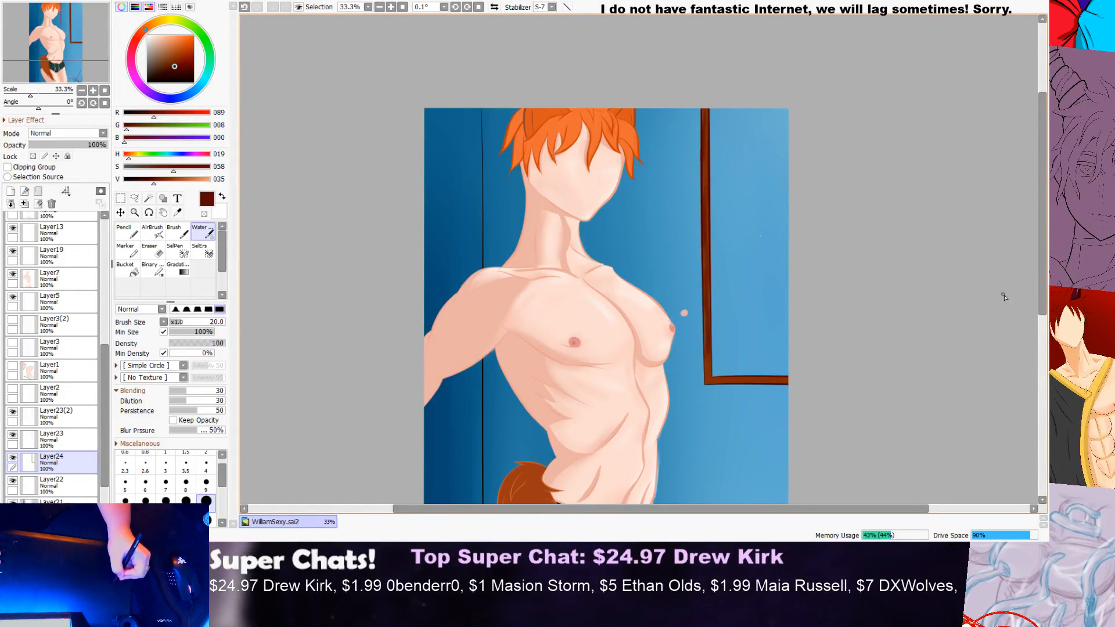
Step: Continue the dark brown shading down the bottom of the vertical bar into the frame's lower corner
scroll(1030, 332, down, 2)
scroll(743, 251, up, 1)
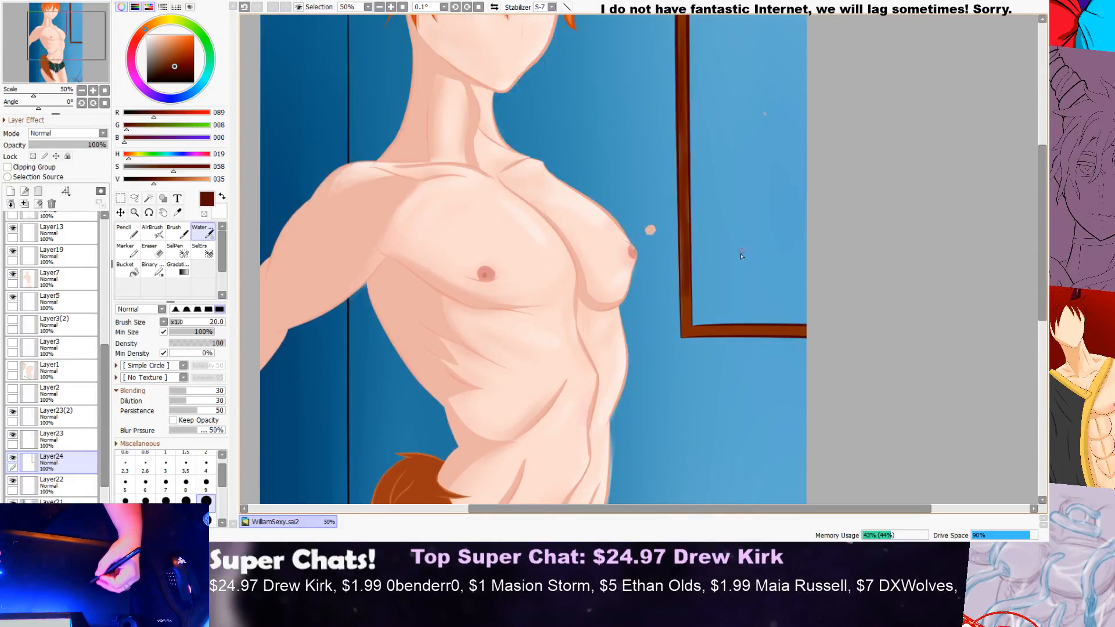
scroll(715, 281, up, 2)
mouse_move(655, 329)
mouse_down()
mouse_move(655, 389)
mouse_move(661, 288)
mouse_move(670, 335)
mouse_up()
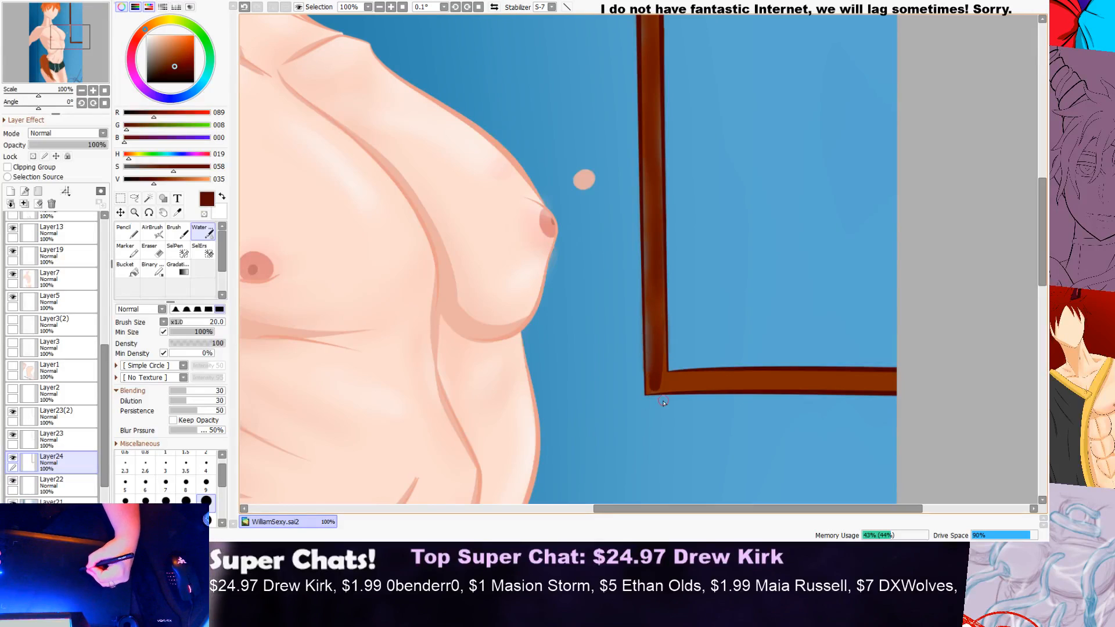
drag(647, 292, 650, 359)
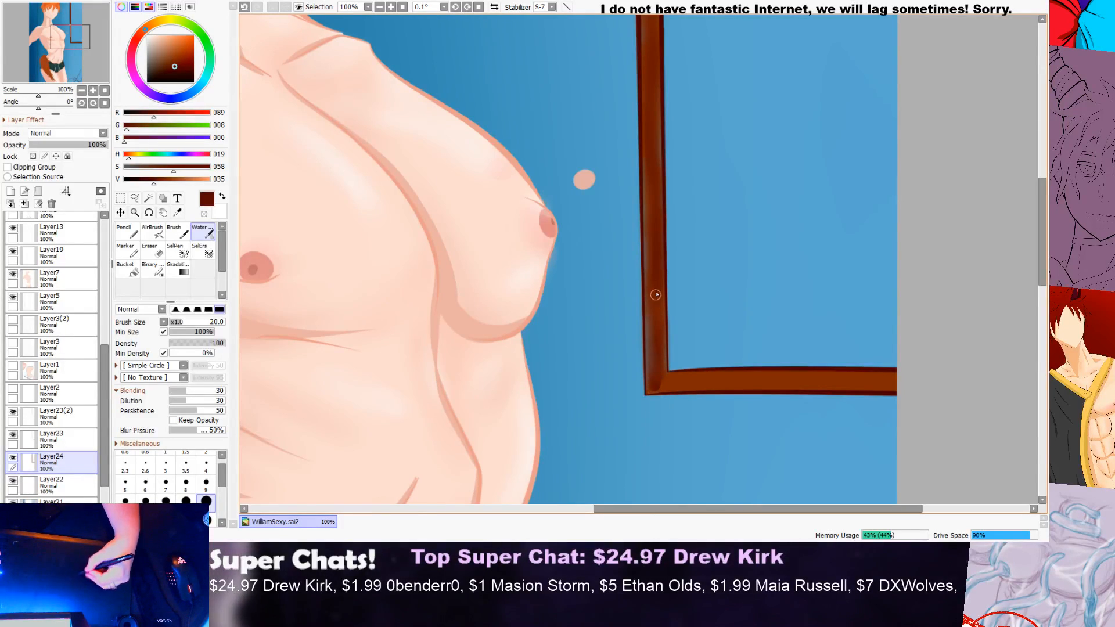
scroll(714, 296, down, 3)
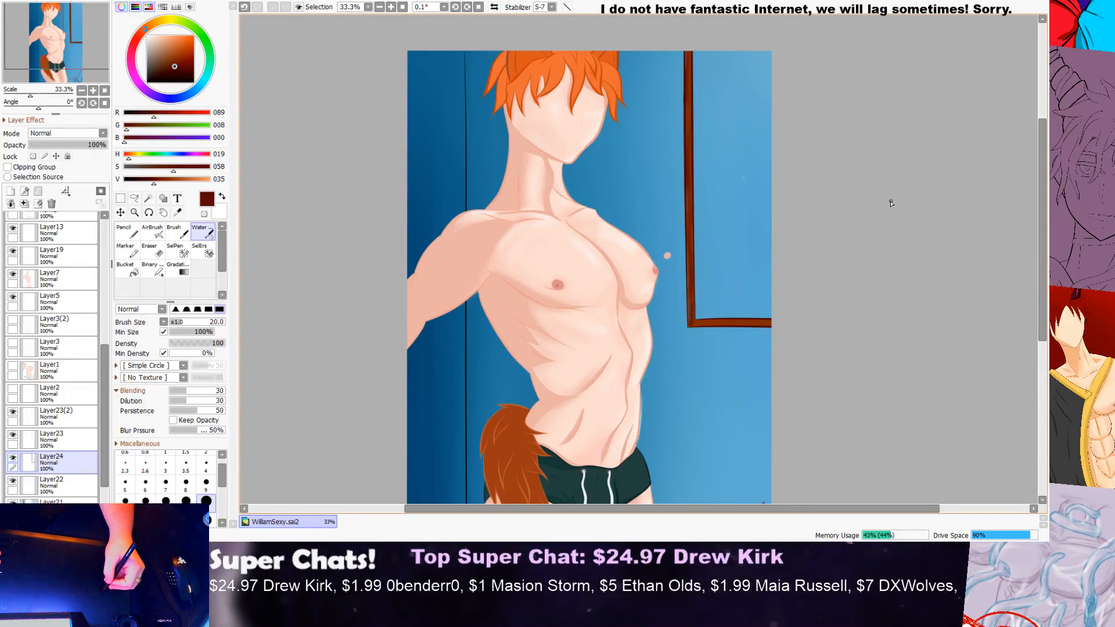
Step: Try to paint a dark brown shadow along the frame's vertical bar with the 40 px Pencil on a new layer above Layer22
click(47, 486)
click(10, 191)
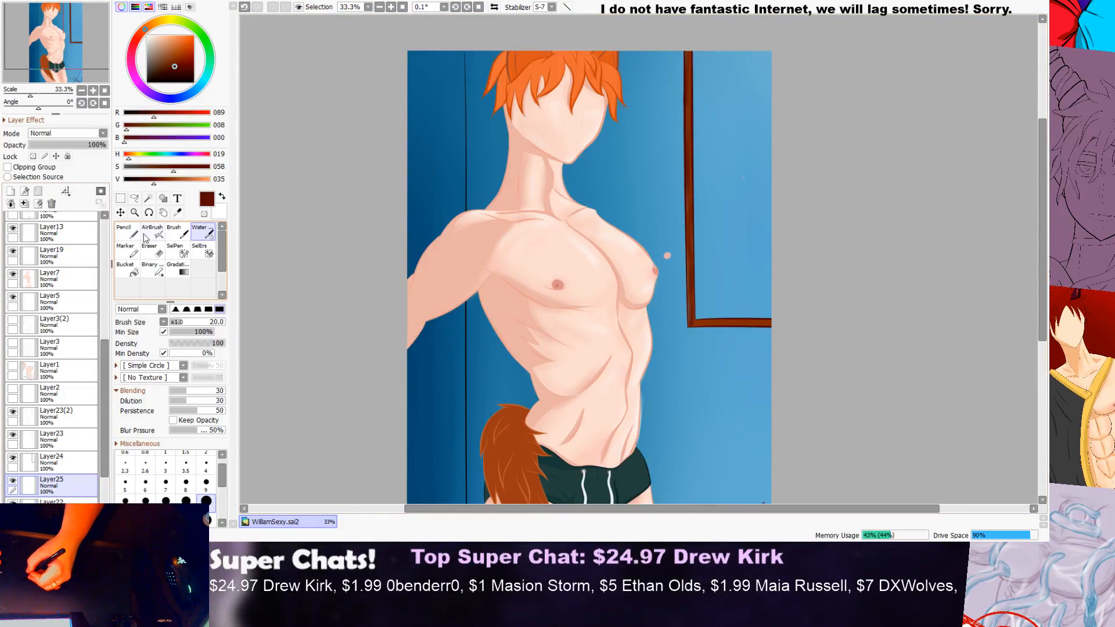
click(124, 232)
drag(683, 158, 684, 241)
mouse_move(699, 223)
mouse_down()
mouse_move(685, 275)
mouse_move(698, 207)
mouse_move(681, 305)
mouse_up()
scroll(686, 261, up, 3)
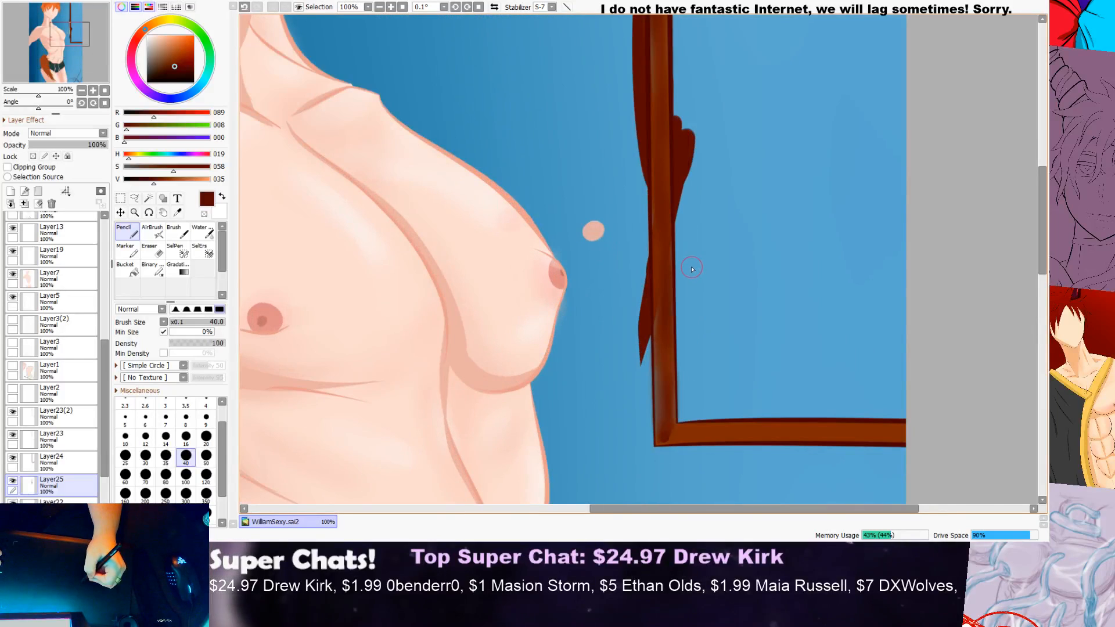
mouse_move(669, 230)
mouse_down()
mouse_move(673, 320)
mouse_move(640, 440)
mouse_up()
key(ctrl+z)
key(ctrl+z)
key(ctrl+z)
key(ctrl+z)
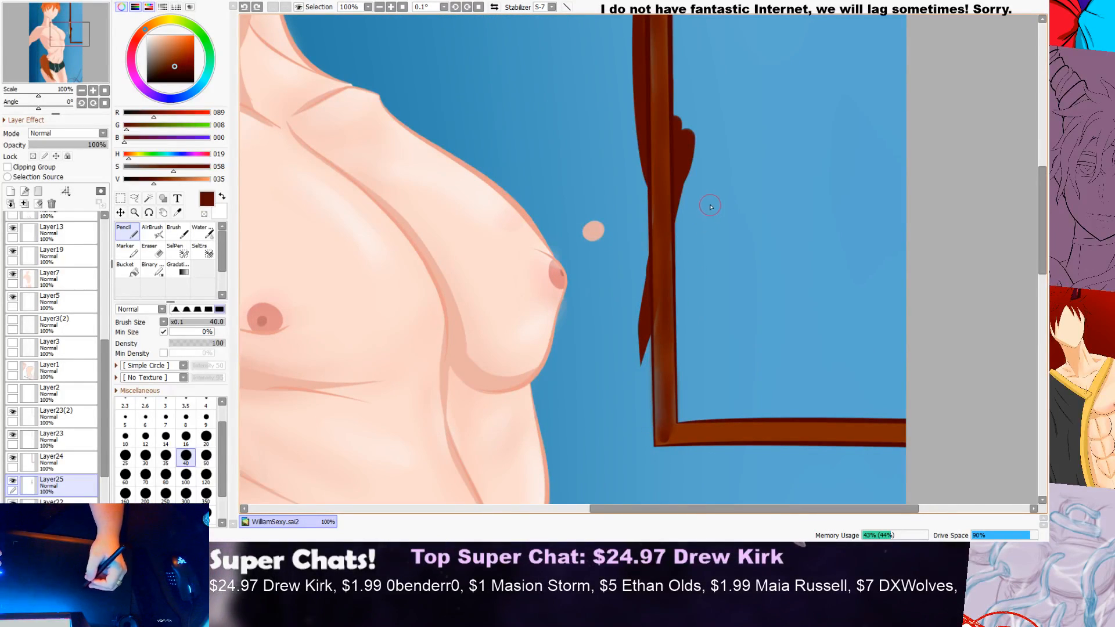
scroll(314, 374, down, 3)
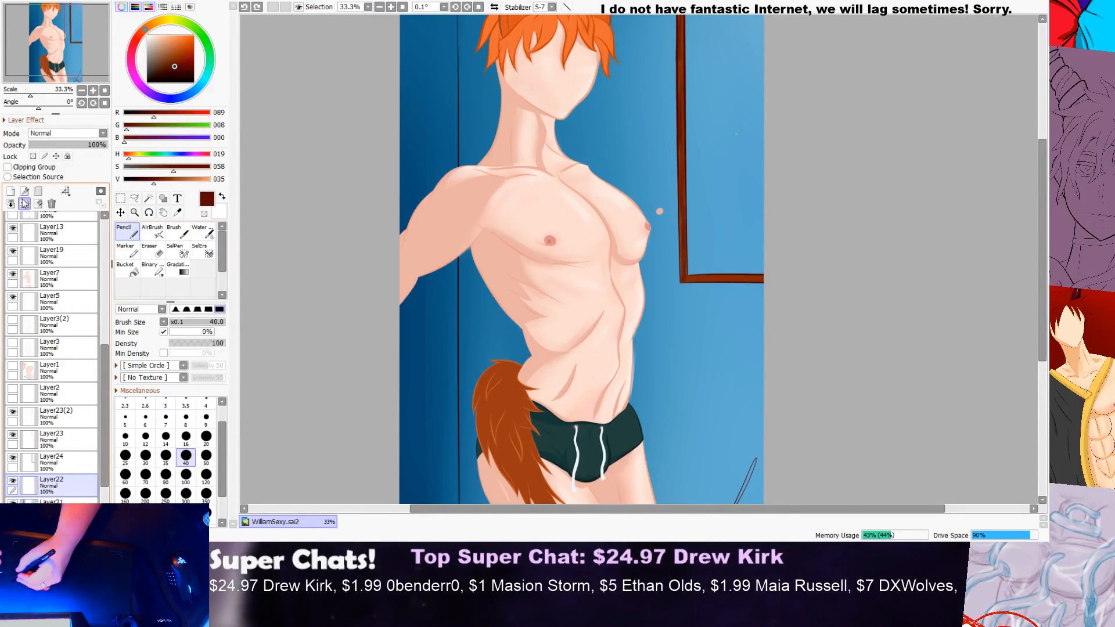
Step: Try to select the frame with a rectangular selection running up from its lower corner, and undo the attempt to extend it
click(120, 198)
scroll(694, 274, up, 3)
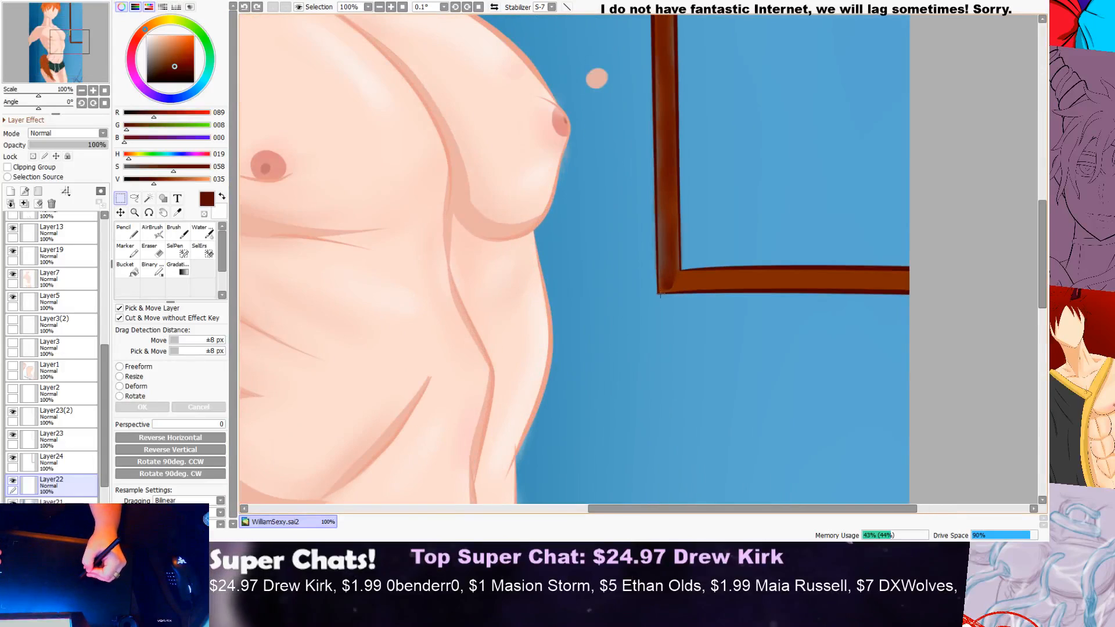
drag(658, 294, 677, 11)
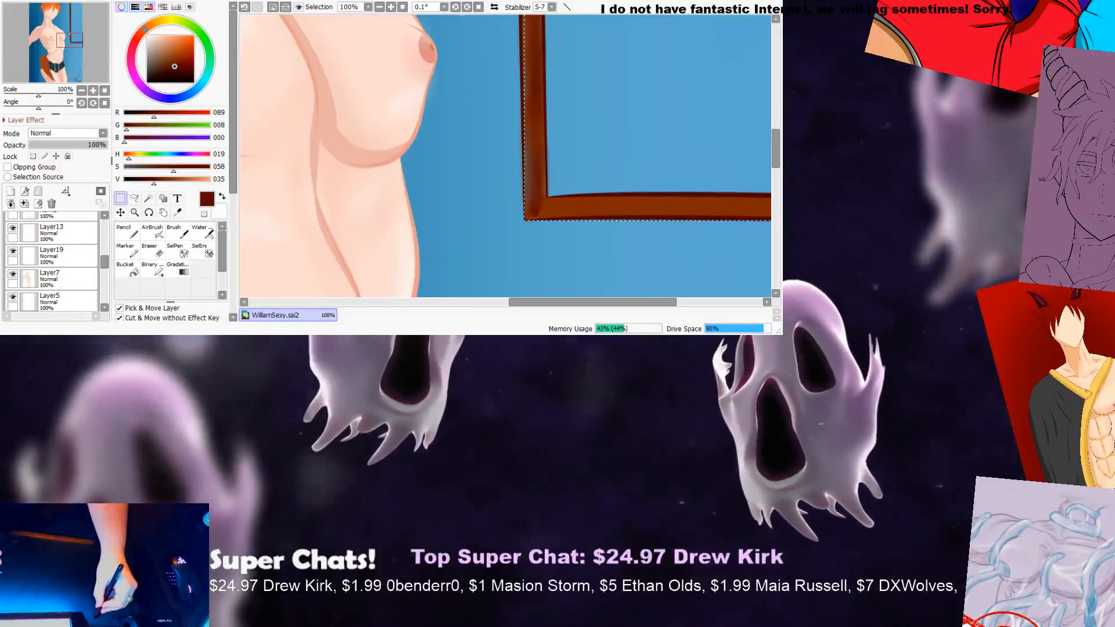
drag(677, 1, 677, 0)
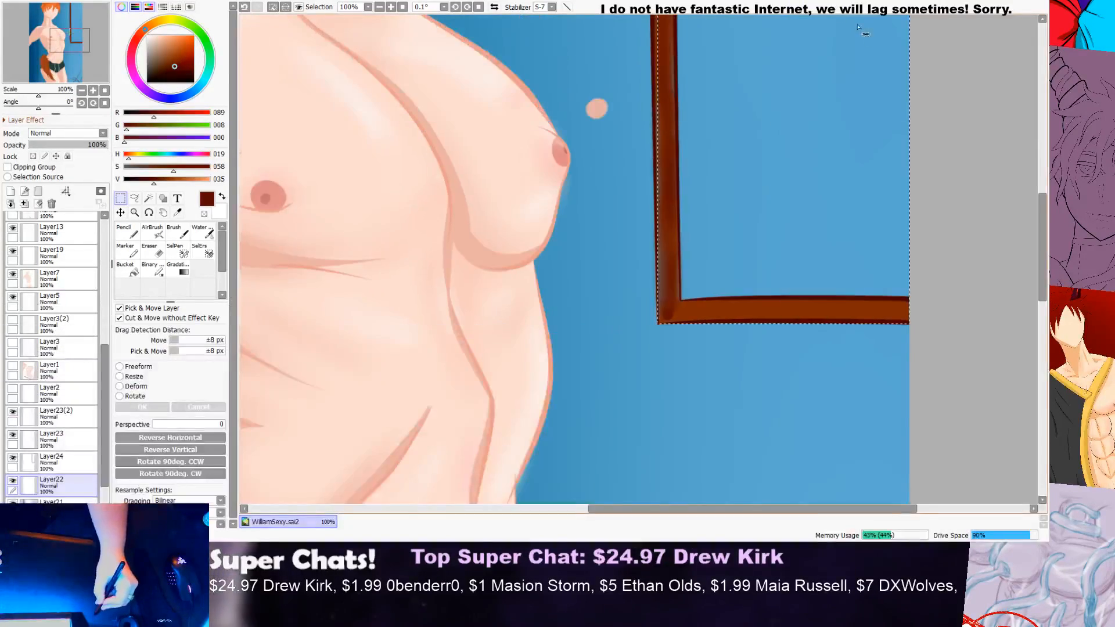
scroll(875, 55, down, 2)
drag(1044, 233, 1044, 155)
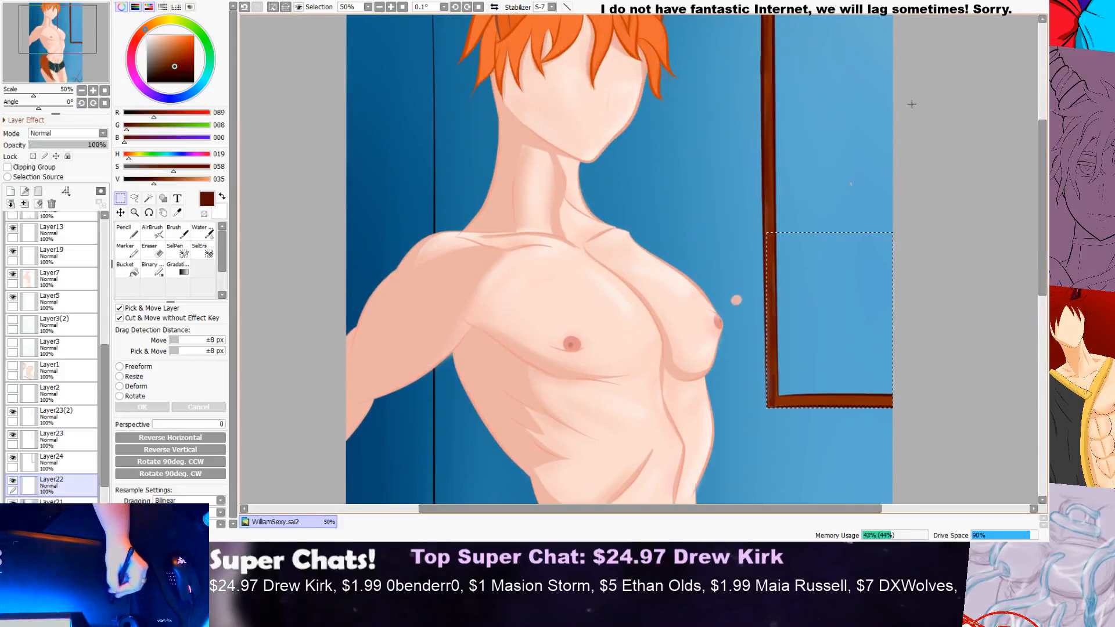
drag(780, 91, 850, 158)
key(ctrl+z)
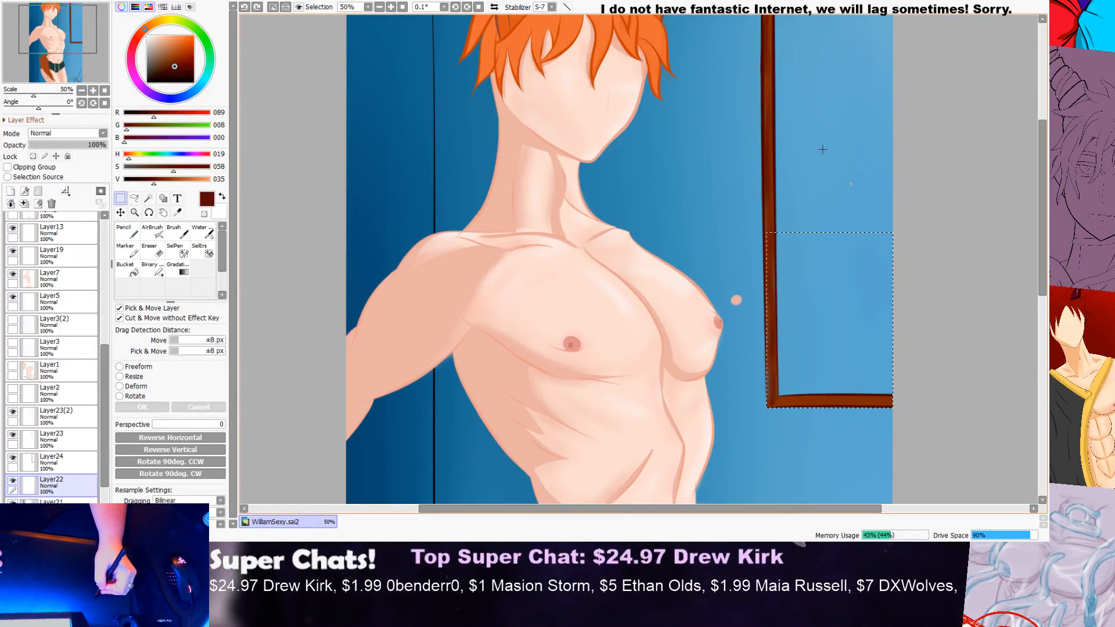
Step: Make a rectangular selection around the whole frame, from the canvas top to the outer edge of the frame's horizontal bar
drag(1042, 155, 1043, 119)
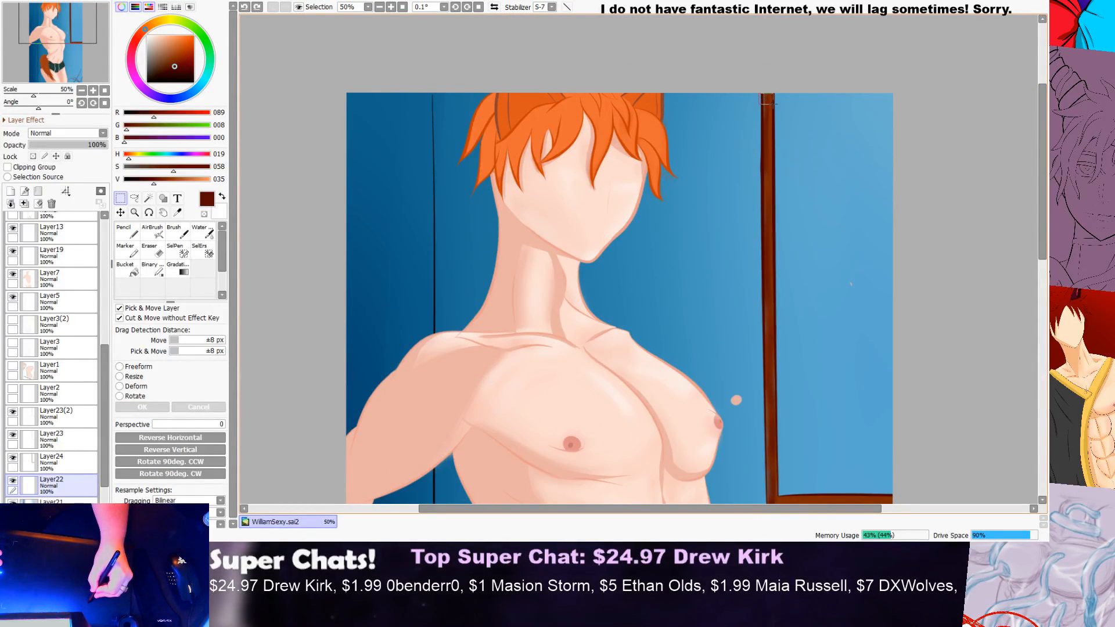
drag(761, 94, 965, 499)
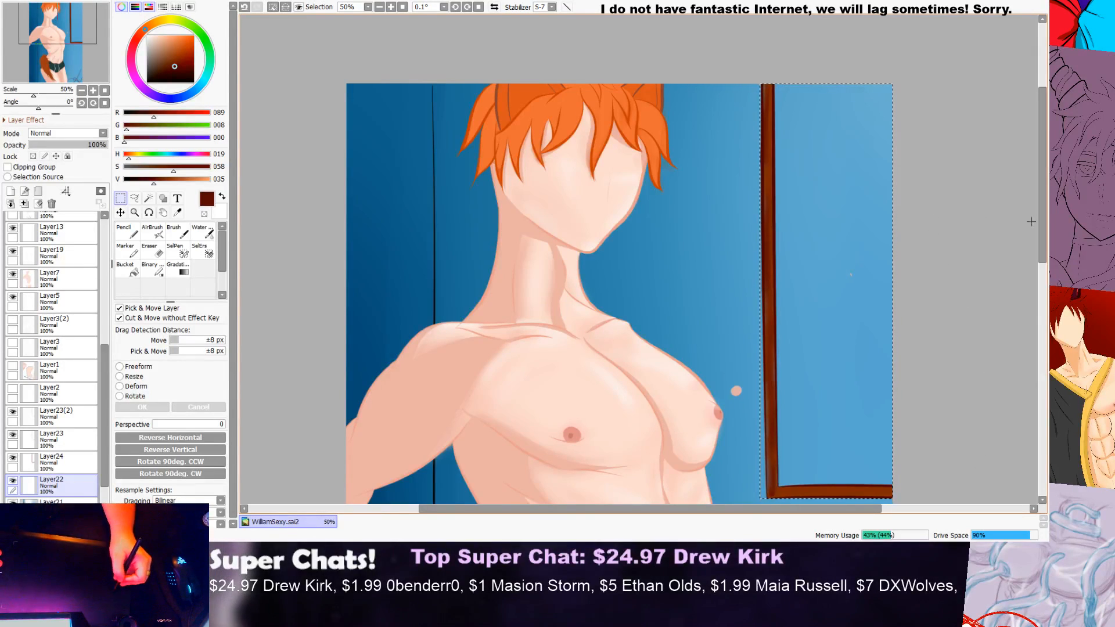
drag(1044, 222, 1043, 240)
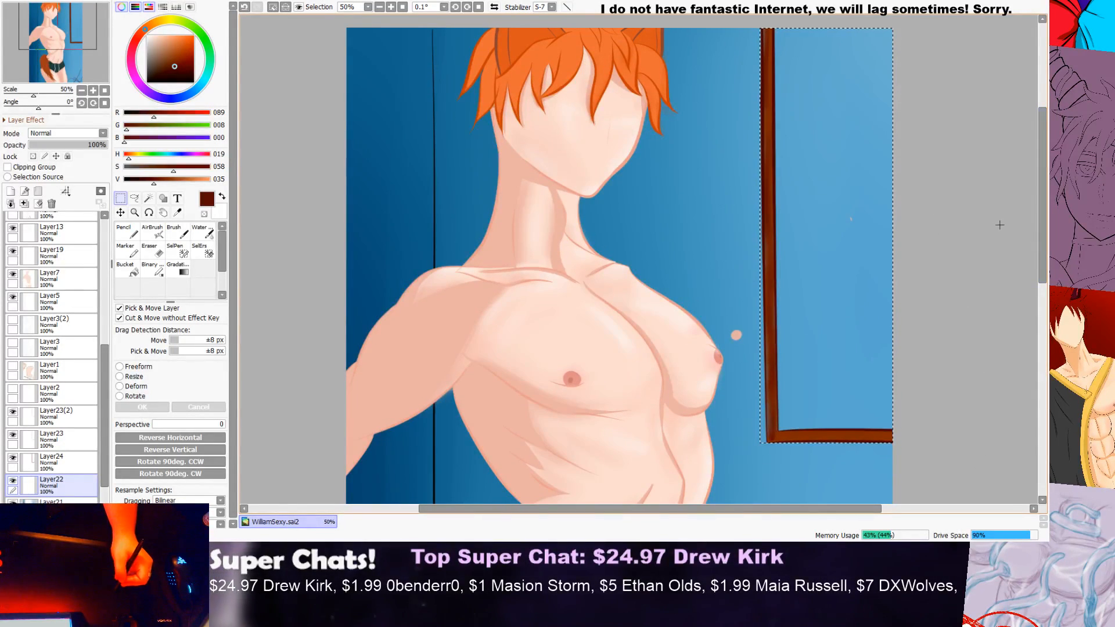
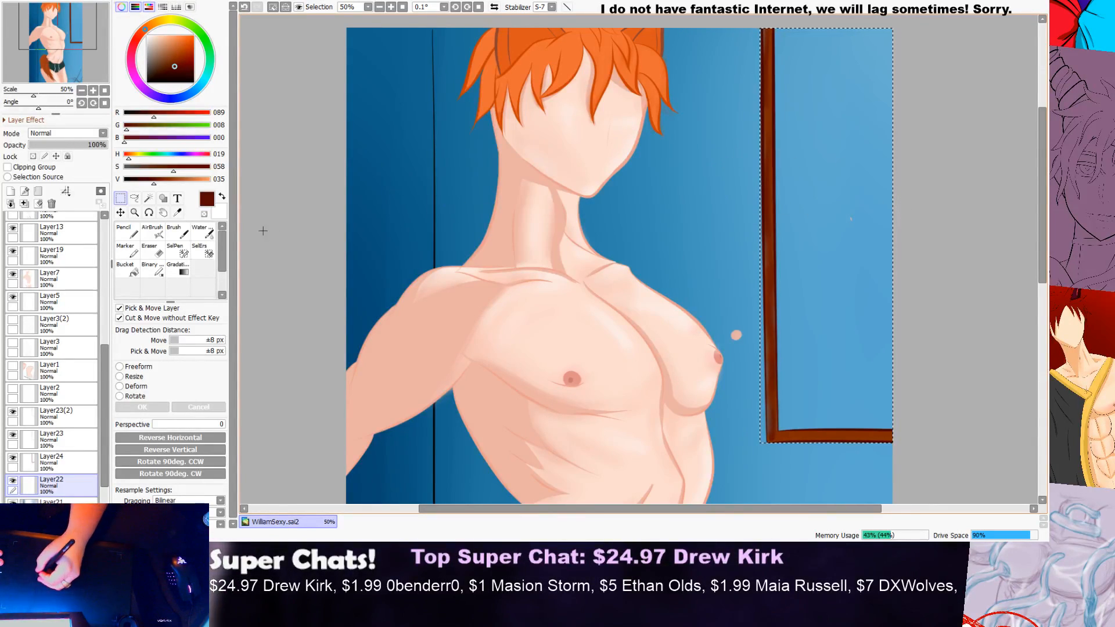
Step: Shade the edges of the frame's vertical bar and horizontal bar dark brown on Layer22 with the 40 px Pencil
click(182, 237)
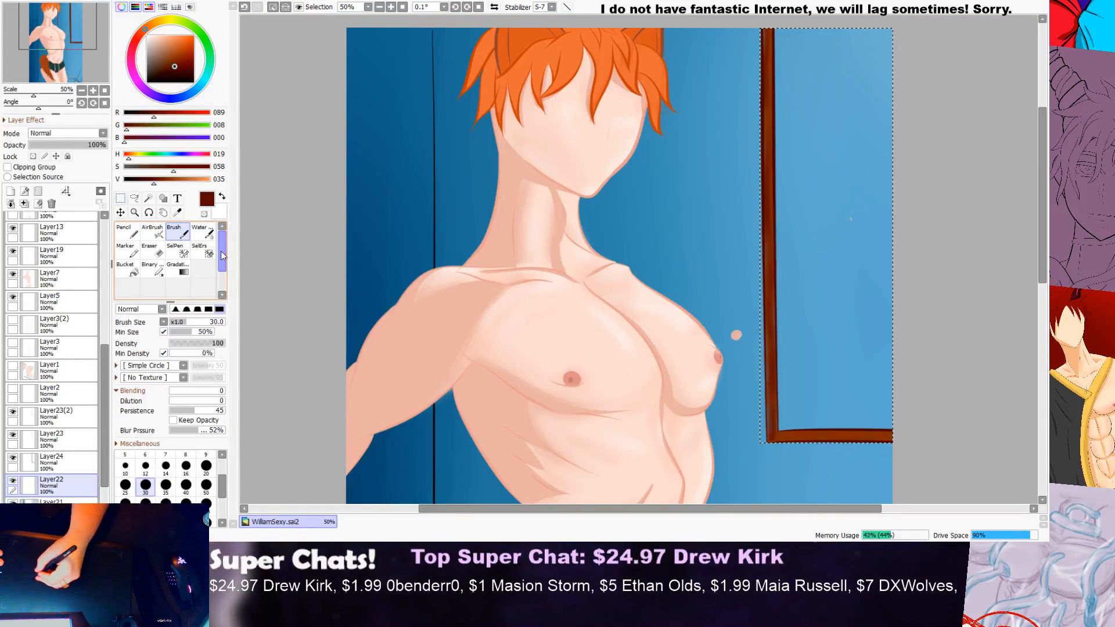
scroll(770, 237, up, 1)
scroll(766, 200, up, 1)
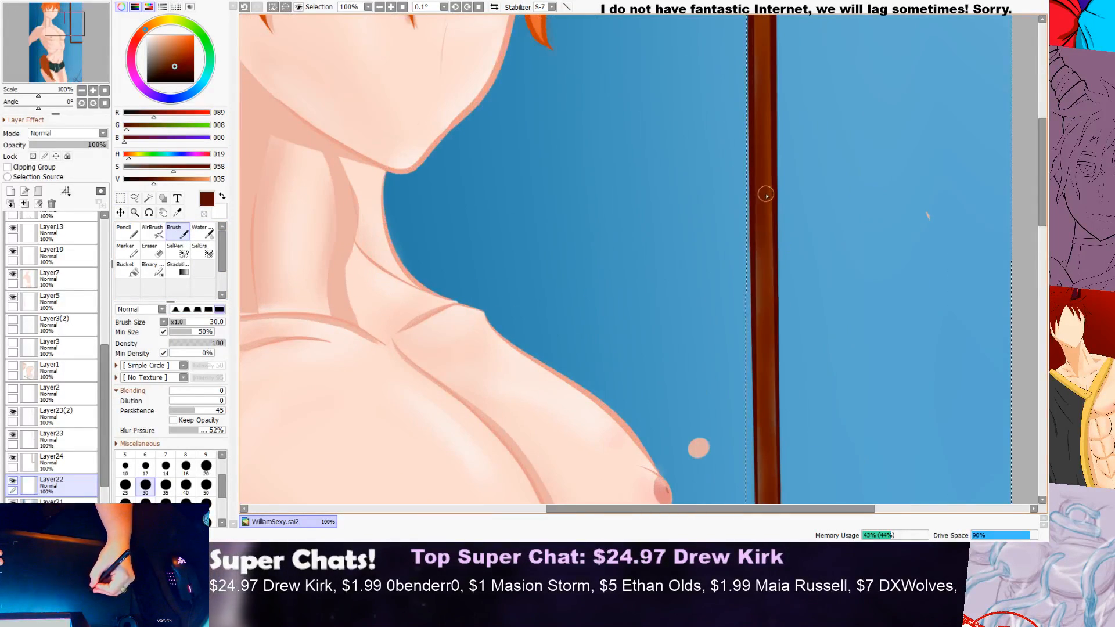
click(130, 234)
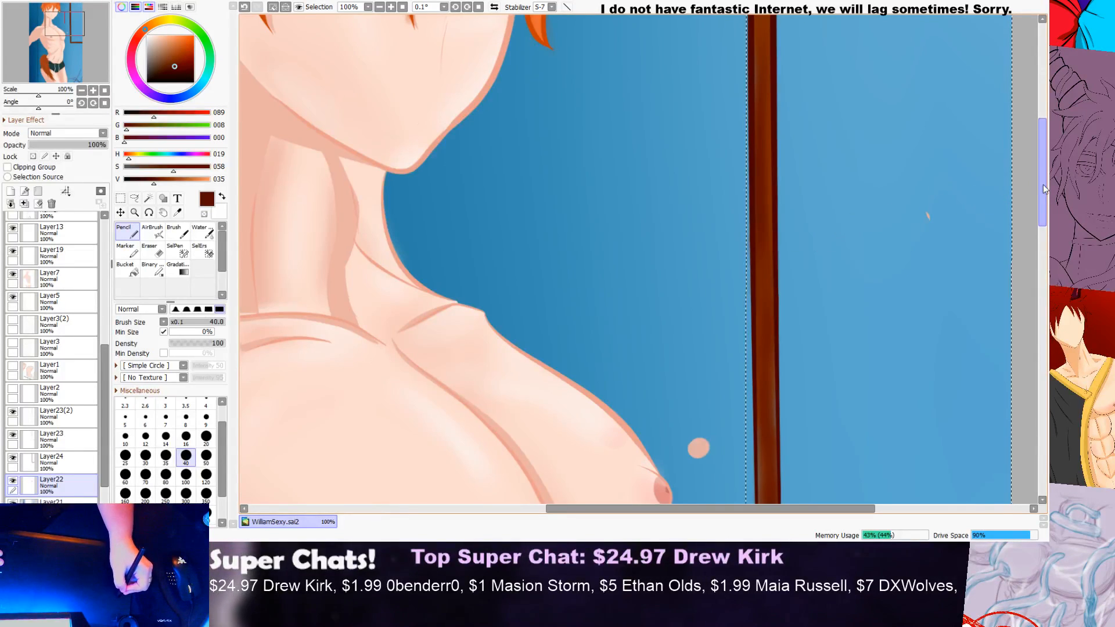
scroll(855, 268, down, 3)
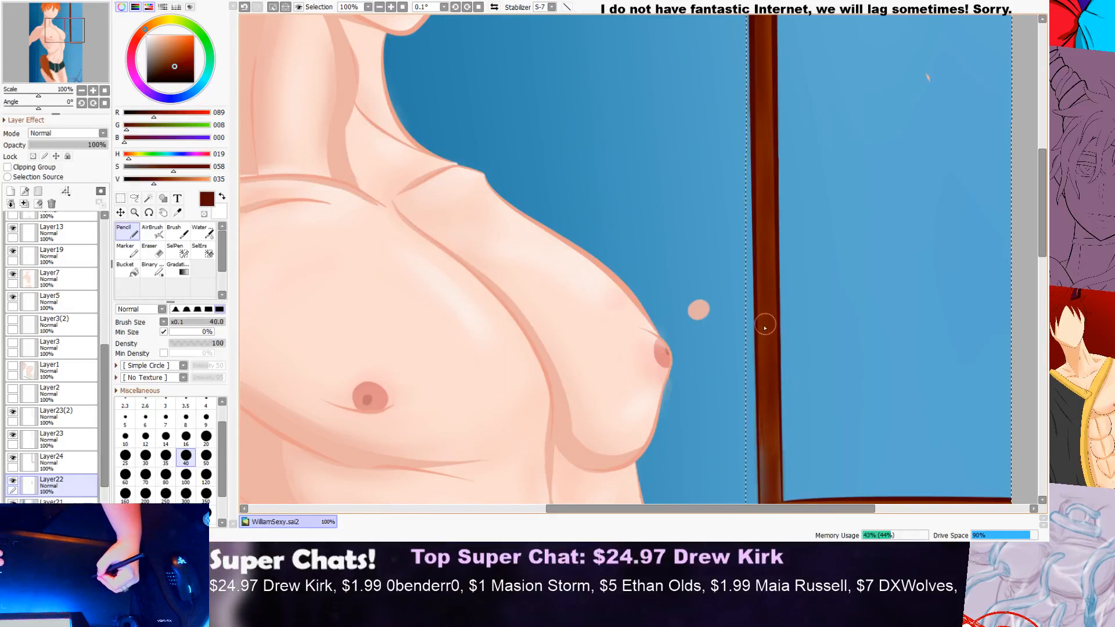
scroll(878, 264, down, 4)
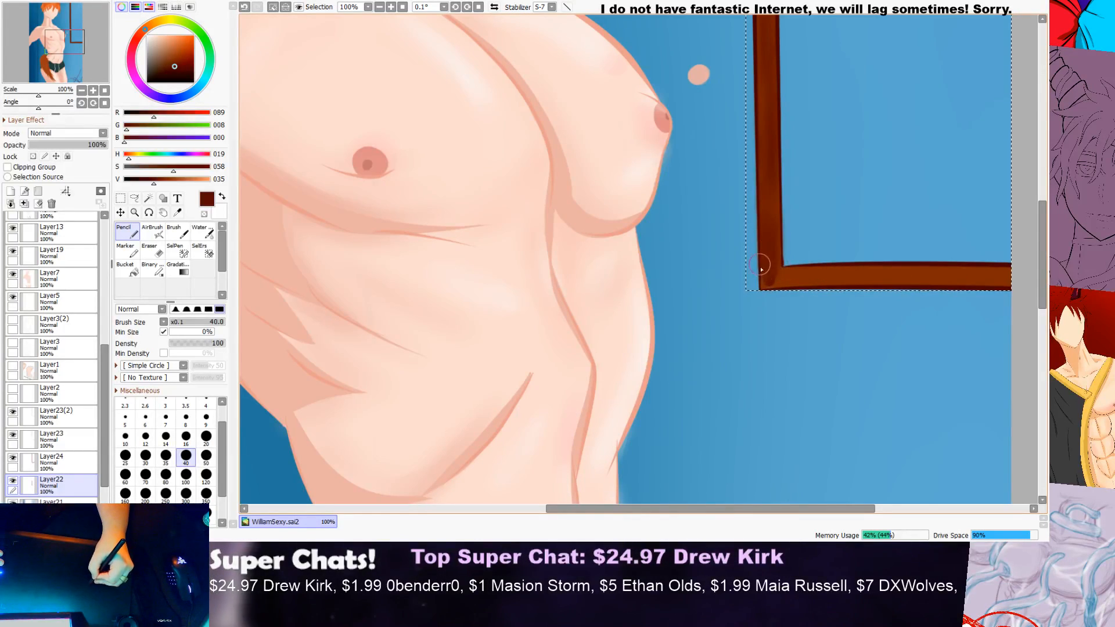
mouse_move(765, 279)
mouse_down()
mouse_move(792, 289)
mouse_move(761, 288)
mouse_move(901, 289)
mouse_up()
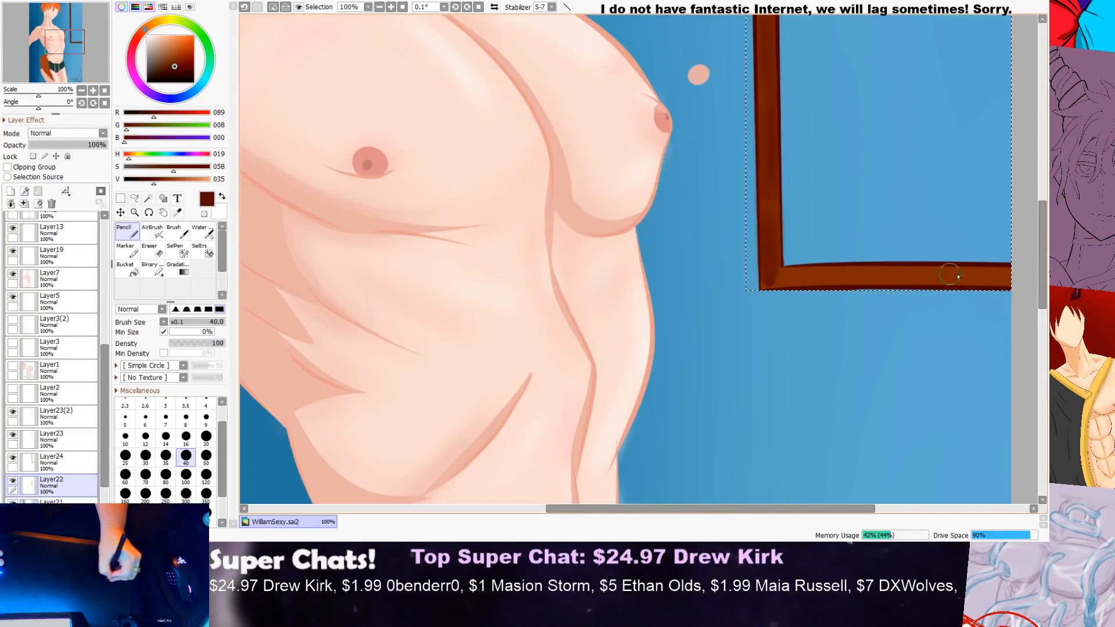
drag(772, 286, 949, 285)
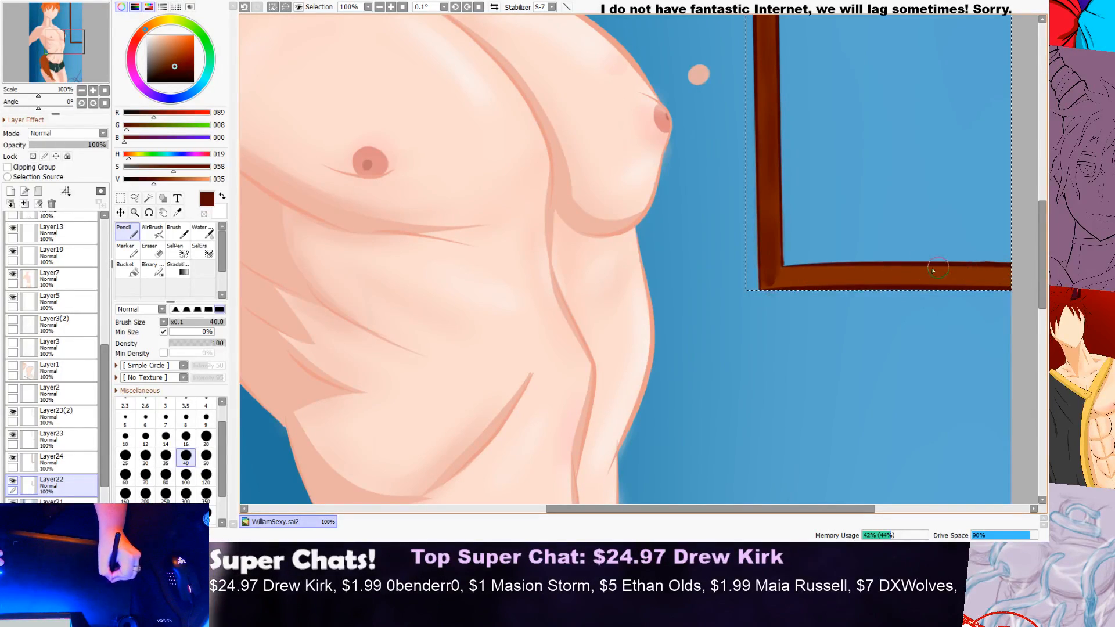
Step: Erase the excess dark brown along the upper edge of the frame's horizontal bar with the size 7 Eraser
scroll(1016, 258, up, 2)
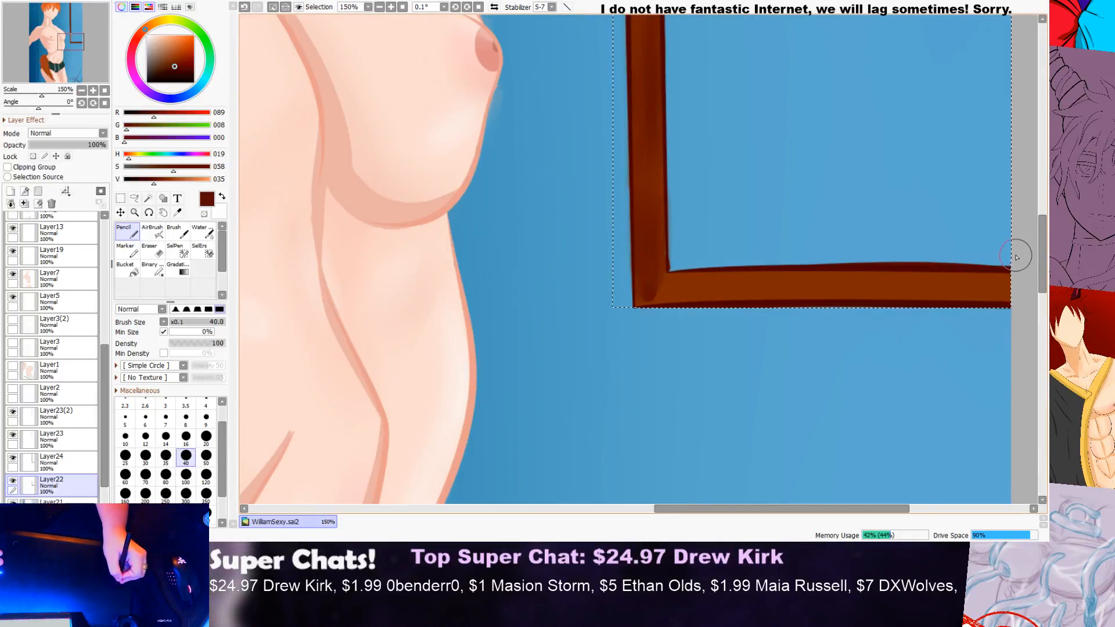
scroll(1017, 257, up, 1)
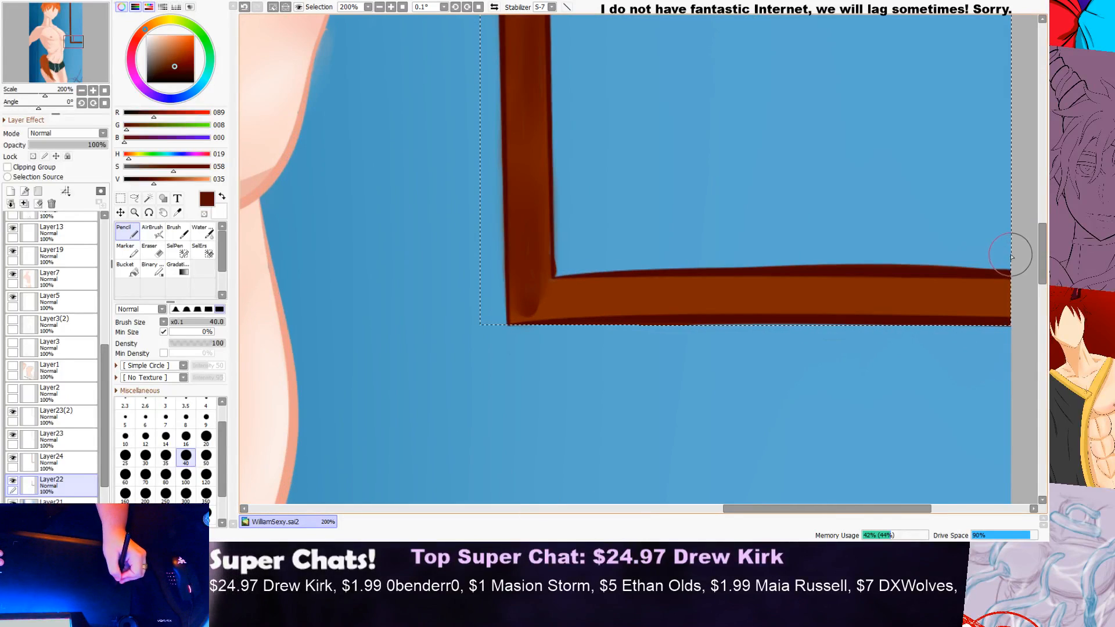
click(152, 250)
mouse_move(932, 266)
mouse_down()
mouse_move(741, 272)
mouse_move(894, 269)
mouse_up()
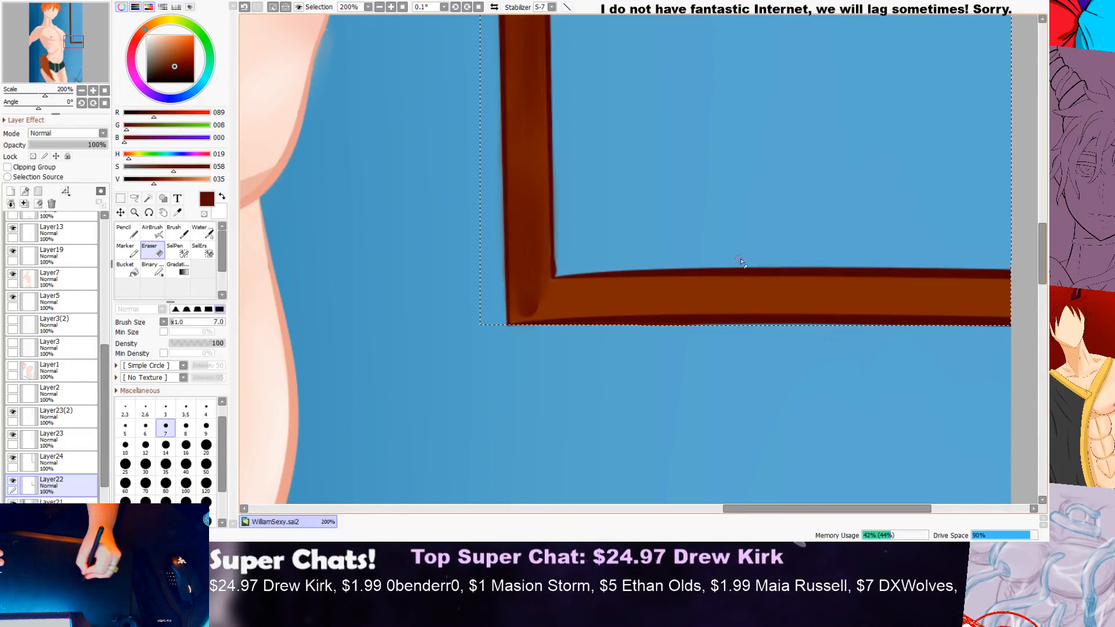
Step: Paint dark brown shading down the vertical bar into the frame's lower corner with the 40 px Pencil
scroll(667, 259, down, 1)
scroll(613, 263, up, 1)
key(n)
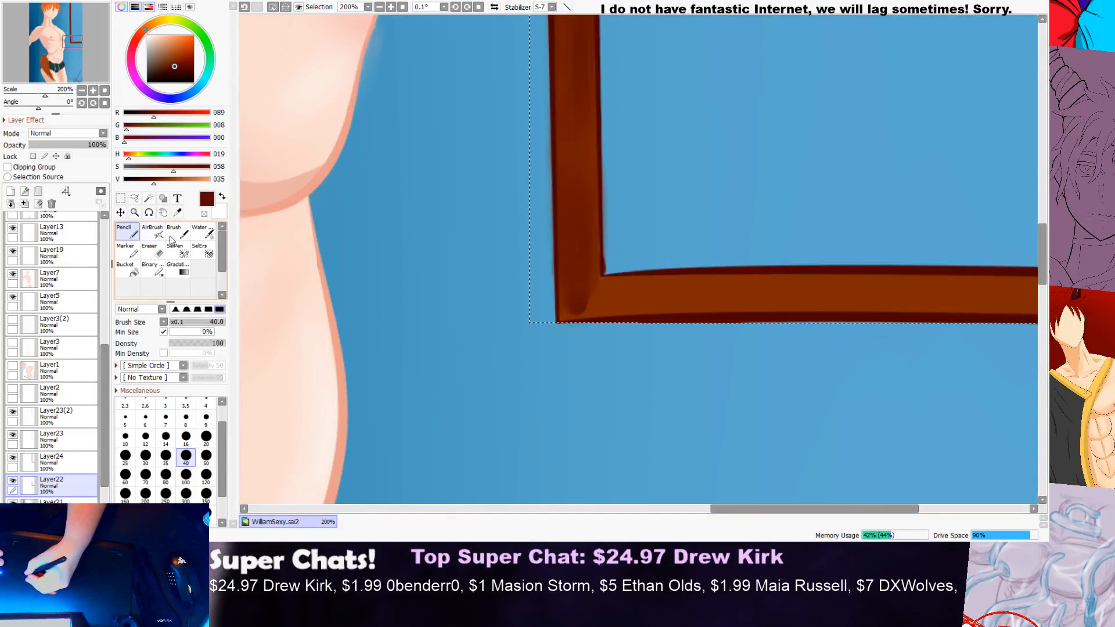
mouse_move(572, 220)
mouse_down()
mouse_move(589, 273)
mouse_move(596, 227)
mouse_move(600, 264)
mouse_move(595, 237)
mouse_move(599, 295)
mouse_move(586, 290)
mouse_move(593, 277)
mouse_move(572, 323)
mouse_up()
scroll(572, 324, down, 4)
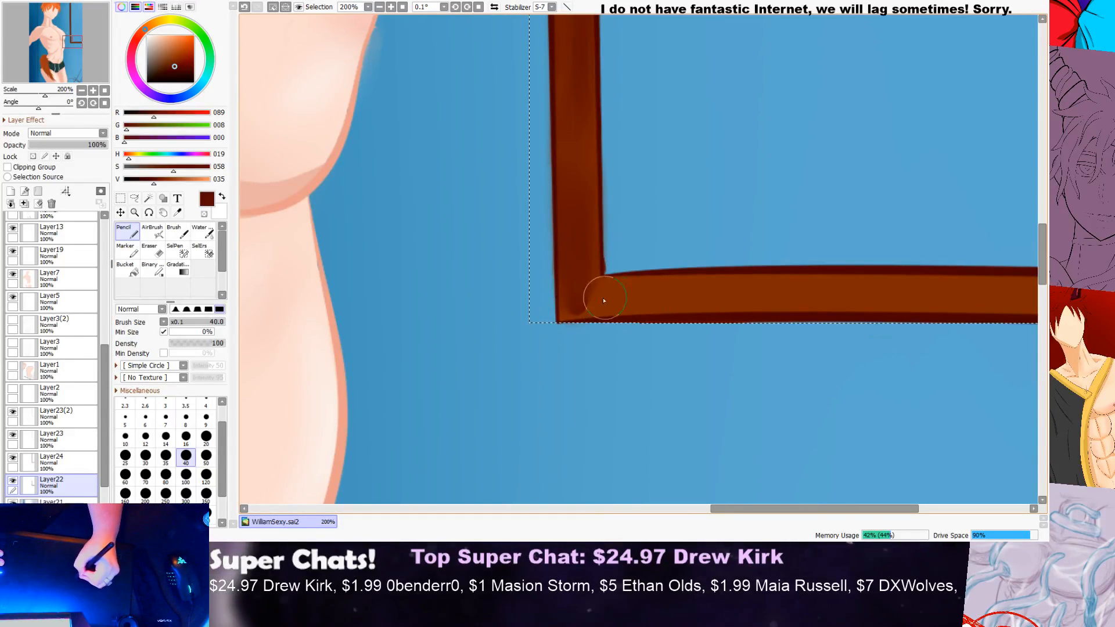
drag(1044, 224, 1043, 200)
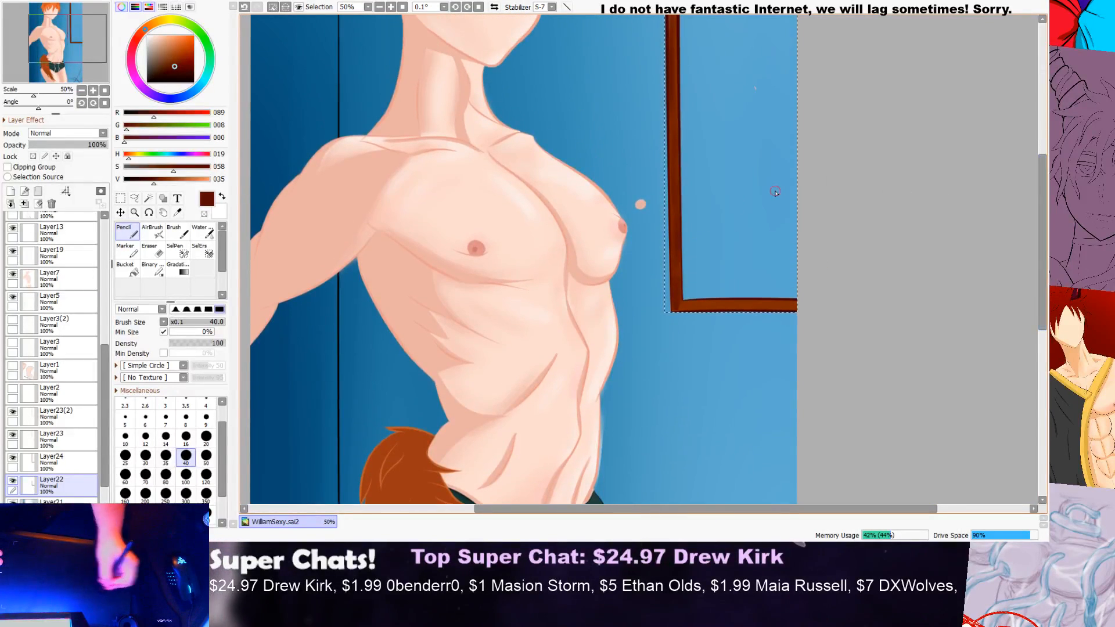
Step: Toggle the visibility of Layer23(2), Layer23, Layer24 and Layer22 to check which parts of the frame each holds
click(46, 425)
click(12, 412)
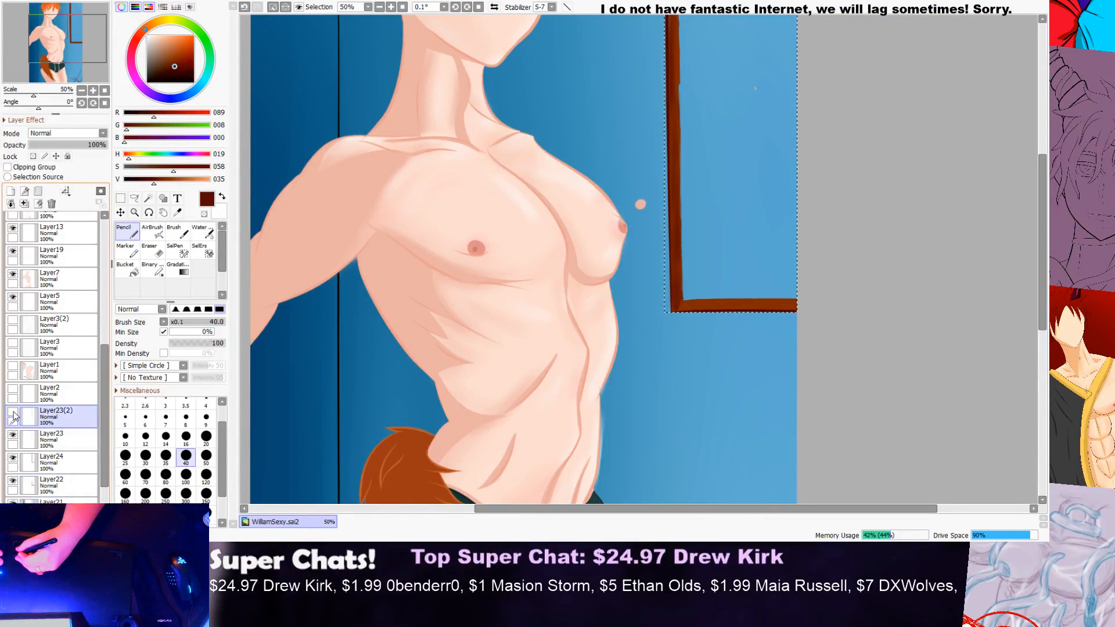
click(14, 413)
click(15, 436)
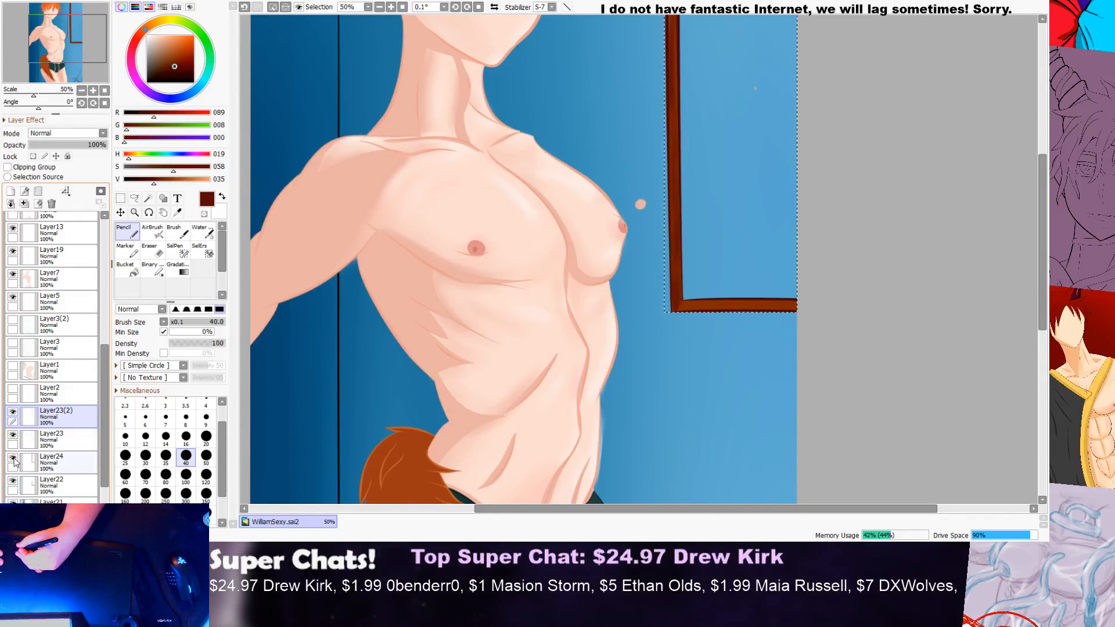
click(13, 458)
click(52, 462)
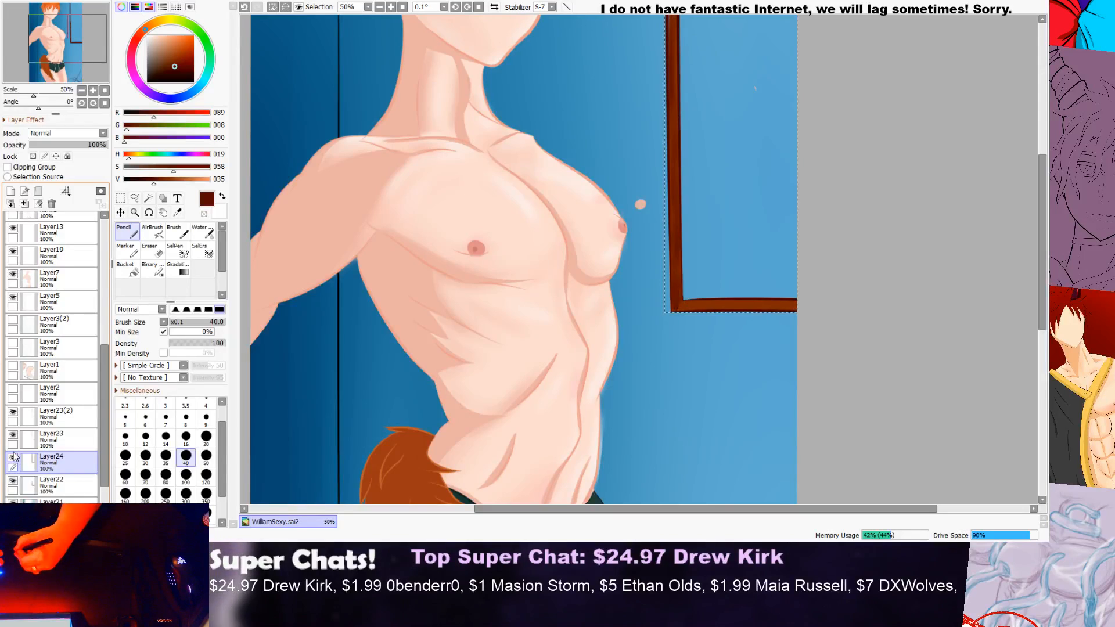
click(13, 418)
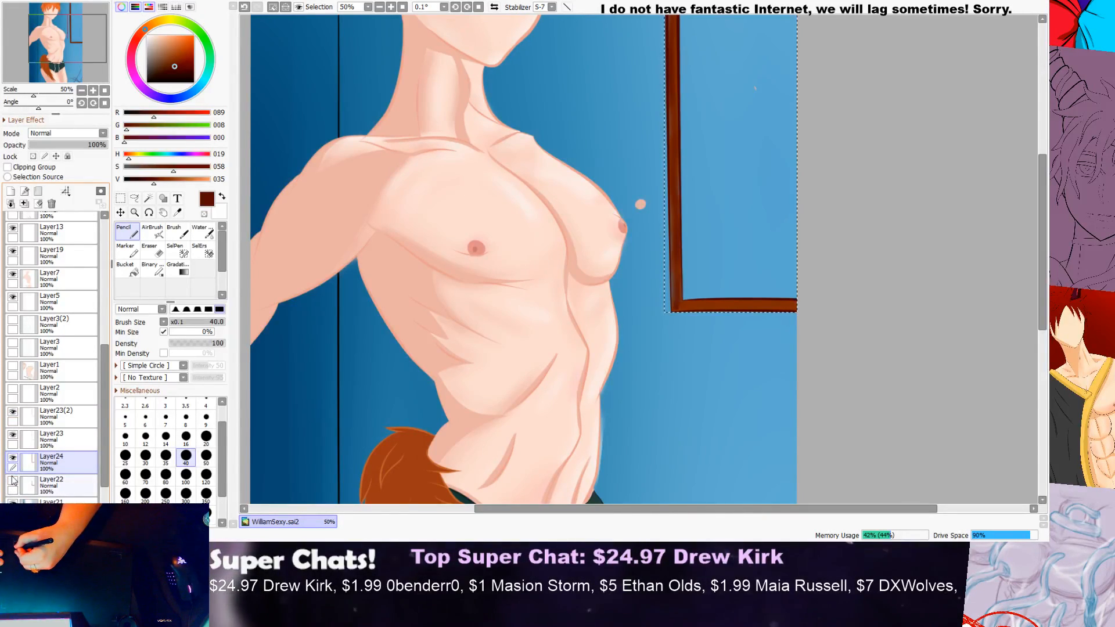
click(13, 477)
click(13, 479)
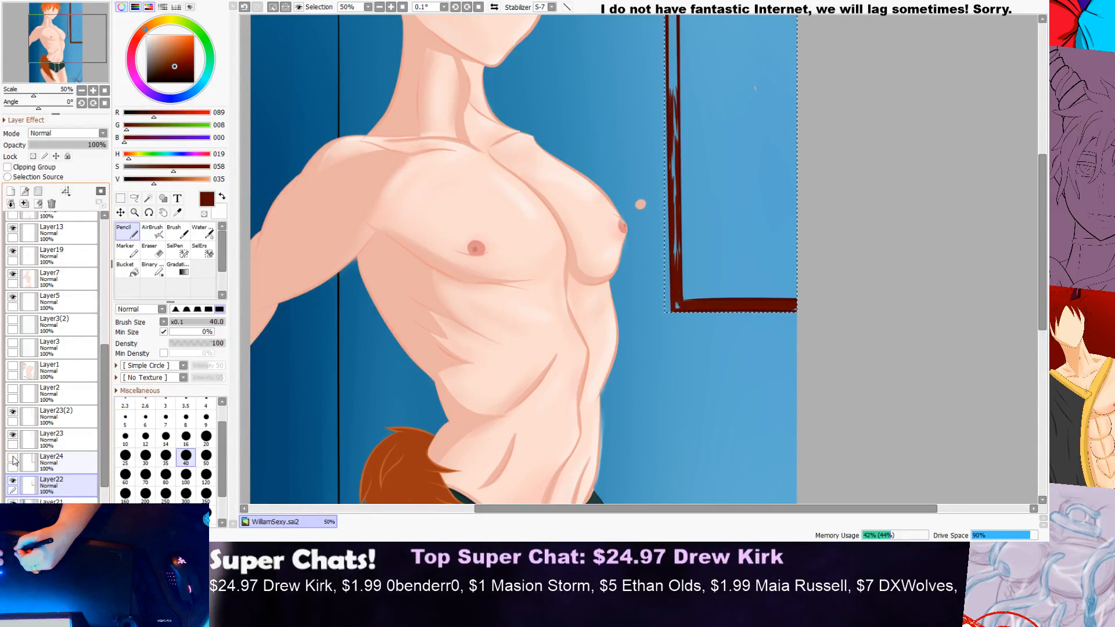
click(13, 459)
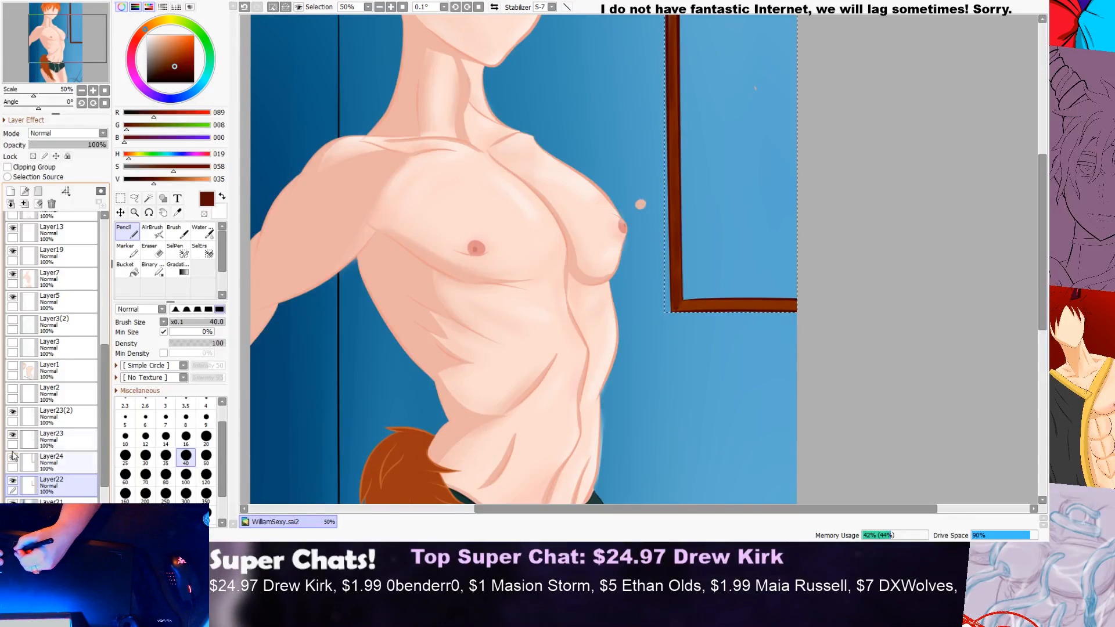
Step: Choose the size 20 Water brush, recheck the frame's layers by toggling their visibility, and make Layer23 the active layer
click(199, 231)
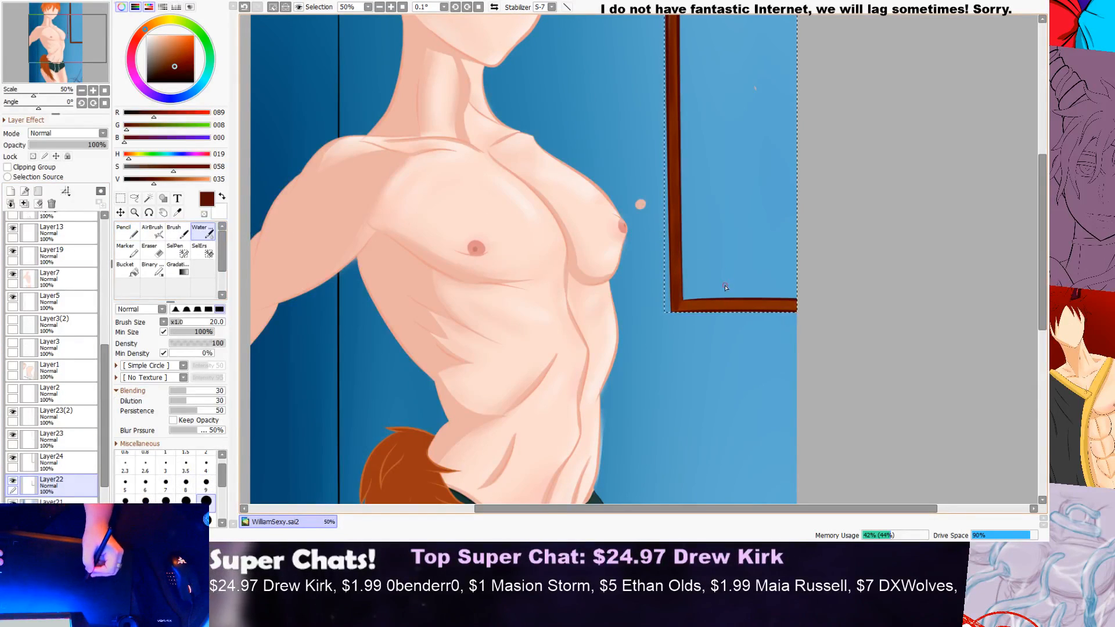
scroll(729, 318, up, 3)
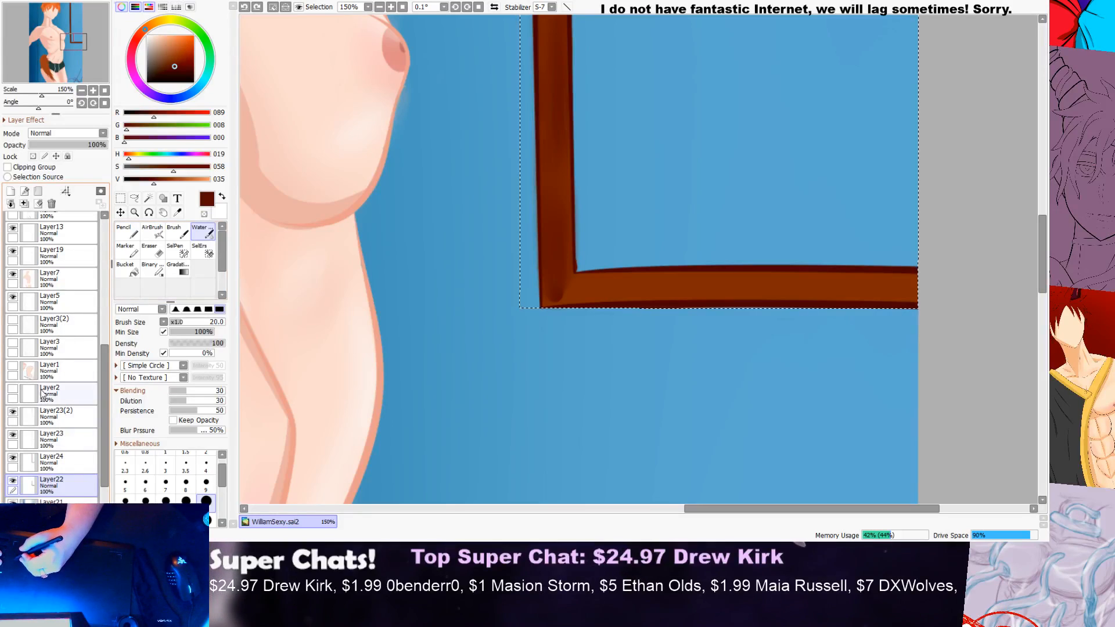
drag(105, 368, 105, 389)
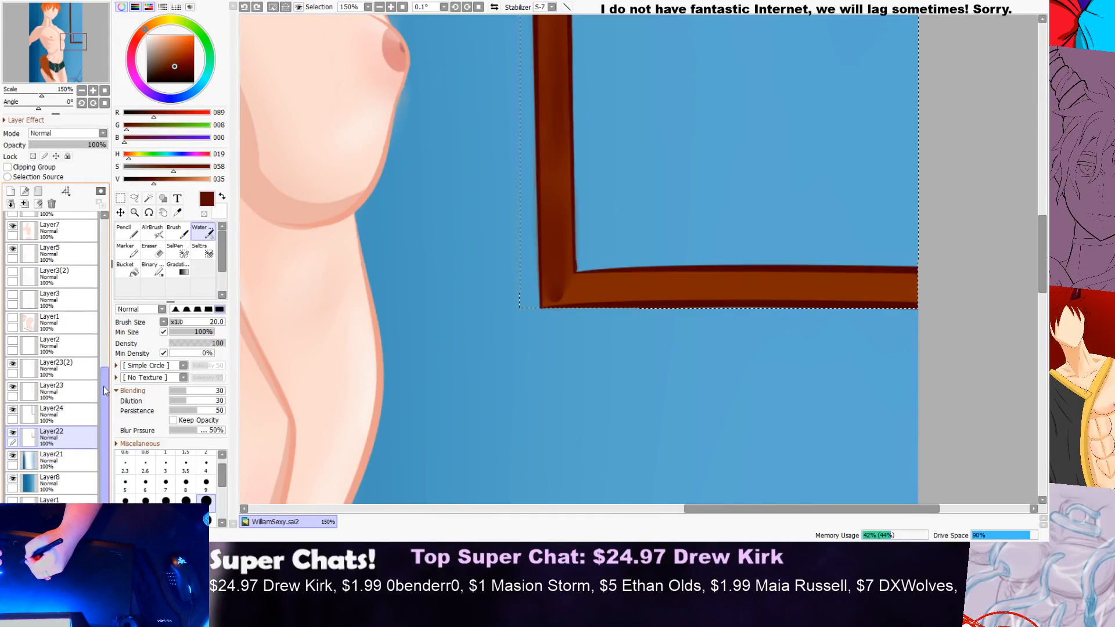
click(12, 411)
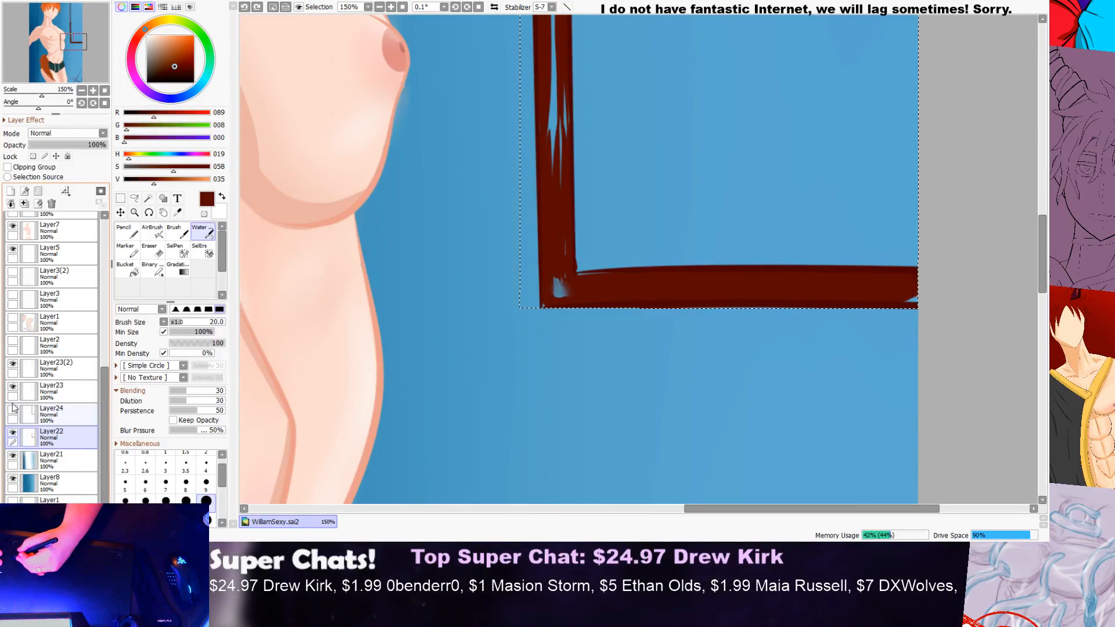
click(13, 400)
click(12, 409)
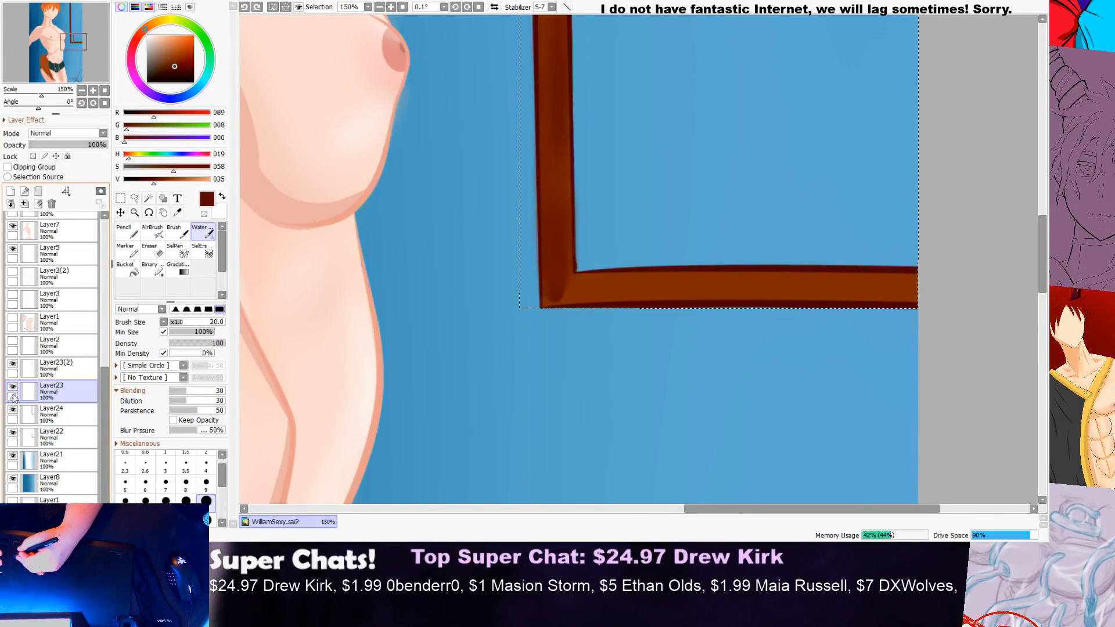
click(14, 365)
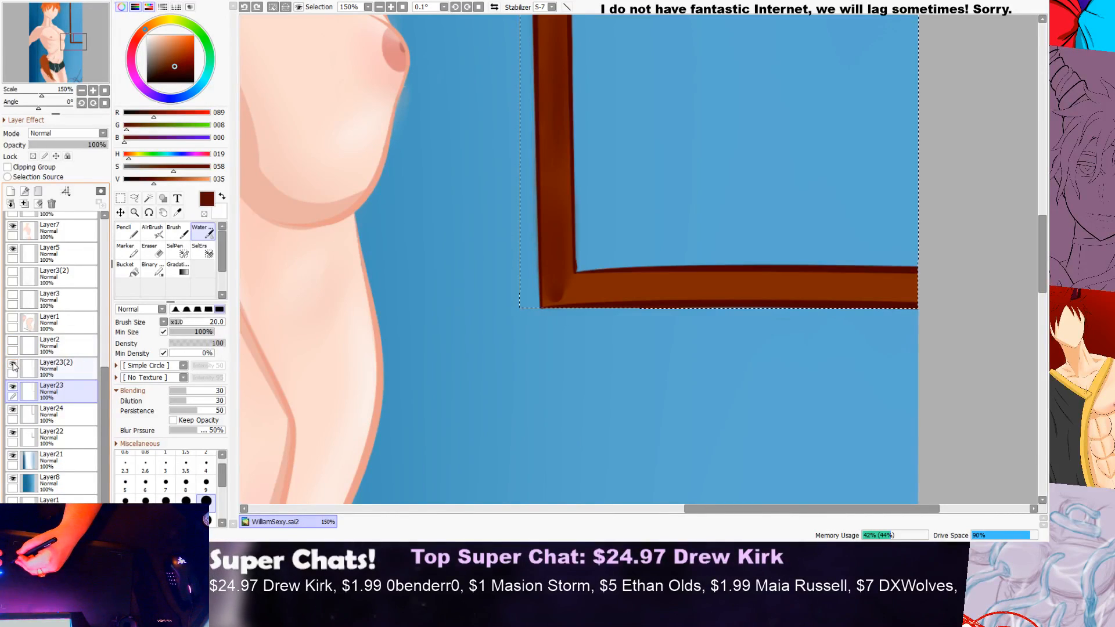
click(14, 388)
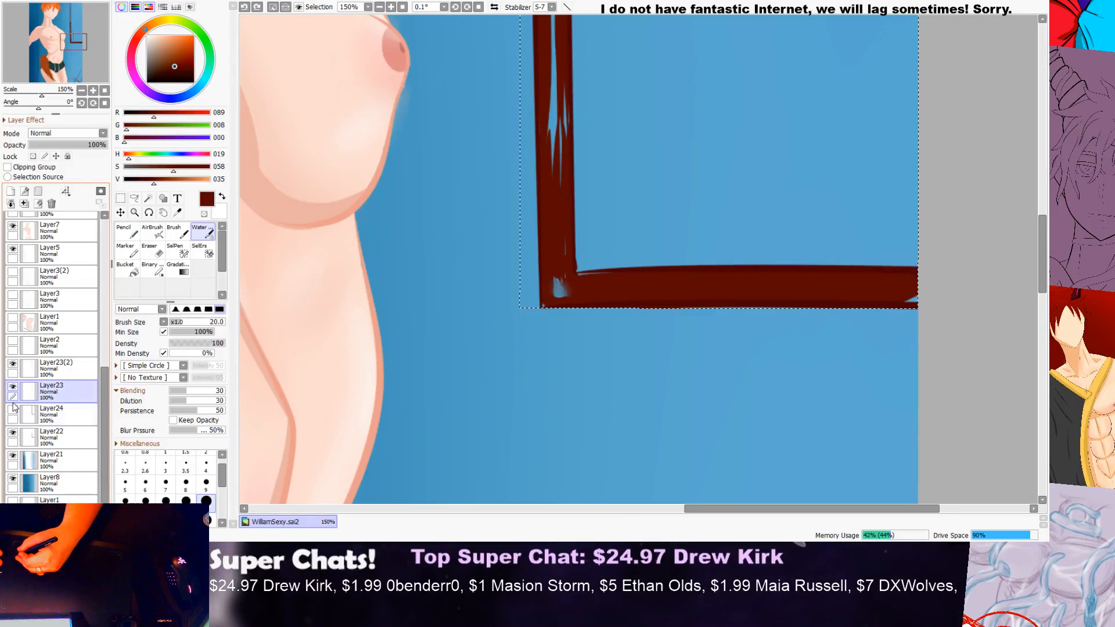
click(12, 410)
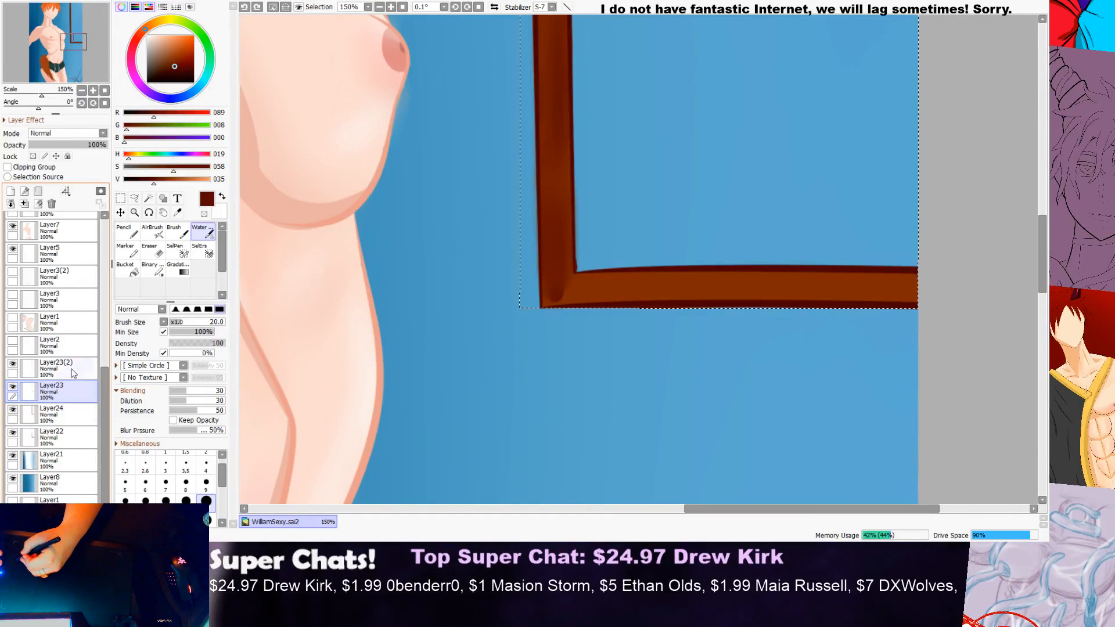
Step: Sample the brown at the frame's lower corner and blend it along the horizontal bar on Layer23 with the size 20 Water brush
click(178, 214)
click(562, 295)
click(215, 231)
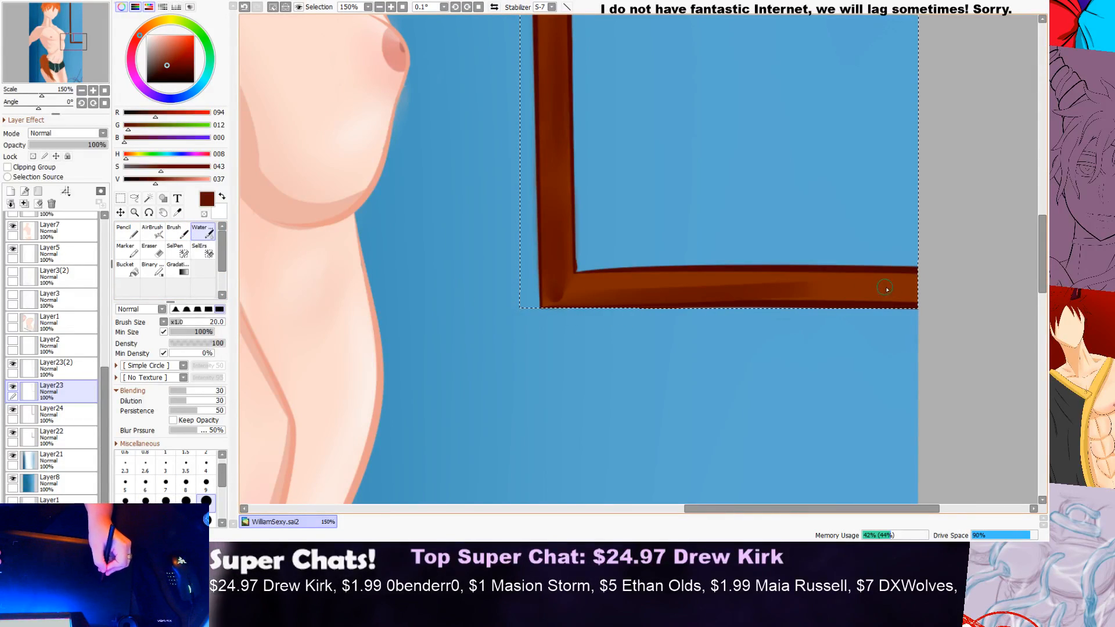
drag(578, 283, 725, 290)
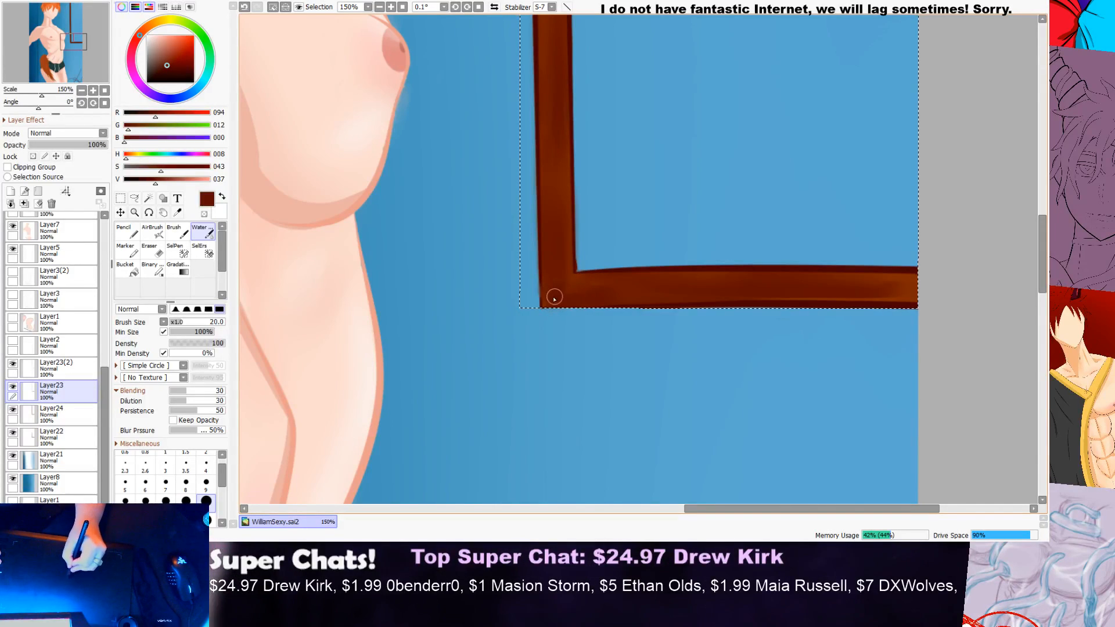
drag(745, 291, 882, 293)
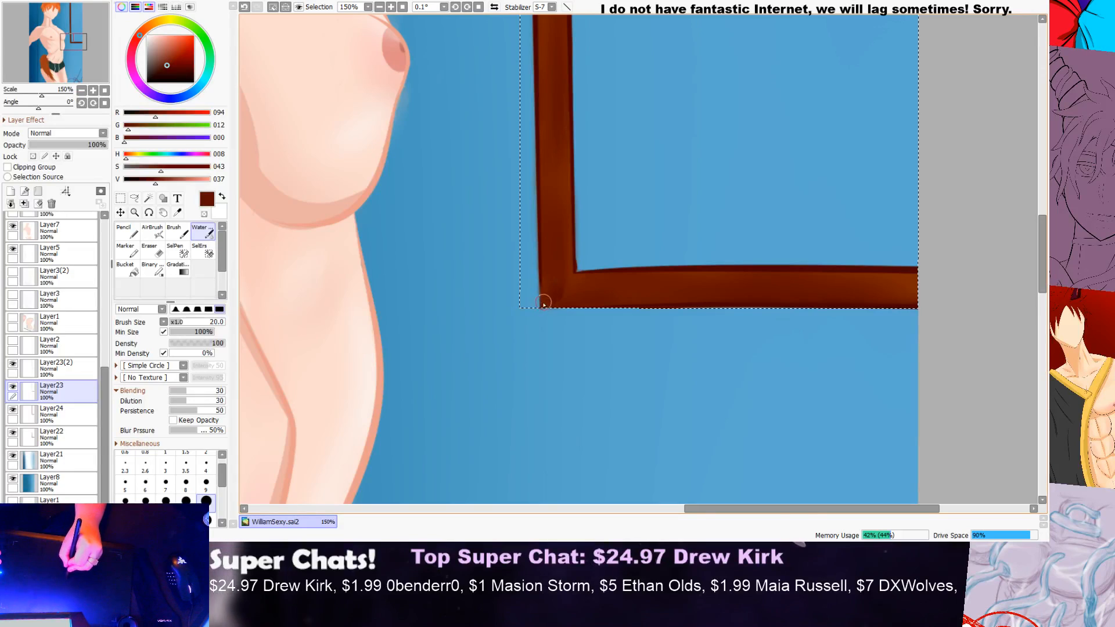
scroll(565, 254, down, 5)
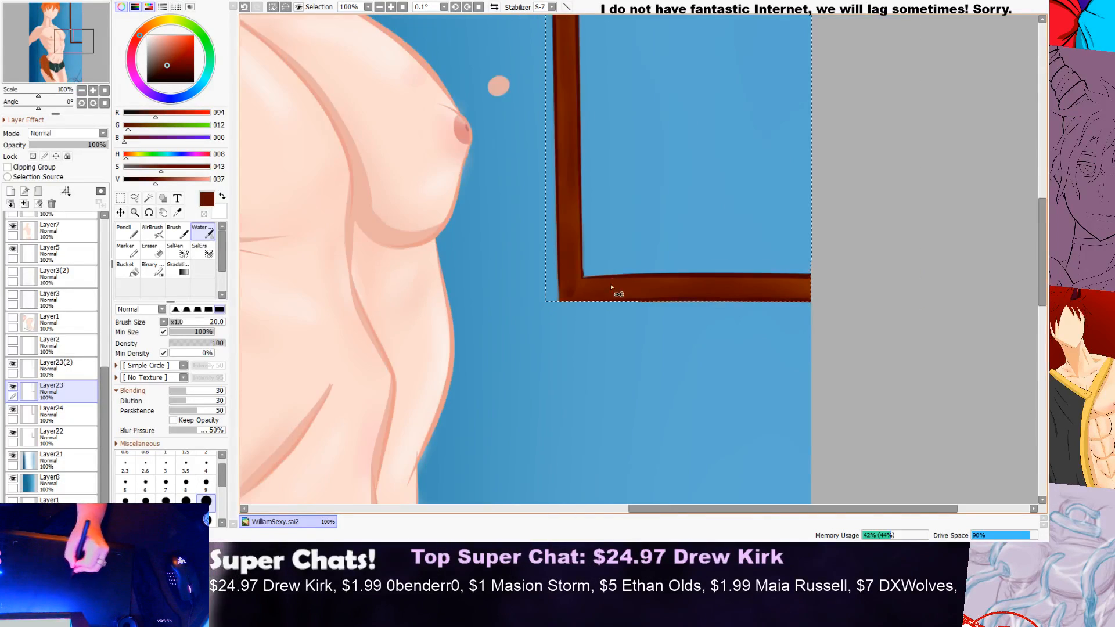
scroll(755, 153, up, 5)
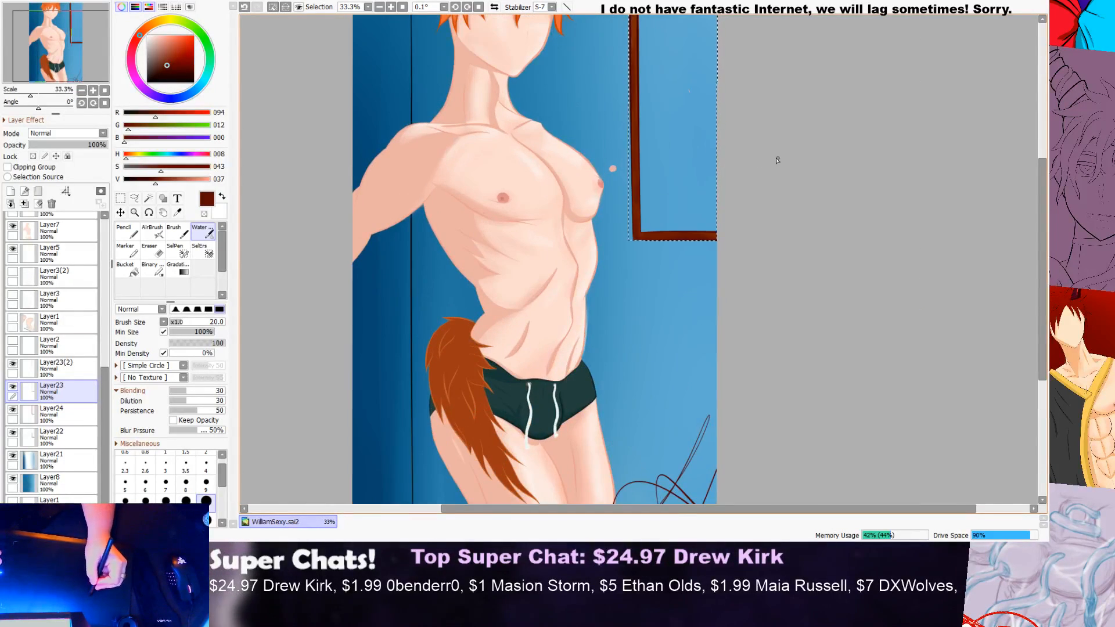
mouse_move(799, 240)
mouse_down()
mouse_move(683, 234)
mouse_move(795, 230)
mouse_move(674, 231)
mouse_move(796, 250)
mouse_move(686, 238)
mouse_up()
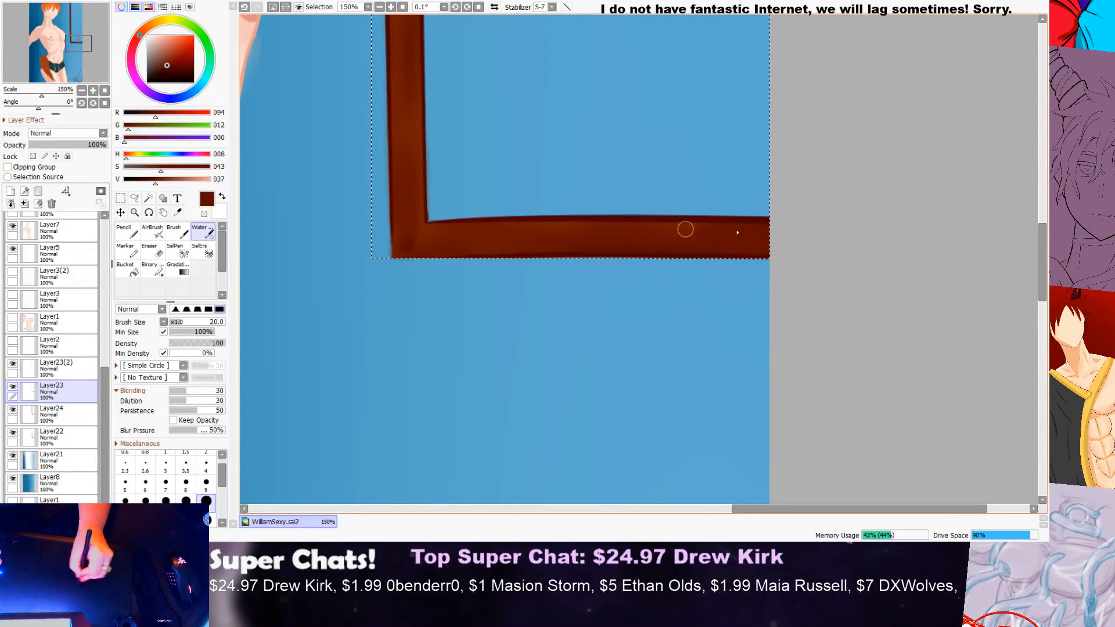
scroll(619, 233, down, 4)
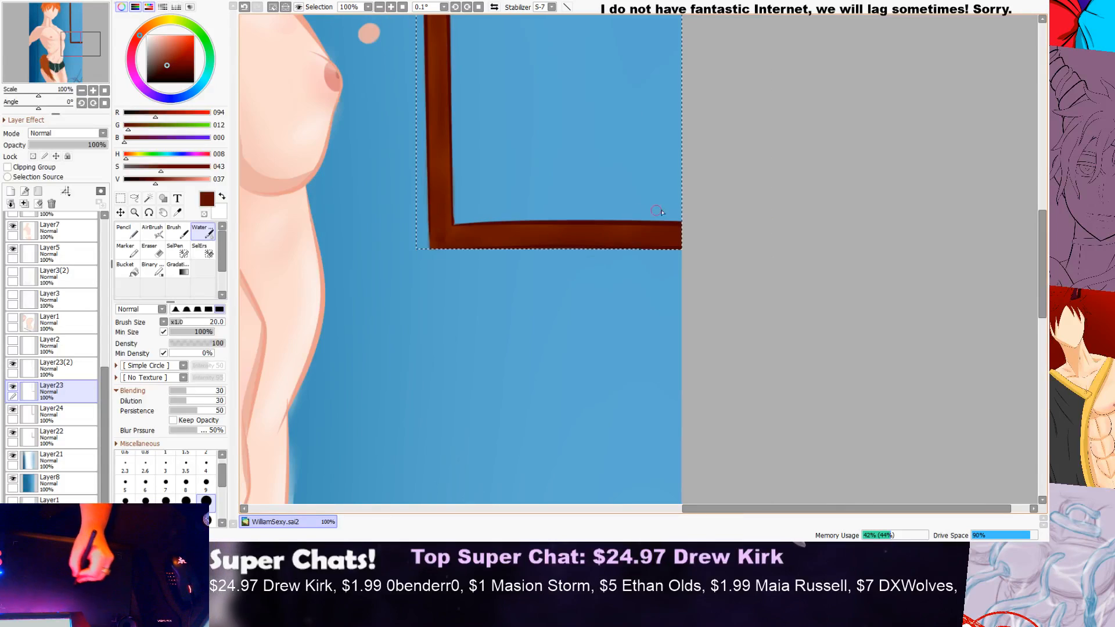
Step: Check the shaded brown frame and clear the rectangular selection around it
drag(1044, 246, 1043, 197)
scroll(601, 55, up, 3)
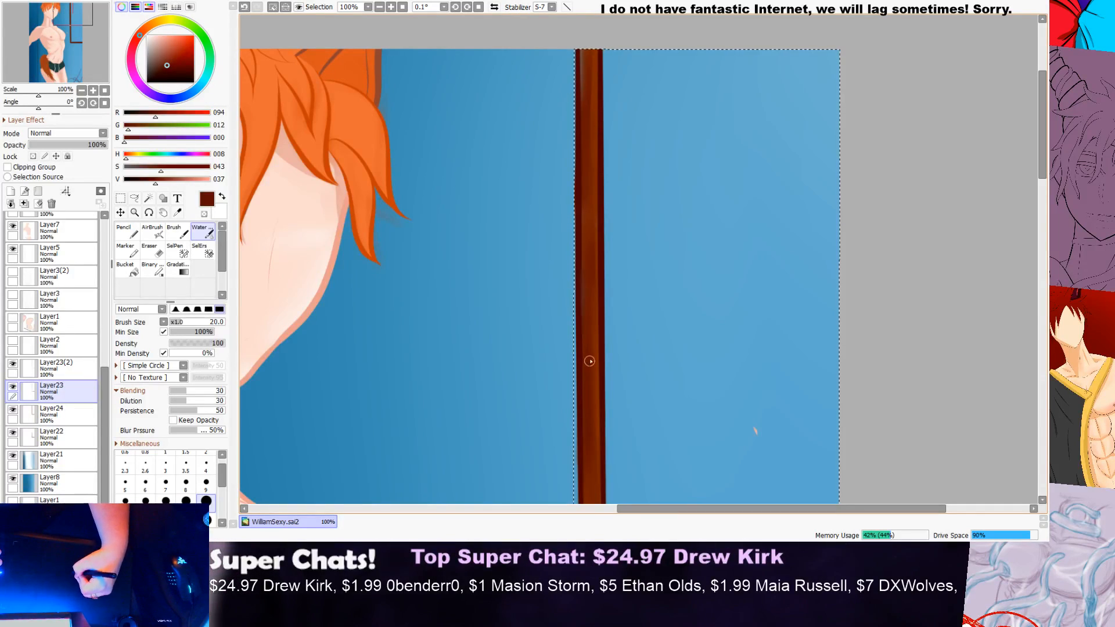
scroll(594, 315, down, 2)
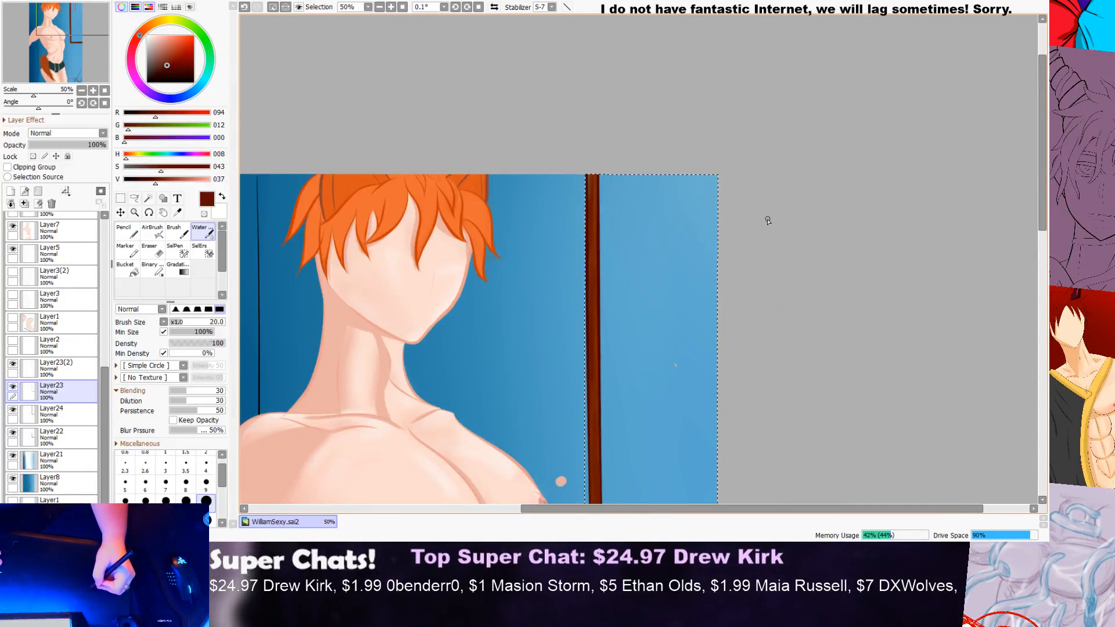
drag(1043, 176, 1043, 193)
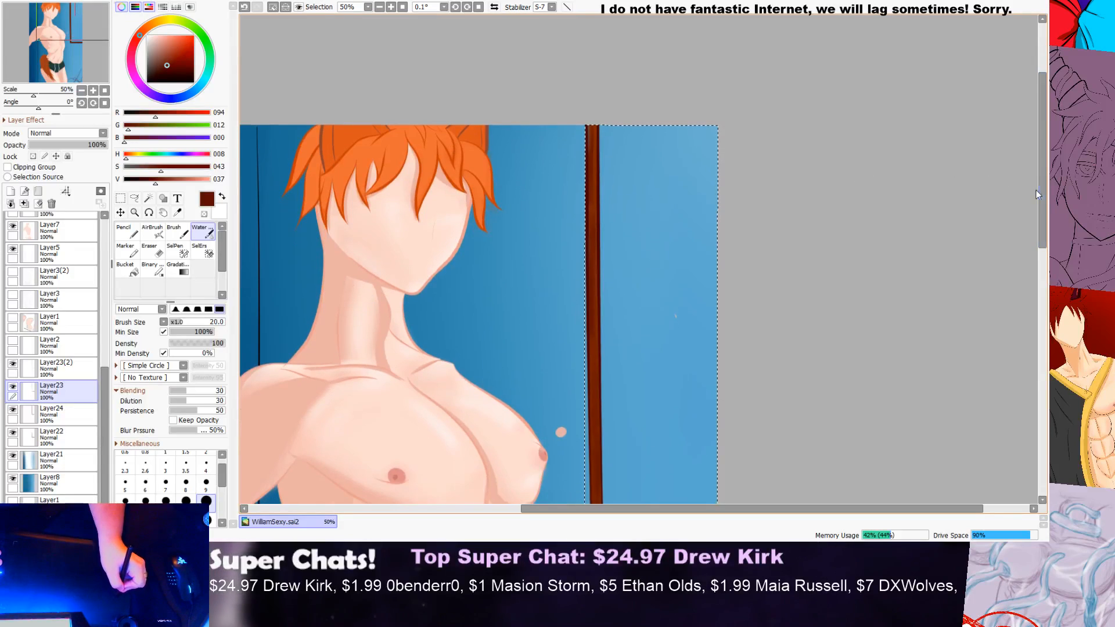
click(120, 198)
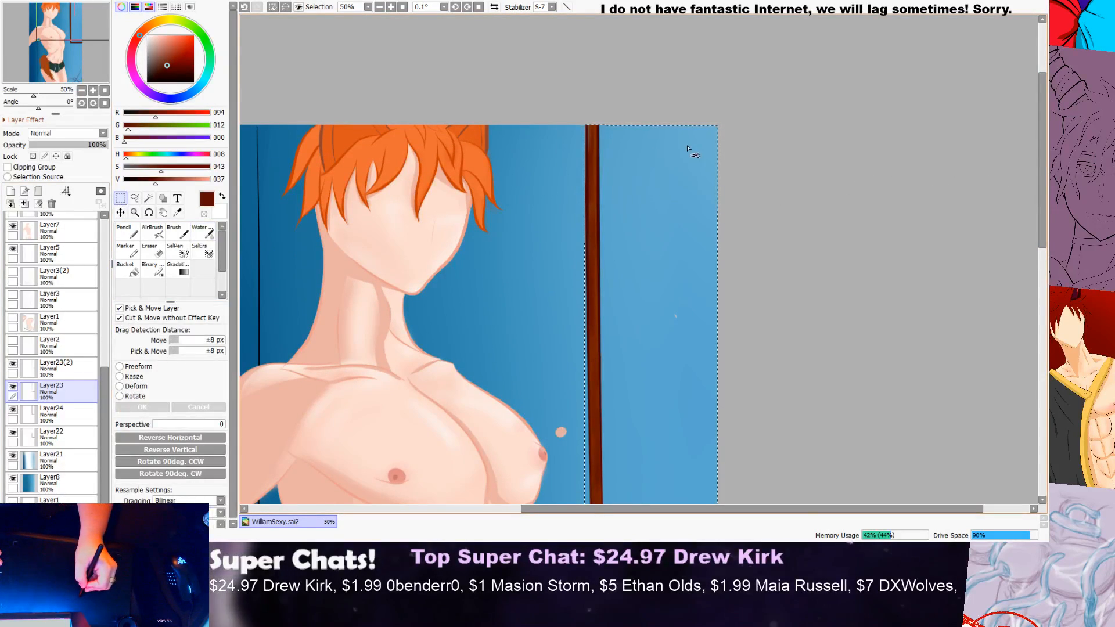
scroll(785, 145, down, 1)
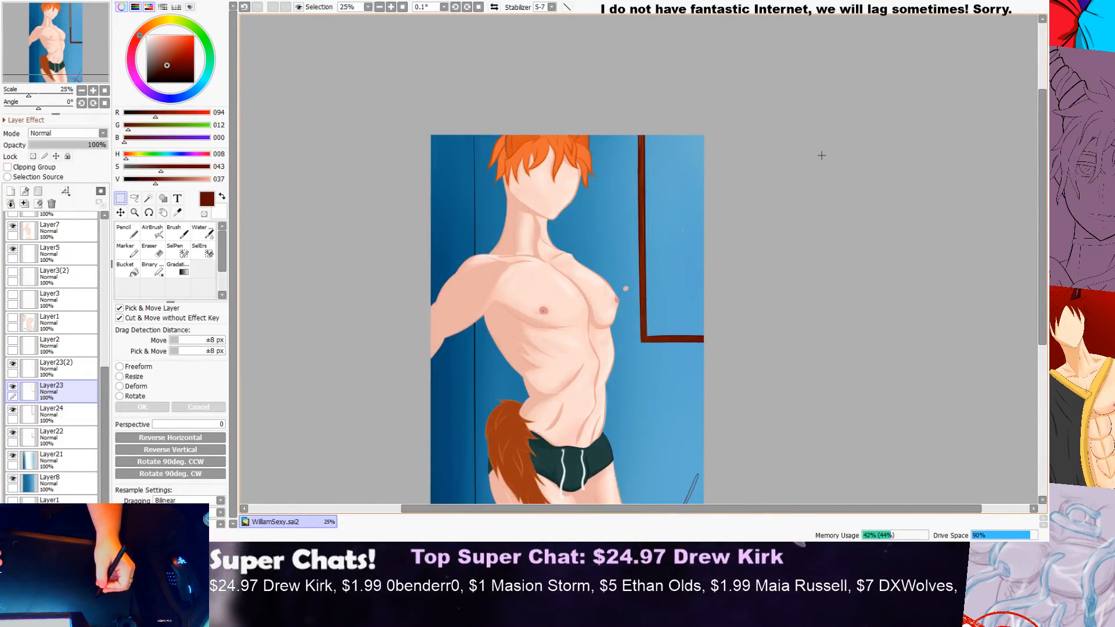
mouse_move(1043, 173)
mouse_down()
mouse_move(1043, 207)
mouse_move(1040, 191)
mouse_up()
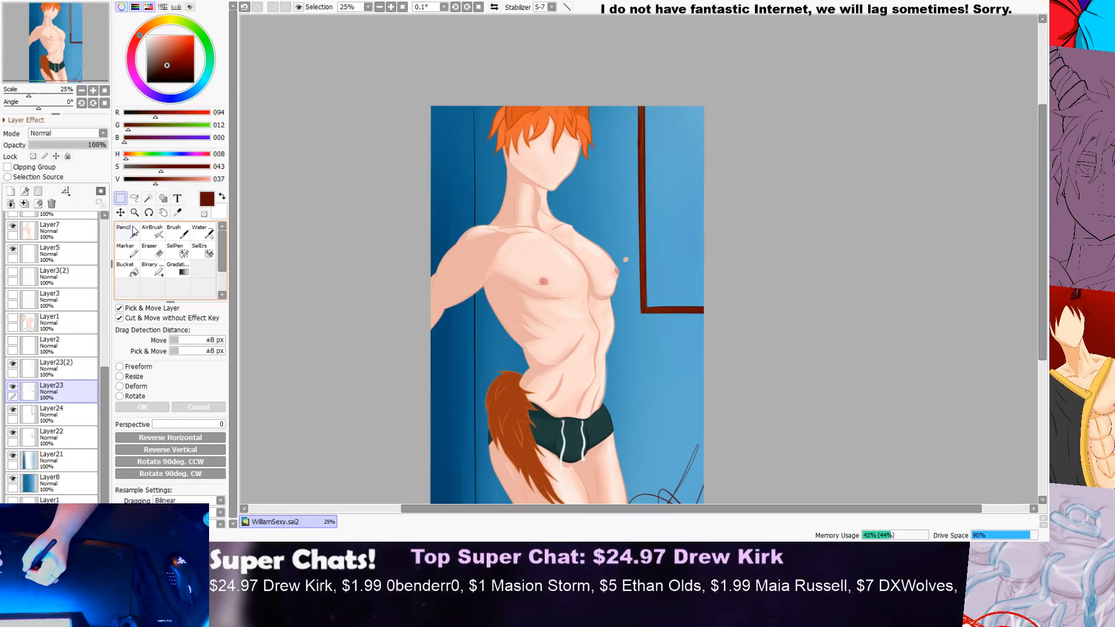
Step: Add a new layer directly above Layer22 and set up the Pencil with light blue (R109, G223, B255)
click(75, 439)
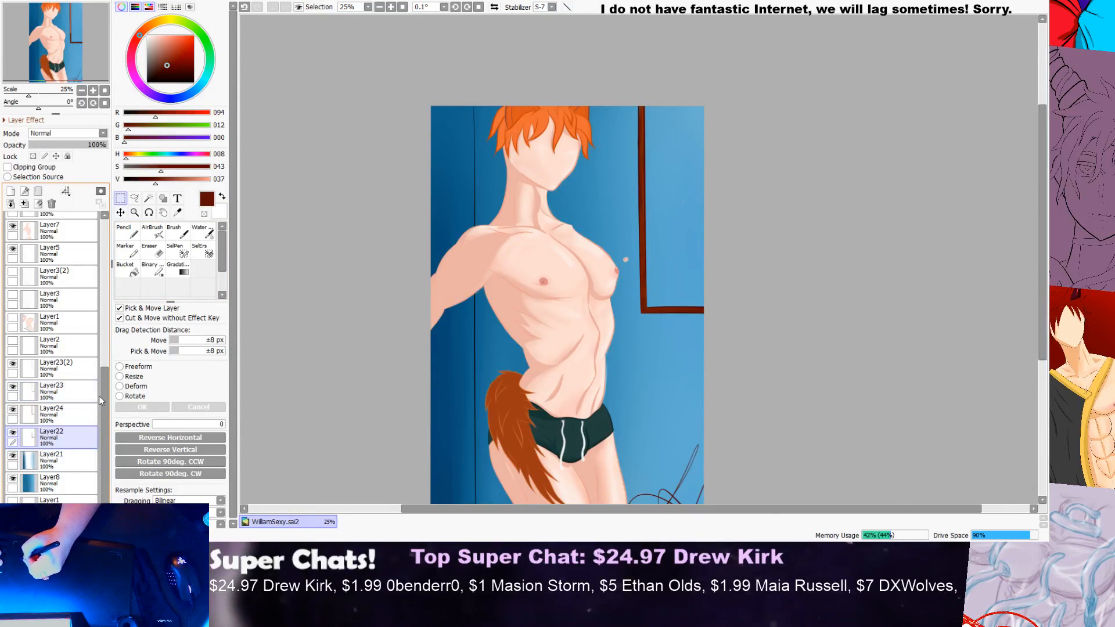
click(12, 192)
drag(202, 90, 173, 35)
click(200, 88)
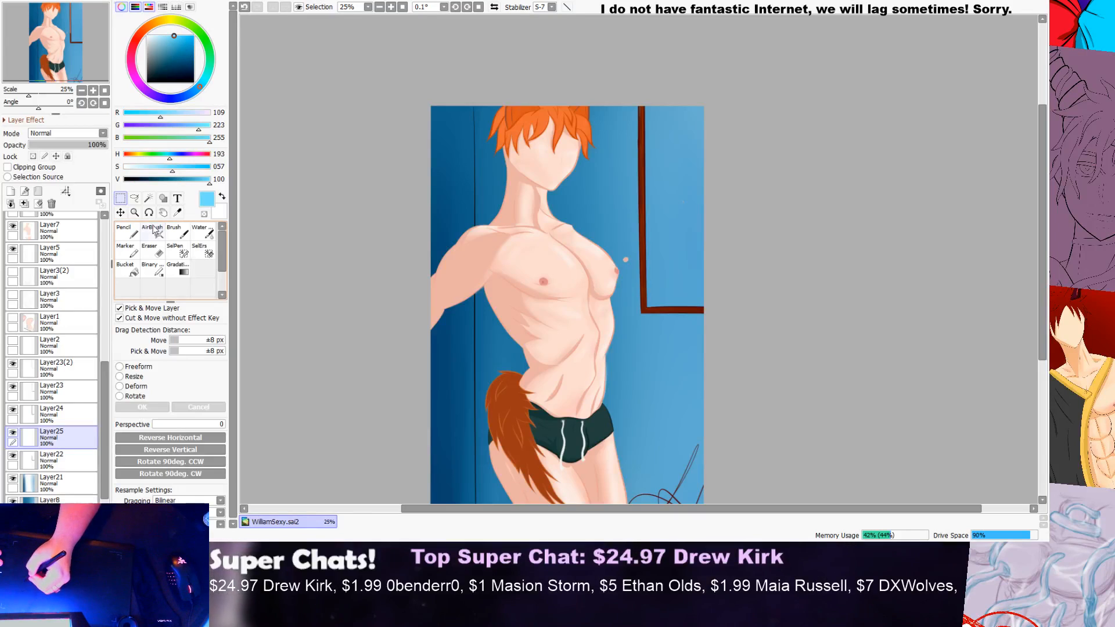
click(126, 232)
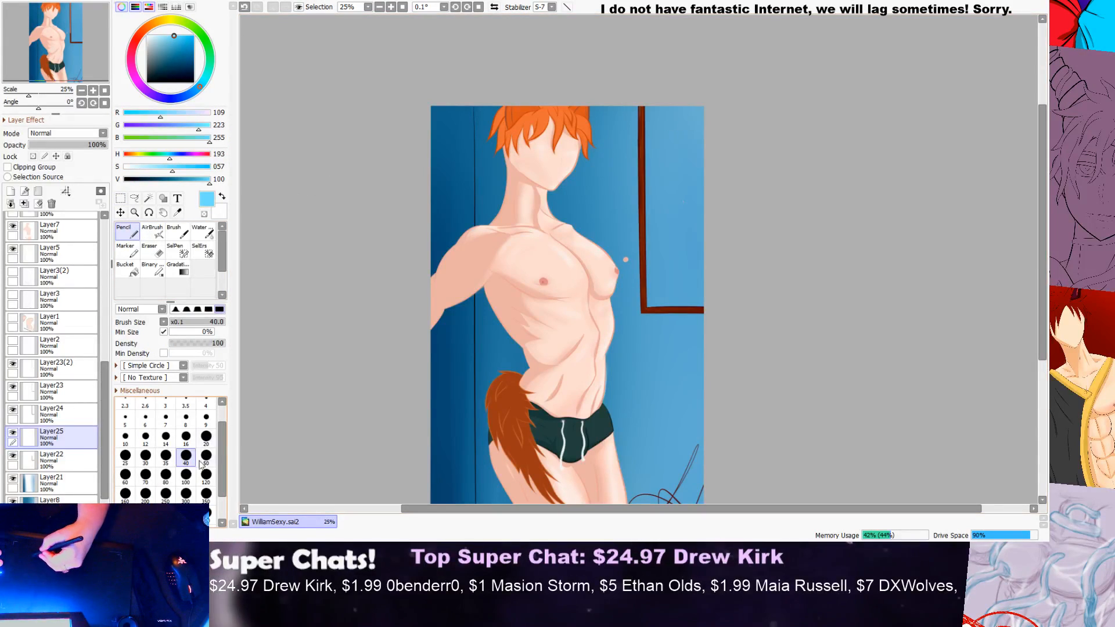
Step: Paint the upper area inside the brown frame light blue with the size 120 Pencil
drag(651, 156, 652, 280)
mouse_move(692, 108)
mouse_down()
mouse_move(648, 109)
mouse_move(659, 273)
mouse_move(696, 251)
mouse_up()
drag(703, 207, 696, 102)
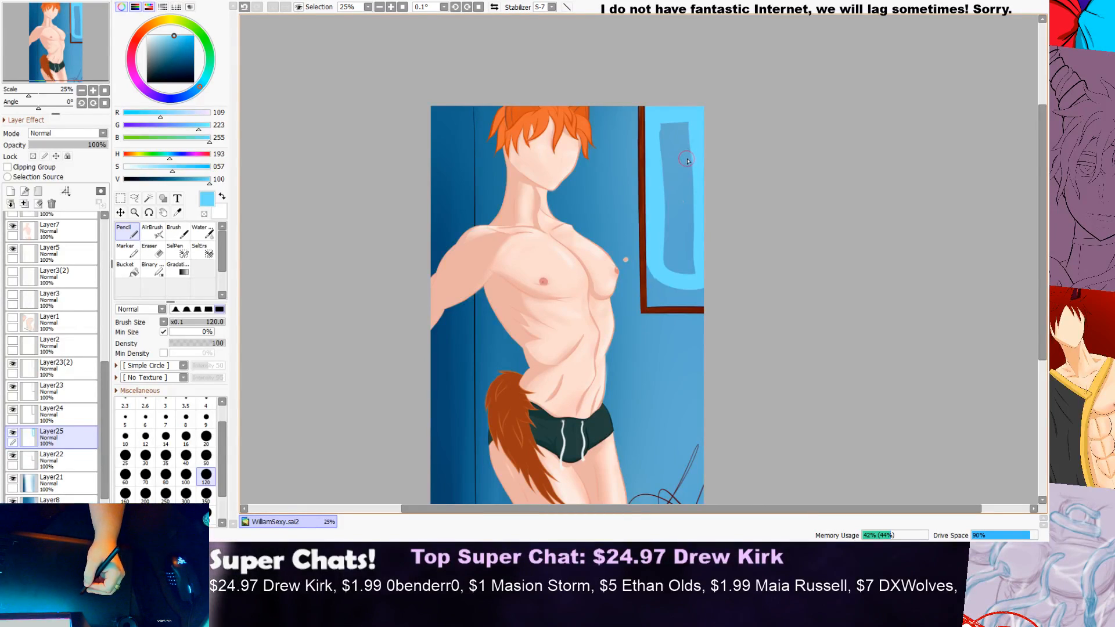
mouse_move(692, 113)
mouse_down()
mouse_move(690, 297)
mouse_move(676, 146)
mouse_move(687, 96)
mouse_move(671, 275)
mouse_move(680, 267)
mouse_move(666, 163)
mouse_move(670, 113)
mouse_move(687, 304)
mouse_move(669, 261)
mouse_move(643, 246)
mouse_move(774, 229)
mouse_move(880, 235)
mouse_up()
Step: Fill the lower part of the framed area and its remaining gaps with light blue up to the frame's edges
scroll(670, 292, down, 1)
scroll(675, 290, up, 5)
mouse_move(642, 241)
mouse_down()
mouse_move(714, 198)
mouse_move(853, 207)
mouse_up()
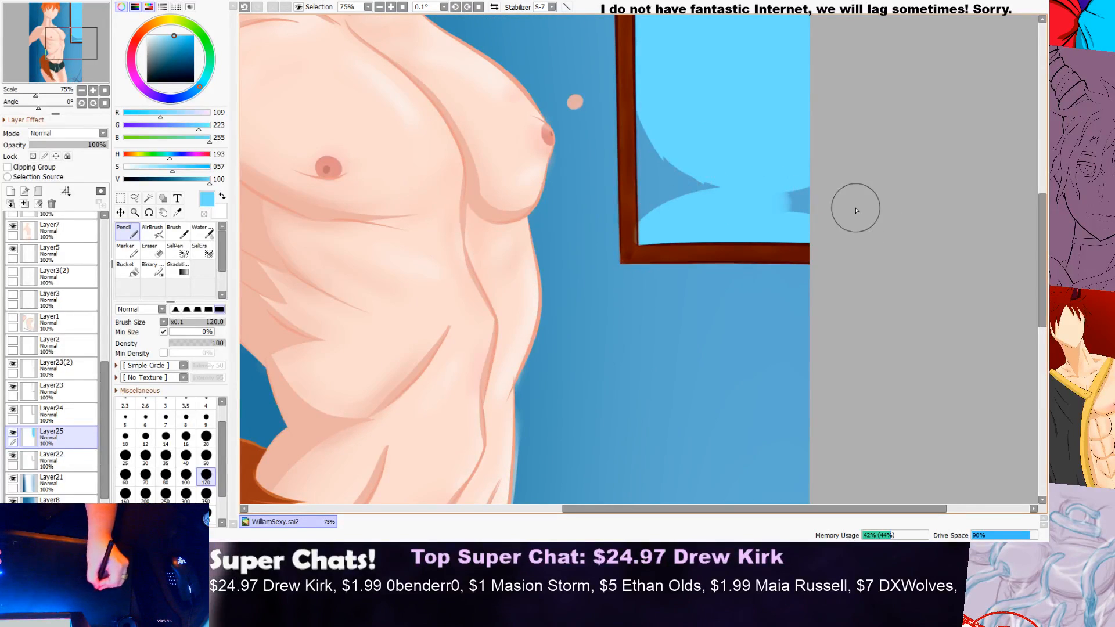
mouse_move(643, 234)
mouse_down()
mouse_move(645, 163)
mouse_move(692, 132)
mouse_move(799, 167)
mouse_up()
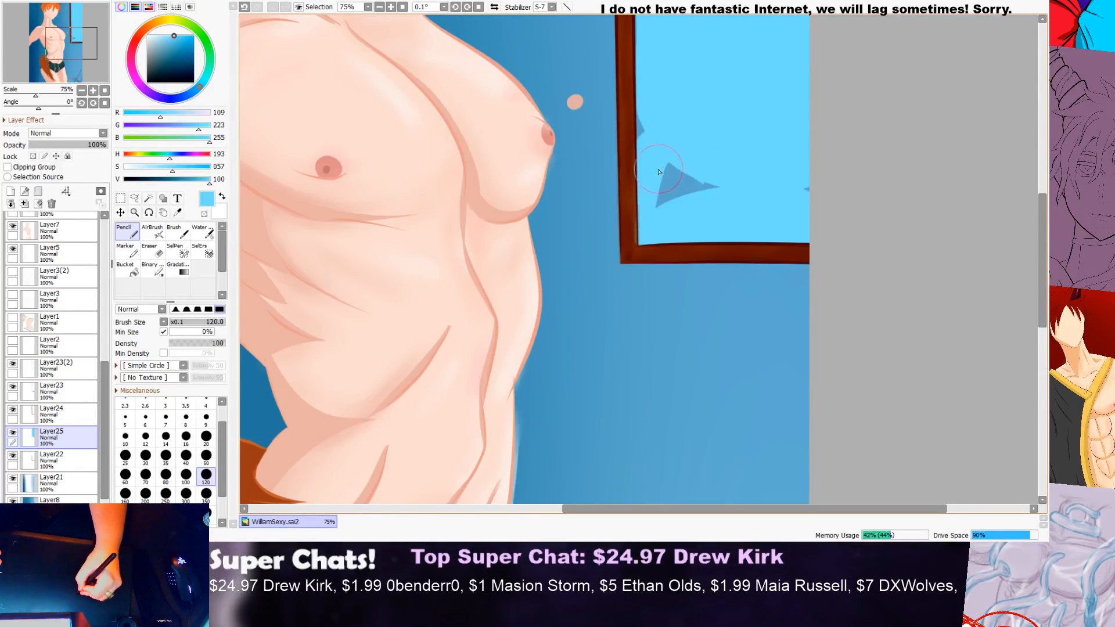
mouse_move(664, 168)
mouse_down()
mouse_move(758, 186)
mouse_move(865, 178)
mouse_up()
mouse_move(668, 198)
mouse_down()
mouse_move(728, 184)
mouse_move(829, 174)
mouse_up()
drag(645, 104, 649, 189)
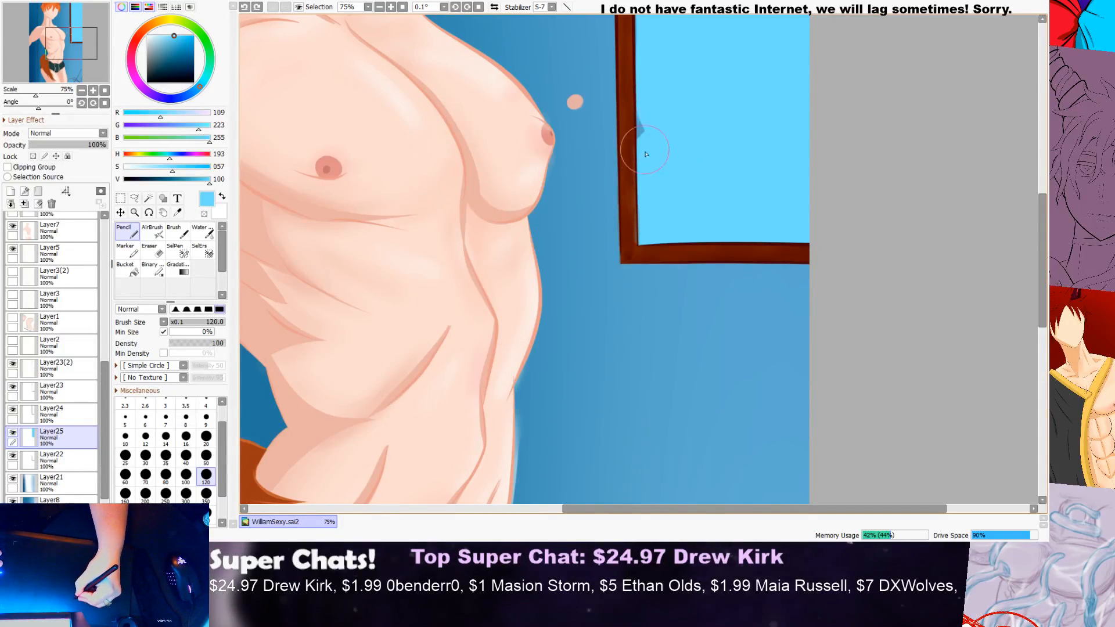
scroll(681, 123, down, 2)
drag(1044, 214, 1043, 174)
scroll(761, 159, up, 2)
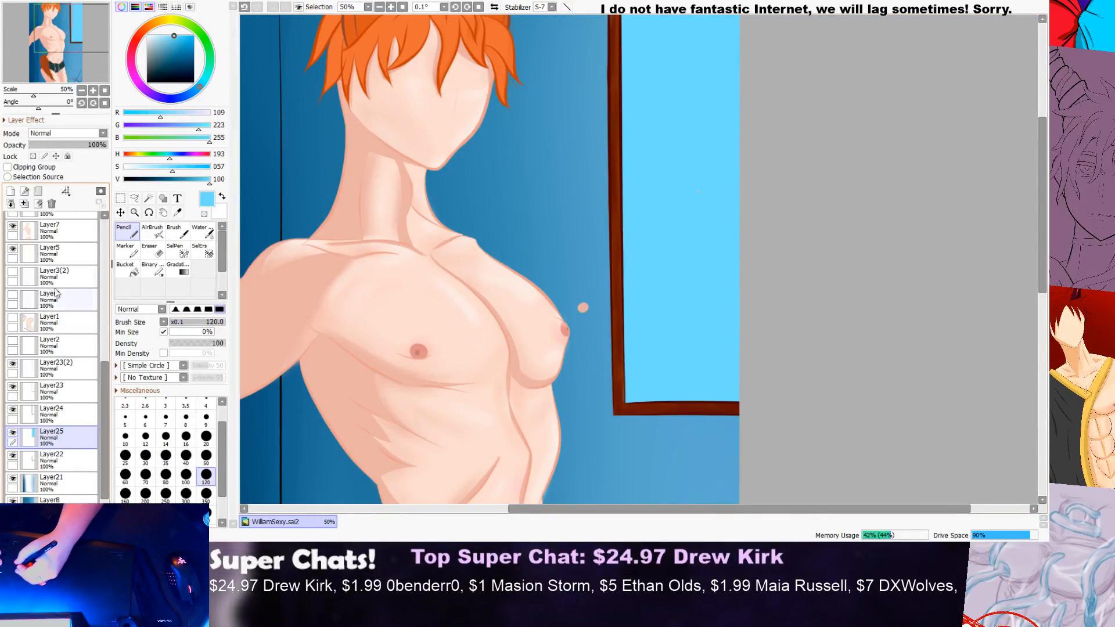
Step: Choose the size 7 Eraser, go through Layer7 and Layer17, and make Layer14 the active layer
click(58, 232)
click(150, 250)
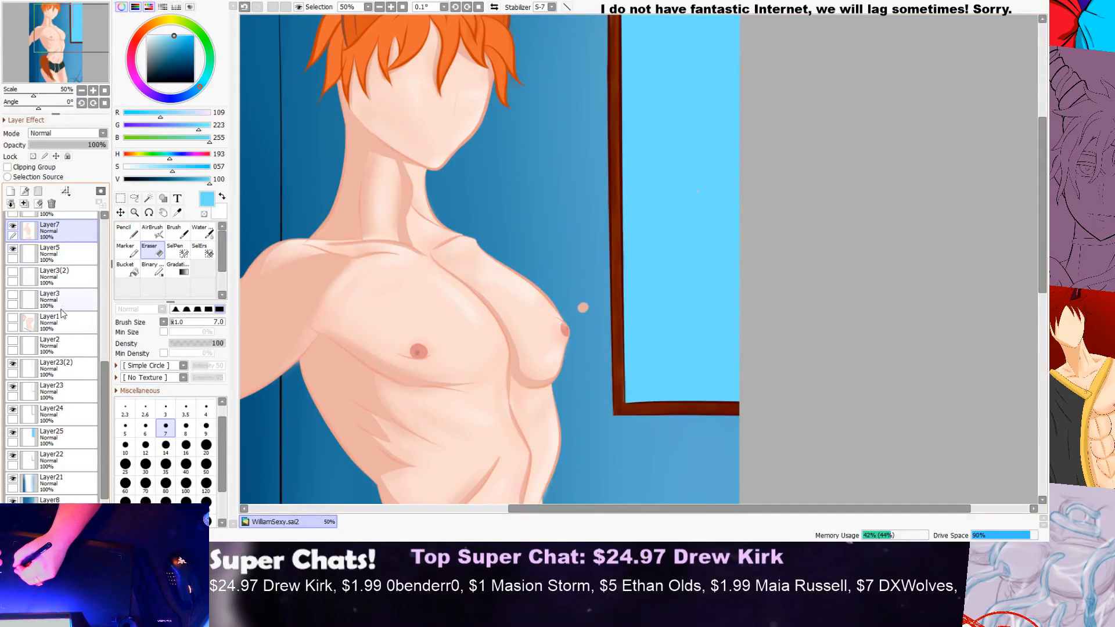
drag(105, 394, 115, 311)
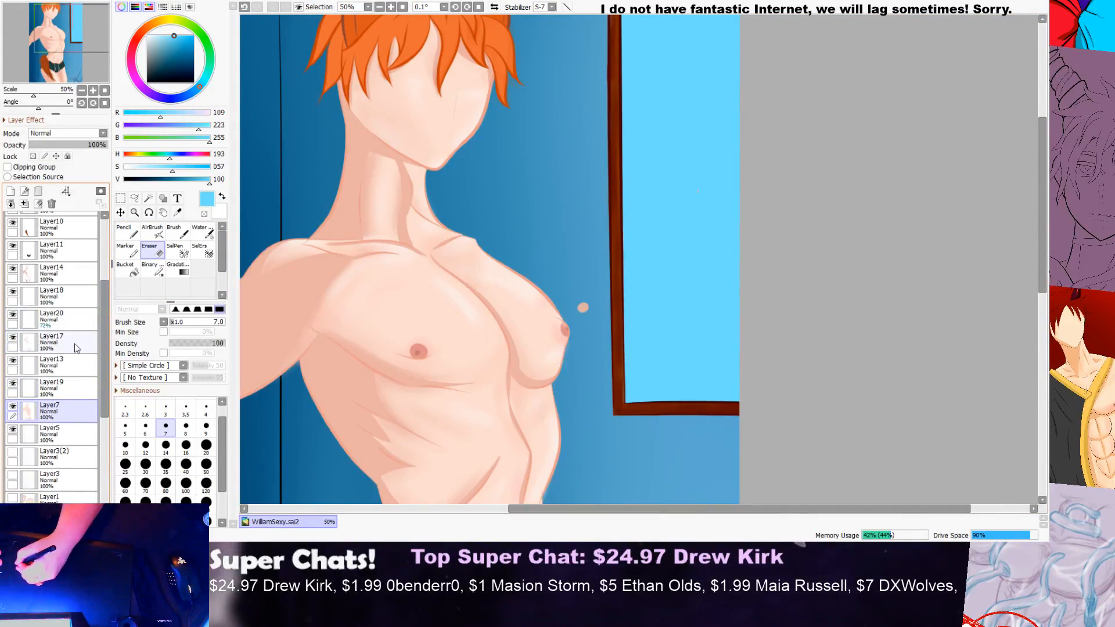
click(74, 343)
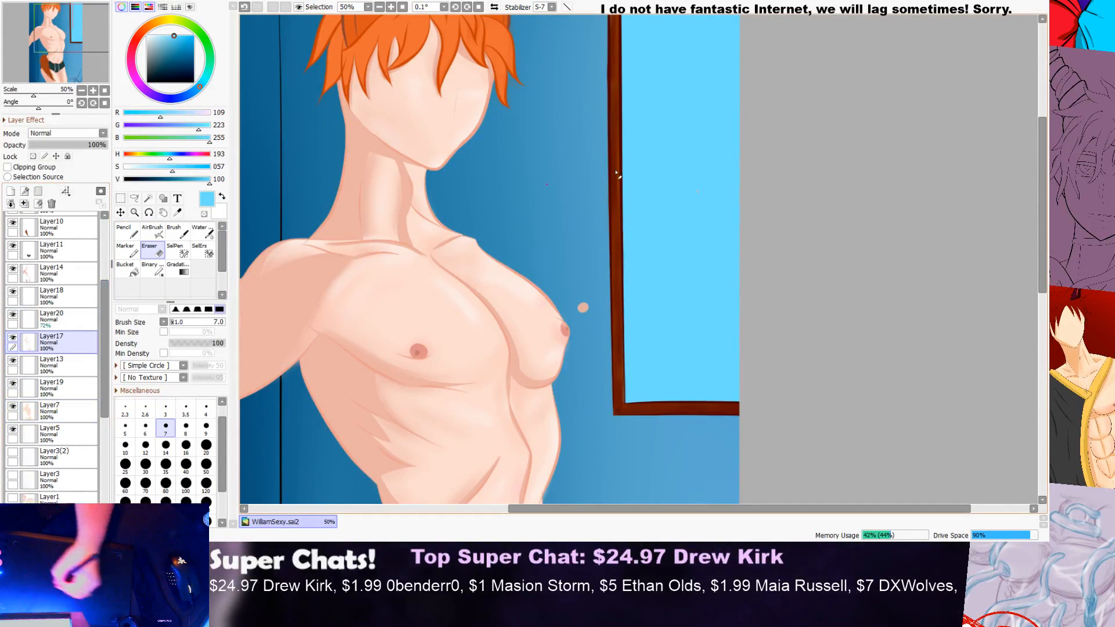
click(70, 273)
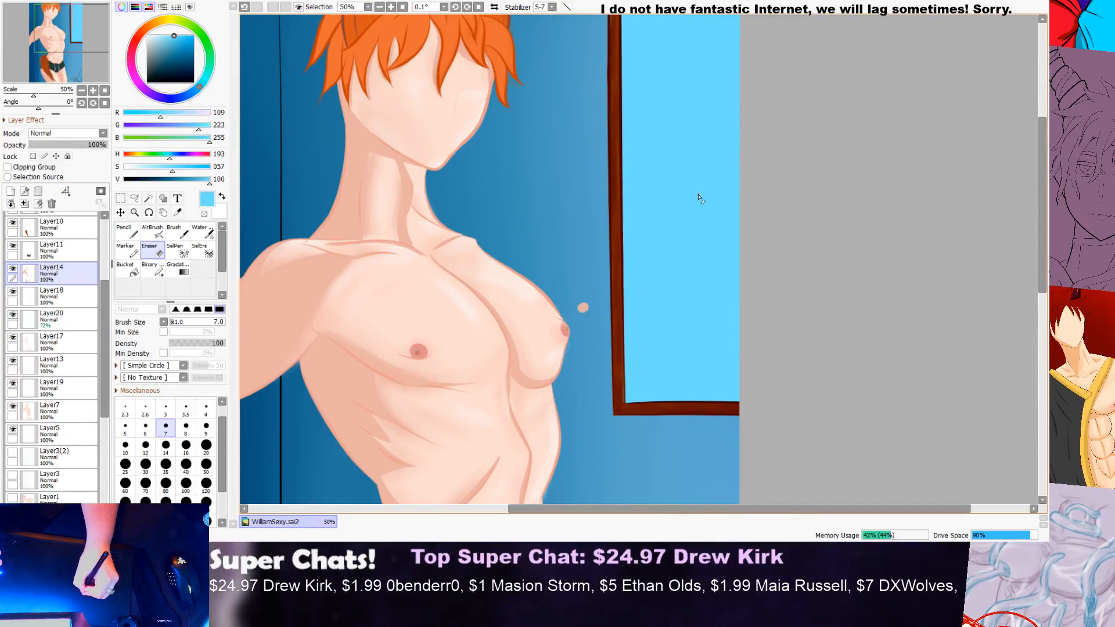
Step: Mix a darker blue (R17, G128, B180) and switch from the Eraser to the Pencil
scroll(734, 172, down, 2)
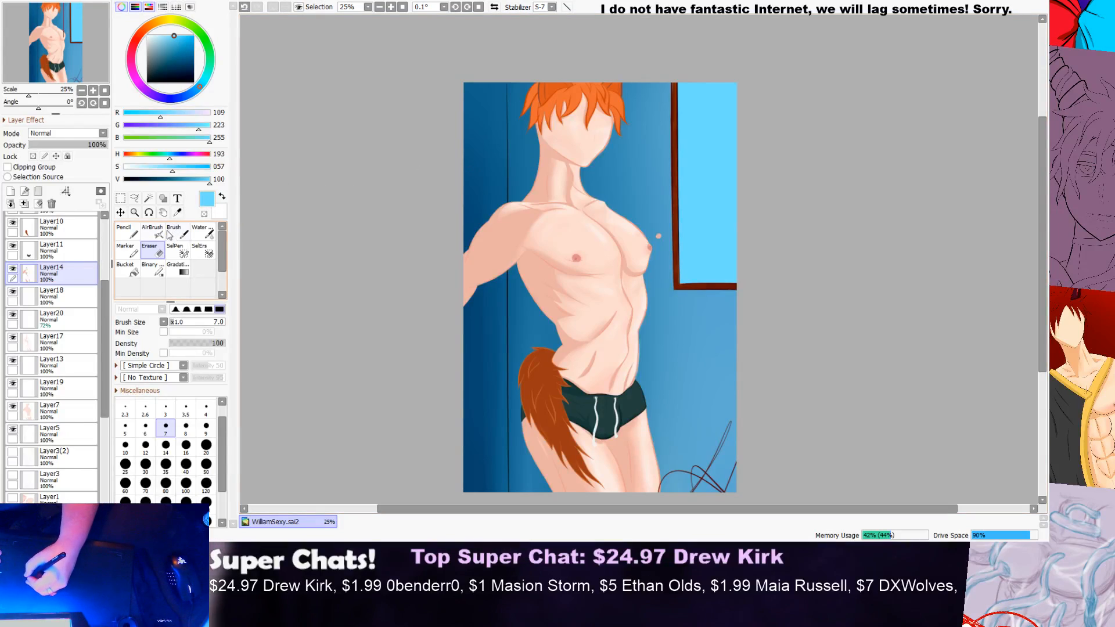
drag(181, 43, 182, 52)
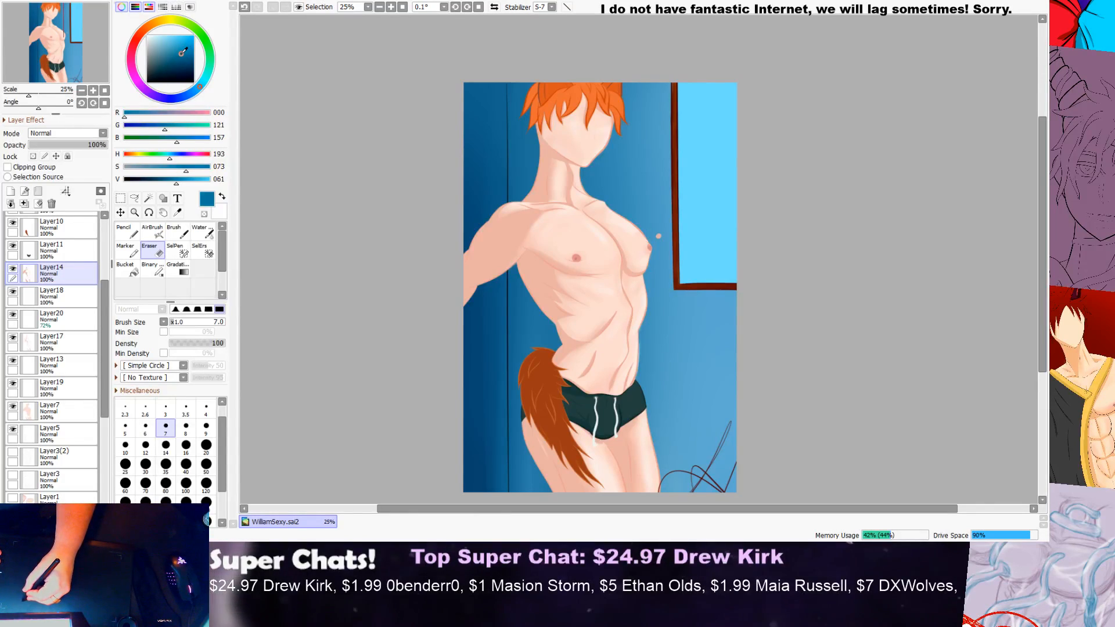
drag(182, 50, 183, 47)
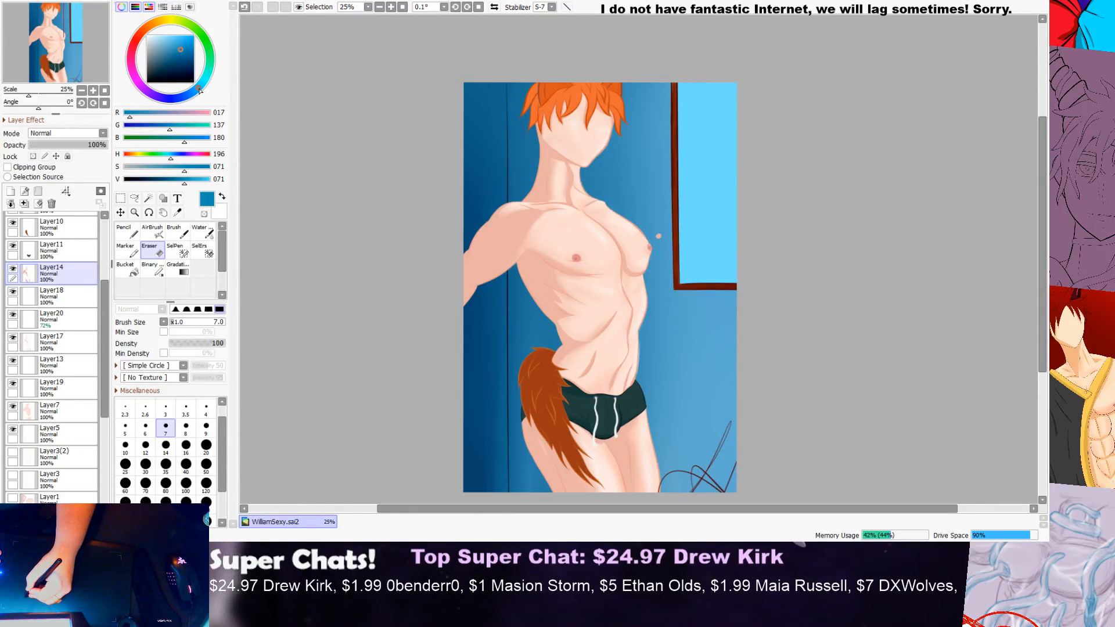
click(133, 235)
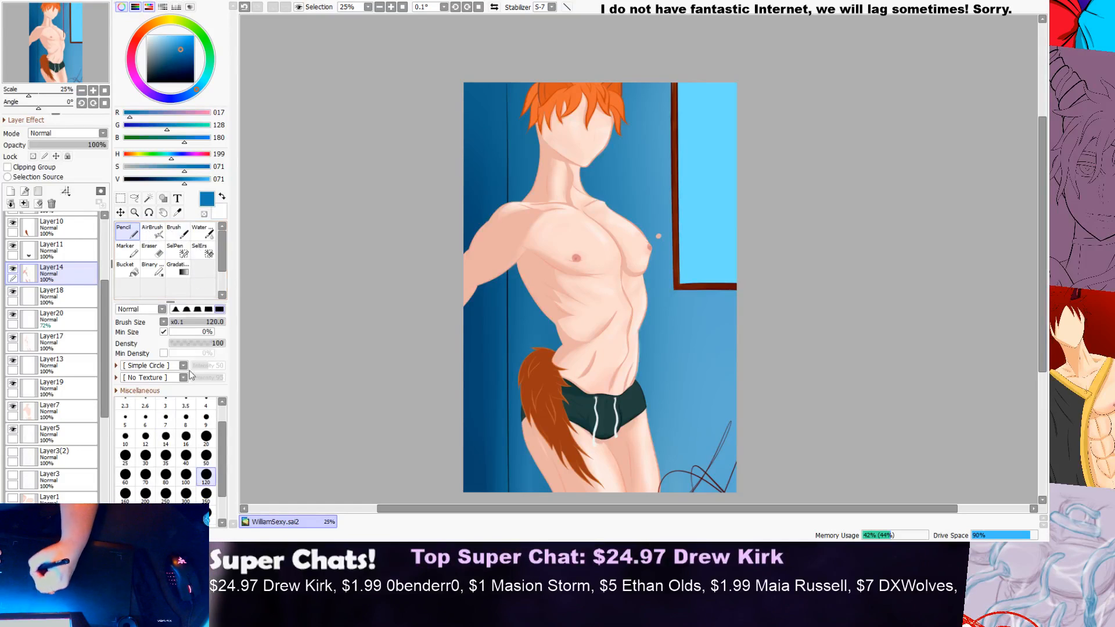
scroll(224, 430, down, 2)
mouse_move(746, 83)
mouse_down()
mouse_move(710, 131)
mouse_move(727, 191)
mouse_move(763, 219)
mouse_up()
key(ctrl+z)
mouse_move(739, 87)
mouse_down()
mouse_move(753, 180)
mouse_move(785, 219)
mouse_up()
scroll(861, 115, down, 1)
key(ctrl+z)
Step: Paint a curved darker blue shape on Layer14 along the pane's outer edge with the size 700 Pencil
mouse_move(744, 74)
mouse_down()
mouse_move(737, 141)
mouse_move(776, 244)
mouse_up()
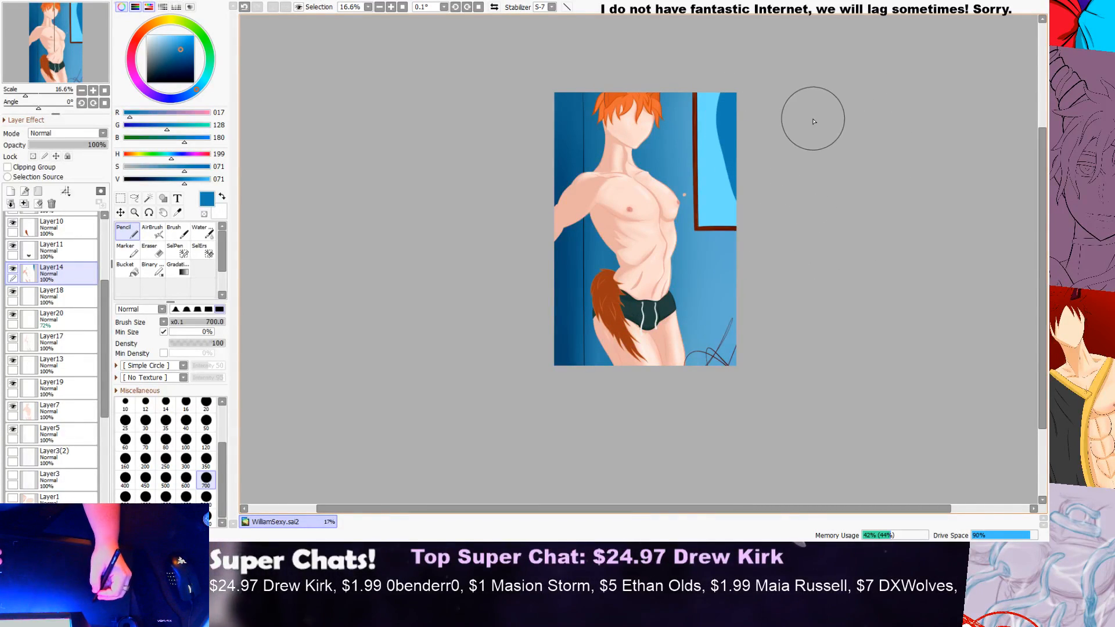
scroll(799, 87, up, 2)
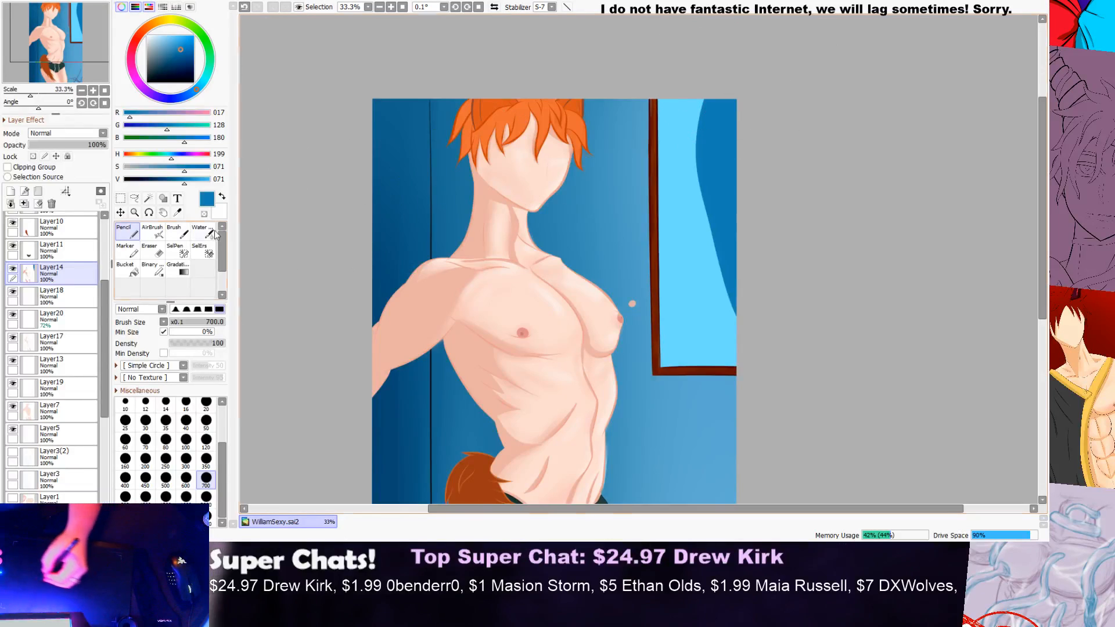
Step: Blend lighter blue (R60, G180, B237) down the curved shape in the pane with the size 100 Water brush
click(200, 233)
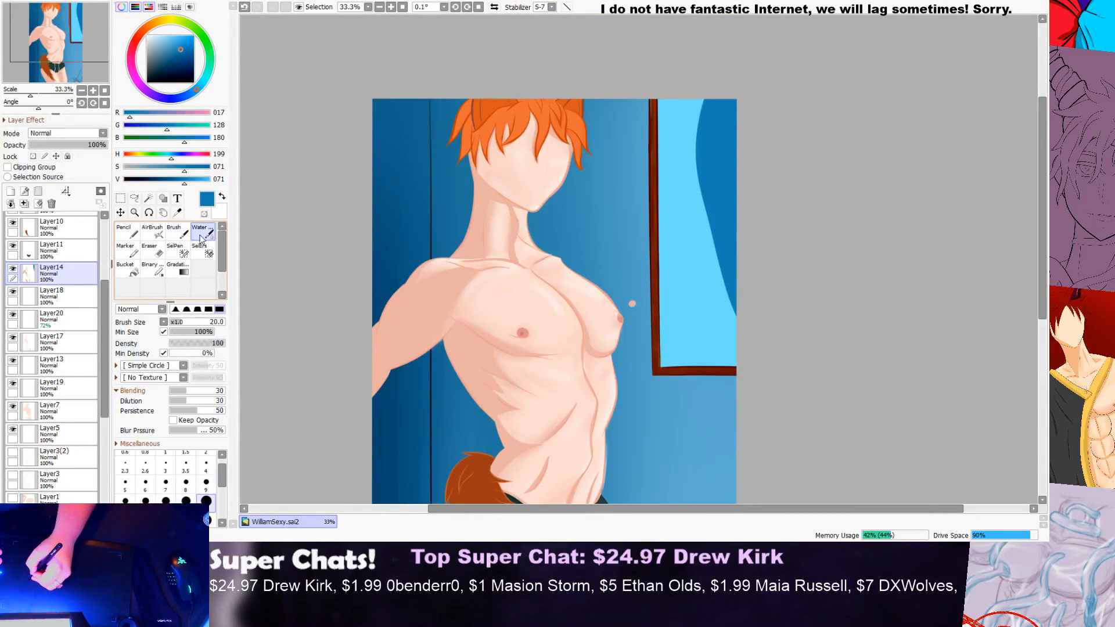
click(203, 179)
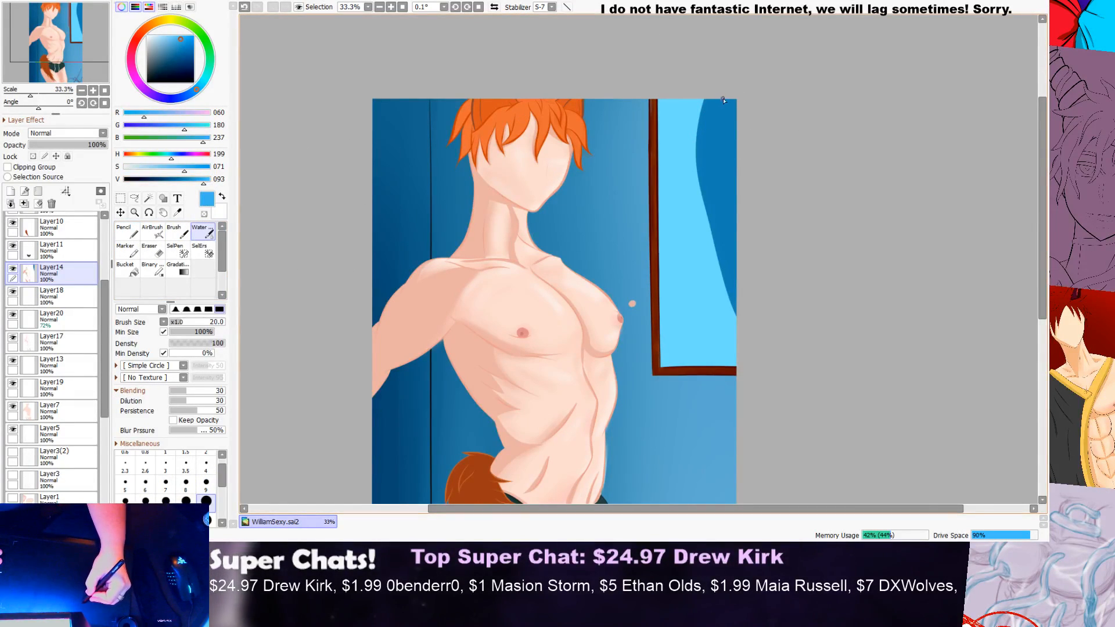
drag(223, 486, 222, 505)
click(186, 481)
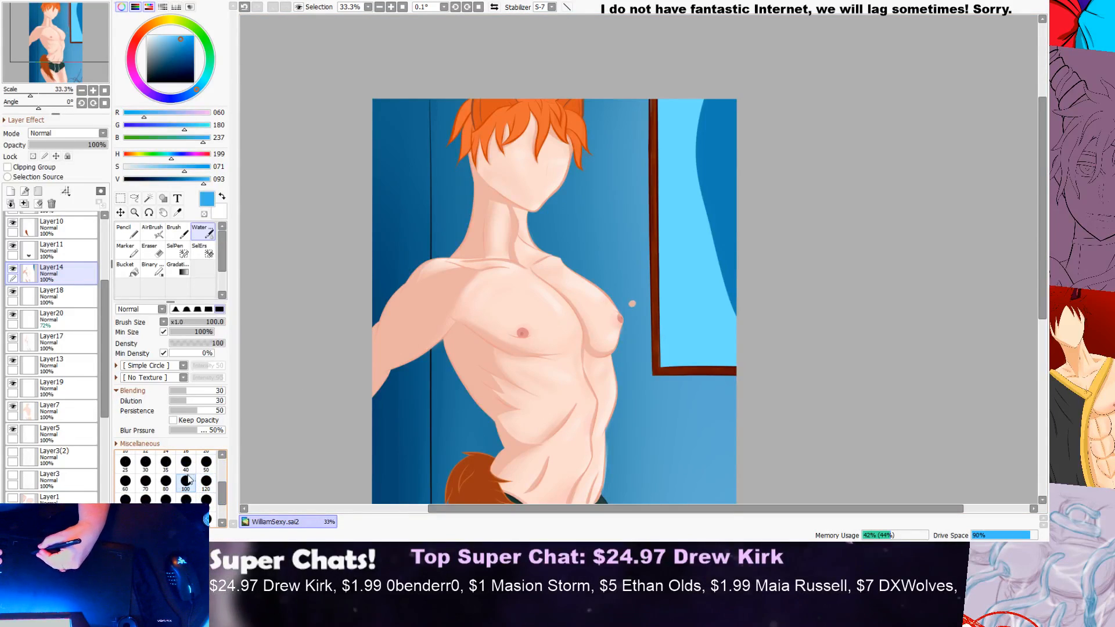
drag(730, 96, 734, 204)
drag(716, 125, 716, 166)
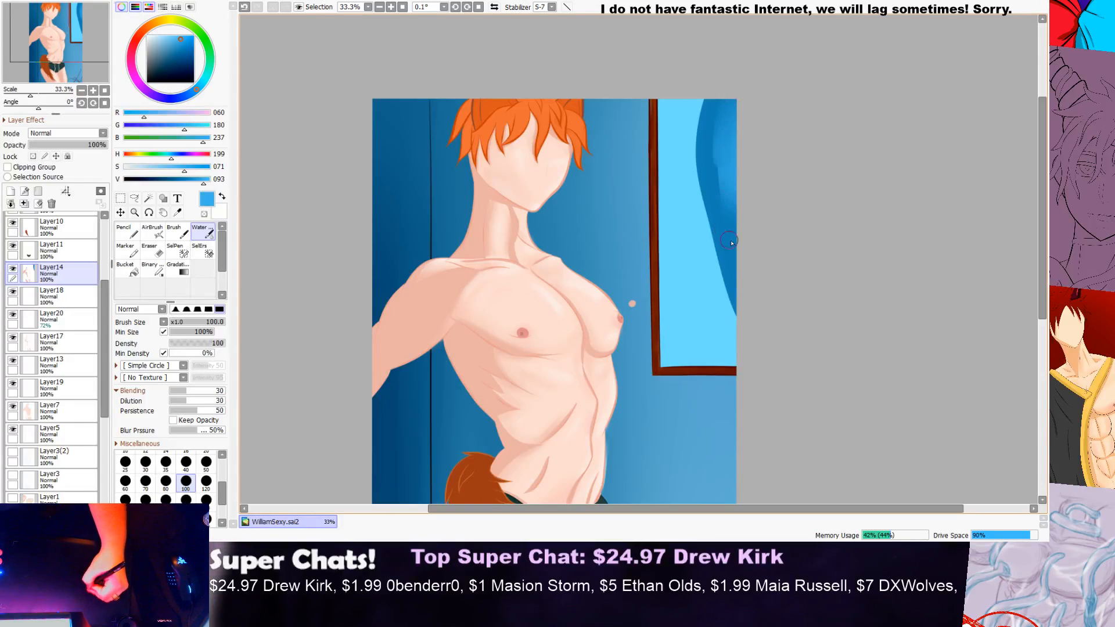
drag(720, 100, 724, 192)
drag(734, 243, 736, 261)
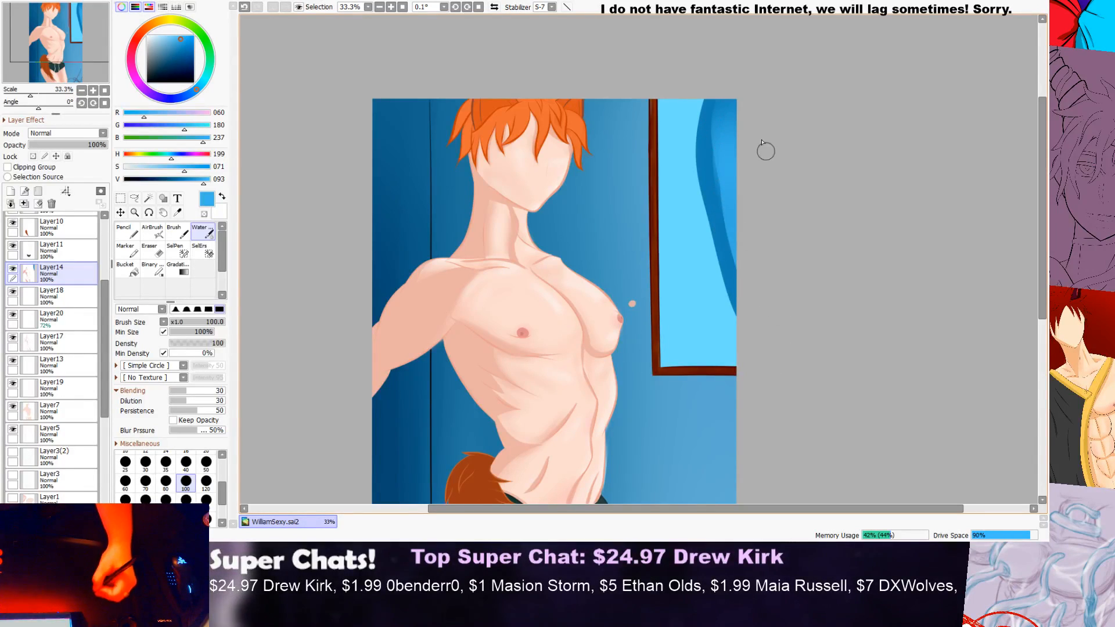
drag(720, 101, 738, 279)
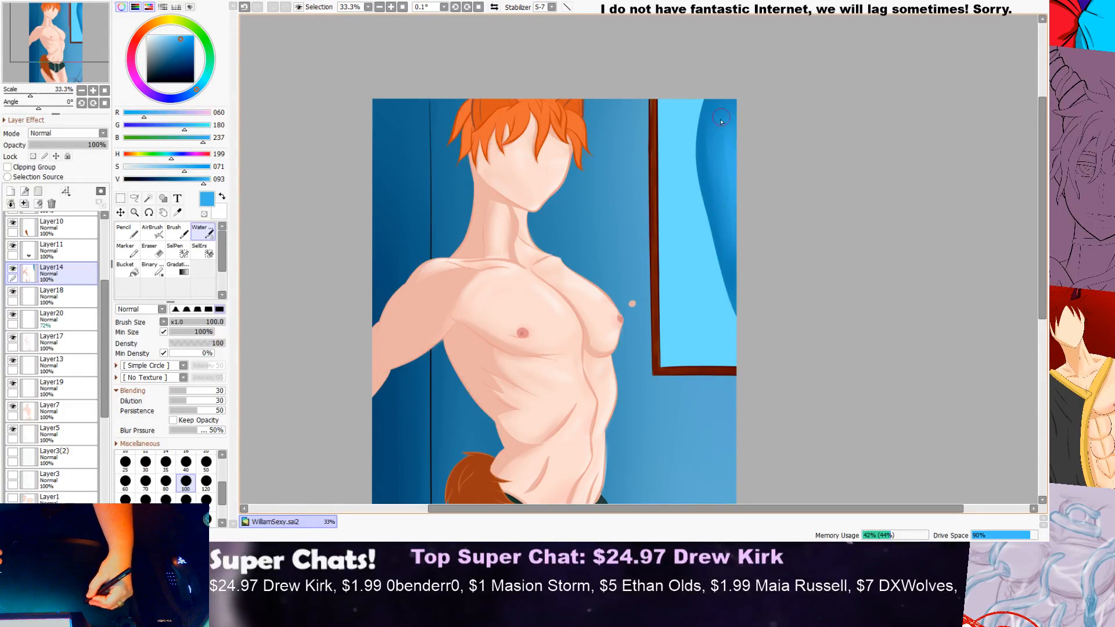
drag(724, 227, 746, 269)
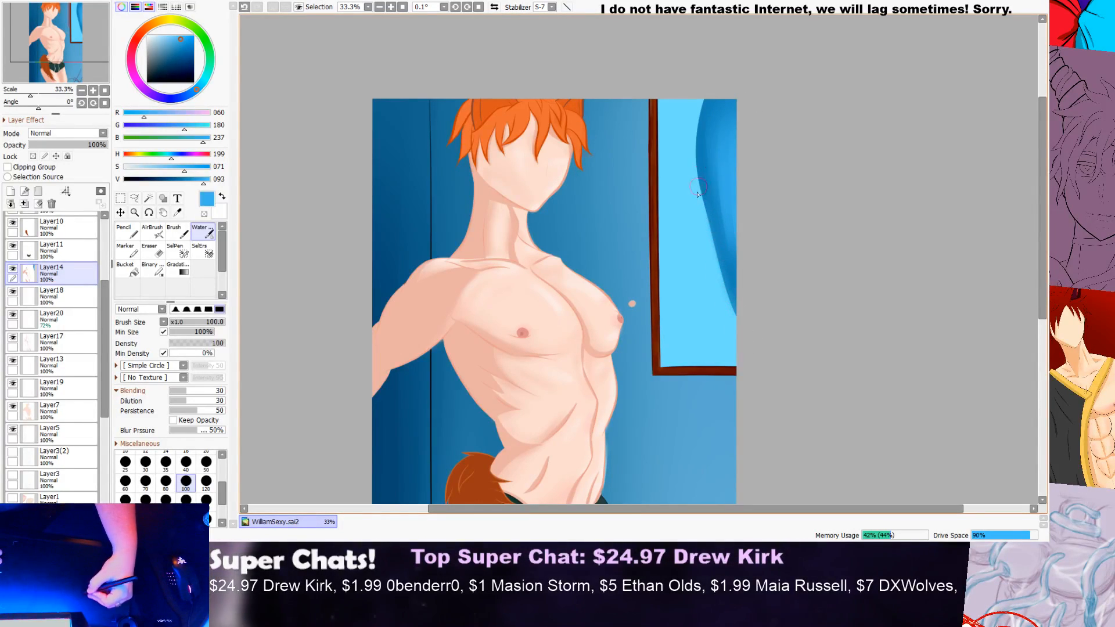
Step: Review the whole illustration and set the Stabilizer to 15
scroll(770, 84, down, 3)
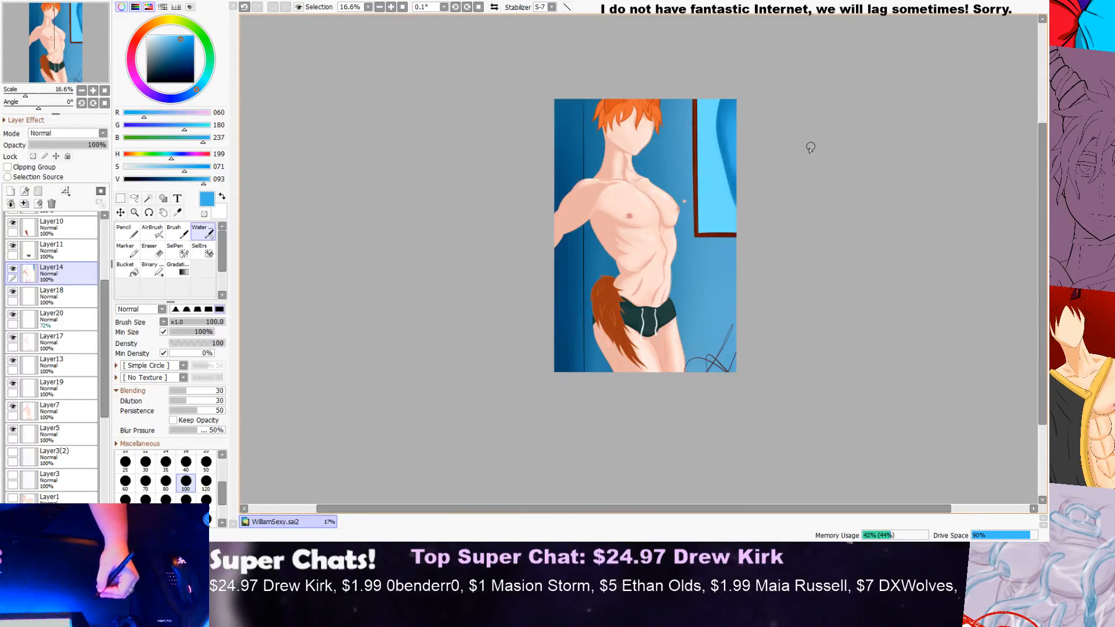
scroll(782, 184, up, 2)
scroll(736, 175, down, 2)
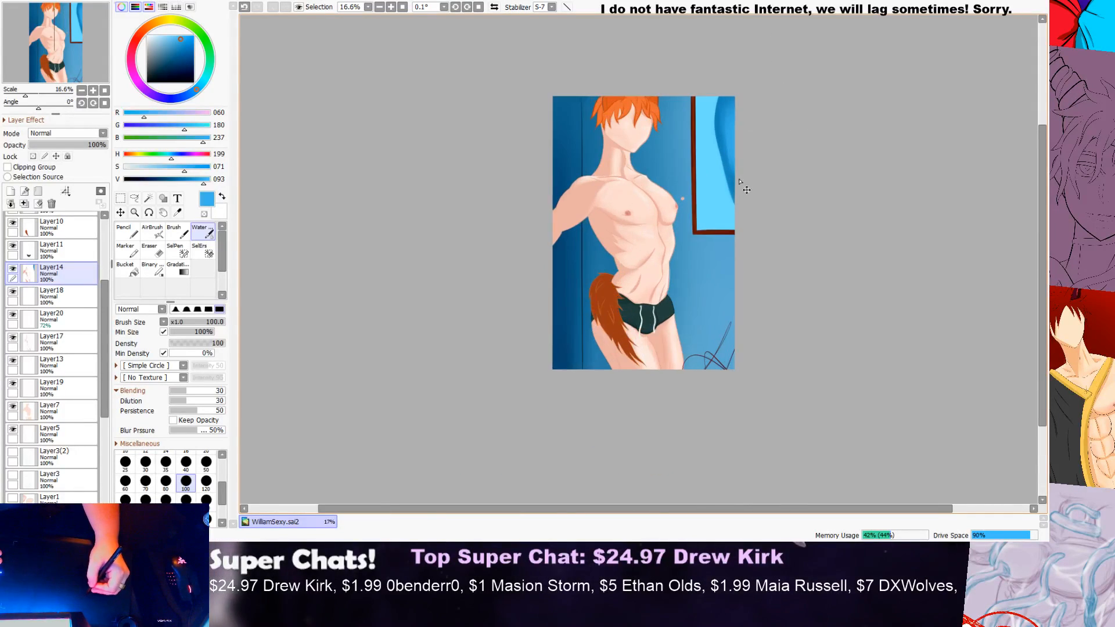
scroll(738, 180, up, 3)
drag(1043, 214, 1043, 194)
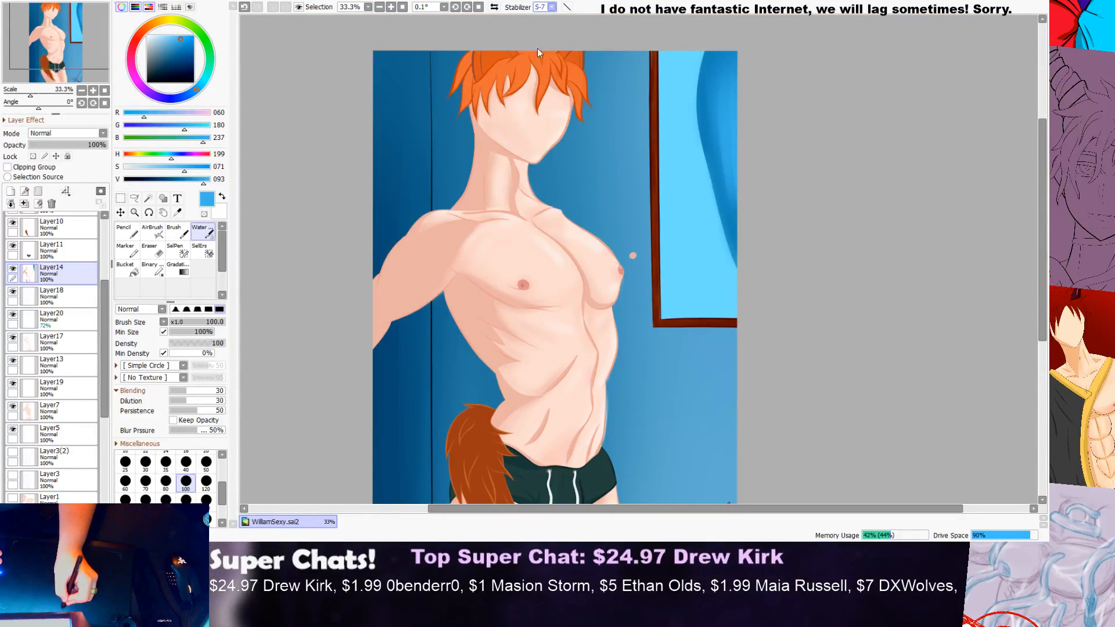
click(540, 205)
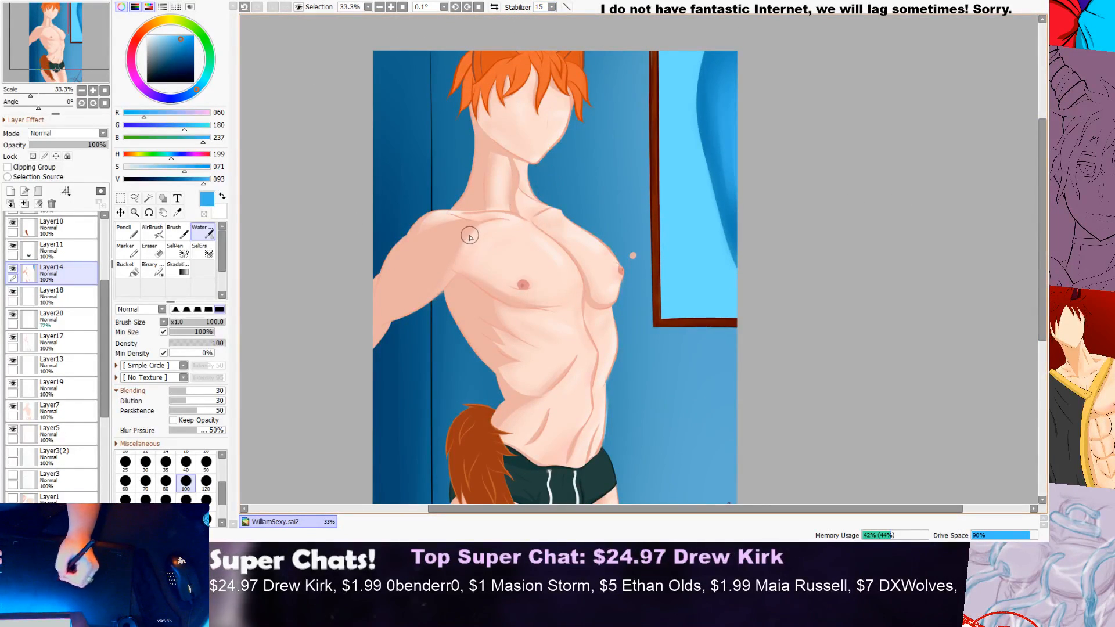
Step: Add a text layer reading "MEGA" in light blue 20 px BatangChe near the bottom of the window pane
click(127, 231)
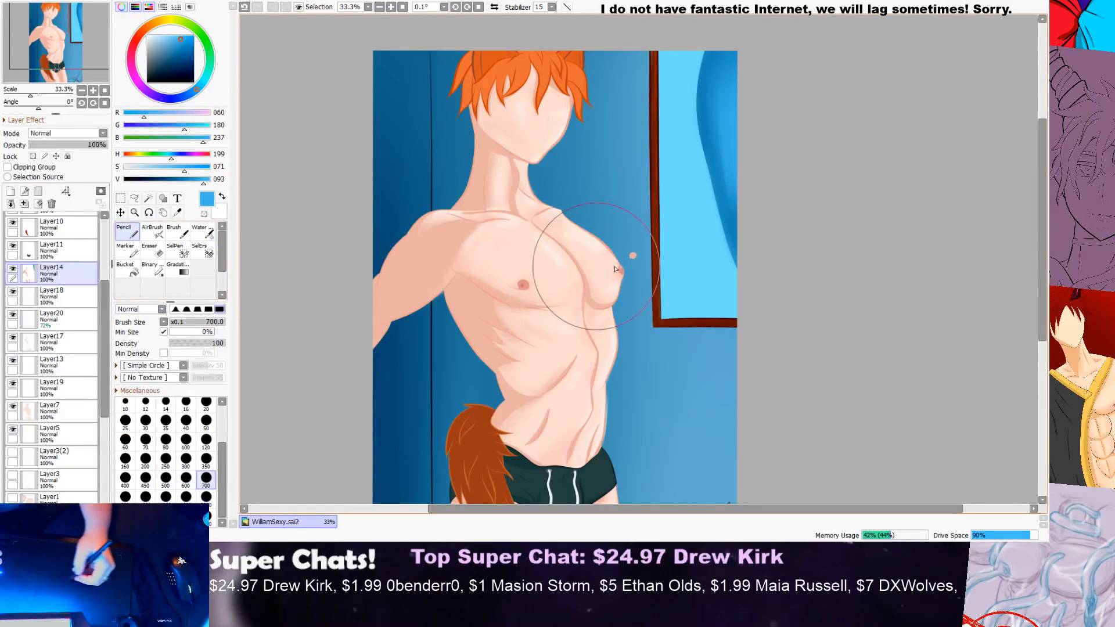
drag(218, 437, 221, 397)
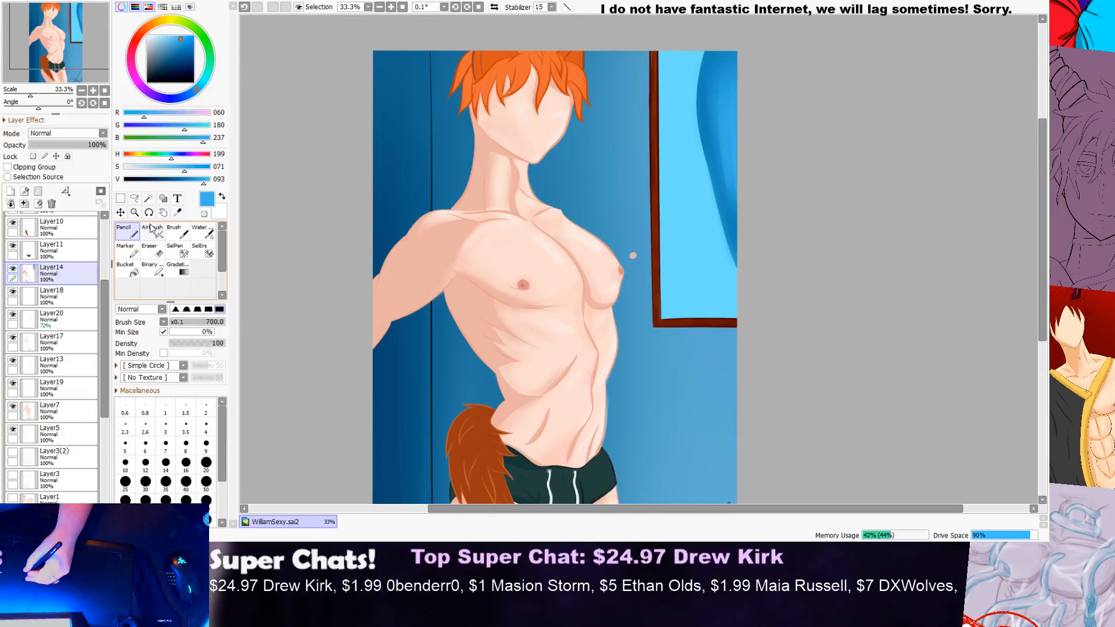
click(177, 198)
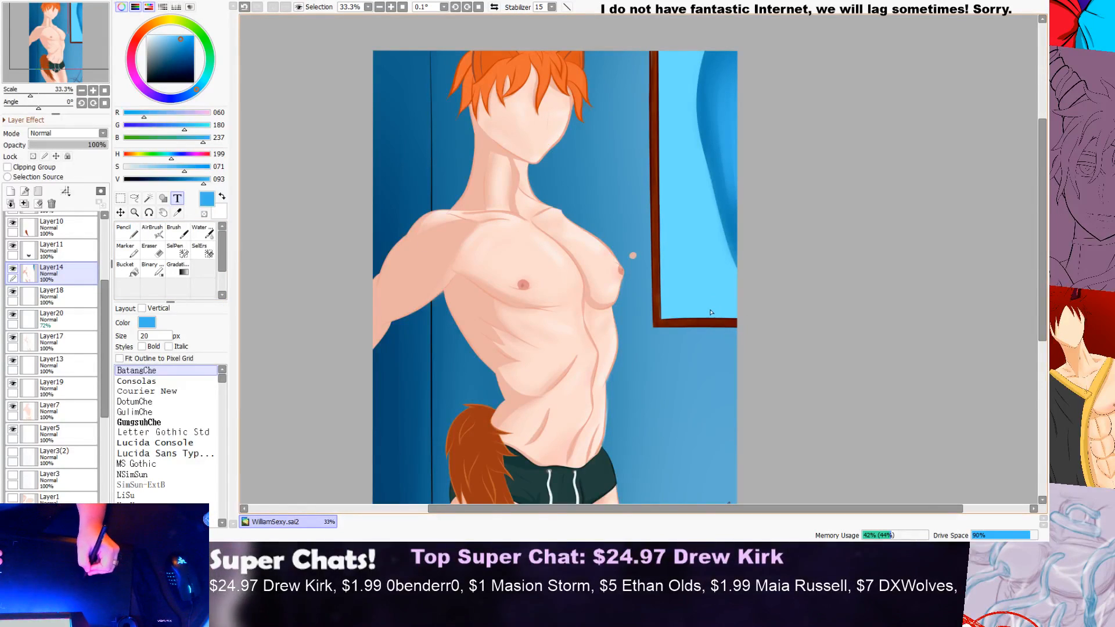
click(687, 308)
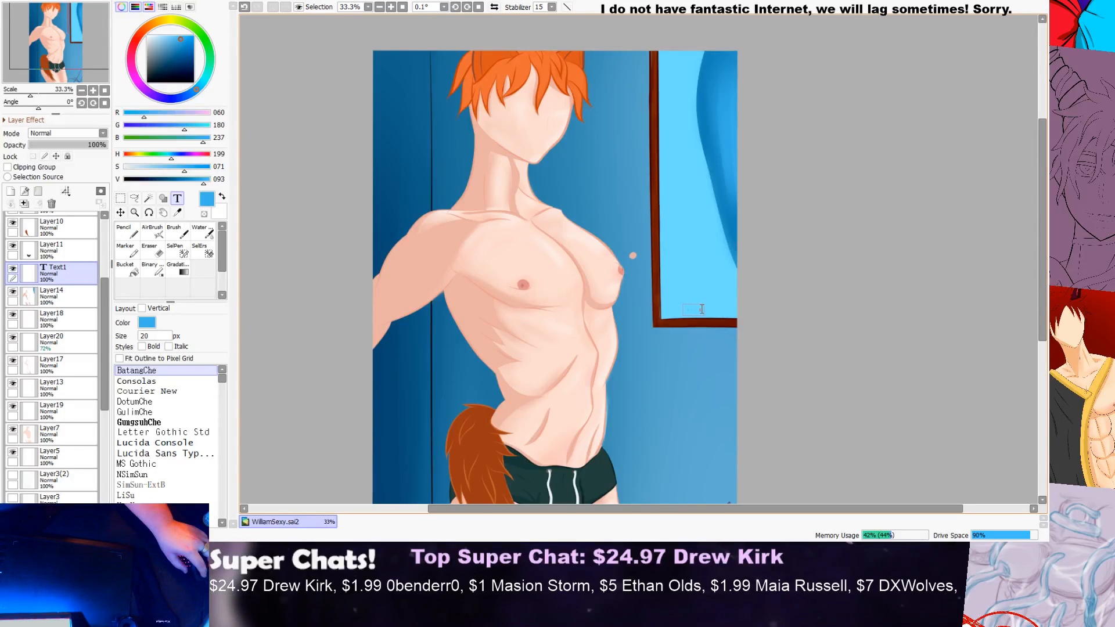
scroll(700, 314, up, 1)
scroll(699, 322, up, 12)
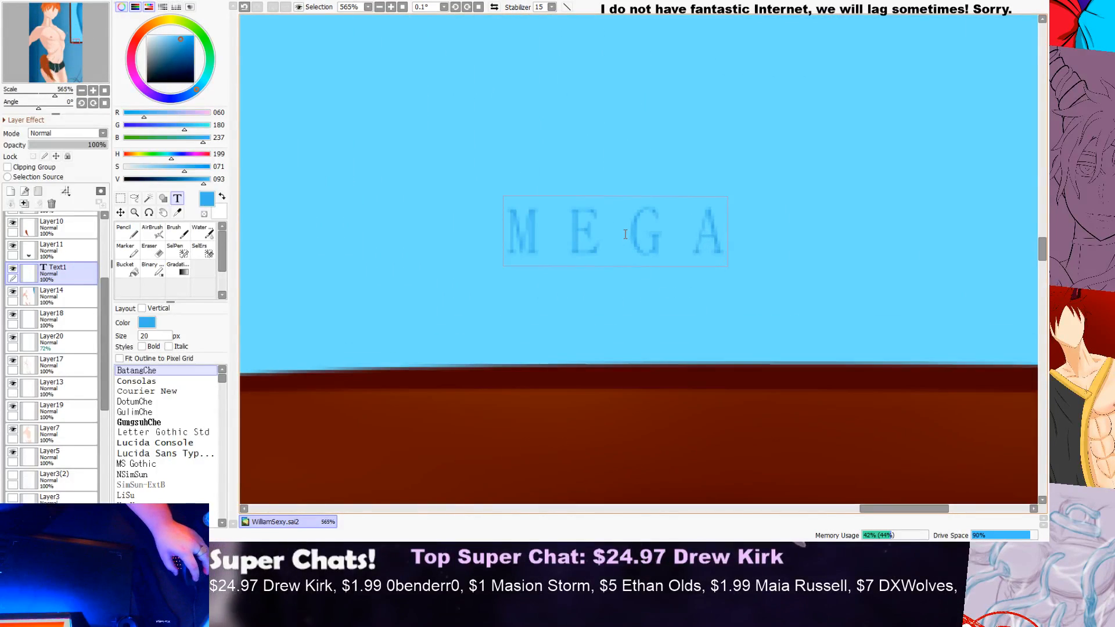
scroll(588, 234, up, 1)
Step: Select the whole MEGA text and change the drawing colour to black (R0, G0, B0)
click(594, 233)
click(671, 225)
click(747, 230)
drag(747, 232, 519, 234)
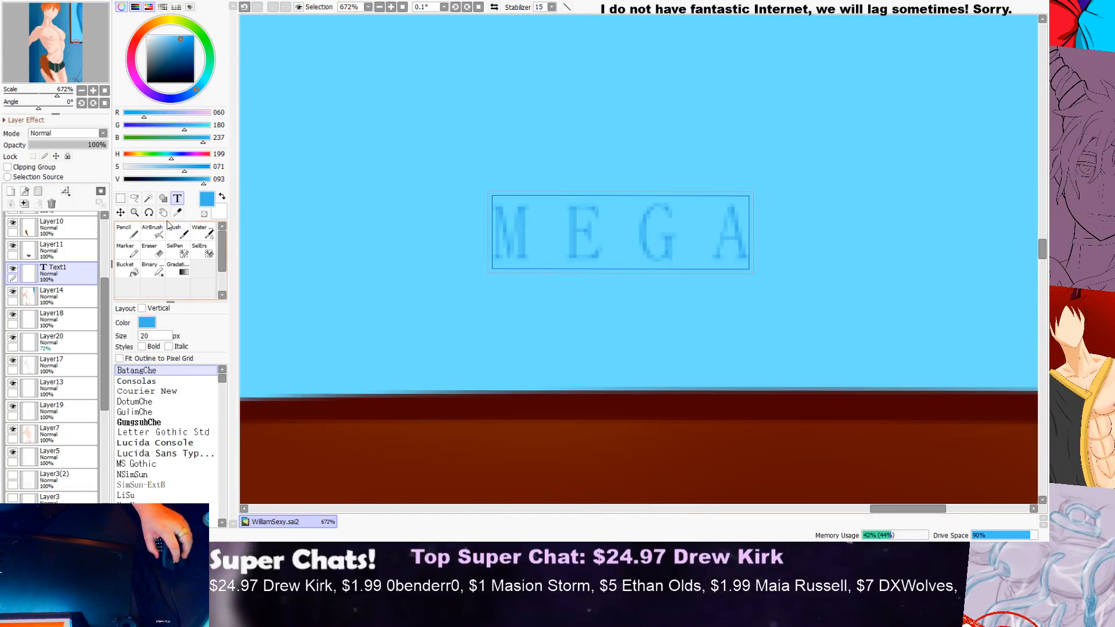
click(125, 232)
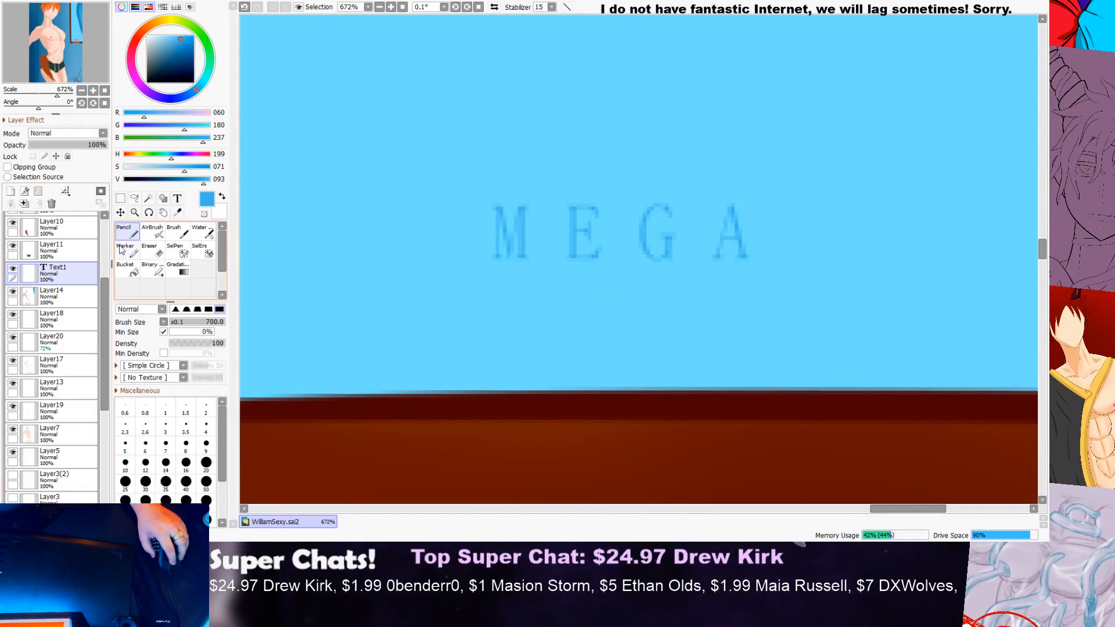
click(181, 237)
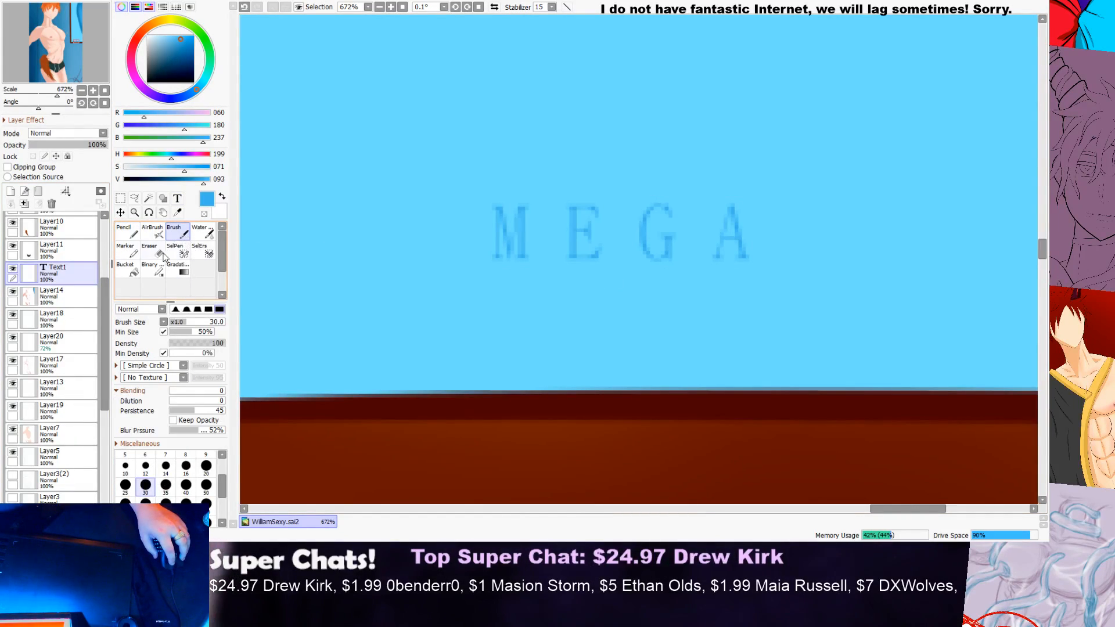
click(147, 82)
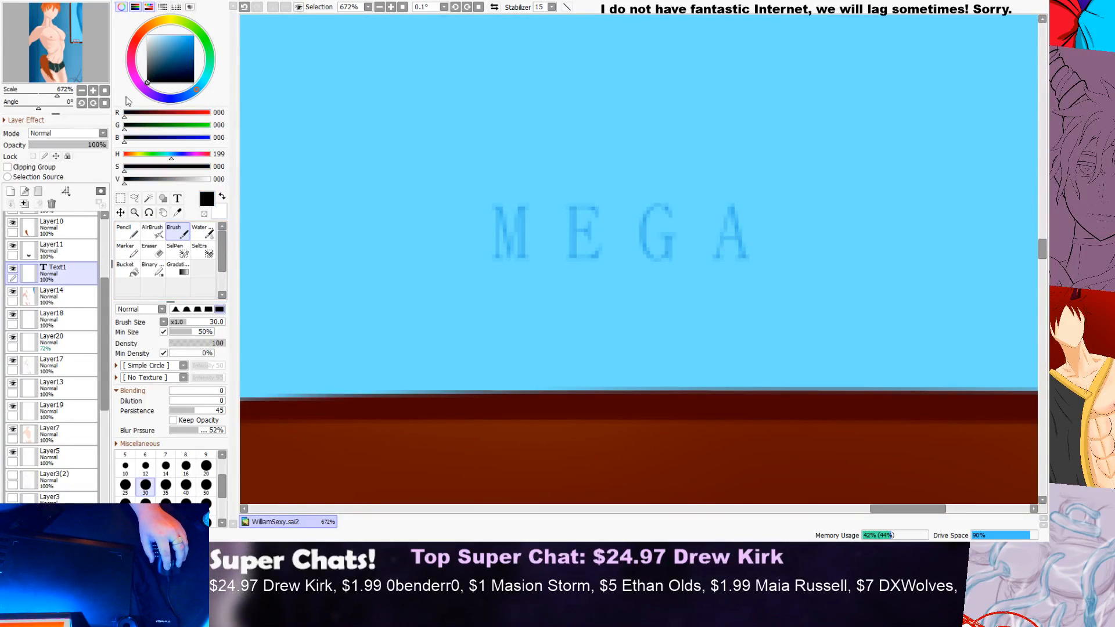
Step: Delete all the light blue MEGA lettering from the text layer and switch the text colour to black
click(177, 198)
click(660, 239)
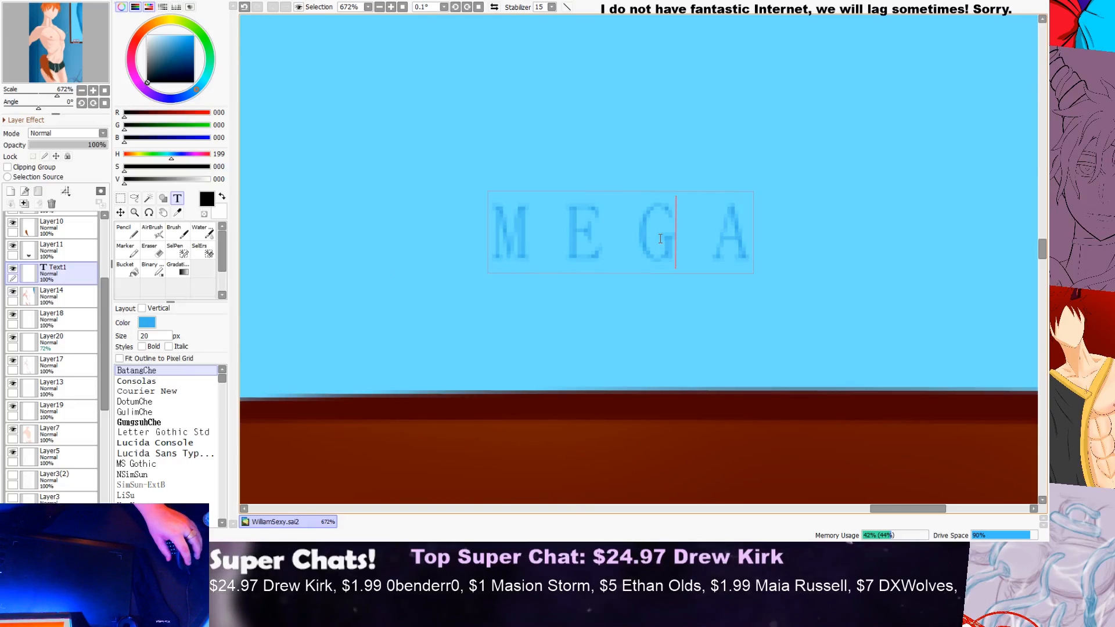
drag(739, 232, 565, 234)
click(528, 234)
click(602, 234)
drag(746, 234, 493, 260)
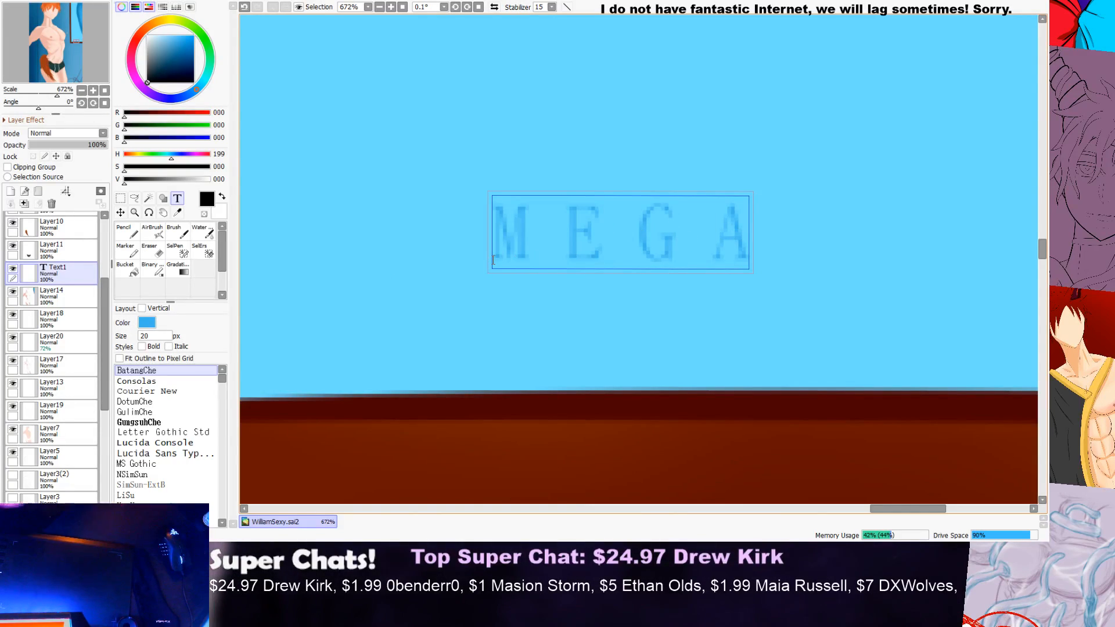
text(M E)
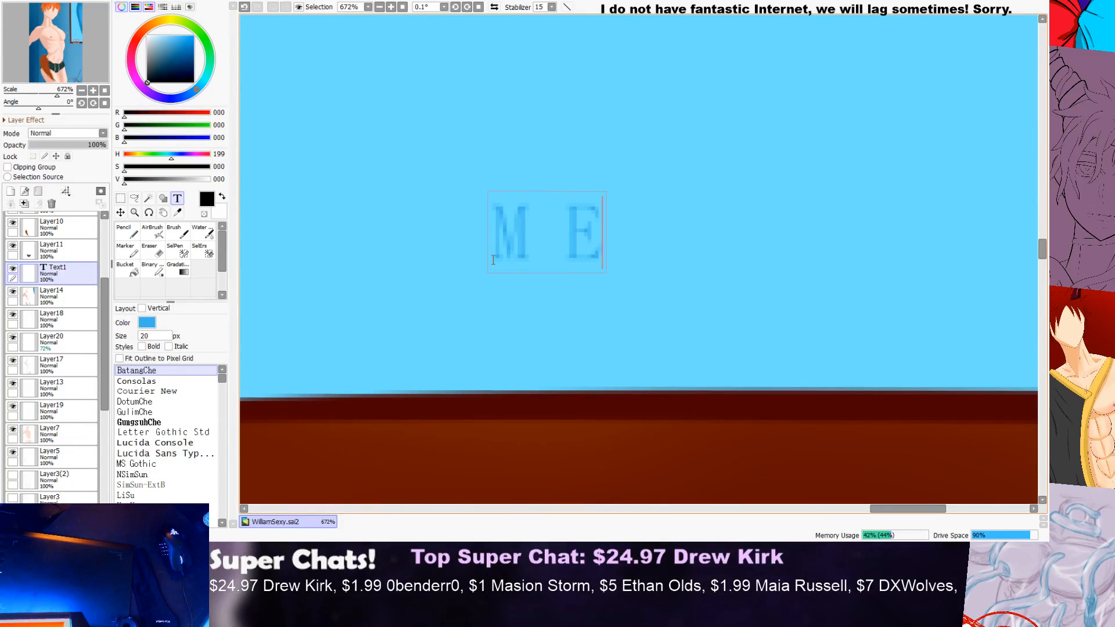
key(BackSpace)
key(BackSpace)
key(BackSpace)
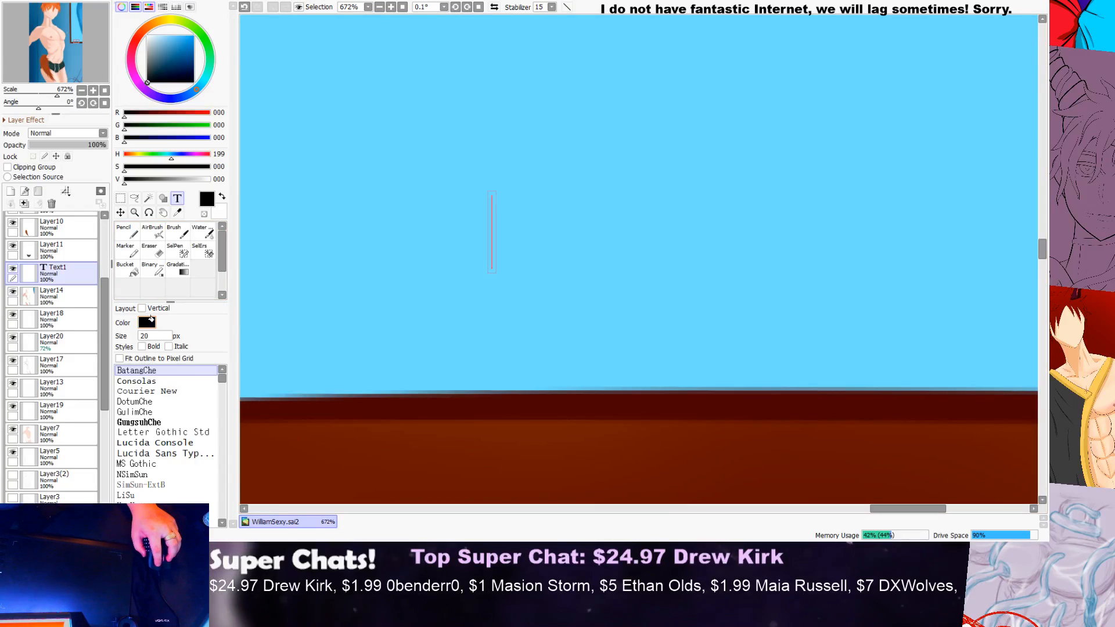
Step: Set the text to bold at 200 px and re-enter "MEGA" on the text layer in black
click(157, 336)
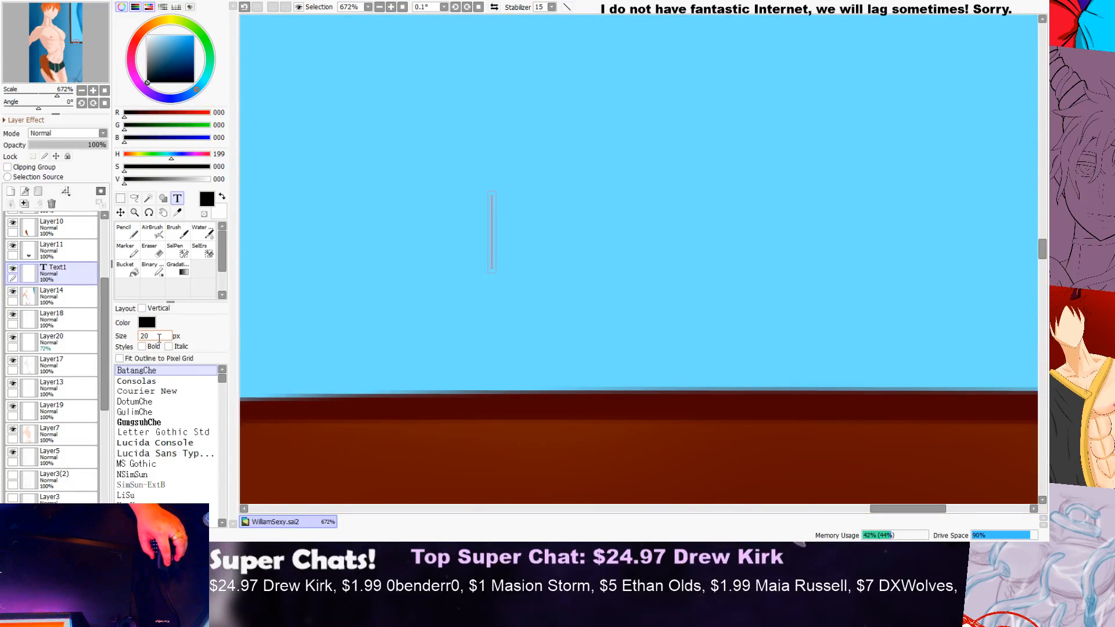
click(142, 347)
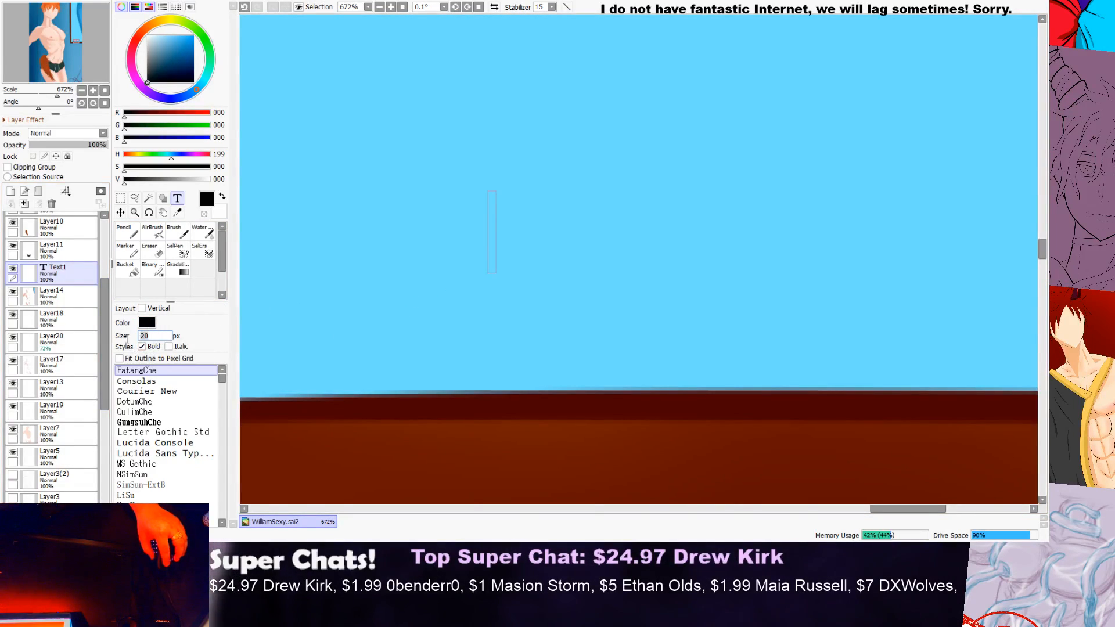
text(200)
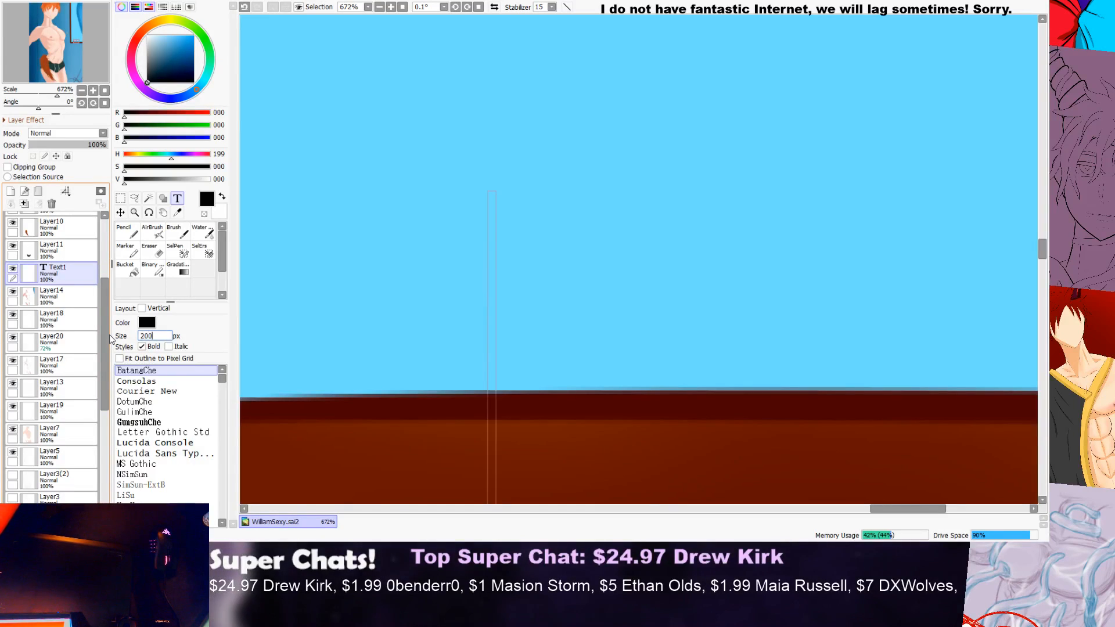
scroll(418, 349, down, 12)
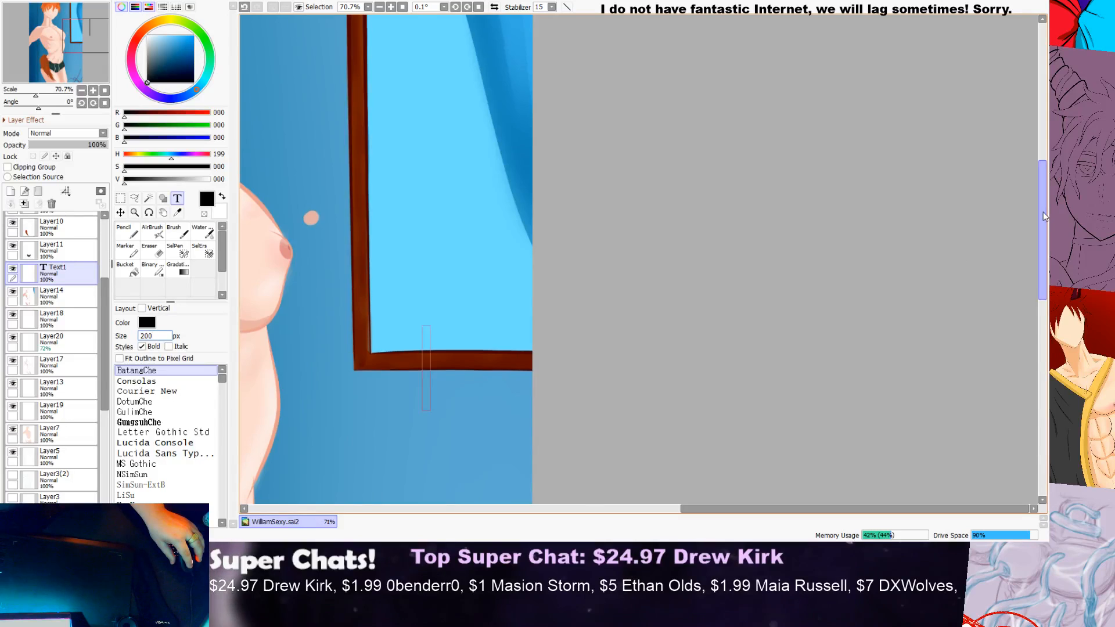
scroll(1017, 240, down, 2)
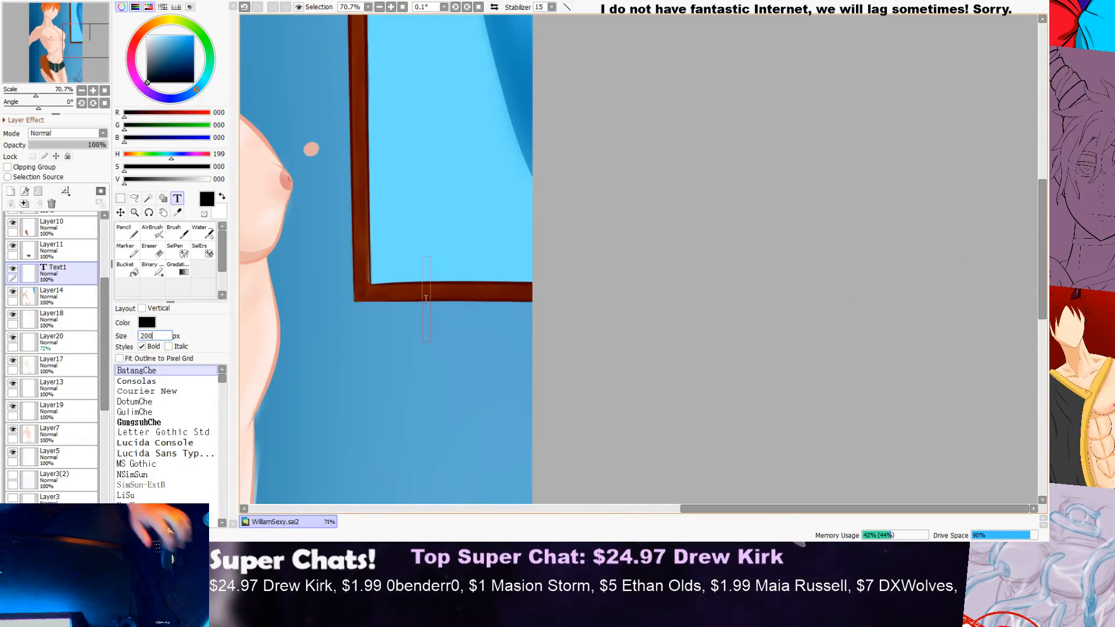
text(M)
key(BackSpace)
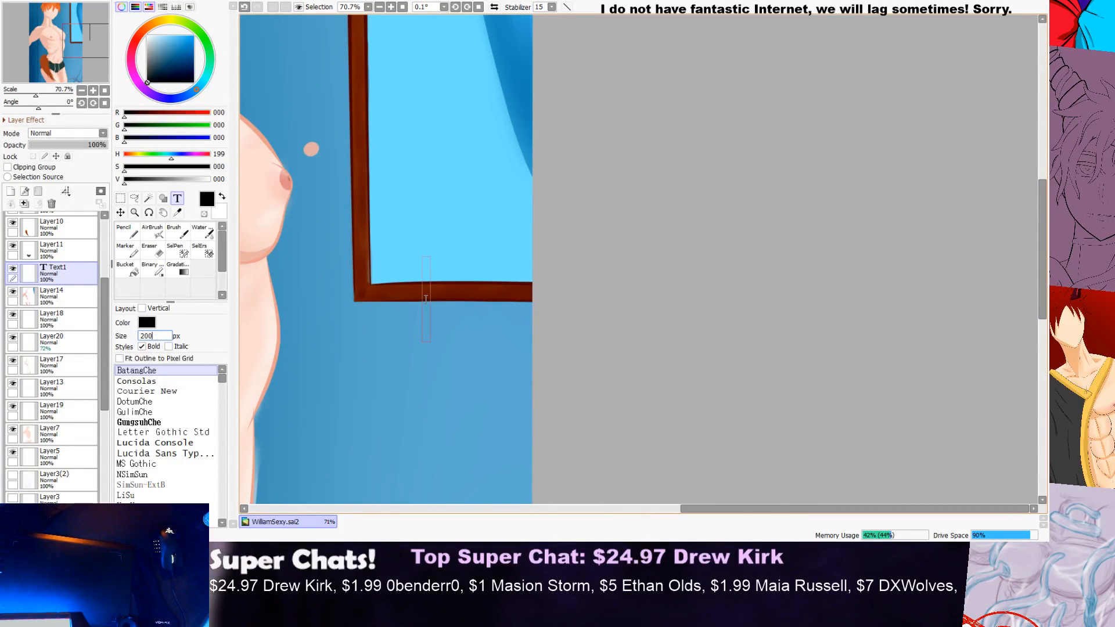
key(Return)
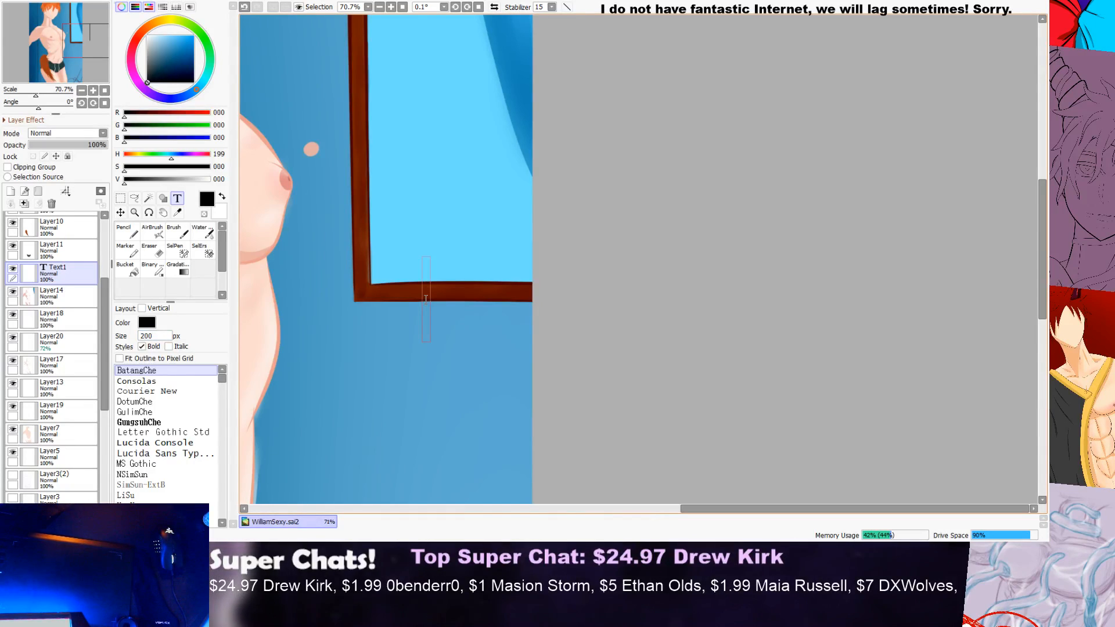
text(ME)
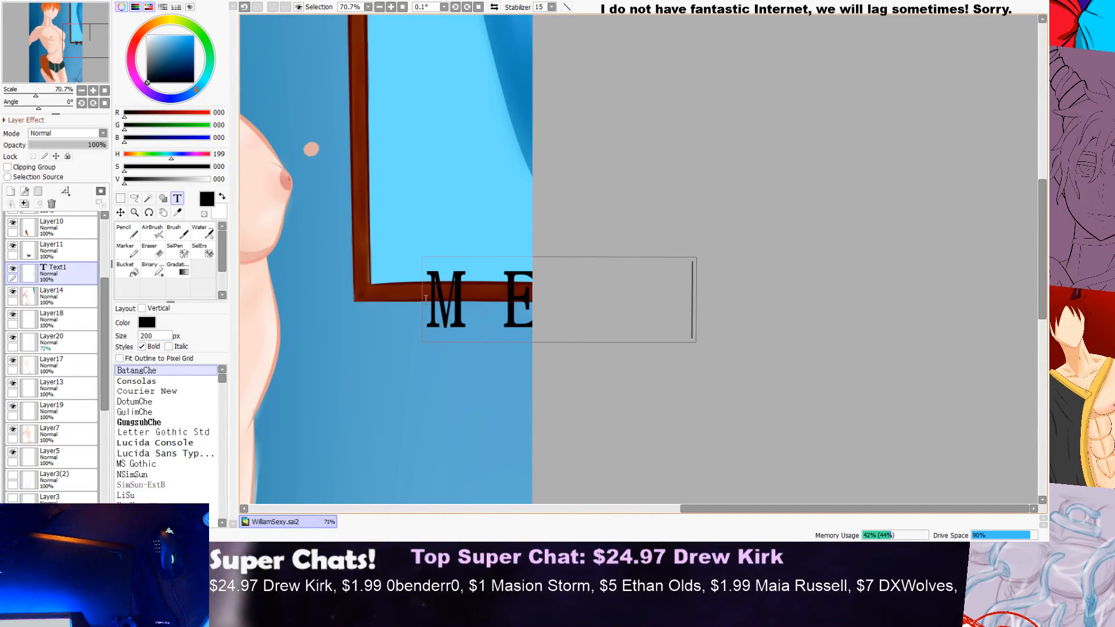
Step: Try to reposition the large MEGA lettering with the Move tool and undo the move
click(126, 232)
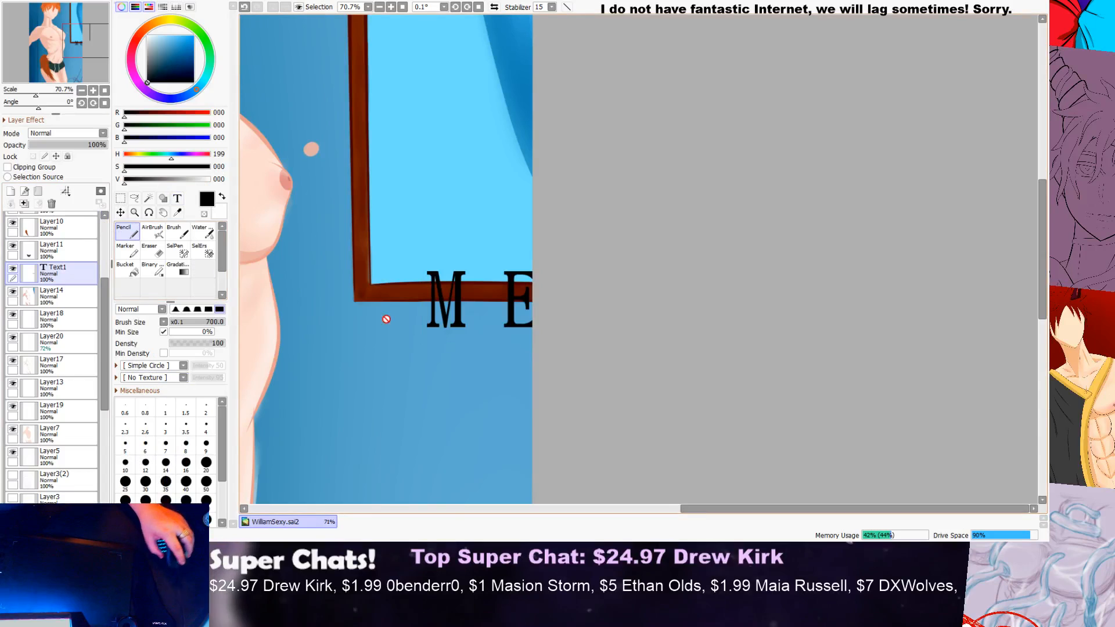
click(121, 214)
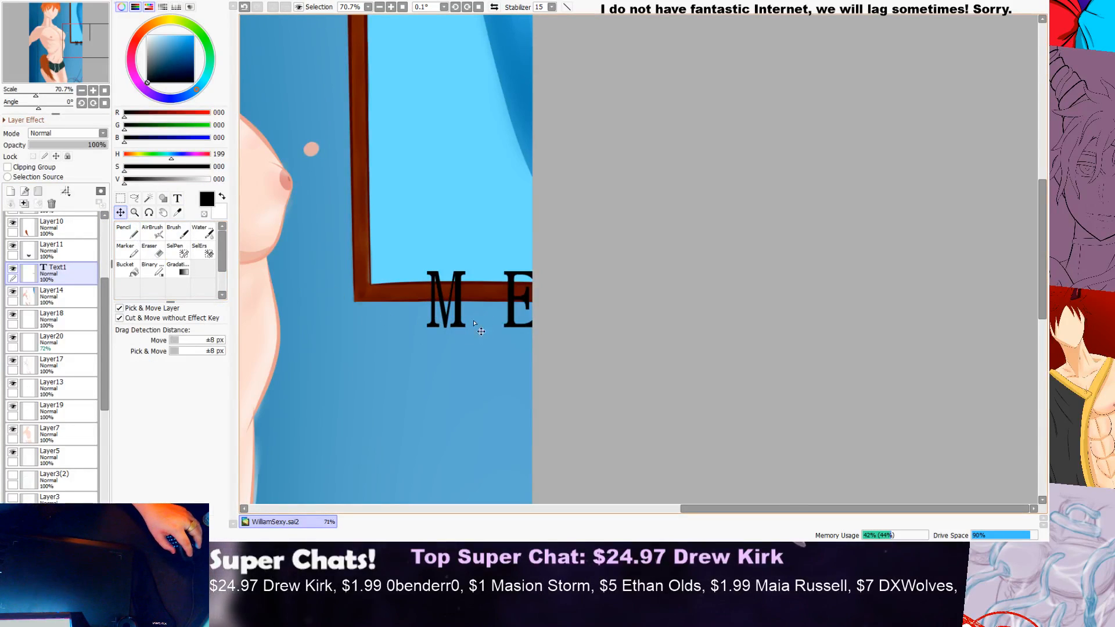
drag(473, 315, 464, 313)
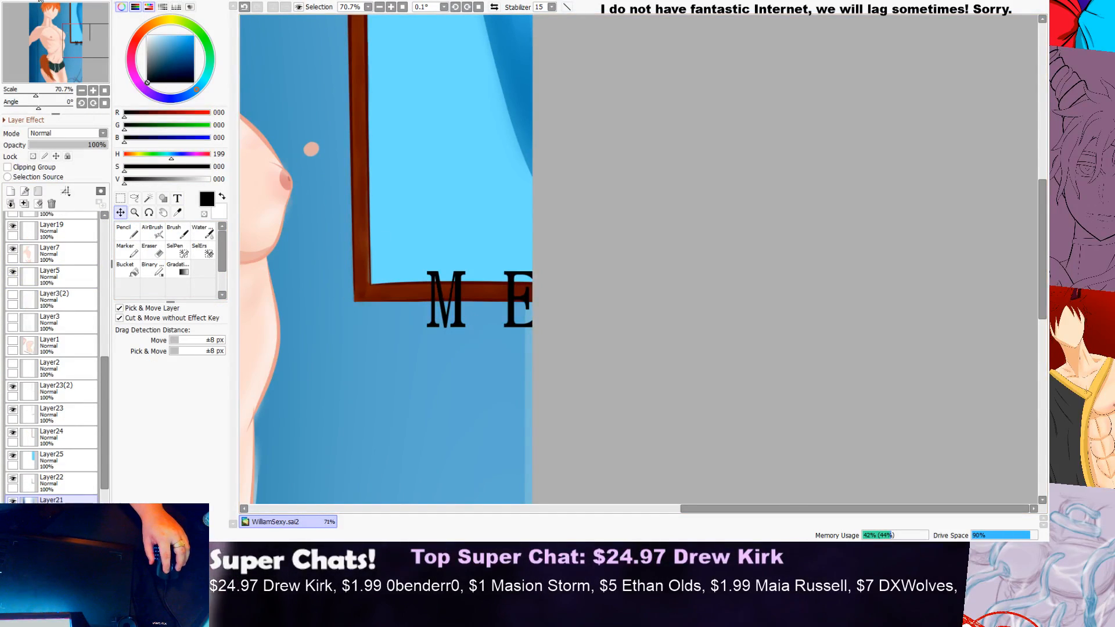
key(ctrl+z)
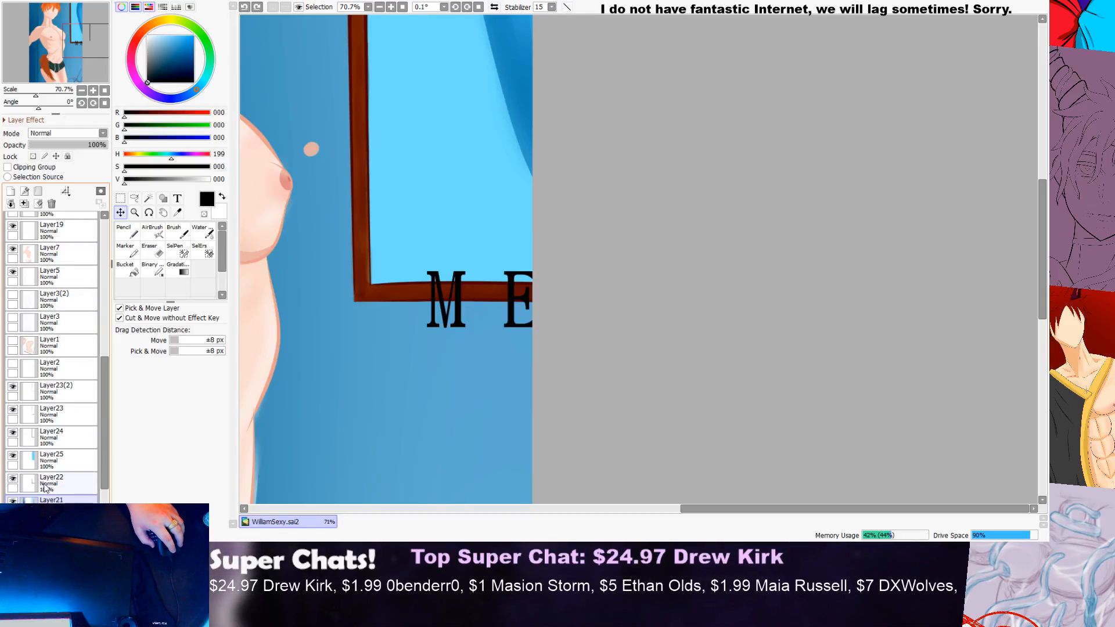
Step: Select the Text1 layer, try again to move the lettering away from the canvas edge, and undo the move
scroll(48, 465, up, 5)
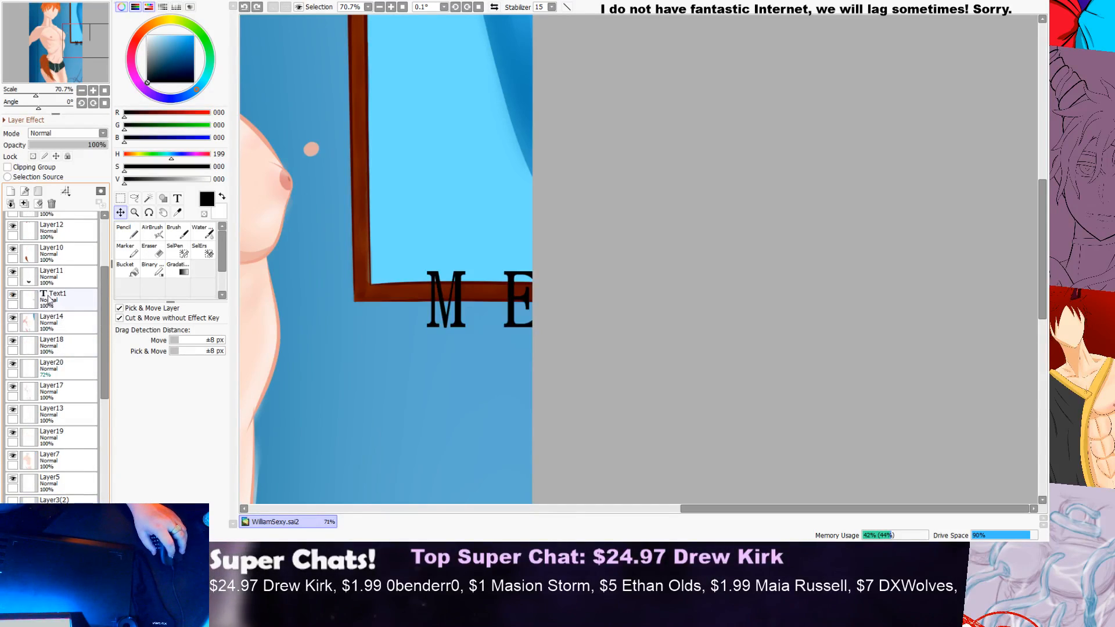
click(50, 300)
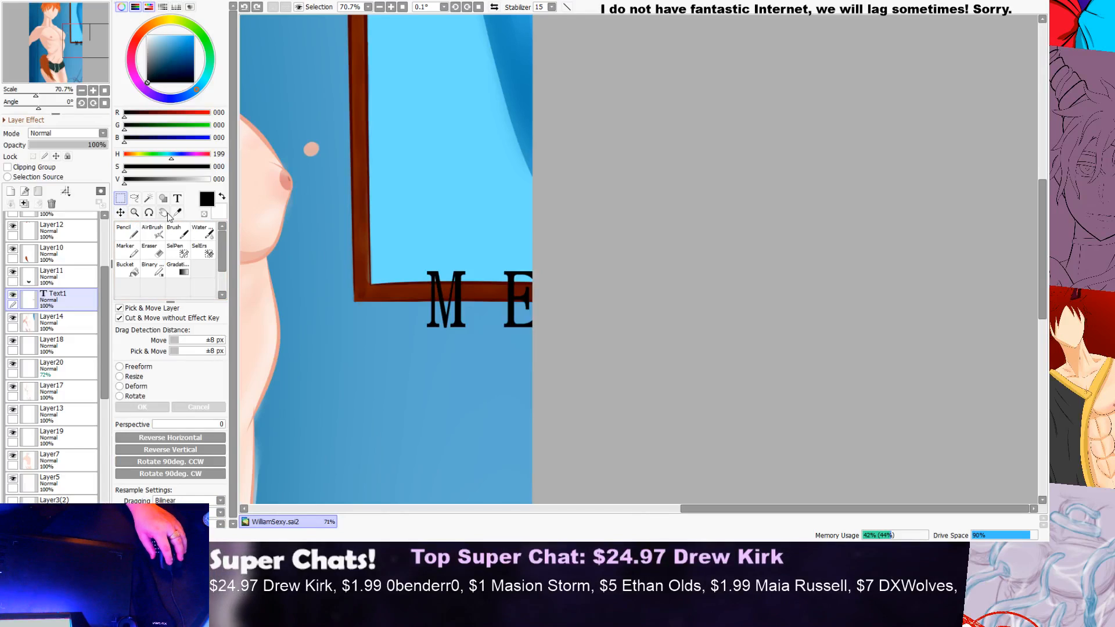
click(127, 231)
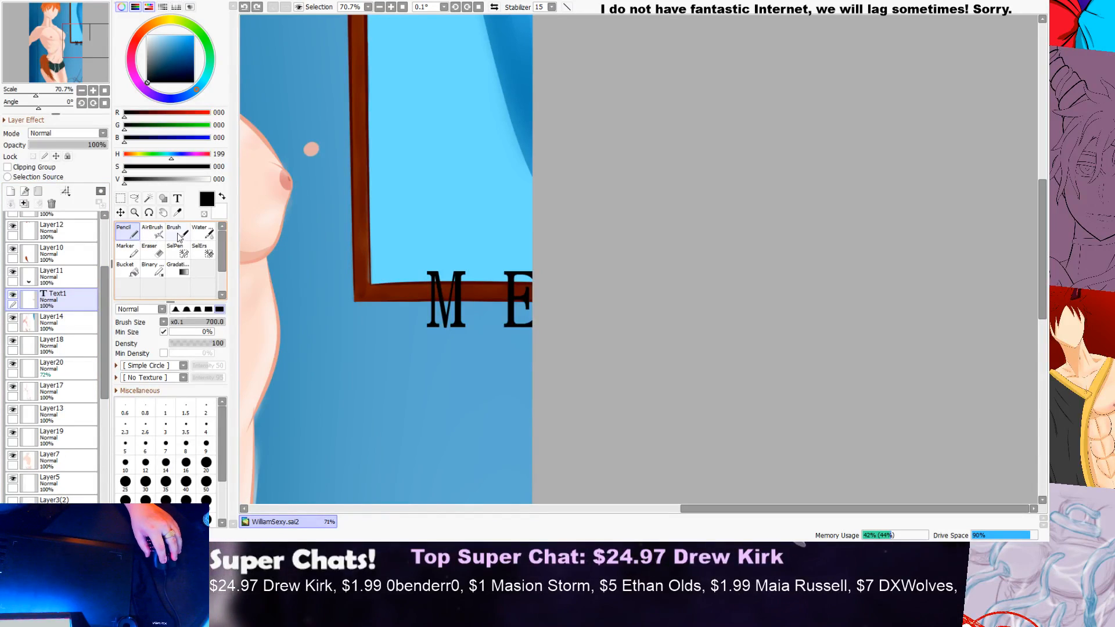
click(177, 199)
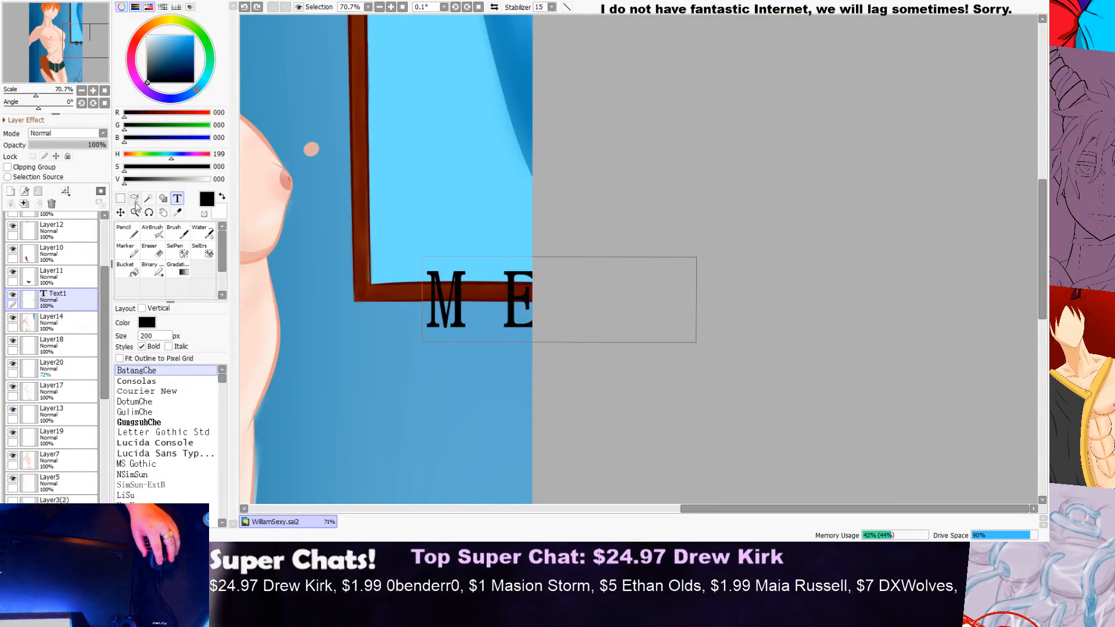
click(121, 212)
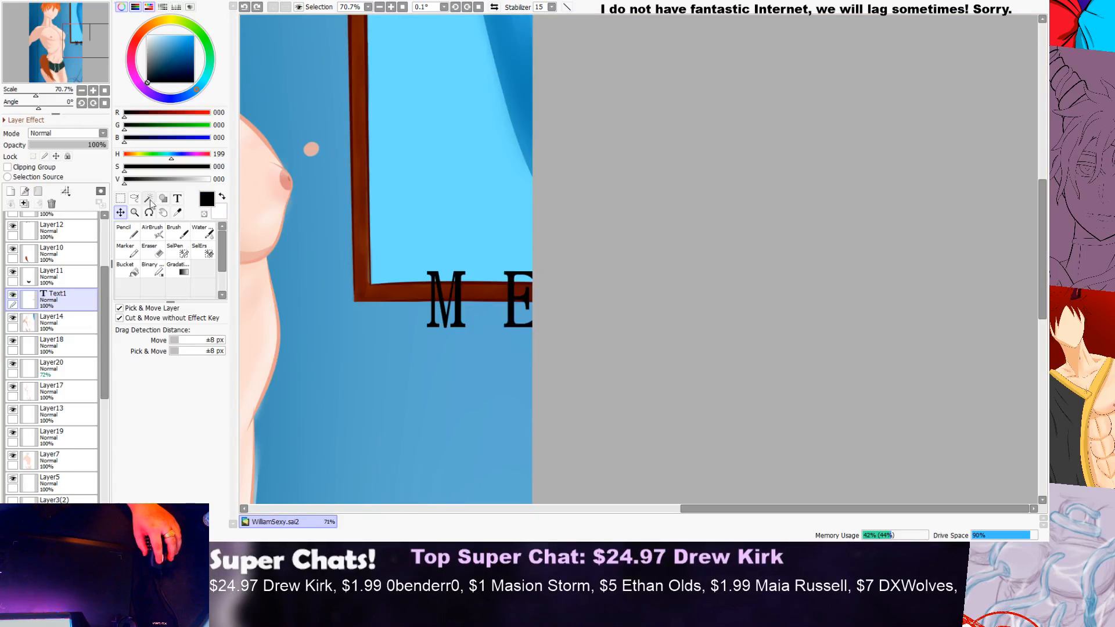
drag(468, 332, 315, 297)
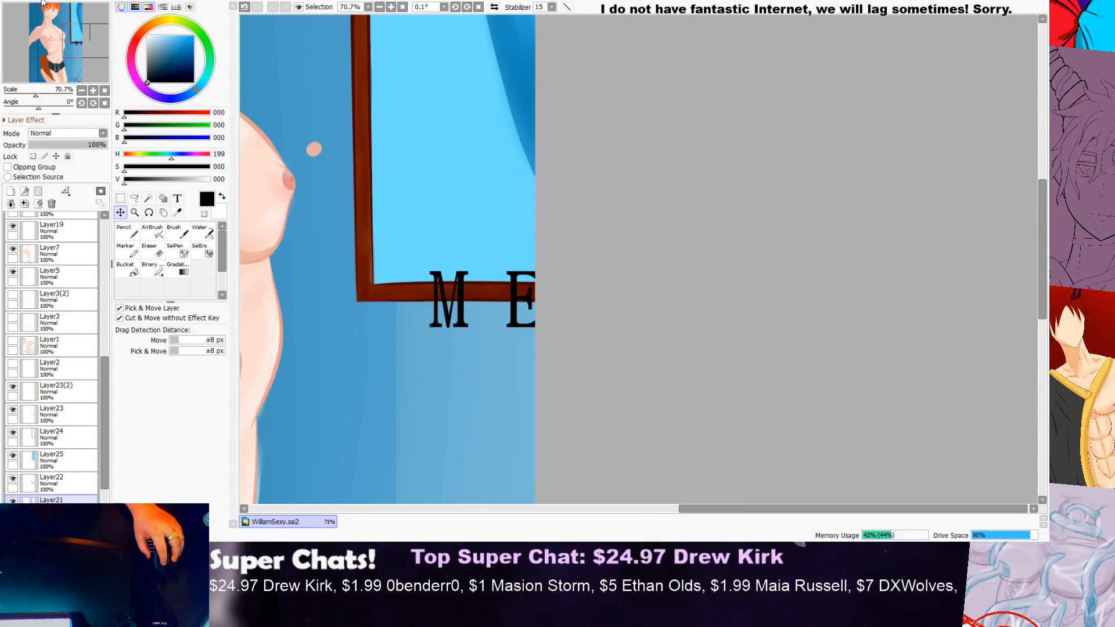
key(ctrl+z)
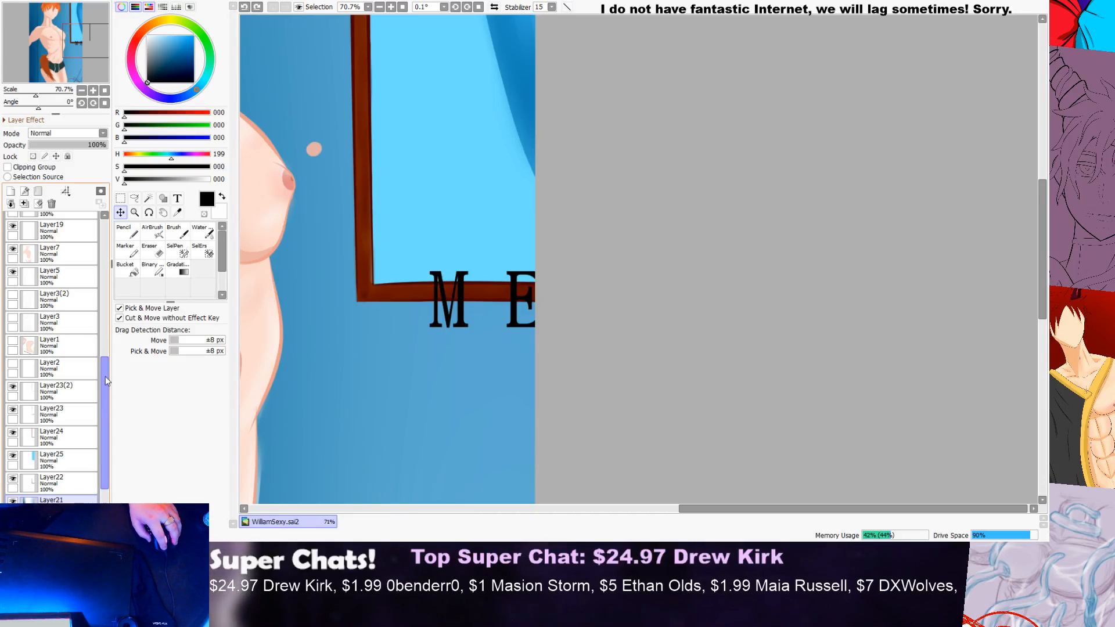
Step: Select the Text1 layer and move the MEGA lettering up into the pane, just above the brown frame's lower bar
click(105, 324)
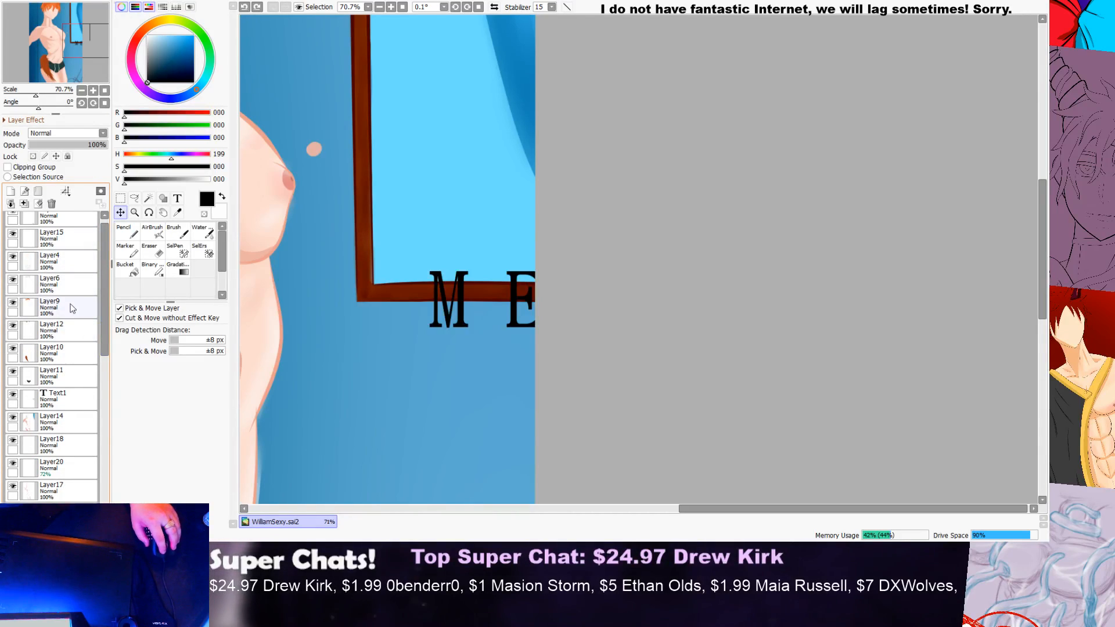
click(56, 394)
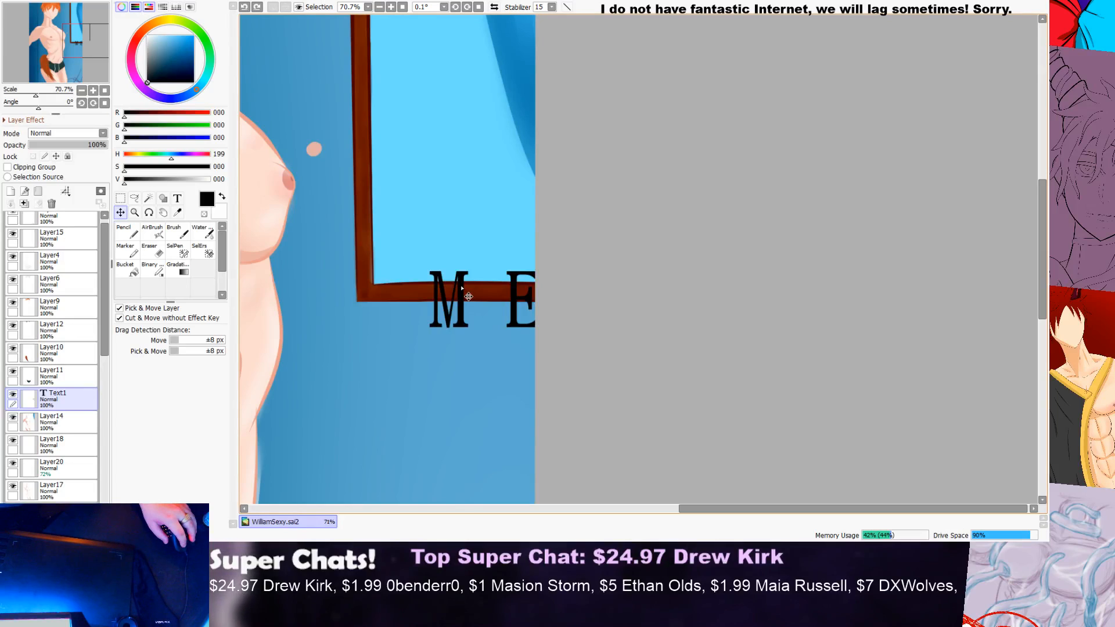
drag(462, 302, 472, 258)
Step: Hide Layer25, which holds the window's light blue pane
scroll(472, 258, down, 3)
scroll(472, 258, down, 1)
click(13, 410)
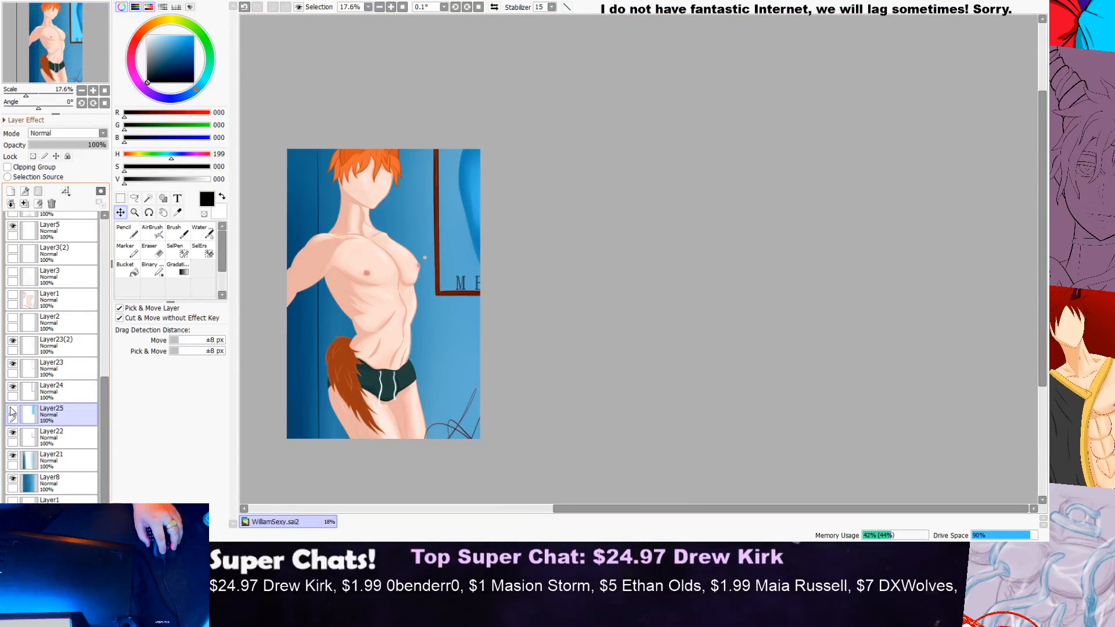
Step: Toggle Layer25 and leave it shown, so the window's light blue pane is back in the picture
click(13, 411)
click(13, 411)
click(12, 411)
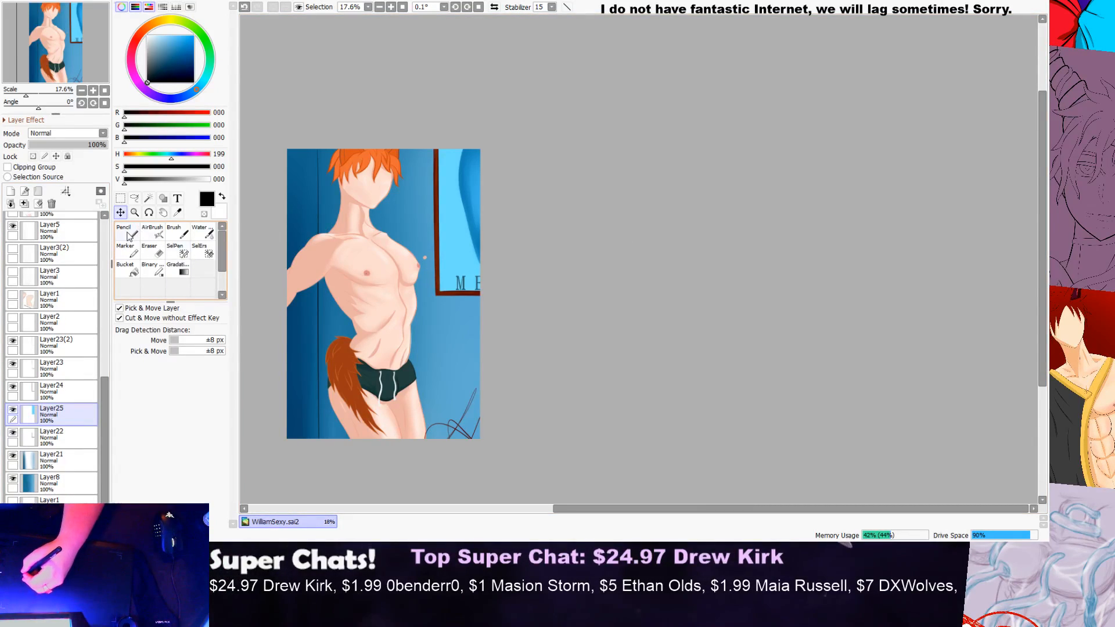
Step: On Layer14, try a watercolor brush stroke in very dark blue (RGB 0, 19, 34) down the window pane and undo it
key(n)
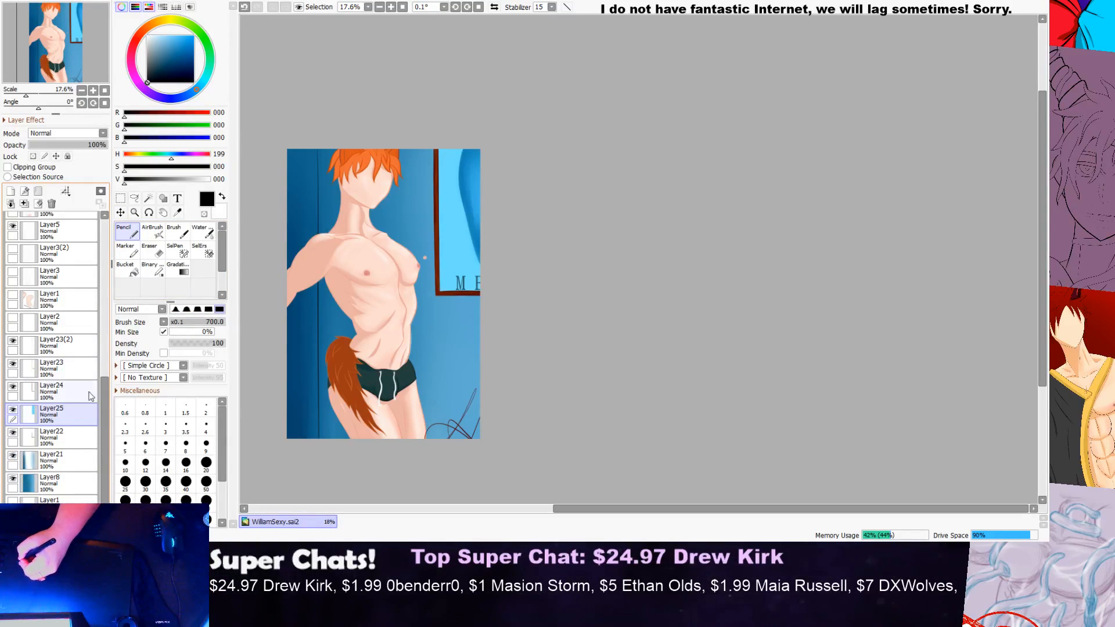
drag(107, 397, 107, 296)
click(82, 302)
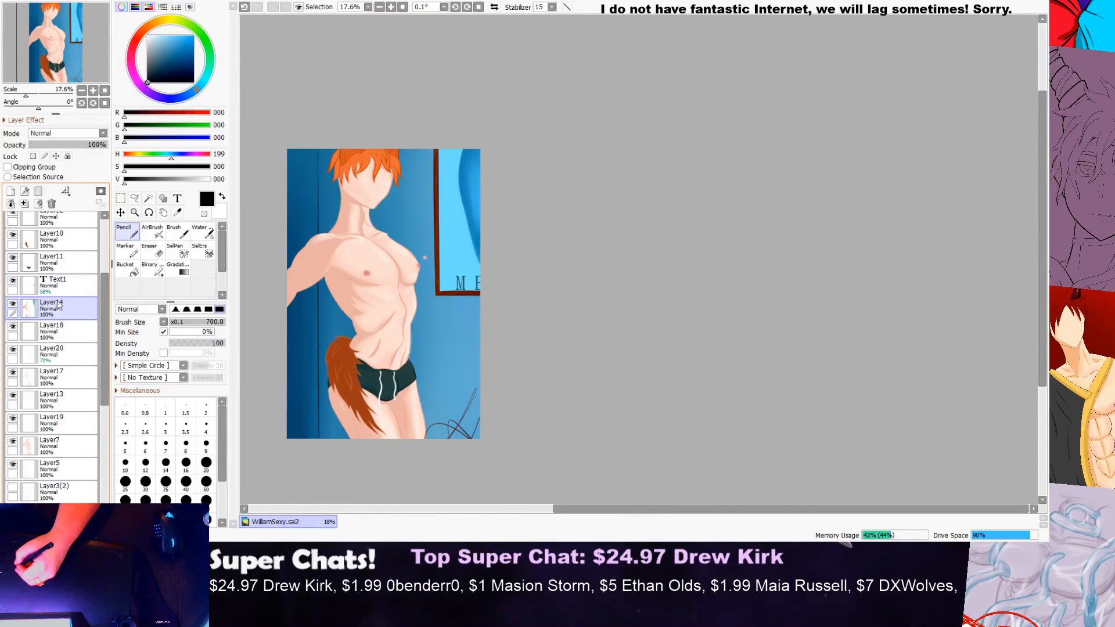
click(202, 232)
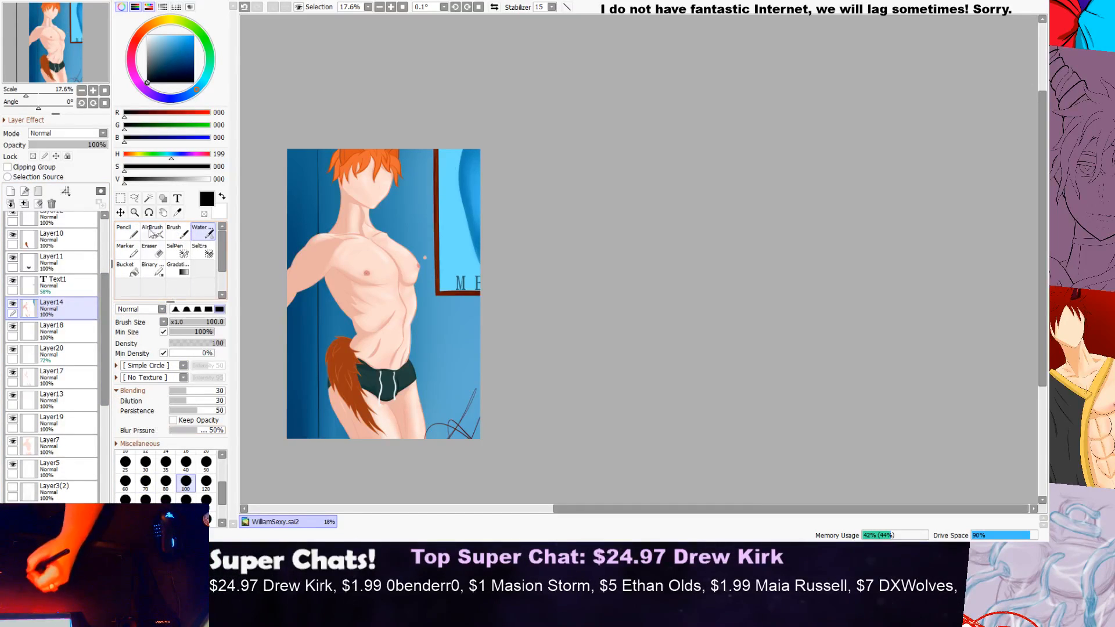
drag(161, 63, 157, 76)
drag(470, 139, 465, 223)
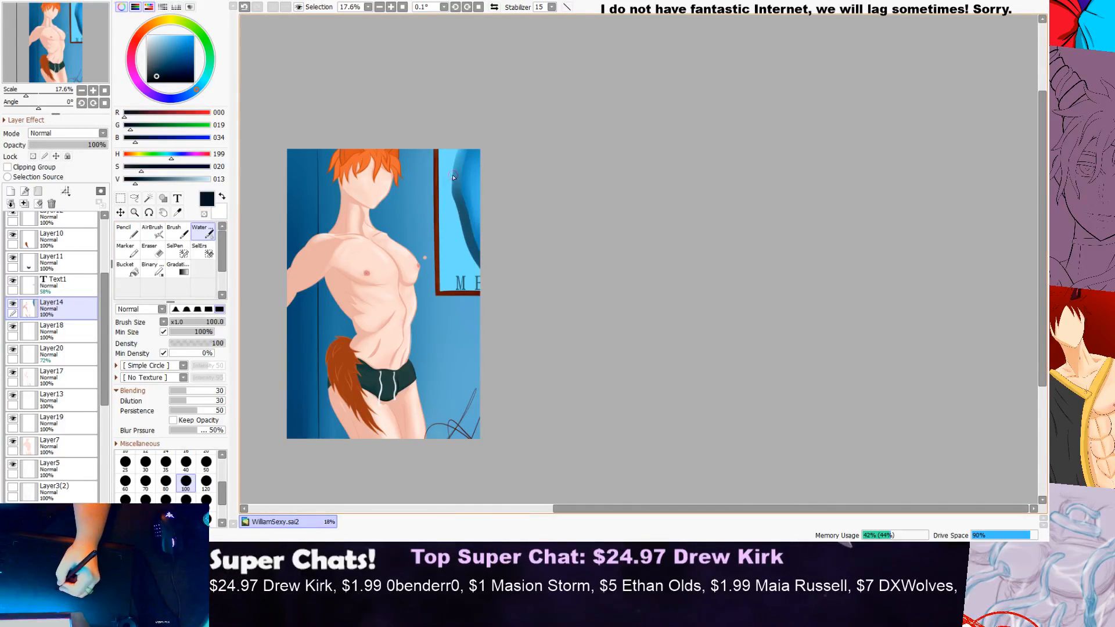
key(ctrl+z)
Step: Add a new layer beneath Layer14 and paint dark blue watercolor shading along the curved shape in the window pane, undoing the first stroke
click(37, 191)
mouse_move(466, 145)
mouse_down()
mouse_move(467, 227)
mouse_move(487, 269)
mouse_up()
key(ctrl+z)
mouse_move(465, 143)
mouse_down()
mouse_move(467, 222)
mouse_move(492, 289)
mouse_move(464, 141)
mouse_move(465, 235)
mouse_up()
mouse_move(463, 195)
mouse_down()
mouse_move(464, 241)
mouse_move(482, 266)
mouse_up()
mouse_move(458, 151)
mouse_down()
mouse_move(486, 277)
mouse_move(476, 284)
mouse_up()
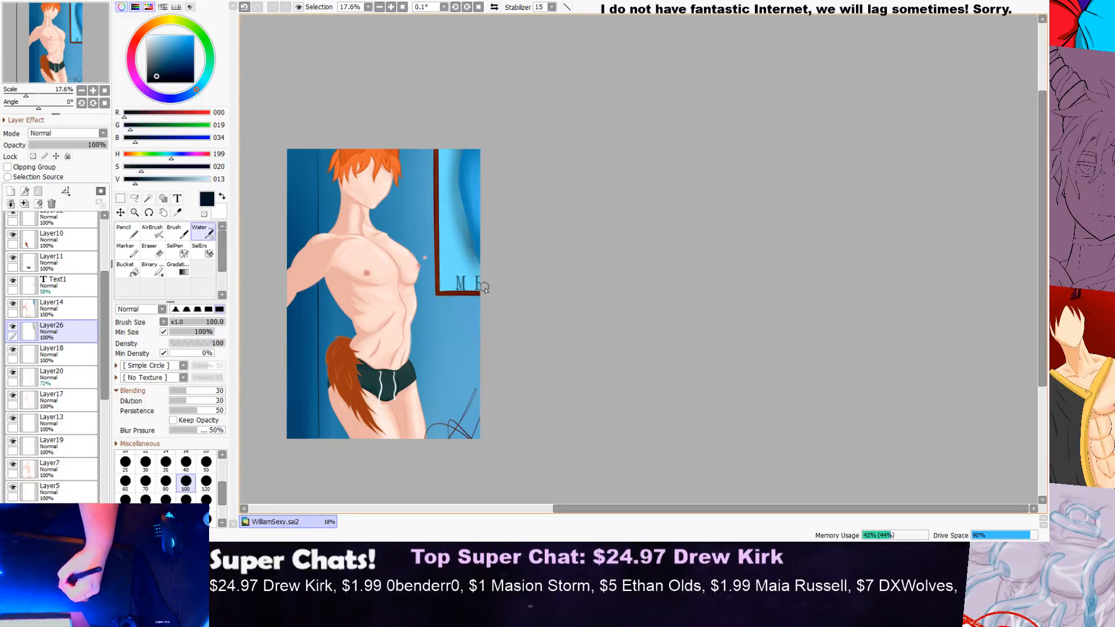
Step: Lower the opacity of Layer26, which holds the new pane shading, to 29%
scroll(469, 253, down, 2)
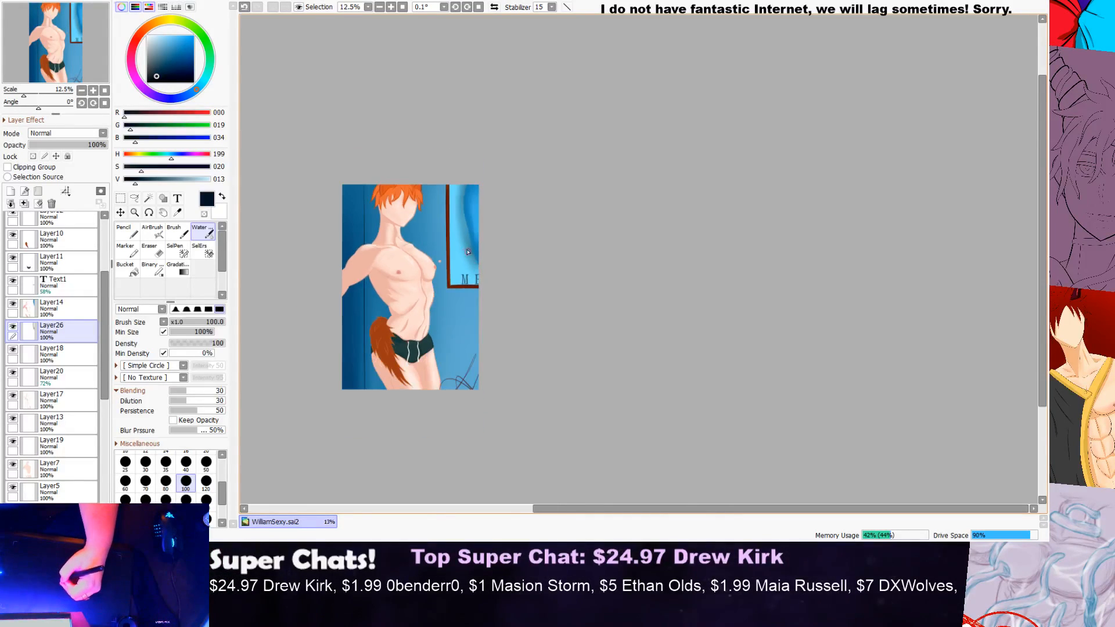
scroll(381, 237, up, 2)
drag(88, 145, 52, 148)
scroll(515, 150, down, 2)
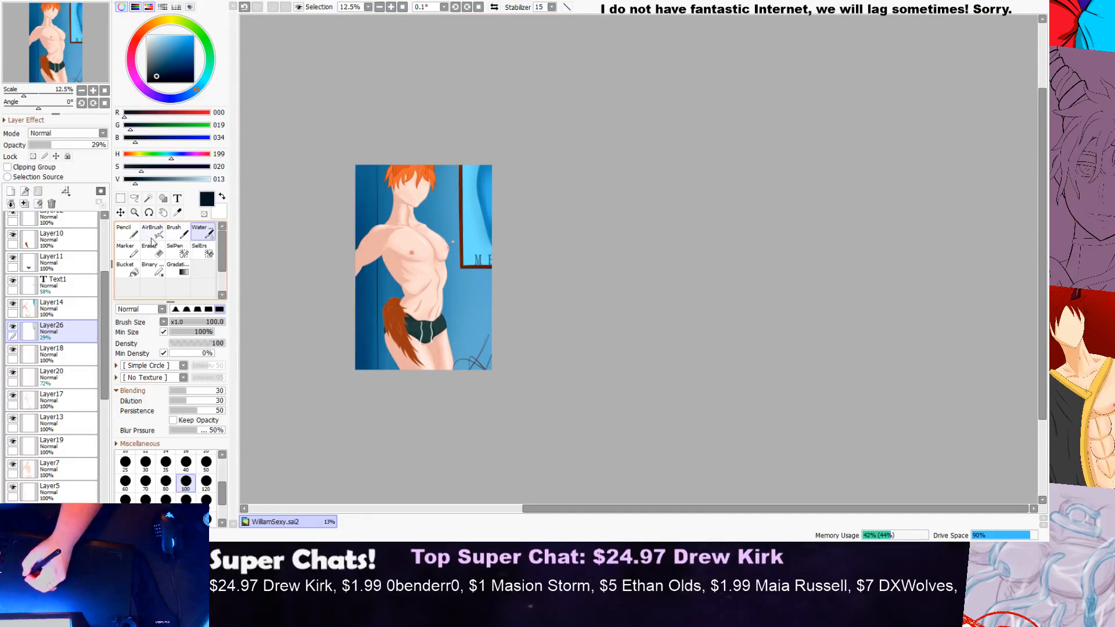
Step: Examine the whole illustration at several magnifications, from the head and framed pane down to the empty wall below the frame
click(125, 231)
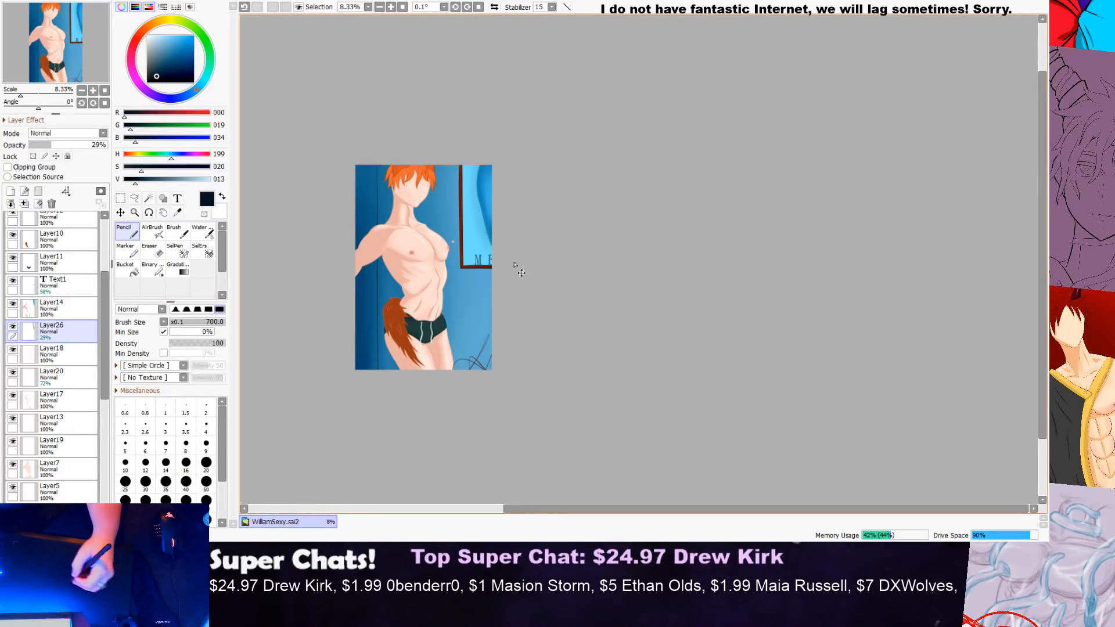
scroll(494, 263, down, 1)
scroll(395, 257, up, 3)
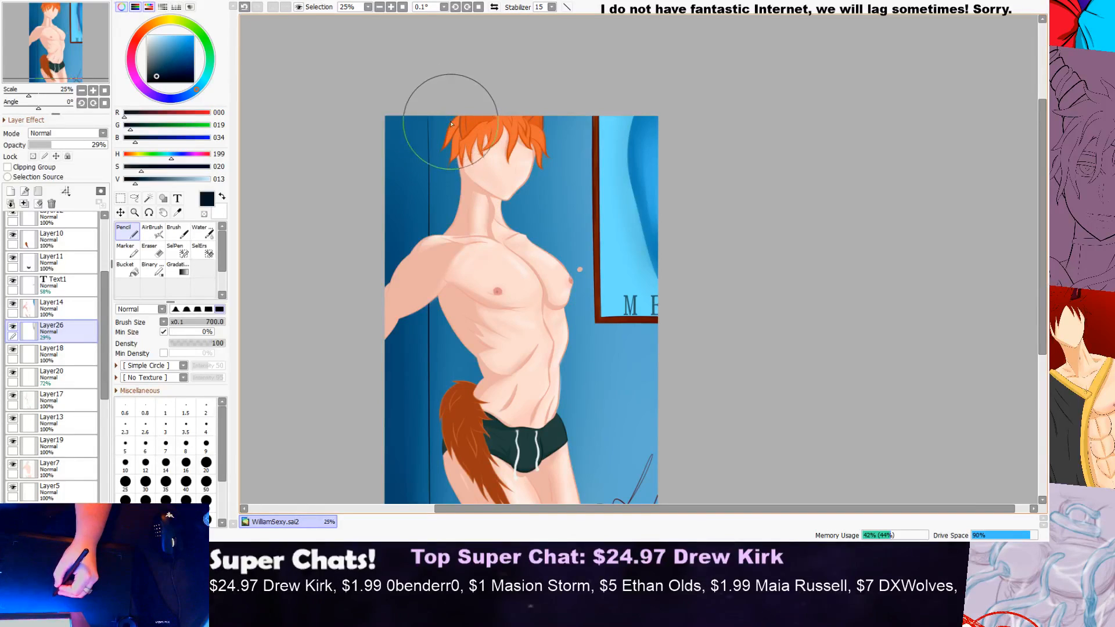
scroll(478, 140, down, 1)
scroll(331, 256, up, 1)
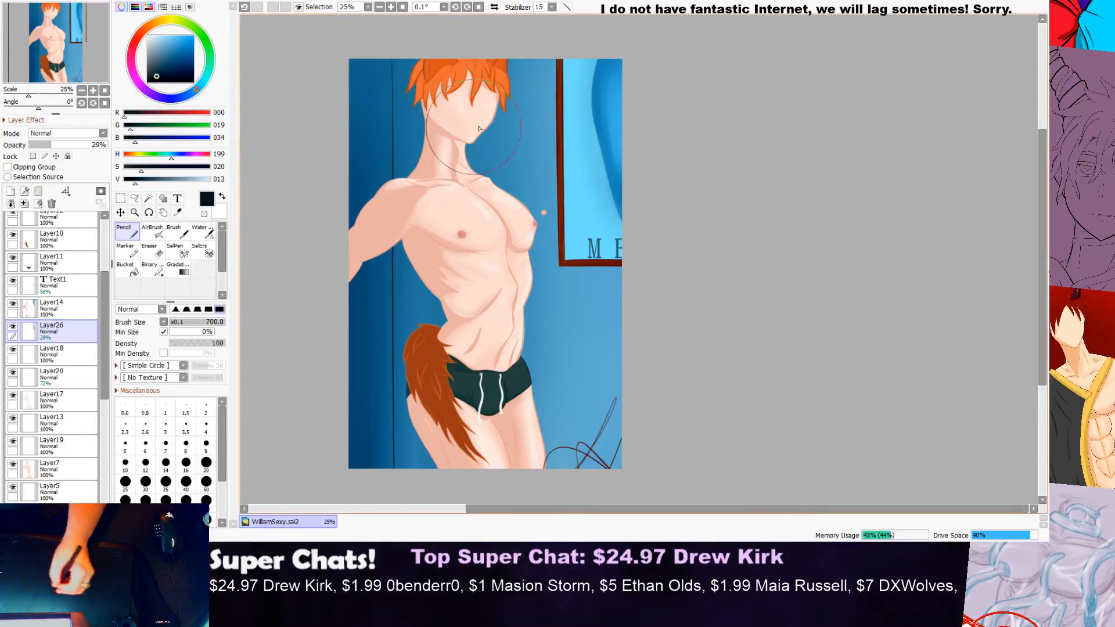
scroll(562, 115, down, 1)
scroll(575, 112, down, 1)
scroll(841, 112, up, 1)
mouse_move(1043, 152)
mouse_down()
mouse_move(1039, 57)
mouse_move(1030, 119)
mouse_up()
scroll(543, 120, up, 2)
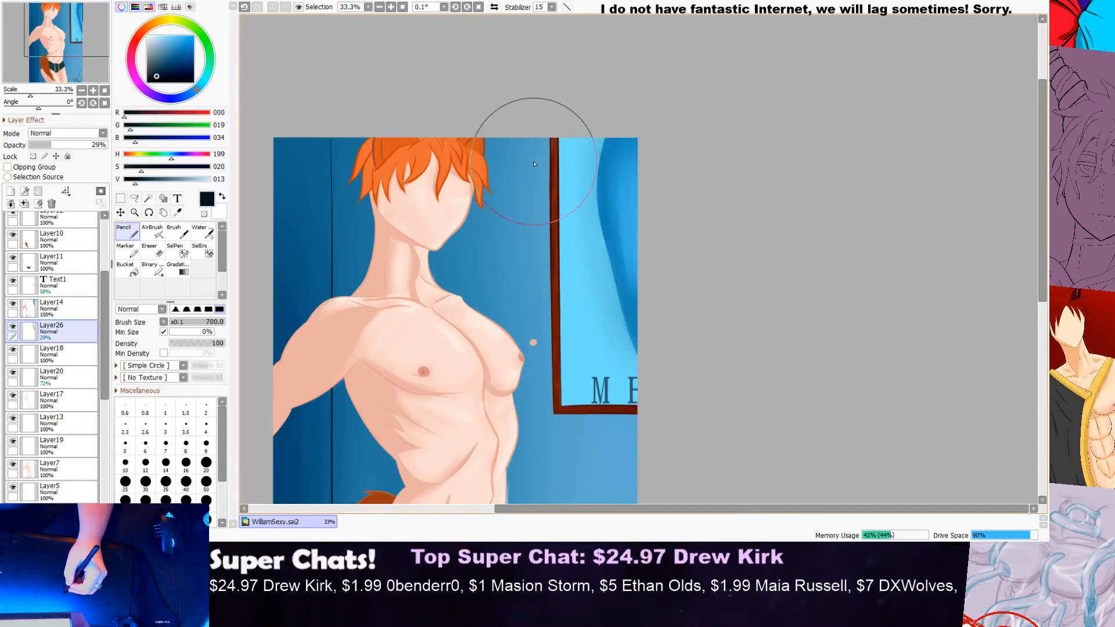
scroll(558, 153, down, 2)
scroll(543, 319, up, 2)
scroll(511, 326, down, 1)
scroll(512, 325, down, 1)
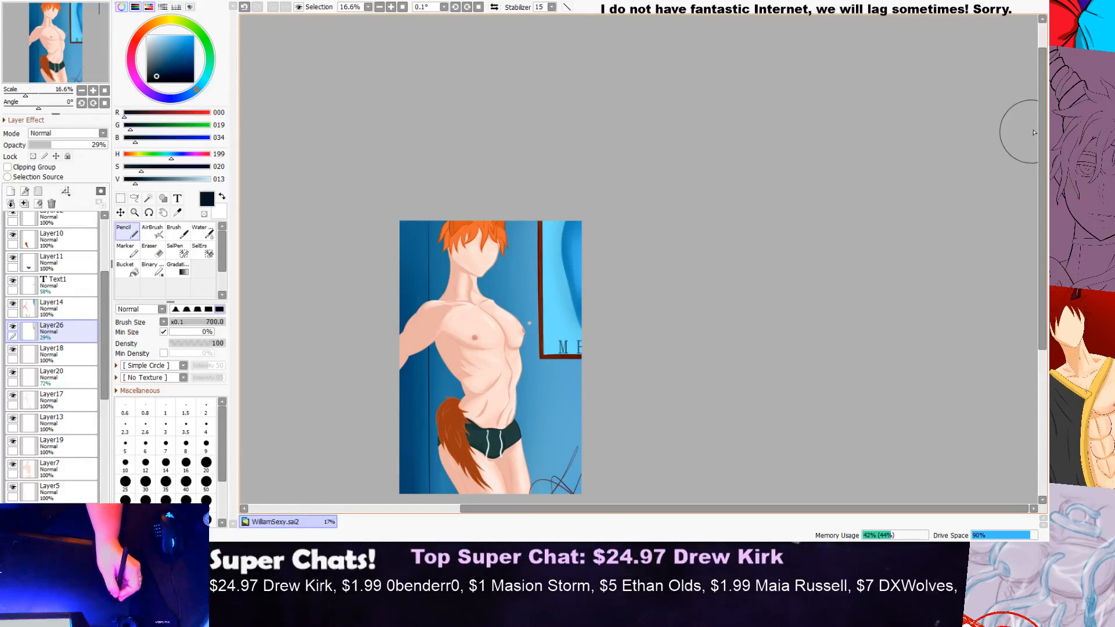
drag(1039, 140, 1017, 189)
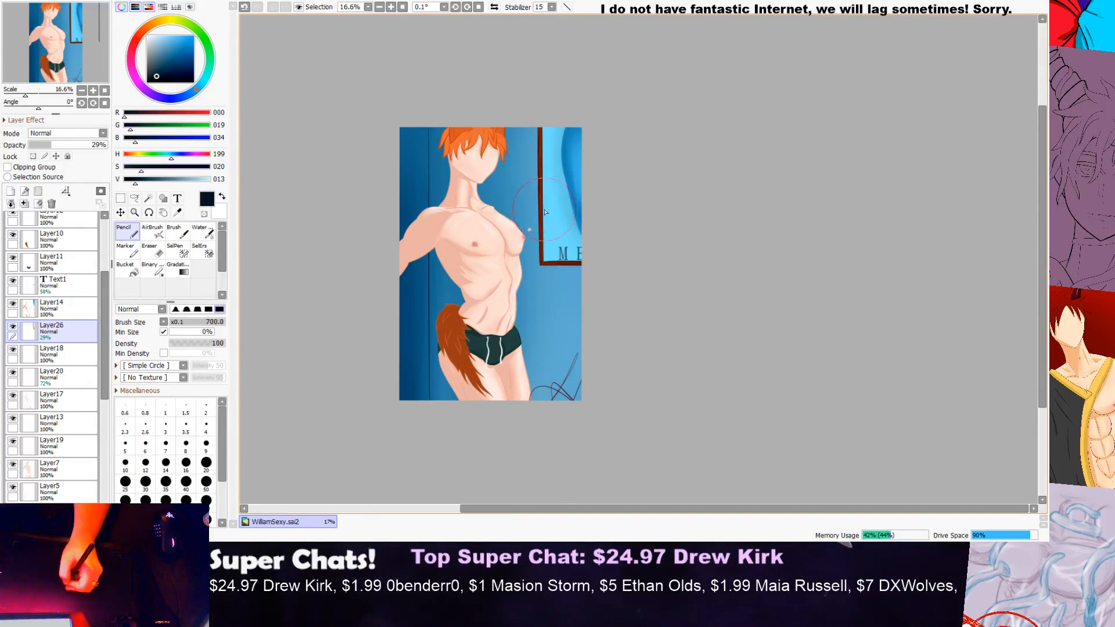
scroll(557, 275, down, 1)
scroll(556, 370, up, 2)
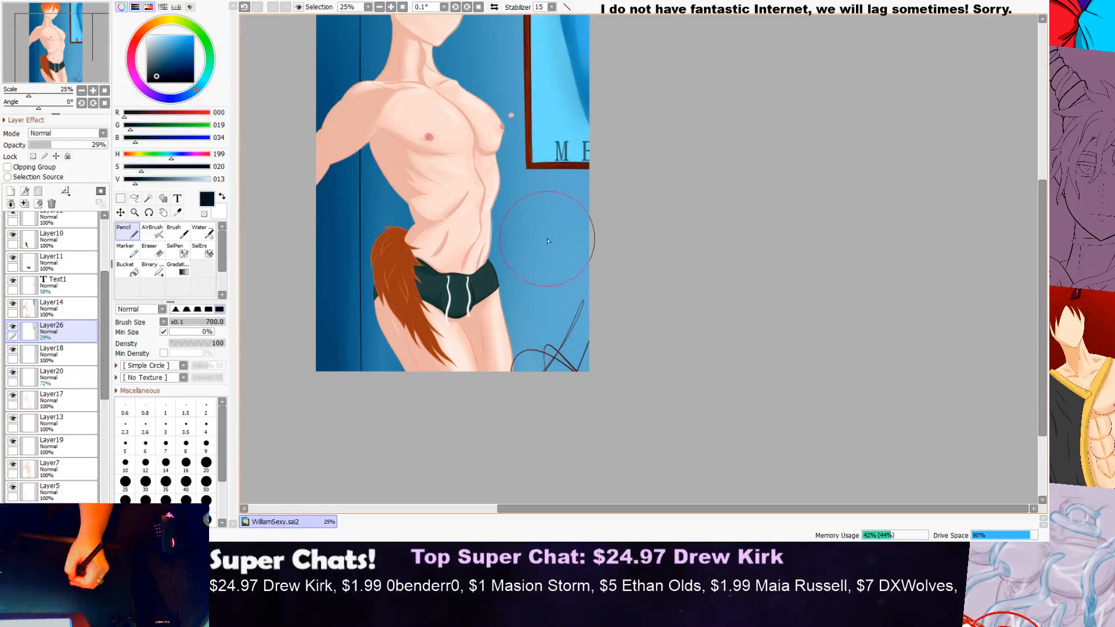
Step: Add a new layer directly above Layer21 and set the drawing colour to a medium green (RGB 25, 118, 29)
click(171, 236)
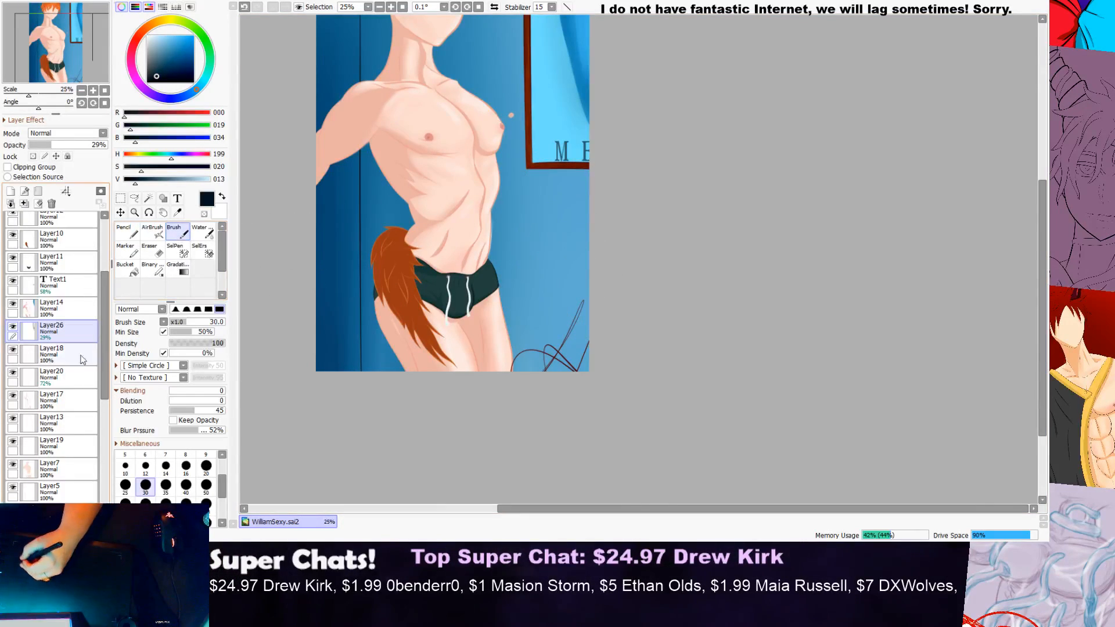
drag(104, 388, 105, 501)
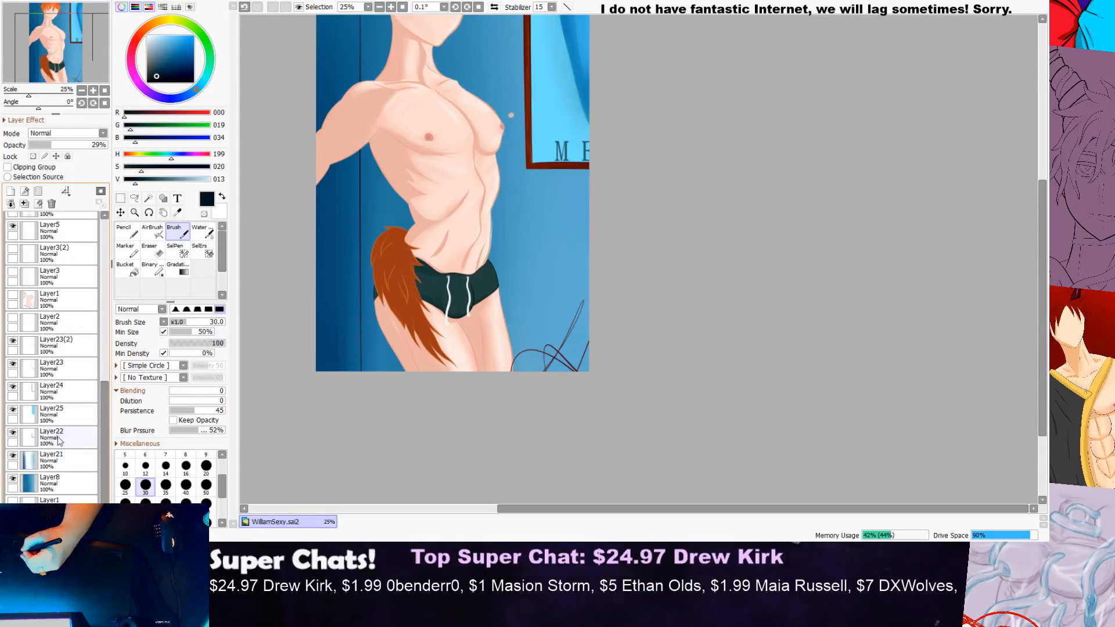
click(61, 457)
click(11, 192)
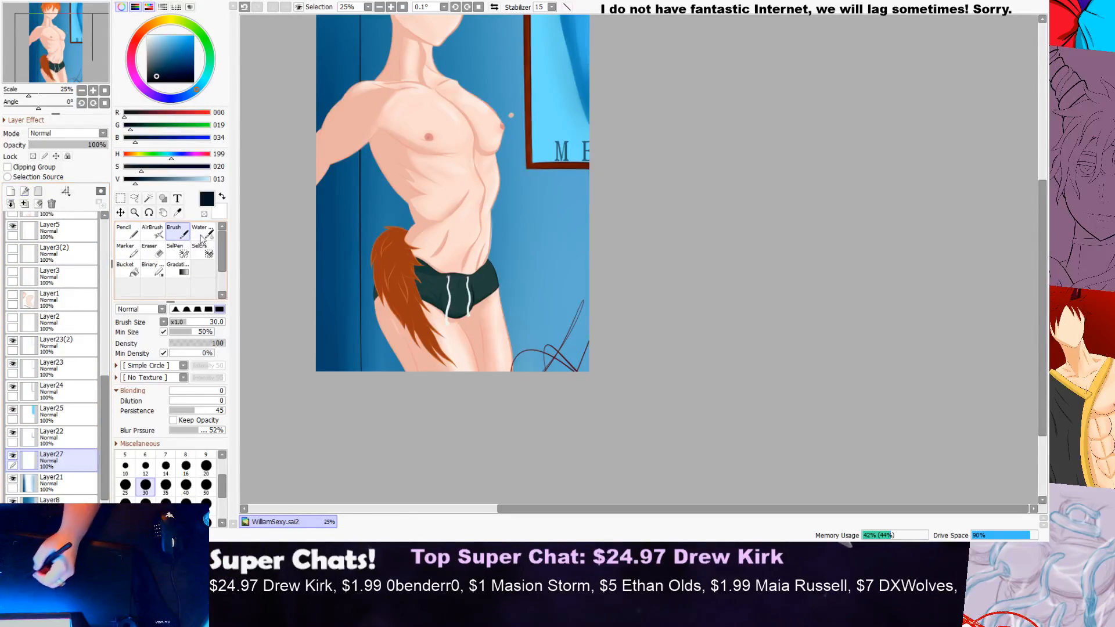
click(161, 45)
click(208, 66)
mouse_move(188, 53)
mouse_down()
mouse_move(156, 58)
mouse_move(167, 60)
mouse_up()
click(209, 54)
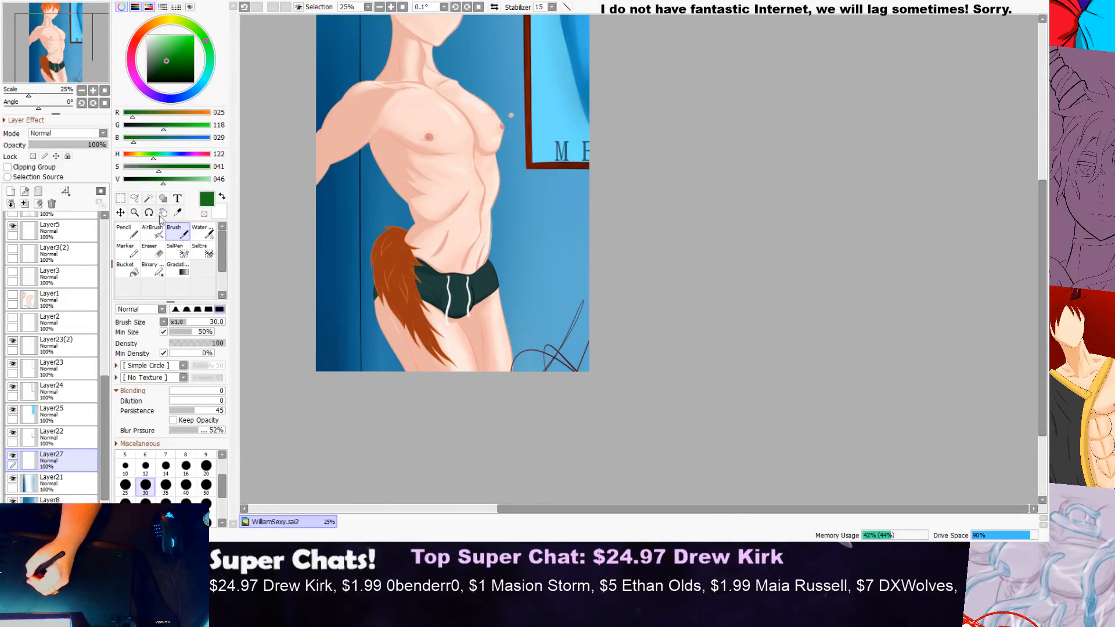
Step: Set the Pencil to size 100, try a curved green stroke over the sketch lines in the canvas's lower corner, and undo it
click(129, 232)
scroll(591, 322, up, 1)
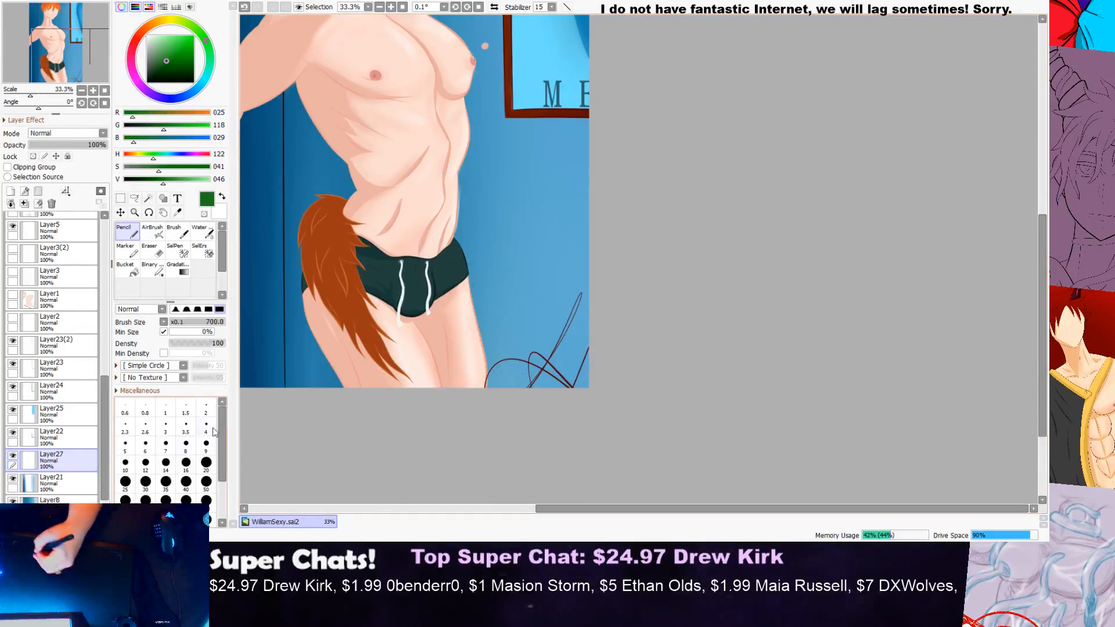
click(190, 482)
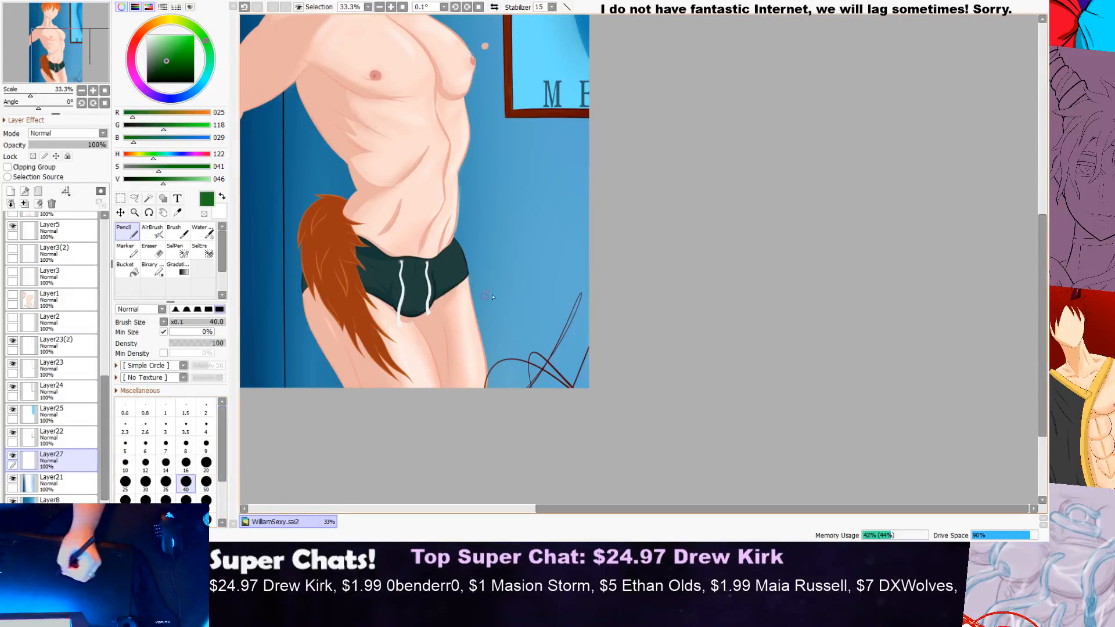
click(186, 499)
mouse_move(591, 378)
mouse_down()
mouse_move(569, 326)
mouse_move(525, 290)
mouse_up()
key(ctrl+z)
key(ctrl+y)
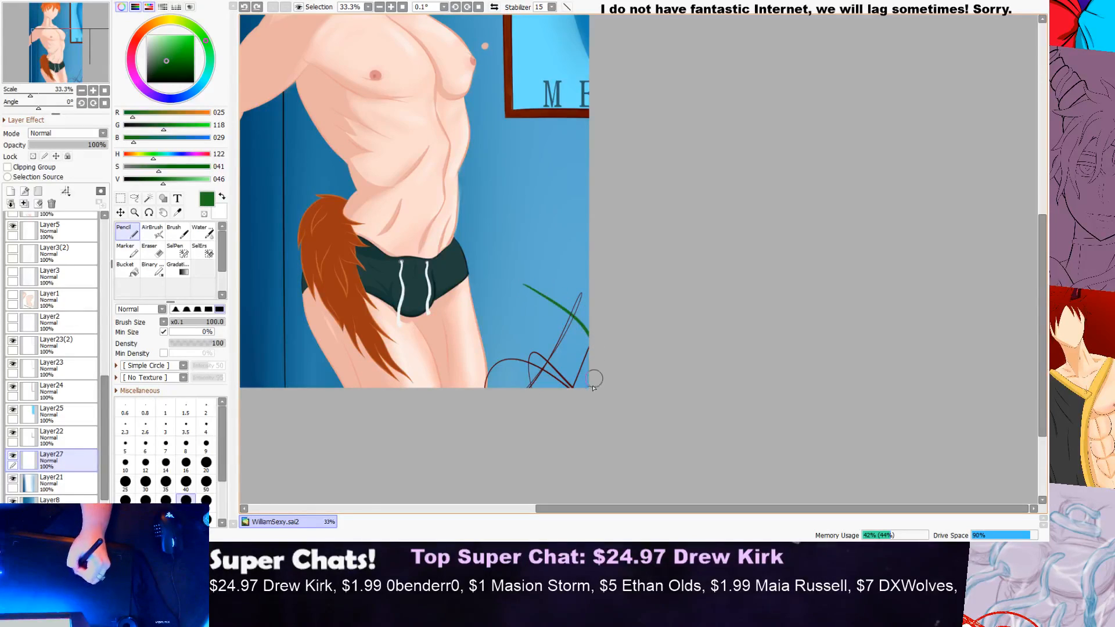
key(ctrl+z)
key(ctrl+y)
key(ctrl+z)
Step: Darken the green, test and undo a stroke over the corner sketch lines, and raise the colour's saturation to 58
drag(164, 179, 143, 180)
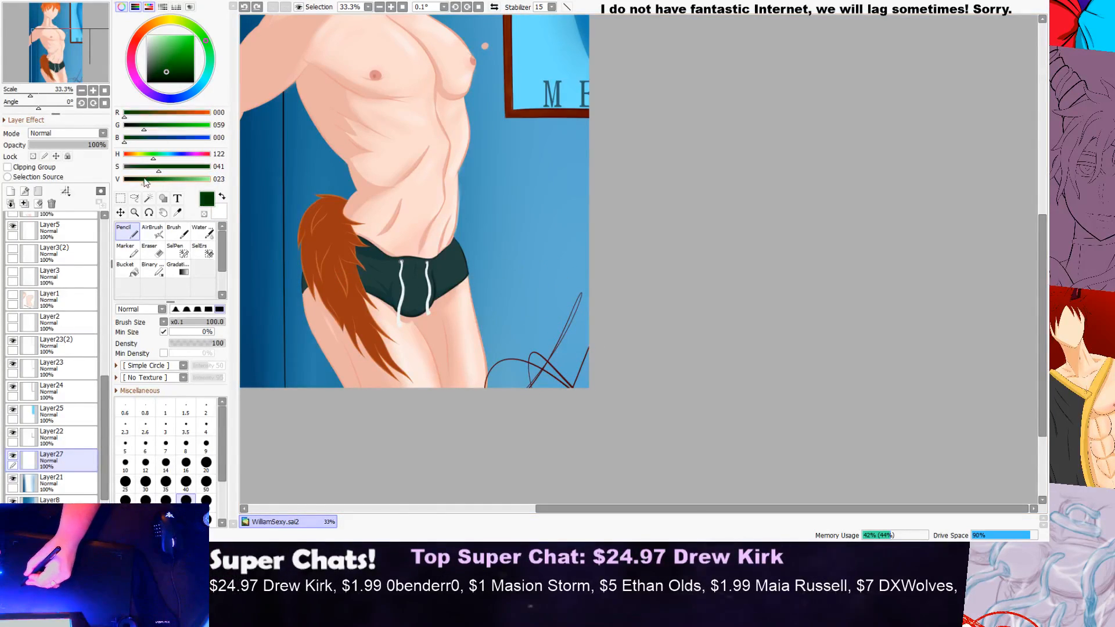
drag(535, 298, 586, 434)
key(ctrl+z)
drag(158, 171, 173, 172)
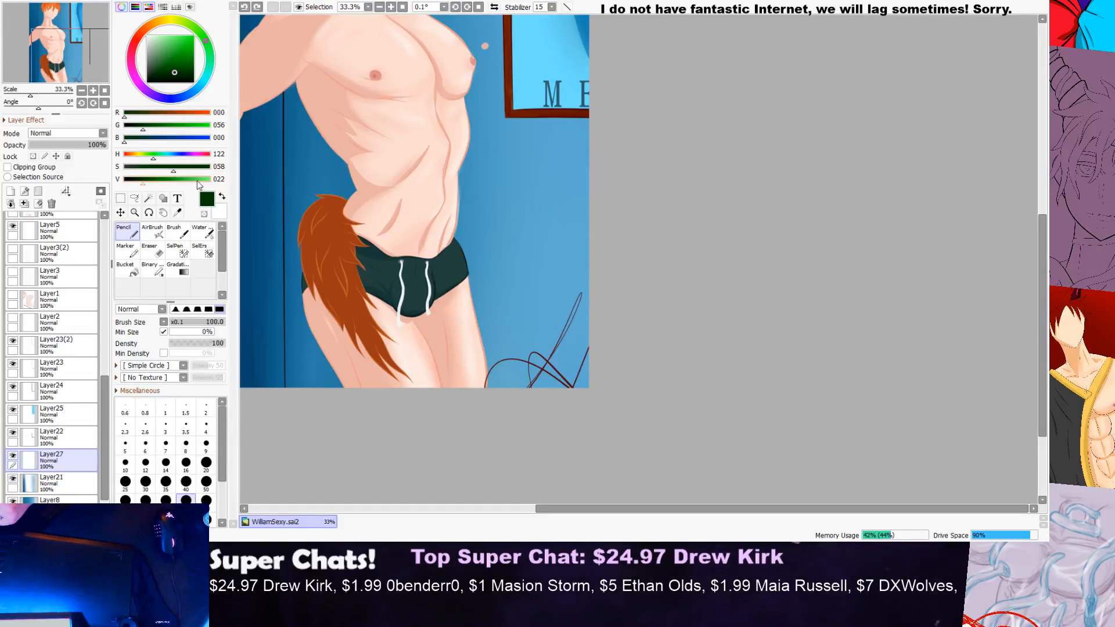